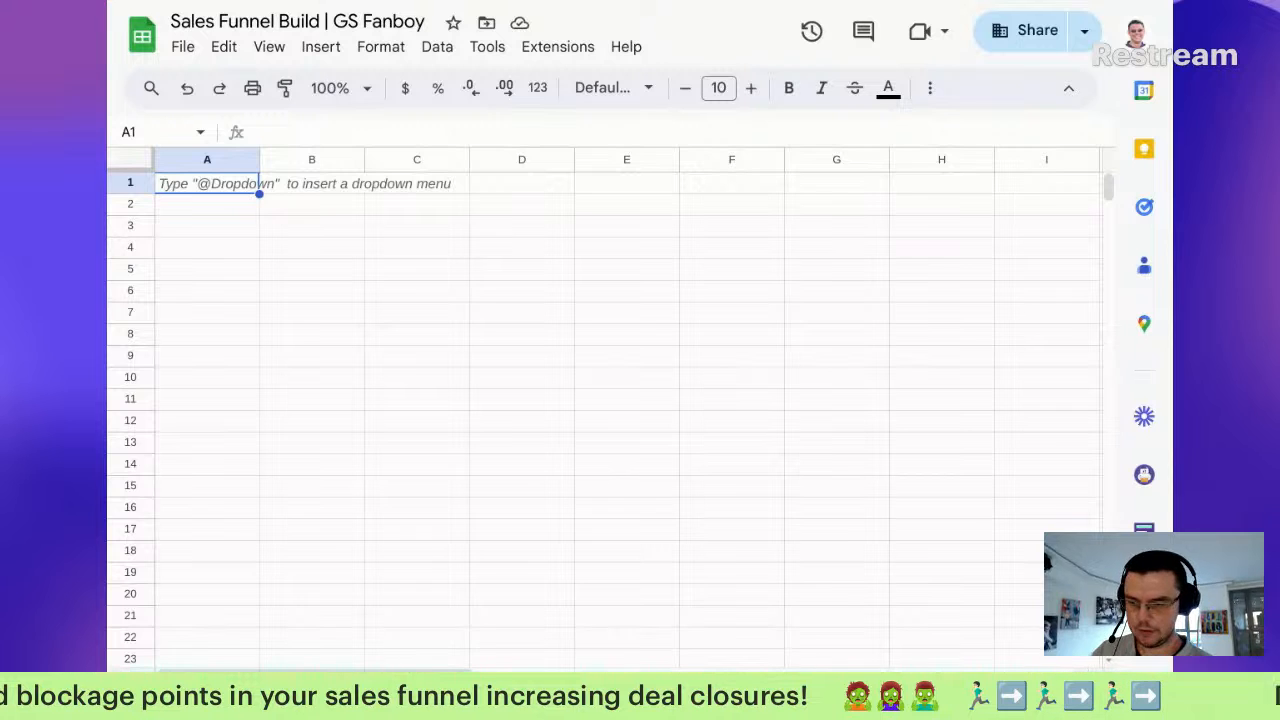
Step: Enter an IMPORTRANGE formula in A1 that pulls Pipeline!A:Z from the source spreadsheet
{"action": "left_click", "coordinate": [357, 134]}
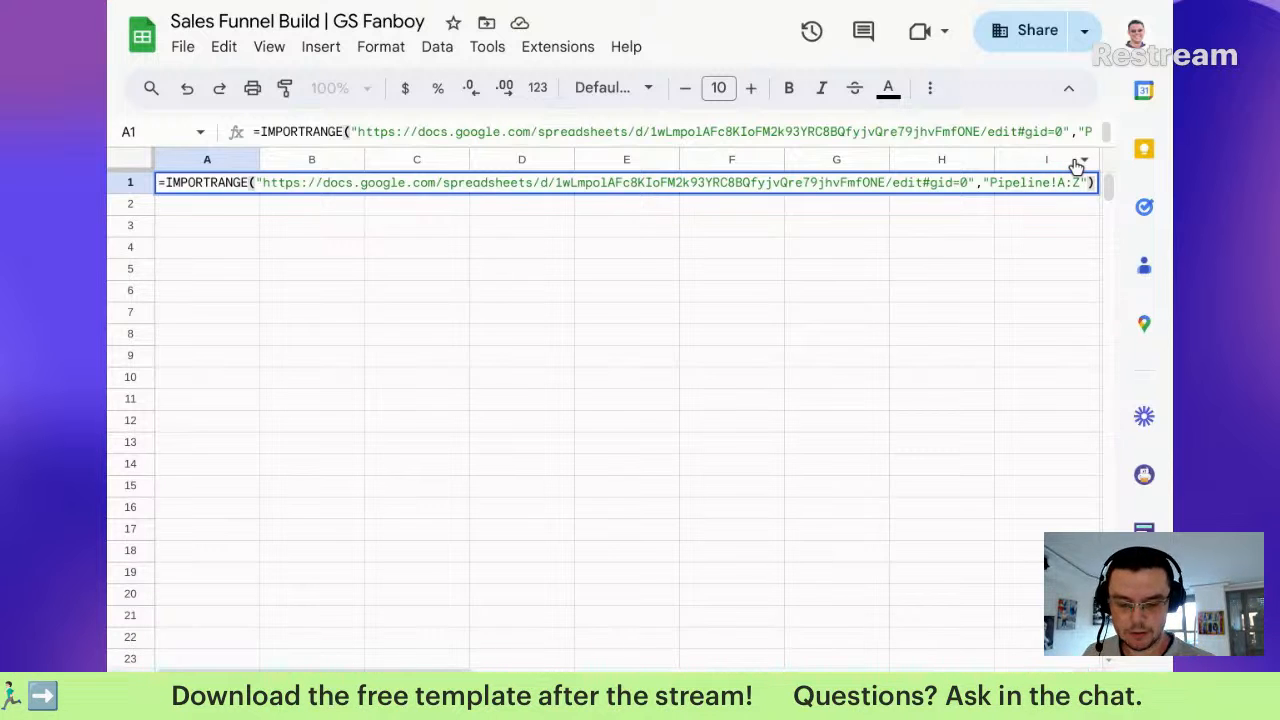
{"action": "key", "text": "Return"}
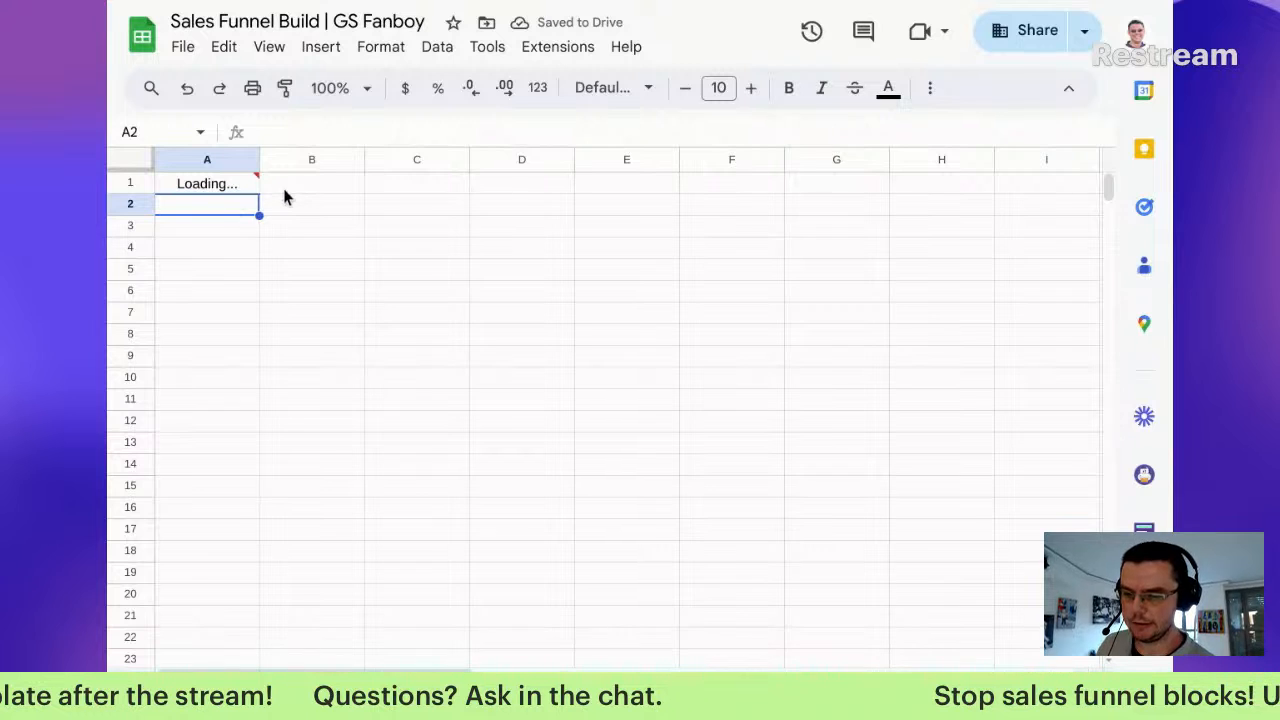
Step: Allow access for the A1 IMPORTRANGE so the Pipeline deal rows load under Date Created and other headers
{"action": "mouse_move", "coordinate": [245, 190]}
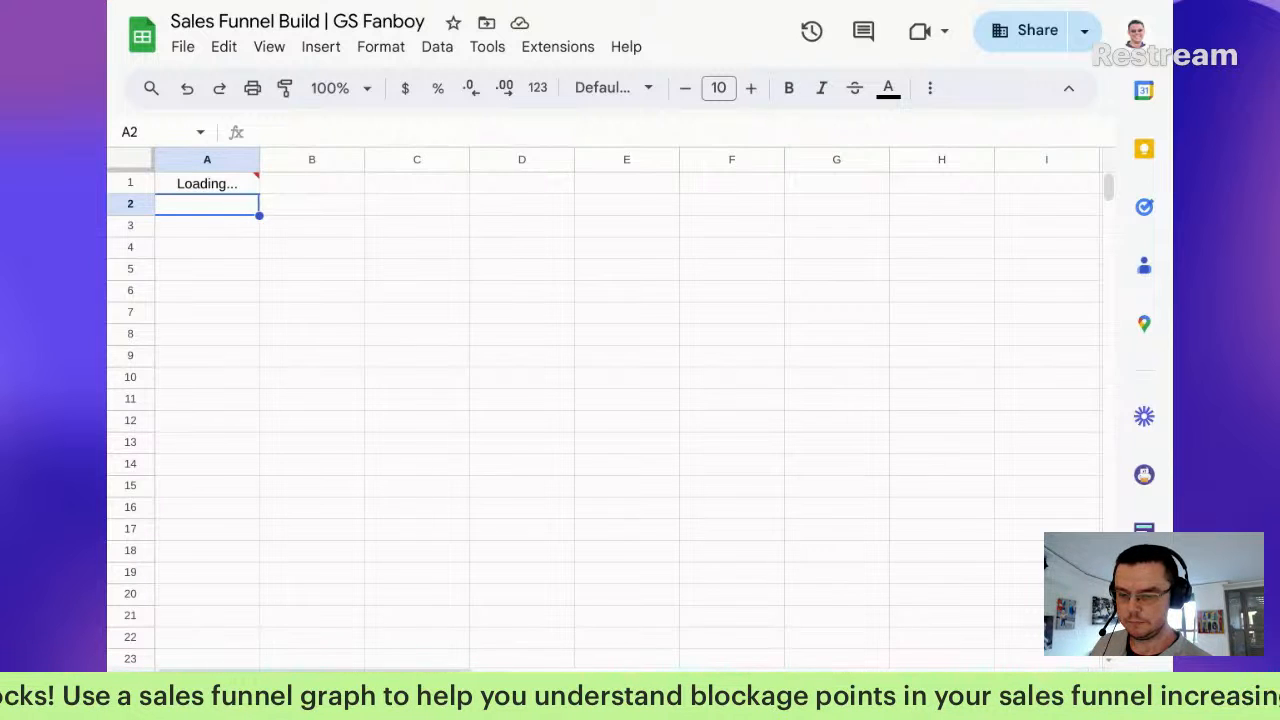
{"action": "left_click", "coordinate": [237, 246]}
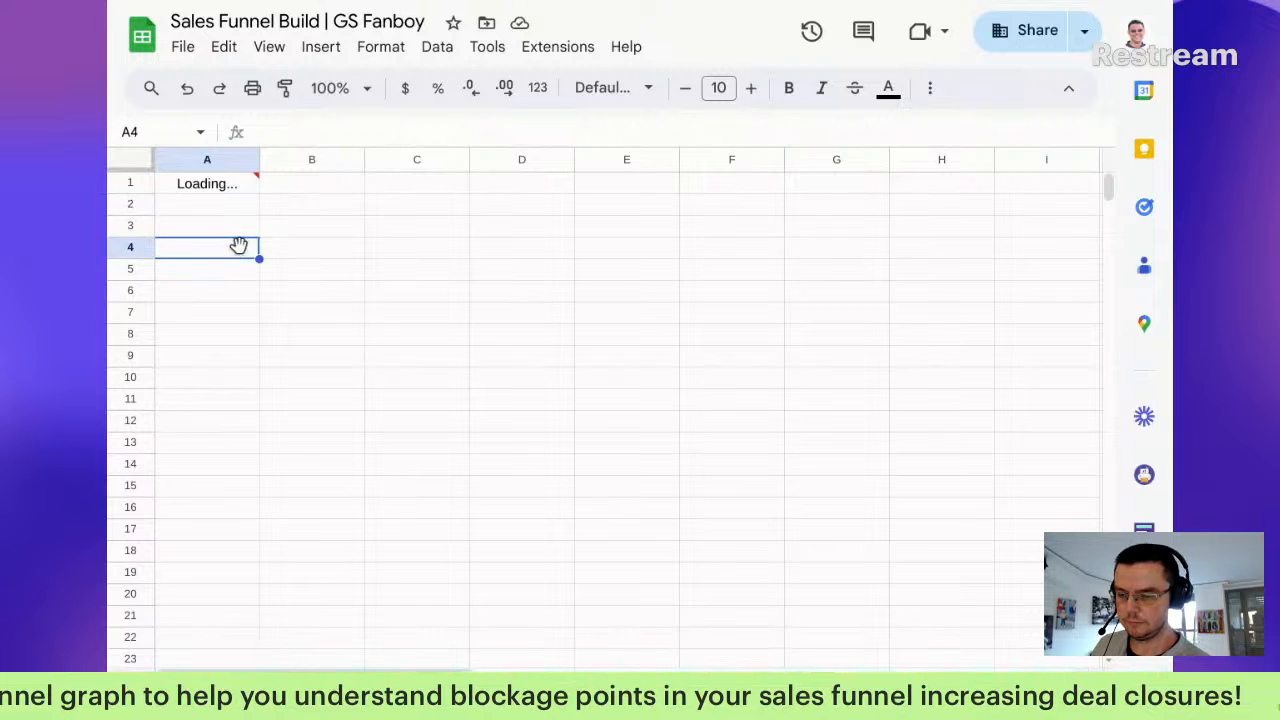
{"action": "left_click", "coordinate": [246, 184]}
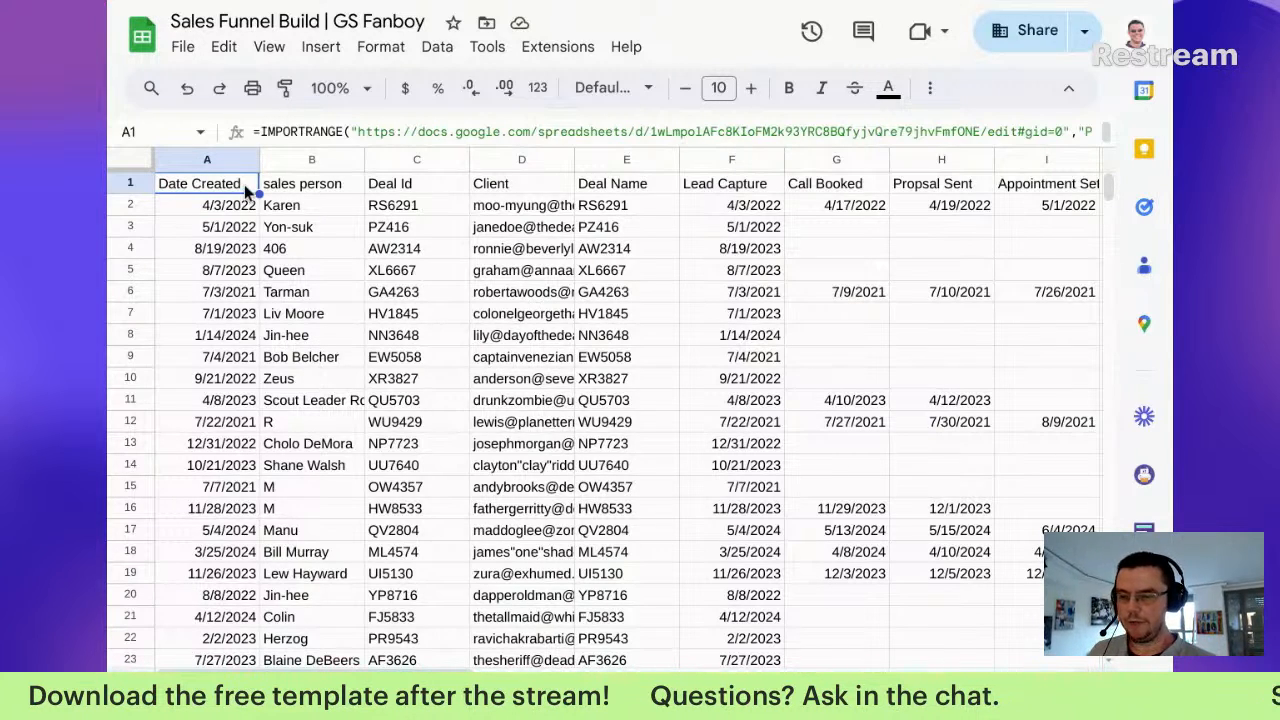
Step: Freeze row 1 of the imported deal data so the column headers stay visible
{"action": "left_click", "coordinate": [319, 183]}
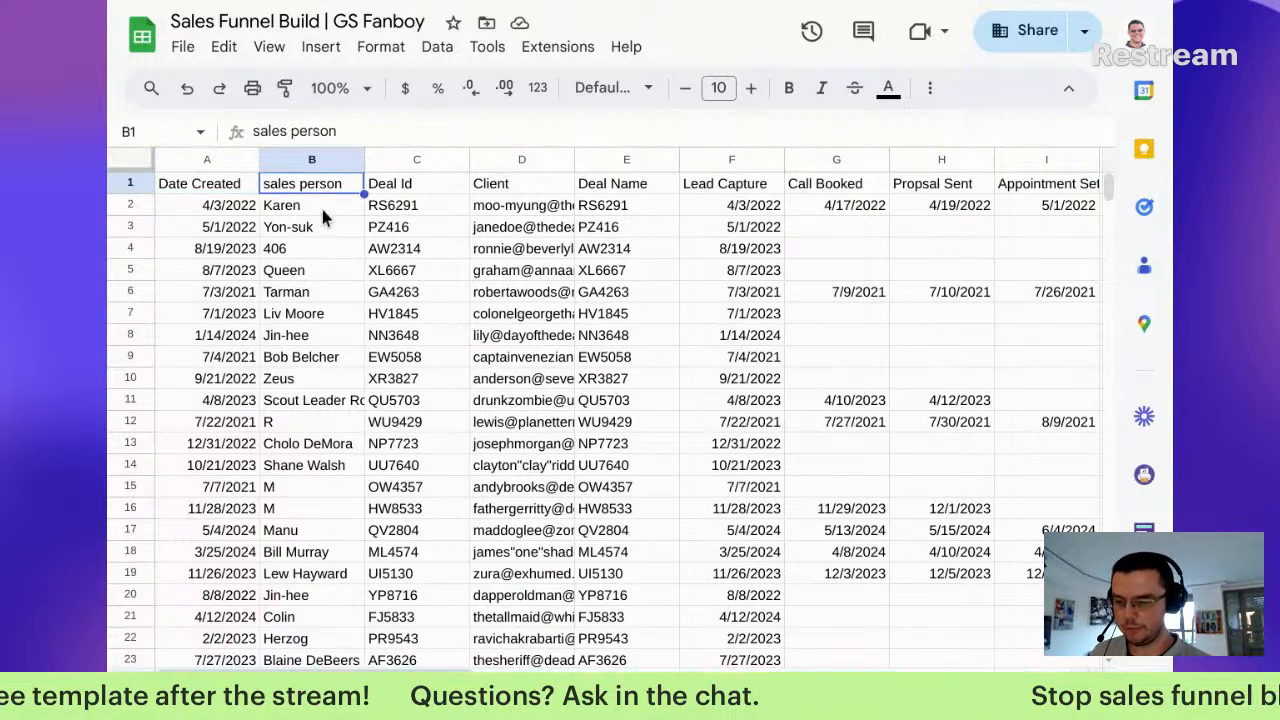
{"action": "scroll", "coordinate": [331, 244], "scroll_direction": "down", "scroll_amount": 3}
{"action": "scroll", "coordinate": [331, 252], "scroll_direction": "up", "scroll_amount": 3}
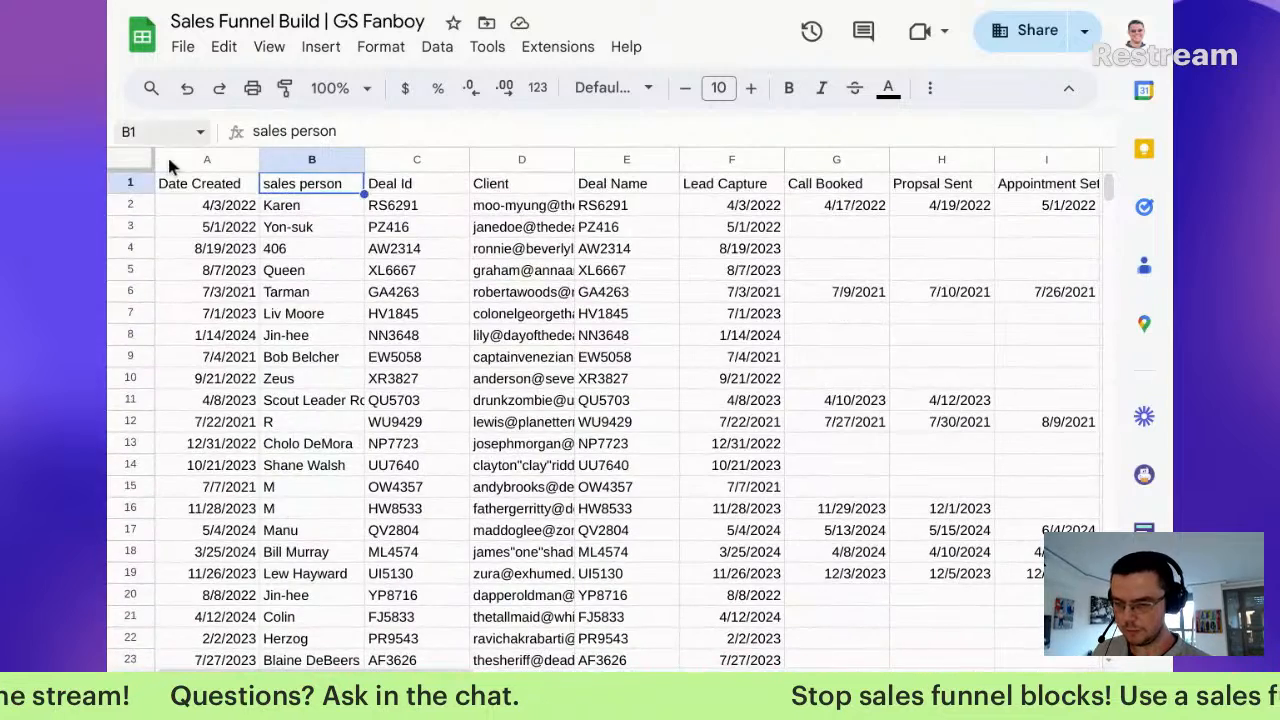
{"action": "left_click_drag", "start_coordinate": [156, 173], "coordinate": [158, 196]}
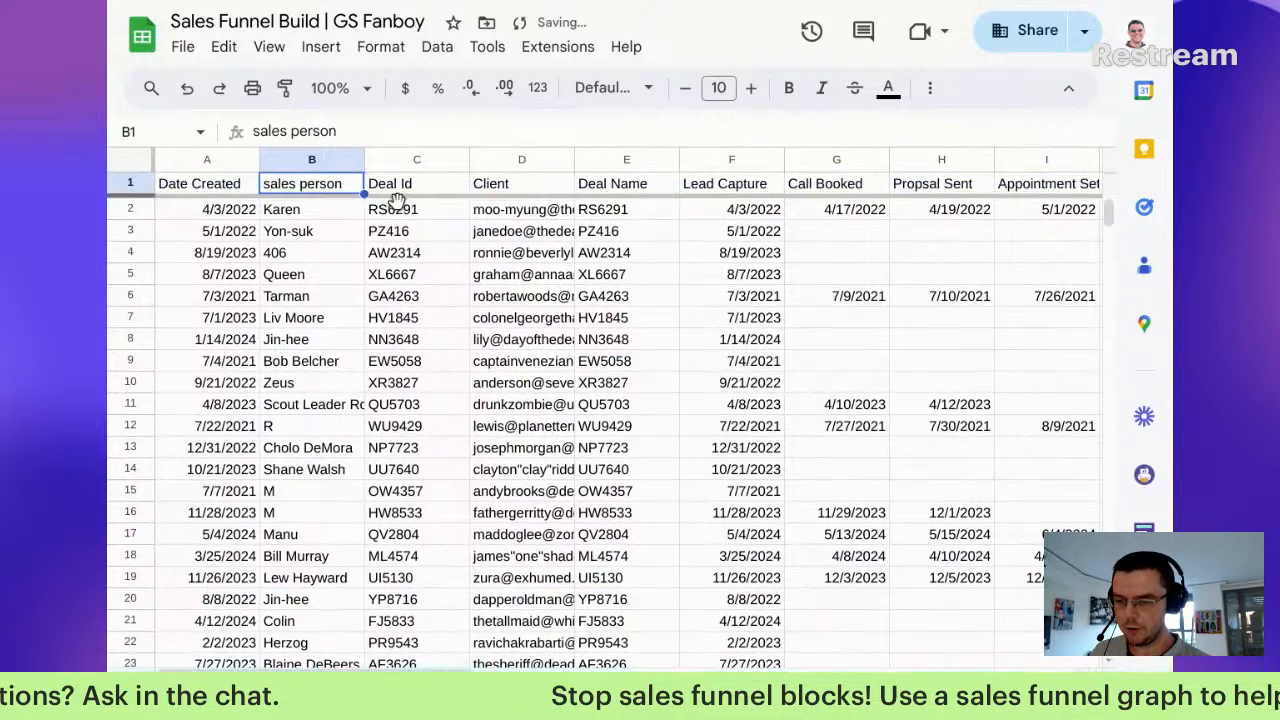
Step: Review the first values in the Deal Id, Client, Deal Name and Lead Capture columns
{"action": "left_click", "coordinate": [410, 214]}
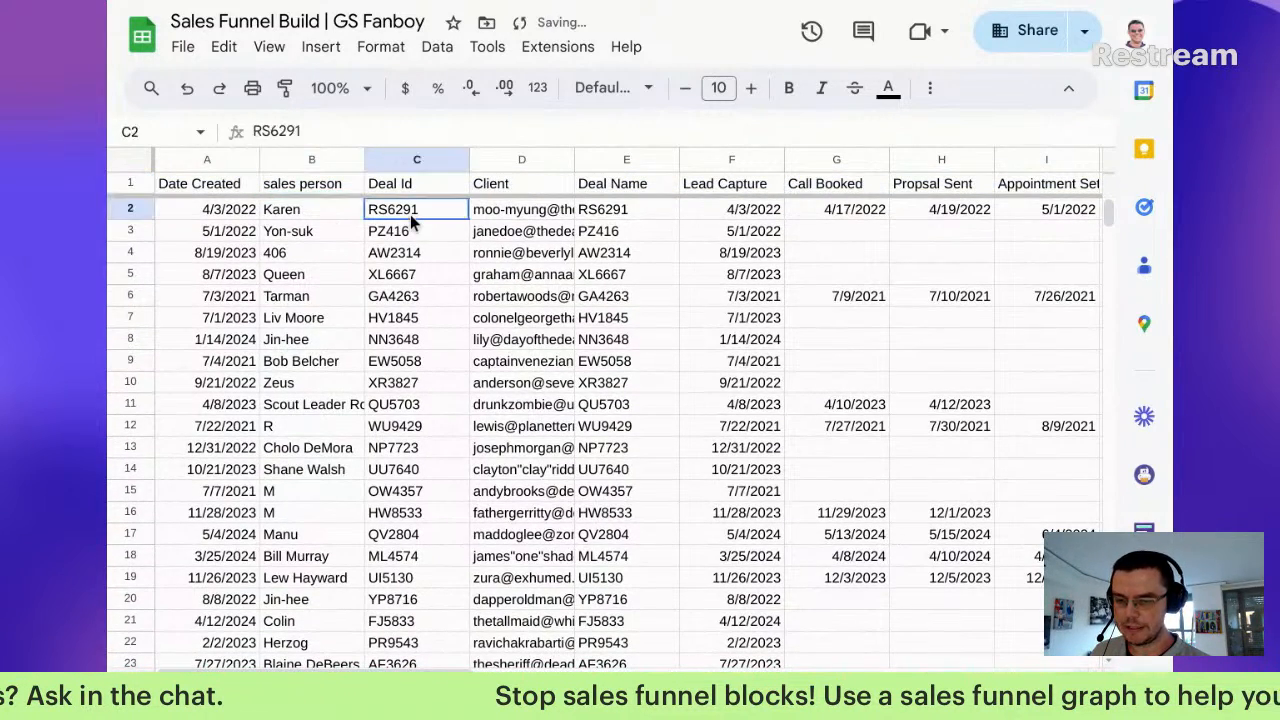
{"action": "left_click", "coordinate": [516, 186]}
{"action": "left_click", "coordinate": [524, 216]}
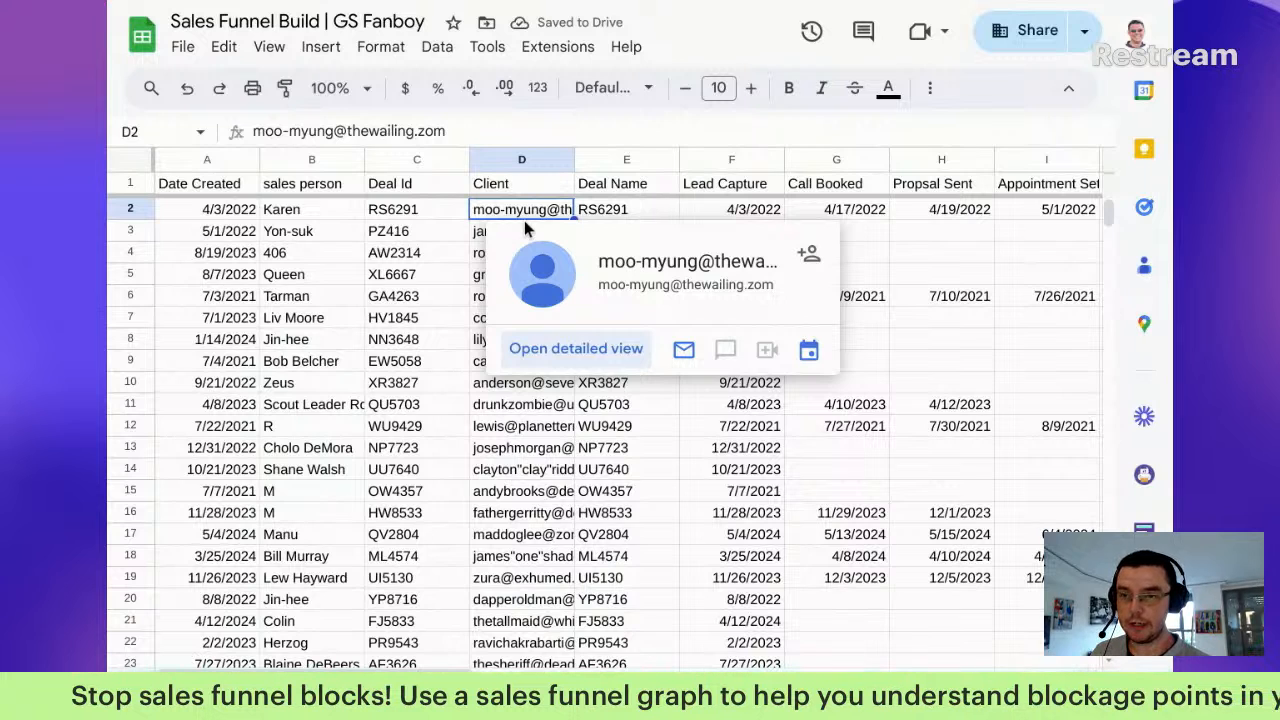
{"action": "left_click", "coordinate": [646, 184]}
{"action": "left_click", "coordinate": [646, 206]}
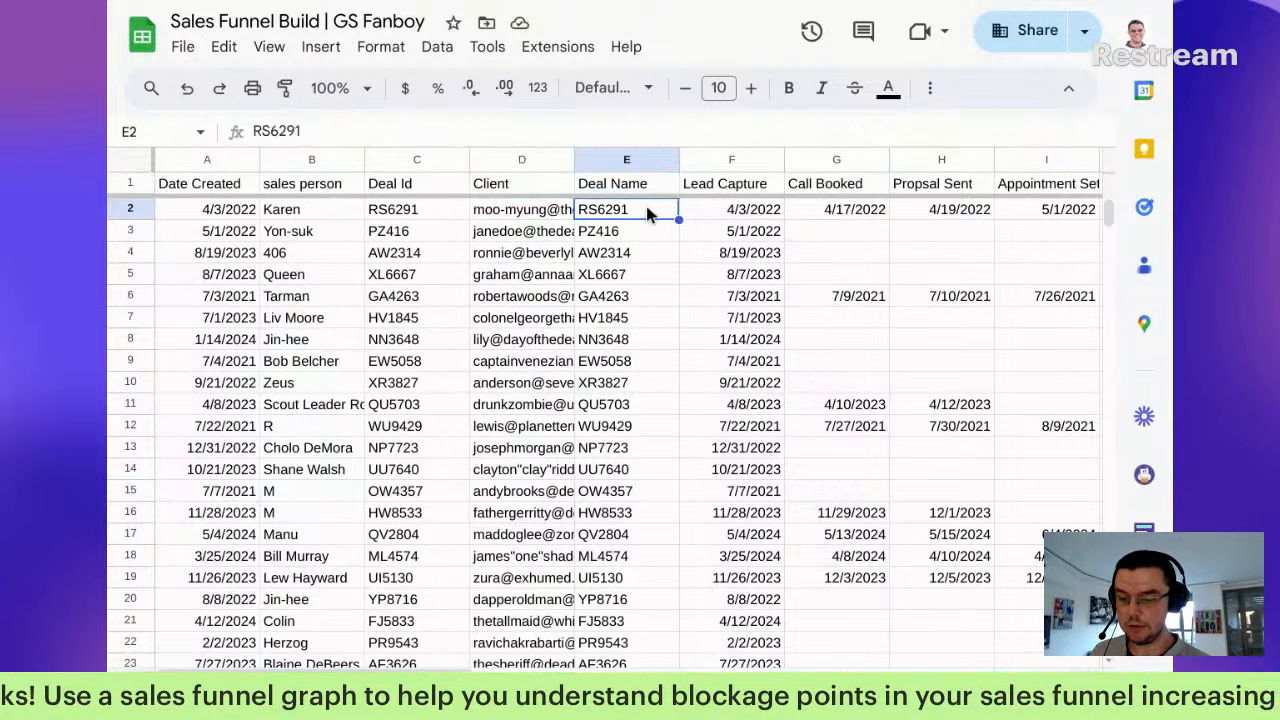
{"action": "left_click", "coordinate": [740, 189]}
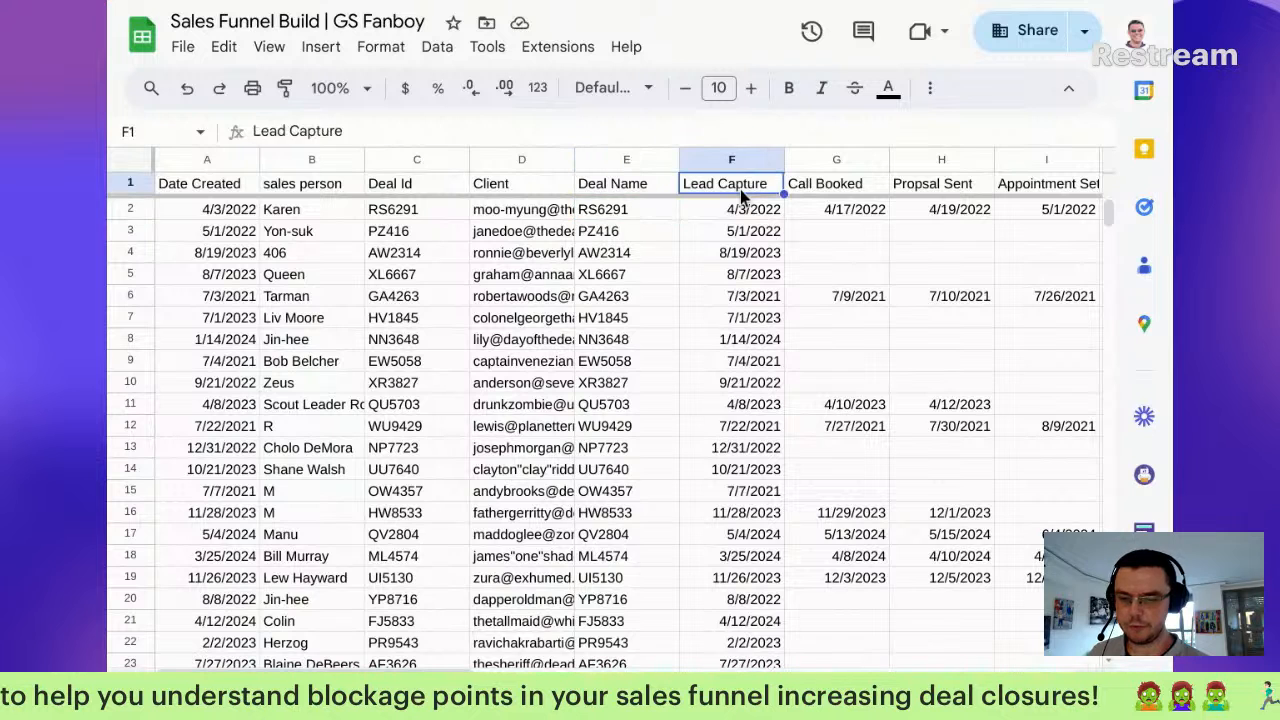
{"action": "left_click", "coordinate": [743, 233]}
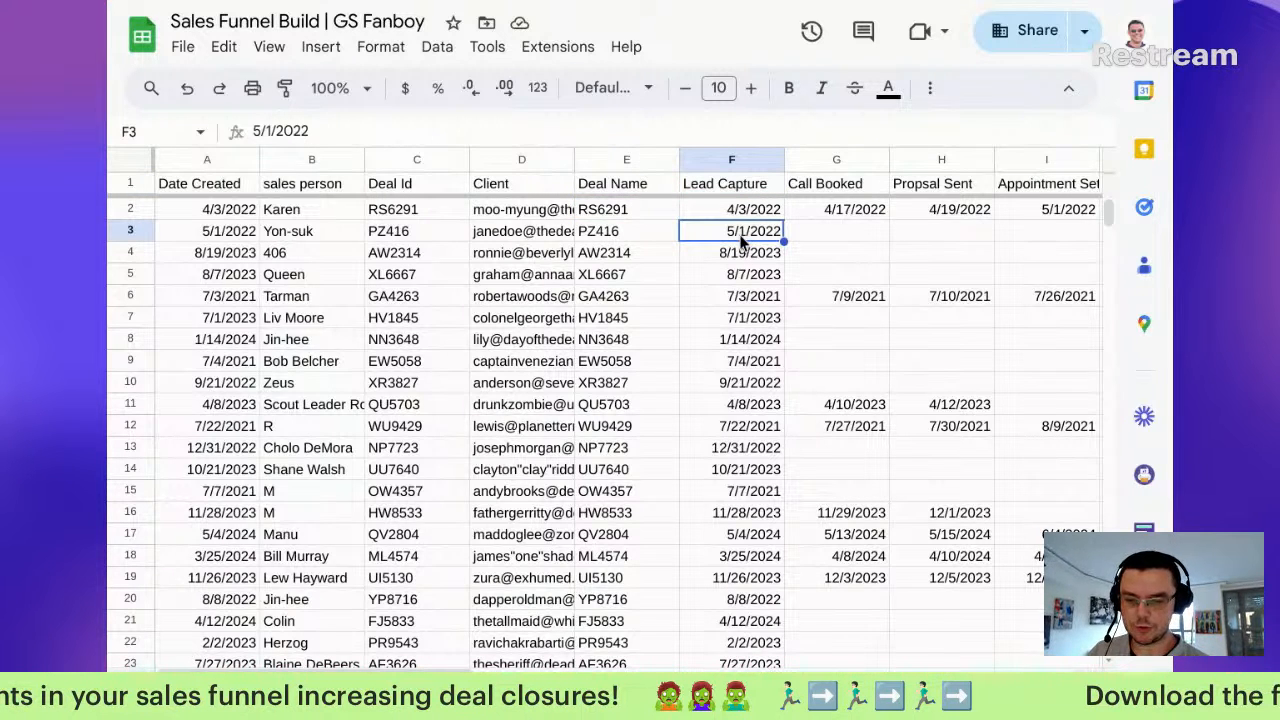
Step: Check the first Call Booked, Proposal Sent and appointment dates further right
{"action": "scroll", "coordinate": [740, 234], "scroll_direction": "down", "scroll_amount": 1}
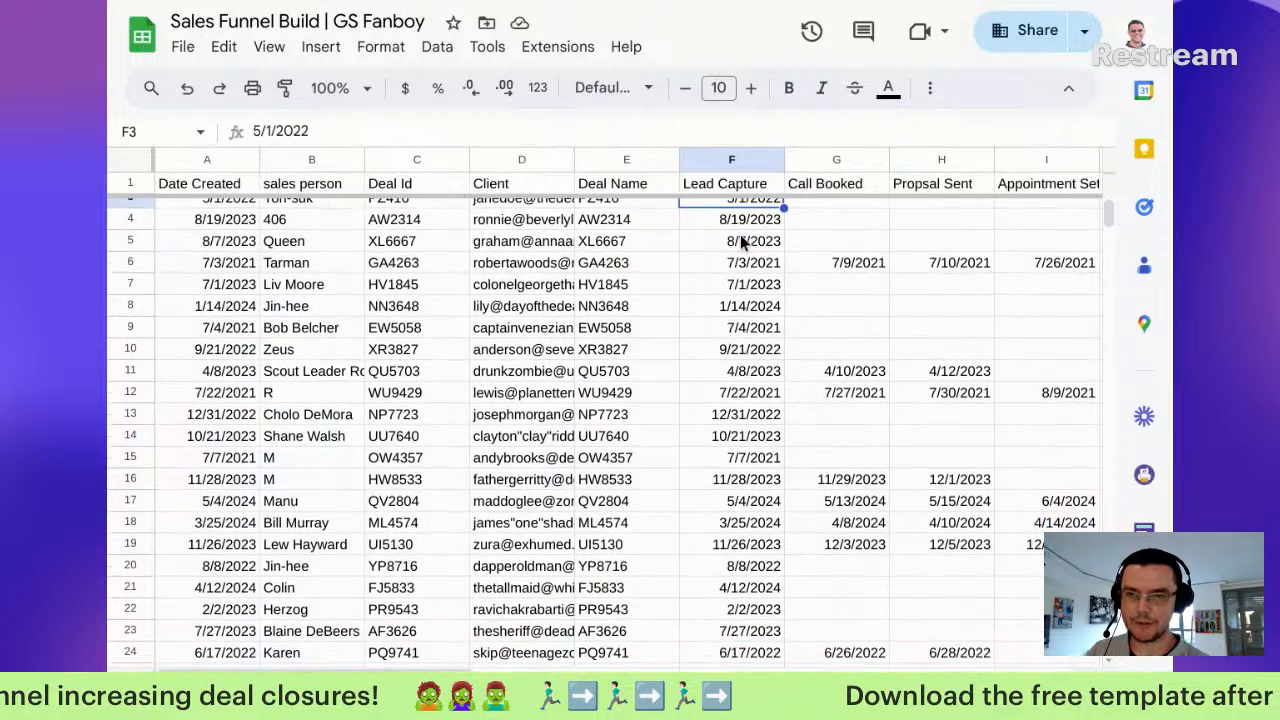
{"action": "scroll", "coordinate": [740, 234], "scroll_direction": "up", "scroll_amount": 1}
{"action": "scroll", "coordinate": [740, 234], "scroll_direction": "right", "scroll_amount": 1}
{"action": "scroll", "coordinate": [740, 234], "scroll_direction": "right", "scroll_amount": 4}
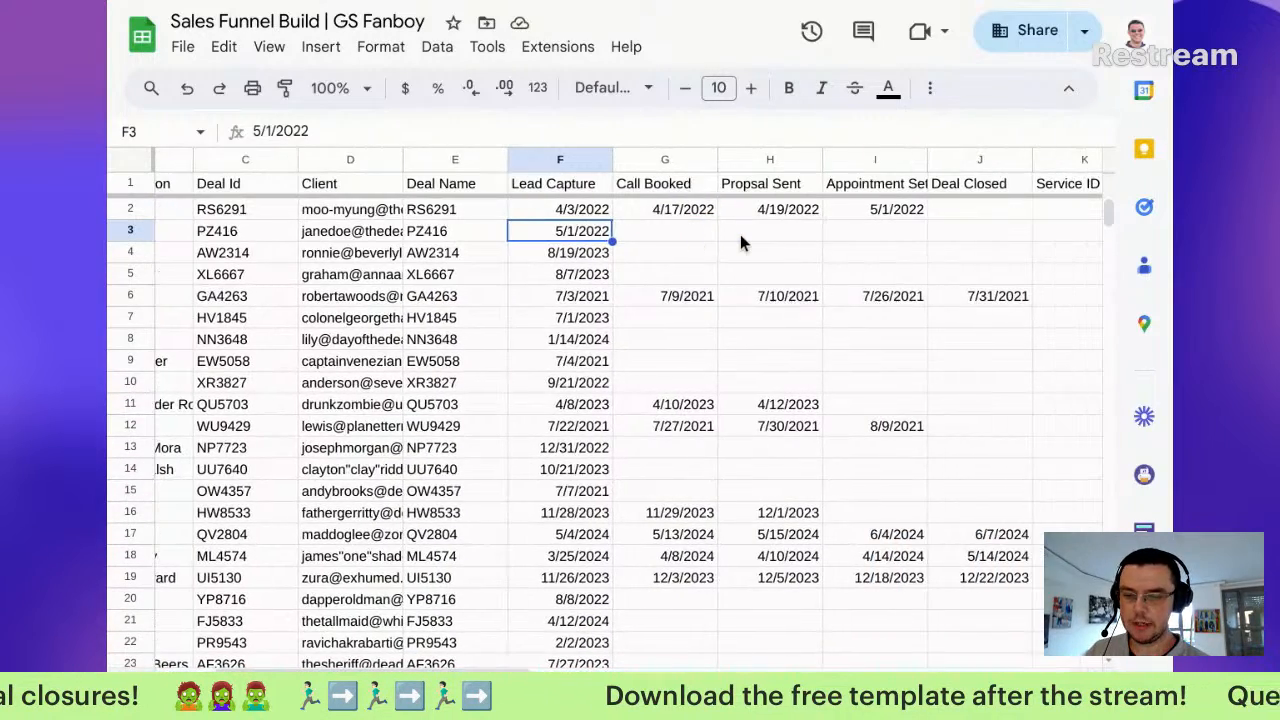
{"action": "left_click", "coordinate": [677, 209]}
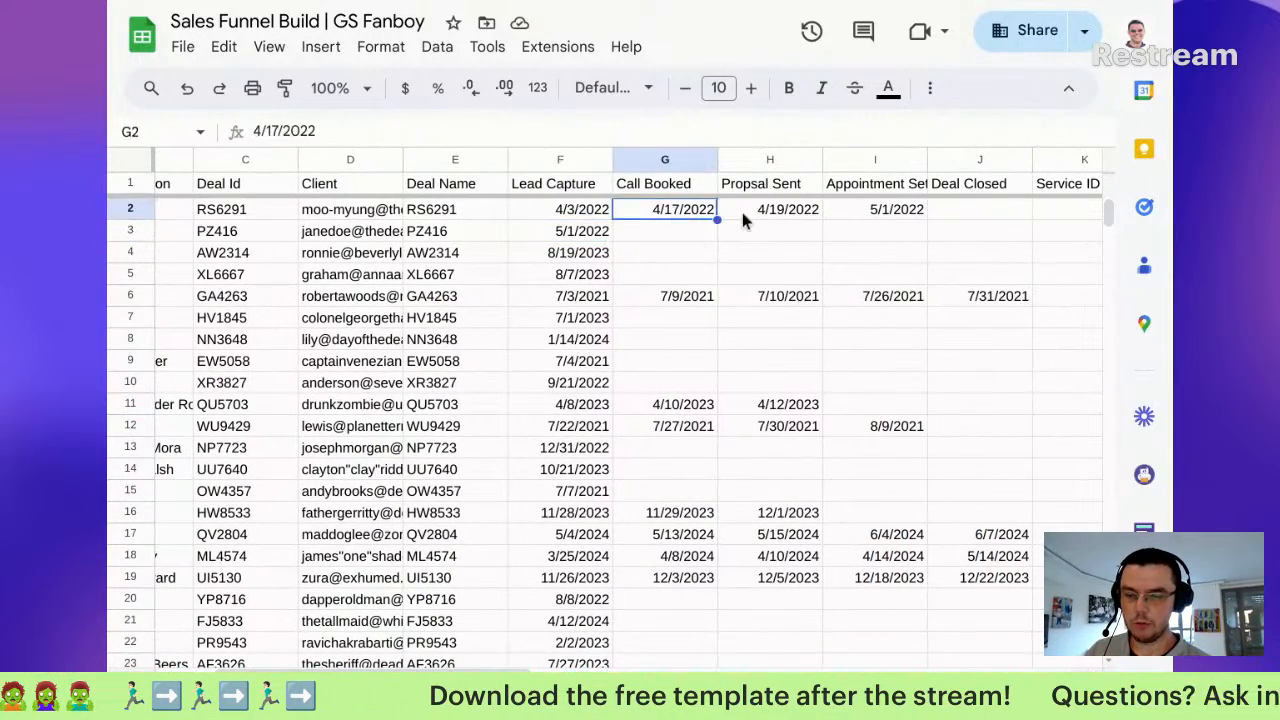
{"action": "left_click", "coordinate": [817, 213]}
{"action": "left_click", "coordinate": [880, 212]}
Step: Check a Deal Closed date and the Service entries, selecting the service names in L3:L5
{"action": "scroll", "coordinate": [880, 215], "scroll_direction": "right", "scroll_amount": 4}
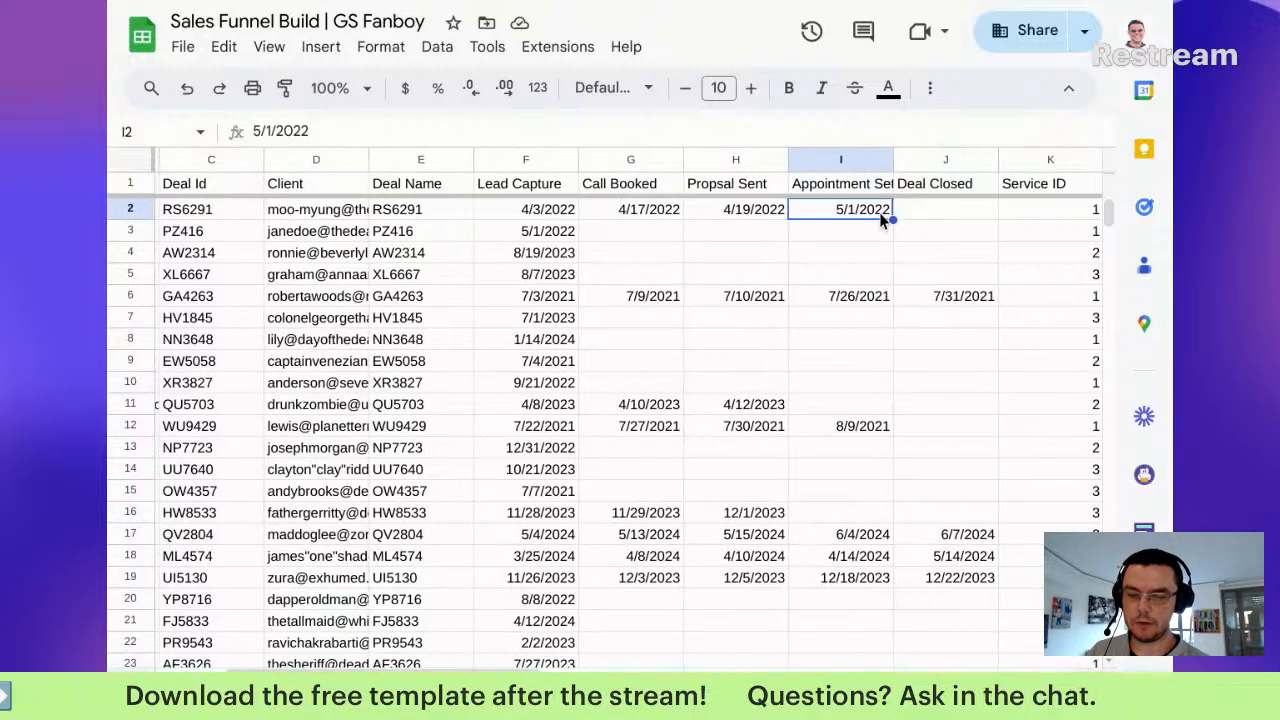
{"action": "scroll", "coordinate": [879, 212], "scroll_direction": "right", "scroll_amount": 2}
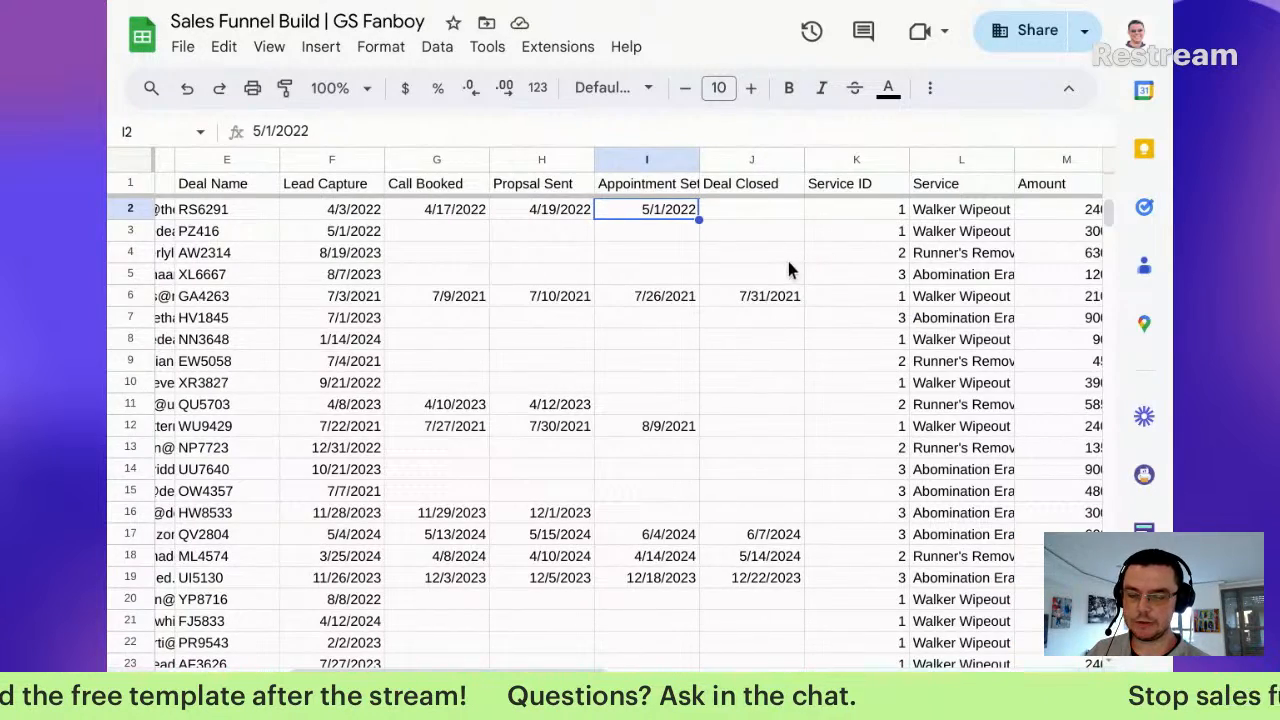
{"action": "left_click", "coordinate": [764, 294]}
{"action": "scroll", "coordinate": [862, 288], "scroll_direction": "down", "scroll_amount": 2}
{"action": "scroll", "coordinate": [863, 290], "scroll_direction": "up", "scroll_amount": 2}
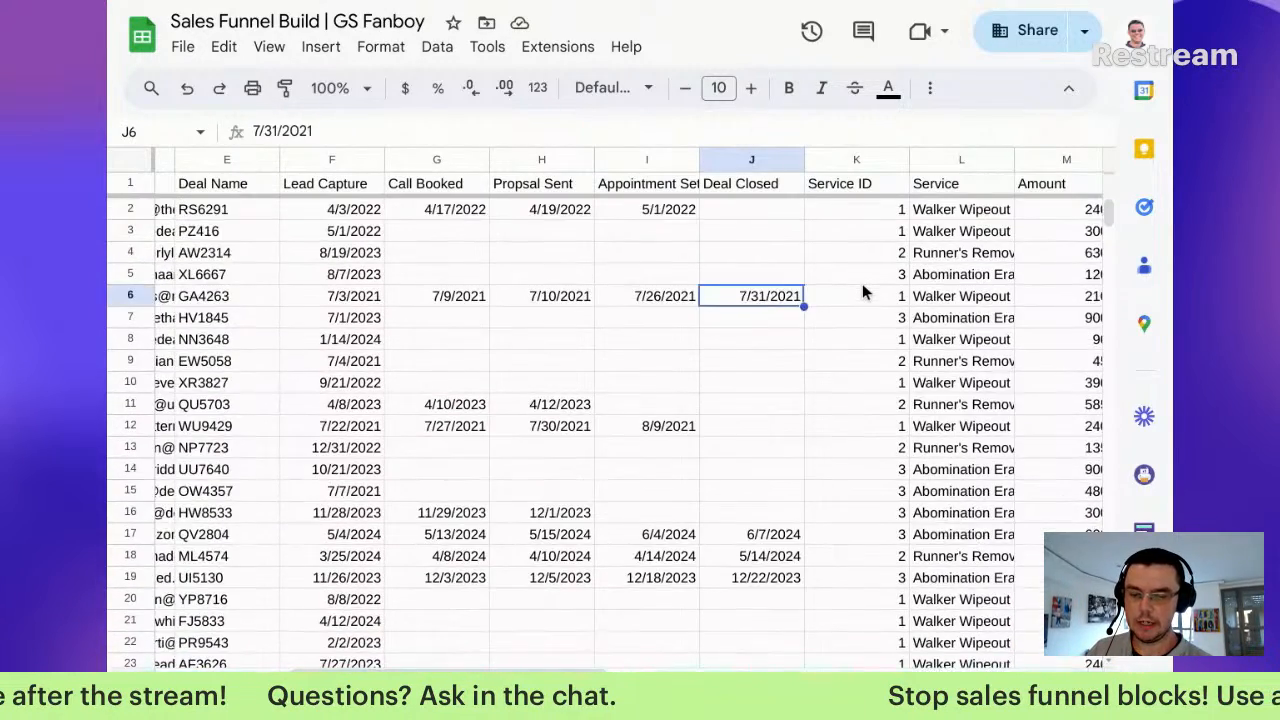
{"action": "scroll", "coordinate": [863, 289], "scroll_direction": "right", "scroll_amount": 4}
{"action": "left_click", "coordinate": [826, 212]}
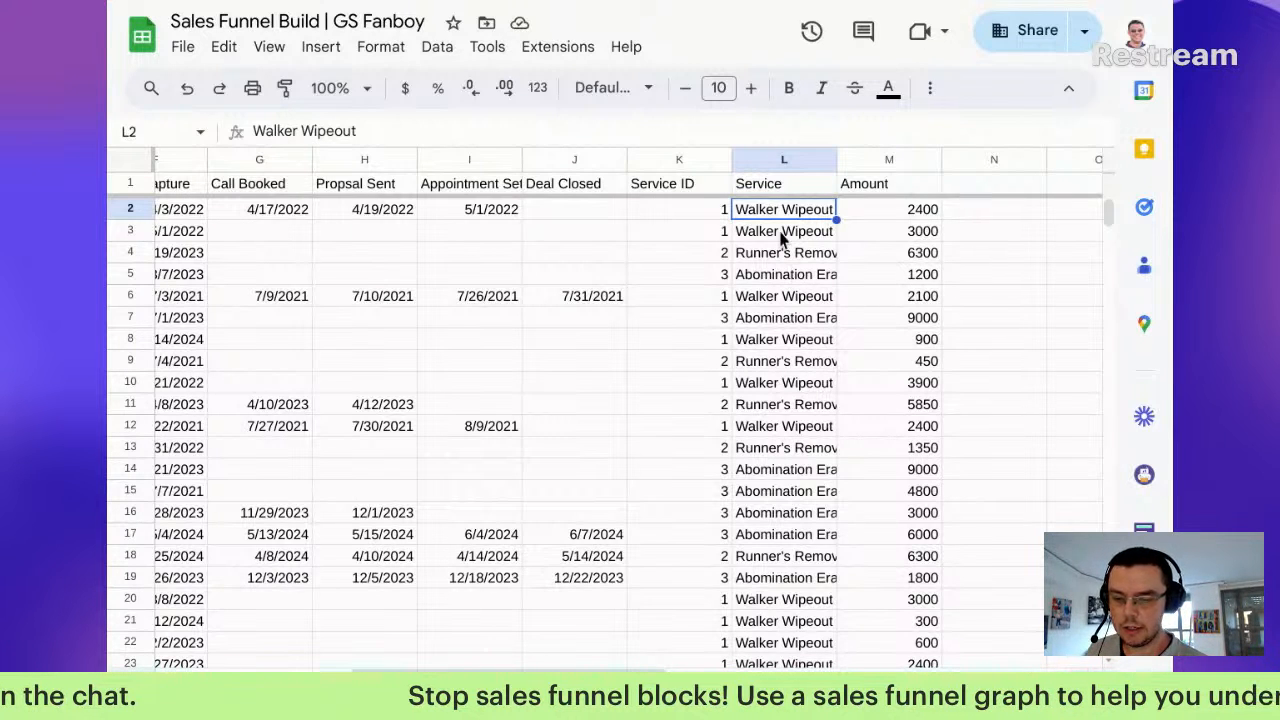
{"action": "left_click_drag", "start_coordinate": [785, 238], "coordinate": [789, 274]}
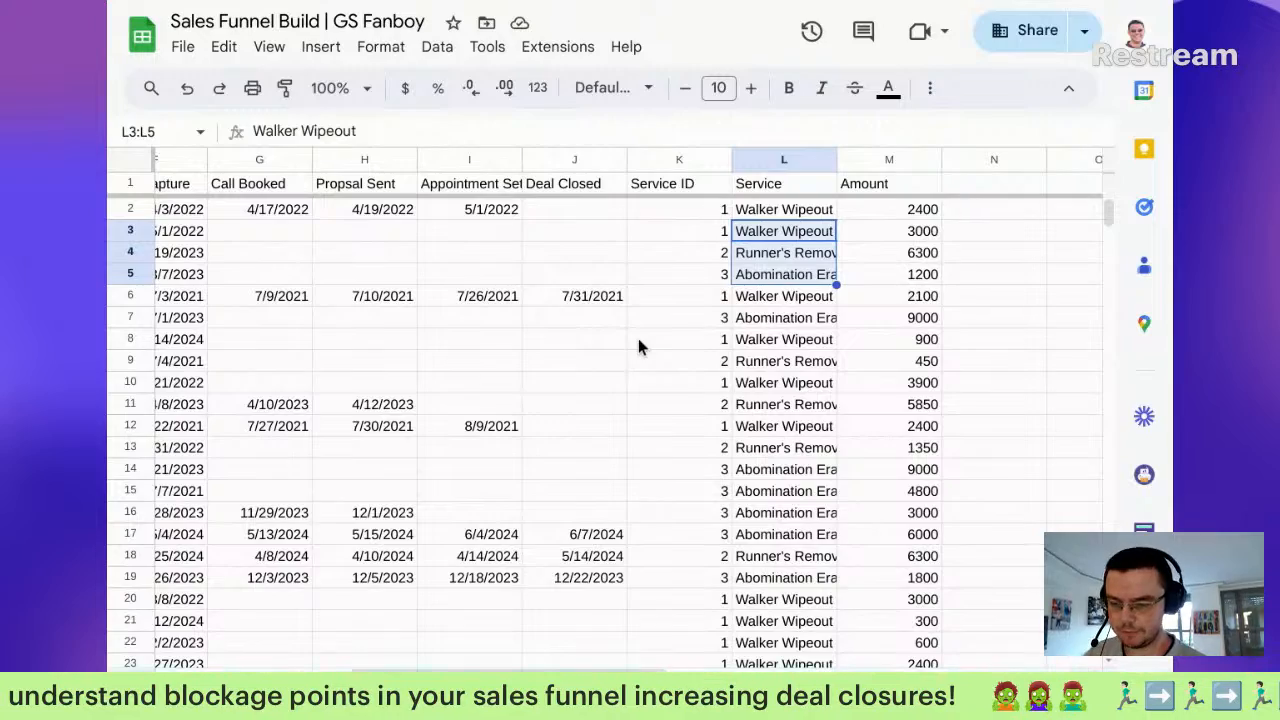
{"action": "scroll", "coordinate": [640, 347], "scroll_direction": "left", "scroll_amount": 5}
{"action": "scroll", "coordinate": [640, 348], "scroll_direction": "down", "scroll_amount": 10}
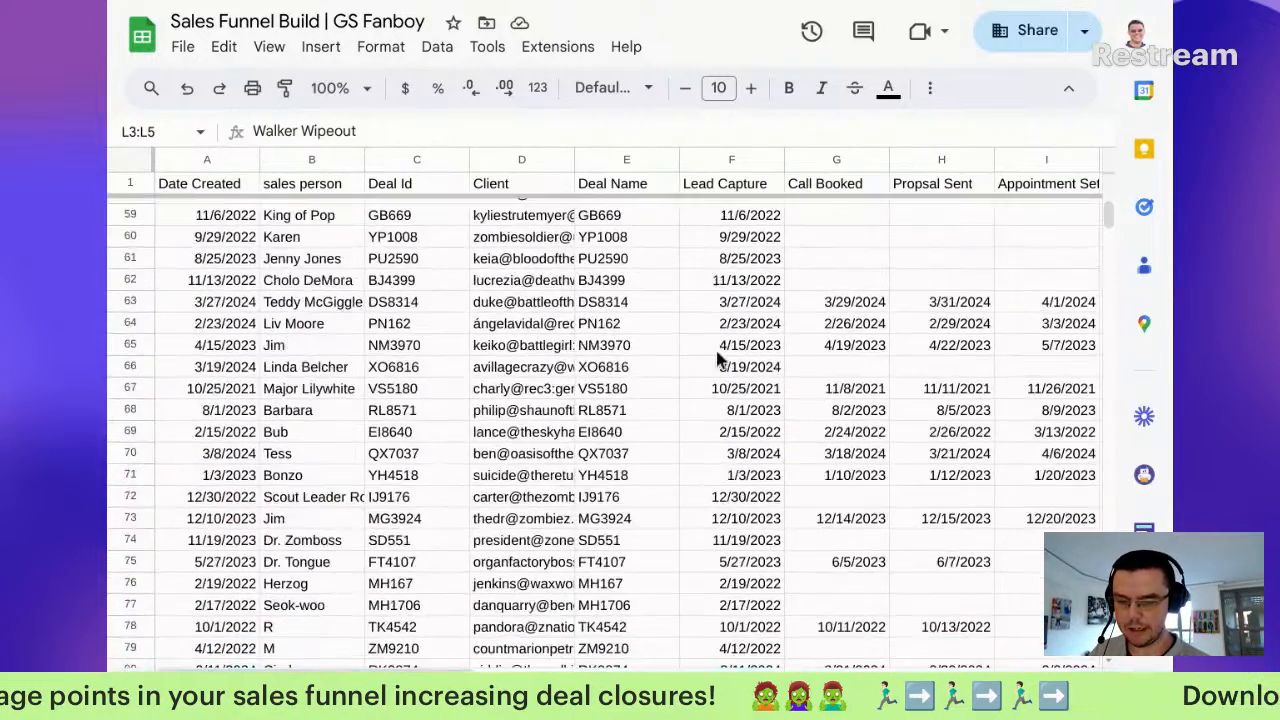
{"action": "left_click", "coordinate": [226, 345]}
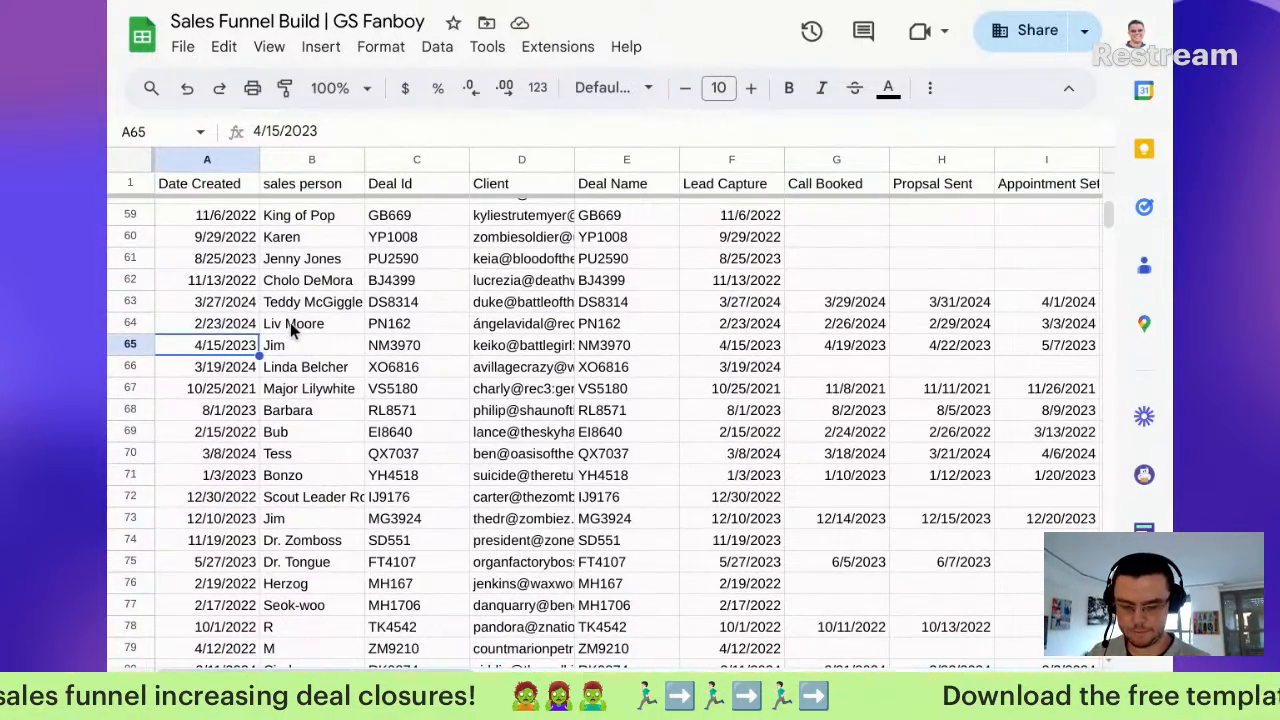
{"action": "key", "text": "ctrl+Down"}
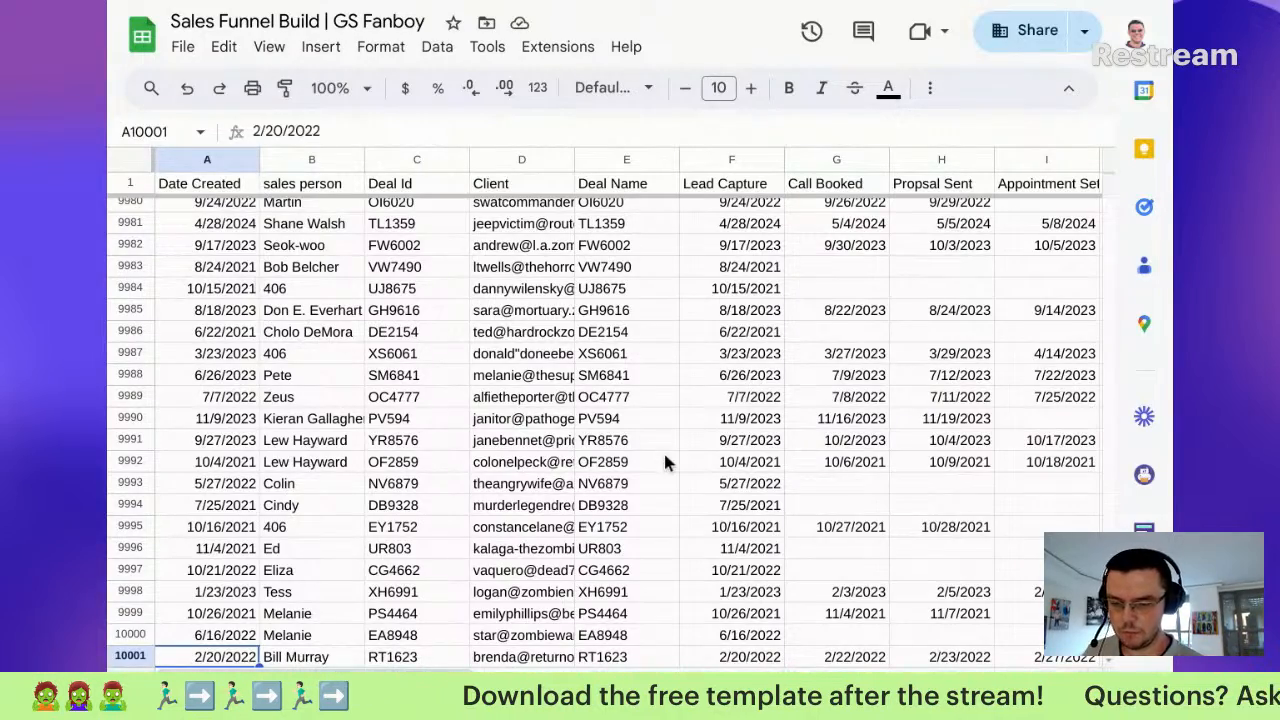
{"action": "scroll", "coordinate": [665, 453], "scroll_direction": "up", "scroll_amount": 15}
{"action": "scroll", "coordinate": [648, 457], "scroll_direction": "up", "scroll_amount": 20}
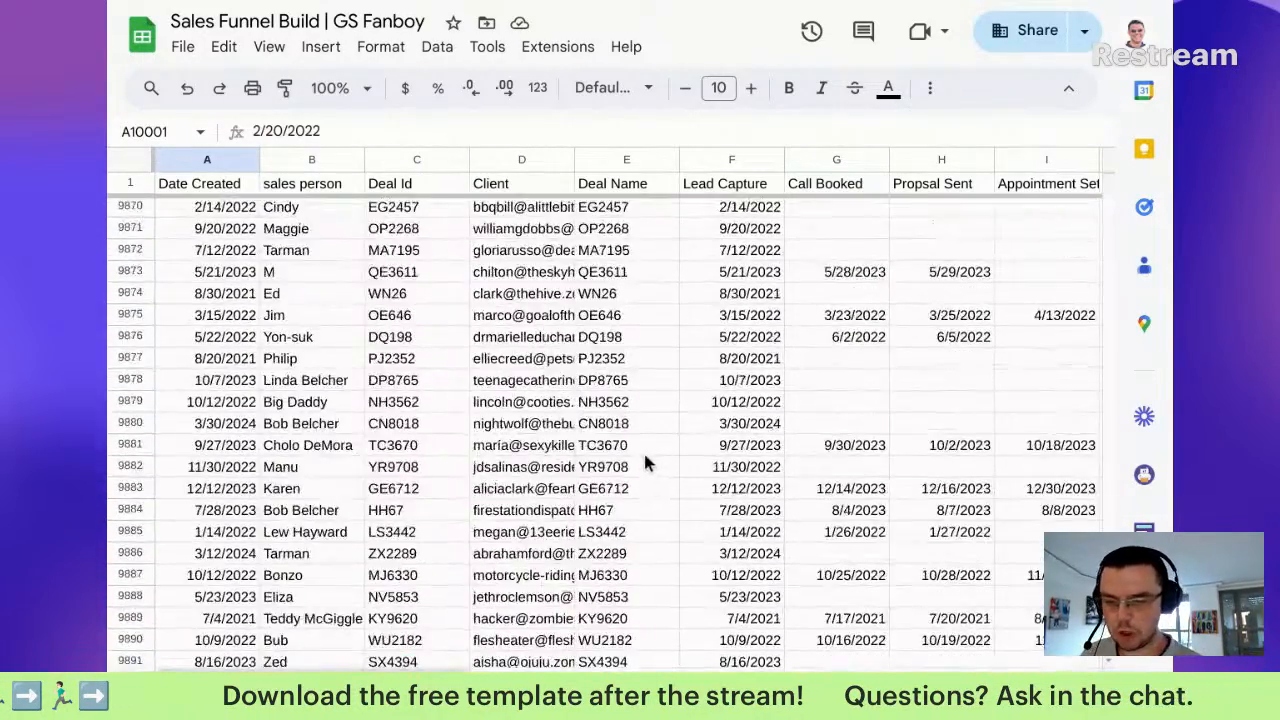
{"action": "scroll", "coordinate": [627, 453], "scroll_direction": "up", "scroll_amount": 20}
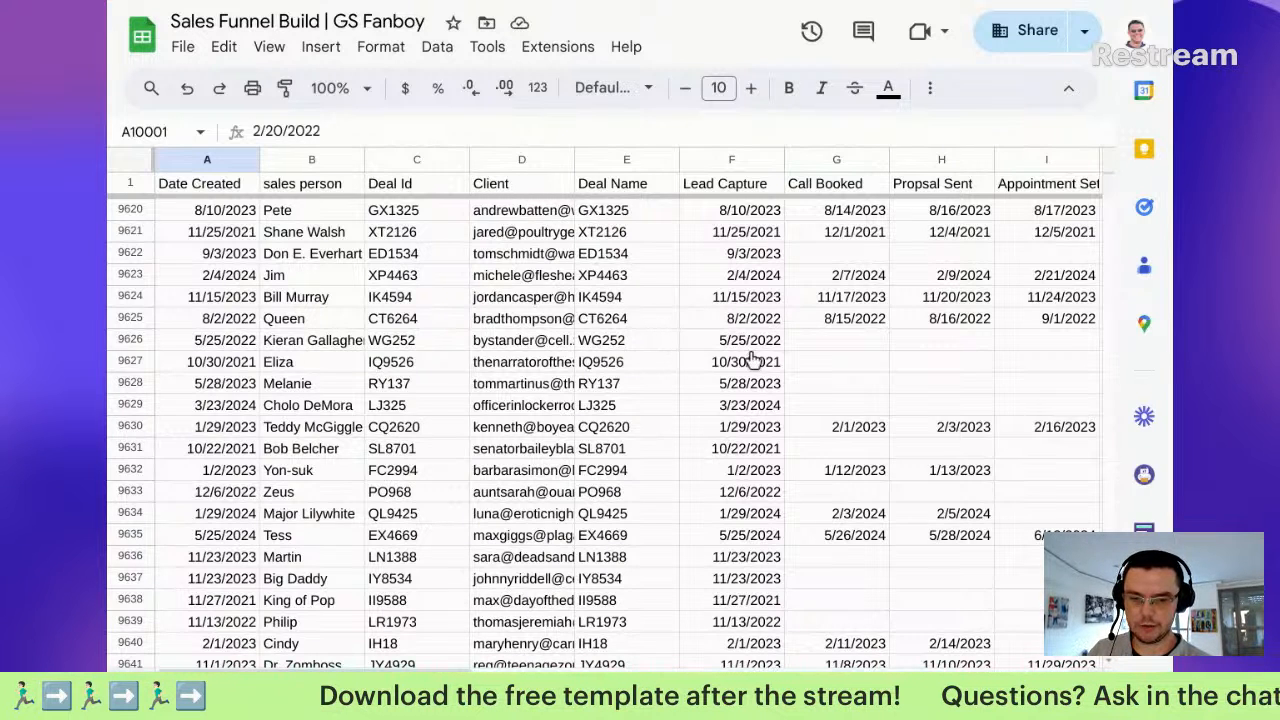
{"action": "key", "text": "shift+F11"}
Step: Select three service names in the deal data's Service column and switch to the blank dashboard sheet
{"action": "left_click", "coordinate": [840, 264]}
{"action": "left_click", "coordinate": [789, 252]}
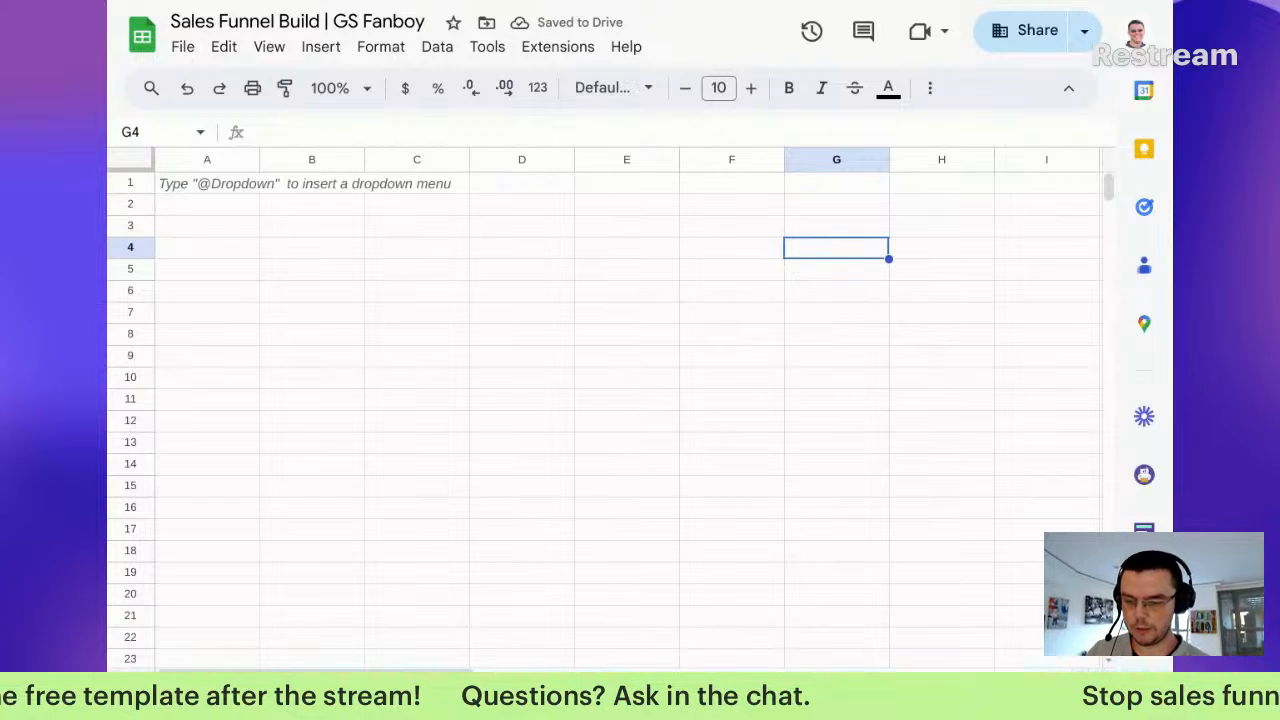
{"action": "key", "text": "ctrl+shift+Page_Up"}
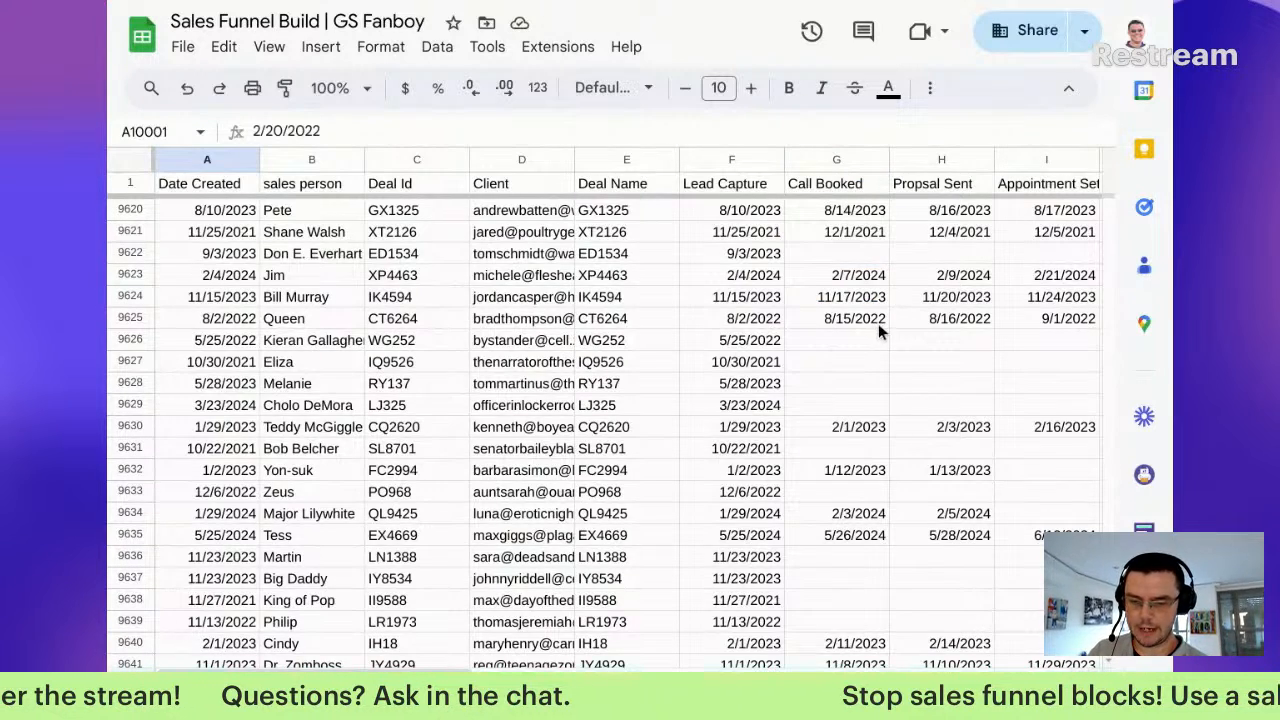
{"action": "scroll", "coordinate": [880, 323], "scroll_direction": "right", "scroll_amount": 2}
{"action": "scroll", "coordinate": [884, 328], "scroll_direction": "right", "scroll_amount": 6}
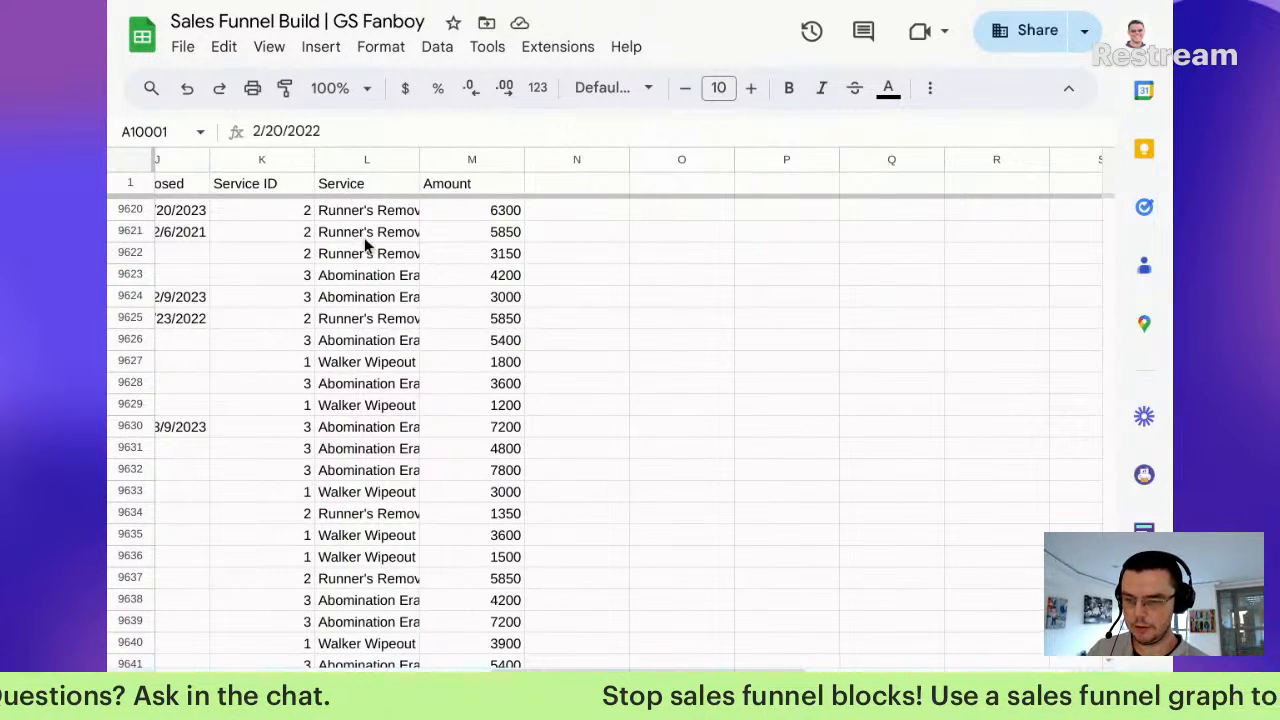
{"action": "scroll", "coordinate": [374, 257], "scroll_direction": "up", "scroll_amount": 5}
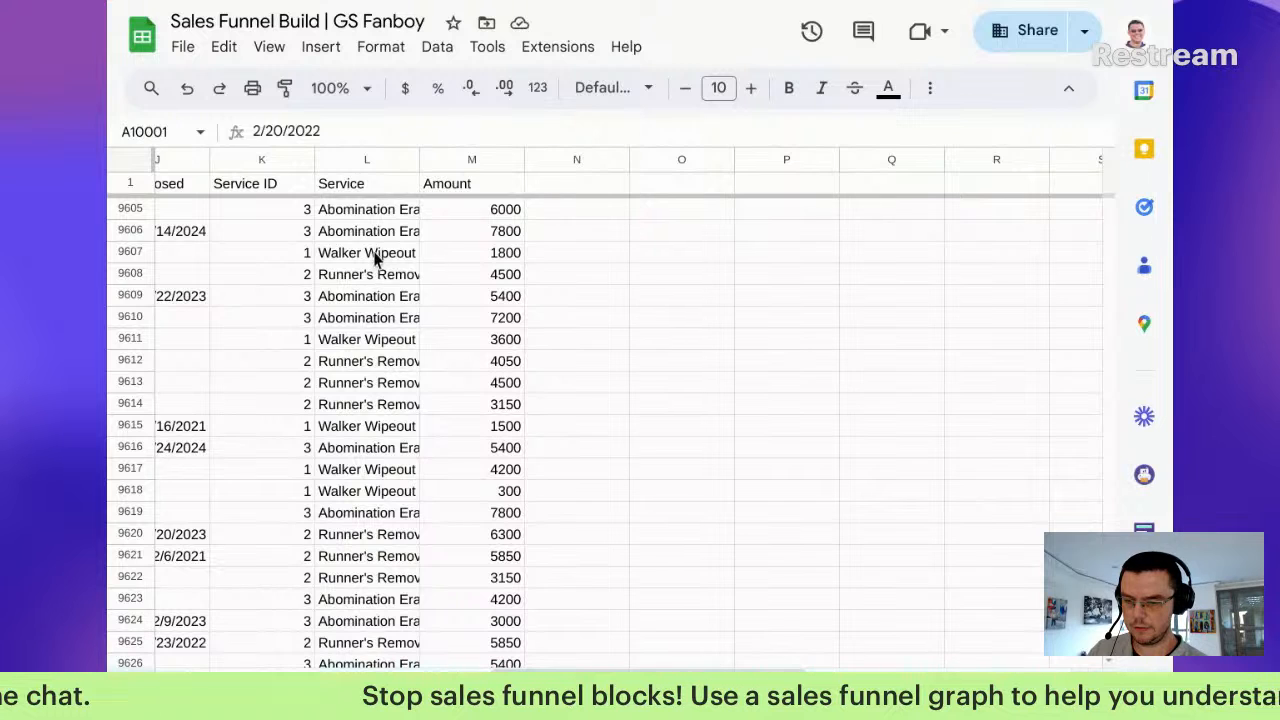
{"action": "left_click_drag", "start_coordinate": [374, 253], "coordinate": [370, 296]}
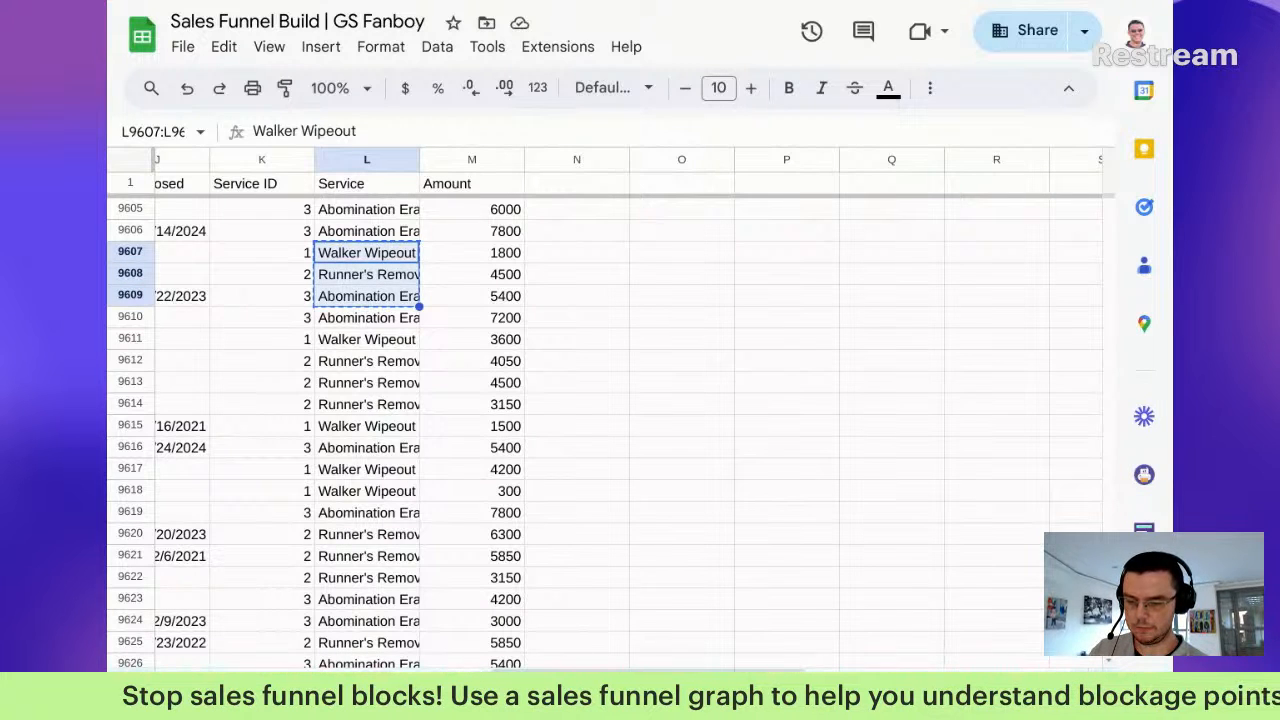
{"action": "key", "text": "alt+Down"}
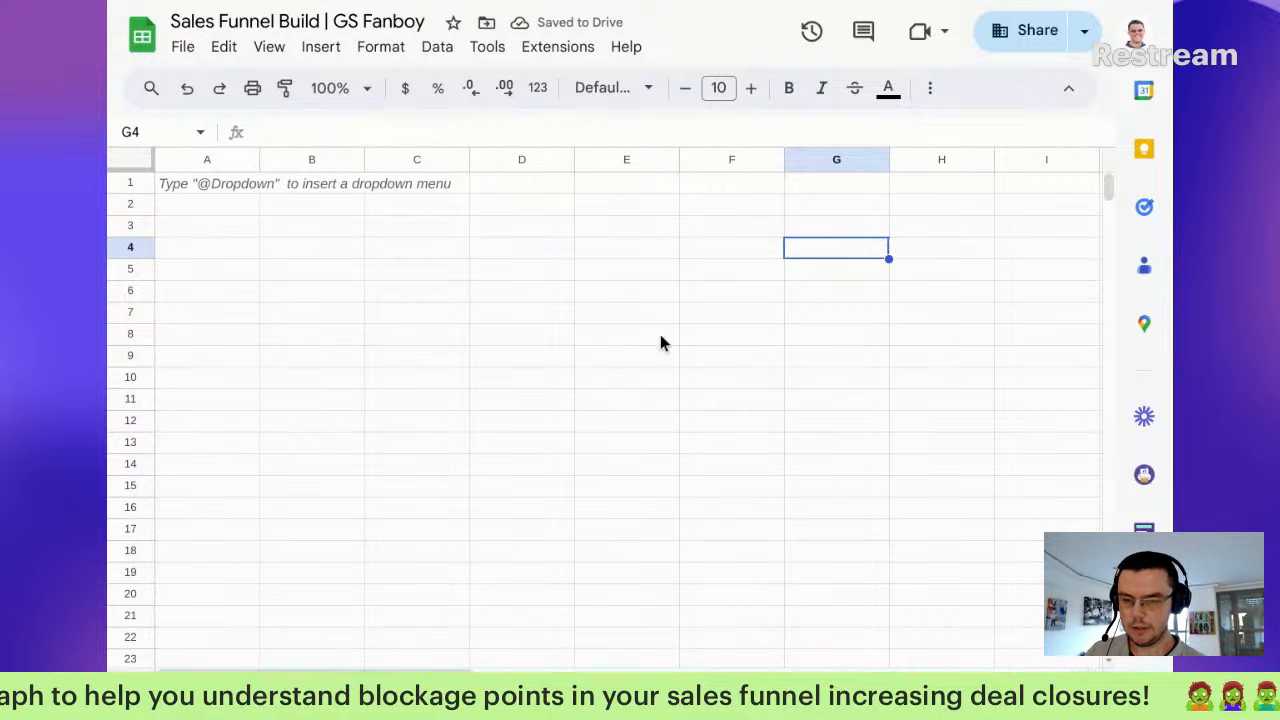
Step: Paste the service names at G4 and cut-paste them along row 4, putting Abomination Eradicators in I4
{"action": "type", "text": "Walker Wipeout Runner's Removal Abomination Eradicators"}
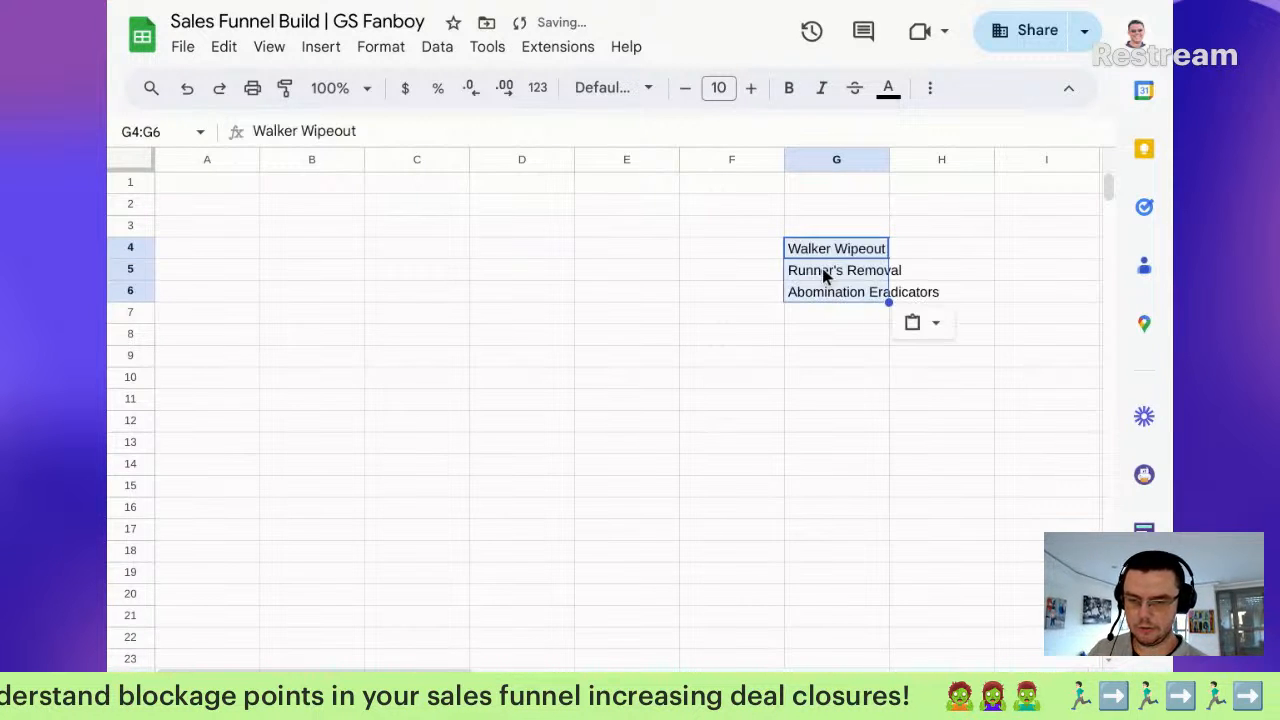
{"action": "left_click_drag", "start_coordinate": [845, 270], "coordinate": [857, 298]}
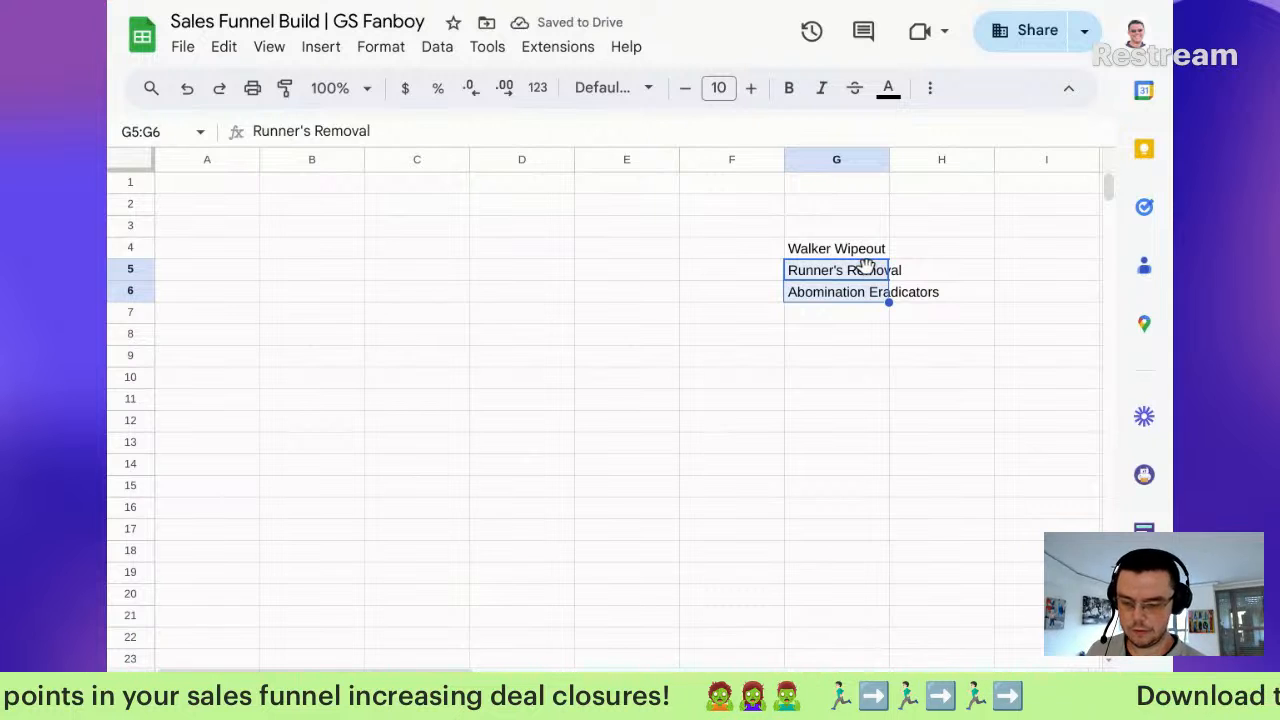
{"action": "key", "text": "ctrl+x"}
{"action": "key", "text": "Up"}
{"action": "key", "text": "Right"}
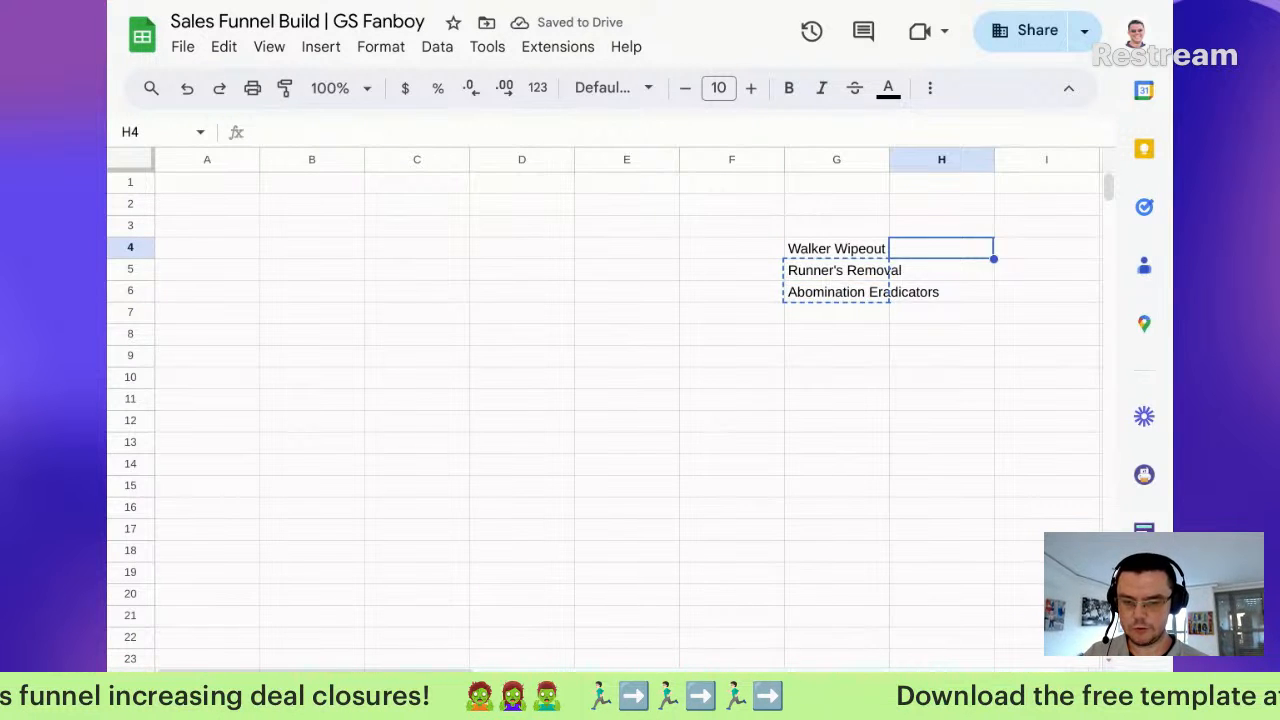
{"action": "key", "text": "ctrl+v"}
{"action": "key", "text": "Down"}
{"action": "key", "text": "Up"}
{"action": "key", "text": "Right"}
{"action": "key", "text": "ctrl+v"}
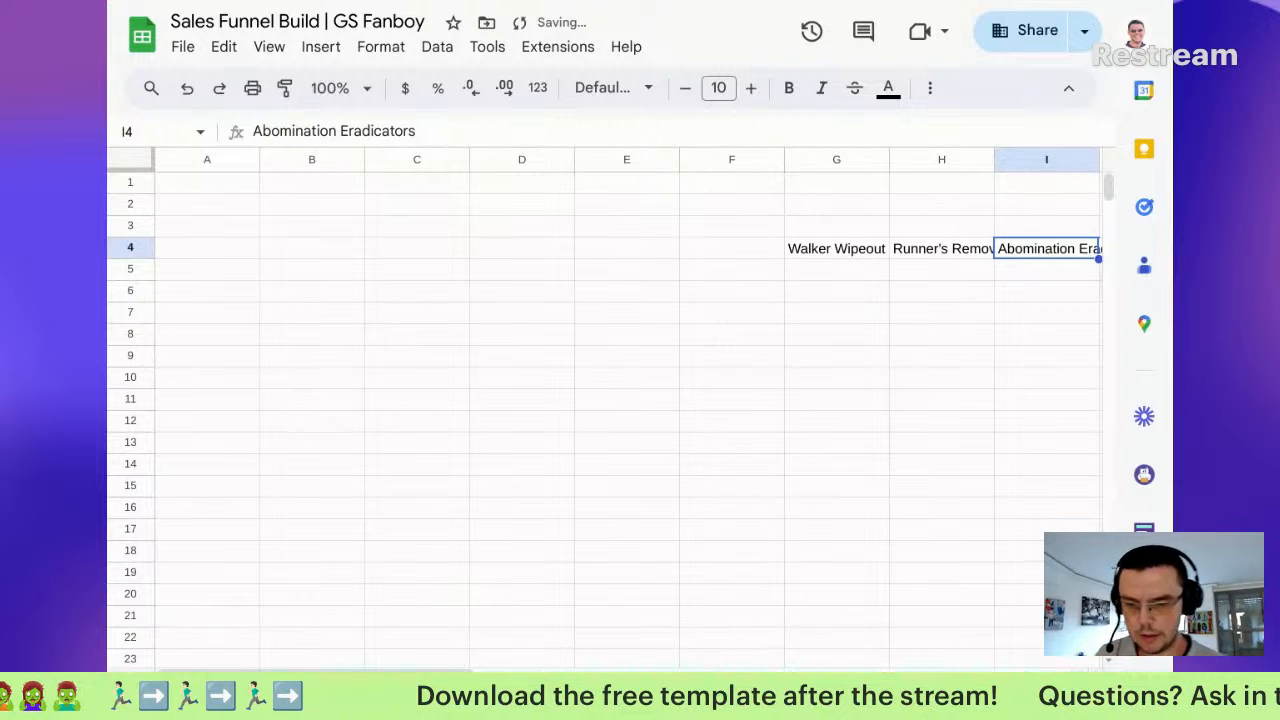
Step: Move Walker Wipeout into E4 and Runner's Removal into G4
{"action": "left_click", "coordinate": [820, 250]}
{"action": "left_click_drag", "start_coordinate": [758, 253], "coordinate": [643, 252]}
{"action": "left_click", "coordinate": [938, 248]}
{"action": "left_click", "coordinate": [736, 248]}
{"action": "left_click", "coordinate": [940, 247]}
{"action": "left_click_drag", "start_coordinate": [938, 246], "coordinate": [840, 249]}
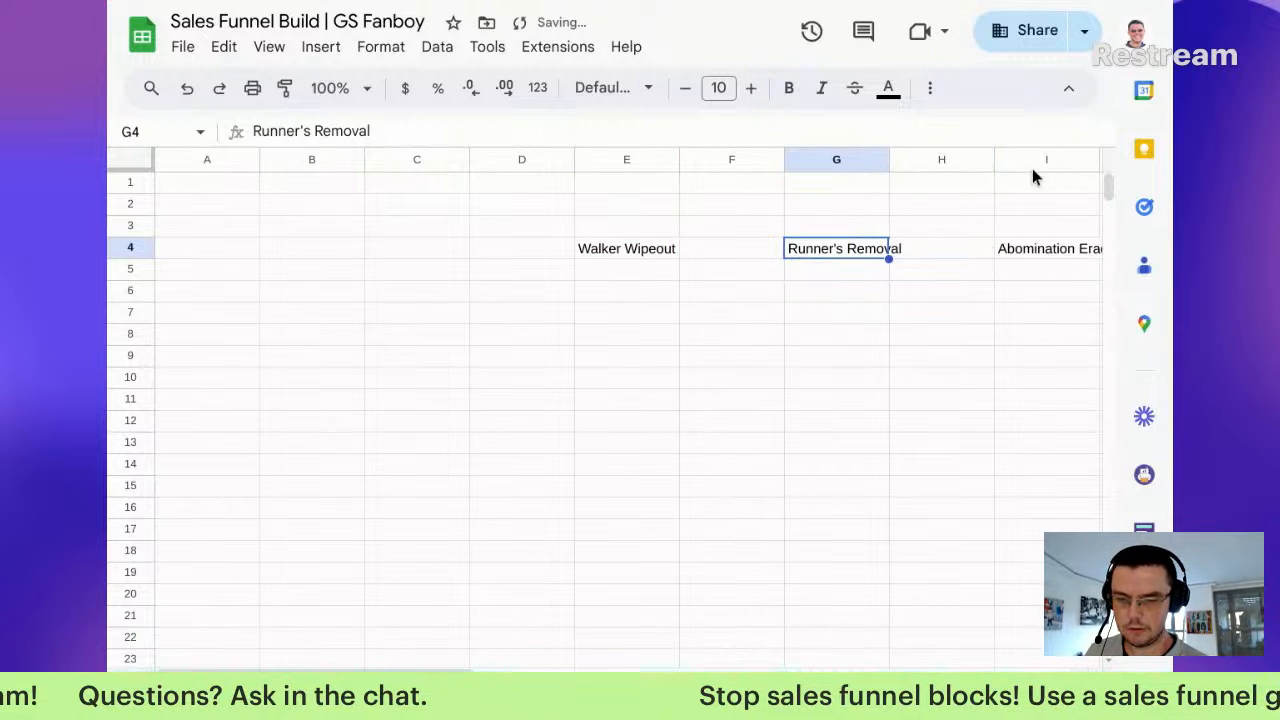
Step: Narrow columns F and H into thin spacer columns
{"action": "left_click", "coordinate": [945, 162]}
{"action": "left_click", "coordinate": [766, 163], "text": "shift"}
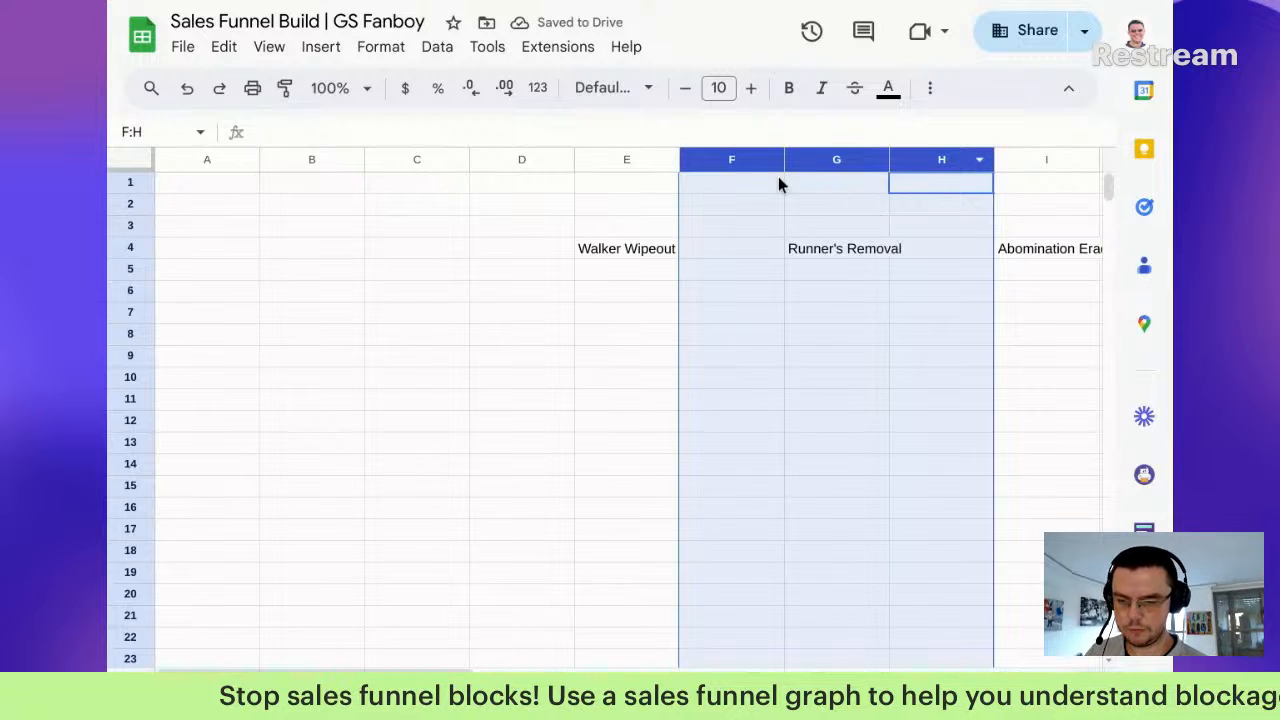
{"action": "left_click", "coordinate": [778, 184]}
{"action": "left_click", "coordinate": [743, 158]}
{"action": "left_click", "coordinate": [950, 162], "text": "ctrl"}
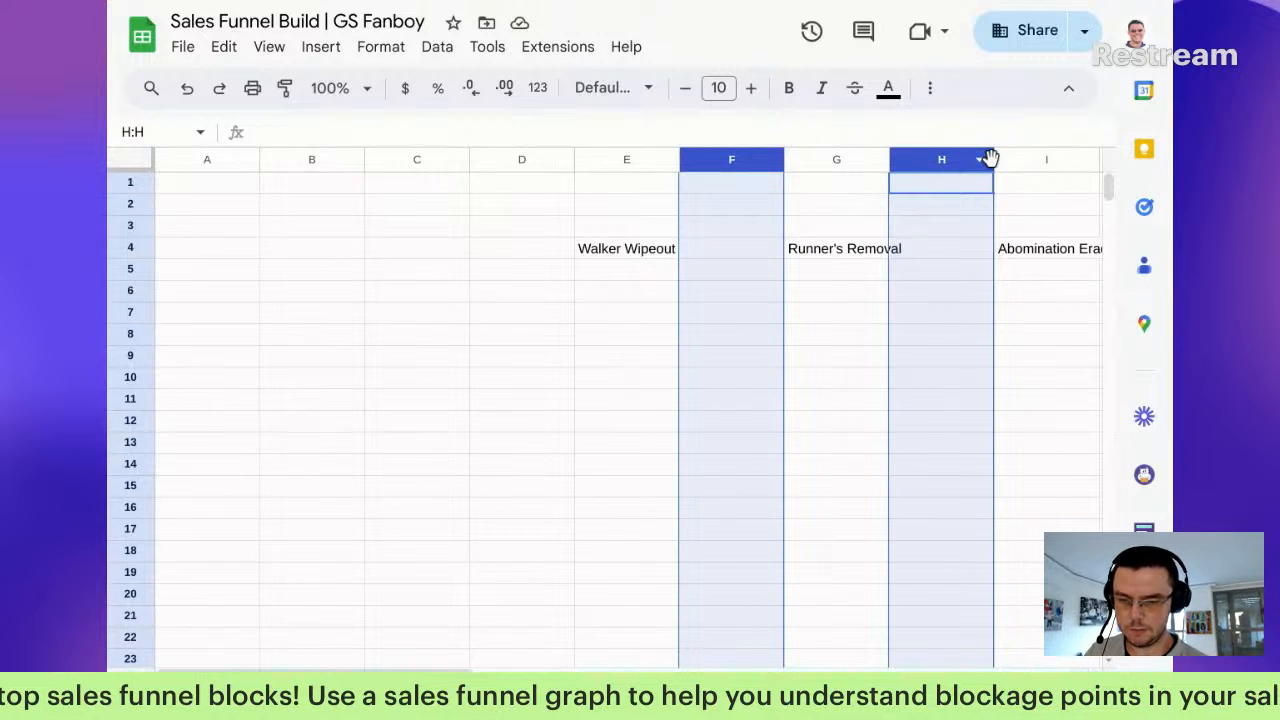
{"action": "left_click_drag", "start_coordinate": [995, 158], "coordinate": [910, 165]}
{"action": "left_click", "coordinate": [828, 252]}
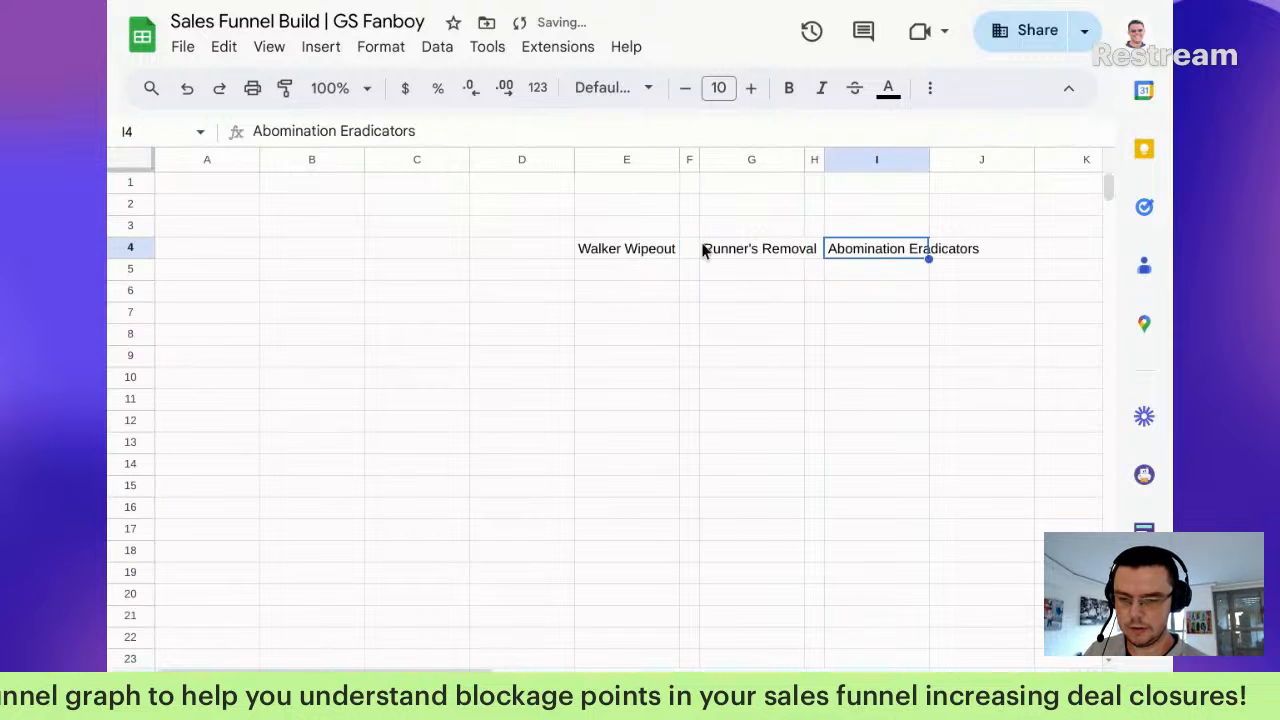
Step: Widen columns E, G and I so the service names fit
{"action": "left_click", "coordinate": [652, 160]}
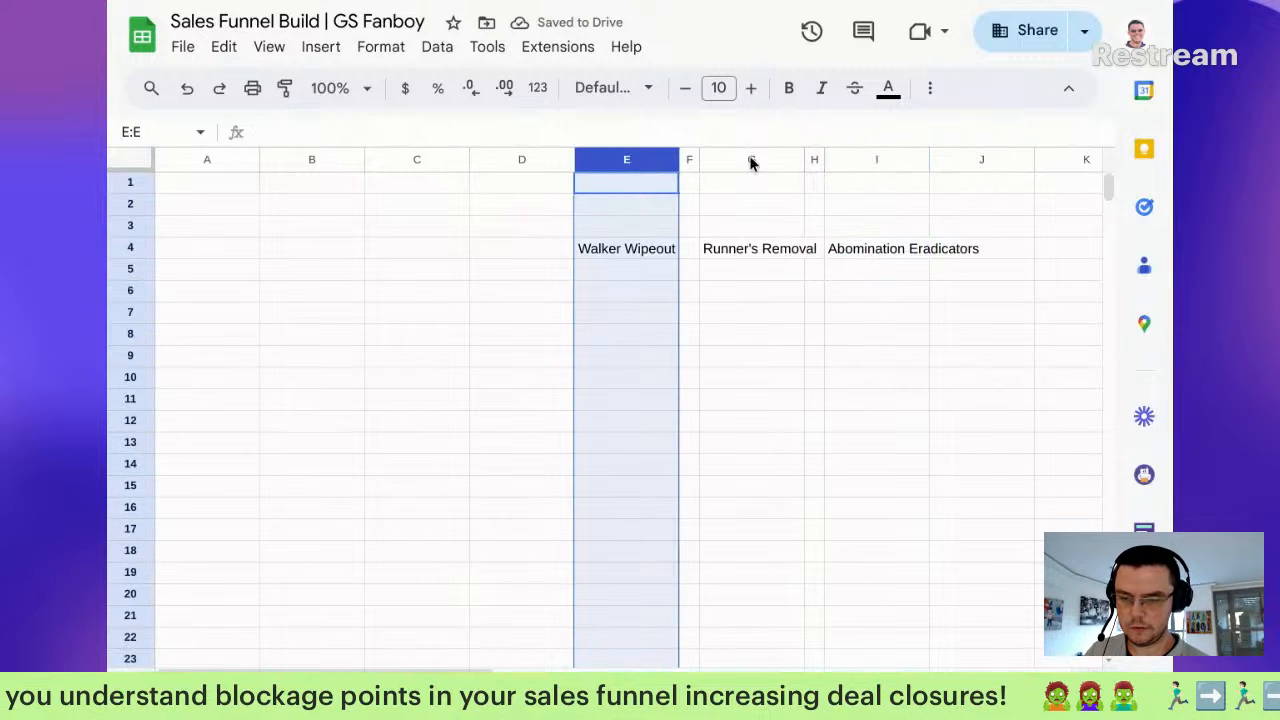
{"action": "left_click", "coordinate": [749, 160], "text": "ctrl"}
{"action": "left_click", "coordinate": [880, 160], "text": "ctrl"}
{"action": "left_click_drag", "start_coordinate": [928, 165], "coordinate": [990, 170]}
{"action": "left_click", "coordinate": [710, 273]}
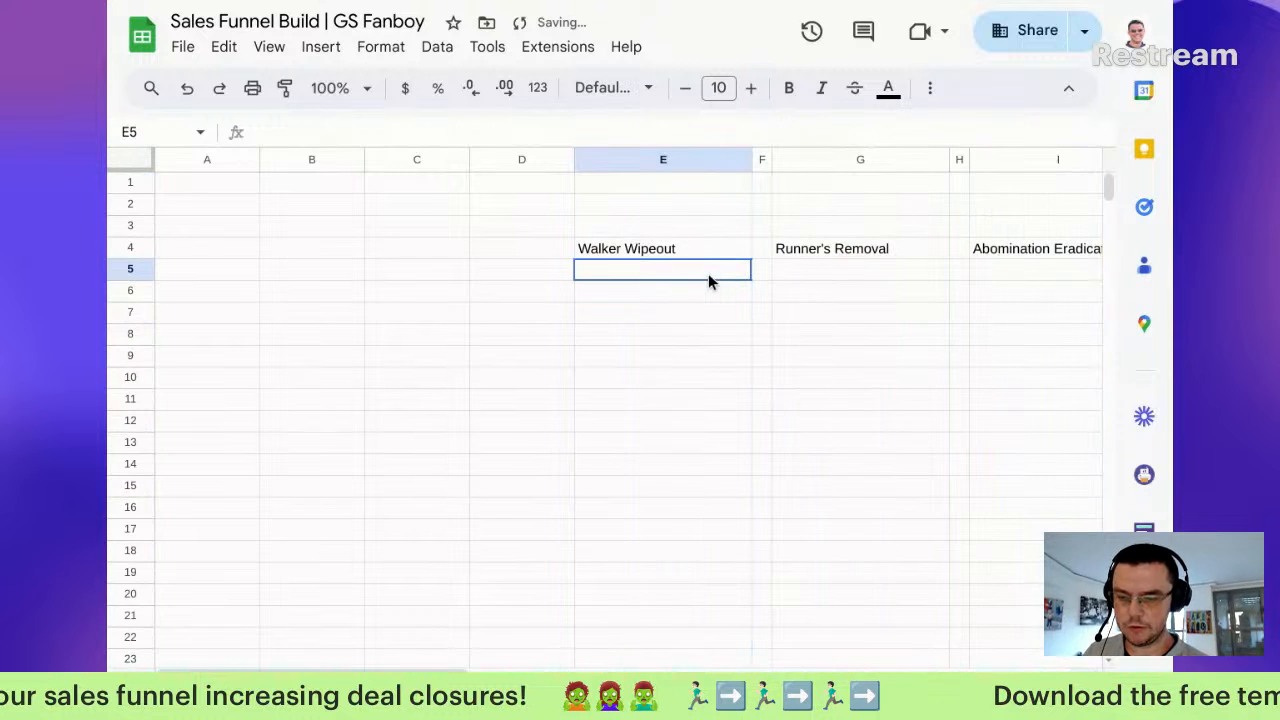
{"action": "left_click_drag", "start_coordinate": [710, 273], "coordinate": [680, 320]}
Step: Merge E6:E7, G6:G7 and I6:I7 into single cells below each service name
{"action": "left_click", "coordinate": [666, 314]}
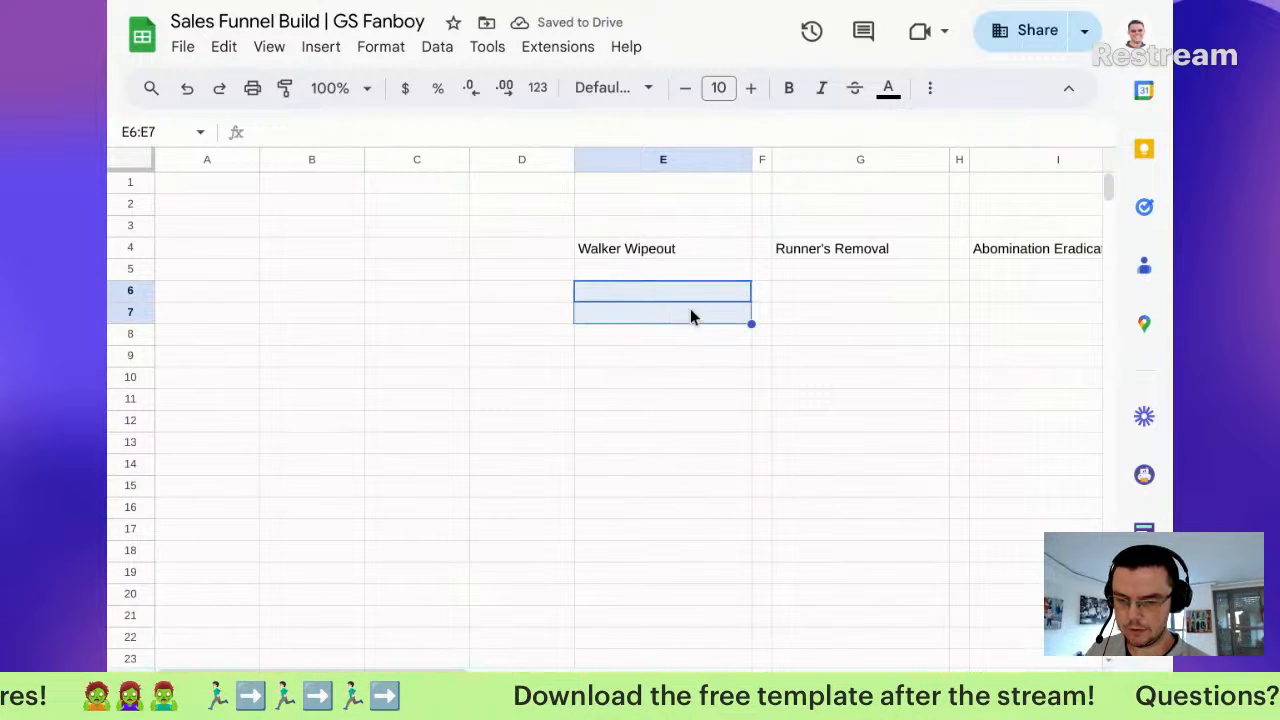
{"action": "left_click", "coordinate": [930, 88]}
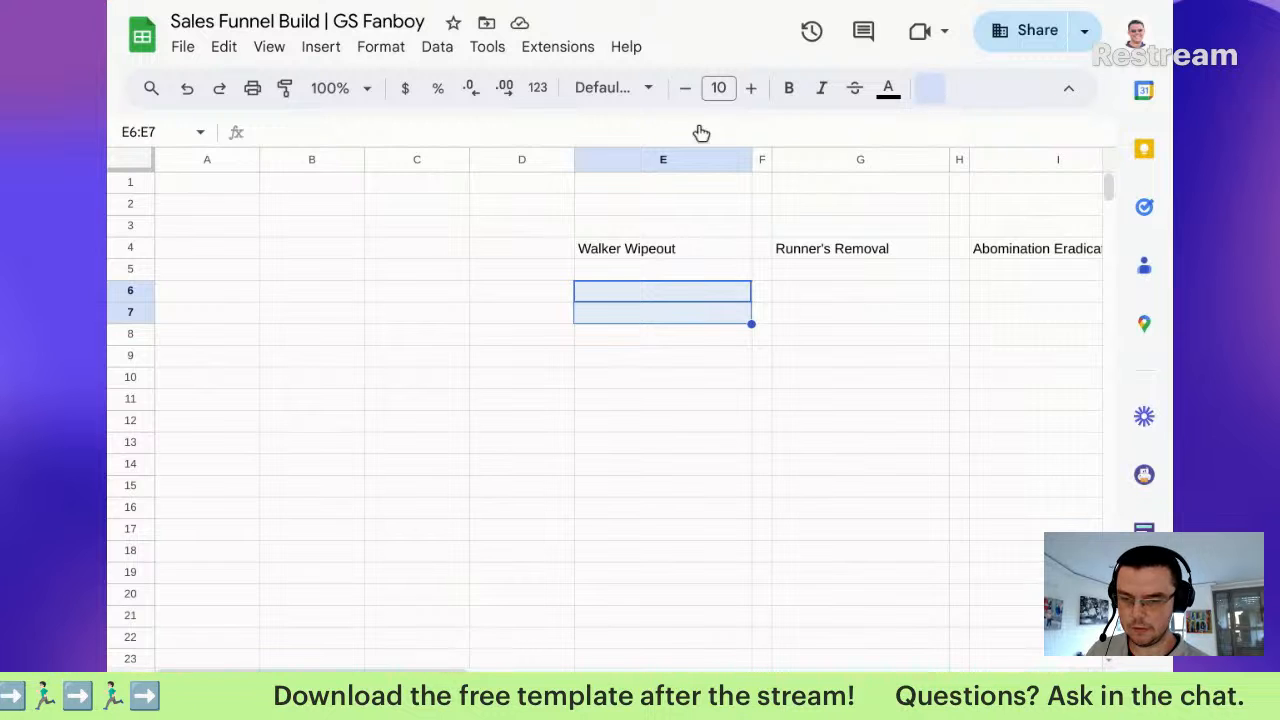
{"action": "left_click", "coordinate": [537, 135]}
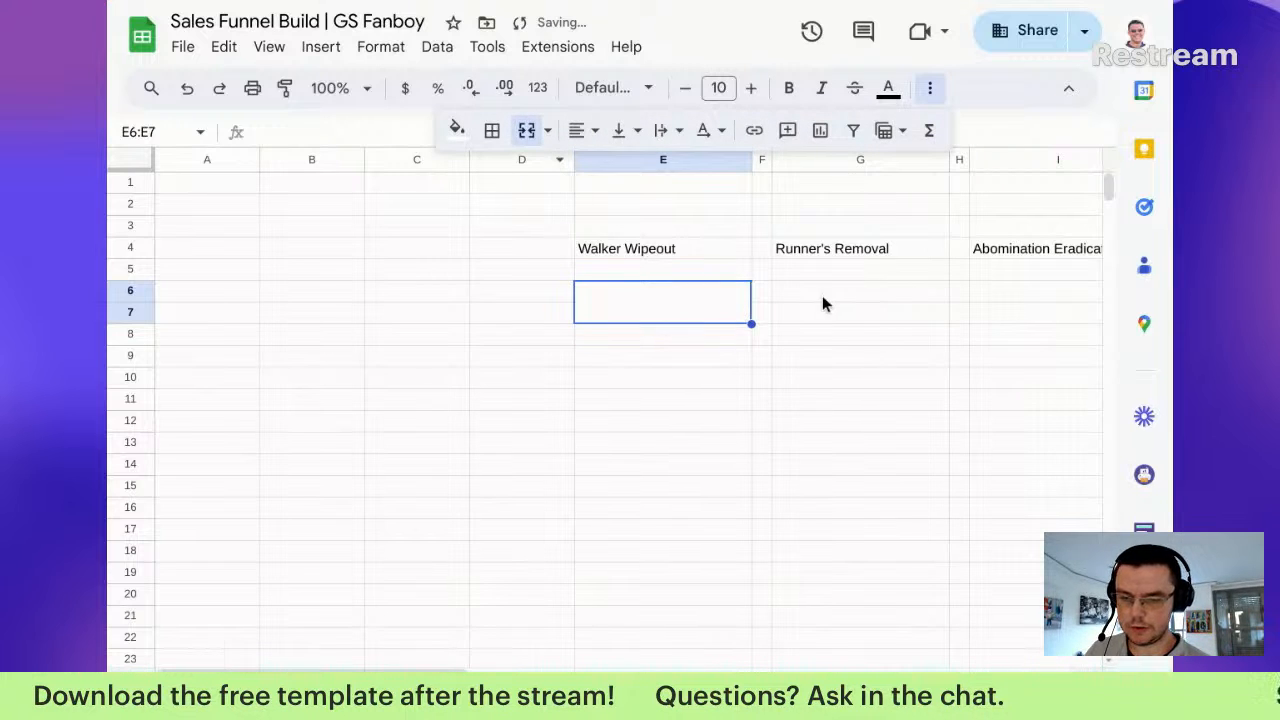
{"action": "left_click_drag", "start_coordinate": [822, 295], "coordinate": [825, 315]}
{"action": "left_click", "coordinate": [537, 135]}
{"action": "left_click_drag", "start_coordinate": [990, 291], "coordinate": [998, 311]}
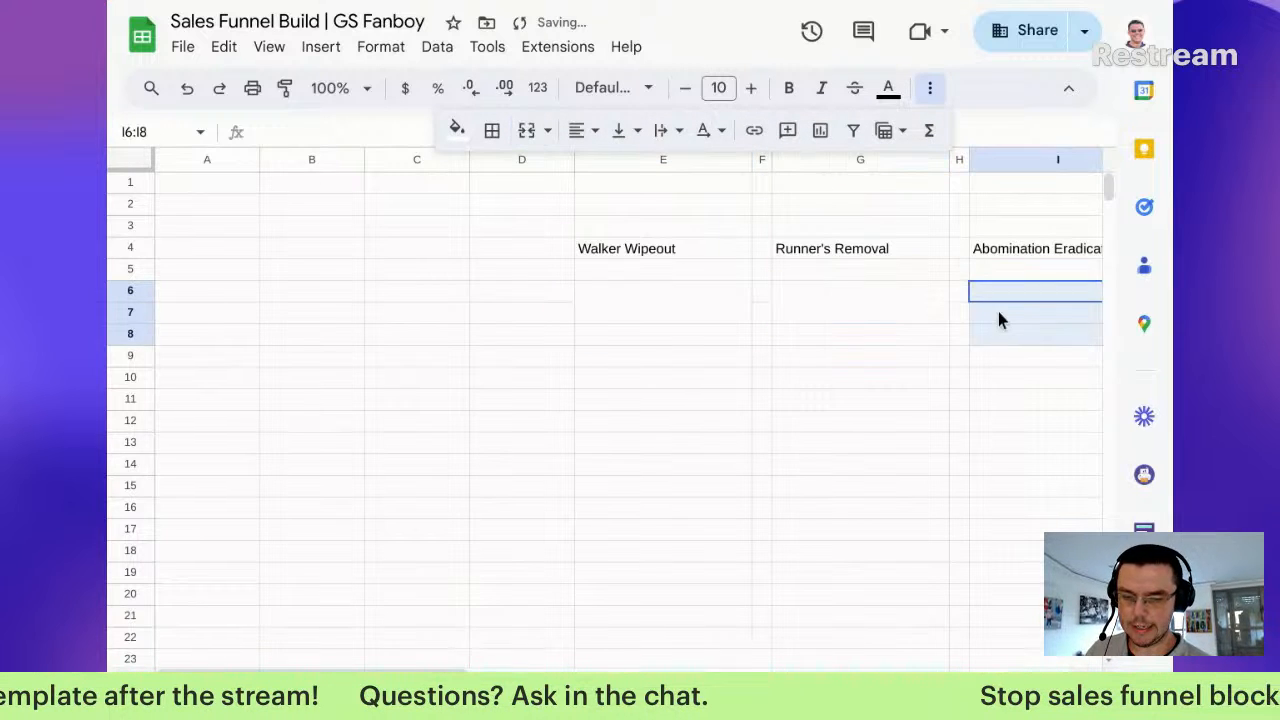
{"action": "left_click", "coordinate": [527, 131]}
{"action": "left_click", "coordinate": [641, 303]}
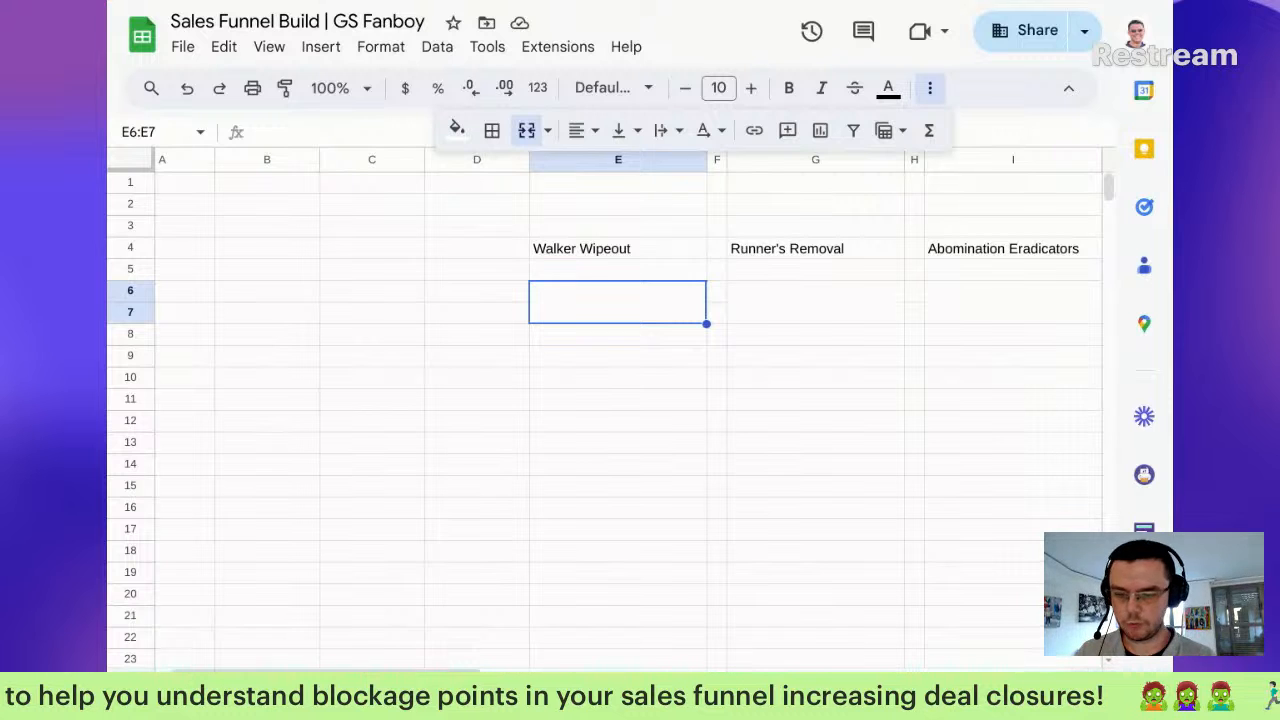
Step: Type =sumifs( in merged E6 and switch to the sales data sheet to pick ranges
{"action": "type", "text": "="}
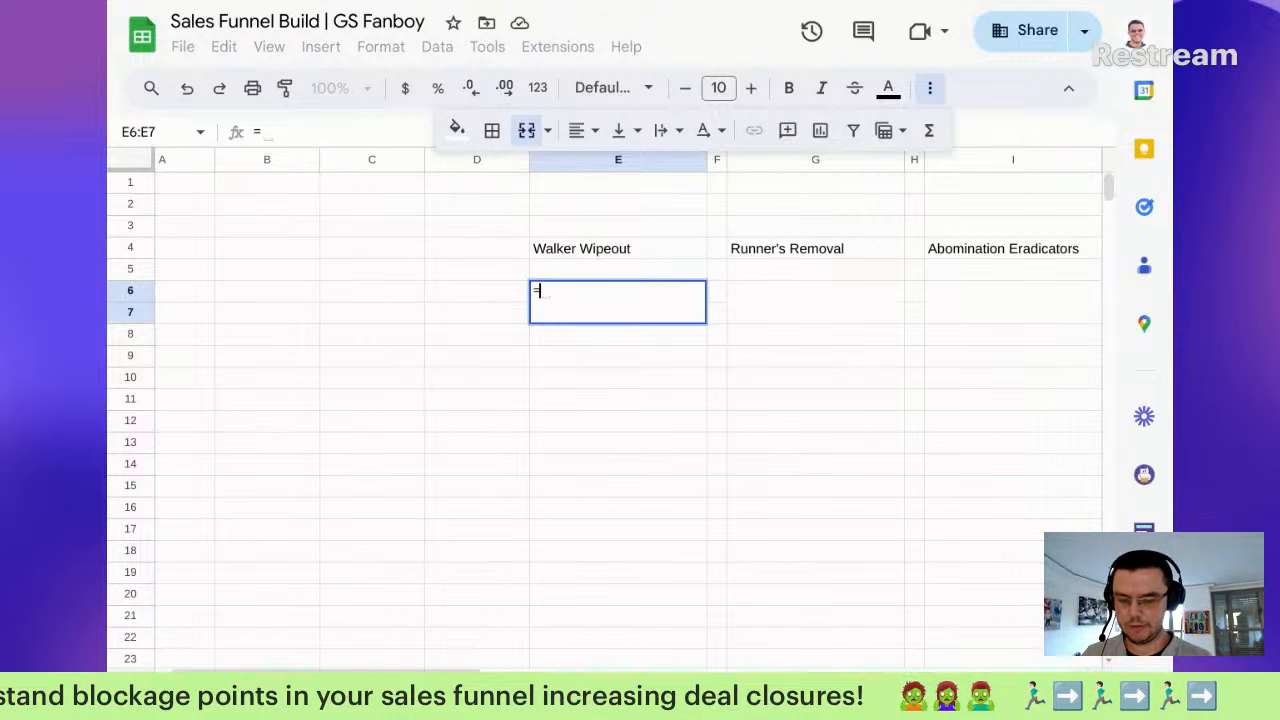
{"action": "type", "text": "sumifs"}
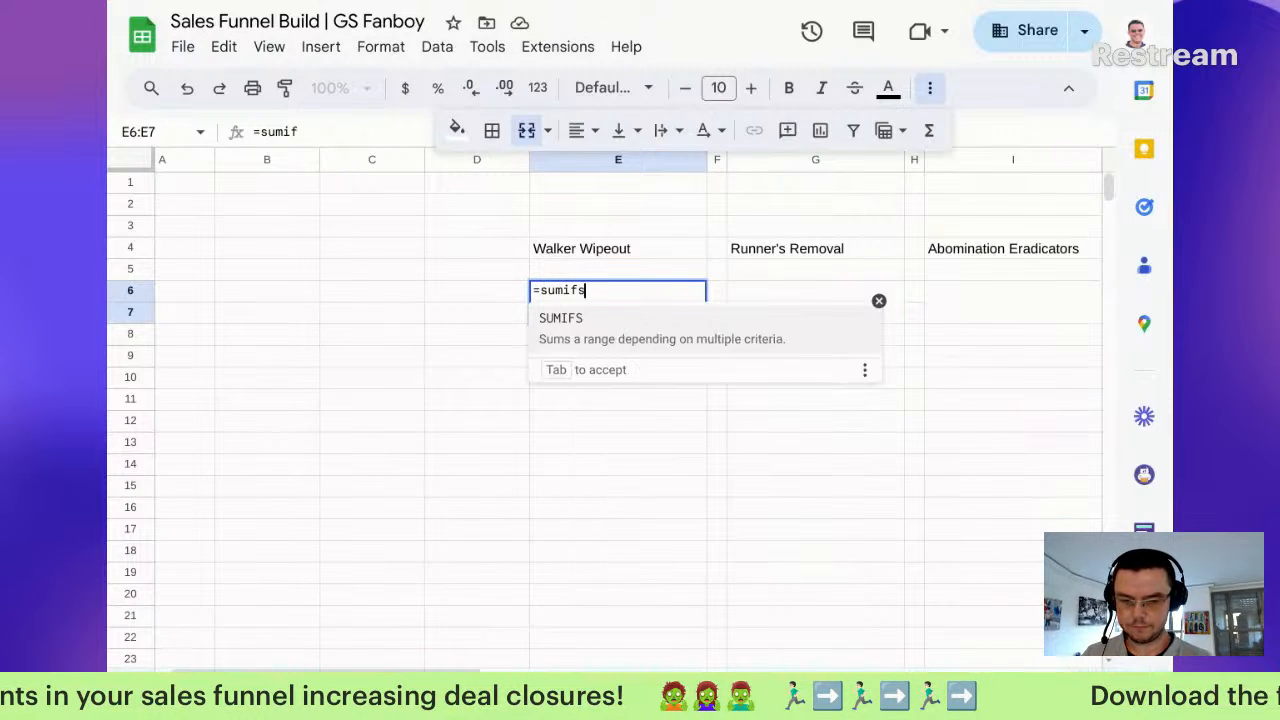
{"action": "type", "text": "("}
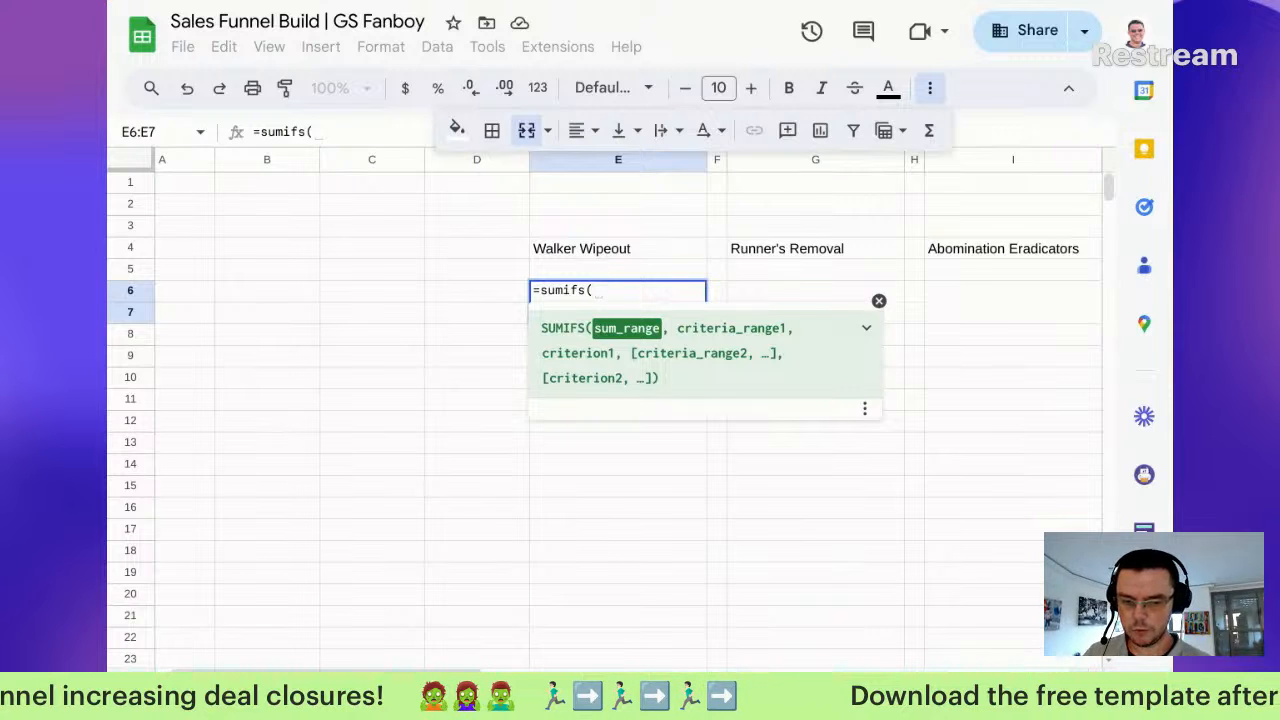
{"action": "left_click", "coordinate": [450, 694]}
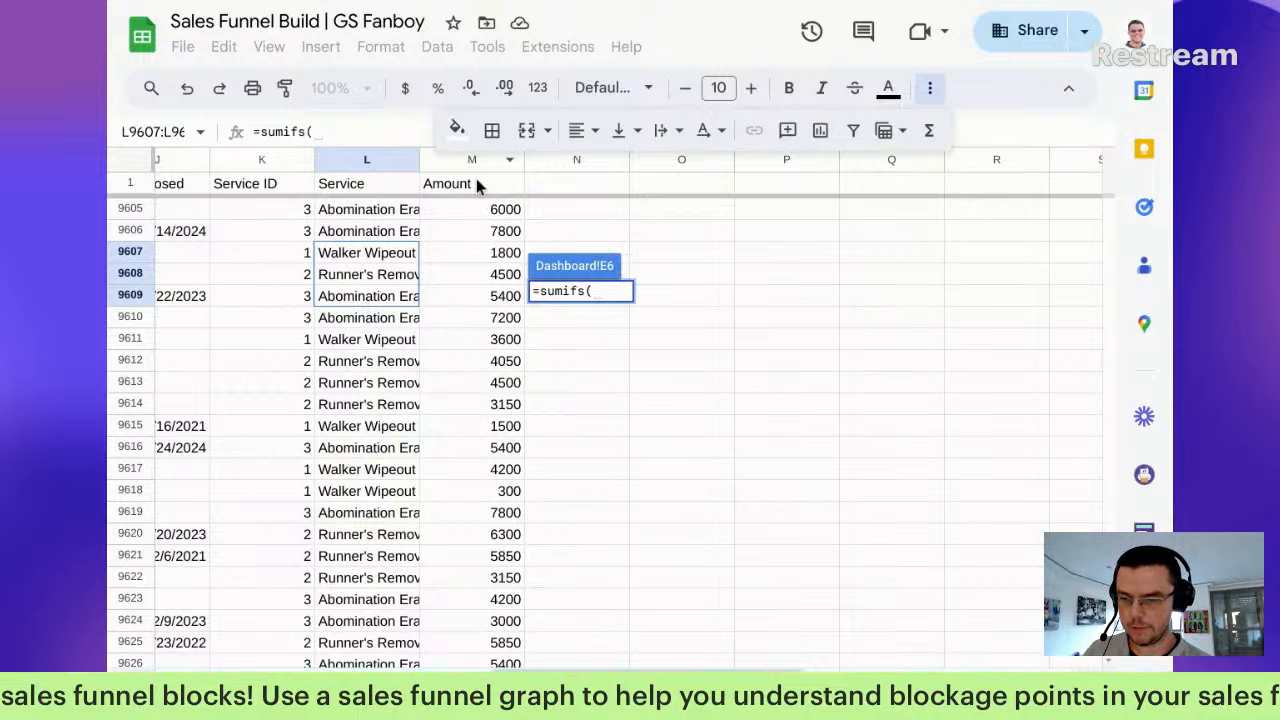
Step: Set the SUMIFS sum range to the Amount column, 'Sales Pipeline'!M2:M
{"action": "left_click", "coordinate": [603, 293]}
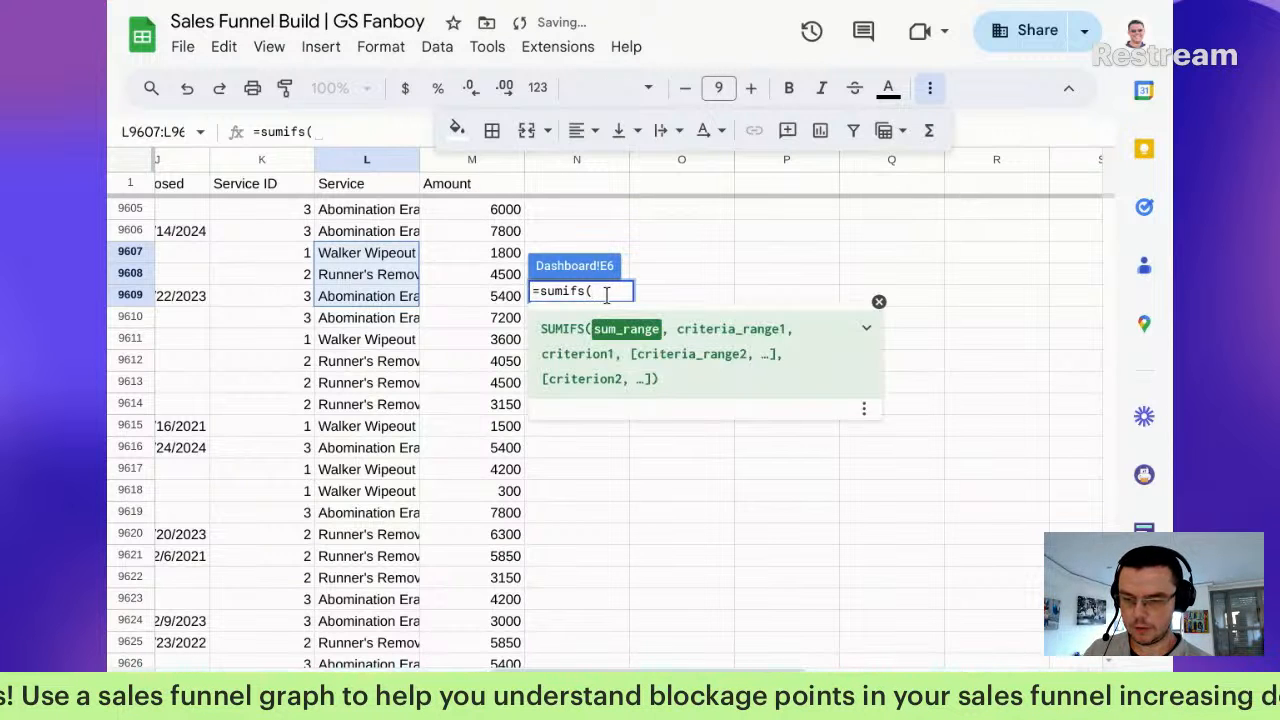
{"action": "left_click_drag", "start_coordinate": [465, 210], "coordinate": [466, 403]}
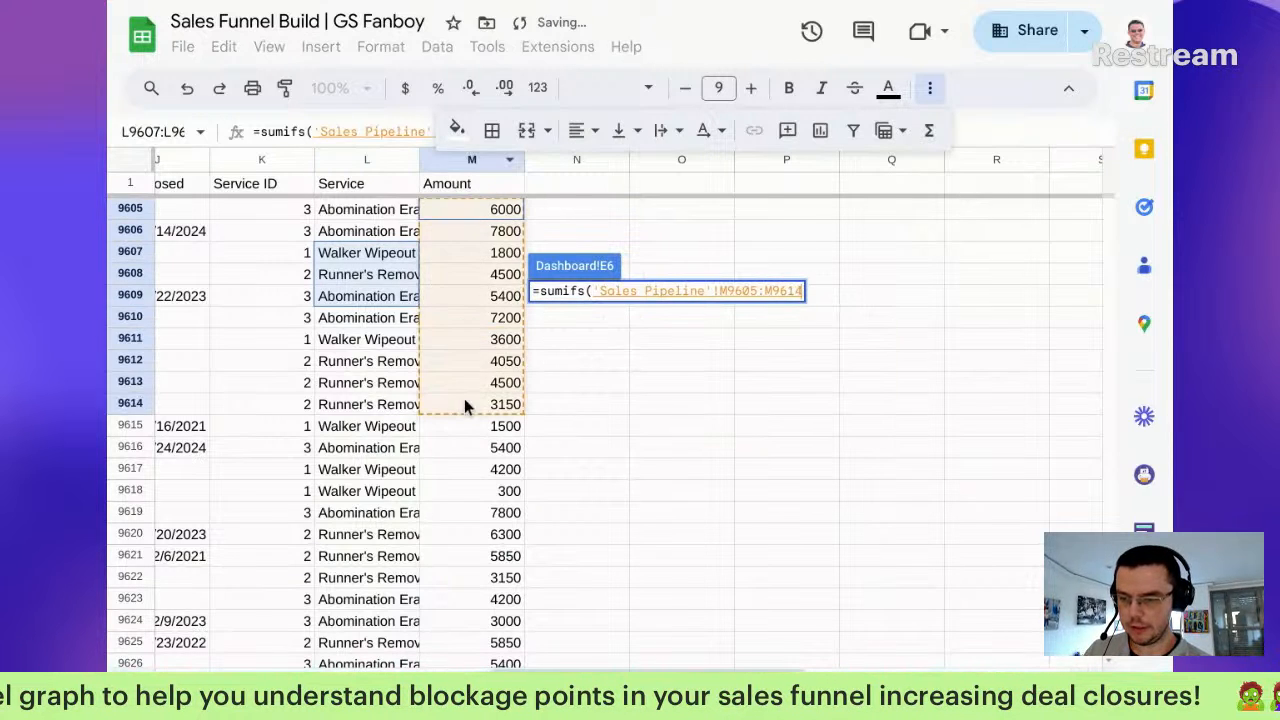
{"action": "key", "text": "BackSpace"}
{"action": "key", "text": "BackSpace"}
{"action": "key", "text": "BackSpace"}
{"action": "key", "text": "BackSpace"}
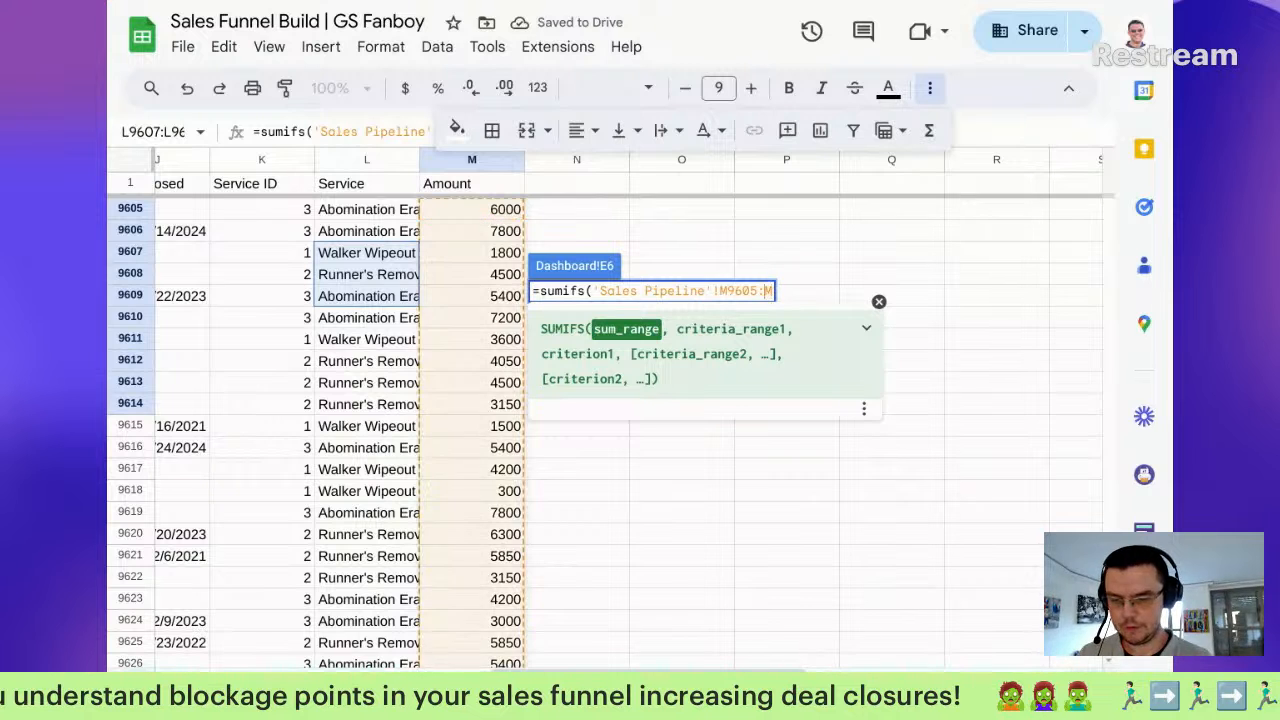
{"action": "key", "text": "BackSpace"}
{"action": "key", "text": "BackSpace"}
{"action": "key", "text": "BackSpace"}
{"action": "key", "text": "BackSpace"}
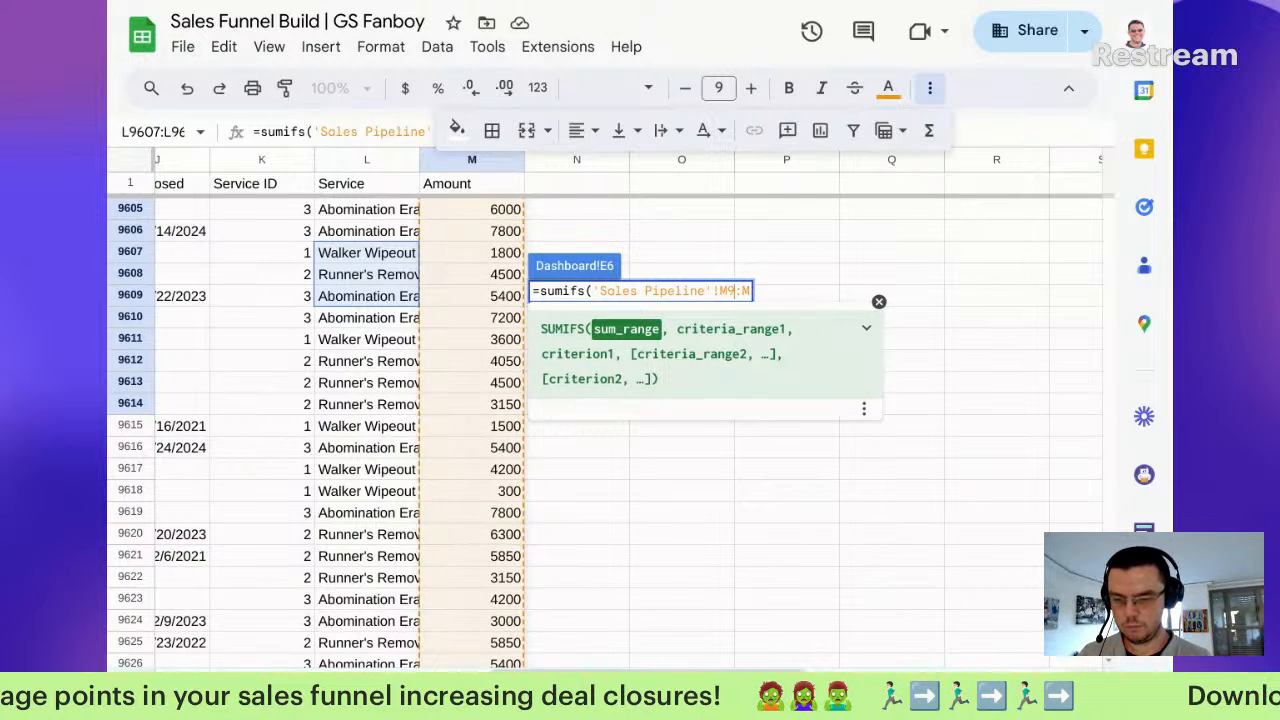
{"action": "type", "text": "2"}
{"action": "key", "text": "Right"}
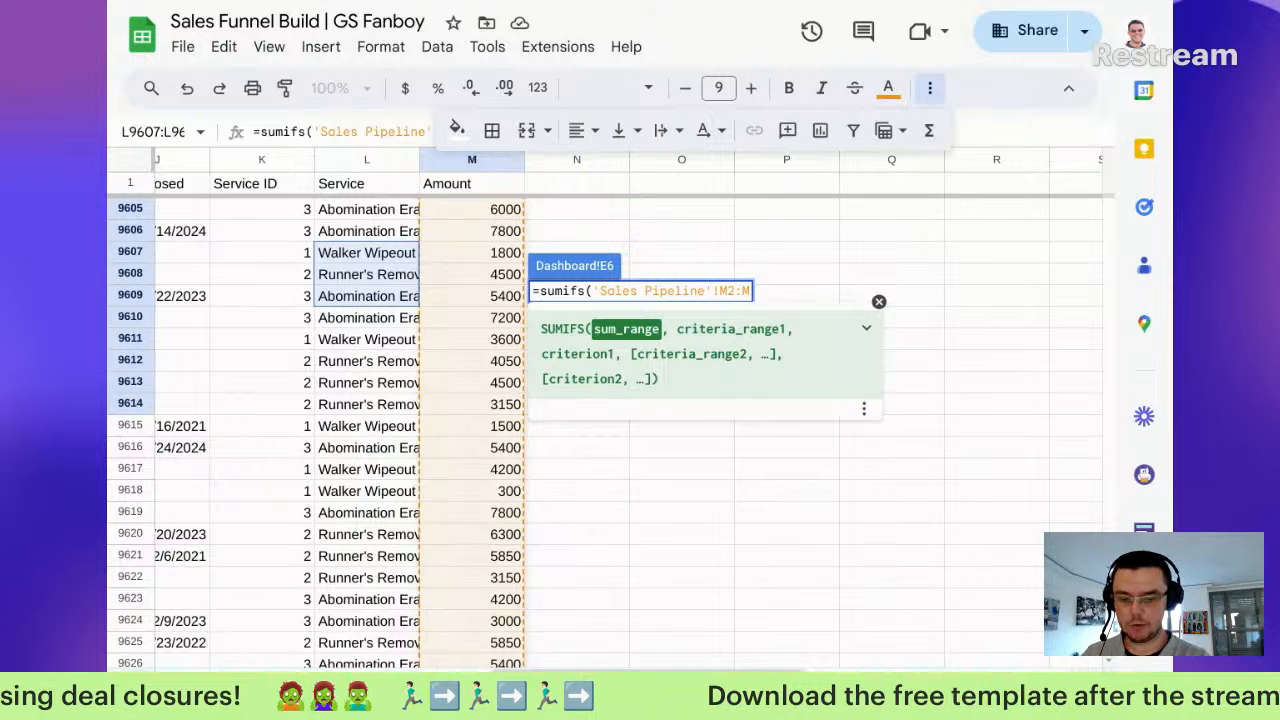
{"action": "type", "text": ")"}
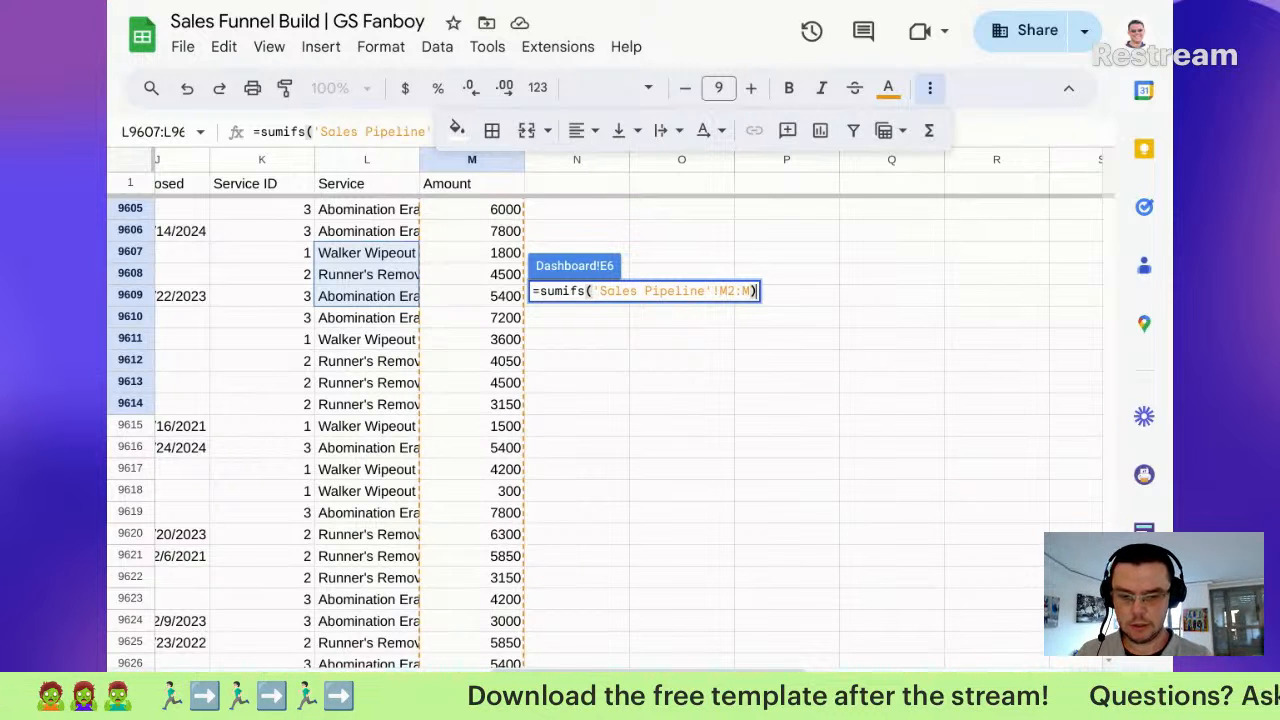
{"action": "key", "text": "BackSpace"}
Step: Add criteria range 'Sales Pipeline'!L2:L matching "="&B4 and commit the formula
{"action": "type", "text": ","}
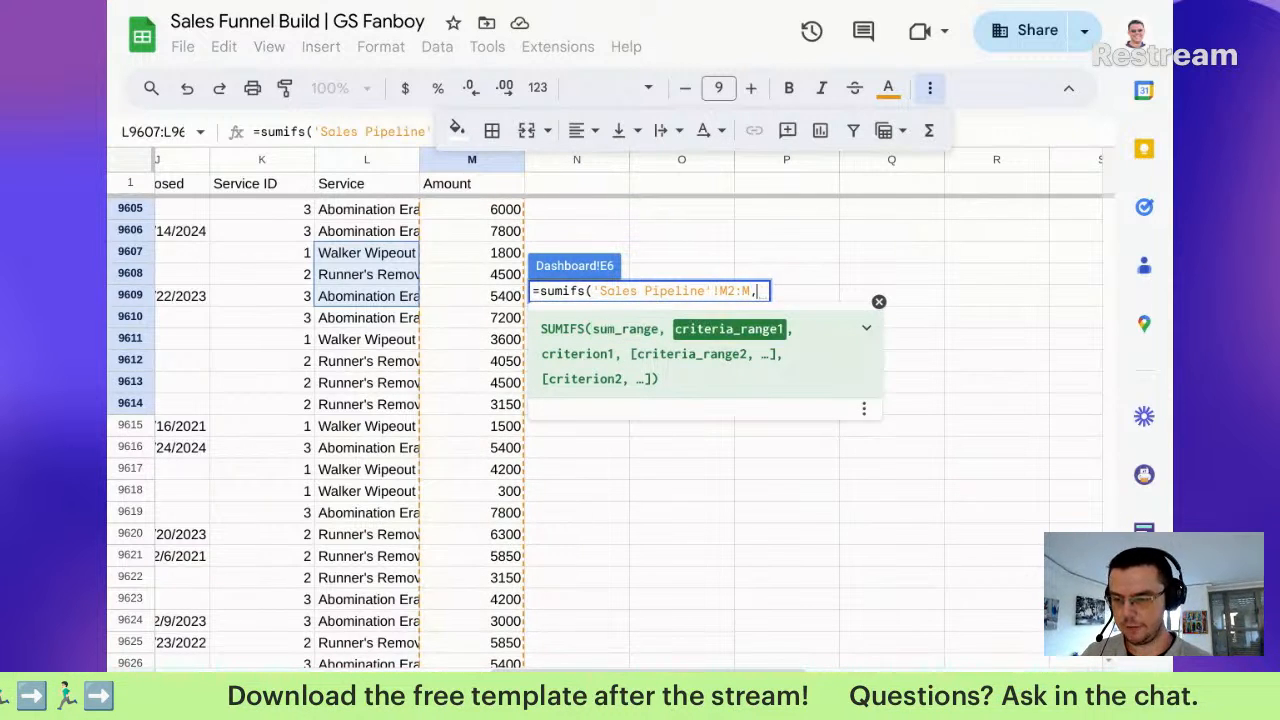
{"action": "left_click_drag", "start_coordinate": [377, 214], "coordinate": [376, 362]}
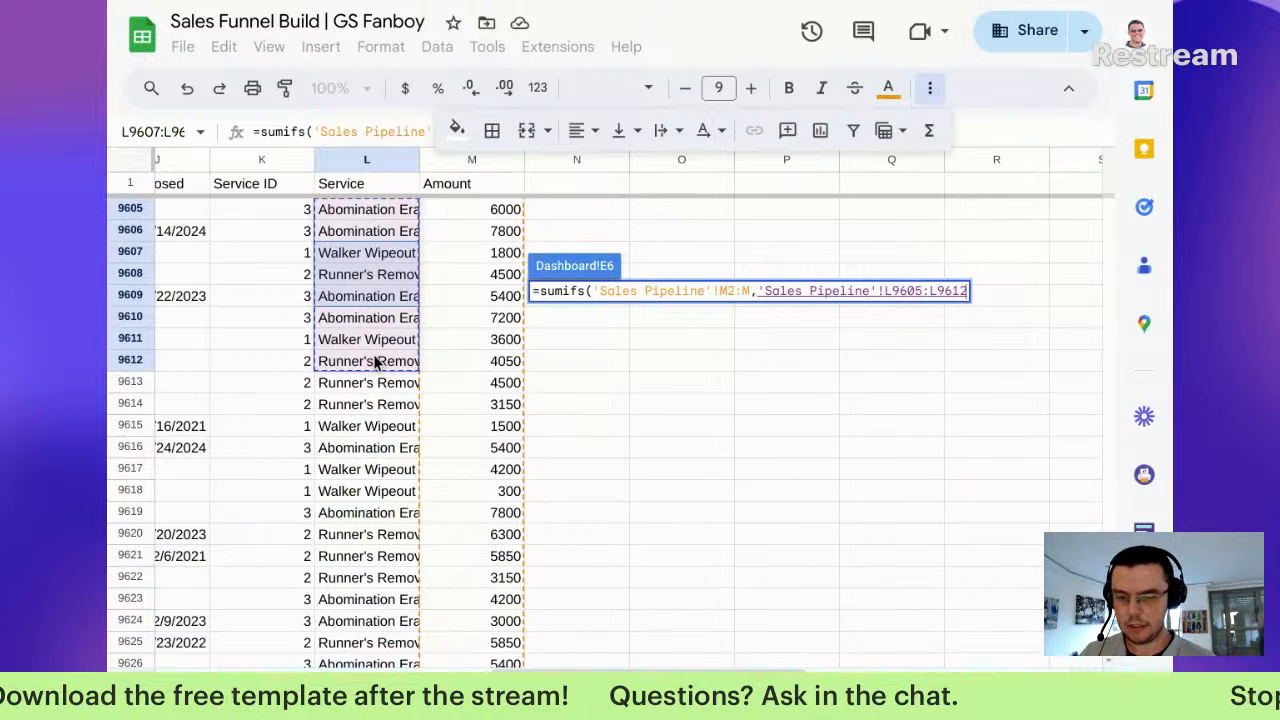
{"action": "key", "text": "BackSpace"}
{"action": "key", "text": "BackSpace"}
{"action": "key", "text": "BackSpace"}
{"action": "key", "text": "BackSpace"}
{"action": "key", "text": "Left"}
{"action": "key", "text": "Left"}
{"action": "key", "text": "BackSpace"}
{"action": "key", "text": "BackSpace"}
{"action": "key", "text": "BackSpace"}
{"action": "key", "text": "BackSpace"}
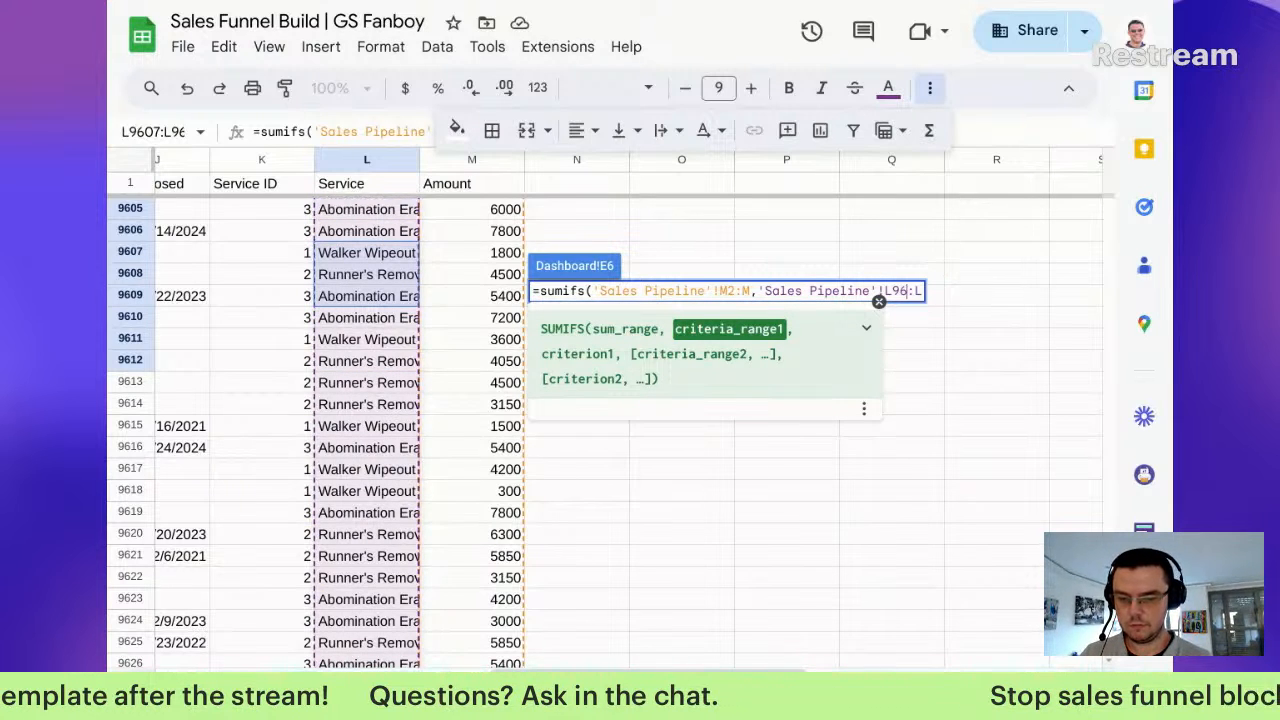
{"action": "type", "text": "2:L"}
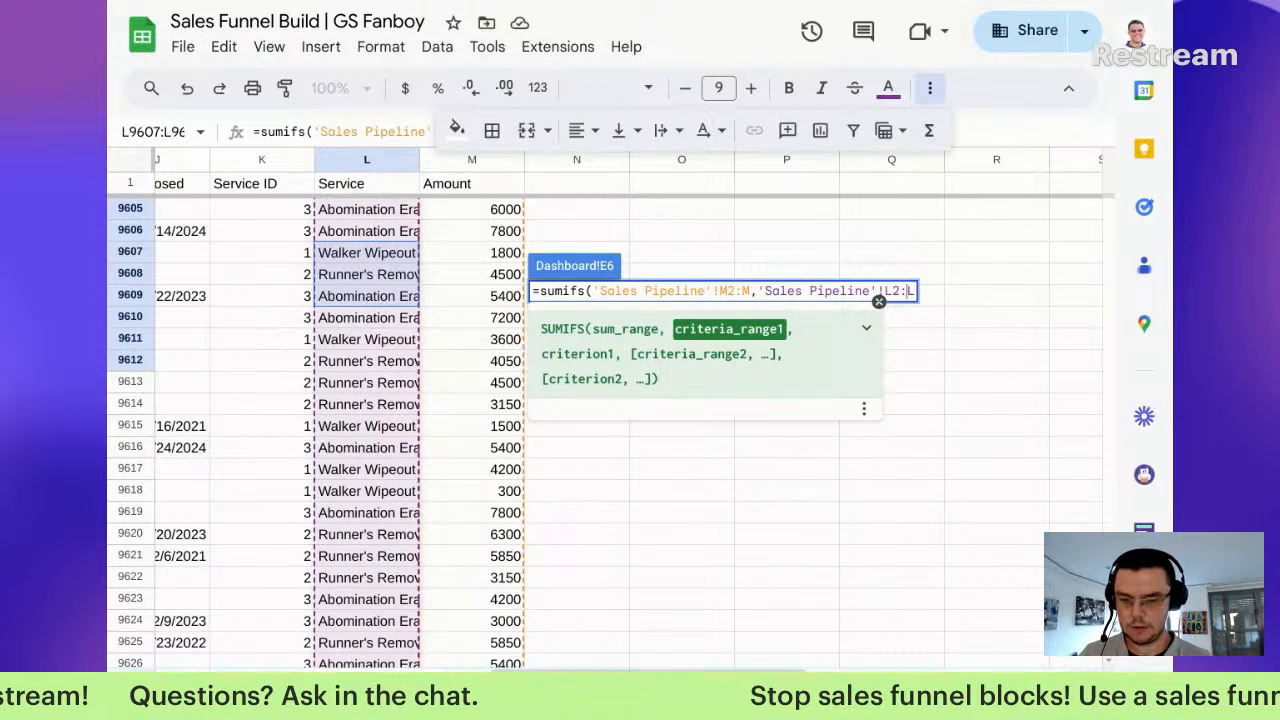
{"action": "type", "text": ","}
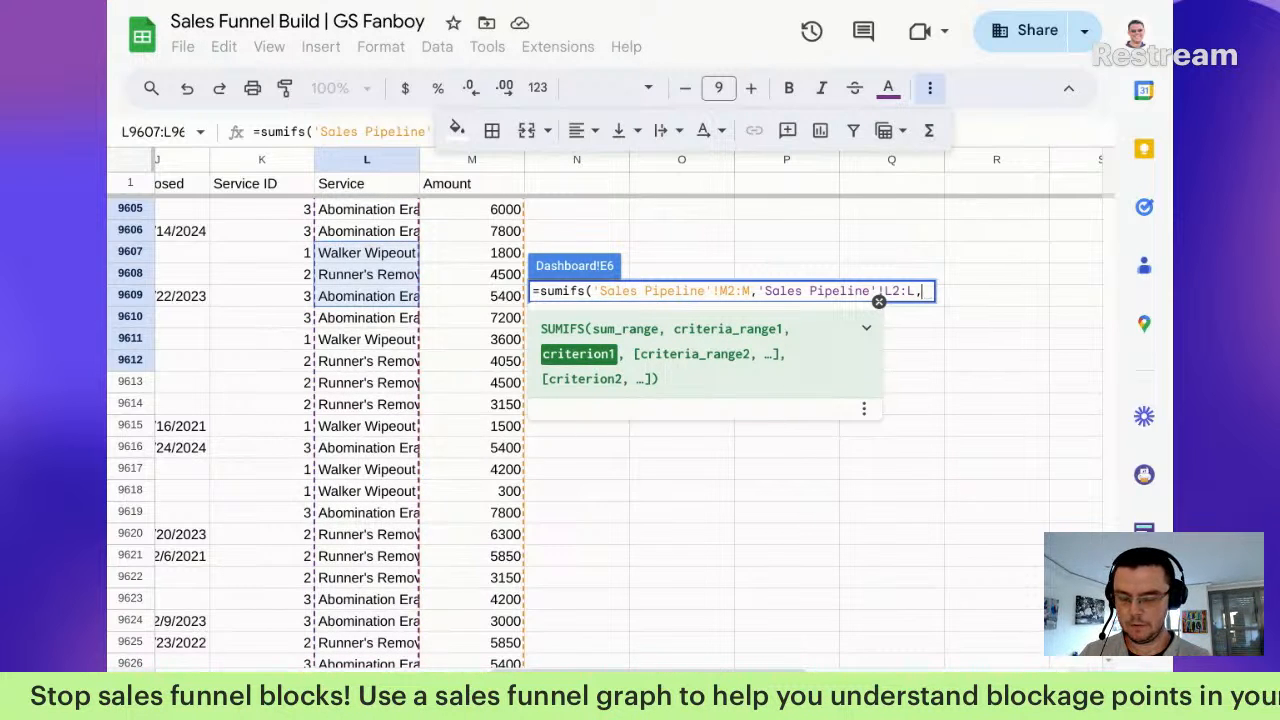
{"action": "type", "text": "\"=\""}
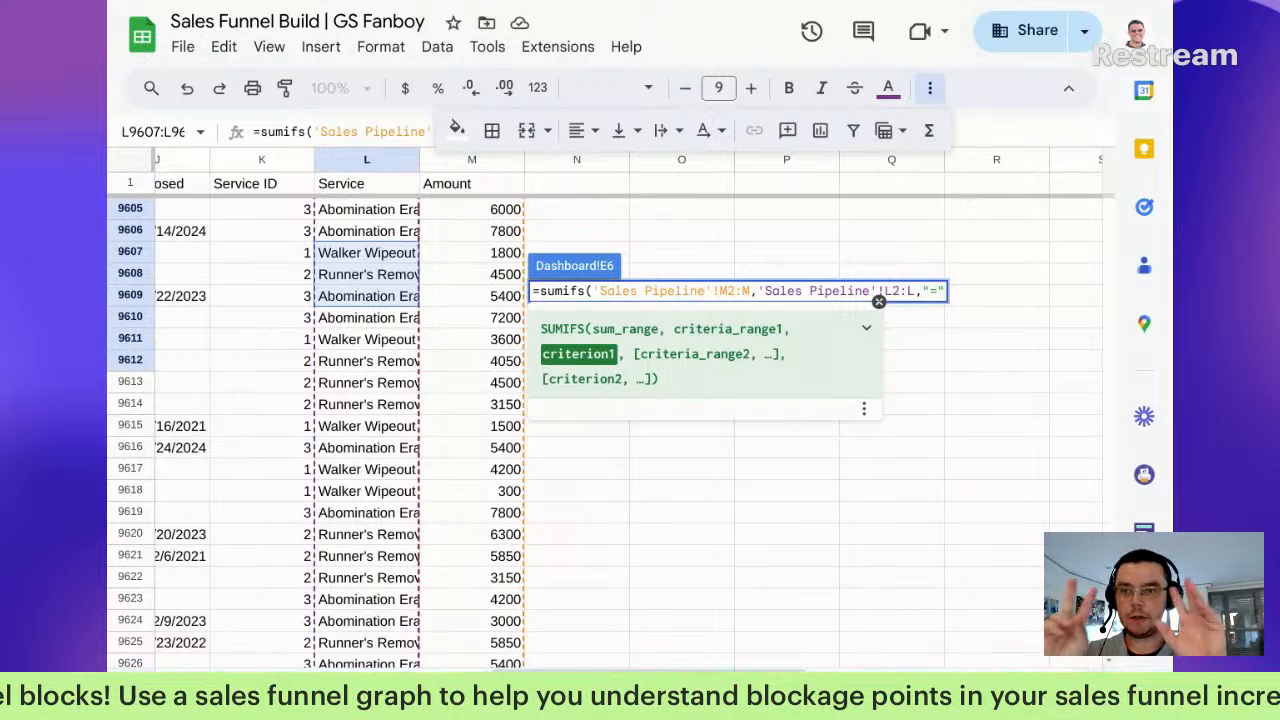
{"action": "type", "text": "&"}
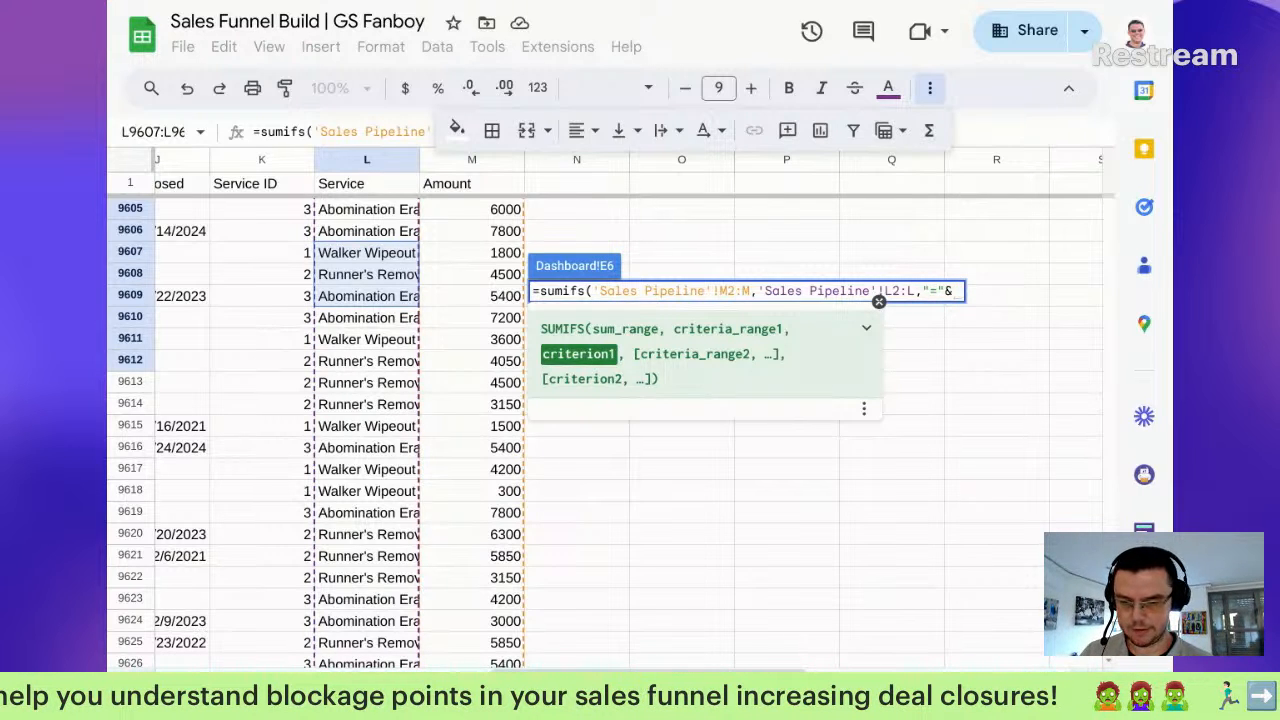
{"action": "key", "text": "Up"}
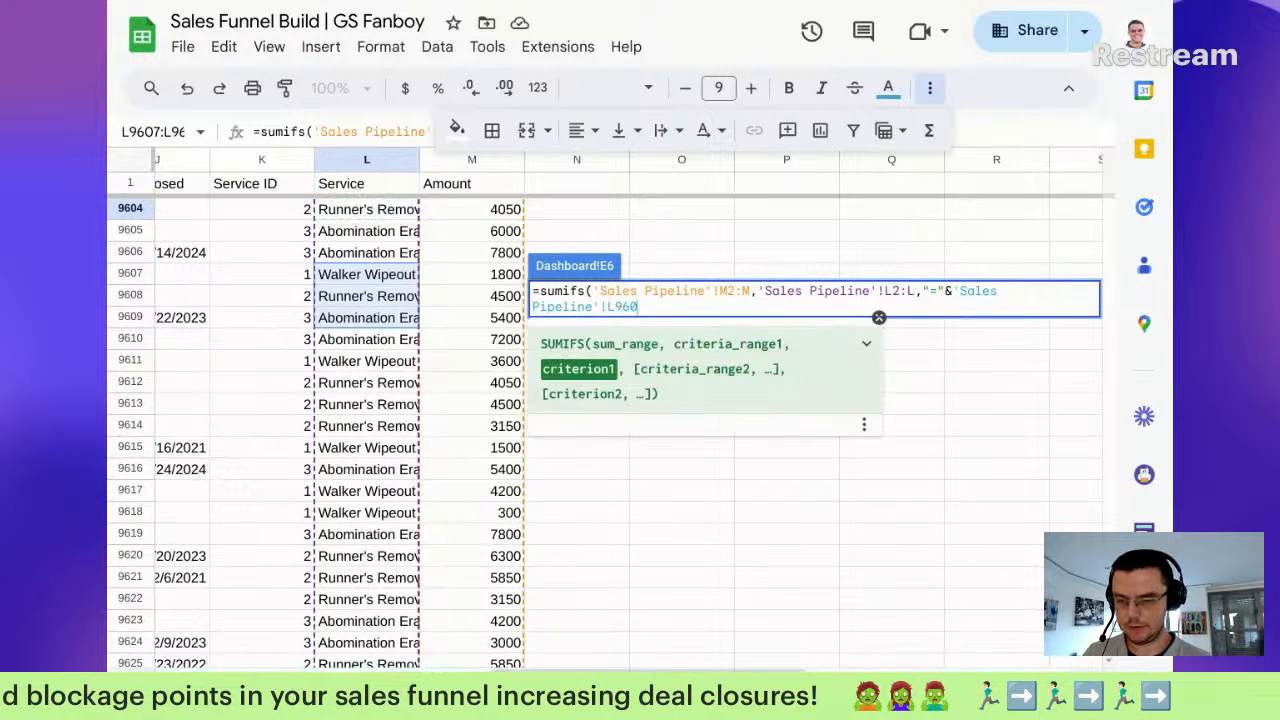
{"action": "key", "text": "BackSpace"}
{"action": "key", "text": "BackSpace"}
{"action": "key", "text": "BackSpace"}
{"action": "key", "text": "BackSpace"}
{"action": "key", "text": "BackSpace"}
{"action": "key", "text": "BackSpace"}
{"action": "key", "text": "BackSpace"}
{"action": "key", "text": "BackSpace"}
{"action": "key", "text": "BackSpace"}
{"action": "key", "text": "BackSpace"}
{"action": "key", "text": "BackSpace"}
{"action": "key", "text": "BackSpace"}
{"action": "key", "text": "BackSpace"}
{"action": "key", "text": "BackSpace"}
{"action": "key", "text": "BackSpace"}
{"action": "key", "text": "BackSpace"}
{"action": "key", "text": "BackSpace"}
{"action": "key", "text": "BackSpace"}
{"action": "key", "text": "BackSpace"}
{"action": "key", "text": "BackSpace"}
{"action": "key", "text": "BackSpace"}
{"action": "key", "text": "BackSpace"}
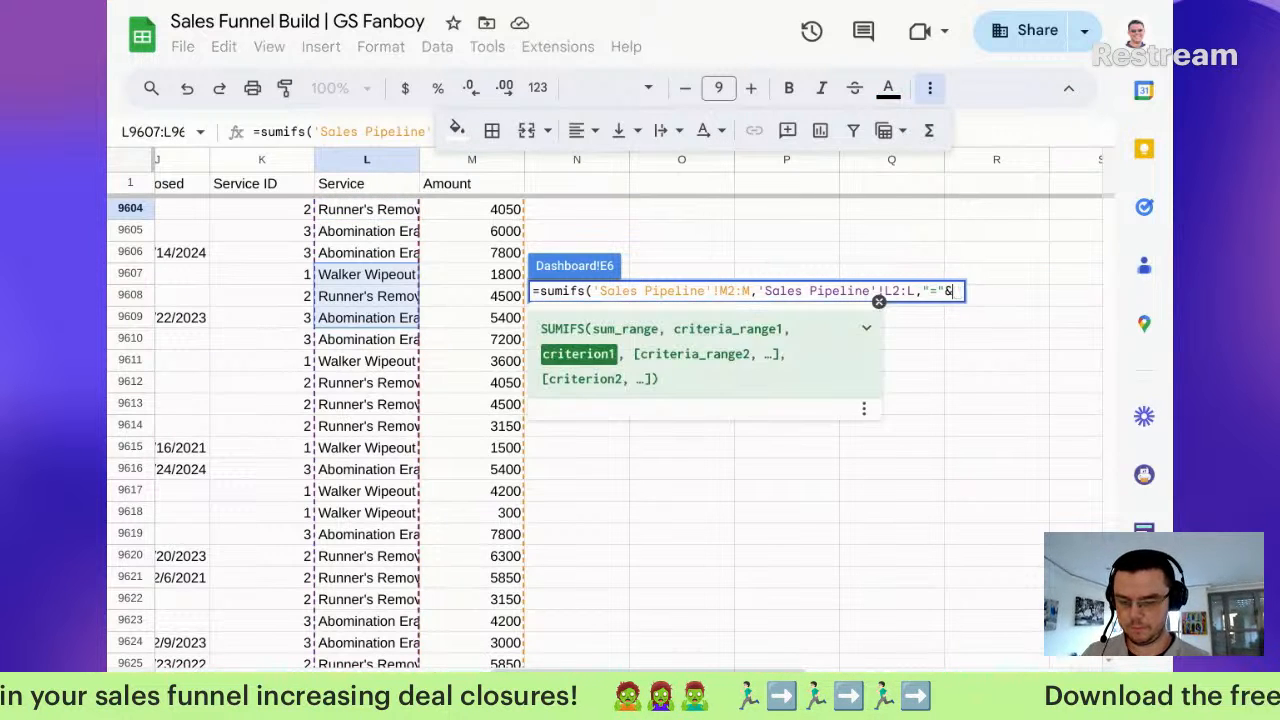
{"action": "type", "text": "b4"}
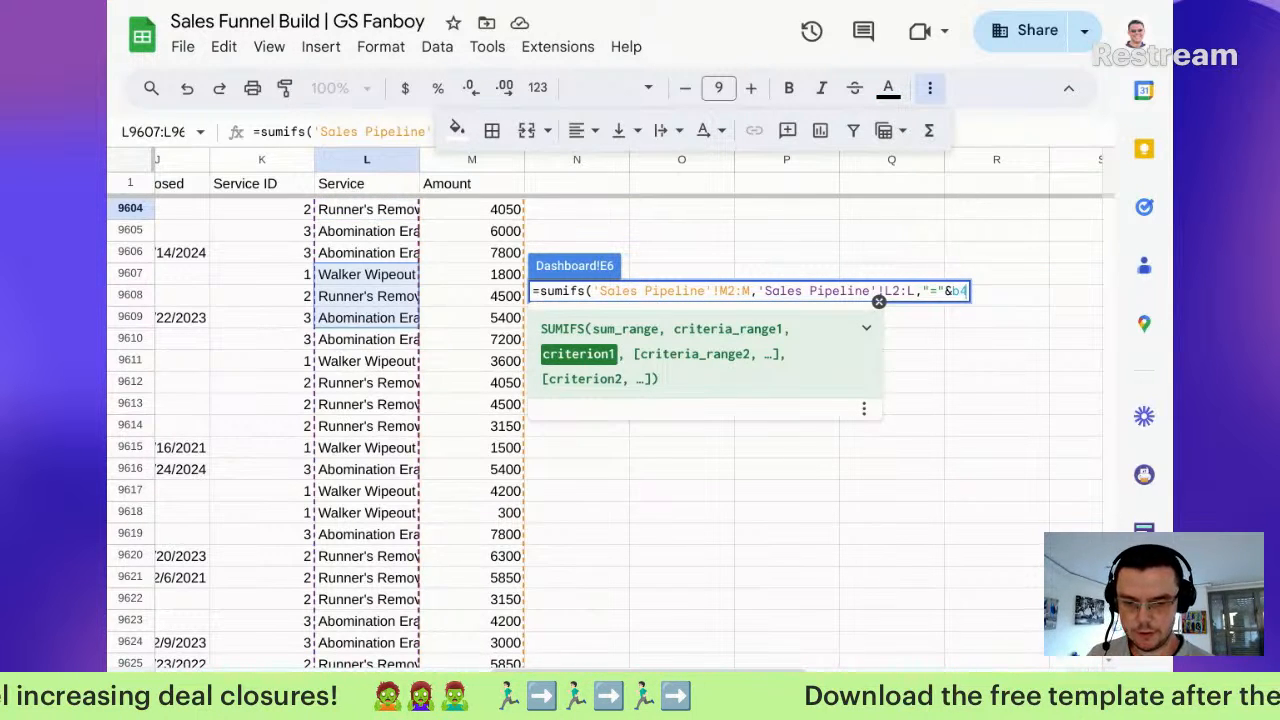
{"action": "key", "text": "Return"}
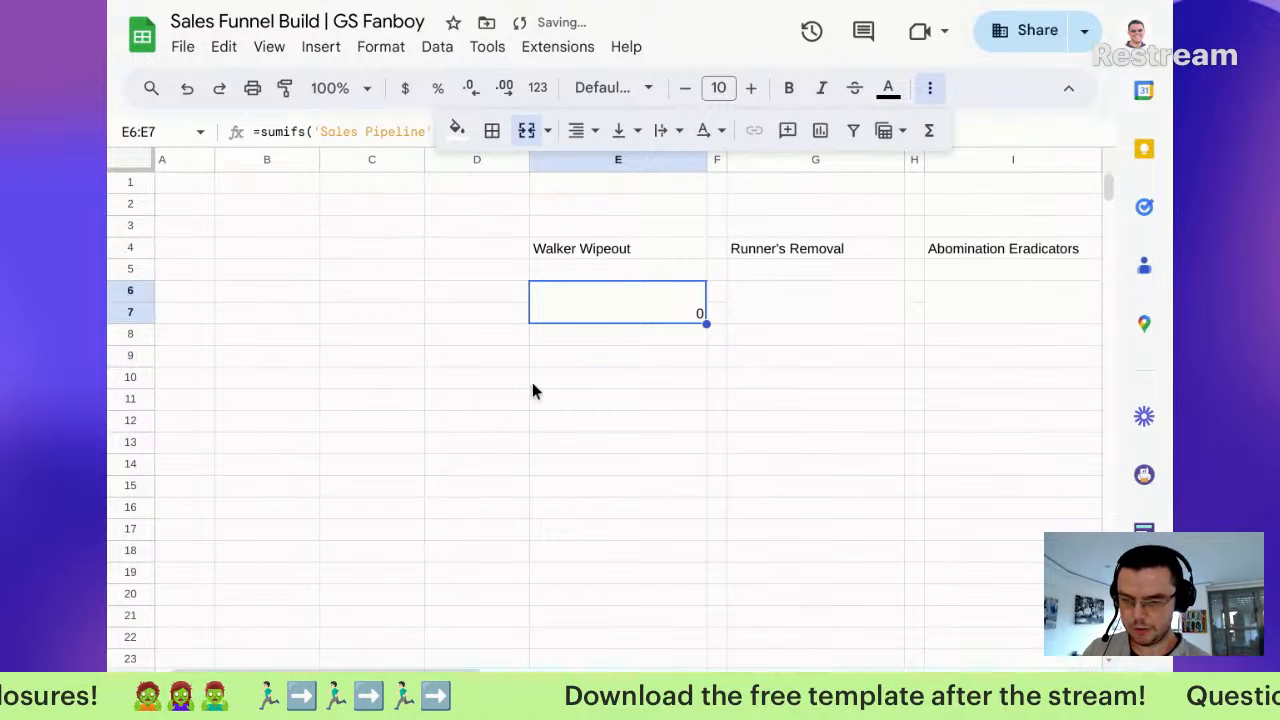
Step: Change the Walker Wipeout SUMIFS criterion from B4 to E4
{"action": "left_click", "coordinate": [594, 250]}
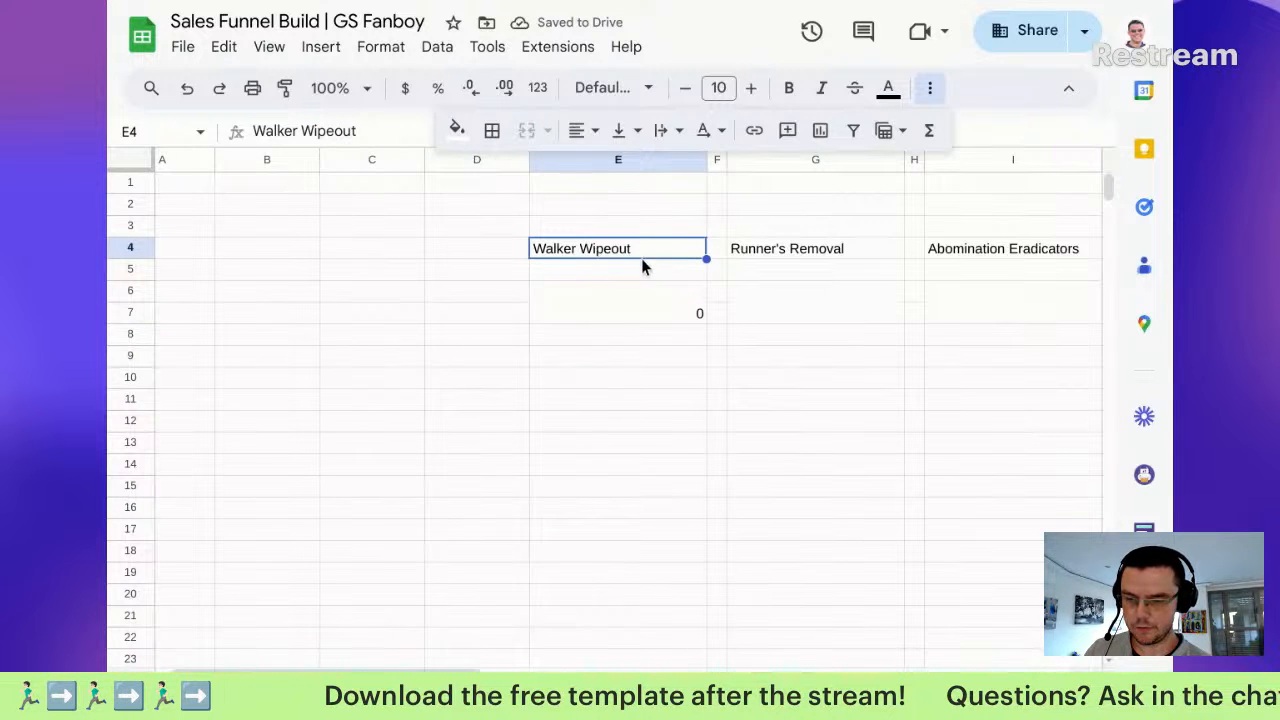
{"action": "double_click", "coordinate": [660, 309]}
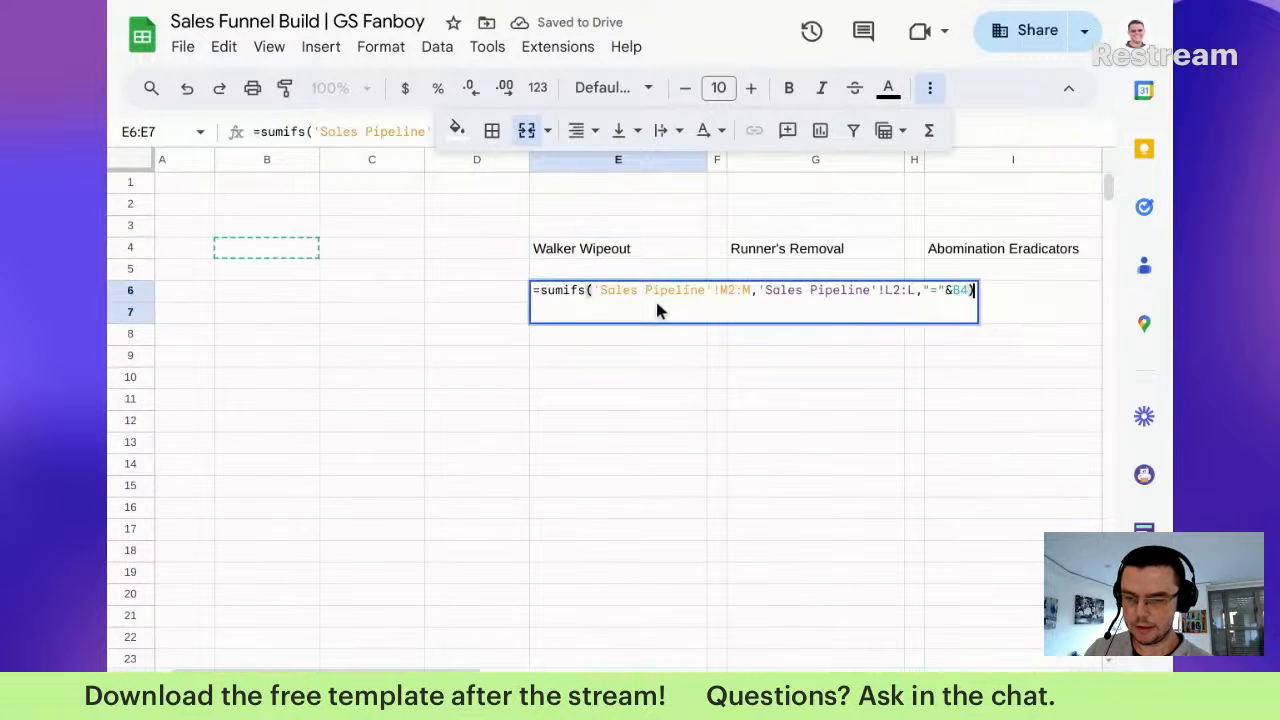
{"action": "left_click", "coordinate": [952, 290]}
{"action": "type", "text": "E"}
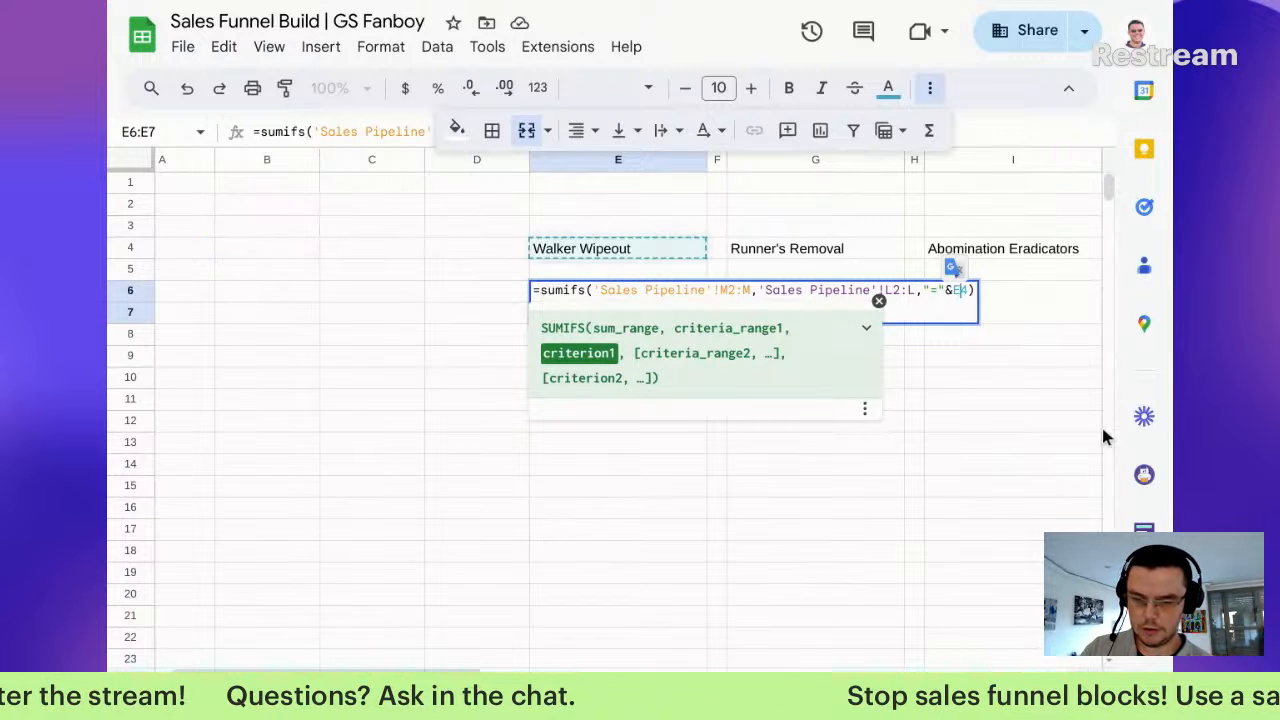
{"action": "key", "text": "Return"}
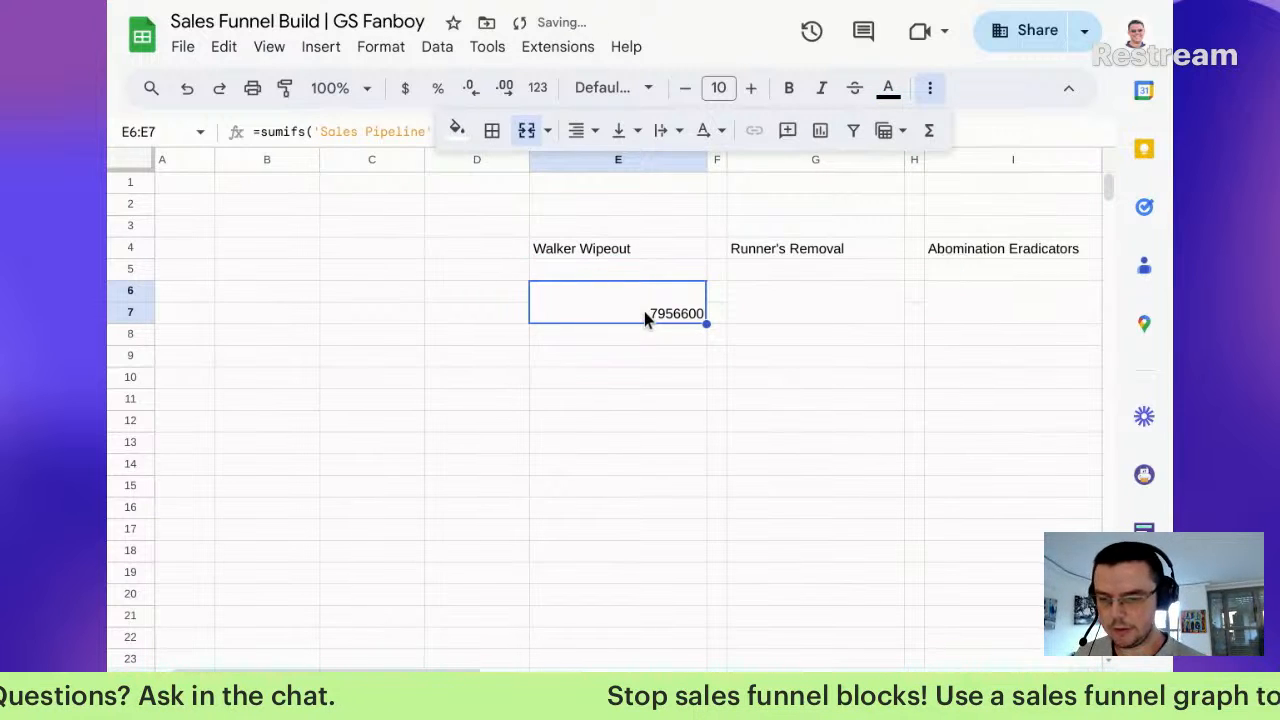
Step: Format the total as whole-dollar currency, showing $7,956,600
{"action": "left_click", "coordinate": [405, 88]}
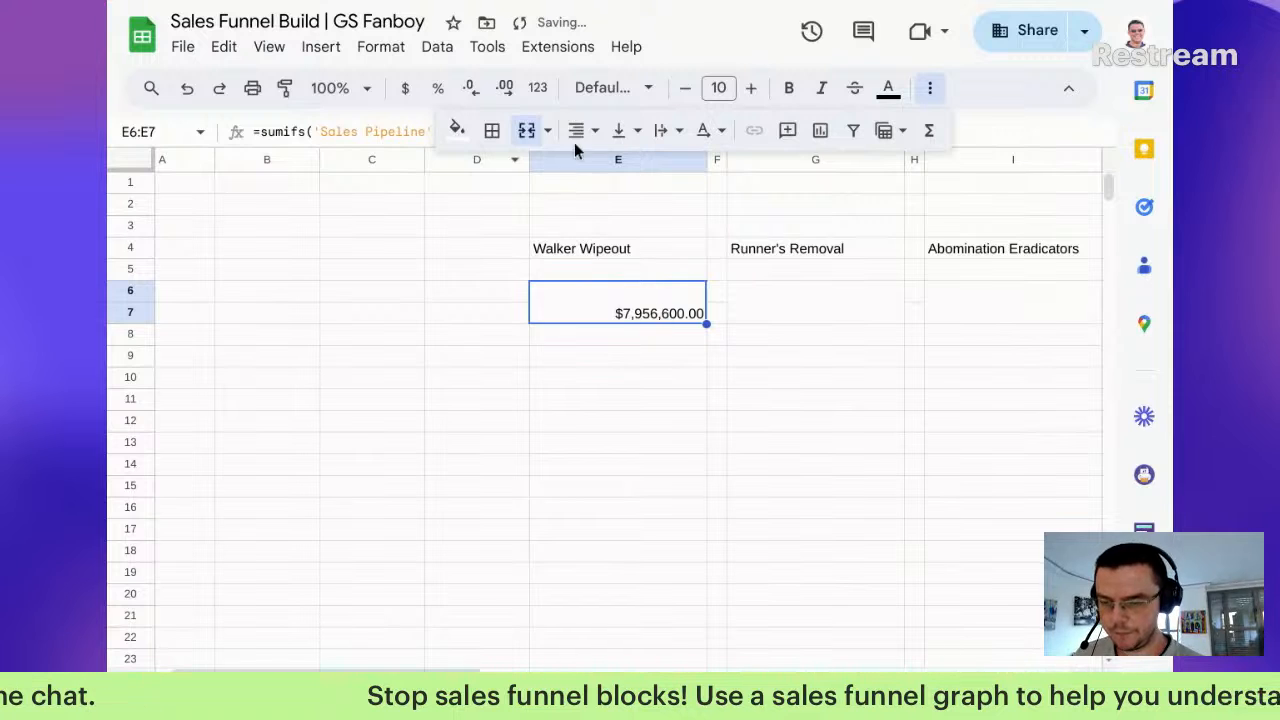
{"action": "left_click", "coordinate": [471, 96]}
{"action": "left_click", "coordinate": [471, 96]}
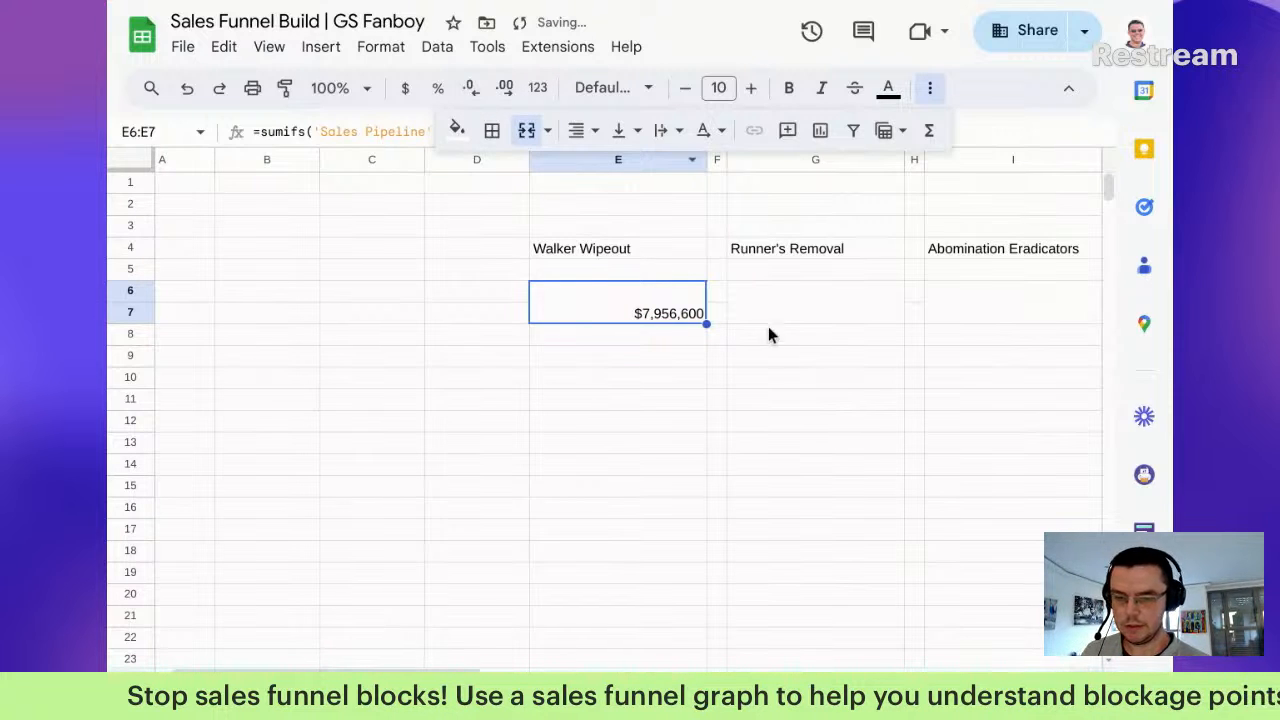
{"action": "left_click", "coordinate": [806, 302]}
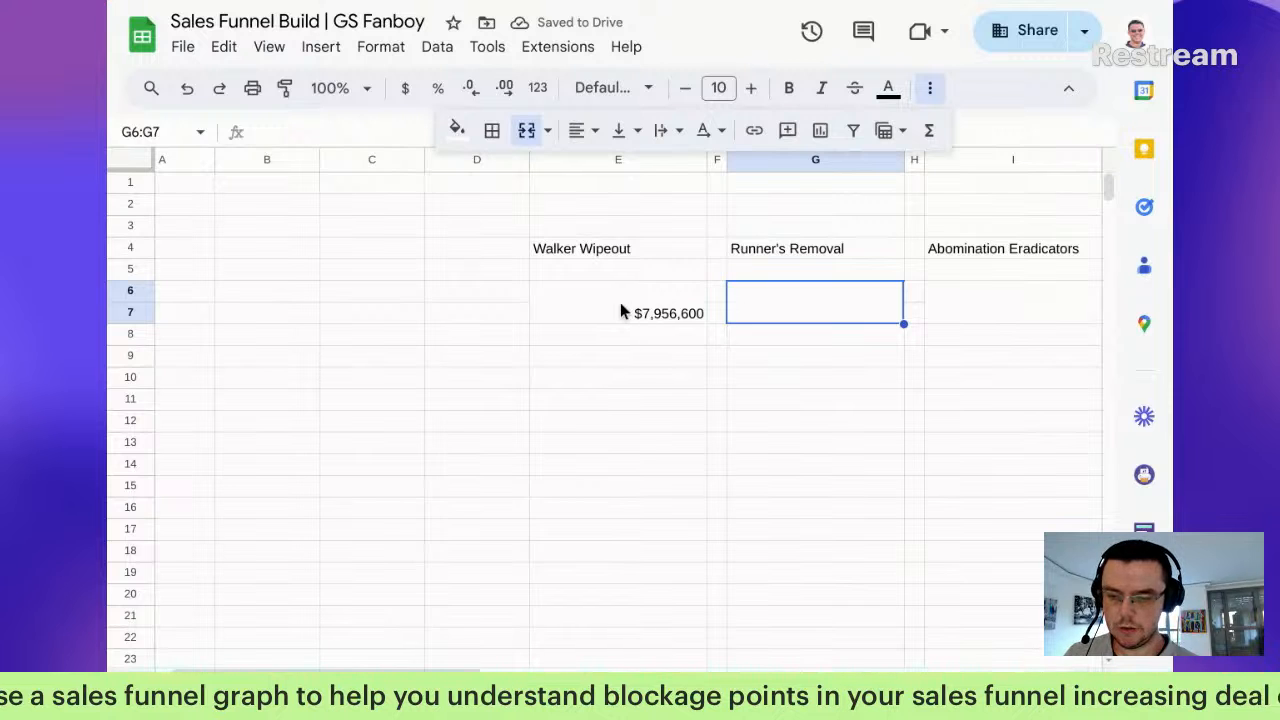
Step: Copy the Walker Wipeout total formula into the Runner's Removal and Abomination Eradicators total cells
{"action": "left_click", "coordinate": [620, 308]}
{"action": "key", "text": "super+c"}
{"action": "left_click", "coordinate": [803, 313], "text": "super"}
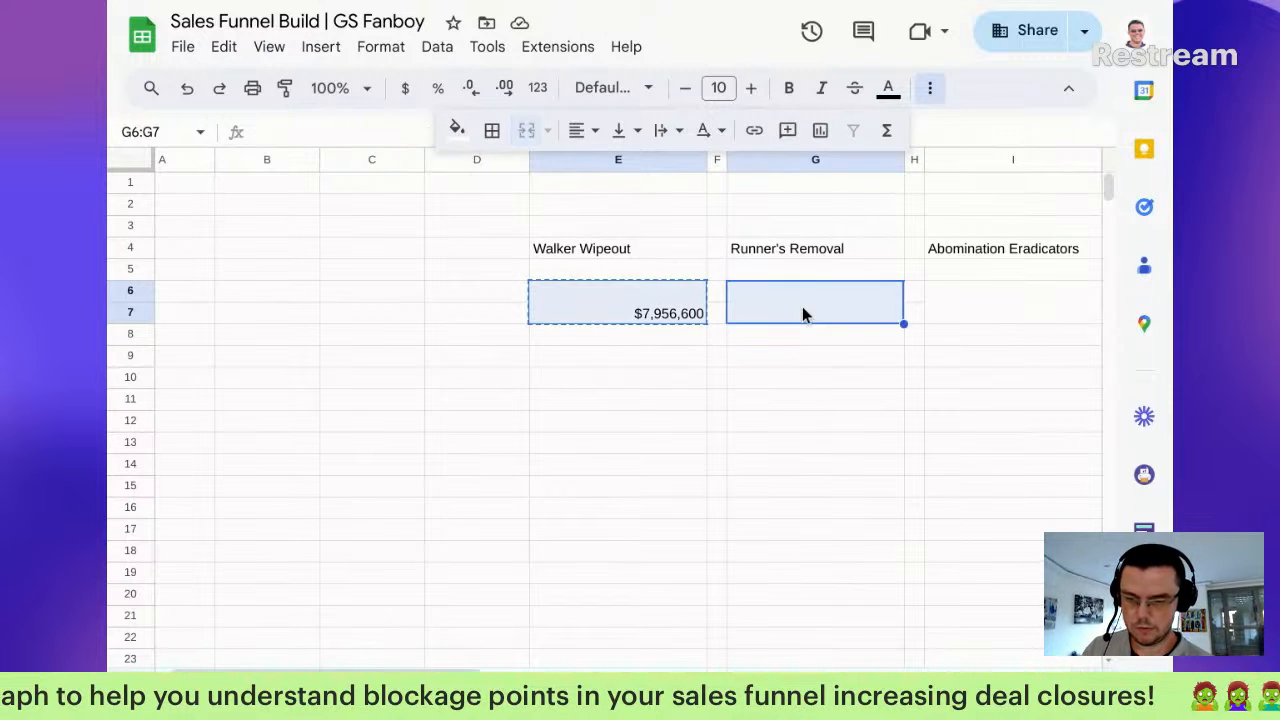
{"action": "double_click", "coordinate": [803, 315]}
{"action": "double_click", "coordinate": [620, 308]}
{"action": "left_click", "coordinate": [623, 290]}
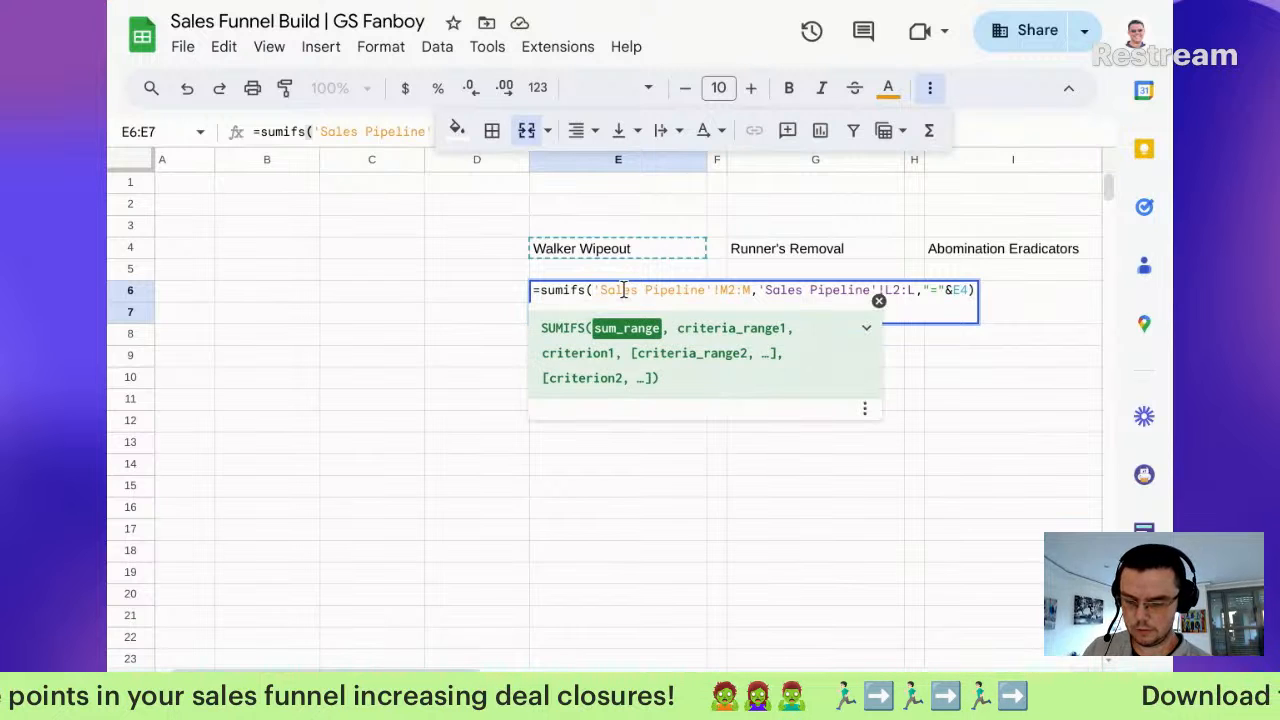
{"action": "key", "text": "super+a"}
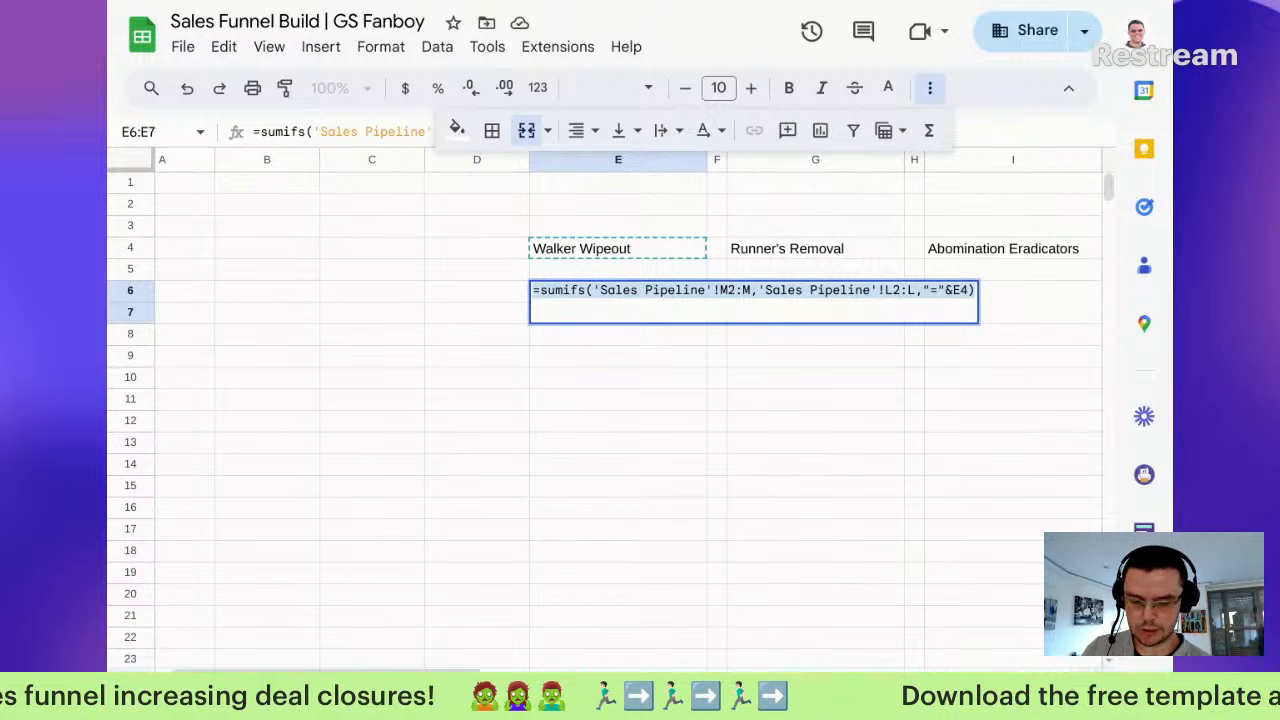
{"action": "key", "text": "Escape"}
{"action": "key", "text": "super+c"}
{"action": "left_click", "coordinate": [799, 322]}
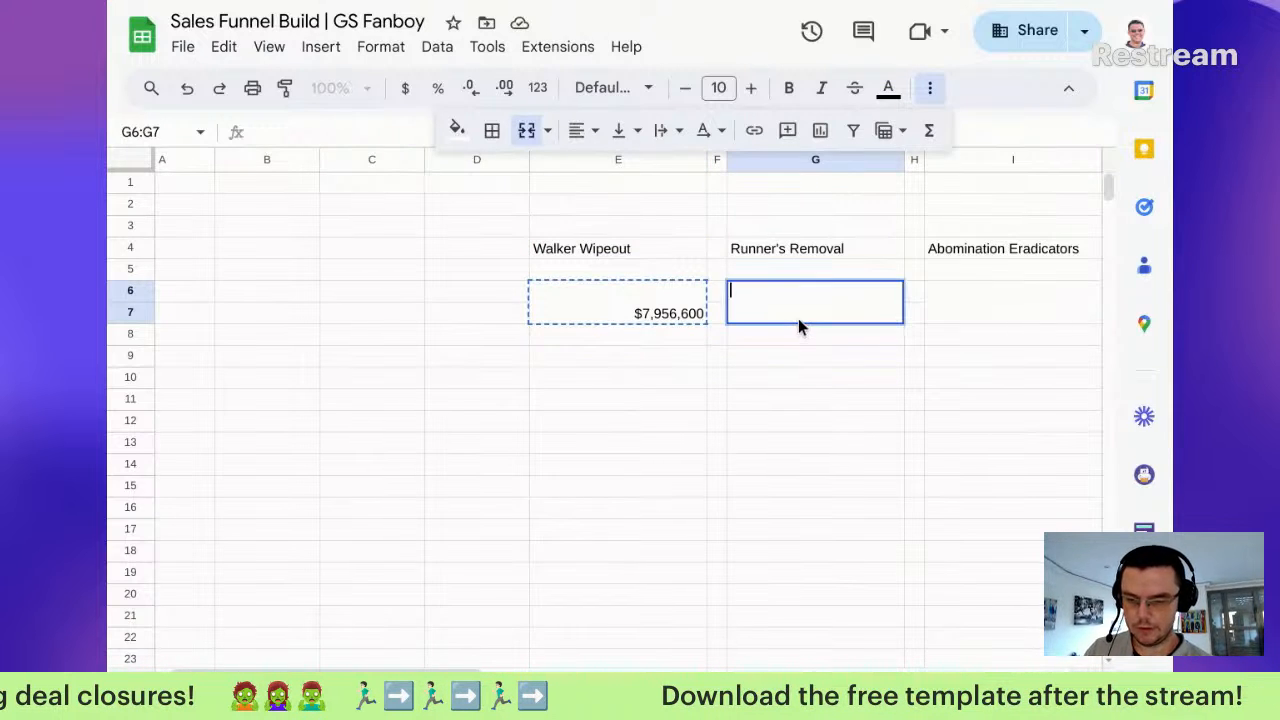
{"action": "key", "text": "super+v"}
{"action": "left_click", "coordinate": [955, 308]}
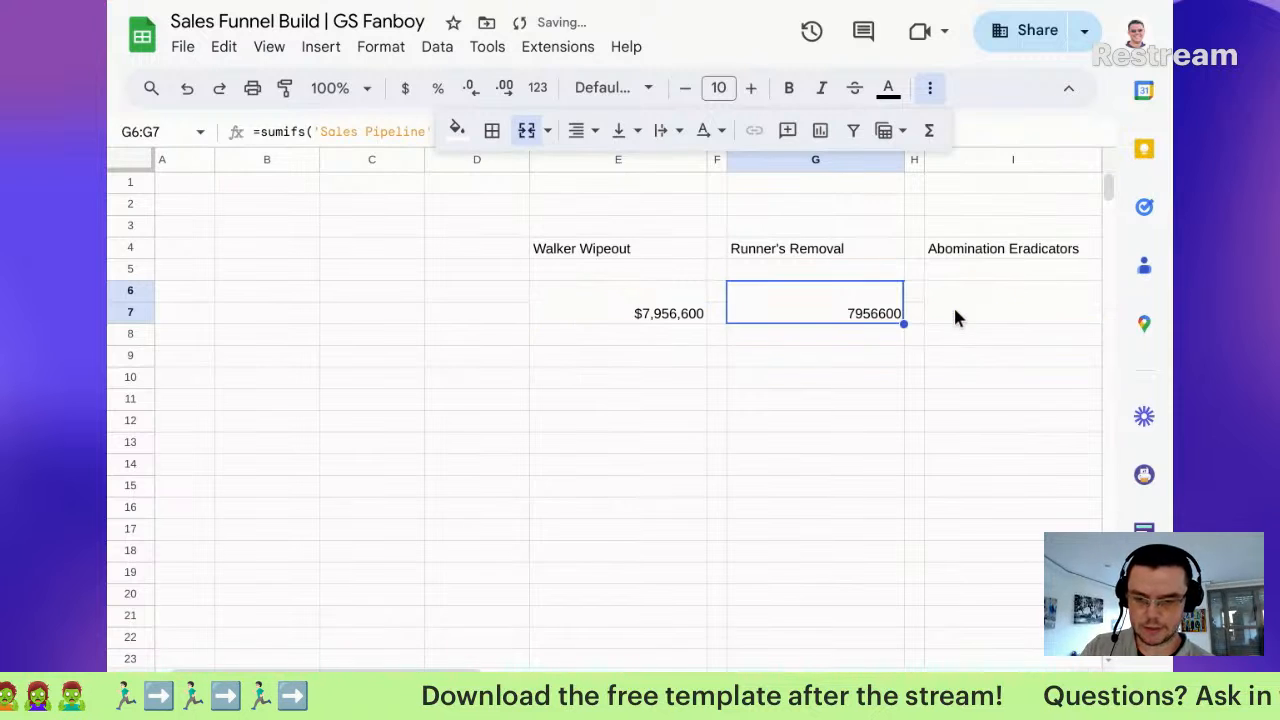
{"action": "key", "text": "super+v"}
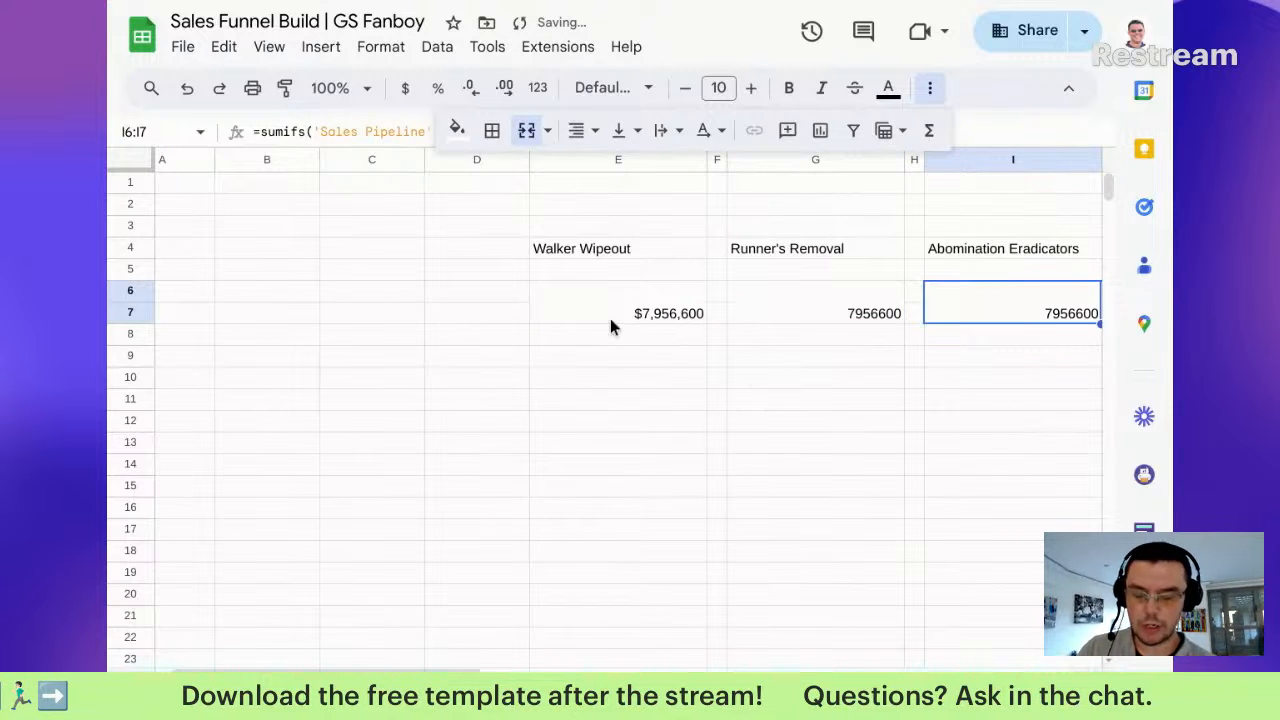
Step: Point the criterion column to G for Runner's Removal and I for Abomination Eradicators
{"action": "double_click", "coordinate": [789, 320]}
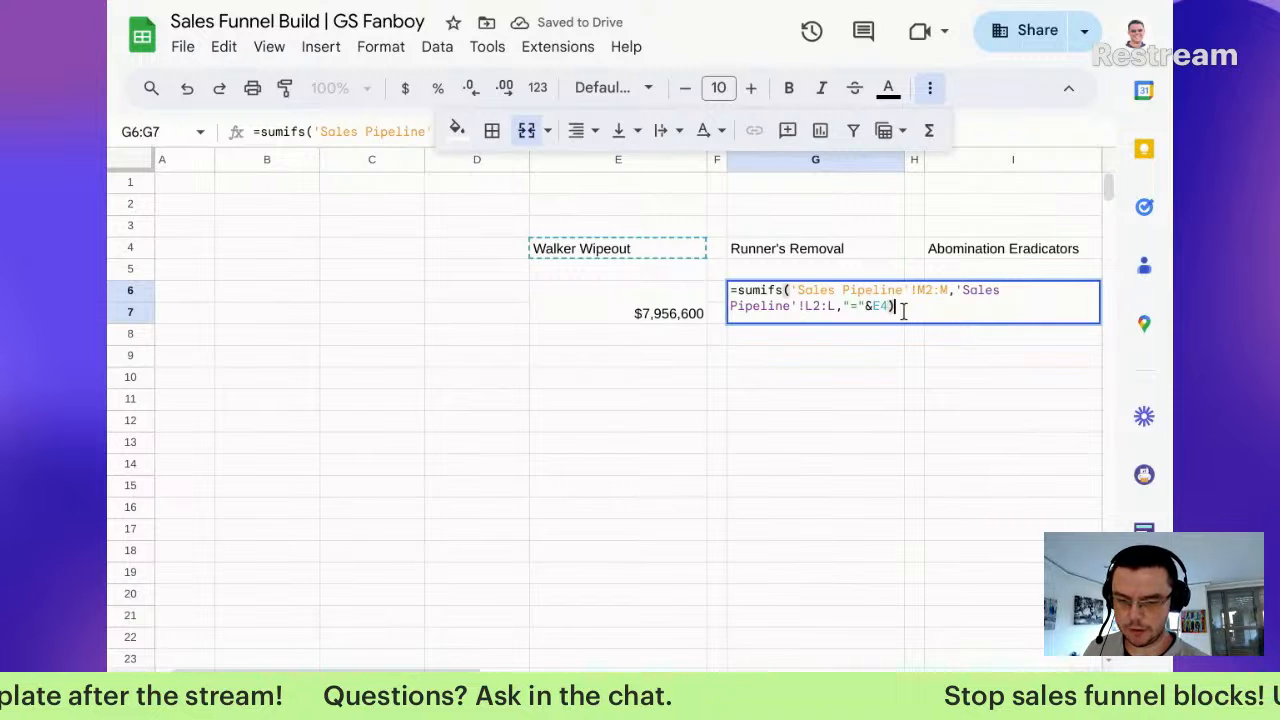
{"action": "left_click_drag", "start_coordinate": [873, 304], "coordinate": [878, 305]}
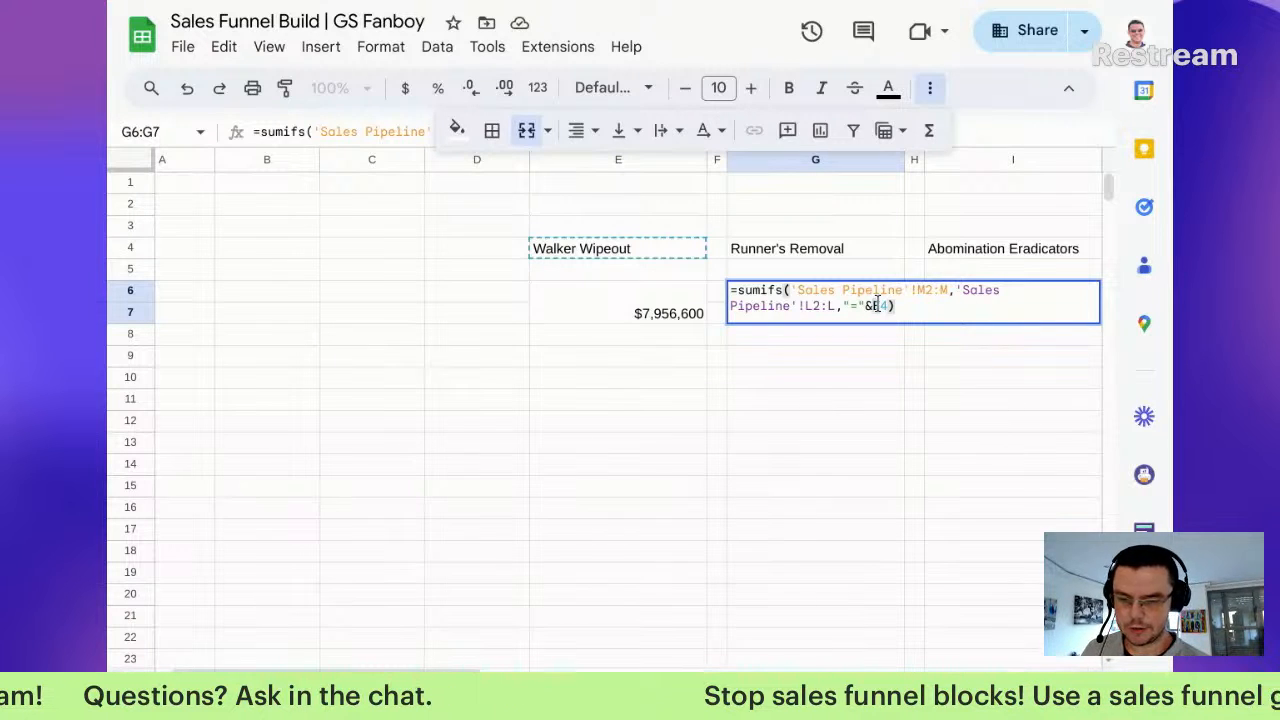
{"action": "type", "text": "G"}
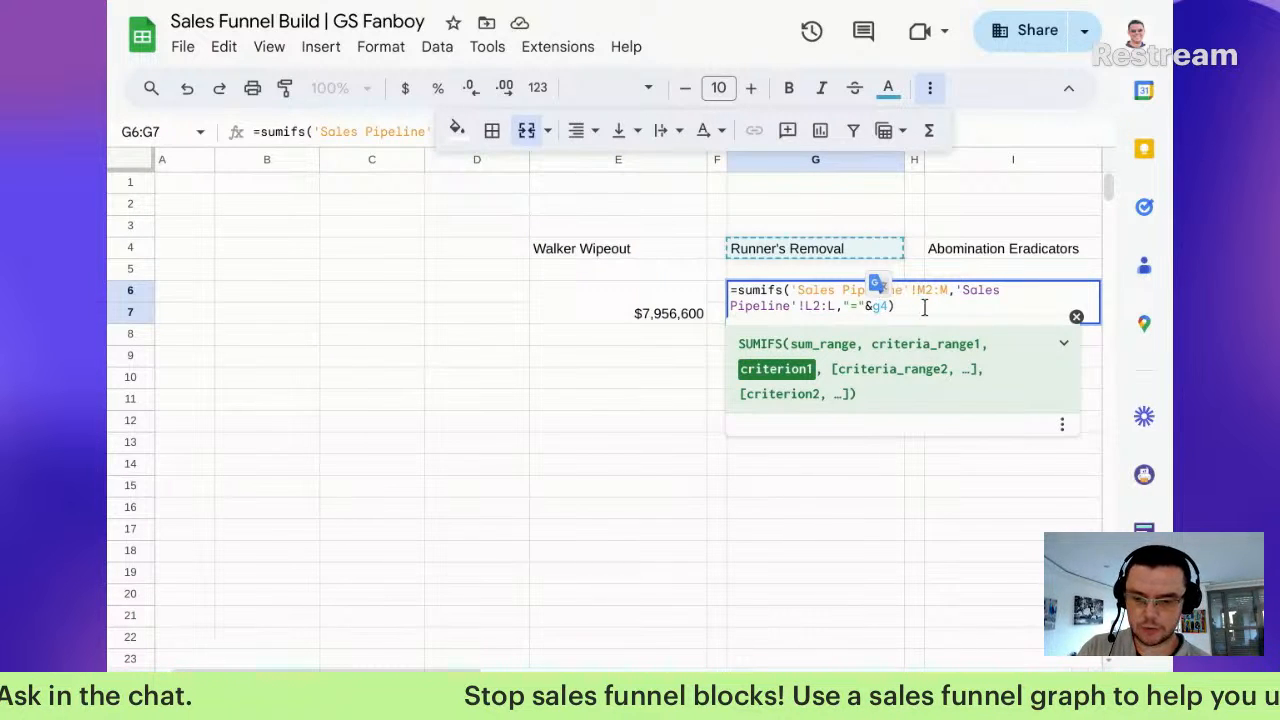
{"action": "key", "text": "Return"}
{"action": "double_click", "coordinate": [1010, 309]}
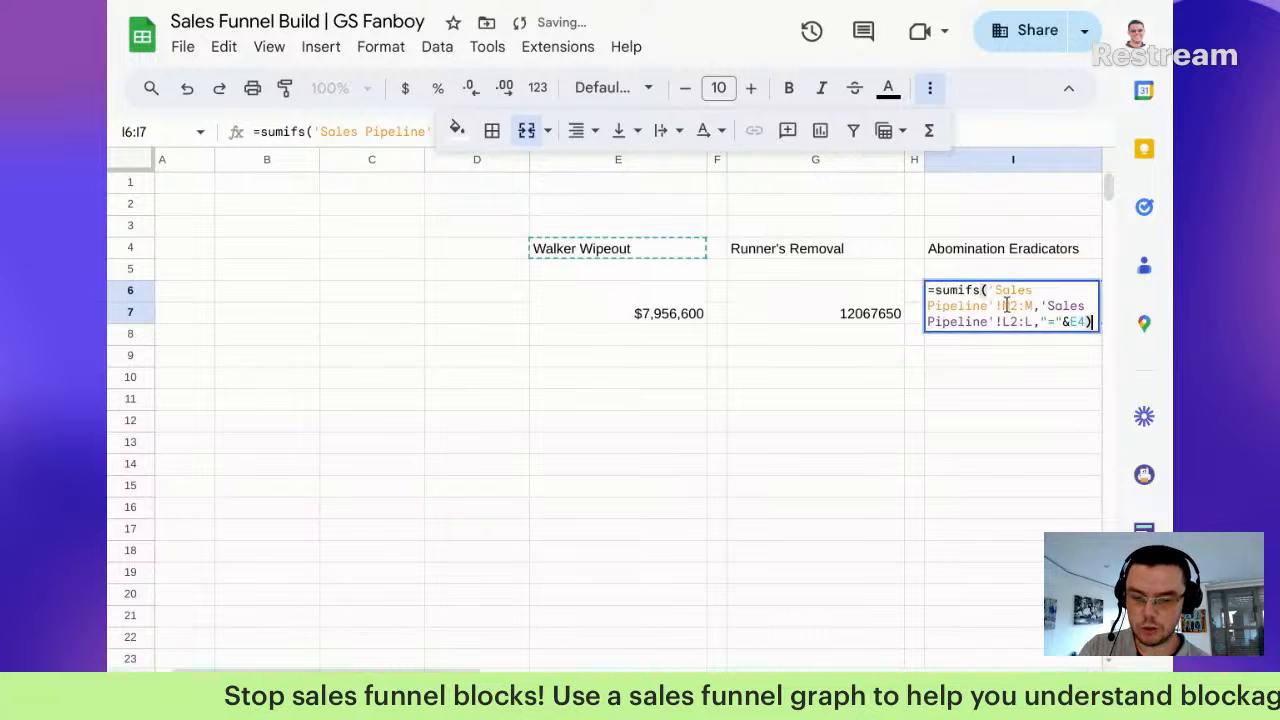
{"action": "left_click_drag", "start_coordinate": [1070, 323], "coordinate": [1077, 327]}
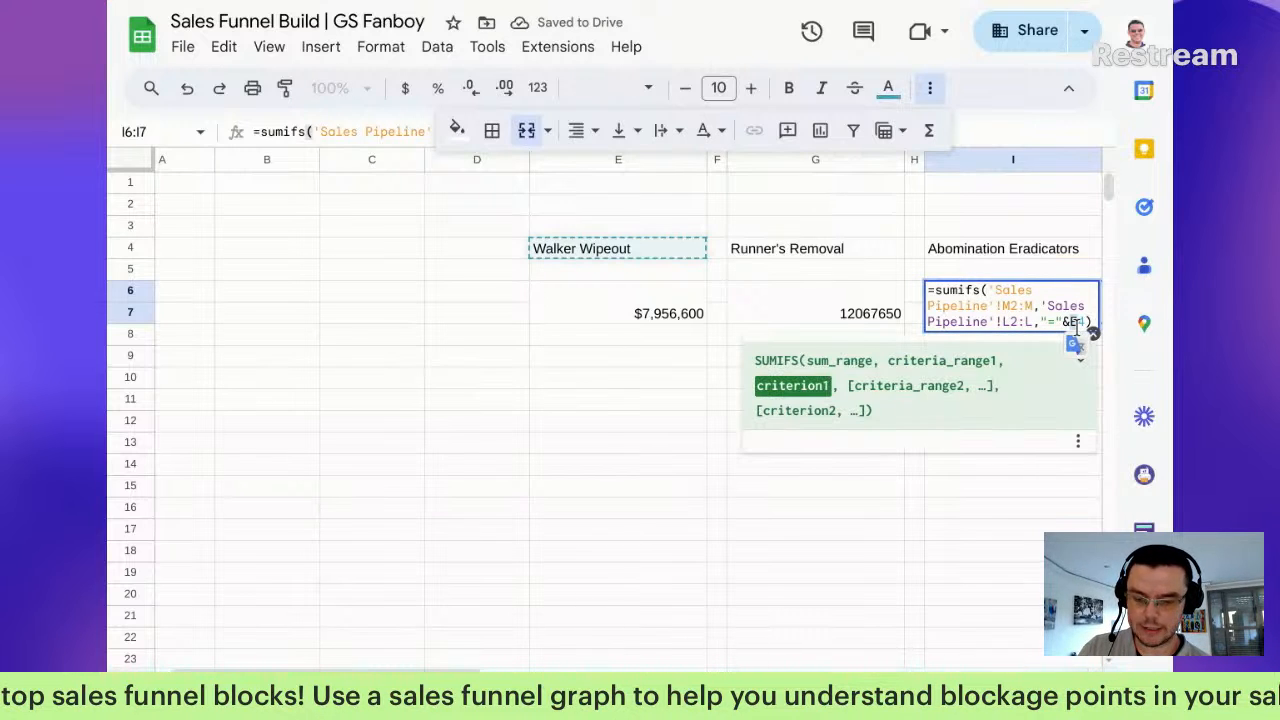
{"action": "type", "text": "I"}
{"action": "key", "text": "Return"}
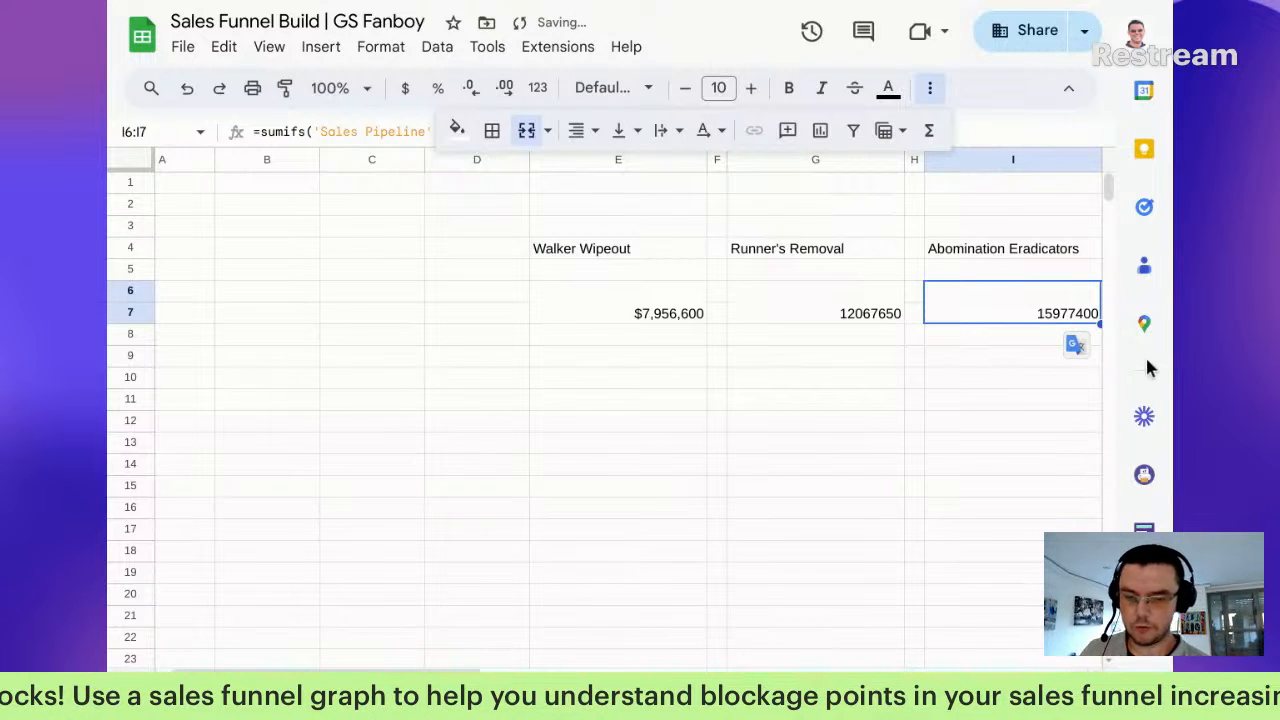
Step: Format both new totals as whole-dollar currency: $12,067,650 and $15,977,400
{"action": "left_click", "coordinate": [848, 313], "text": "ctrl"}
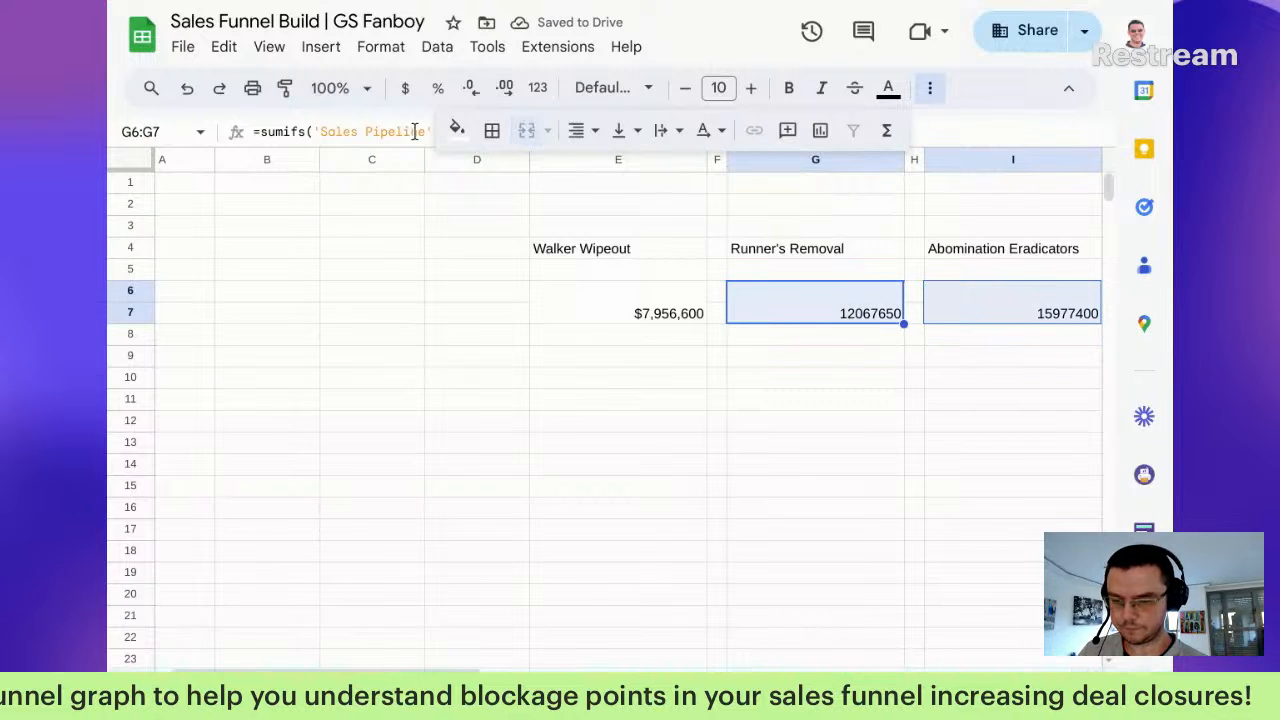
{"action": "left_click", "coordinate": [407, 89]}
{"action": "left_click", "coordinate": [473, 90]}
{"action": "left_click", "coordinate": [473, 90]}
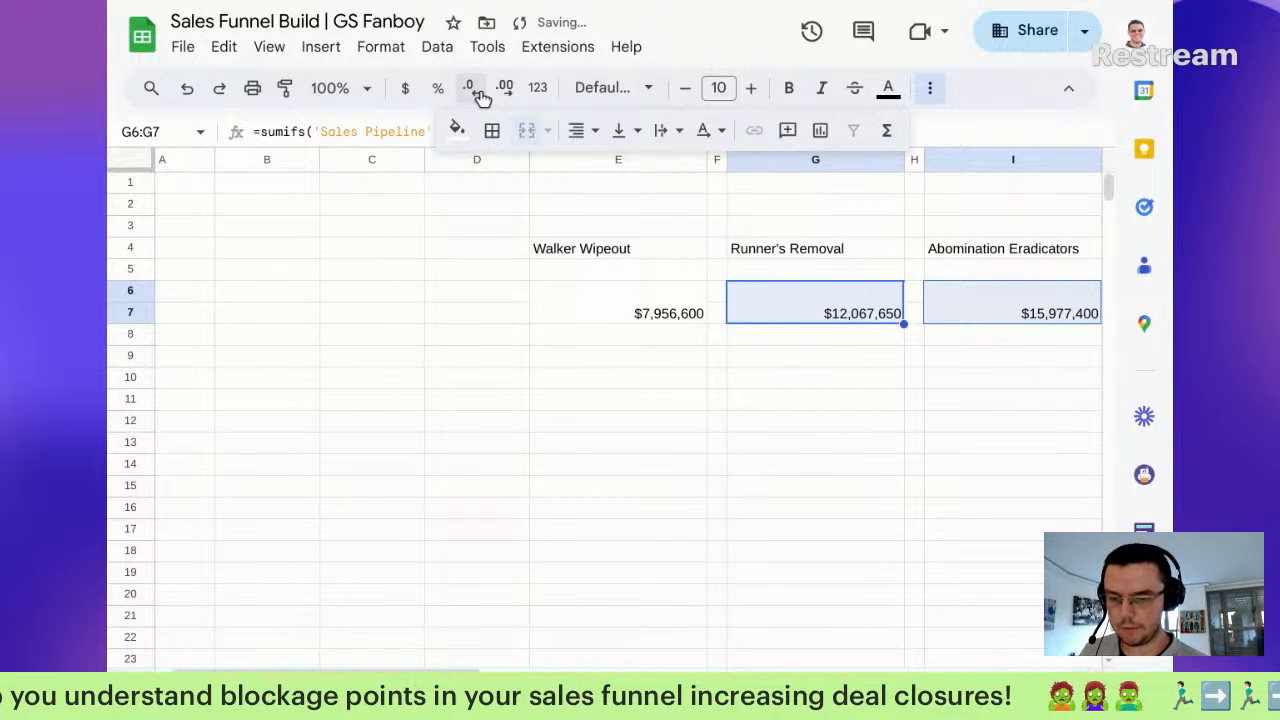
{"action": "left_click", "coordinate": [832, 398]}
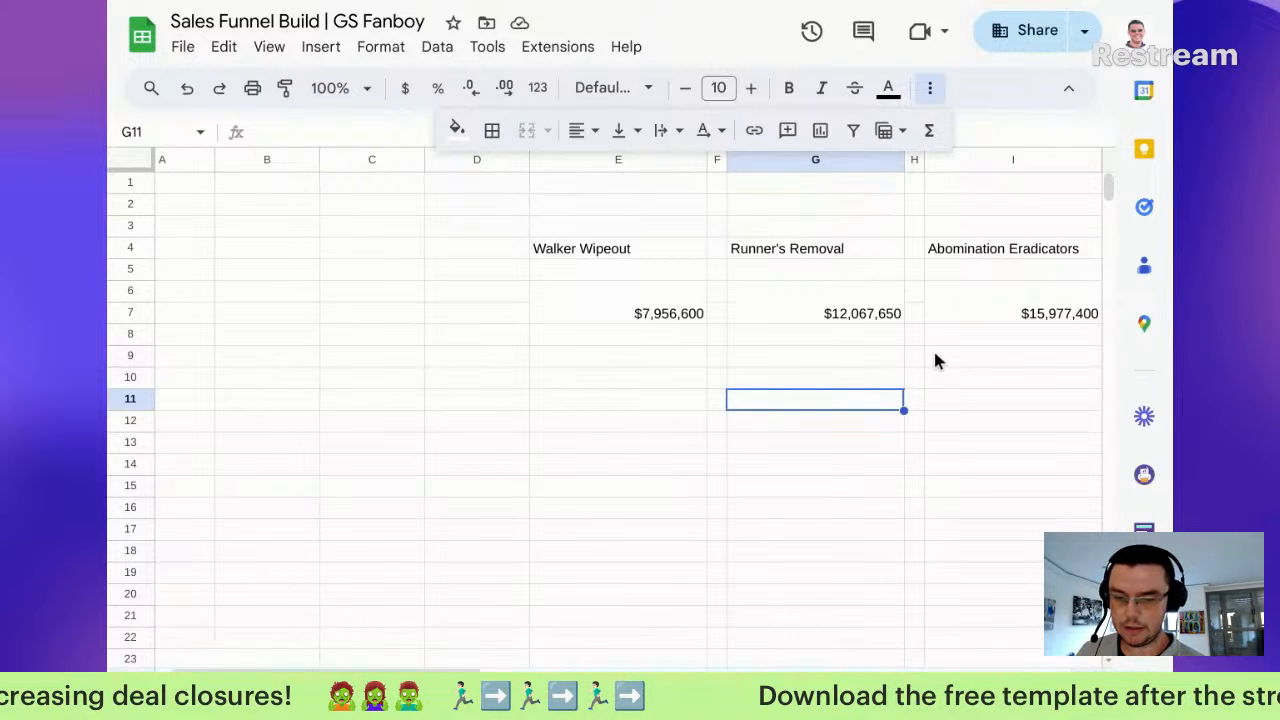
Step: Move the service names and totals block three columns right to H4:L7, widening column H for $7,956,600
{"action": "left_click", "coordinate": [992, 248]}
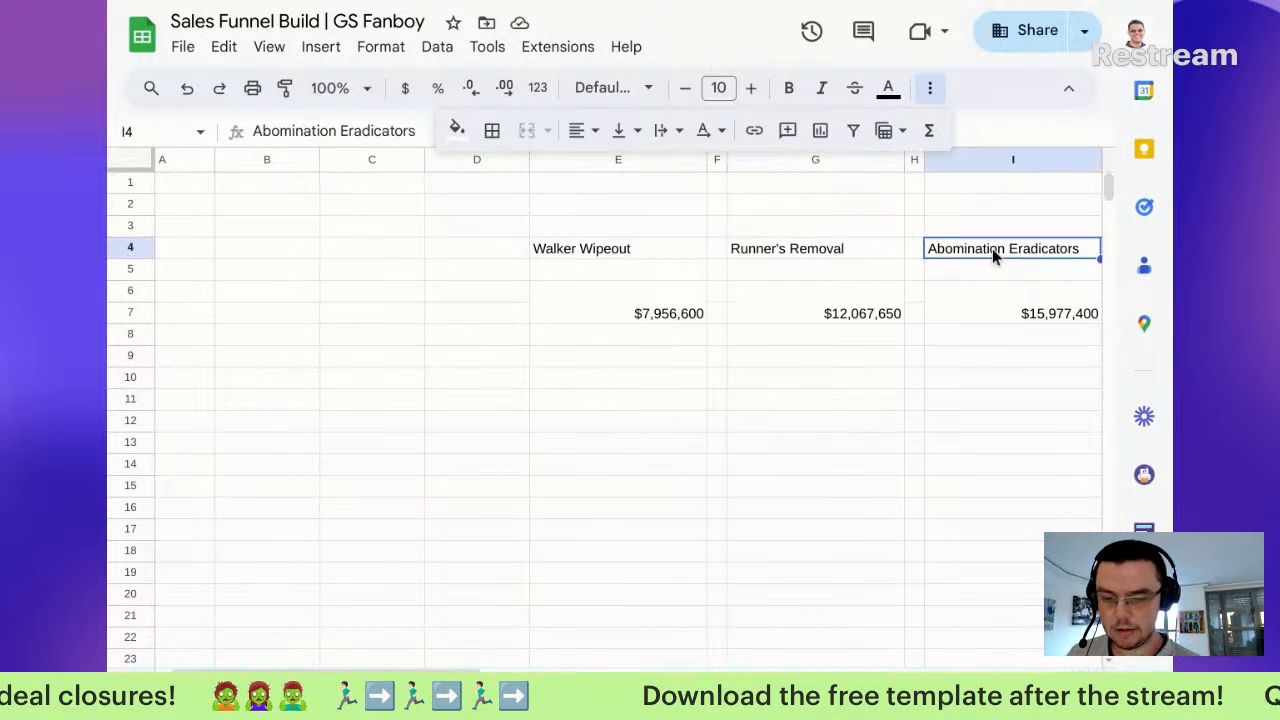
{"action": "left_click", "coordinate": [637, 256]}
{"action": "left_click_drag", "start_coordinate": [637, 256], "coordinate": [990, 311]}
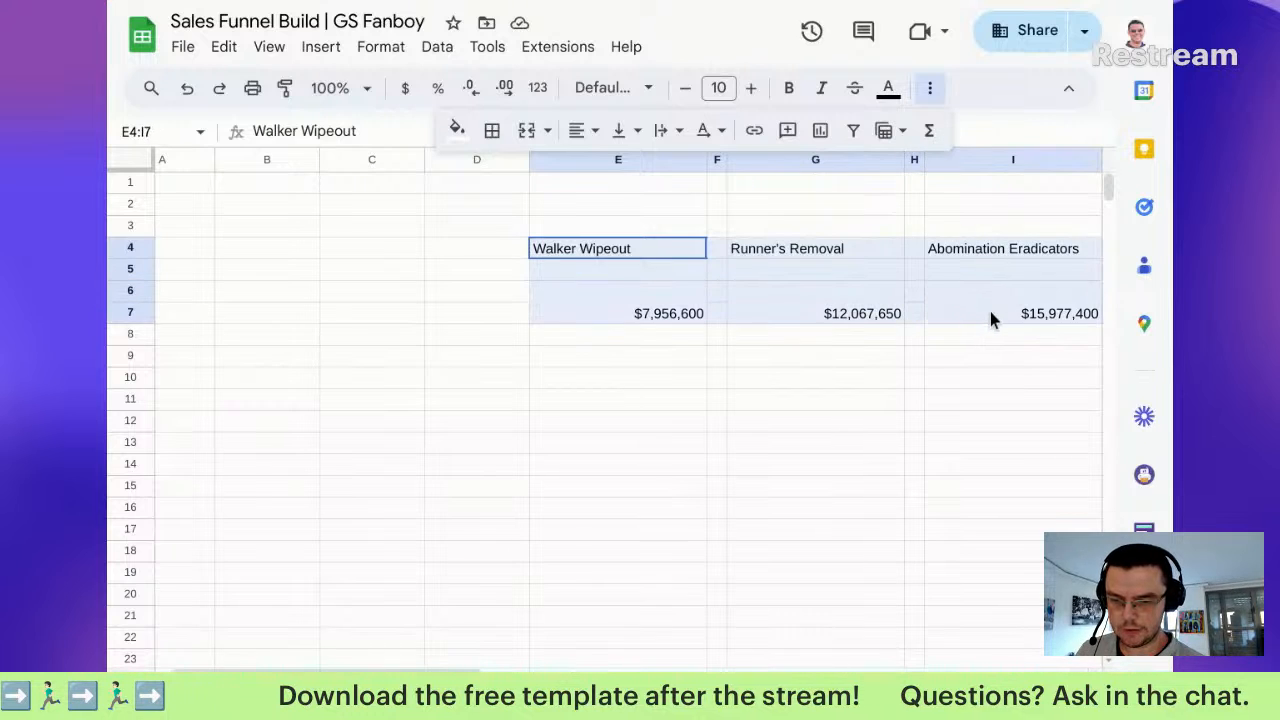
{"action": "left_click_drag", "start_coordinate": [652, 239], "coordinate": [922, 252]}
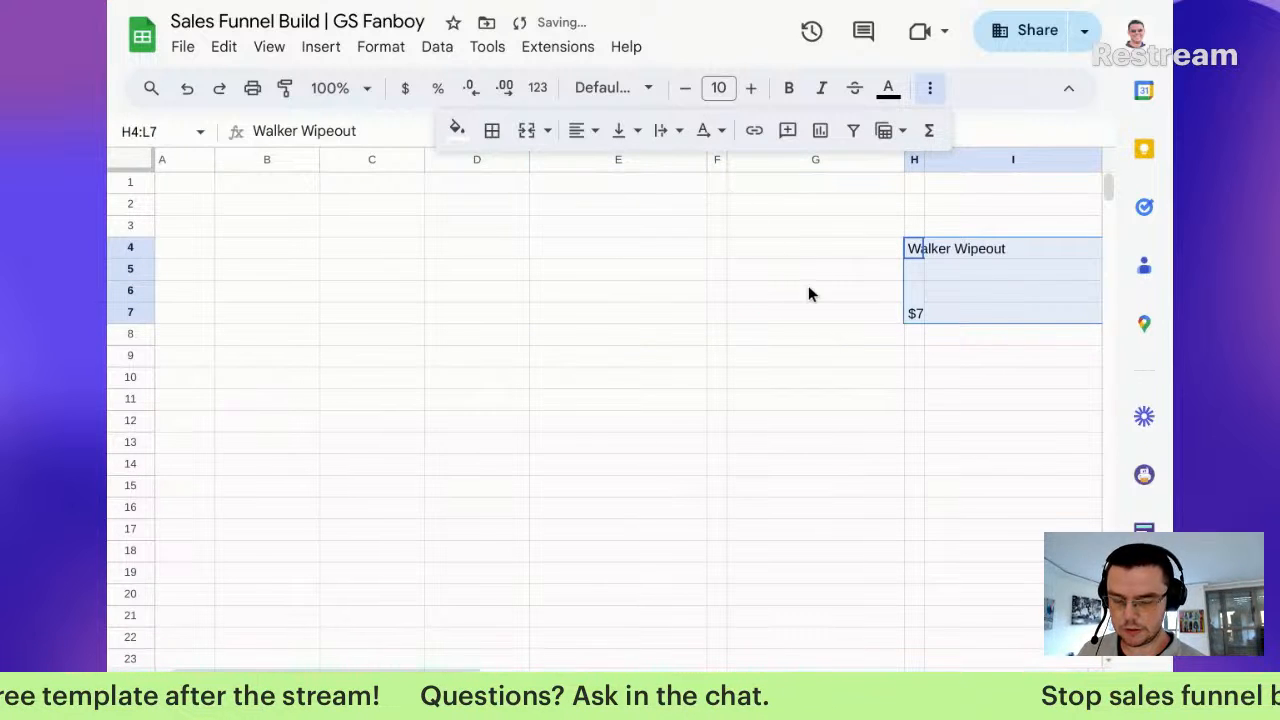
{"action": "scroll", "coordinate": [836, 287], "scroll_direction": "down", "scroll_amount": 1}
{"action": "scroll", "coordinate": [836, 287], "scroll_direction": "up", "scroll_amount": 1}
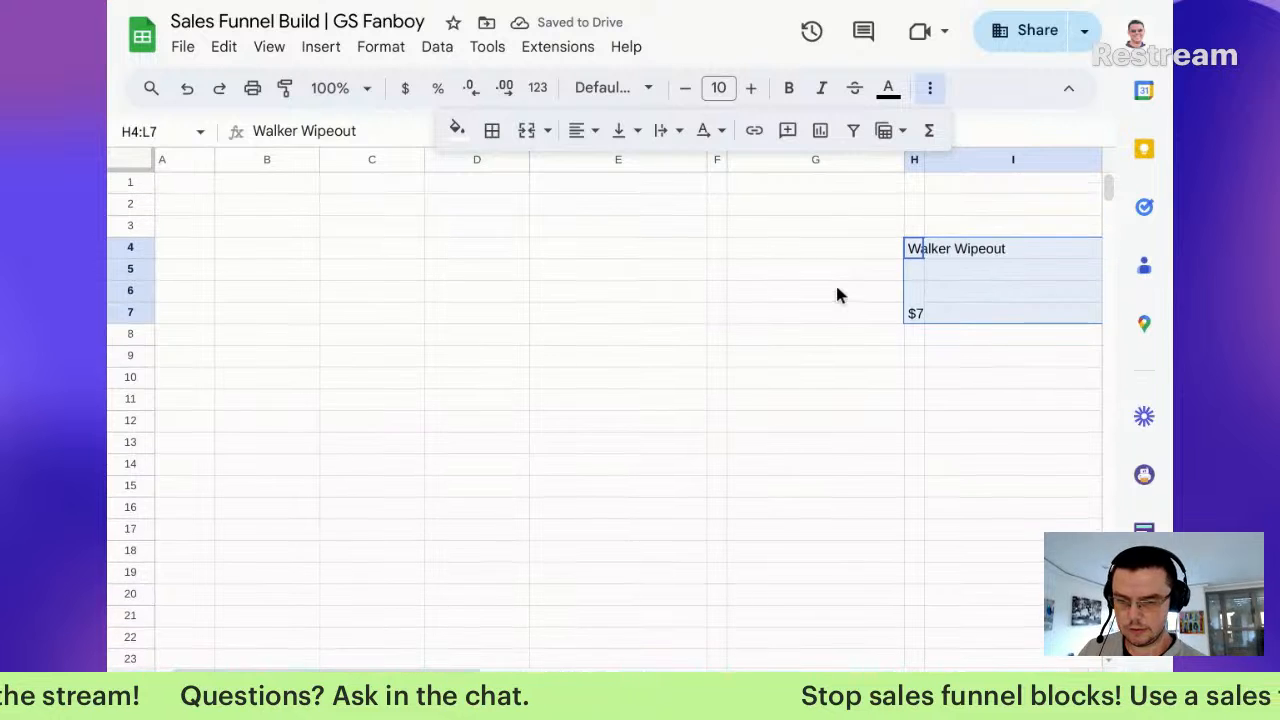
{"action": "scroll", "coordinate": [838, 289], "scroll_direction": "right", "scroll_amount": 1}
{"action": "scroll", "coordinate": [838, 290], "scroll_direction": "right", "scroll_amount": 3}
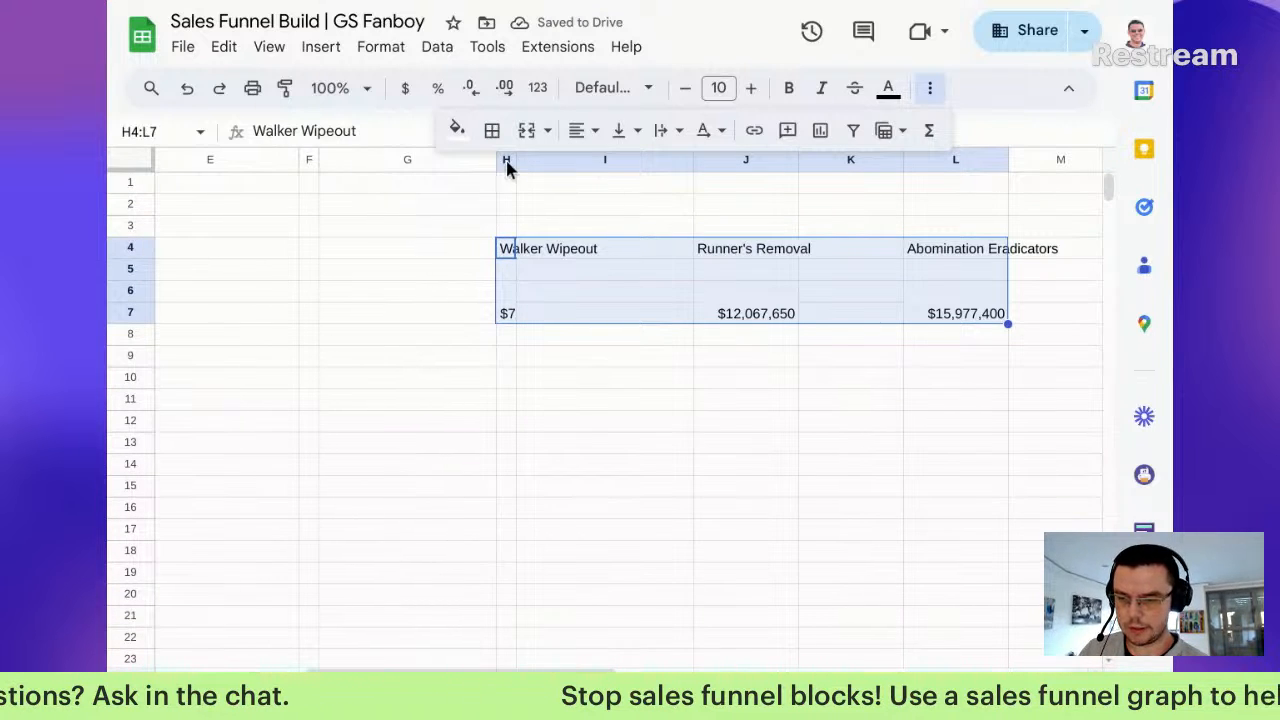
{"action": "left_click_drag", "start_coordinate": [515, 167], "coordinate": [610, 177]}
{"action": "mouse_move", "coordinate": [603, 185]}
{"action": "left_mouse_down"}
{"action": "mouse_move", "coordinate": [631, 160]}
{"action": "mouse_move", "coordinate": [627, 180]}
{"action": "left_mouse_up"}
Step: Narrow gap columns I and K into slim spacers
{"action": "left_click", "coordinate": [757, 163]}
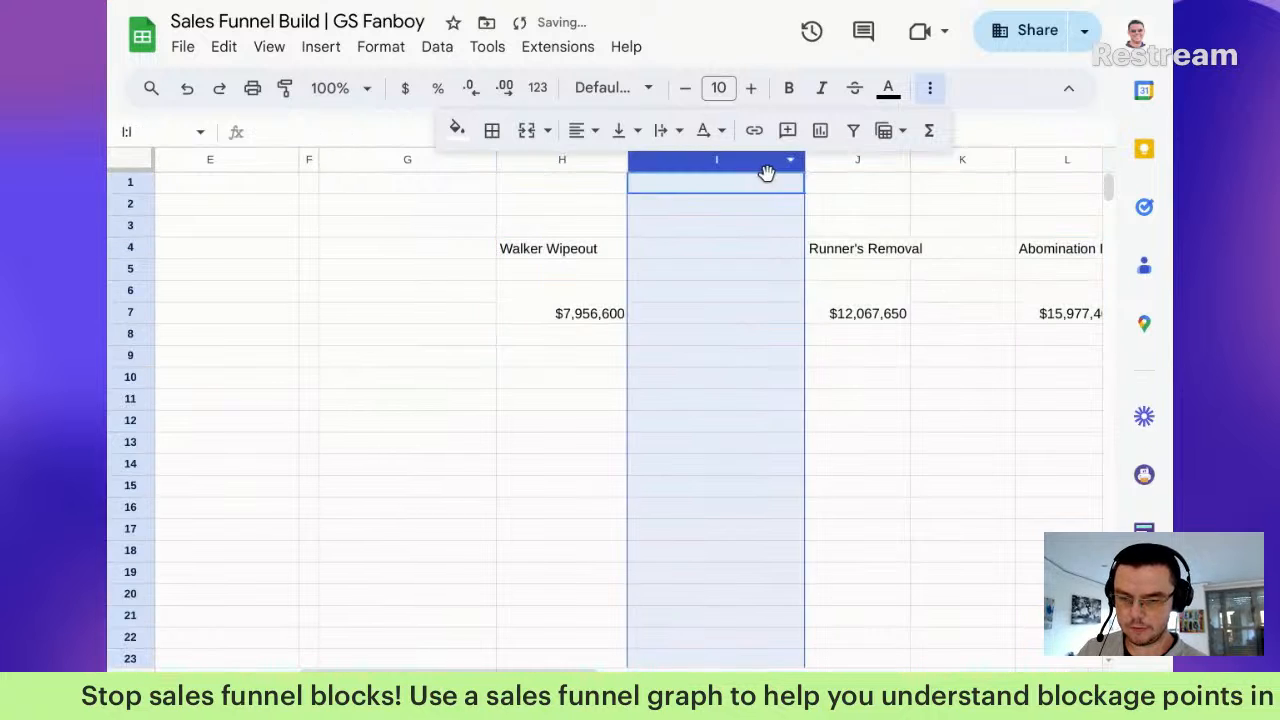
{"action": "left_click", "coordinate": [963, 162], "text": "ctrl"}
{"action": "scroll", "coordinate": [911, 312], "scroll_direction": "down", "scroll_amount": 2}
{"action": "scroll", "coordinate": [911, 312], "scroll_direction": "up", "scroll_amount": 2}
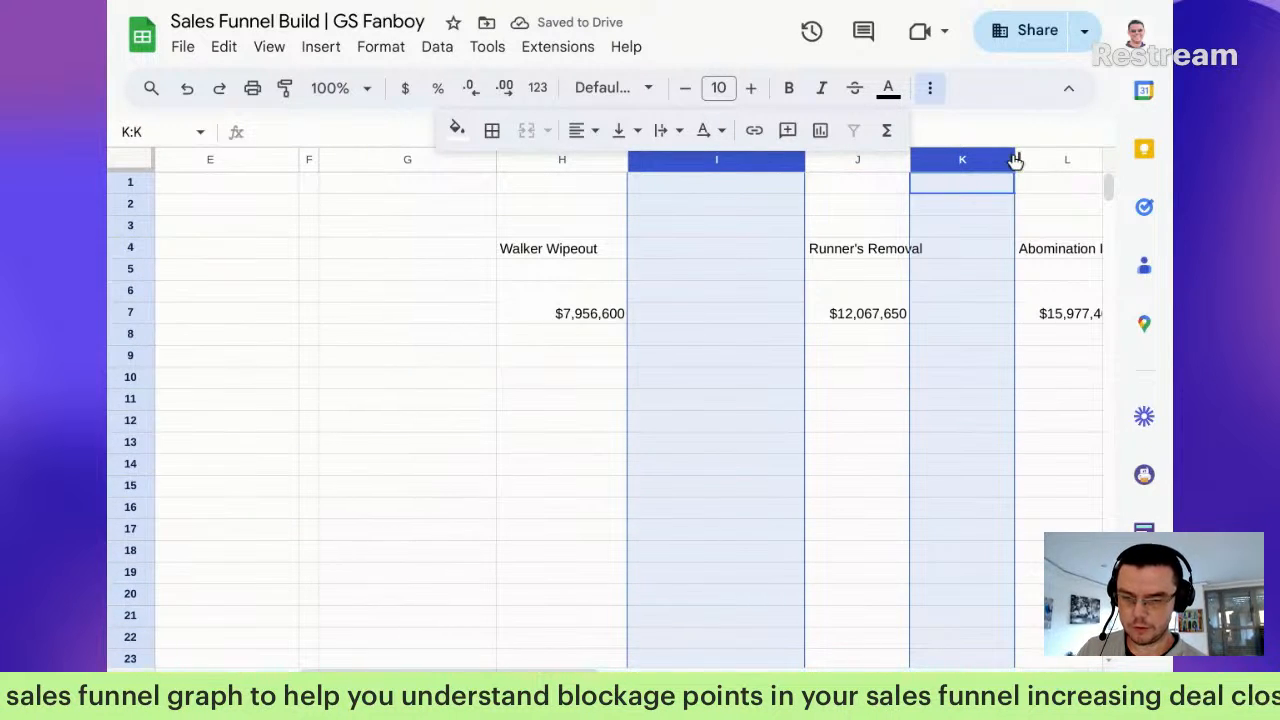
{"action": "left_click_drag", "start_coordinate": [1015, 162], "coordinate": [943, 183]}
Step: Widen columns H, J and L to the same width
{"action": "left_click", "coordinate": [894, 162]}
{"action": "left_click", "coordinate": [858, 165]}
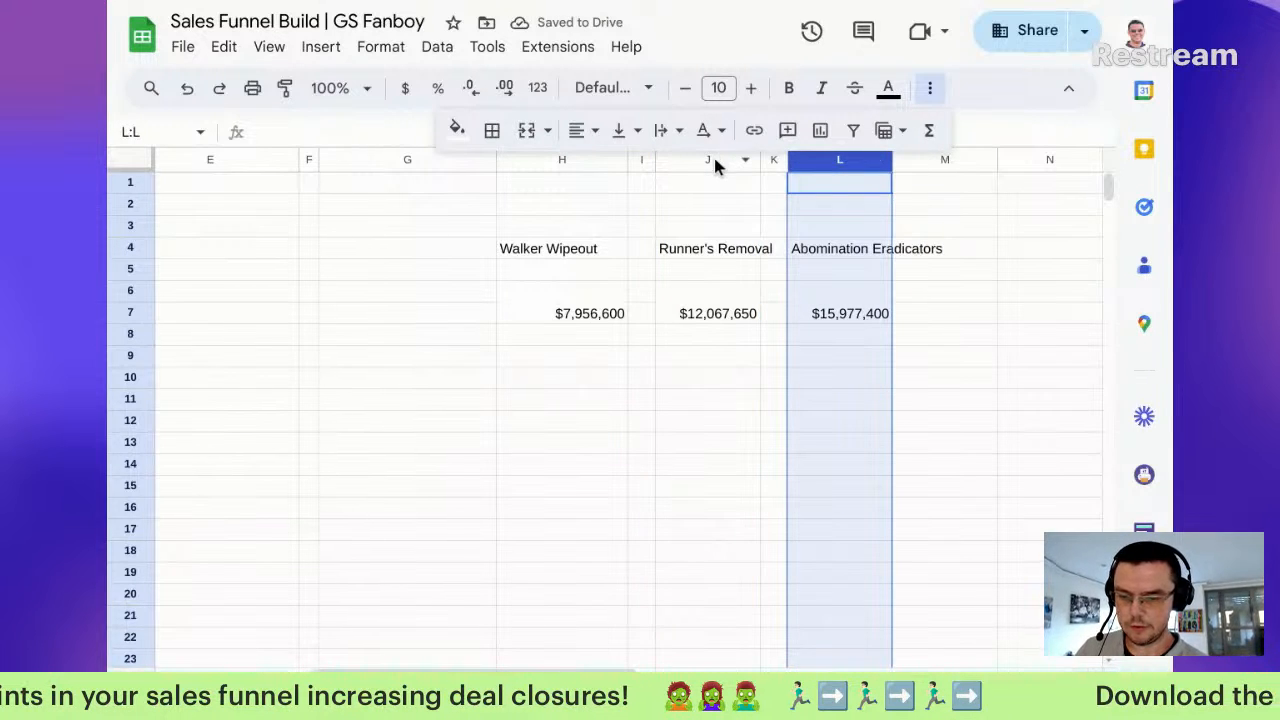
{"action": "left_click", "coordinate": [716, 163], "text": "ctrl"}
{"action": "left_click", "coordinate": [562, 161], "text": "ctrl"}
{"action": "left_click_drag", "start_coordinate": [889, 159], "coordinate": [940, 160]}
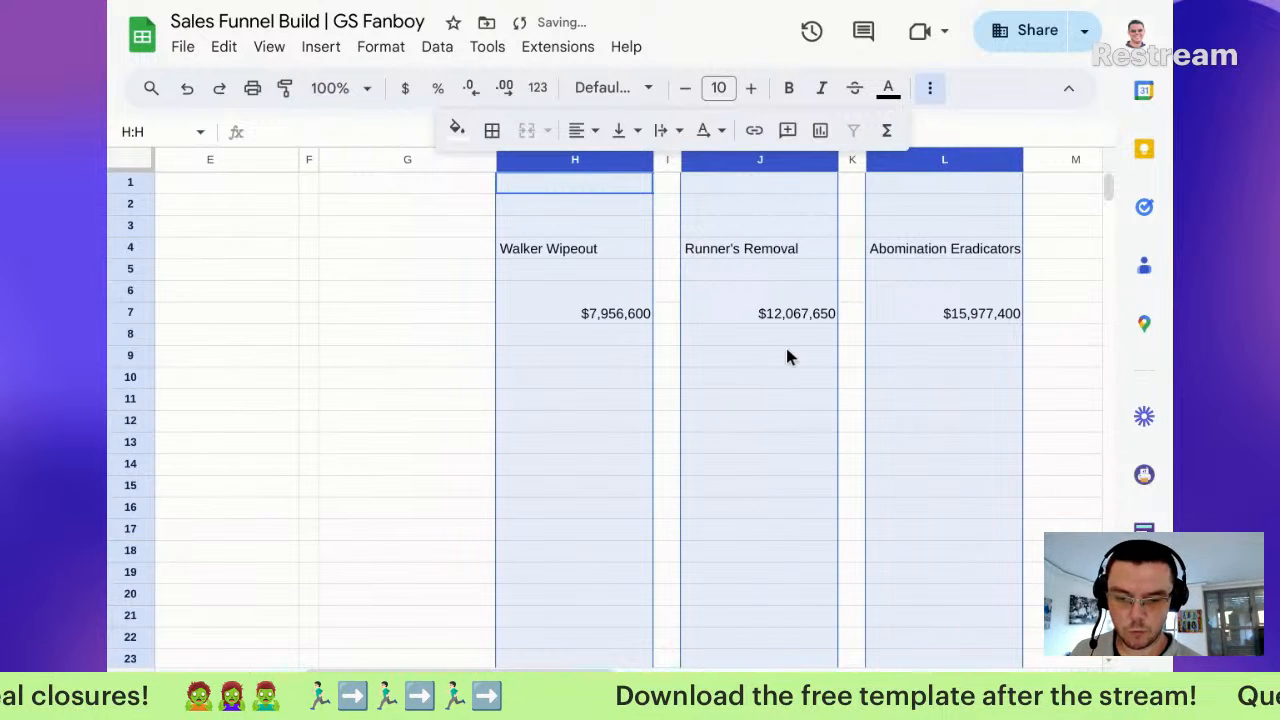
{"action": "left_click", "coordinate": [743, 470]}
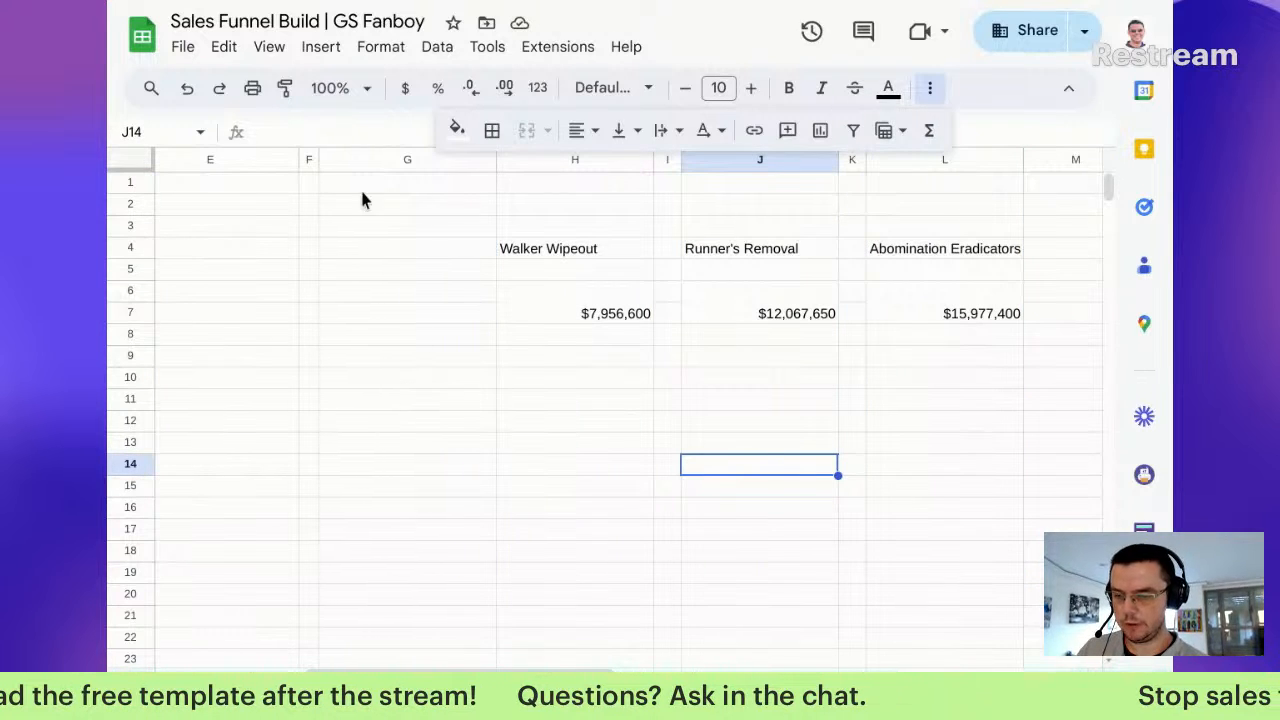
Step: Narrow column A into a slim margin and merge B1 through M1
{"action": "left_click", "coordinate": [234, 183]}
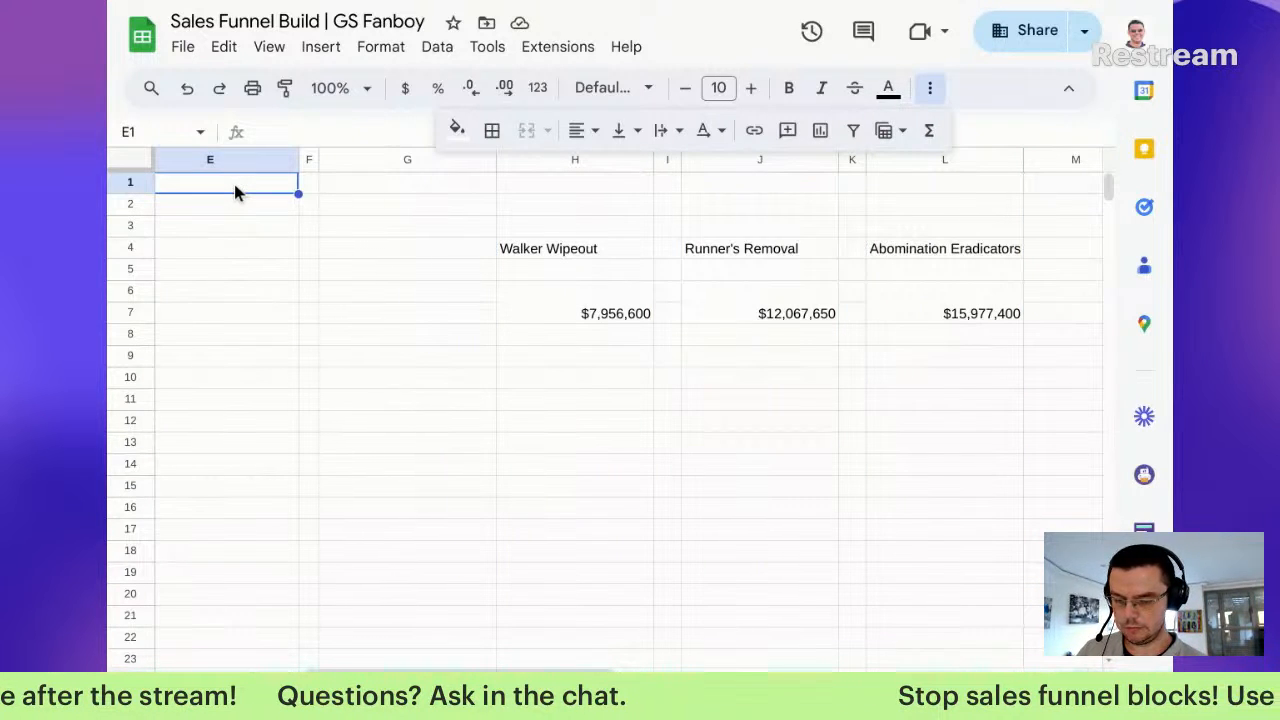
{"action": "scroll", "coordinate": [165, 643], "scroll_direction": "left", "scroll_amount": 5}
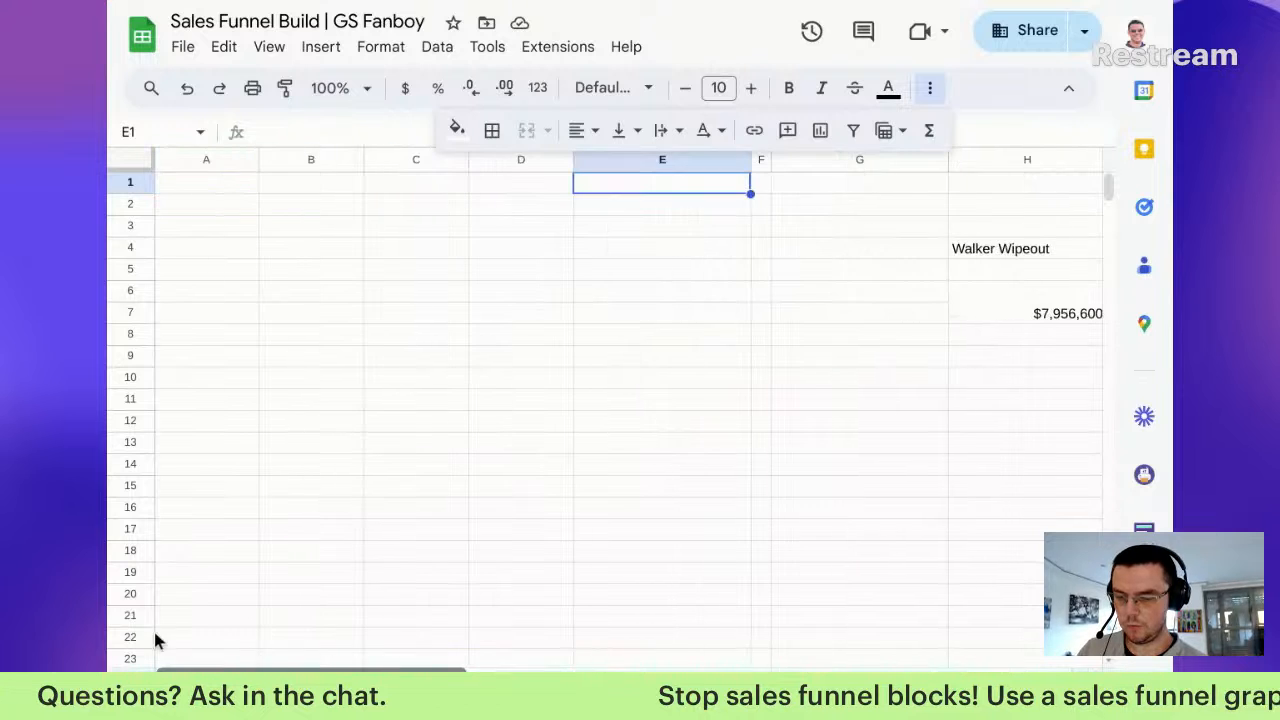
{"action": "left_click_drag", "start_coordinate": [257, 161], "coordinate": [415, 177]}
{"action": "left_click", "coordinate": [220, 184]}
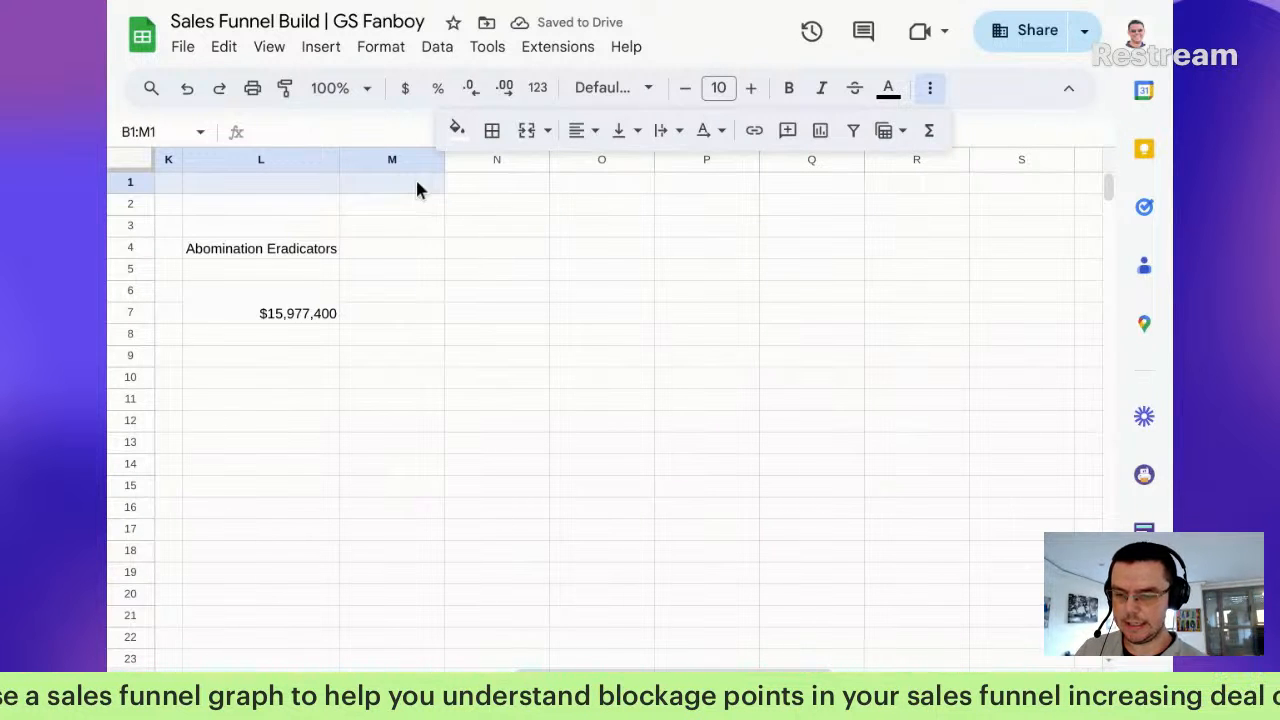
{"action": "left_click", "coordinate": [529, 133]}
Step: Narrow column N into a margin and delete the unused columns O to Z
{"action": "scroll", "coordinate": [801, 216], "scroll_direction": "right", "scroll_amount": 4}
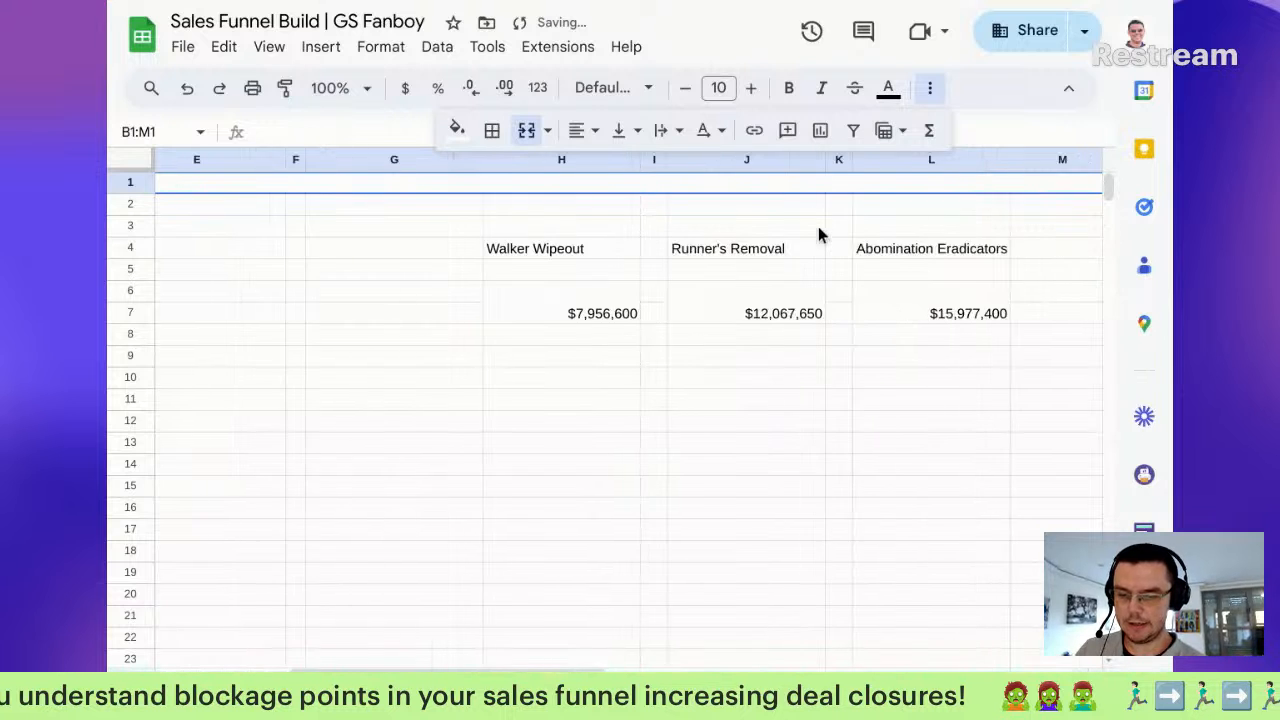
{"action": "scroll", "coordinate": [818, 231], "scroll_direction": "right", "scroll_amount": 3}
{"action": "left_click_drag", "start_coordinate": [969, 162], "coordinate": [886, 160]}
{"action": "left_click", "coordinate": [924, 160]}
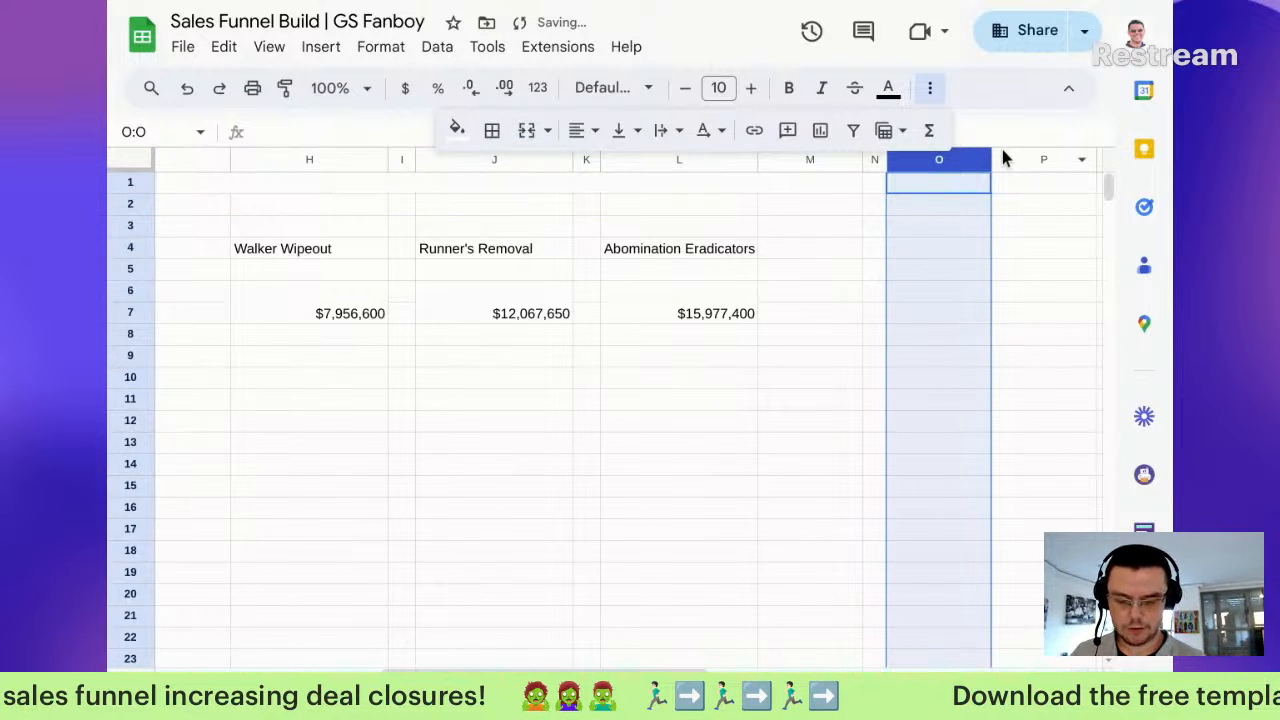
{"action": "key", "text": "ctrl+shift+Right"}
{"action": "right_click", "coordinate": [1006, 159]}
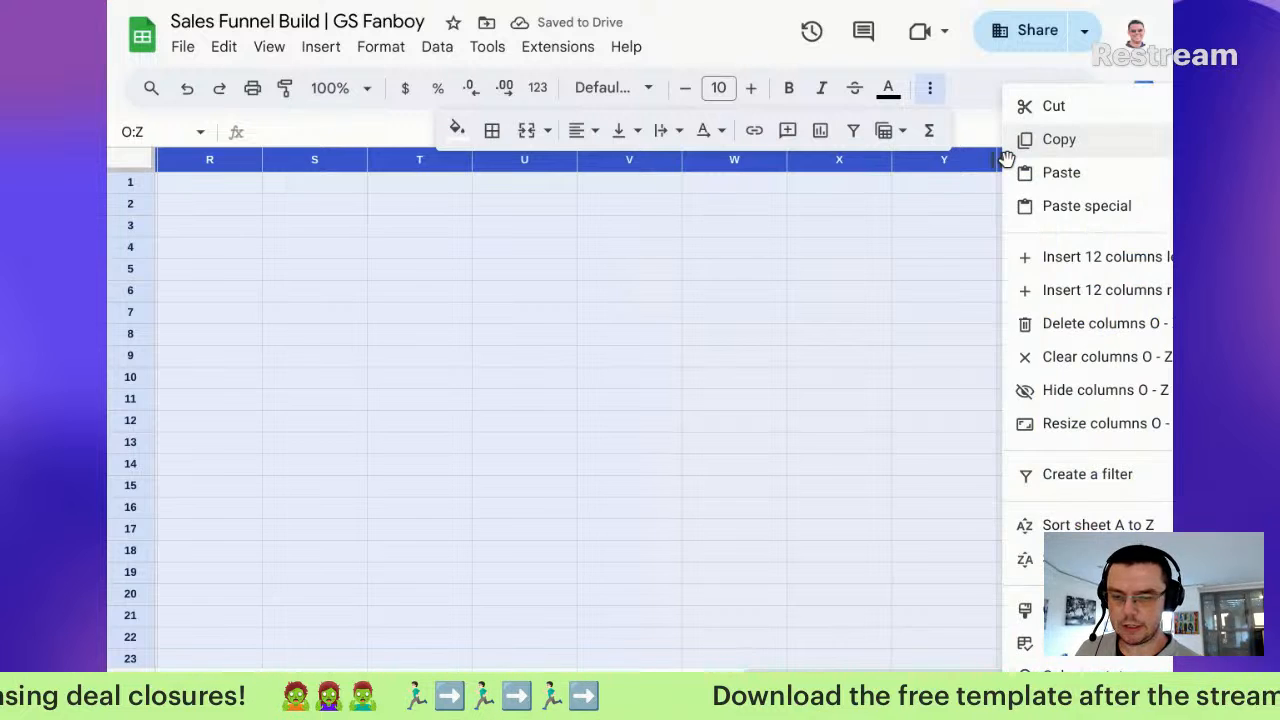
{"action": "left_click", "coordinate": [1047, 323]}
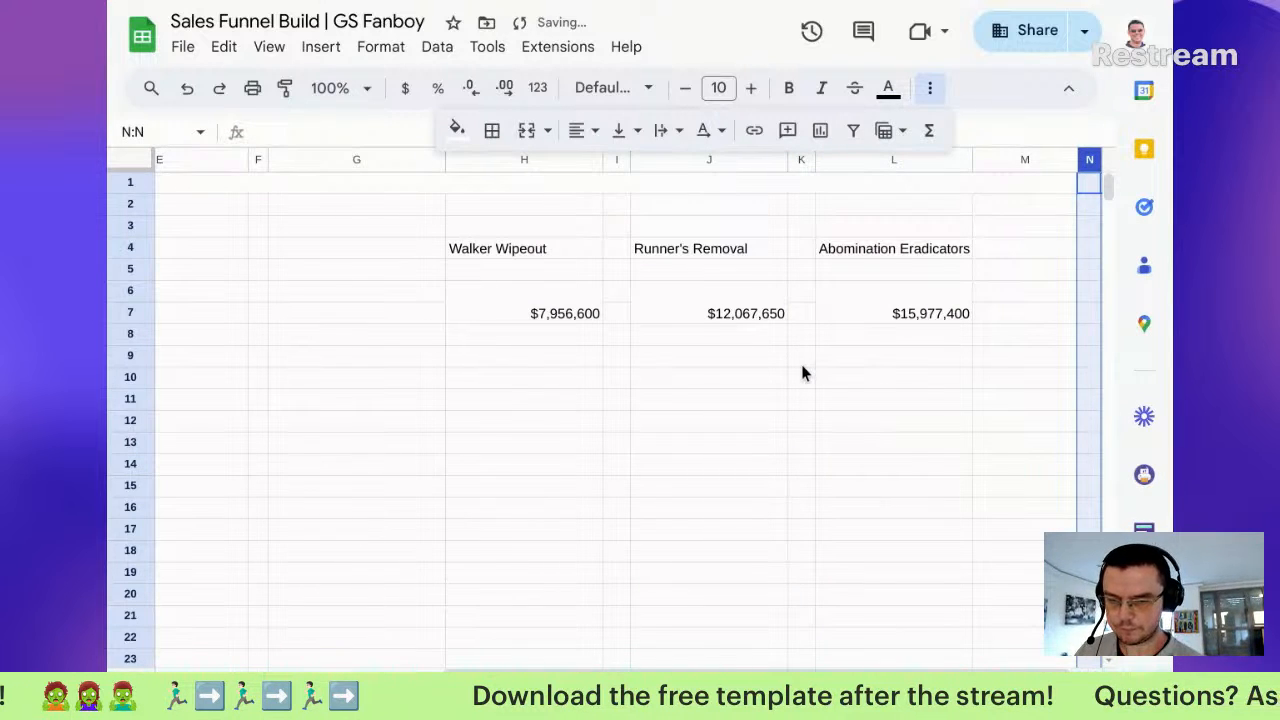
{"action": "left_click", "coordinate": [714, 179]}
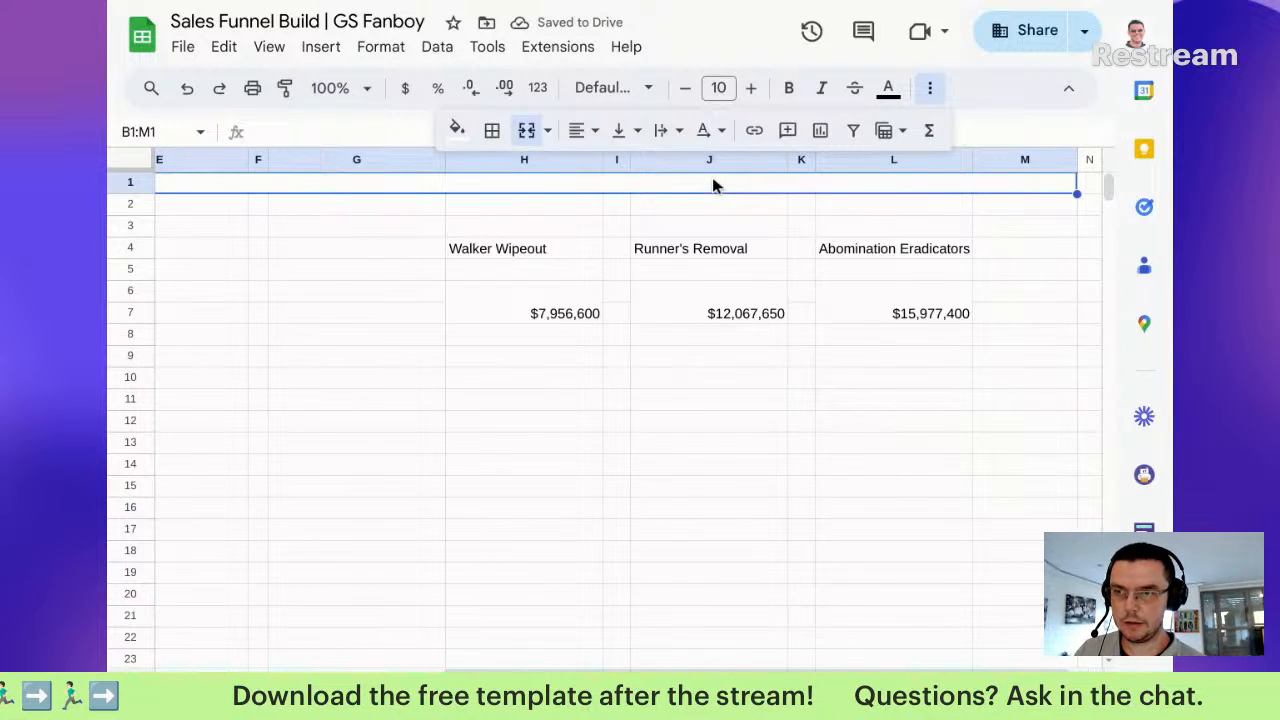
Step: Enter the title 'Bite-SiZes Munchies Sales: Service' in the merged B1 cell
{"action": "double_click", "coordinate": [712, 180]}
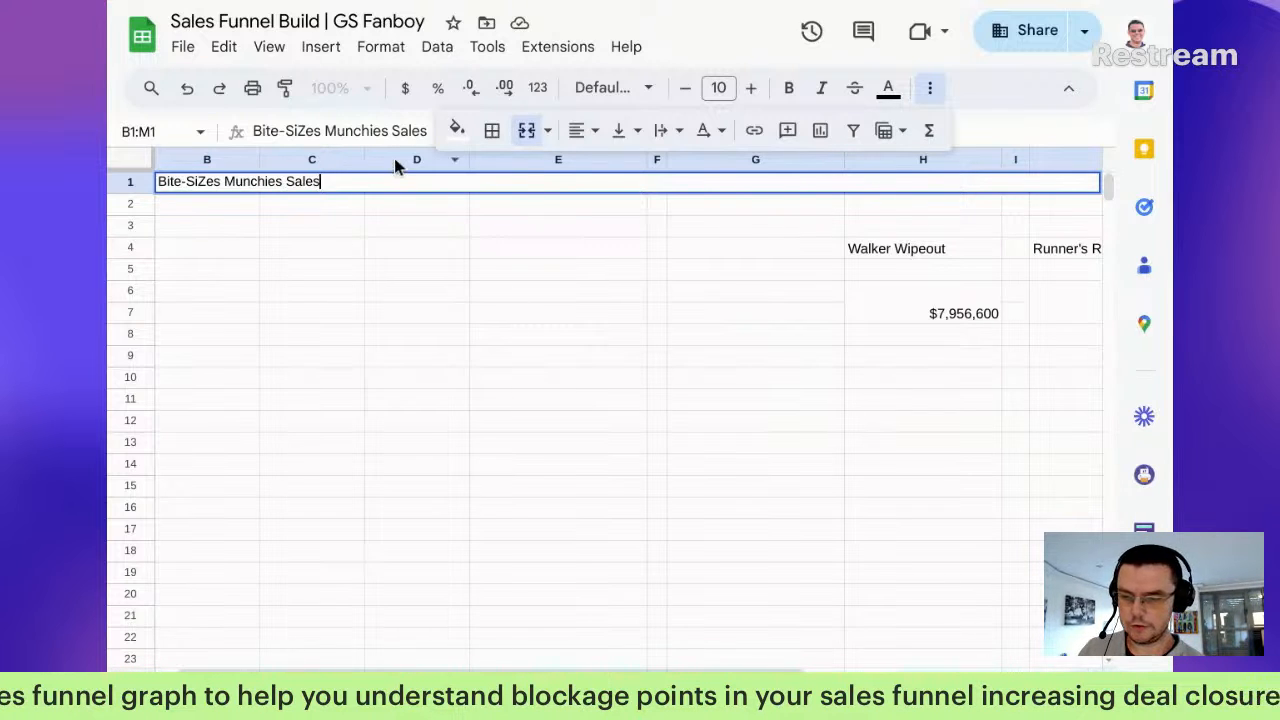
{"action": "double_click", "coordinate": [405, 181]}
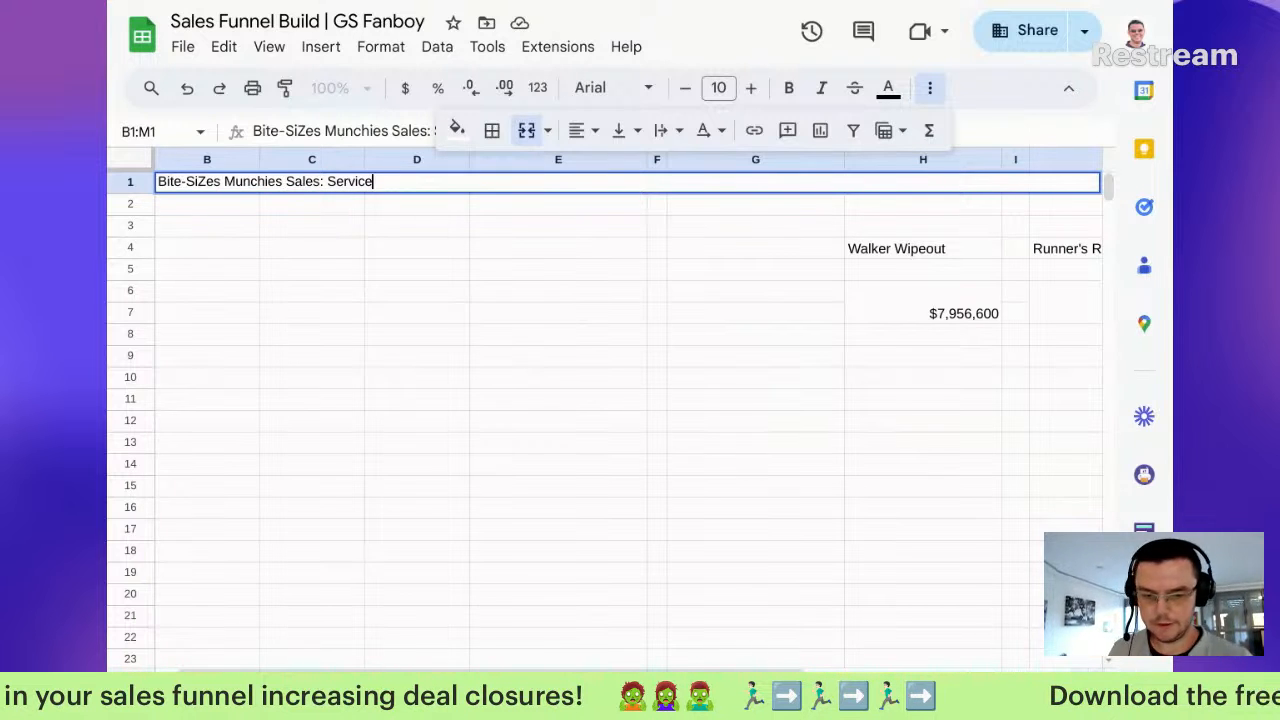
{"action": "left_click", "coordinate": [386, 394]}
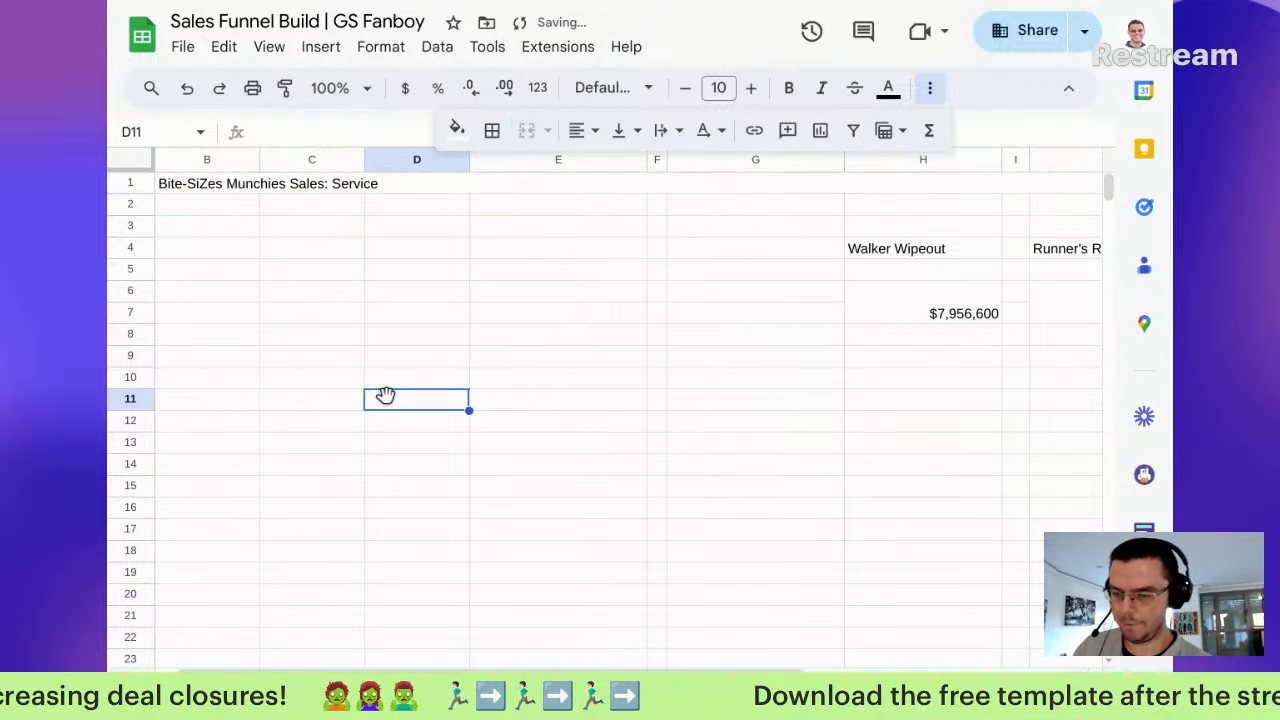
Step: Centre the title horizontally and align it to the middle vertically
{"action": "left_click", "coordinate": [490, 188]}
{"action": "left_click", "coordinate": [580, 130]}
{"action": "left_click", "coordinate": [615, 170]}
{"action": "left_click", "coordinate": [620, 130]}
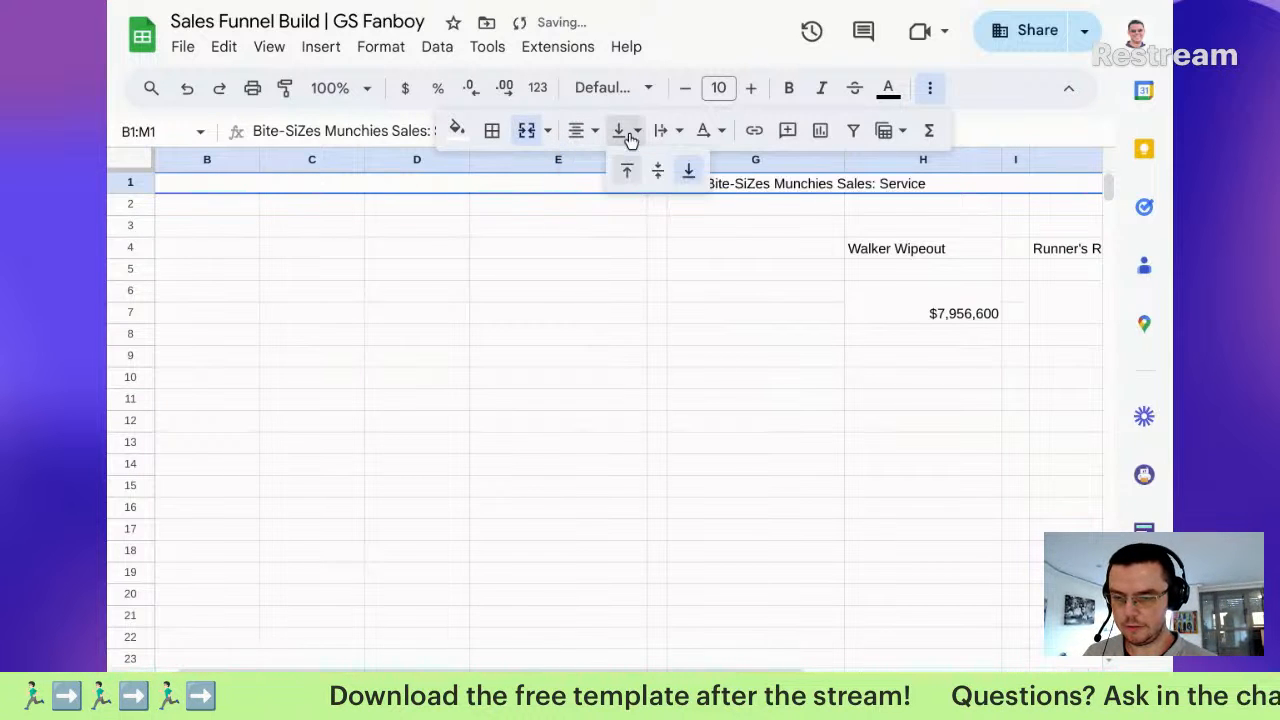
{"action": "left_click", "coordinate": [654, 171]}
{"action": "left_click", "coordinate": [596, 228]}
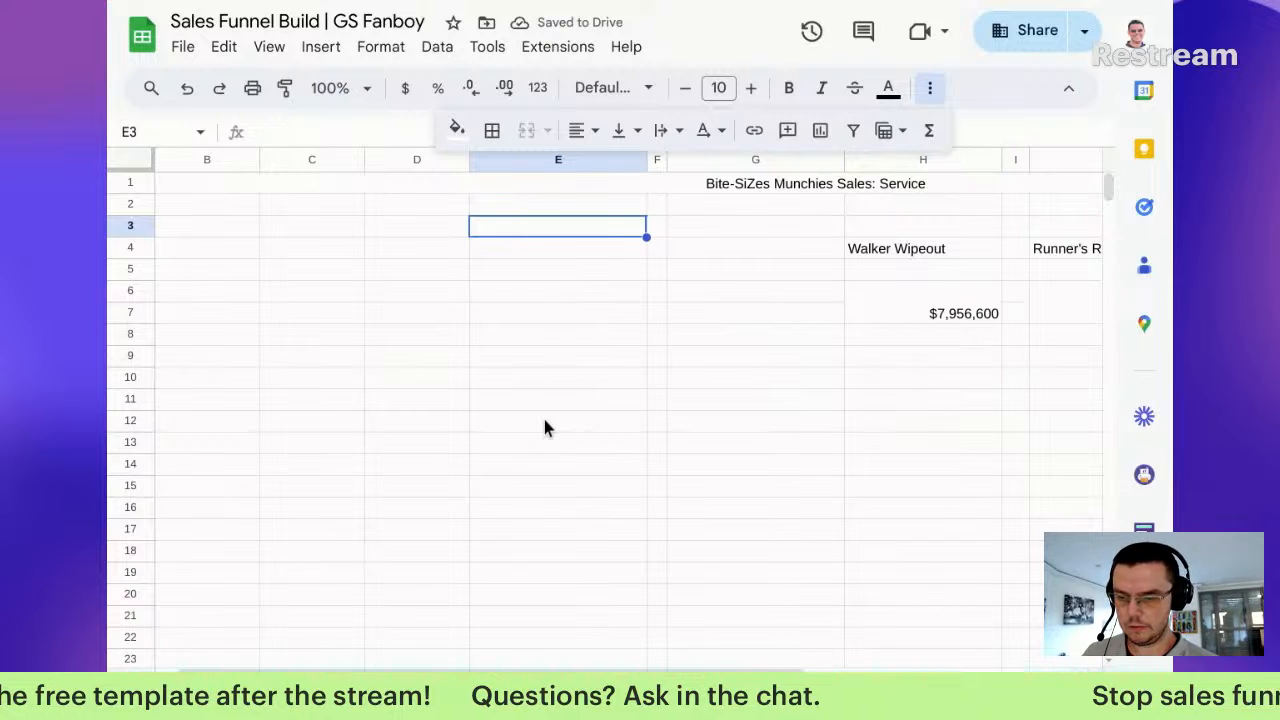
{"action": "scroll", "coordinate": [464, 400], "scroll_direction": "left", "scroll_amount": 1}
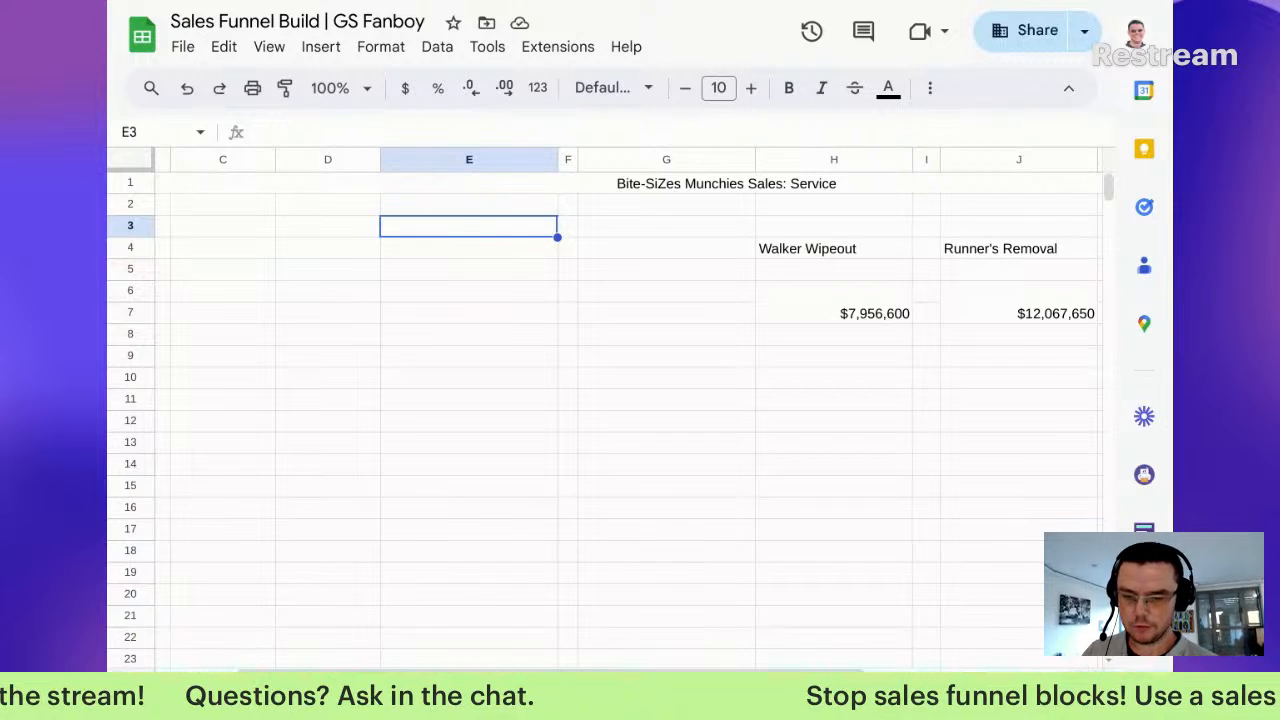
Step: Label H10, J10 and L10 Total Revenue, Total Lost Revenue and Avg Days to Close
{"action": "left_click", "coordinate": [818, 370]}
{"action": "left_click_drag", "start_coordinate": [818, 370], "coordinate": [820, 398]}
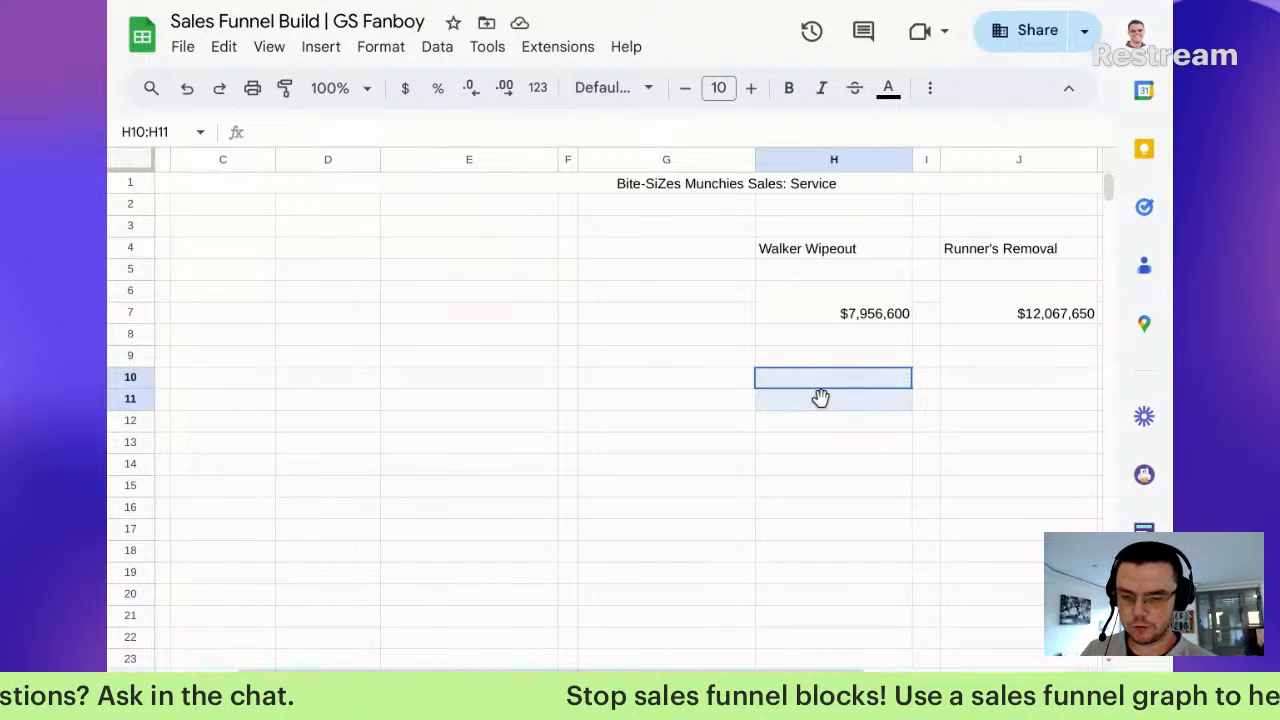
{"action": "left_click", "coordinate": [822, 380]}
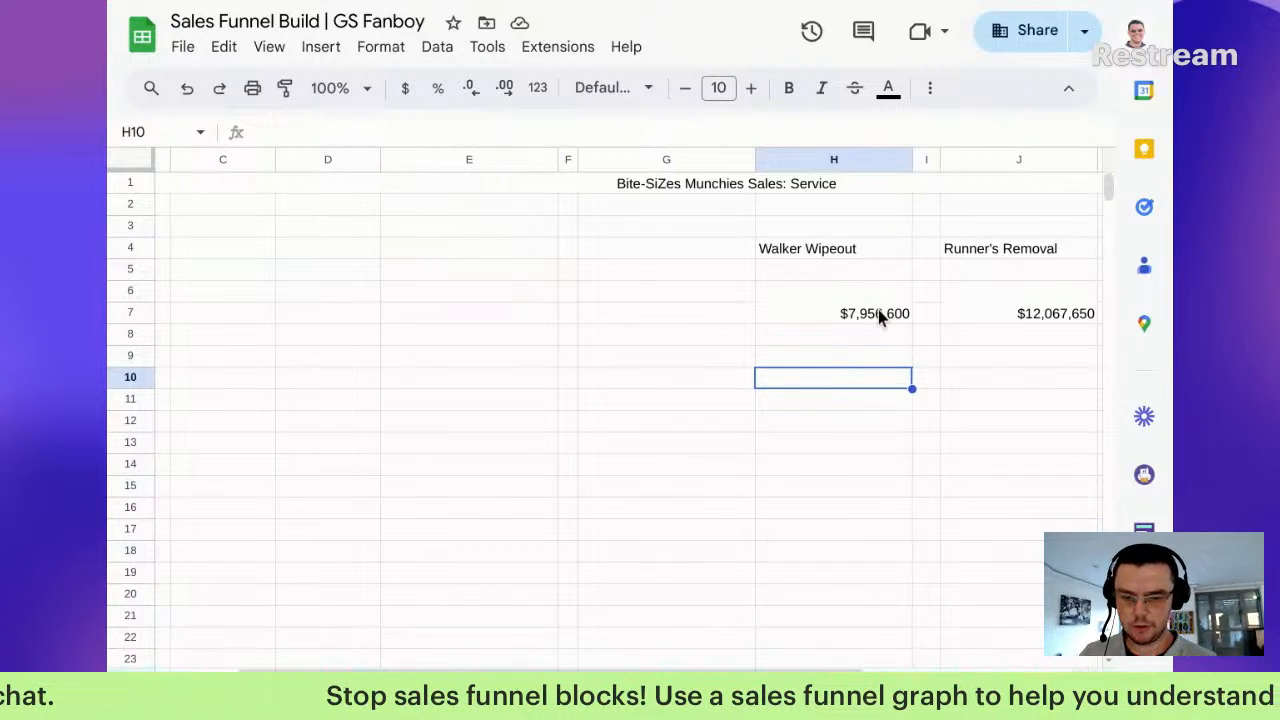
{"action": "type", "text": "Total R"}
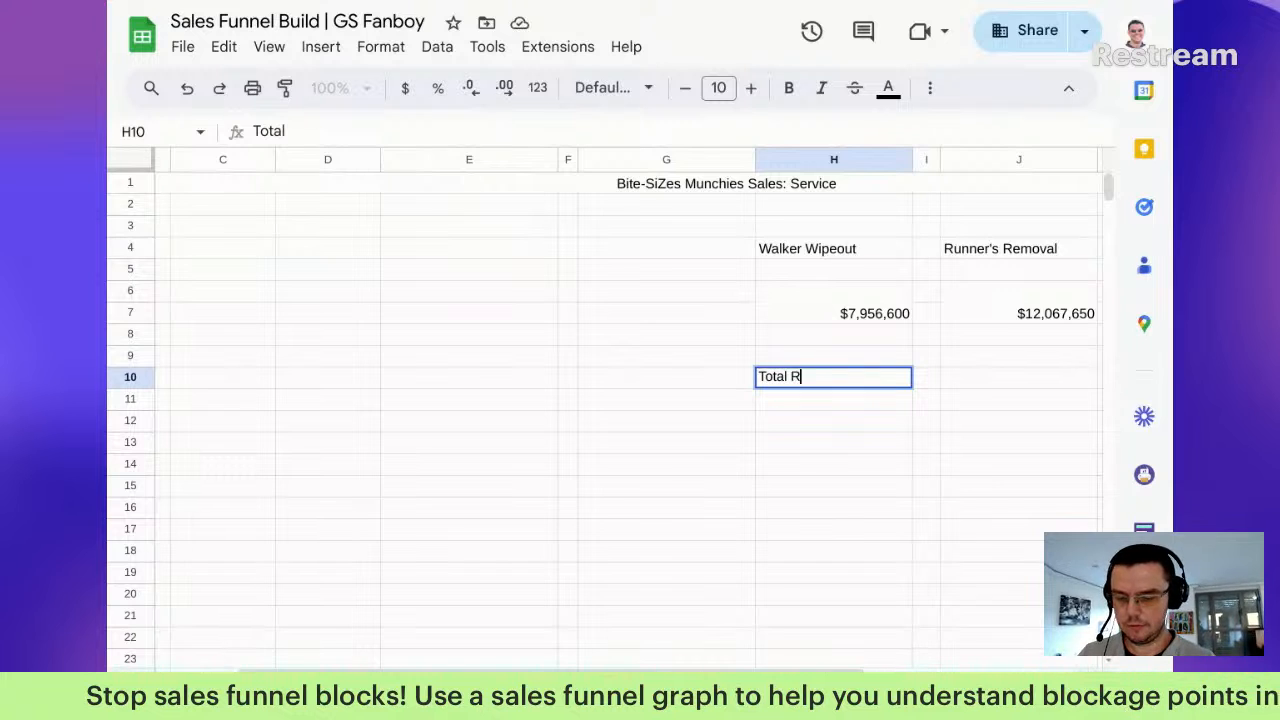
{"action": "key", "text": "Tab"}
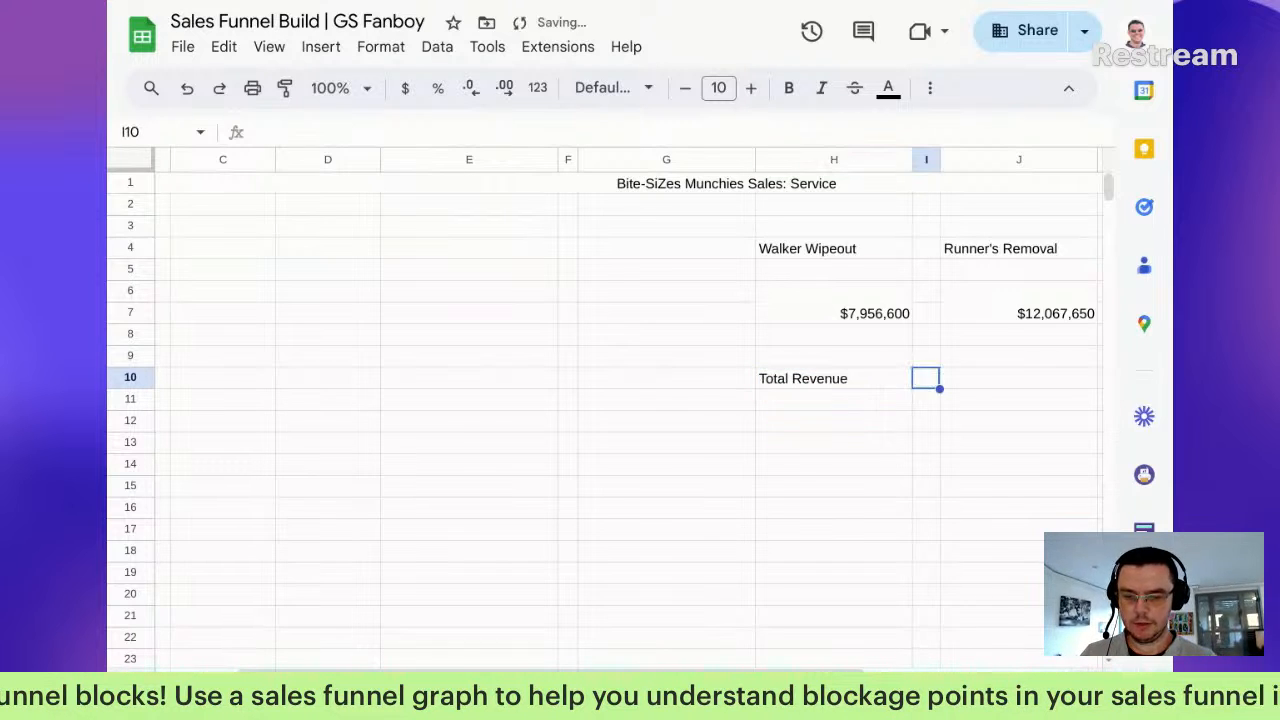
{"action": "key", "text": "Tab"}
{"action": "type", "text": "Total L"}
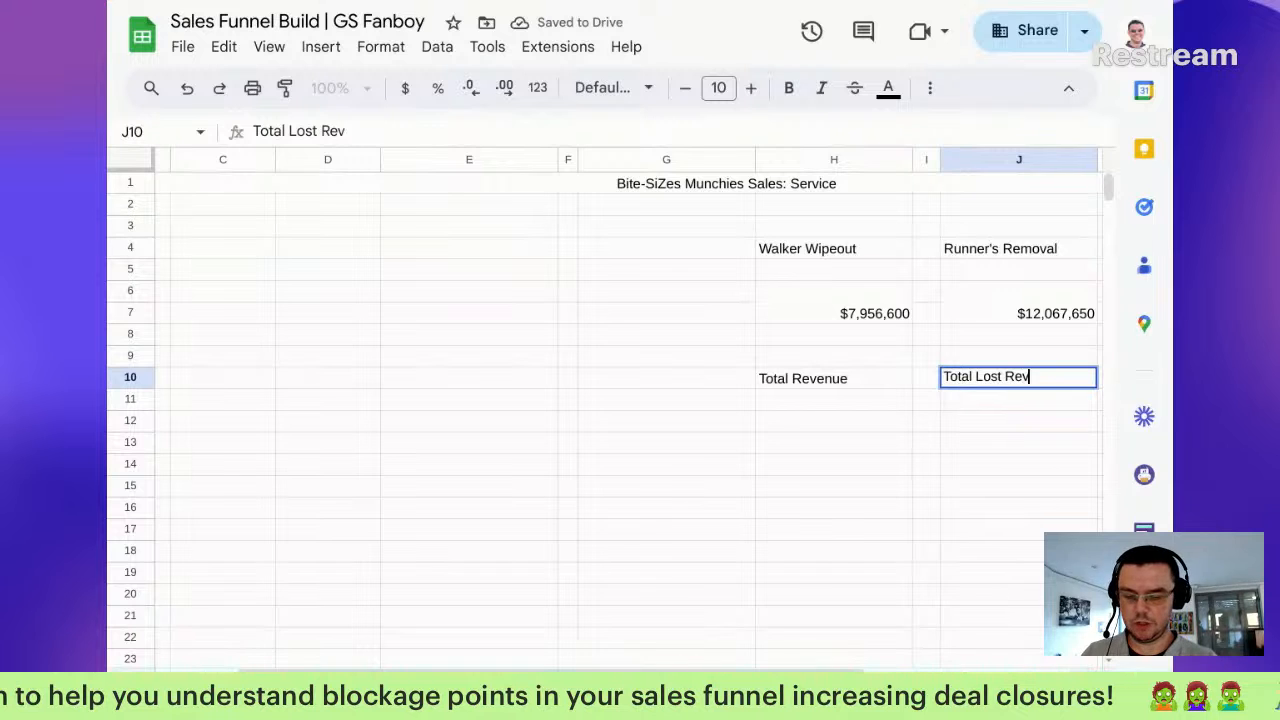
{"action": "type", "text": "ost Revenue"}
{"action": "key", "text": "Tab"}
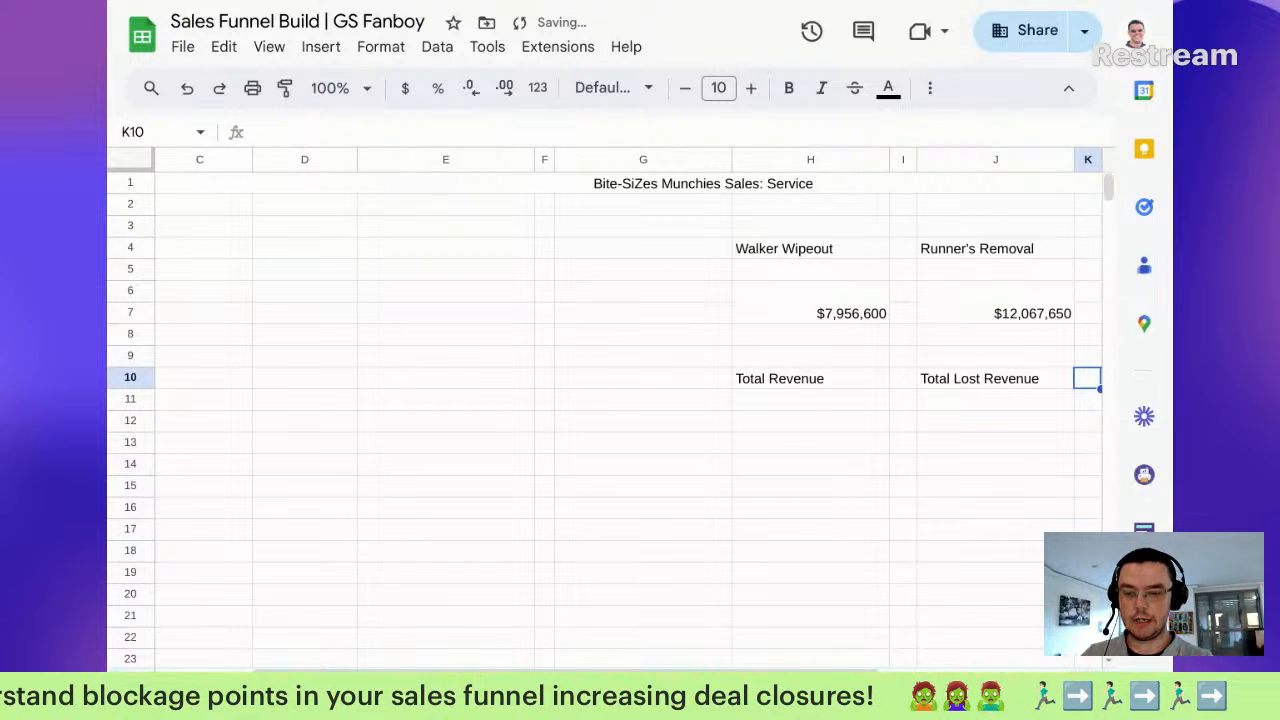
{"action": "key", "text": "Tab"}
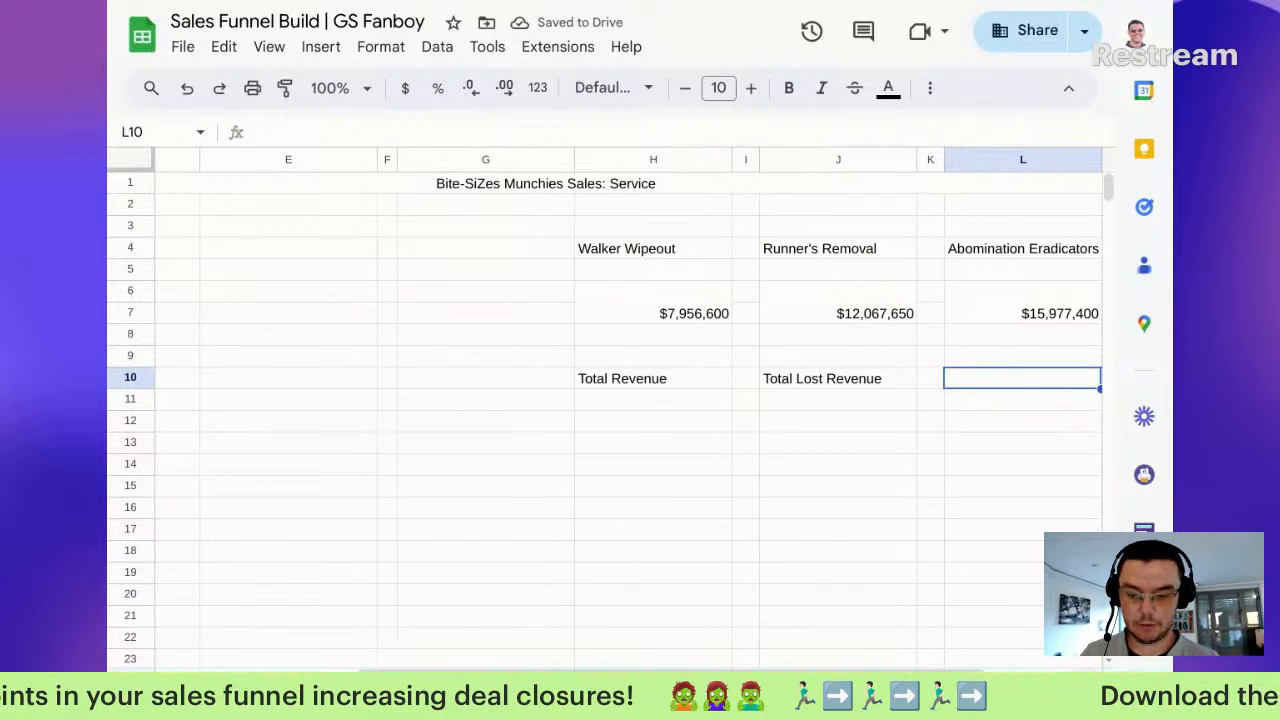
{"action": "type", "text": "Avg Days to Clos"}
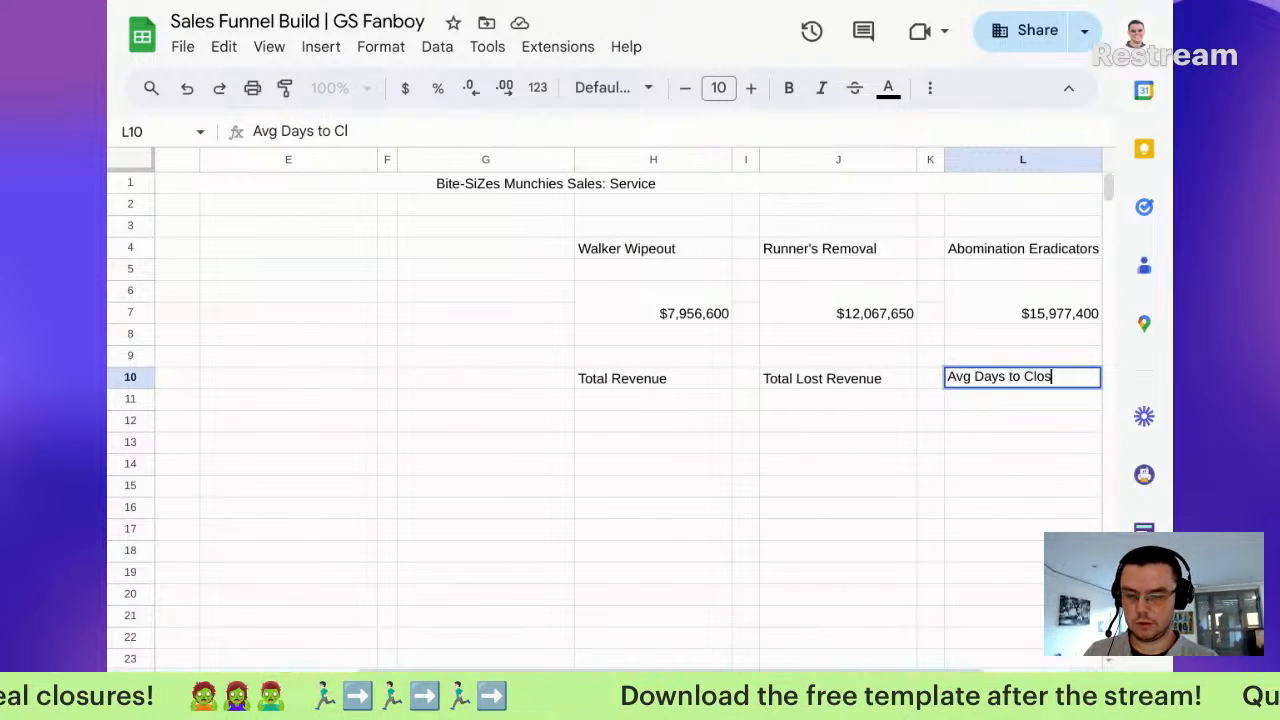
{"action": "key", "text": "Return"}
Step: Merge L12:L13 and copy that merged layout into J12:J13
{"action": "key", "text": "Down"}
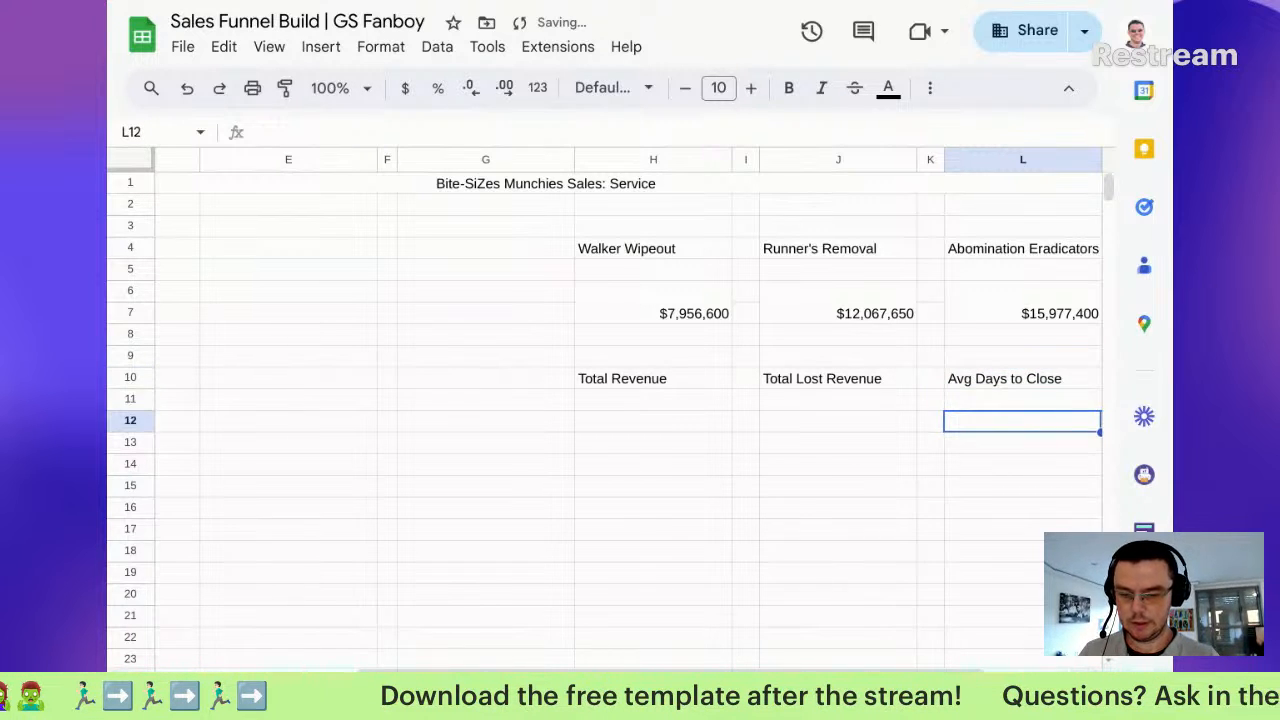
{"action": "key", "text": "shift+Down"}
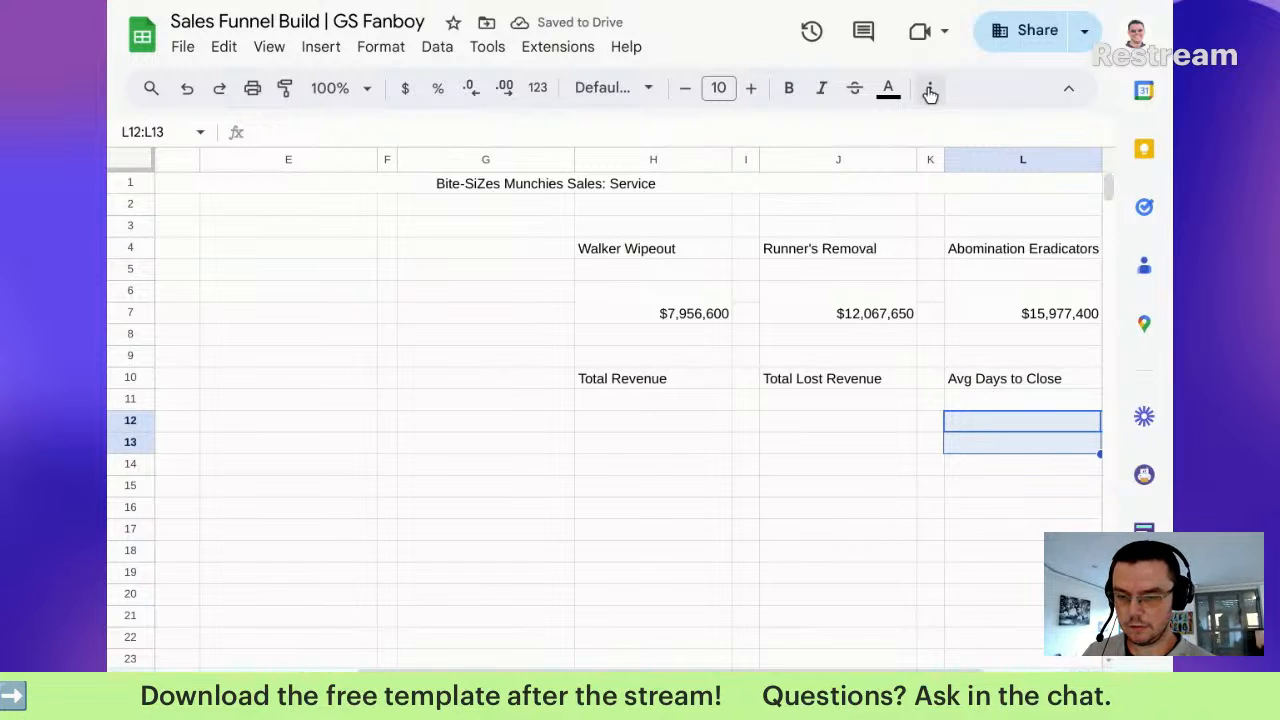
{"action": "left_click", "coordinate": [930, 88]}
{"action": "left_click", "coordinate": [543, 136]}
{"action": "left_click", "coordinate": [528, 142]}
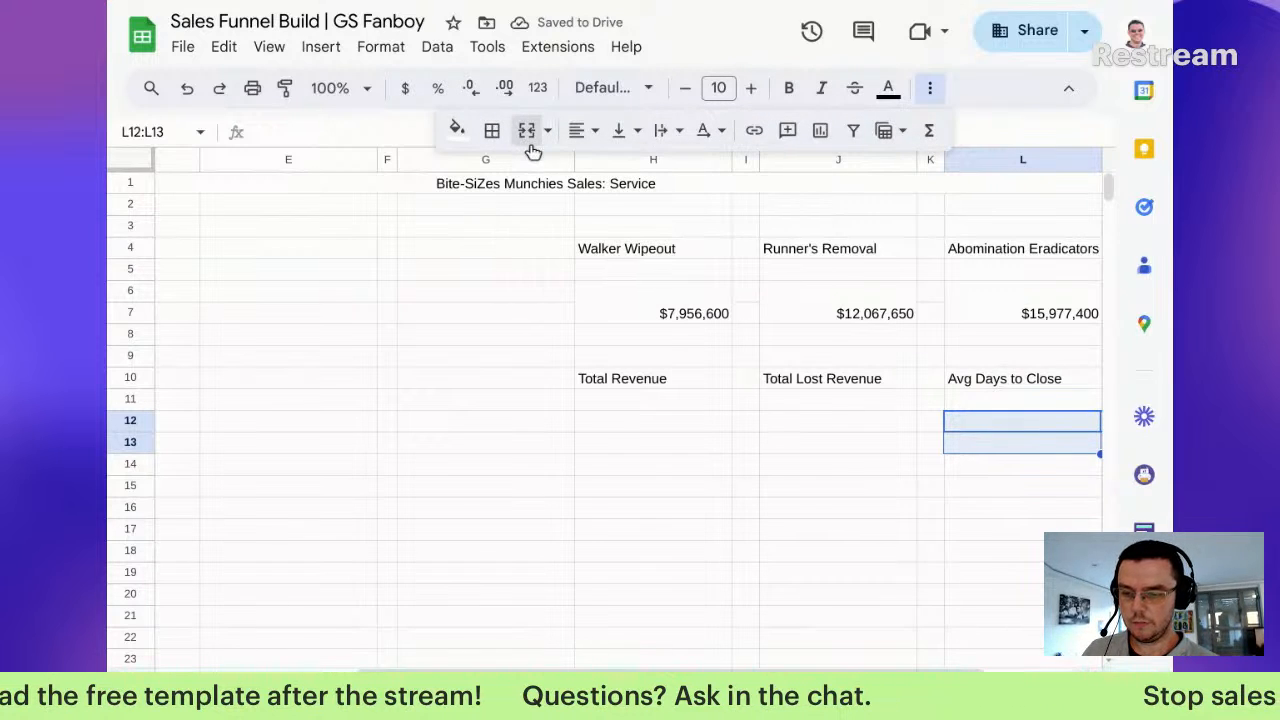
{"action": "key", "text": "ctrl+c"}
{"action": "left_click", "coordinate": [823, 421]}
{"action": "key", "text": "ctrl+v"}
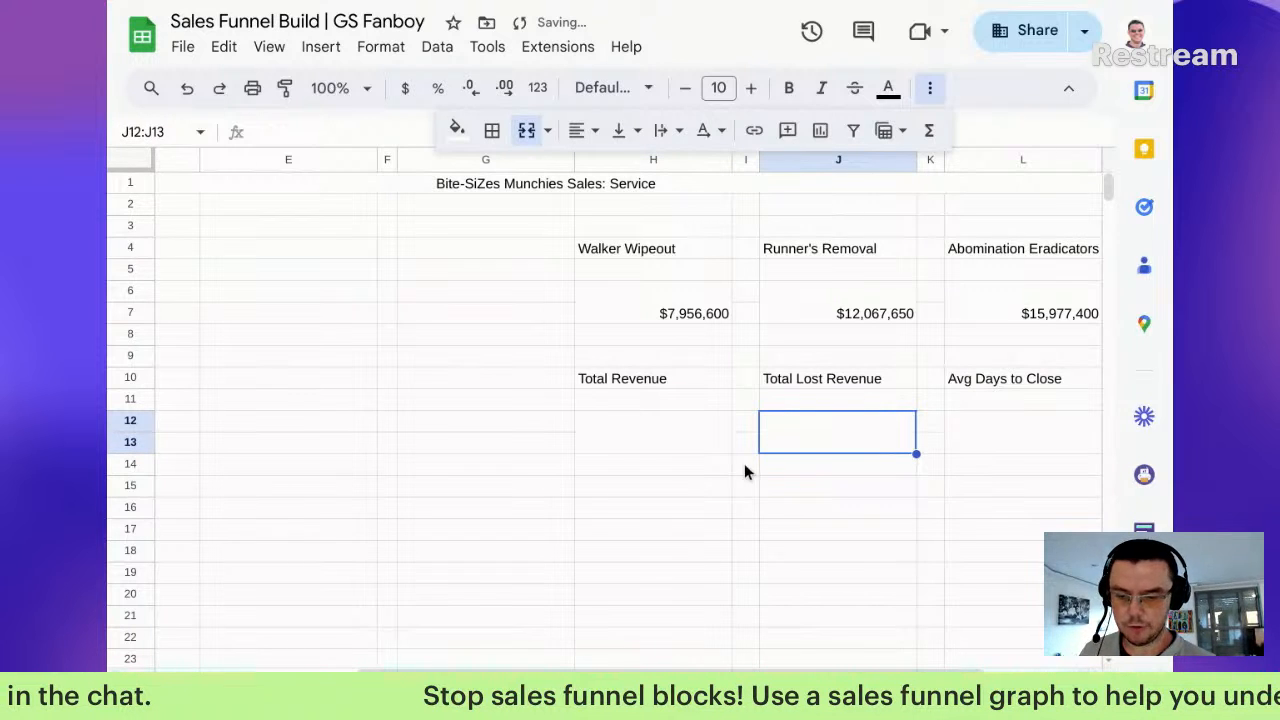
Step: Copy the Walker Wipeout SUMIFS formula into the Total Revenue value cell H12
{"action": "left_click", "coordinate": [631, 430]}
{"action": "left_click", "coordinate": [667, 312]}
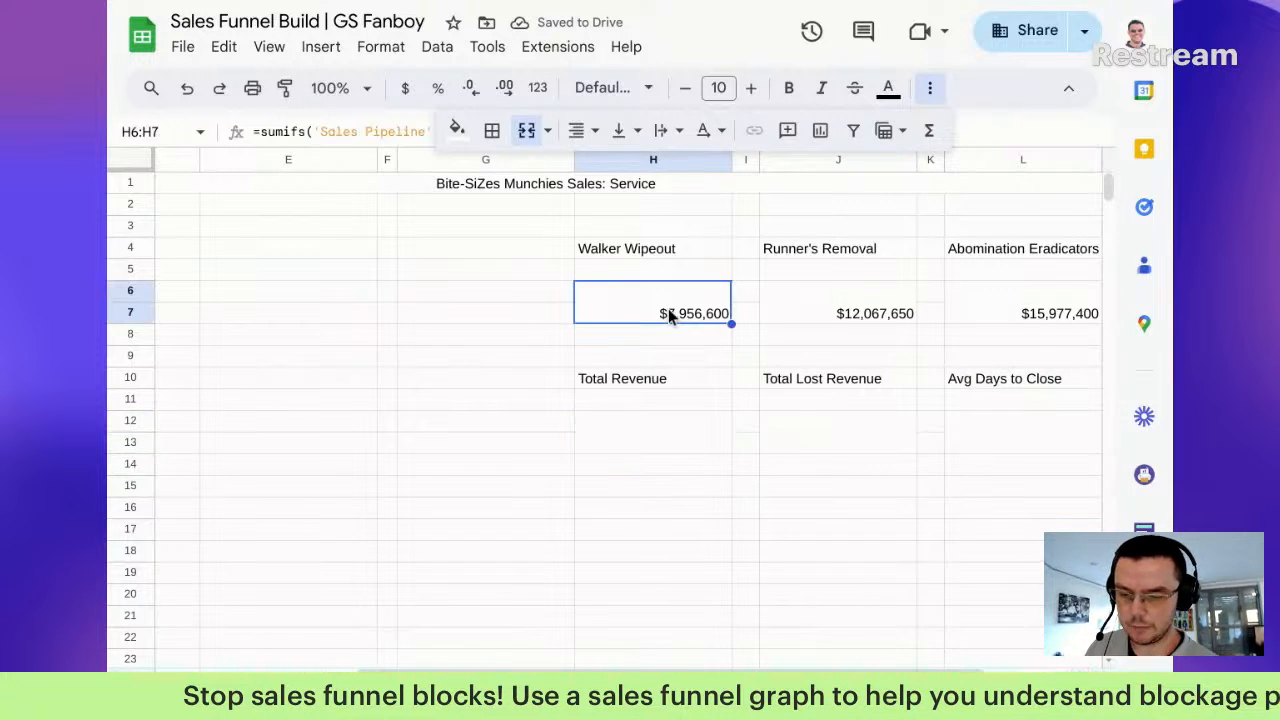
{"action": "double_click", "coordinate": [668, 306]}
{"action": "triple_click", "coordinate": [675, 293]}
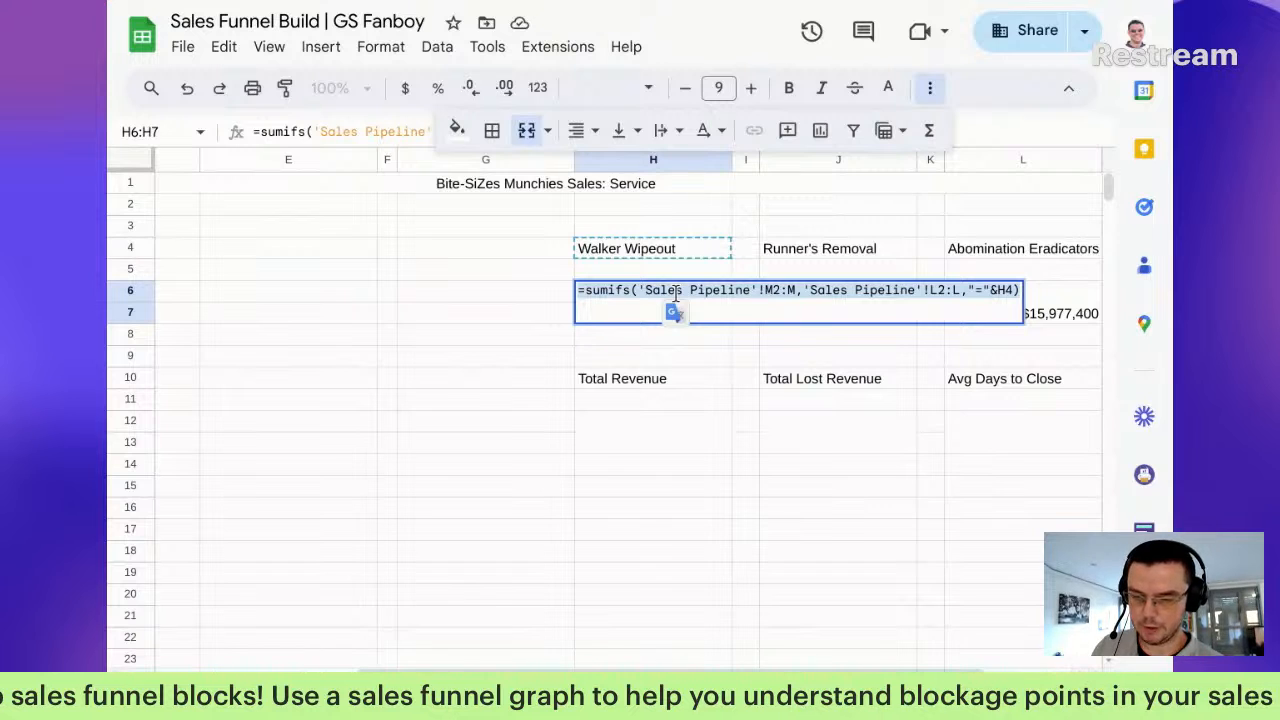
{"action": "left_click", "coordinate": [631, 431]}
{"action": "double_click", "coordinate": [630, 426]}
{"action": "key", "text": "ctrl+v"}
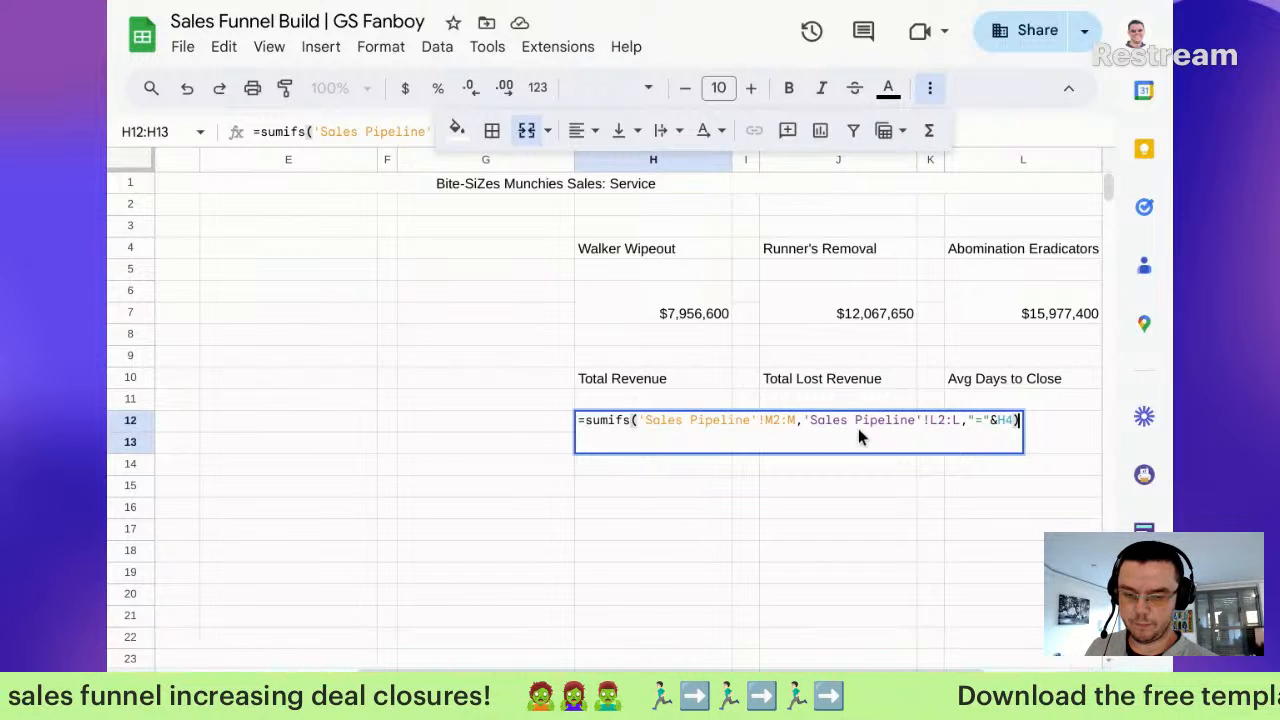
Step: Check the Sales Pipeline sheet's columns to find the Deal Closed column
{"action": "left_click", "coordinate": [928, 421]}
{"action": "left_click", "coordinate": [926, 432]}
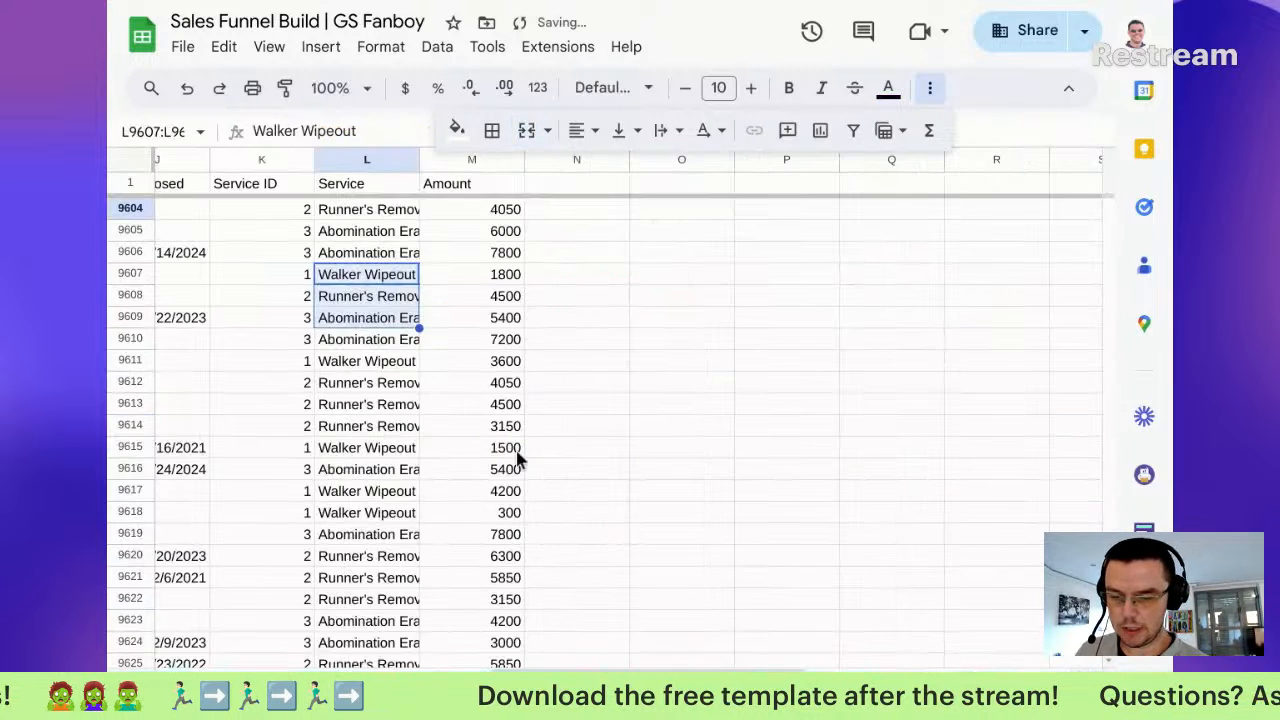
{"action": "scroll", "coordinate": [449, 350], "scroll_direction": "left", "scroll_amount": 3}
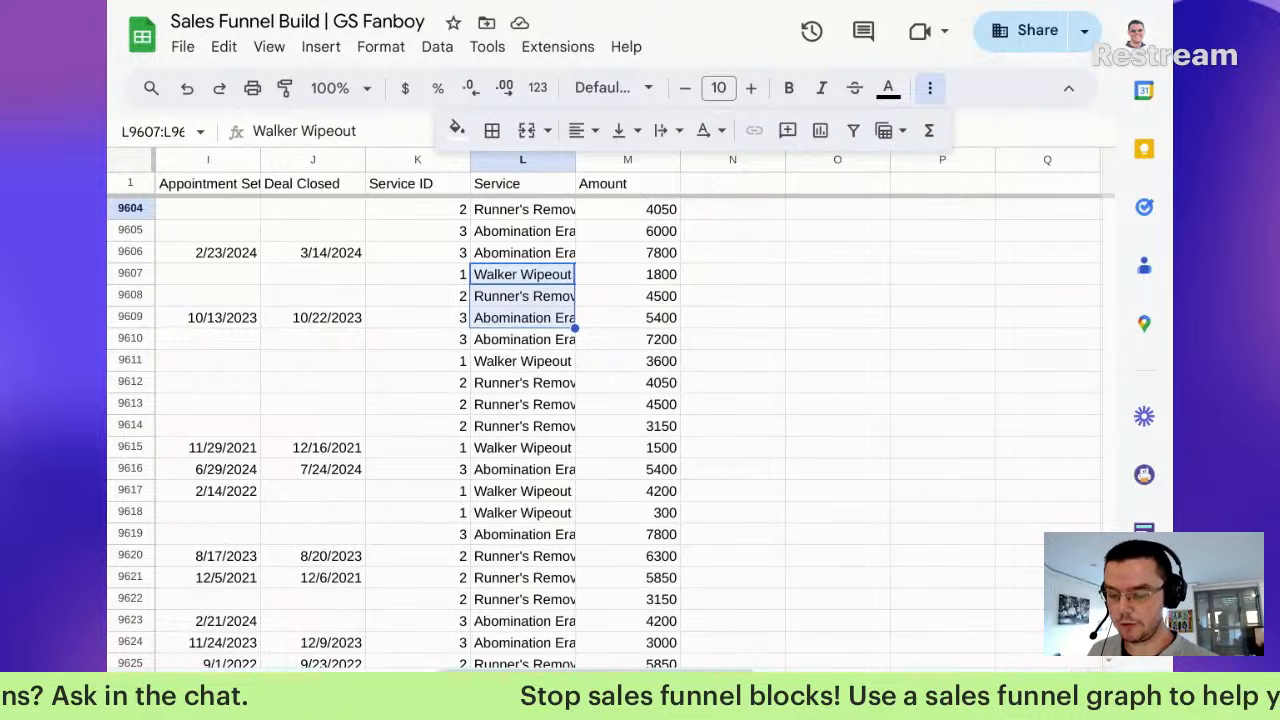
{"action": "left_click", "coordinate": [600, 696]}
Step: Replace the service-name criterion in the Total Revenue SUMIFS with ">0"
{"action": "double_click", "coordinate": [702, 442]}
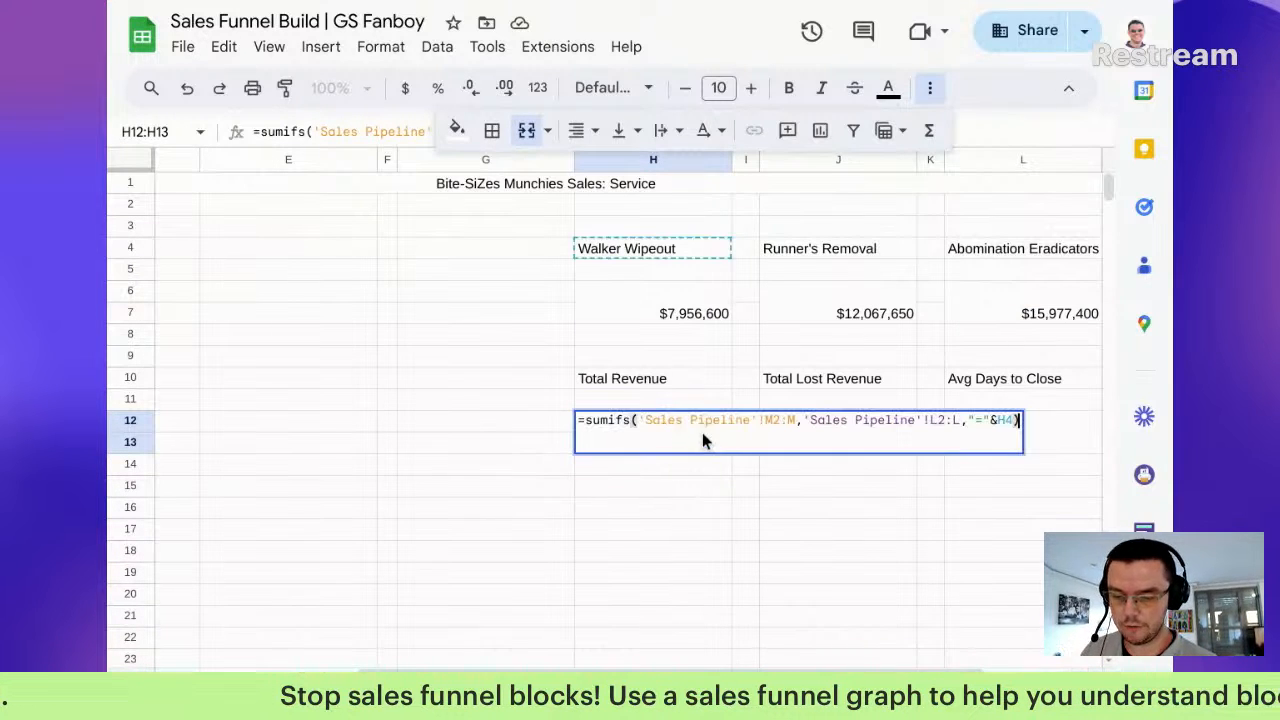
{"action": "key", "text": "Left"}
{"action": "key", "text": "Right"}
{"action": "key", "text": "Left"}
{"action": "key", "text": "BackSpace"}
{"action": "key", "text": "BackSpace"}
{"action": "key", "text": "BackSpace"}
{"action": "key", "text": "BackSpace"}
{"action": "key", "text": "BackSpace"}
{"action": "type", "text": ">0\""}
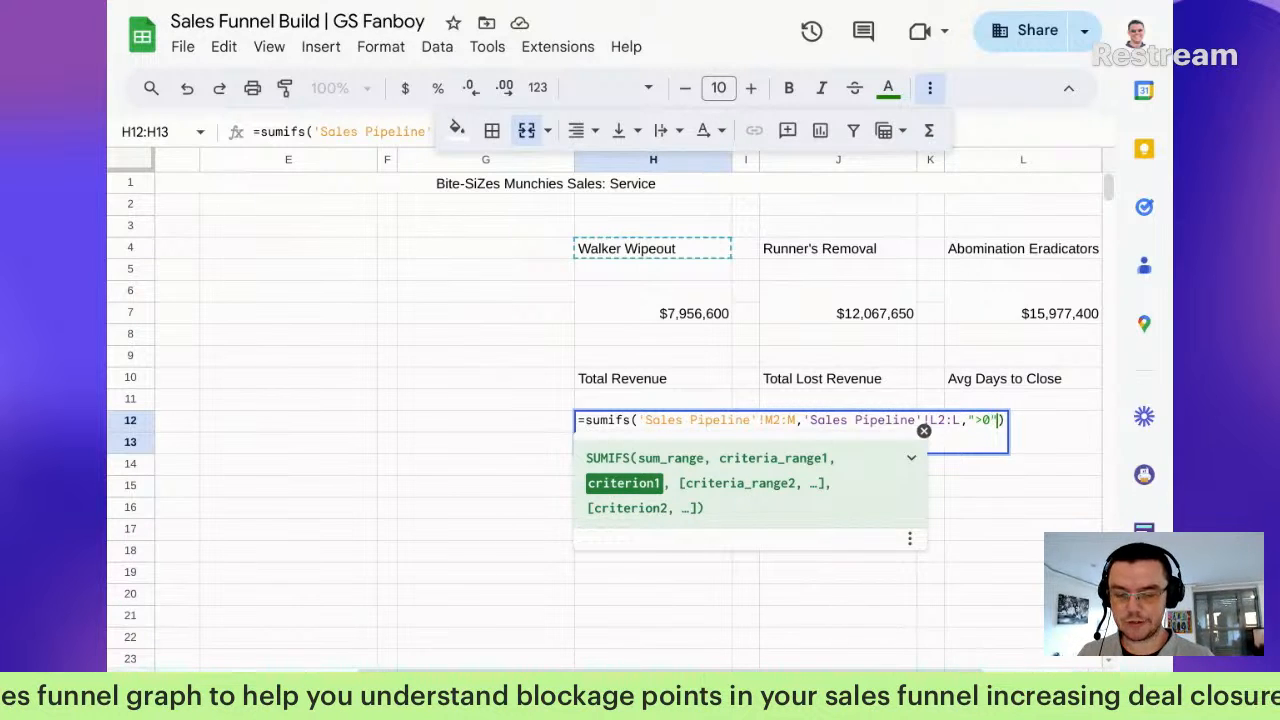
Step: Change the criteria range to 'Sales Pipeline'!J2:J, giving Total Revenue 11375250
{"action": "key", "text": "Left"}
{"action": "key", "text": "Left"}
{"action": "key", "text": "Left"}
{"action": "key", "text": "Left"}
{"action": "key", "text": "Left"}
{"action": "key", "text": "Left"}
{"action": "key", "text": "Right"}
{"action": "key", "text": "shift+Left"}
{"action": "type", "text": "J"}
{"action": "key", "text": "Left"}
{"action": "key", "text": "Left"}
{"action": "key", "text": "shift+Left"}
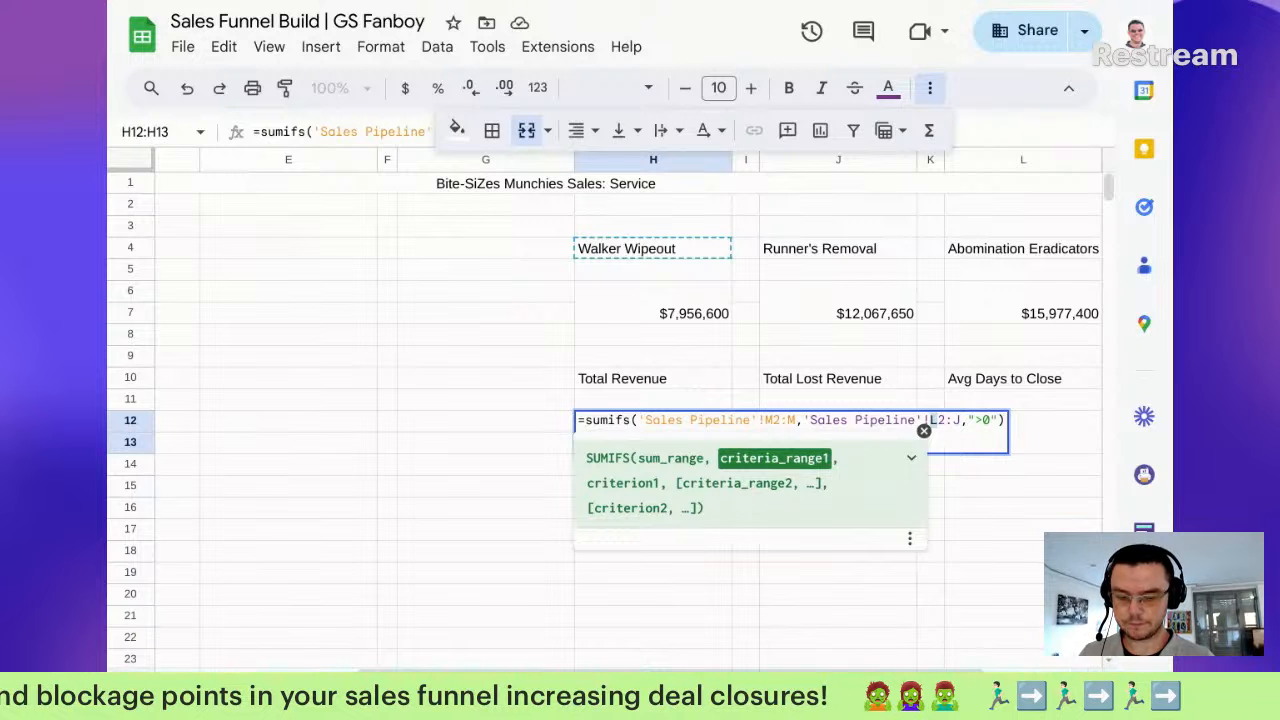
{"action": "type", "text": "J"}
{"action": "key", "text": "Return"}
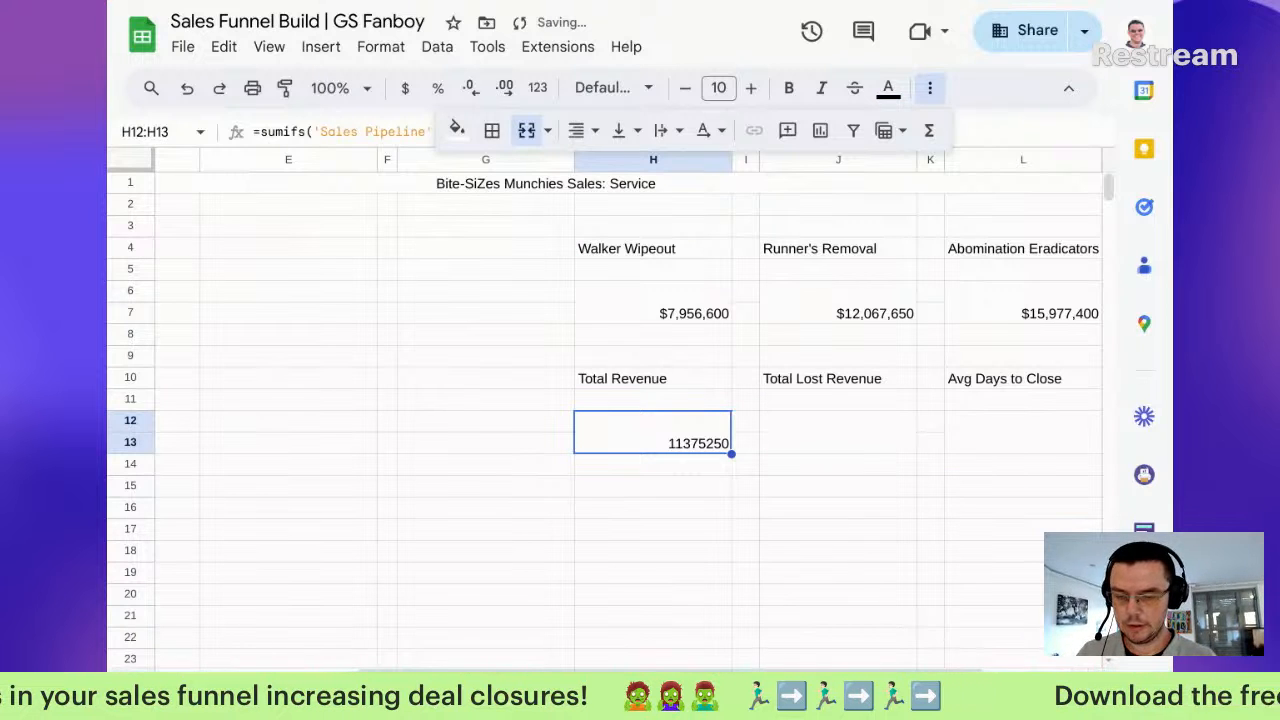
Step: Format Total Revenue as whole-dollar currency, then check a Deal Closed date's number format and undo
{"action": "left_click", "coordinate": [405, 88]}
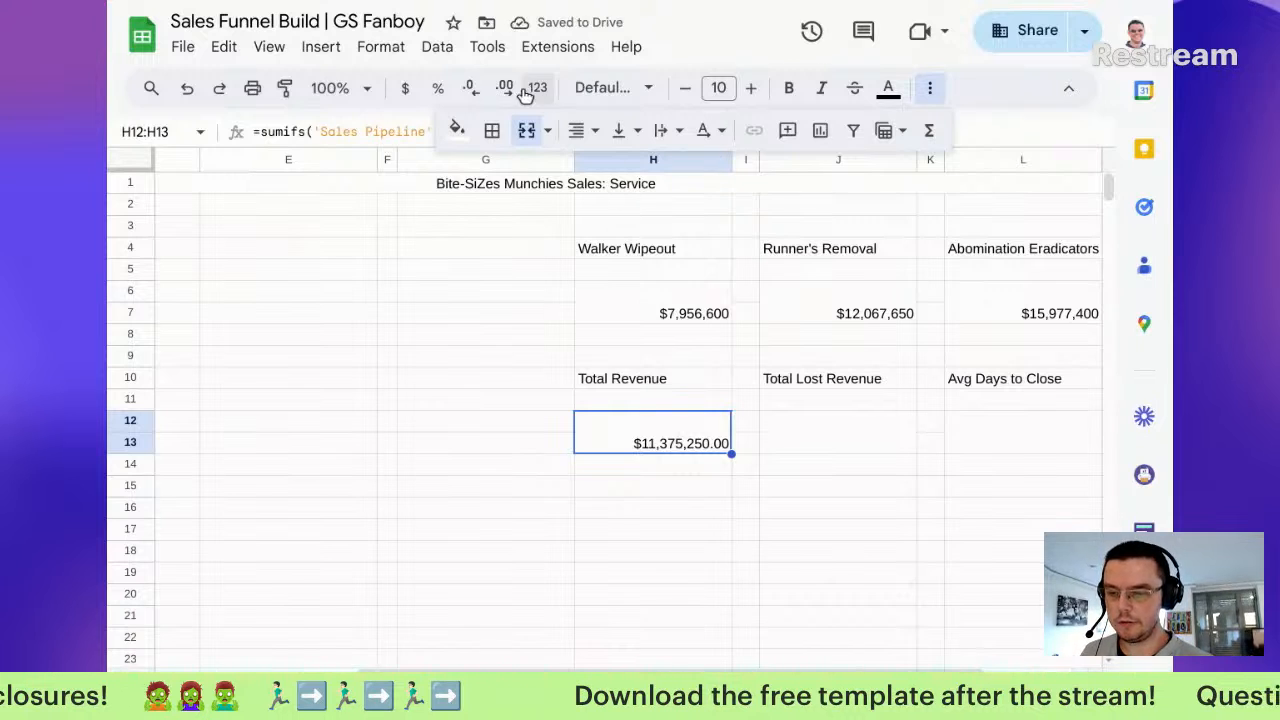
{"action": "left_click", "coordinate": [485, 88]}
{"action": "left_click", "coordinate": [485, 88]}
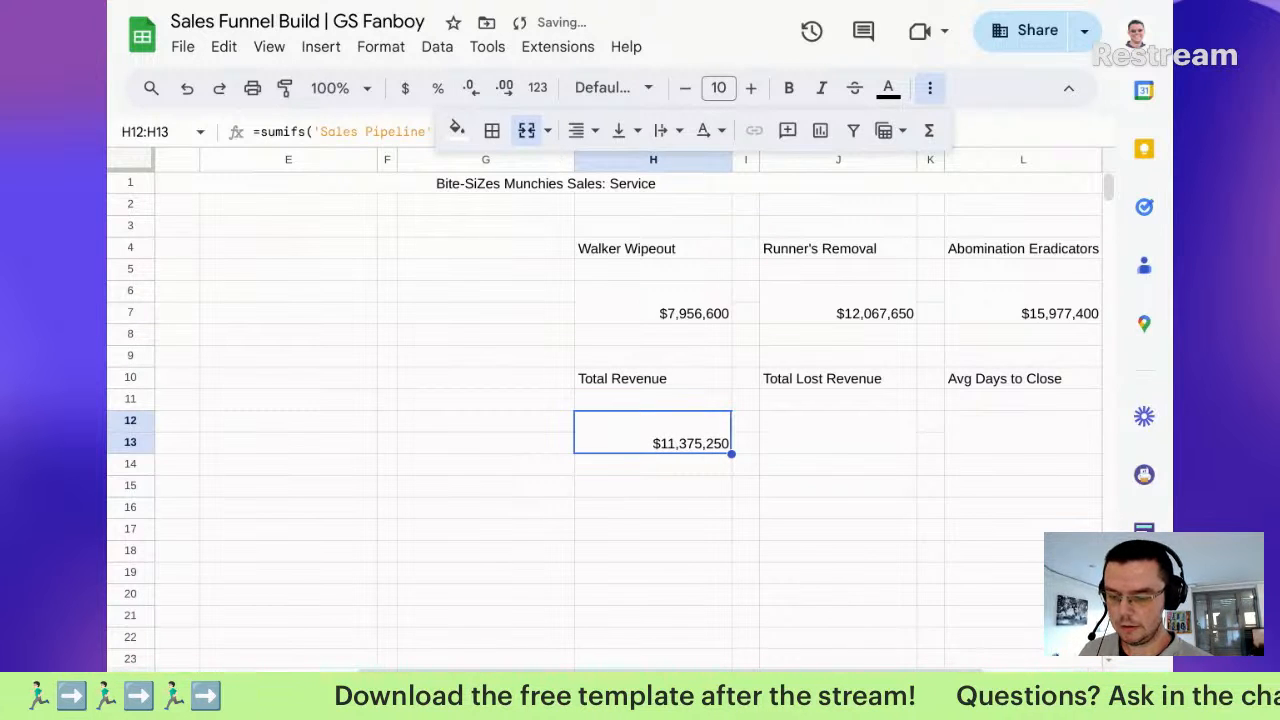
{"action": "left_click", "coordinate": [490, 690]}
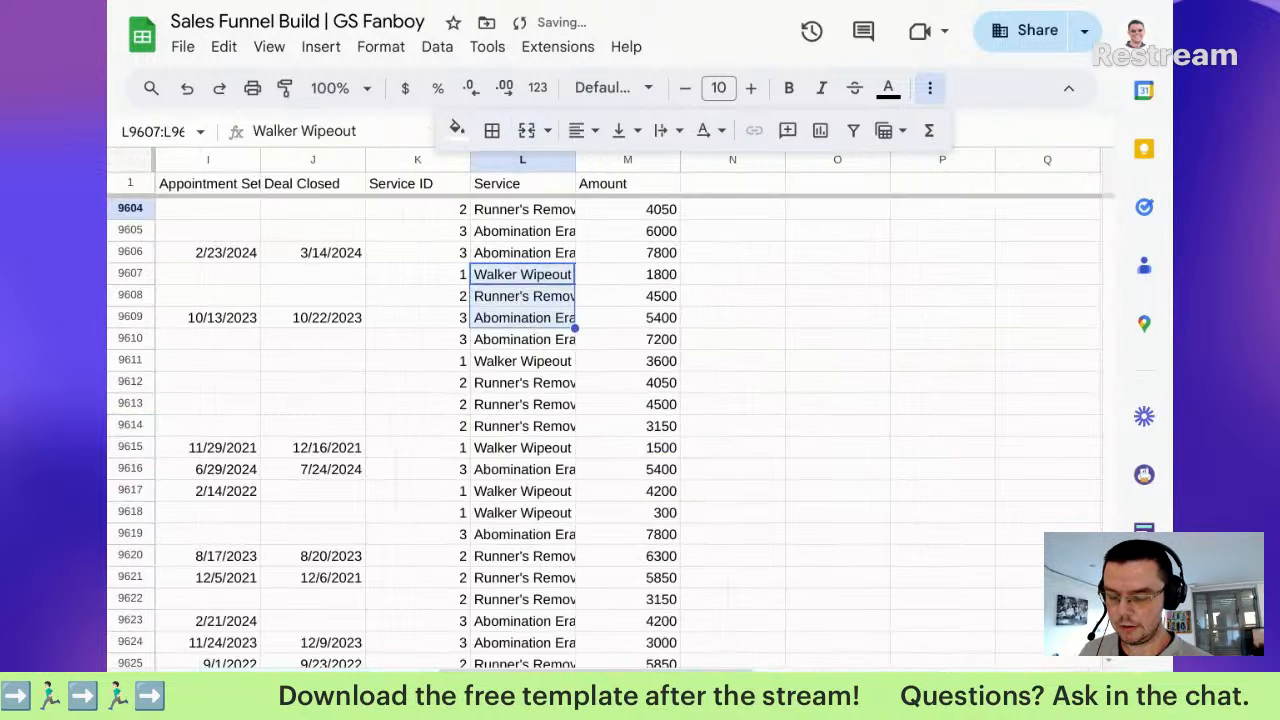
{"action": "left_click", "coordinate": [331, 252]}
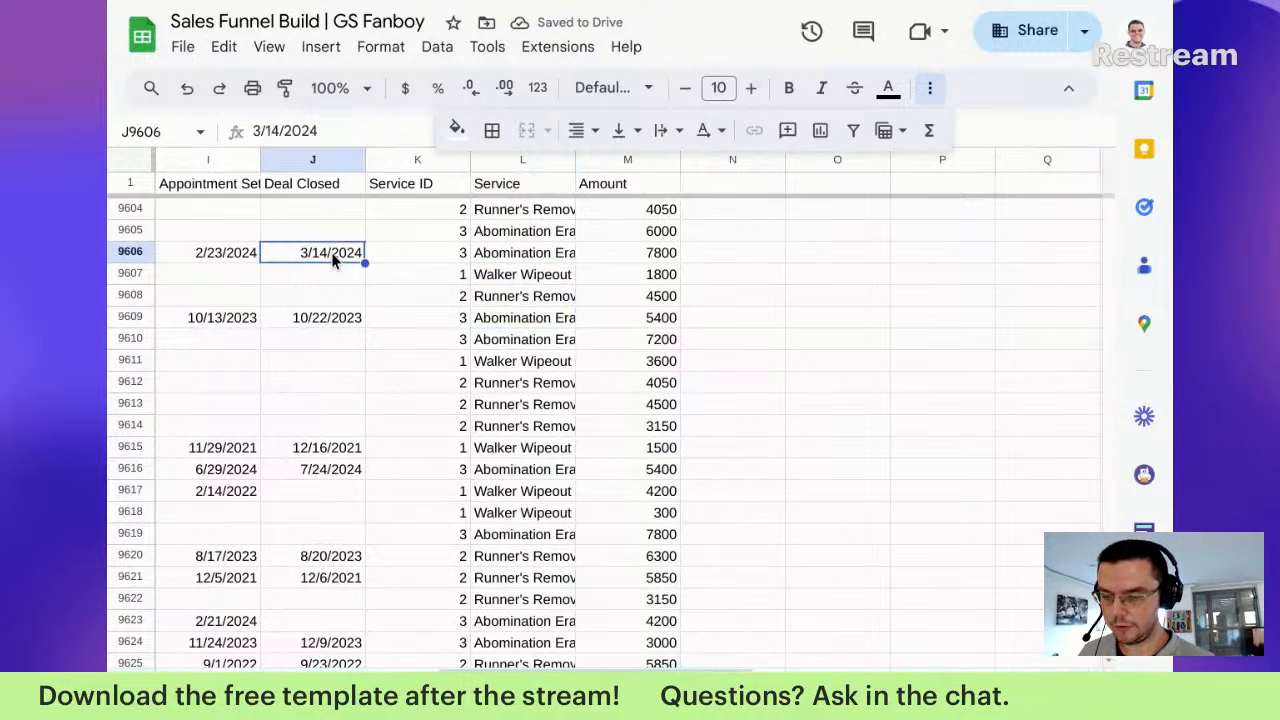
{"action": "left_click", "coordinate": [537, 88]}
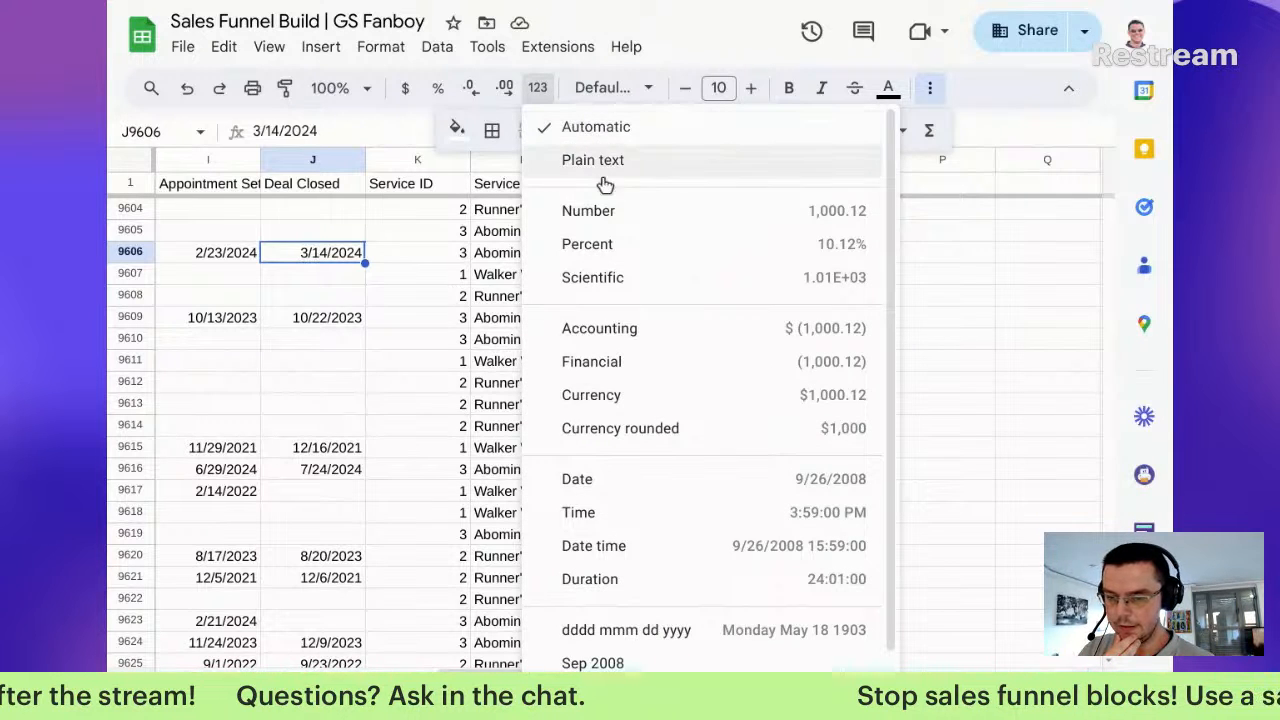
{"action": "left_click", "coordinate": [595, 213]}
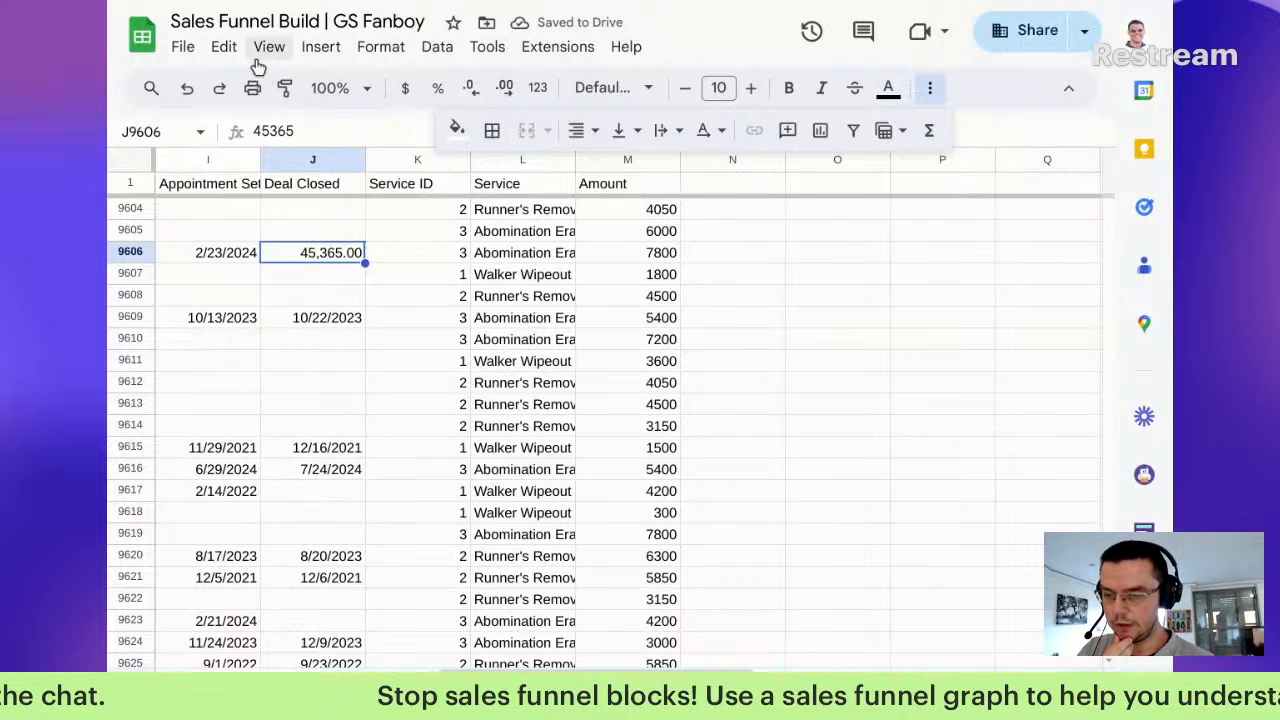
{"action": "left_click", "coordinate": [186, 88]}
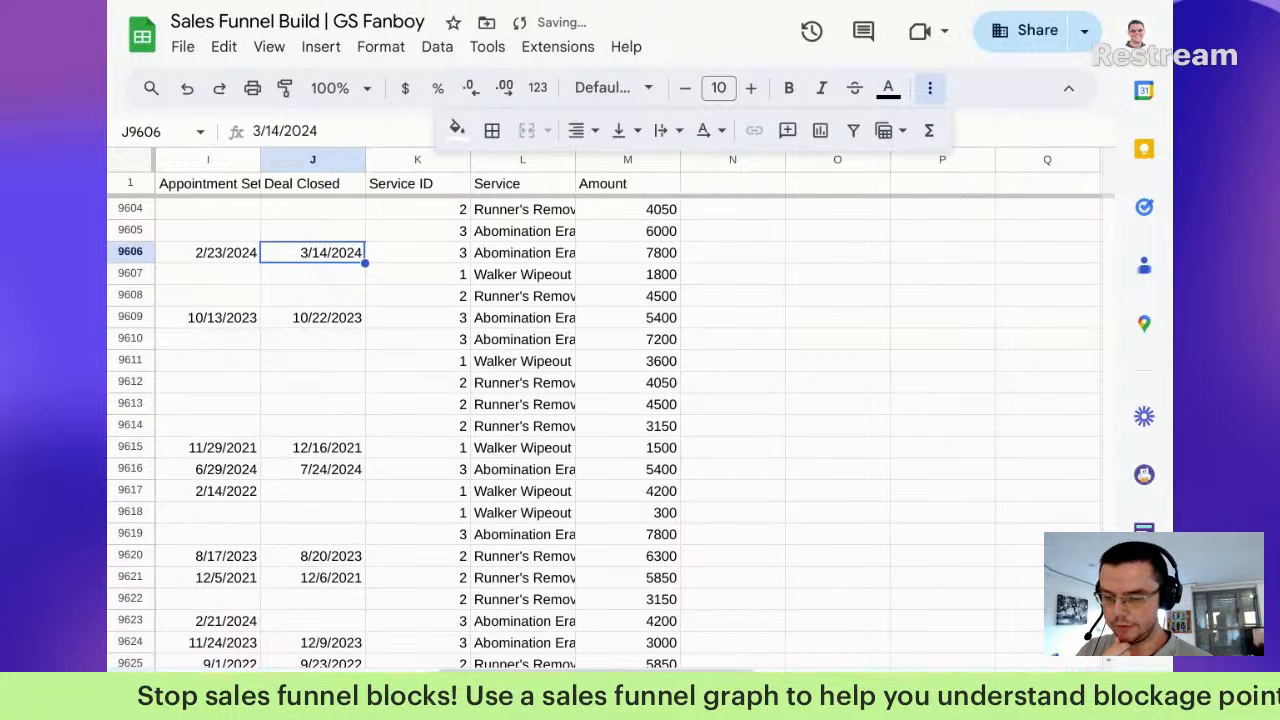
{"action": "left_click", "coordinate": [420, 688]}
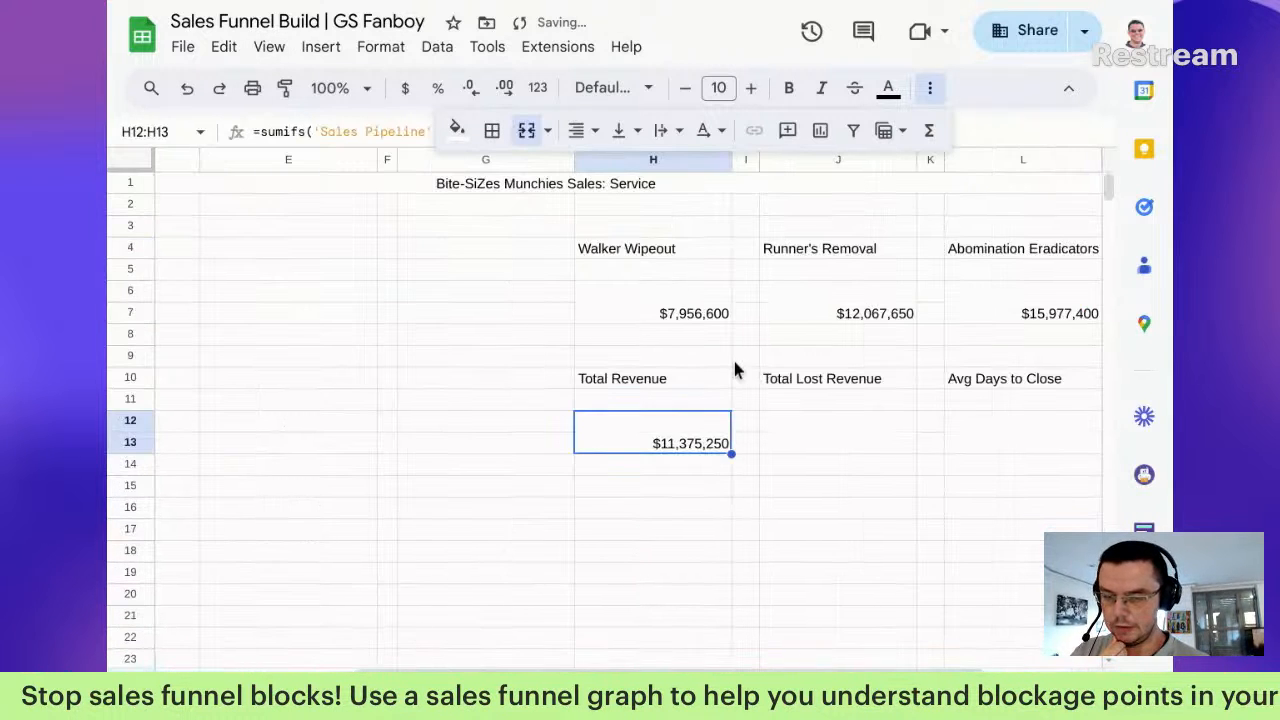
Step: Review the Total Revenue formula against the Deal Closed cells on Sales Pipeline
{"action": "double_click", "coordinate": [630, 448]}
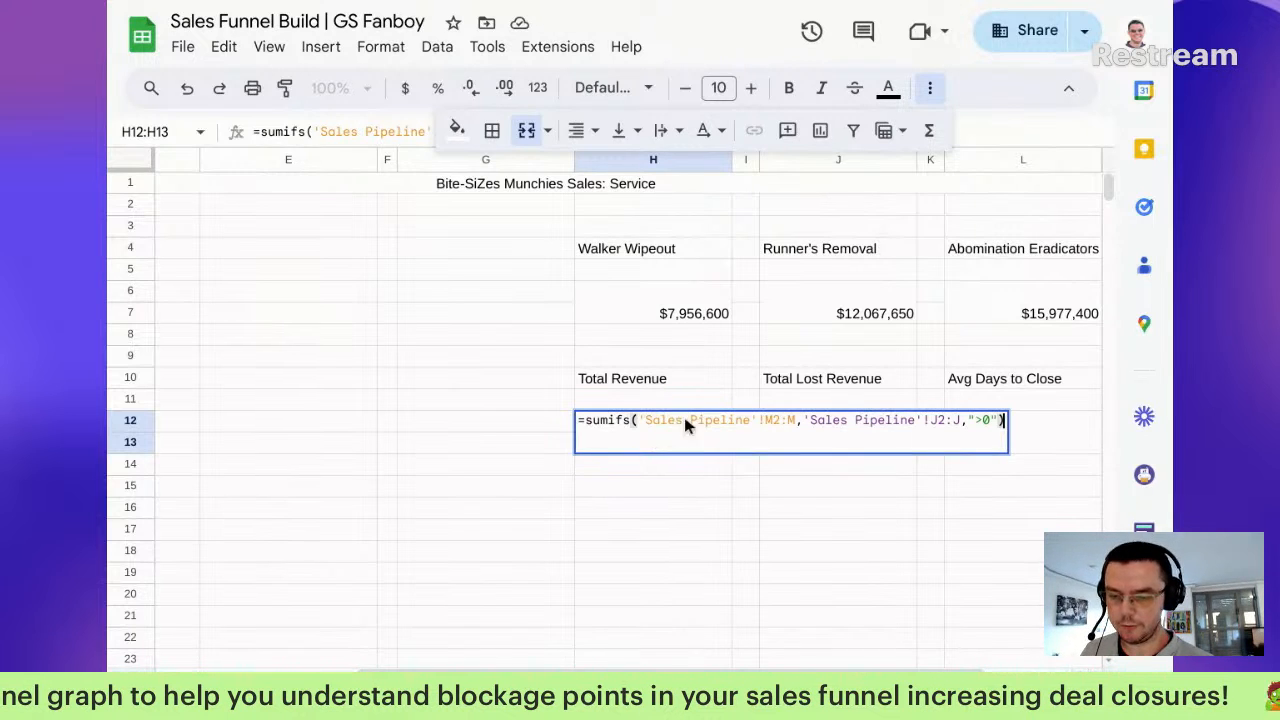
{"action": "left_click", "coordinate": [932, 88]}
{"action": "left_click_drag", "start_coordinate": [675, 420], "coordinate": [750, 420]}
{"action": "key", "text": "ctrl+Tab"}
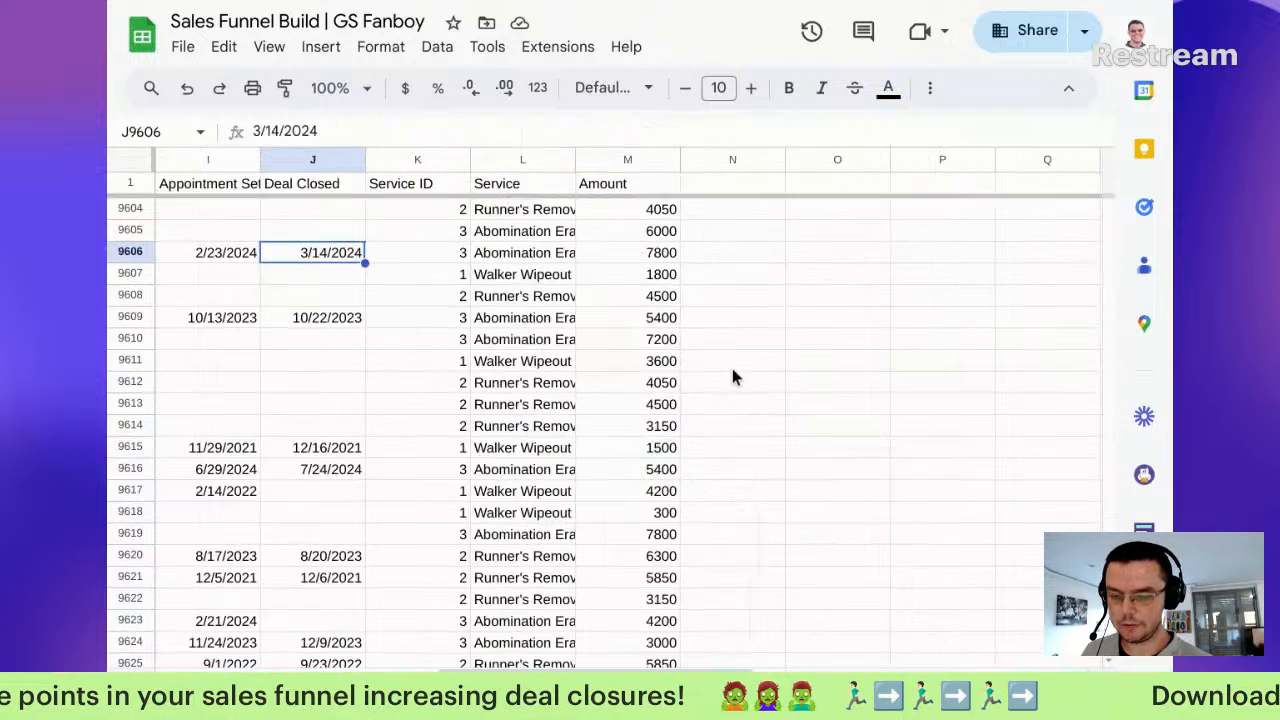
{"action": "left_click_drag", "start_coordinate": [332, 212], "coordinate": [336, 457]}
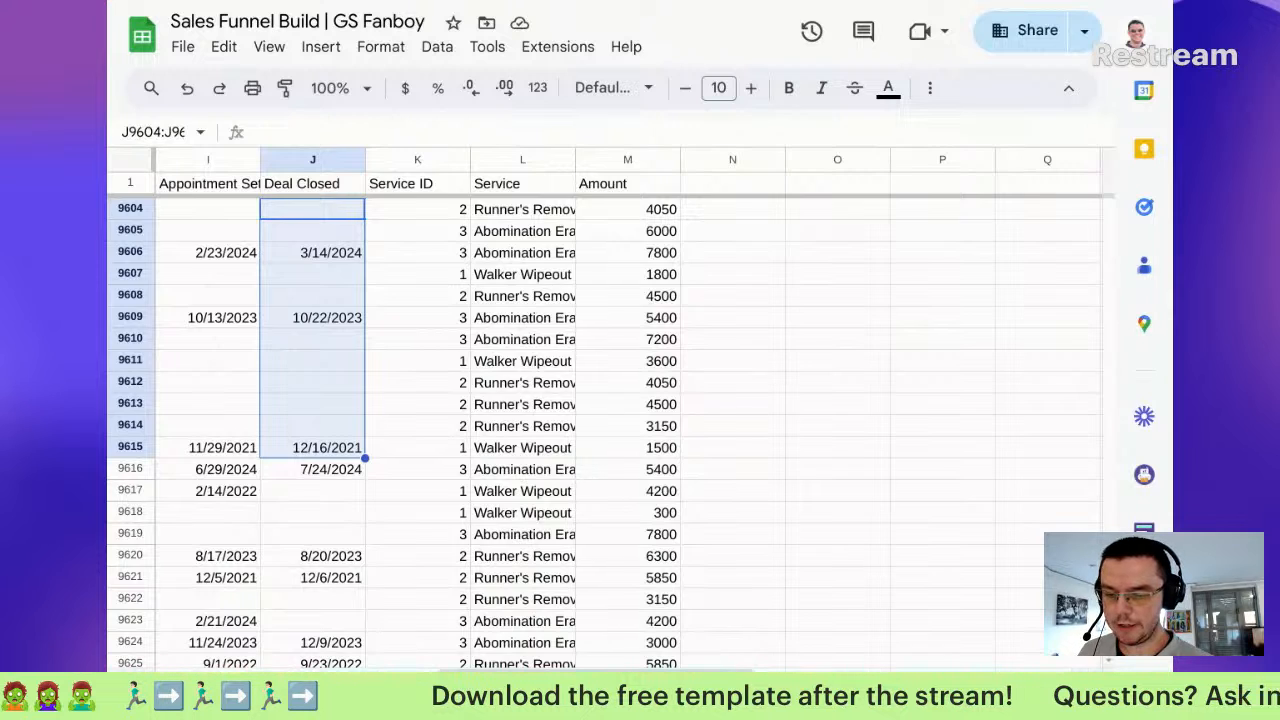
{"action": "left_click", "coordinate": [600, 692]}
{"action": "double_click", "coordinate": [695, 437]}
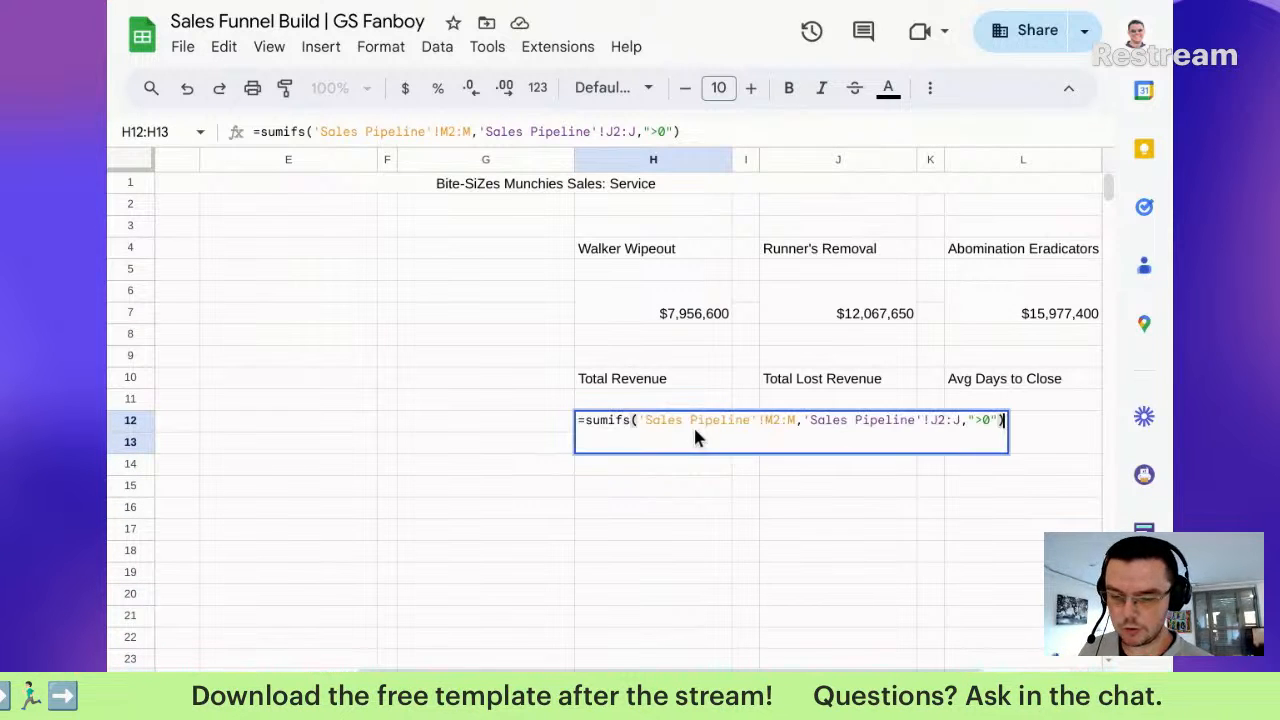
{"action": "triple_click", "coordinate": [741, 425]}
{"action": "key", "text": "ctrl+c"}
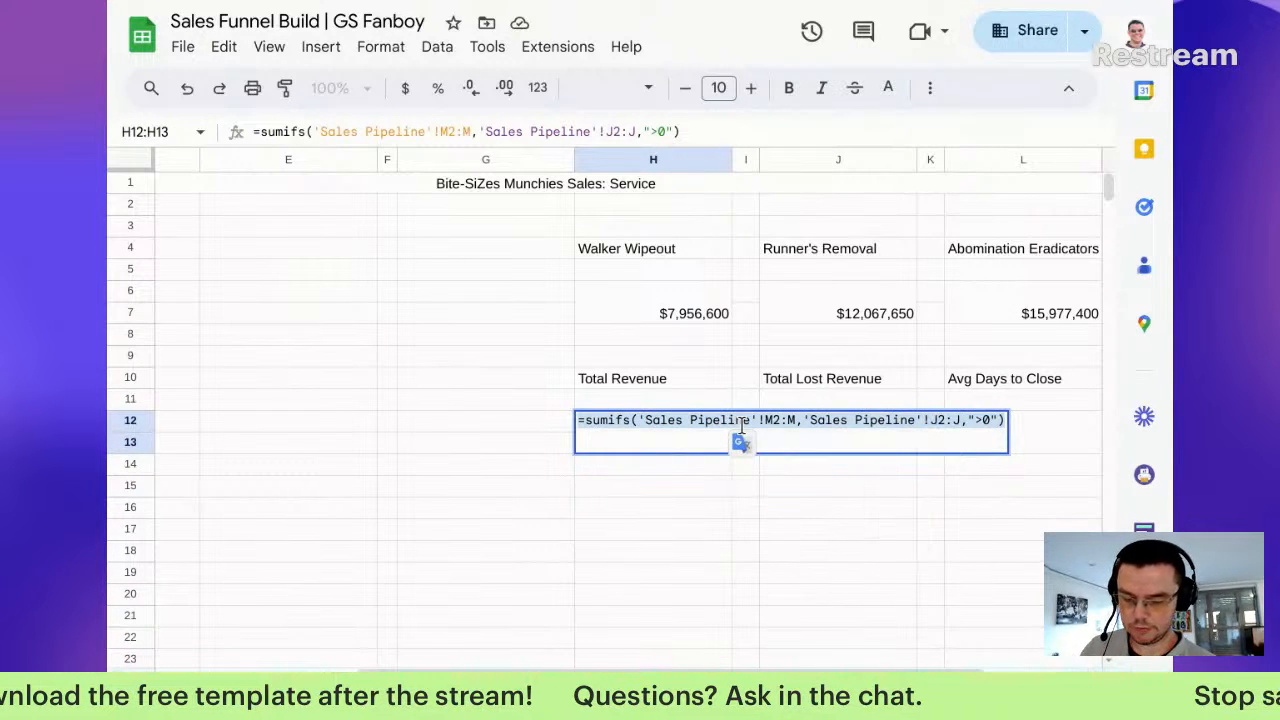
Step: Commit the Total Revenue formula and paste the SUMIFS formula into Total Lost Revenue
{"action": "left_click", "coordinate": [768, 526]}
{"action": "double_click", "coordinate": [840, 420]}
{"action": "key", "text": "ctrl+v"}
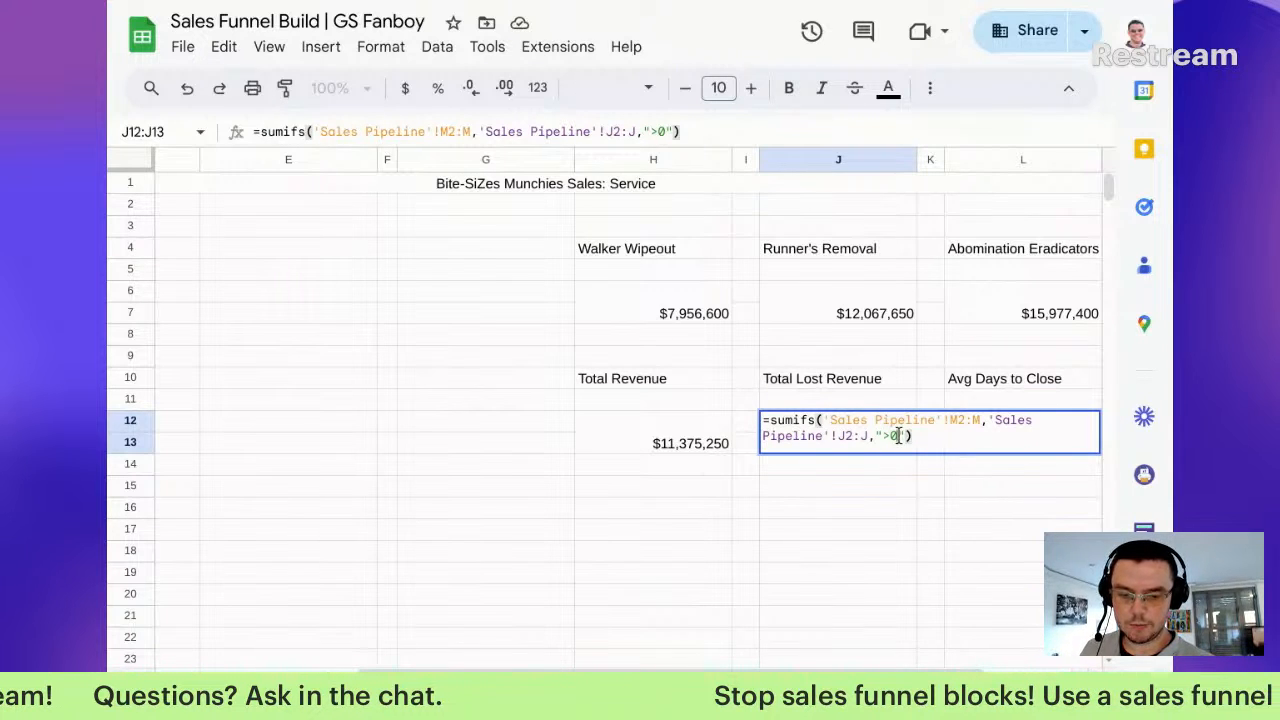
Step: Trim the Total Lost Revenue formula to =sumif('Sales Pipeline'!M2:M), which shows #N/A
{"action": "left_click", "coordinate": [898, 436]}
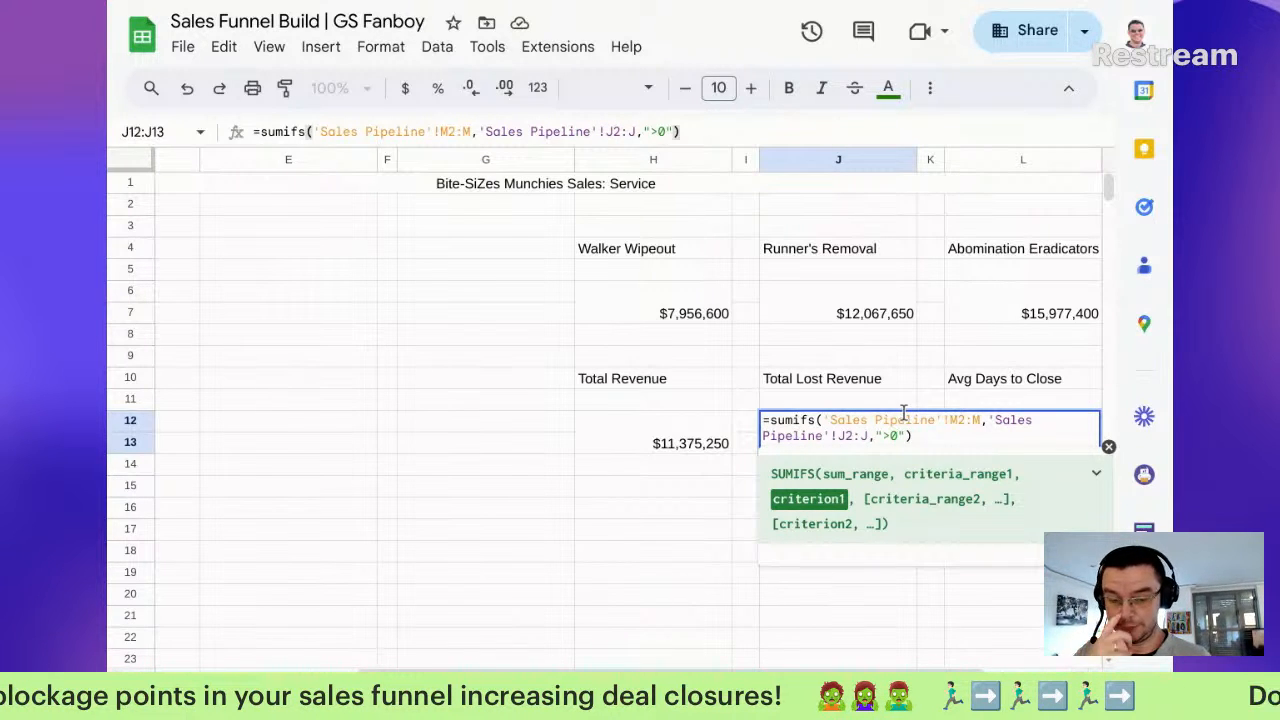
{"action": "key", "text": "BackSpace"}
{"action": "key", "text": "BackSpace"}
{"action": "key", "text": "BackSpace"}
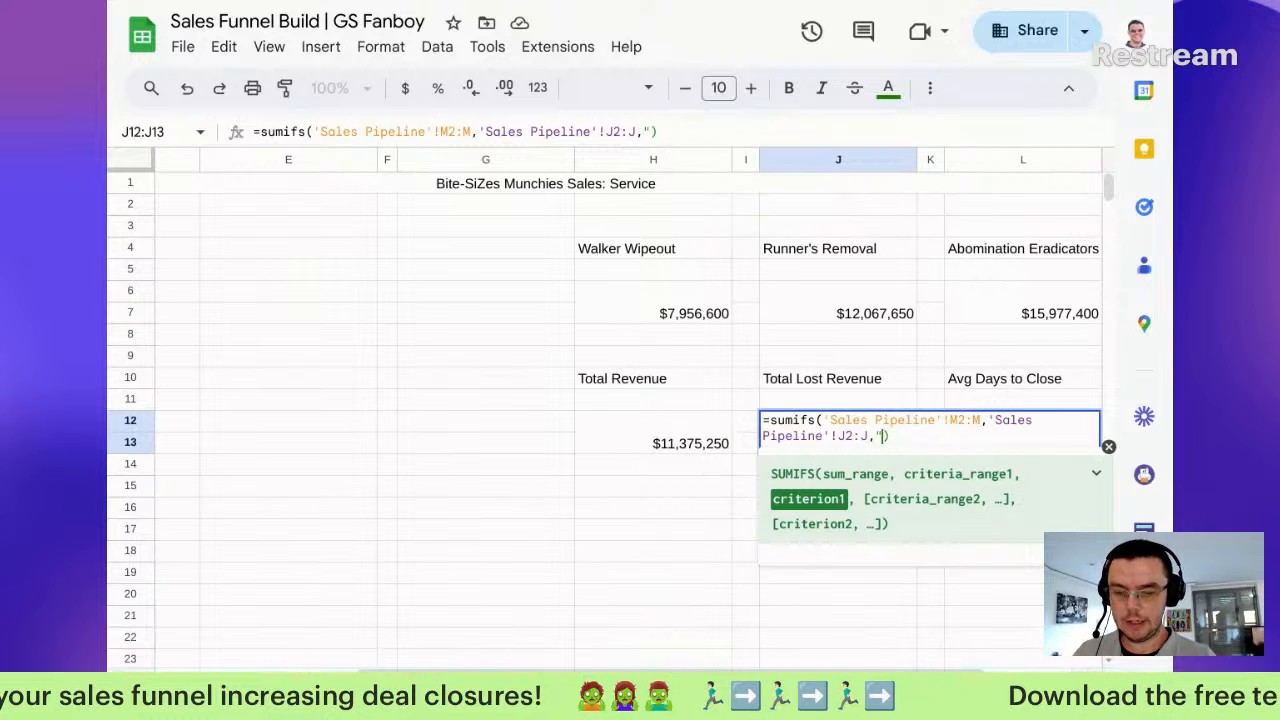
{"action": "key", "text": "BackSpace"}
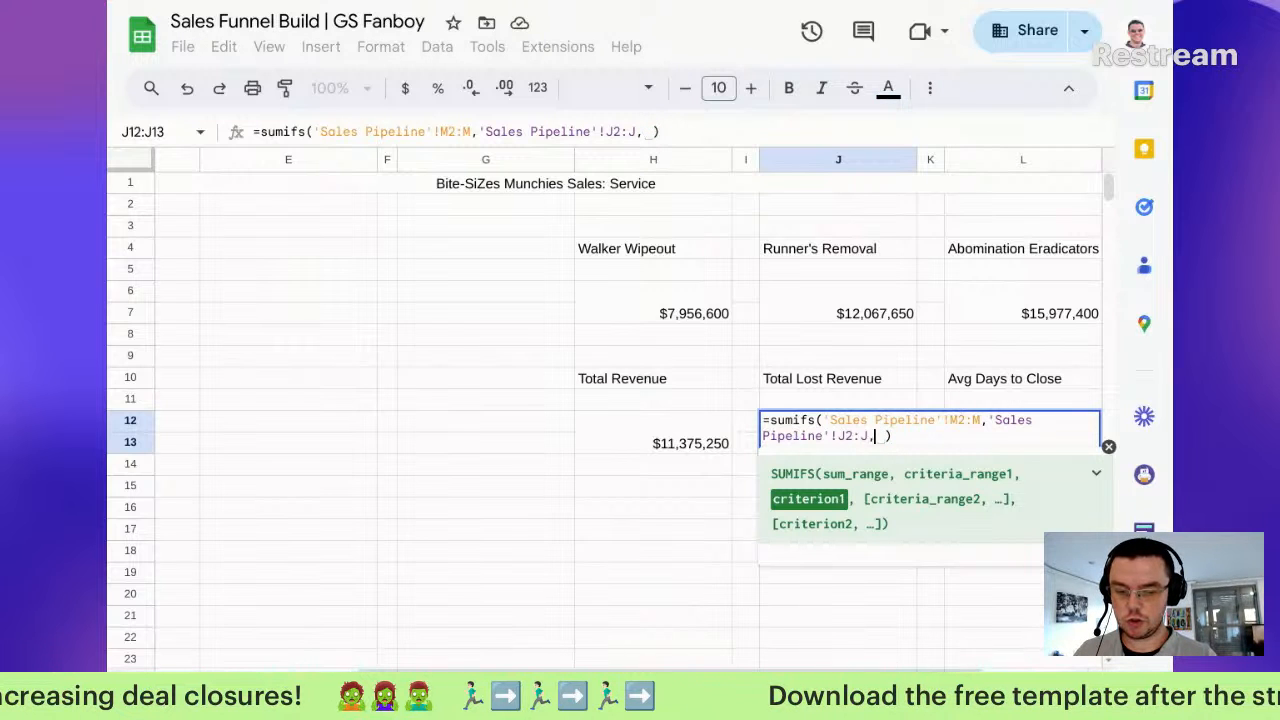
{"action": "key", "text": "BackSpace"}
{"action": "key", "text": "BackSpace"}
{"action": "key", "text": "BackSpace"}
{"action": "key", "text": "BackSpace"}
{"action": "key", "text": "BackSpace"}
{"action": "key", "text": "BackSpace"}
{"action": "key", "text": "BackSpace"}
{"action": "key", "text": "BackSpace"}
{"action": "key", "text": "BackSpace"}
{"action": "key", "text": "BackSpace"}
{"action": "key", "text": "BackSpace"}
{"action": "key", "text": "BackSpace"}
{"action": "key", "text": "BackSpace"}
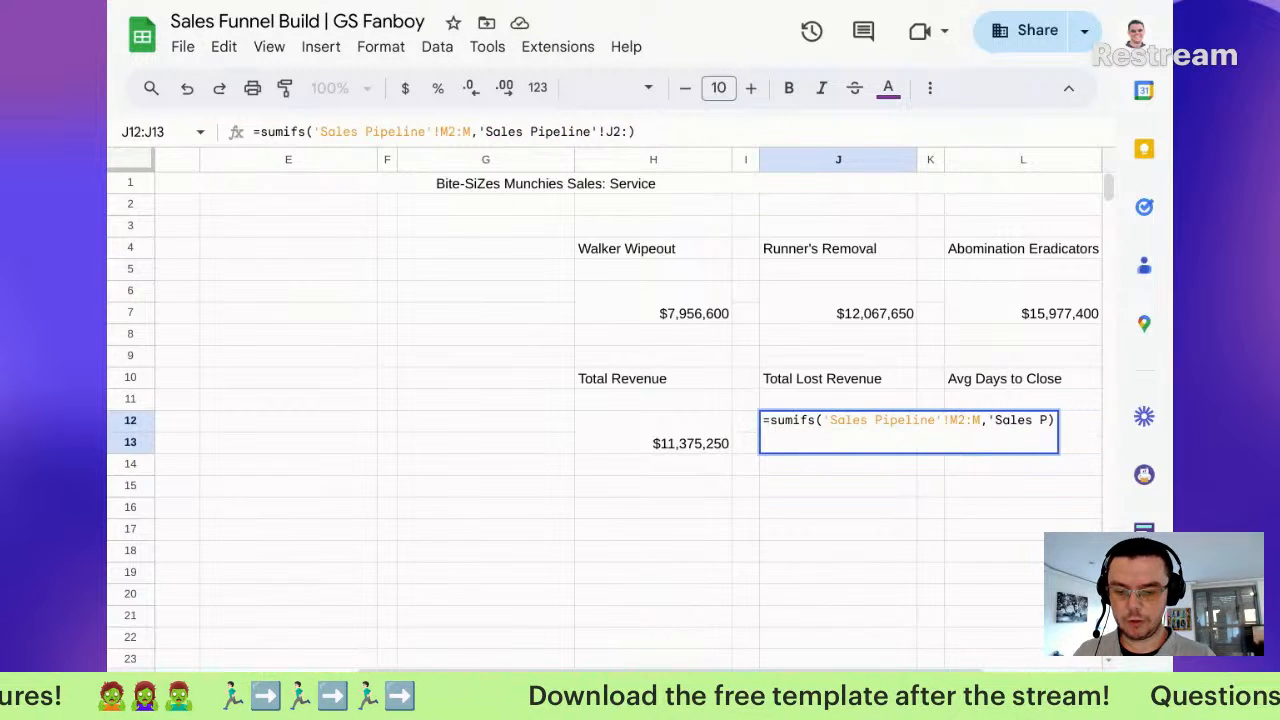
{"action": "key", "text": "BackSpace"}
{"action": "key", "text": "BackSpace"}
{"action": "key", "text": "BackSpace"}
{"action": "key", "text": "BackSpace"}
{"action": "key", "text": "BackSpace"}
{"action": "key", "text": "BackSpace"}
{"action": "key", "text": "BackSpace"}
{"action": "key", "text": "BackSpace"}
{"action": "key", "text": "BackSpace"}
{"action": "key", "text": "BackSpace"}
{"action": "key", "text": "Home"}
{"action": "key", "text": "Right"}
{"action": "key", "text": "Right"}
{"action": "key", "text": "Right"}
{"action": "key", "text": "Right"}
{"action": "key", "text": "Right"}
{"action": "key", "text": "Right"}
{"action": "key", "text": "Right"}
{"action": "key", "text": "BackSpace"}
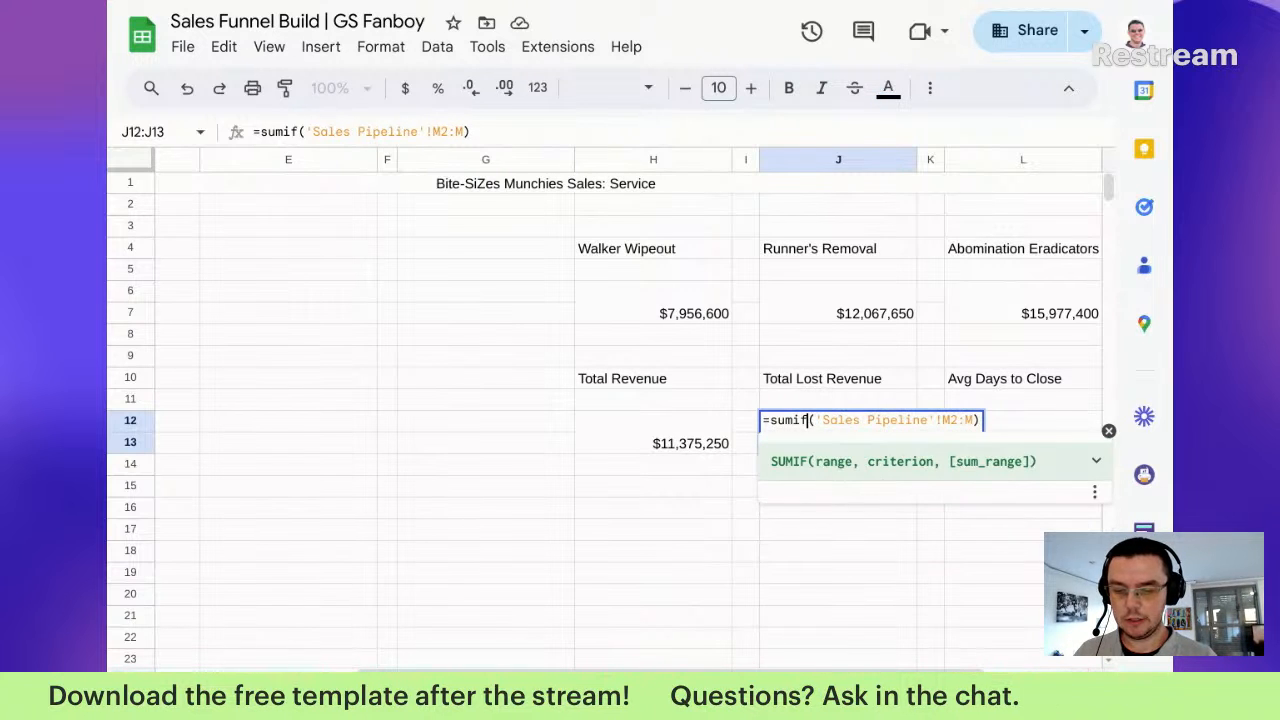
{"action": "key", "text": "Right"}
{"action": "key", "text": "Right"}
{"action": "key", "text": "Right"}
{"action": "key", "text": "Right"}
{"action": "key", "text": "Right"}
{"action": "key", "text": "Right"}
{"action": "key", "text": "Right"}
{"action": "key", "text": "Right"}
{"action": "key", "text": "Right"}
{"action": "key", "text": "Right"}
{"action": "key", "text": "Right"}
{"action": "key", "text": "Right"}
{"action": "key", "text": "Right"}
{"action": "key", "text": "Right"}
{"action": "key", "text": "Right"}
{"action": "key", "text": "Right"}
{"action": "key", "text": "Right"}
{"action": "key", "text": "Right"}
{"action": "key", "text": "Right"}
{"action": "key", "text": "Right"}
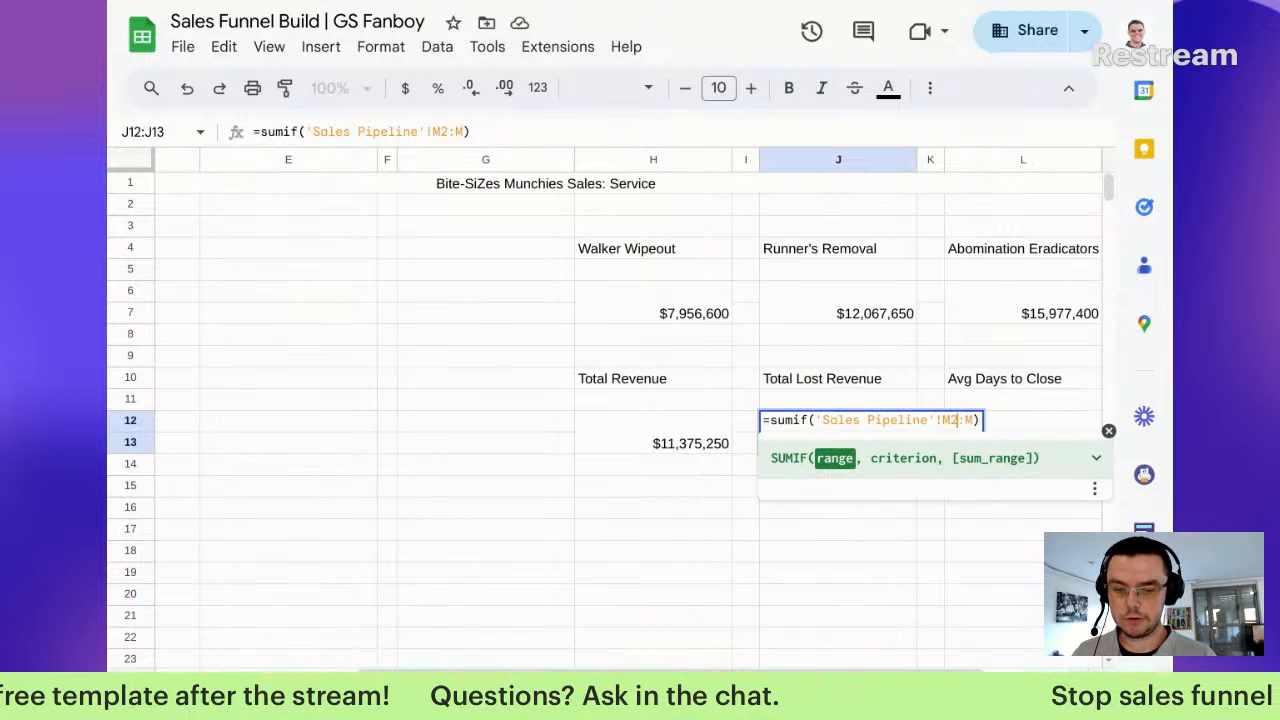
{"action": "key", "text": "Right"}
{"action": "key", "text": "Right"}
{"action": "key", "text": "Right"}
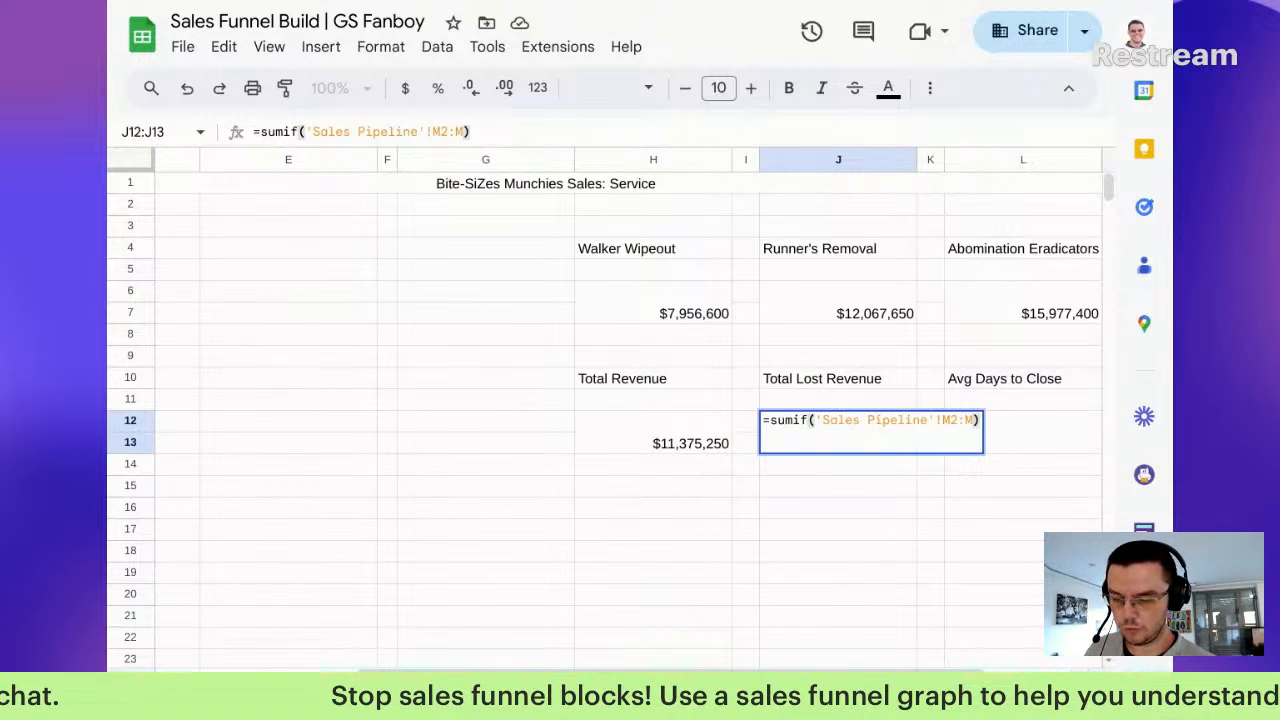
{"action": "left_click", "coordinate": [735, 690]}
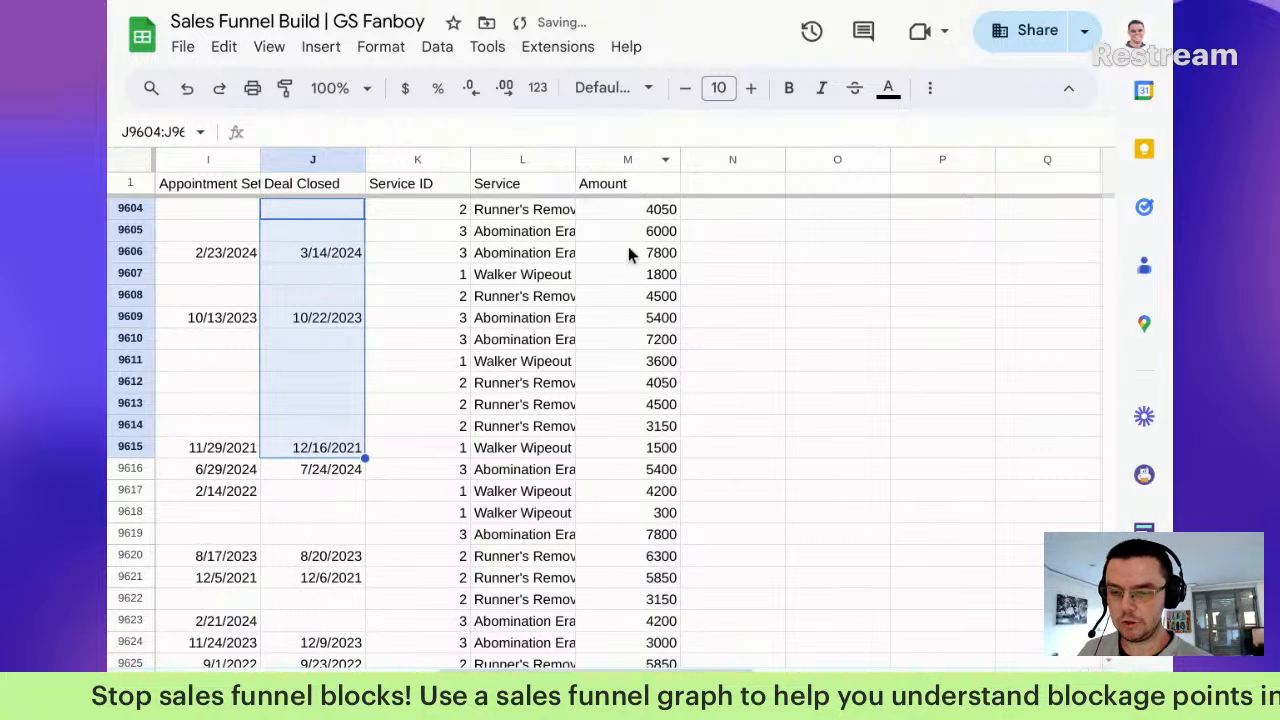
{"action": "left_click", "coordinate": [820, 690]}
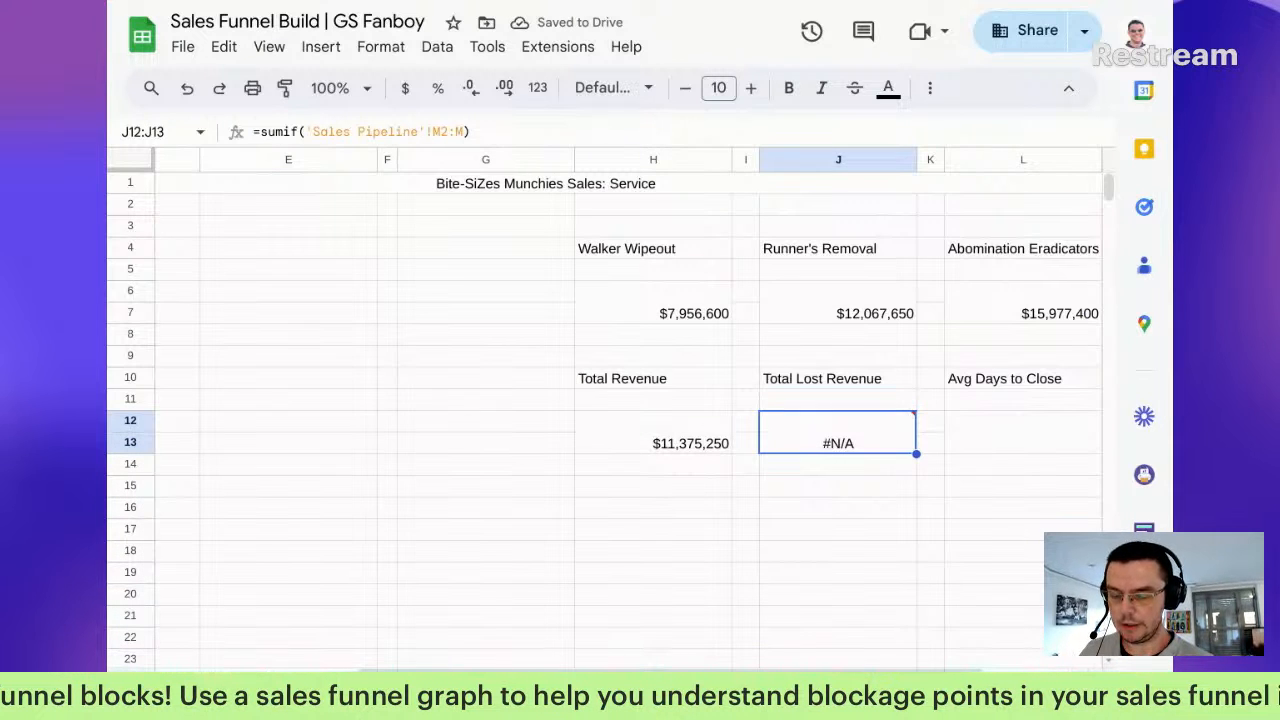
Step: Delete the empty columns N through Z from the Sales Pipeline sheet
{"action": "key", "text": "ctrl+shift+Page_Up"}
{"action": "left_click", "coordinate": [744, 163]}
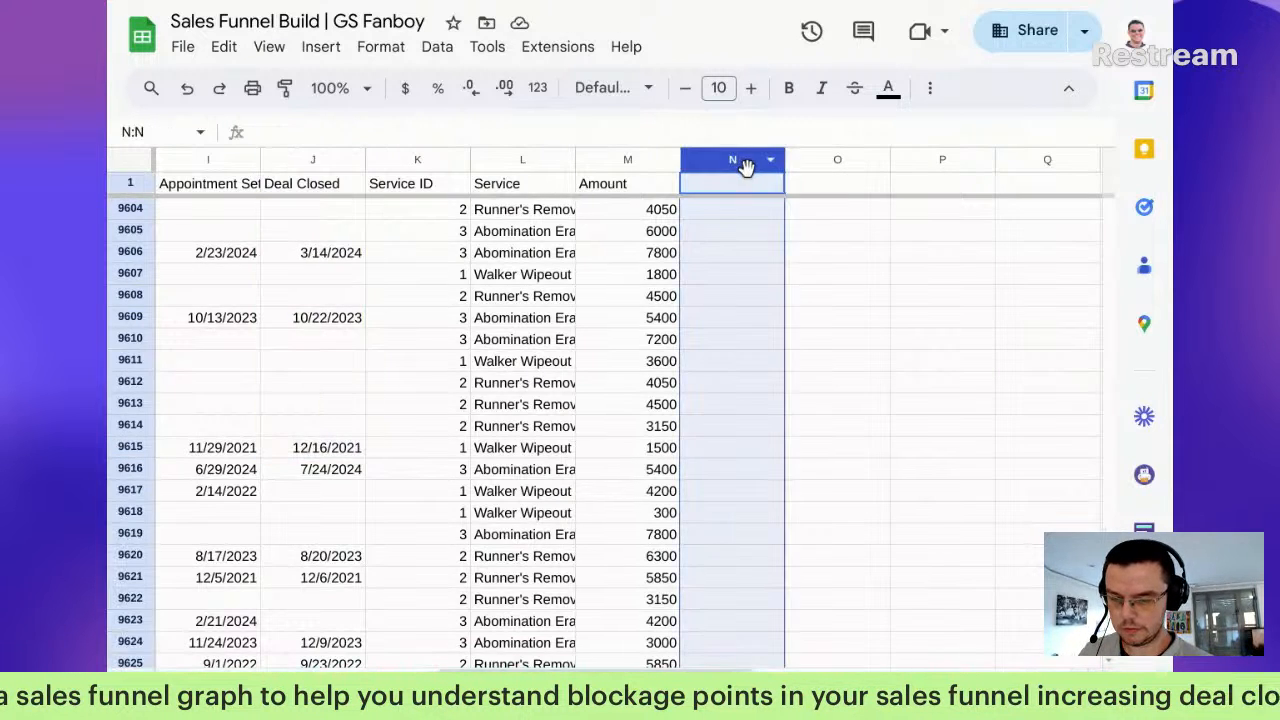
{"action": "scroll", "coordinate": [760, 180], "scroll_direction": "right", "scroll_amount": 9}
{"action": "left_click", "coordinate": [1037, 170], "text": "shift"}
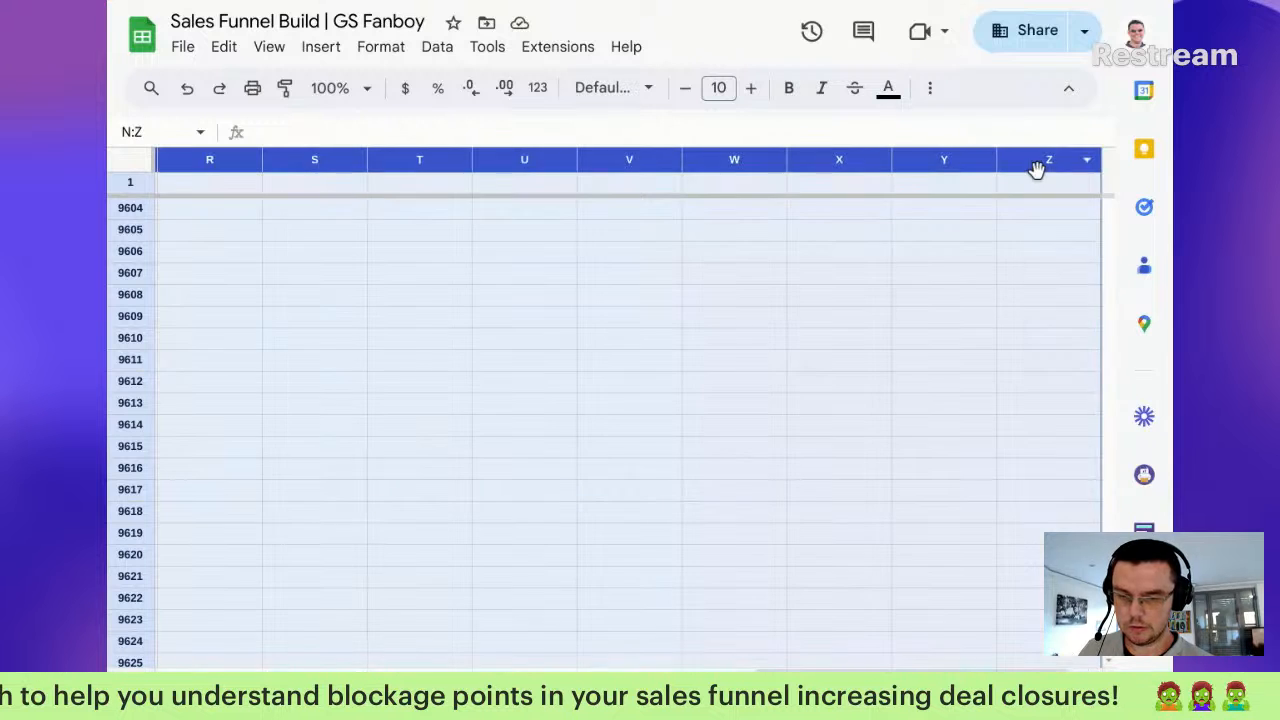
{"action": "right_click", "coordinate": [1037, 170]}
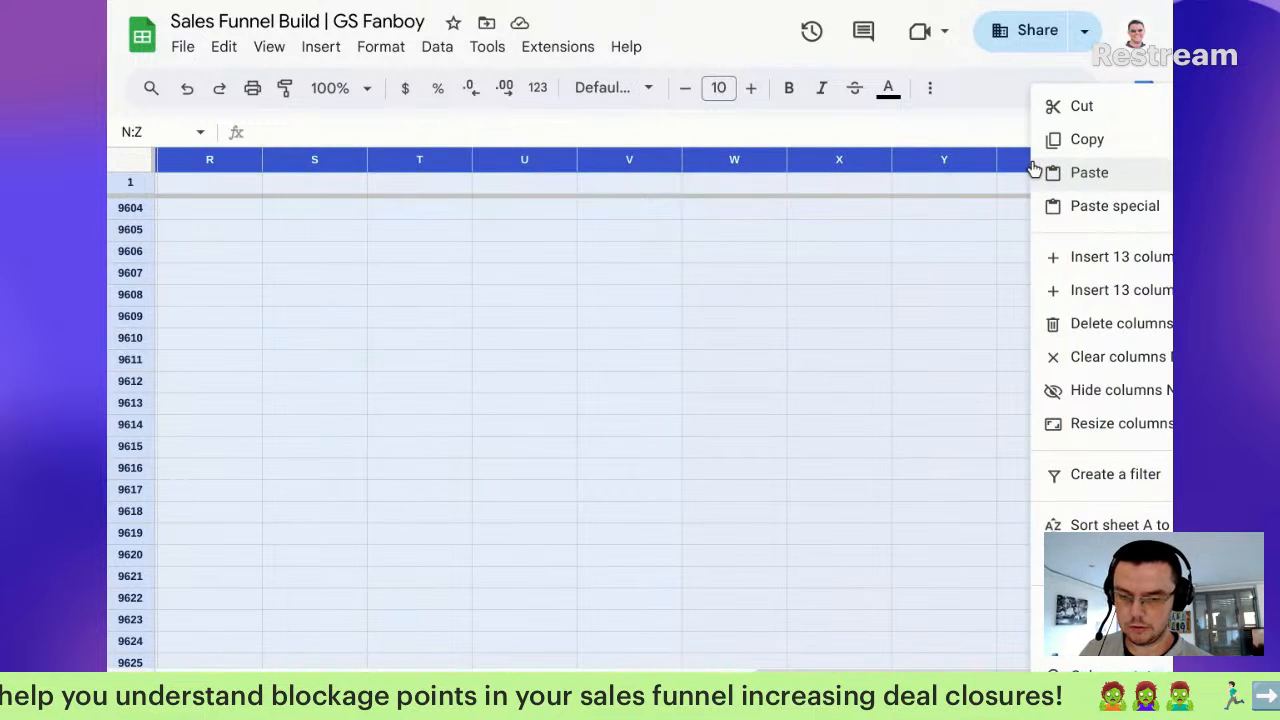
{"action": "left_click", "coordinate": [1073, 332]}
{"action": "left_click_drag", "start_coordinate": [1073, 332], "coordinate": [1069, 275]}
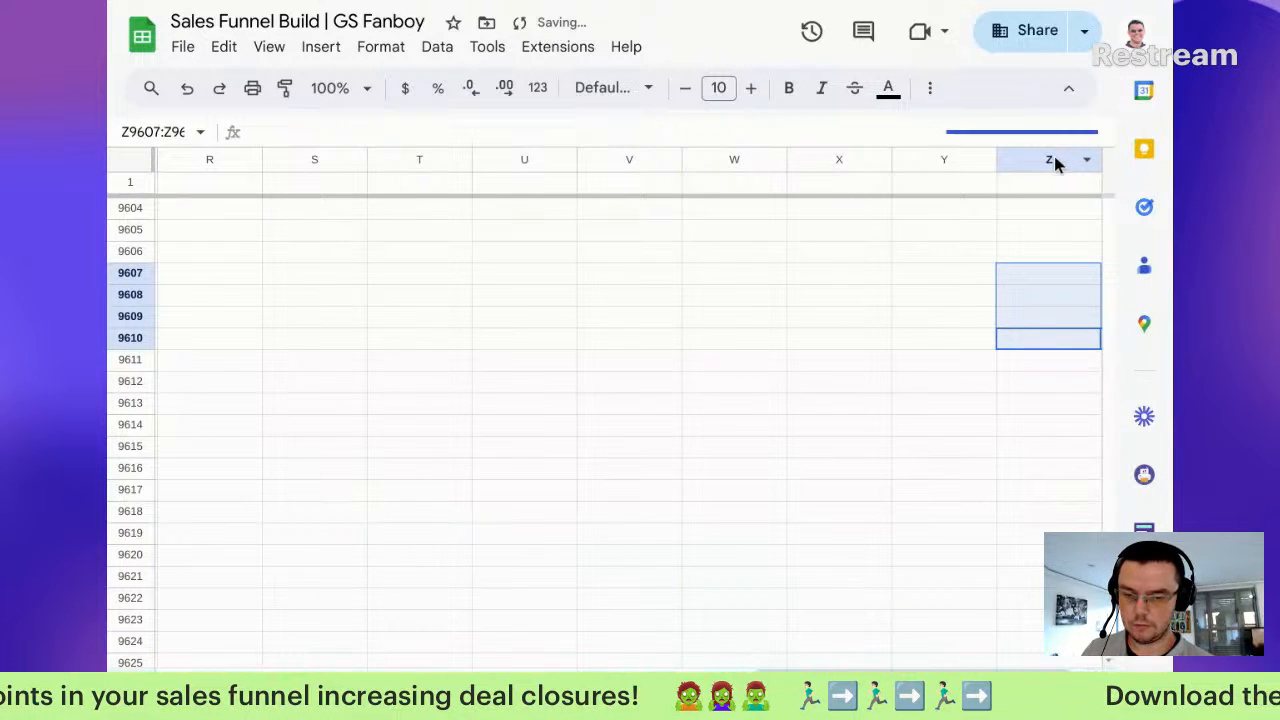
{"action": "left_click", "coordinate": [1060, 160]}
{"action": "scroll", "coordinate": [264, 204], "scroll_direction": "left", "scroll_amount": 2}
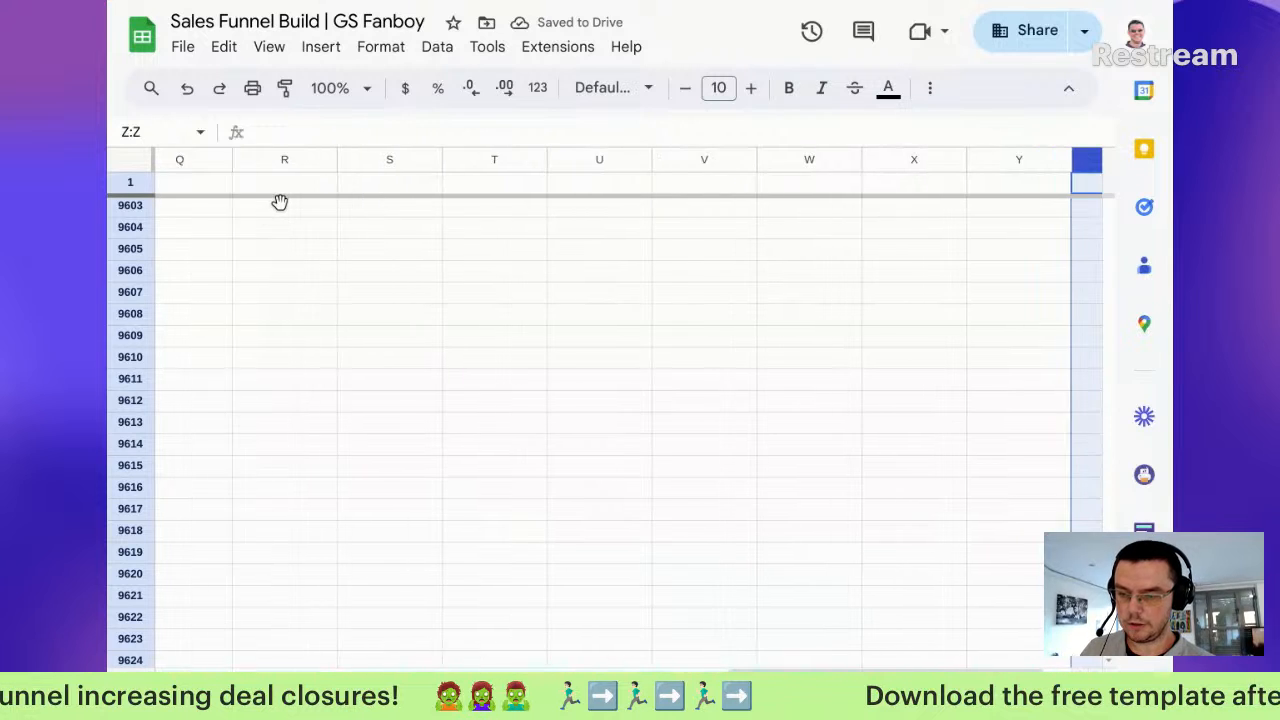
{"action": "scroll", "coordinate": [280, 202], "scroll_direction": "left", "scroll_amount": 5}
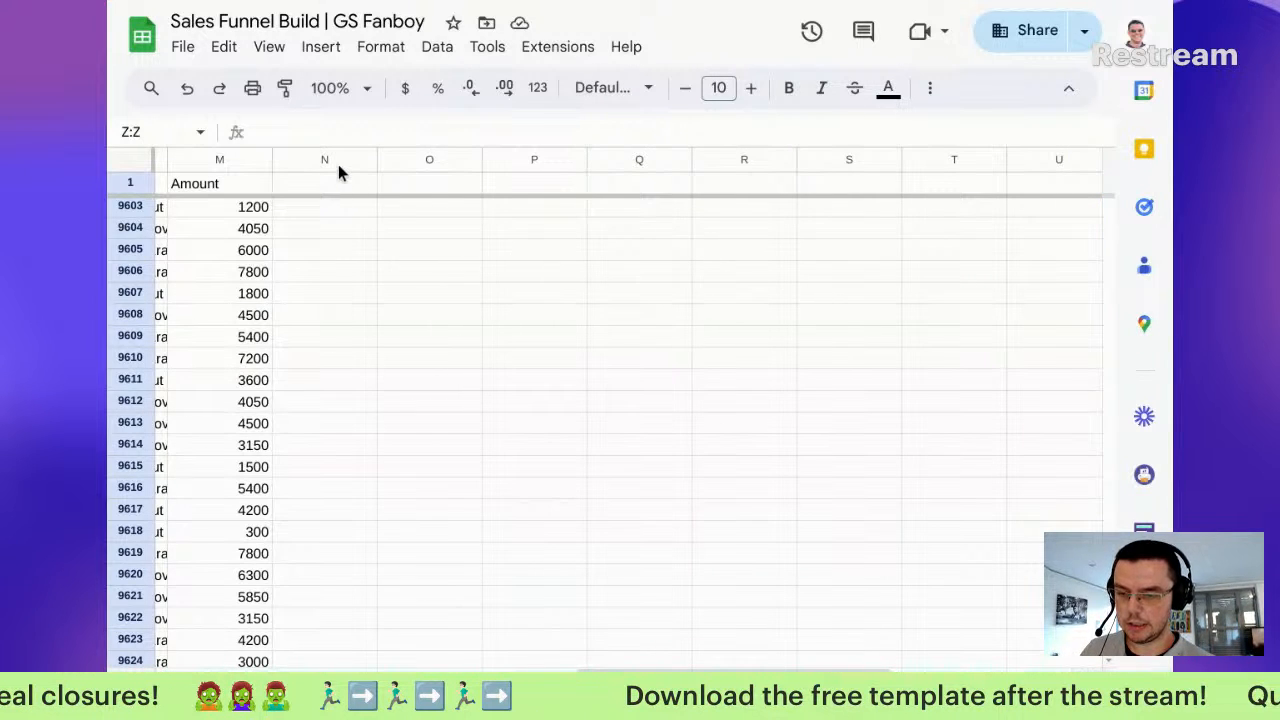
{"action": "left_click", "coordinate": [338, 164], "text": "shift"}
{"action": "right_click", "coordinate": [338, 164]}
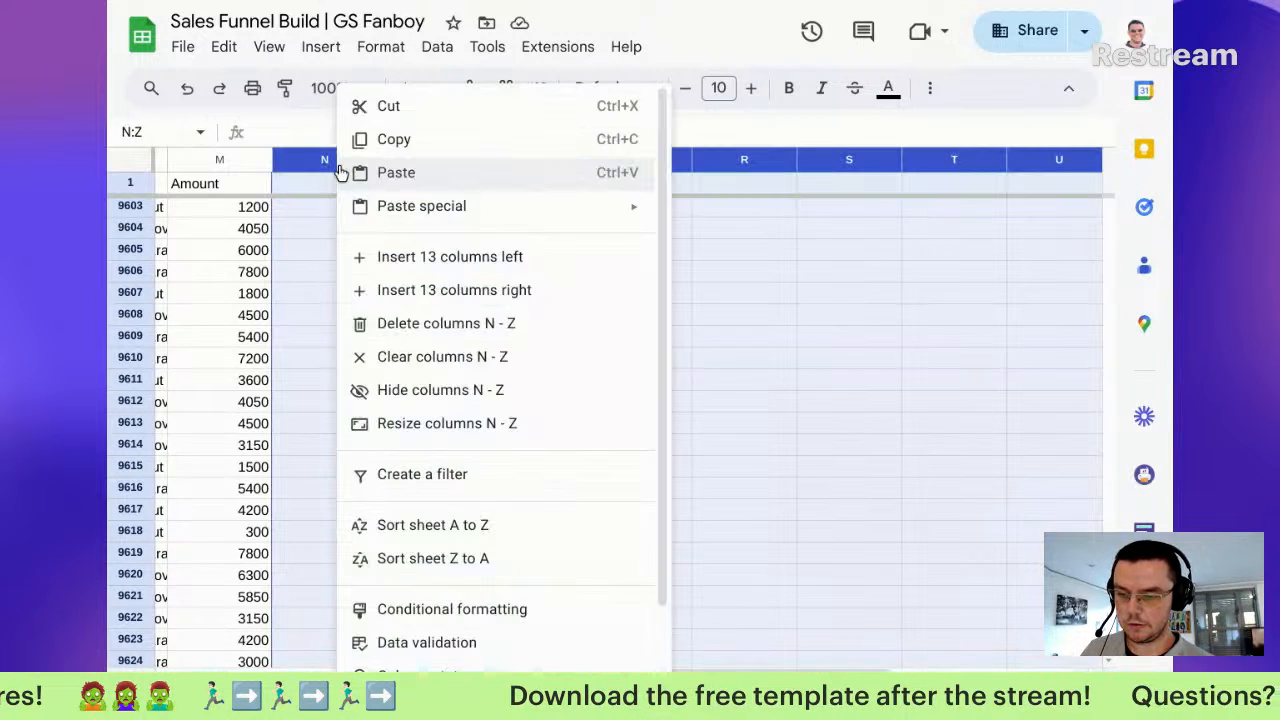
{"action": "left_click", "coordinate": [424, 320]}
{"action": "scroll", "coordinate": [400, 590], "scroll_direction": "up", "scroll_amount": 3}
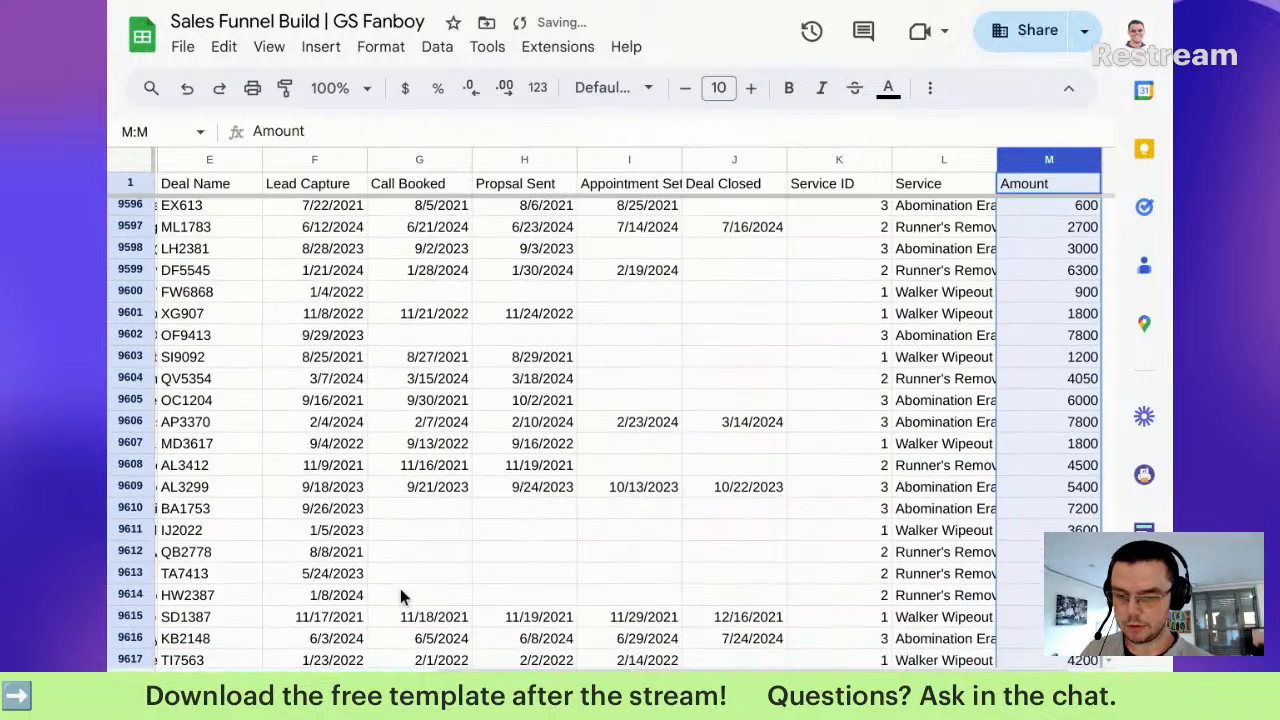
{"action": "scroll", "coordinate": [400, 588], "scroll_direction": "down", "scroll_amount": 2}
Step: Change Total Lost Revenue to =sum('Sales Pipeline'!M2:M)-H12, giving $24,626,400
{"action": "left_click", "coordinate": [560, 688]}
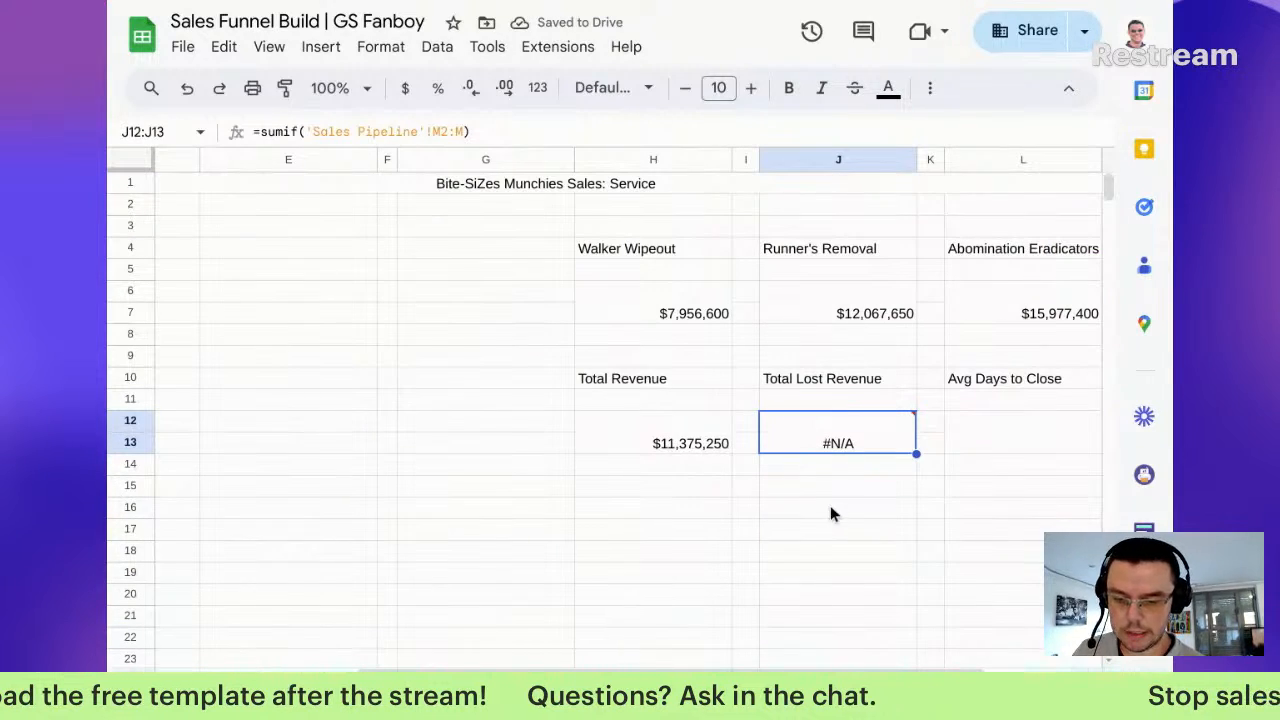
{"action": "double_click", "coordinate": [871, 443]}
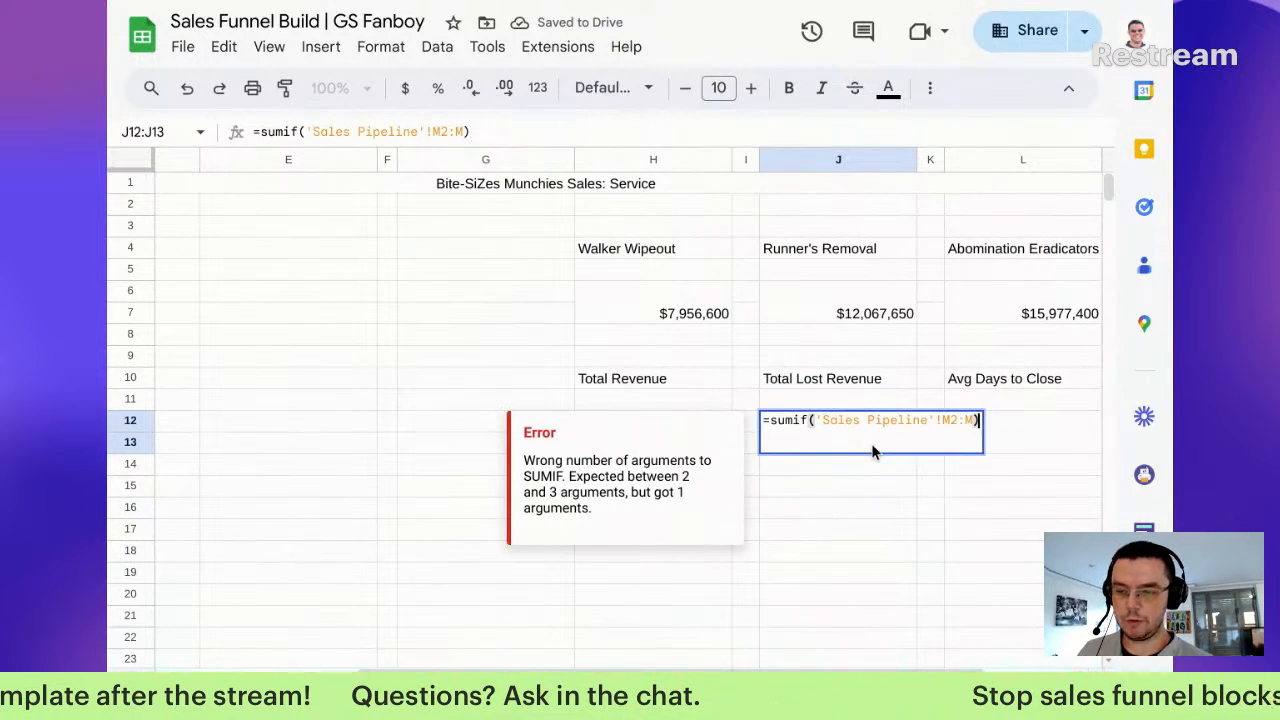
{"action": "left_click", "coordinate": [809, 420]}
{"action": "key", "text": "BackSpace"}
{"action": "key", "text": "BackSpace"}
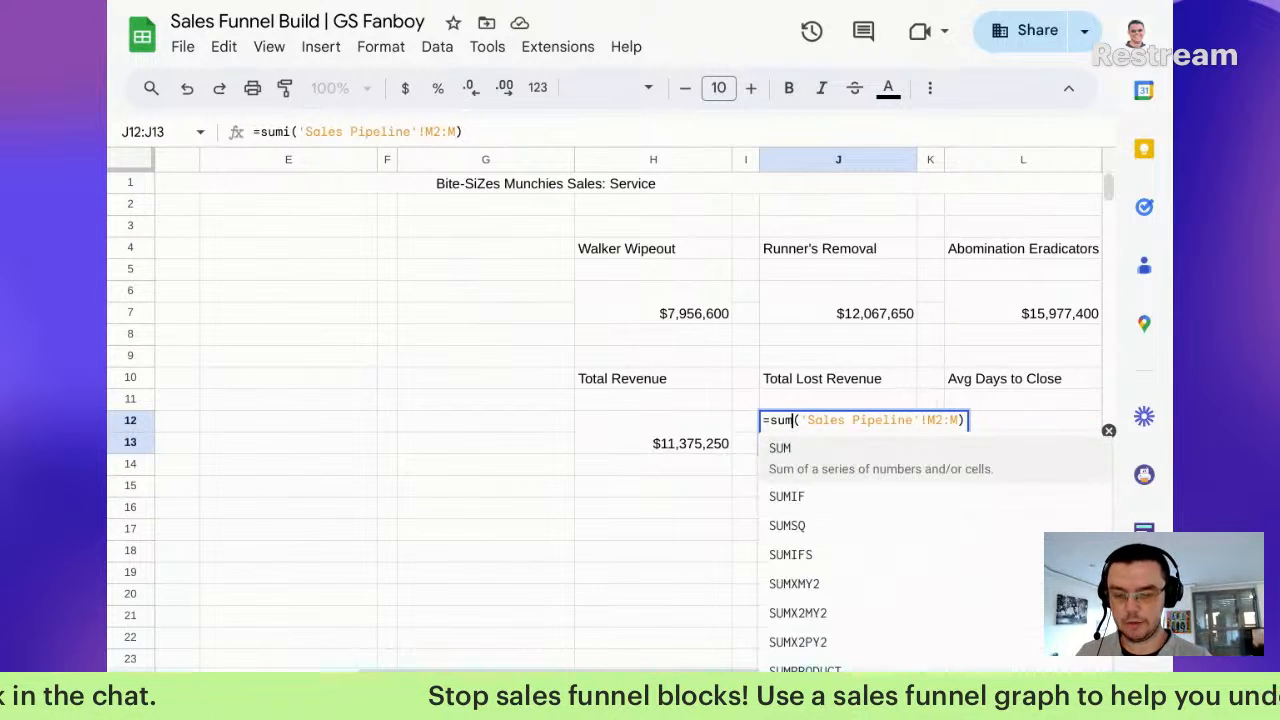
{"action": "key", "text": "Right"}
{"action": "key", "text": "Right"}
{"action": "key", "text": "Right"}
{"action": "key", "text": "Right"}
{"action": "key", "text": "Right"}
{"action": "key", "text": "Right"}
{"action": "key", "text": "Right"}
{"action": "key", "text": "Right"}
{"action": "key", "text": "Right"}
{"action": "key", "text": "Right"}
{"action": "key", "text": "Right"}
{"action": "key", "text": "Right"}
{"action": "key", "text": "Right"}
{"action": "key", "text": "Right"}
{"action": "key", "text": "Right"}
{"action": "key", "text": "Right"}
{"action": "key", "text": "Right"}
{"action": "key", "text": "Right"}
{"action": "key", "text": "Right"}
{"action": "key", "text": "Right"}
{"action": "key", "text": "Right"}
{"action": "key", "text": "Right"}
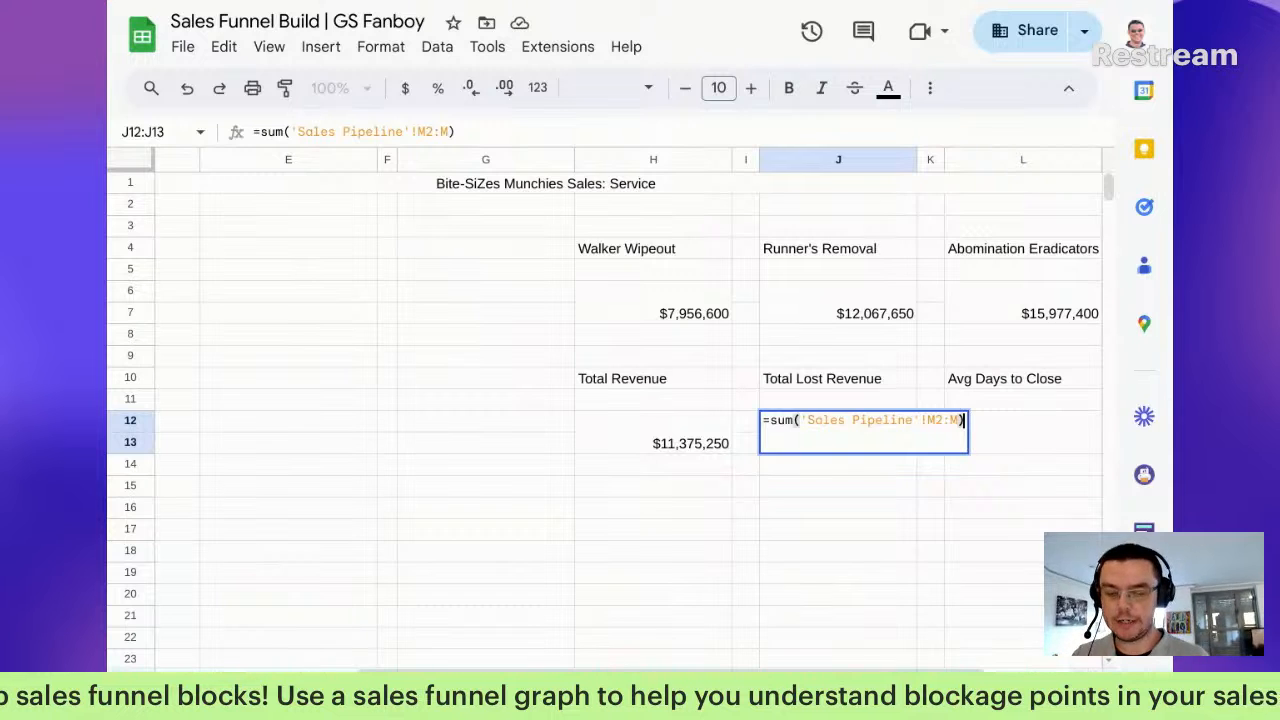
{"action": "type", "text": "-"}
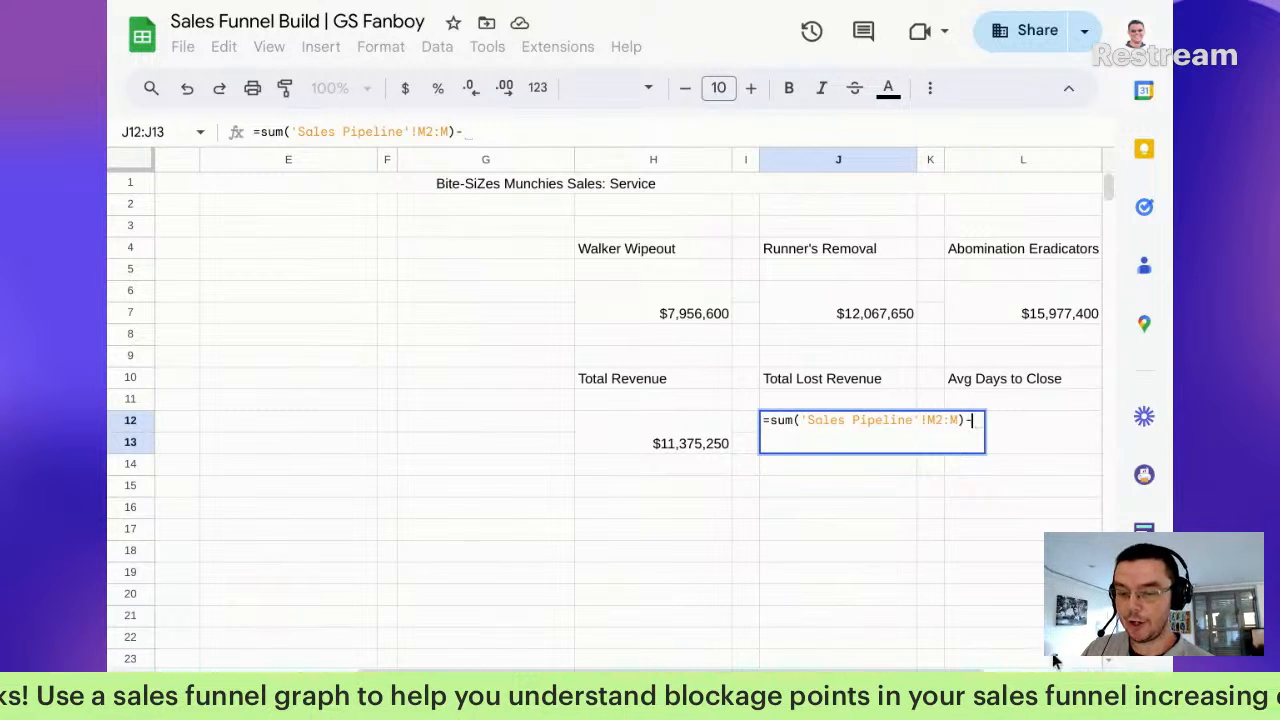
{"action": "left_click", "coordinate": [698, 421]}
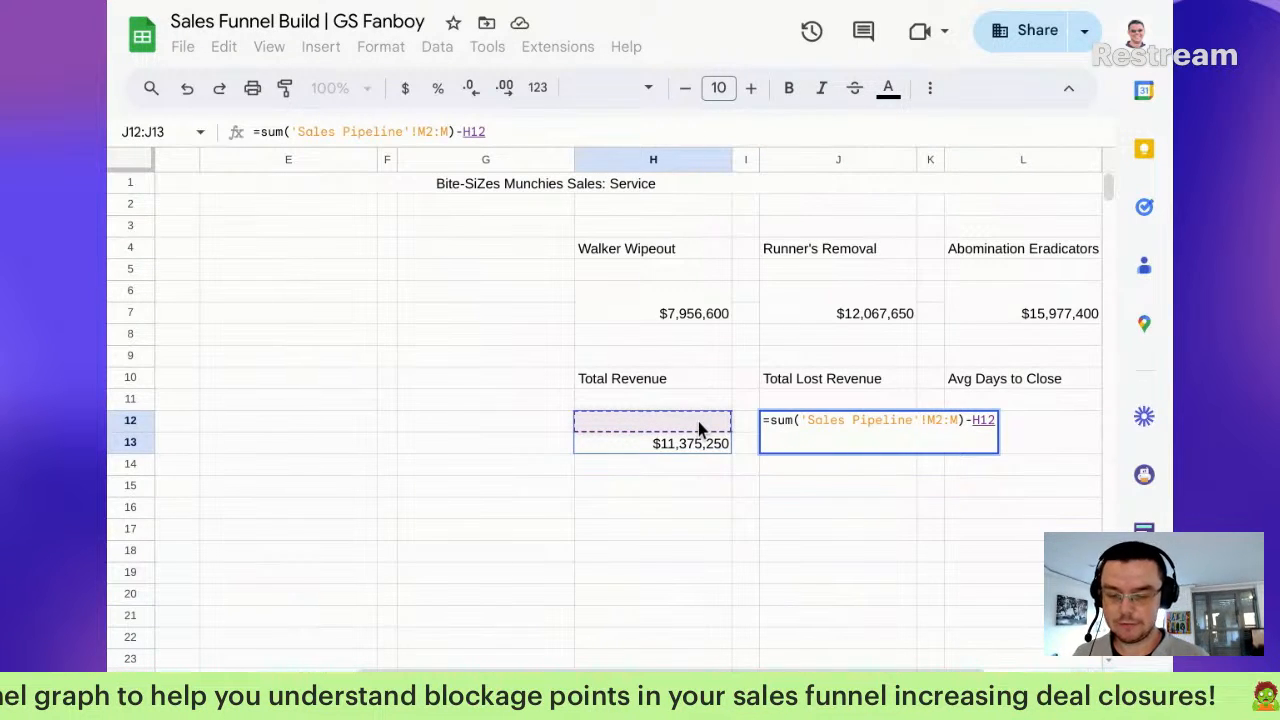
{"action": "key", "text": "Return"}
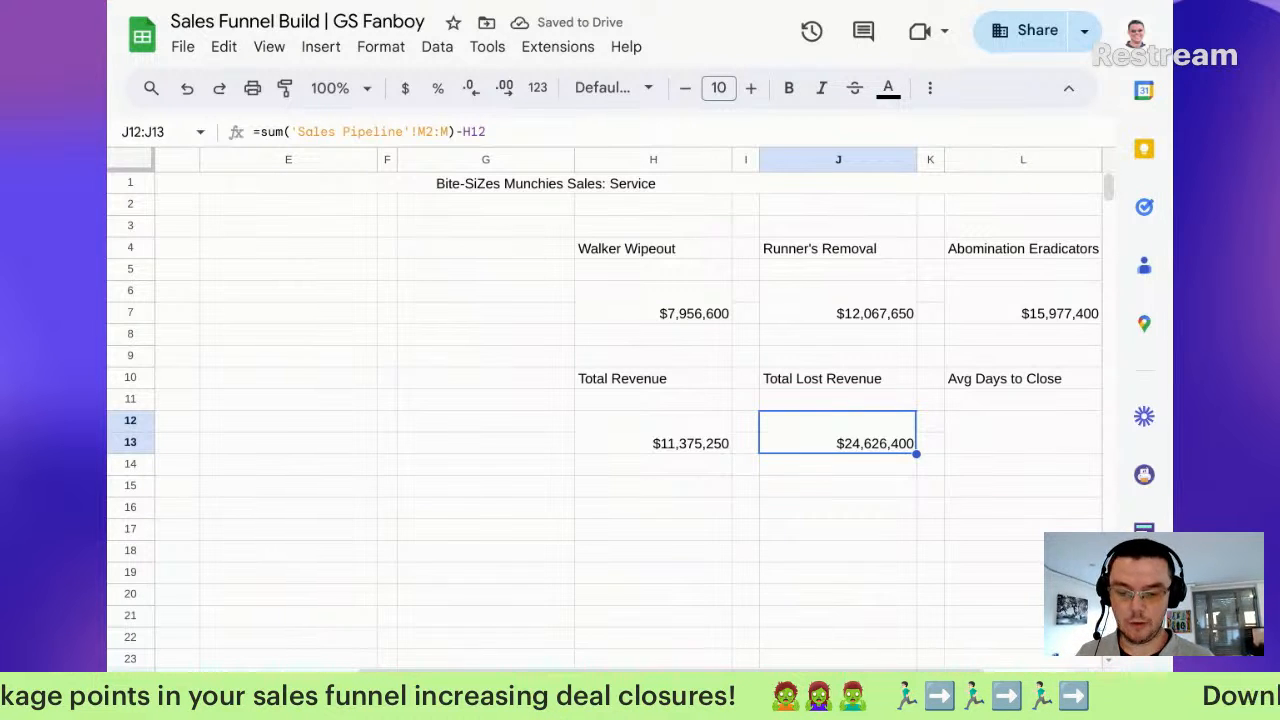
{"action": "key", "text": "Right"}
{"action": "key", "text": "Right"}
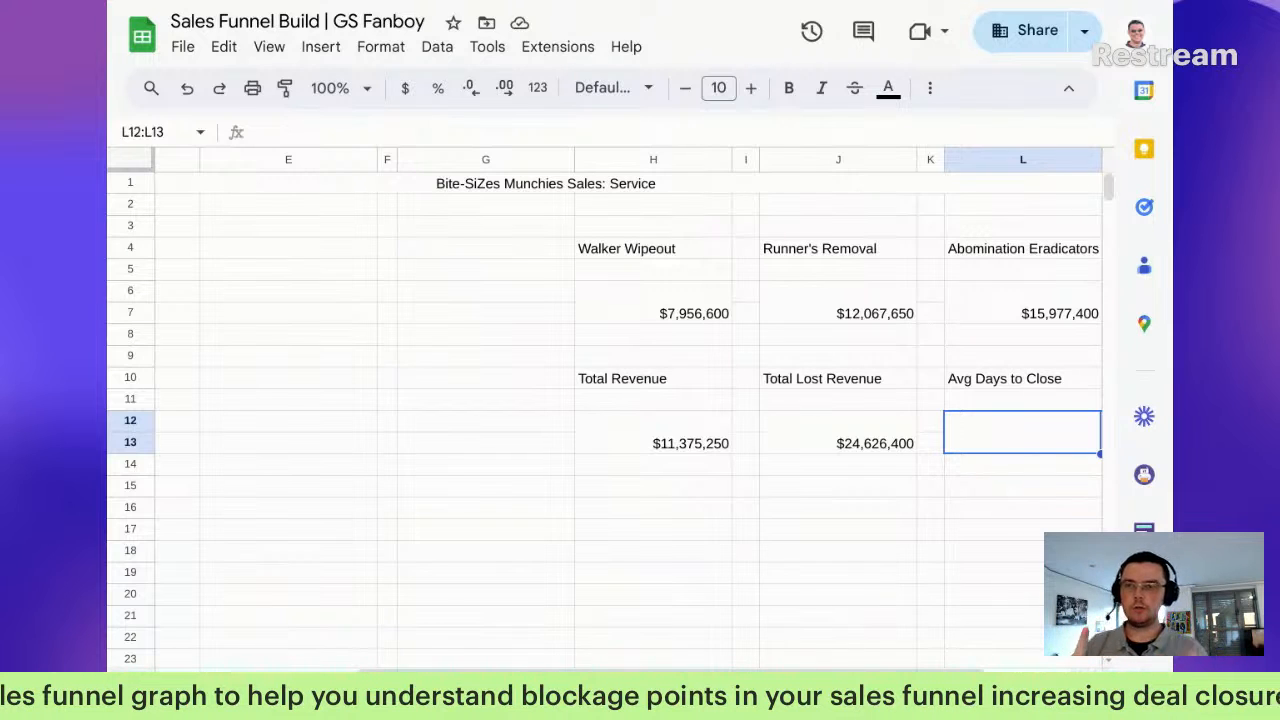
{"action": "left_click", "coordinate": [480, 690]}
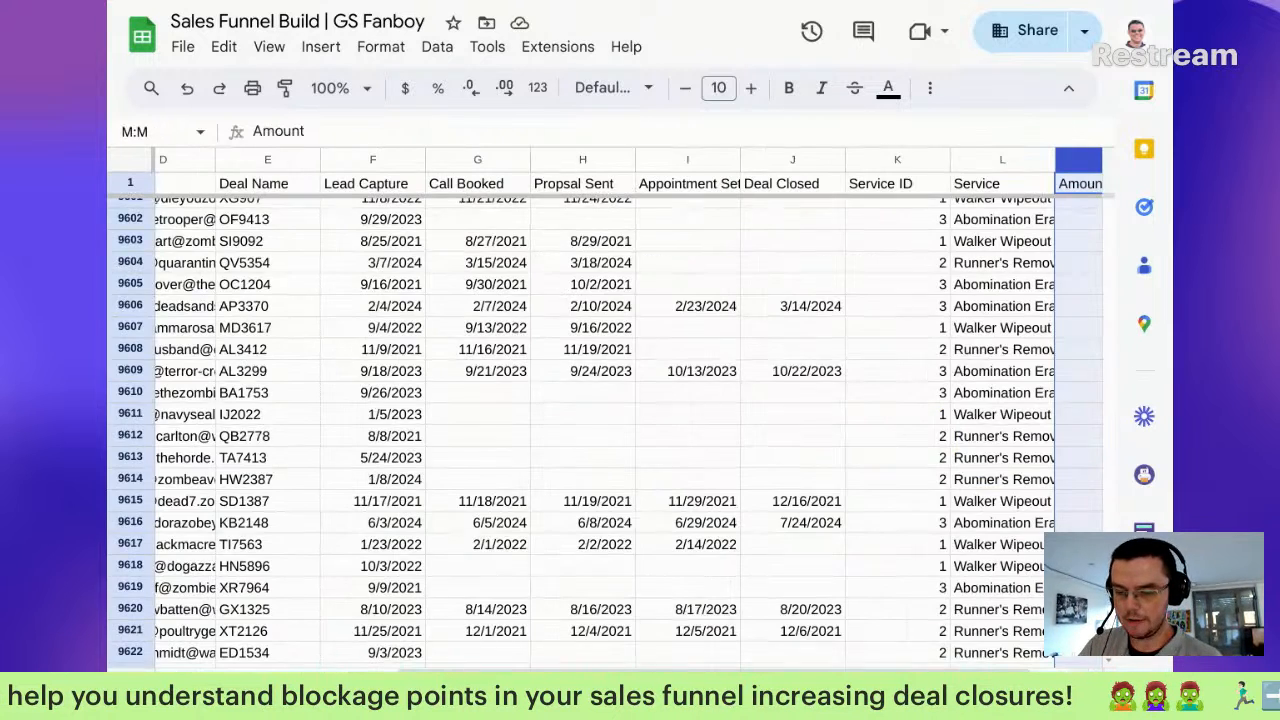
{"action": "left_click", "coordinate": [456, 162]}
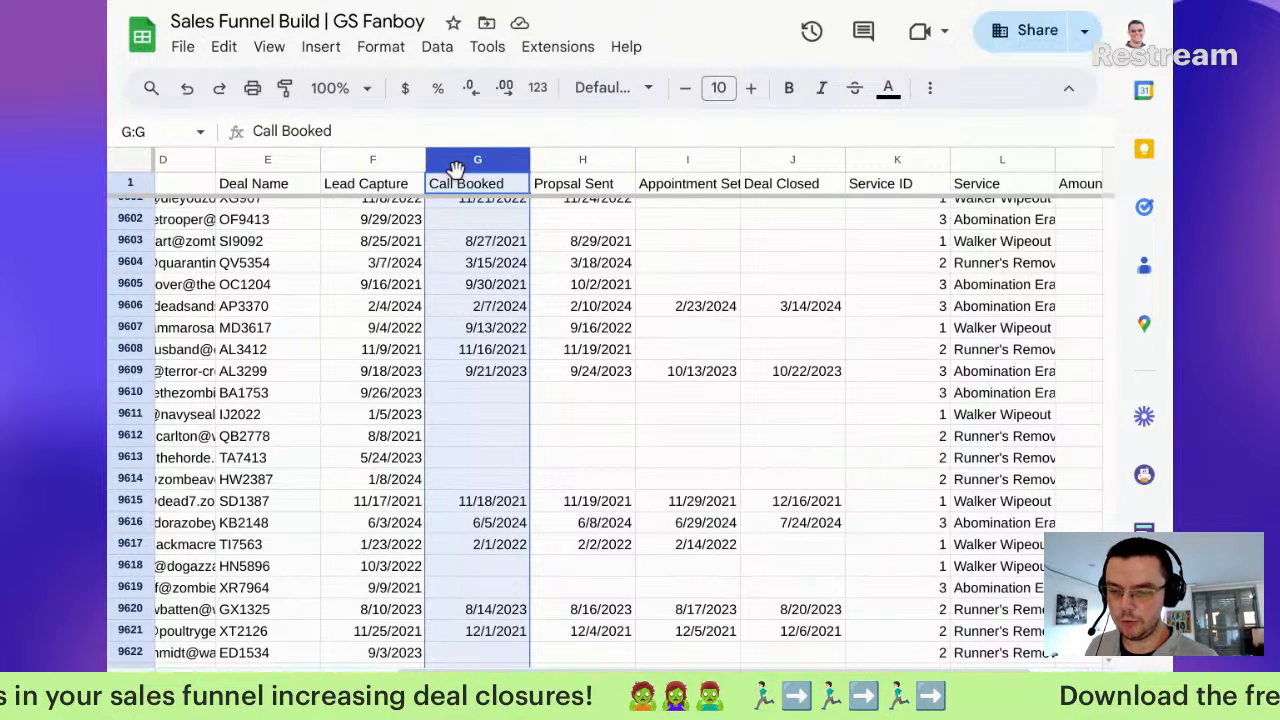
{"action": "left_click", "coordinate": [376, 184]}
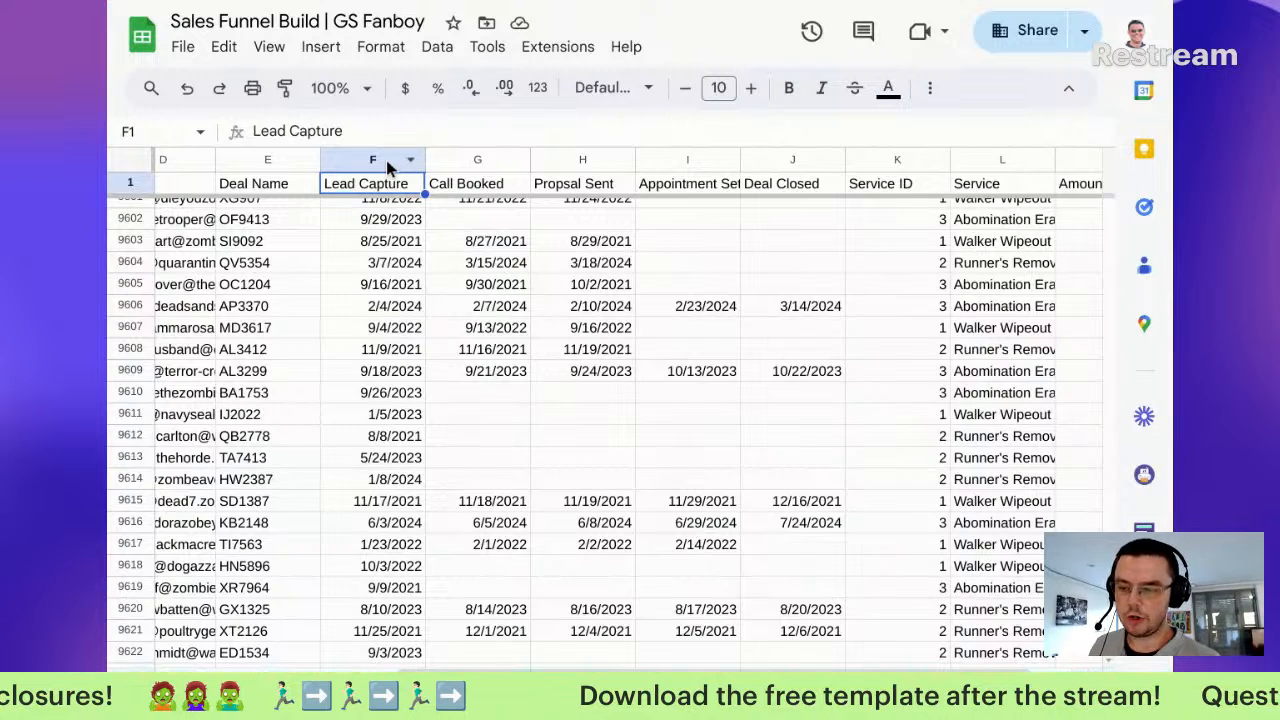
{"action": "left_click", "coordinate": [400, 162]}
{"action": "left_click", "coordinate": [775, 163]}
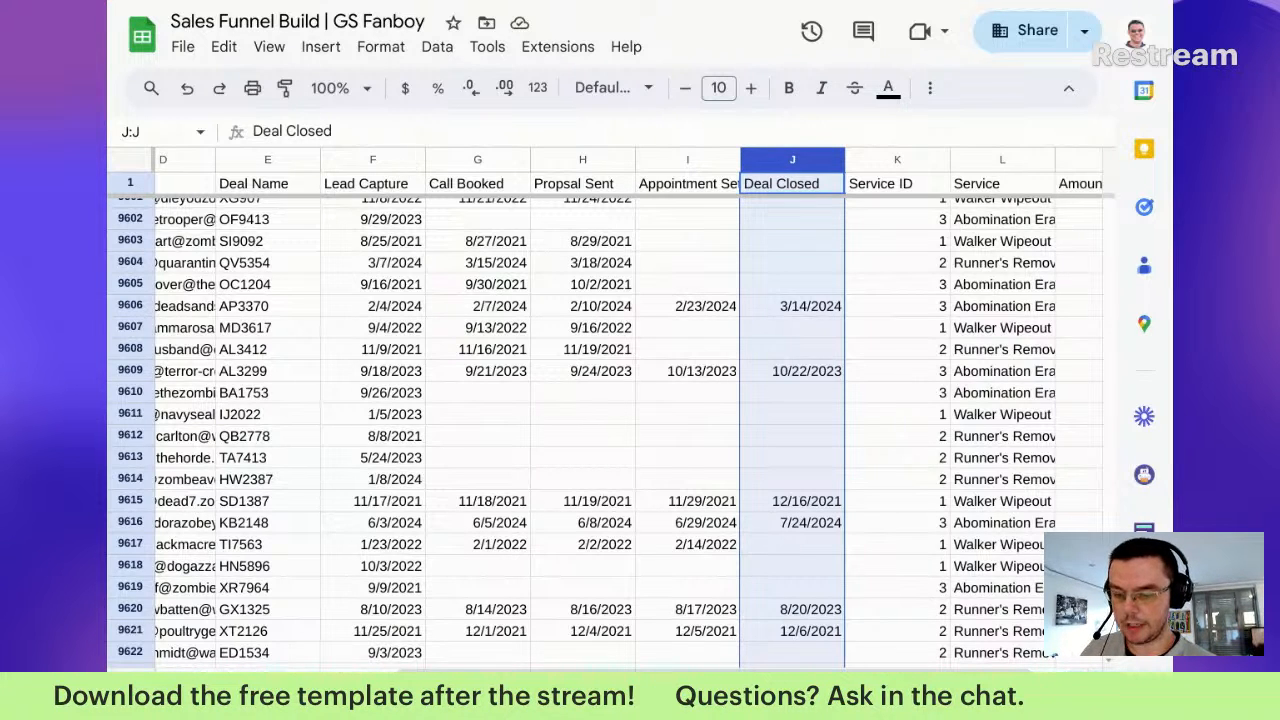
{"action": "right_click", "coordinate": [373, 160]}
{"action": "left_click", "coordinate": [522, 684]}
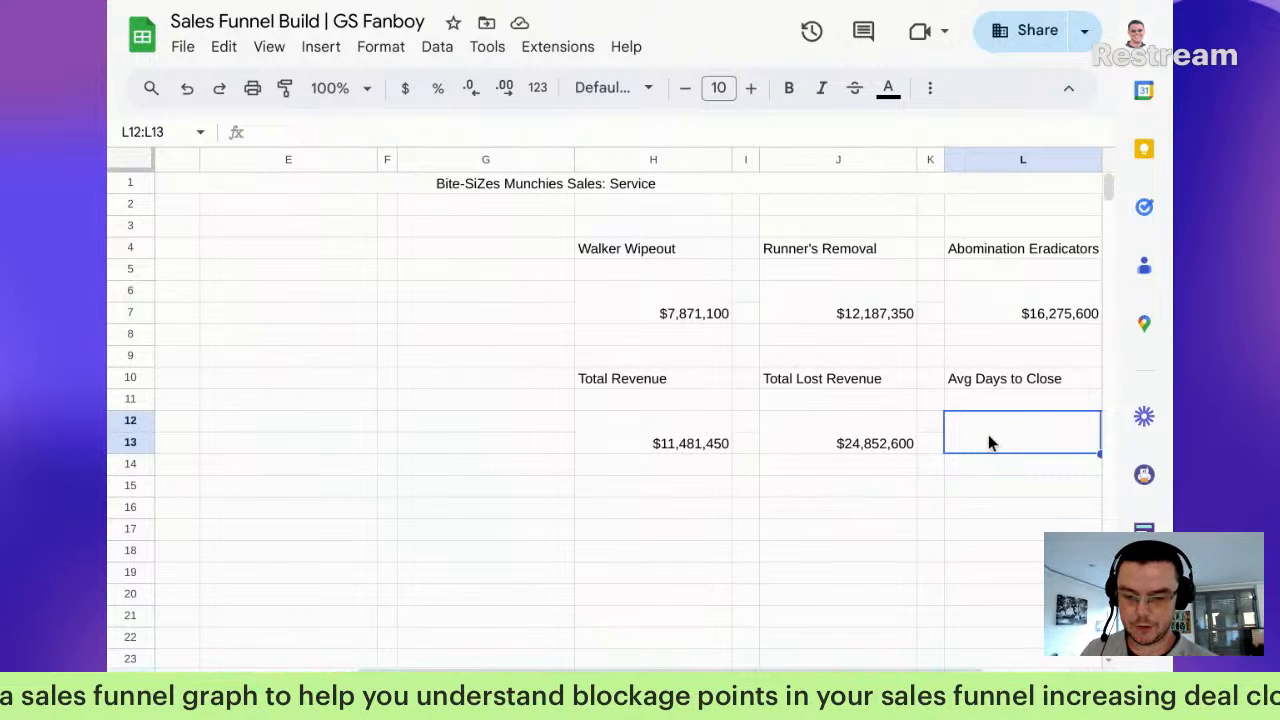
Step: In L12, enter =average(iferror(ARRAYFORMULA(DATEDIF( using the function autocomplete suggestions
{"action": "type", "text": "="}
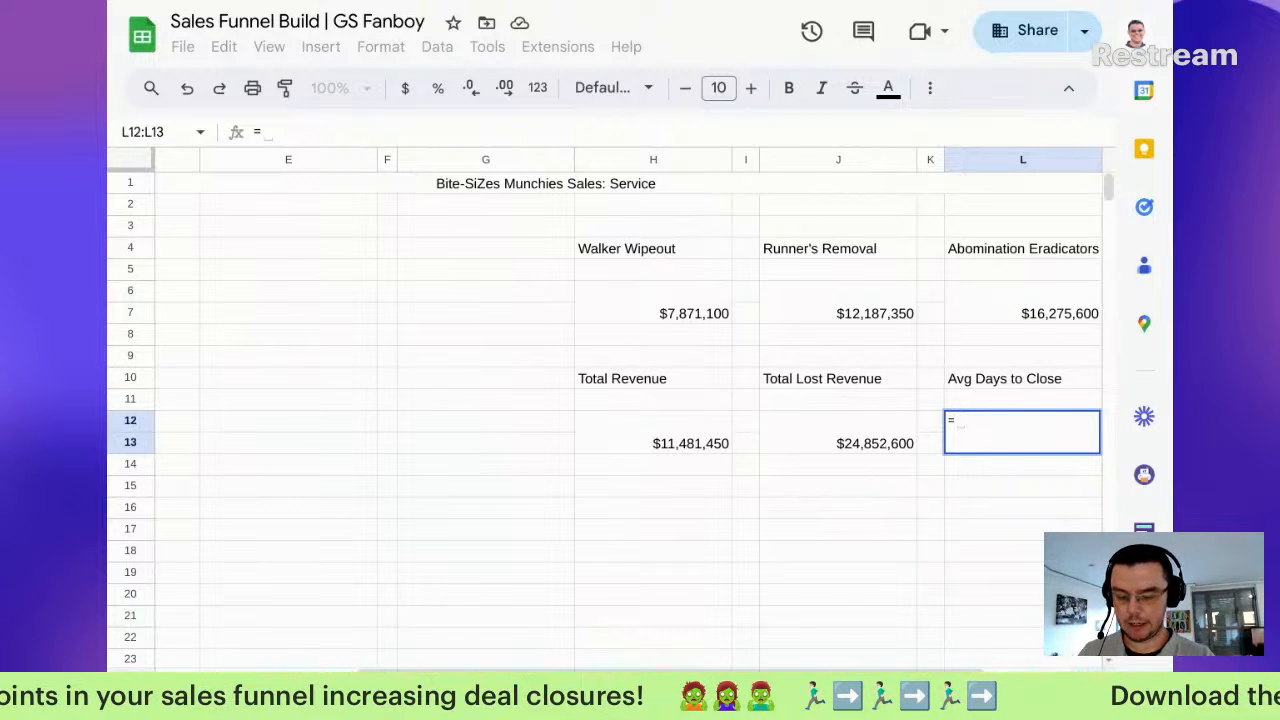
{"action": "type", "text": "average("}
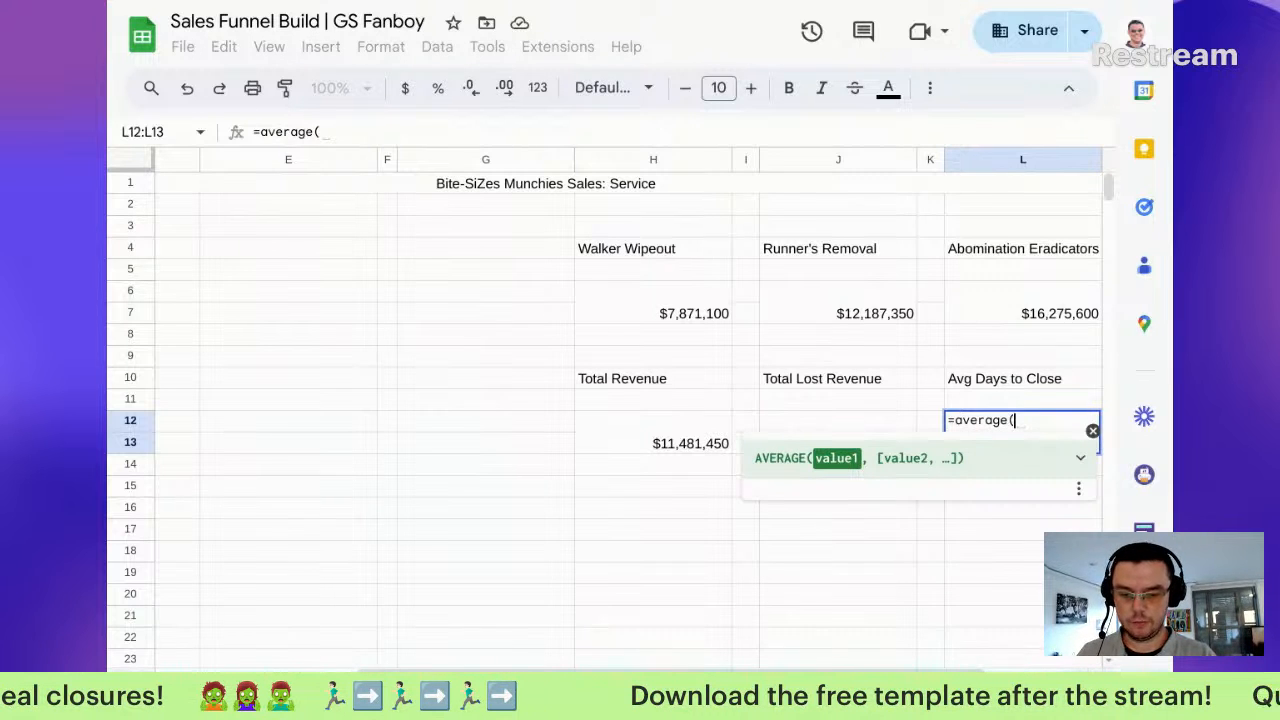
{"action": "type", "text": "iferror("}
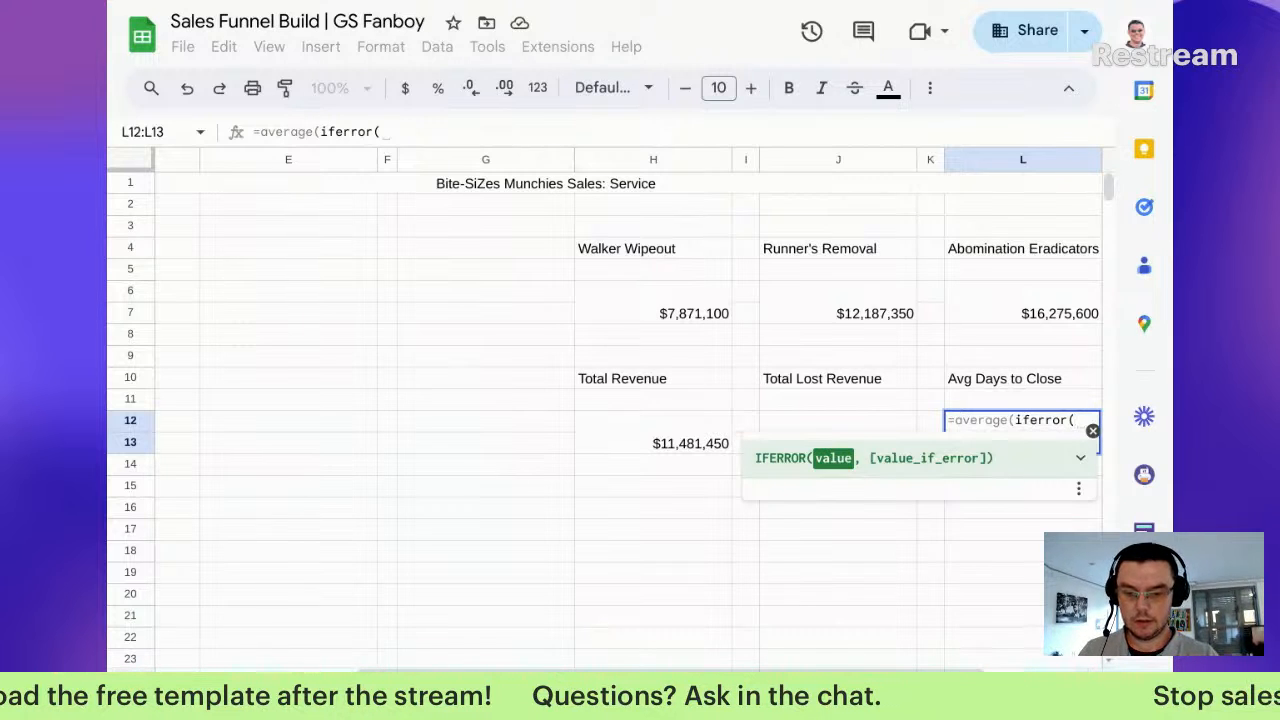
{"action": "type", "text": "arr"}
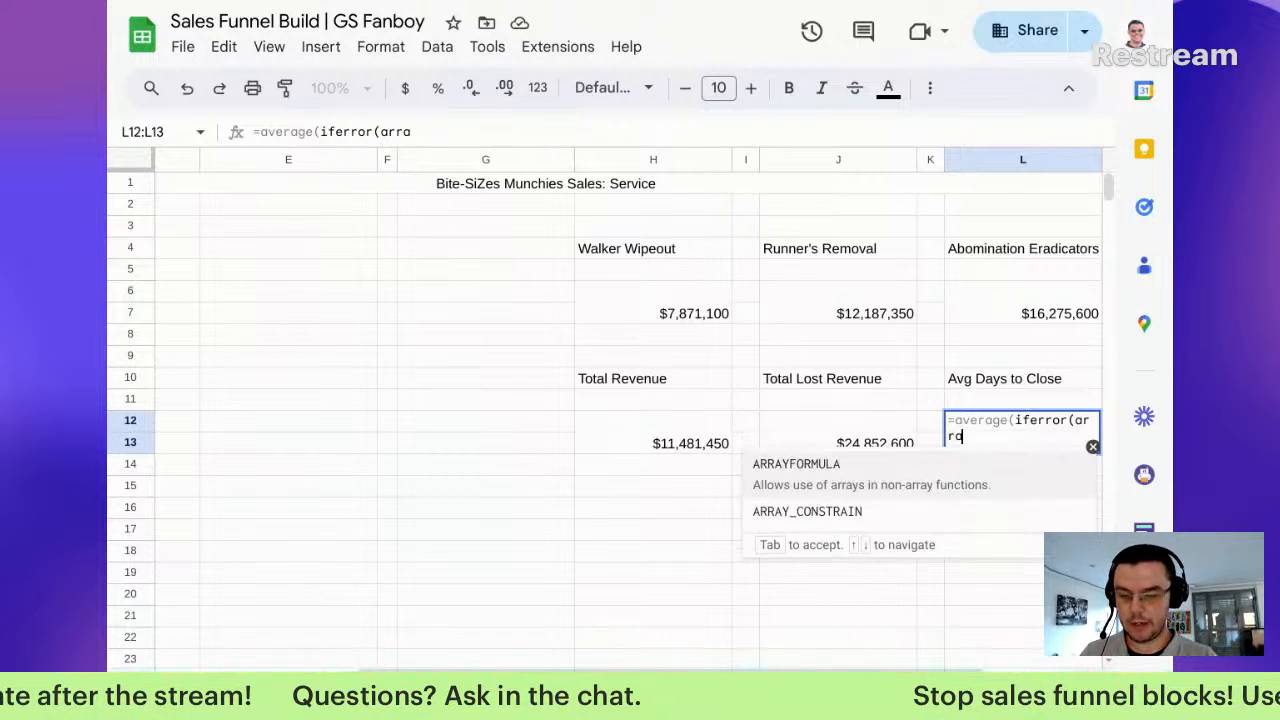
{"action": "type", "text": "a"}
{"action": "key", "text": "Tab"}
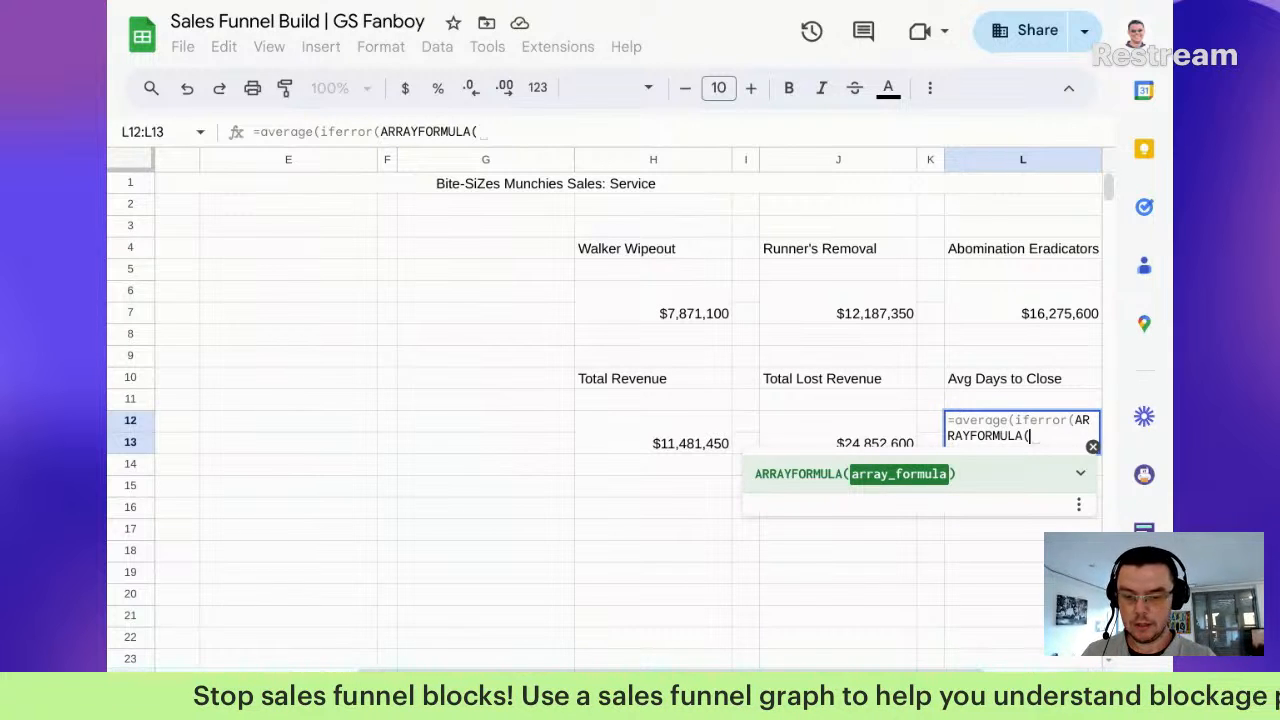
{"action": "type", "text": "date"}
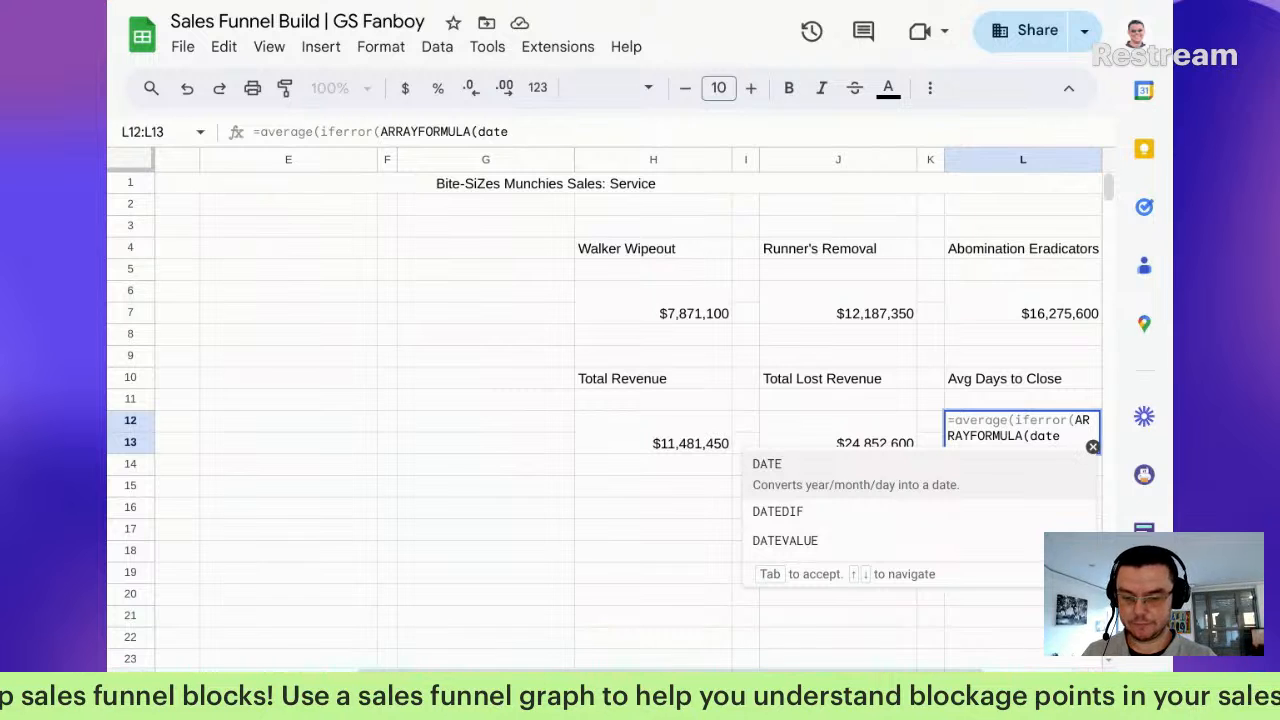
{"action": "key", "text": "Down"}
{"action": "key", "text": "Tab"}
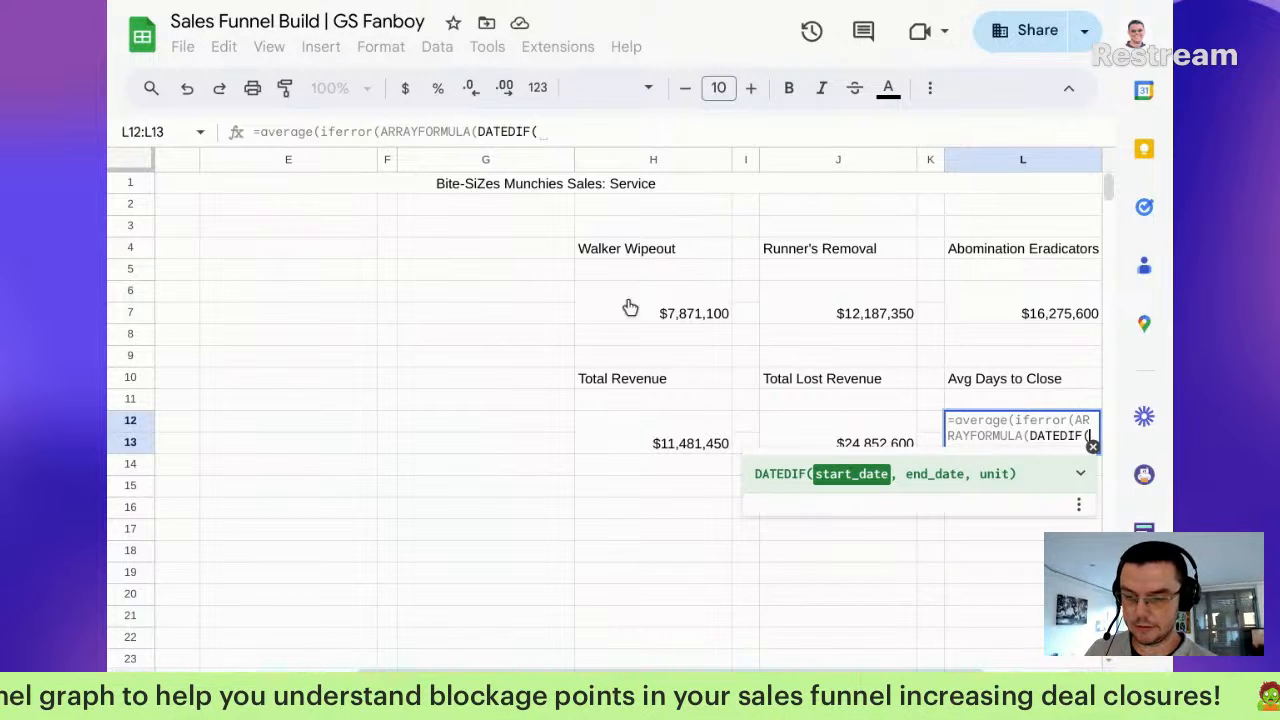
Step: Give DATEDIF the Lead Capture range F2:F, the Deal Closed range J2:J and unit "D"
{"action": "key", "text": "ctrl+Page_Down"}
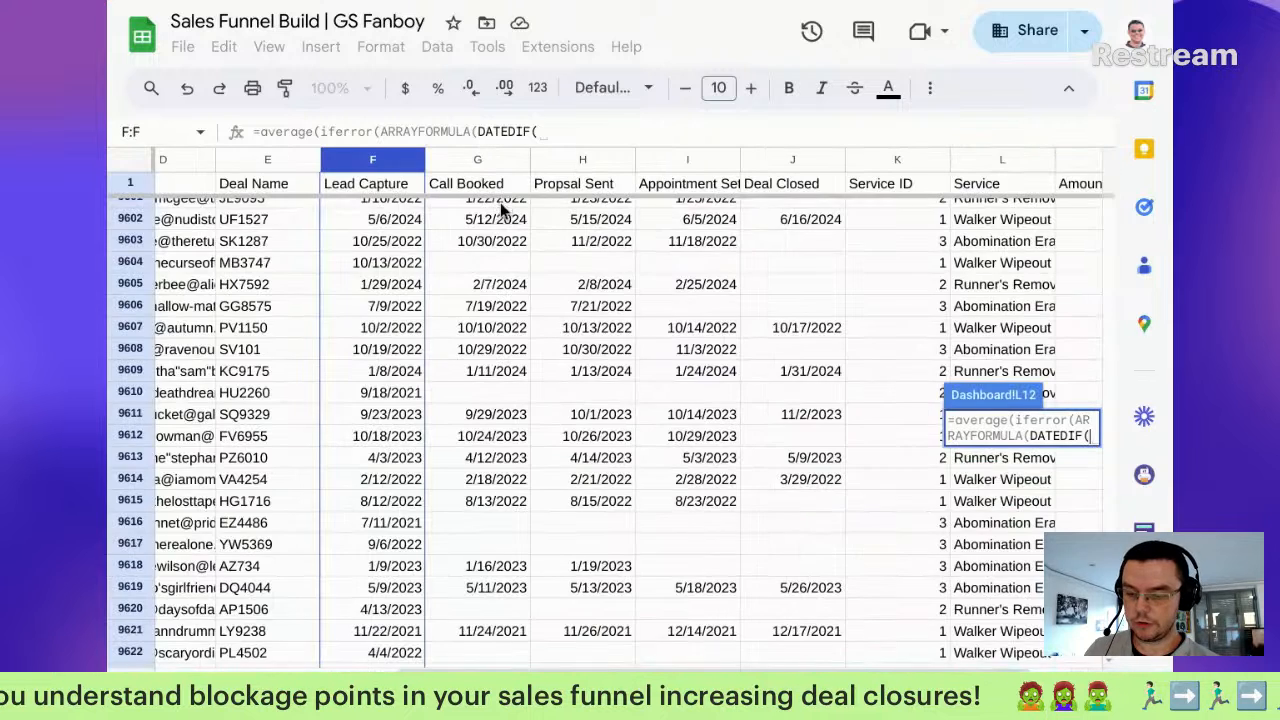
{"action": "mouse_move", "coordinate": [388, 203]}
{"action": "left_mouse_down"}
{"action": "mouse_move", "coordinate": [384, 325]}
{"action": "mouse_move", "coordinate": [381, 306]}
{"action": "left_mouse_up"}
{"action": "key", "text": "BackSpace"}
{"action": "key", "text": "BackSpace"}
{"action": "key", "text": "BackSpace"}
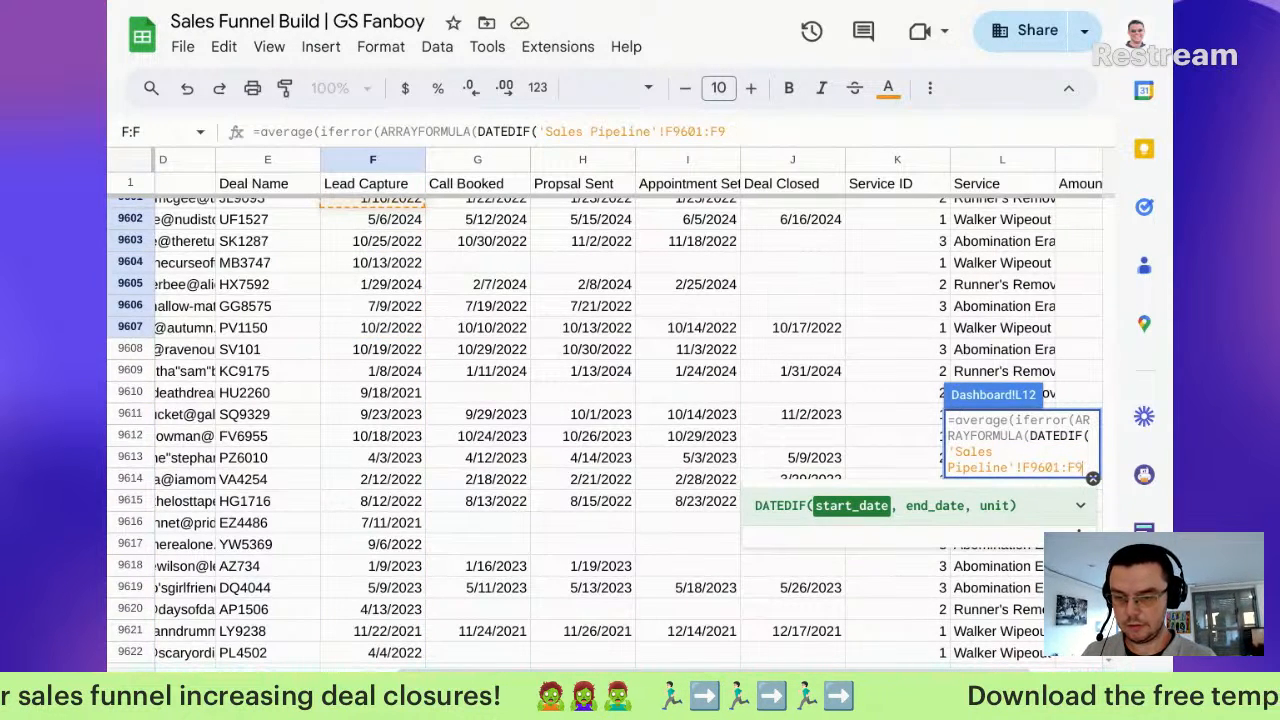
{"action": "key", "text": "BackSpace"}
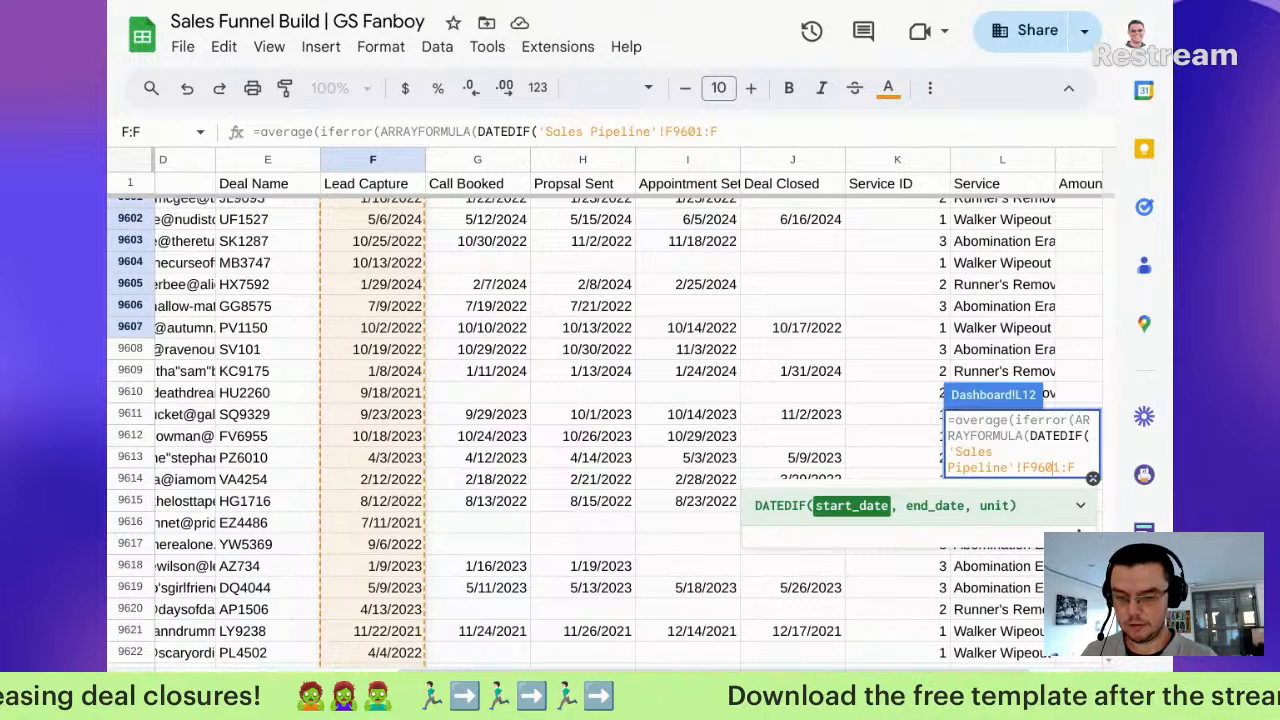
{"action": "key", "text": "Delete"}
{"action": "key", "text": "Delete"}
{"action": "key", "text": "Delete"}
{"action": "key", "text": "Delete"}
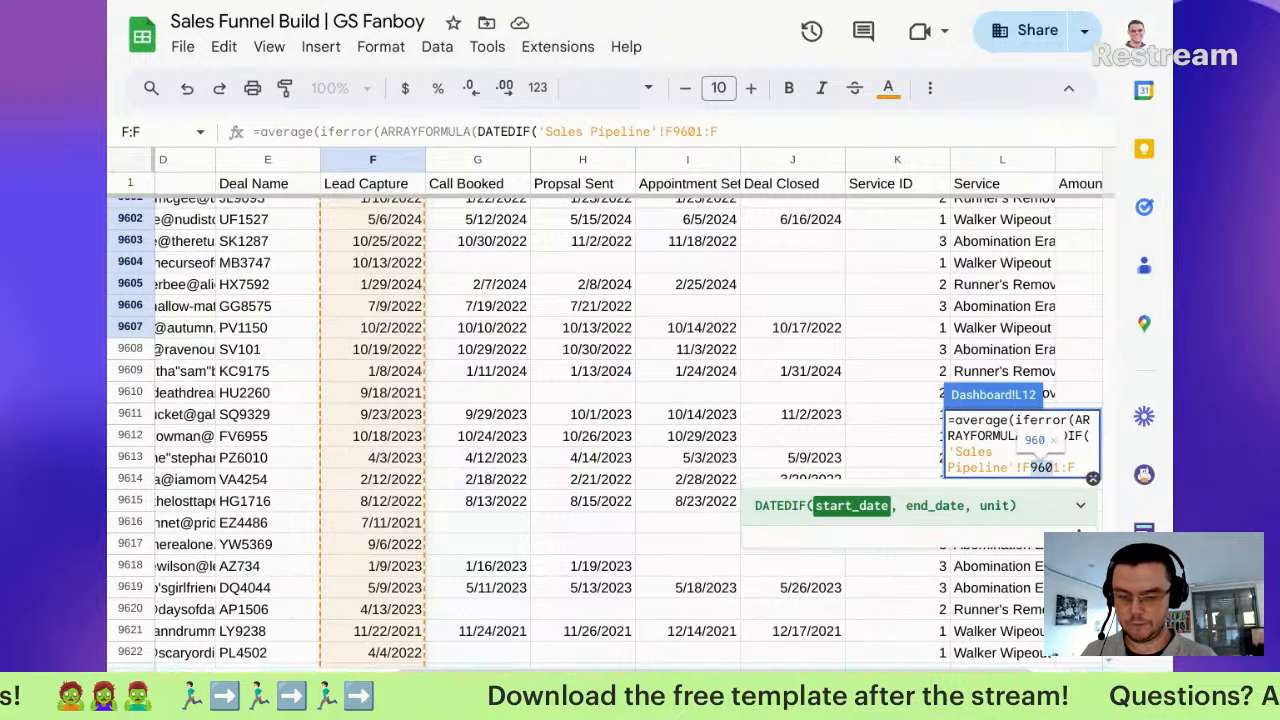
{"action": "key", "text": "Right"}
{"action": "key", "text": "Right"}
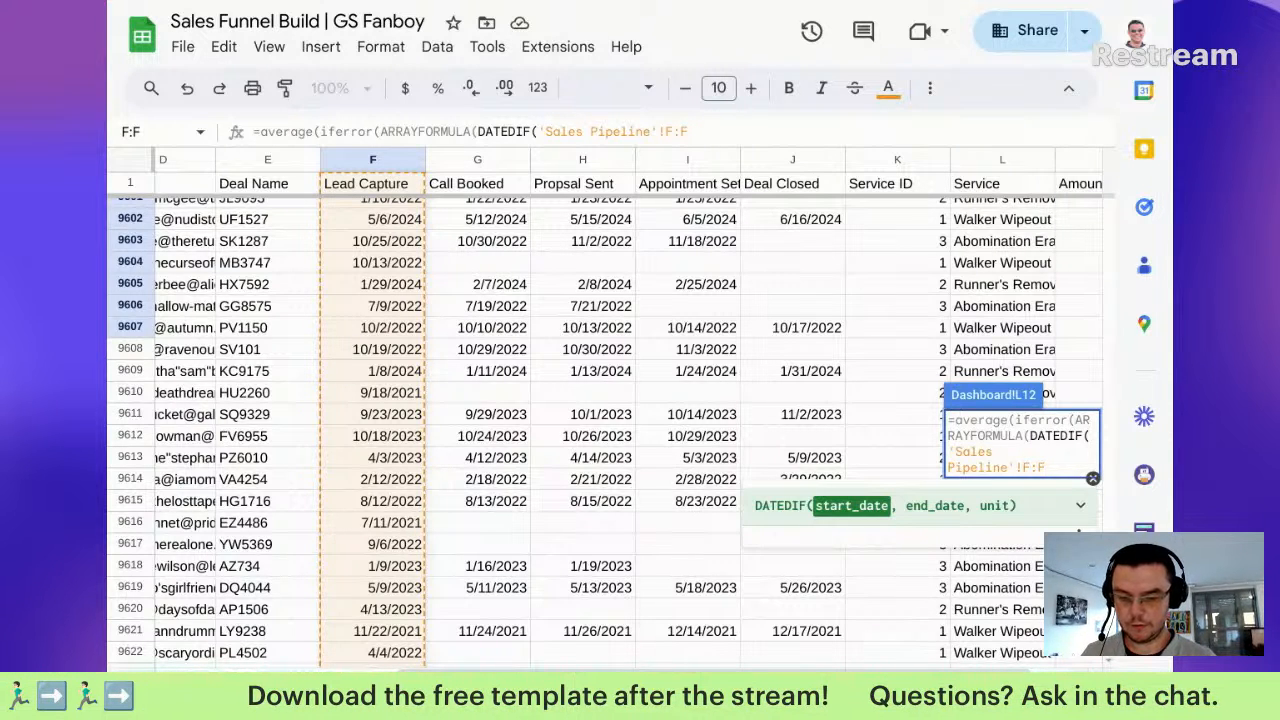
{"action": "type", "text": "2:F"}
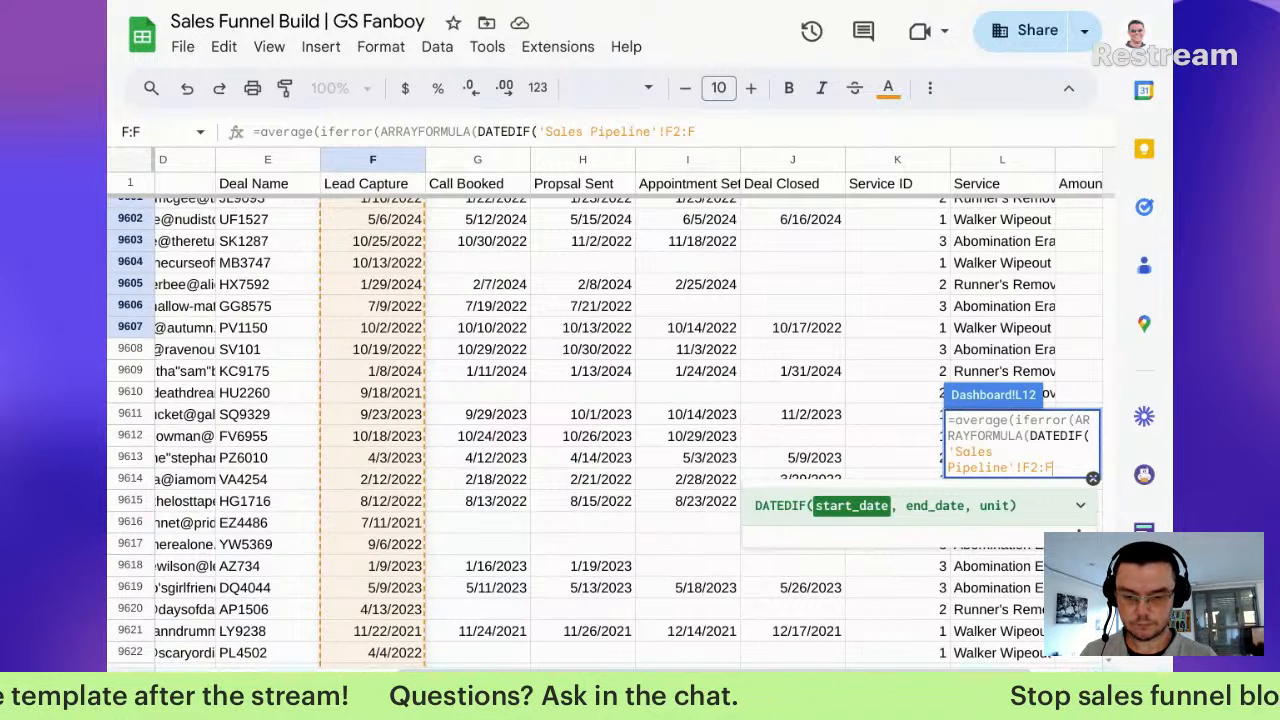
{"action": "type", "text": ","}
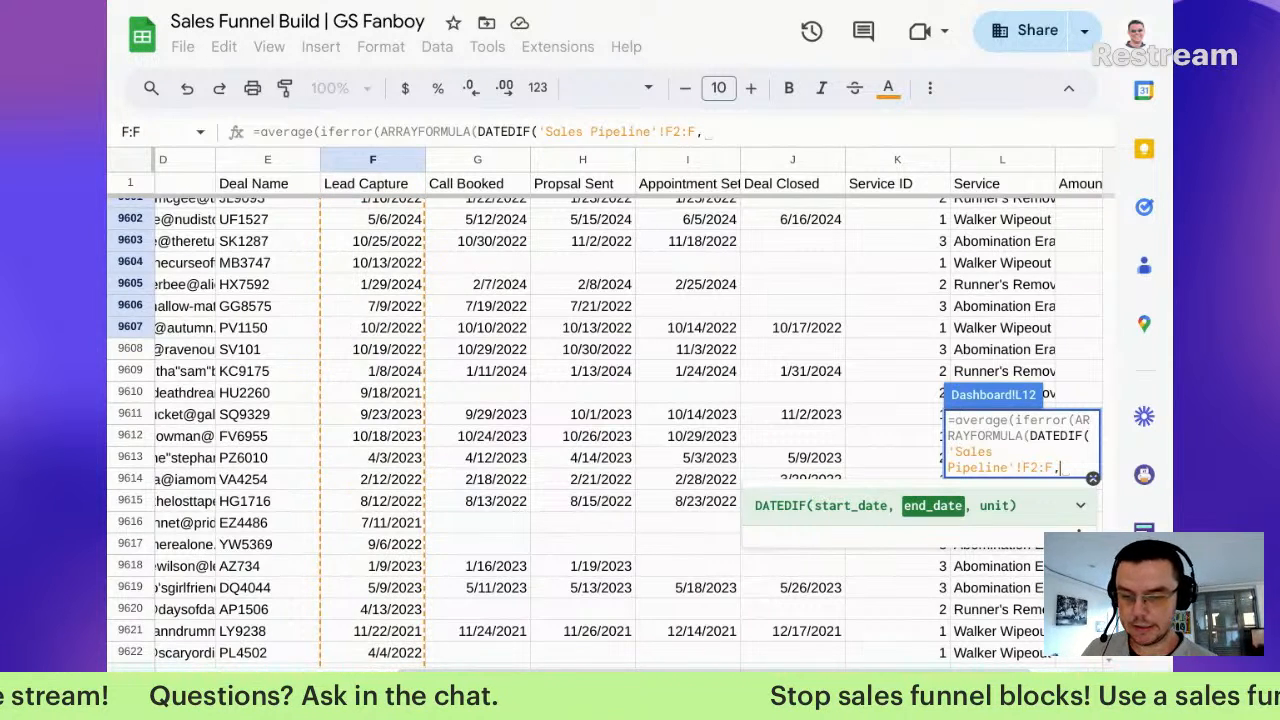
{"action": "left_click_drag", "start_coordinate": [781, 210], "coordinate": [784, 339]}
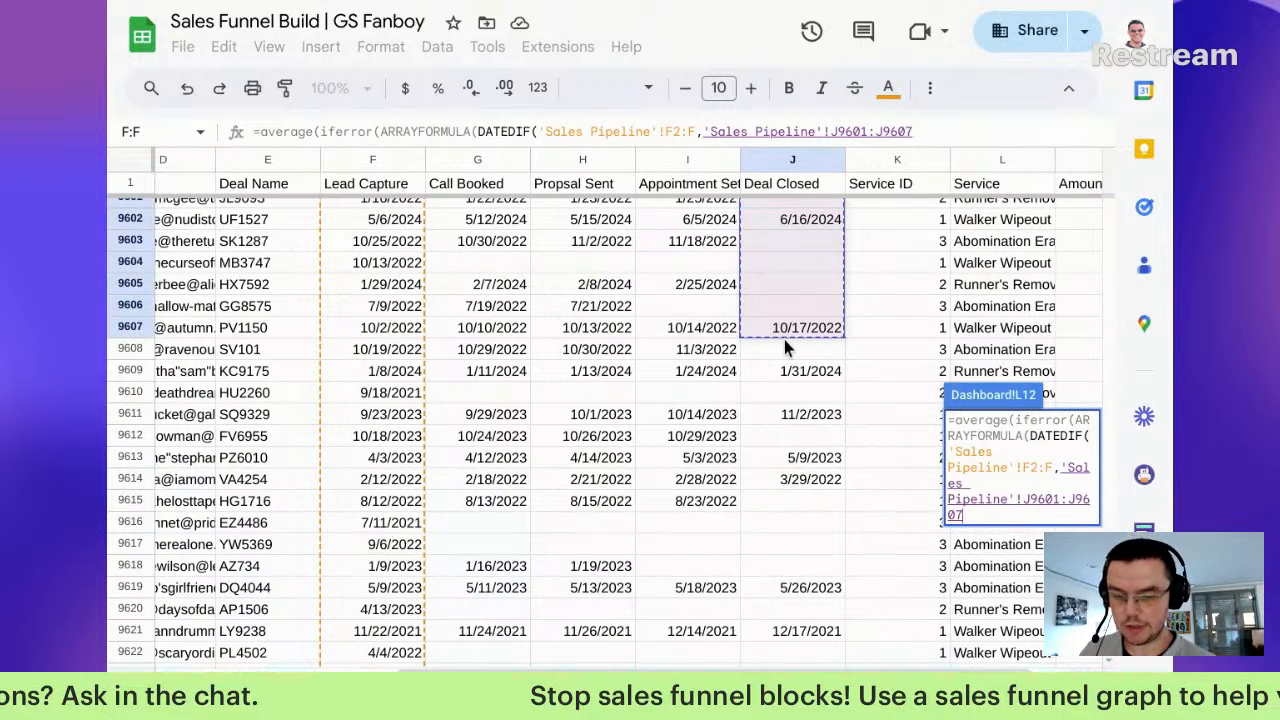
{"action": "key", "text": "BackSpace"}
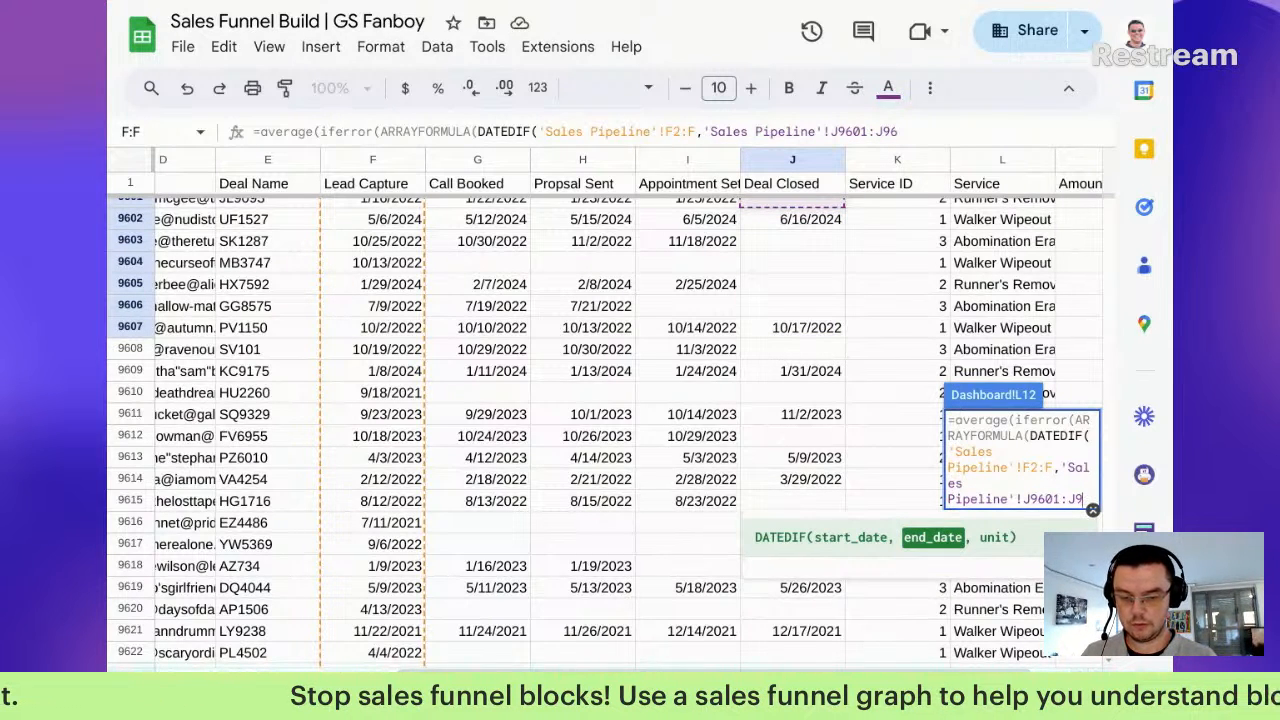
{"action": "key", "text": "BackSpace"}
{"action": "key", "text": "BackSpace"}
{"action": "key", "text": "BackSpace"}
{"action": "key", "text": "BackSpace"}
{"action": "key", "text": "BackSpace"}
{"action": "key", "text": "BackSpace"}
{"action": "type", "text": "2:J"}
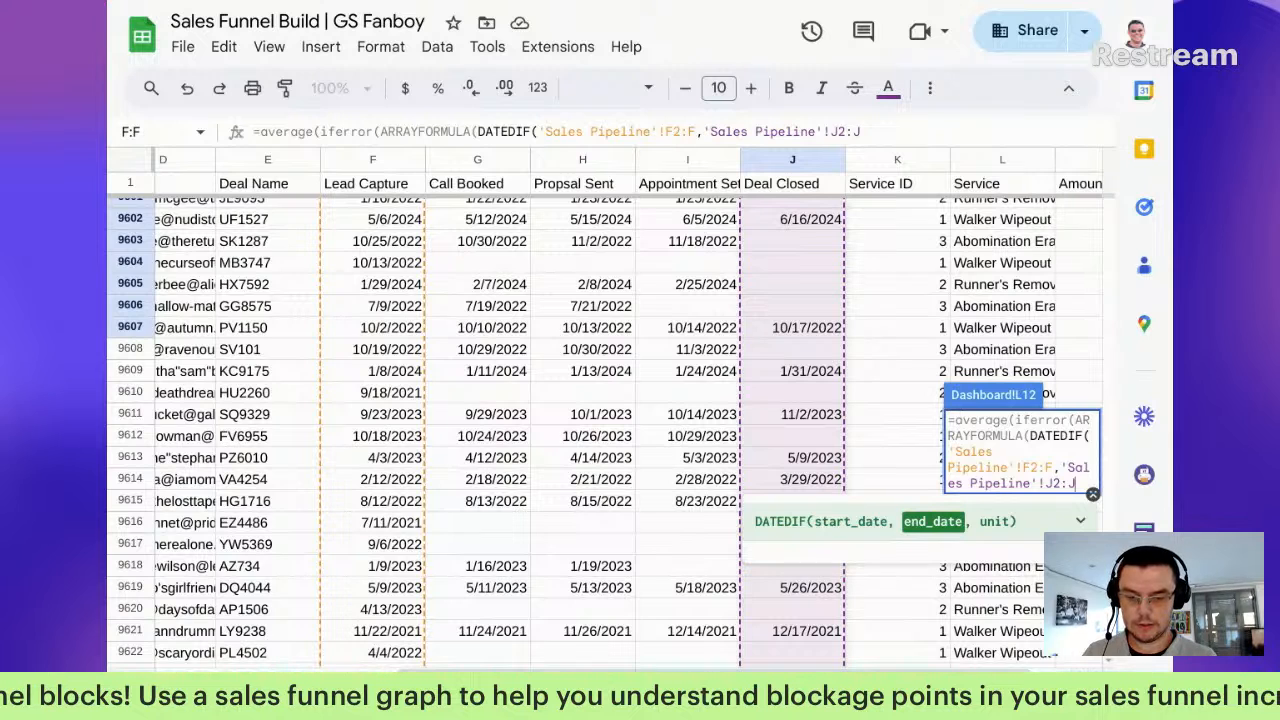
{"action": "type", "text": ","}
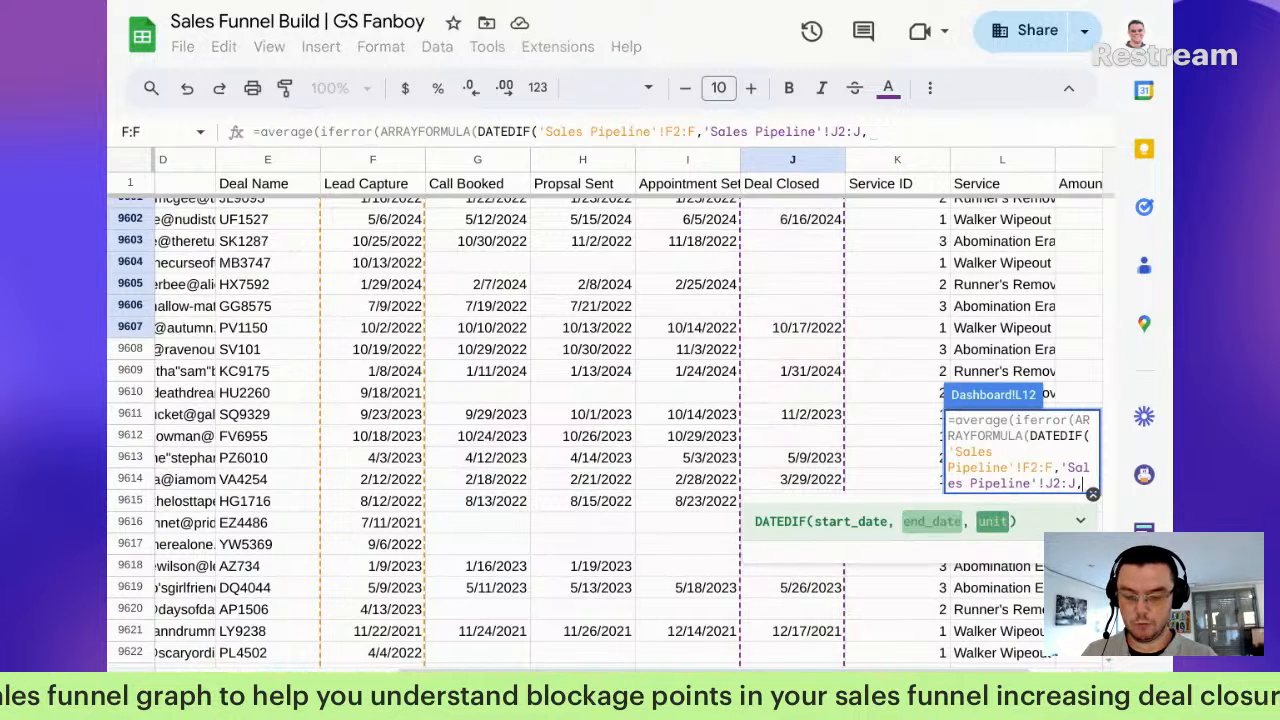
{"action": "type", "text": "\"D\""}
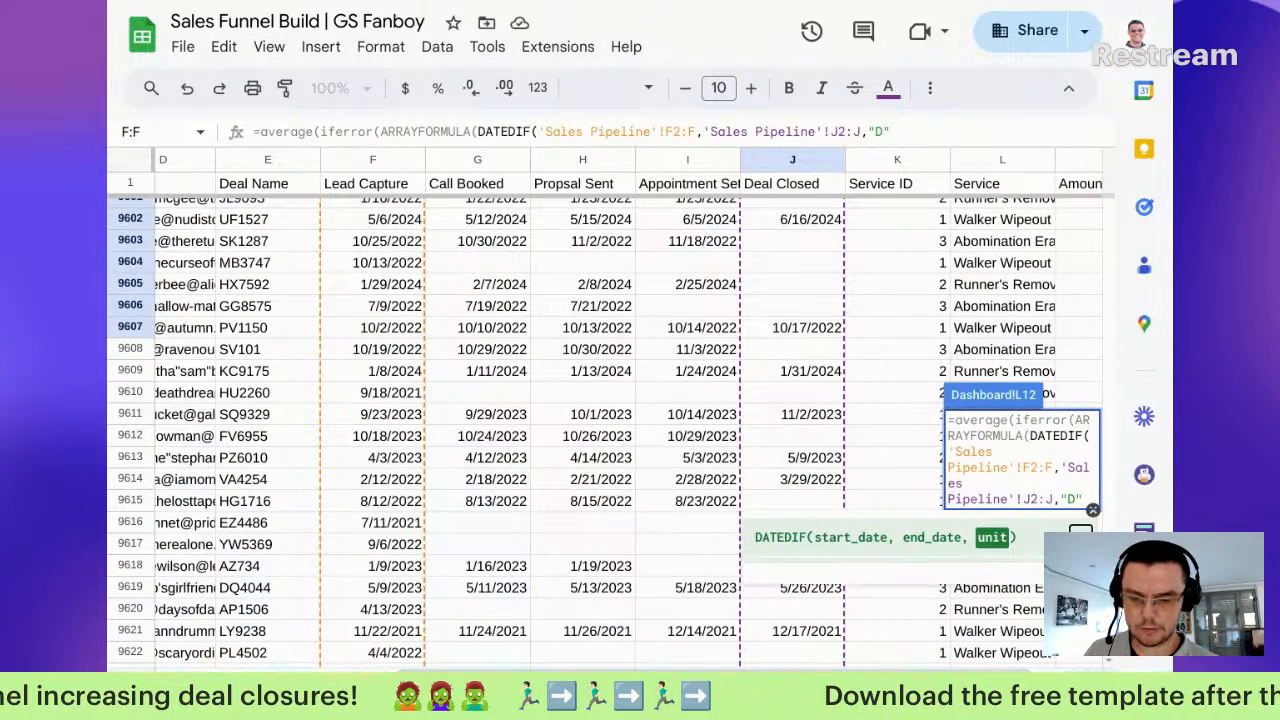
Step: Close the formula with ,"")) so Avg Days to Close shows 31.22158155
{"action": "left_click", "coordinate": [961, 544]}
{"action": "scroll", "coordinate": [968, 598], "scroll_direction": "down", "scroll_amount": 3}
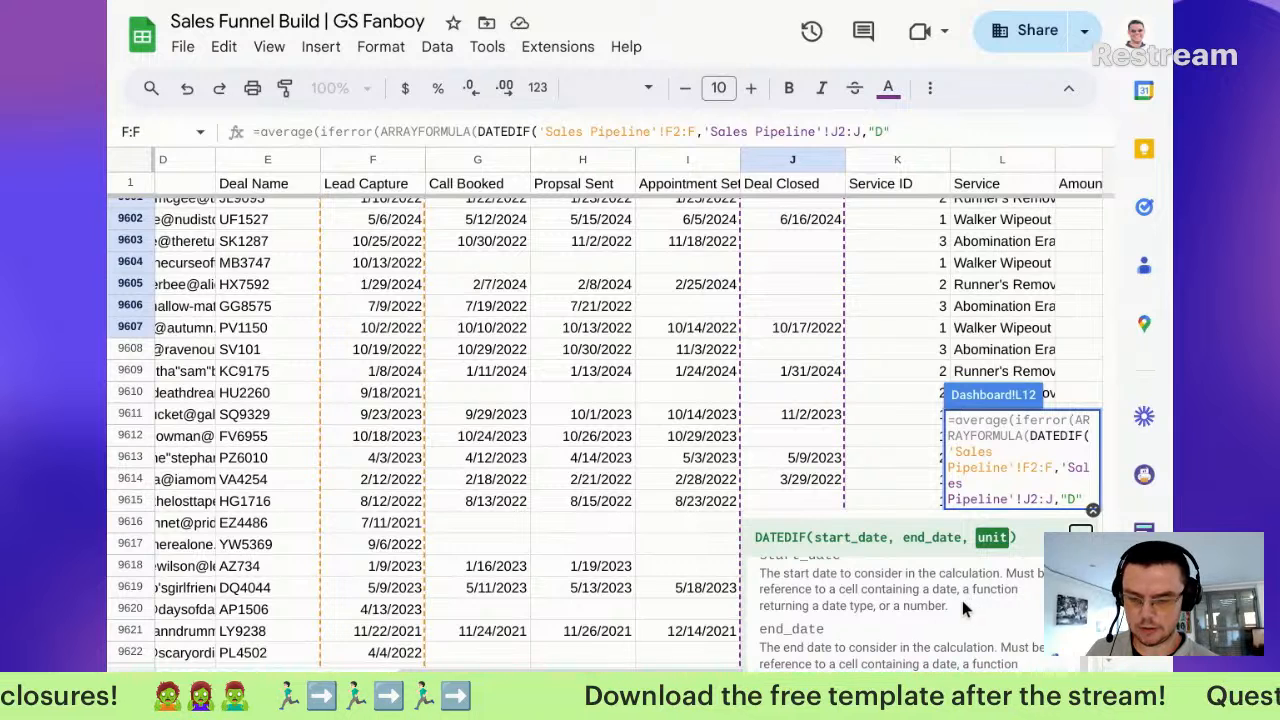
{"action": "left_click", "coordinate": [1081, 537]}
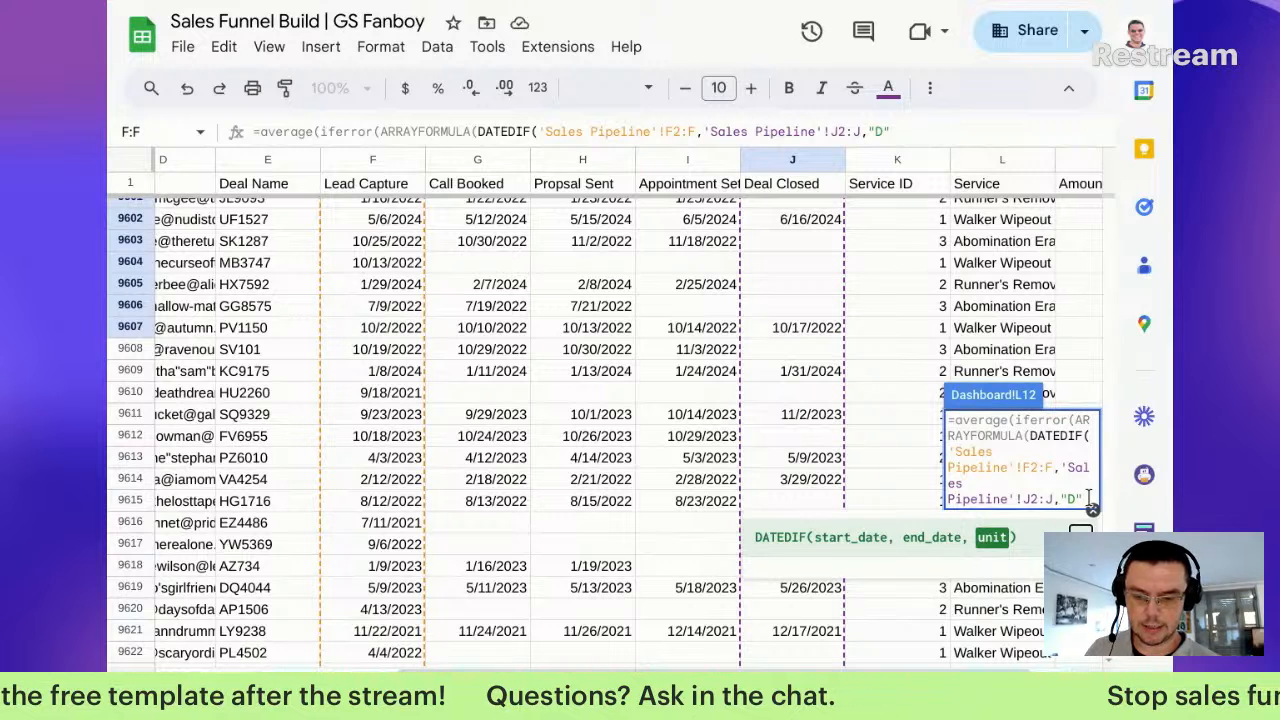
{"action": "type", "text": ")"}
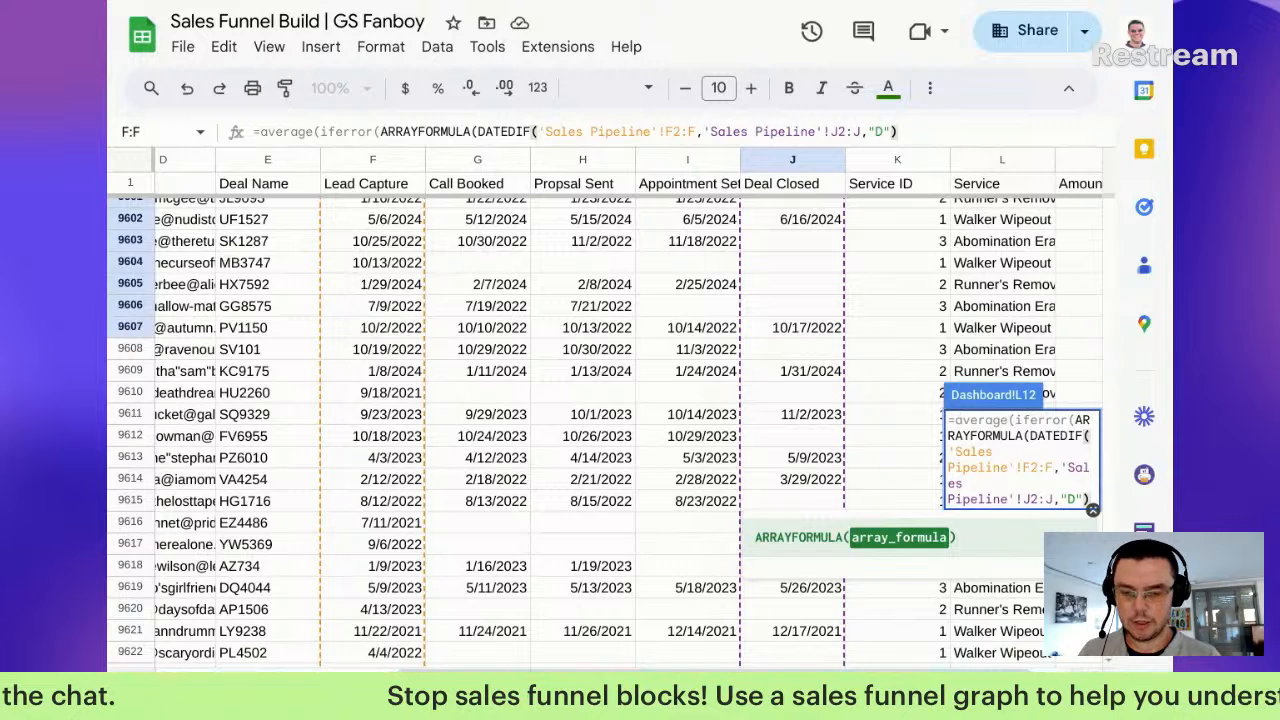
{"action": "type", "text": ")"}
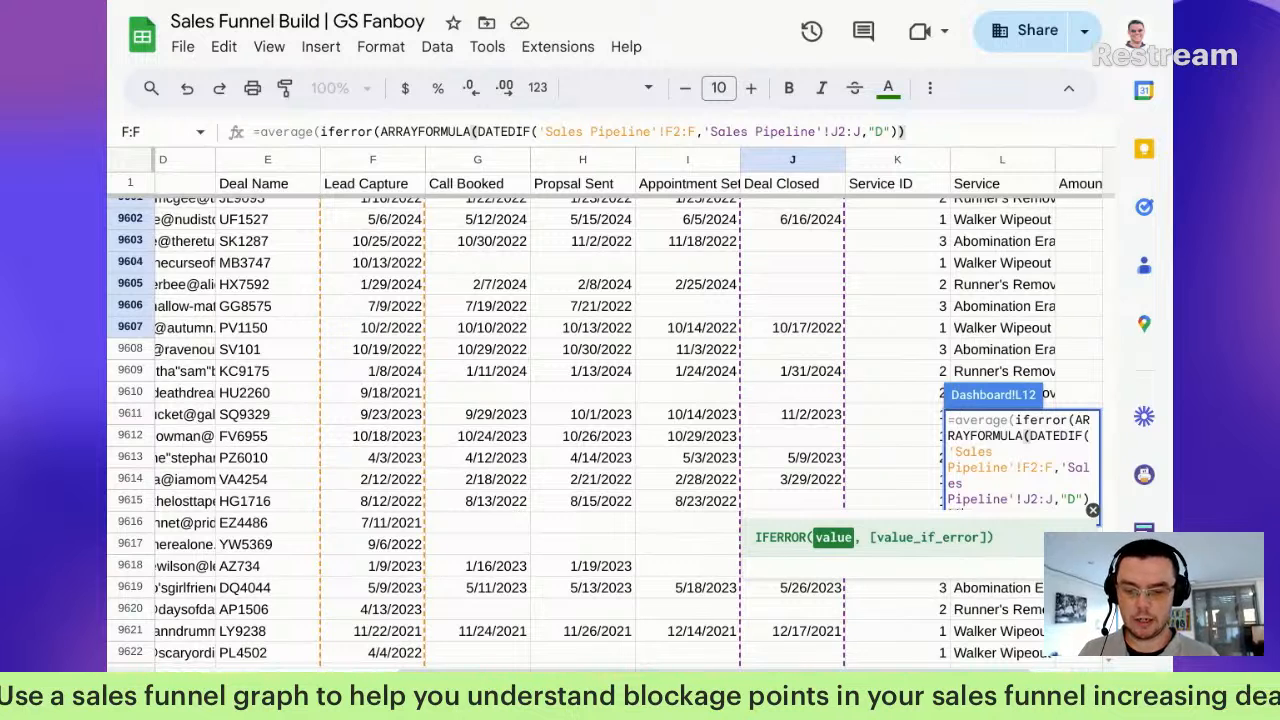
{"action": "type", "text": ")"}
{"action": "key", "text": "BackSpace"}
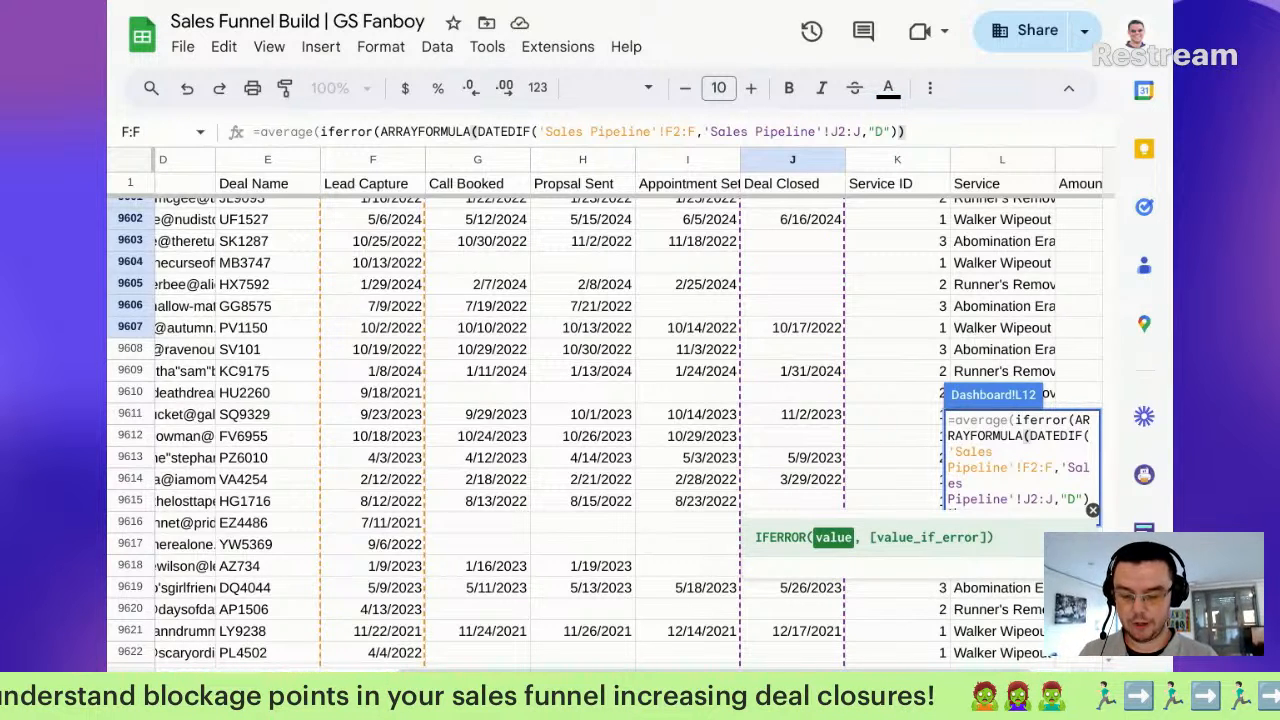
{"action": "type", "text": ",\"\""}
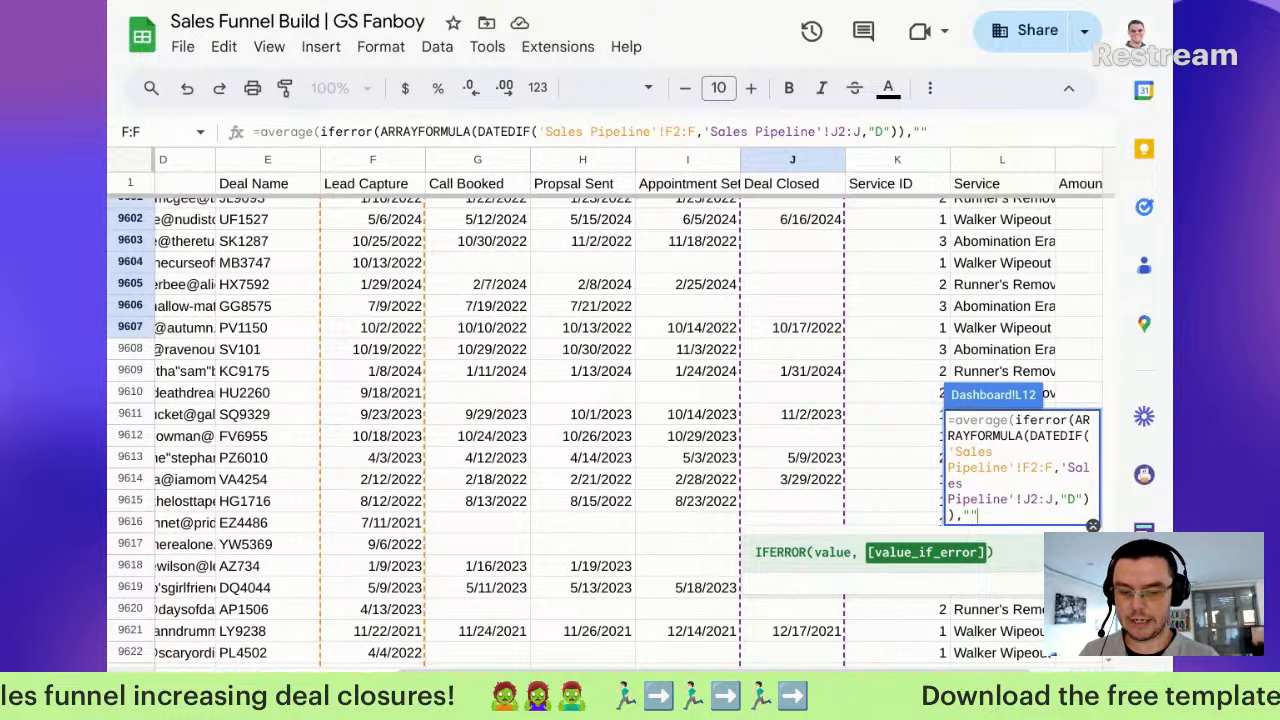
{"action": "type", "text": ")"}
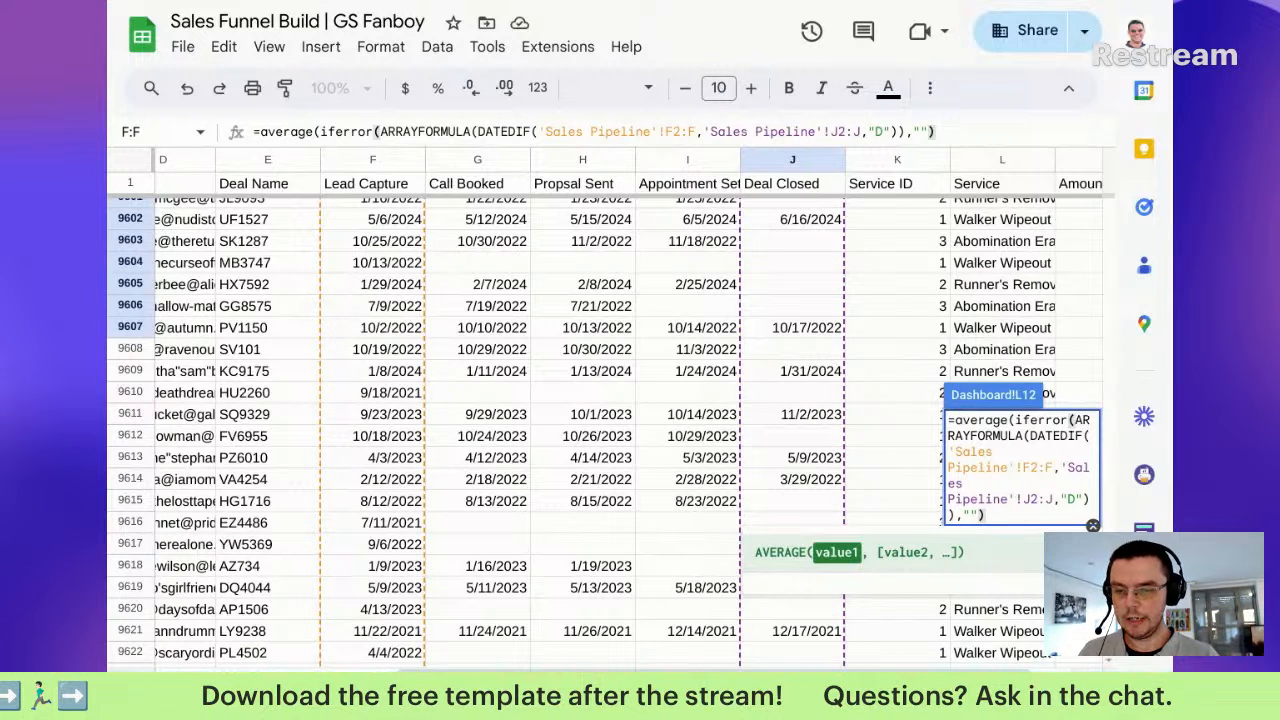
{"action": "type", "text": ")"}
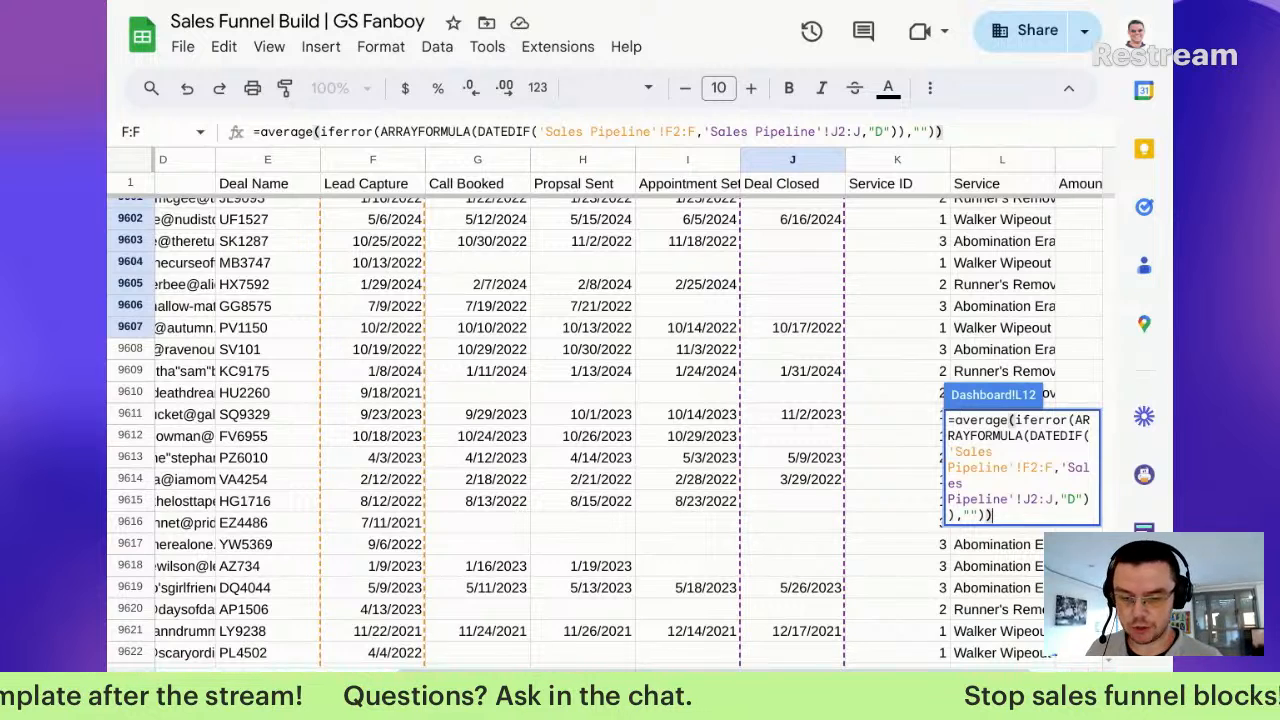
{"action": "key", "text": "Return"}
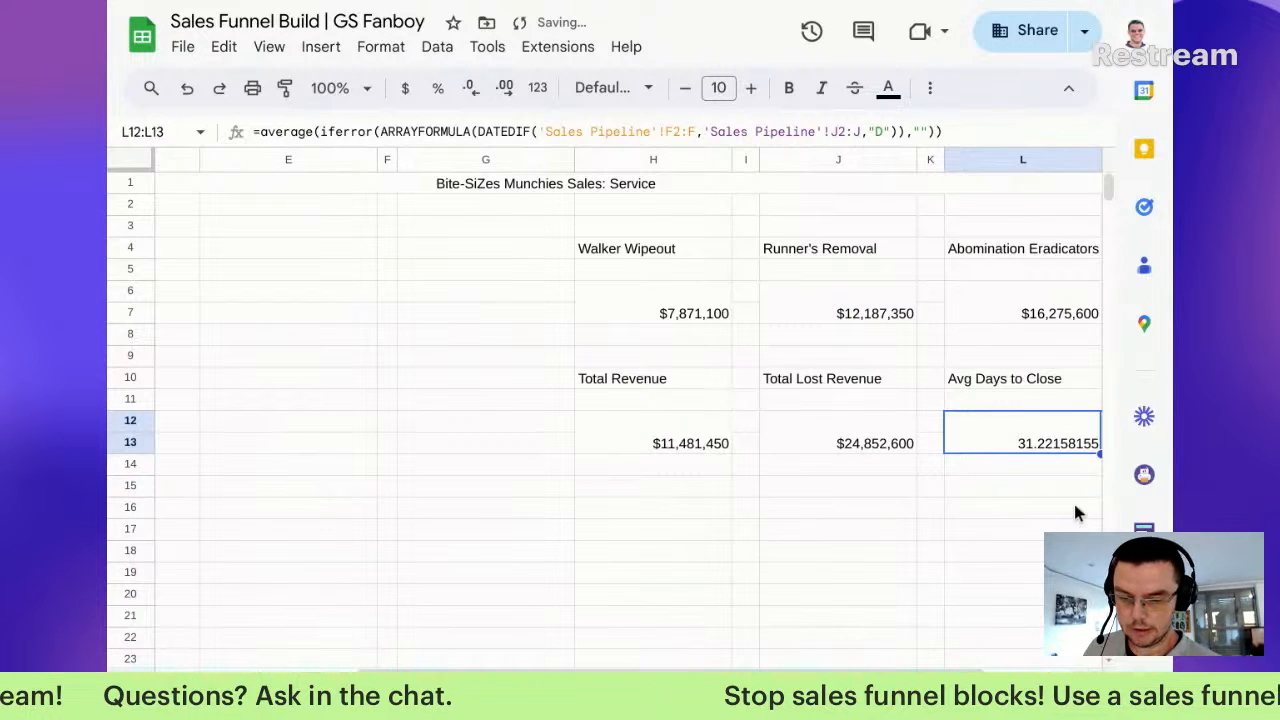
Step: Format Avg Days to Close to two decimal places, showing 31.22
{"action": "left_click", "coordinate": [472, 88]}
{"action": "left_click", "coordinate": [472, 88]}
{"action": "left_click", "coordinate": [472, 88]}
{"action": "left_click", "coordinate": [472, 88]}
{"action": "left_click", "coordinate": [472, 88]}
{"action": "left_click", "coordinate": [472, 88]}
{"action": "left_click", "coordinate": [472, 88]}
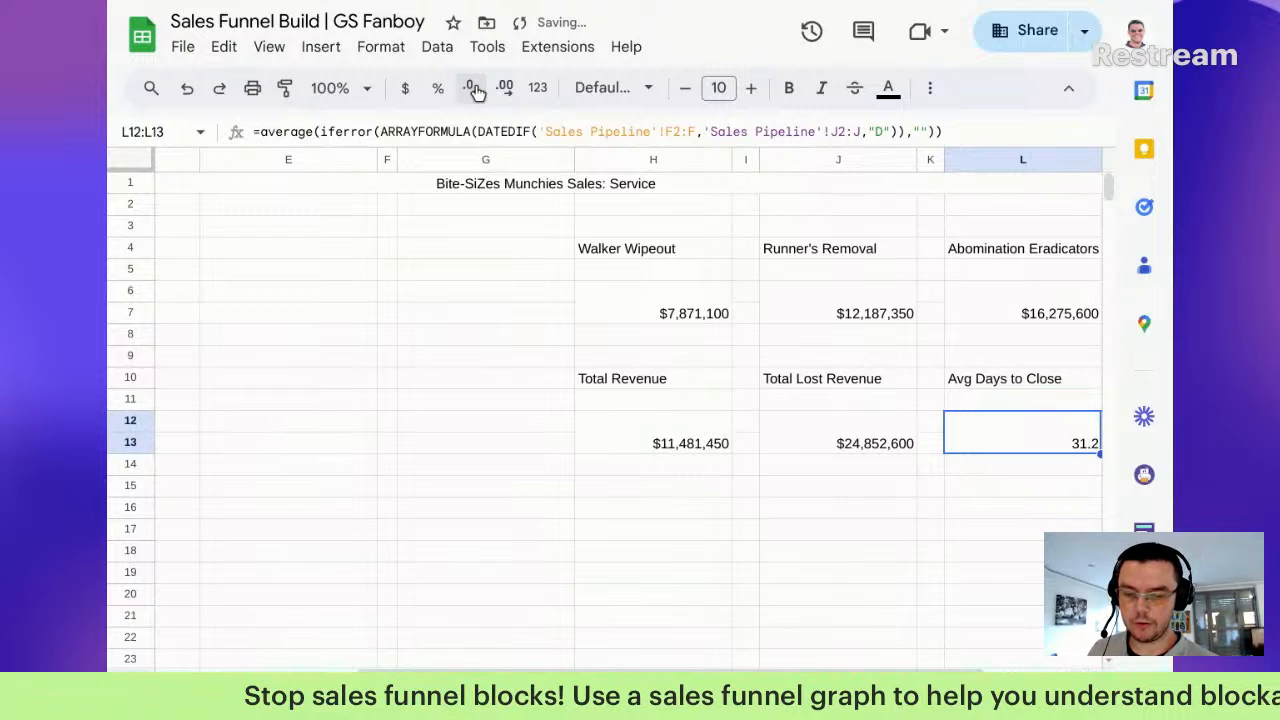
{"action": "left_click", "coordinate": [505, 88]}
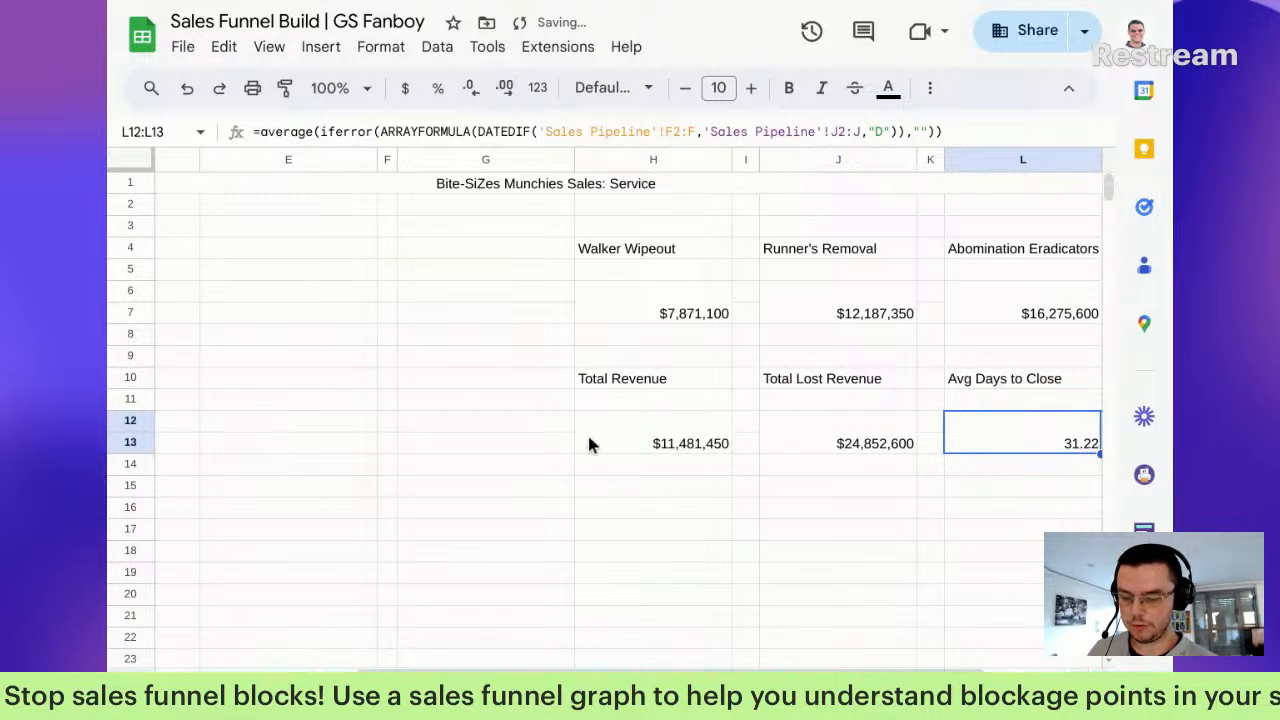
Step: Select the KPI block from the Total Revenue heading through the Avg Days value (H10:L13)
{"action": "scroll", "coordinate": [628, 453], "scroll_direction": "right", "scroll_amount": 2}
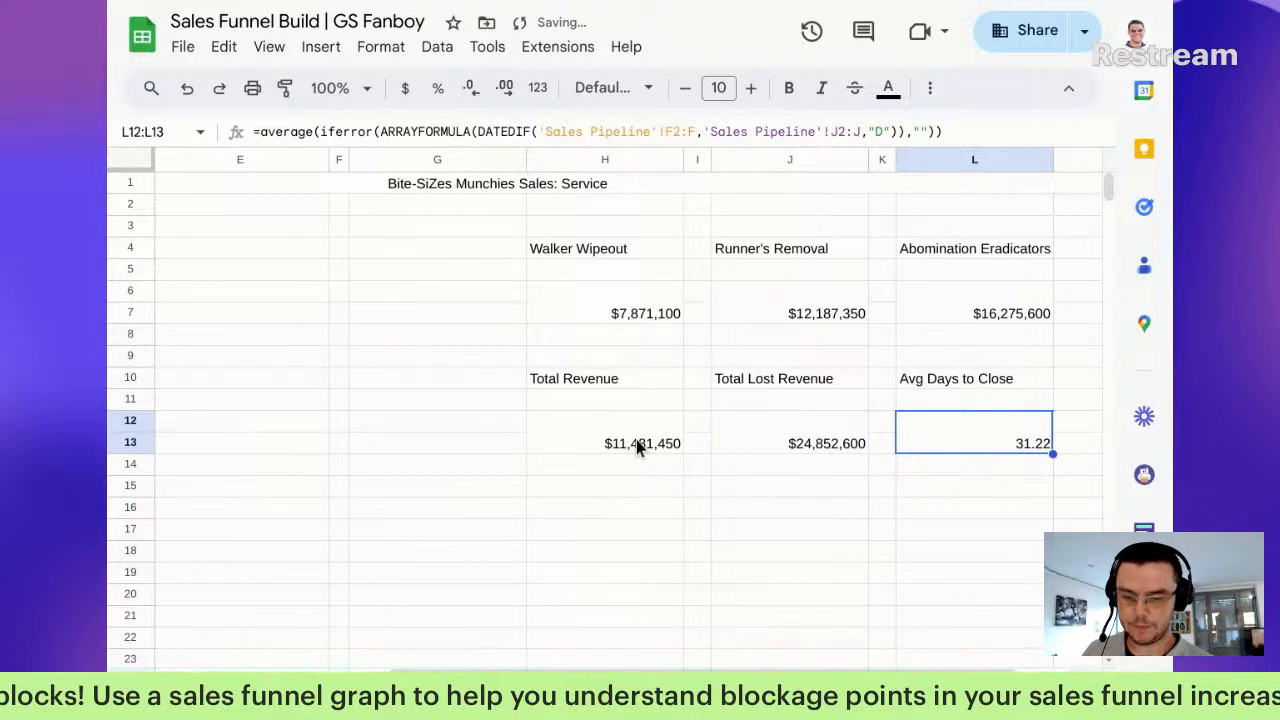
{"action": "left_click", "coordinate": [614, 374]}
{"action": "left_click", "coordinate": [806, 385], "text": "shift"}
{"action": "left_click", "coordinate": [954, 434], "text": "shift"}
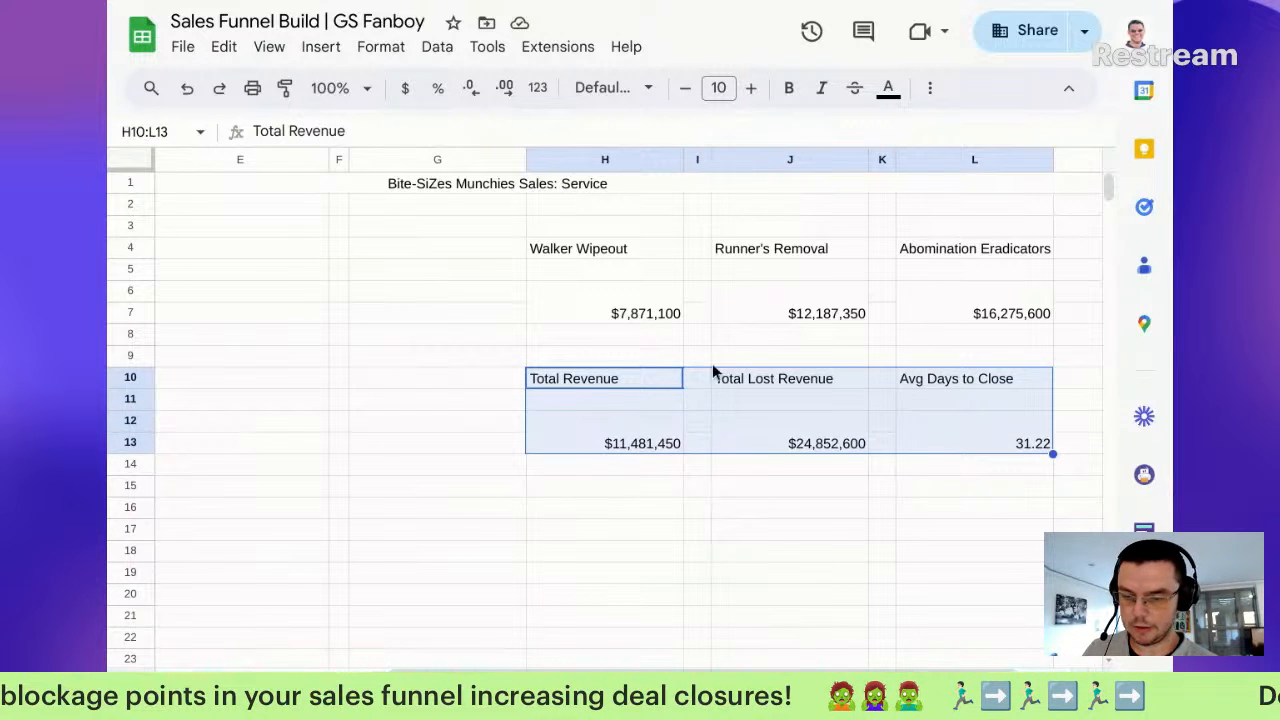
Step: Move the KPI block from H10:L13 up one row to H9:L12
{"action": "left_click_drag", "start_coordinate": [630, 374], "coordinate": [624, 358]}
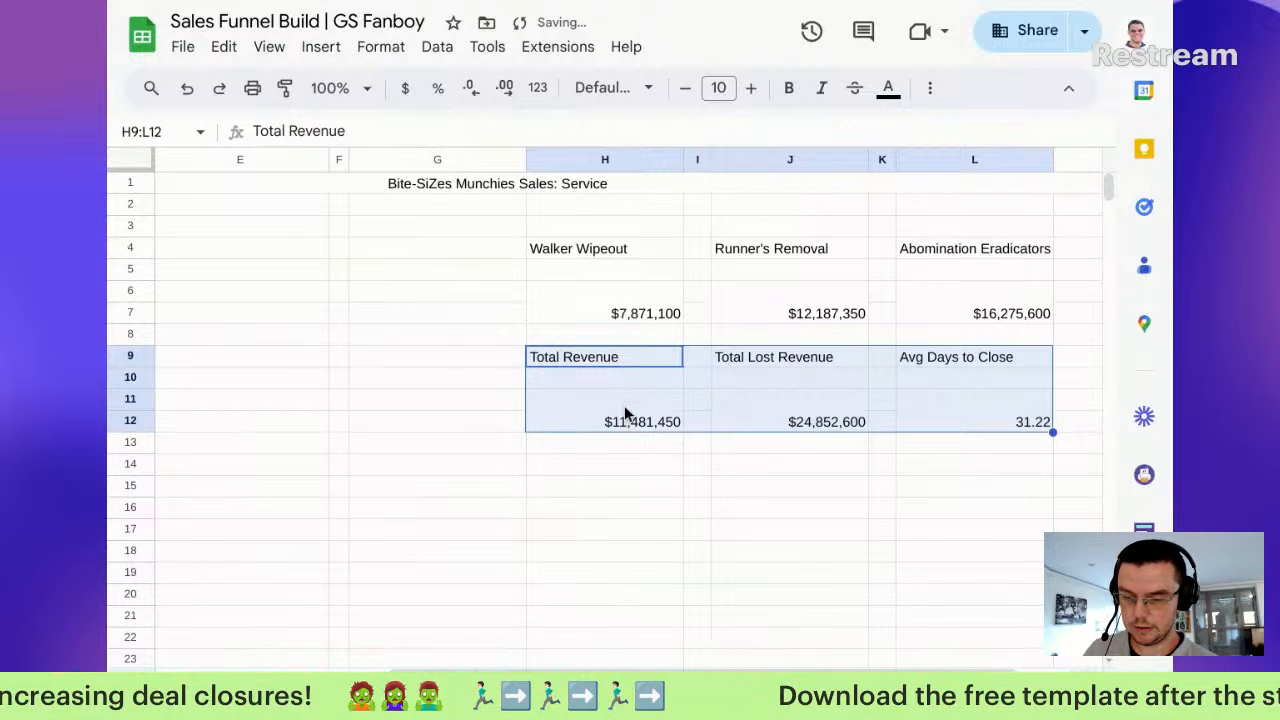
{"action": "left_click", "coordinate": [625, 410]}
{"action": "scroll", "coordinate": [846, 517], "scroll_direction": "left", "scroll_amount": 5}
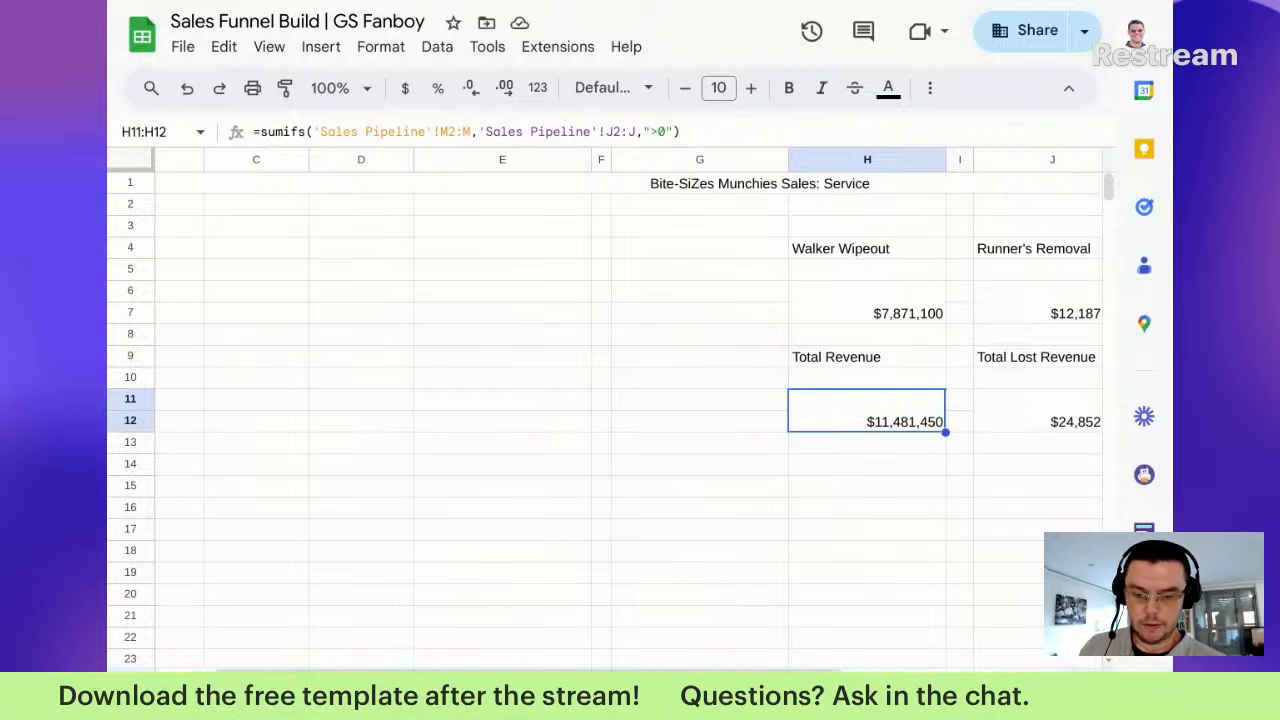
{"action": "left_click", "coordinate": [786, 512]}
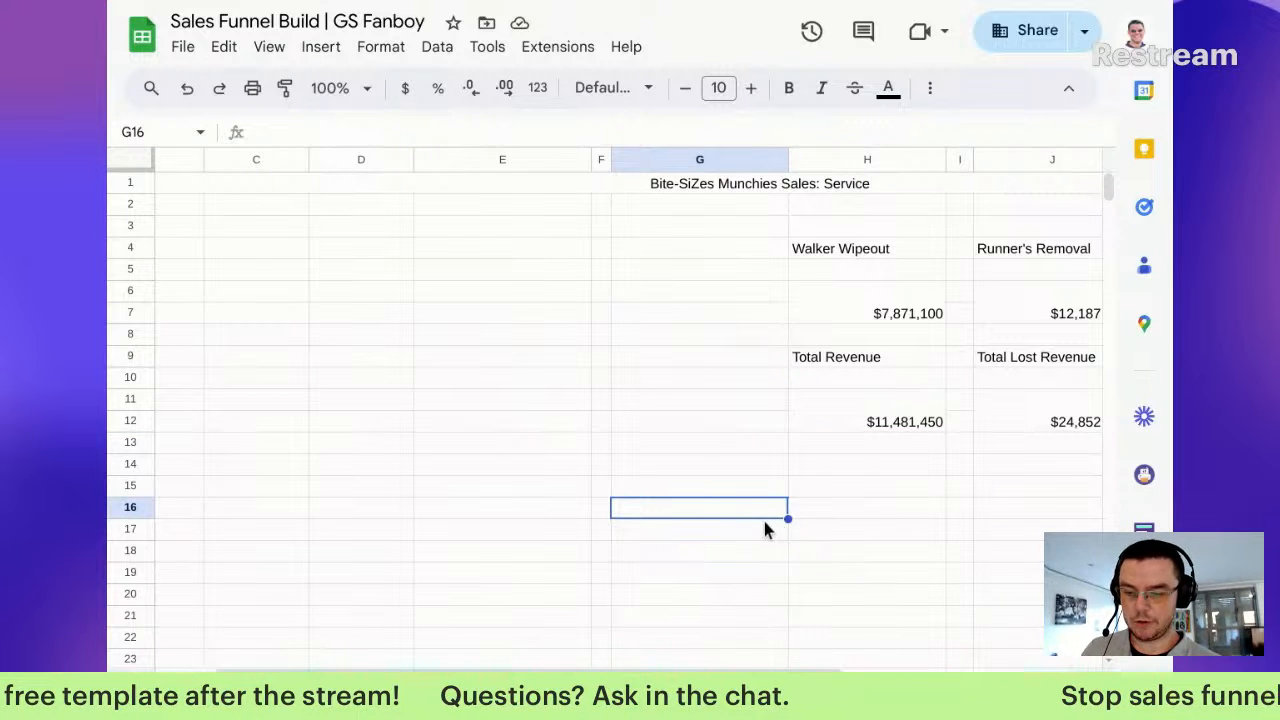
{"action": "scroll", "coordinate": [872, 535], "scroll_direction": "down", "scroll_amount": 1}
Step: Enter 'Top 5 Zombie Closers' in H15 and merge it across H15:M15
{"action": "left_click", "coordinate": [871, 451]}
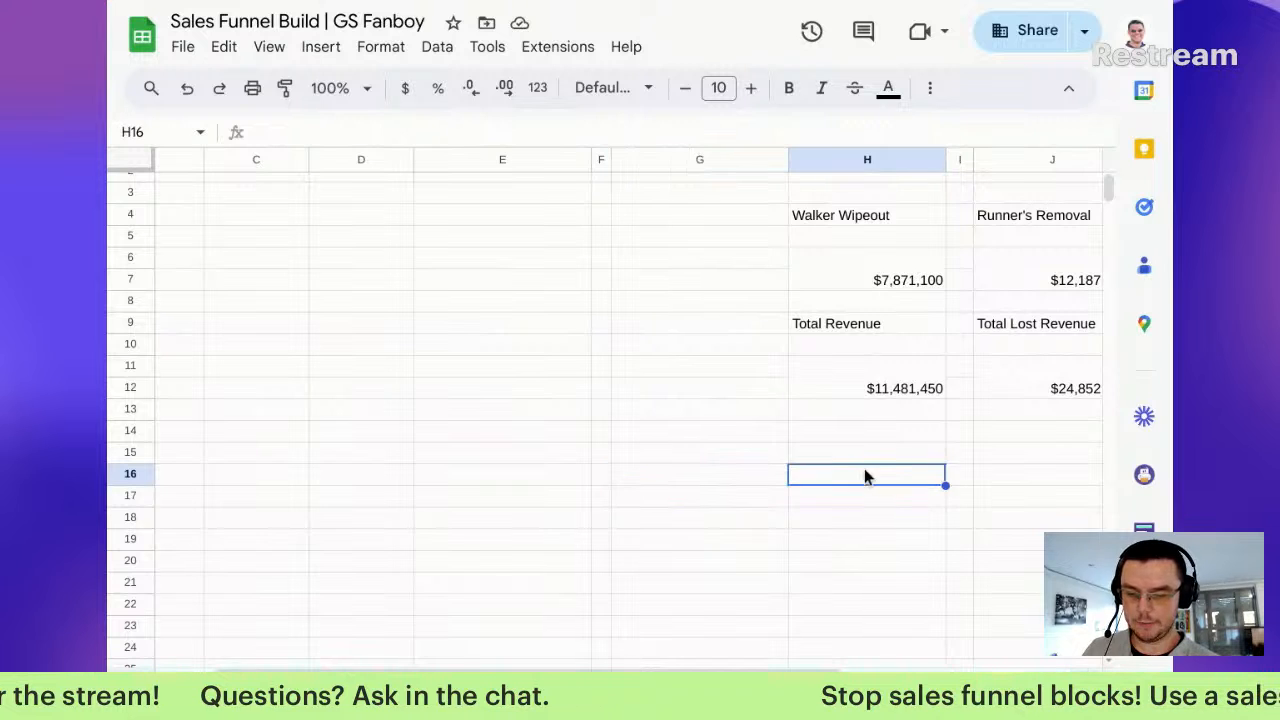
{"action": "type", "text": "Top 5 Zombie Closer"}
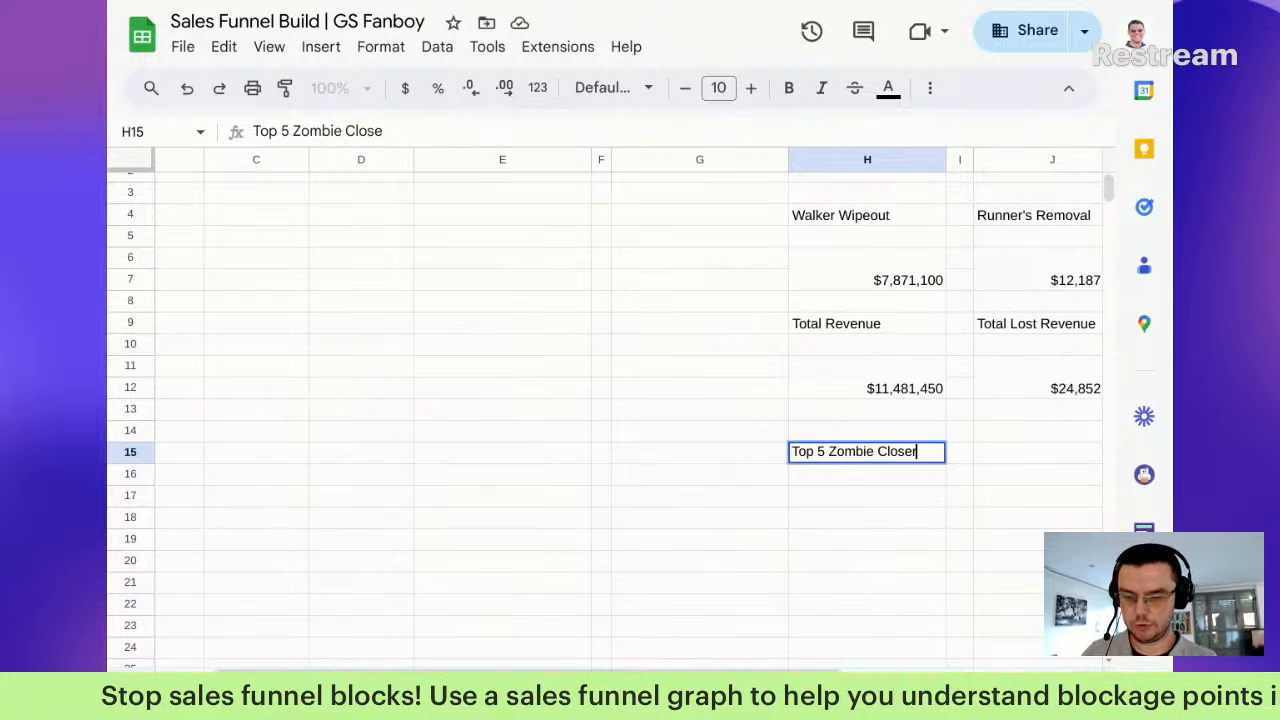
{"action": "key", "text": "shift+Right"}
{"action": "key", "text": "shift+Right"}
{"action": "key", "text": "shift+Right"}
{"action": "key", "text": "shift+Right"}
{"action": "key", "text": "shift+Right"}
{"action": "key", "text": "shift+Right"}
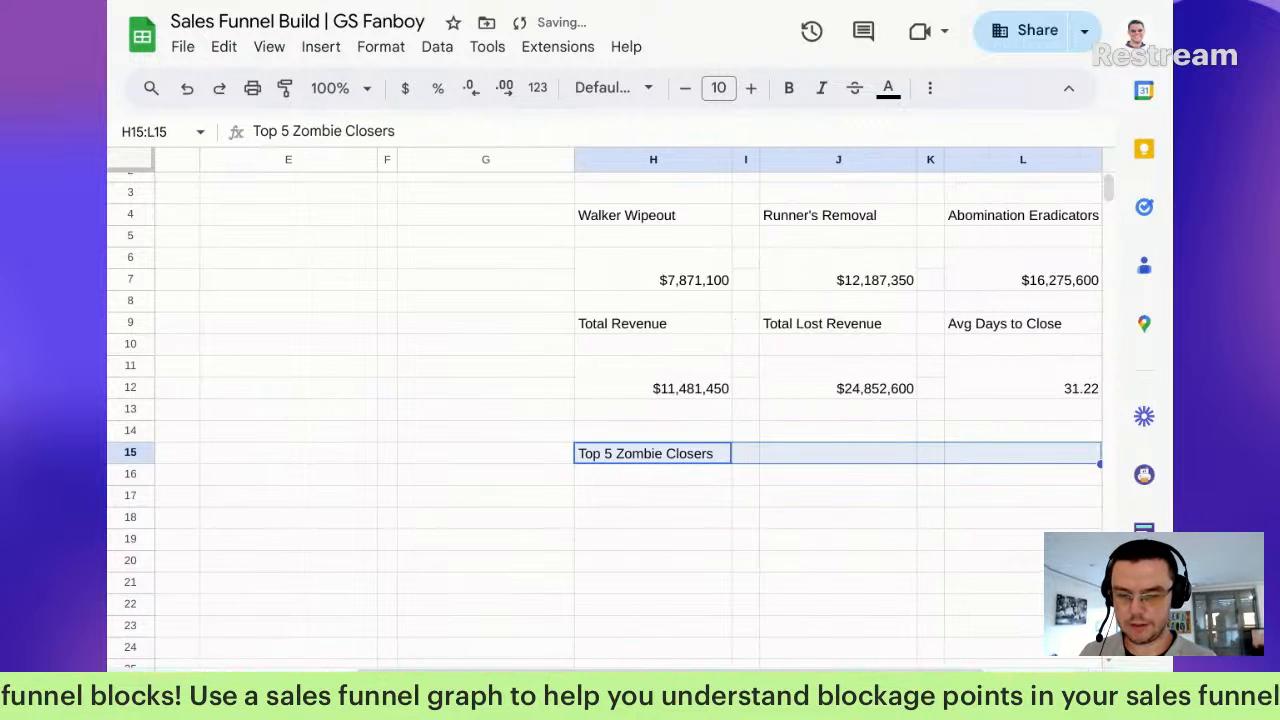
{"action": "key", "text": "shift+Left"}
{"action": "key", "text": "shift+Left"}
{"action": "key", "text": "shift+Right"}
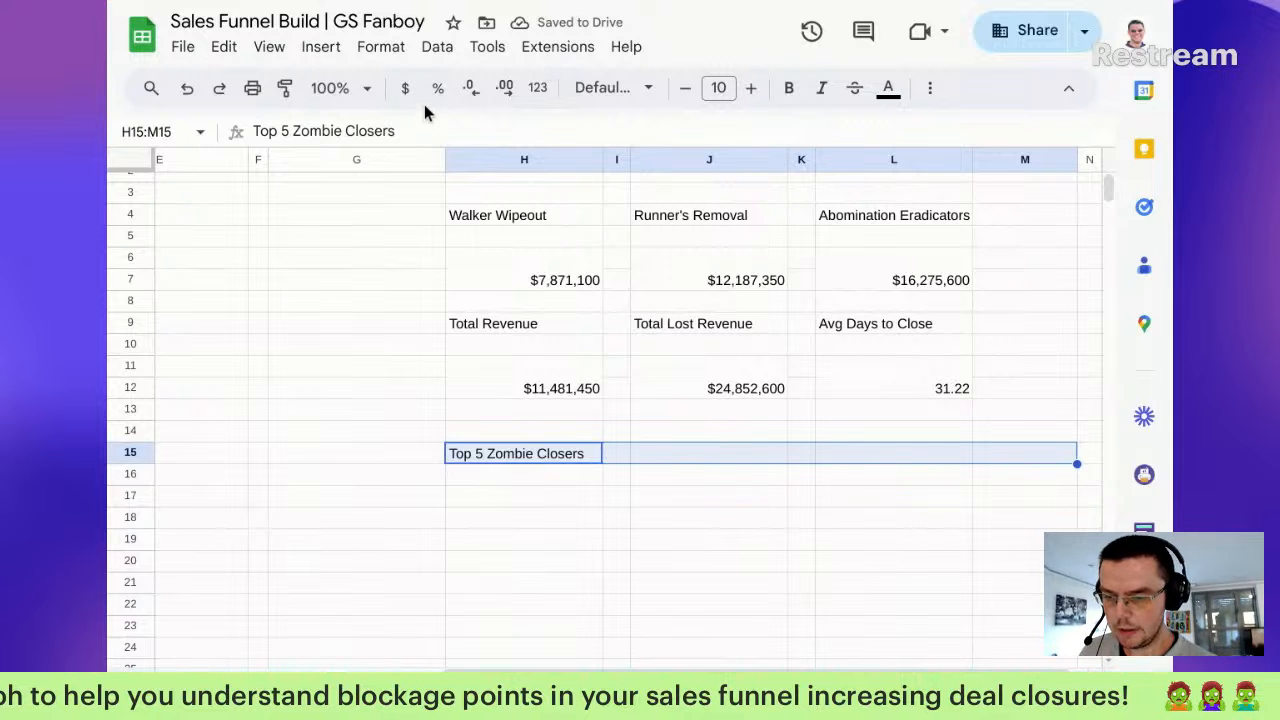
{"action": "left_click", "coordinate": [928, 89]}
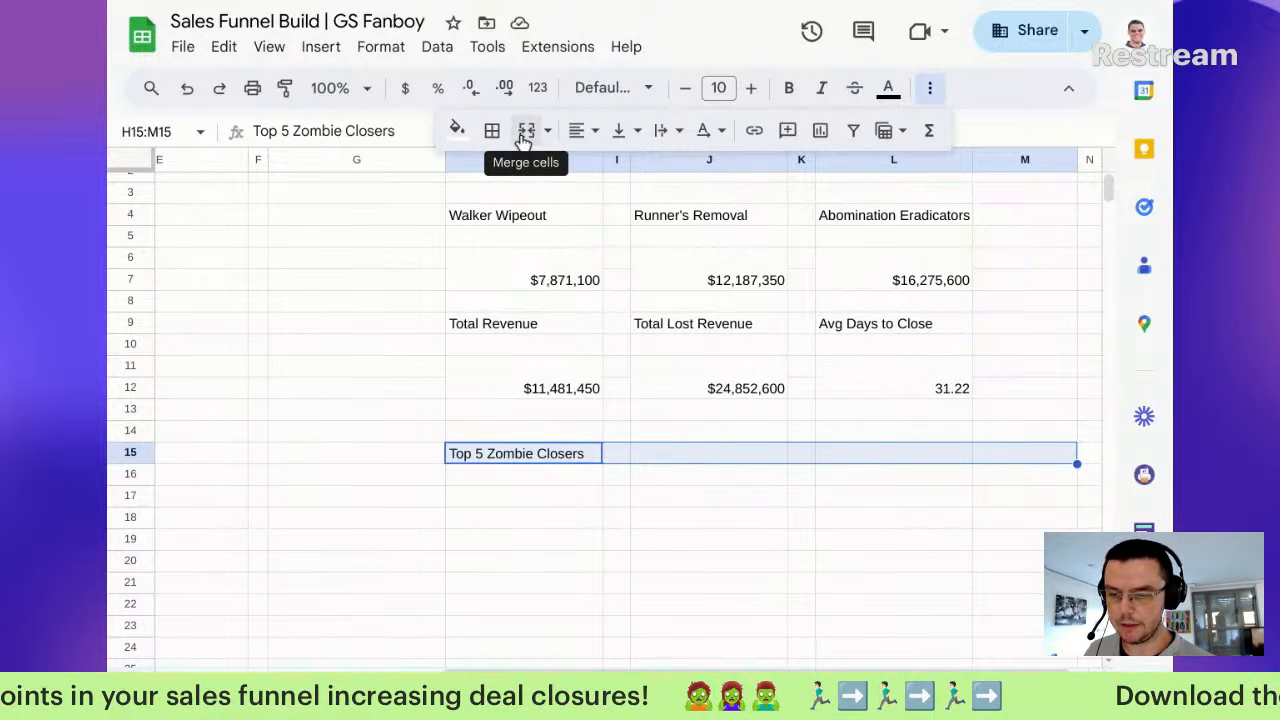
{"action": "left_click", "coordinate": [527, 133]}
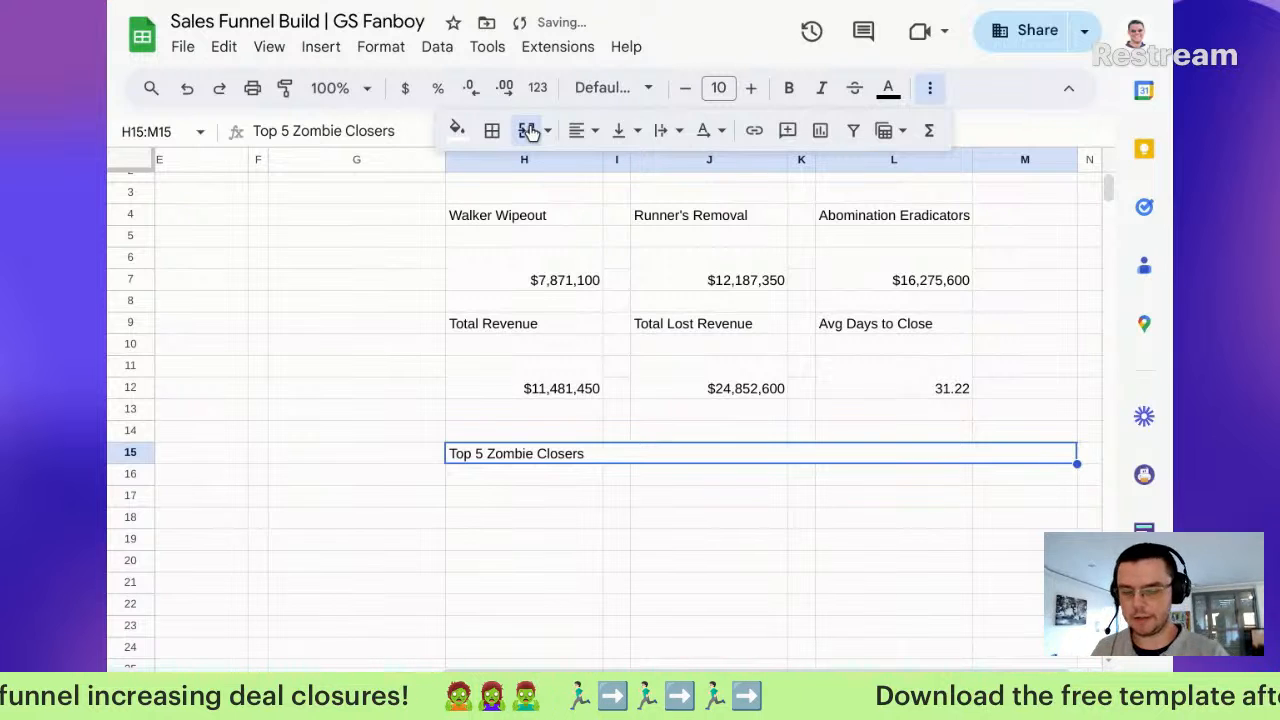
{"action": "left_click", "coordinate": [627, 481]}
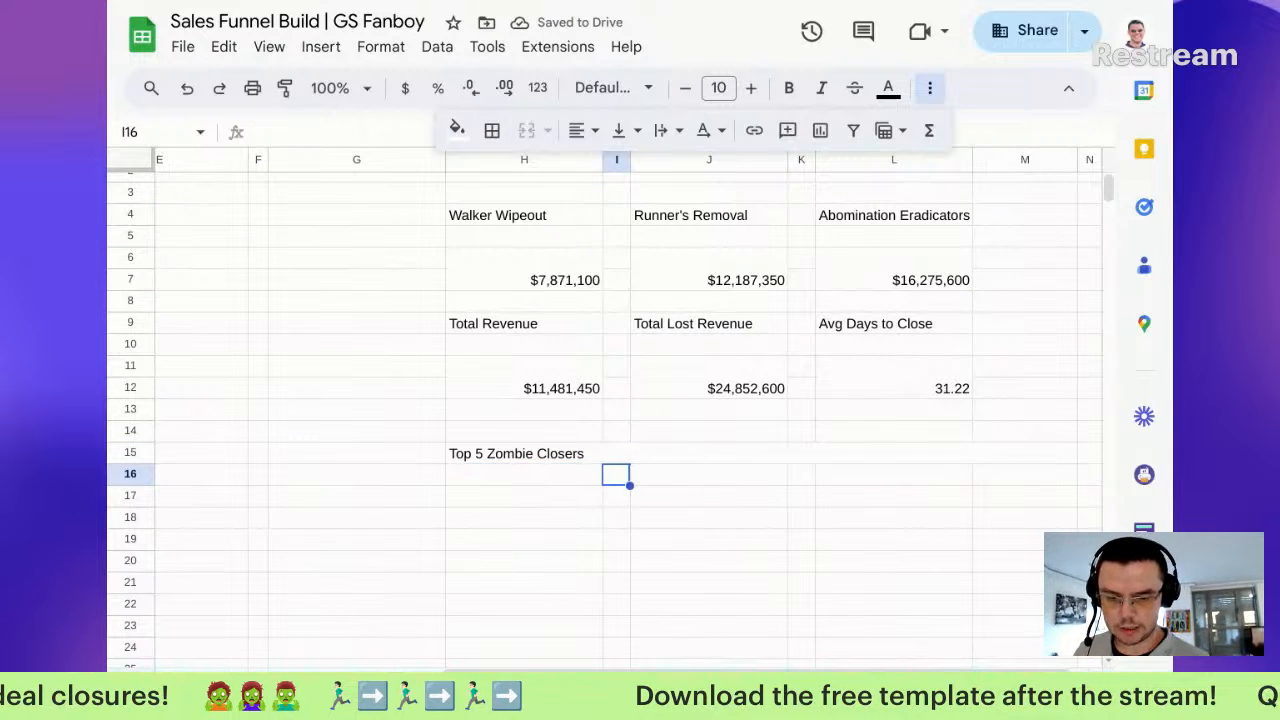
{"action": "left_click", "coordinate": [543, 472]}
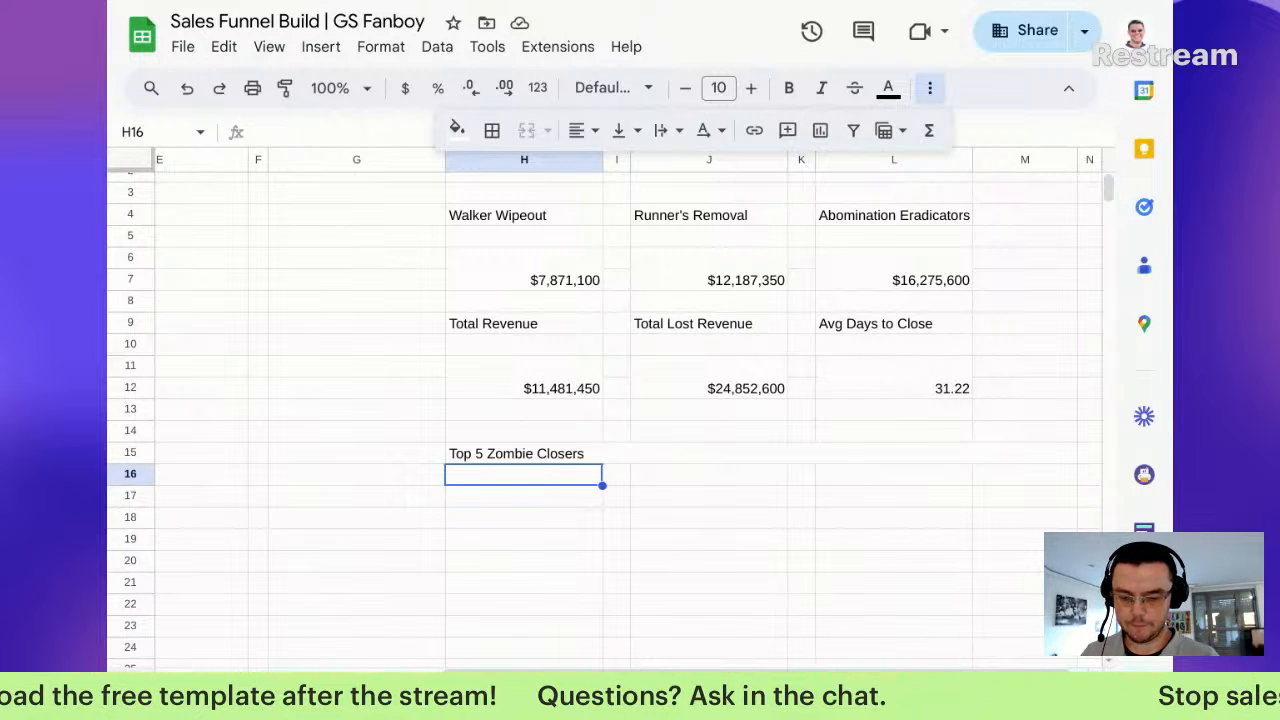
Step: In H16 begin =QUERY('Sales Pipeline'!A:M,"select B, count(J)" over the pipeline data
{"action": "type", "text": "=query"}
{"action": "key", "text": "Tab"}
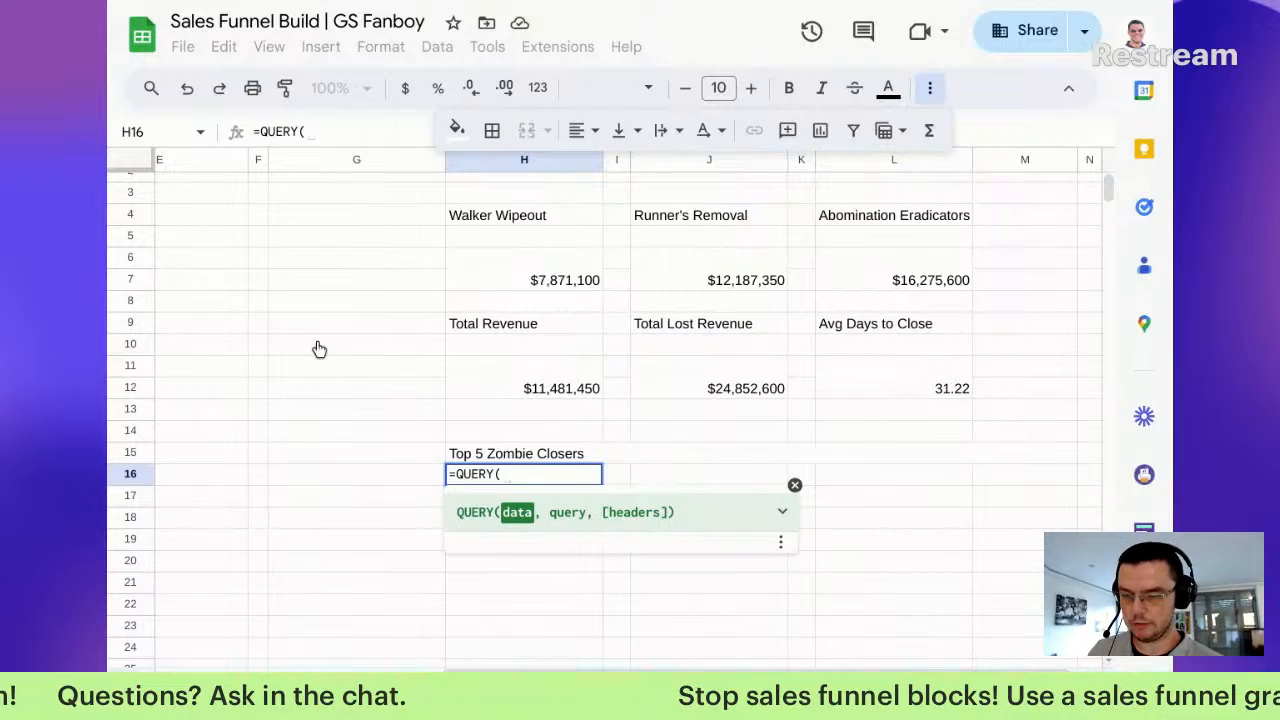
{"action": "key", "text": "alt+Up"}
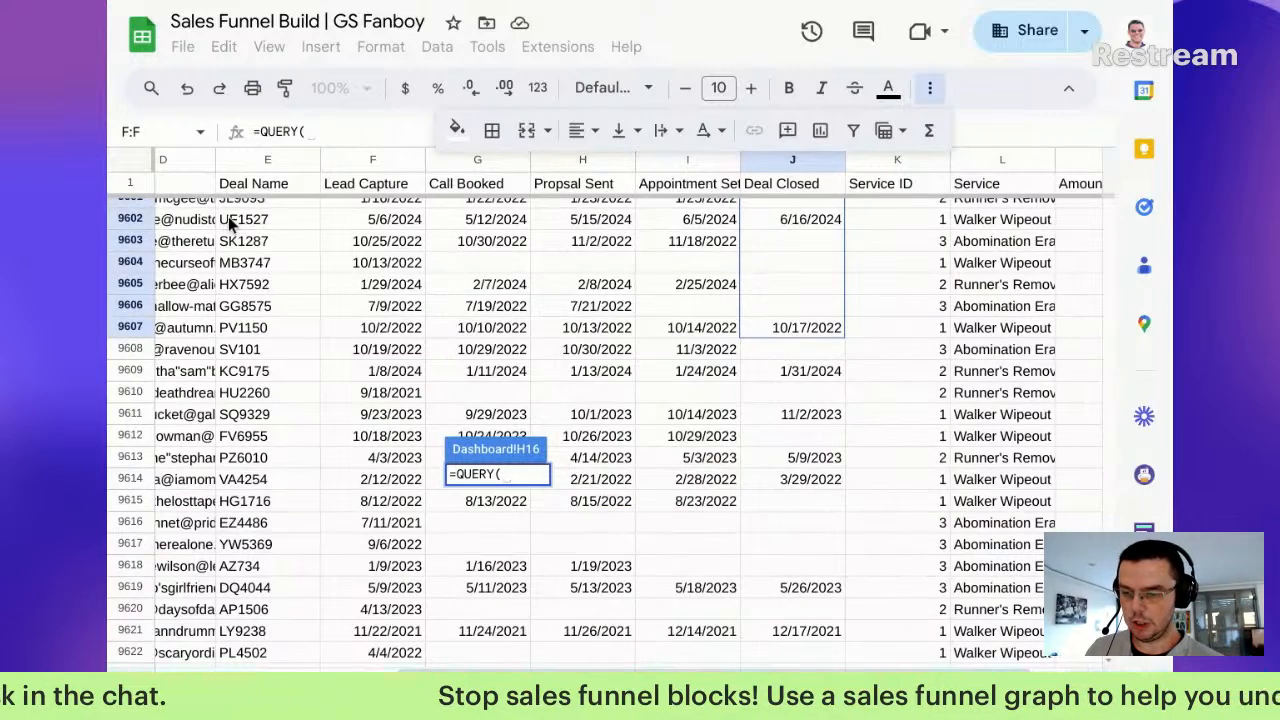
{"action": "scroll", "coordinate": [434, 336], "scroll_direction": "left", "scroll_amount": 4}
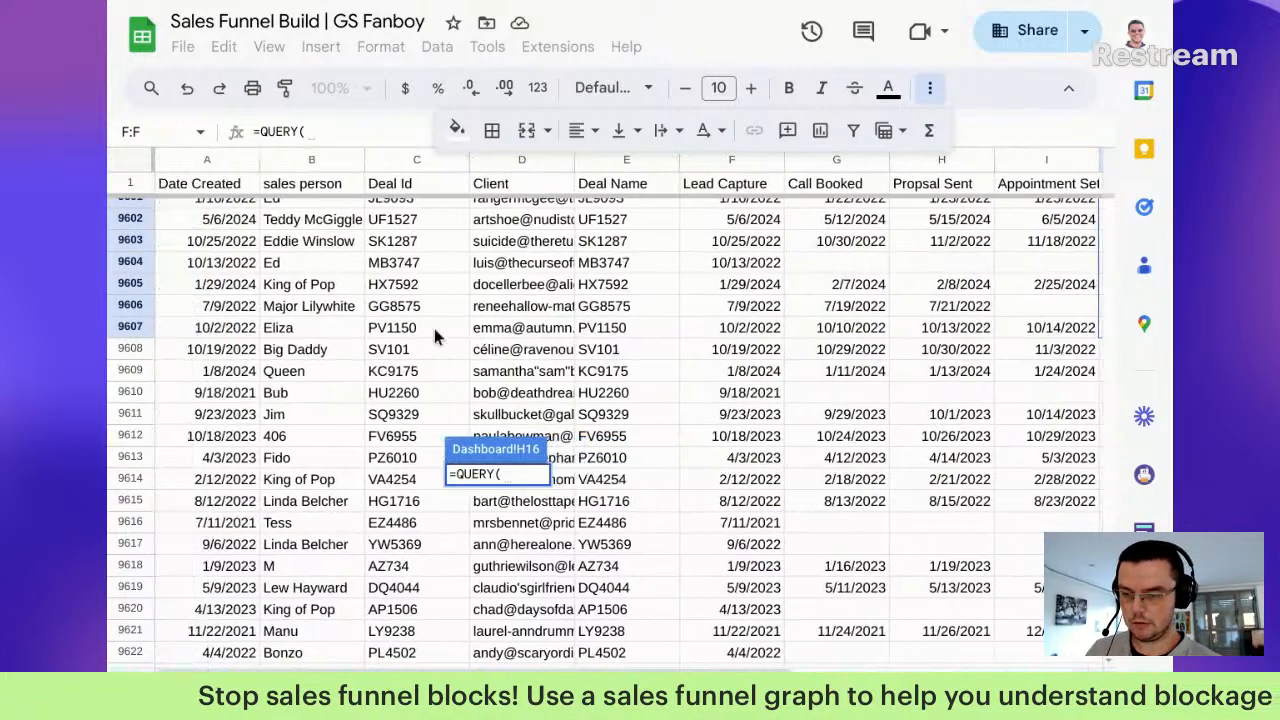
{"action": "left_click_drag", "start_coordinate": [207, 160], "coordinate": [1095, 160]}
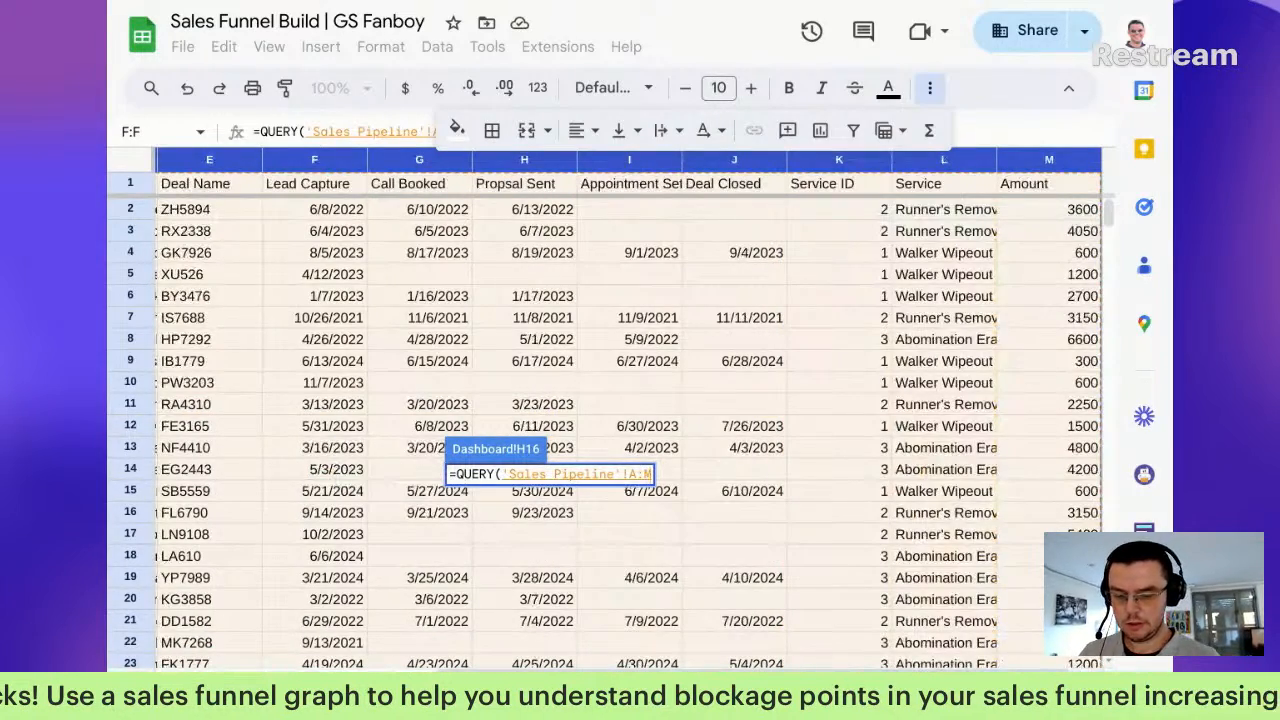
{"action": "type", "text": ","}
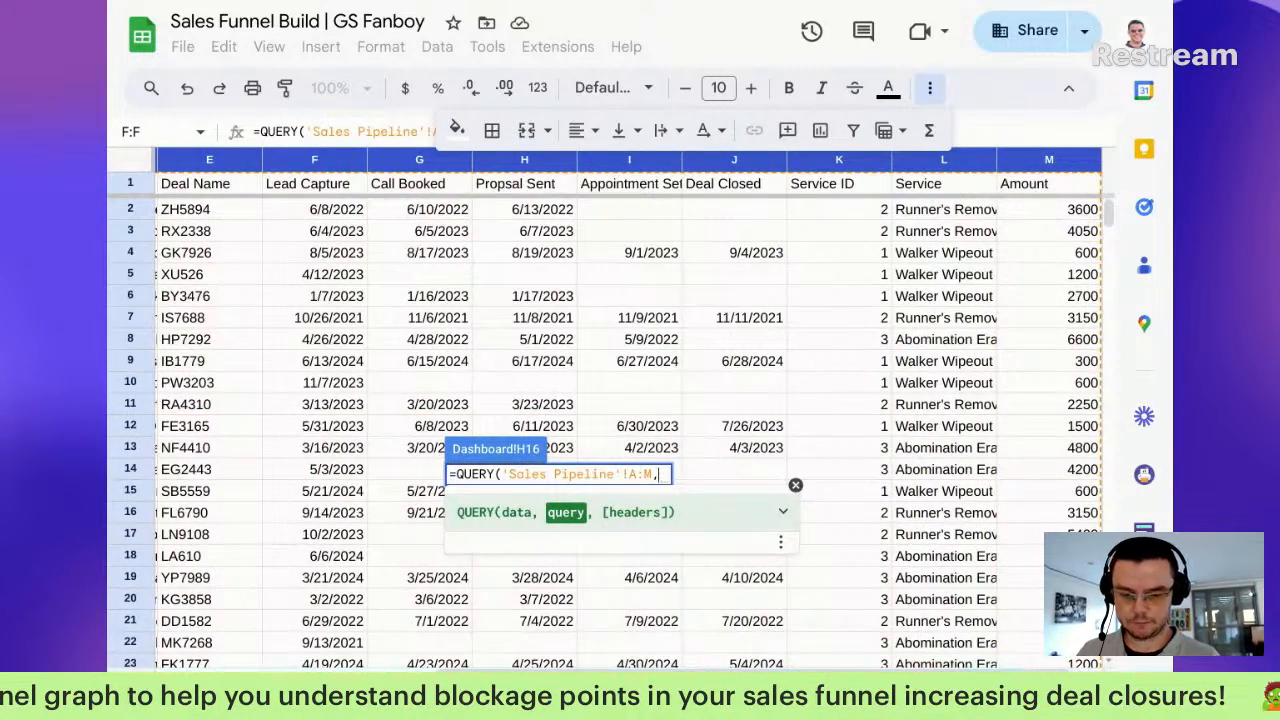
{"action": "type", "text": "\""}
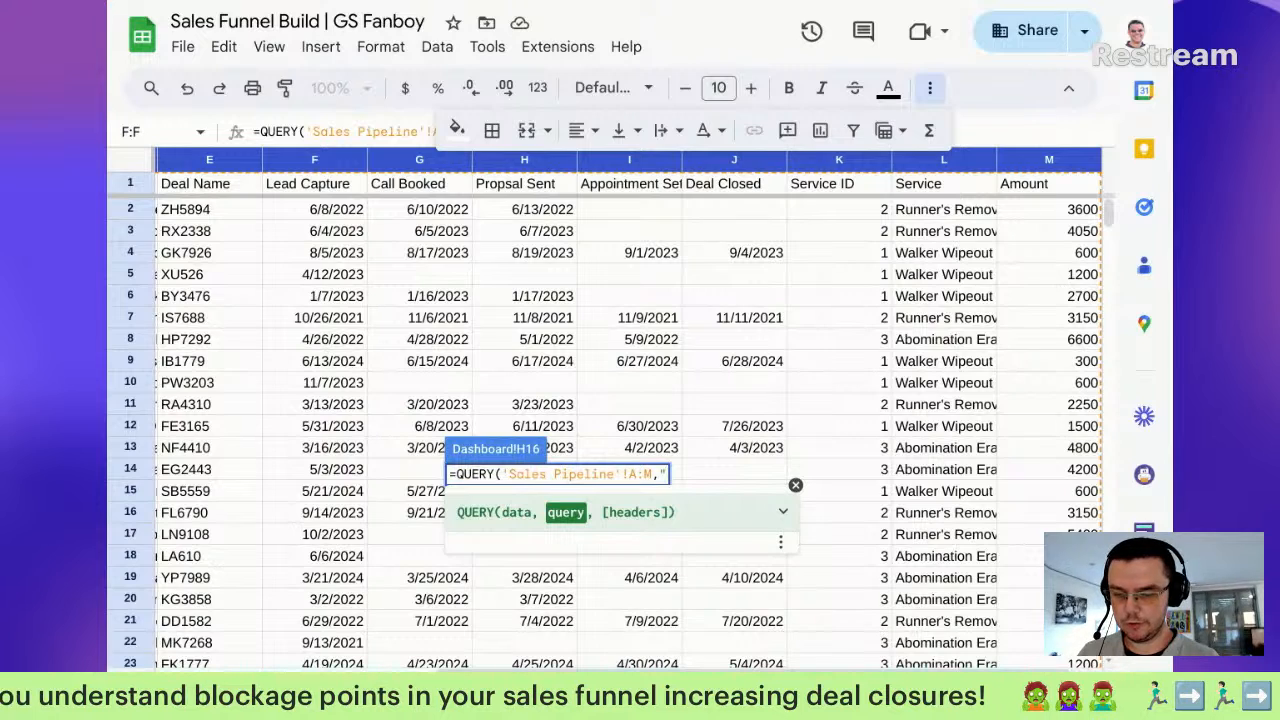
{"action": "scroll", "coordinate": [812, 394], "scroll_direction": "left", "scroll_amount": 4}
{"action": "type", "text": "select"}
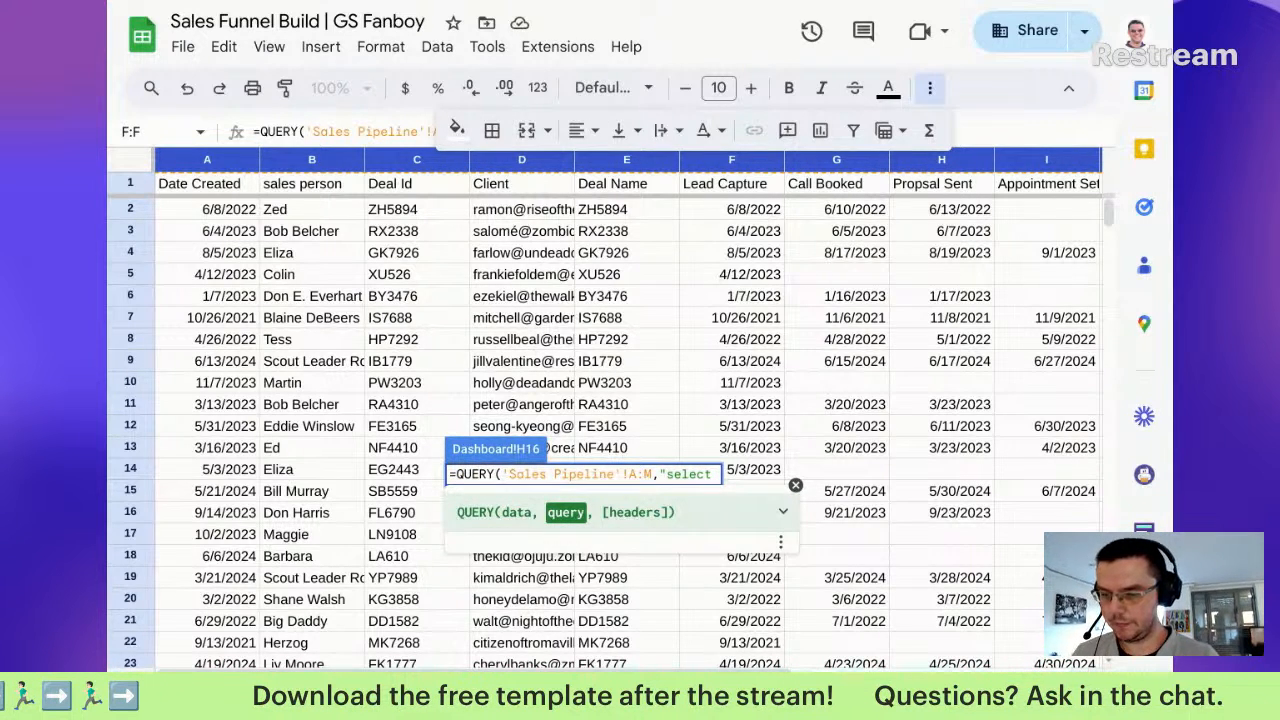
{"action": "type", "text": "B"}
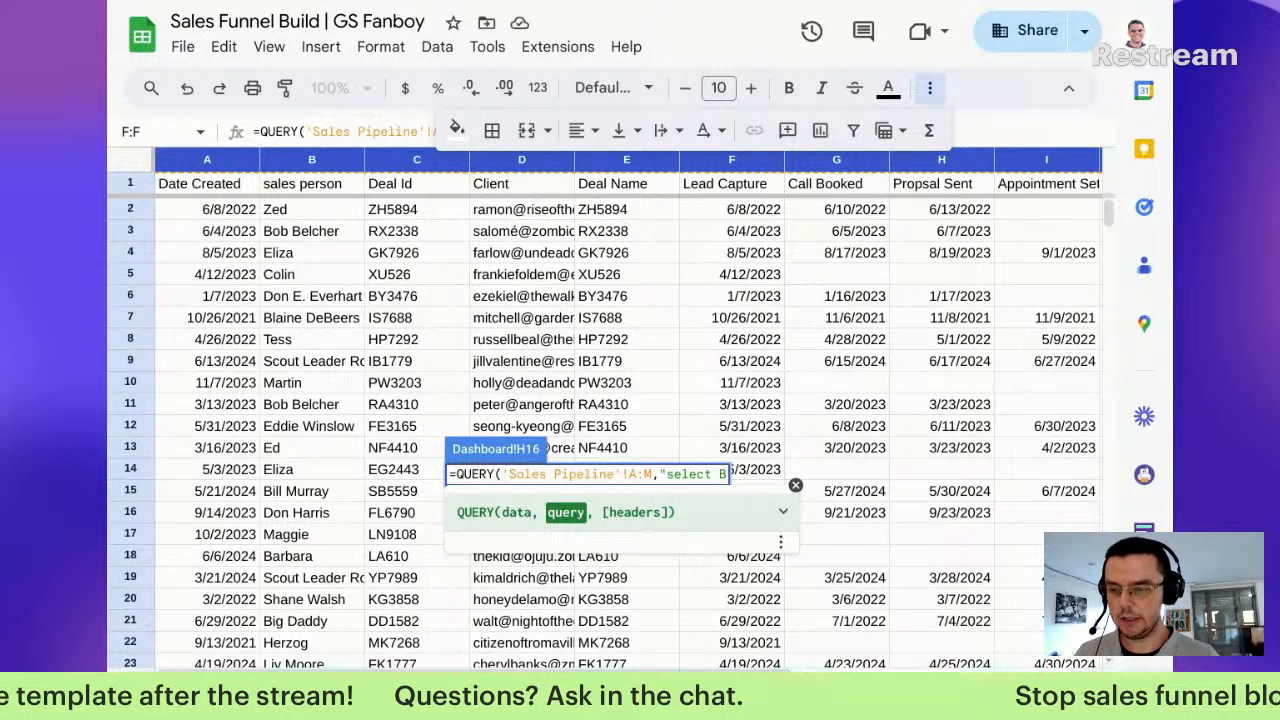
{"action": "type", "text": ","}
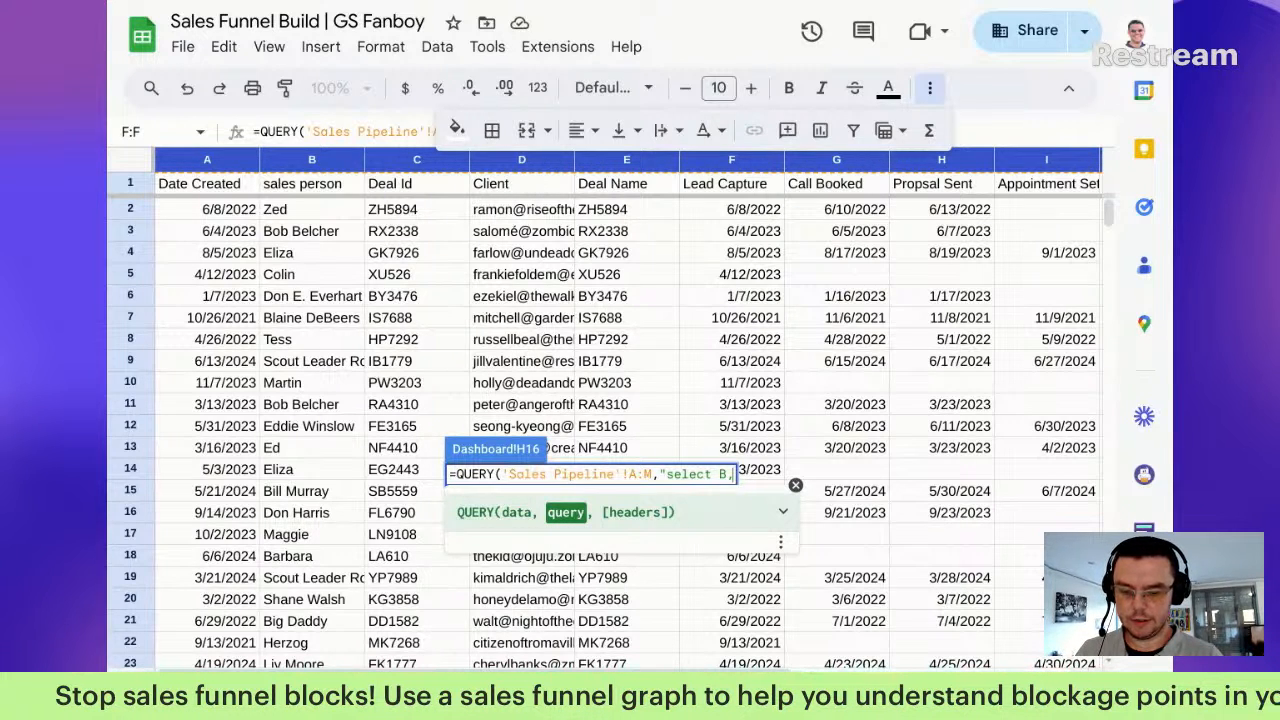
{"action": "type", "text": "count(J)"}
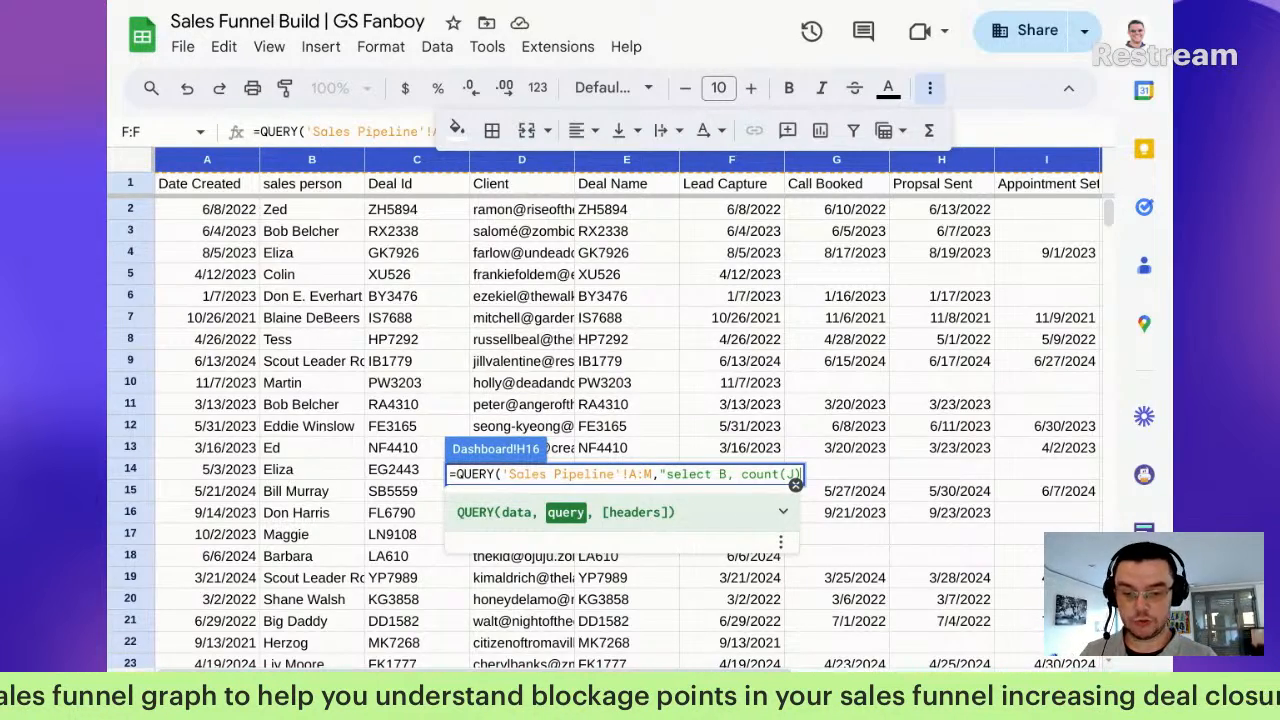
{"action": "scroll", "coordinate": [1010, 262], "scroll_direction": "right", "scroll_amount": 5}
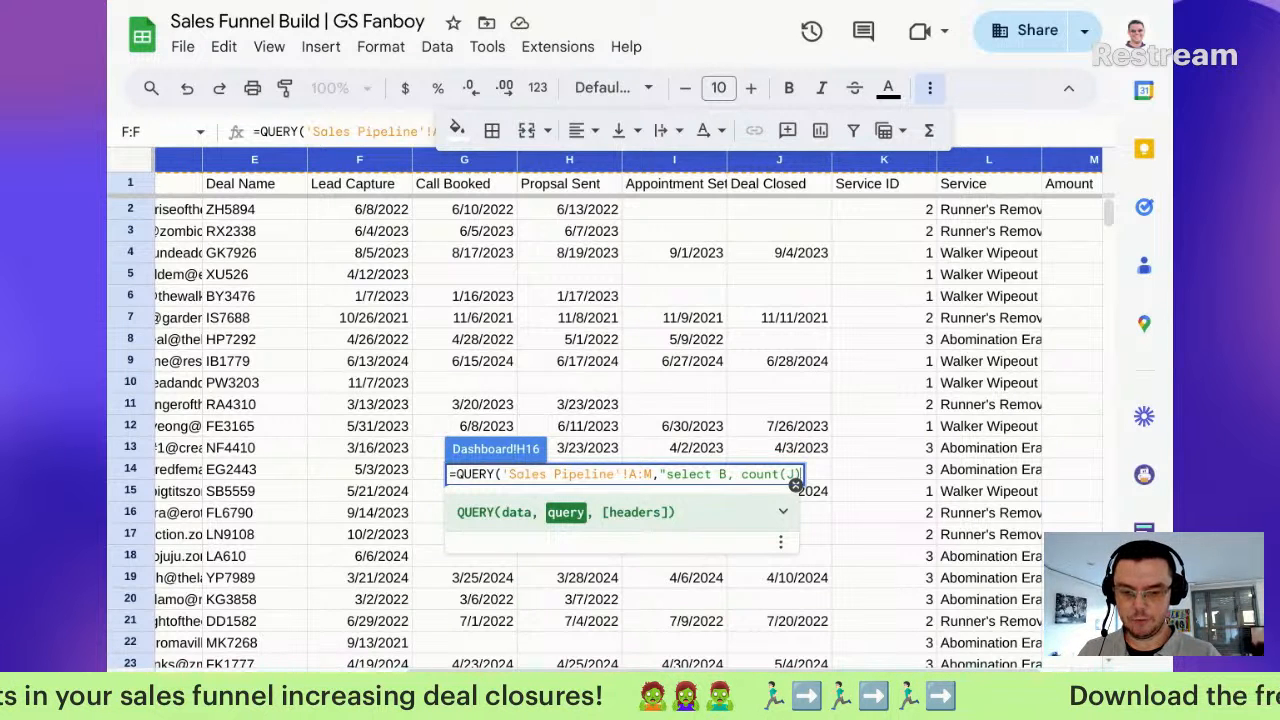
Step: Extend the query with sum(M) where B is not null, group by B, order by count(J) desc, limit 5
{"action": "type", "text": ", sum"}
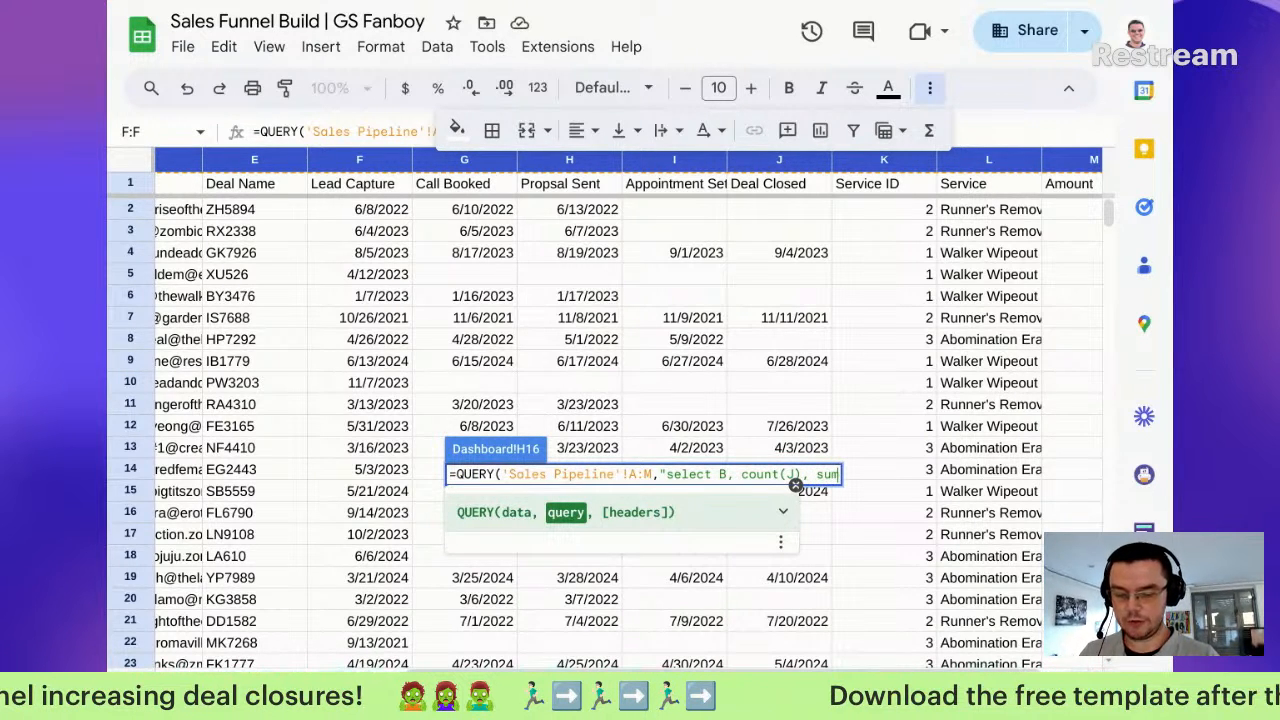
{"action": "type", "text": "(M)"}
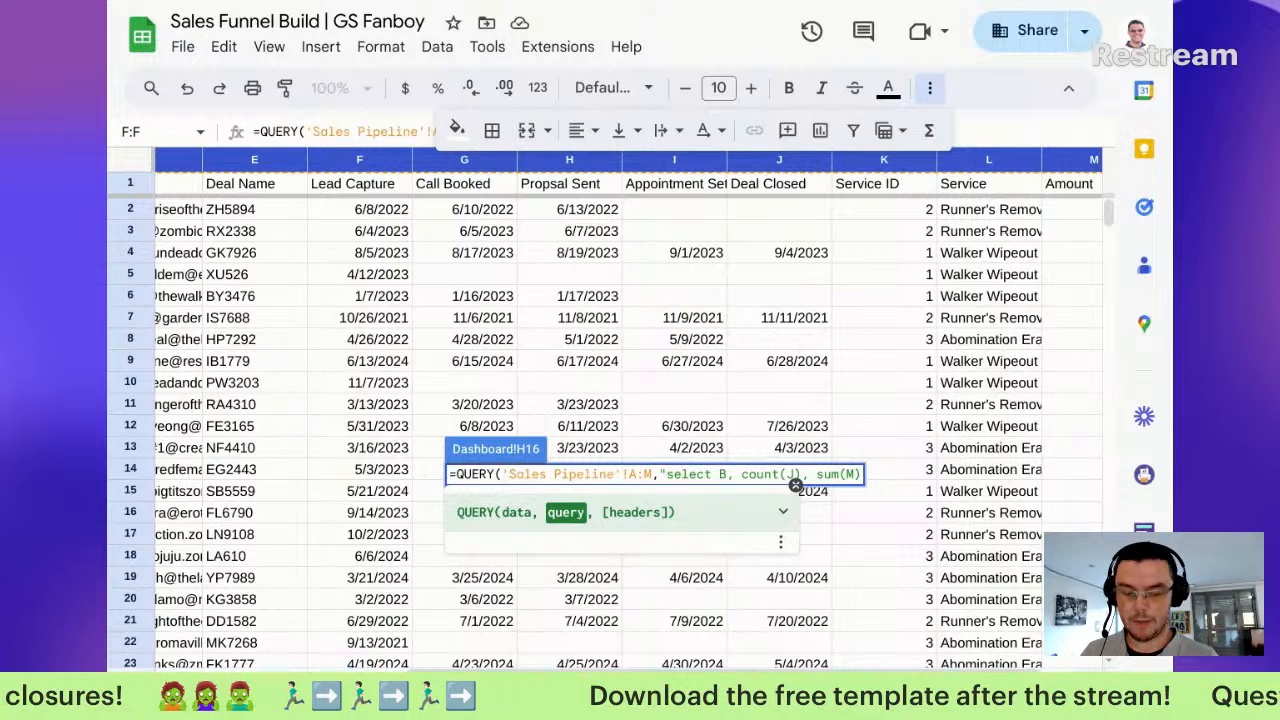
{"action": "type", "text": " where B is not null"}
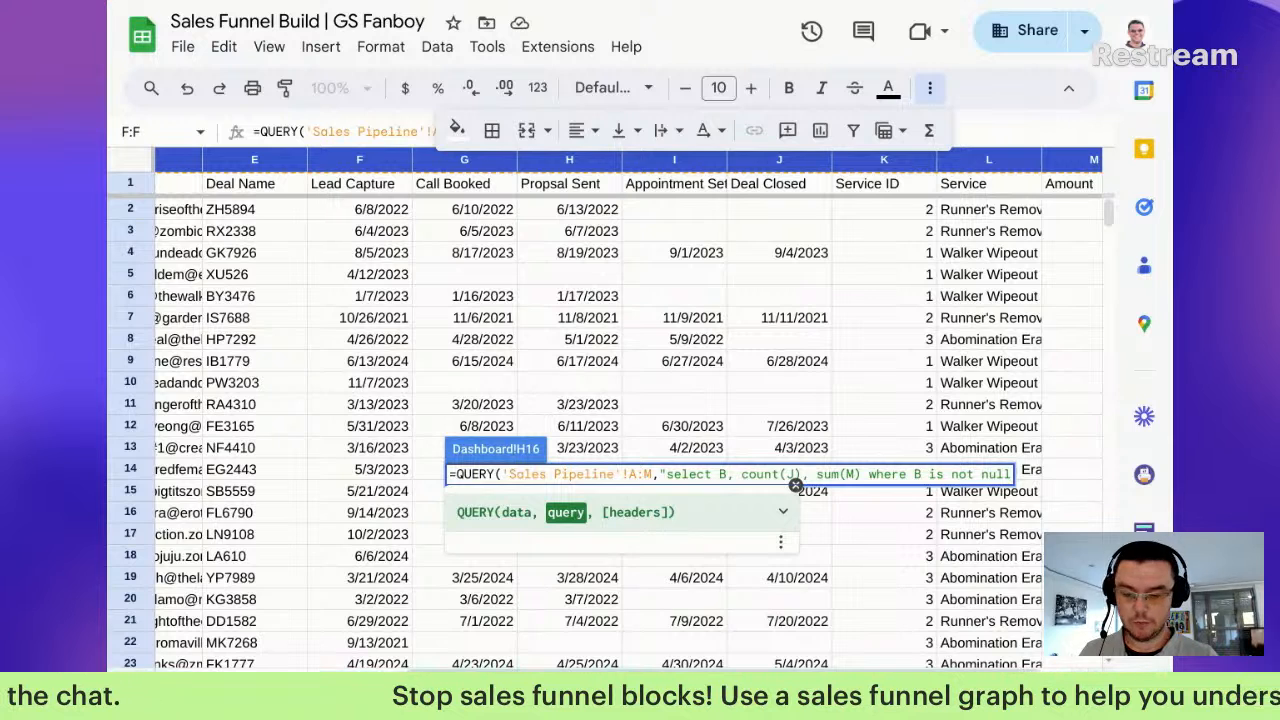
{"action": "type", "text": "group by "}
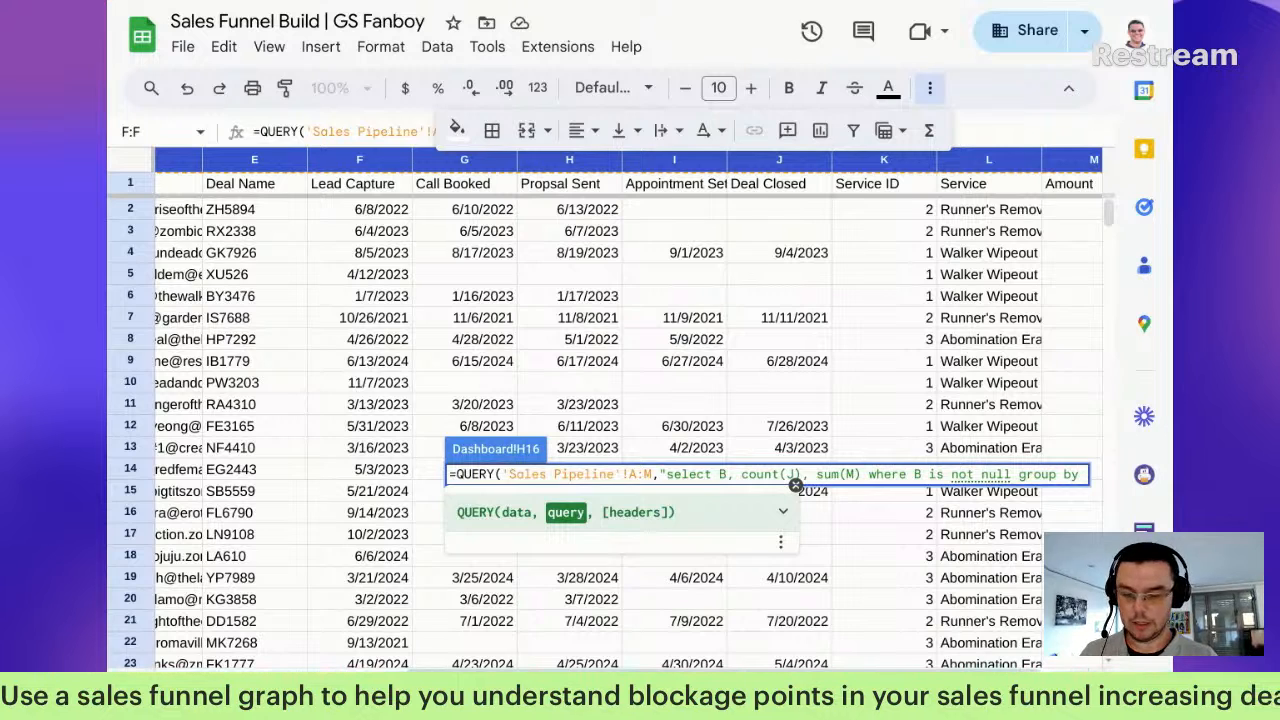
{"action": "type", "text": "B"}
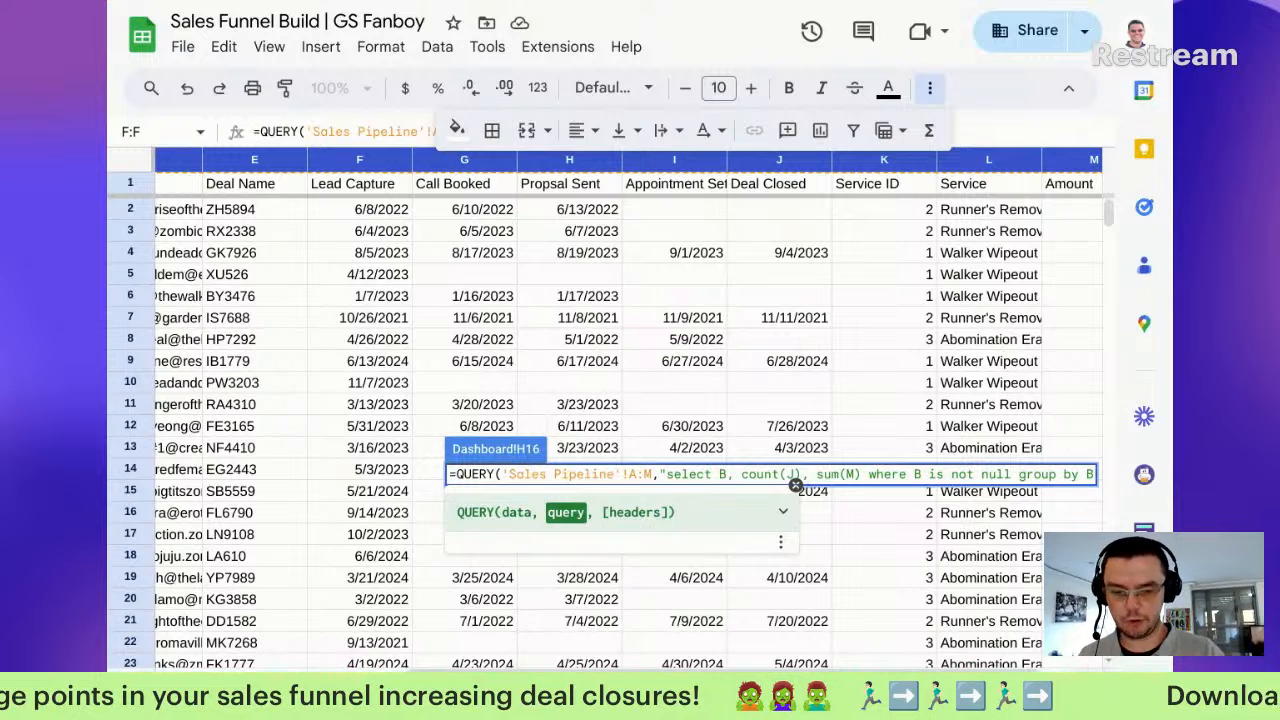
{"action": "type", "text": "order"}
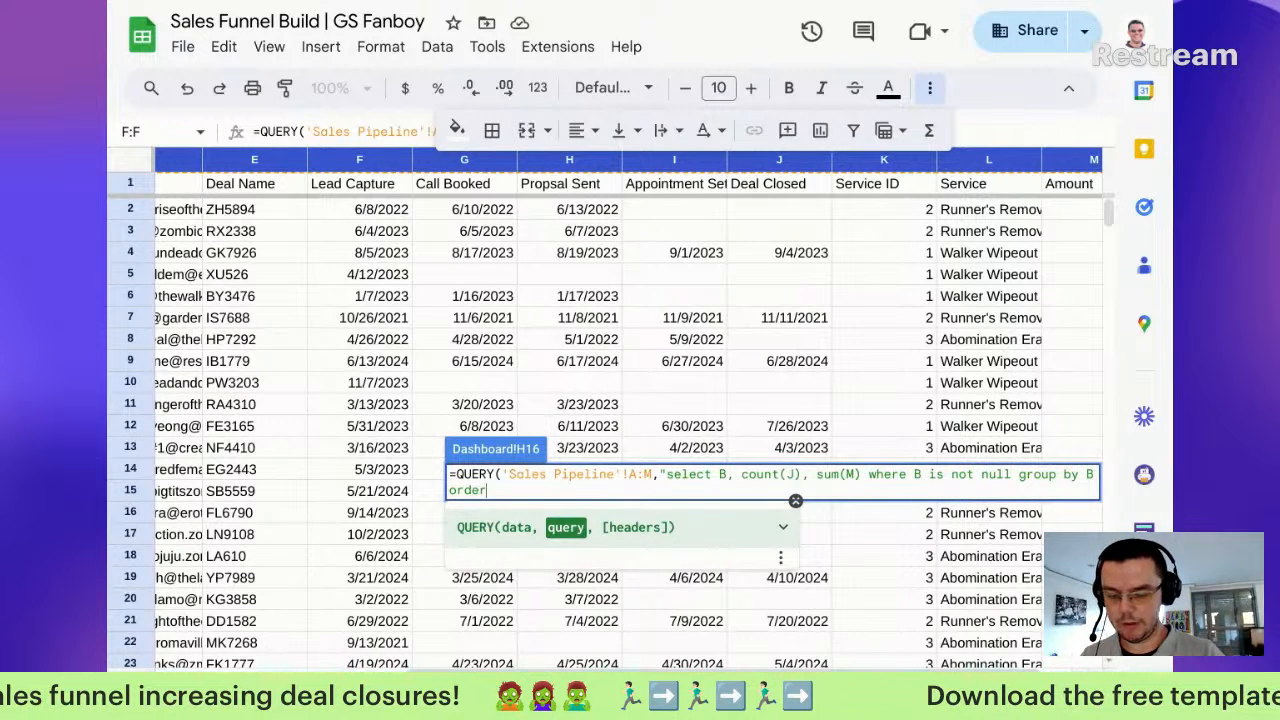
{"action": "type", "text": " by count(J)"}
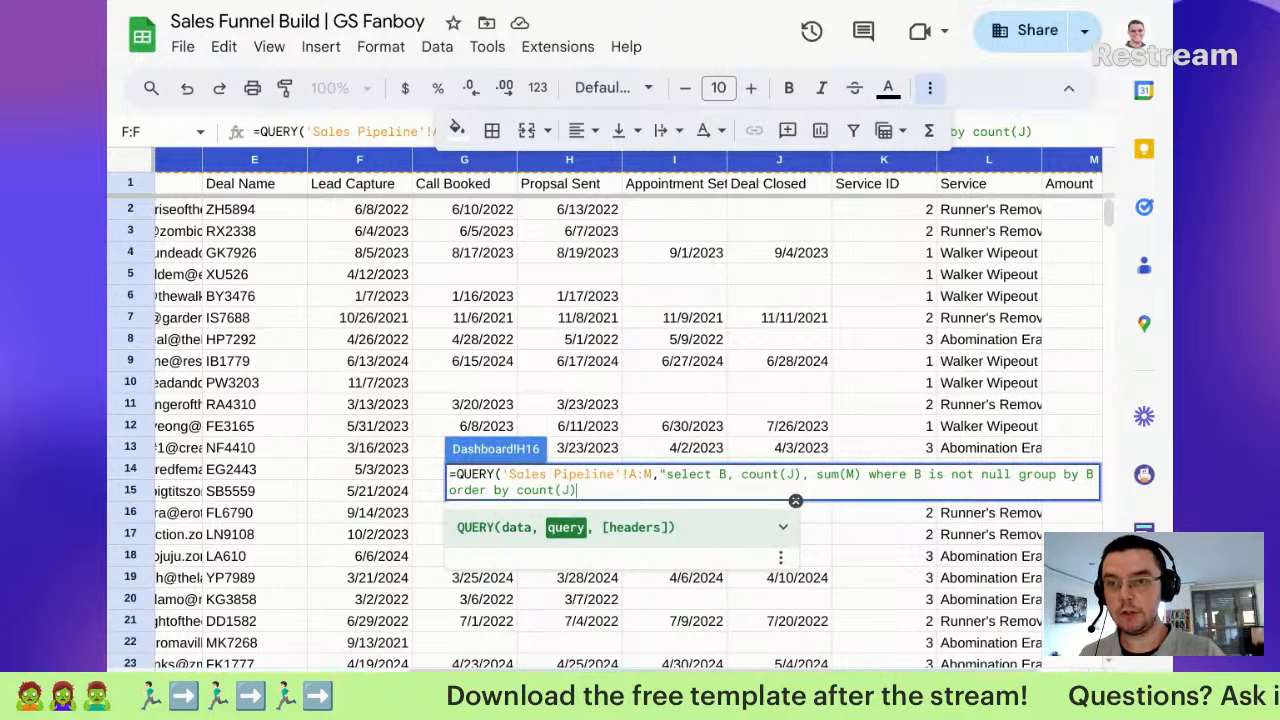
{"action": "type", "text": " de"}
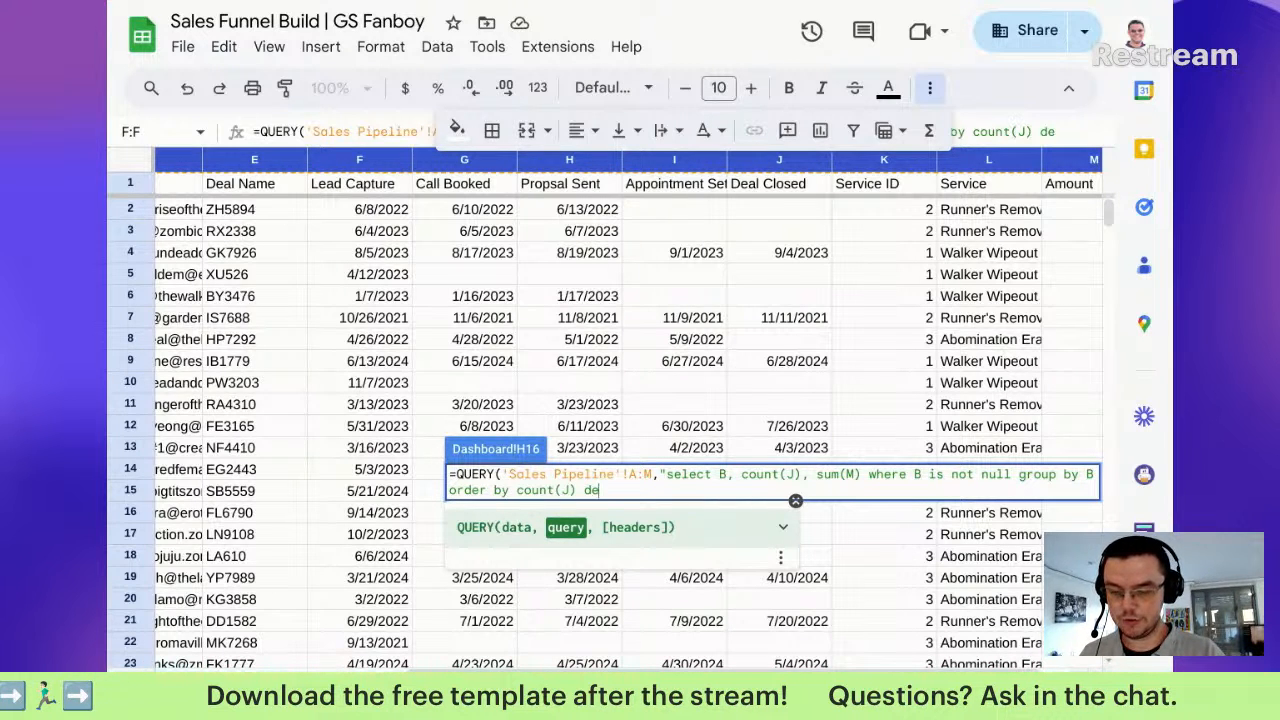
{"action": "type", "text": "sc"}
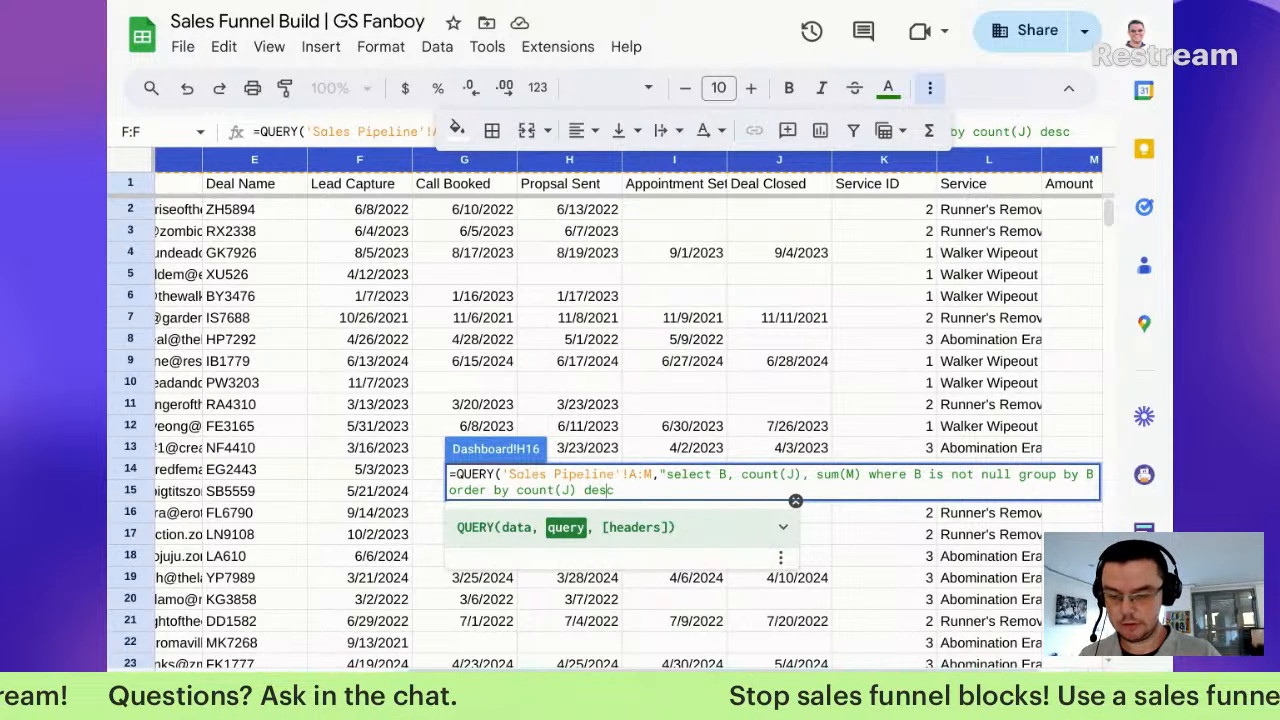
{"action": "type", "text": "limit 5"}
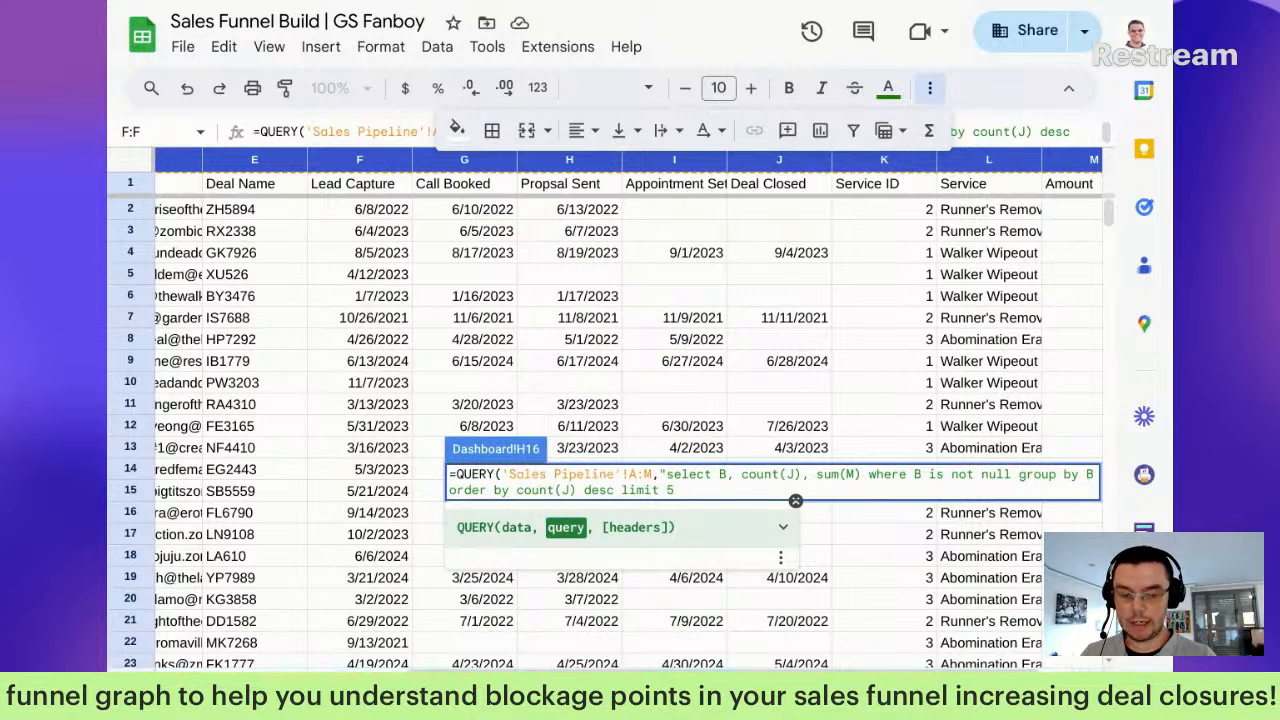
Step: Label the query columns Sales Zombie, Deals Closed and Sales, then commit the H16 formula
{"action": "type", "text": "label B "}
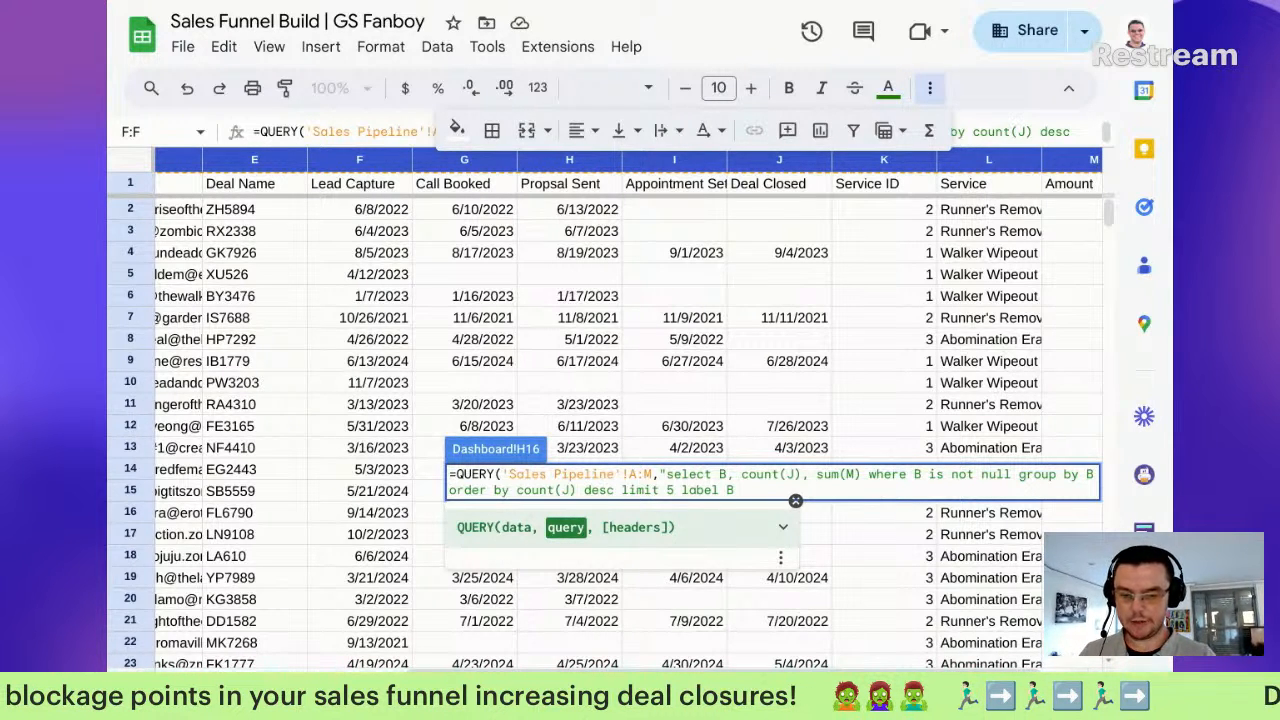
{"action": "type", "text": "'"}
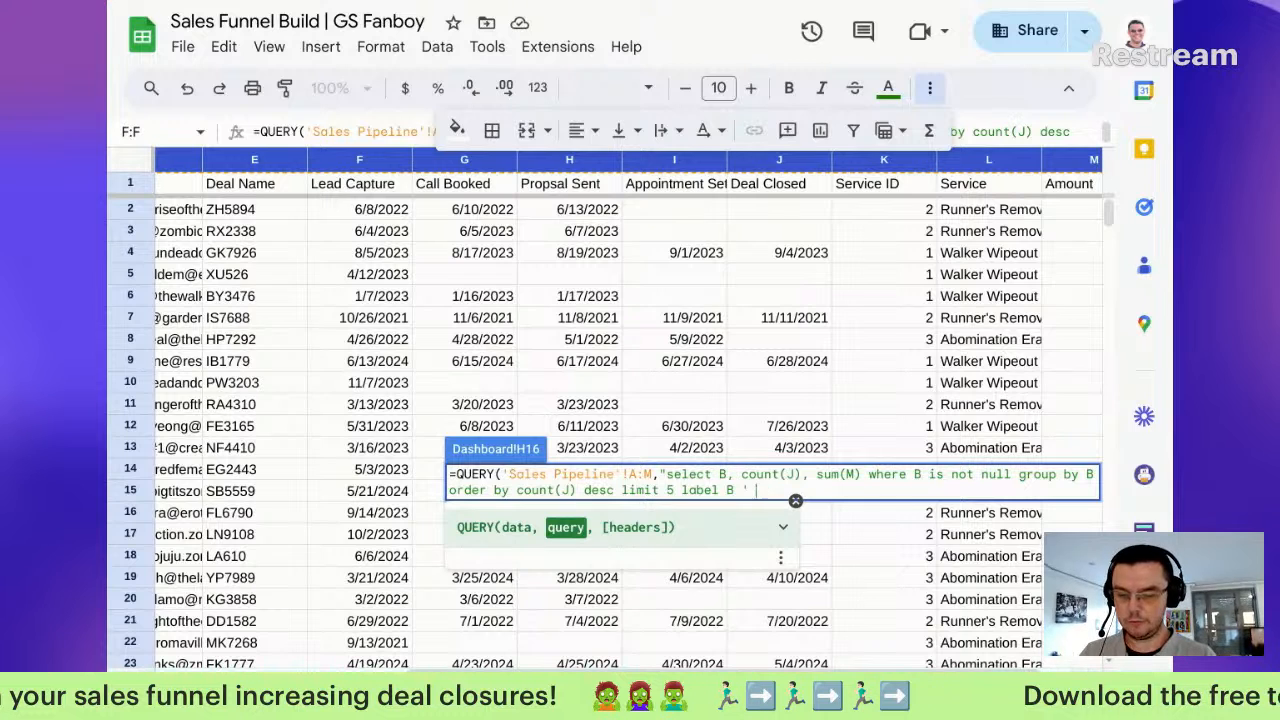
{"action": "type", "text": "Sales Zom"}
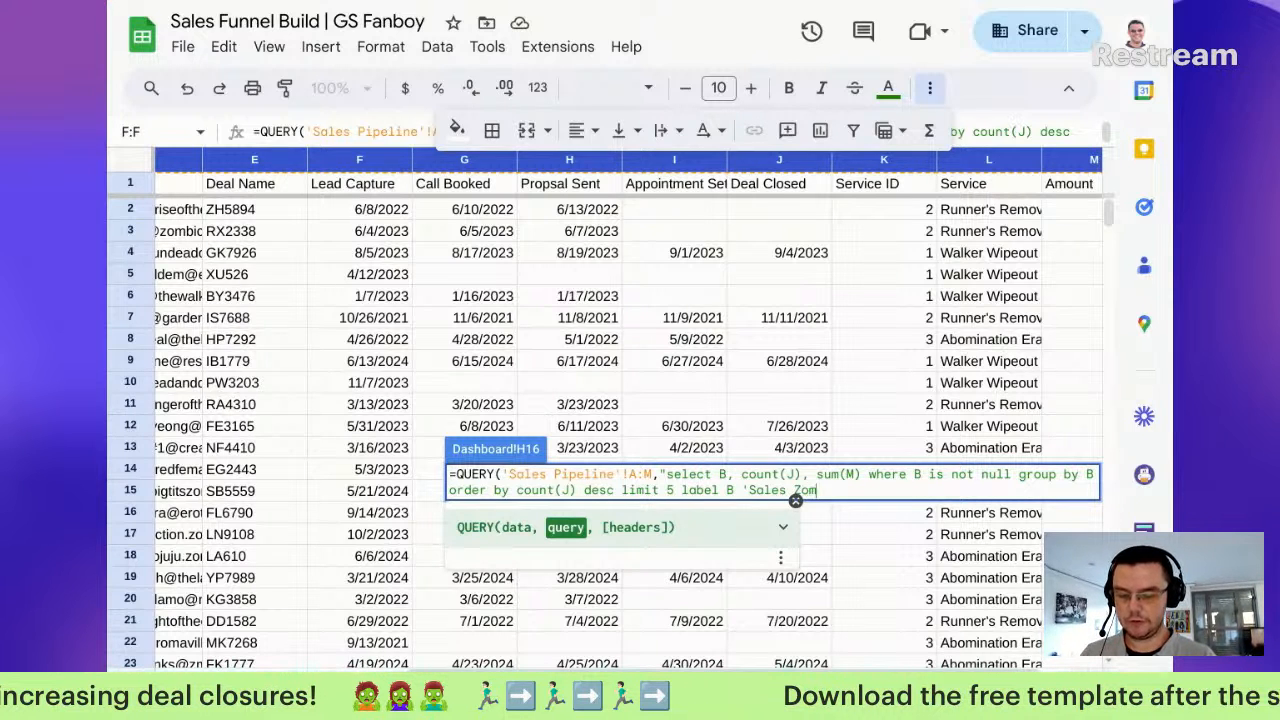
{"action": "type", "text": "bie',"}
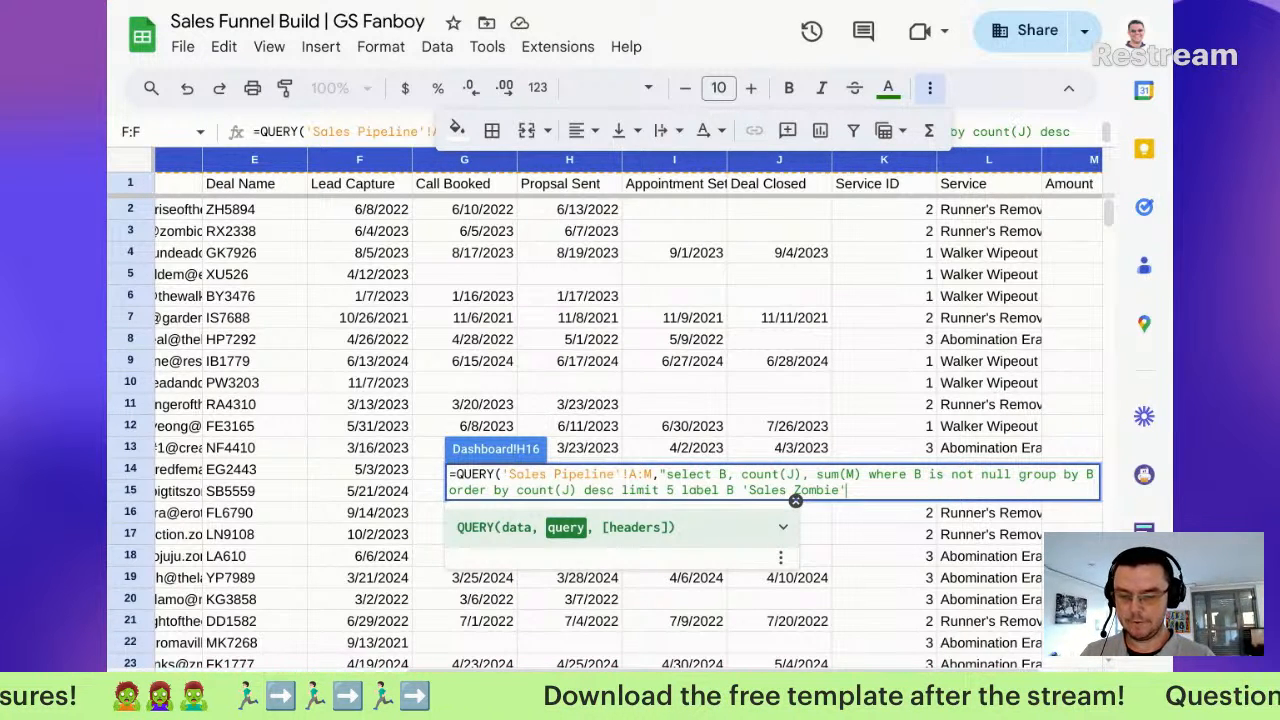
{"action": "type", "text": " Count"}
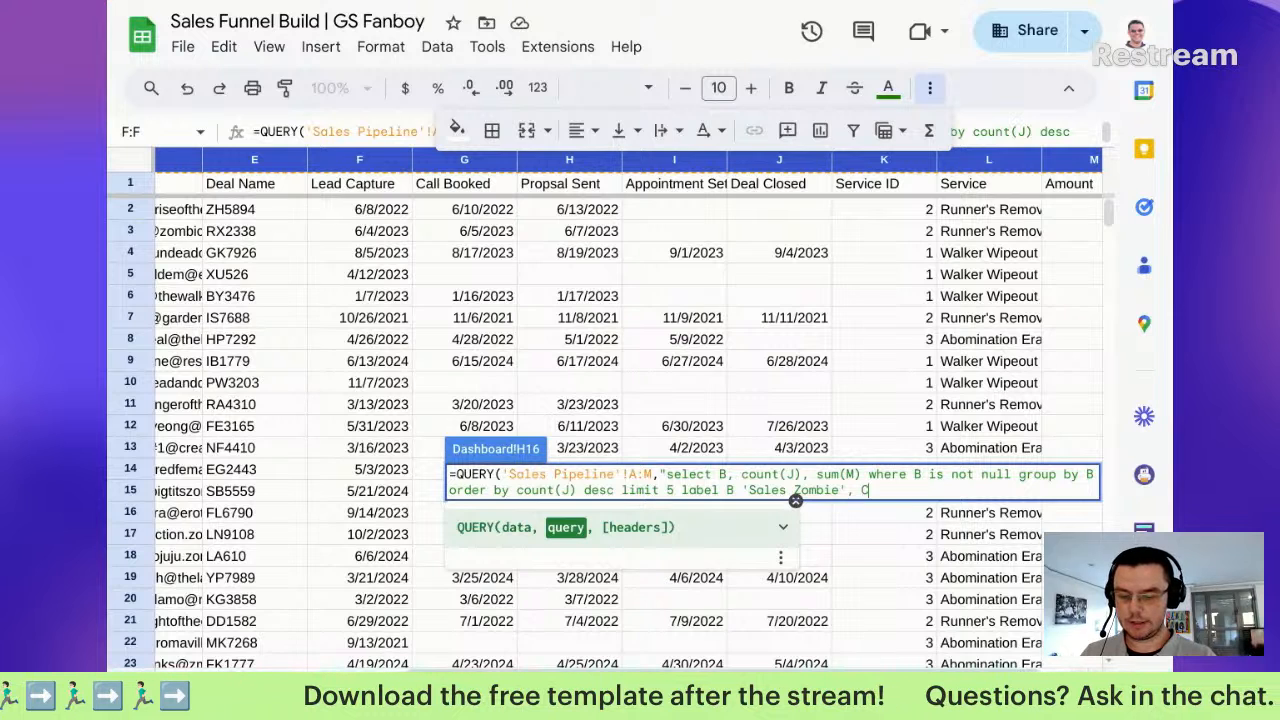
{"action": "type", "text": "(J)"}
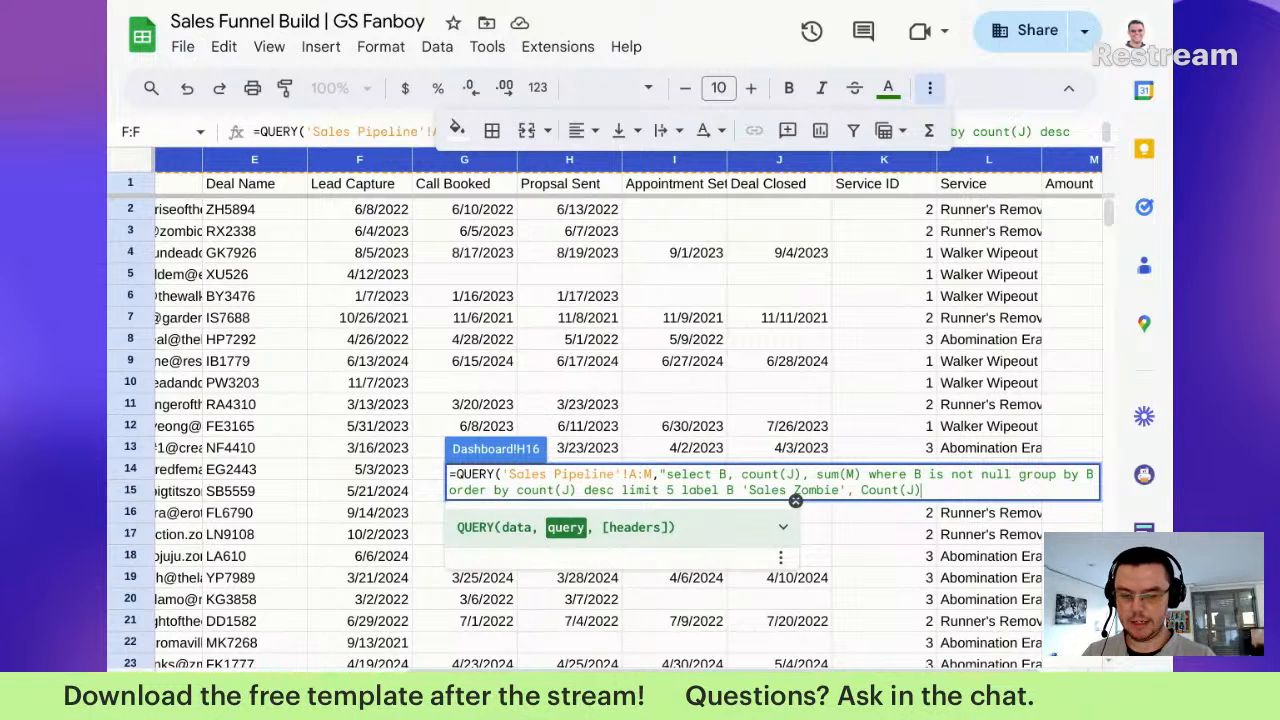
{"action": "type", "text": " '"}
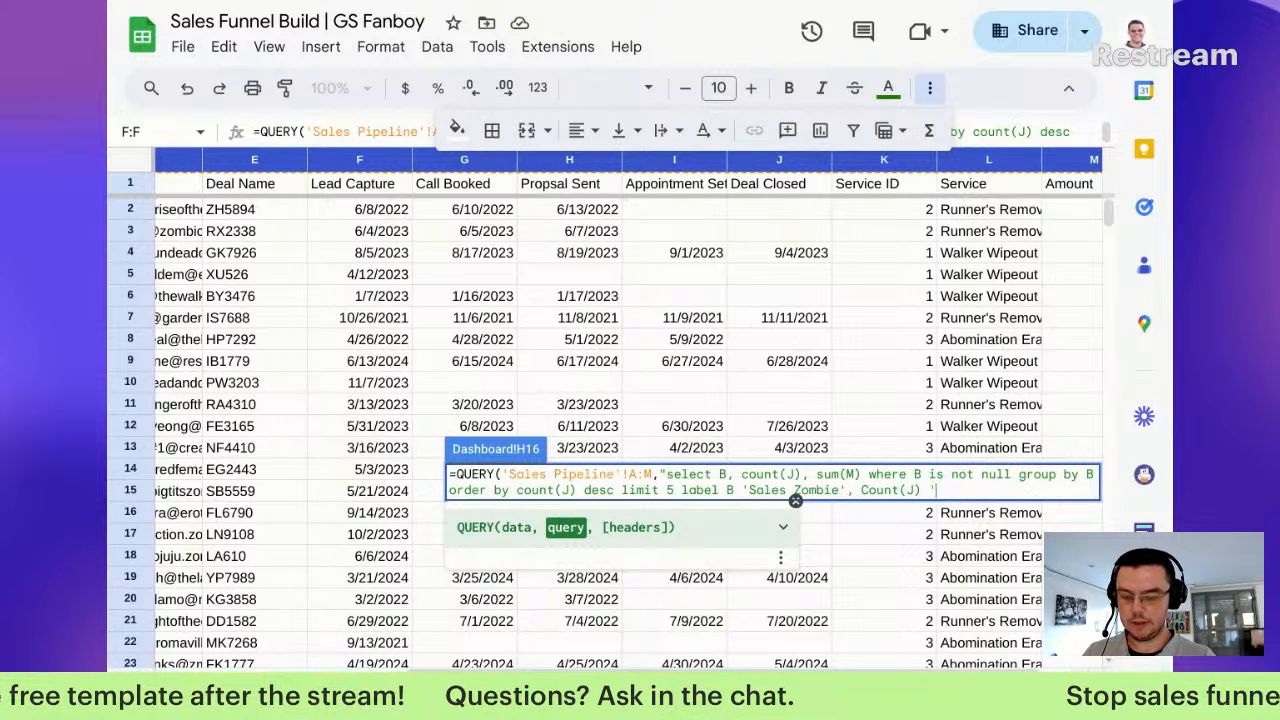
{"action": "type", "text": "Deals C"}
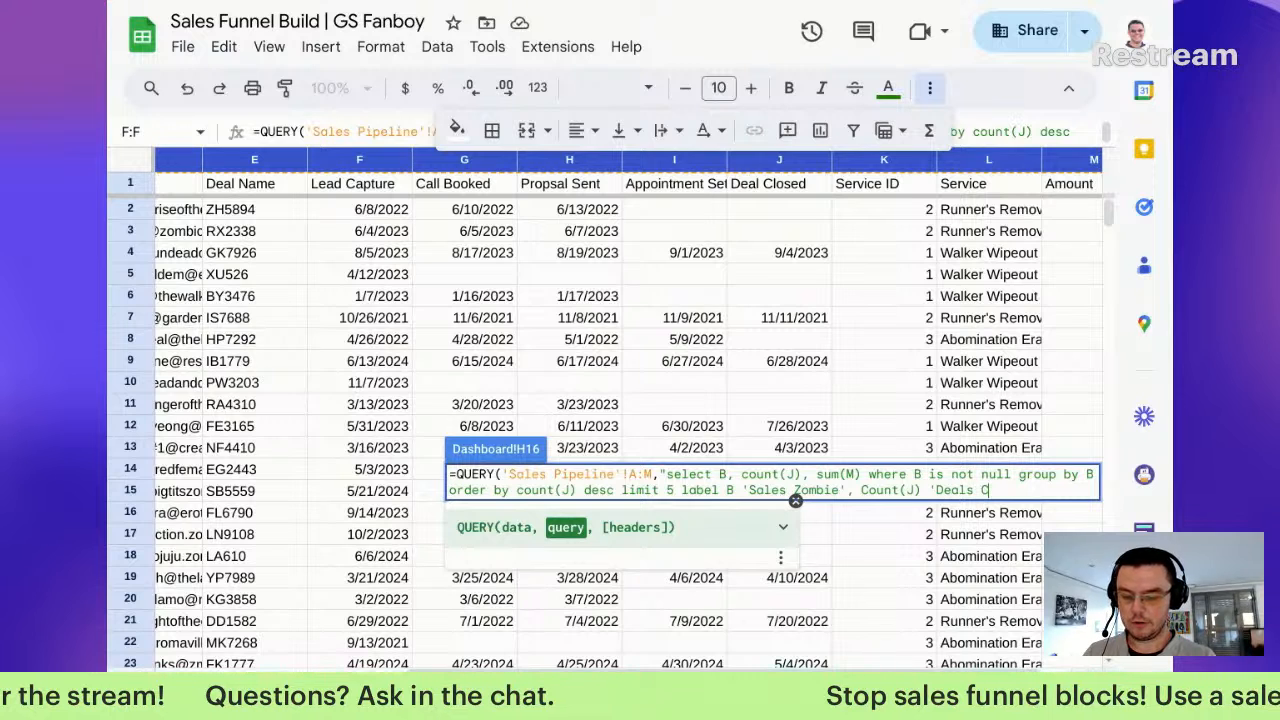
{"action": "type", "text": "losed', sum(M) '"}
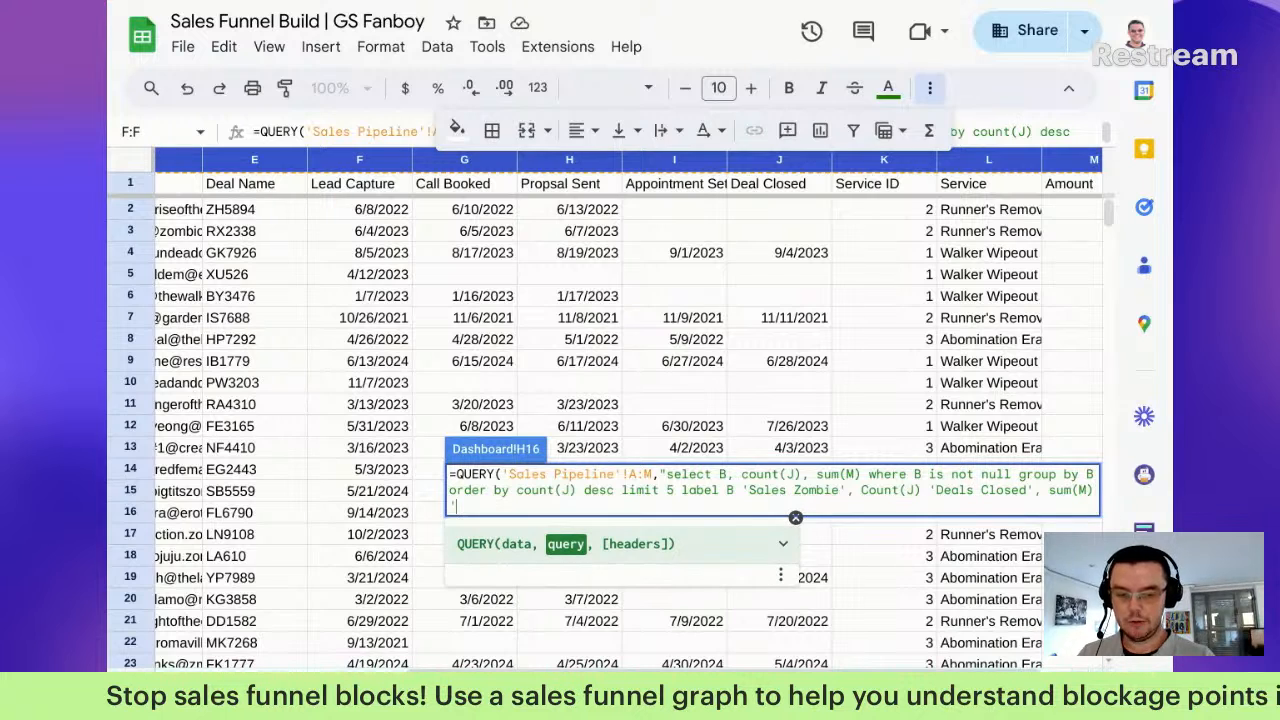
{"action": "type", "text": "Sales'"}
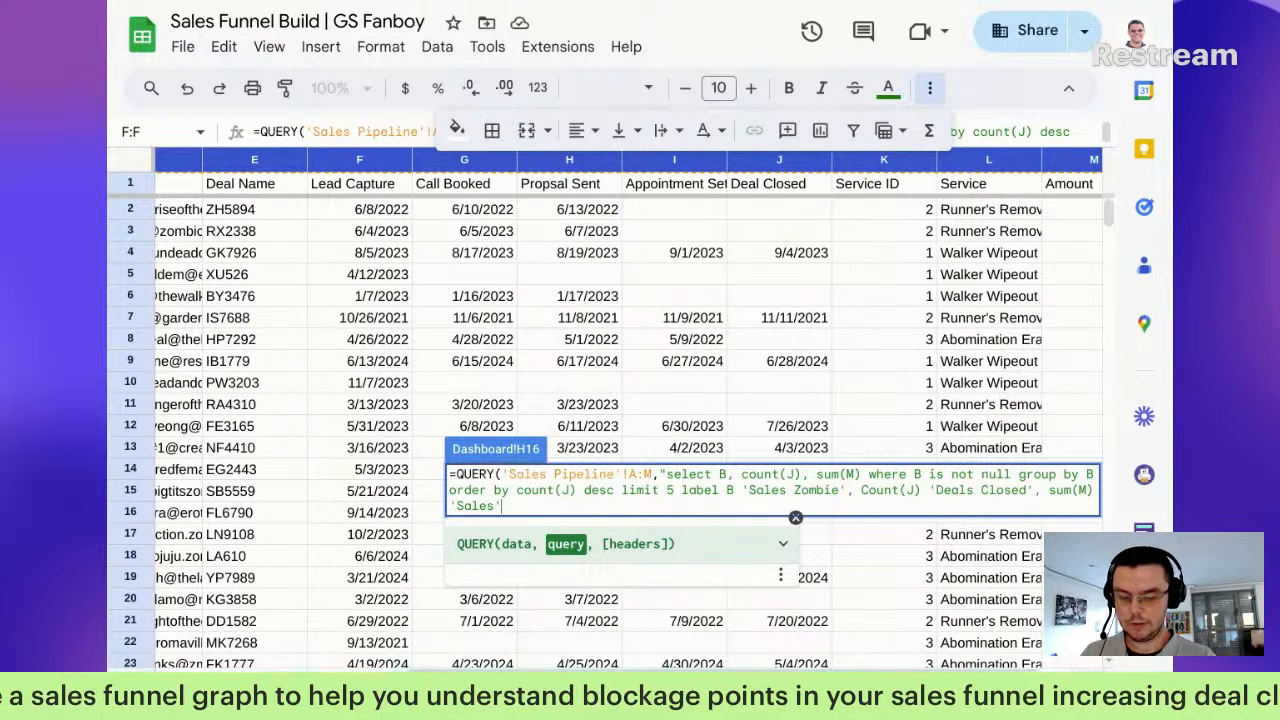
{"action": "type", "text": "\""}
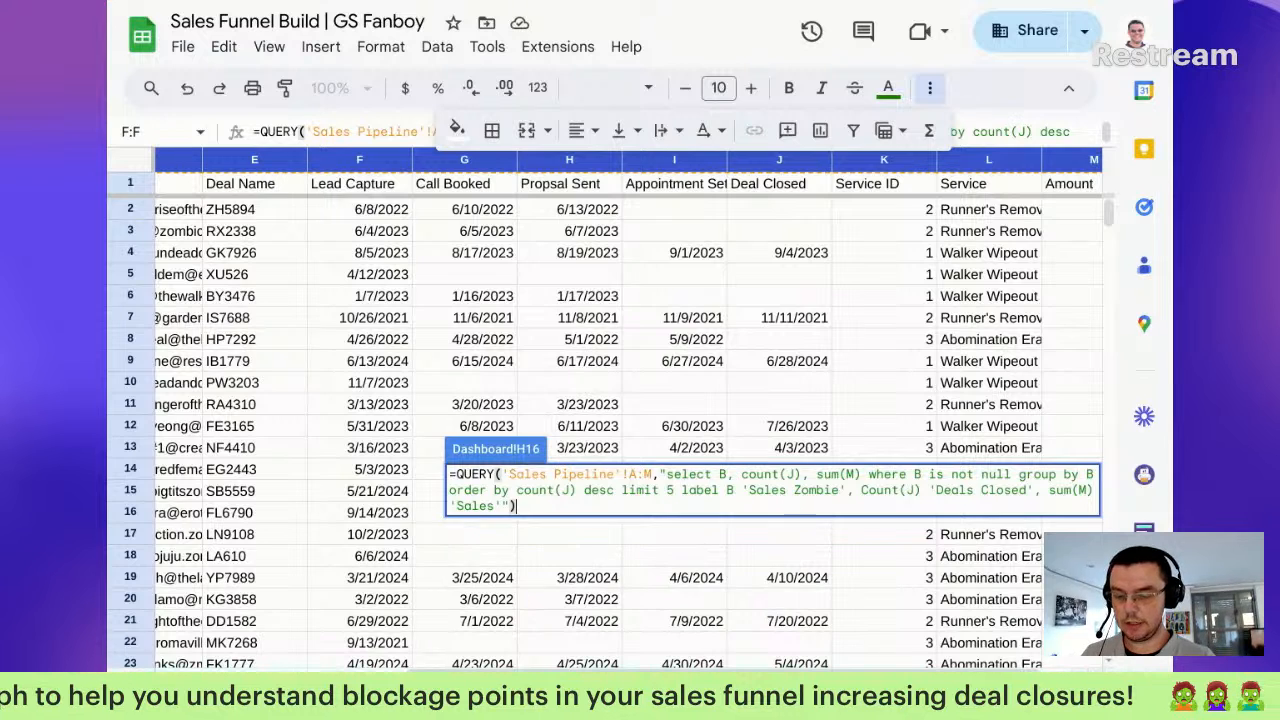
{"action": "key", "text": "Return"}
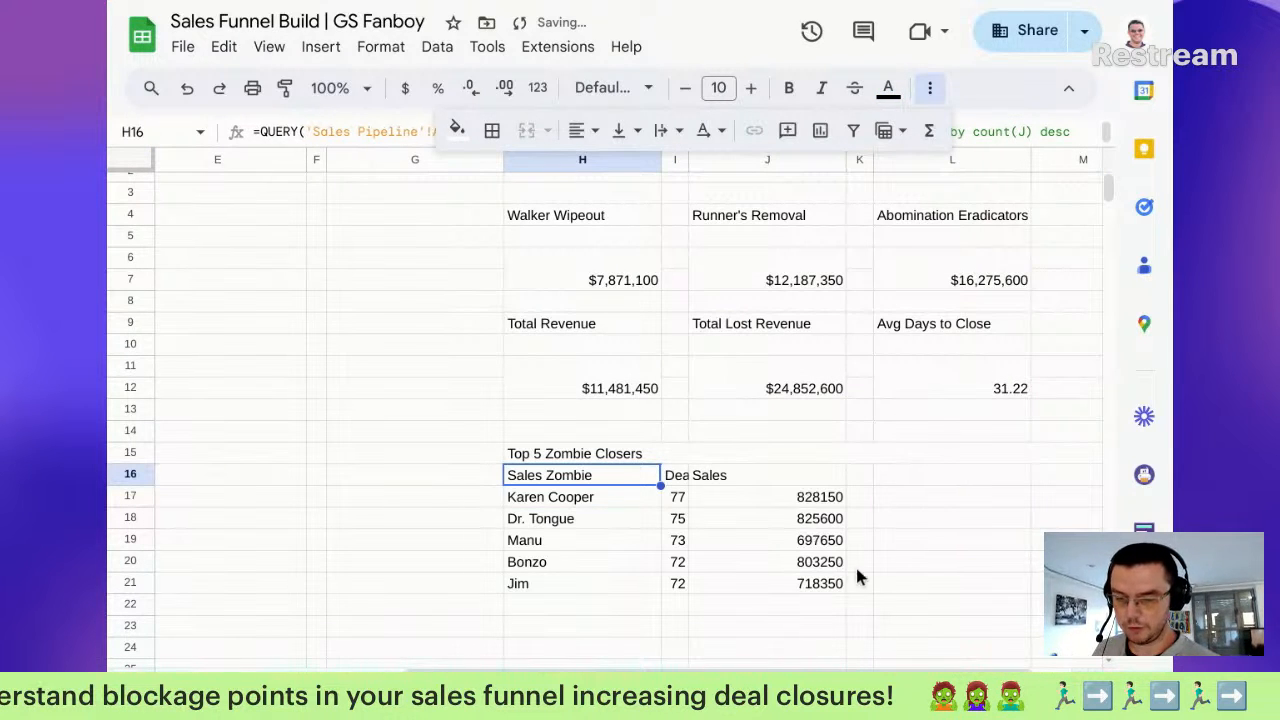
Step: Select the Deals Closed and Sales columns (I16:J21) and bring up the Merge cells options
{"action": "left_click", "coordinate": [676, 484]}
{"action": "mouse_move", "coordinate": [675, 480]}
{"action": "left_mouse_down"}
{"action": "mouse_move", "coordinate": [697, 484]}
{"action": "mouse_move", "coordinate": [681, 485]}
{"action": "left_mouse_up"}
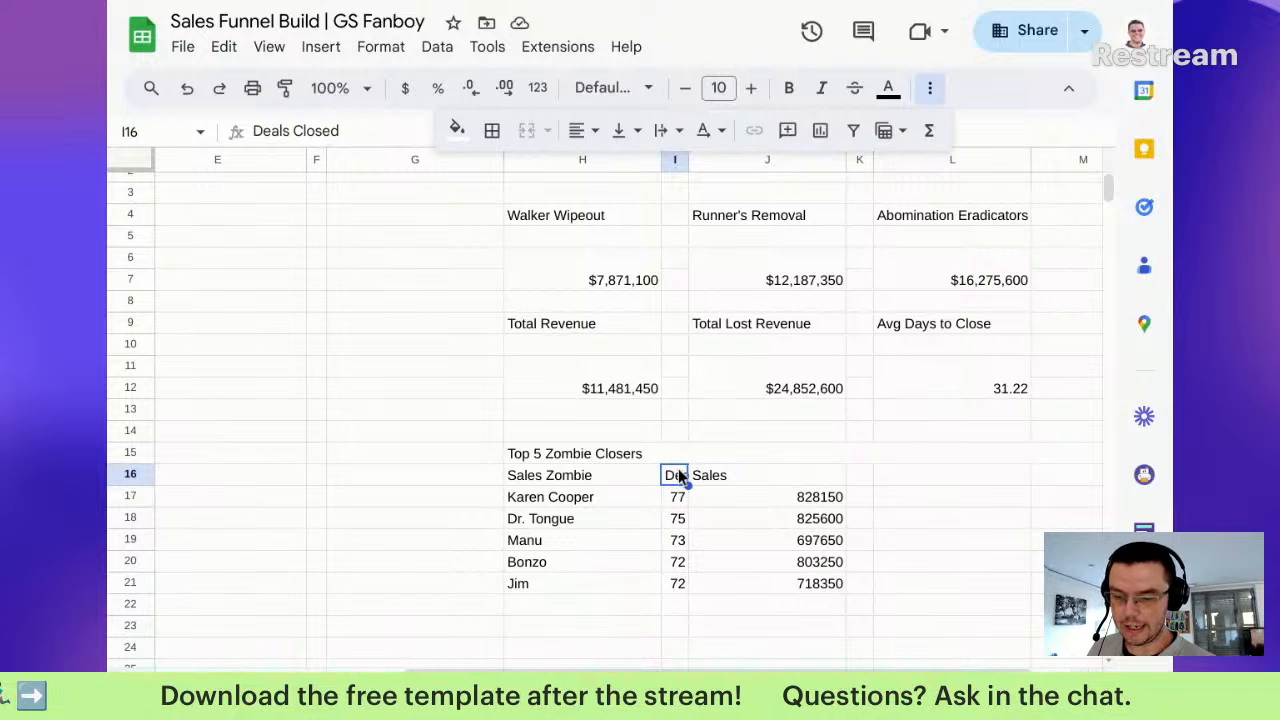
{"action": "left_click_drag", "start_coordinate": [685, 490], "coordinate": [792, 583]}
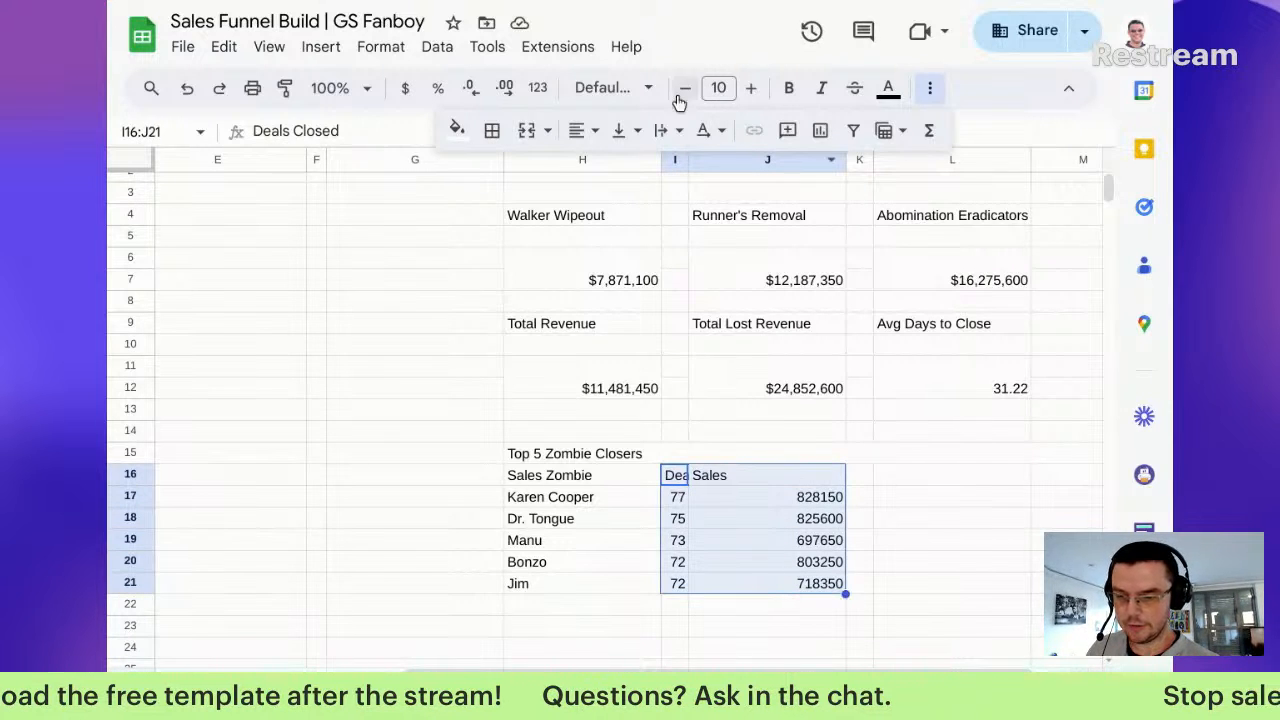
{"action": "left_click", "coordinate": [549, 131]}
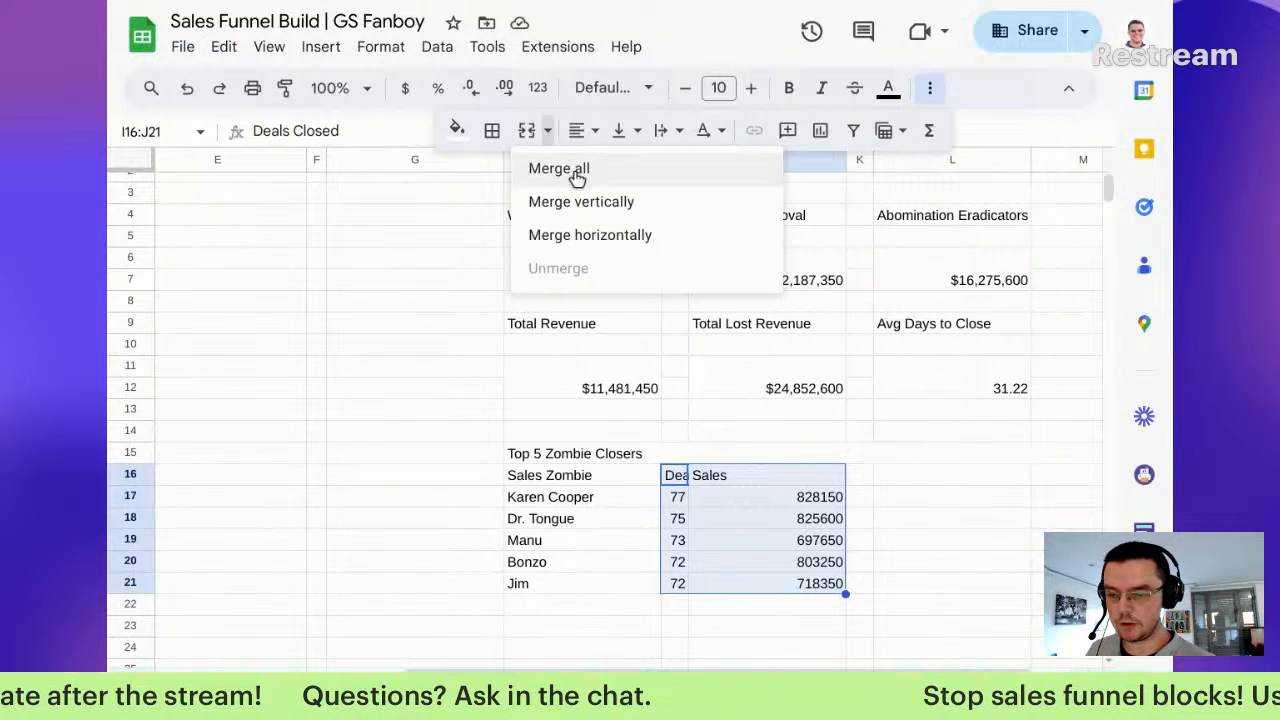
{"action": "left_click", "coordinate": [603, 240]}
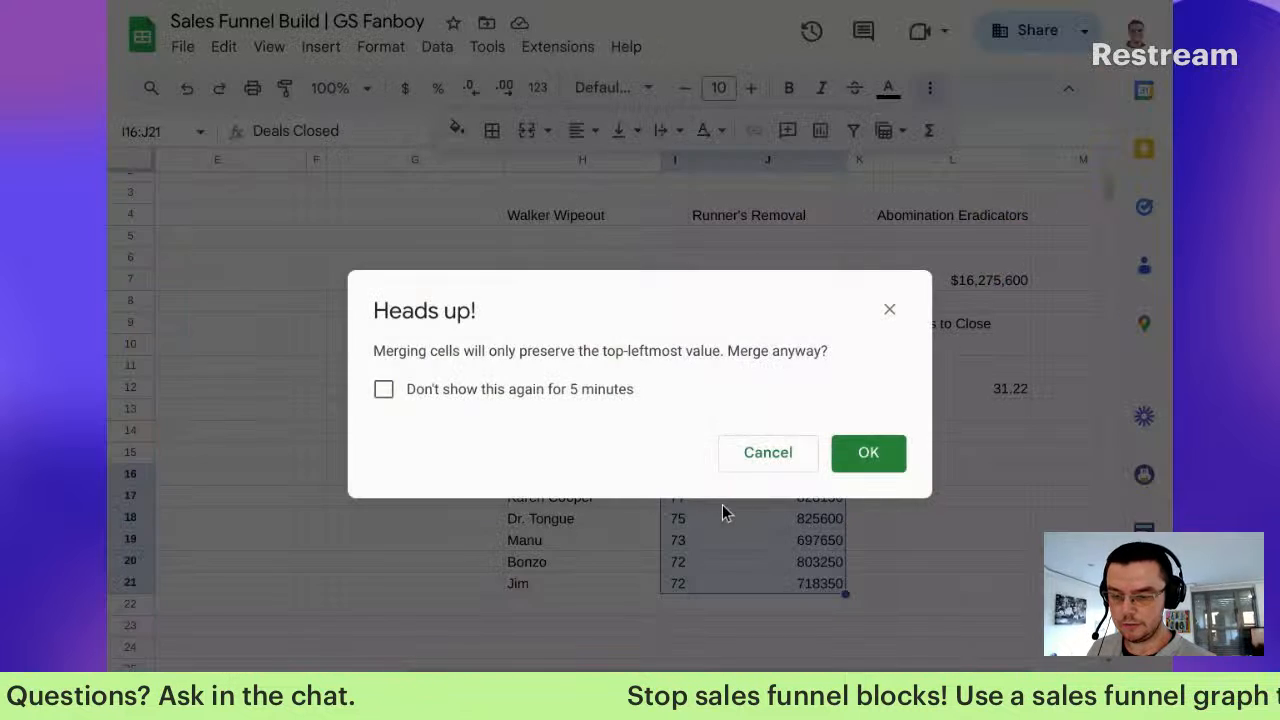
{"action": "left_click", "coordinate": [616, 400]}
{"action": "left_click", "coordinate": [863, 460]}
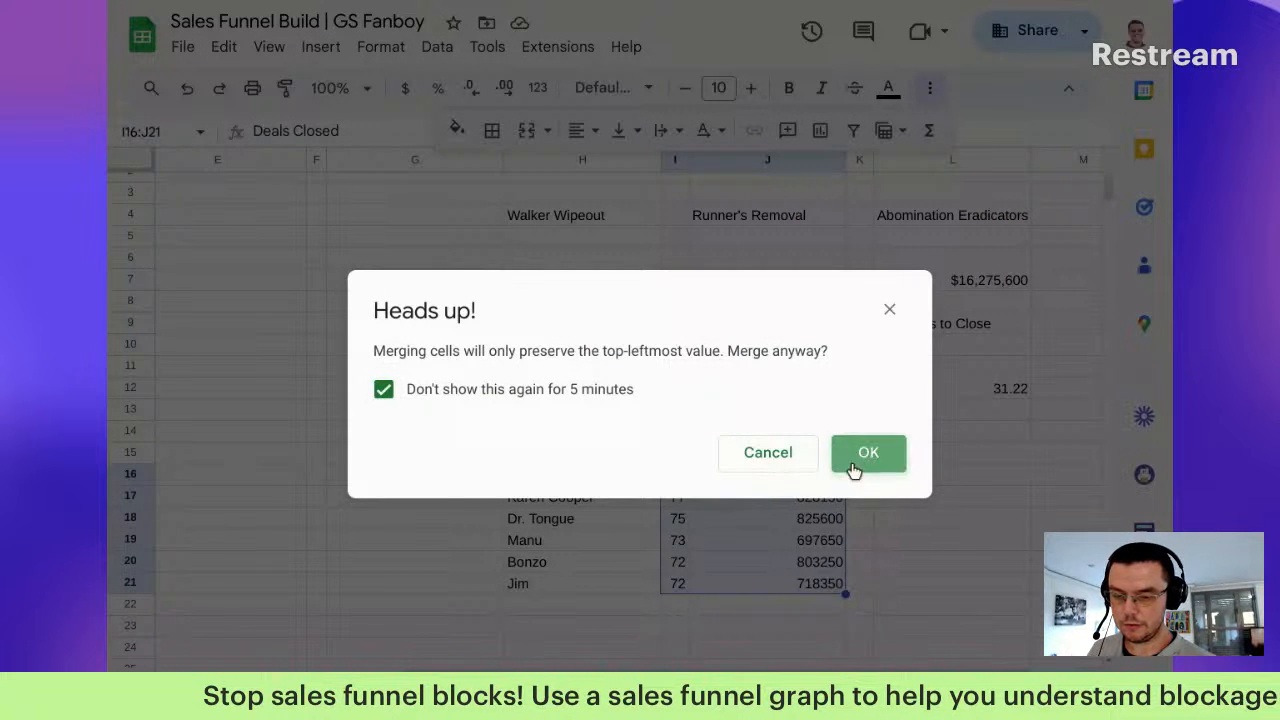
{"action": "left_click", "coordinate": [770, 497]}
{"action": "left_click_drag", "start_coordinate": [623, 477], "coordinate": [883, 517]}
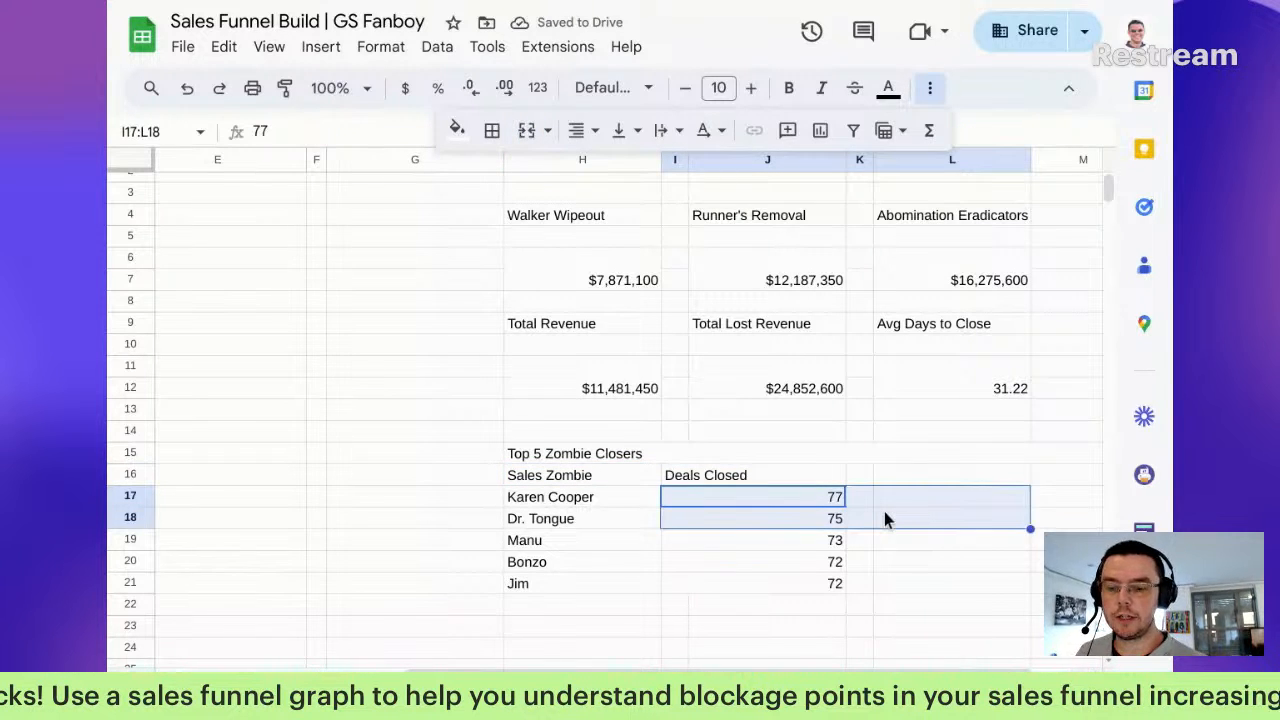
{"action": "left_click", "coordinate": [722, 522]}
{"action": "left_click_drag", "start_coordinate": [732, 475], "coordinate": [778, 585]}
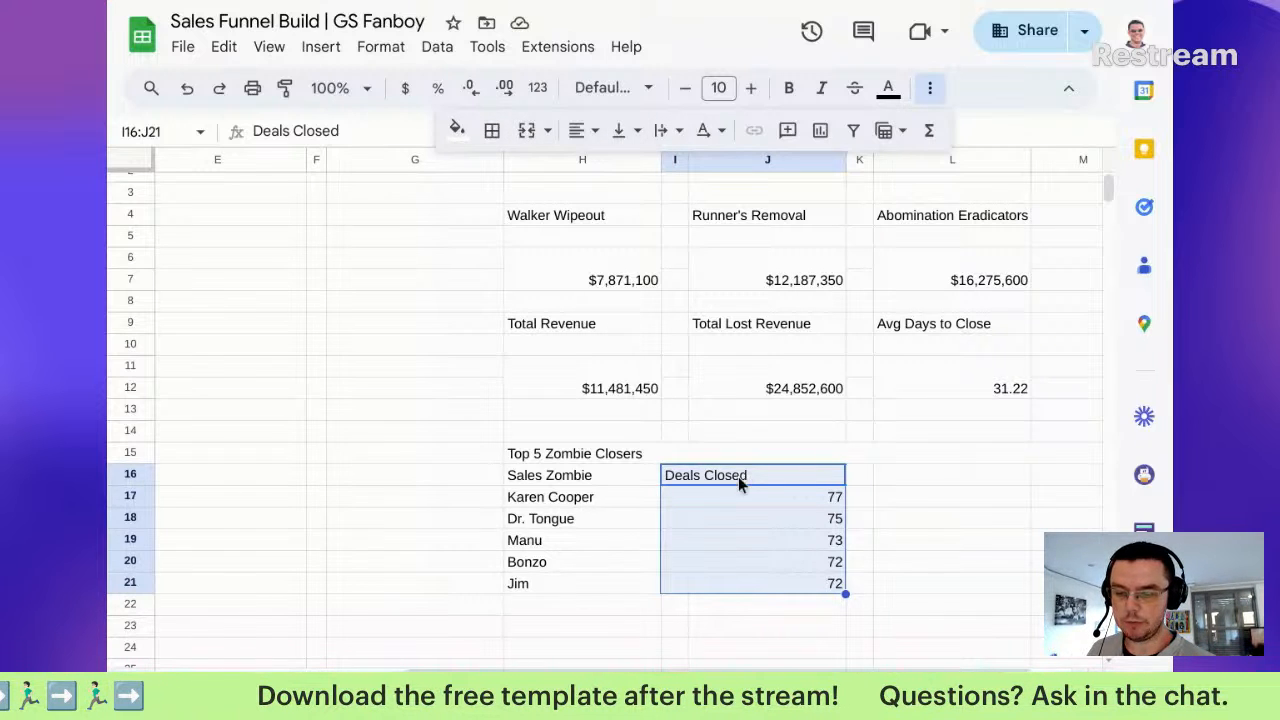
Step: Undo the merge and add 0 and 1 spacer columns to the H16 QUERY, before count(J) and sum(M)
{"action": "left_click", "coordinate": [186, 88]}
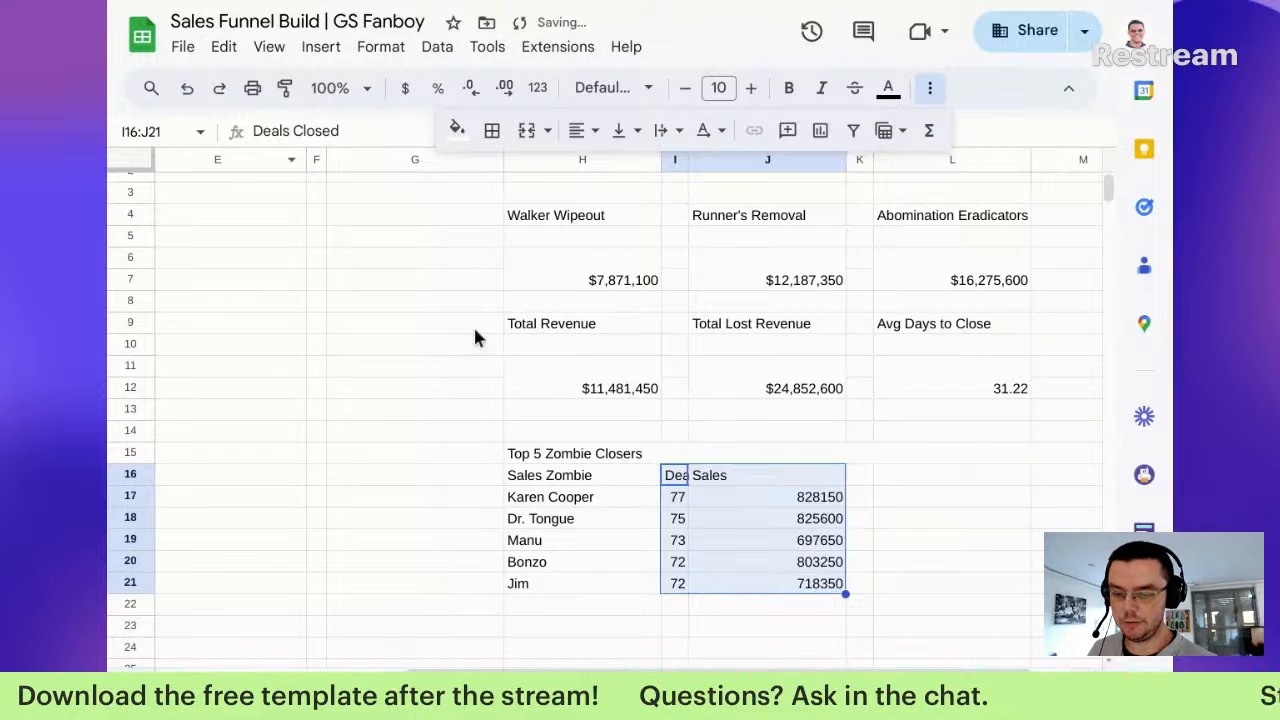
{"action": "left_click", "coordinate": [745, 496]}
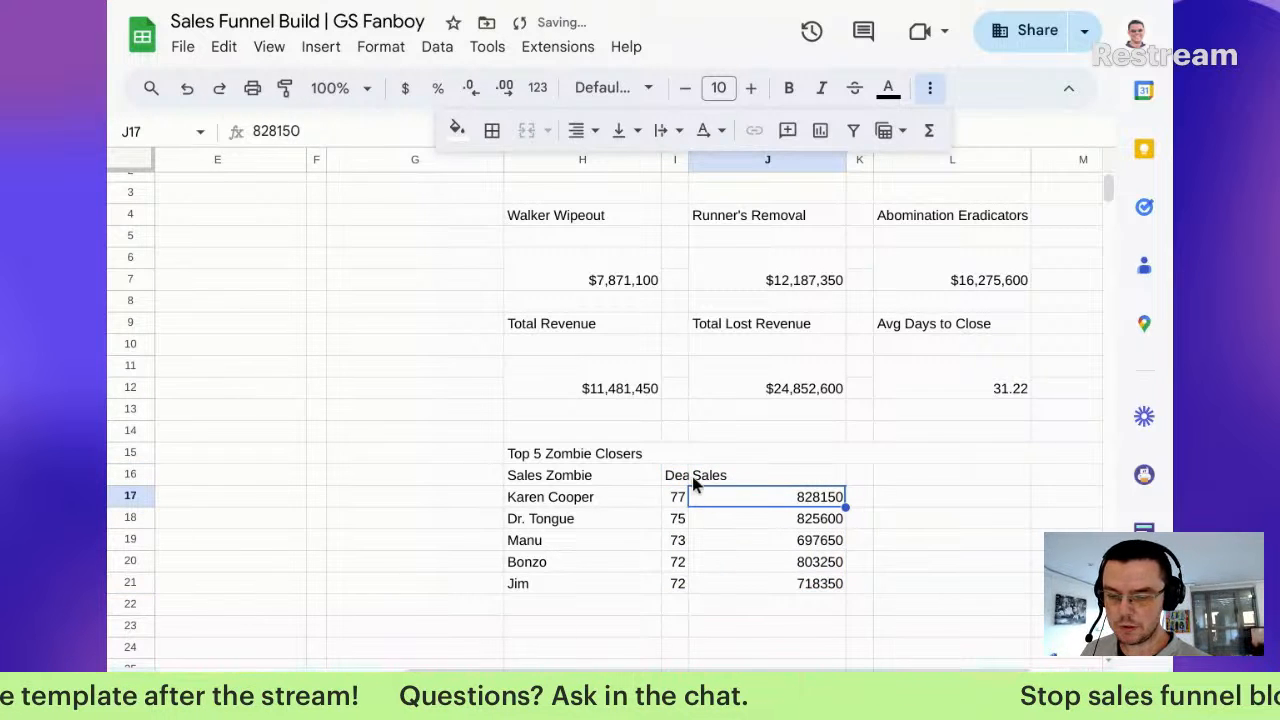
{"action": "left_click", "coordinate": [605, 472]}
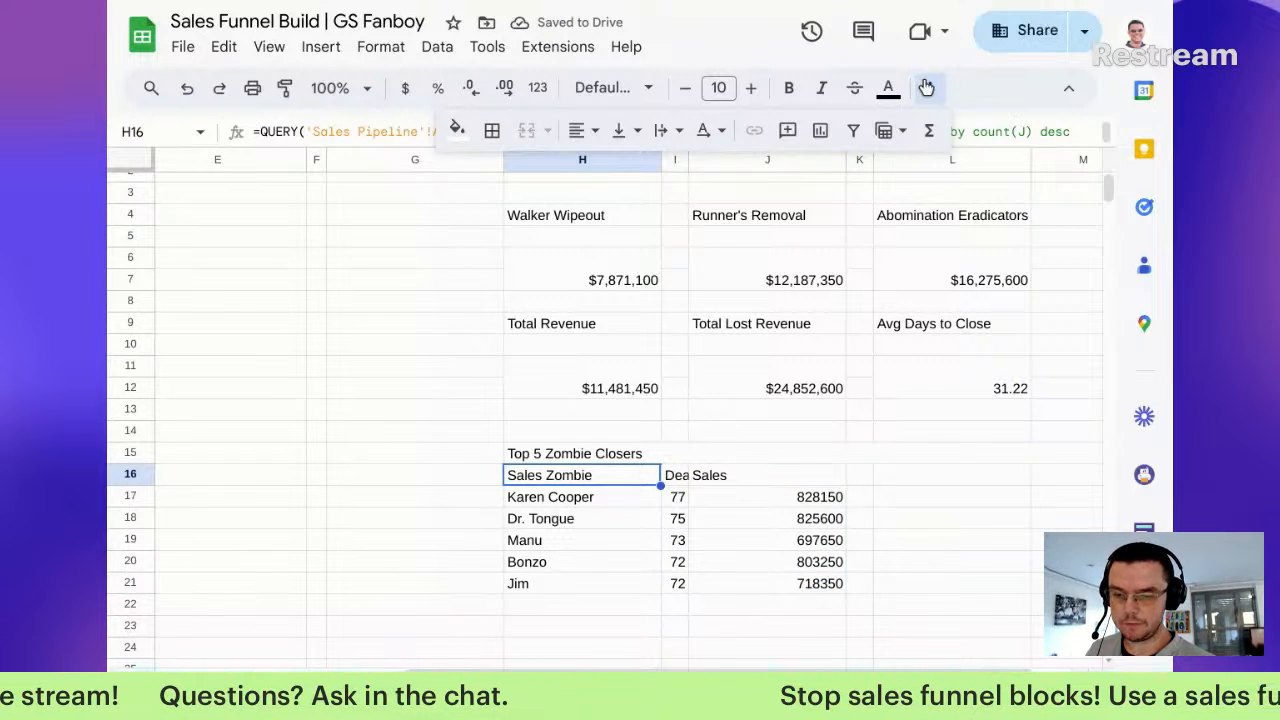
{"action": "left_click", "coordinate": [688, 131]}
{"action": "key", "text": "Left"}
{"action": "key", "text": "Left"}
{"action": "key", "text": "Left"}
{"action": "key", "text": "Left"}
{"action": "key", "text": "Left"}
{"action": "key", "text": "Left"}
{"action": "key", "text": "Left"}
{"action": "key", "text": "Left"}
{"action": "key", "text": "Left"}
{"action": "key", "text": "Left"}
{"action": "key", "text": "Left"}
{"action": "key", "text": "Left"}
{"action": "key", "text": "Left"}
{"action": "key", "text": "Left"}
{"action": "key", "text": "Left"}
{"action": "key", "text": "Left"}
{"action": "key", "text": "Left"}
{"action": "key", "text": "Left"}
{"action": "key", "text": "Left"}
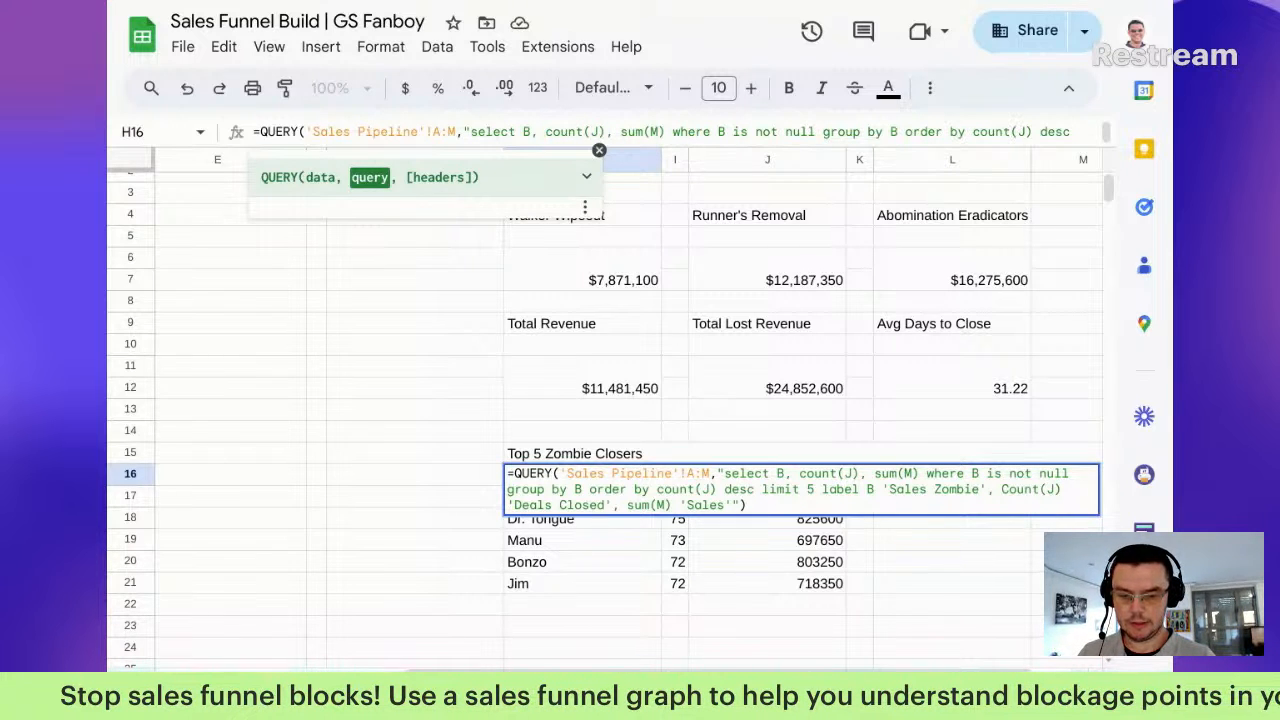
{"action": "type", "text": "0,"}
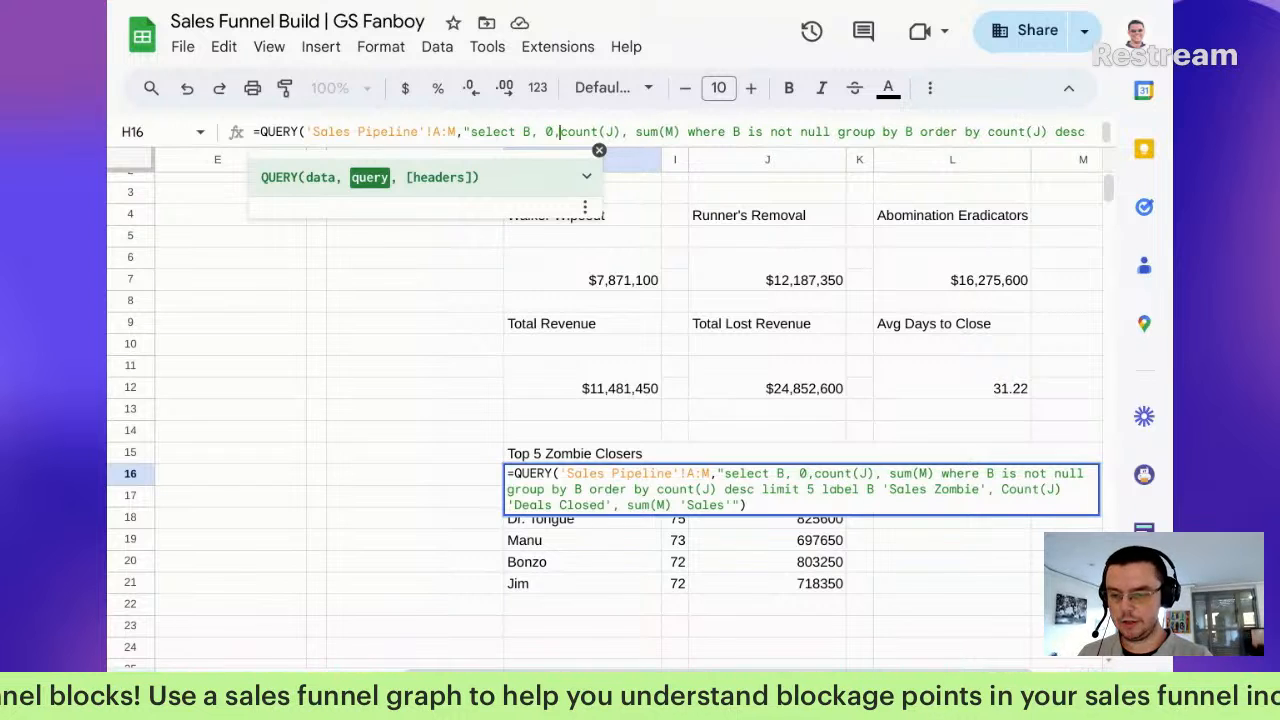
{"action": "key", "text": "Right"}
{"action": "key", "text": "Right"}
{"action": "key", "text": "Right"}
{"action": "key", "text": "Right"}
{"action": "key", "text": "Right"}
{"action": "key", "text": "Right"}
{"action": "key", "text": "Right"}
{"action": "key", "text": "Right"}
{"action": "key", "text": "Right"}
{"action": "key", "text": "Right"}
{"action": "key", "text": "Right"}
{"action": "key", "text": "Right"}
{"action": "key", "text": "Right"}
{"action": "key", "text": "Right"}
{"action": "key", "text": "Right"}
{"action": "key", "text": "Right"}
{"action": "key", "text": "Right"}
{"action": "key", "text": "Right"}
{"action": "key", "text": "Right"}
{"action": "key", "text": "Right"}
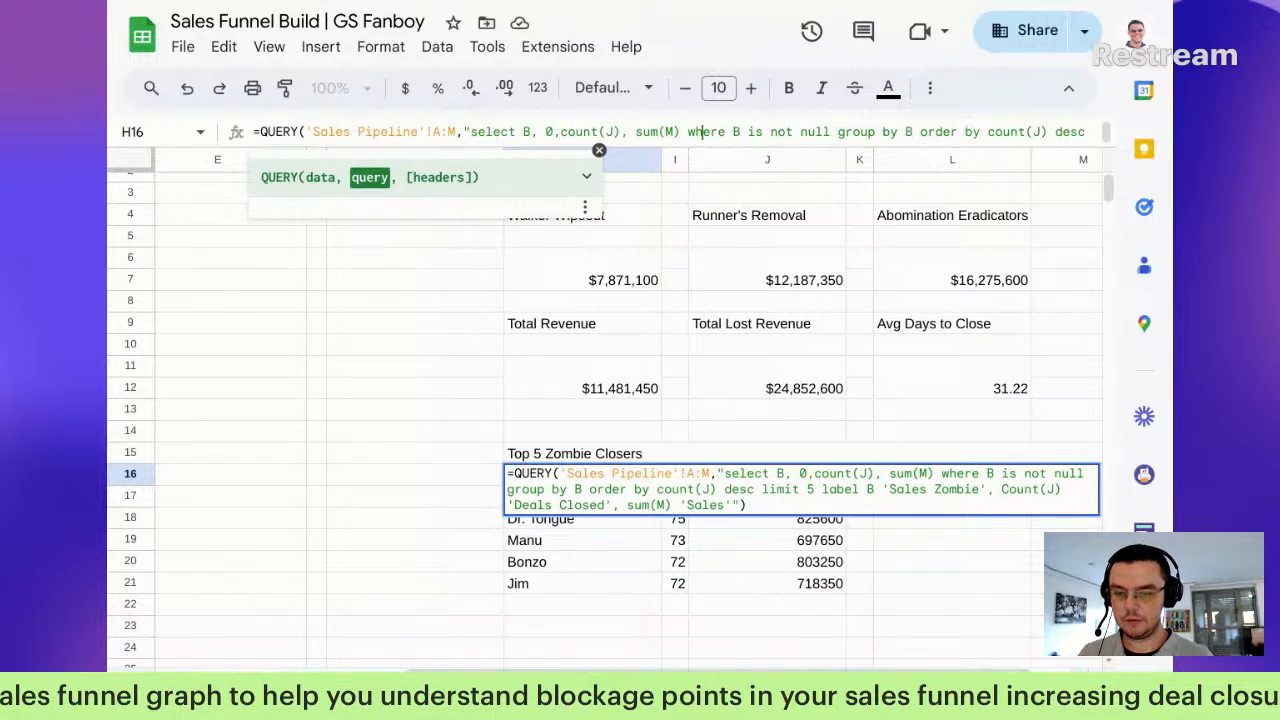
{"action": "key", "text": "Left"}
{"action": "key", "text": "Left"}
{"action": "key", "text": "Left"}
{"action": "key", "text": "Left"}
{"action": "key", "text": "Left"}
{"action": "key", "text": "Left"}
{"action": "key", "text": "Left"}
{"action": "key", "text": "Left"}
{"action": "key", "text": "Left"}
{"action": "key", "text": "Left"}
{"action": "key", "text": "Left"}
{"action": "key", "text": "Left"}
{"action": "key", "text": "Left"}
{"action": "key", "text": "Left"}
{"action": "key", "text": "Left"}
{"action": "key", "text": "Left"}
{"action": "key", "text": "Left"}
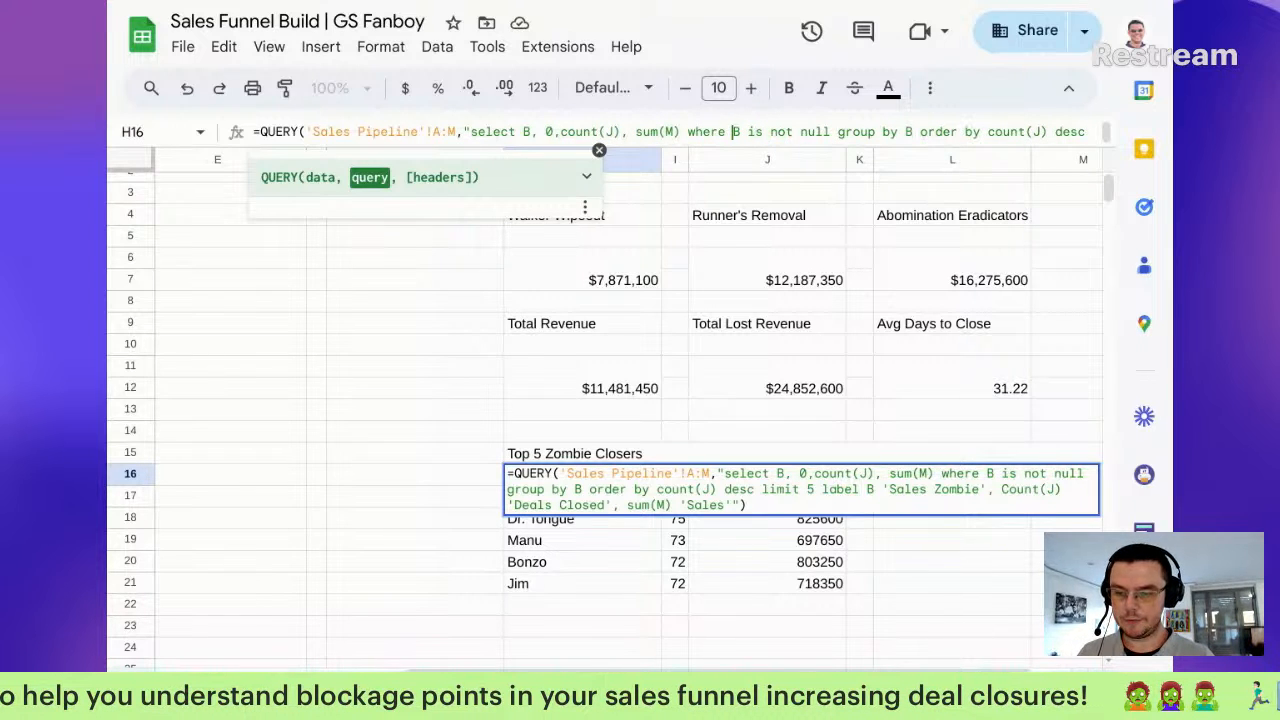
{"action": "type", "text": "1,"}
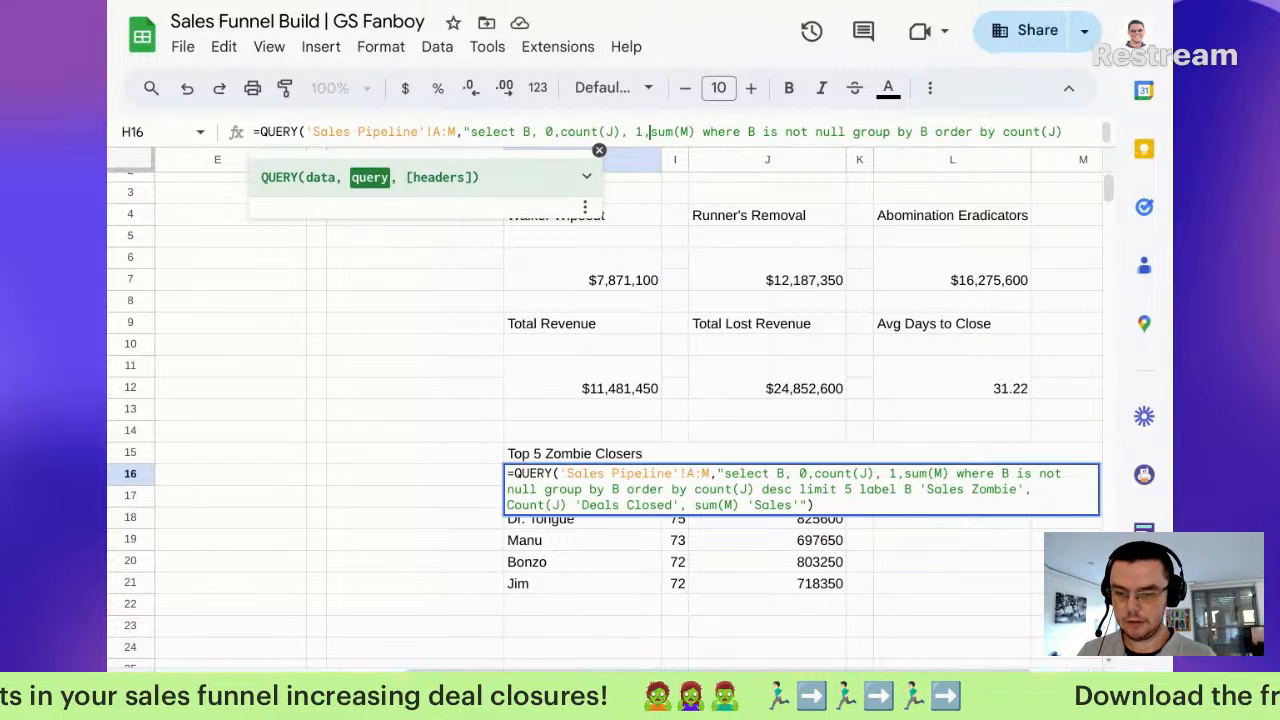
{"action": "key", "text": "Return"}
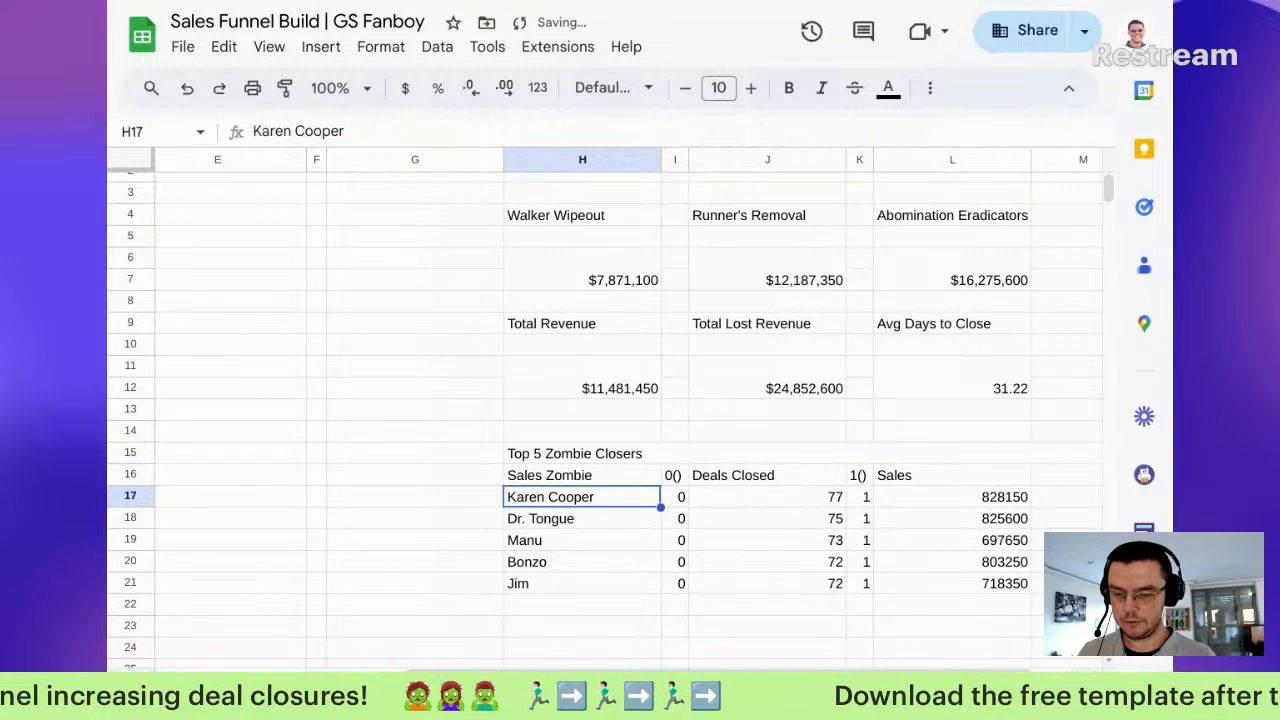
Step: Try '' empty-string placeholders instead of 0, then revert to the 0 spacer column
{"action": "key", "text": "Up"}
{"action": "key", "text": "Right"}
{"action": "key", "text": "shift+Down"}
{"action": "key", "text": "shift+Down"}
{"action": "key", "text": "shift+Down"}
{"action": "key", "text": "shift+Down"}
{"action": "key", "text": "shift+Down"}
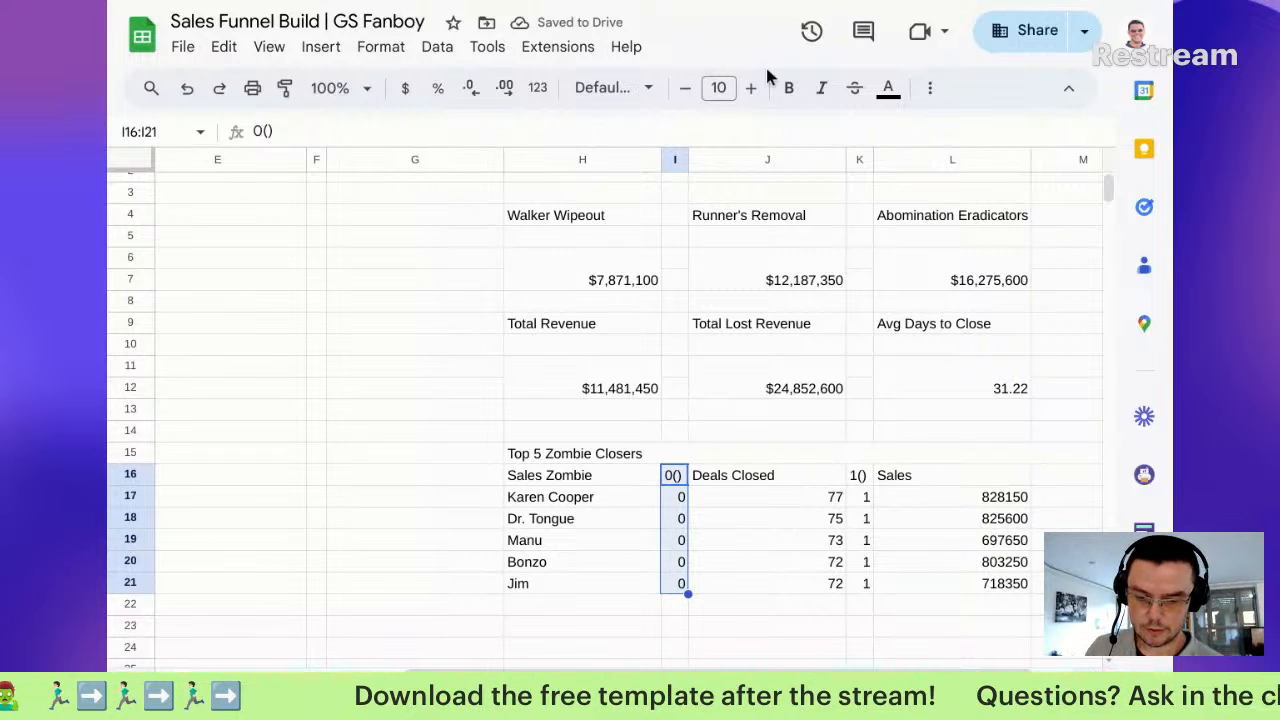
{"action": "left_click_drag", "start_coordinate": [856, 475], "coordinate": [871, 589]}
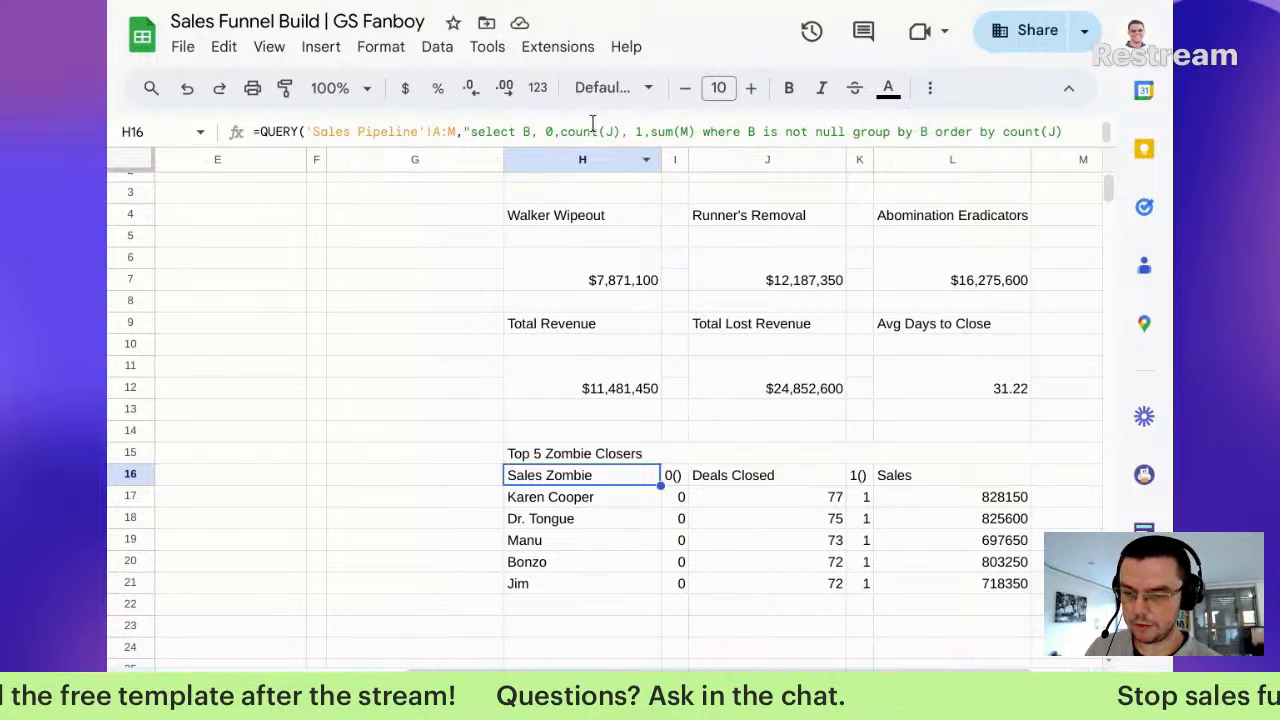
{"action": "left_click", "coordinate": [550, 133]}
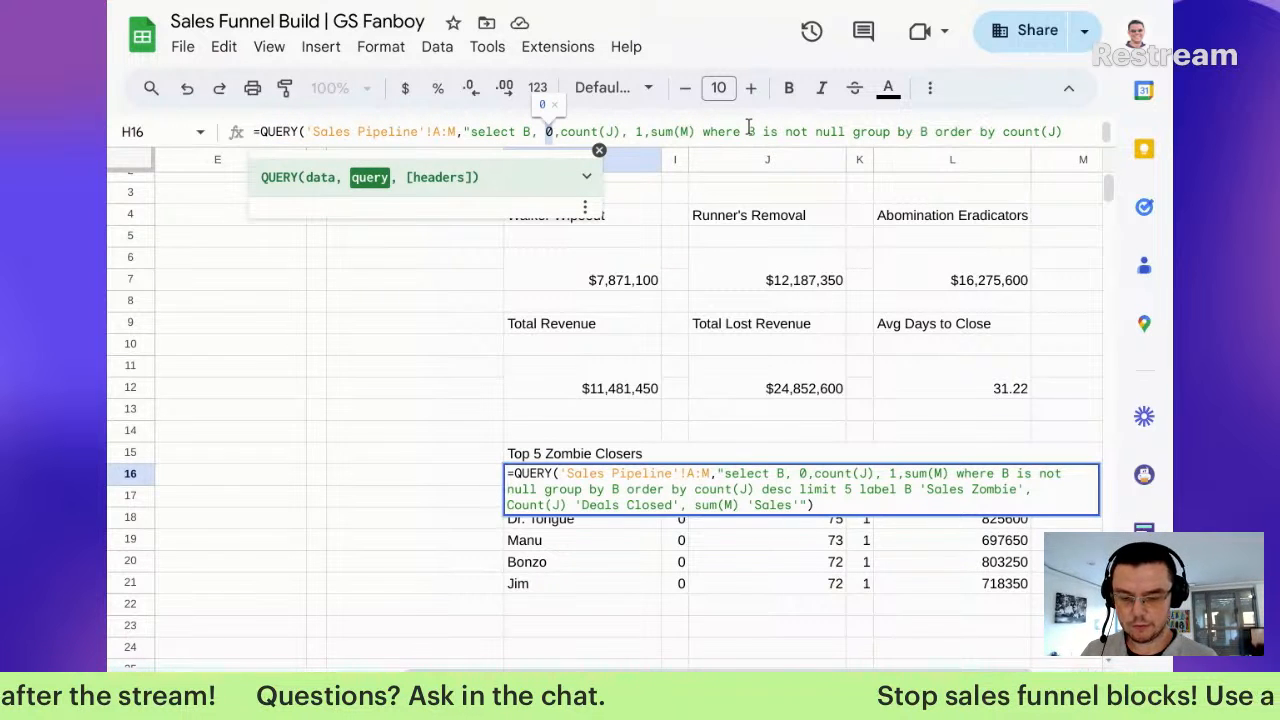
{"action": "key", "text": "Delete"}
{"action": "type", "text": "''"}
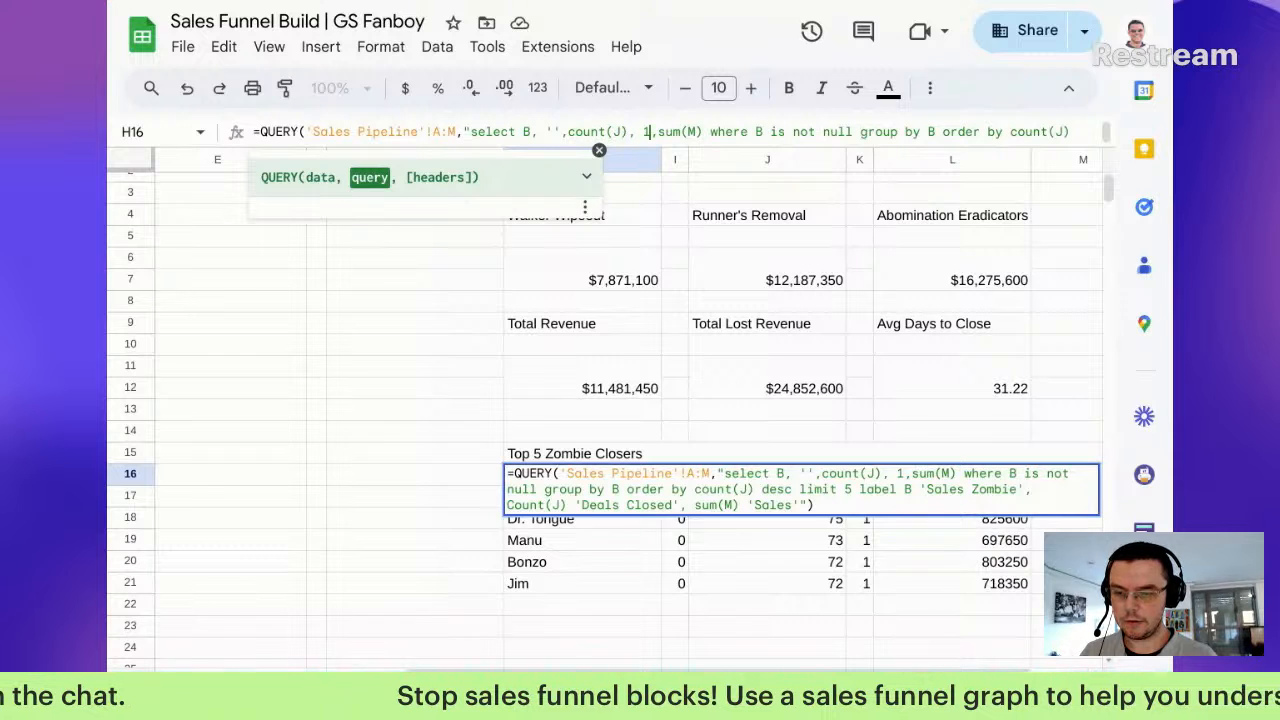
{"action": "type", "text": " '"}
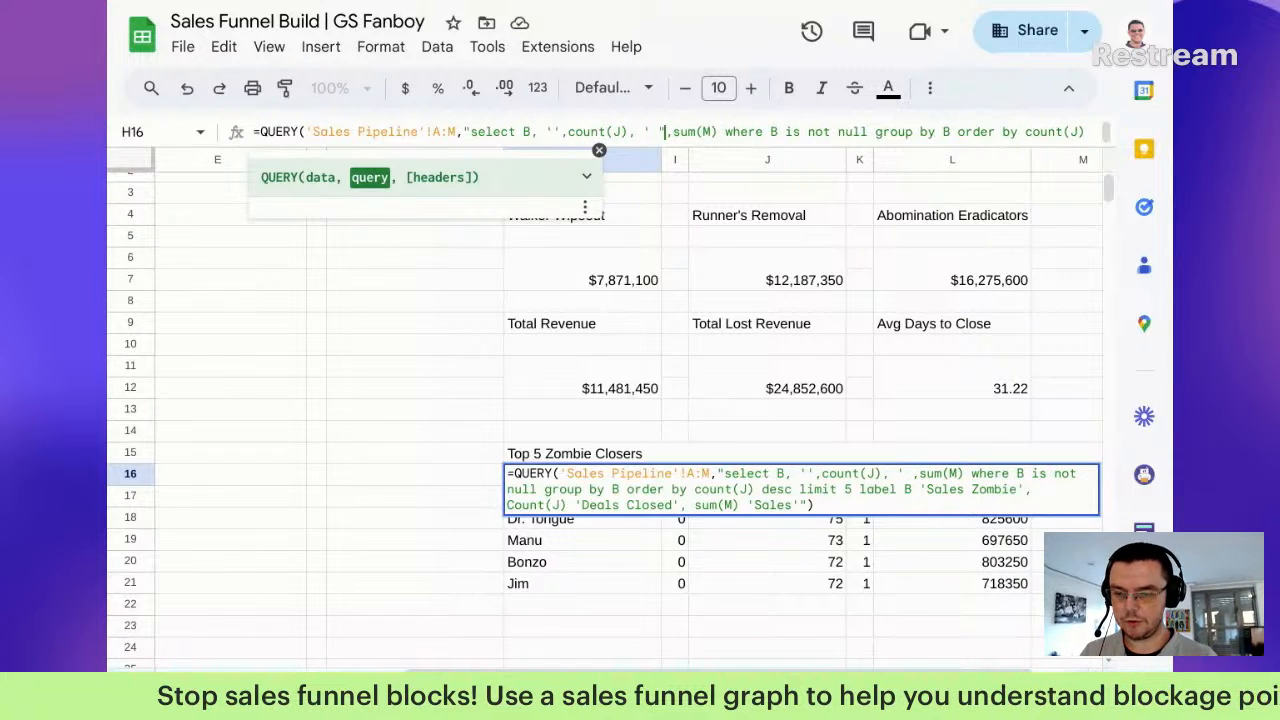
{"action": "key", "text": "Return"}
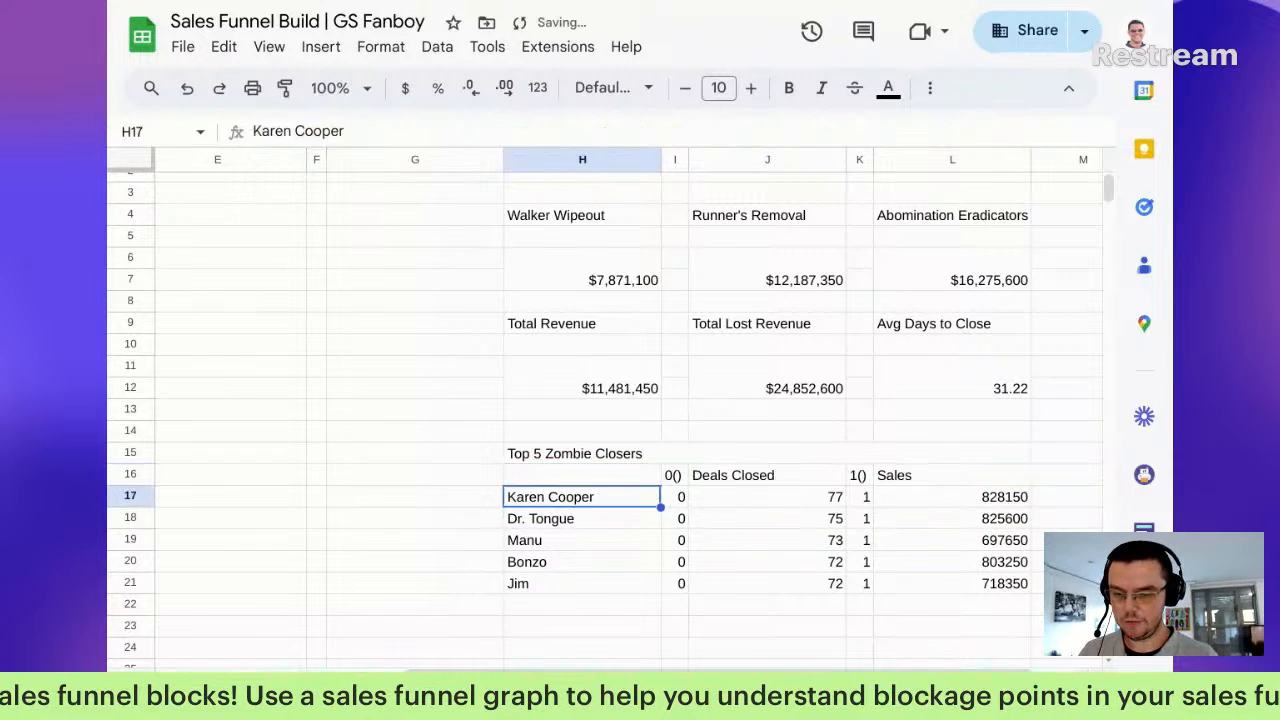
{"action": "key", "text": "Up"}
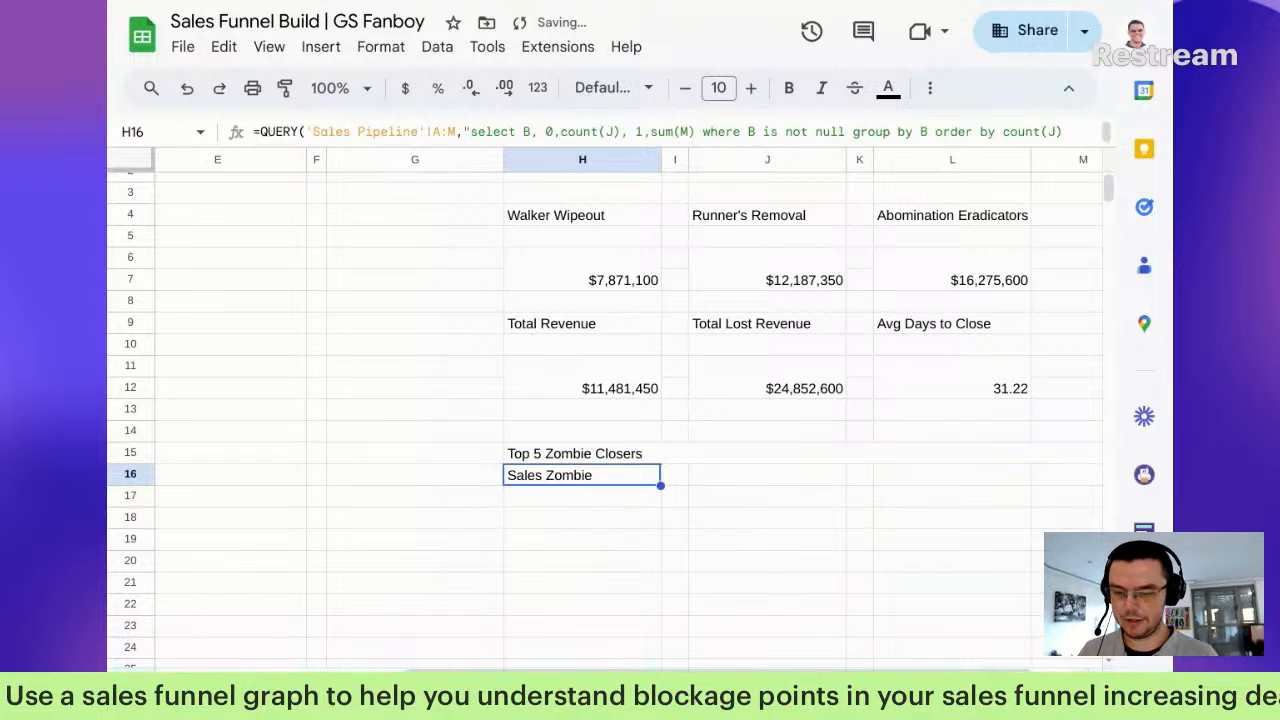
{"action": "key", "text": "Right"}
{"action": "key", "text": "shift+Down"}
{"action": "key", "text": "shift+Down"}
{"action": "key", "text": "shift+Down"}
{"action": "key", "text": "shift+Down"}
{"action": "key", "text": "shift+Down"}
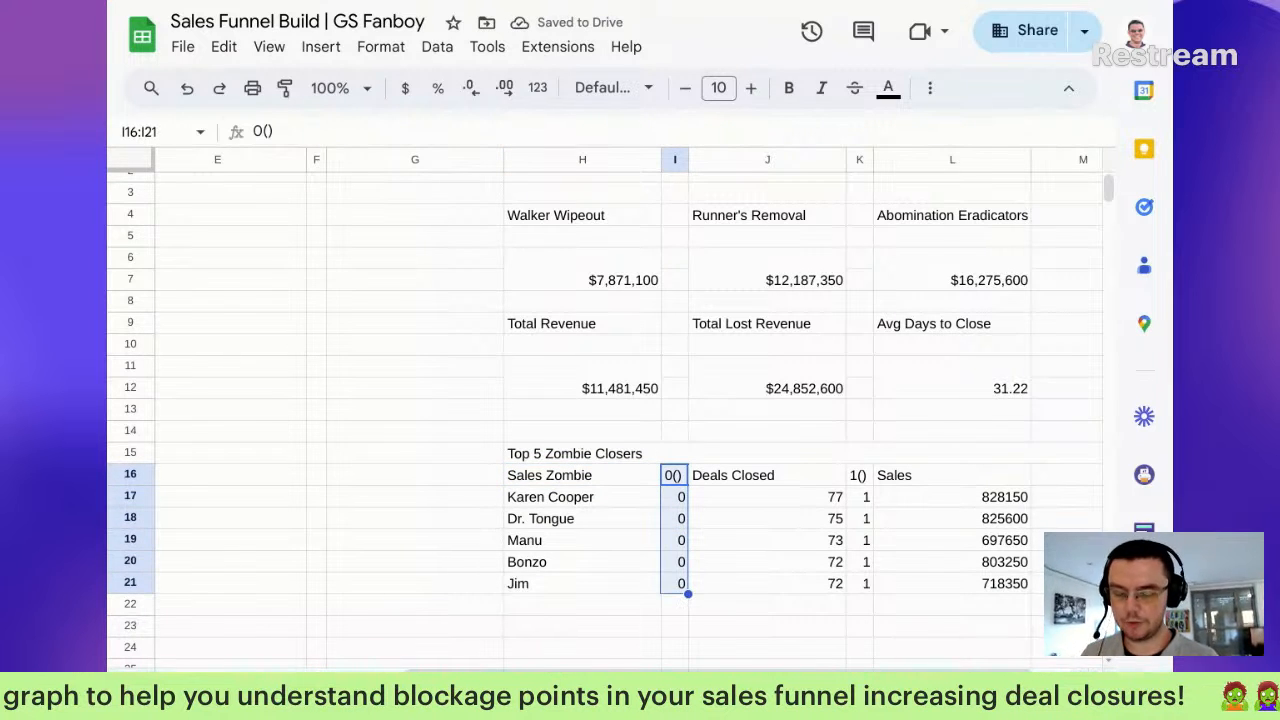
Step: Turn the text white in the 0 spacer column (I16:I21) and the 1 spacer column (K16:K21)
{"action": "left_click", "coordinate": [889, 88]}
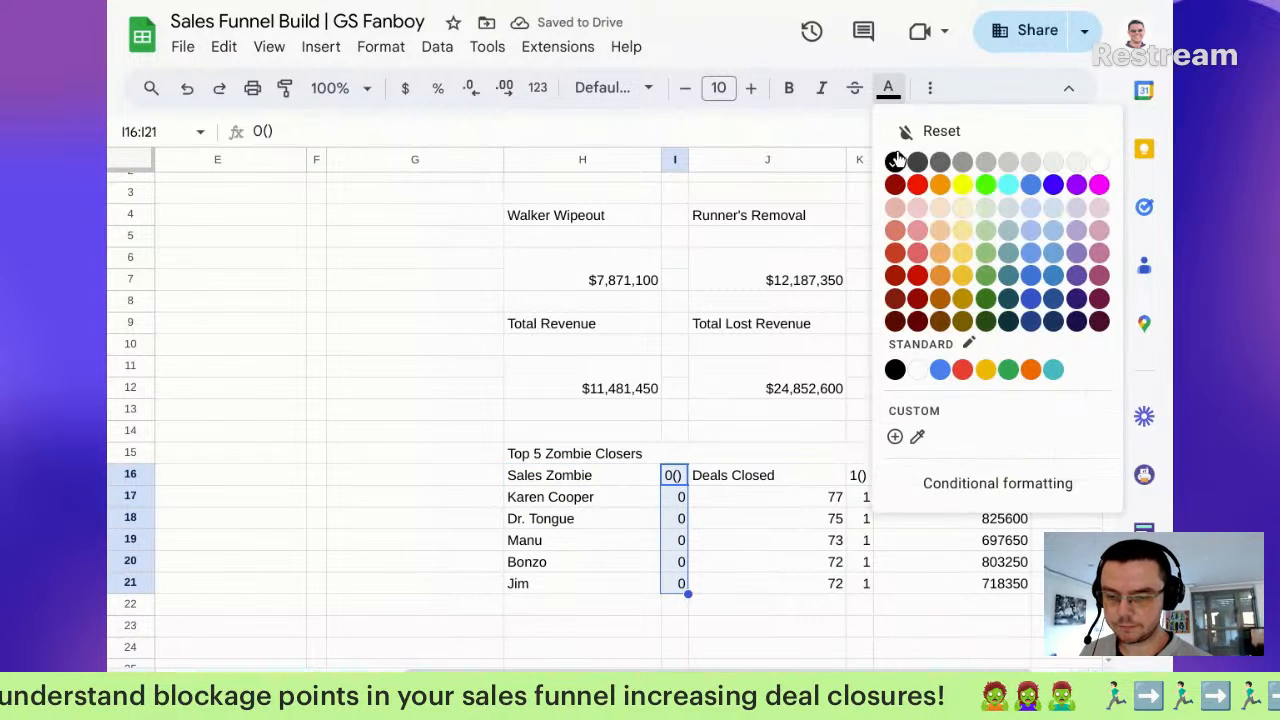
{"action": "left_click", "coordinate": [1100, 162]}
{"action": "left_click_drag", "start_coordinate": [868, 476], "coordinate": [868, 586]}
{"action": "left_click", "coordinate": [922, 88]}
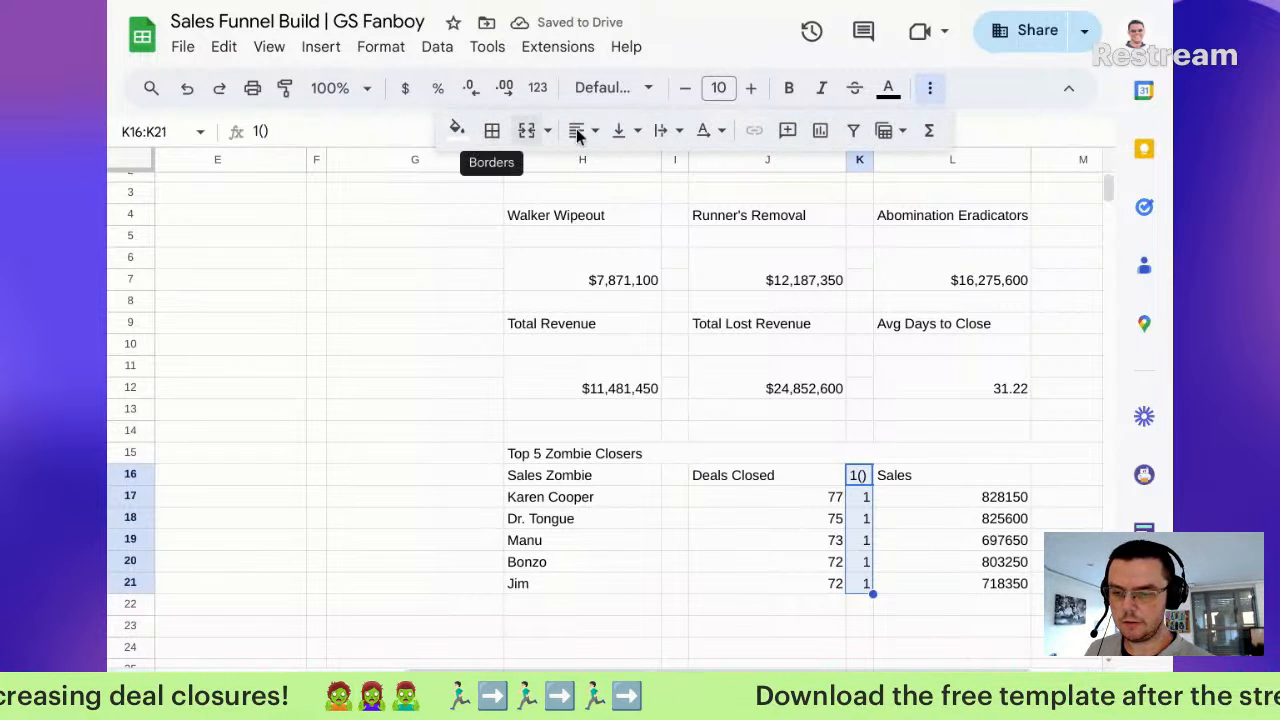
{"action": "left_click", "coordinate": [888, 88]}
{"action": "left_click", "coordinate": [1100, 161]}
{"action": "left_click", "coordinate": [735, 540]}
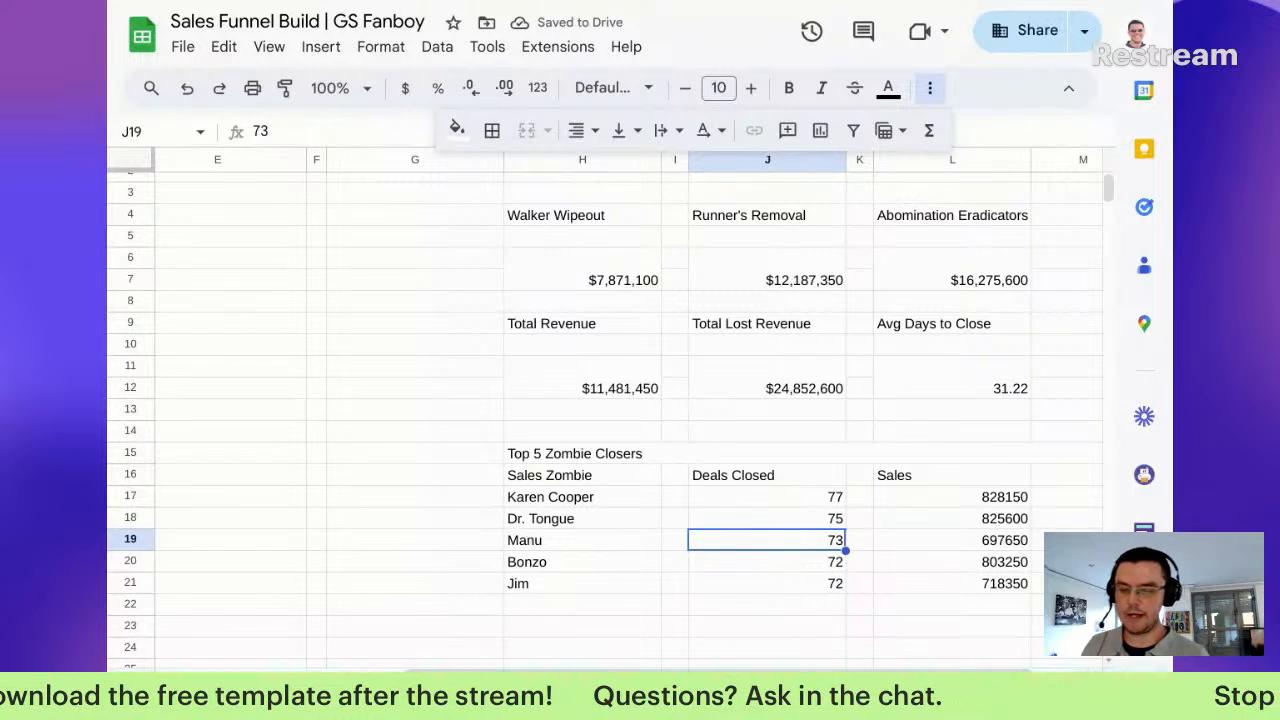
Step: Merge each Sales Zombie name horizontally with its spacer cell across H16:I21
{"action": "left_click_drag", "start_coordinate": [624, 476], "coordinate": [959, 596]}
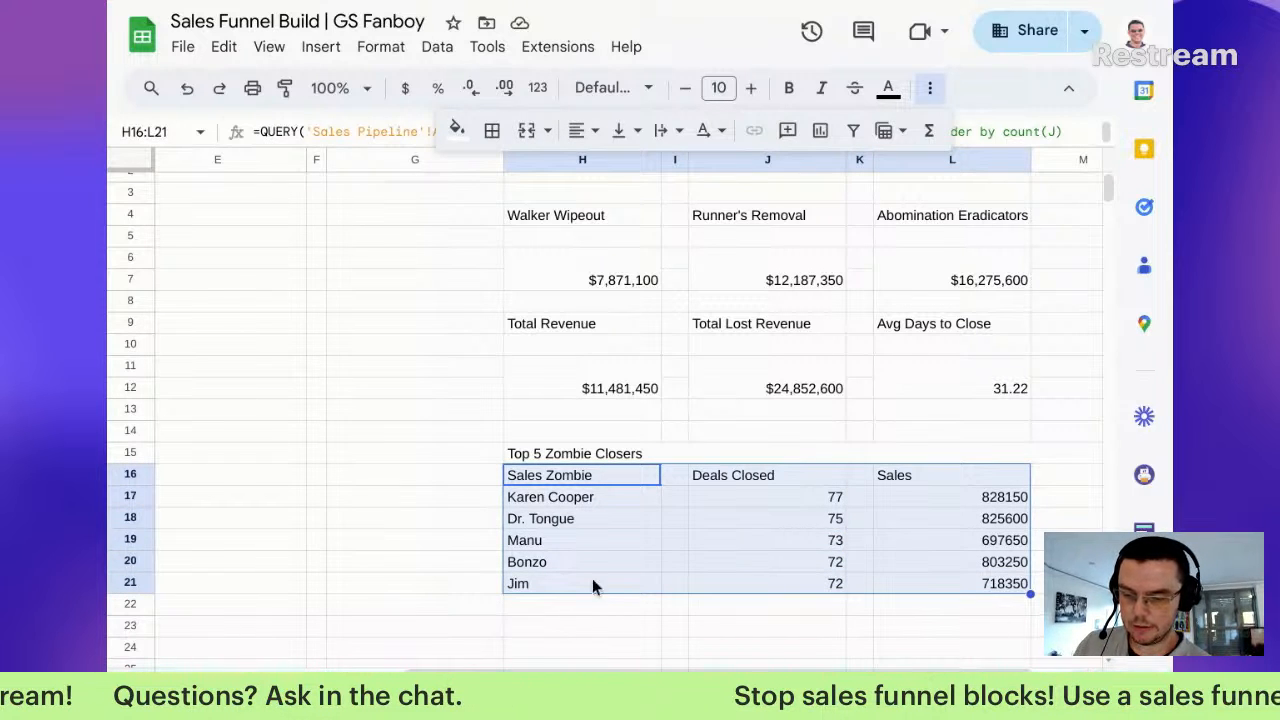
{"action": "left_click", "coordinate": [618, 500]}
{"action": "key", "text": "Down"}
{"action": "key", "text": "Down"}
{"action": "key", "text": "Down"}
{"action": "key", "text": "Down"}
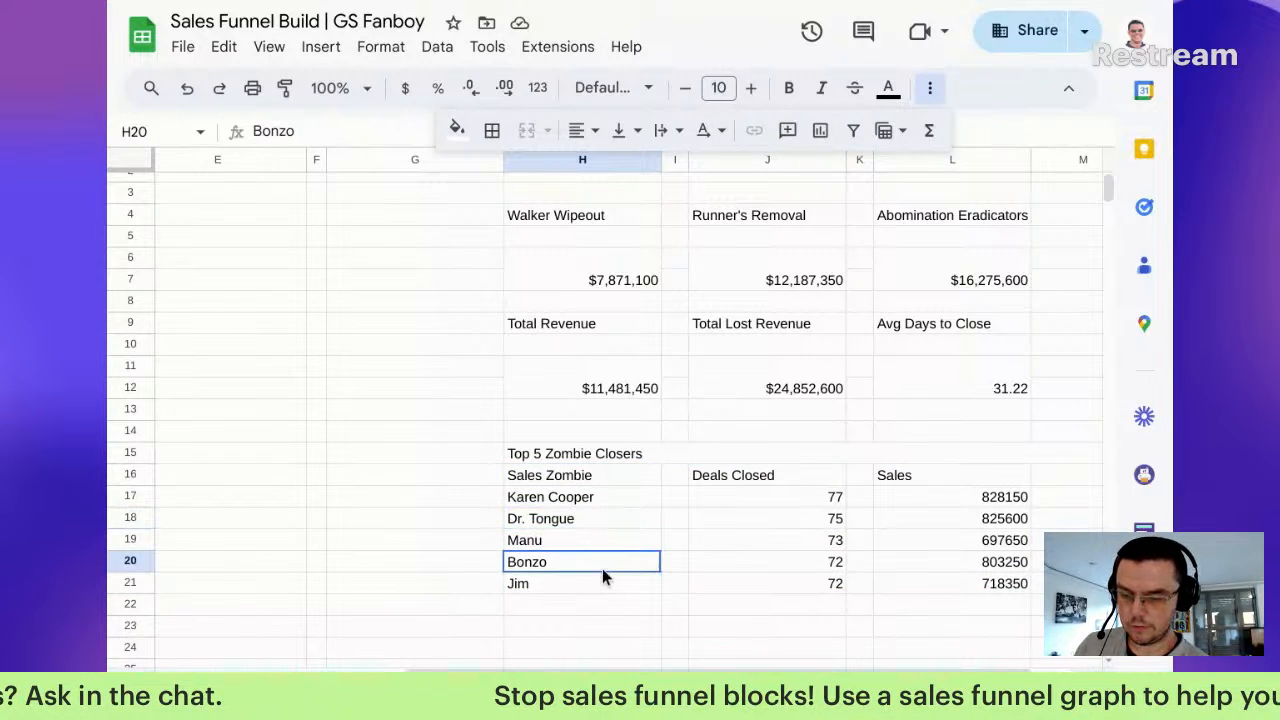
{"action": "left_click_drag", "start_coordinate": [575, 505], "coordinate": [922, 600]}
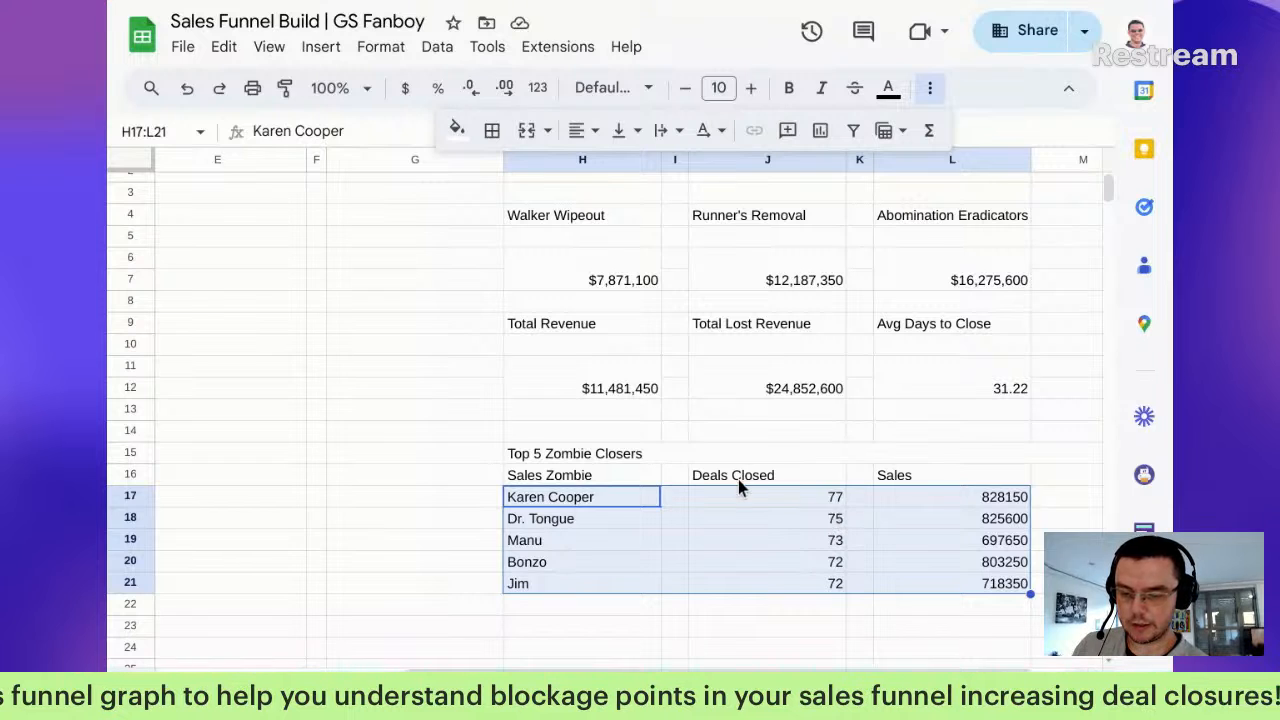
{"action": "left_click_drag", "start_coordinate": [748, 477], "coordinate": [962, 576]}
{"action": "left_click_drag", "start_coordinate": [564, 472], "coordinate": [645, 583]}
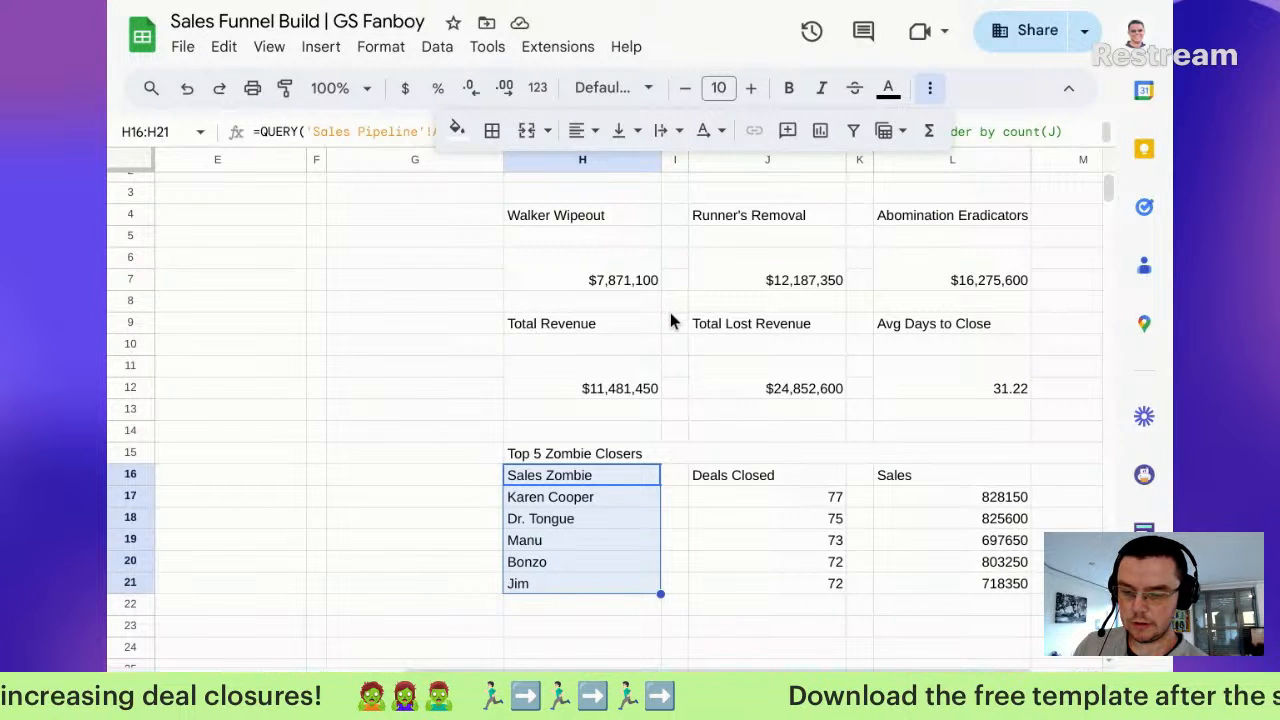
{"action": "left_click_drag", "start_coordinate": [630, 472], "coordinate": [680, 588]}
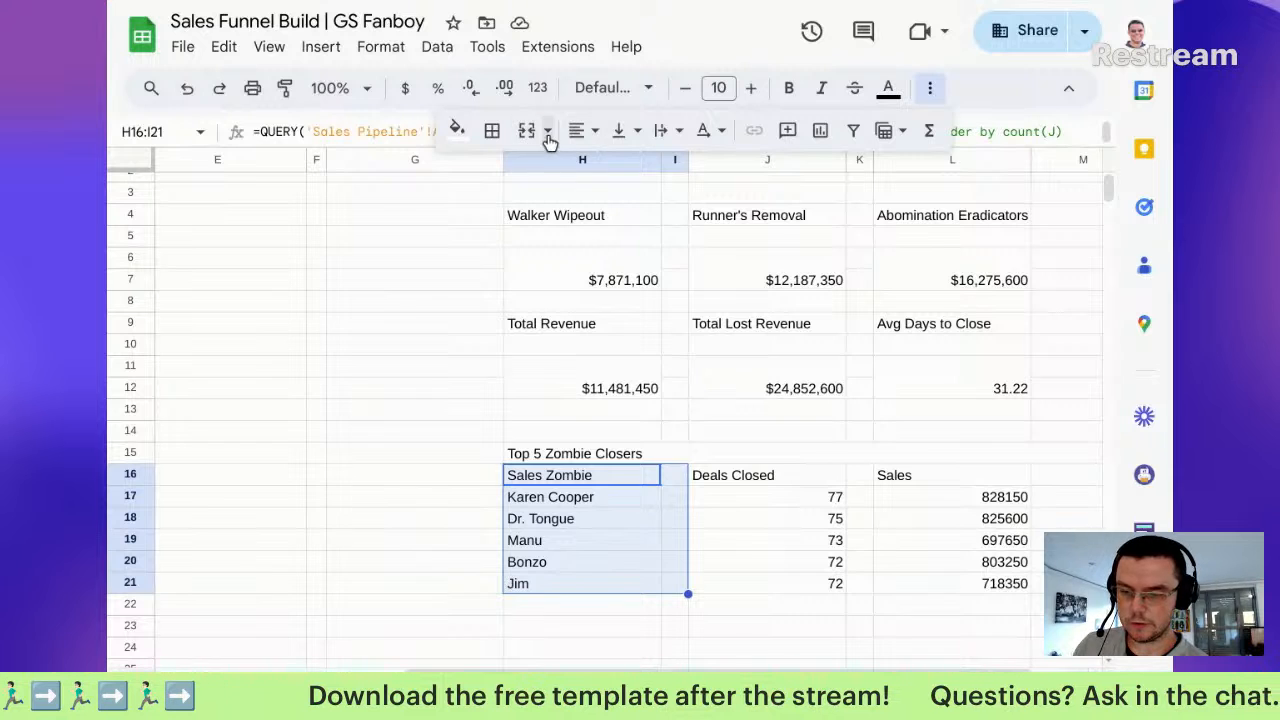
{"action": "left_click", "coordinate": [547, 131]}
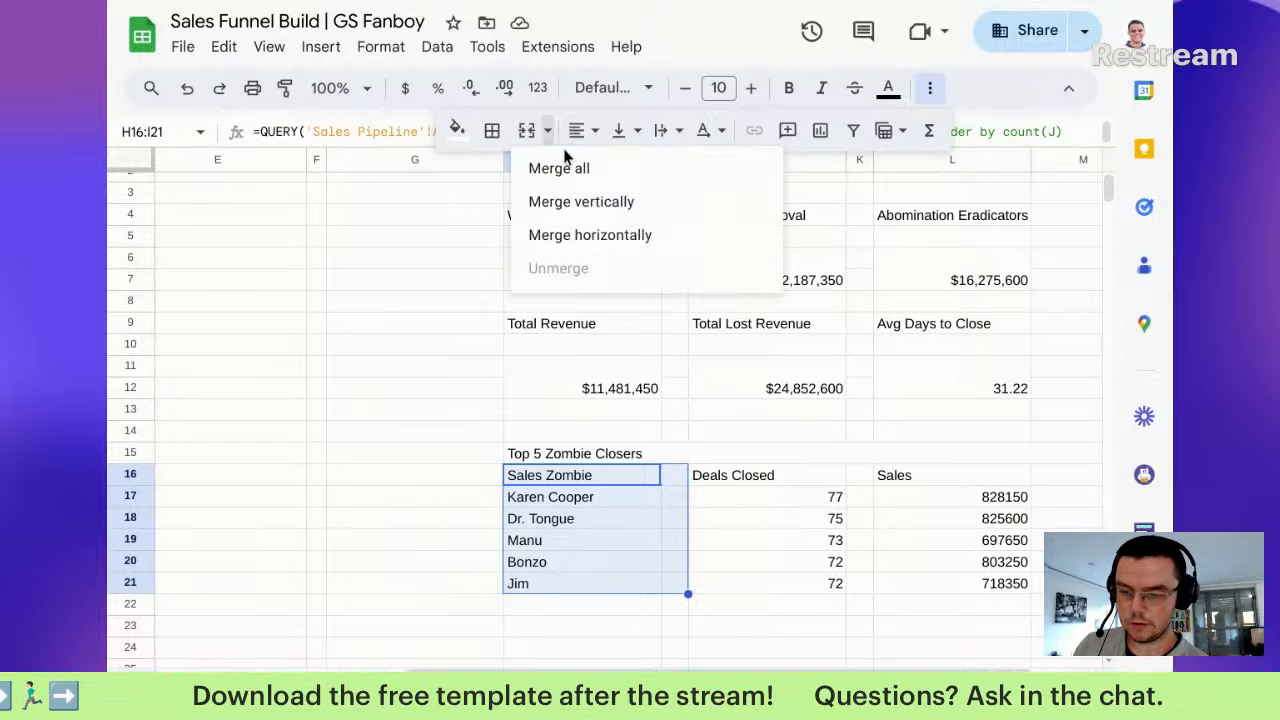
{"action": "left_click", "coordinate": [620, 240]}
Step: Merge each Deals Closed value horizontally with its spacer cell across J16:K21
{"action": "left_click_drag", "start_coordinate": [757, 477], "coordinate": [856, 587]}
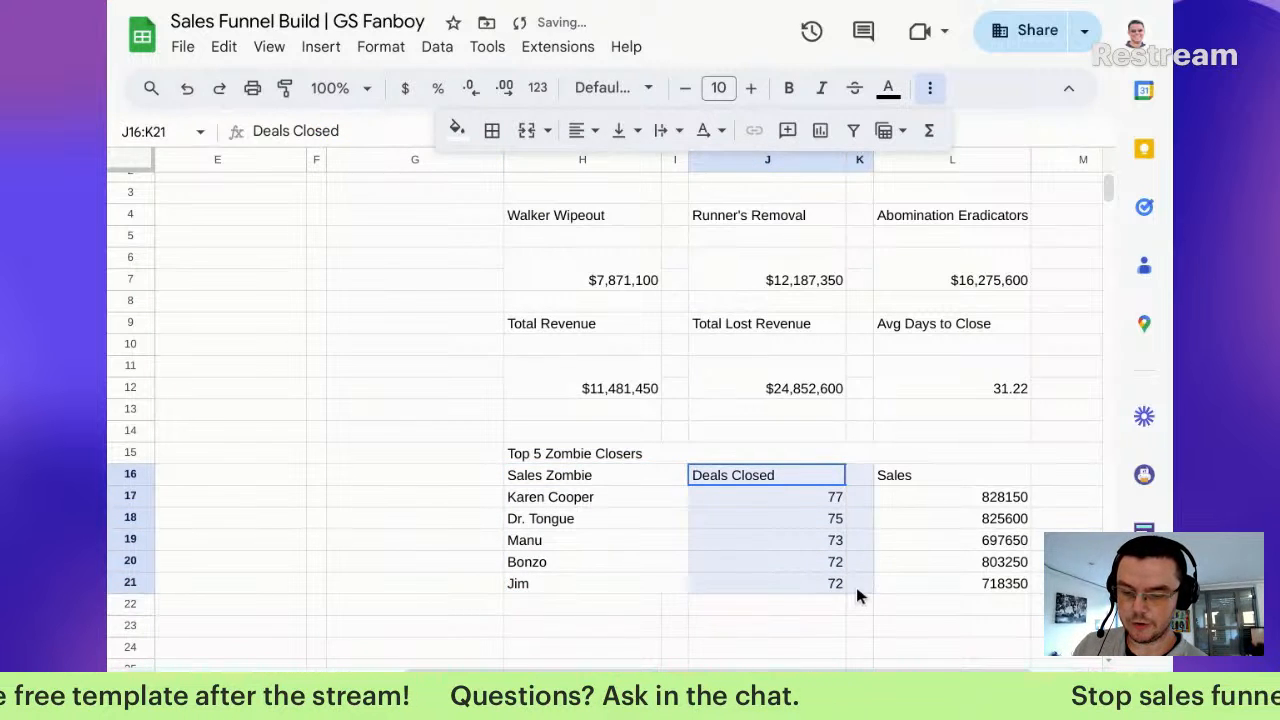
{"action": "left_click", "coordinate": [548, 132]}
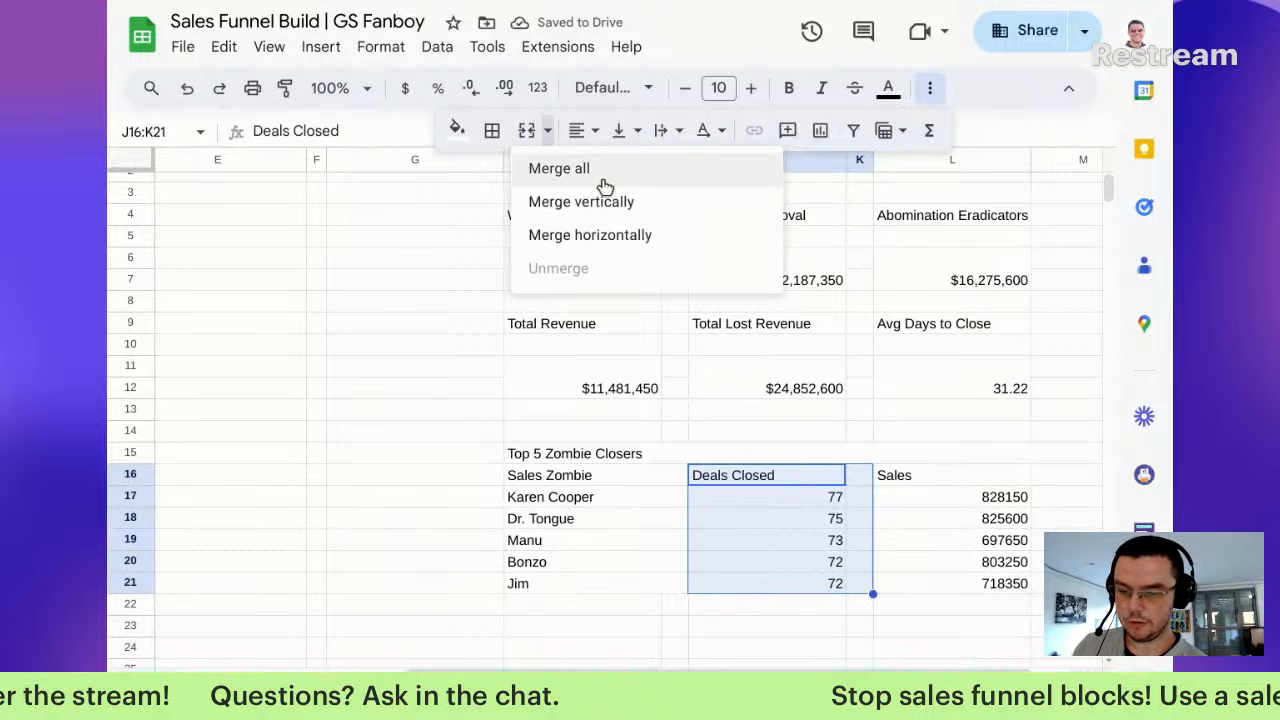
{"action": "left_click", "coordinate": [620, 234]}
Step: Right-align the merged Sales Zombie column
{"action": "left_click", "coordinate": [928, 484]}
{"action": "left_click_drag", "start_coordinate": [928, 484], "coordinate": [988, 582]}
{"action": "left_click_drag", "start_coordinate": [586, 478], "coordinate": [594, 597]}
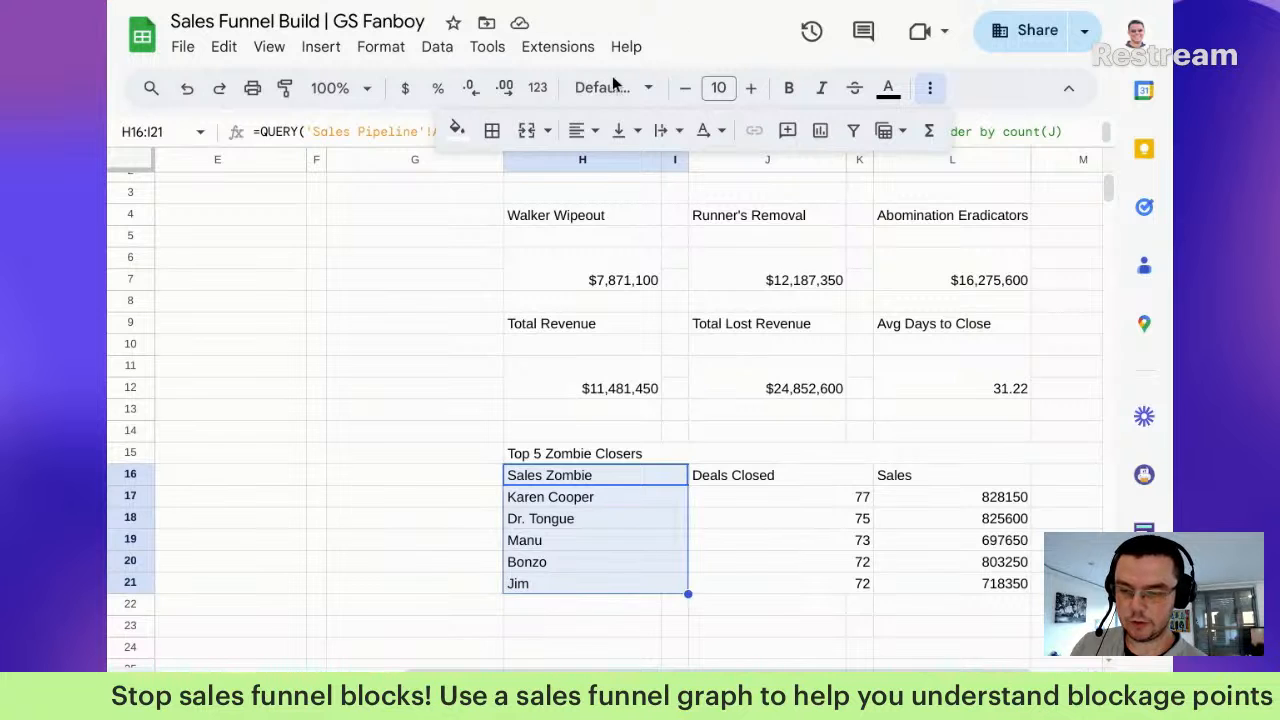
{"action": "left_click", "coordinate": [584, 131]}
{"action": "left_click", "coordinate": [646, 166]}
Step: Centre the Deals Closed and Sales values
{"action": "left_click_drag", "start_coordinate": [815, 477], "coordinate": [950, 604]}
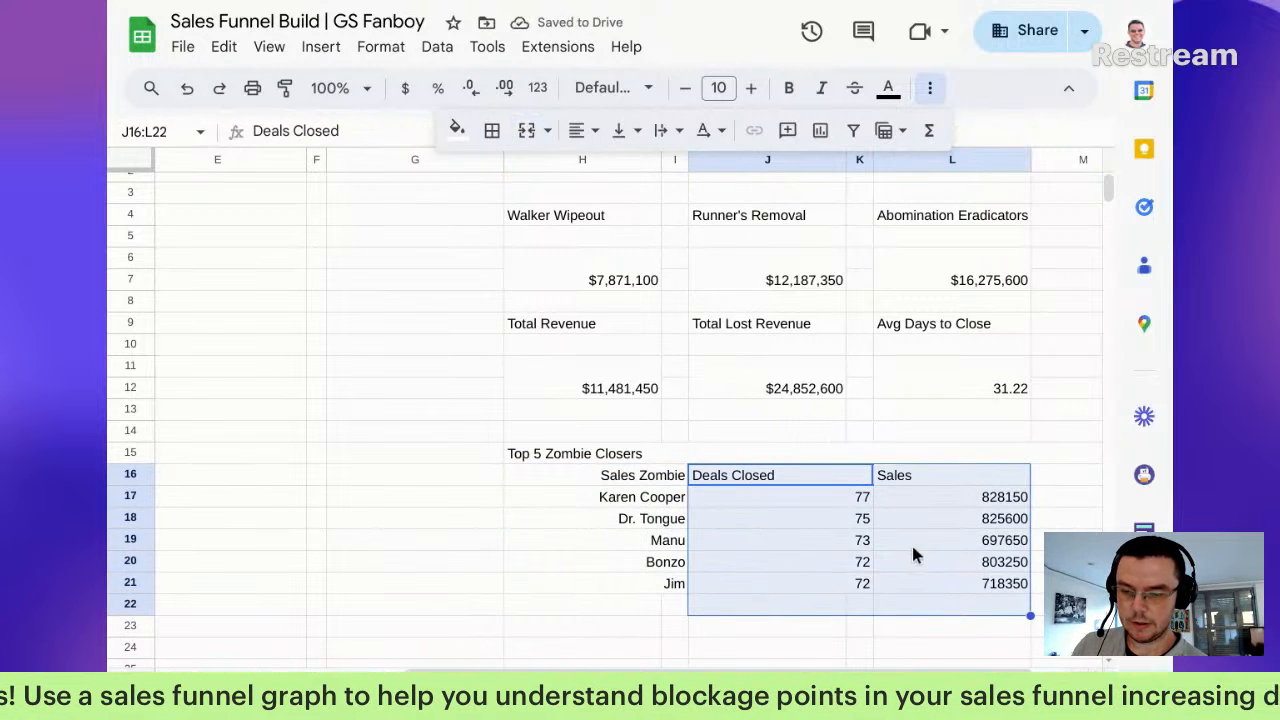
{"action": "left_click", "coordinate": [584, 131]}
{"action": "left_click", "coordinate": [613, 167]}
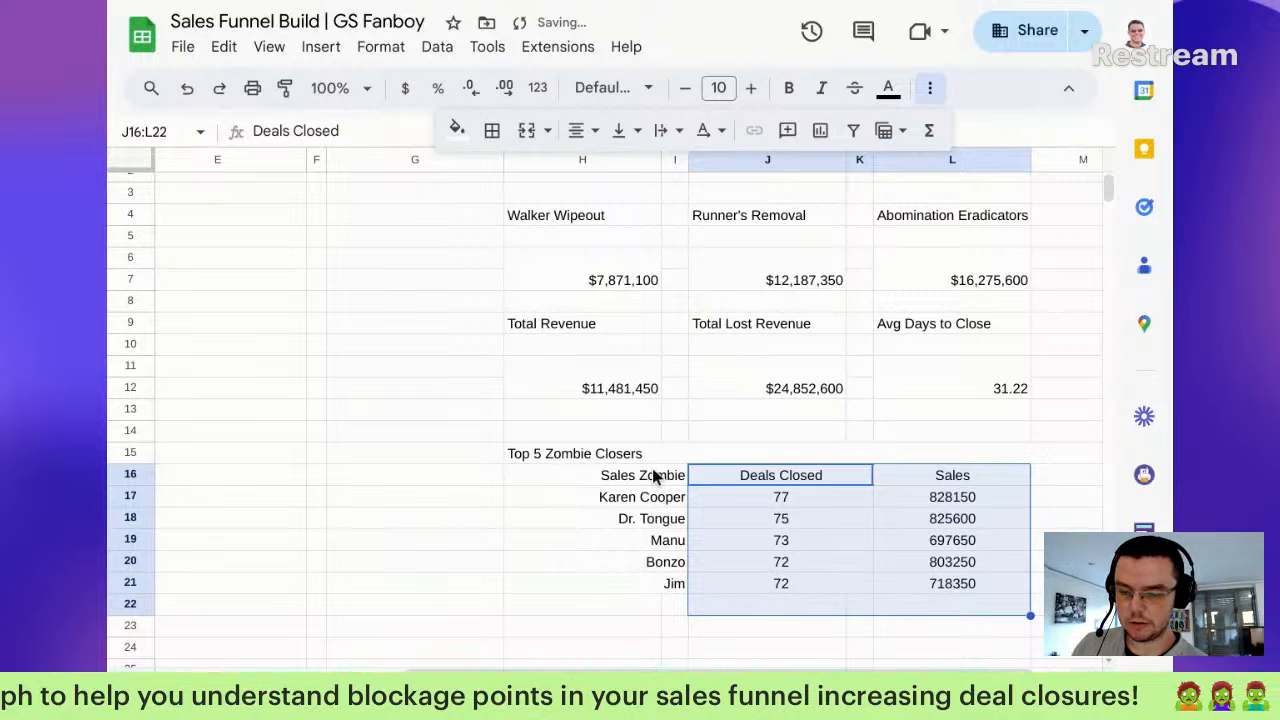
Step: Centre the table's header row H16:L16
{"action": "left_click", "coordinate": [651, 474]}
{"action": "left_click", "coordinate": [1006, 492], "text": "shift"}
{"action": "left_click", "coordinate": [992, 478], "text": "shift"}
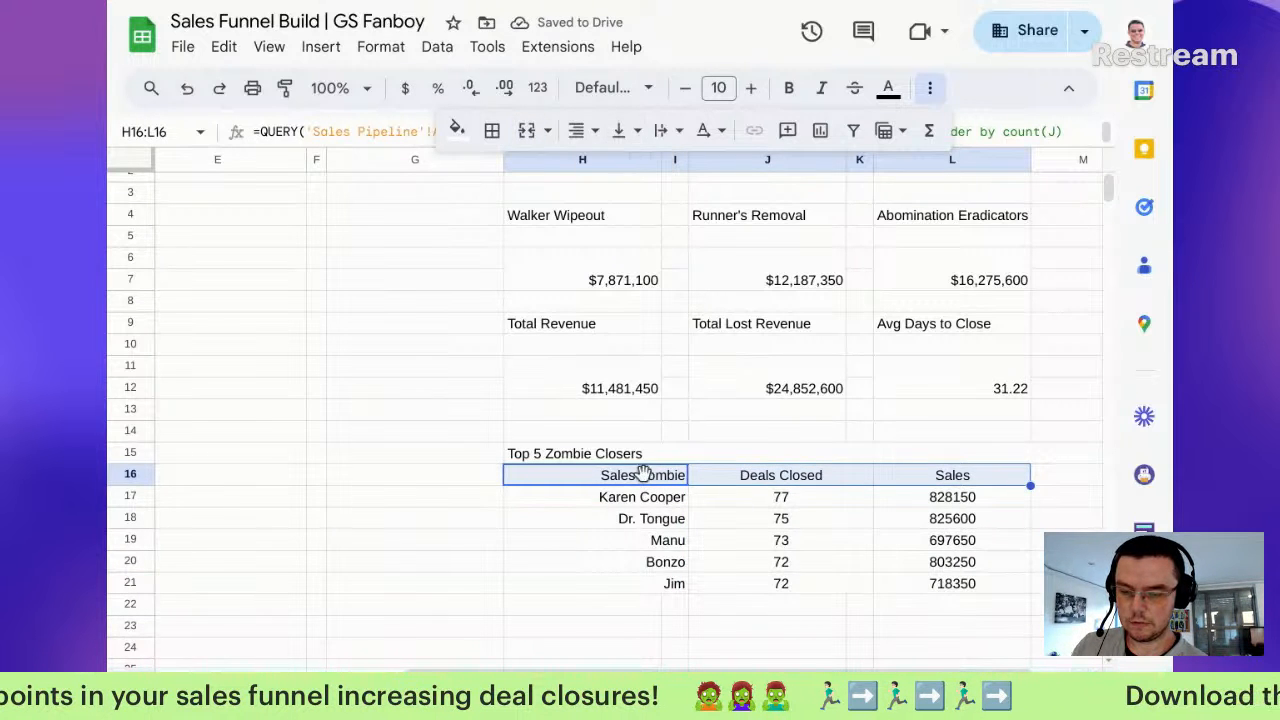
{"action": "left_click", "coordinate": [595, 133]}
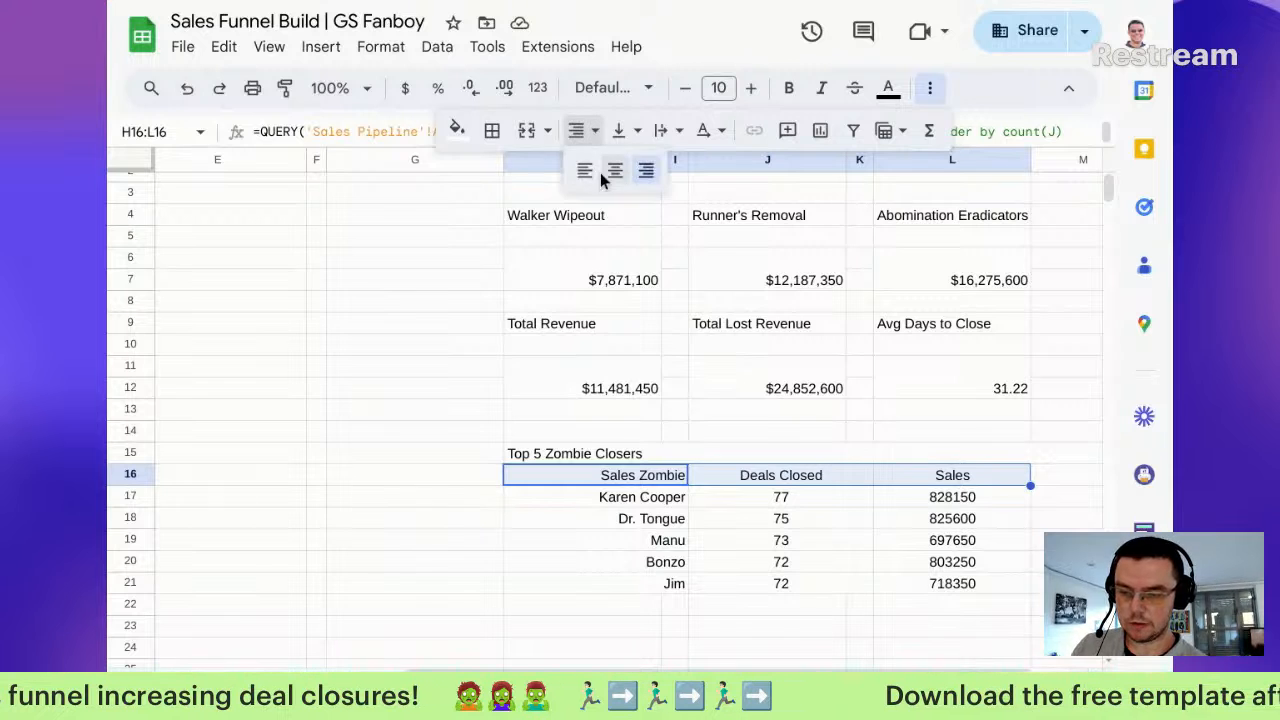
{"action": "left_click", "coordinate": [604, 173]}
Step: Left-align the five closer names in H17:I21
{"action": "left_click", "coordinate": [680, 518]}
{"action": "left_click_drag", "start_coordinate": [652, 496], "coordinate": [663, 588]}
{"action": "left_click", "coordinate": [588, 140]}
{"action": "left_click", "coordinate": [580, 171]}
{"action": "left_click", "coordinate": [793, 475]}
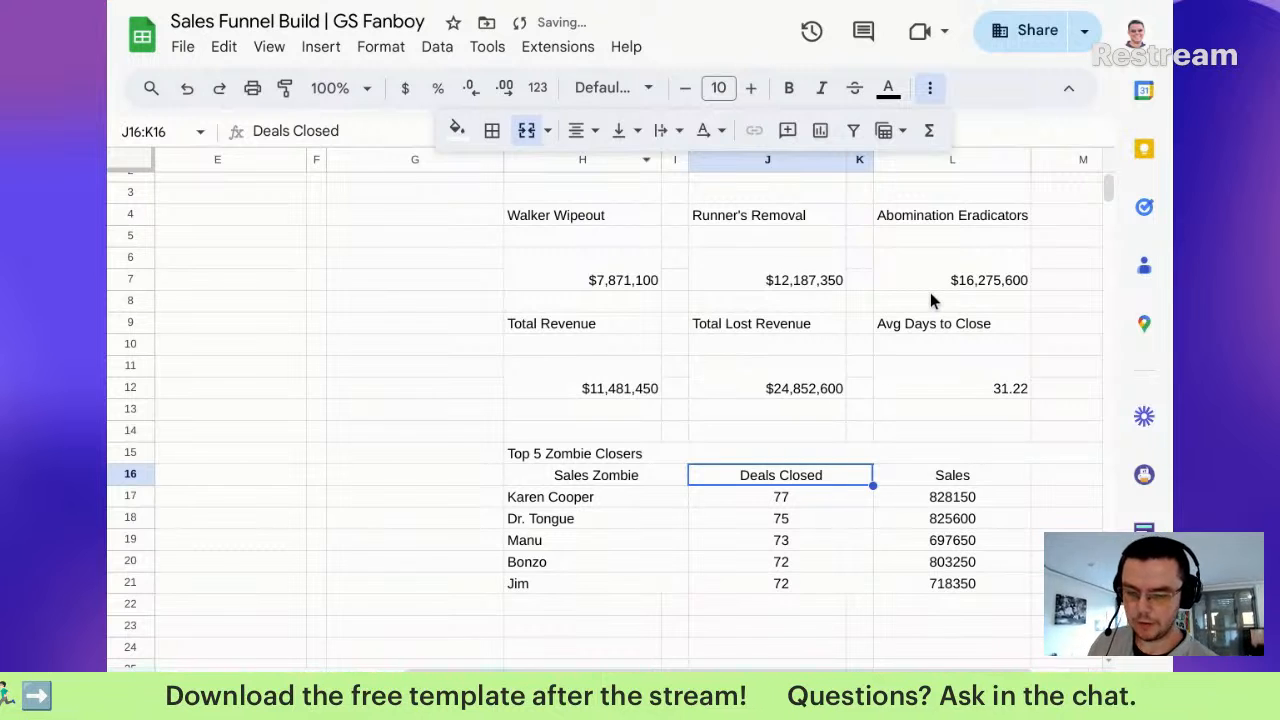
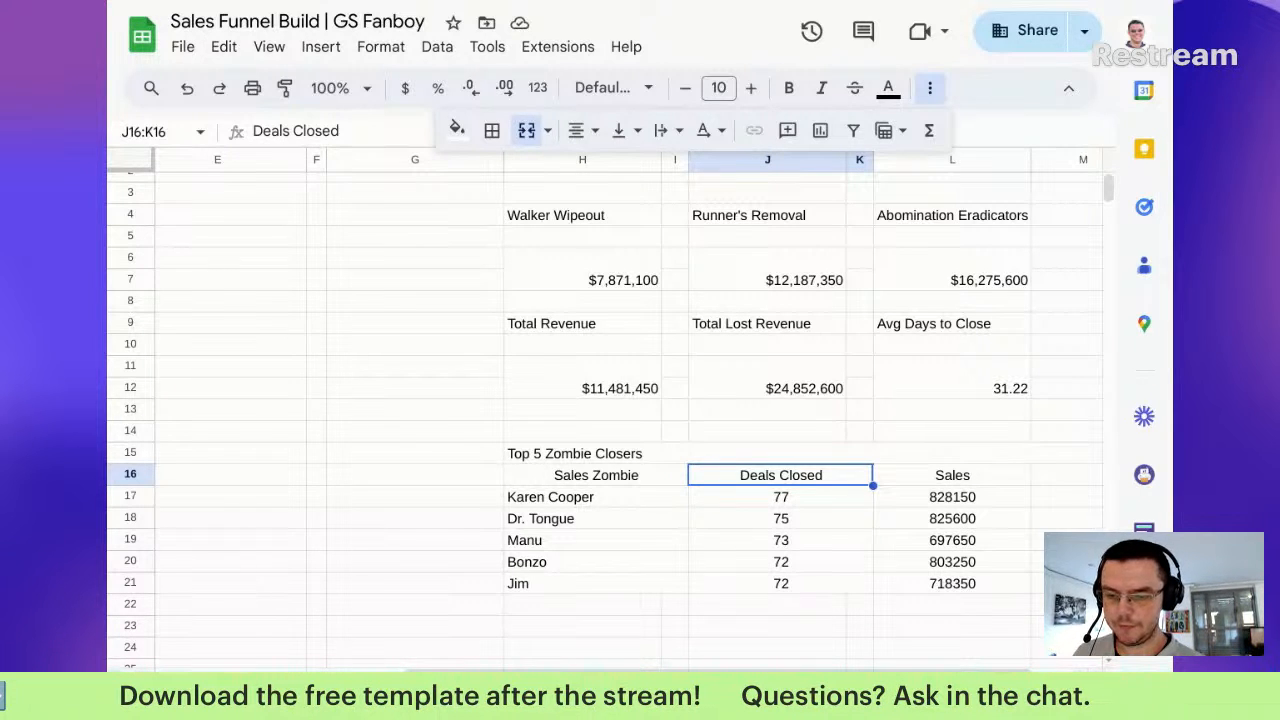
Step: Look over the dashboard's revenue totals and Top 5 closers table, then insert a blank sheet (Shift+F11)
{"action": "scroll", "coordinate": [697, 557], "scroll_direction": "up", "scroll_amount": 1}
{"action": "scroll", "coordinate": [697, 557], "scroll_direction": "down", "scroll_amount": 3}
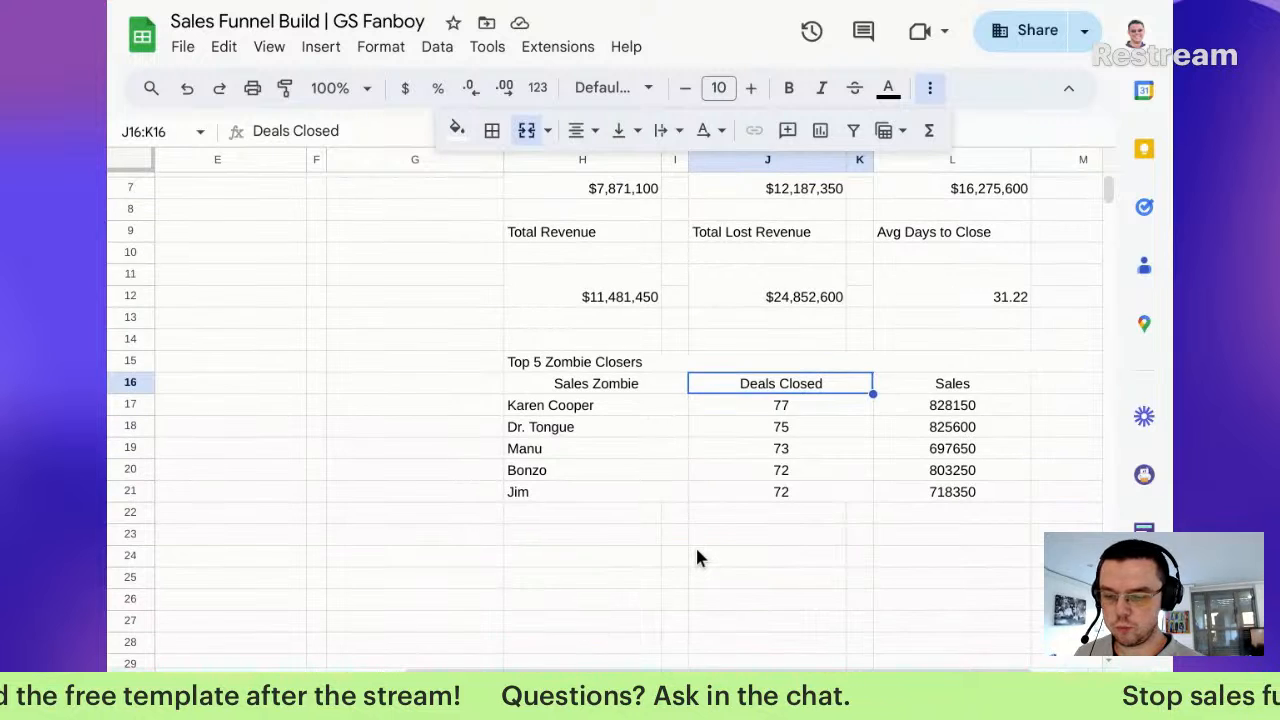
{"action": "scroll", "coordinate": [697, 557], "scroll_direction": "left", "scroll_amount": 5}
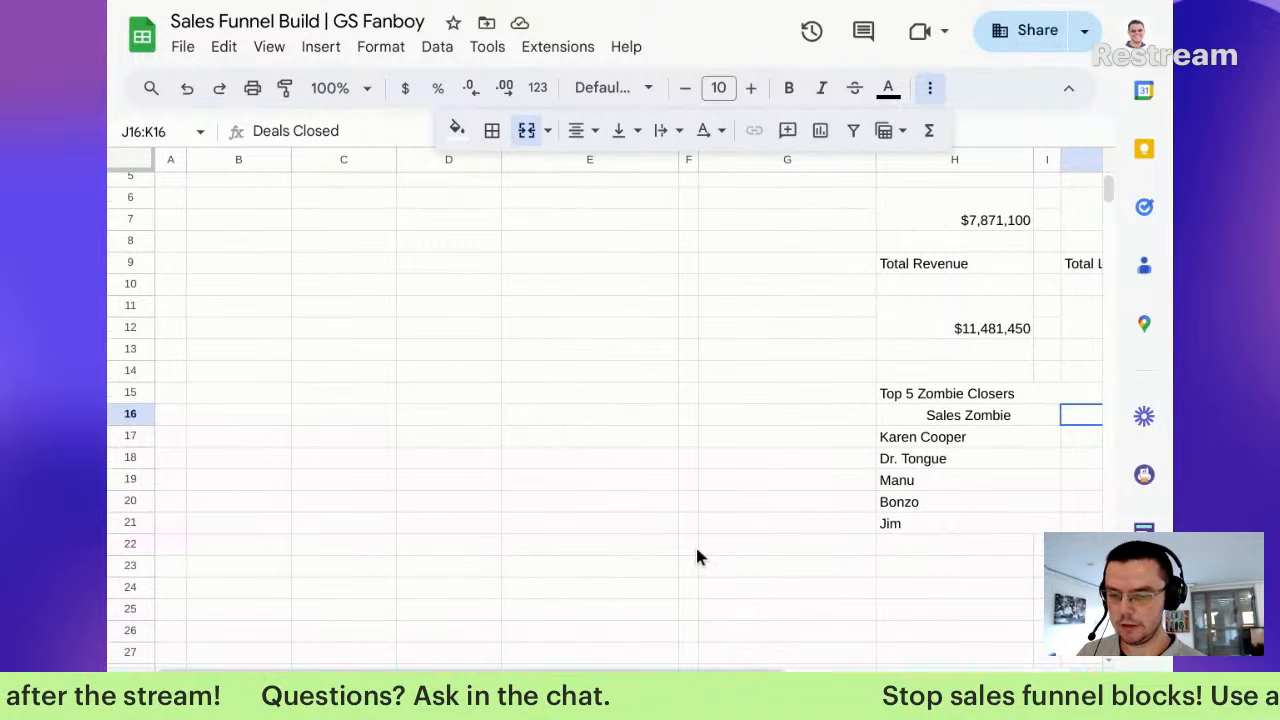
{"action": "scroll", "coordinate": [697, 557], "scroll_direction": "up", "scroll_amount": 2}
{"action": "scroll", "coordinate": [697, 557], "scroll_direction": "down", "scroll_amount": 3}
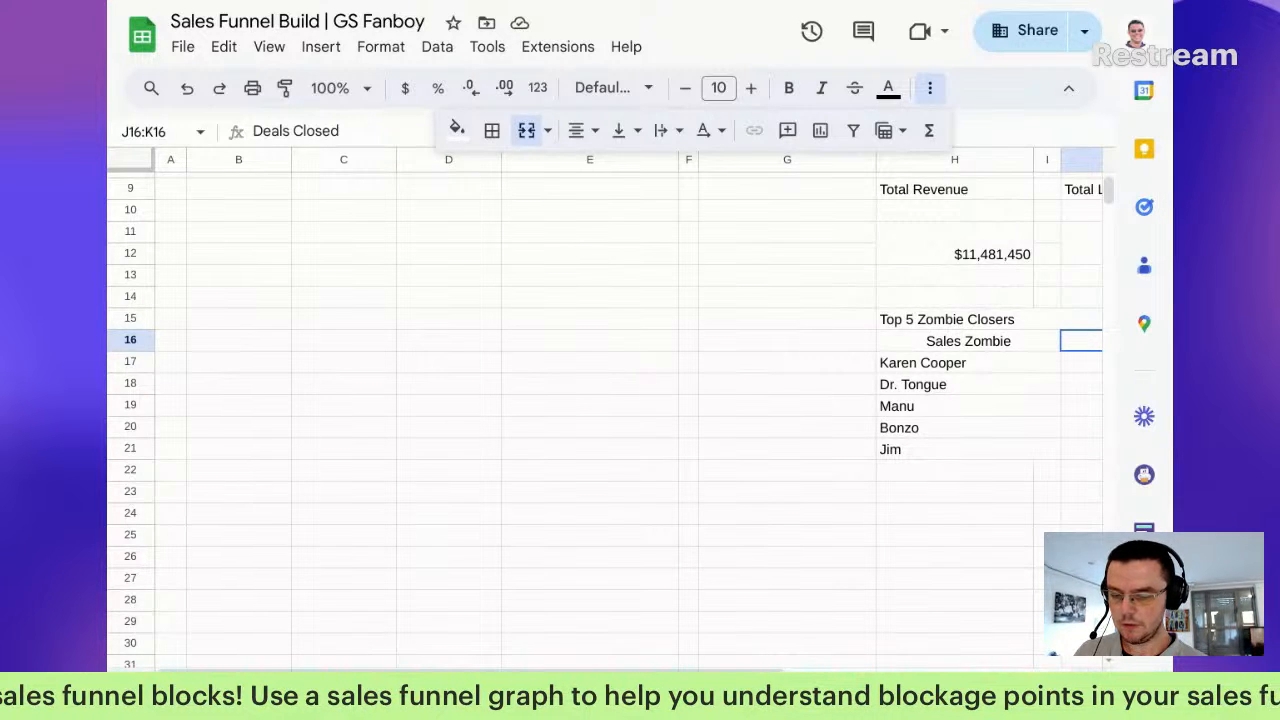
{"action": "key", "text": "shift+F11"}
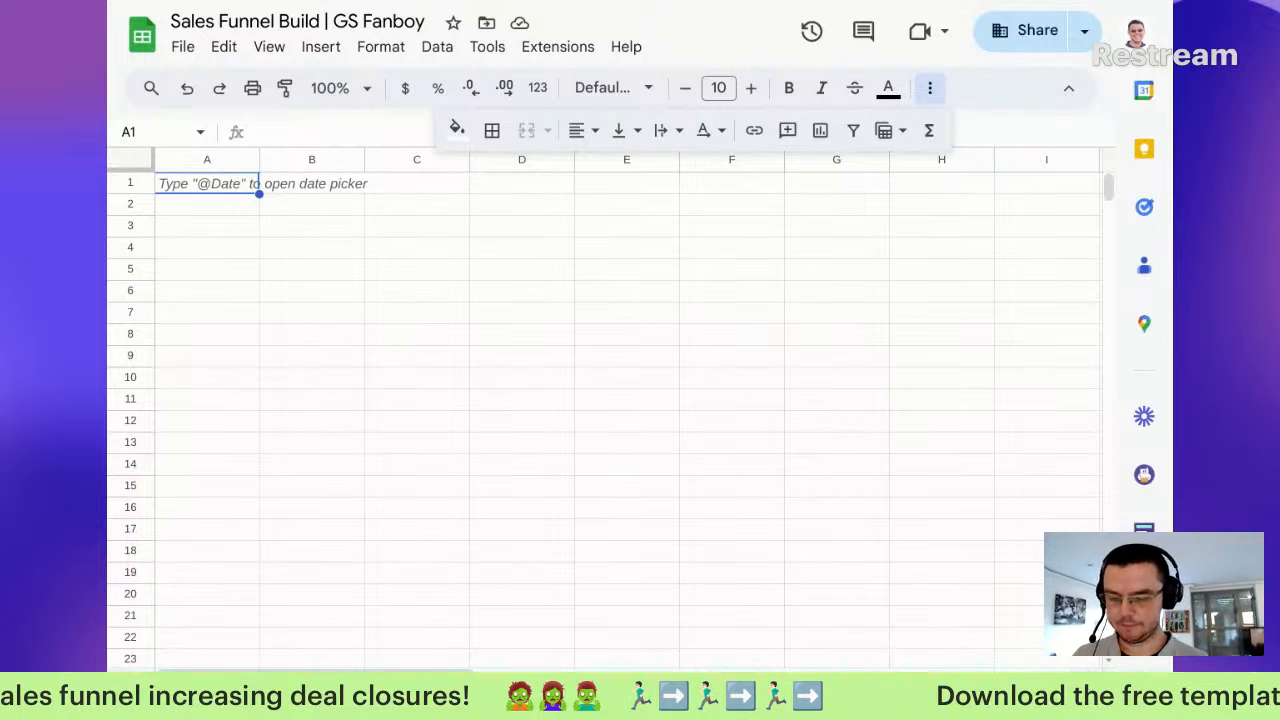
Step: Enter the heading 'Service Type' in cell A2 of the new sheet and begin an =UNIQUE formula below it
{"action": "left_click", "coordinate": [628, 615]}
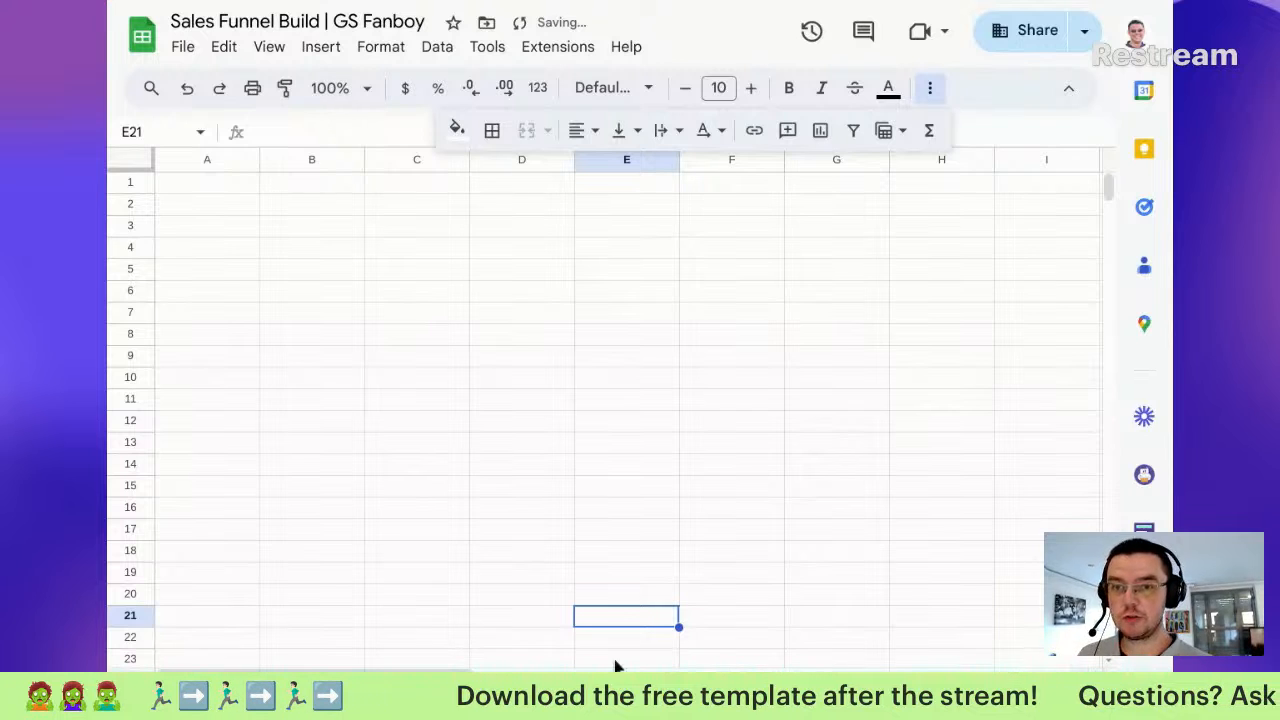
{"action": "left_click", "coordinate": [268, 230]}
{"action": "left_click", "coordinate": [209, 209]}
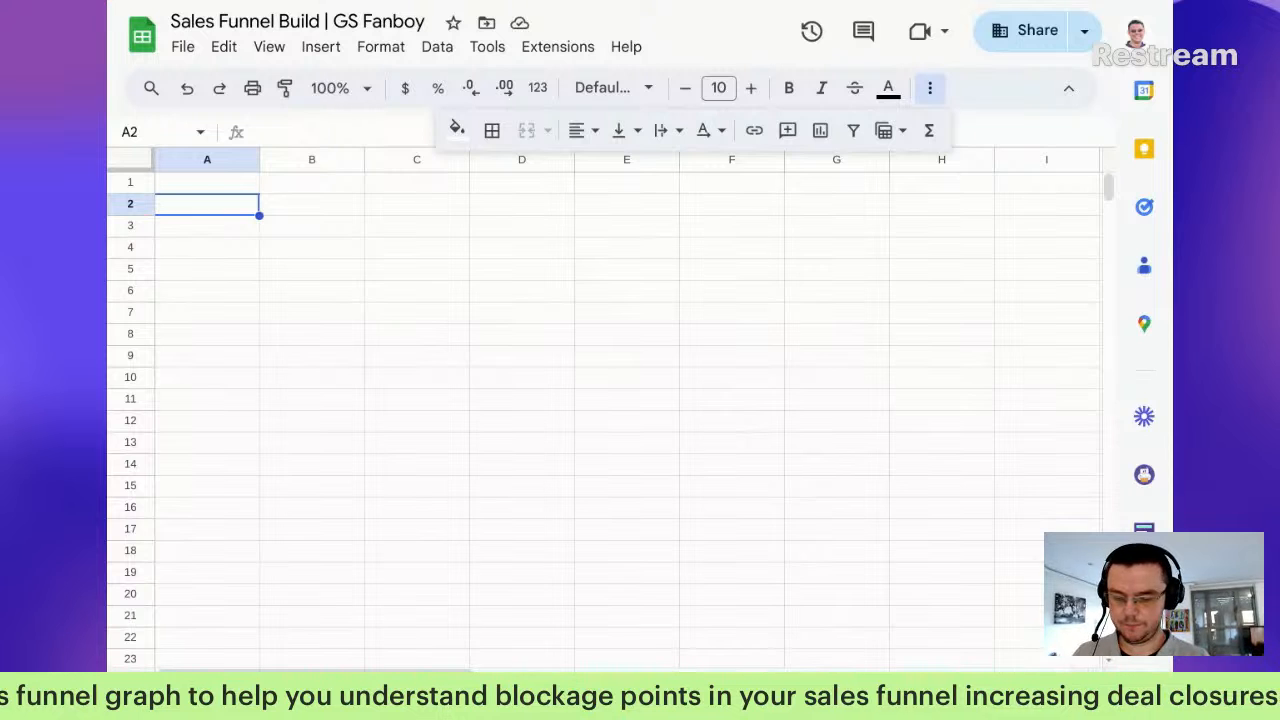
{"action": "type", "text": "ser"}
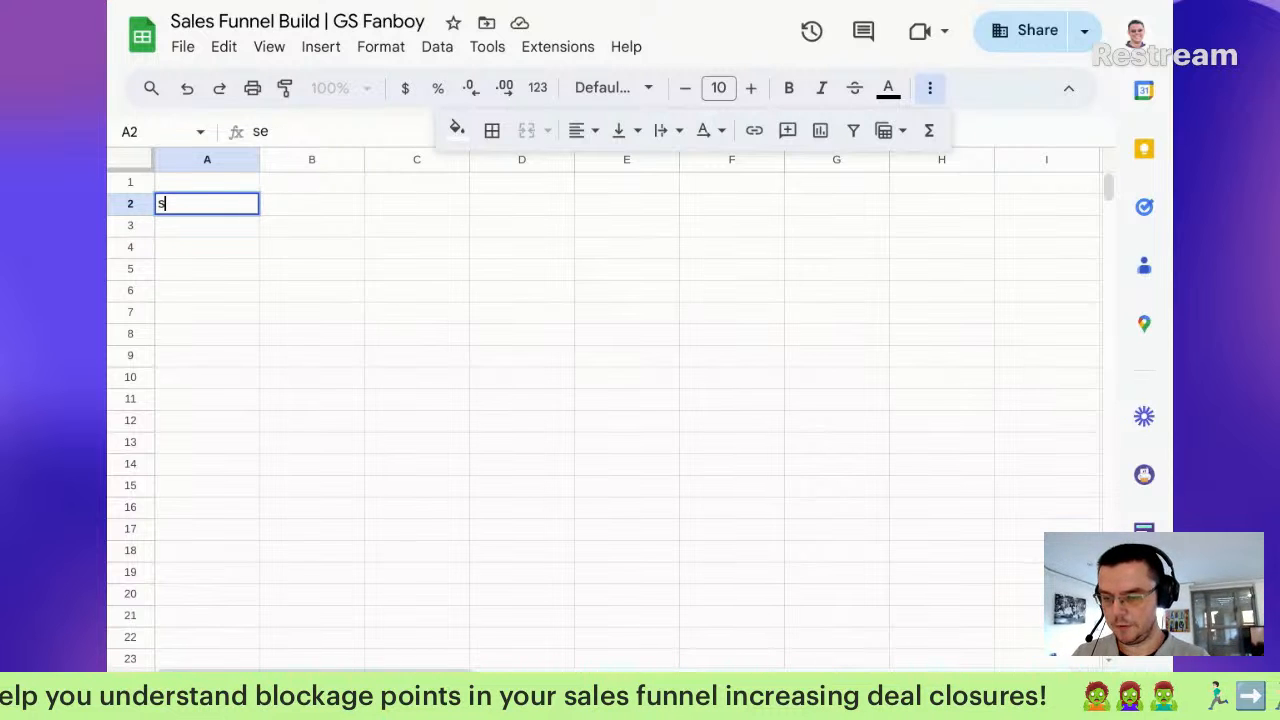
{"action": "key", "text": "Return"}
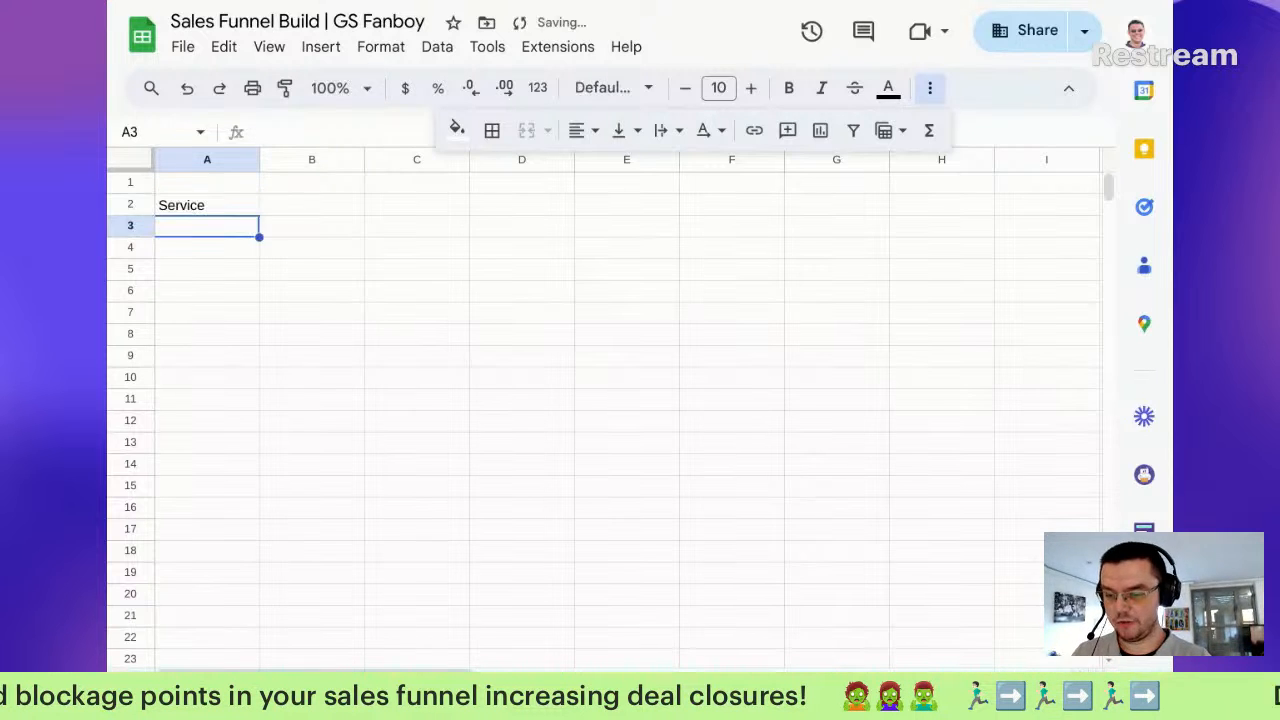
{"action": "key", "text": "Up"}
{"action": "key", "text": "Return"}
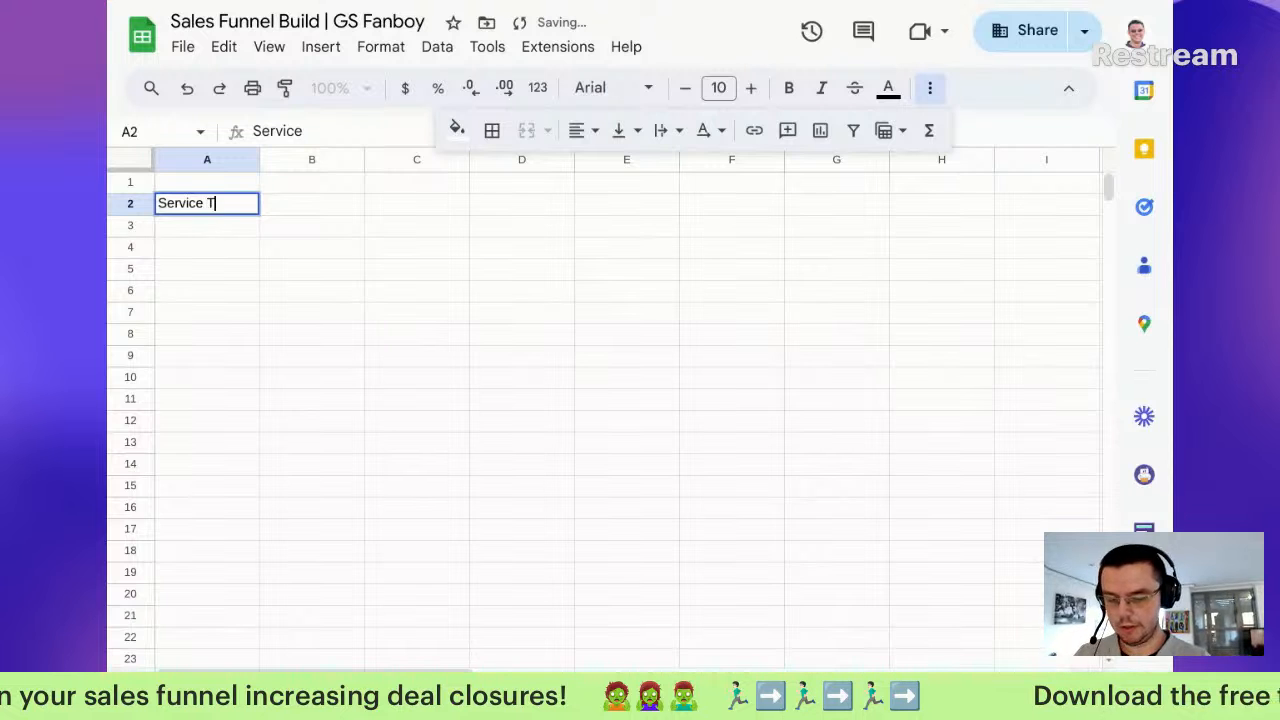
{"action": "key", "text": "Return"}
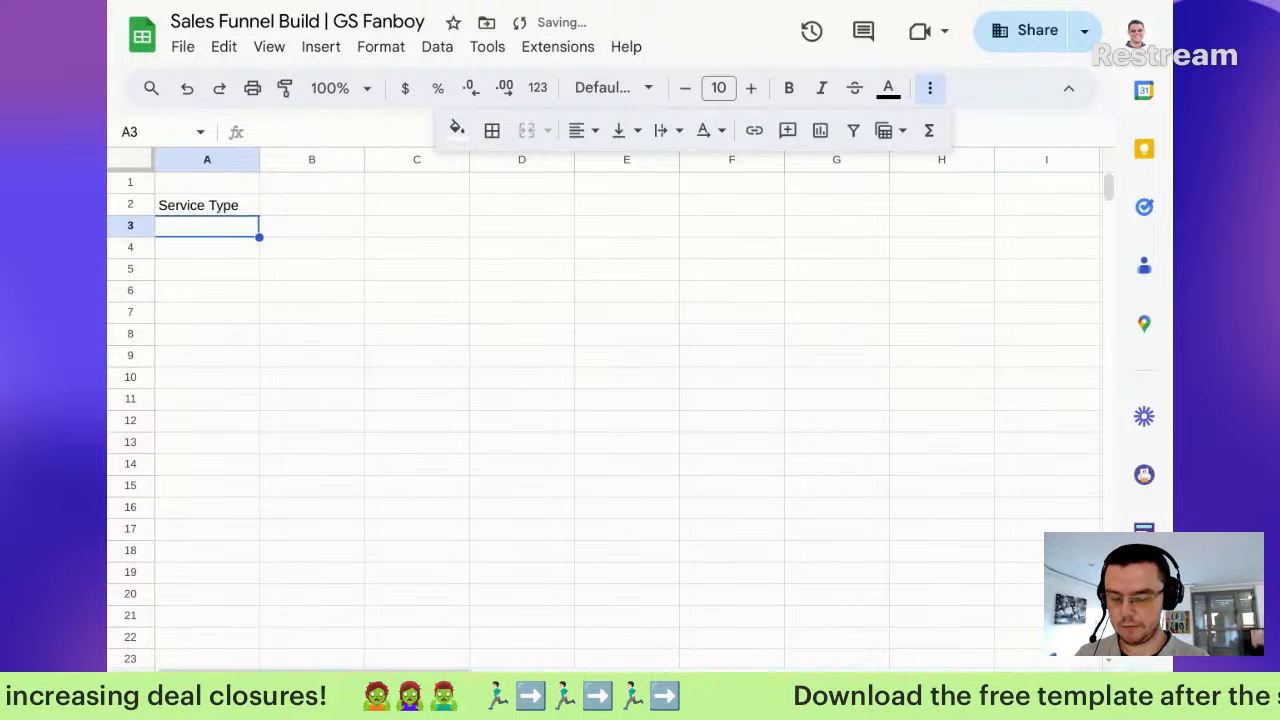
{"action": "type", "text": "="}
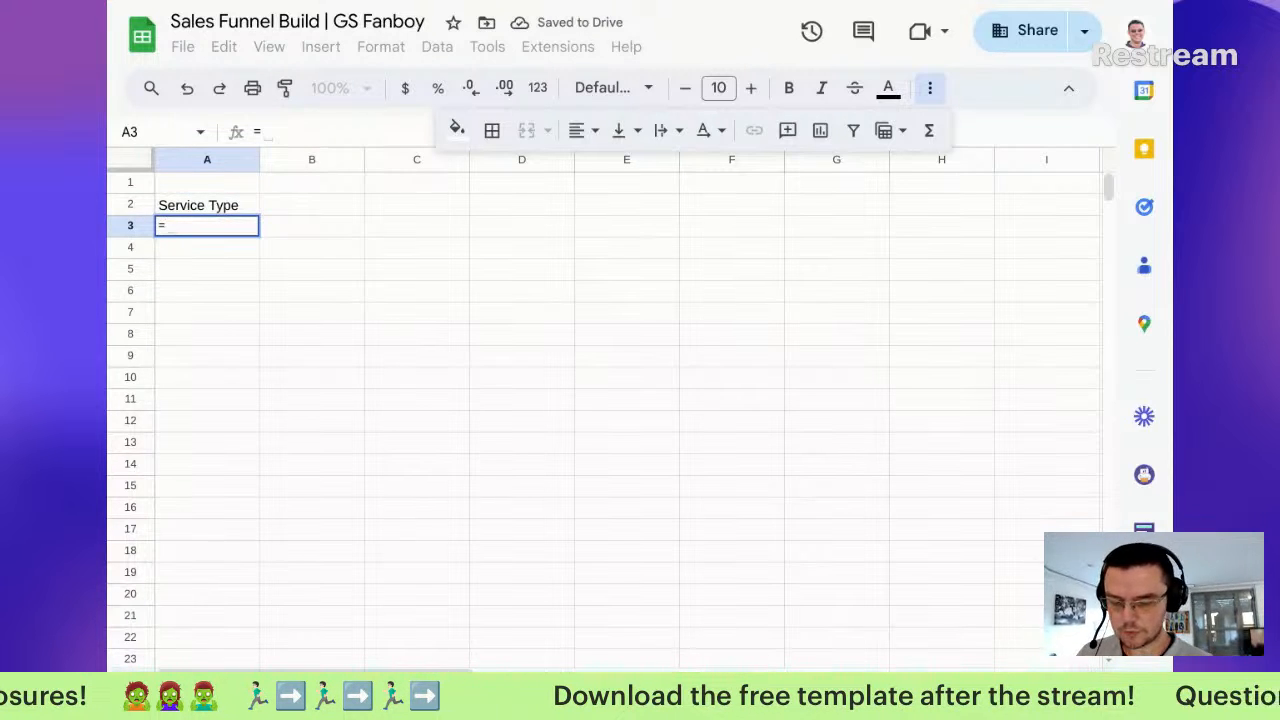
{"action": "type", "text": "un"}
Step: Enter =UNIQUE('Sales Pipeline'!L2:L) in A3 to pull the service entries
{"action": "key", "text": "Tab"}
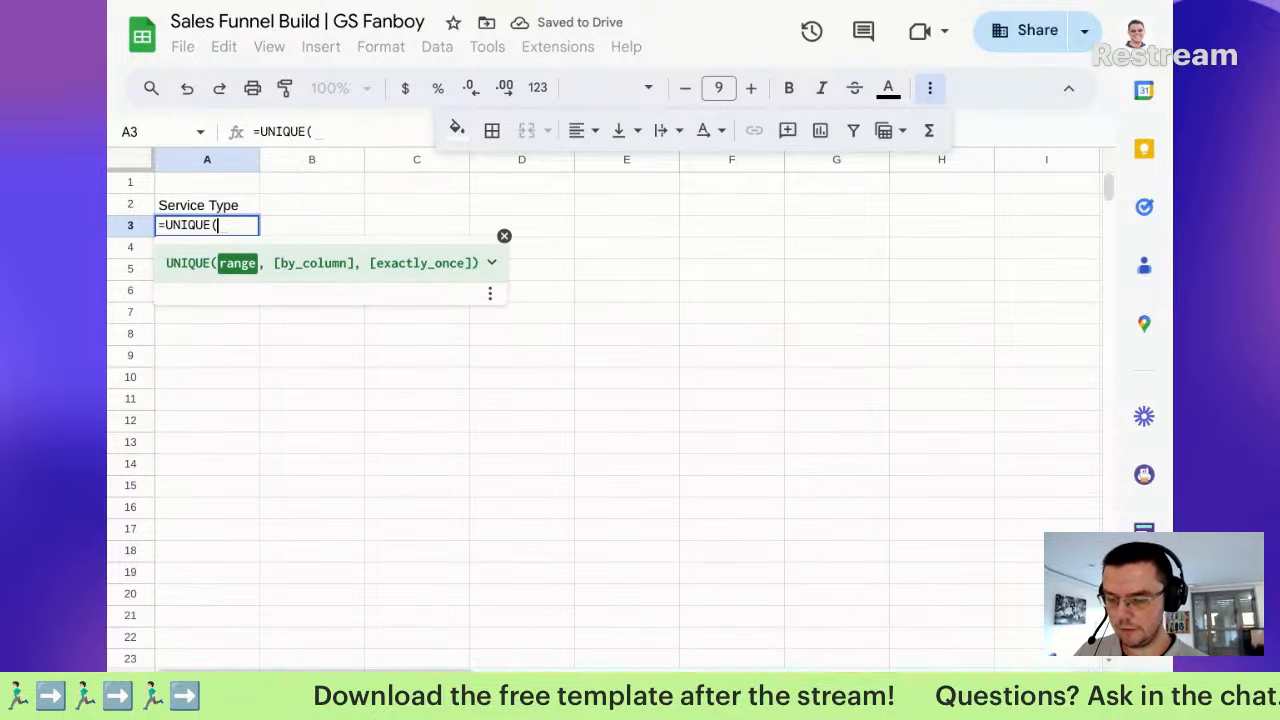
{"action": "key", "text": "alt+Up"}
{"action": "scroll", "coordinate": [896, 238], "scroll_direction": "right", "scroll_amount": 1}
{"action": "left_click_drag", "start_coordinate": [932, 210], "coordinate": [951, 508]}
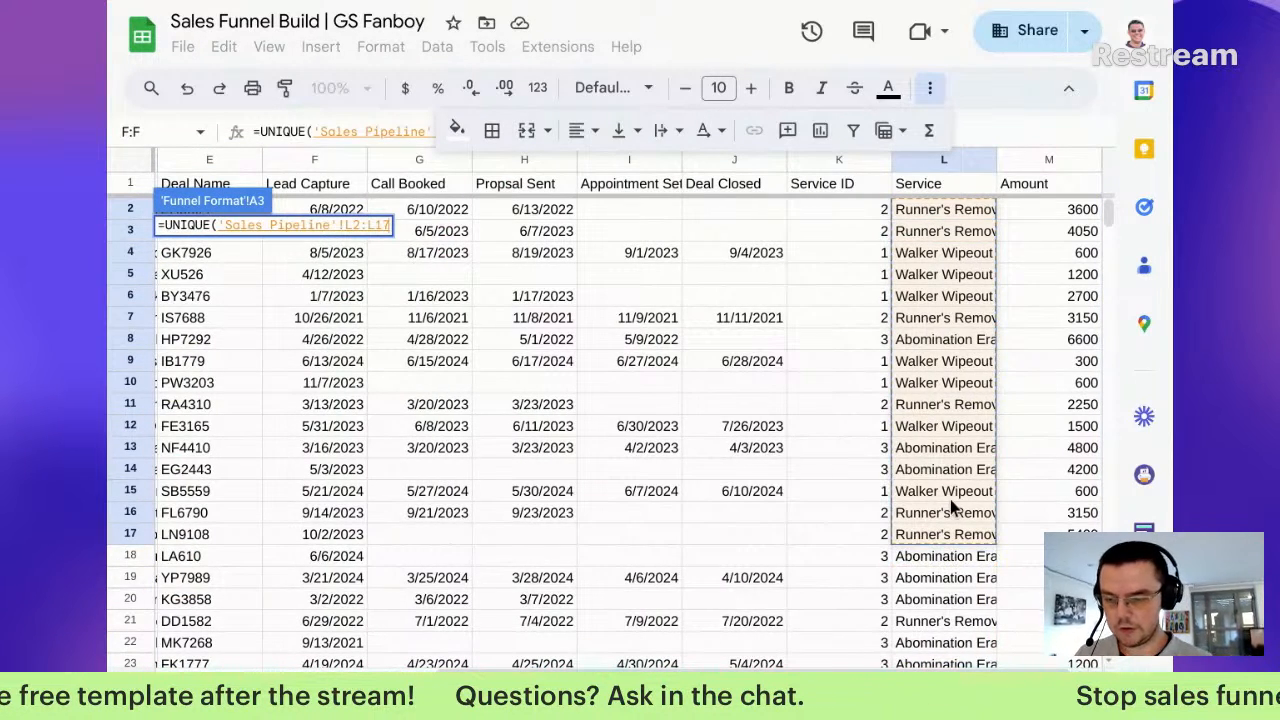
{"action": "key", "text": "BackSpace"}
{"action": "key", "text": "BackSpace"}
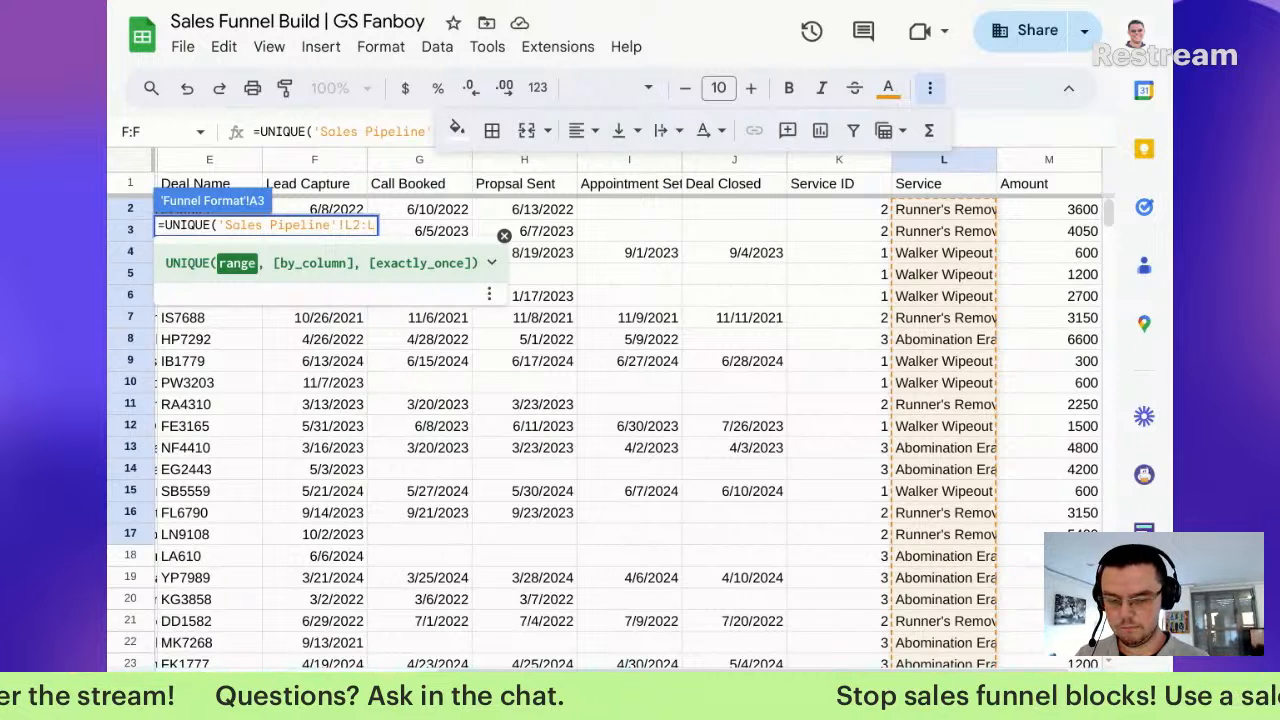
{"action": "key", "text": "Return"}
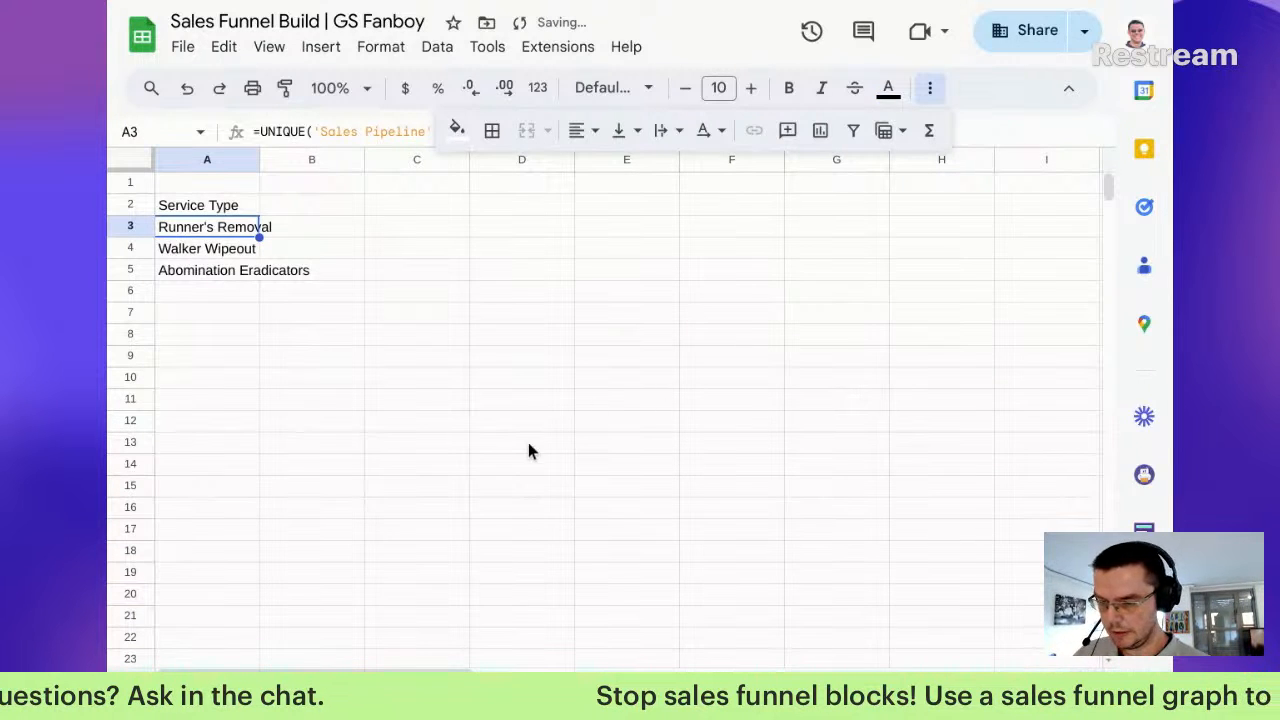
Step: Revise A3's formula to =UNIQUE('Sales Pipeline'!L2:L,1,true)
{"action": "double_click", "coordinate": [222, 227]}
{"action": "left_click", "coordinate": [934, 95]}
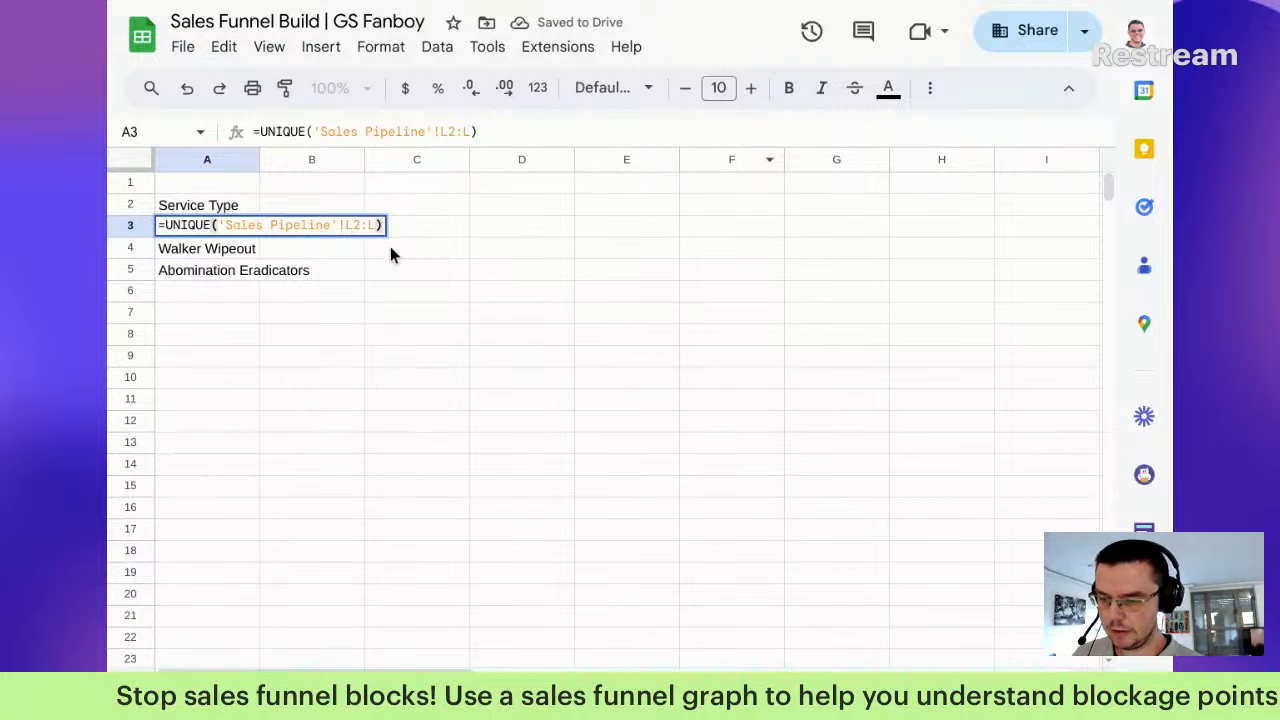
{"action": "key", "text": "Home"}
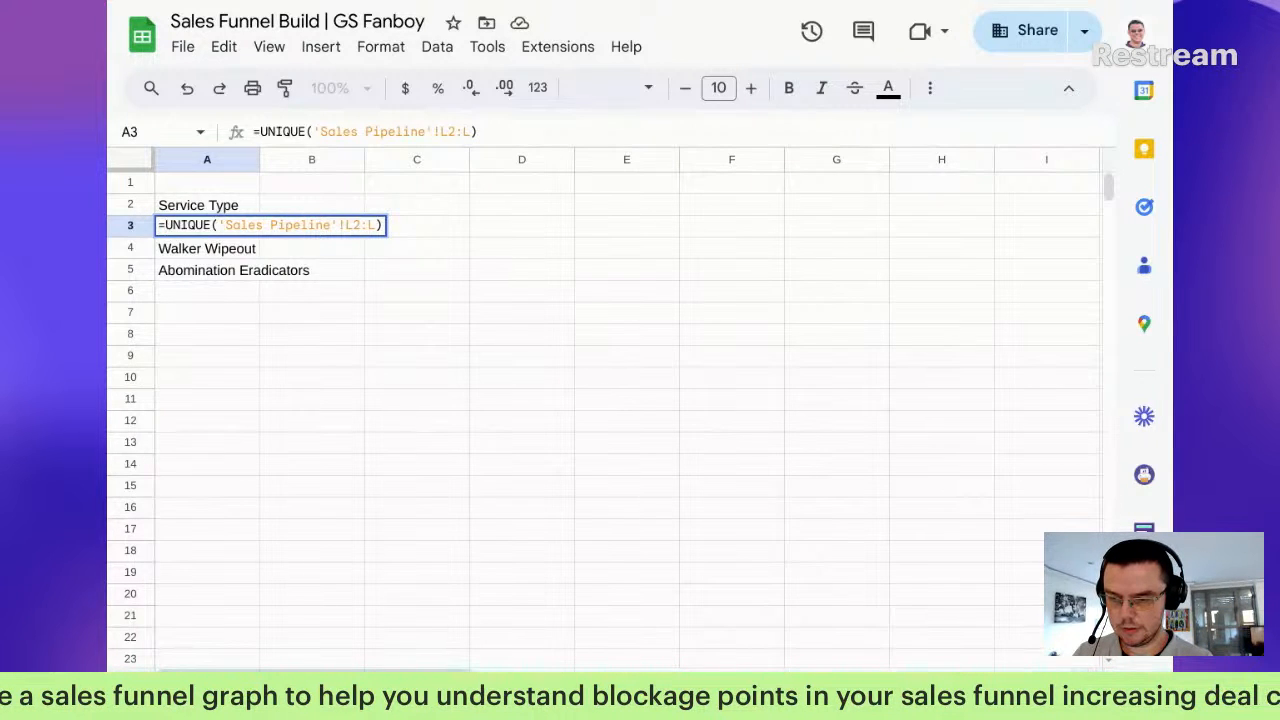
{"action": "type", "text": "sort("}
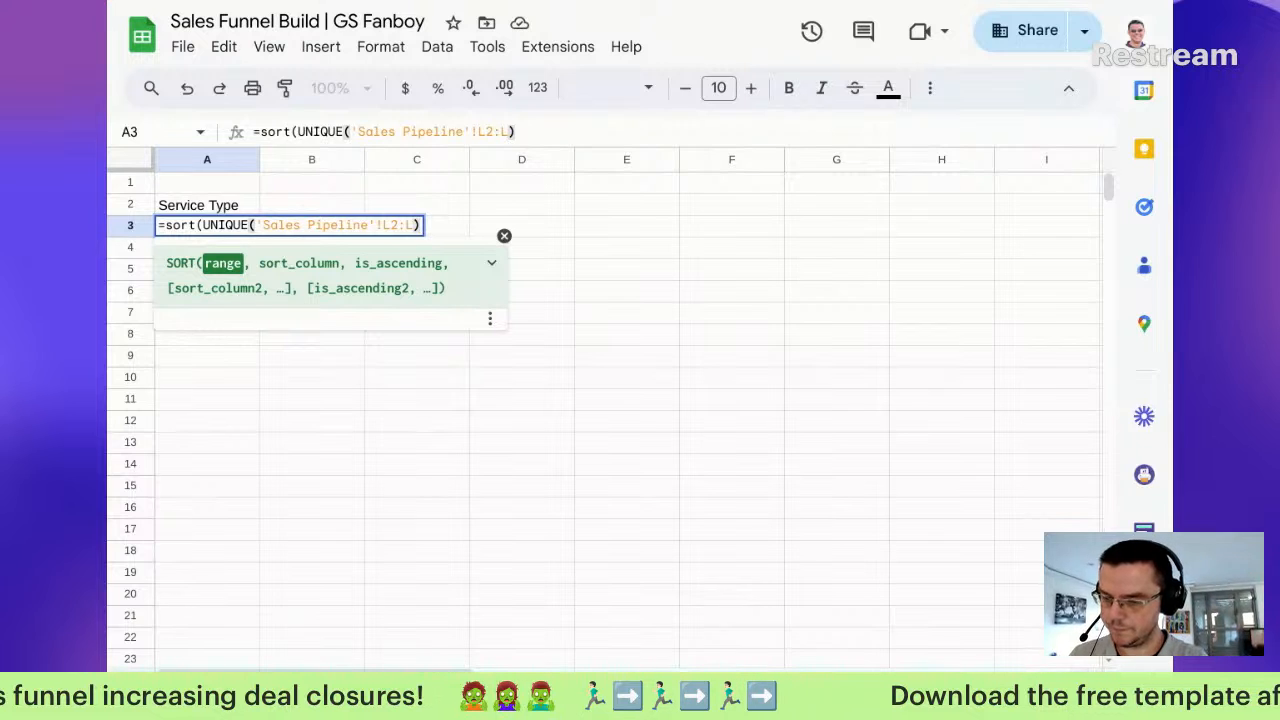
{"action": "key", "text": "Left"}
{"action": "key", "text": "Left"}
{"action": "key", "text": "Left"}
{"action": "key", "text": "Left"}
{"action": "key", "text": "Left"}
{"action": "key", "text": "Left"}
{"action": "key", "text": "Left"}
{"action": "key", "text": "Left"}
{"action": "key", "text": "Left"}
{"action": "key", "text": "Left"}
{"action": "key", "text": "Left"}
{"action": "key", "text": "Left"}
{"action": "key", "text": "Left"}
{"action": "key", "text": "Left"}
{"action": "key", "text": "Left"}
{"action": "key", "text": "Left"}
{"action": "key", "text": "Left"}
{"action": "key", "text": "Left"}
{"action": "key", "text": "Left"}
{"action": "key", "text": "Left"}
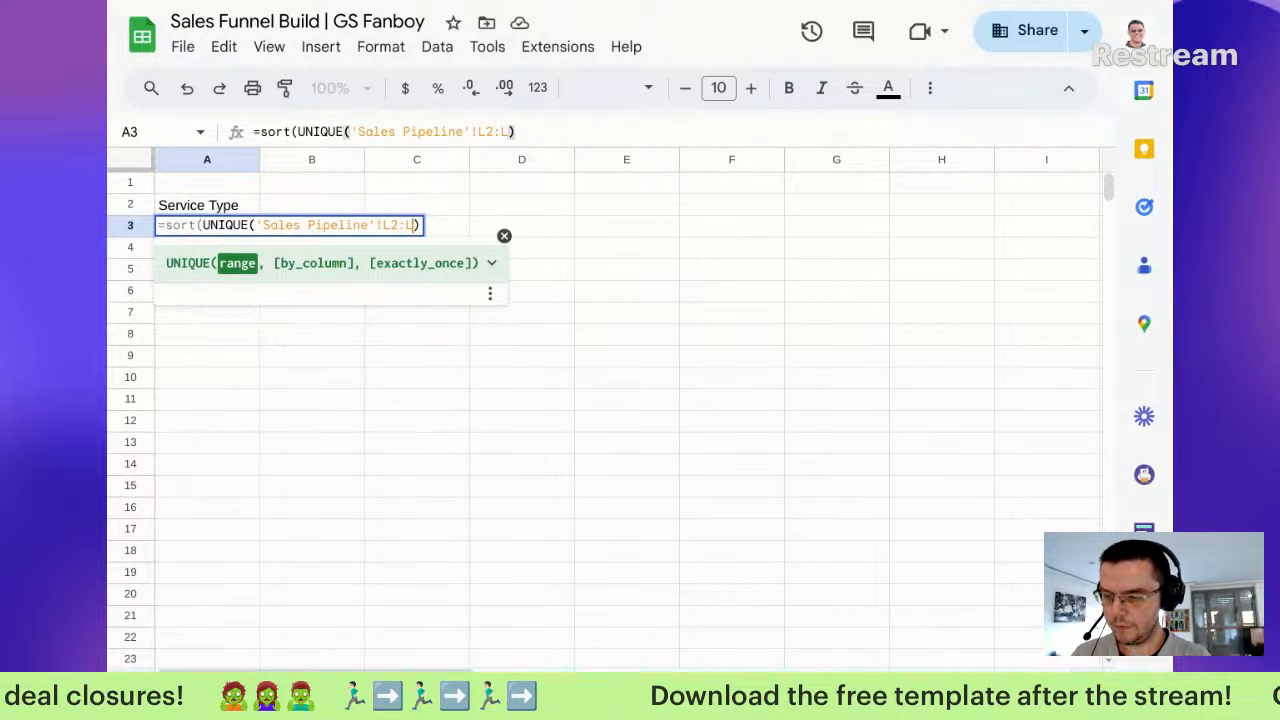
{"action": "key", "text": "Left"}
{"action": "key", "text": "Left"}
{"action": "key", "text": "Left"}
{"action": "key", "text": "Left"}
{"action": "key", "text": "Left"}
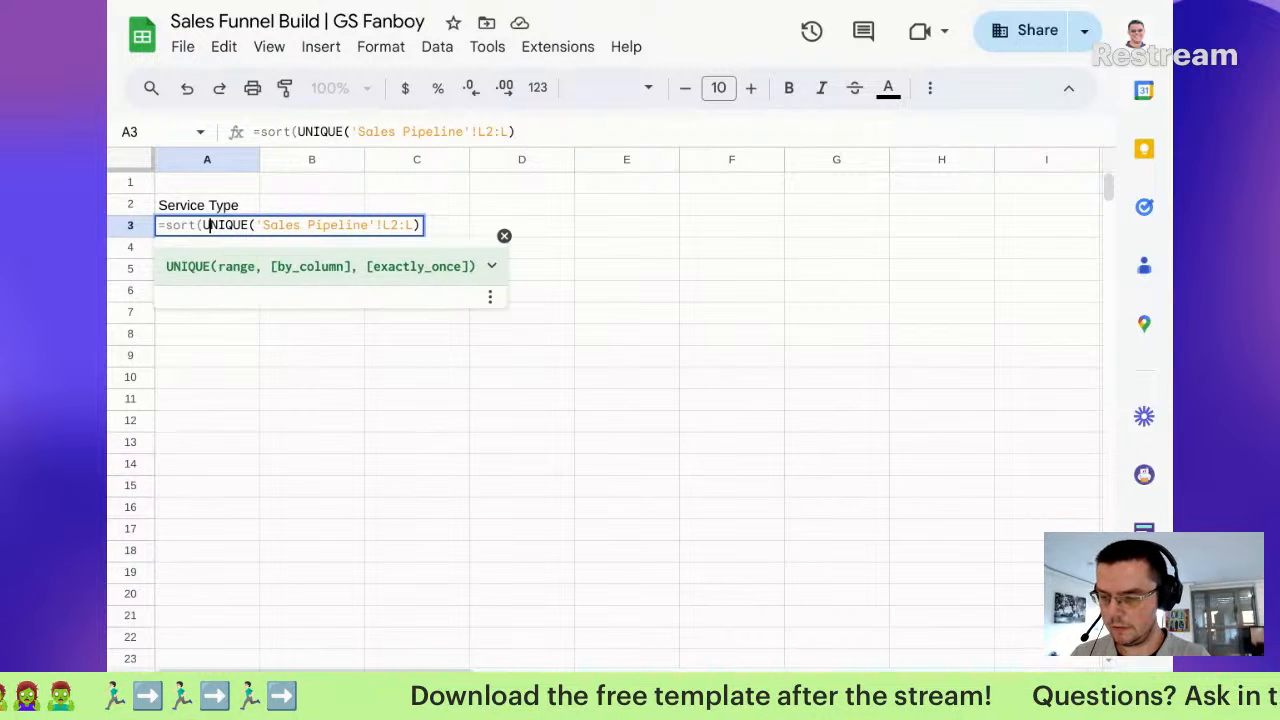
{"action": "key", "text": "BackSpace"}
{"action": "key", "text": "BackSpace"}
{"action": "key", "text": "BackSpace"}
{"action": "key", "text": "BackSpace"}
{"action": "key", "text": "BackSpace"}
{"action": "key", "text": "End"}
{"action": "key", "text": "Left"}
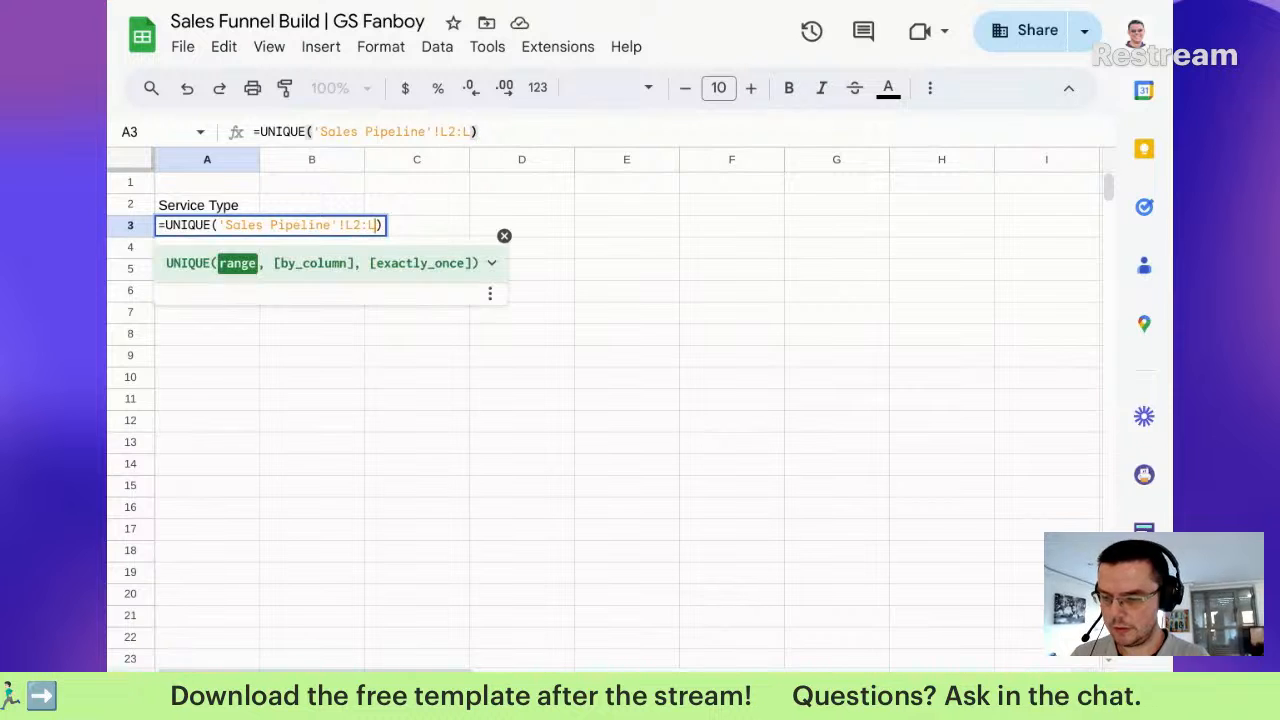
{"action": "type", "text": ",1"}
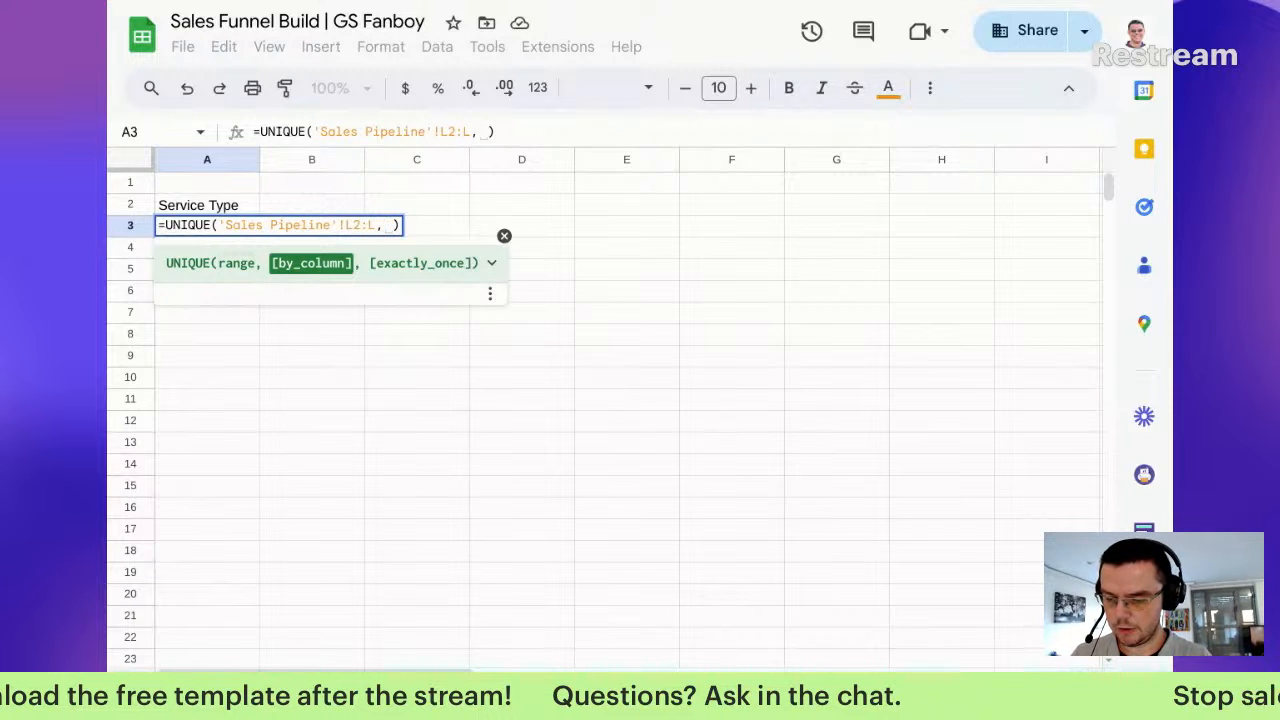
{"action": "type", "text": ",true"}
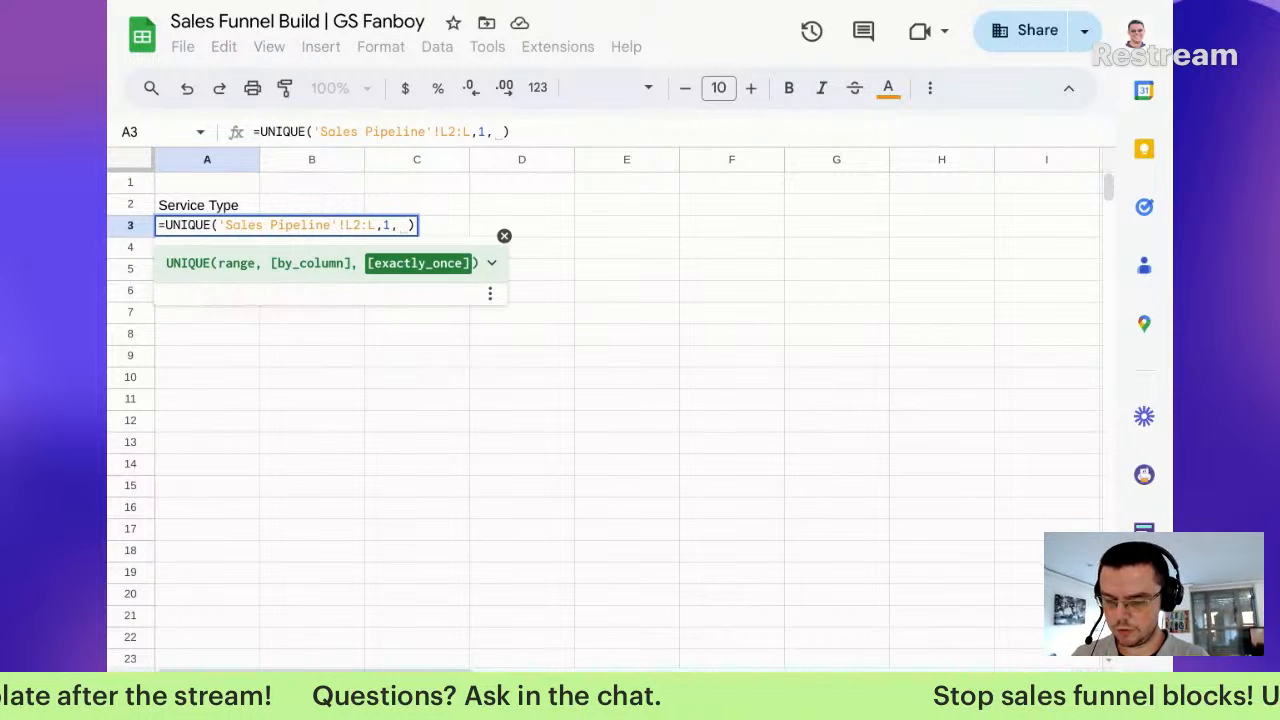
{"action": "key", "text": "Right"}
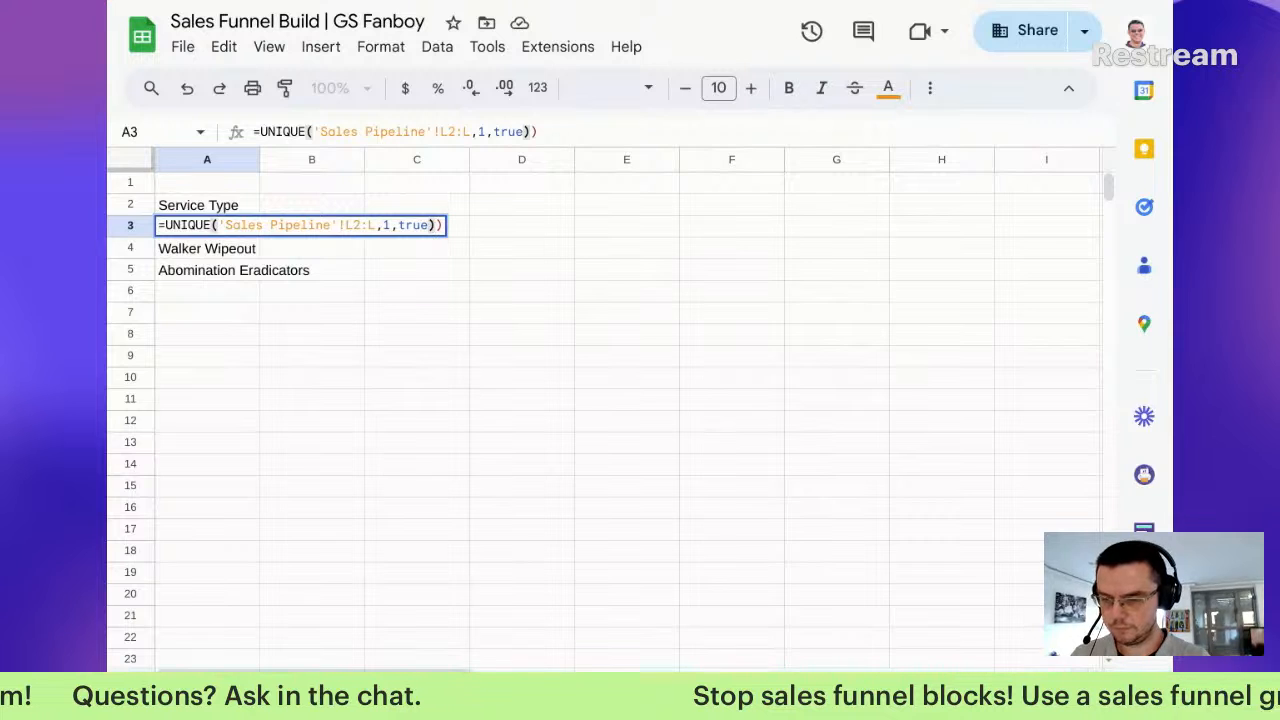
{"action": "key", "text": "Return"}
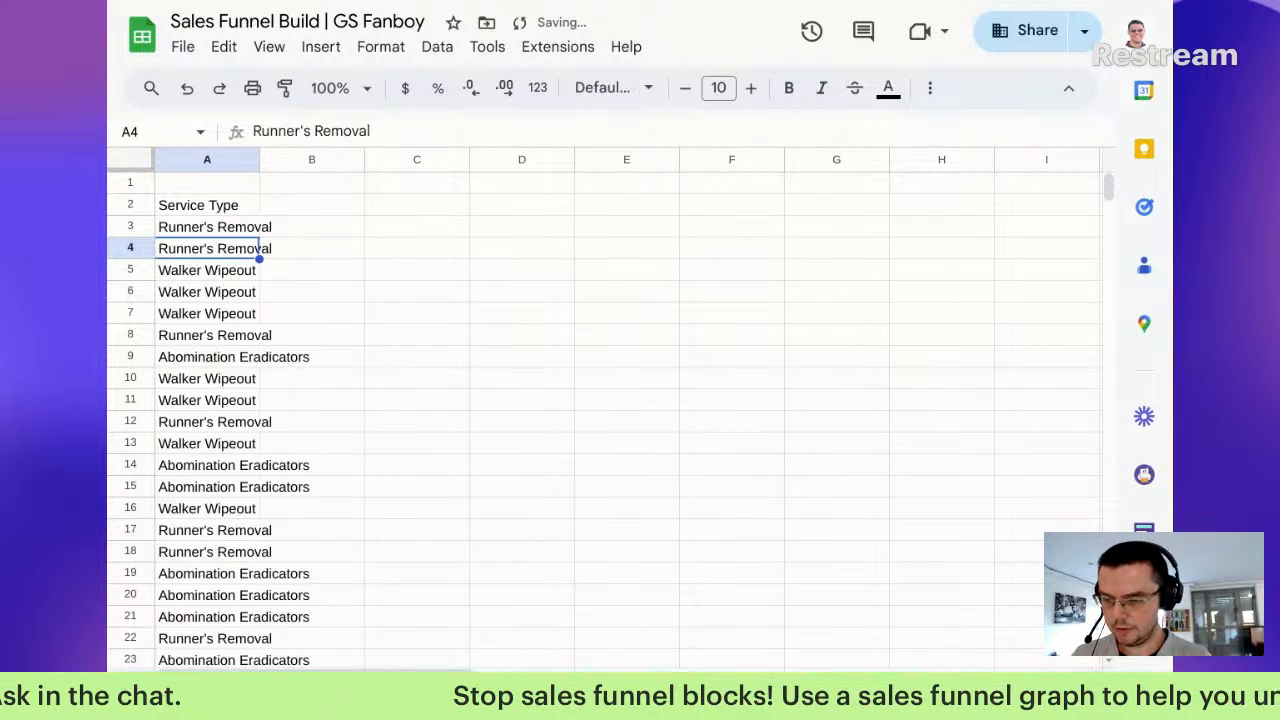
Step: Strip the extra 1,true arguments back out of A3's UNIQUE formula
{"action": "key", "text": "Up"}
{"action": "key", "text": "Return"}
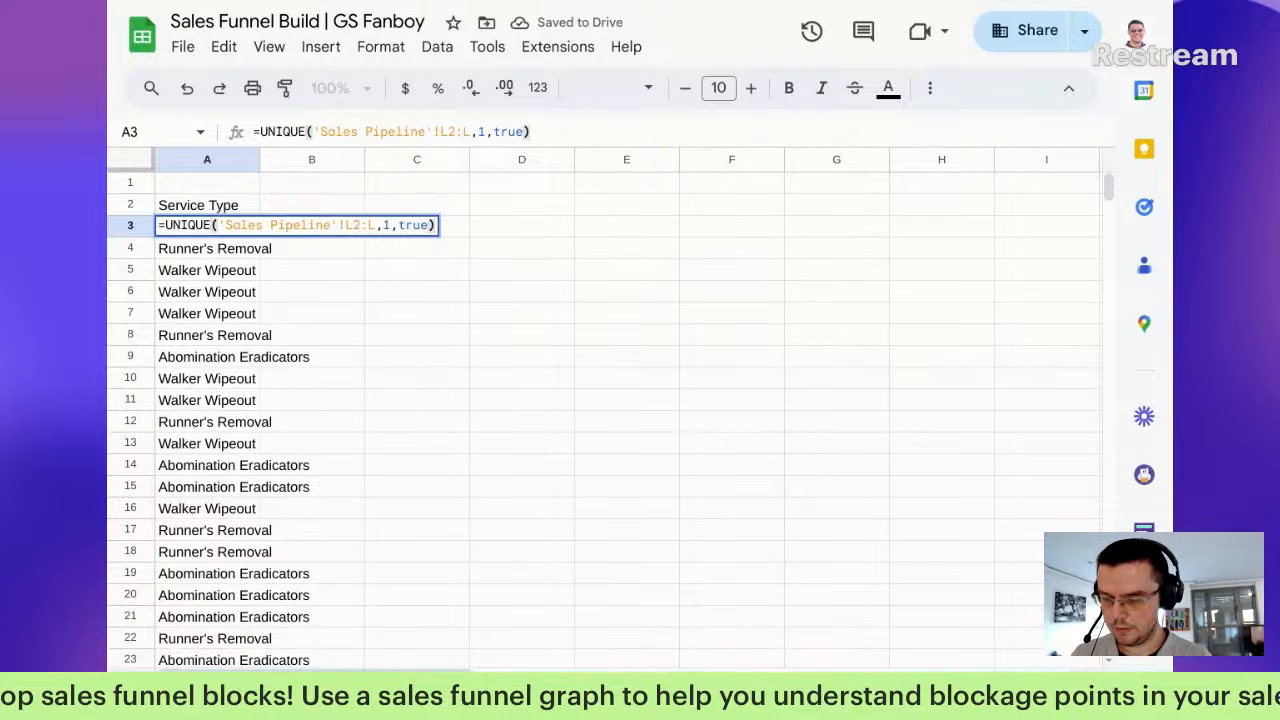
{"action": "key", "text": "Left"}
{"action": "key", "text": "BackSpace"}
{"action": "key", "text": "BackSpace"}
{"action": "key", "text": "BackSpace"}
{"action": "key", "text": "BackSpace"}
{"action": "key", "text": "BackSpace"}
{"action": "key", "text": "BackSpace"}
{"action": "key", "text": "BackSpace"}
{"action": "key", "text": "Return"}
{"action": "key", "text": "Up"}
{"action": "key", "text": "Return"}
Step: Wrap the formula in SORT, sorting by Sales Pipeline column K ascending
{"action": "left_click", "coordinate": [165, 225]}
{"action": "type", "text": "sort("}
{"action": "key", "text": "End"}
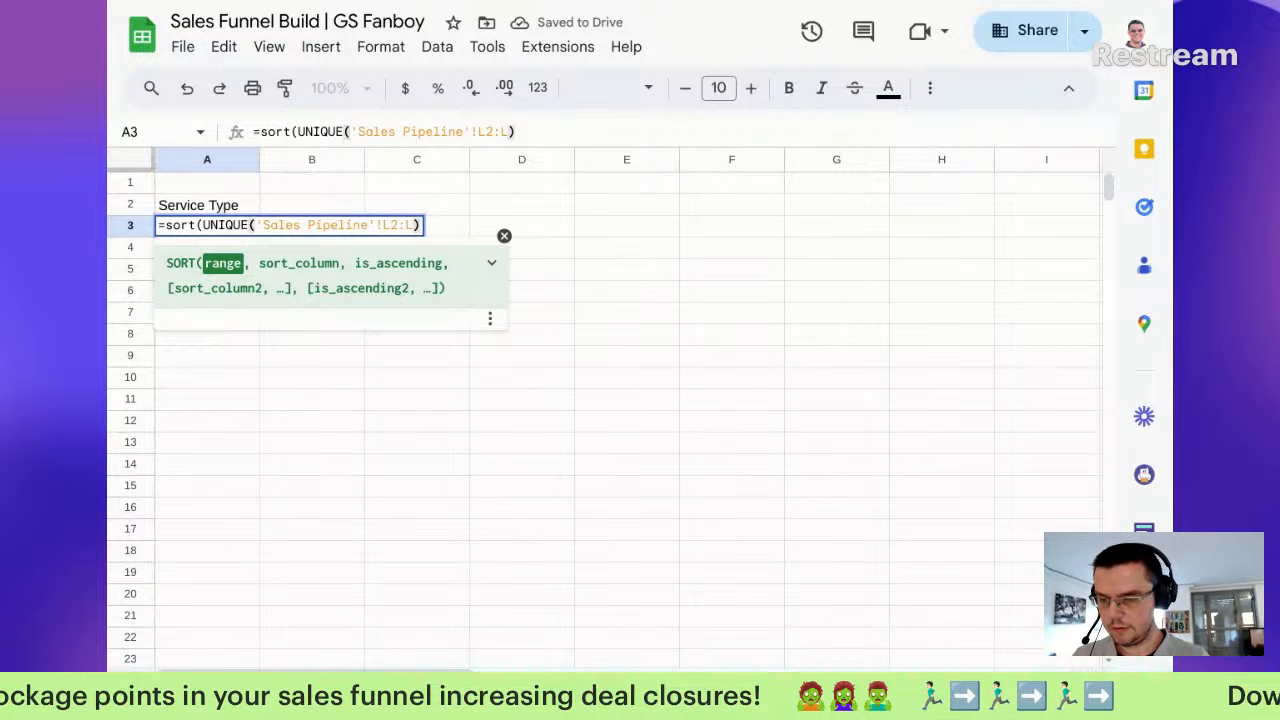
{"action": "type", "text": ","}
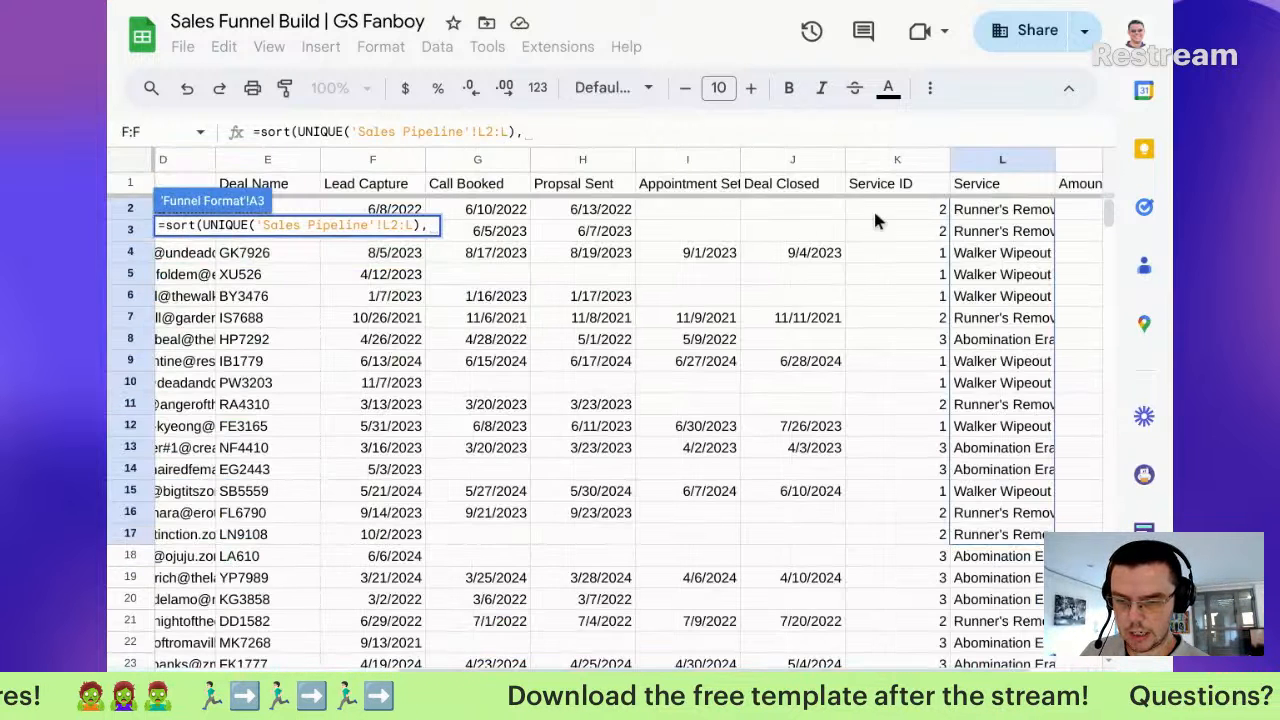
{"action": "left_click_drag", "start_coordinate": [904, 186], "coordinate": [924, 288]}
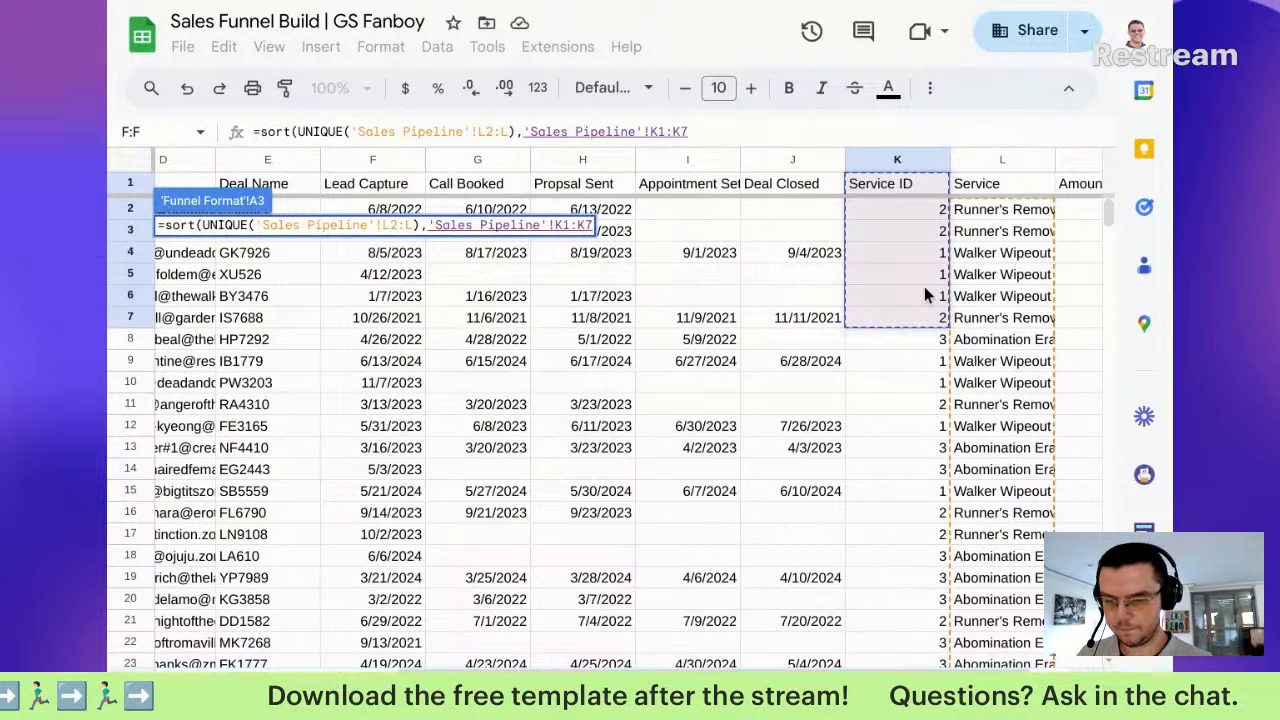
{"action": "key", "text": "BackSpace"}
{"action": "key", "text": "BackSpace"}
{"action": "type", "text": "2:K"}
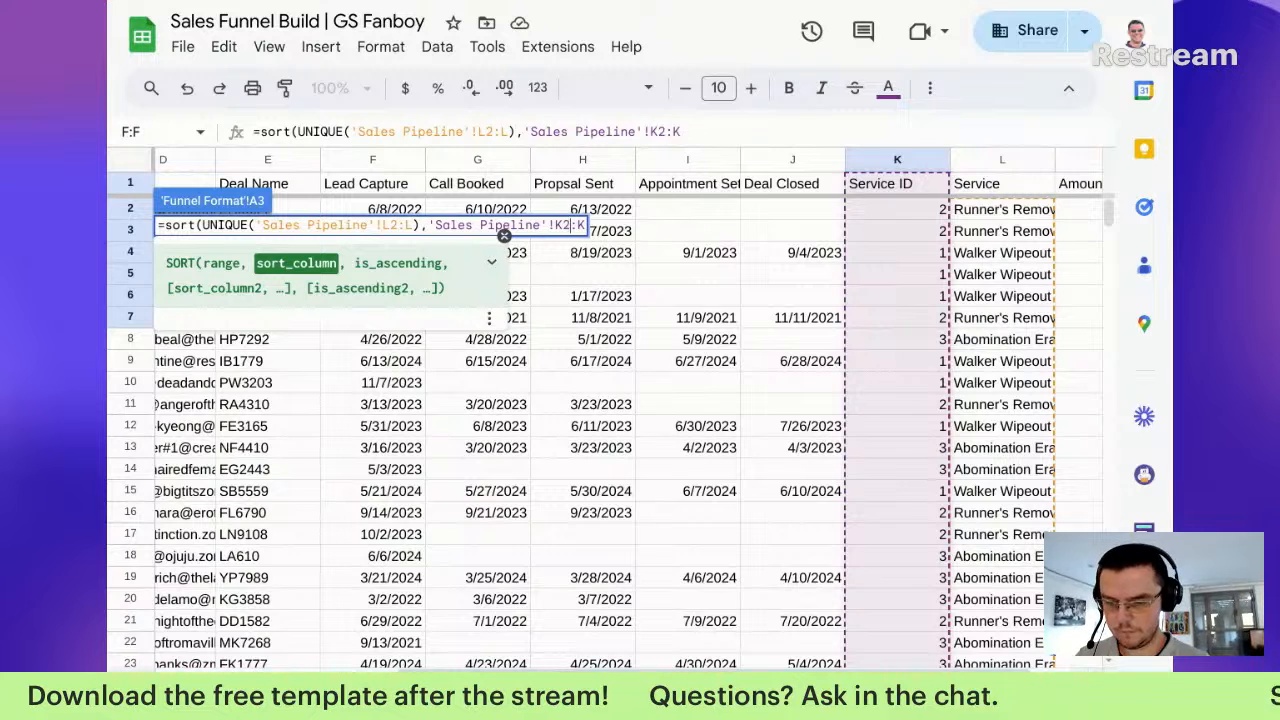
{"action": "type", "text": ","}
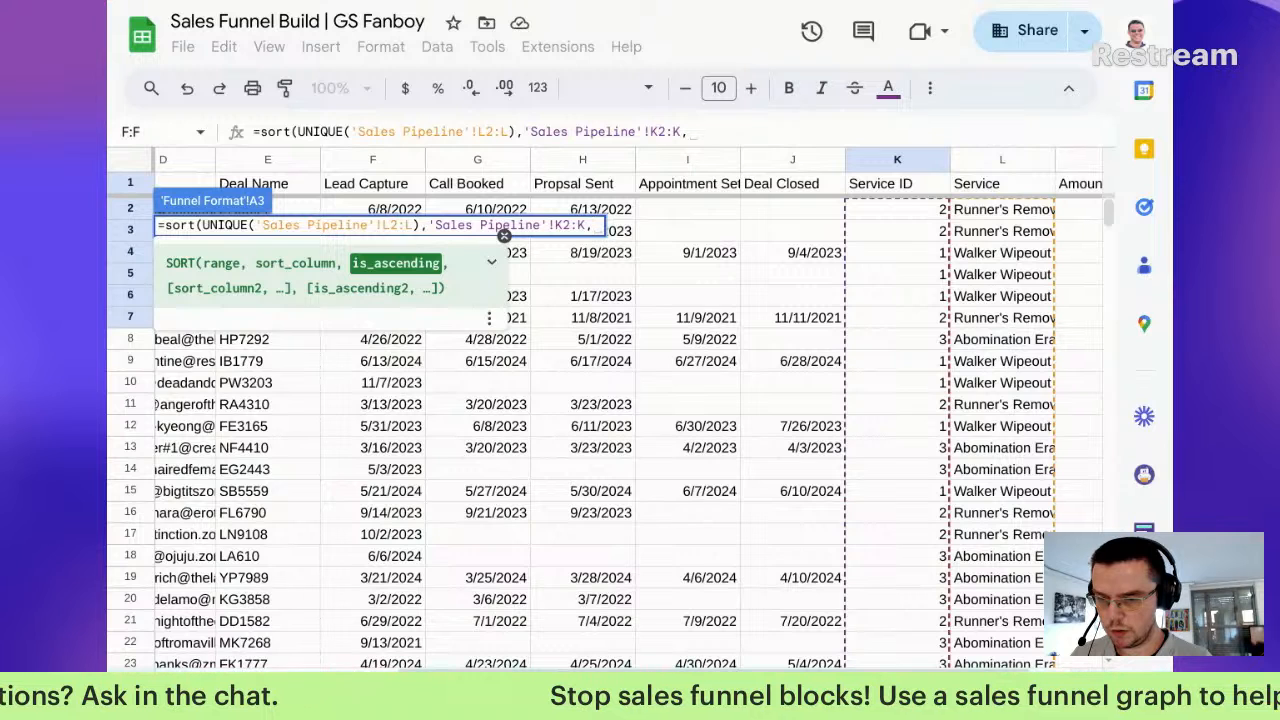
{"action": "type", "text": "true)"}
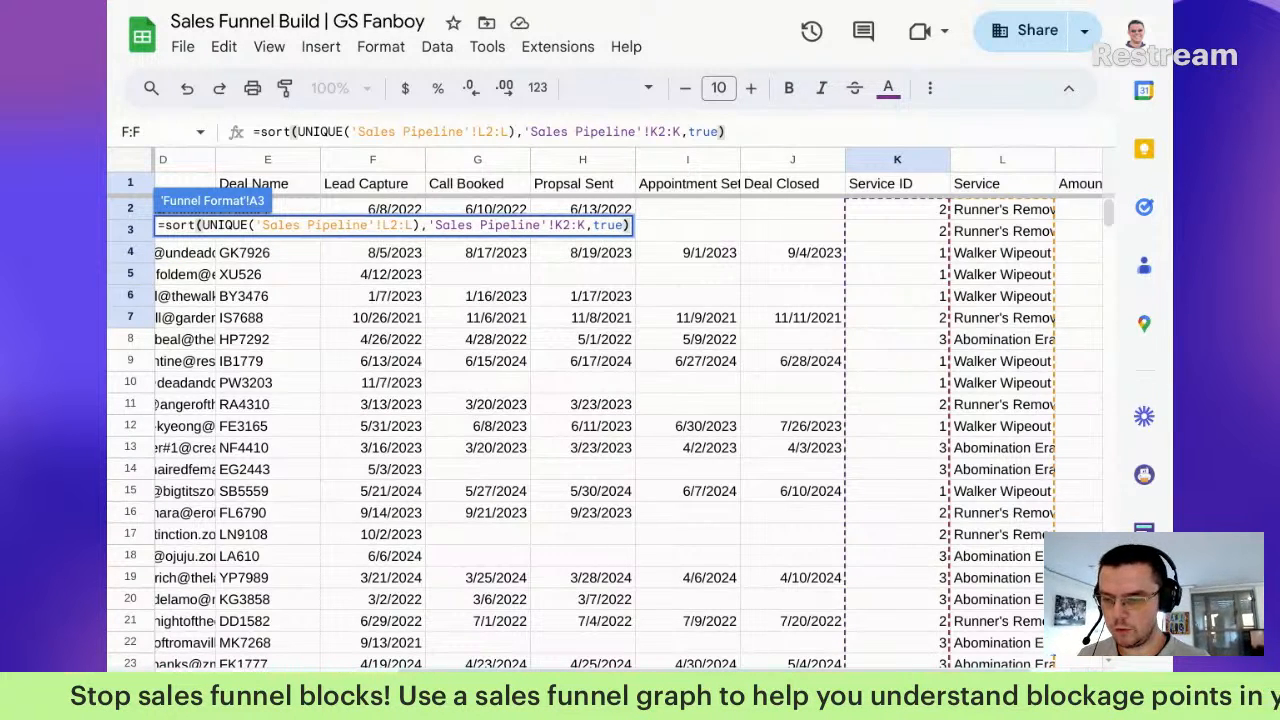
{"action": "key", "text": "Return"}
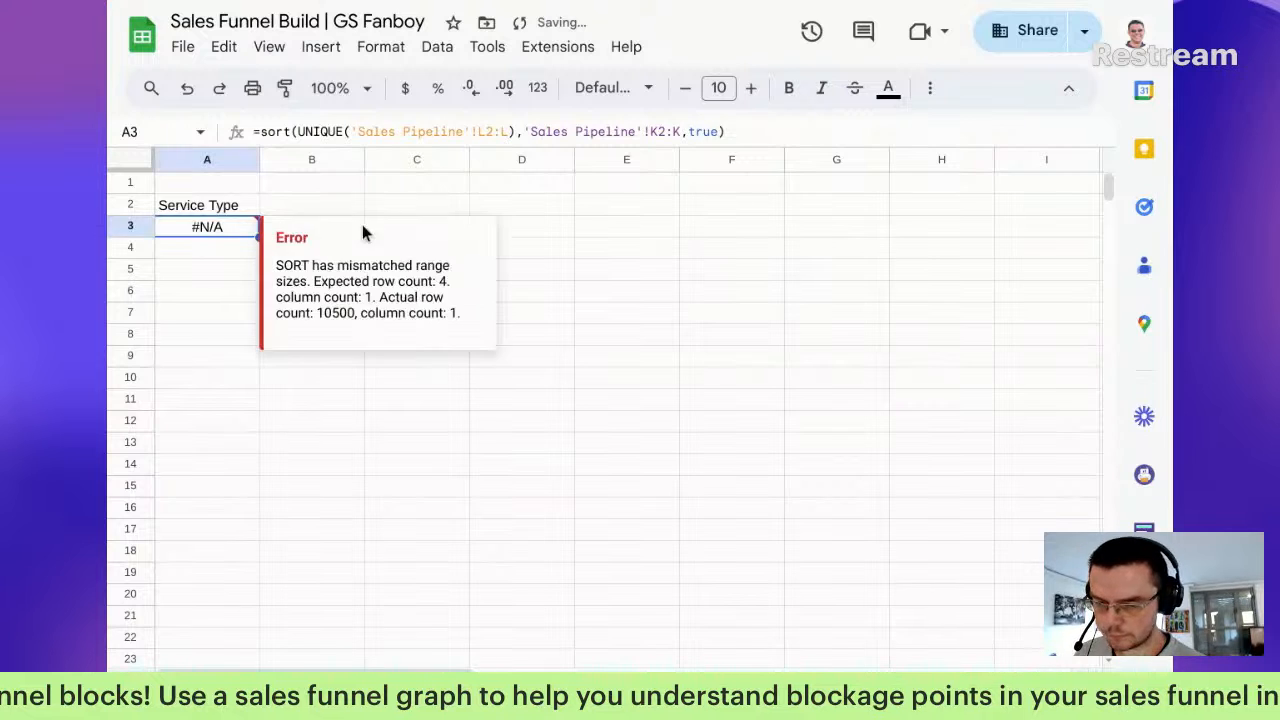
Step: Simplify A3 to =sort(UNIQUE('Sales Pipeline'!L2:L)) and check Abomination Eradicators, Runner's Removal, Walker Wipeout
{"action": "left_click", "coordinate": [680, 131]}
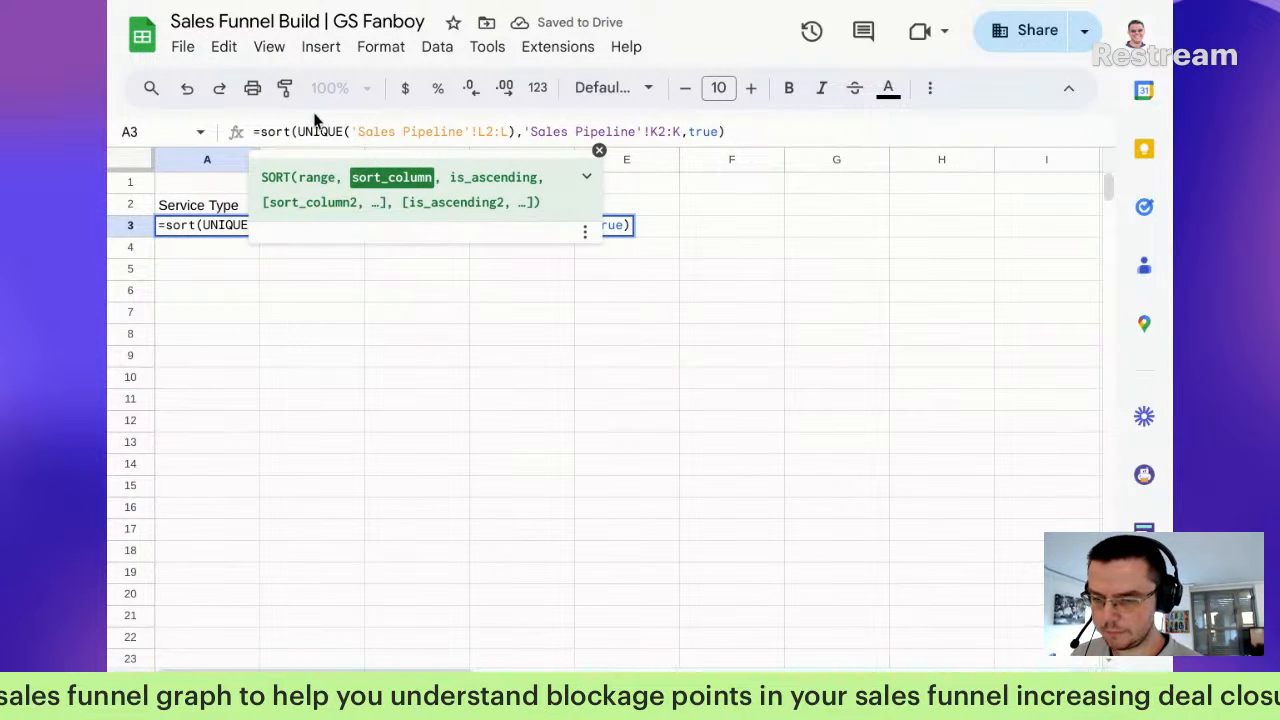
{"action": "left_click_drag", "start_coordinate": [790, 128], "coordinate": [527, 138]}
{"action": "key", "text": "BackSpace"}
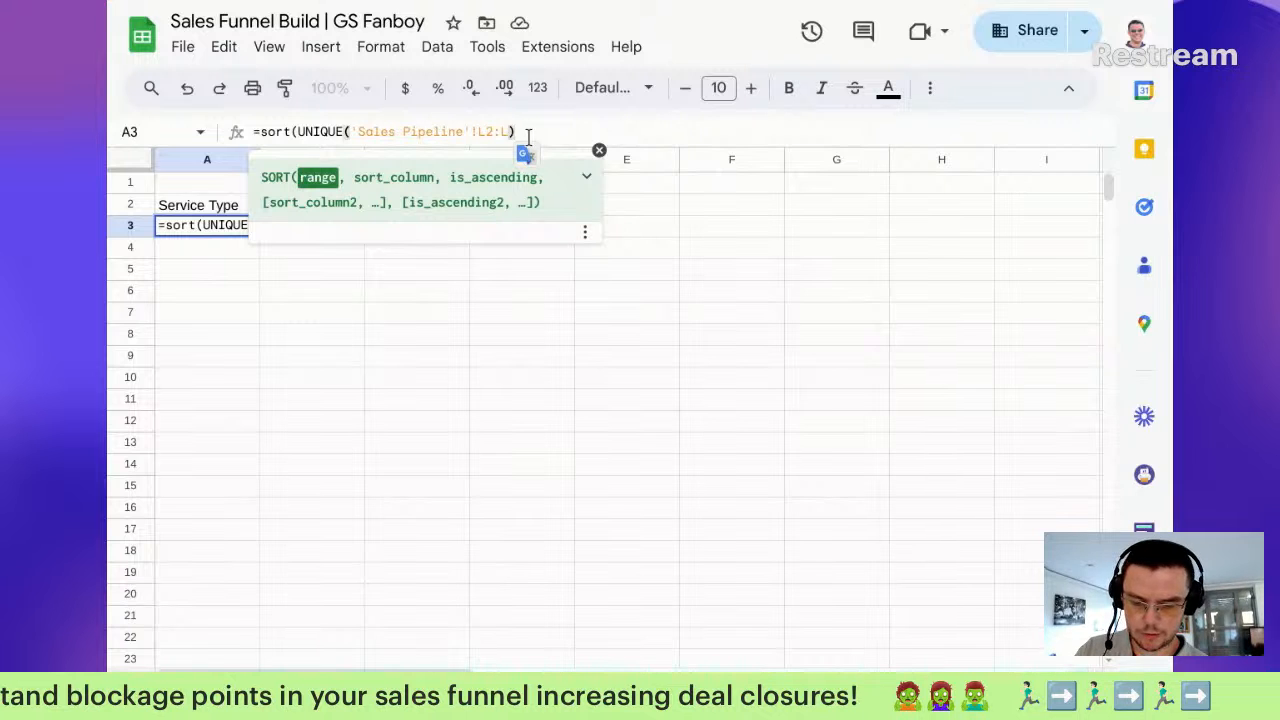
{"action": "type", "text": ")"}
{"action": "key", "text": "Return"}
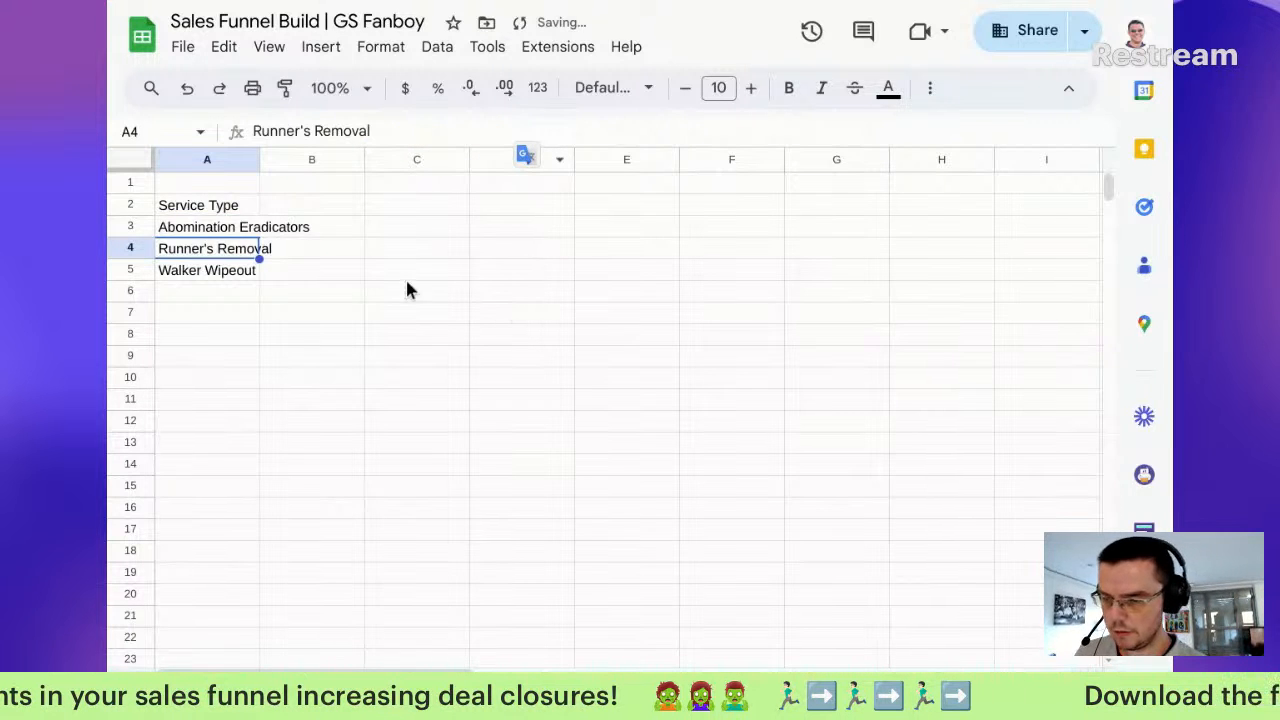
{"action": "left_click", "coordinate": [215, 227]}
{"action": "left_click", "coordinate": [233, 256]}
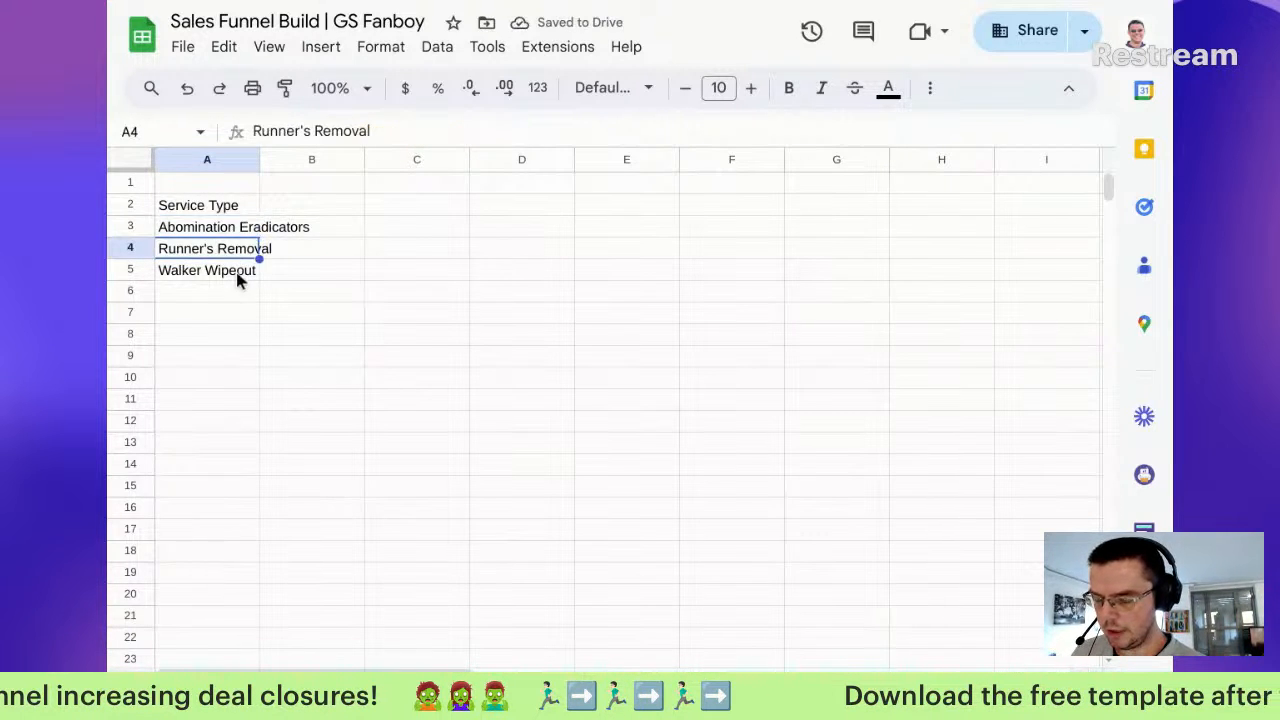
{"action": "left_click", "coordinate": [238, 277]}
{"action": "left_click", "coordinate": [262, 228]}
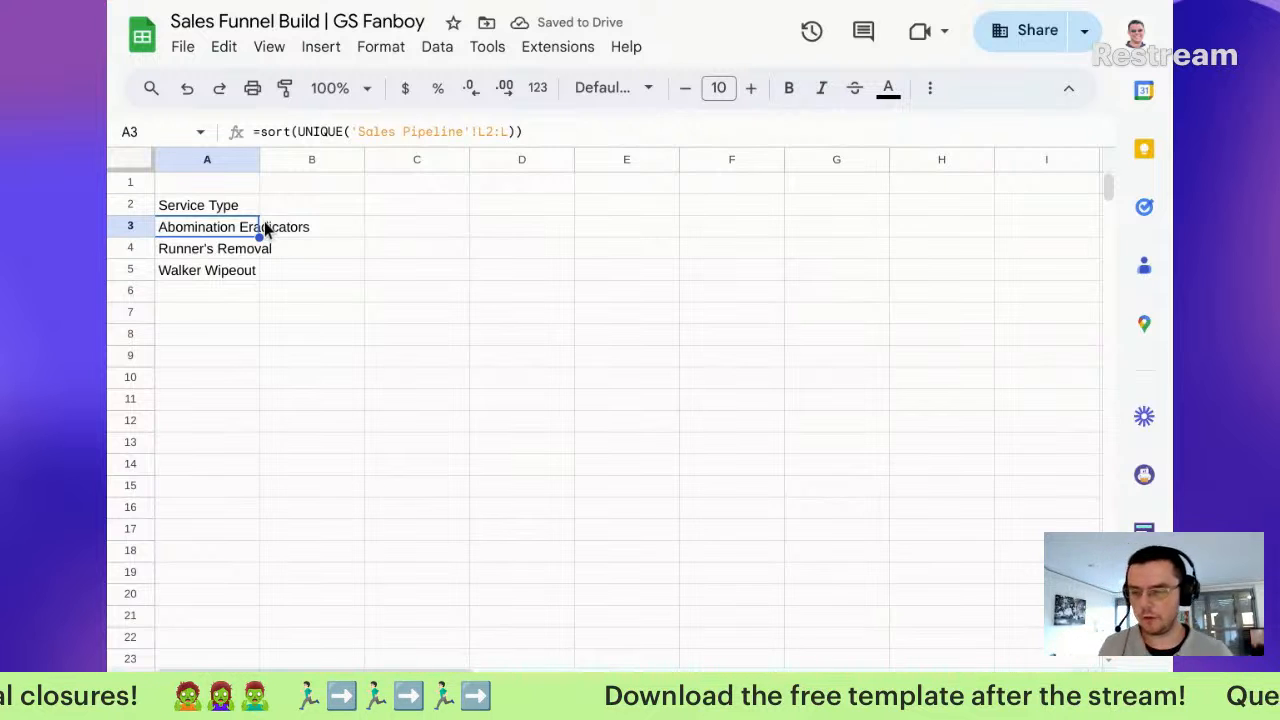
{"action": "left_click", "coordinate": [344, 232]}
{"action": "left_click", "coordinate": [345, 209]}
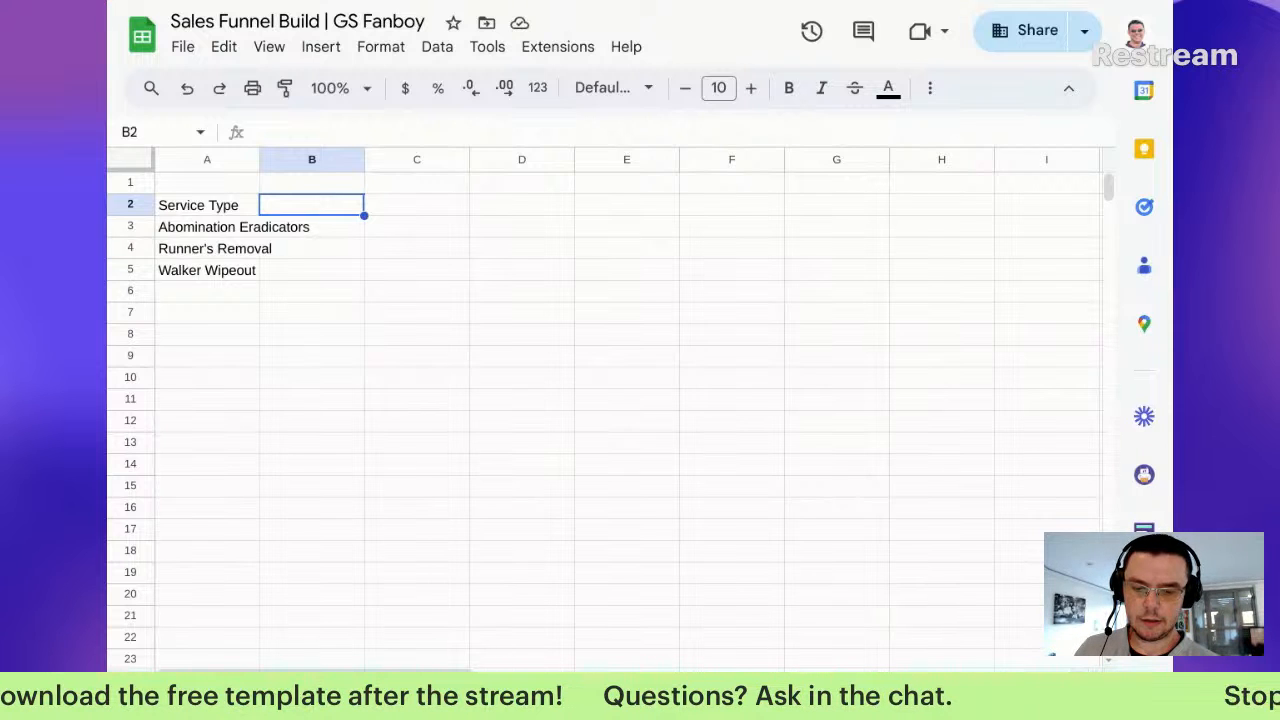
Step: Move the Service Type list down to row 11, then drag it back toward the top of column A
{"action": "left_click_drag", "start_coordinate": [238, 208], "coordinate": [231, 270]}
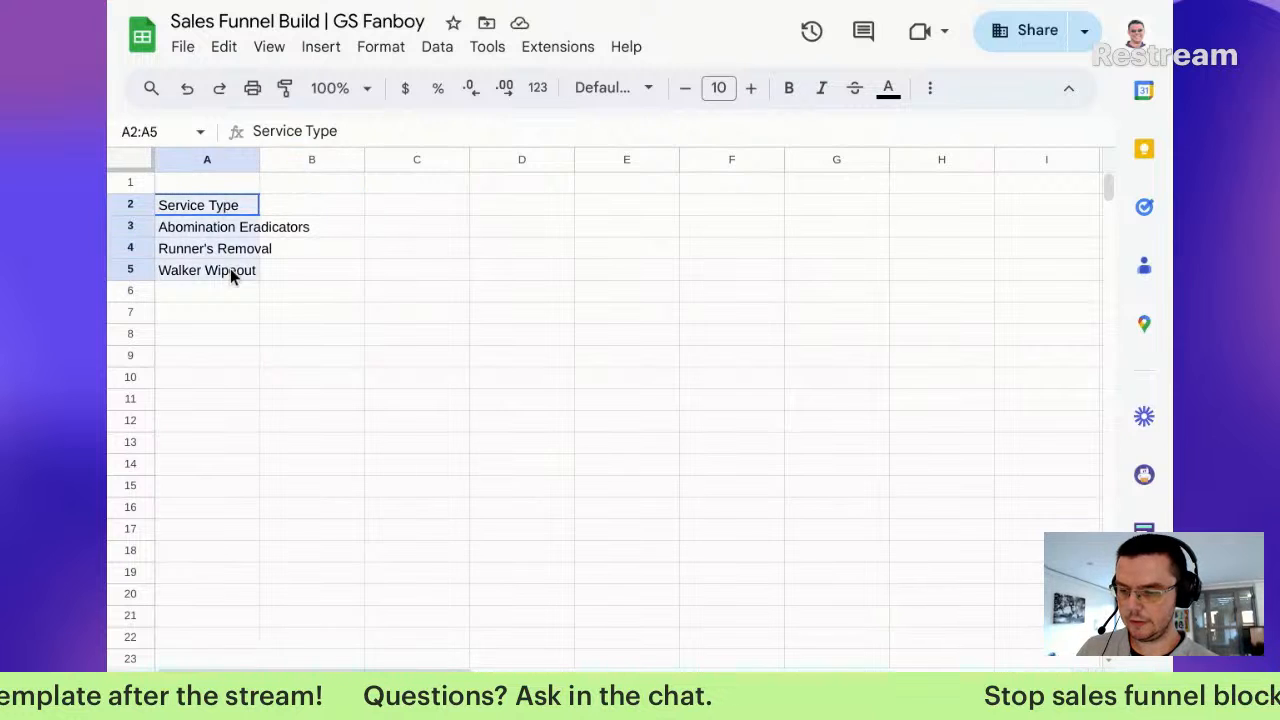
{"action": "left_click_drag", "start_coordinate": [229, 204], "coordinate": [203, 406]}
{"action": "left_click", "coordinate": [225, 207]}
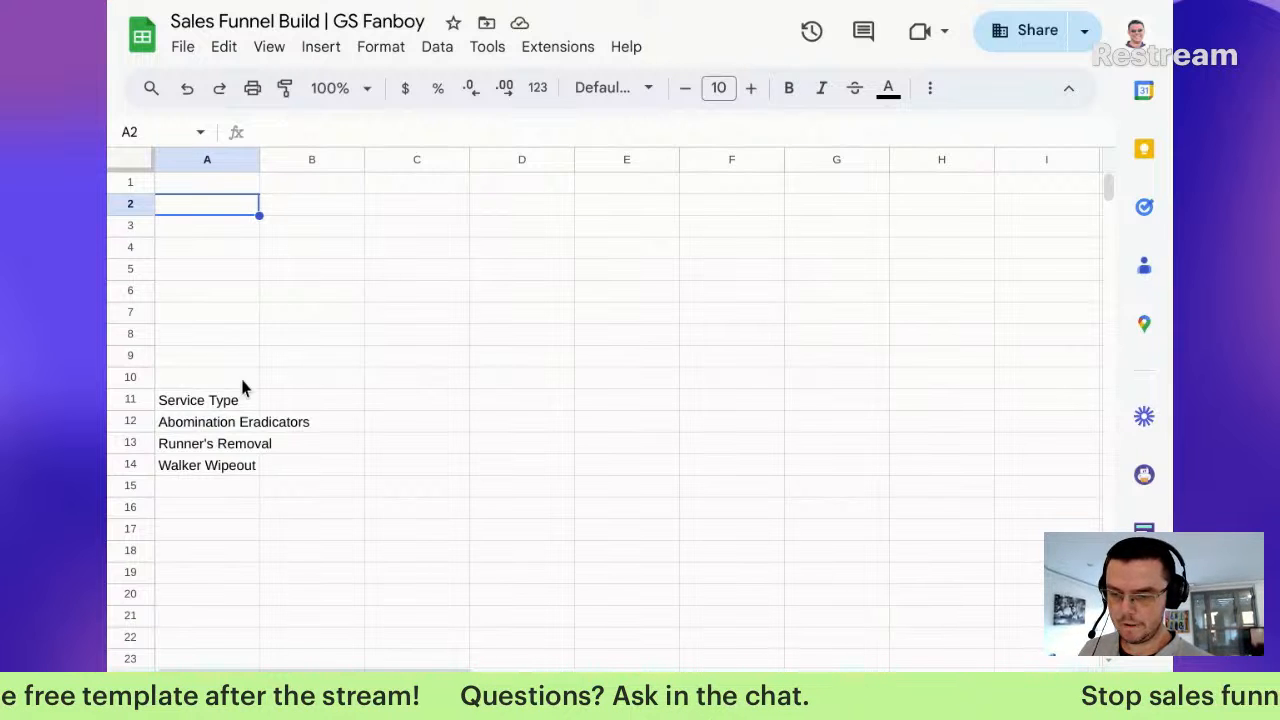
{"action": "left_click_drag", "start_coordinate": [223, 401], "coordinate": [232, 487]}
{"action": "left_click_drag", "start_coordinate": [214, 391], "coordinate": [222, 186]}
Step: Drop the service list into A1:A4 and reference Sales Pipeline F1:J1 in a B1 array formula
{"action": "left_click", "coordinate": [360, 183]}
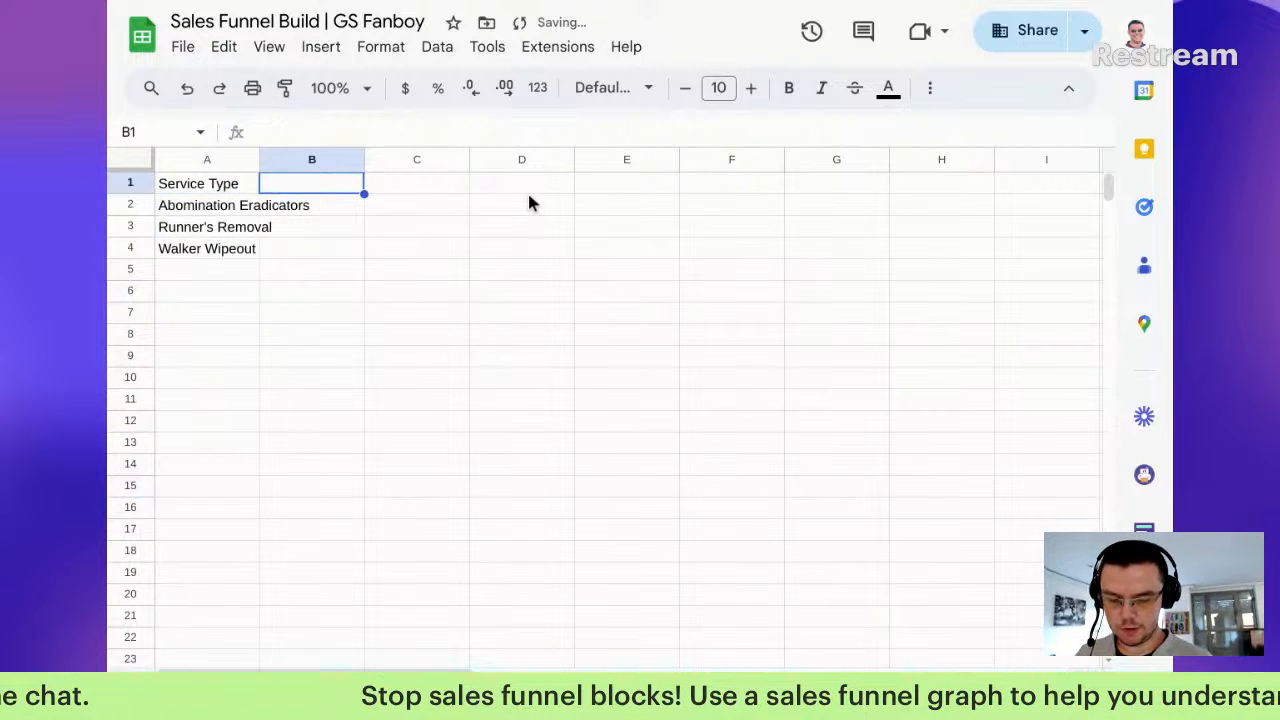
{"action": "type", "text": "tra"}
{"action": "key", "text": "BackSpace"}
{"action": "key", "text": "BackSpace"}
{"action": "key", "text": "BackSpace"}
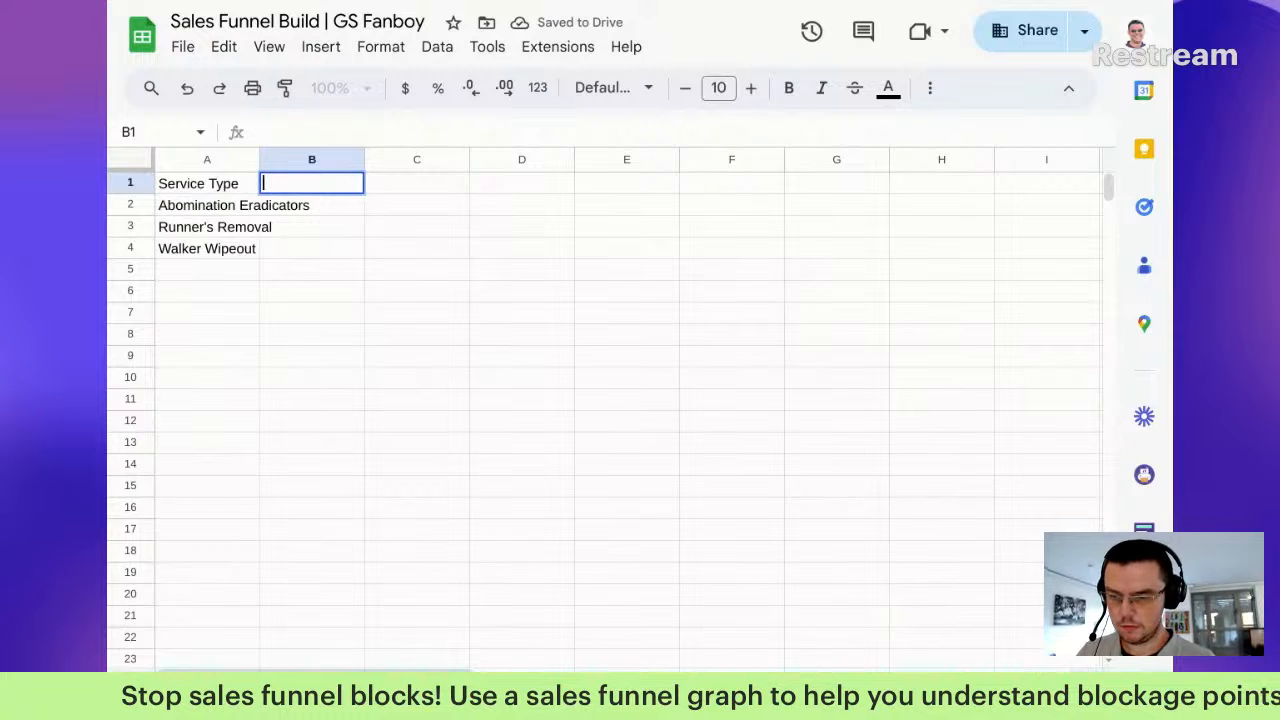
{"action": "type", "text": "{"}
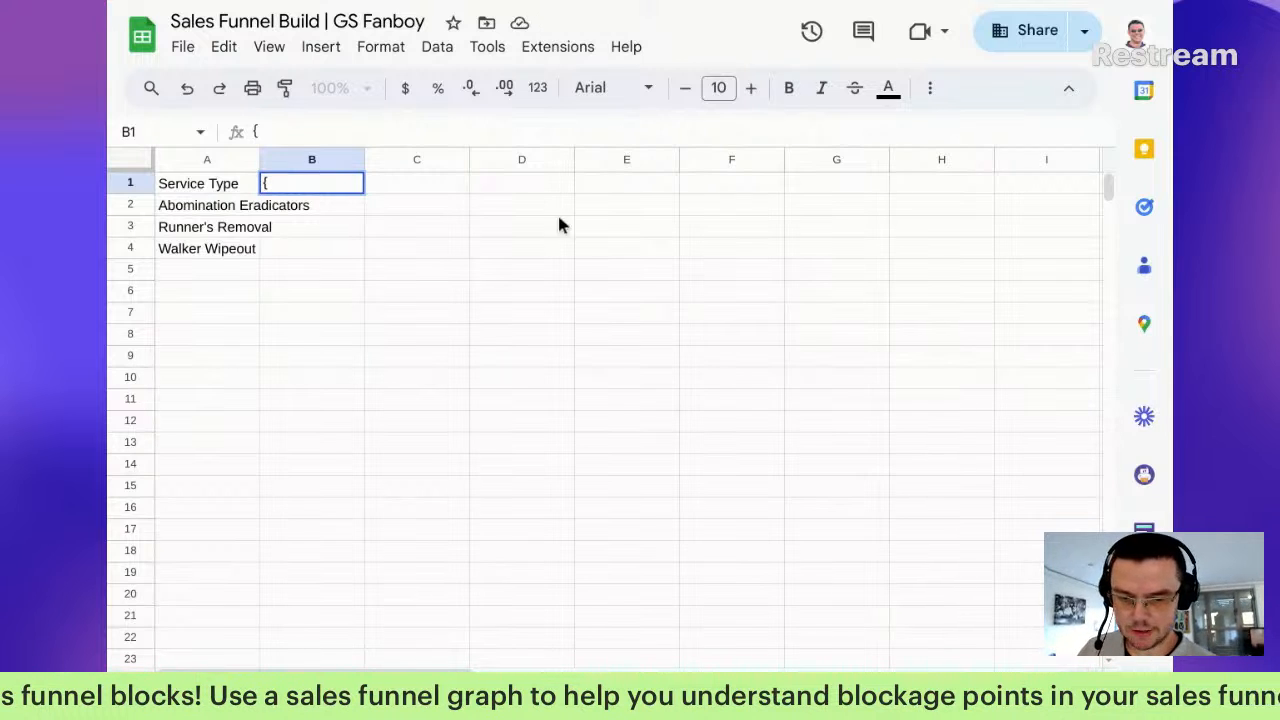
{"action": "key", "text": "BackSpace"}
{"action": "type", "text": "={"}
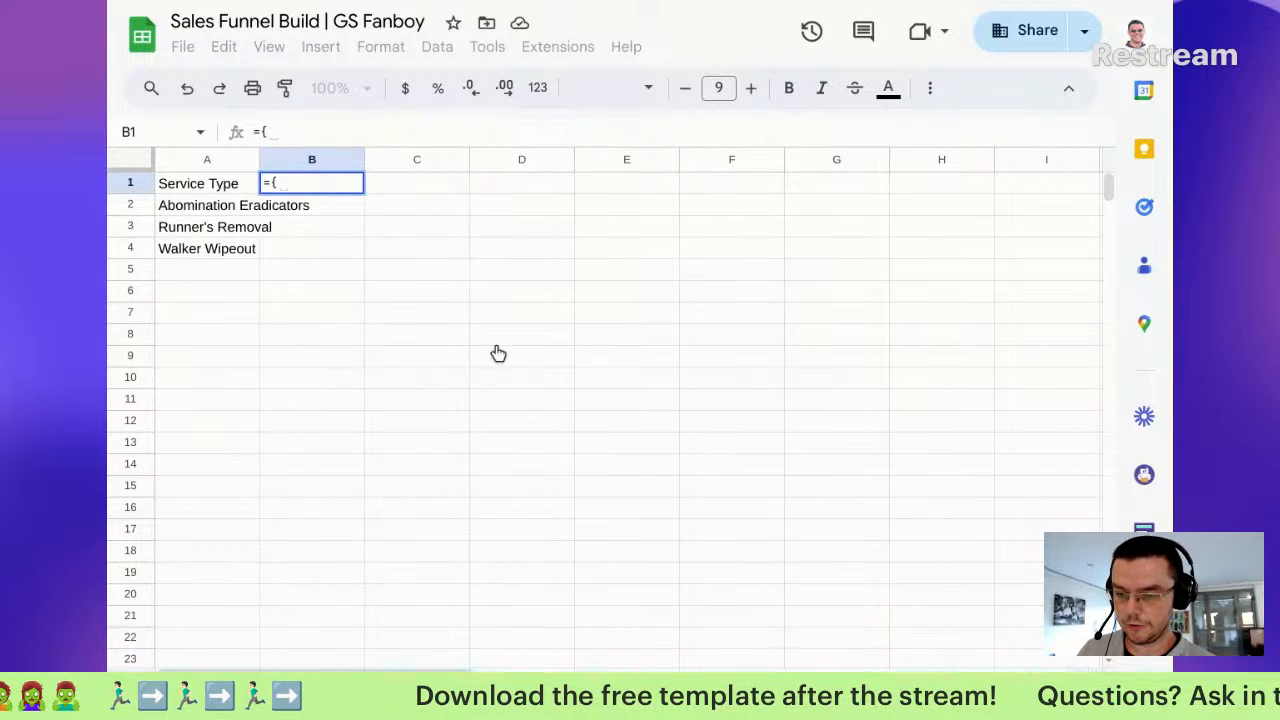
{"action": "key", "text": "alt+Up"}
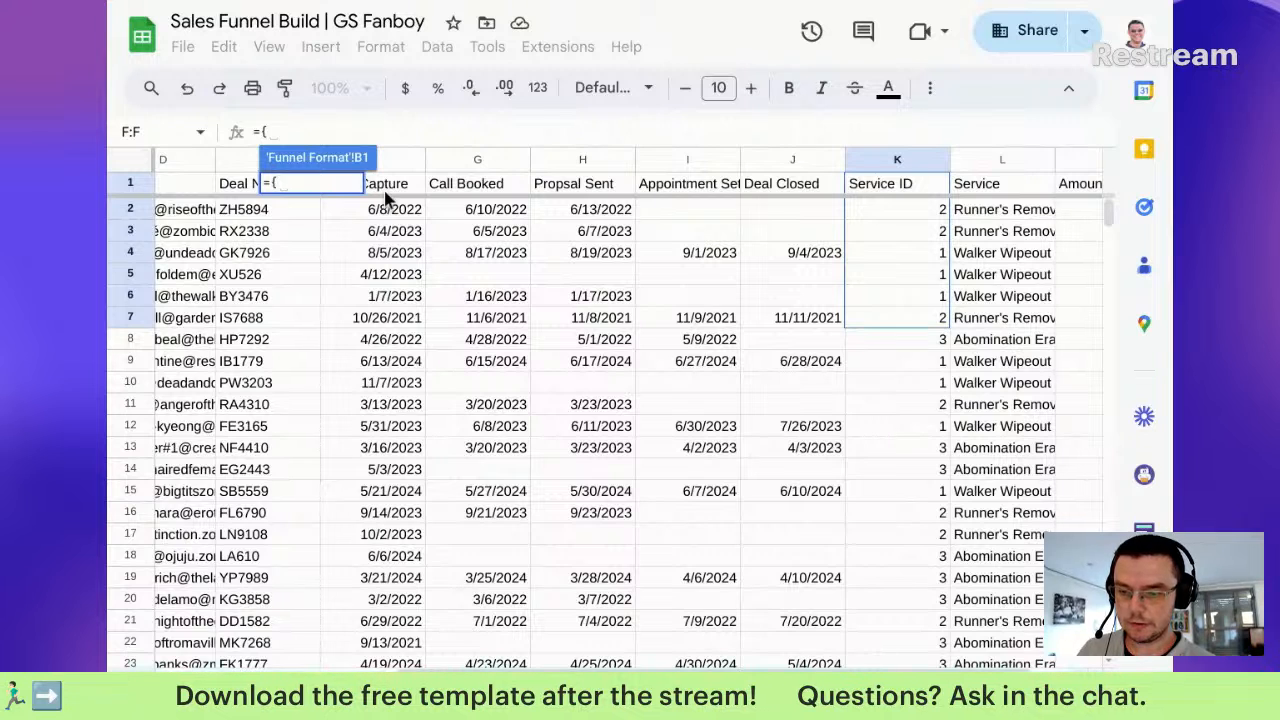
{"action": "left_click_drag", "start_coordinate": [385, 193], "coordinate": [798, 188]}
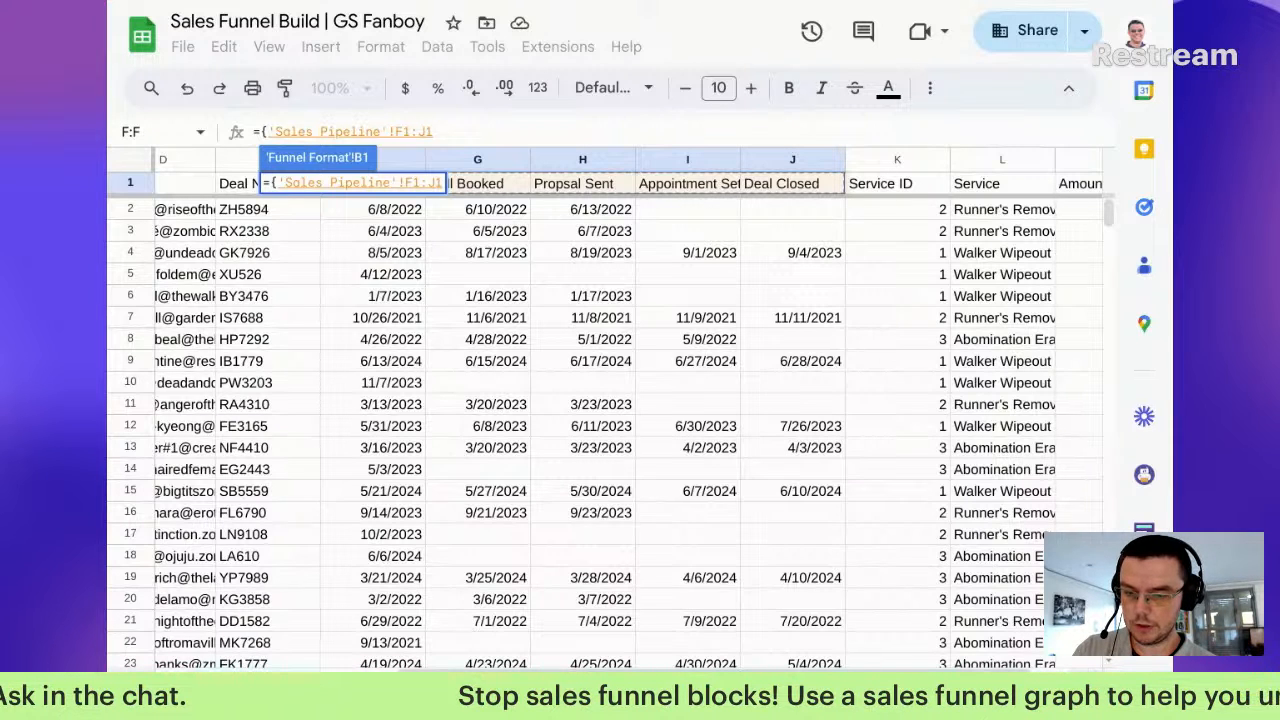
{"action": "key", "text": "Return"}
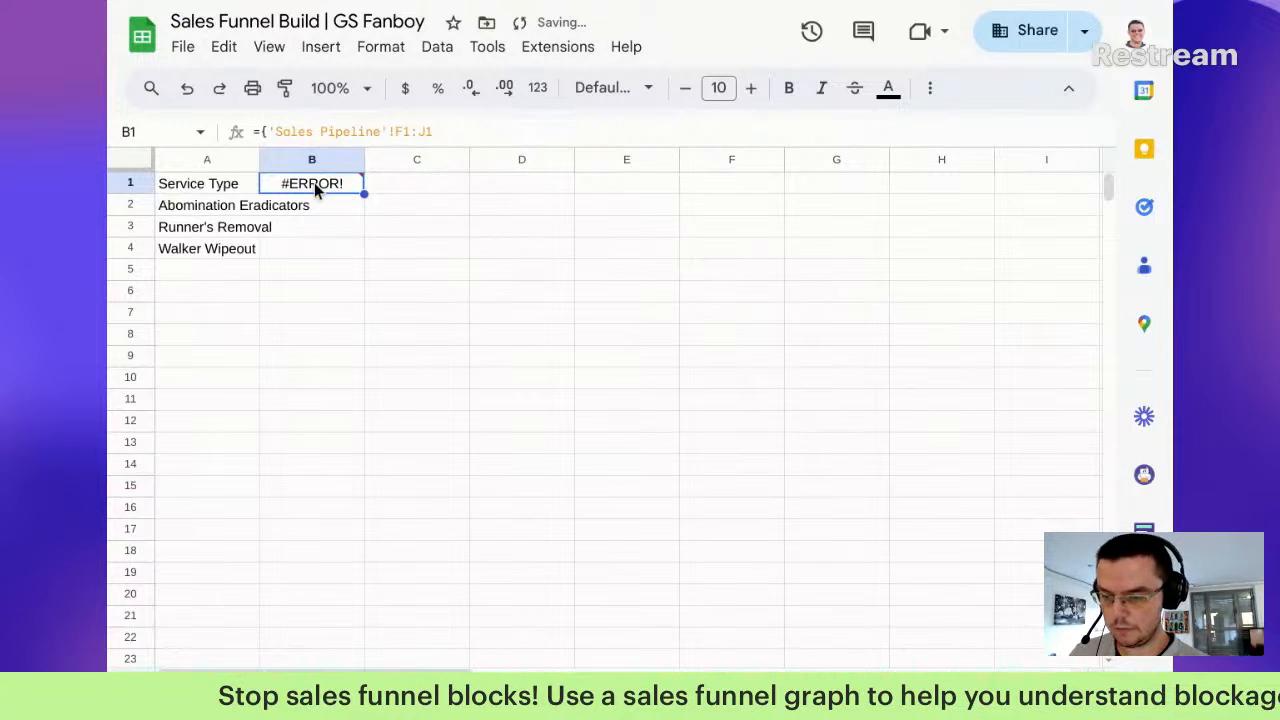
Step: Fix B1 to ={'Sales Pipeline'!F1:J1}, filling Lead Capture through Deal Closed across B1:F1
{"action": "double_click", "coordinate": [314, 185]}
{"action": "type", "text": "}"}
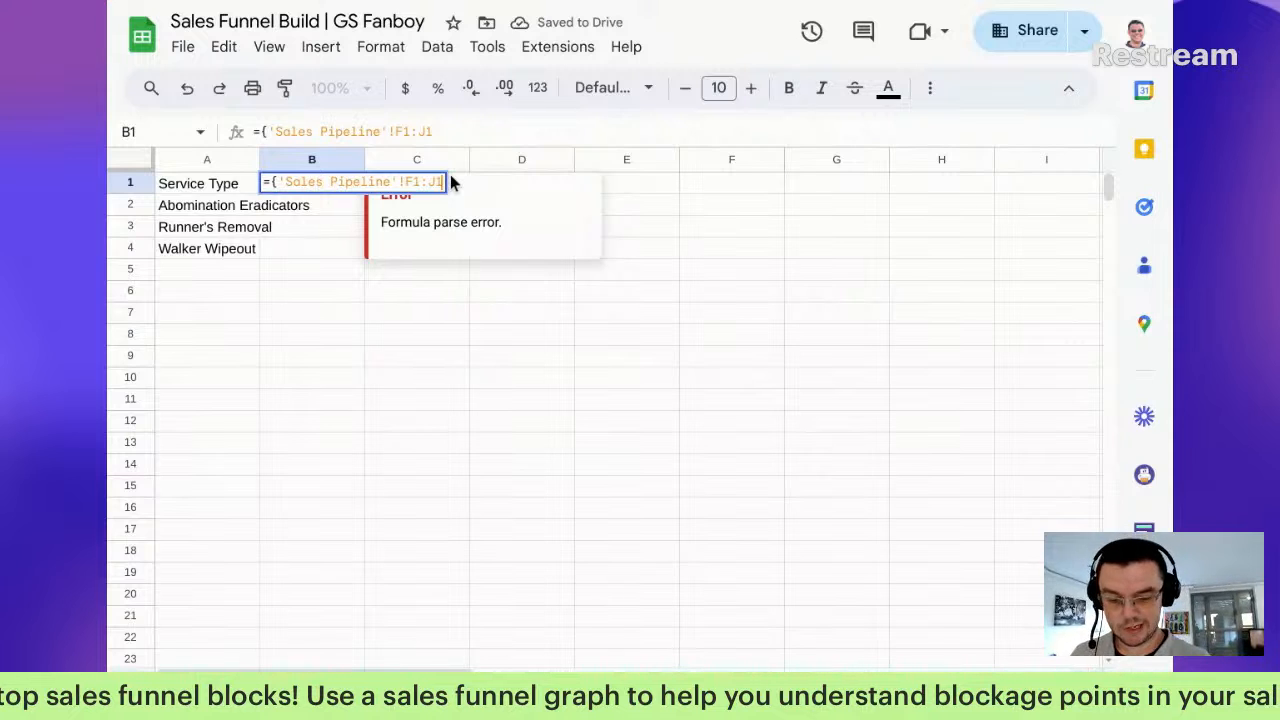
{"action": "key", "text": "Return"}
{"action": "key", "text": "Up"}
{"action": "key", "text": "Right"}
{"action": "key", "text": "Right"}
{"action": "key", "text": "Left"}
{"action": "key", "text": "Left"}
{"action": "key", "text": "Left"}
{"action": "key", "text": "Right"}
{"action": "key", "text": "Right"}
{"action": "key", "text": "Right"}
{"action": "key", "text": "Right"}
{"action": "key", "text": "Right"}
{"action": "key", "text": "Down"}
{"action": "key", "text": "Left"}
{"action": "key", "text": "Left"}
{"action": "key", "text": "Left"}
{"action": "key", "text": "Left"}
{"action": "key", "text": "Left"}
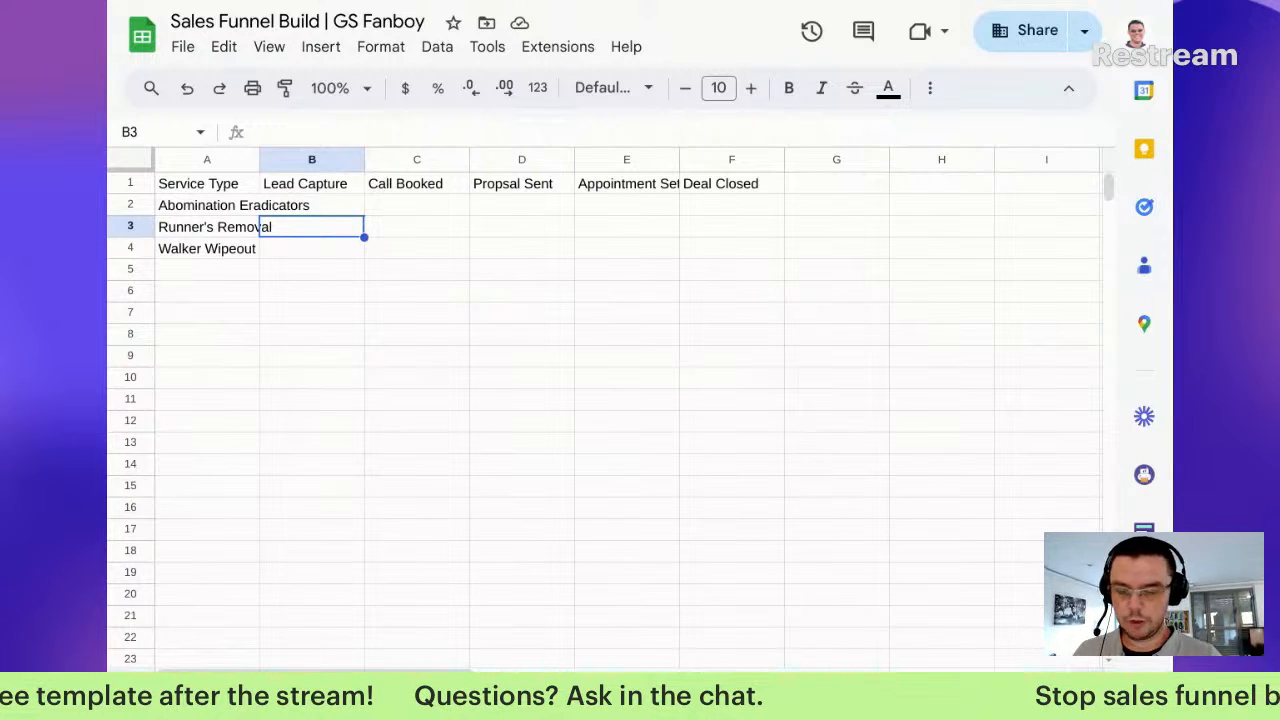
{"action": "key", "text": "Up"}
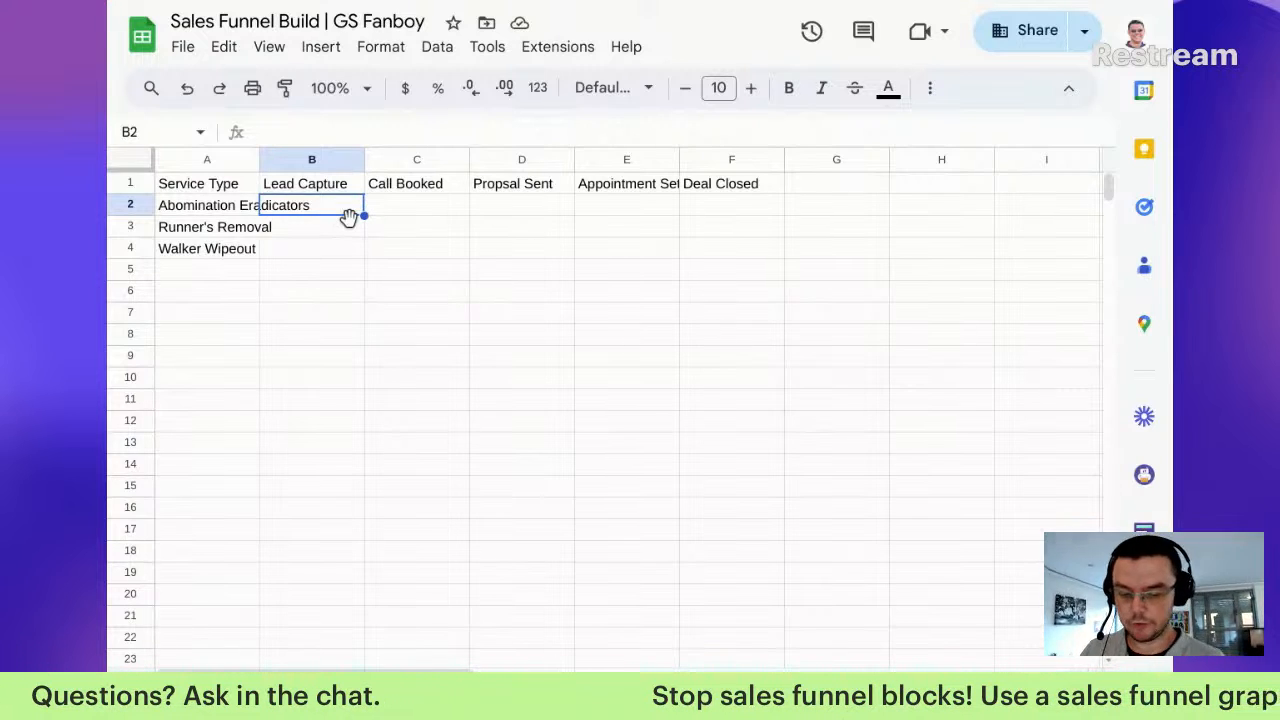
Step: Begin a COUNTIFS formula in B2 of the Funnel Format sheet
{"action": "type", "text": "0ountifs("}
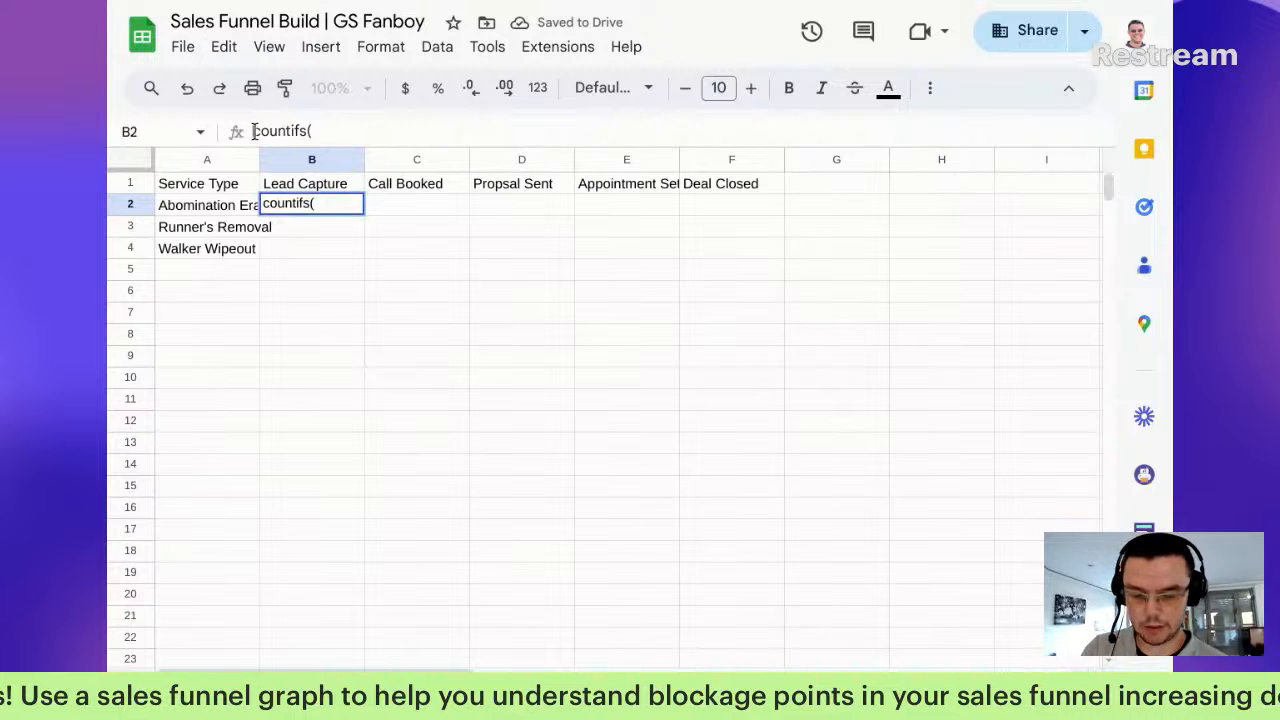
{"action": "left_click", "coordinate": [337, 132]}
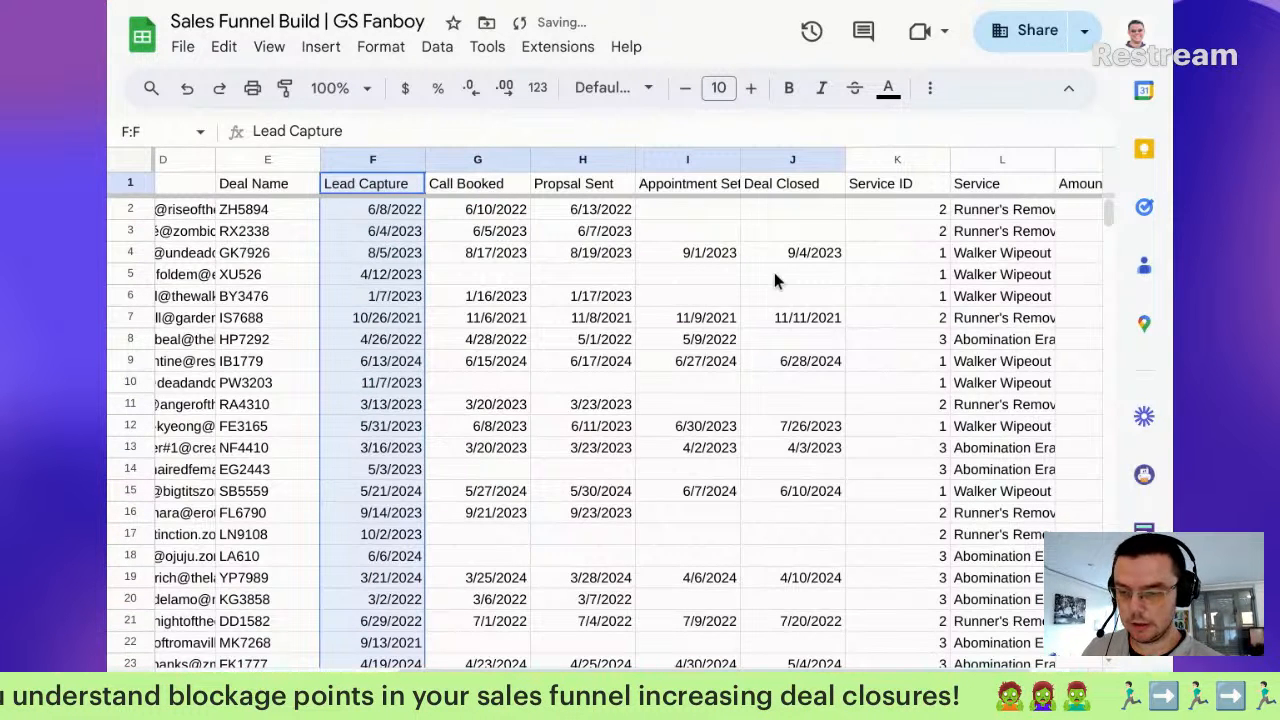
{"action": "left_click_drag", "start_coordinate": [991, 212], "coordinate": [985, 404]}
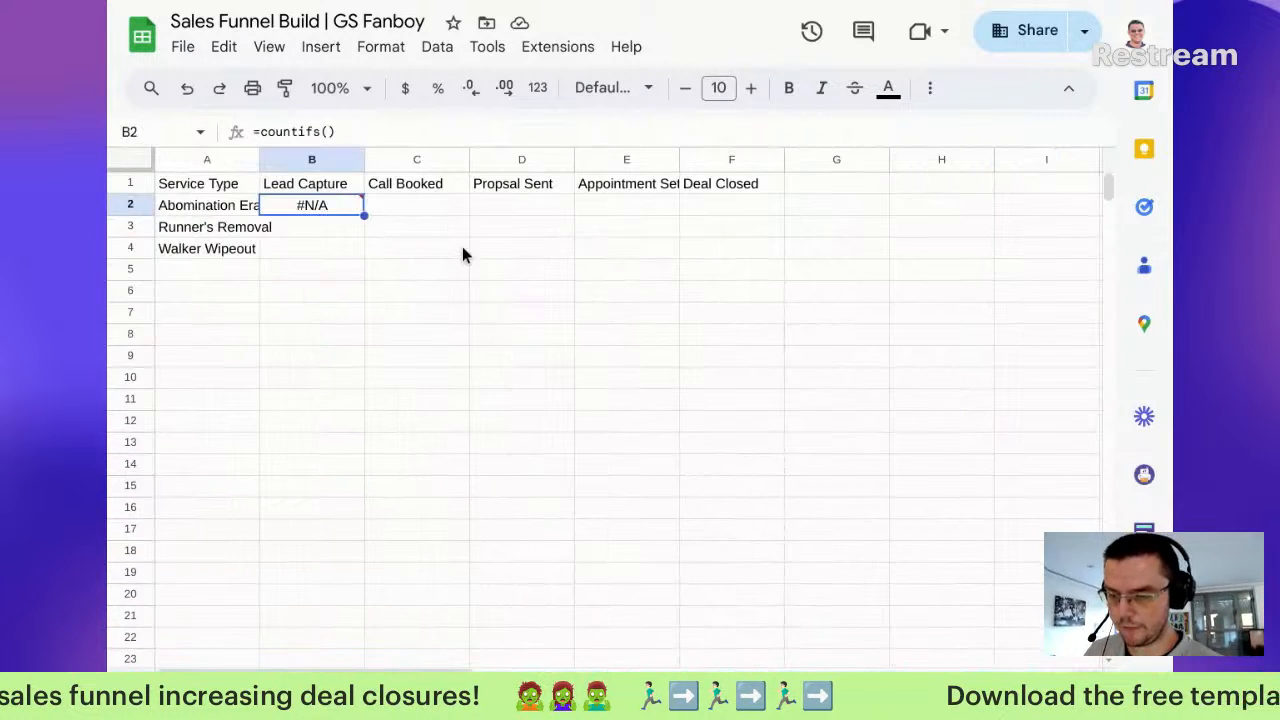
{"action": "left_click", "coordinate": [368, 131]}
{"action": "key", "text": "BackSpace"}
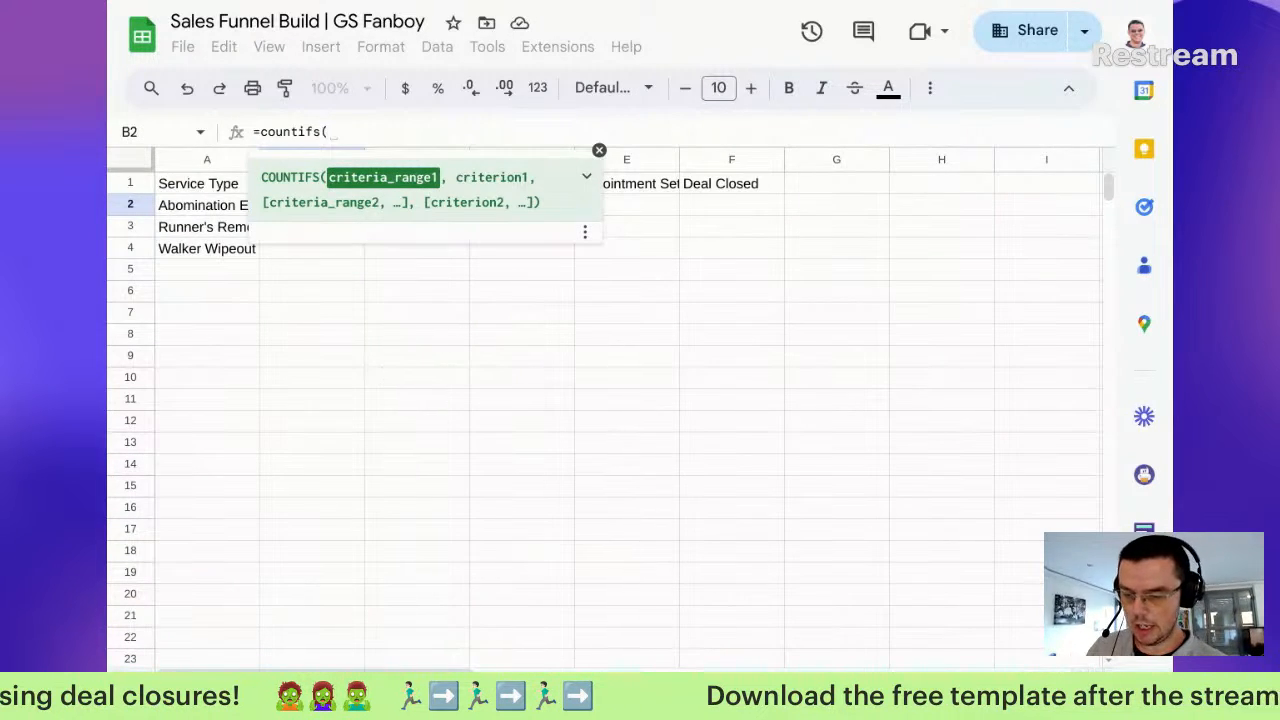
Step: Set the first criteria range to 'Sales Pipeline'!$L:$L with an "="& condition
{"action": "key", "text": "alt+Up"}
{"action": "left_click_drag", "start_coordinate": [1000, 231], "coordinate": [1017, 512]}
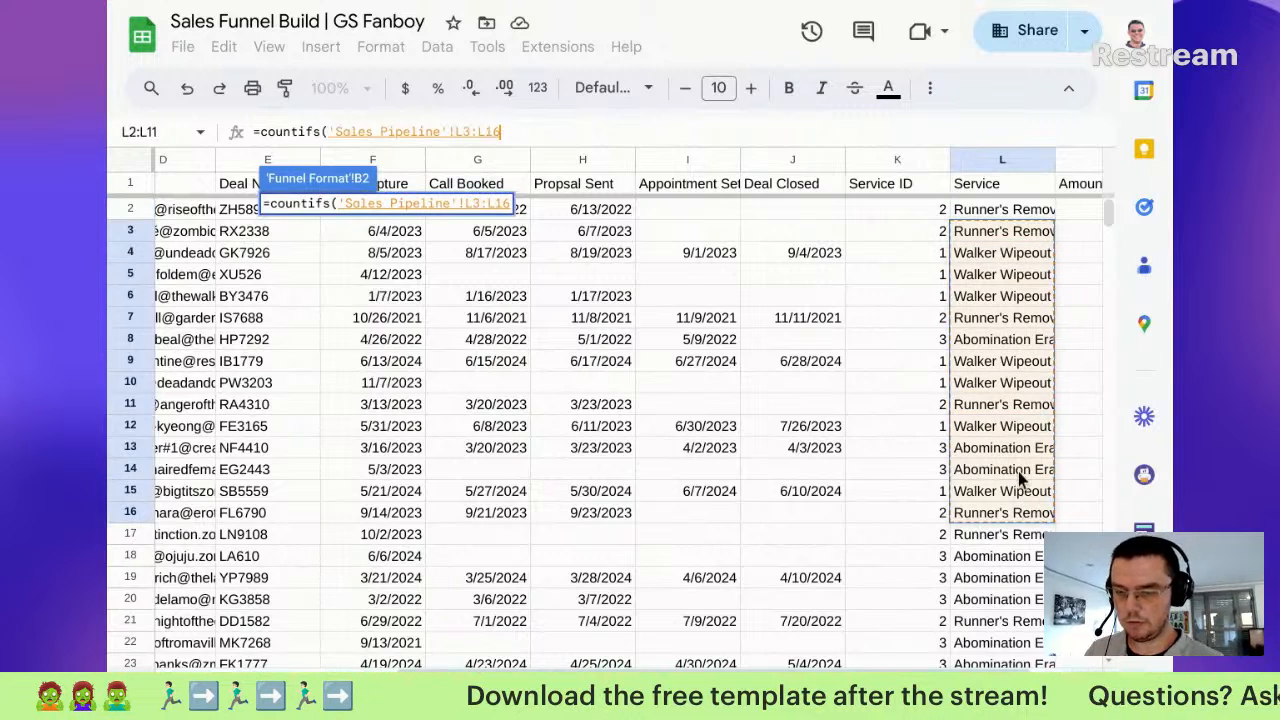
{"action": "key", "text": "BackSpace"}
{"action": "key", "text": "Left"}
{"action": "key", "text": "Left"}
{"action": "key", "text": "Left"}
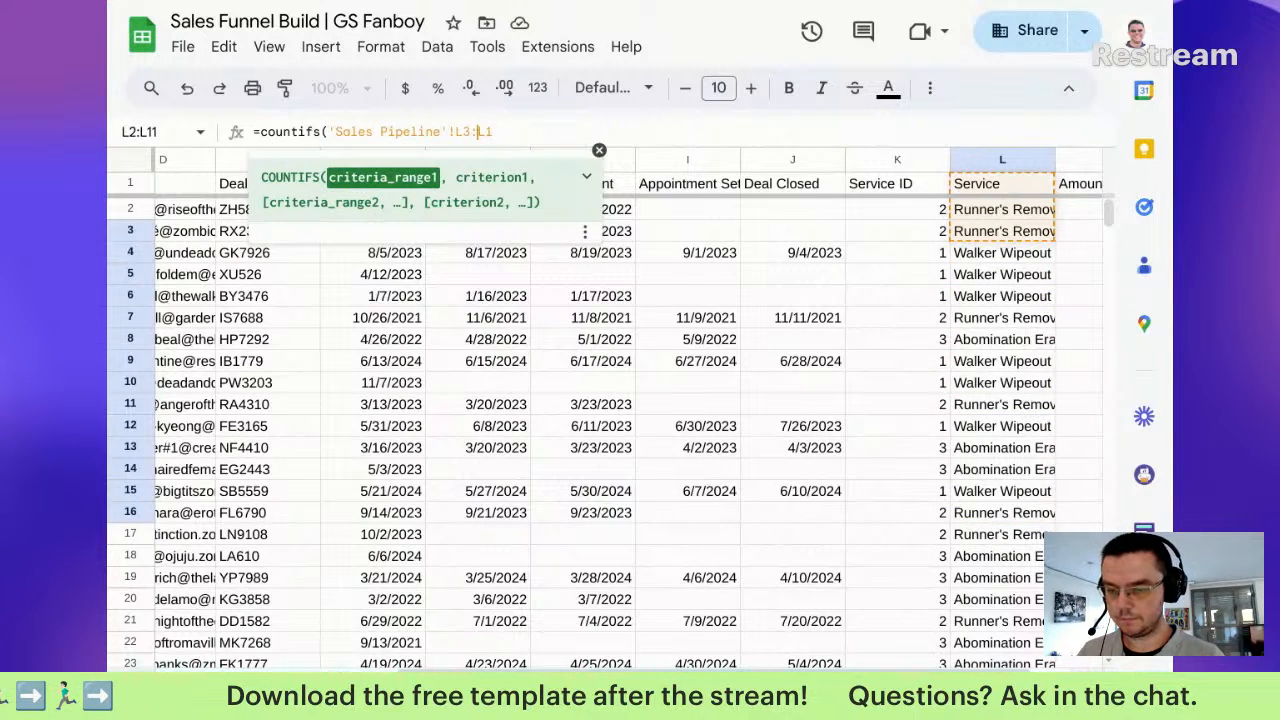
{"action": "key", "text": "BackSpace"}
{"action": "type", "text": "2"}
{"action": "key", "text": "Right"}
{"action": "key", "text": "Right"}
{"action": "key", "text": "Right"}
{"action": "key", "text": "BackSpace"}
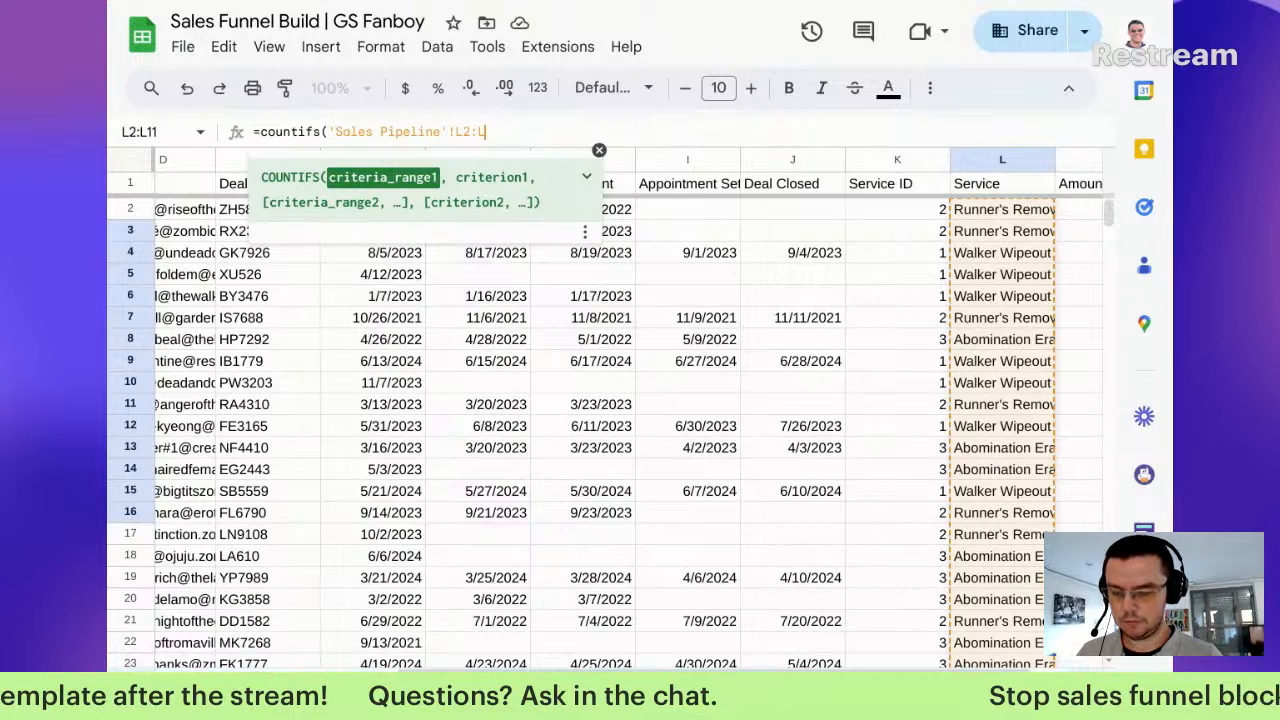
{"action": "key", "text": "BackSpace"}
{"action": "key", "text": "Left"}
{"action": "key", "text": "BackSpace"}
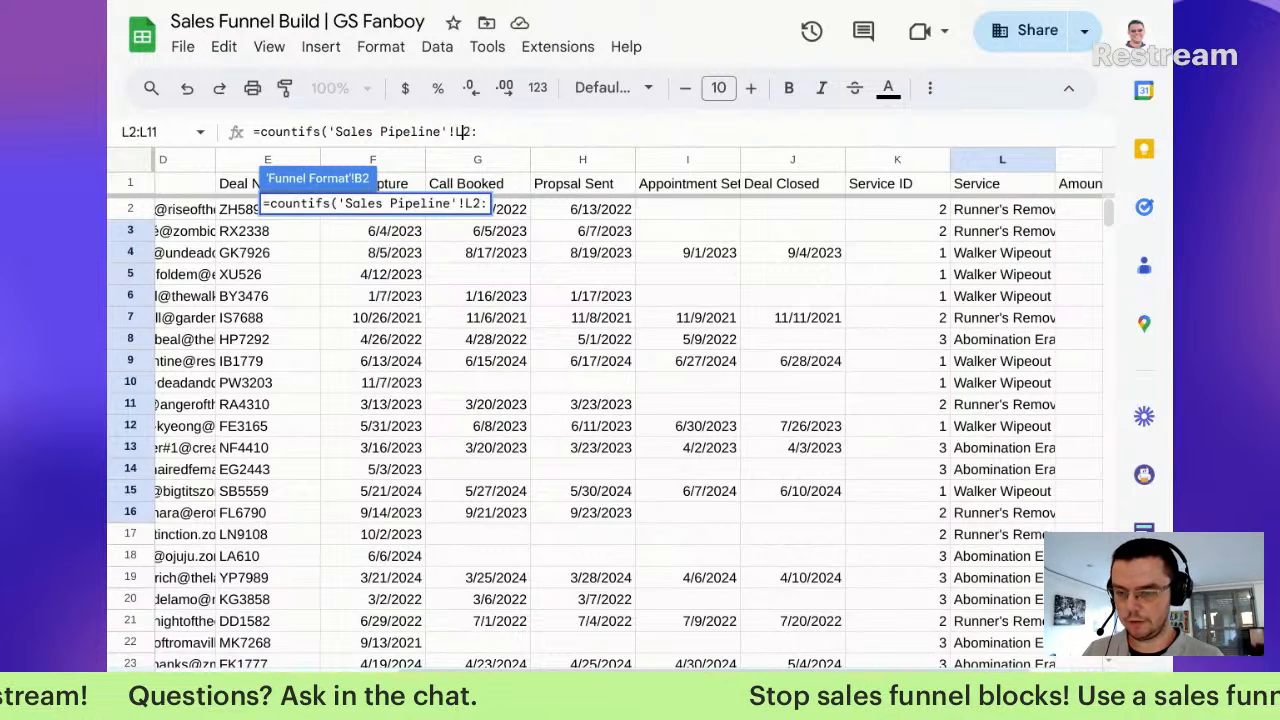
{"action": "key", "text": "Left"}
{"action": "key", "text": "Left"}
{"action": "type", "text": "$"}
{"action": "key", "text": "Right"}
{"action": "key", "text": "Right"}
{"action": "type", "text": "$L"}
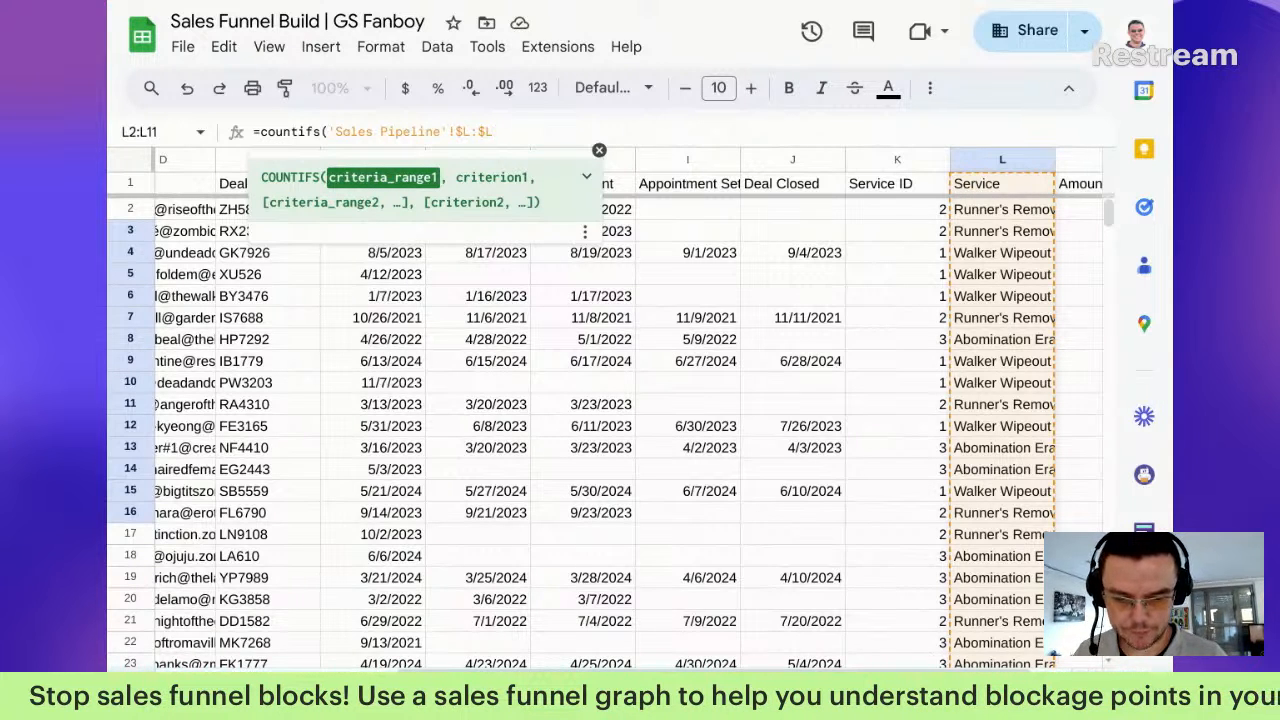
{"action": "type", "text": ",\"=\""}
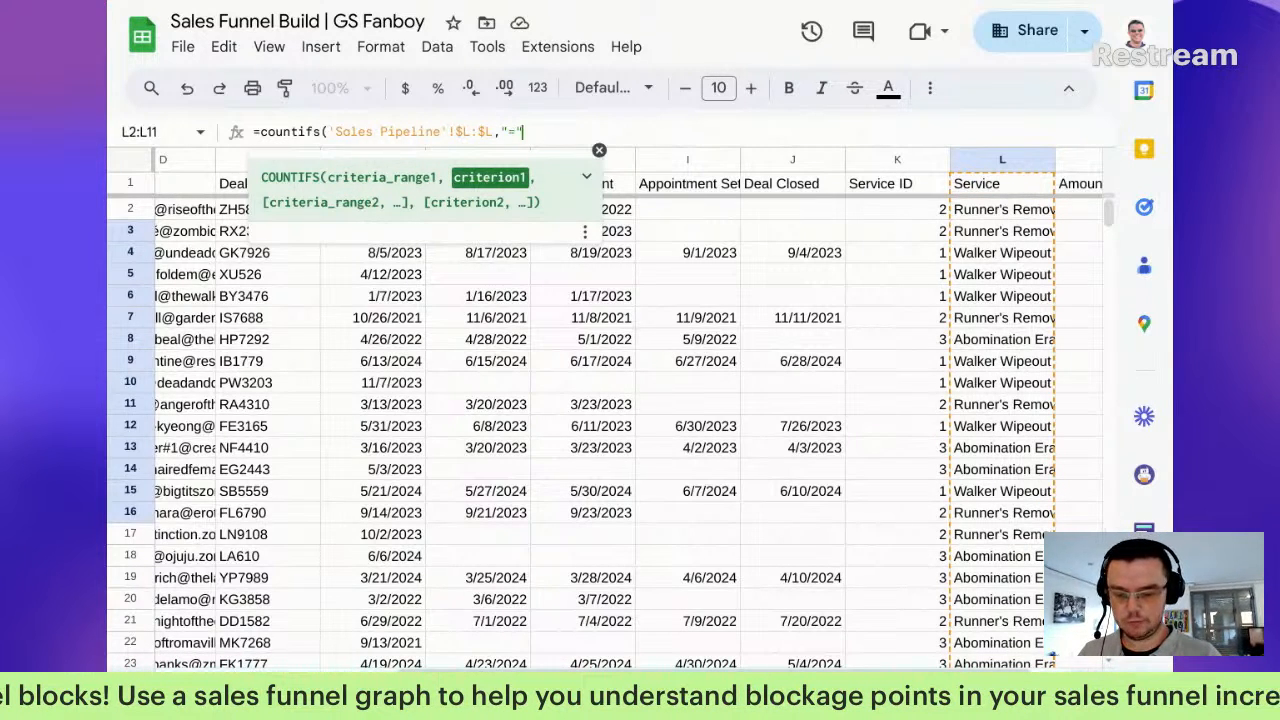
{"action": "type", "text": "&"}
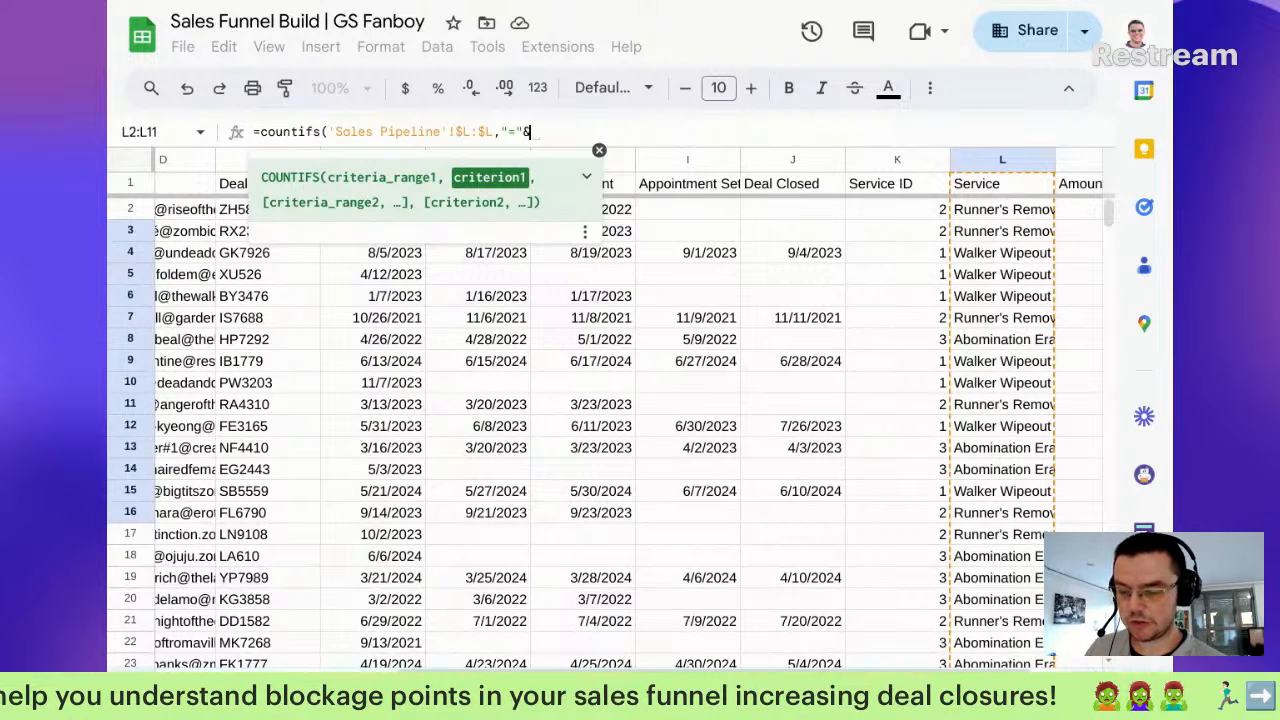
Step: Match the service in $A2 and add Sales Pipeline column F ">0", ending with a divide sign
{"action": "left_click", "coordinate": [325, 691]}
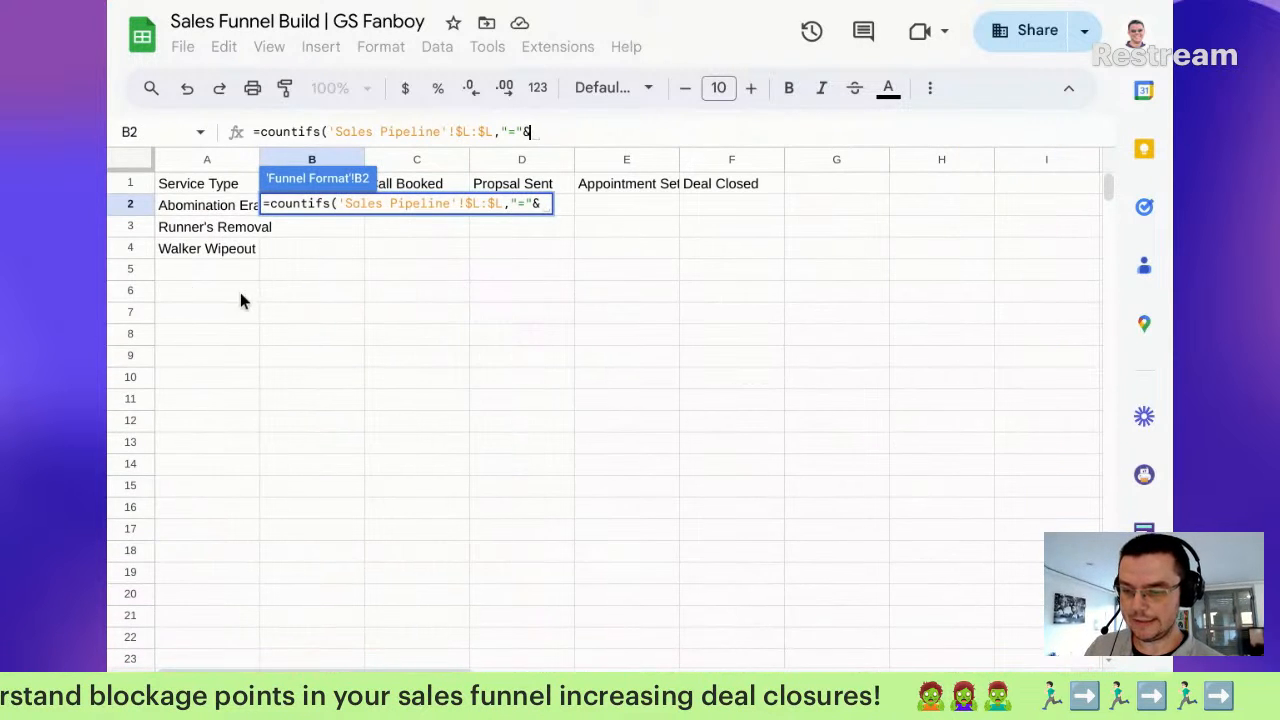
{"action": "left_click", "coordinate": [208, 208]}
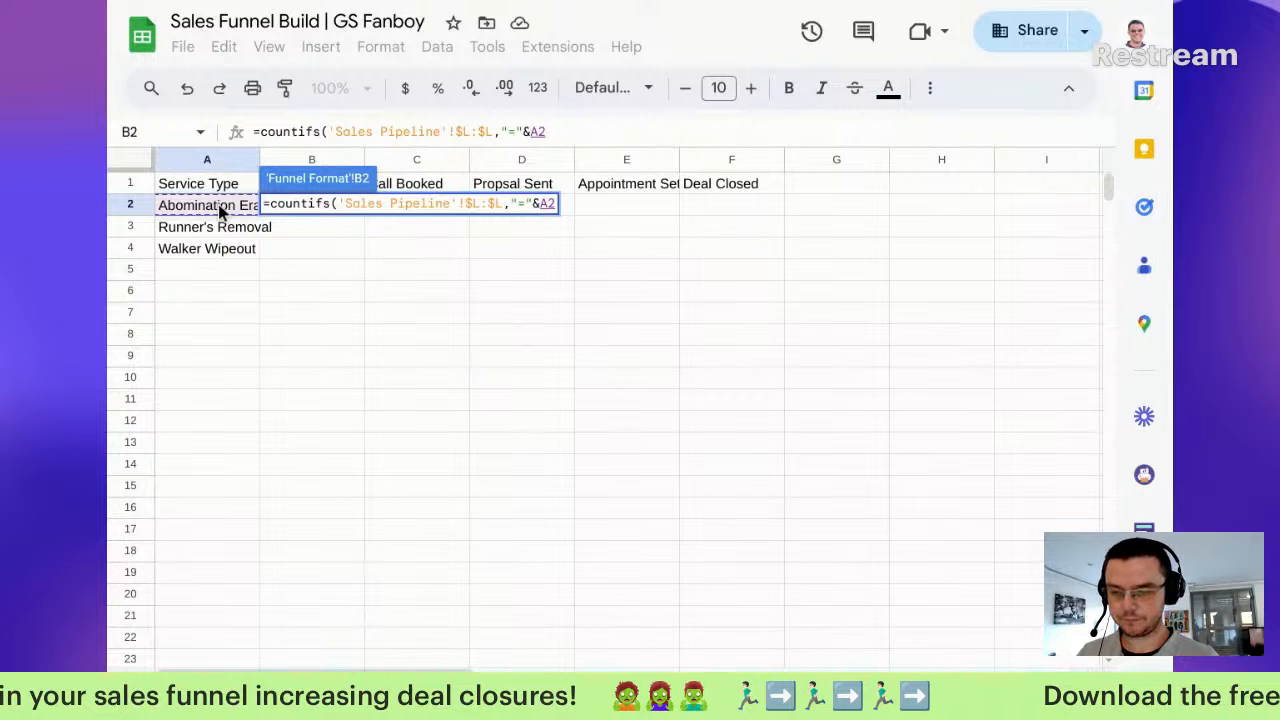
{"action": "left_click", "coordinate": [532, 132]}
{"action": "type", "text": "$L"}
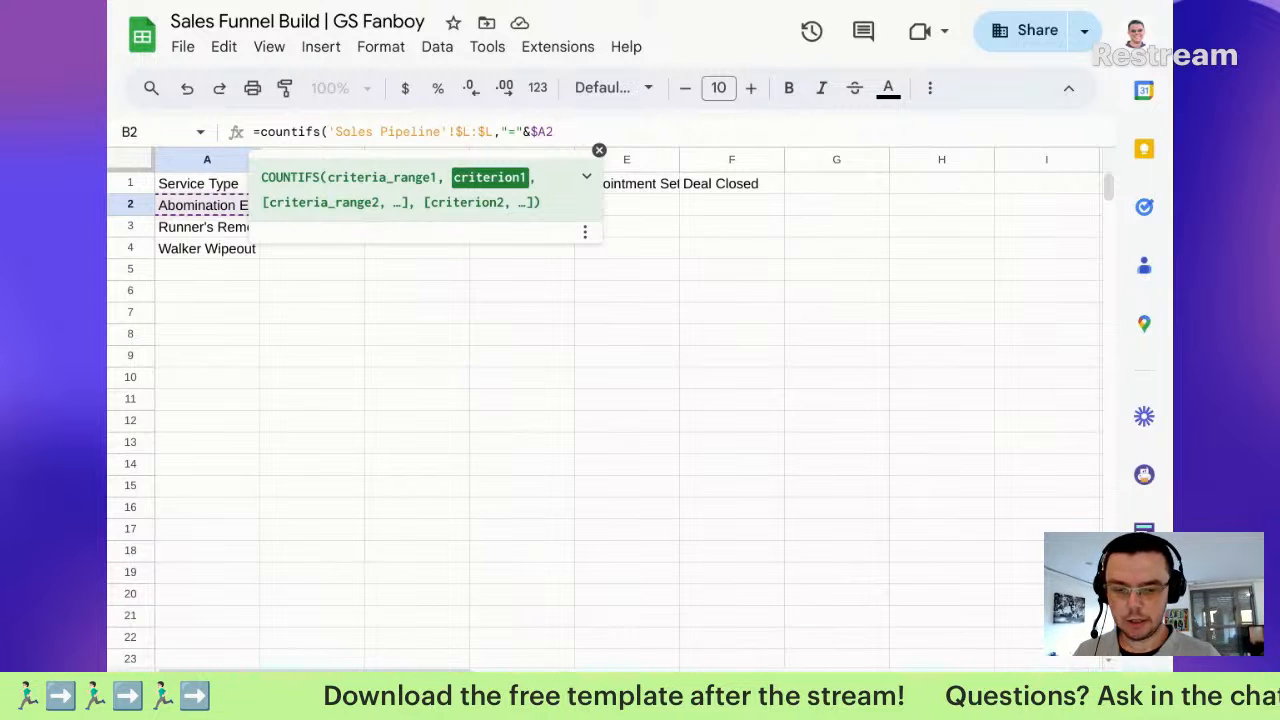
{"action": "type", "text": ","}
{"action": "left_click", "coordinate": [520, 688]}
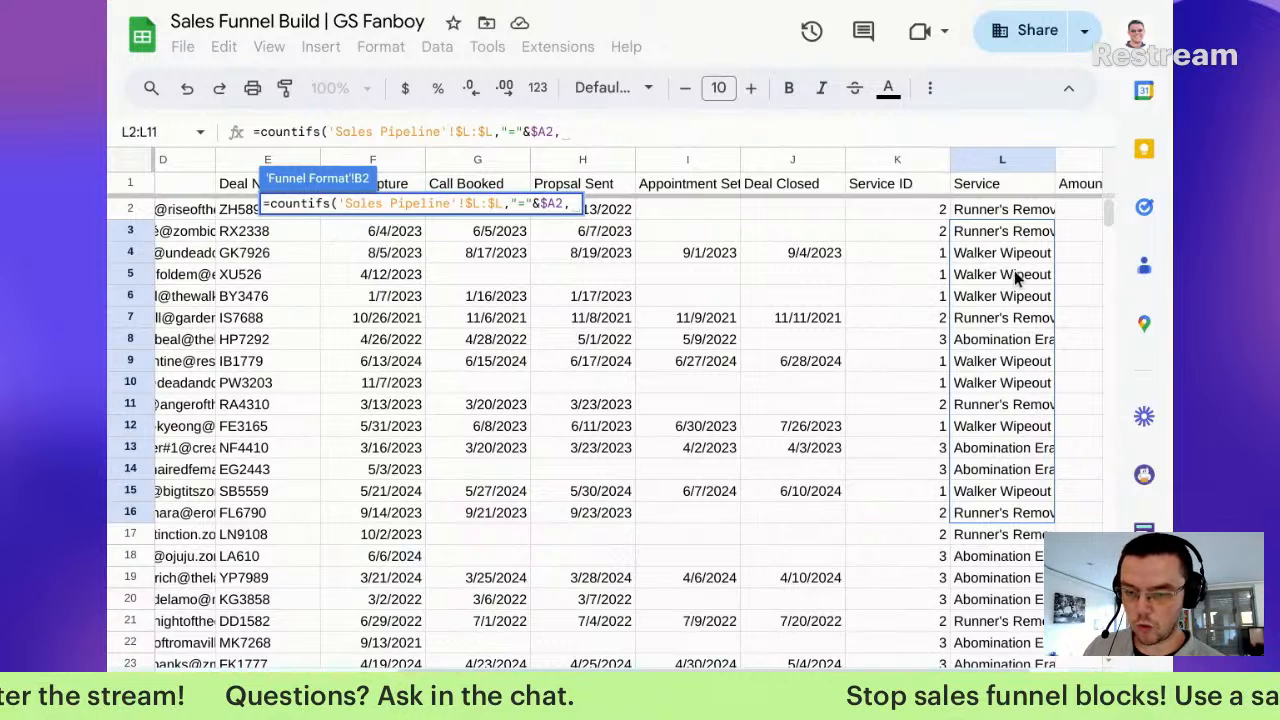
{"action": "left_click_drag", "start_coordinate": [388, 257], "coordinate": [405, 350]}
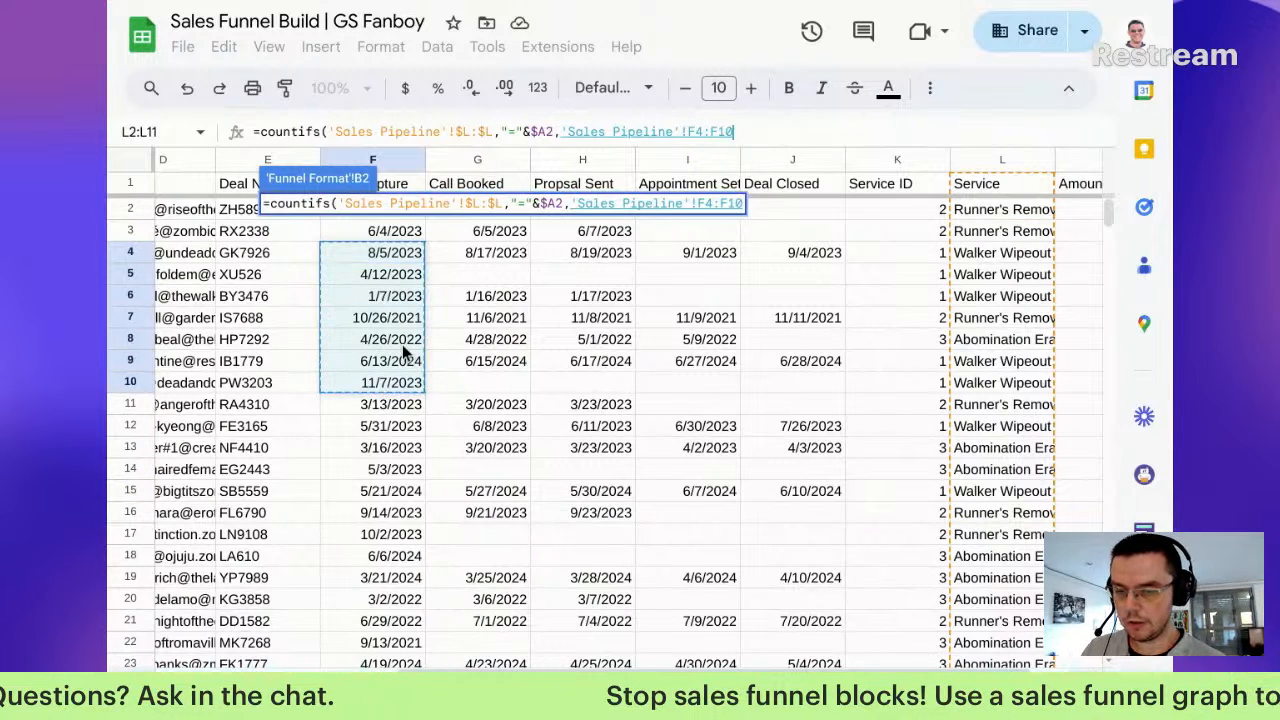
{"action": "key", "text": "BackSpace"}
{"action": "key", "text": "BackSpace"}
{"action": "key", "text": "Left"}
{"action": "key", "text": "Left"}
{"action": "key", "text": "BackSpace"}
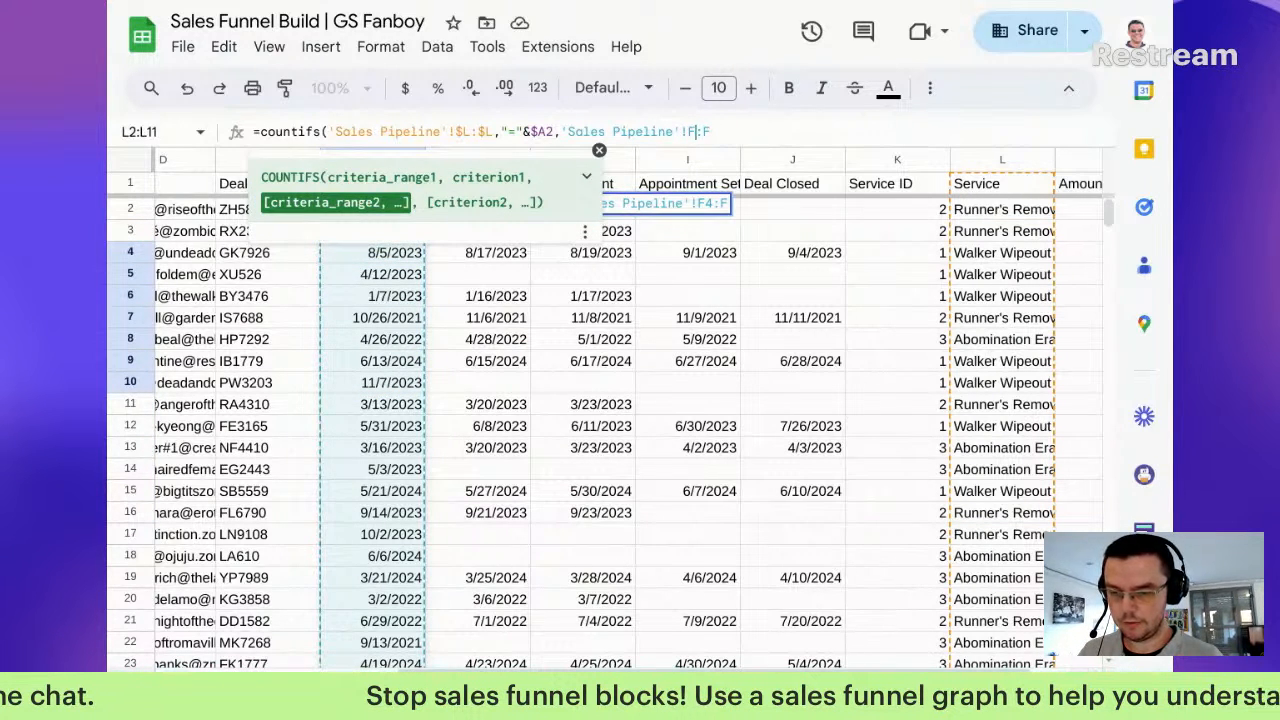
{"action": "key", "text": "Right"}
{"action": "key", "text": "Right"}
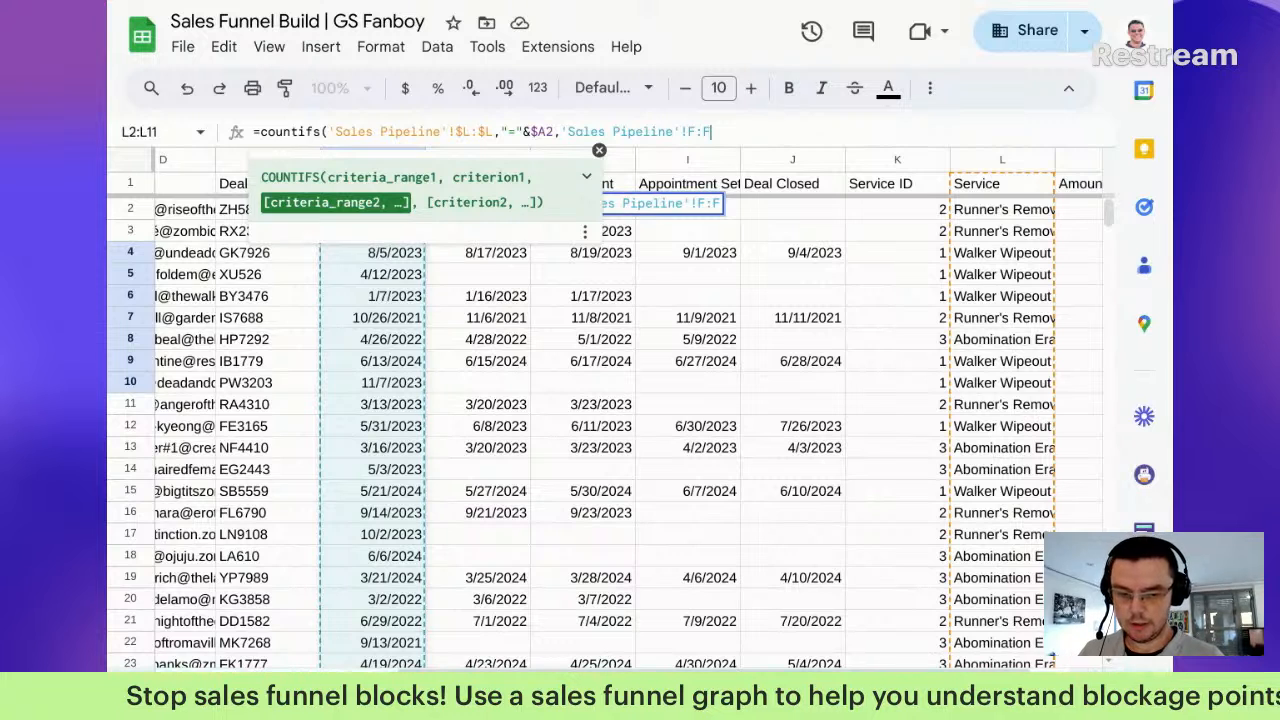
{"action": "type", "text": ",\">"}
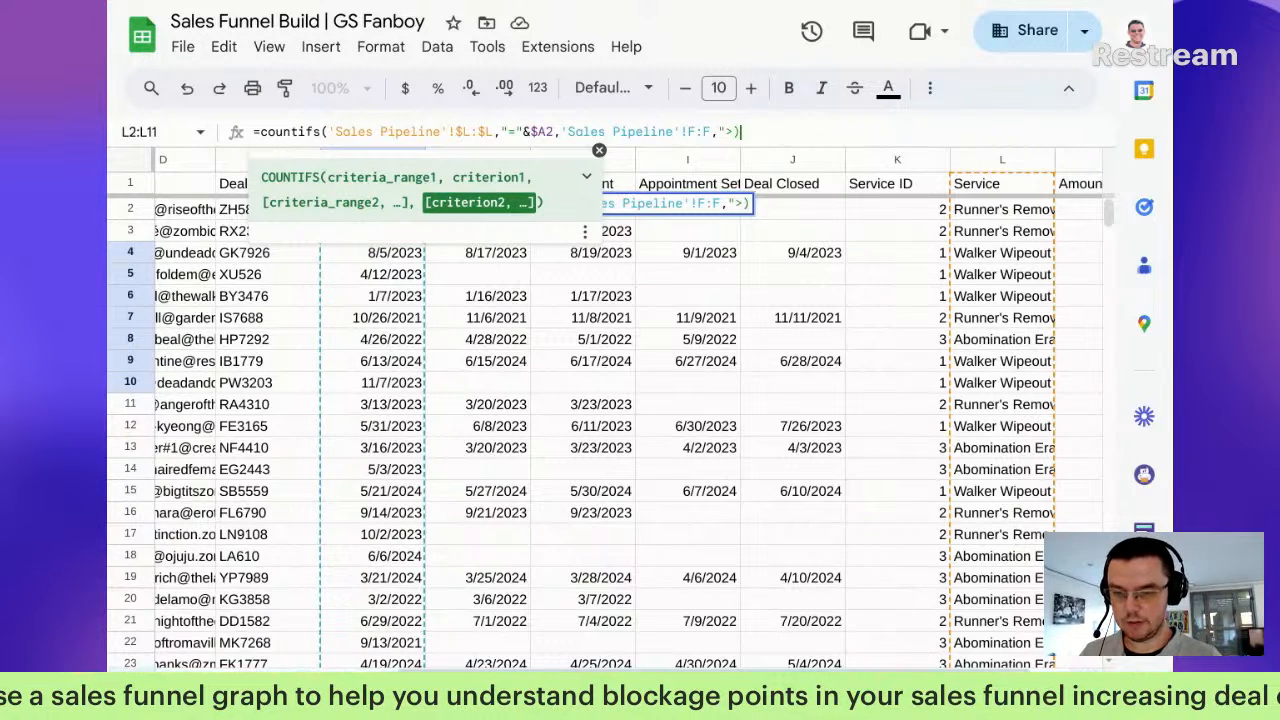
{"action": "type", "text": "0\""}
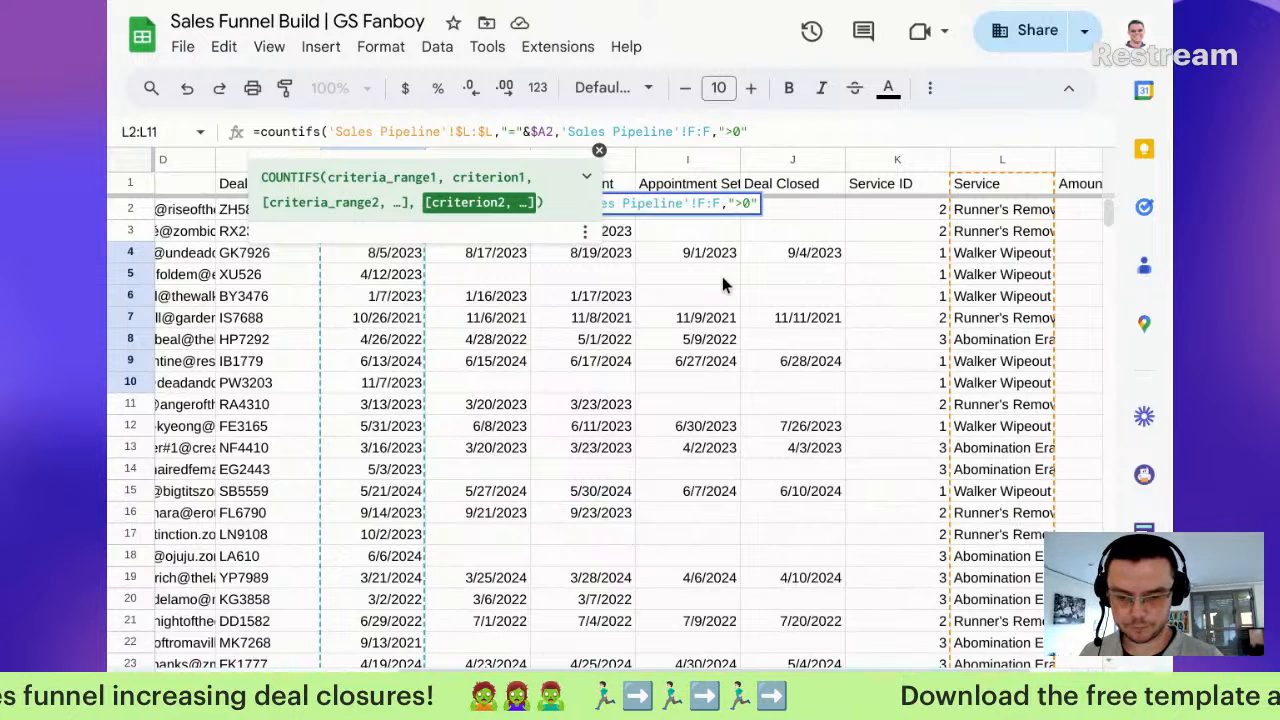
{"action": "type", "text": ")"}
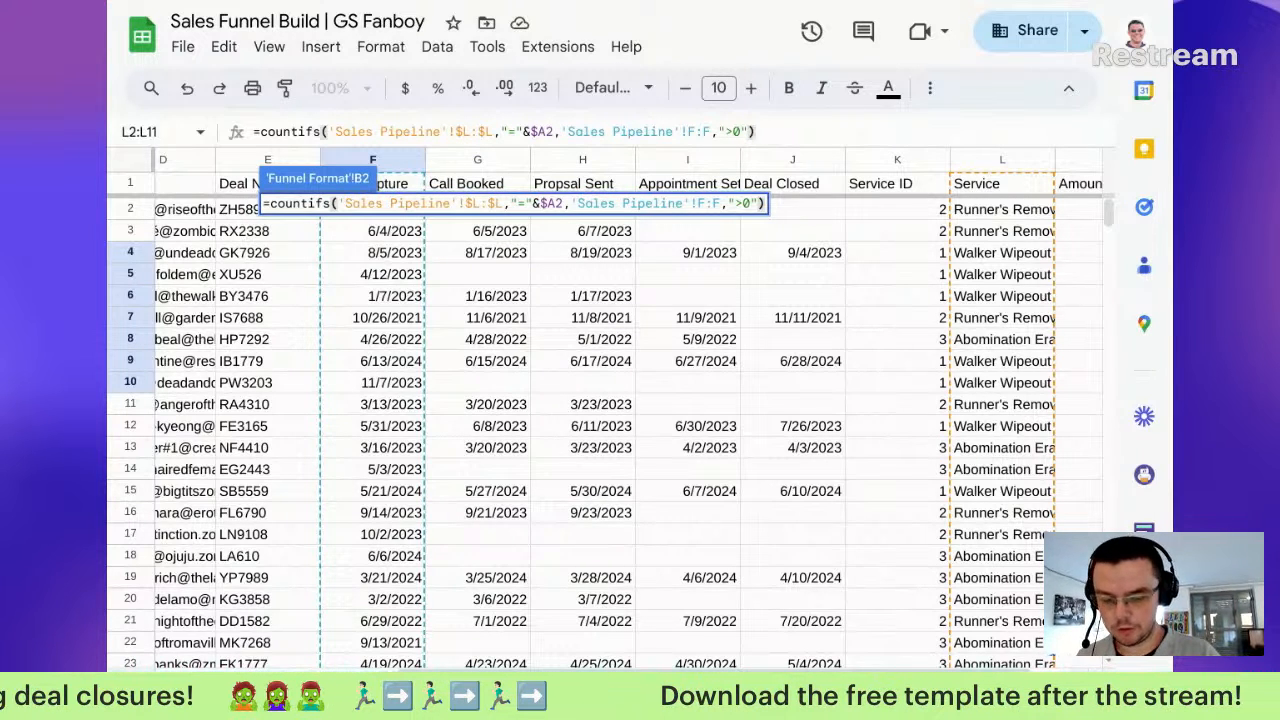
{"action": "type", "text": "/"}
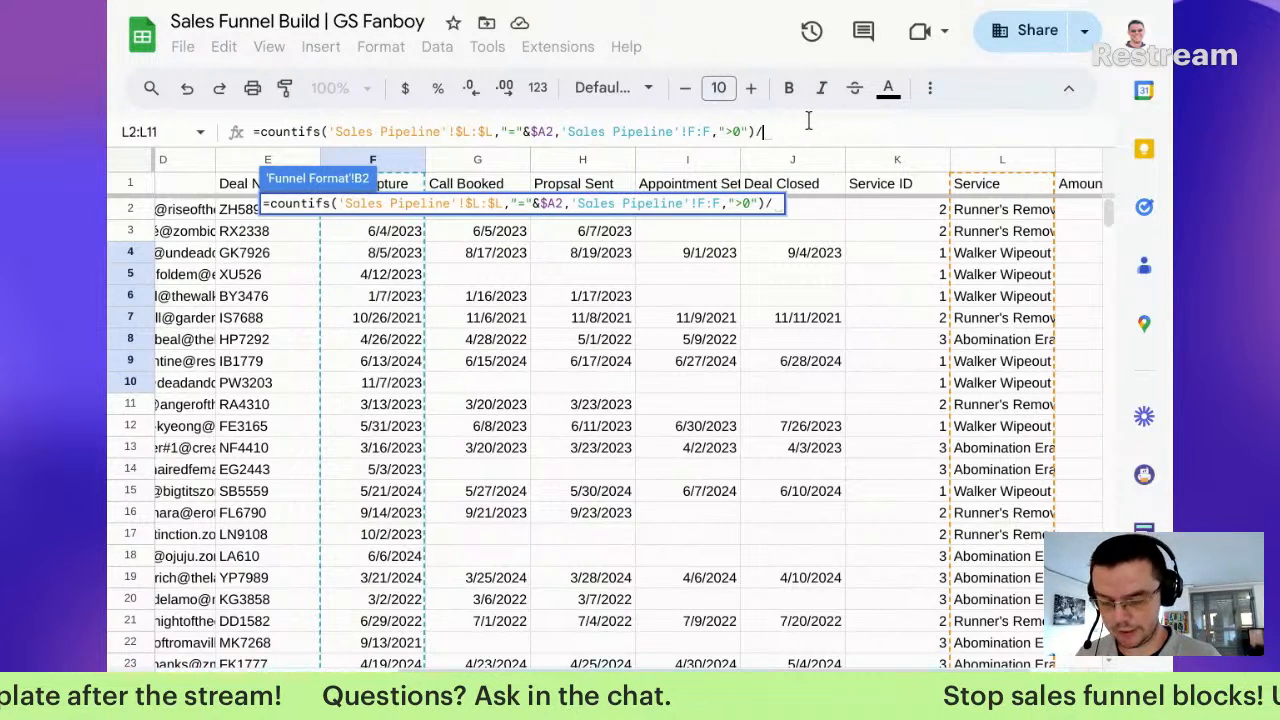
Step: Divide by counta('Sales Pipeline'!$F$2:$F) and commit the Lead Capture formula in B2
{"action": "type", "text": "counta("}
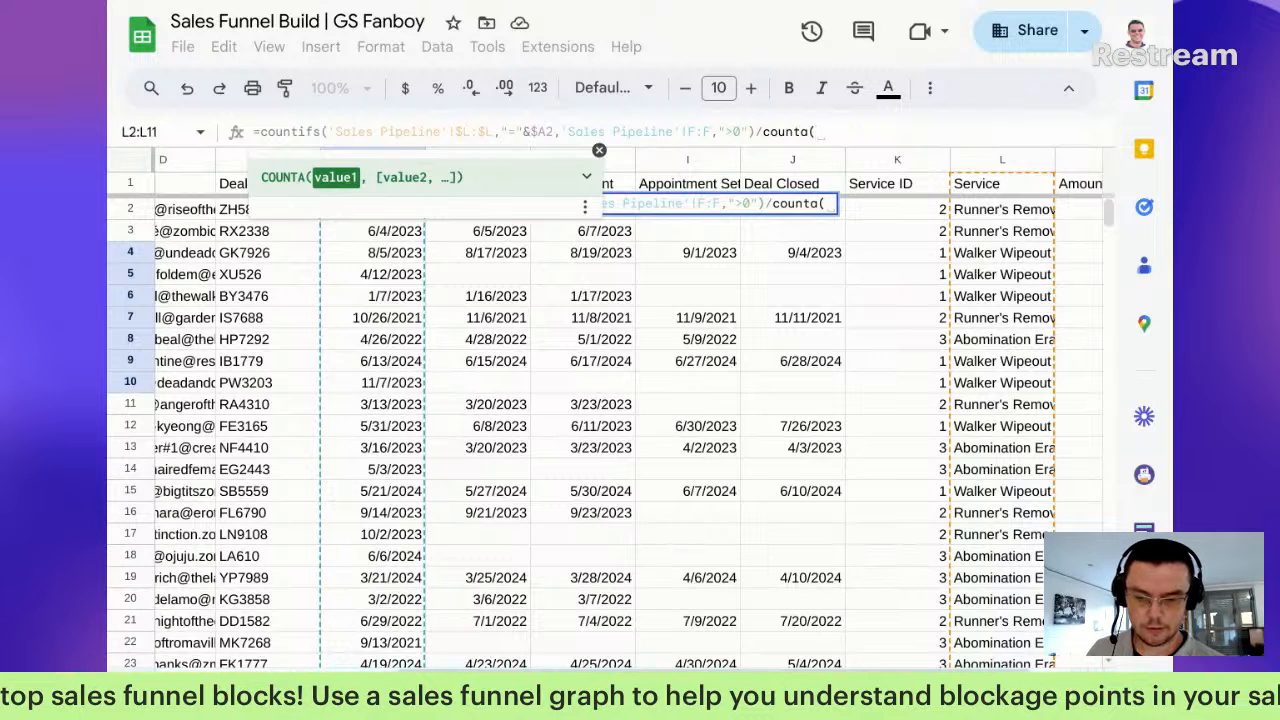
{"action": "left_click_drag", "start_coordinate": [415, 253], "coordinate": [415, 360]}
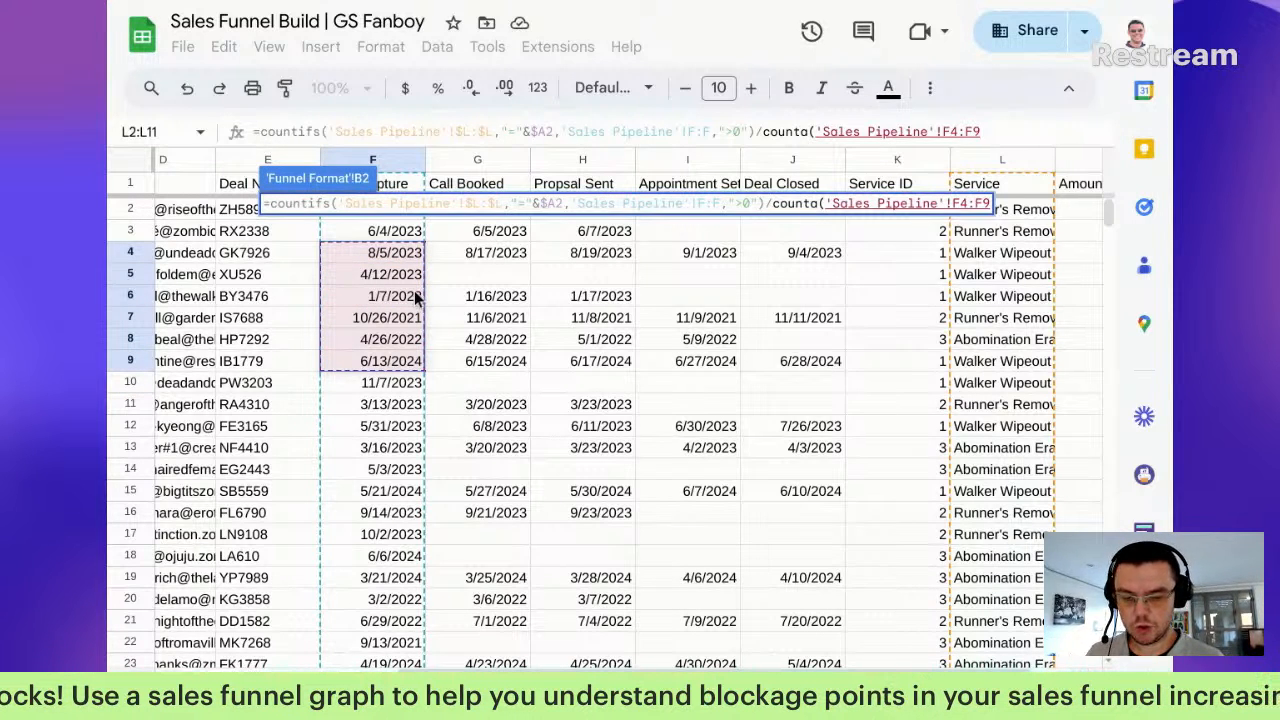
{"action": "key", "text": "BackSpace"}
{"action": "key", "text": "BackSpace"}
{"action": "type", "text": "2:"}
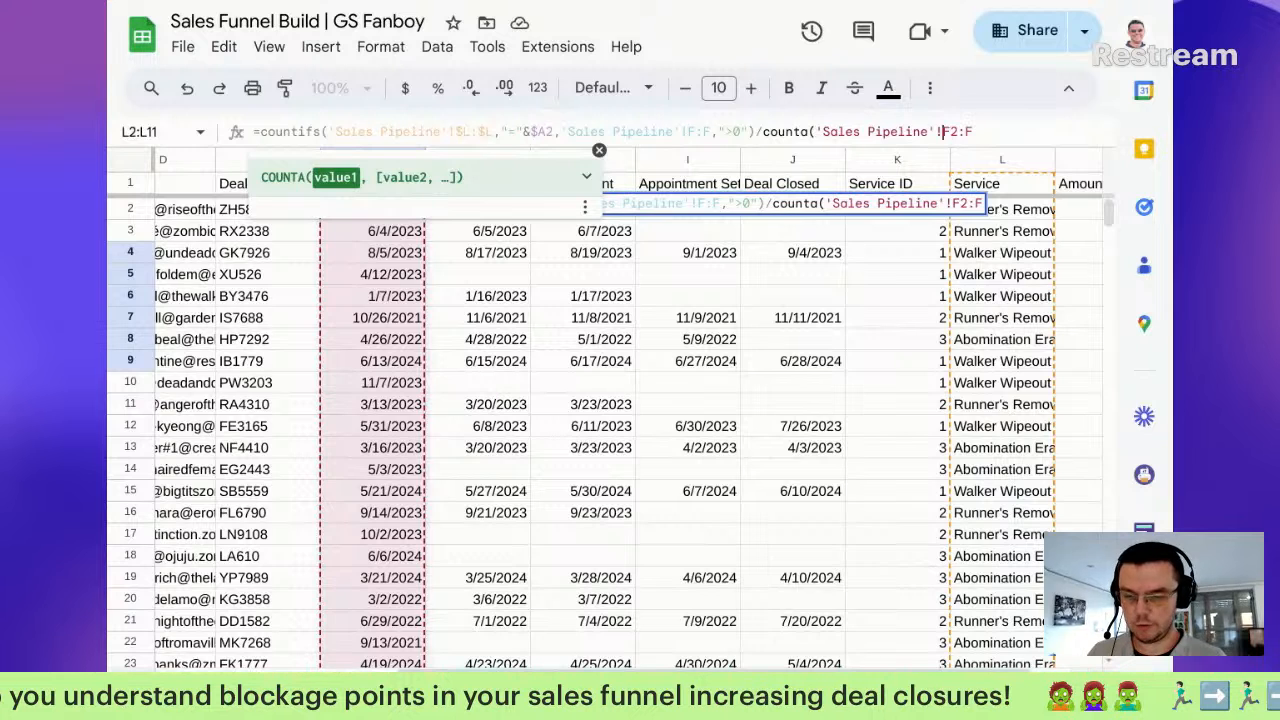
{"action": "type", "text": "$"}
{"action": "key", "text": "Right"}
{"action": "type", "text": "$"}
{"action": "key", "text": "Right"}
{"action": "key", "text": "Right"}
{"action": "type", "text": "$"}
{"action": "key", "text": "Right"}
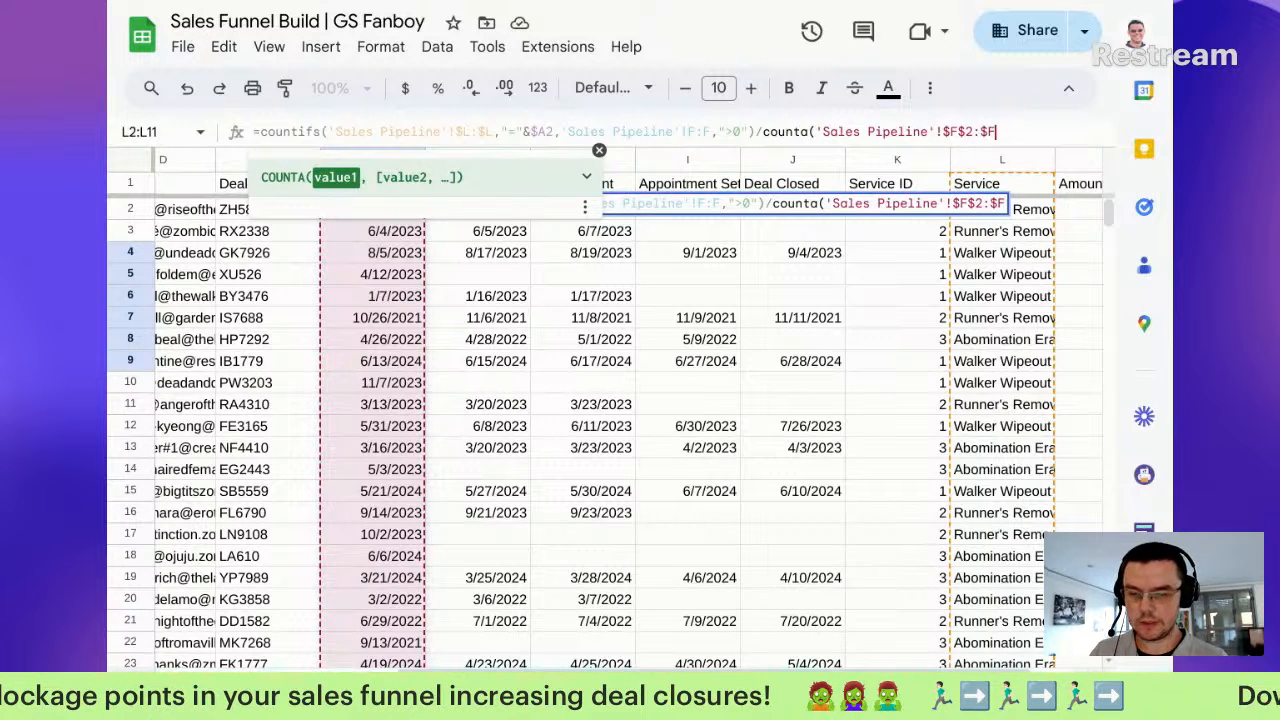
{"action": "type", "text": ")"}
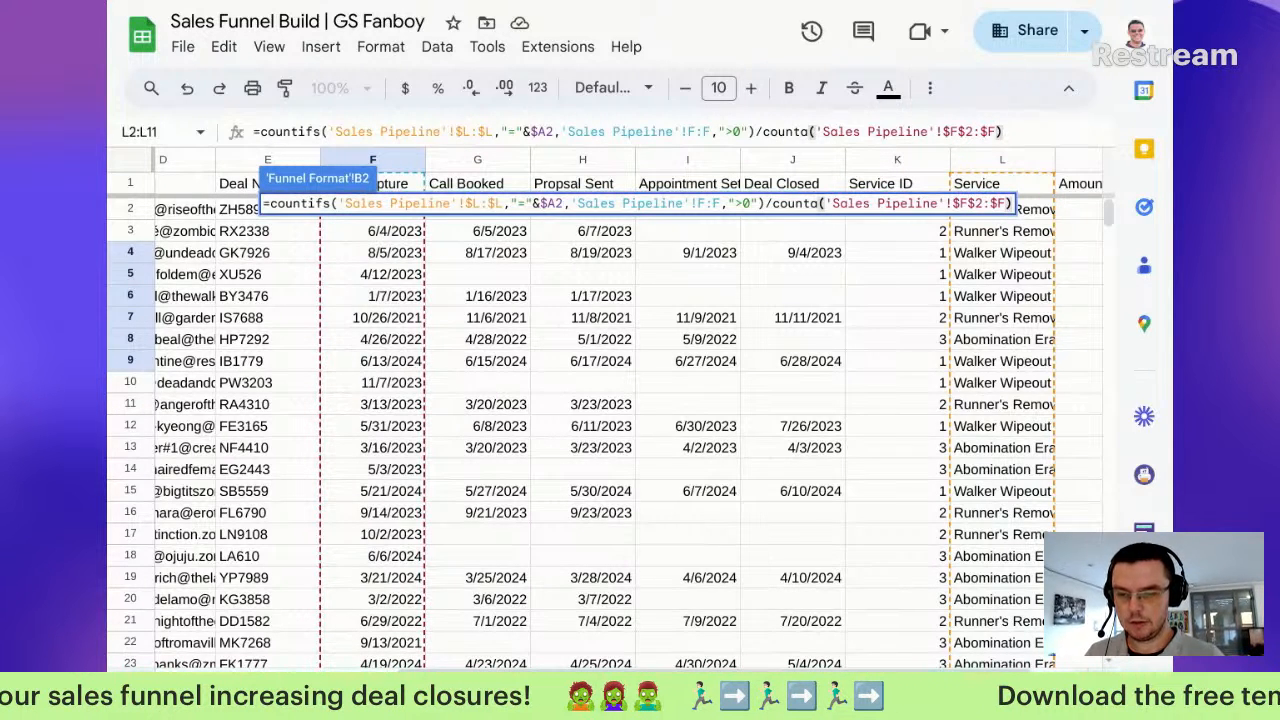
{"action": "key", "text": "shift+Left"}
{"action": "key", "text": "shift+Left"}
{"action": "key", "text": "shift+Left"}
{"action": "key", "text": "shift+Left"}
{"action": "key", "text": "shift+Left"}
{"action": "key", "text": "shift+Left"}
{"action": "key", "text": "shift+Left"}
{"action": "key", "text": "shift+Left"}
{"action": "key", "text": "shift+Left"}
{"action": "key", "text": "shift+Left"}
{"action": "key", "text": "shift+Left"}
{"action": "key", "text": "shift+Left"}
{"action": "key", "text": "shift+Left"}
{"action": "key", "text": "shift+Left"}
{"action": "key", "text": "shift+Left"}
{"action": "key", "text": "shift+Left"}
{"action": "key", "text": "shift+Left"}
{"action": "key", "text": "shift+Left"}
{"action": "key", "text": "shift+Left"}
{"action": "key", "text": "shift+Left"}
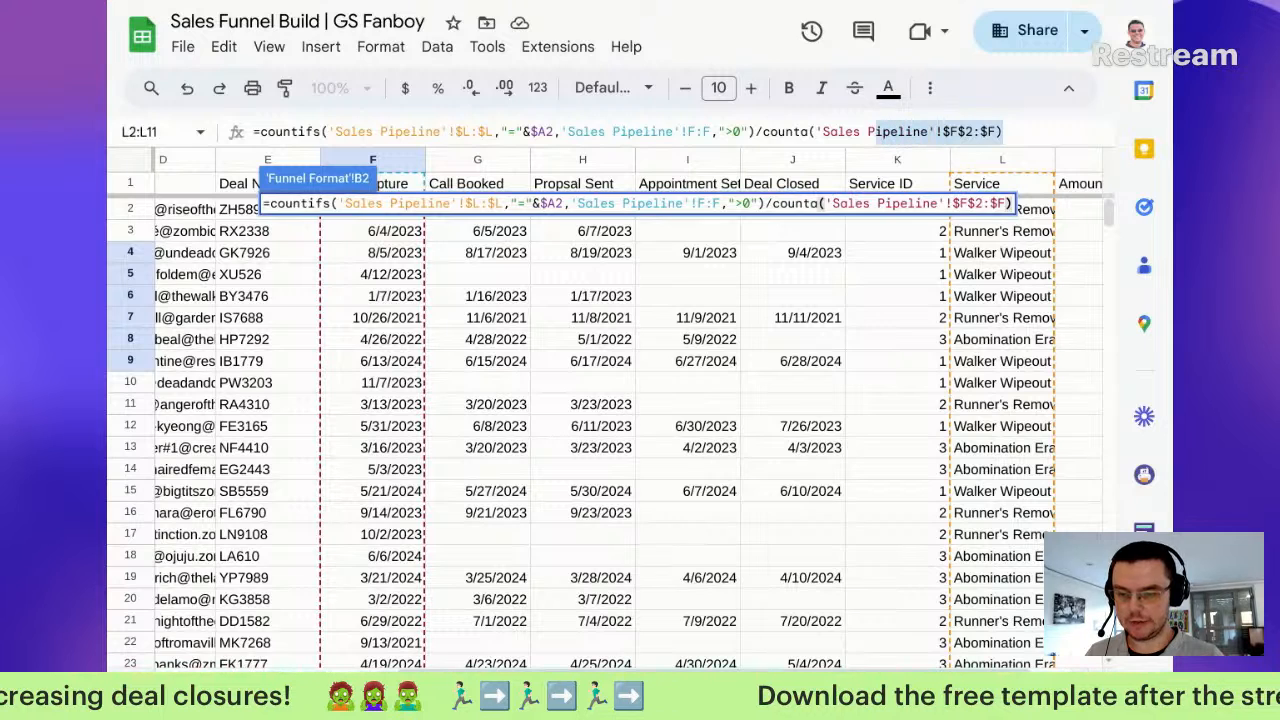
{"action": "key", "text": "shift+Left"}
{"action": "key", "text": "shift+Left"}
{"action": "key", "text": "shift+Left"}
{"action": "key", "text": "shift+Left"}
{"action": "key", "text": "shift+Left"}
{"action": "key", "text": "shift+Left"}
{"action": "key", "text": "shift+Left"}
{"action": "key", "text": "shift+Left"}
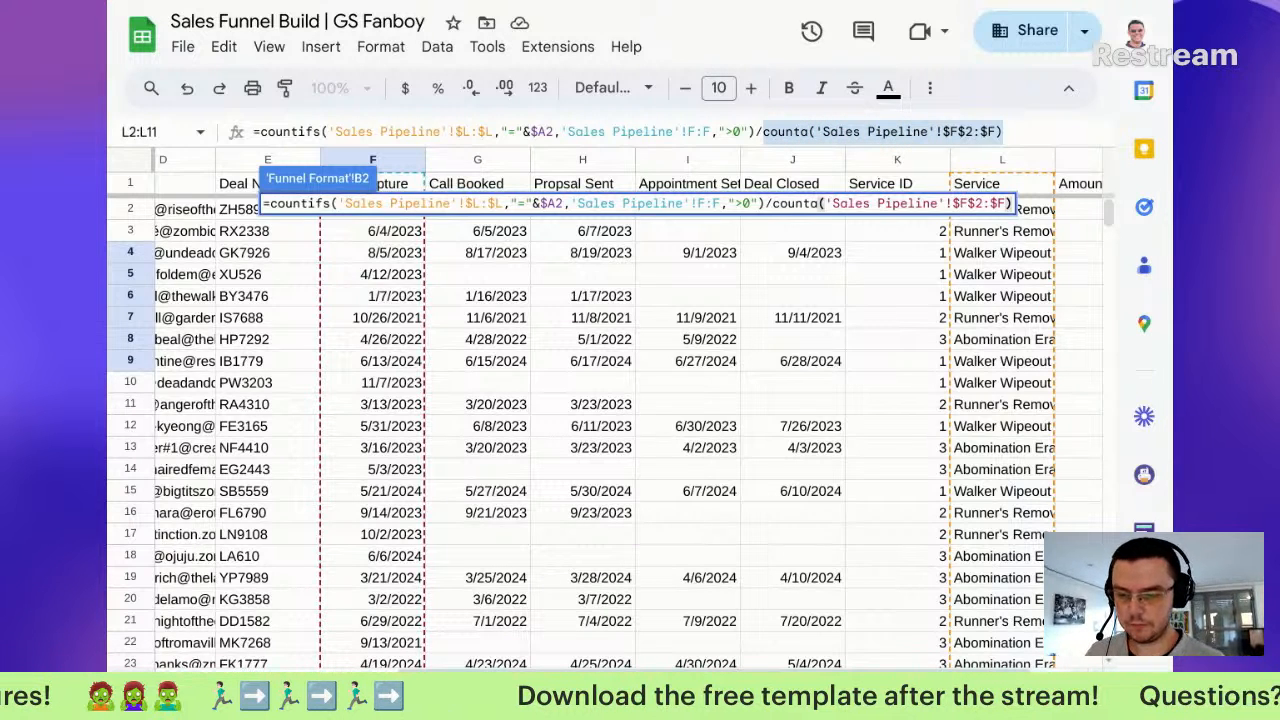
{"action": "left_click_drag", "start_coordinate": [1016, 133], "coordinate": [254, 131]}
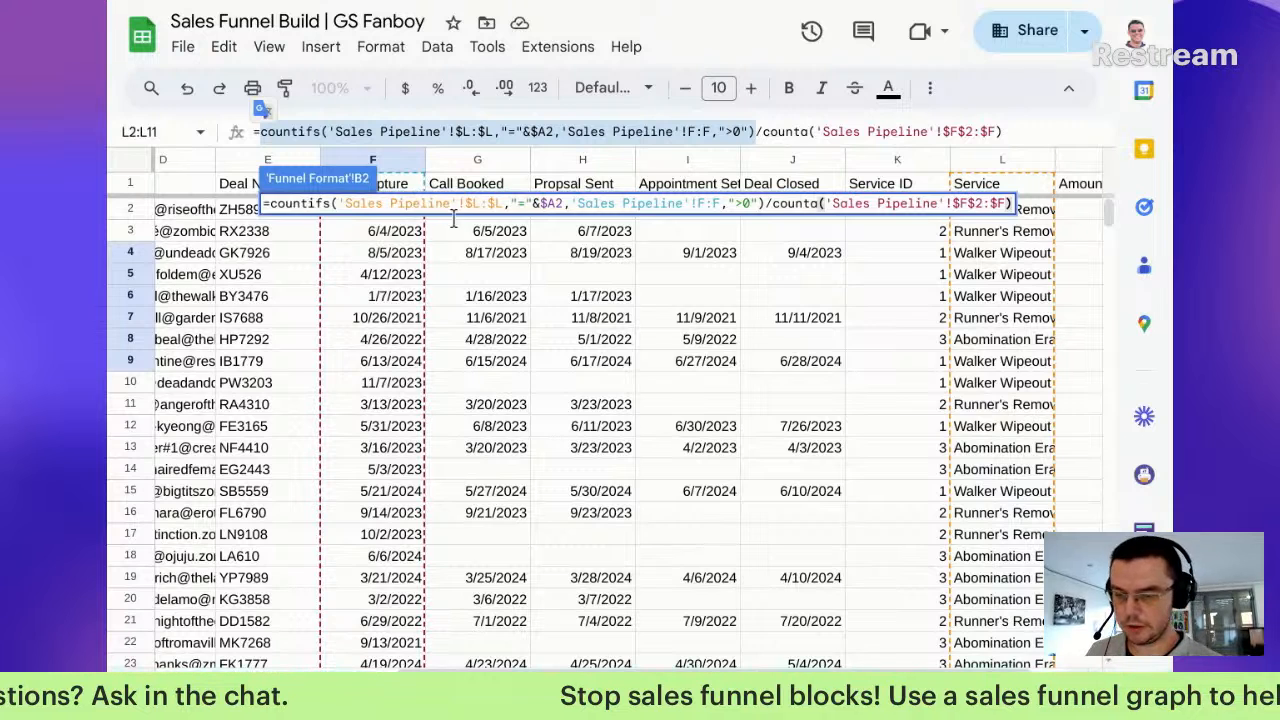
{"action": "key", "text": "Return"}
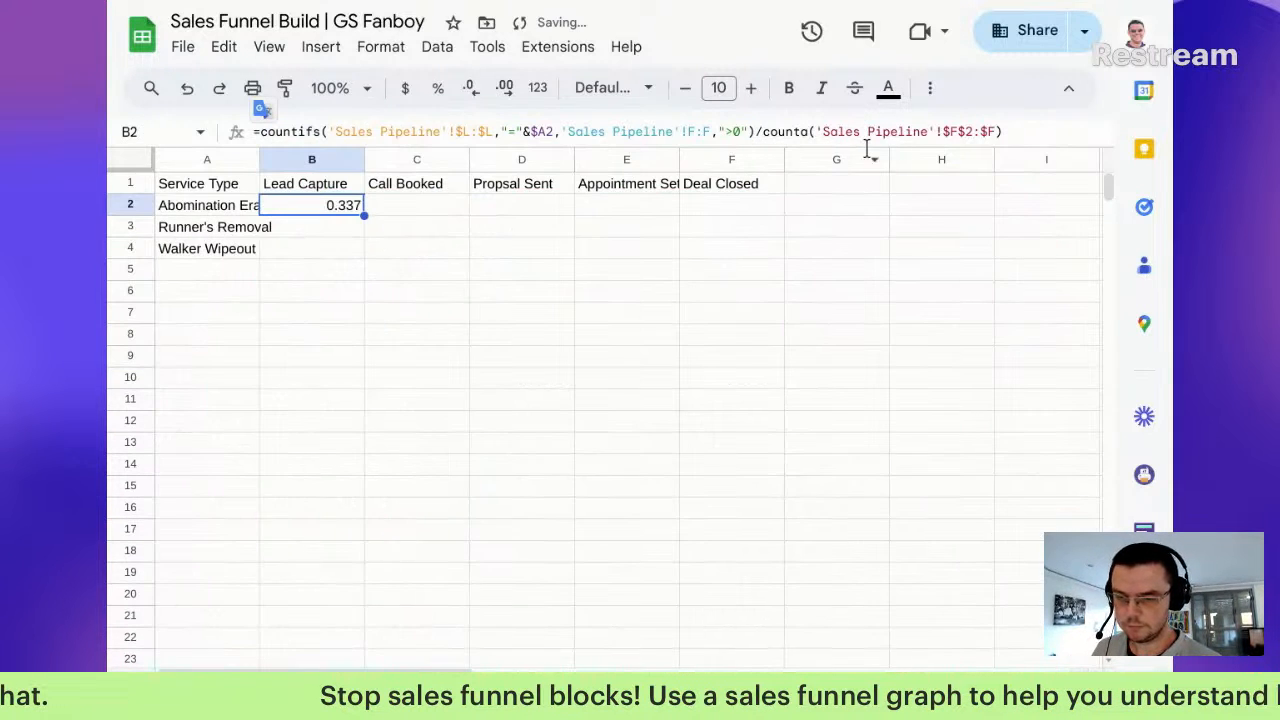
Step: Format B2 as a percentage and fill it down to B4 (33.70%, 33.51%, 32.79%)
{"action": "left_click", "coordinate": [436, 89]}
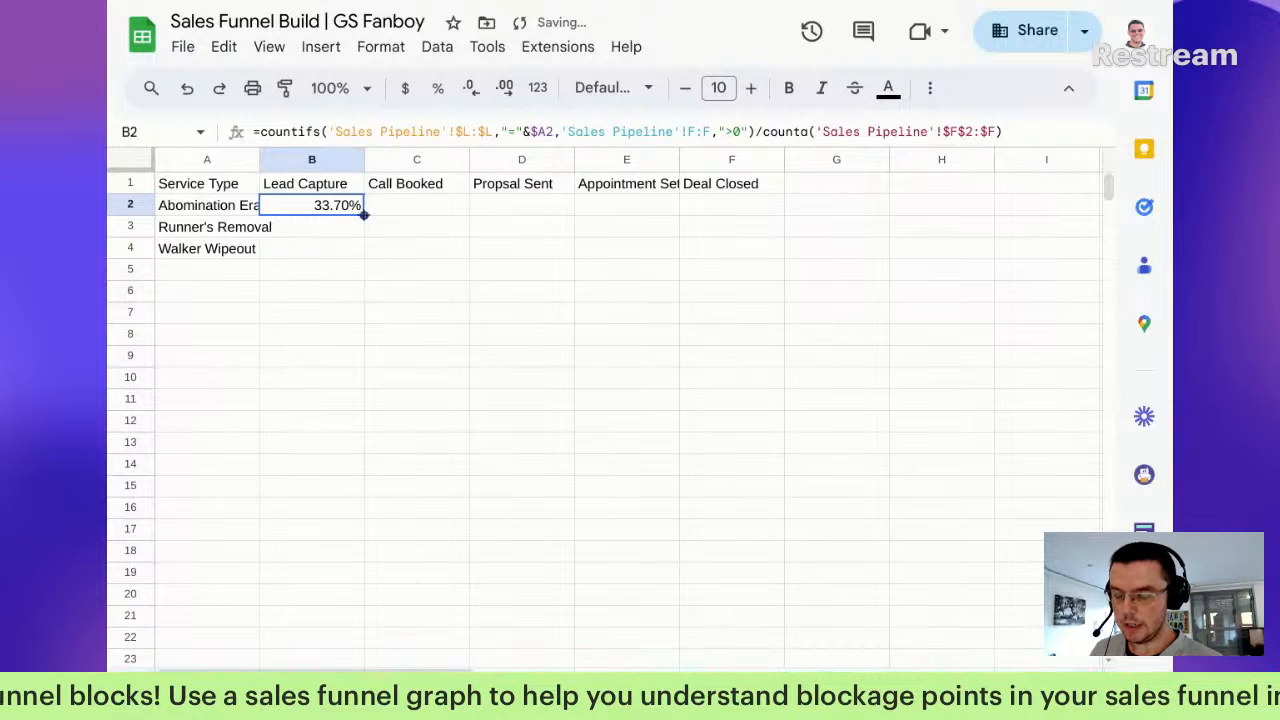
{"action": "left_click_drag", "start_coordinate": [363, 214], "coordinate": [351, 252]}
{"action": "left_click", "coordinate": [306, 228]}
{"action": "double_click", "coordinate": [306, 228]}
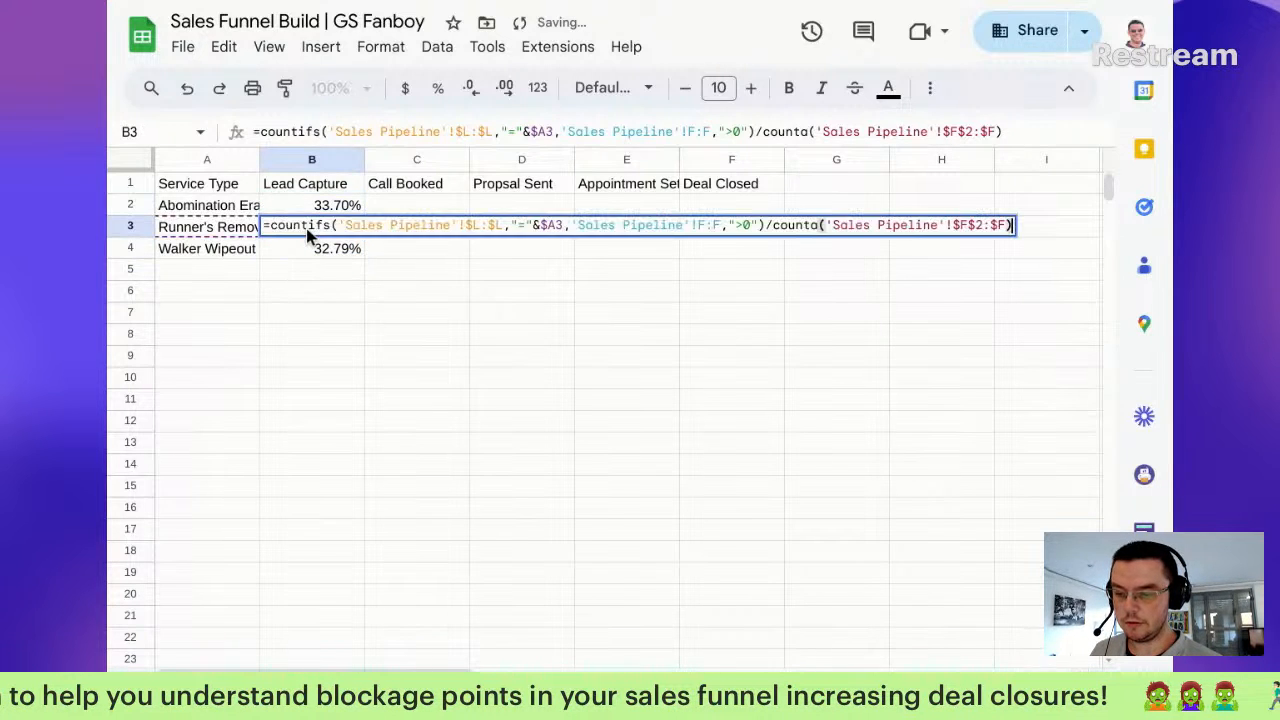
{"action": "double_click", "coordinate": [314, 248]}
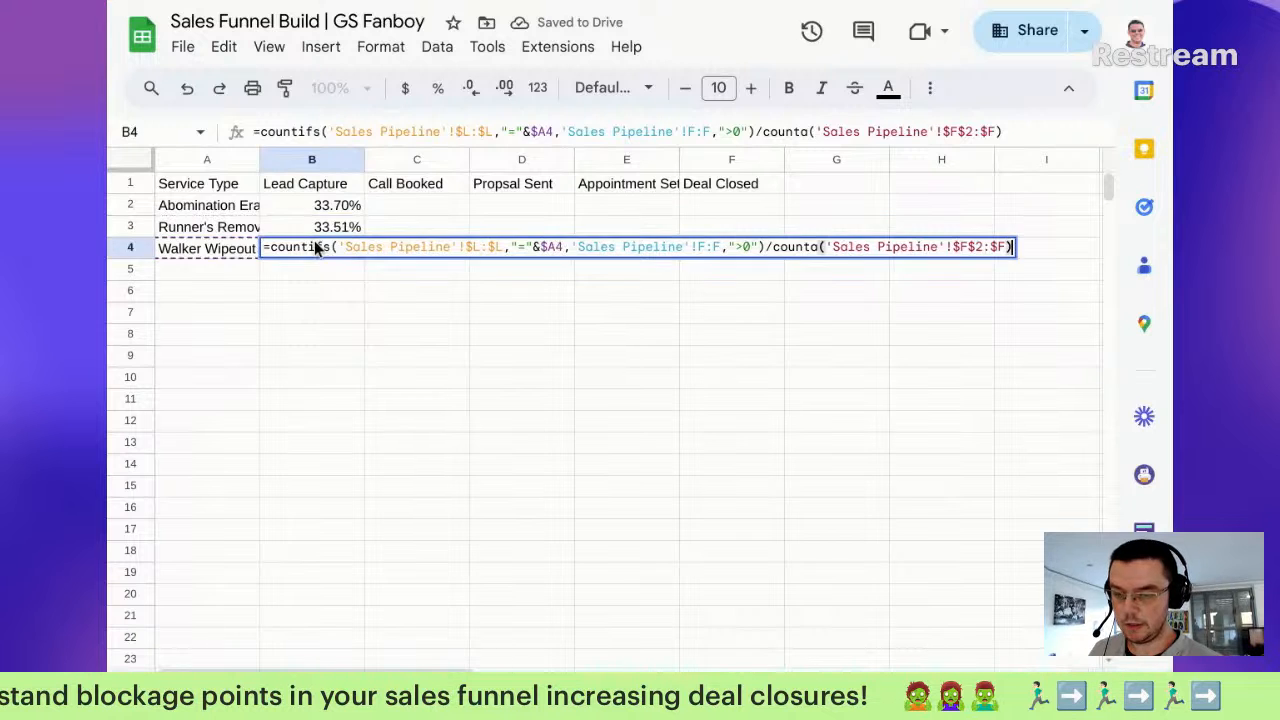
{"action": "left_click", "coordinate": [306, 291]}
Step: Check the B2:B4 total with a temporary =SUM in B6, then clear it
{"action": "left_click_drag", "start_coordinate": [343, 207], "coordinate": [346, 249]}
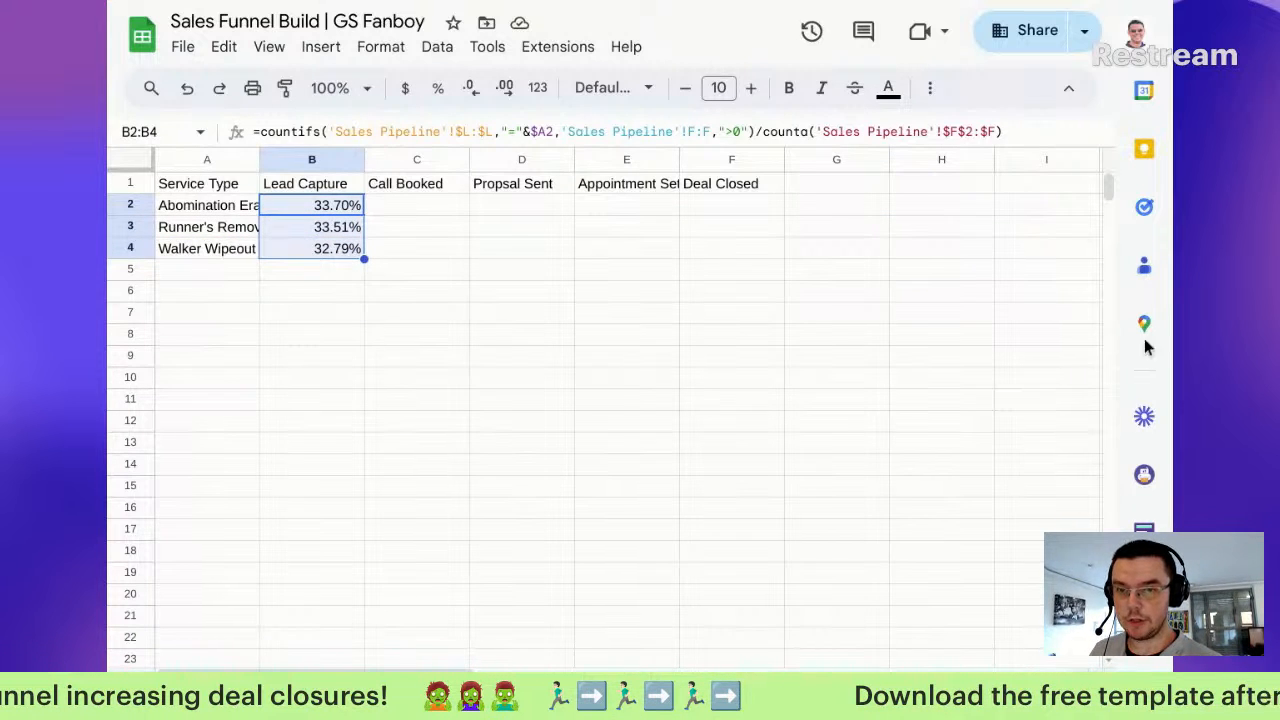
{"action": "left_click", "coordinate": [322, 305]}
{"action": "type", "text": "=sum("}
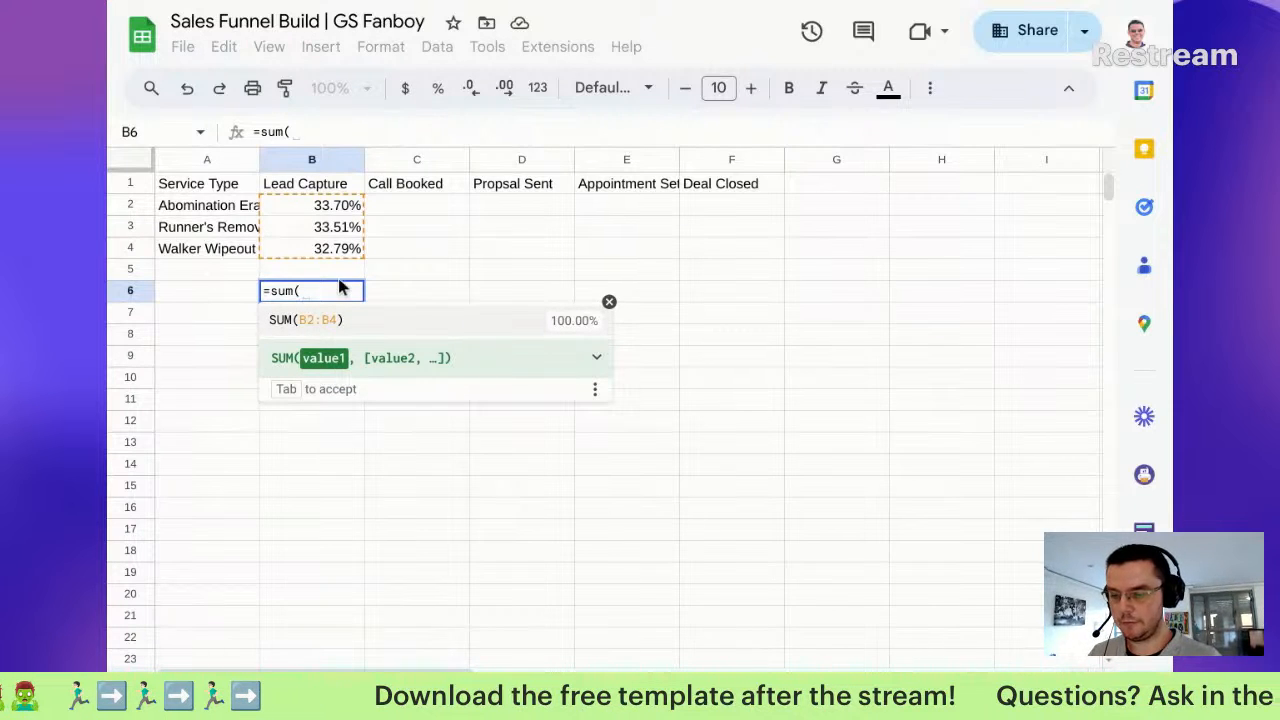
{"action": "key", "text": "Tab"}
{"action": "key", "text": "Delete"}
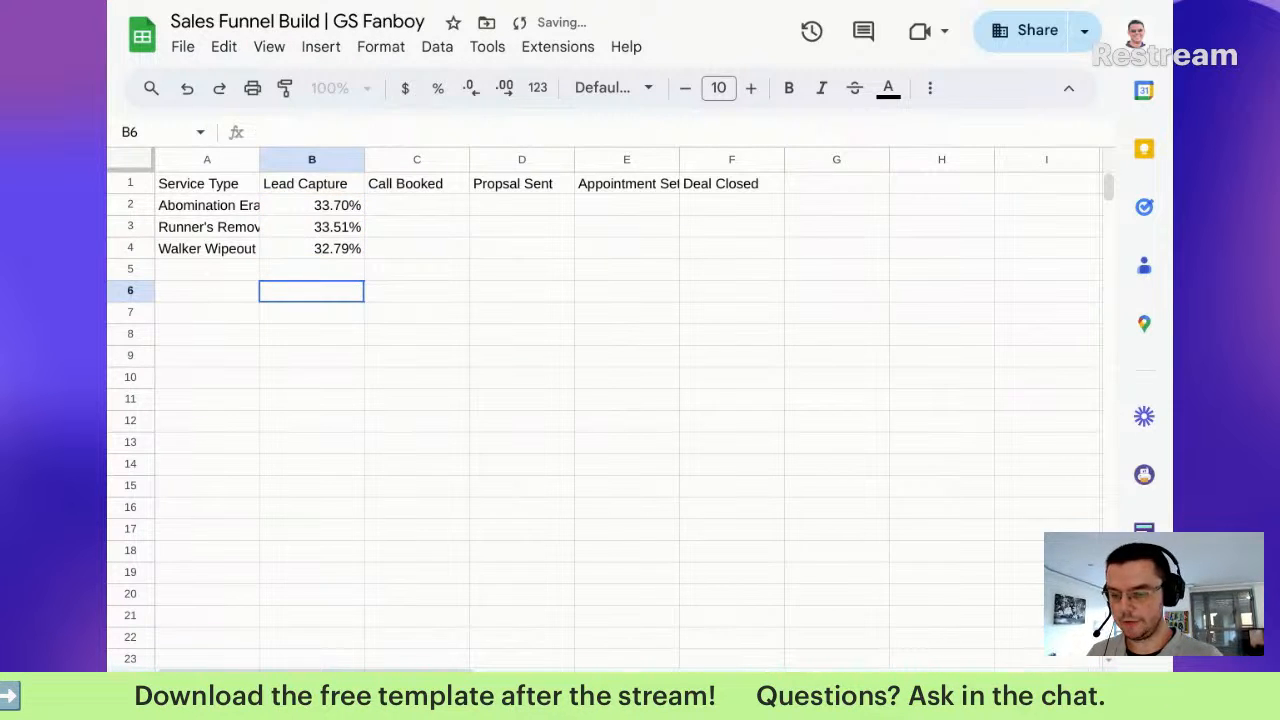
{"action": "left_click", "coordinate": [298, 214]}
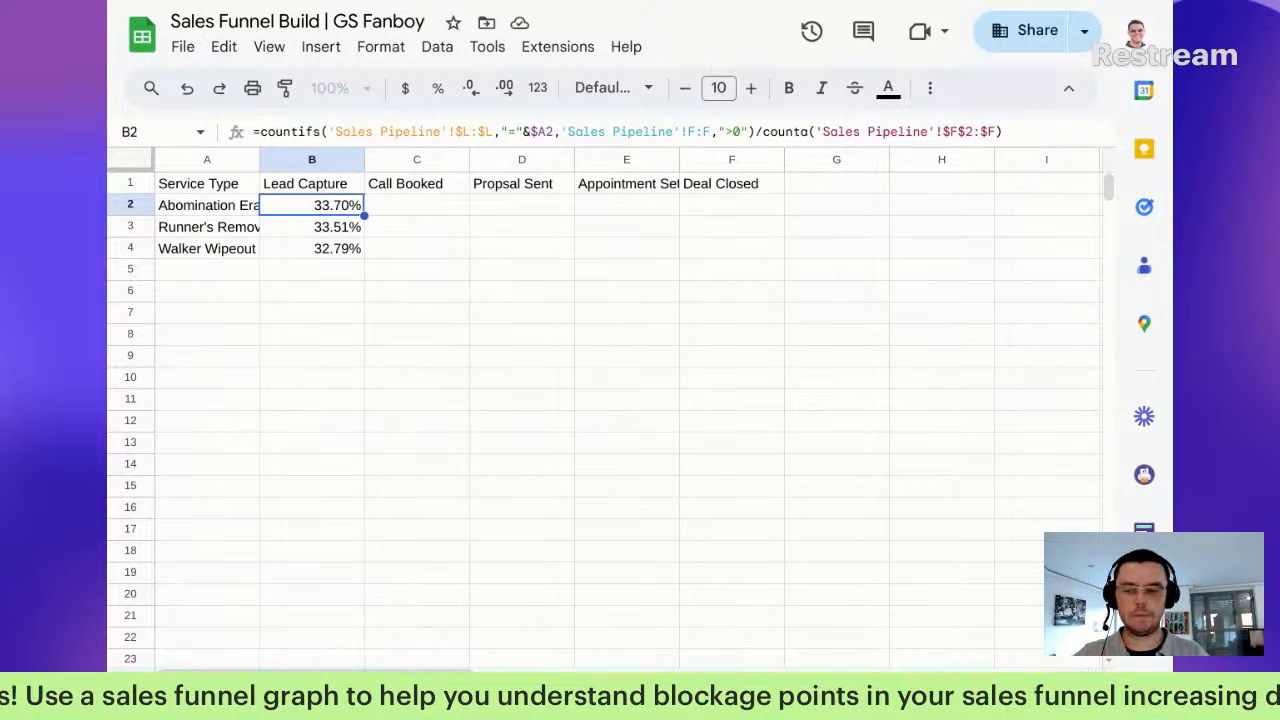
Step: Enter =SUM(B2:B4) in B6 and fill it right across row 6 through column F
{"action": "left_click_drag", "start_coordinate": [350, 206], "coordinate": [344, 260]}
{"action": "left_click", "coordinate": [355, 215]}
{"action": "left_click_drag", "start_coordinate": [355, 215], "coordinate": [709, 263]}
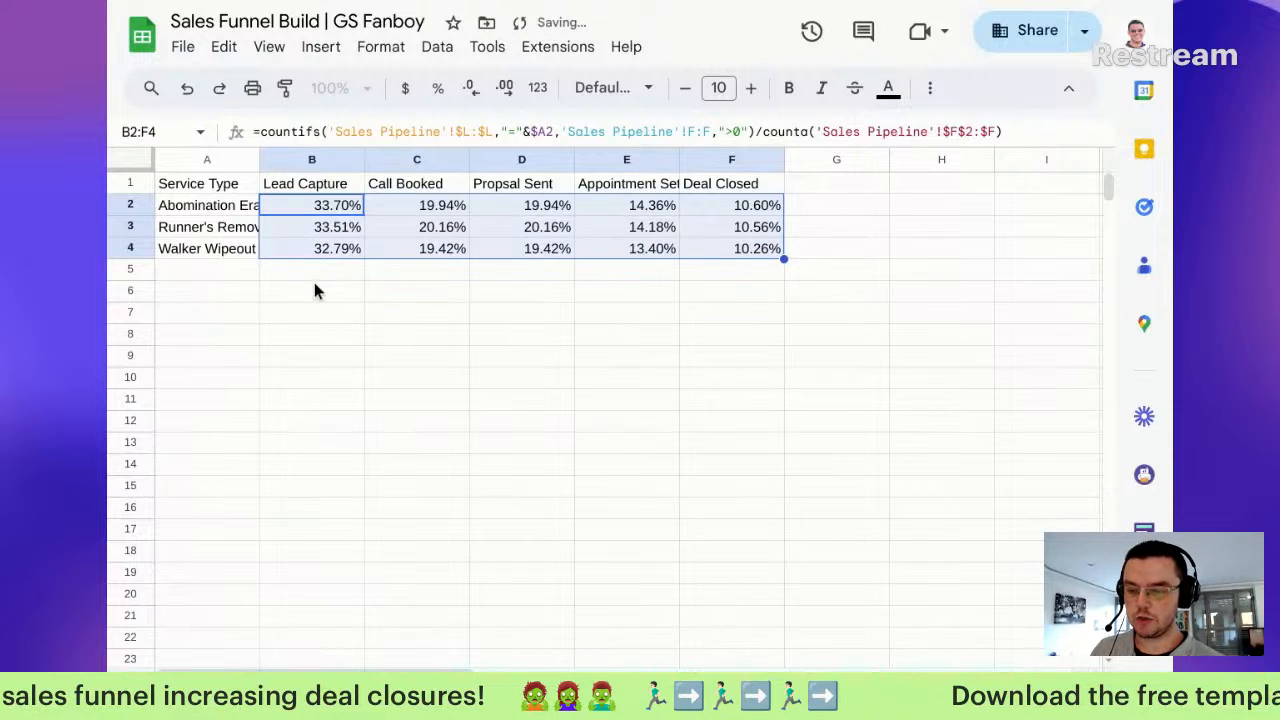
{"action": "left_click", "coordinate": [314, 289]}
{"action": "type", "text": "=sum"}
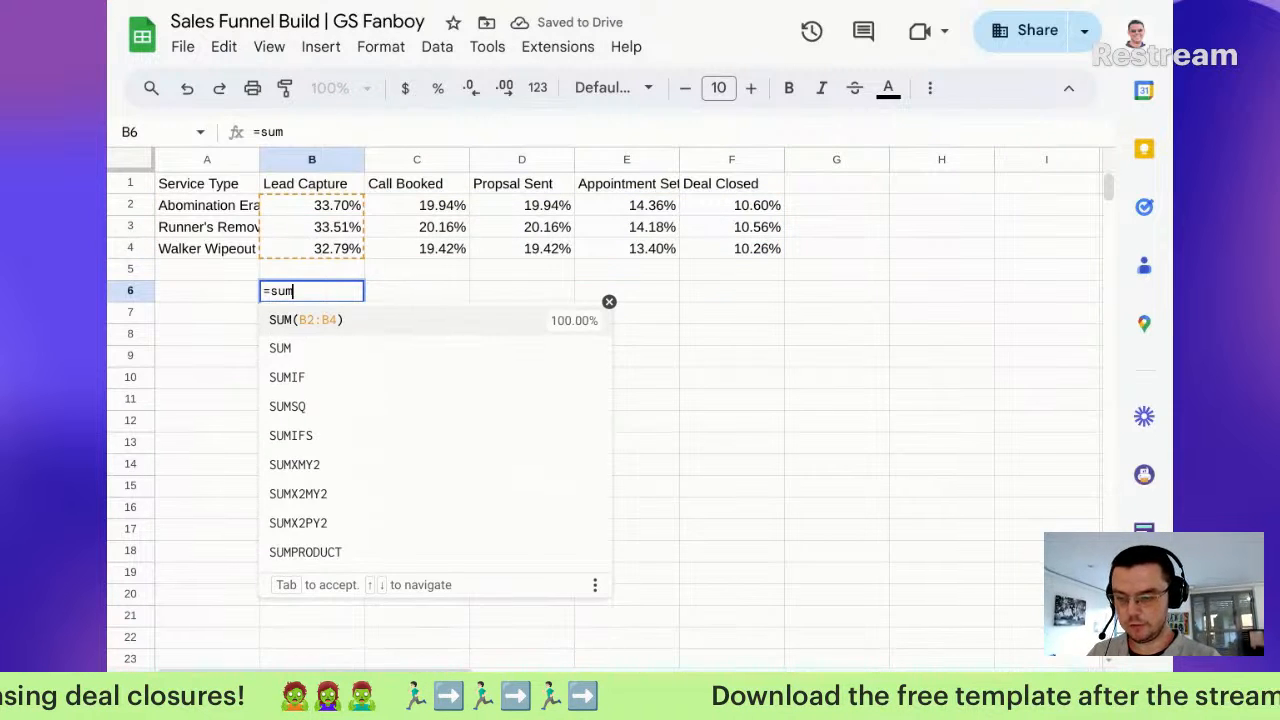
{"action": "key", "text": "Tab"}
{"action": "key", "text": "shift+Right"}
{"action": "key", "text": "shift+Right"}
{"action": "key", "text": "shift+Right"}
{"action": "key", "text": "shift+Right"}
{"action": "key", "text": "ctrl+r"}
Step: Check the Call Booked and Propsal Sent total formulas in C6 and D6
{"action": "double_click", "coordinate": [436, 296]}
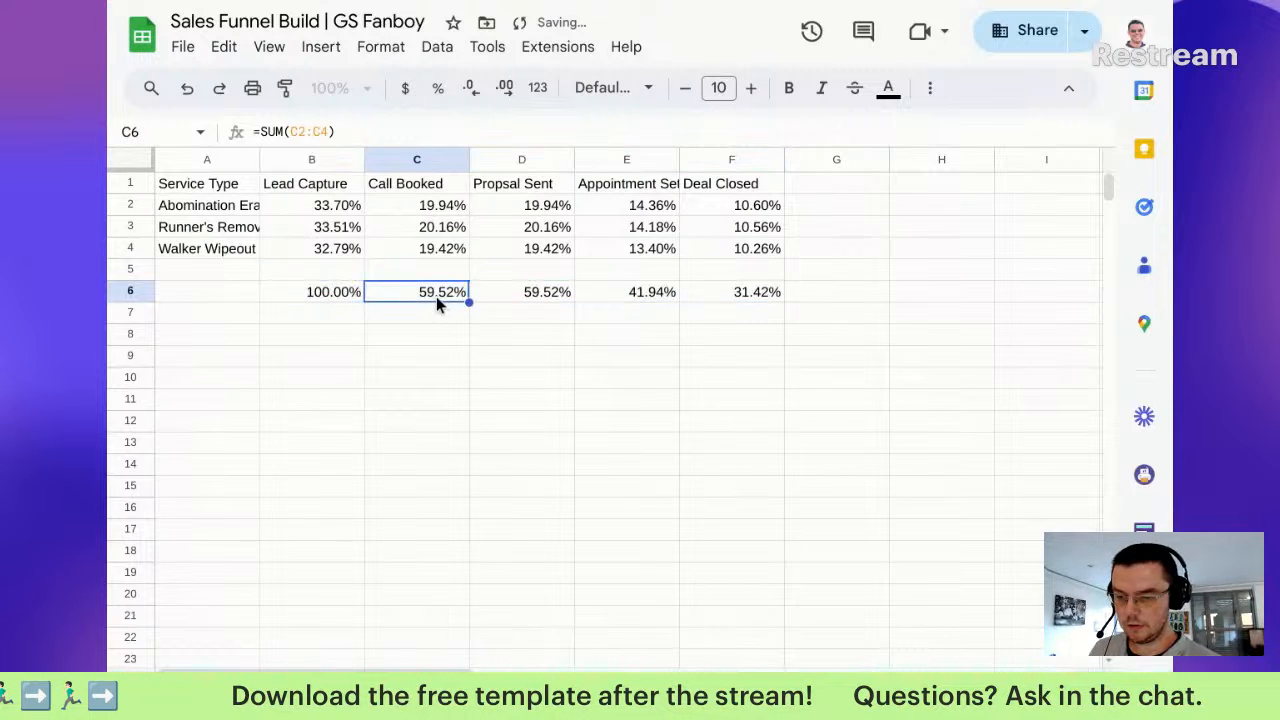
{"action": "left_click", "coordinate": [533, 306]}
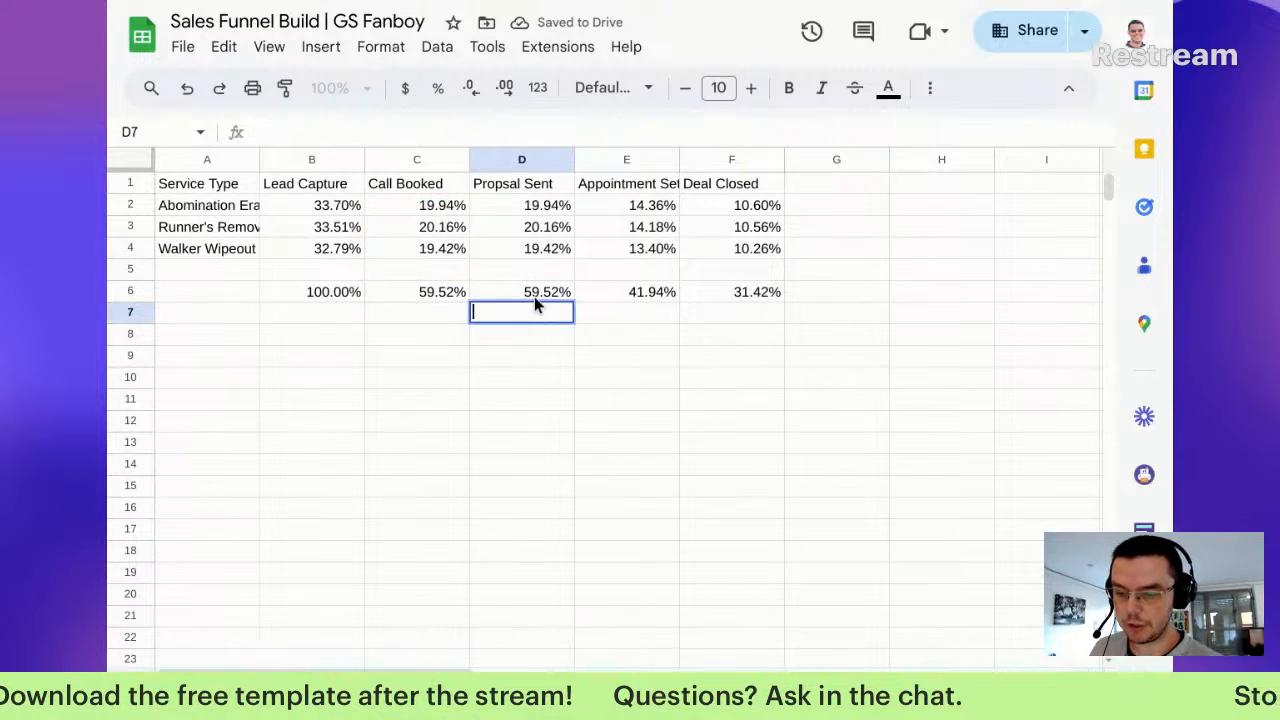
{"action": "double_click", "coordinate": [534, 293]}
{"action": "left_click", "coordinate": [460, 294]}
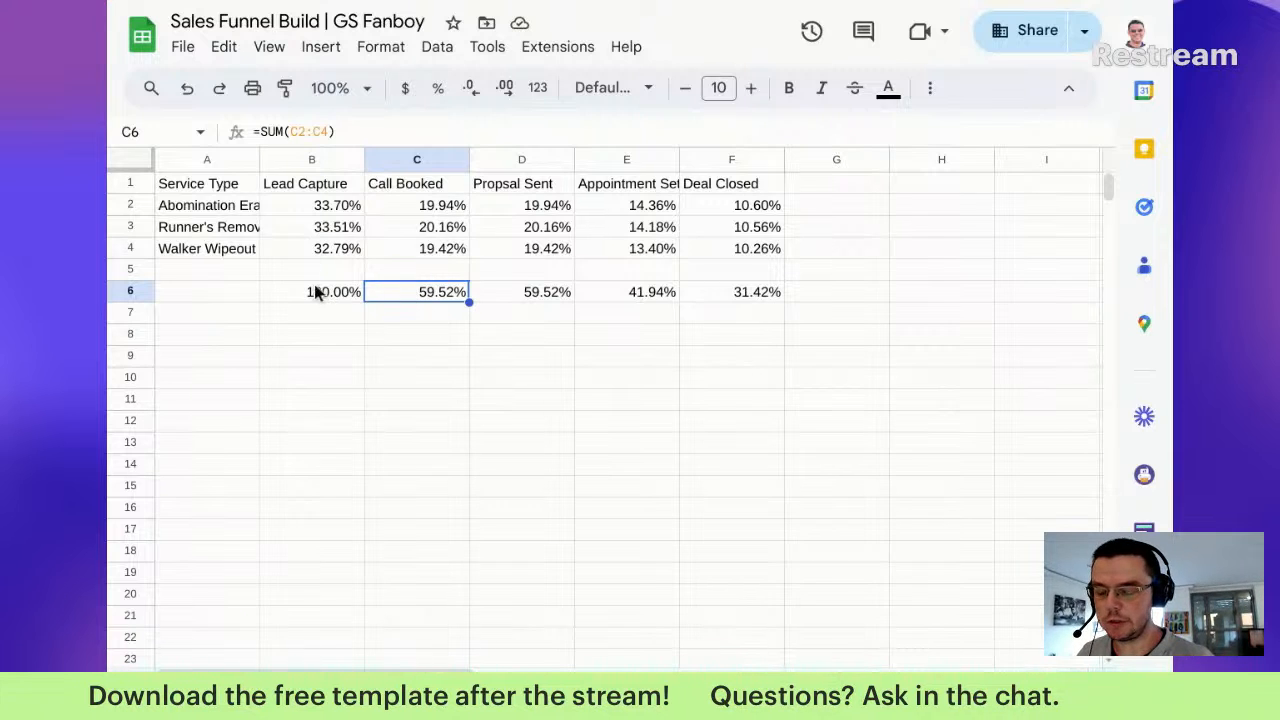
Step: Select the stage totals in B6:F6 and delete them, leaving row 6 blank
{"action": "left_click_drag", "start_coordinate": [314, 291], "coordinate": [425, 293]}
{"action": "left_click_drag", "start_coordinate": [497, 327], "coordinate": [784, 296]}
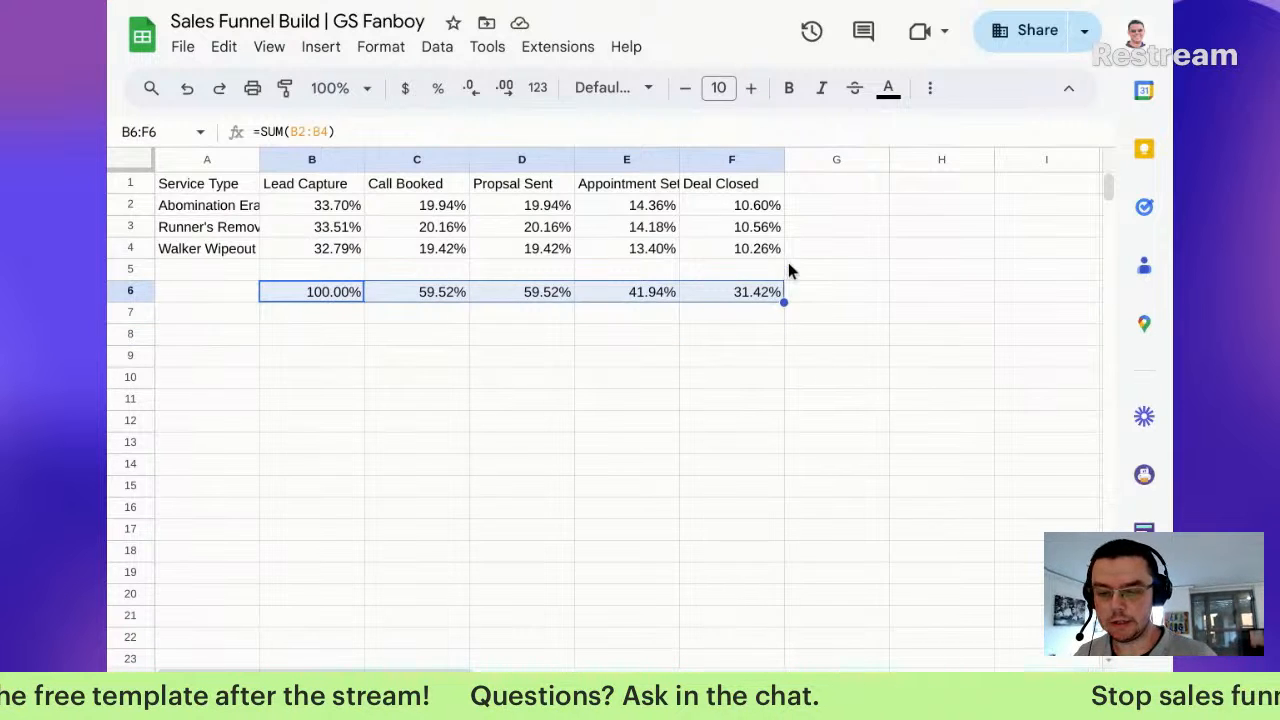
{"action": "key", "text": "Down"}
{"action": "key", "text": "Up"}
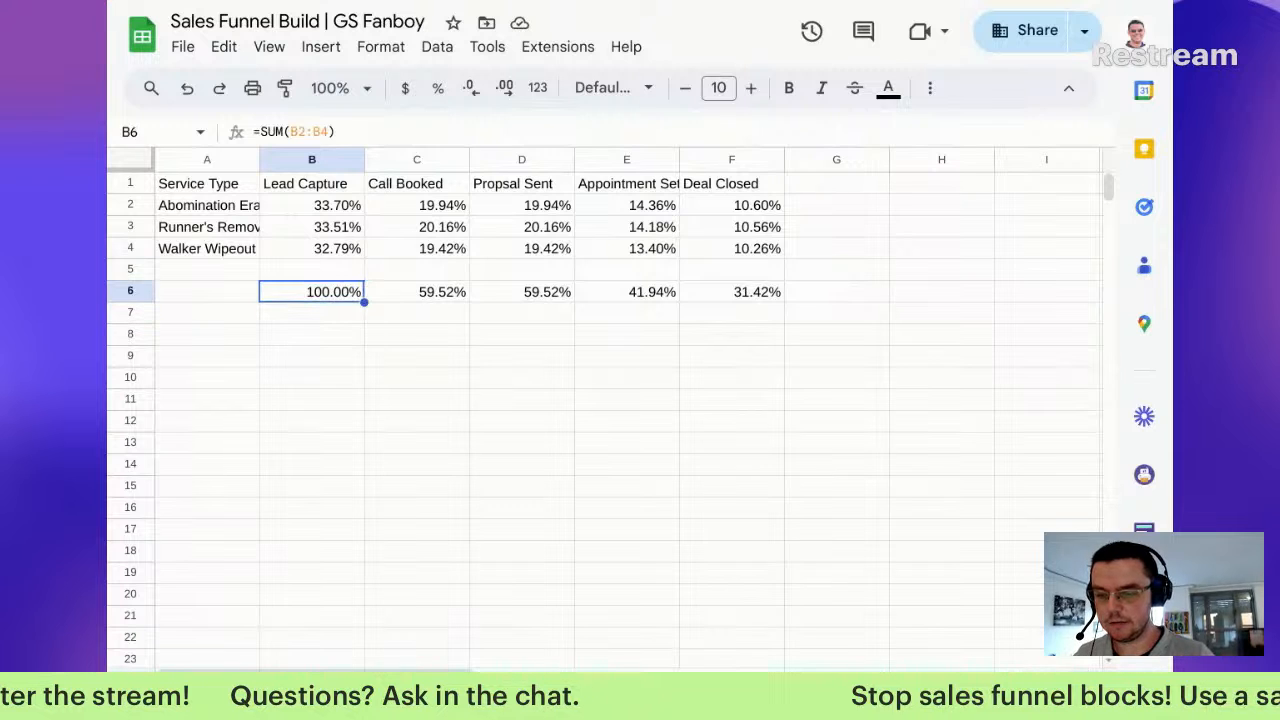
{"action": "key", "text": "shift+Right"}
{"action": "key", "text": "shift+Right"}
{"action": "key", "text": "shift+Right"}
{"action": "key", "text": "shift+Right"}
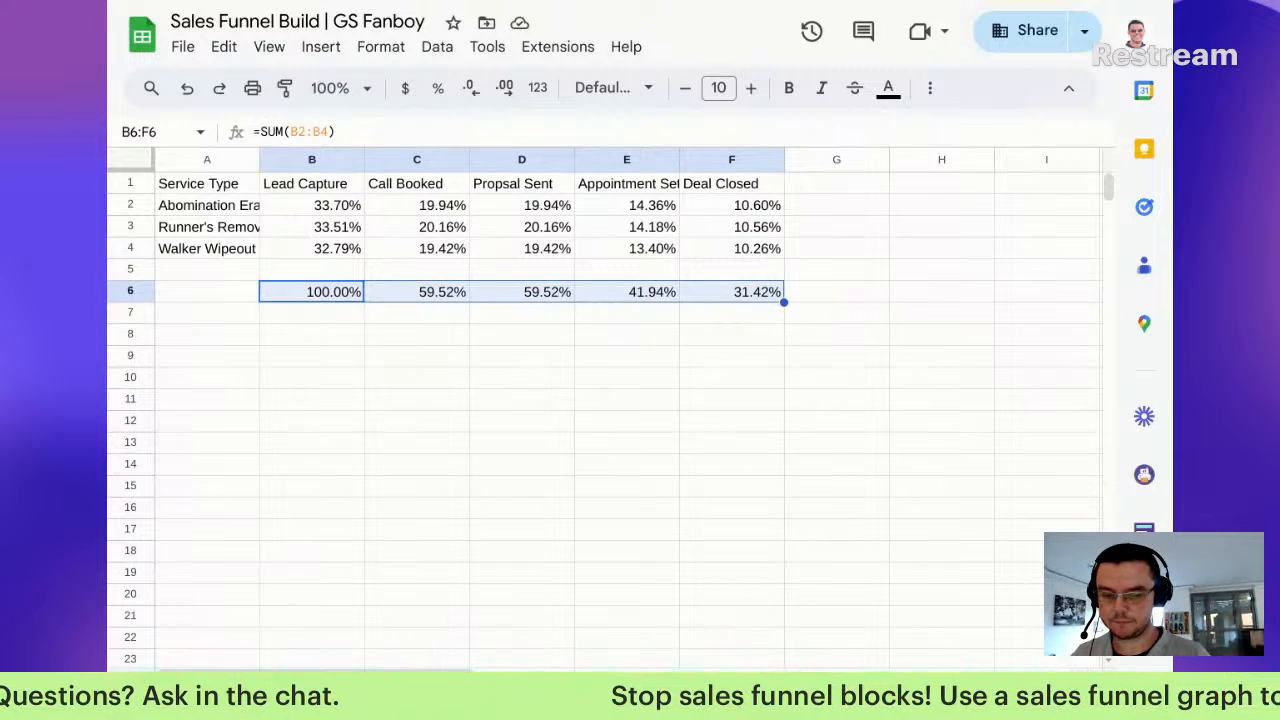
{"action": "key", "text": "Delete"}
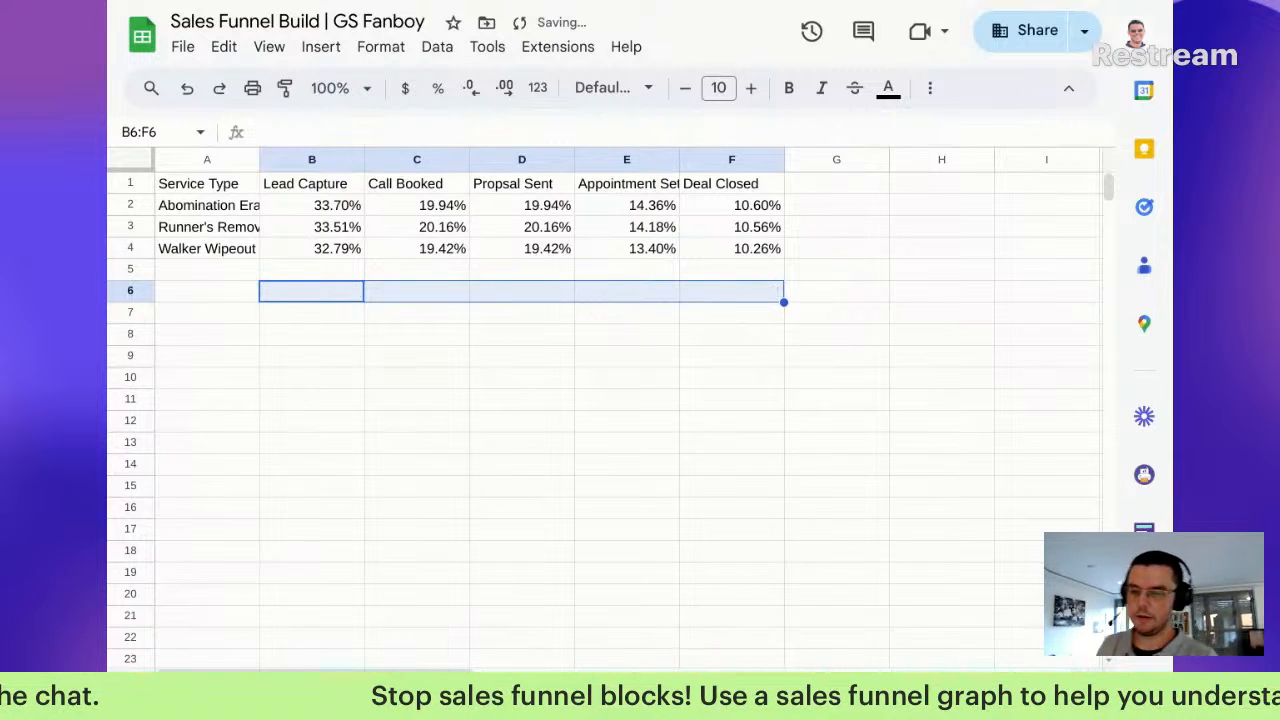
{"action": "key", "text": "Left"}
{"action": "key", "text": "Down"}
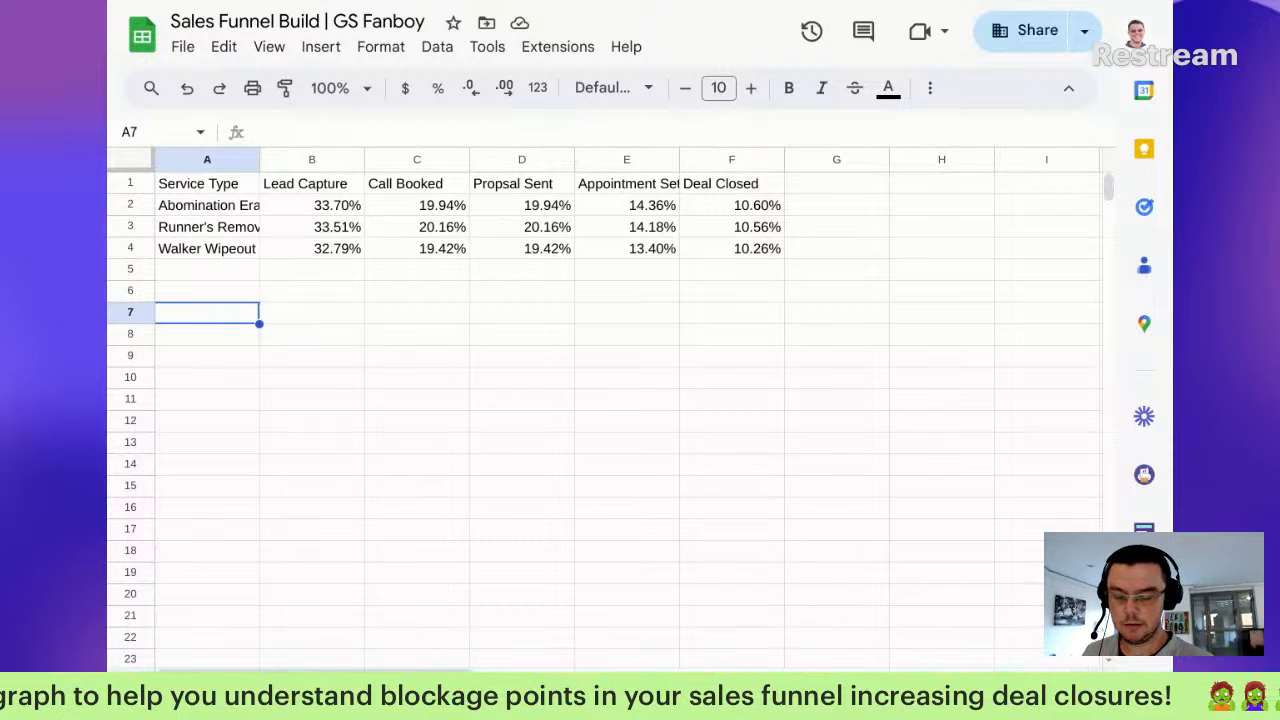
Step: Enter =TRANSPOSE(A1:F4) in A6 to flip the funnel table below the original
{"action": "left_click", "coordinate": [203, 289]}
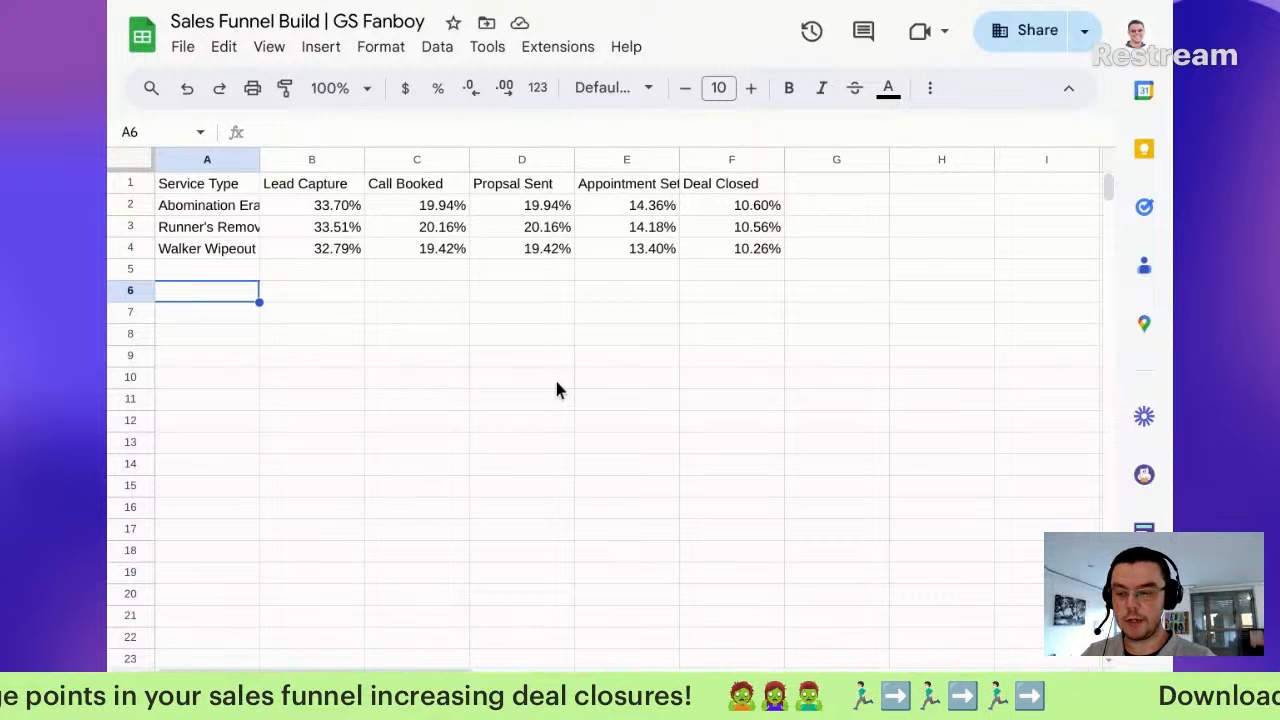
{"action": "type", "text": "=TRANSPOSE("}
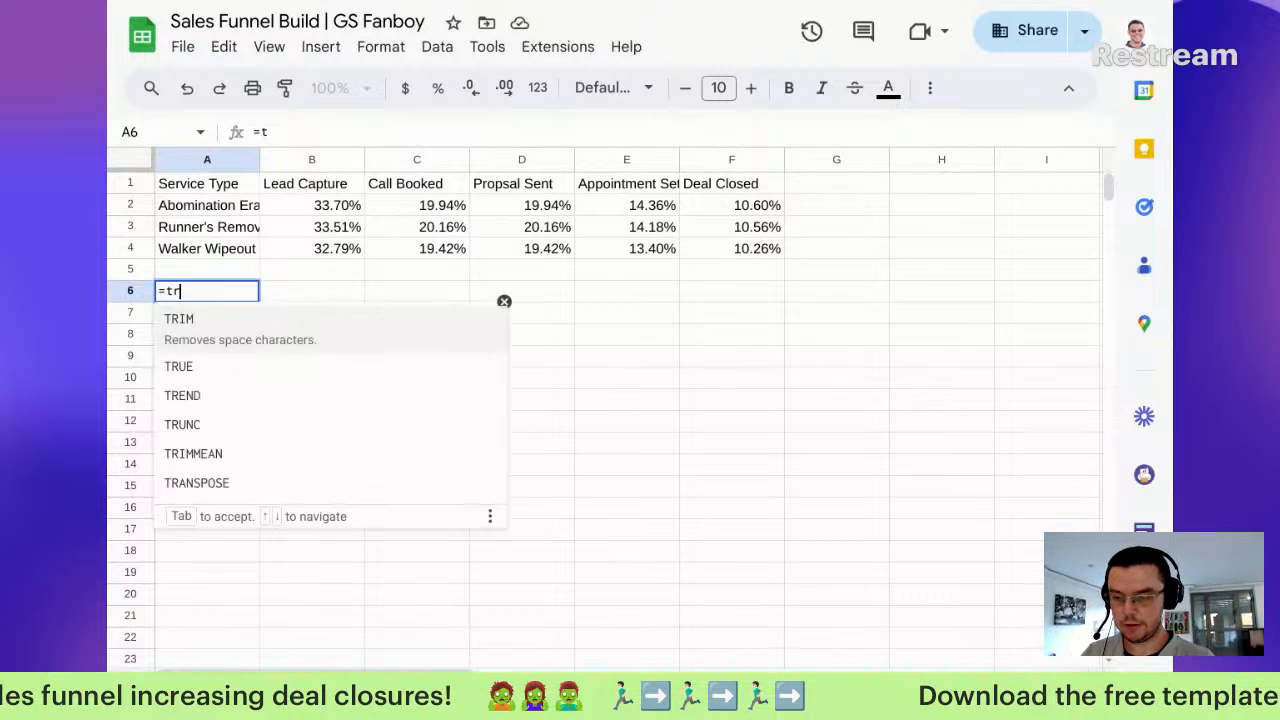
{"action": "left_click_drag", "start_coordinate": [229, 183], "coordinate": [783, 251]}
{"action": "key", "text": "Return"}
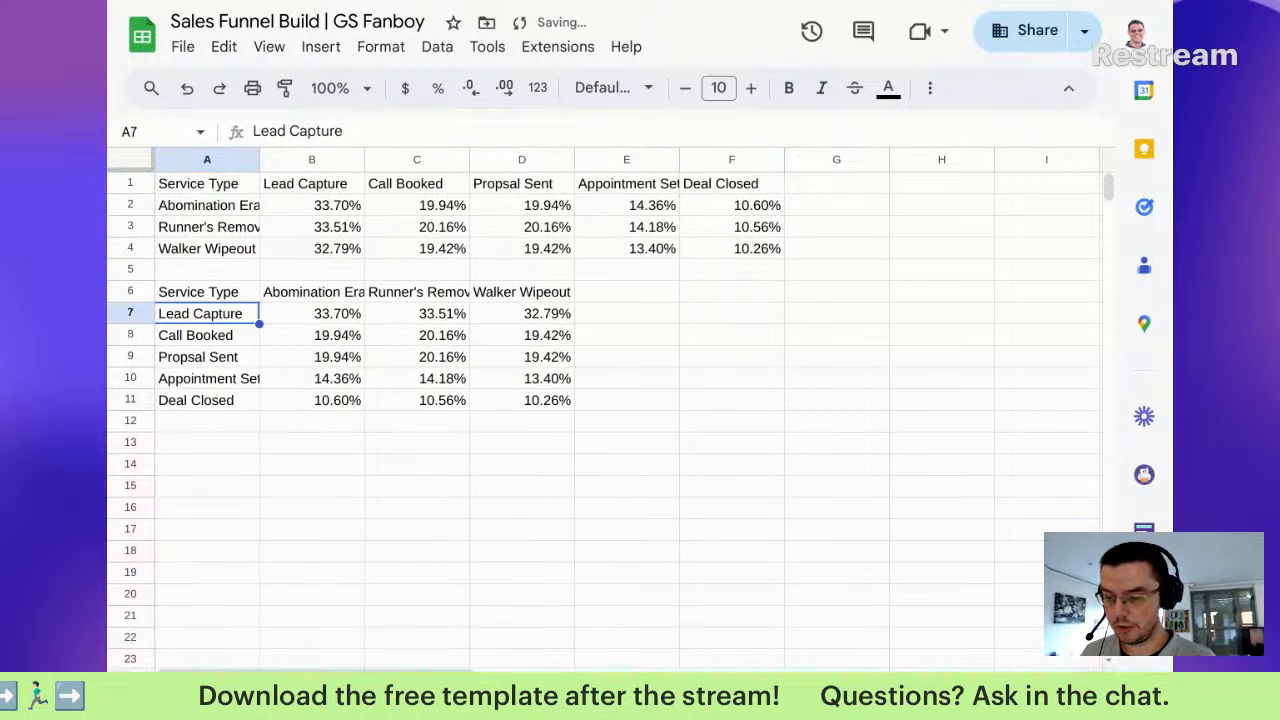
Step: Review the flipped table's header and its Lead Capture, Call Booked and Propsal Sent rows
{"action": "key", "text": "Up"}
{"action": "key", "text": "Right"}
{"action": "key", "text": "Left"}
{"action": "key", "text": "Down"}
{"action": "key", "text": "shift+Right"}
{"action": "key", "text": "shift+Right"}
{"action": "key", "text": "shift+Right"}
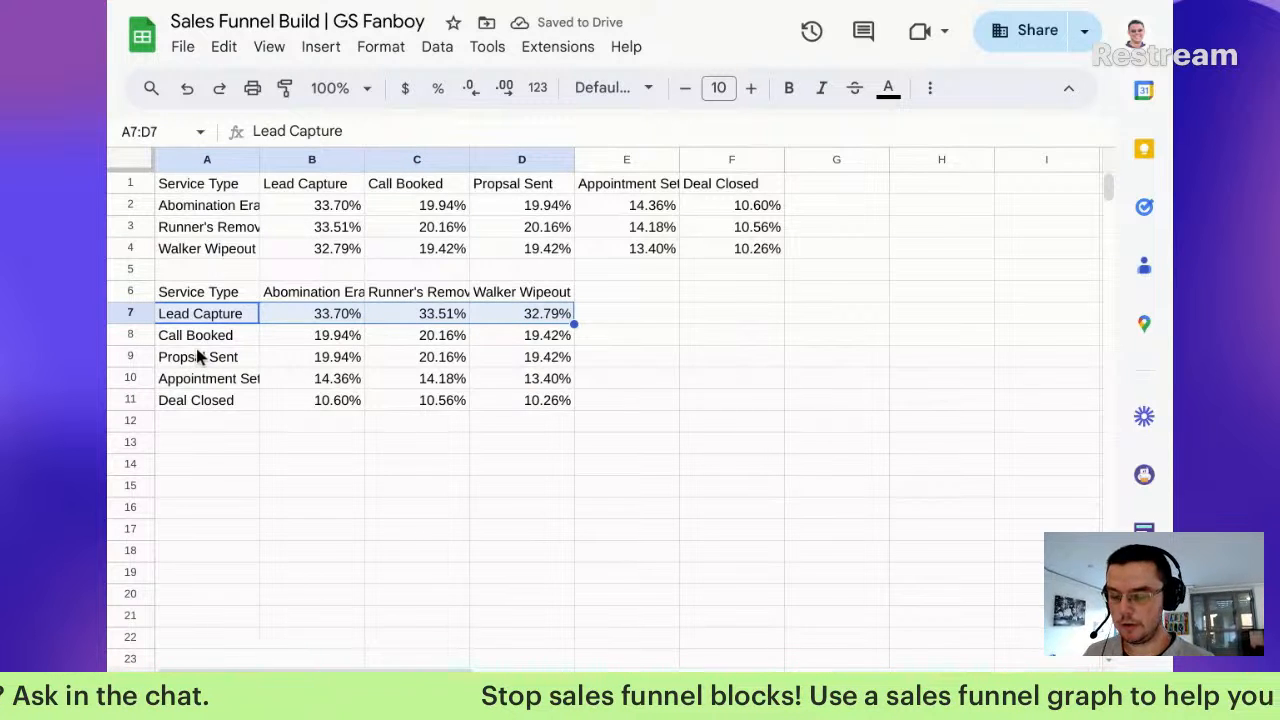
{"action": "left_click", "coordinate": [598, 405]}
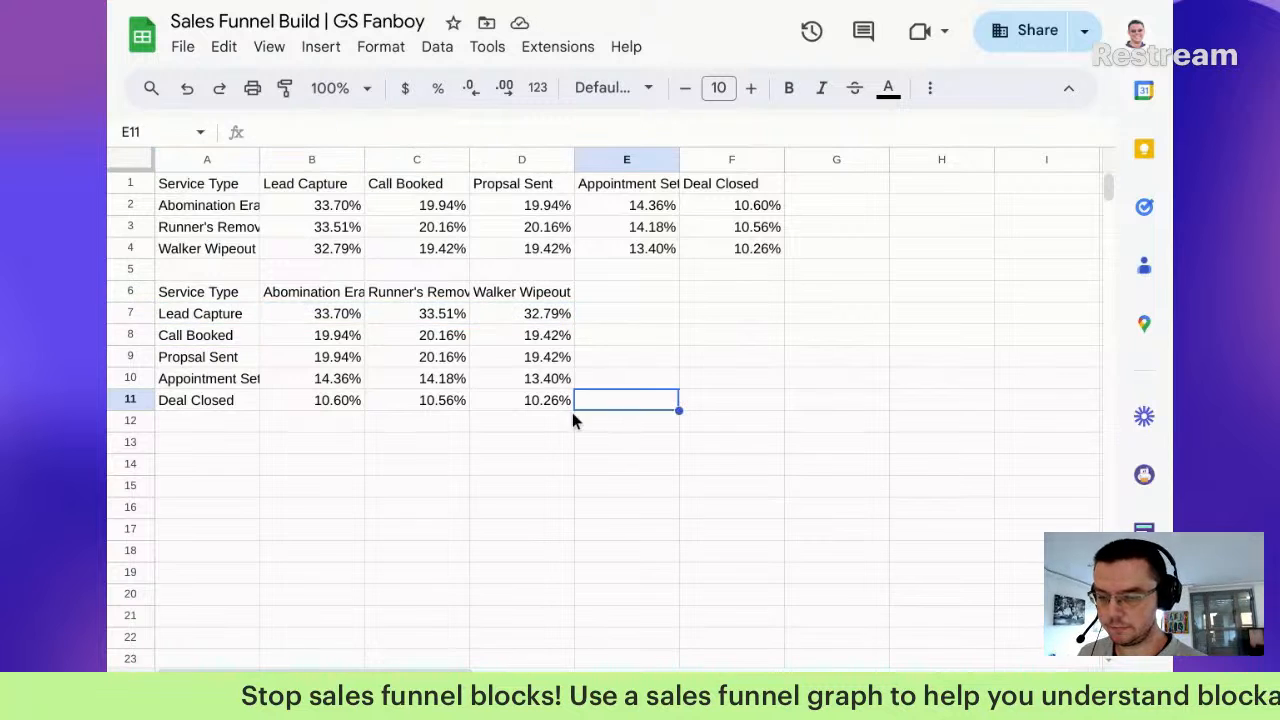
{"action": "left_click_drag", "start_coordinate": [215, 338], "coordinate": [550, 345]}
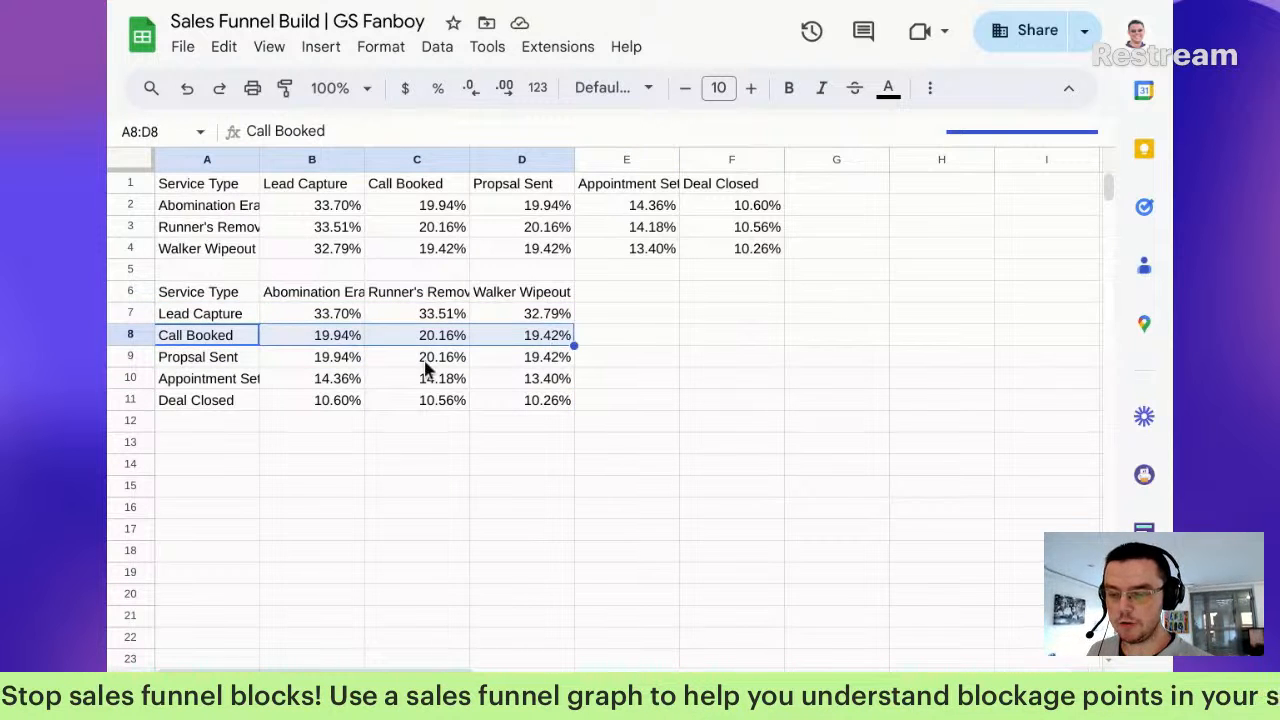
{"action": "left_click", "coordinate": [254, 366]}
{"action": "left_click_drag", "start_coordinate": [254, 366], "coordinate": [537, 368]}
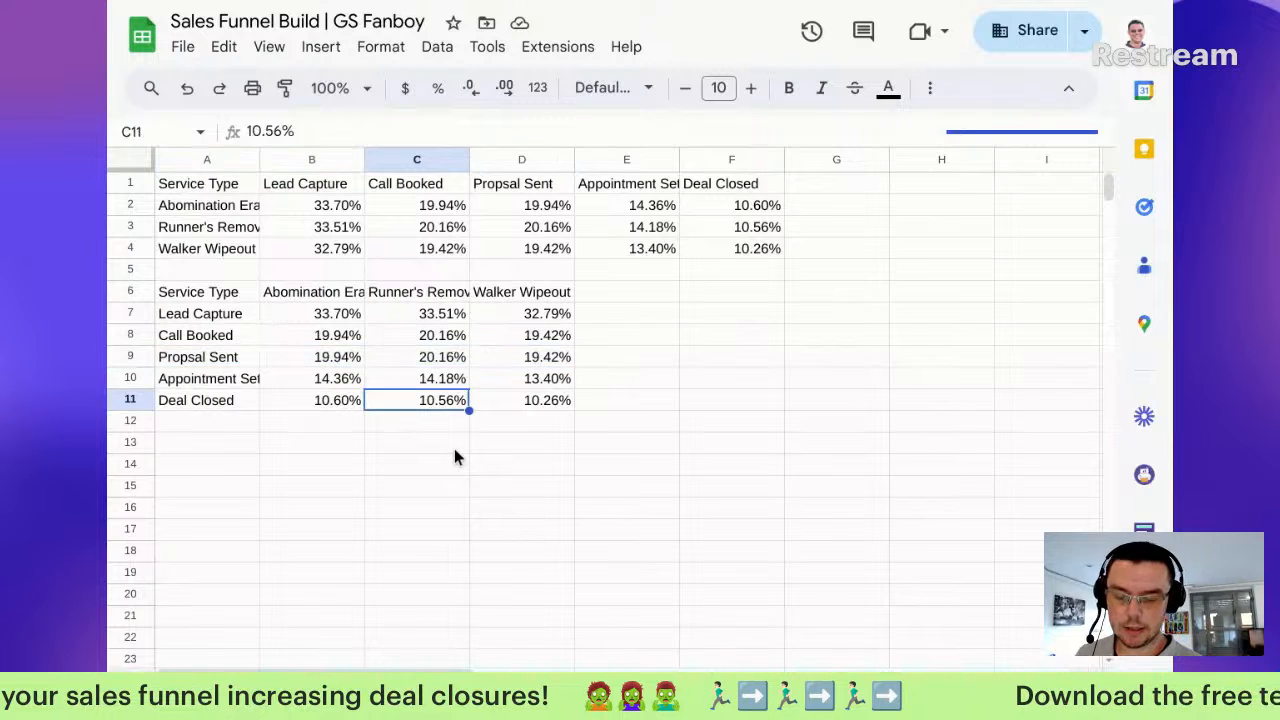
{"action": "left_click", "coordinate": [655, 300]}
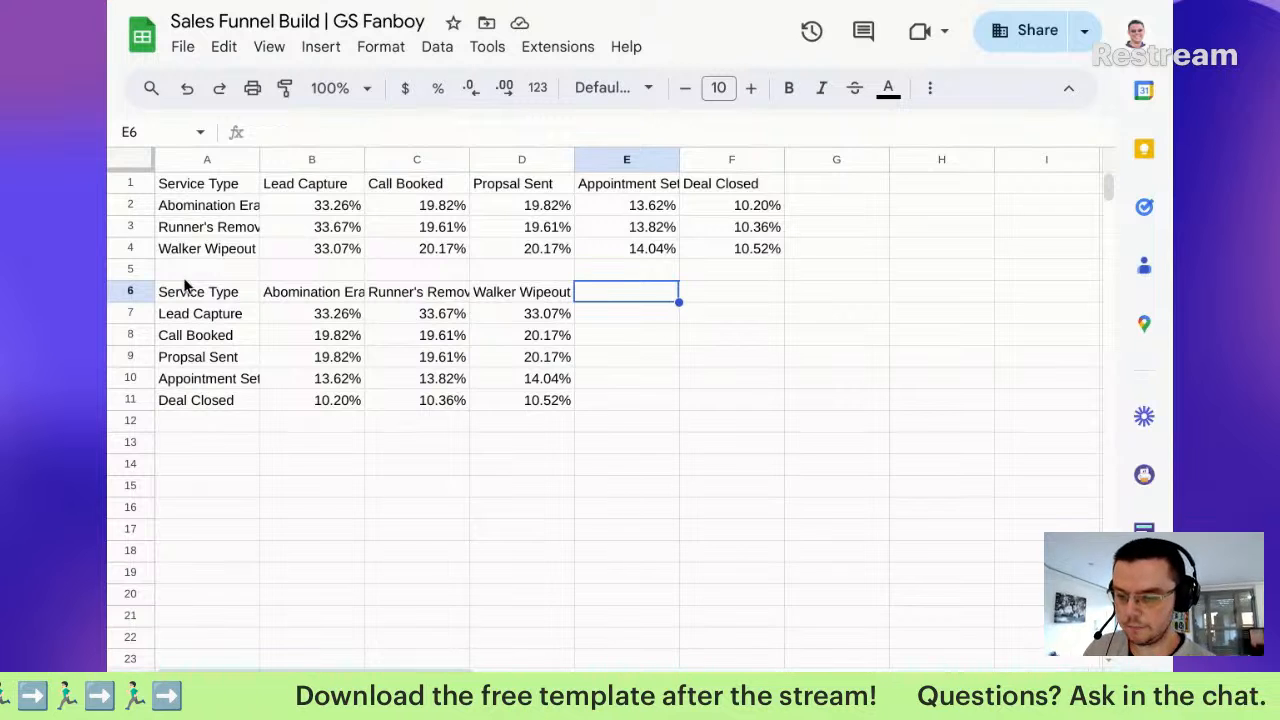
Step: Add a 'Totals' heading in E6 beside the flipped table
{"action": "left_click", "coordinate": [210, 298]}
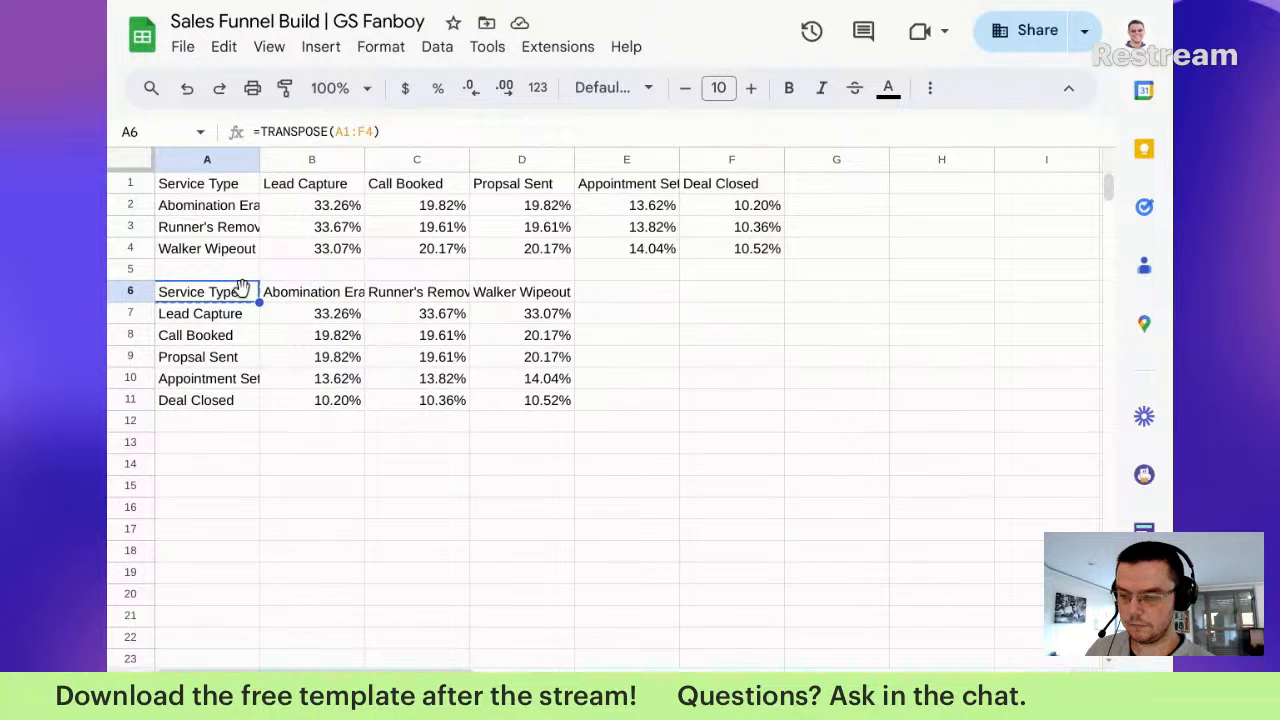
{"action": "key", "text": "ctrl+c"}
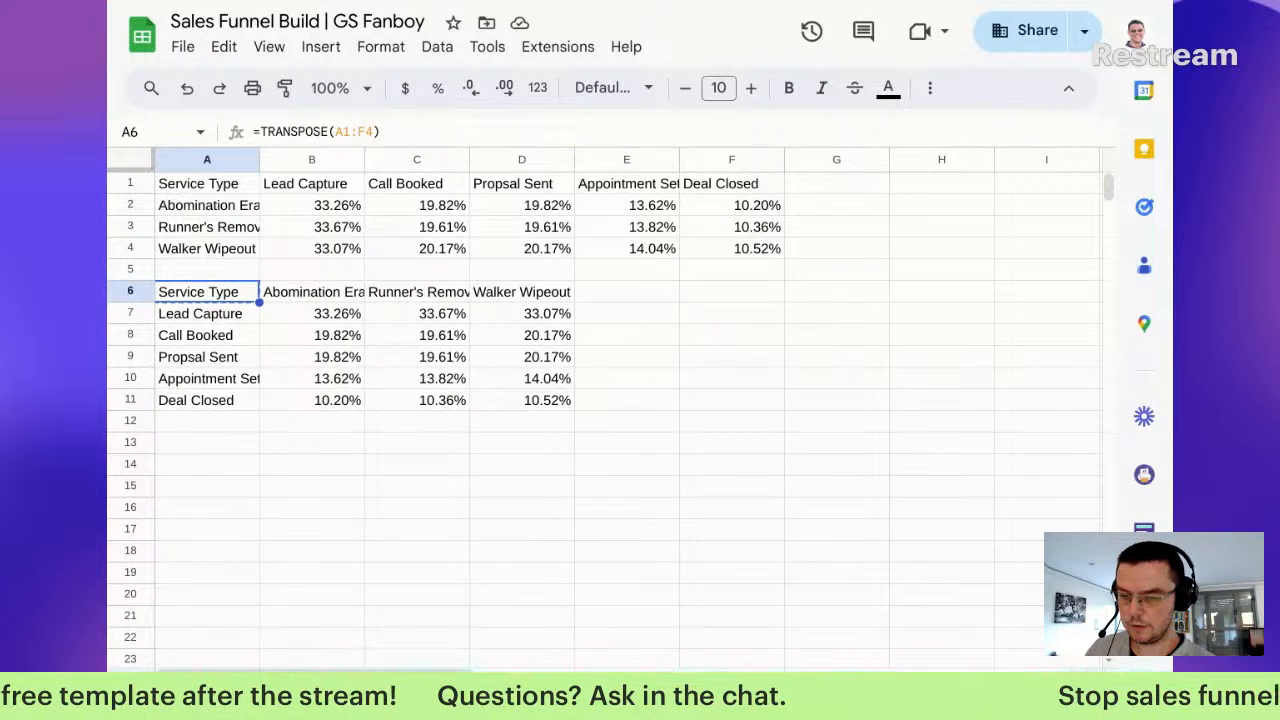
{"action": "left_click", "coordinate": [603, 291]}
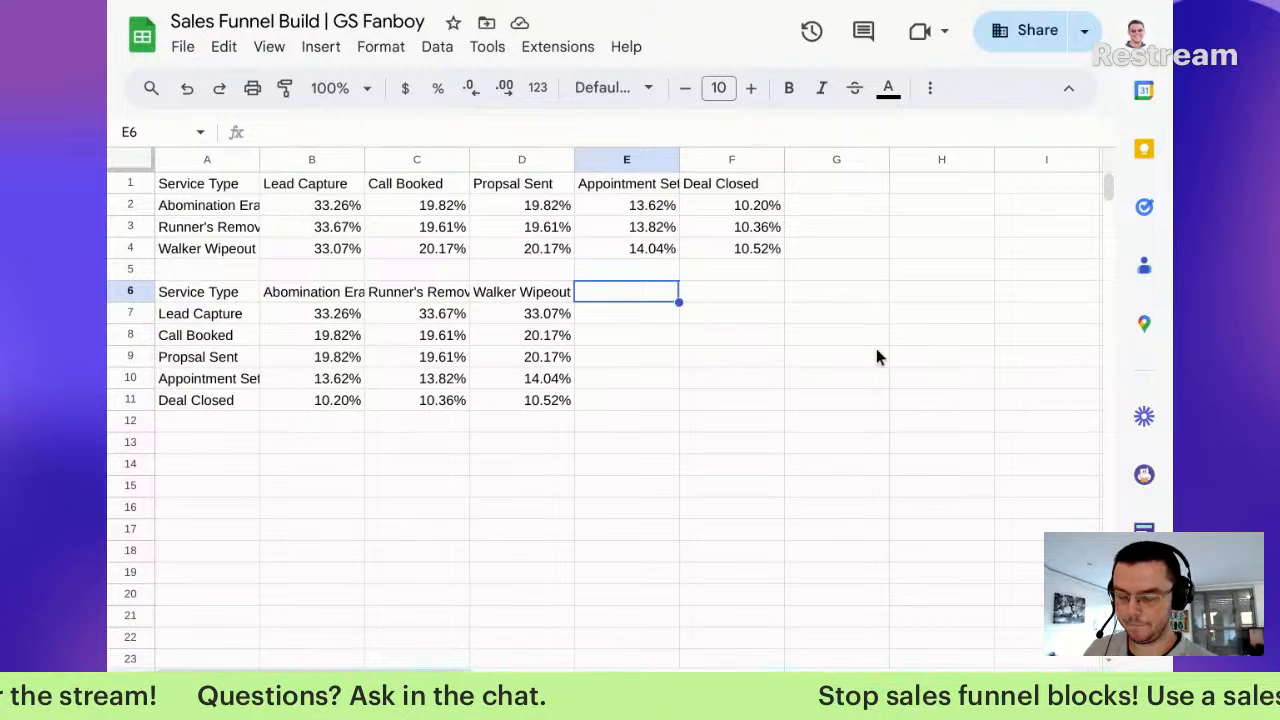
{"action": "type", "text": "="}
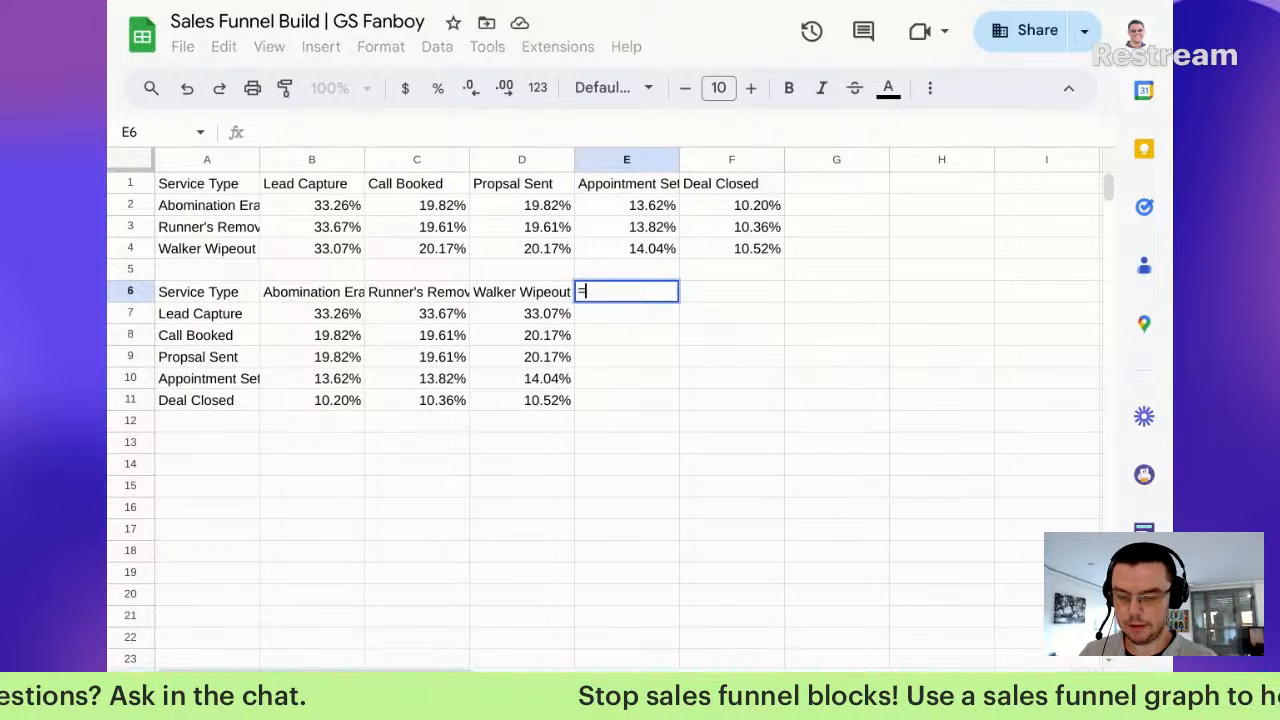
{"action": "key", "text": "BackSpace"}
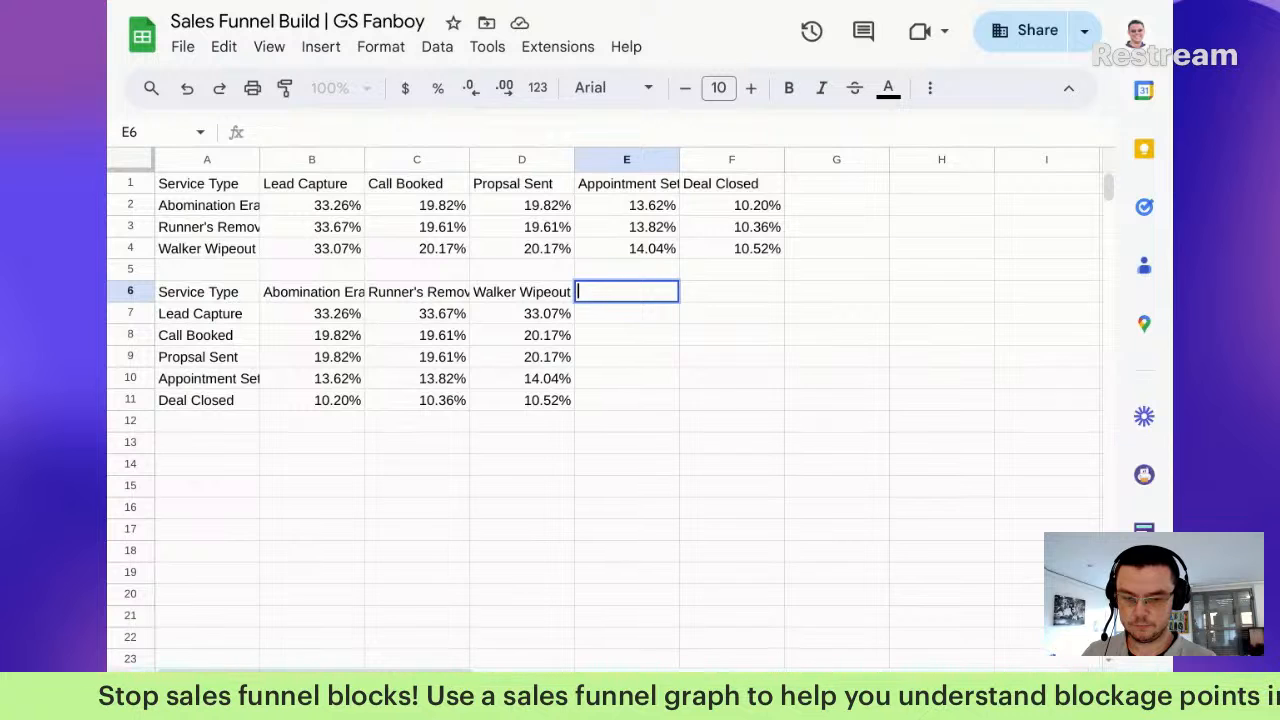
{"action": "type", "text": "Totals"}
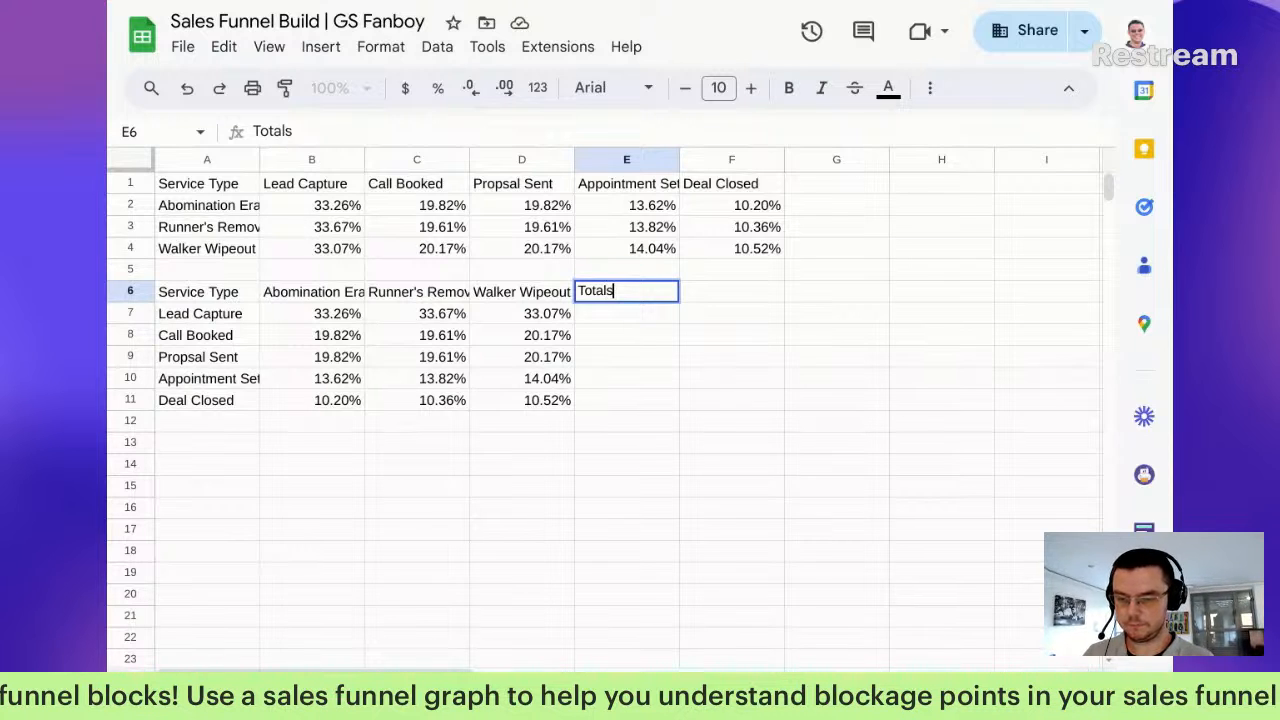
{"action": "key", "text": "Return"}
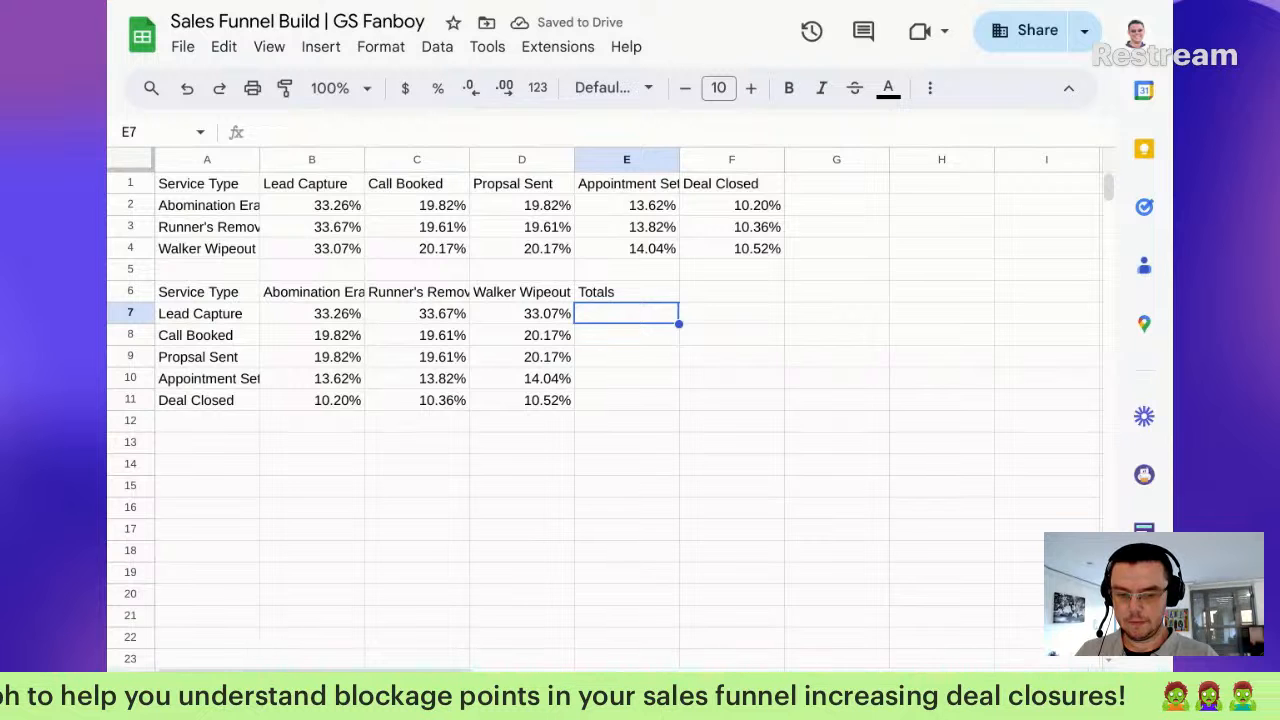
Step: Enter =SUM(B7:D7) in E7 and fill it down through E11
{"action": "type", "text": "=sum("}
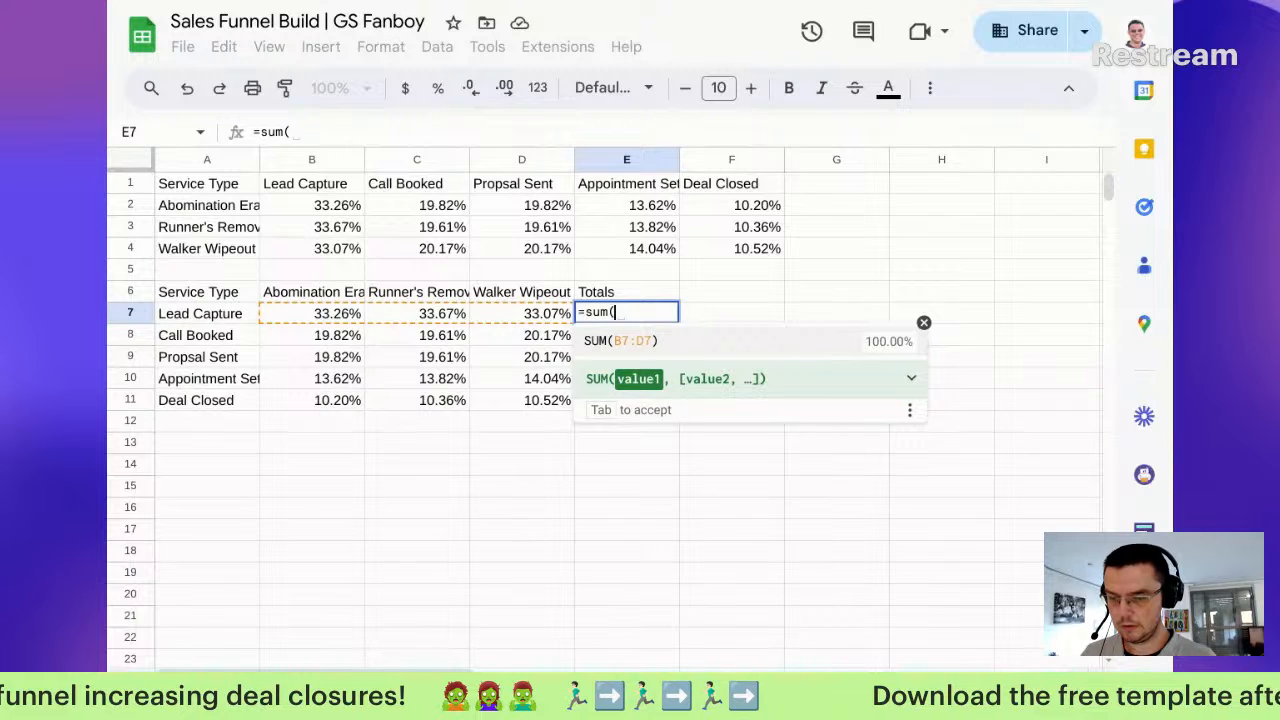
{"action": "key", "text": "Tab"}
{"action": "key", "text": "shift+Down"}
{"action": "key", "text": "shift+Down"}
{"action": "key", "text": "shift+Down"}
{"action": "key", "text": "shift+Down"}
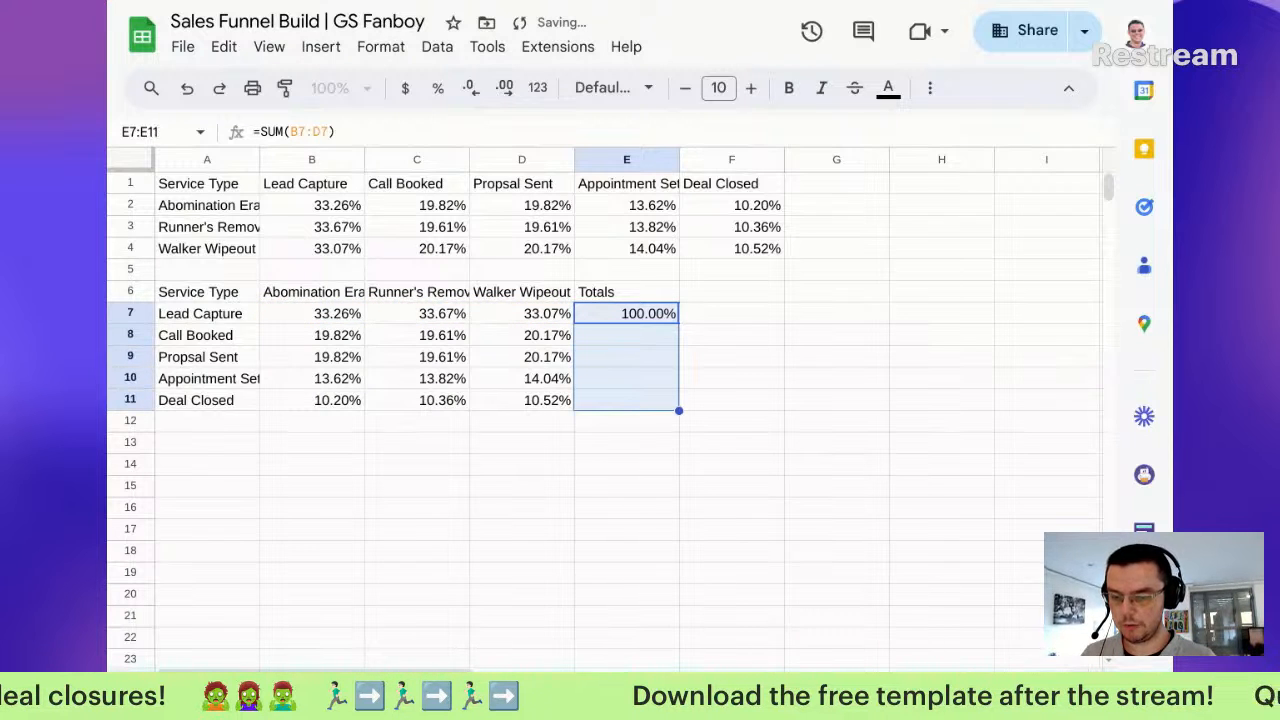
{"action": "key", "text": "ctrl+d"}
{"action": "key", "text": "Down"}
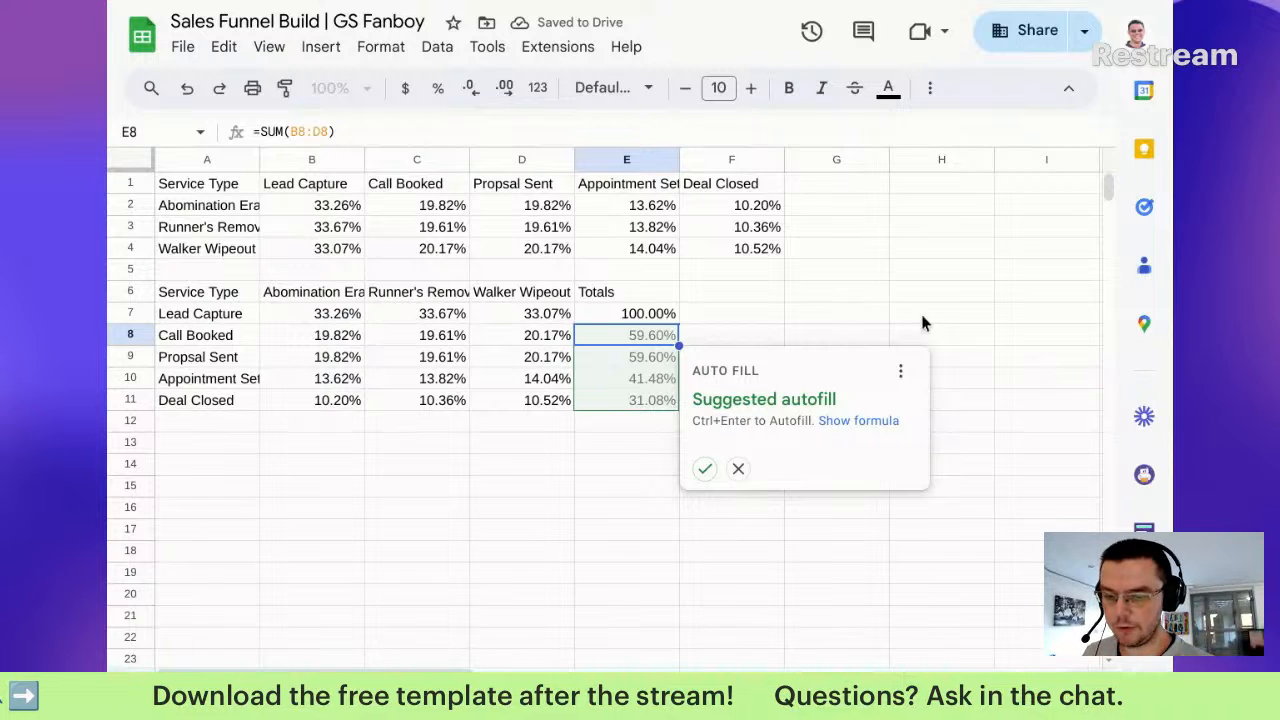
{"action": "key", "text": "Up"}
{"action": "key", "text": "Up"}
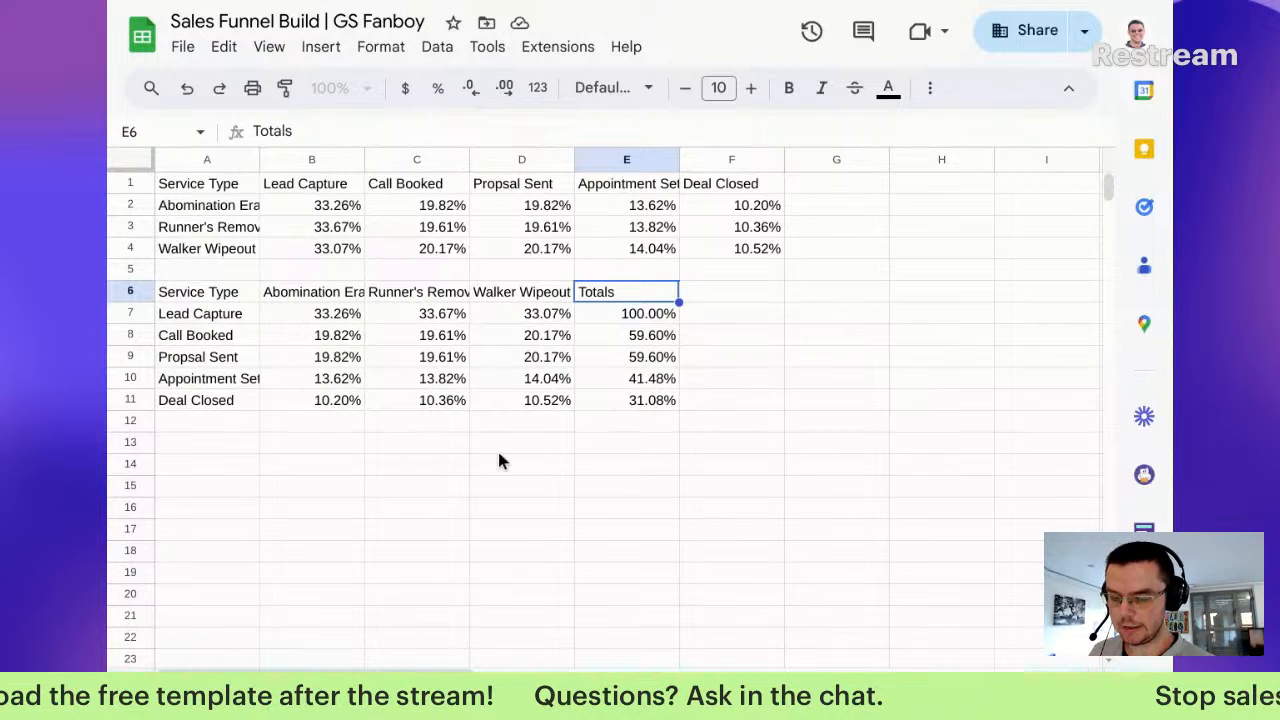
{"action": "left_click", "coordinate": [499, 450]}
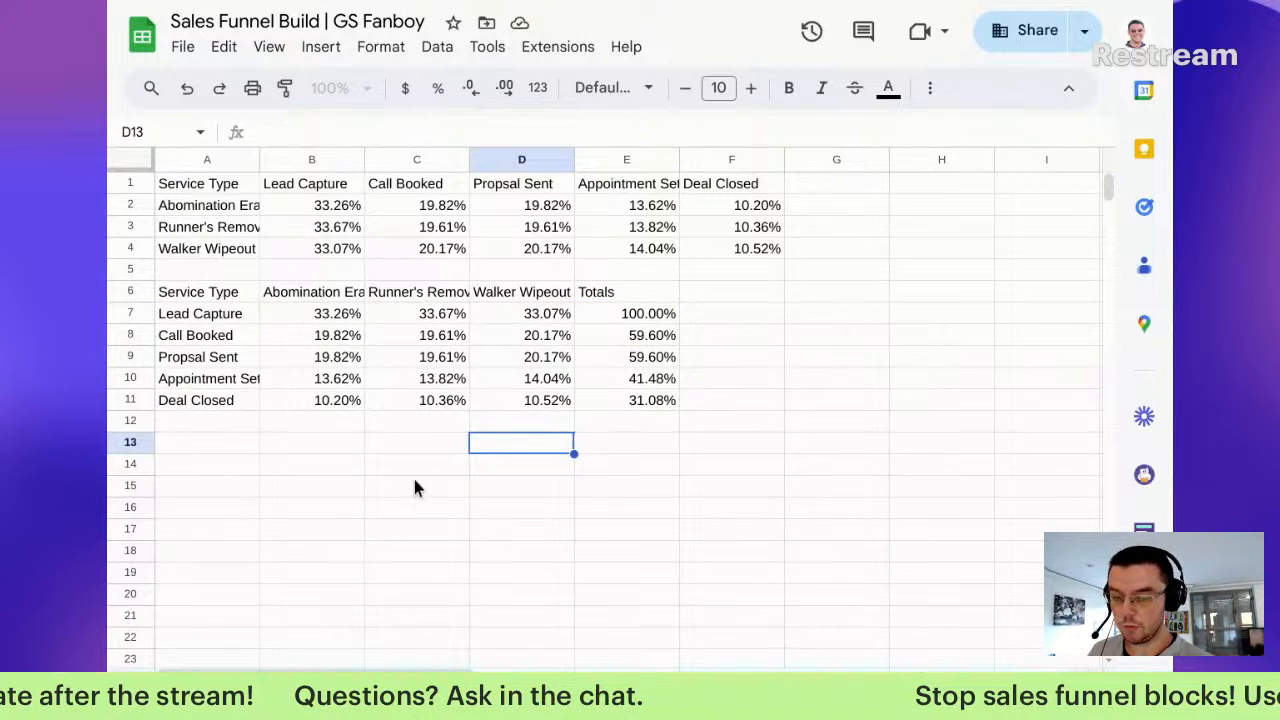
Step: Insert a chart from A6:E7 and browse the chart types down to the Bar options
{"action": "scroll", "coordinate": [420, 485], "scroll_direction": "down", "scroll_amount": 1}
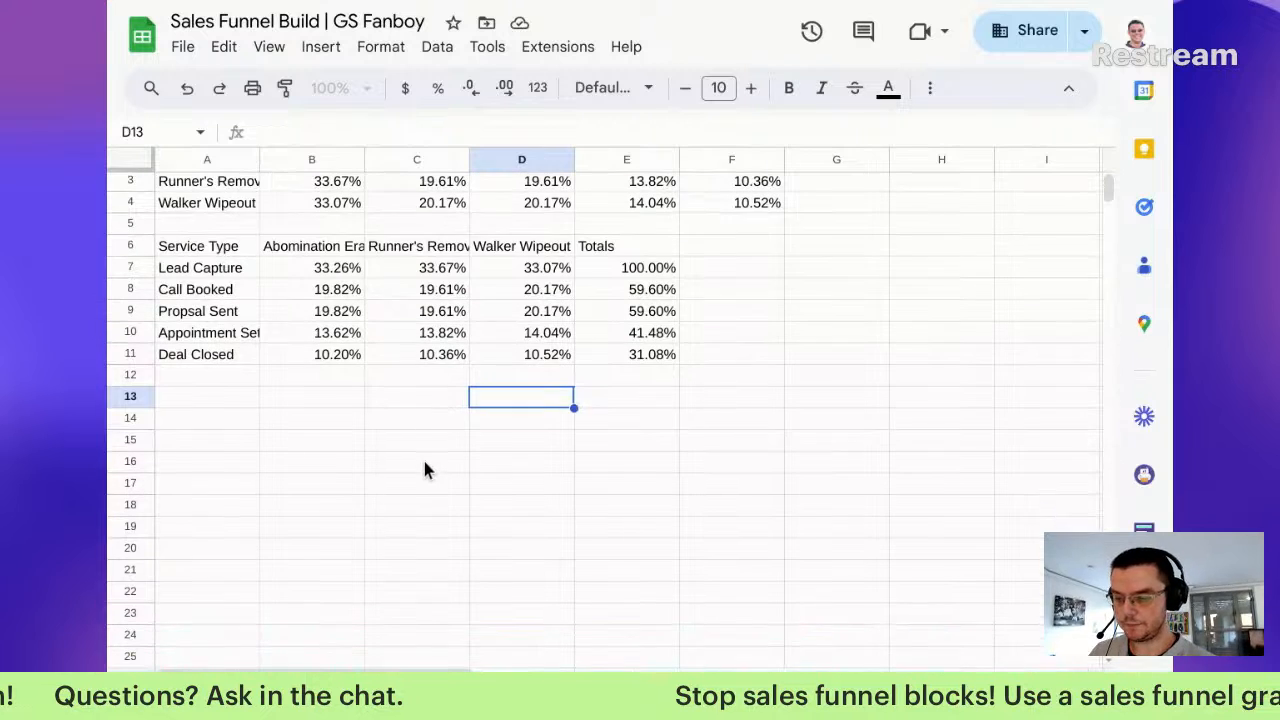
{"action": "left_click", "coordinate": [224, 250]}
{"action": "left_click_drag", "start_coordinate": [264, 250], "coordinate": [645, 268]}
{"action": "left_click", "coordinate": [320, 47]}
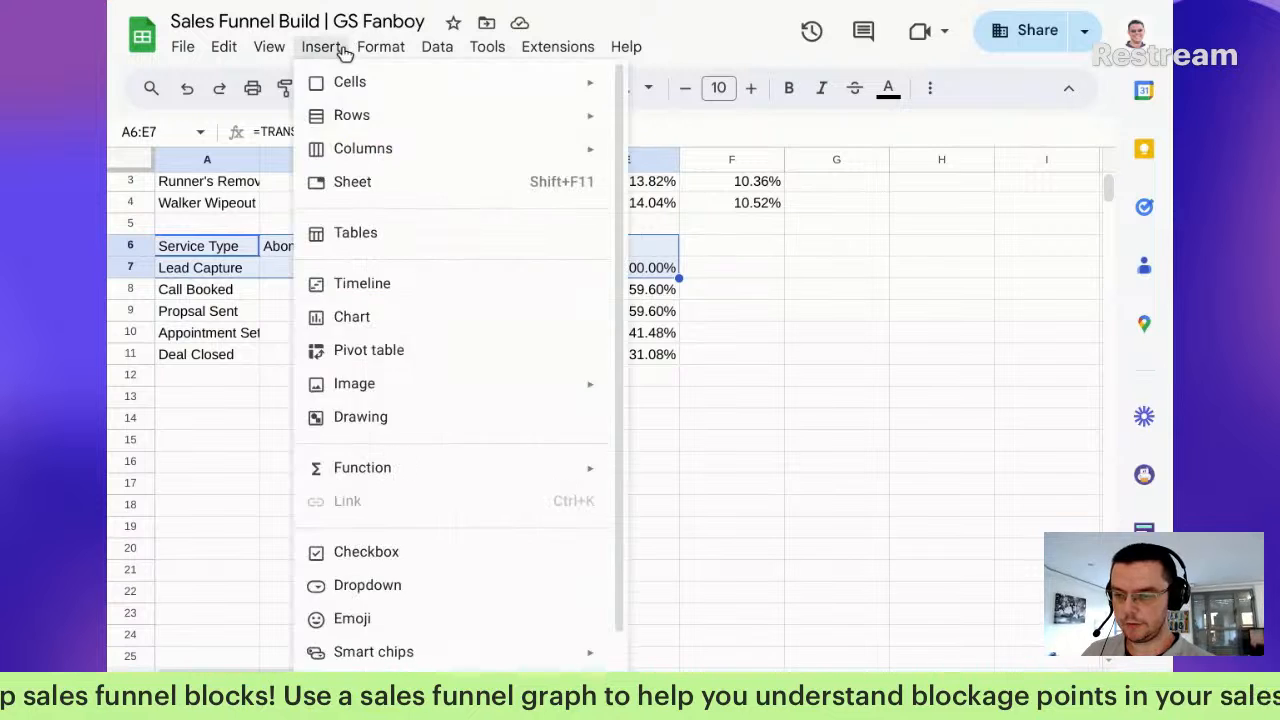
{"action": "mouse_move", "coordinate": [330, 117]}
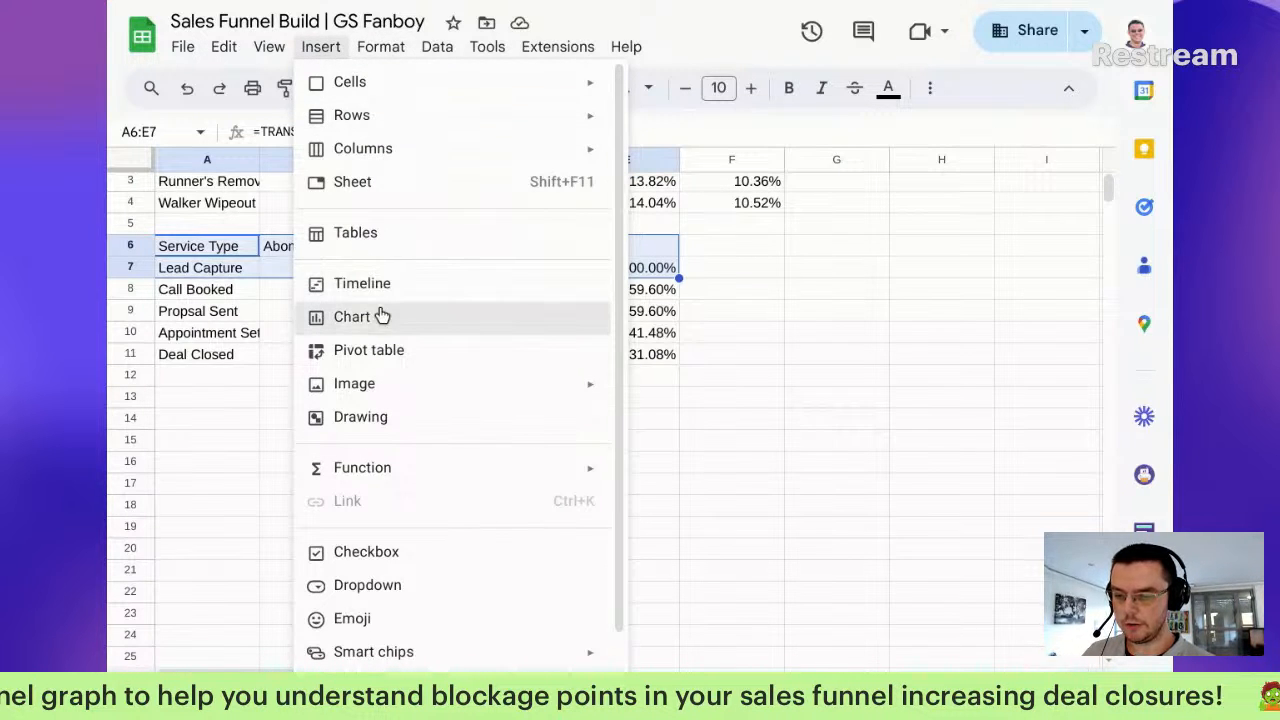
{"action": "left_click", "coordinate": [929, 337]}
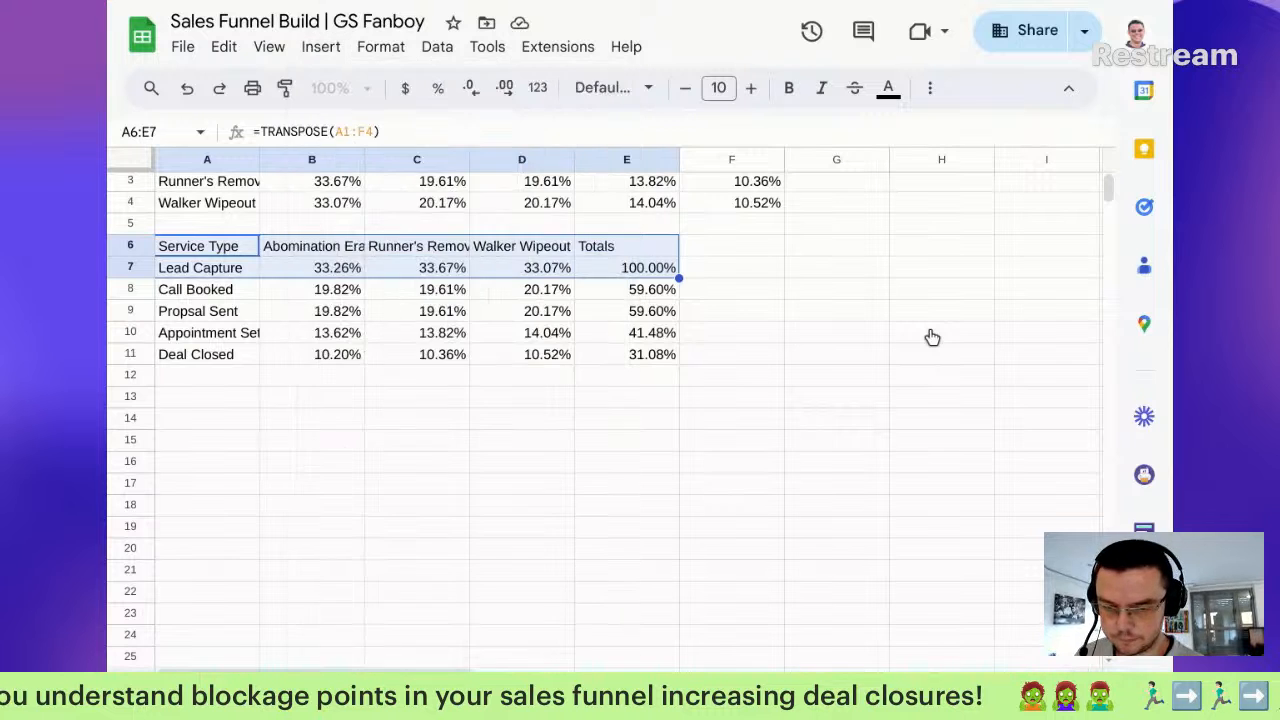
{"action": "left_click", "coordinate": [931, 245]}
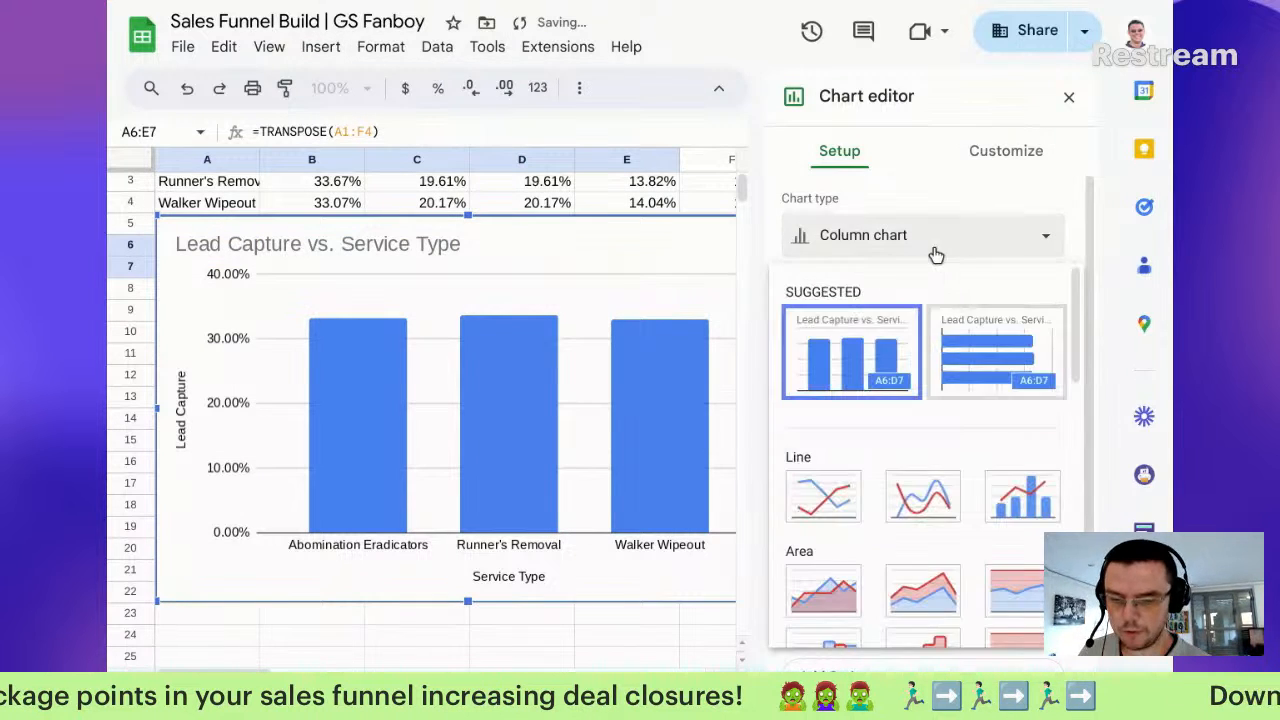
{"action": "scroll", "coordinate": [952, 436], "scroll_direction": "down", "scroll_amount": 3}
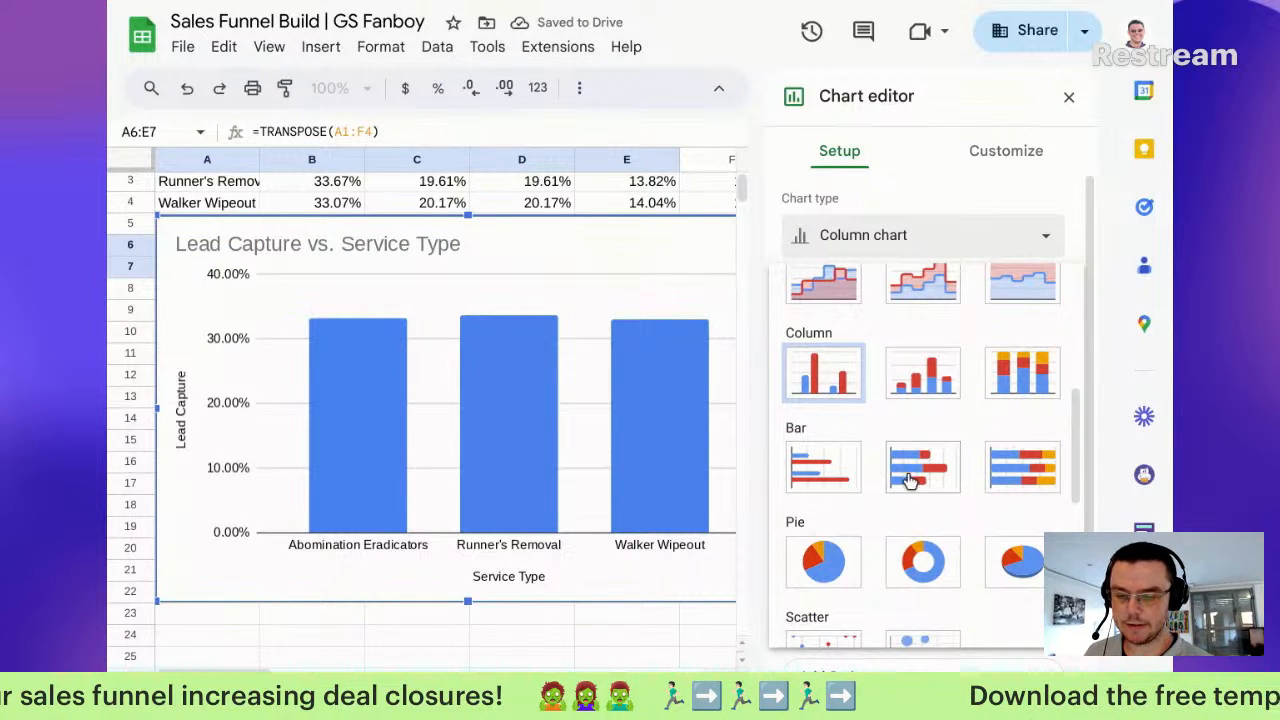
Step: Make it a 100% stacked bar chart with rows/columns switched and series aggregated by Average
{"action": "left_click", "coordinate": [1022, 465]}
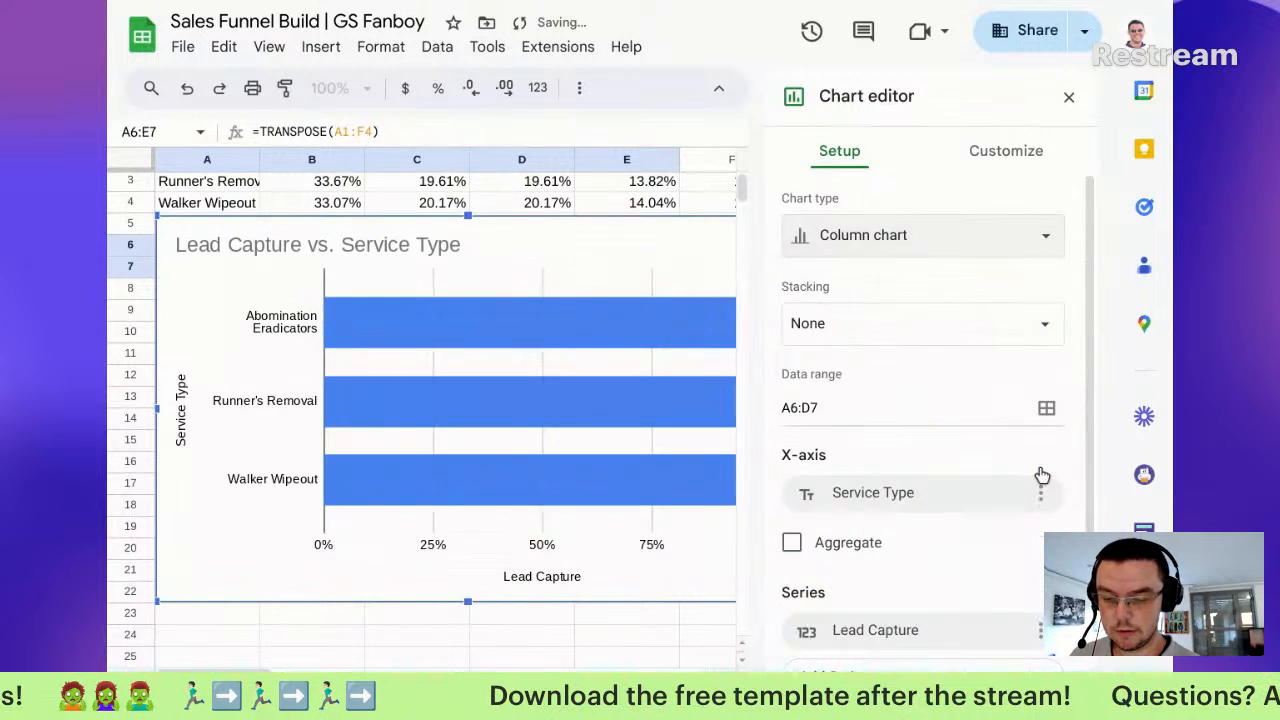
{"action": "scroll", "coordinate": [940, 418], "scroll_direction": "down", "scroll_amount": 2}
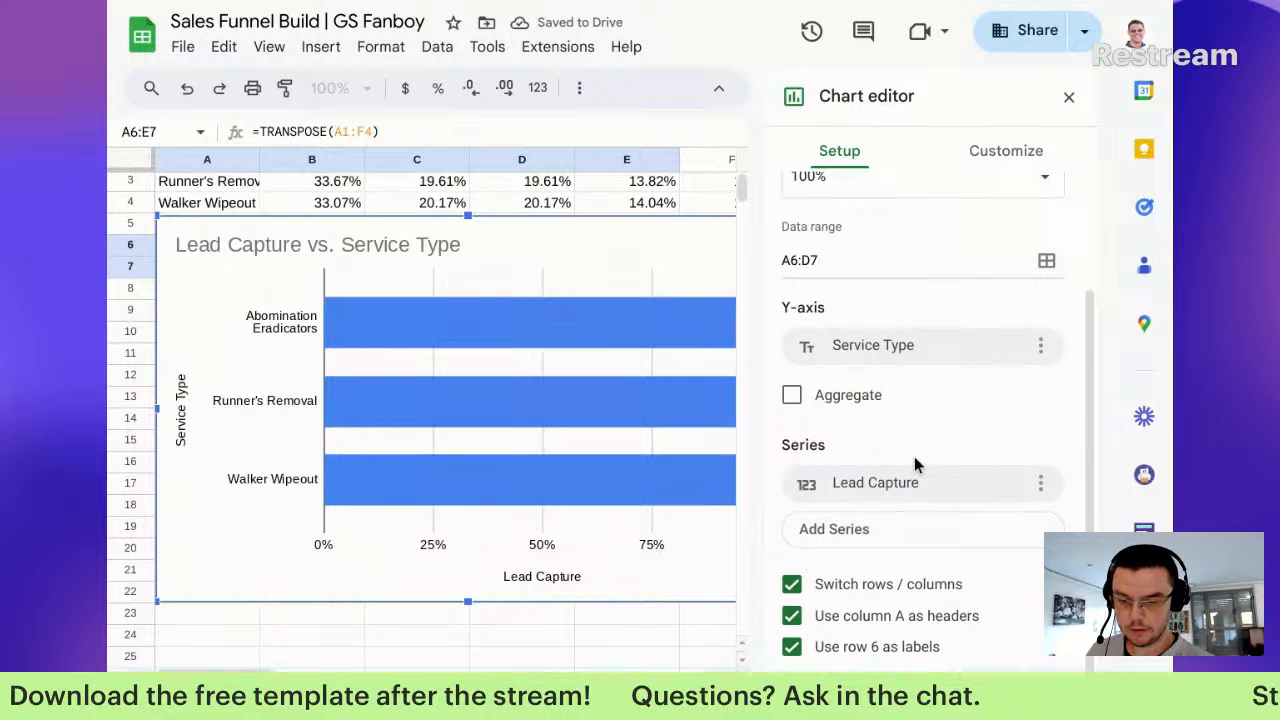
{"action": "scroll", "coordinate": [941, 340], "scroll_direction": "up", "scroll_amount": 2}
{"action": "scroll", "coordinate": [941, 344], "scroll_direction": "down", "scroll_amount": 2}
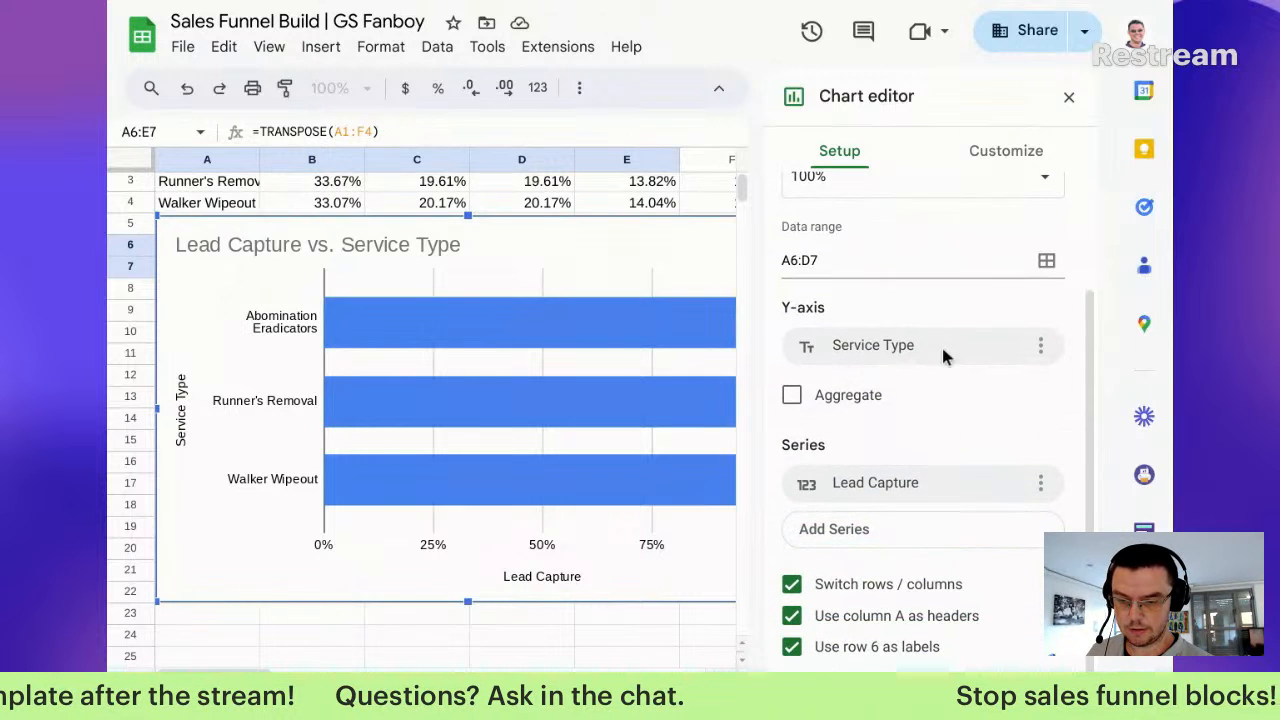
{"action": "left_click", "coordinate": [918, 588]}
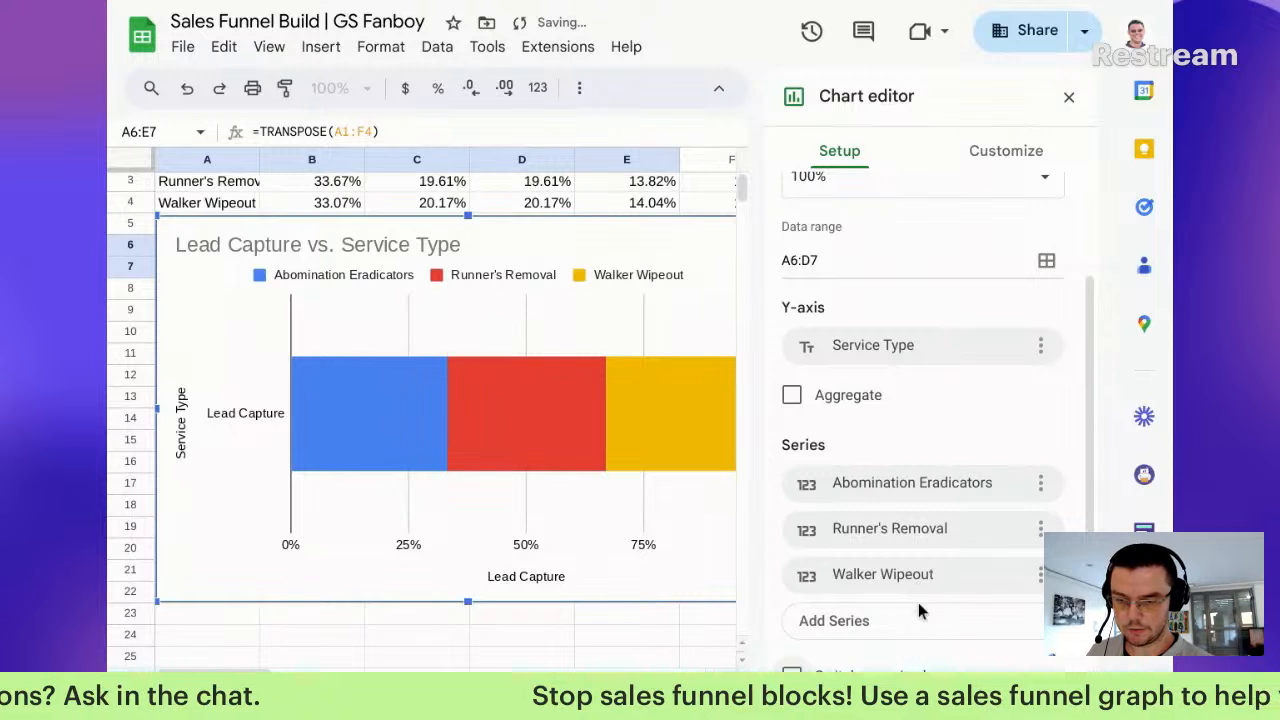
{"action": "scroll", "coordinate": [894, 606], "scroll_direction": "down", "scroll_amount": 2}
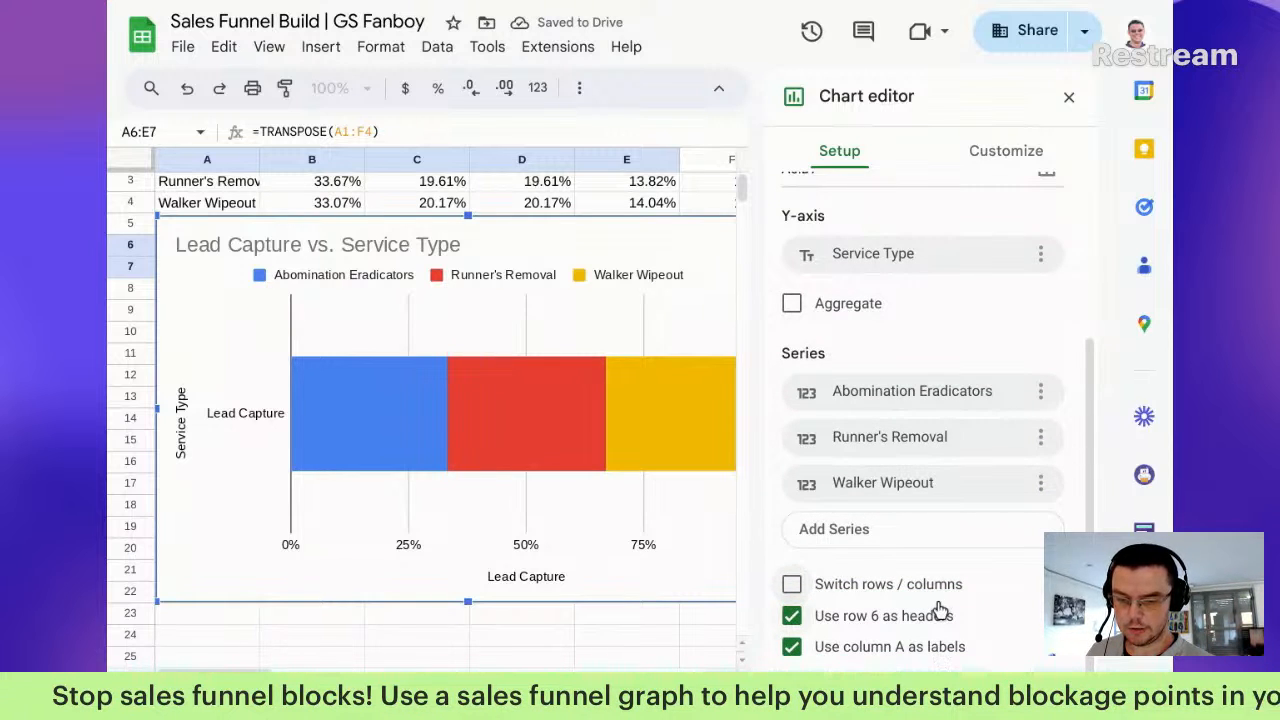
{"action": "scroll", "coordinate": [938, 609], "scroll_direction": "up", "scroll_amount": 4}
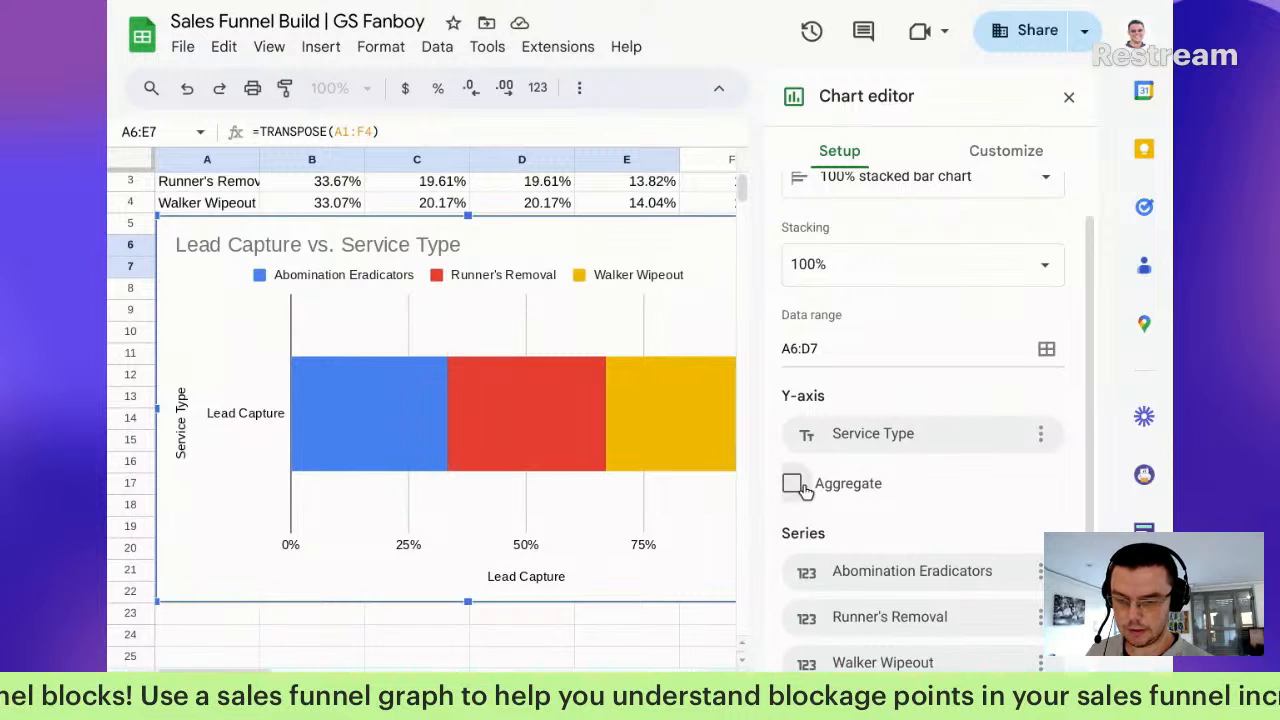
{"action": "left_click", "coordinate": [791, 483]}
{"action": "scroll", "coordinate": [978, 532], "scroll_direction": "down", "scroll_amount": 3}
{"action": "left_click", "coordinate": [1028, 383]}
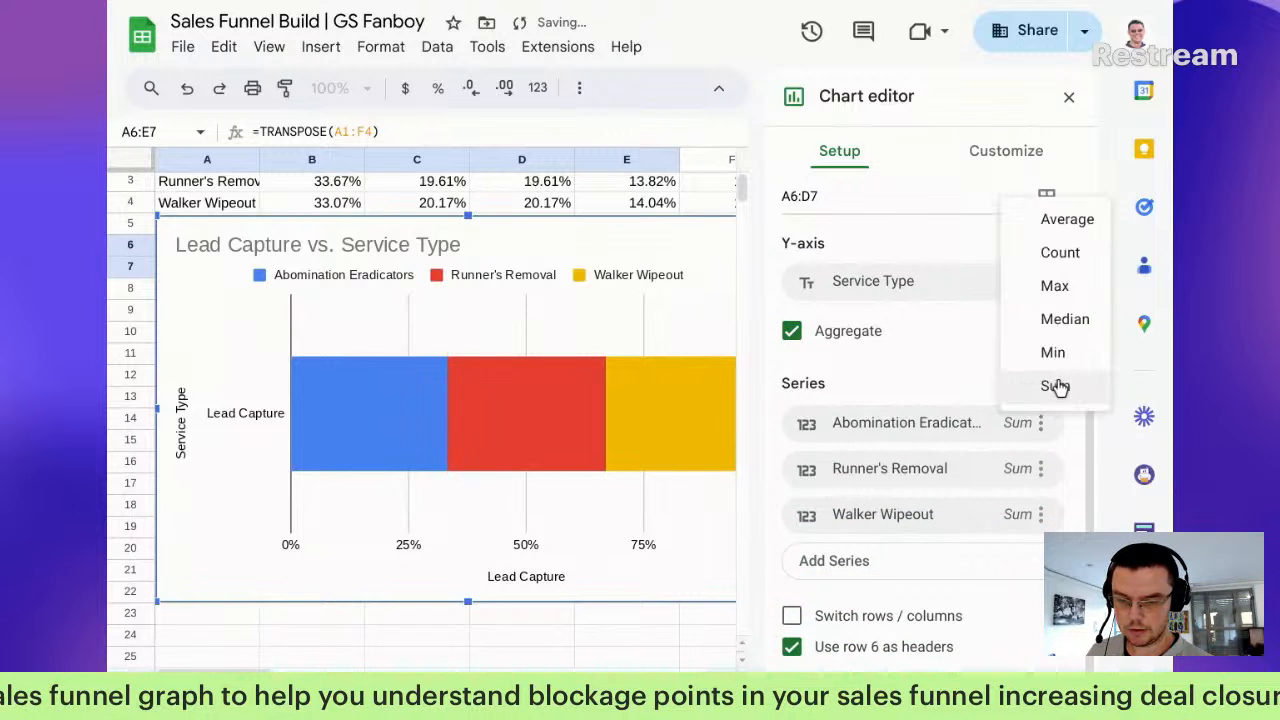
{"action": "left_click", "coordinate": [1062, 222]}
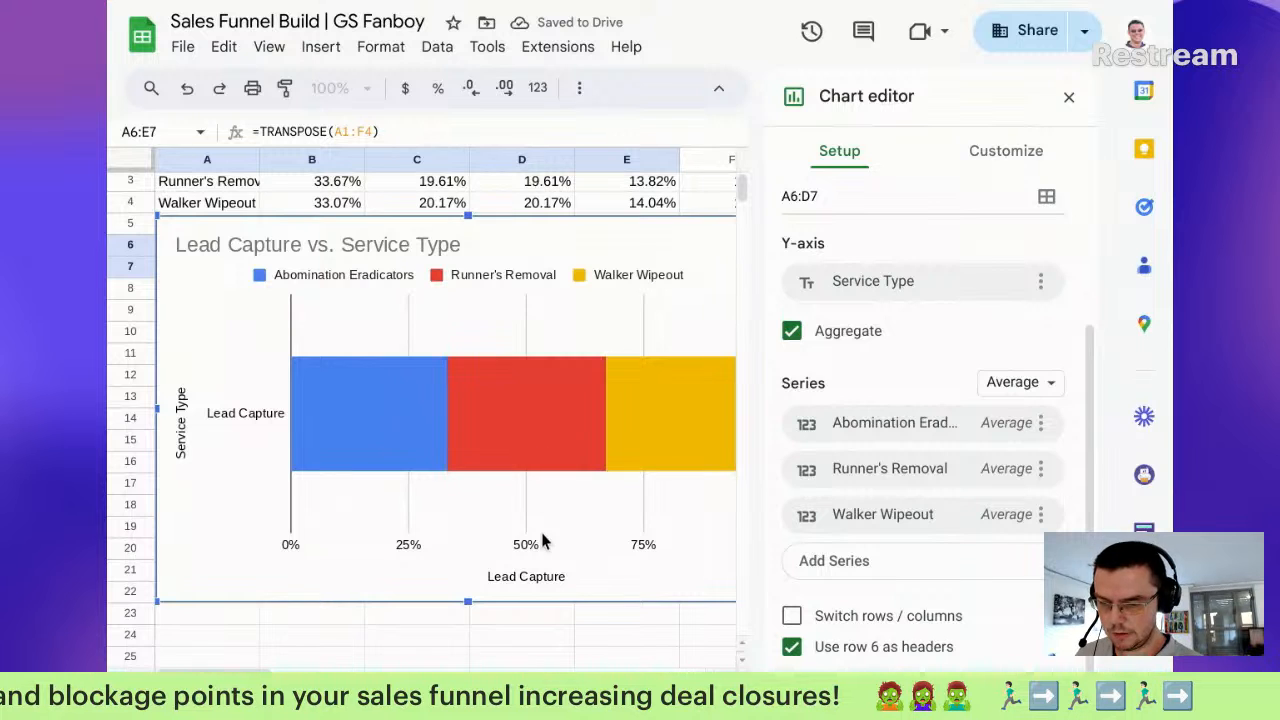
Step: Delete the Service Type vertical axis title, the legend and the chart title
{"action": "left_click", "coordinate": [265, 414]}
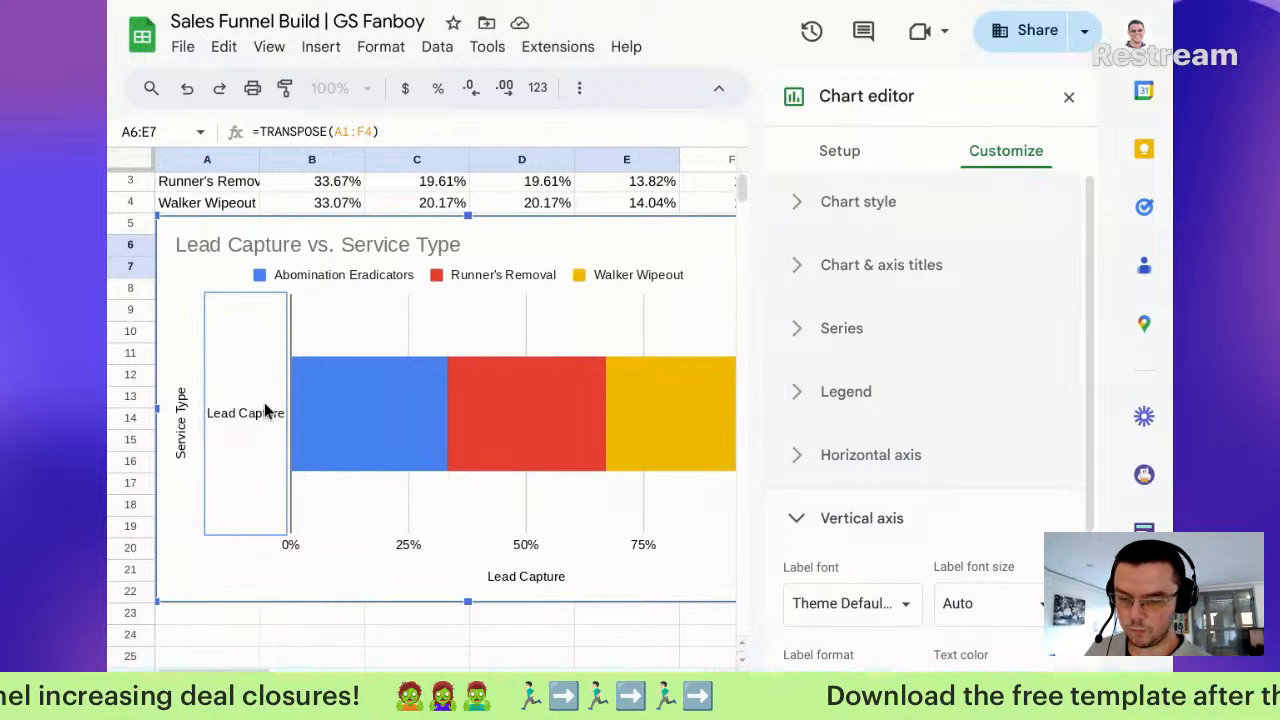
{"action": "key", "text": "Delete"}
{"action": "left_click", "coordinate": [181, 422]}
{"action": "key", "text": "Delete"}
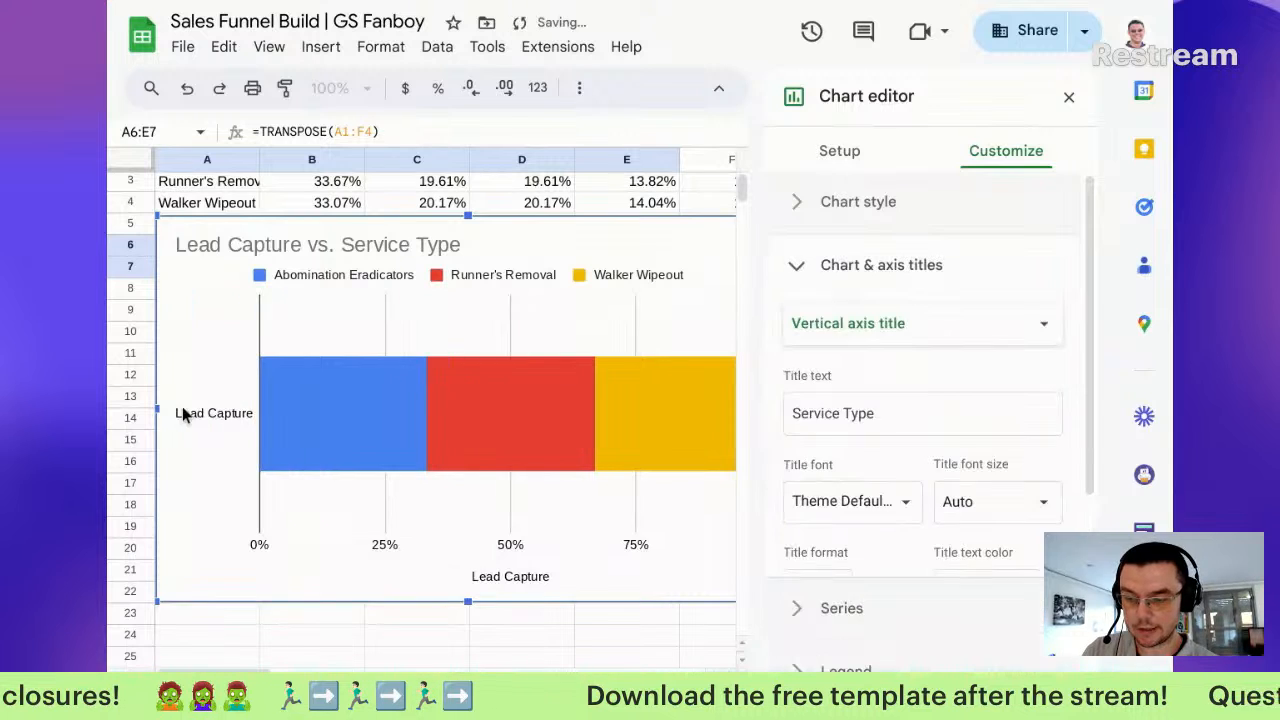
{"action": "left_click", "coordinate": [412, 275]}
{"action": "key", "text": "Delete"}
{"action": "left_click", "coordinate": [421, 245]}
{"action": "key", "text": "Delete"}
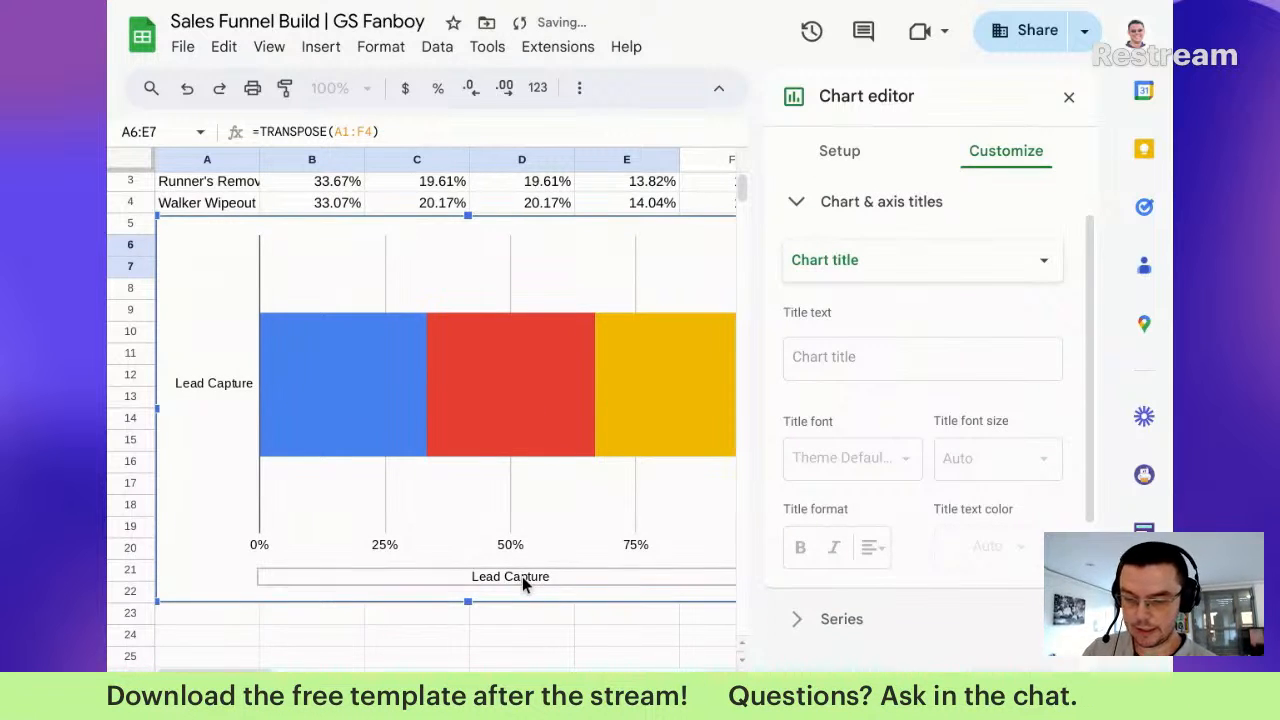
Step: Delete the Lead Capture horizontal axis title, then leave the Chart editor with the chart selected
{"action": "left_click", "coordinate": [523, 578]}
{"action": "key", "text": "Delete"}
{"action": "left_click", "coordinate": [525, 572]}
{"action": "key", "text": "Delete"}
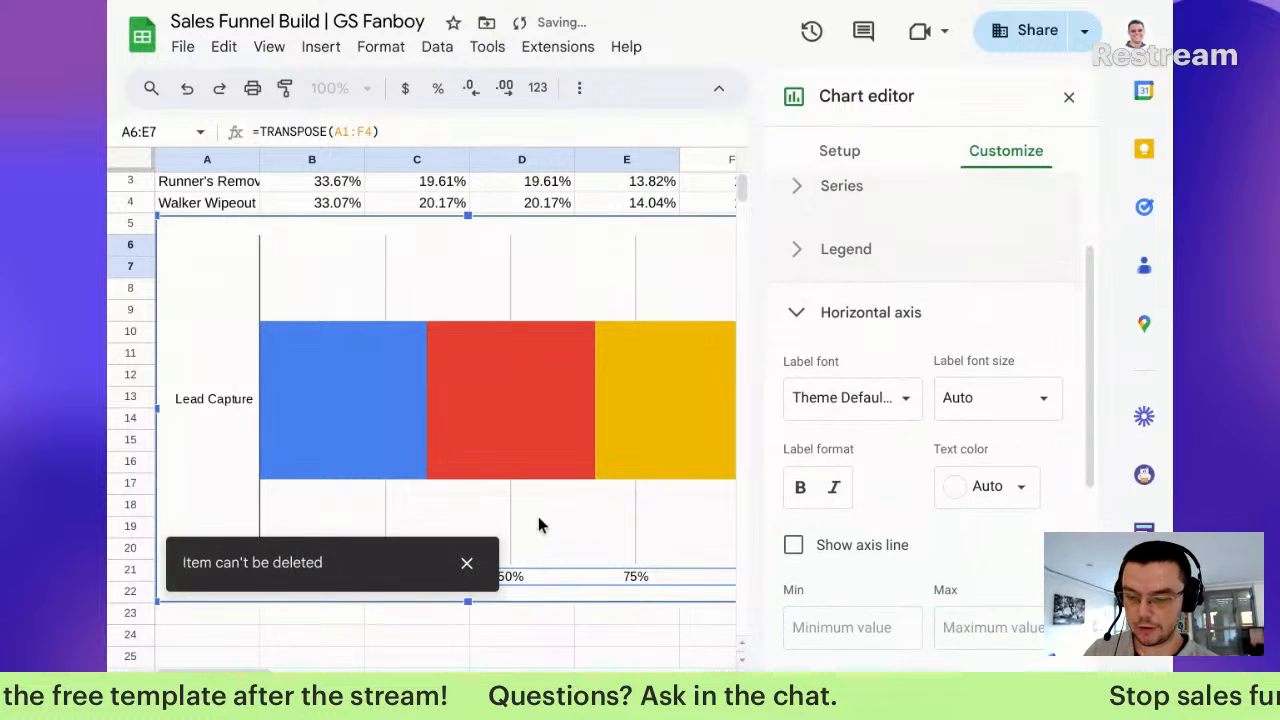
{"action": "left_click", "coordinate": [511, 540]}
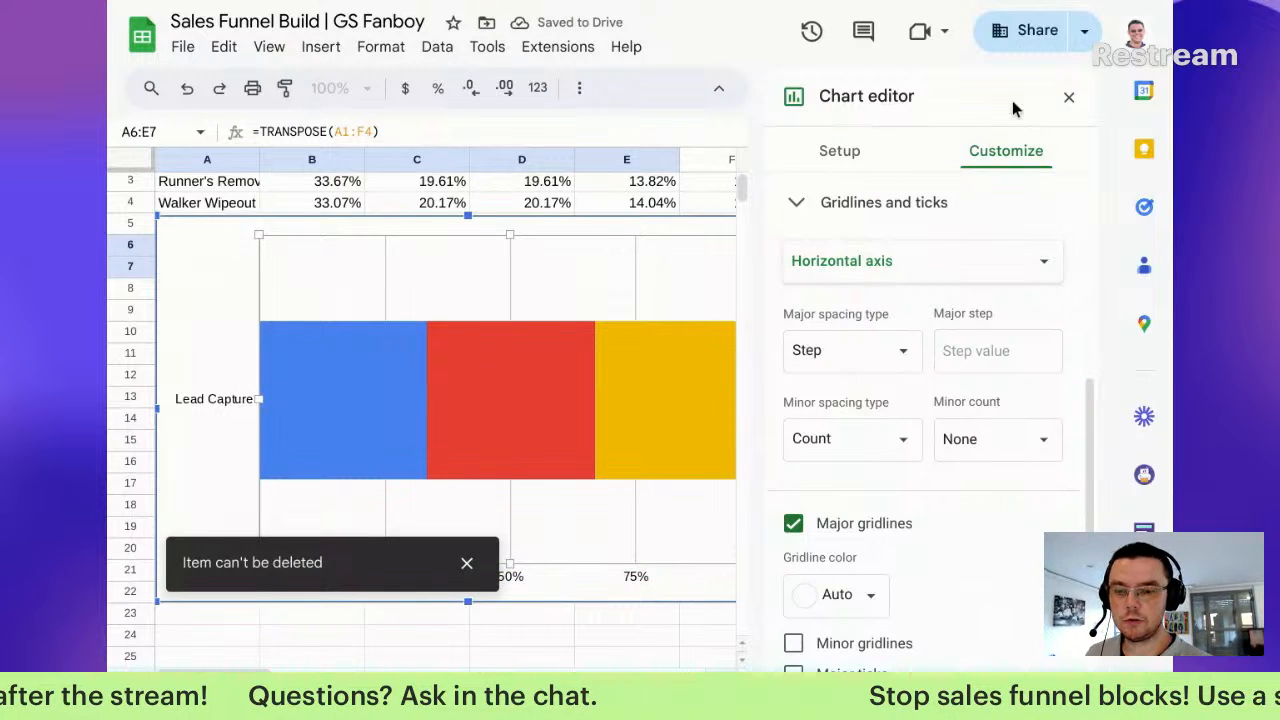
{"action": "left_click", "coordinate": [1071, 98]}
{"action": "left_click", "coordinate": [587, 276]}
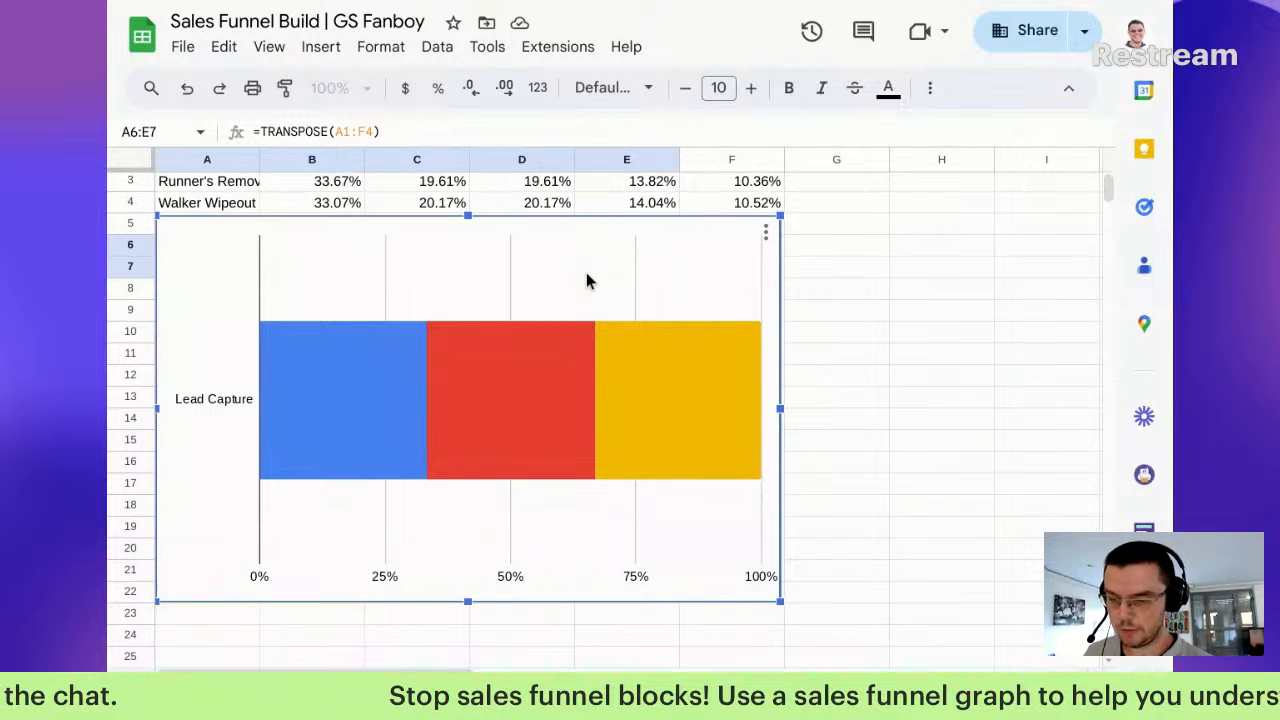
Step: Stretch the plot area out to the chart's left, right, bottom and top edges
{"action": "double_click", "coordinate": [383, 278]}
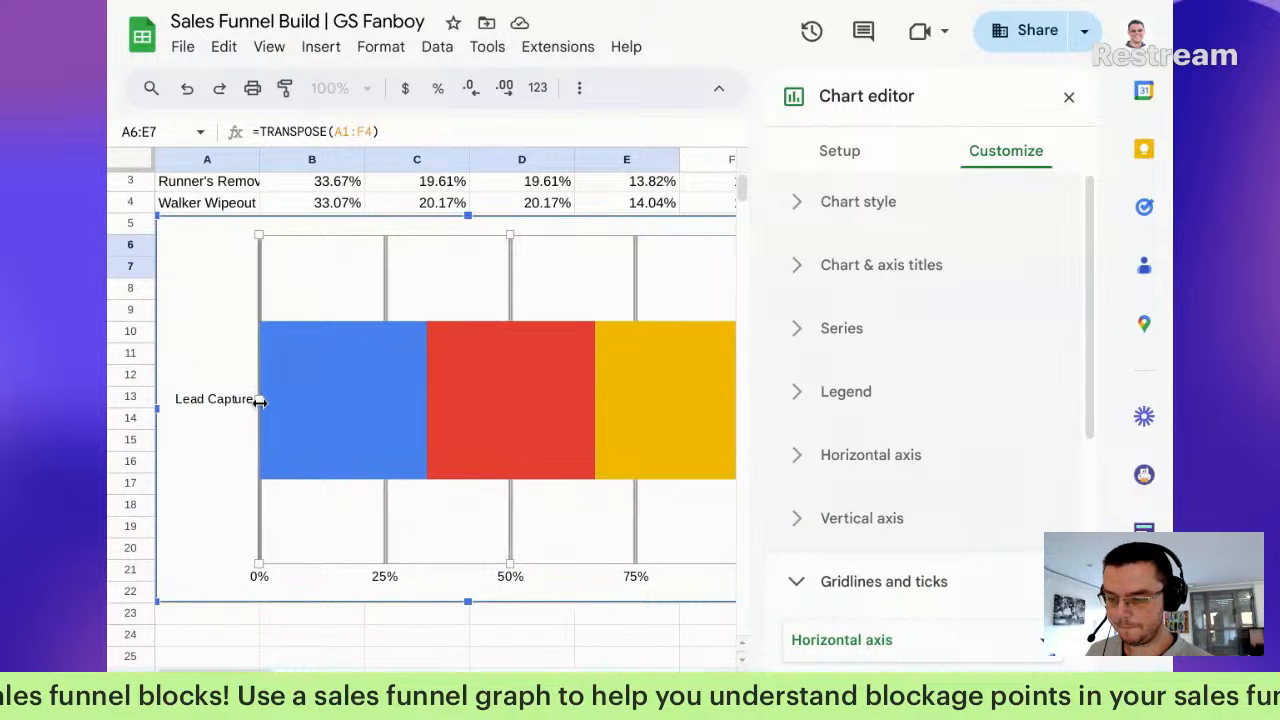
{"action": "left_click_drag", "start_coordinate": [259, 400], "coordinate": [154, 394]}
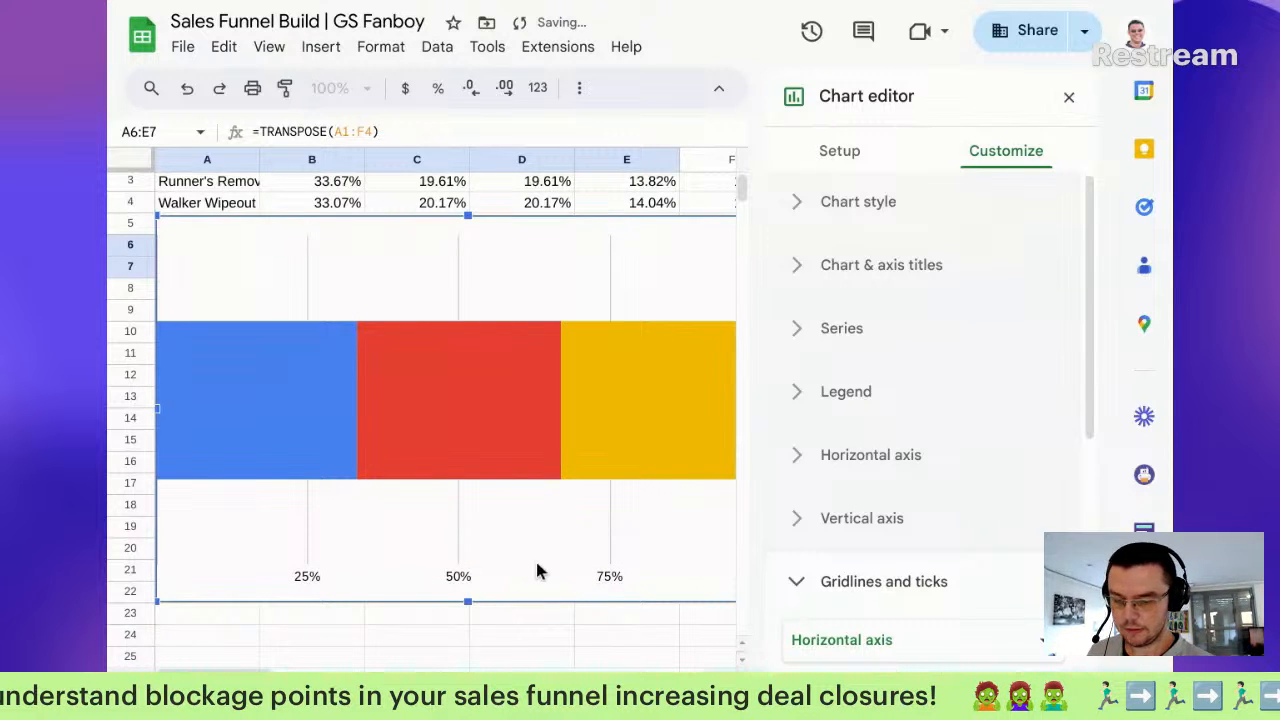
{"action": "scroll", "coordinate": [535, 558], "scroll_direction": "right", "scroll_amount": 2}
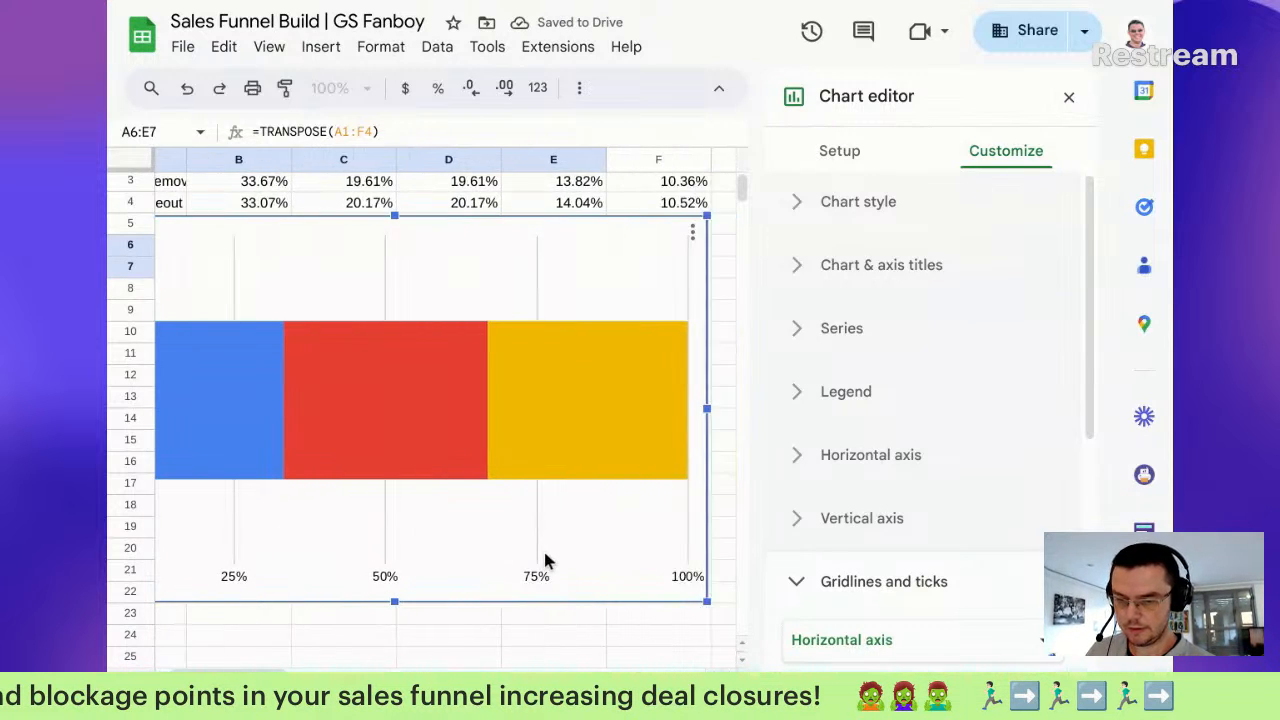
{"action": "left_click", "coordinate": [672, 308]}
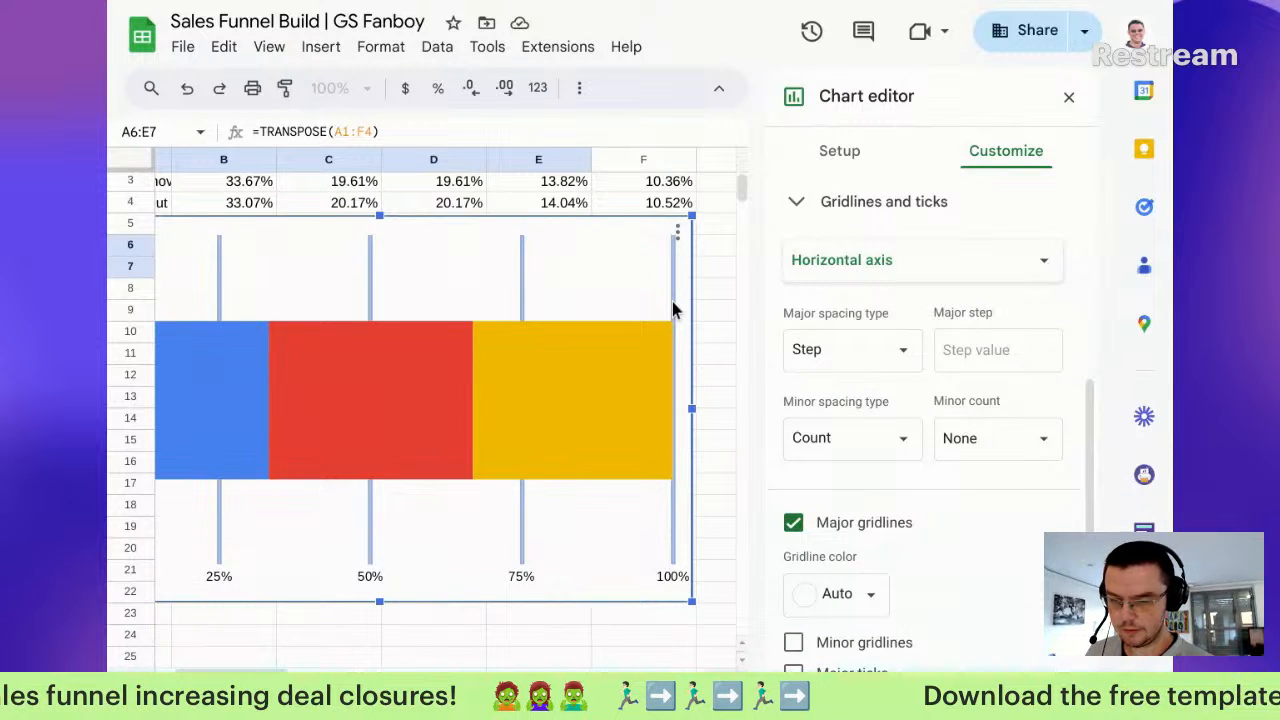
{"action": "left_click", "coordinate": [617, 284]}
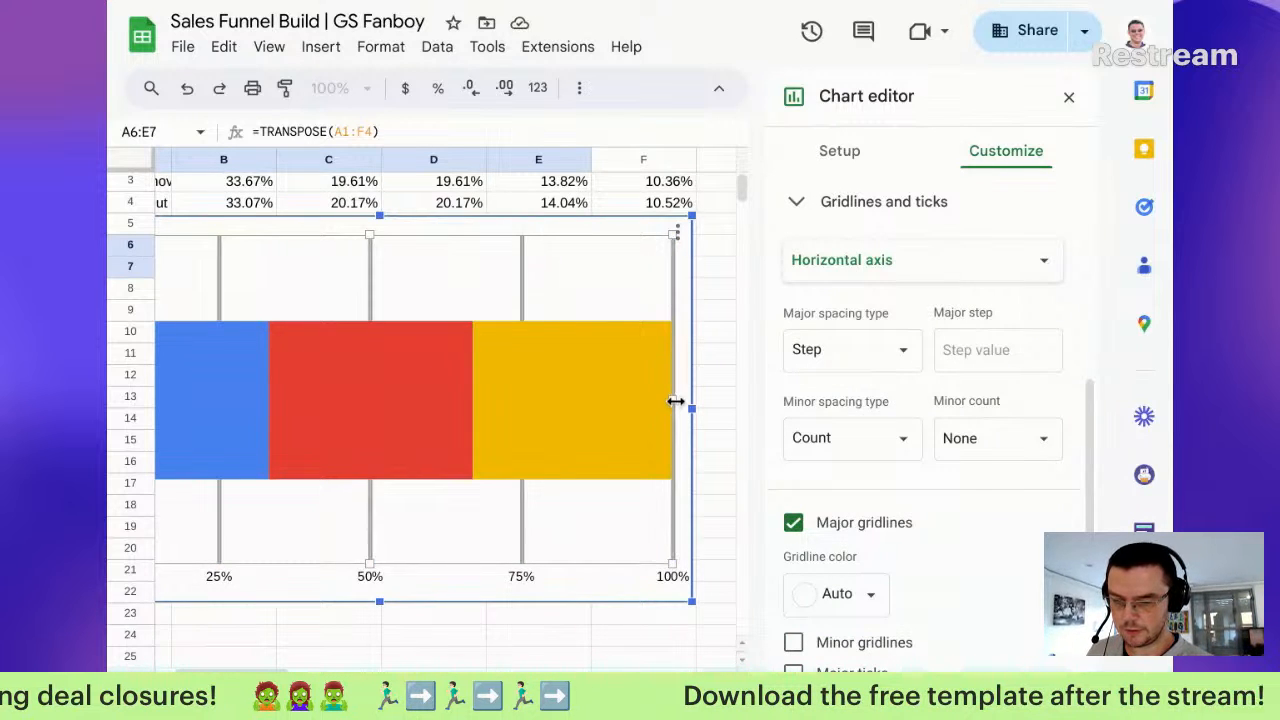
{"action": "left_click_drag", "start_coordinate": [681, 405], "coordinate": [694, 405]}
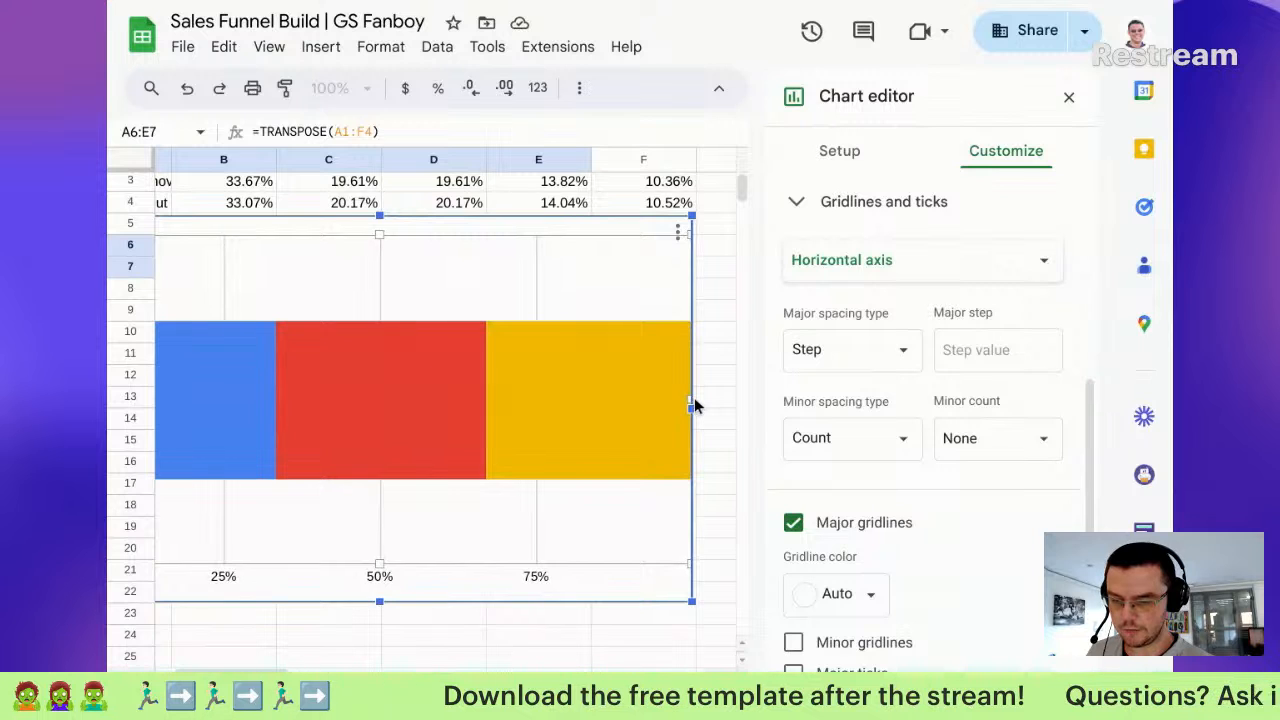
{"action": "left_click_drag", "start_coordinate": [380, 567], "coordinate": [380, 602]}
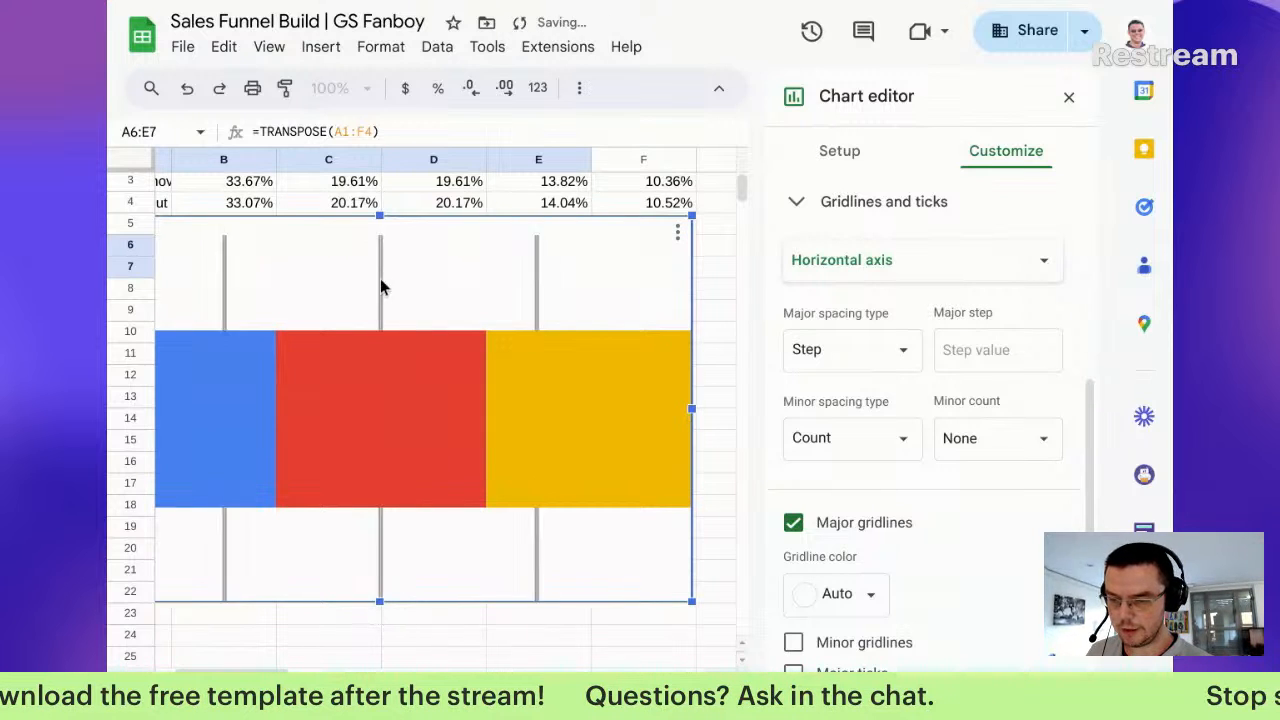
{"action": "left_click_drag", "start_coordinate": [380, 231], "coordinate": [382, 210]}
Step: Turn off the chart's major gridlines
{"action": "left_click", "coordinate": [819, 521]}
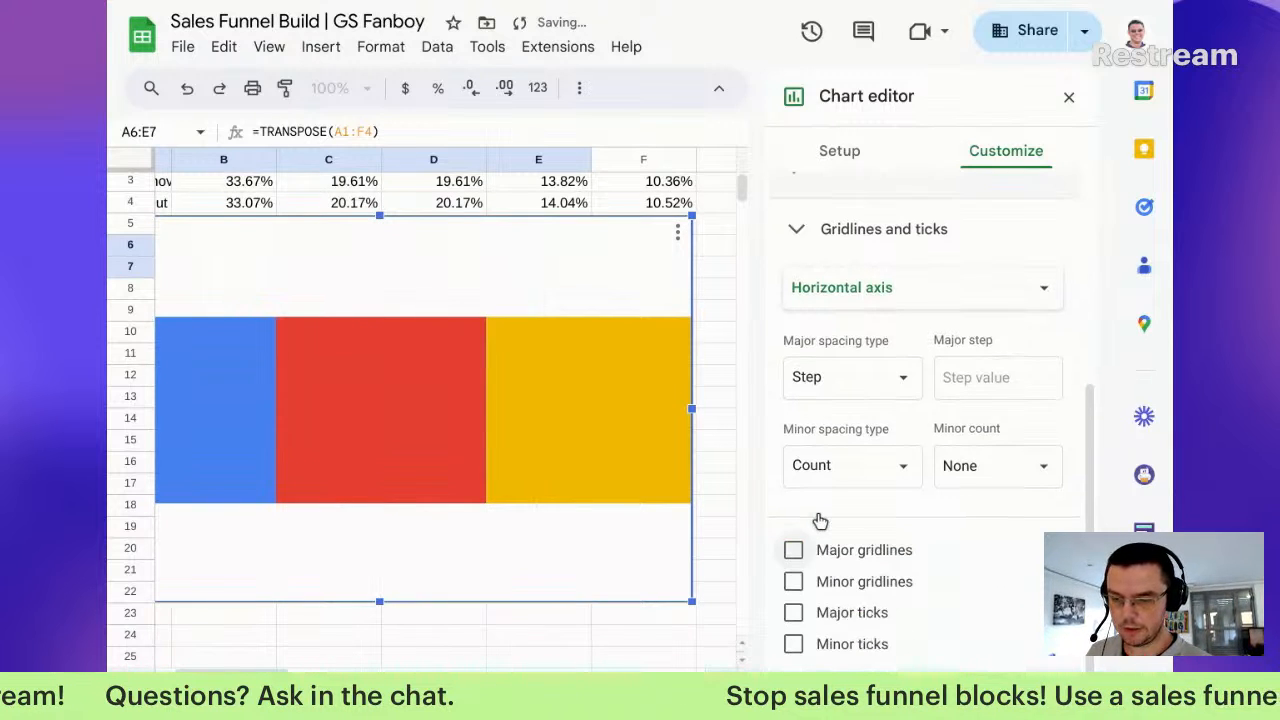
{"action": "left_click", "coordinate": [830, 152]}
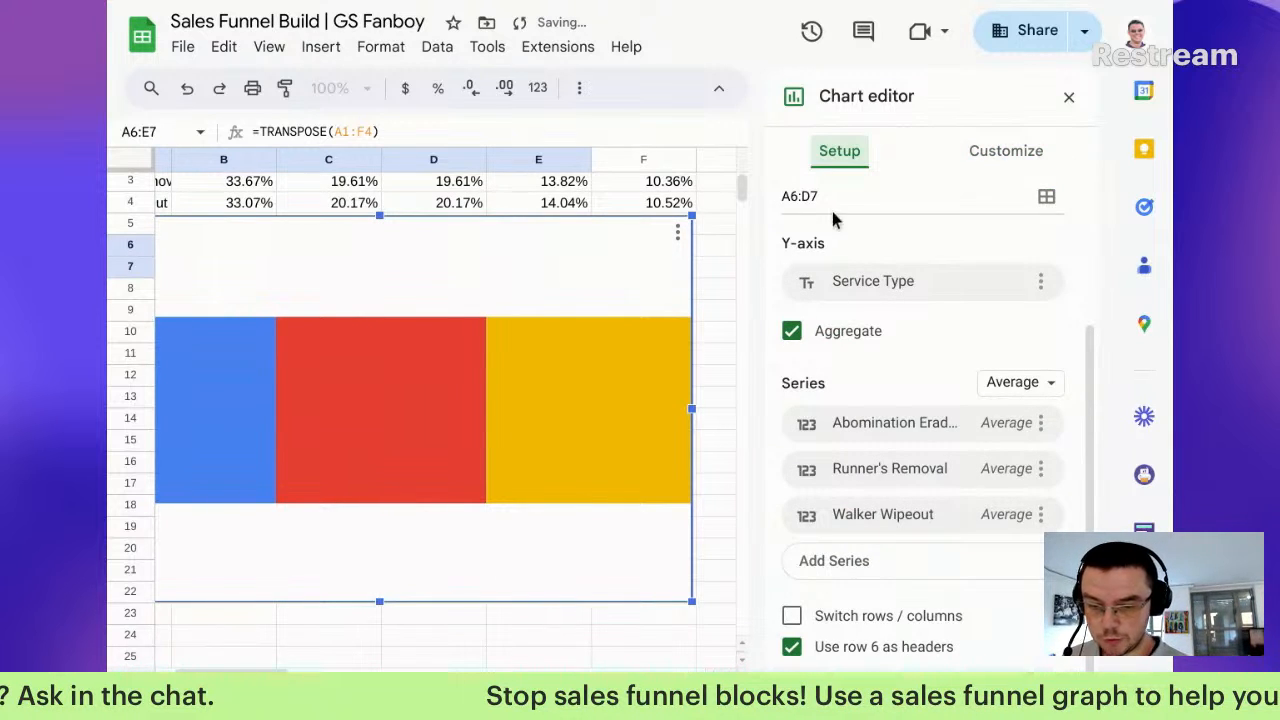
{"action": "left_click", "coordinate": [1031, 151]}
{"action": "scroll", "coordinate": [860, 300], "scroll_direction": "up", "scroll_amount": 2}
Step: Set the chart style's background and border colour to None
{"action": "scroll", "coordinate": [885, 342], "scroll_direction": "up", "scroll_amount": 1}
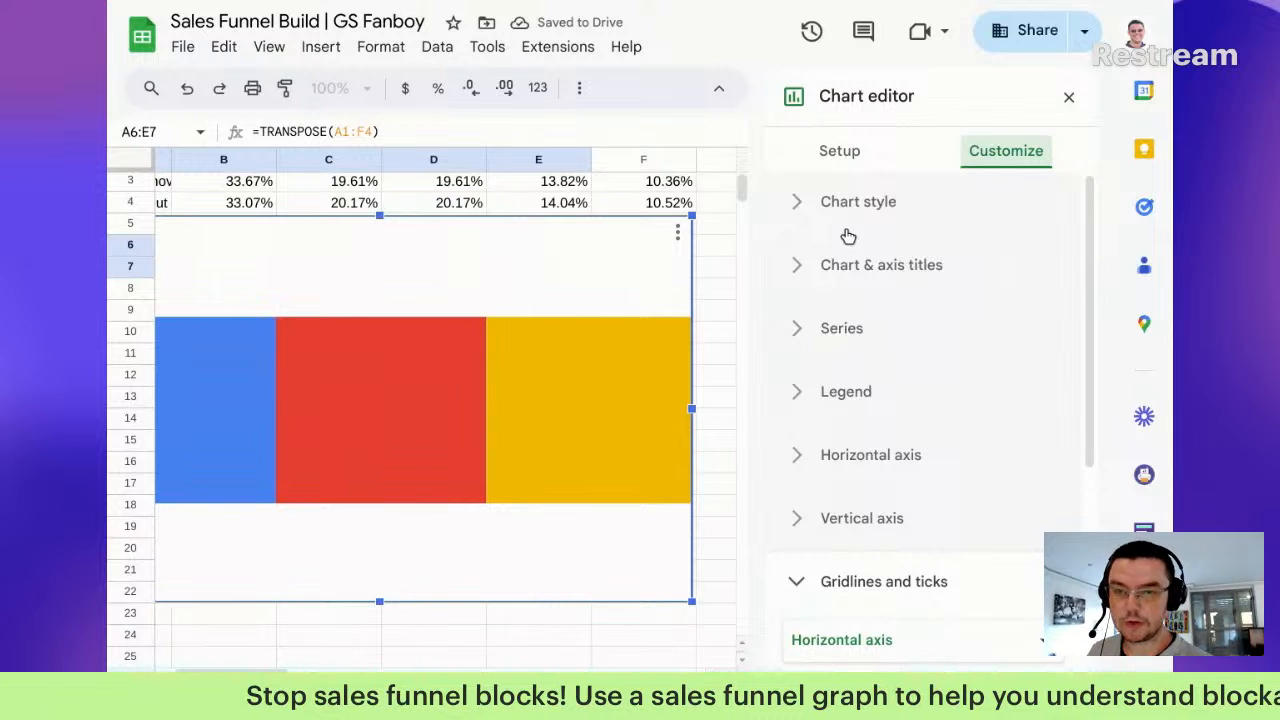
{"action": "left_click", "coordinate": [858, 201]}
{"action": "left_click", "coordinate": [806, 294]}
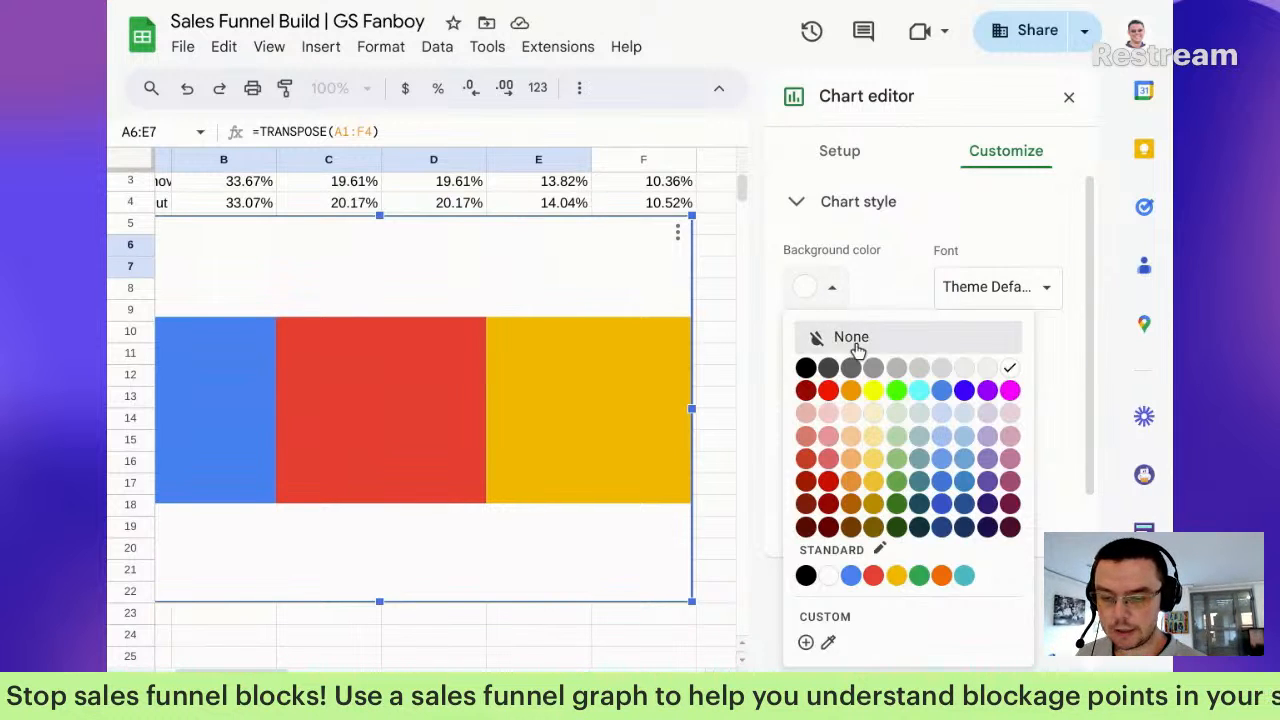
{"action": "left_click", "coordinate": [836, 337]}
{"action": "left_click", "coordinate": [834, 374]}
{"action": "left_click", "coordinate": [862, 427]}
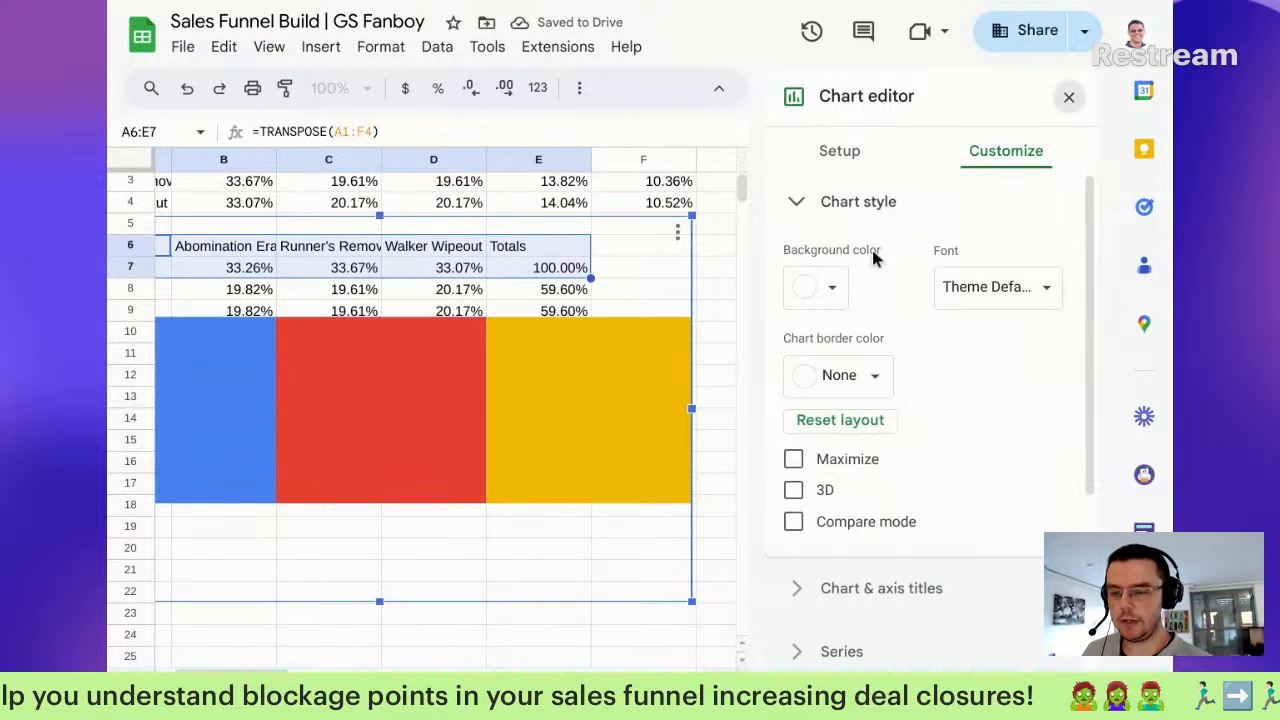
{"action": "left_click", "coordinate": [1069, 97]}
Step: Add a centred data label to the yellow Walker Wipeout bar segment
{"action": "double_click", "coordinate": [608, 422]}
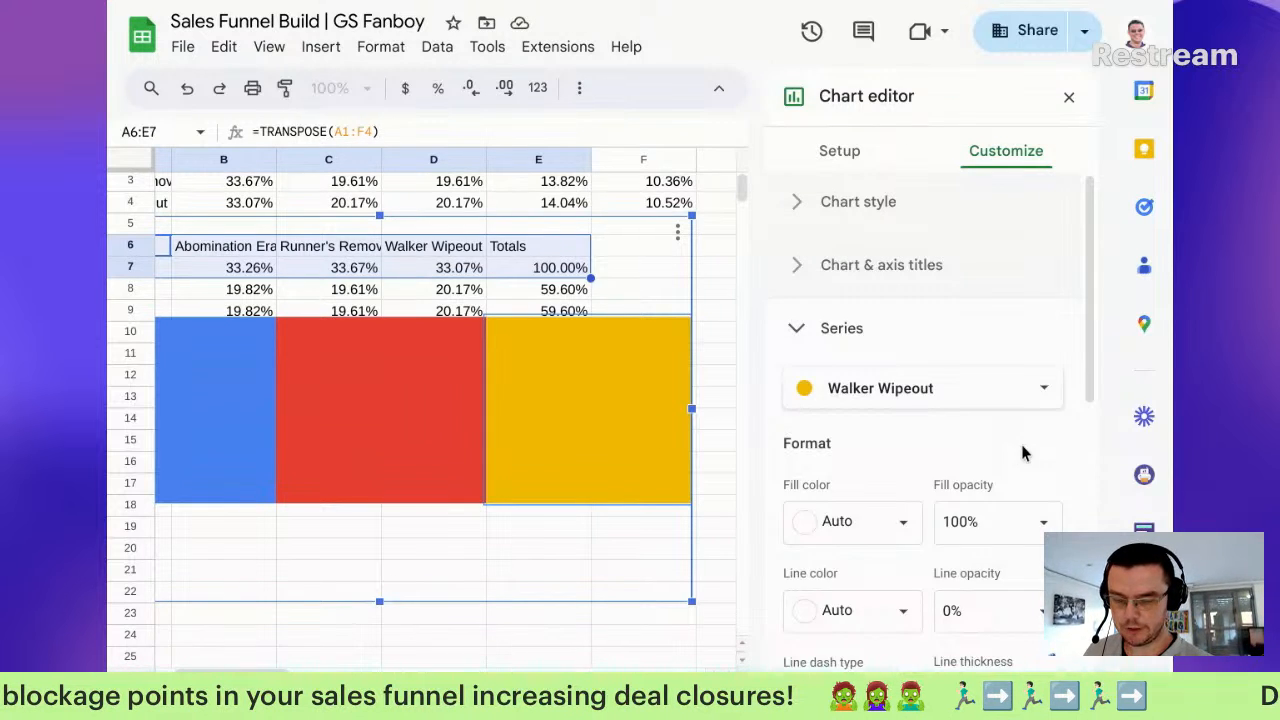
{"action": "scroll", "coordinate": [1023, 453], "scroll_direction": "down", "scroll_amount": 5}
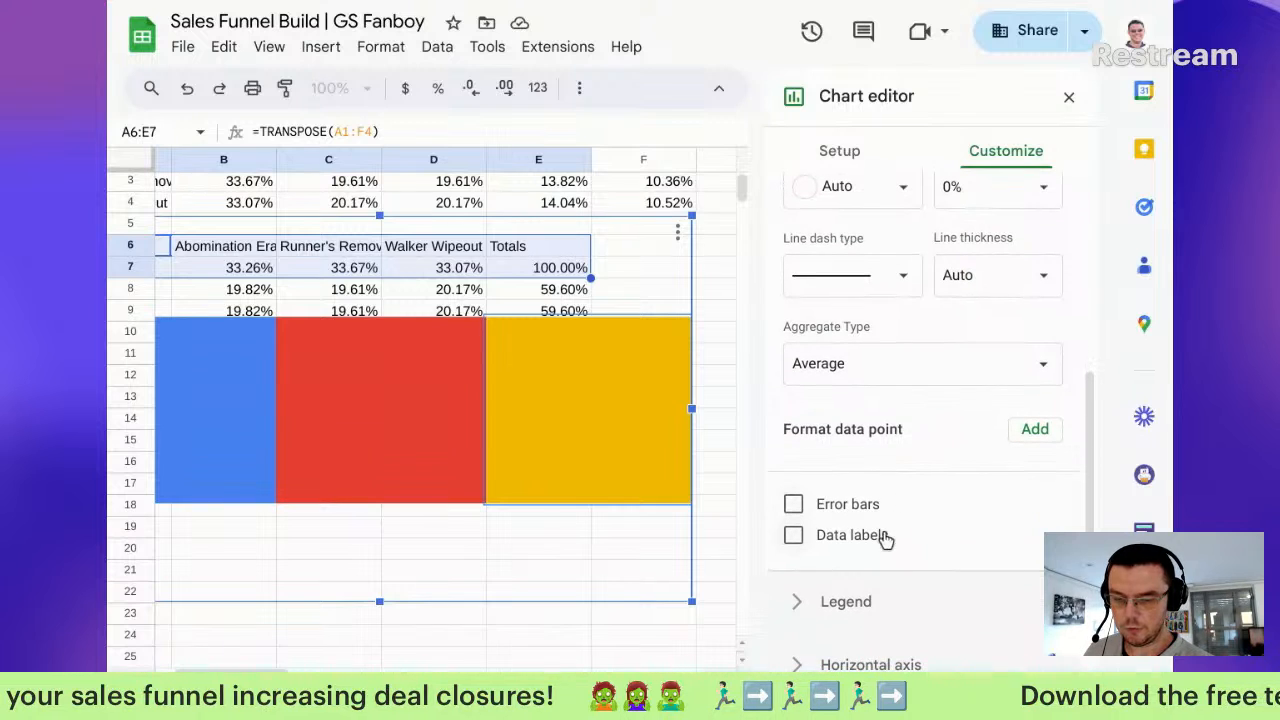
{"action": "left_click", "coordinate": [880, 542]}
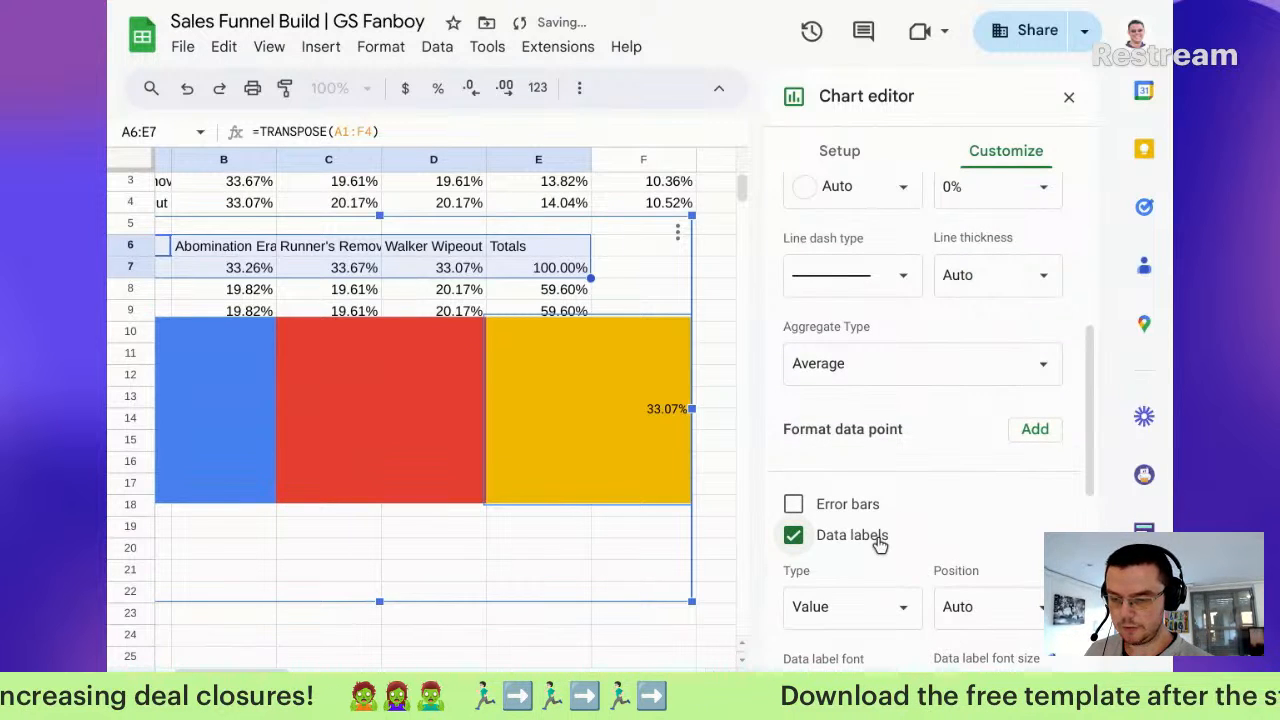
{"action": "scroll", "coordinate": [885, 535], "scroll_direction": "down", "scroll_amount": 2}
{"action": "left_click", "coordinate": [1010, 432]}
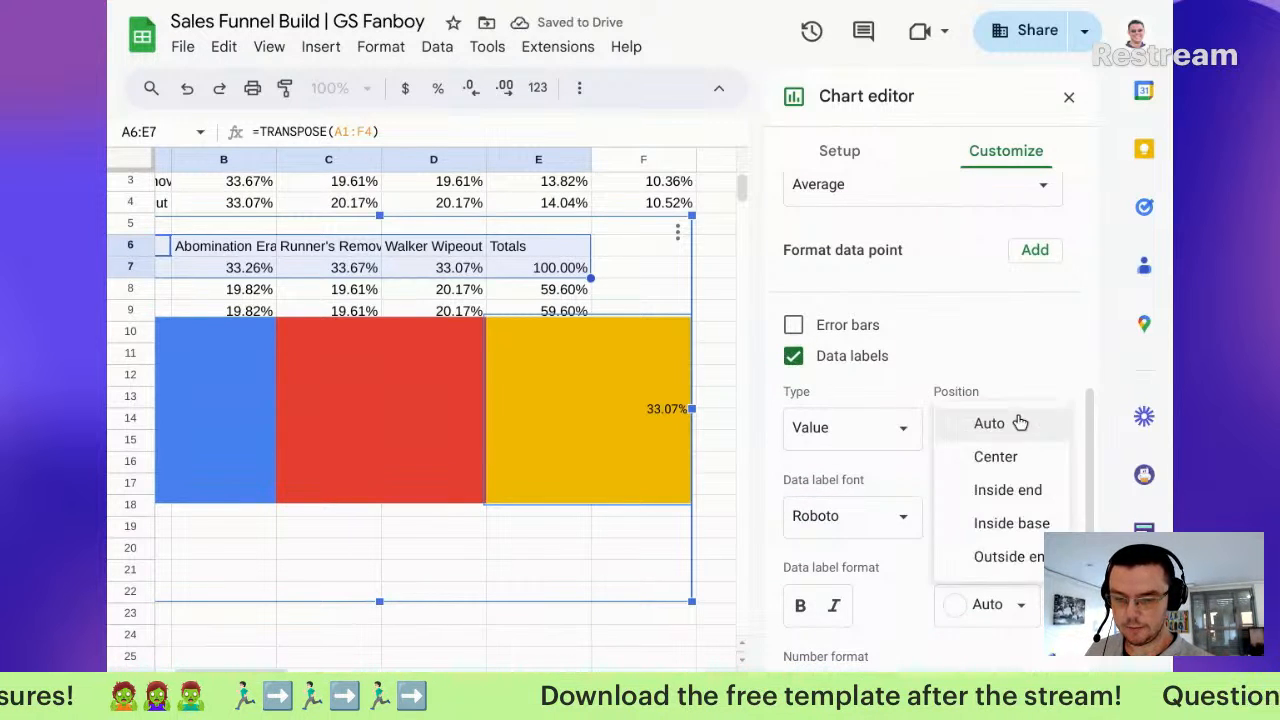
{"action": "left_click", "coordinate": [977, 457]}
{"action": "scroll", "coordinate": [903, 545], "scroll_direction": "down", "scroll_amount": 1}
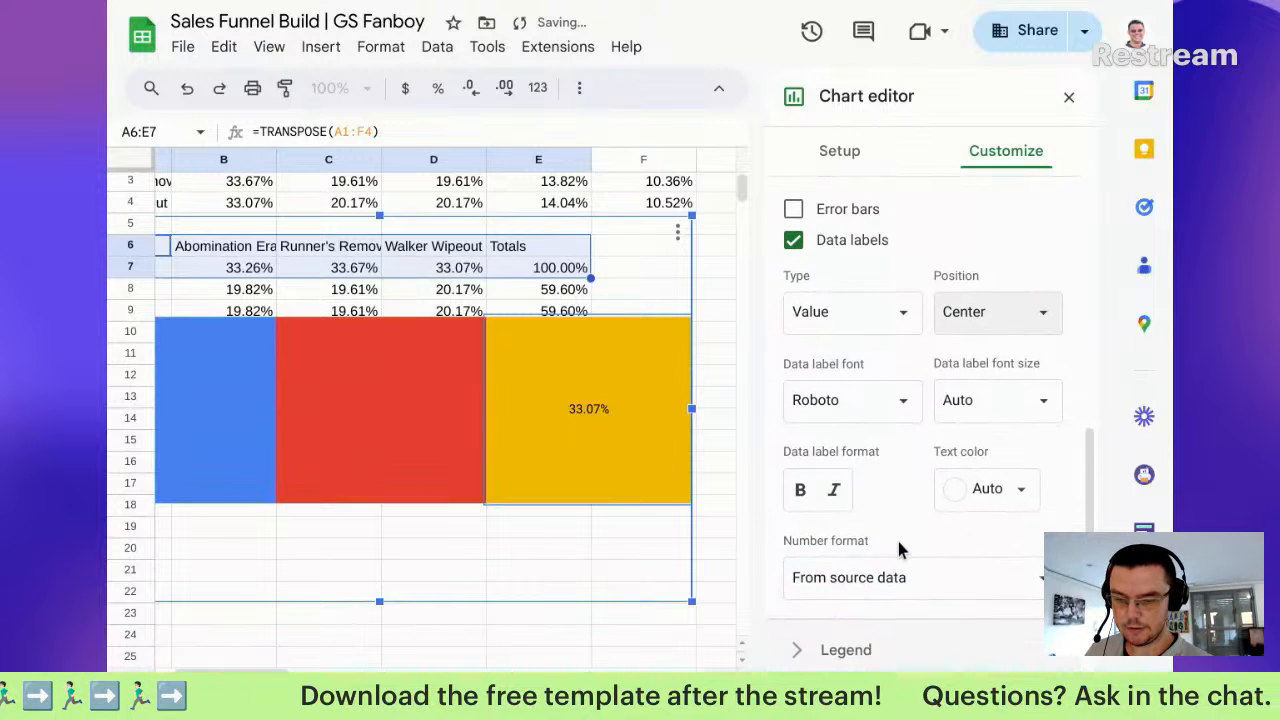
{"action": "left_click", "coordinate": [615, 382]}
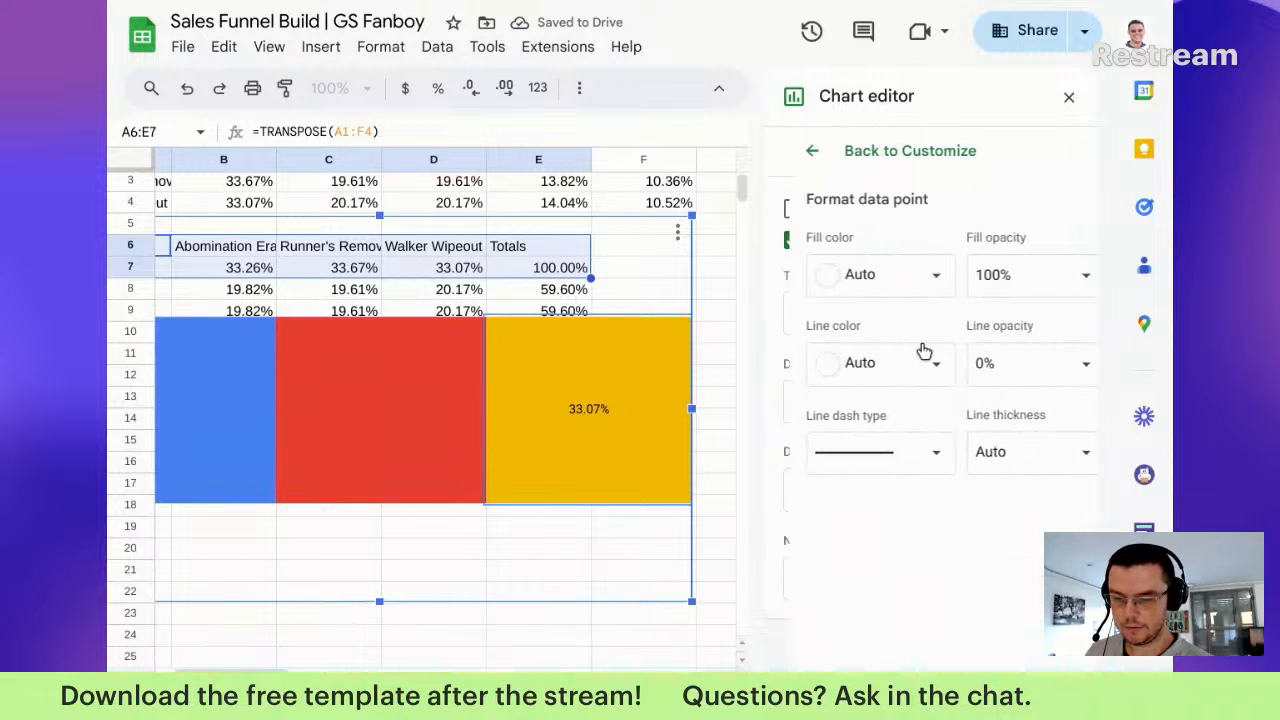
Step: Apply centred data labels to all series so every bar segment shows its percentage
{"action": "left_click", "coordinate": [810, 152]}
{"action": "scroll", "coordinate": [935, 262], "scroll_direction": "up", "scroll_amount": 5}
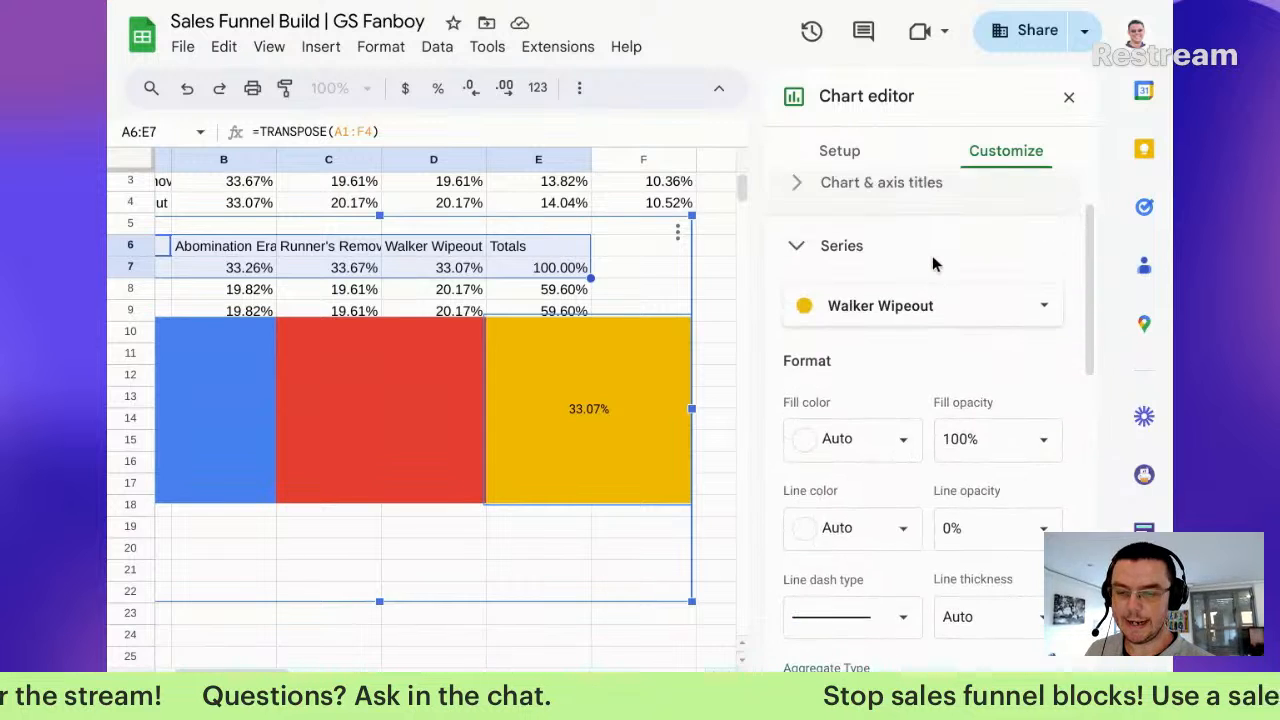
{"action": "left_click", "coordinate": [903, 306]}
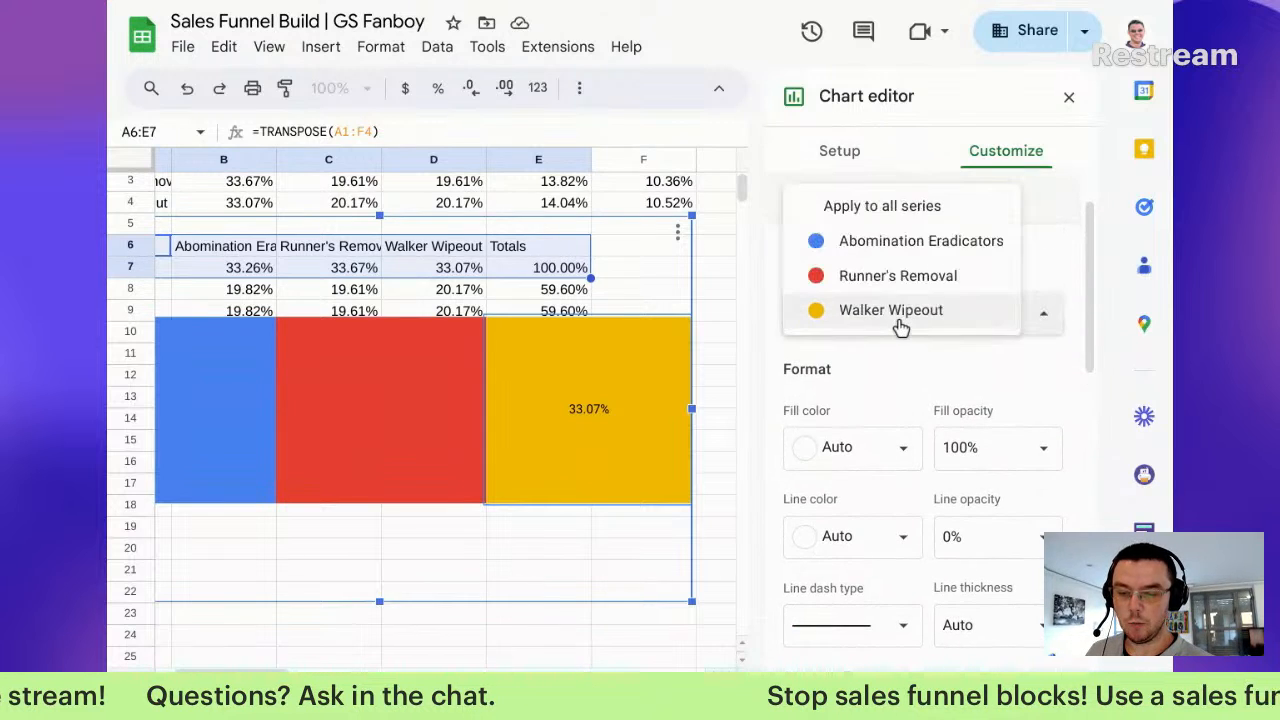
{"action": "left_click", "coordinate": [894, 210]}
{"action": "scroll", "coordinate": [845, 410], "scroll_direction": "down", "scroll_amount": 3}
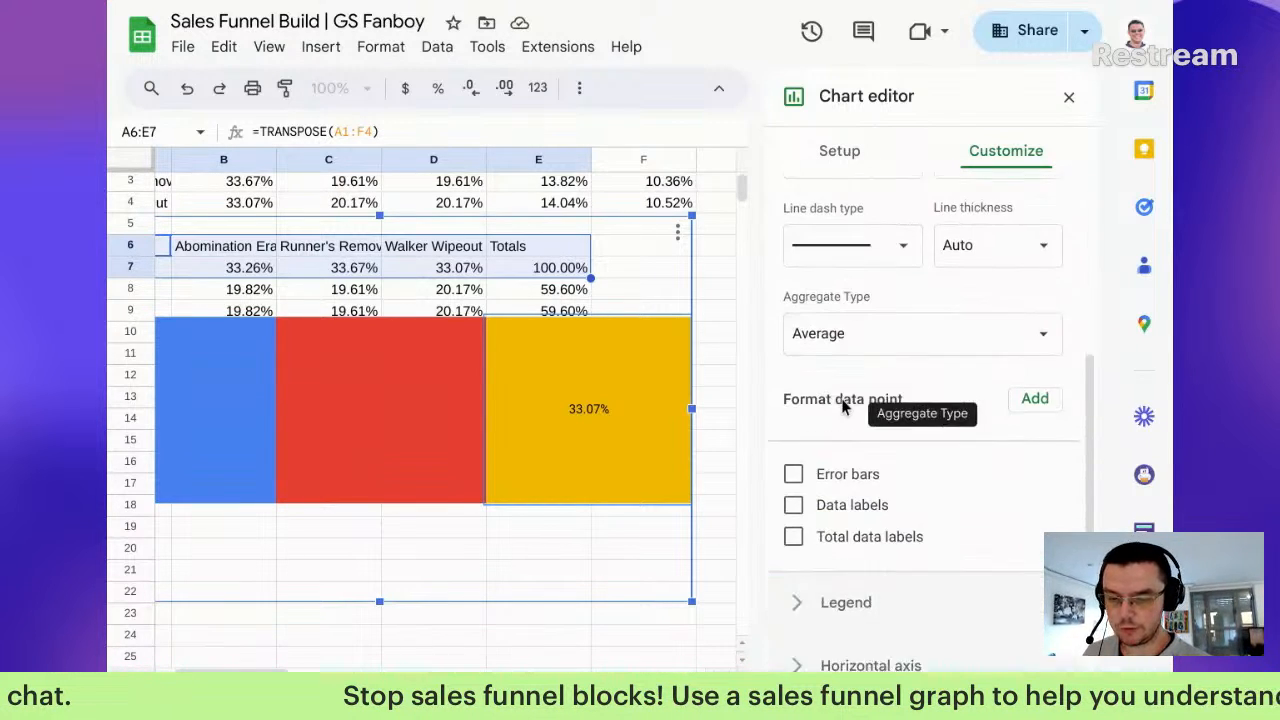
{"action": "left_click", "coordinate": [860, 483]}
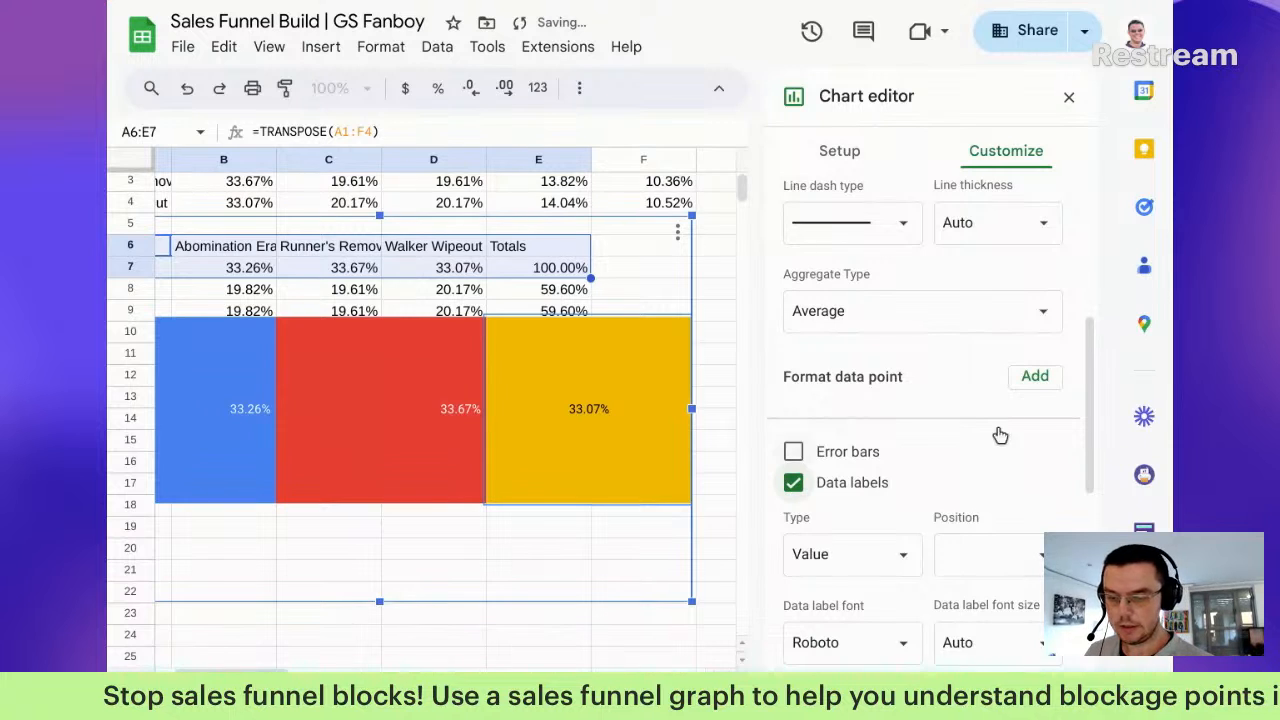
{"action": "left_click", "coordinate": [1004, 558]}
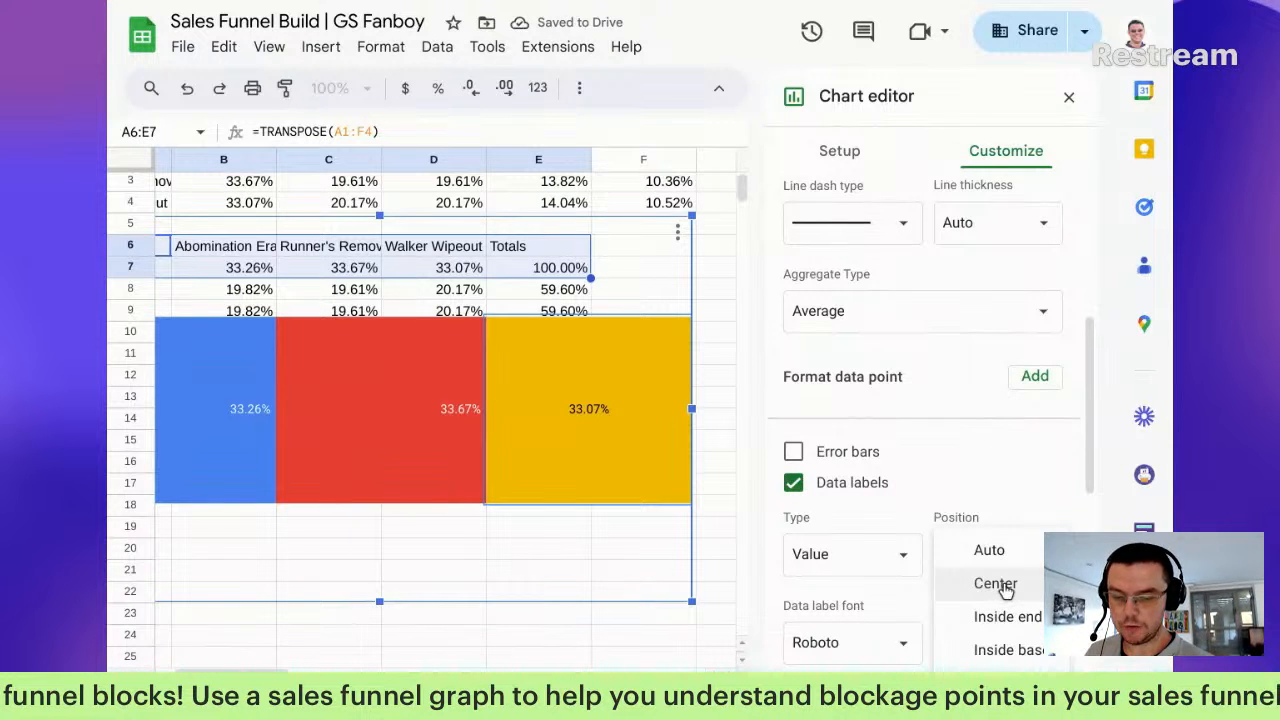
{"action": "left_click", "coordinate": [1001, 585]}
{"action": "scroll", "coordinate": [1004, 500], "scroll_direction": "down", "scroll_amount": 4}
{"action": "scroll", "coordinate": [1000, 508], "scroll_direction": "down", "scroll_amount": 2}
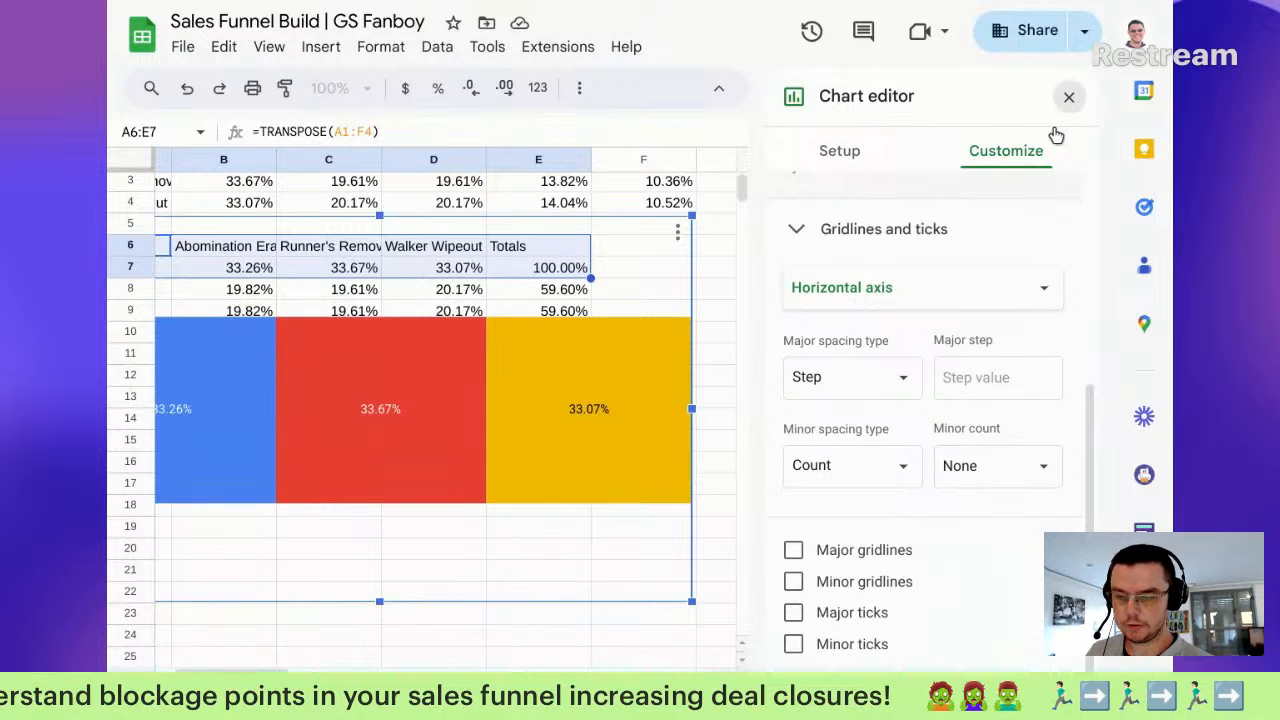
{"action": "left_click", "coordinate": [1069, 97]}
{"action": "left_click", "coordinate": [556, 443]}
Step: Move the chart right and flatten it into a thin bar spanning rows 14–18
{"action": "left_click_drag", "start_coordinate": [556, 443], "coordinate": [815, 468]}
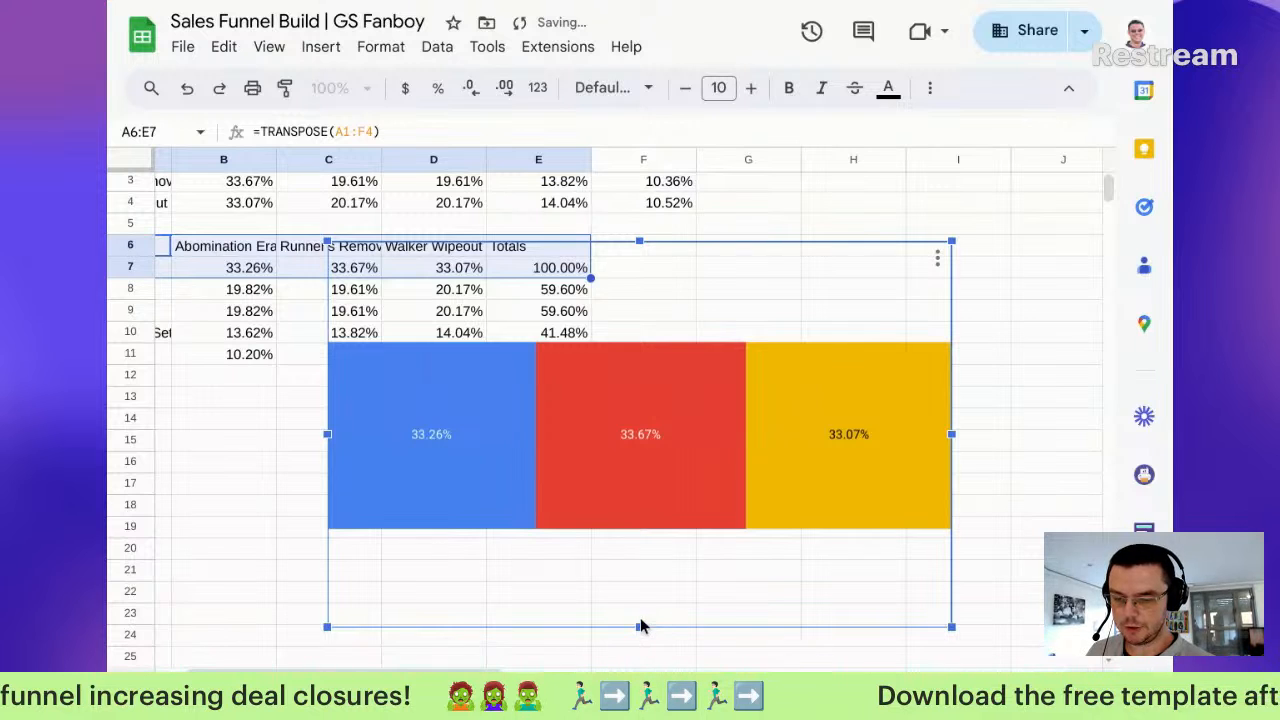
{"action": "left_click_drag", "start_coordinate": [639, 241], "coordinate": [554, 378]}
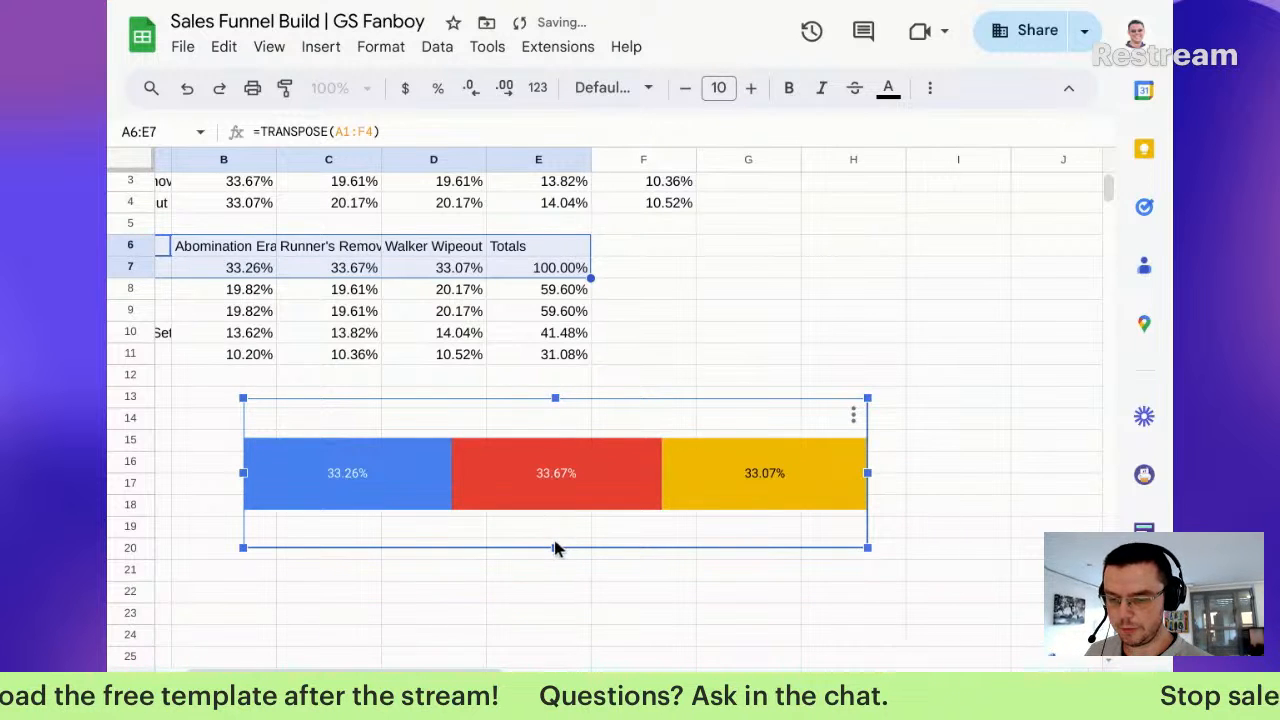
{"action": "left_click_drag", "start_coordinate": [555, 545], "coordinate": [566, 497]}
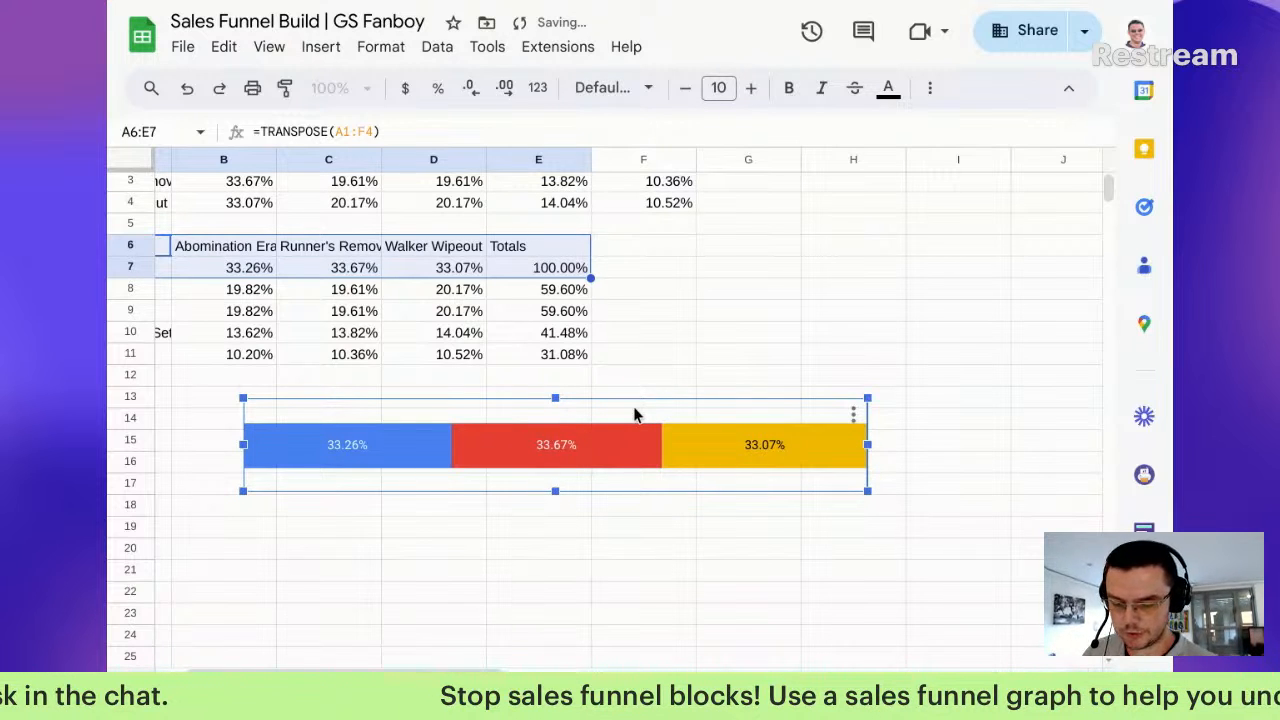
{"action": "key", "text": "Escape"}
Step: Paste a second copy of the bar beneath it around rows 17–20, narrower than the first
{"action": "left_click", "coordinate": [638, 432]}
{"action": "key", "text": "ctrl+c"}
{"action": "key", "text": "ctrl+v"}
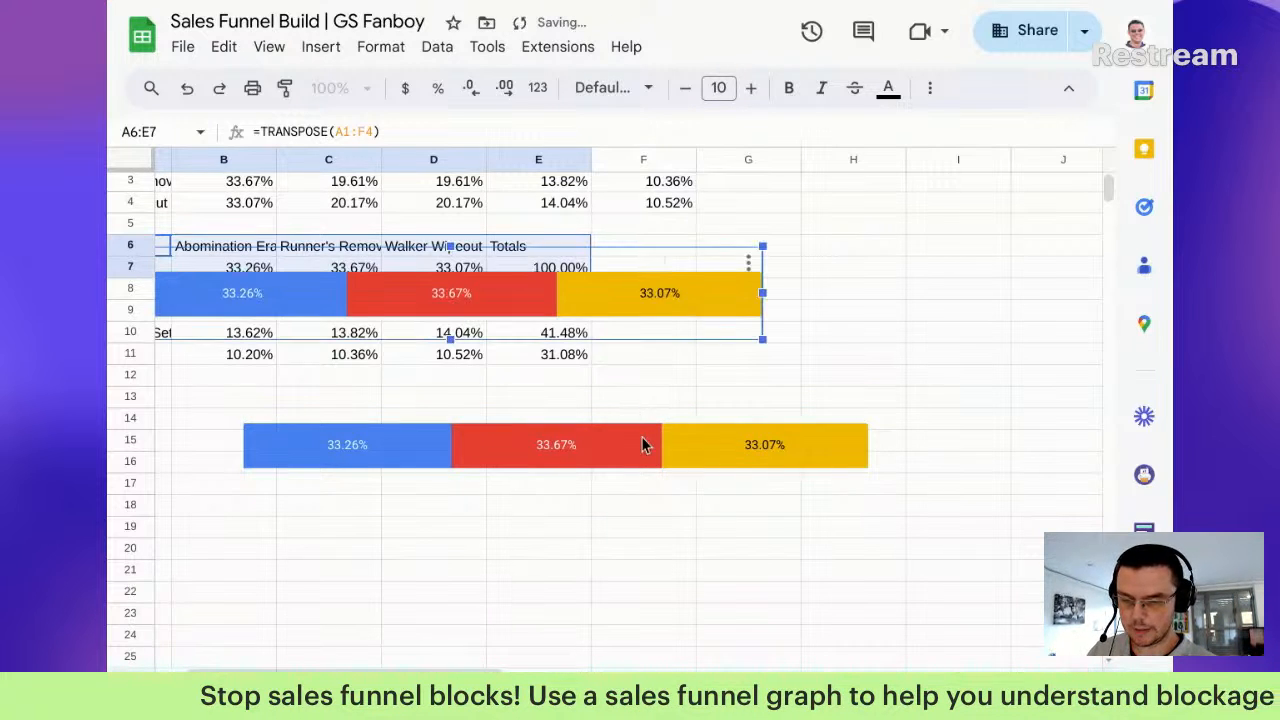
{"action": "left_click_drag", "start_coordinate": [654, 306], "coordinate": [767, 558]}
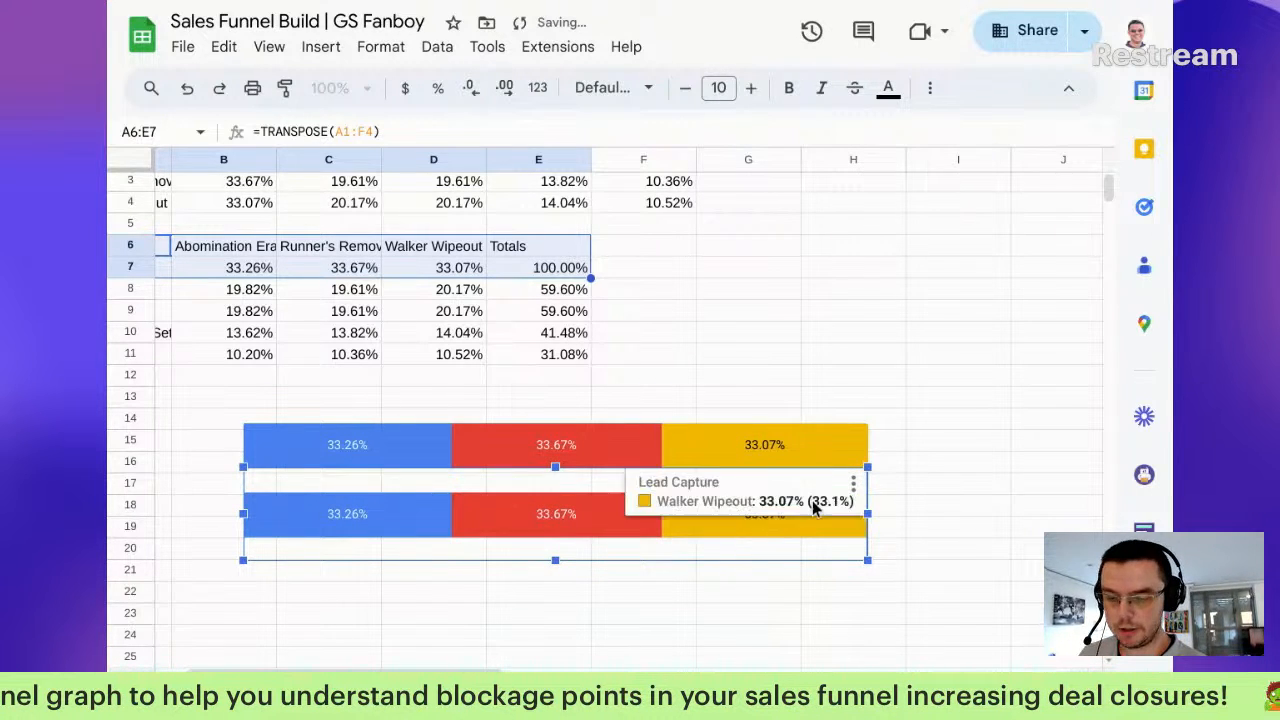
{"action": "left_click_drag", "start_coordinate": [867, 514], "coordinate": [768, 506]}
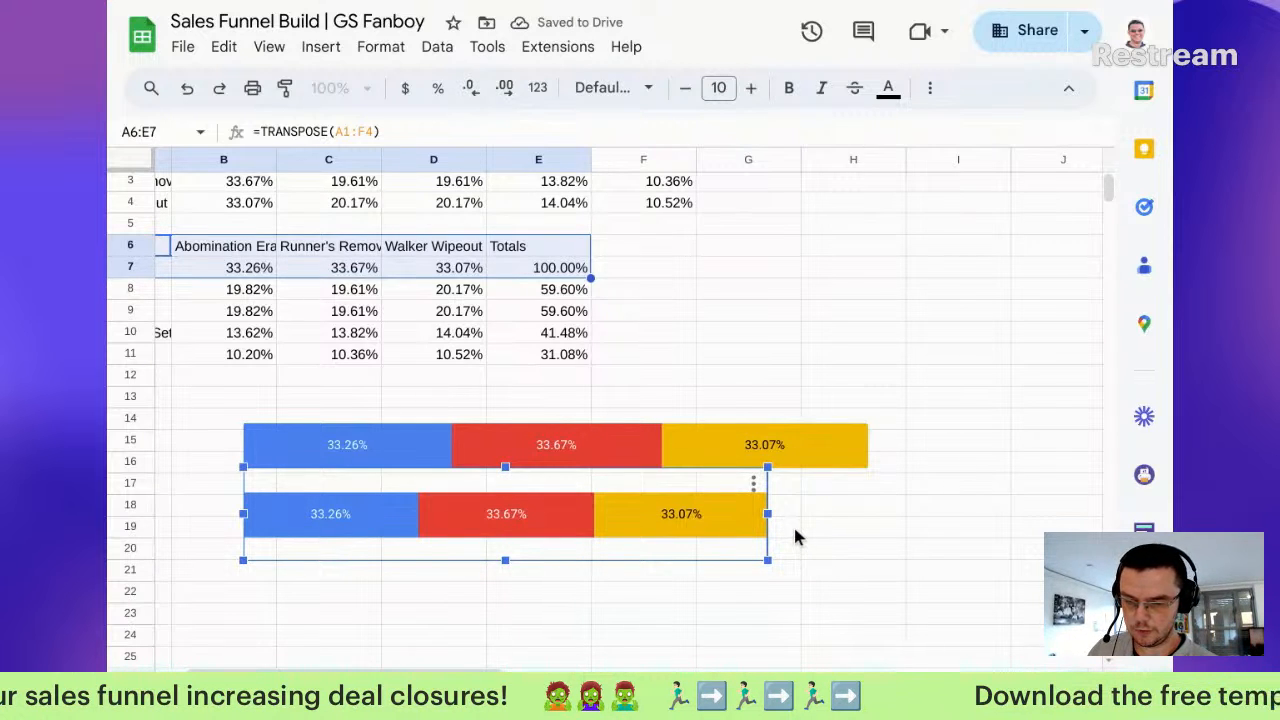
{"action": "key", "text": "Escape"}
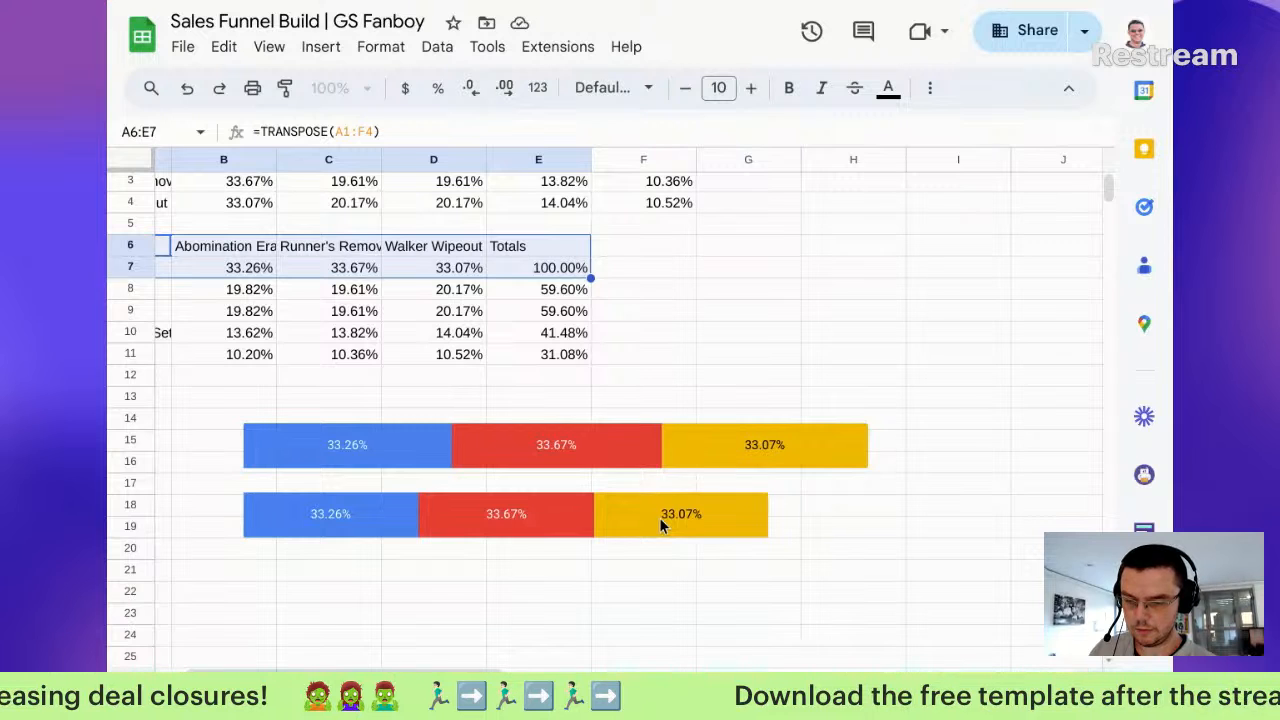
Step: Paste a third copy below the second and make it narrower than the second
{"action": "left_click", "coordinate": [694, 500]}
{"action": "key", "text": "ctrl+v"}
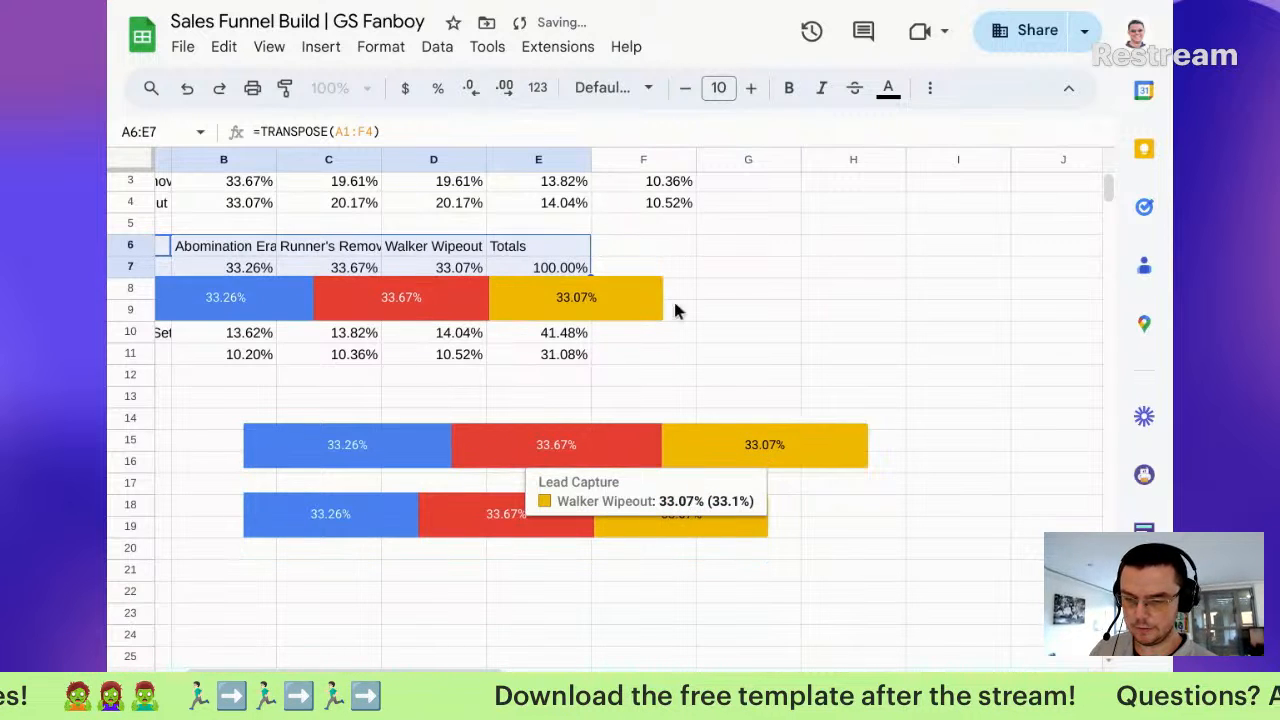
{"action": "left_click", "coordinate": [544, 311]}
{"action": "left_click_drag", "start_coordinate": [544, 311], "coordinate": [671, 605]}
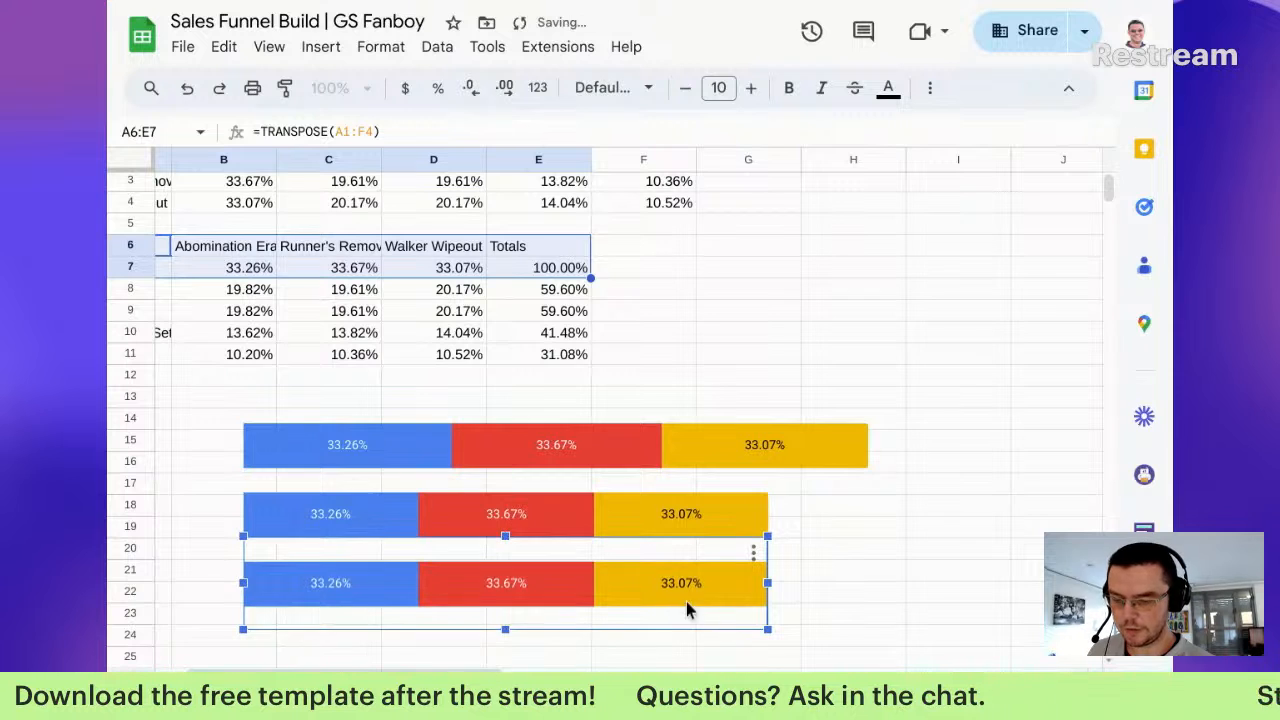
{"action": "scroll", "coordinate": [866, 583], "scroll_direction": "down", "scroll_amount": 1}
{"action": "scroll", "coordinate": [866, 583], "scroll_direction": "down", "scroll_amount": 1}
{"action": "left_click_drag", "start_coordinate": [772, 502], "coordinate": [685, 492]}
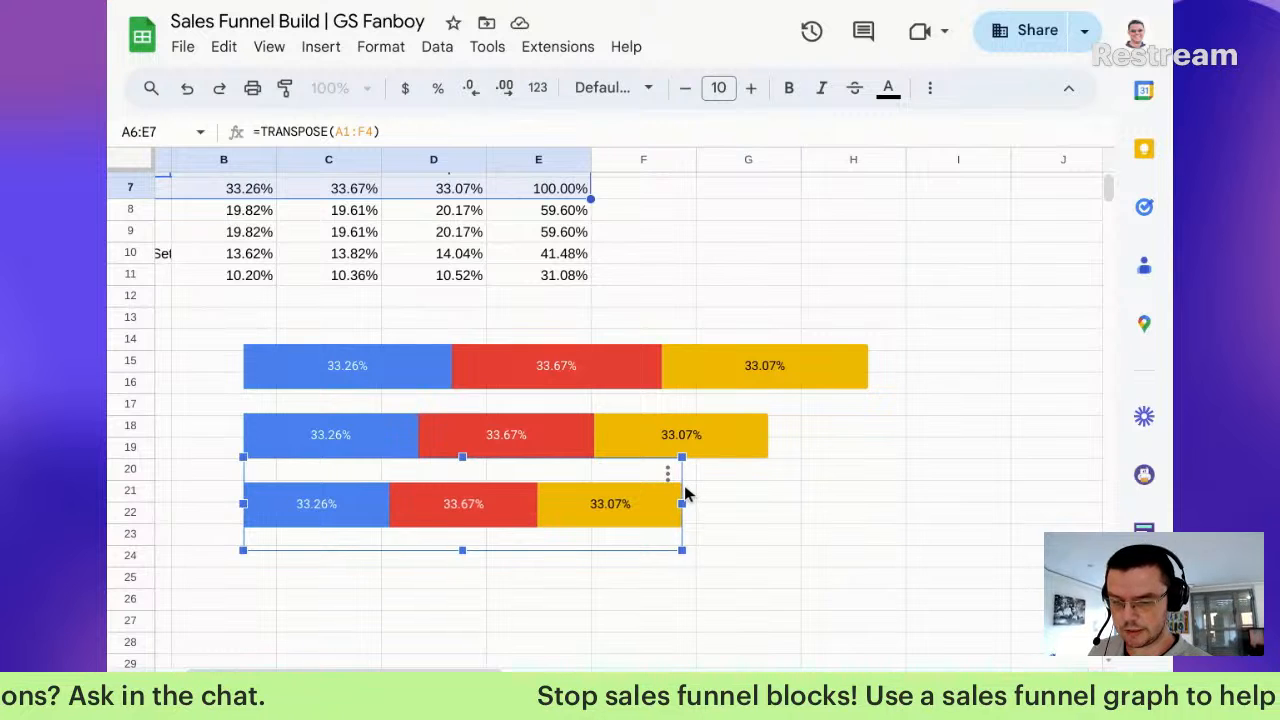
{"action": "left_click", "coordinate": [717, 499]}
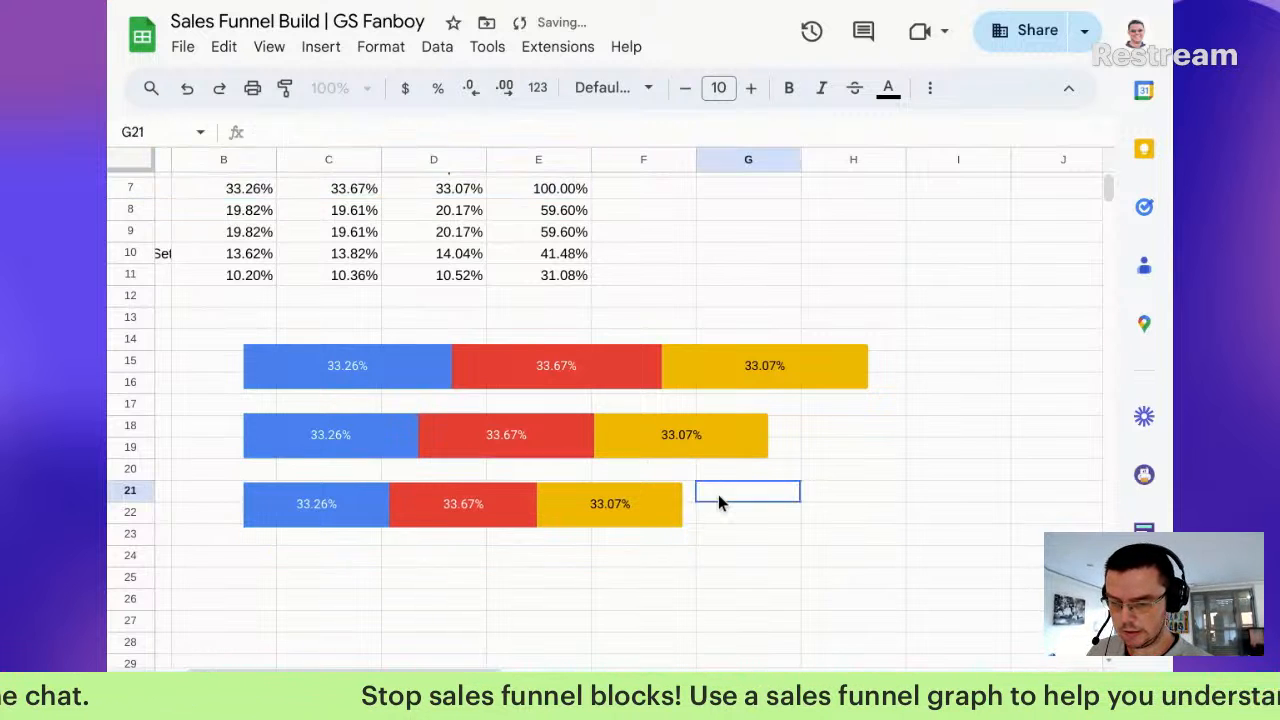
Step: Paste a fourth copy beneath the third, left-aligned, as the narrowest bar
{"action": "left_click", "coordinate": [619, 507]}
{"action": "key", "text": "ctrl+c"}
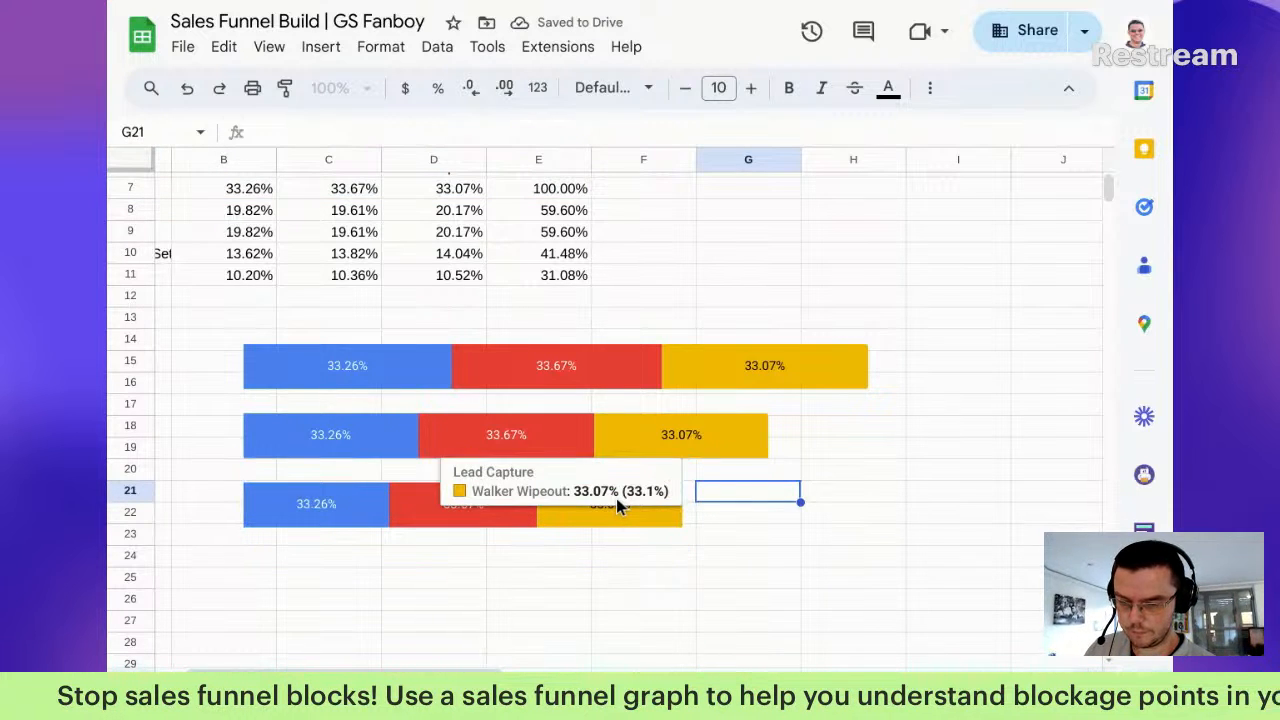
{"action": "key", "text": "ctrl+v"}
{"action": "left_click_drag", "start_coordinate": [952, 547], "coordinate": [443, 574]}
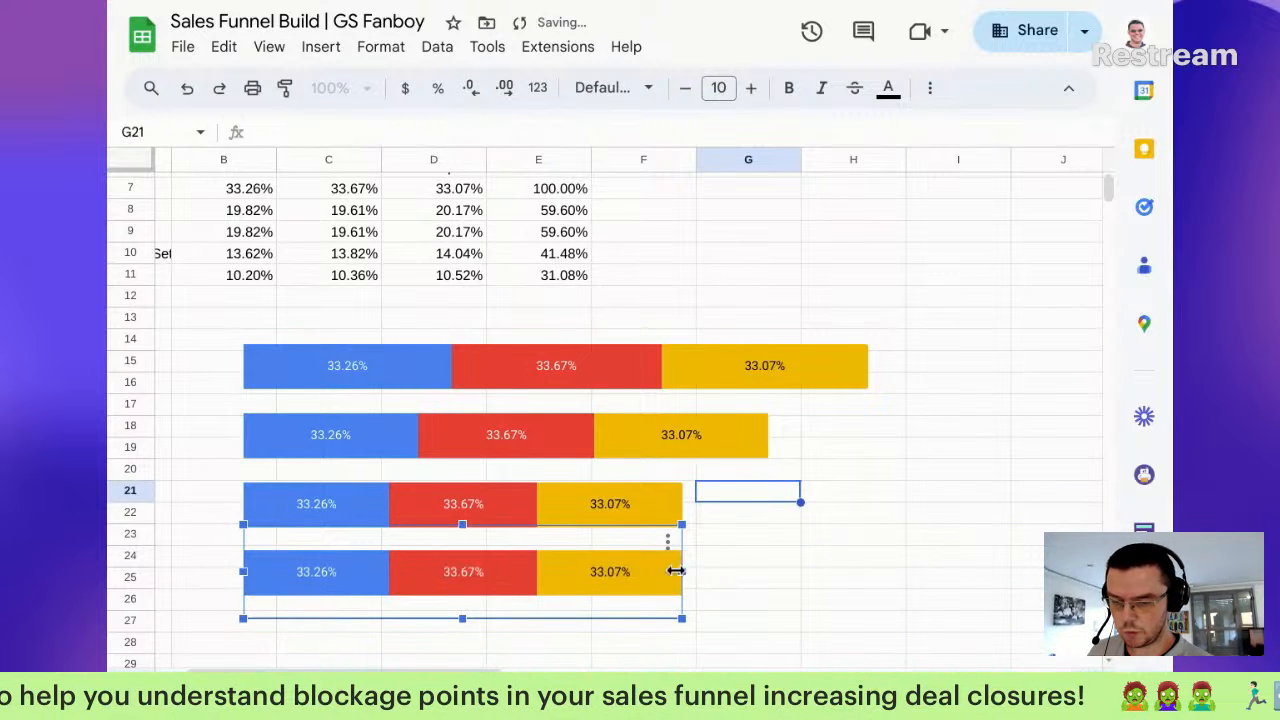
{"action": "left_click_drag", "start_coordinate": [682, 572], "coordinate": [604, 571]}
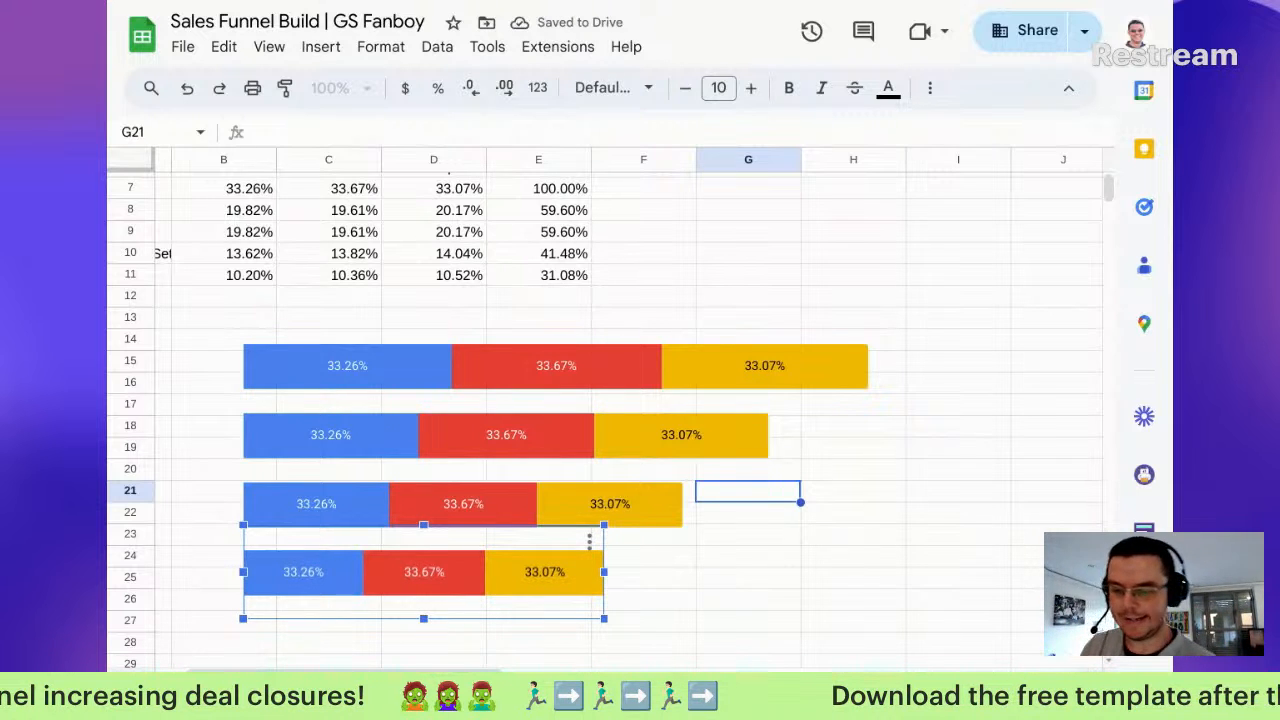
{"action": "left_click", "coordinate": [699, 428]}
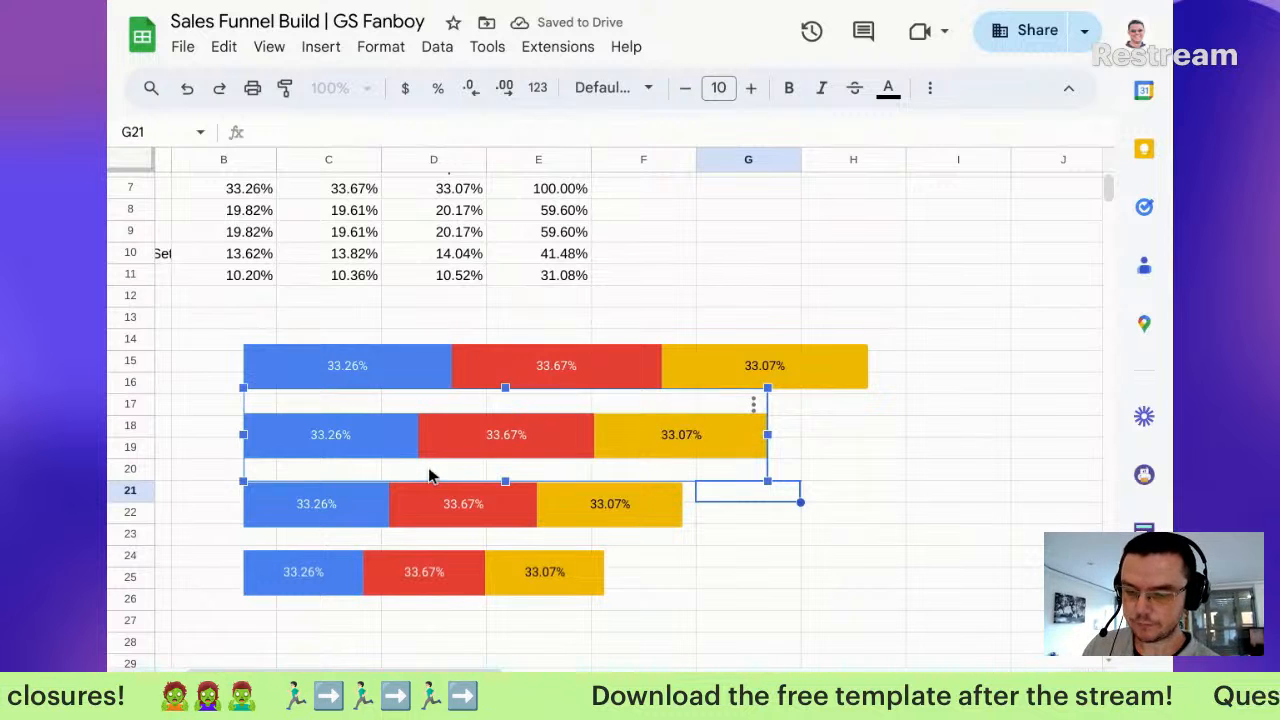
Step: Open the chart editor for the second chart and return to its Setup options
{"action": "double_click", "coordinate": [454, 438]}
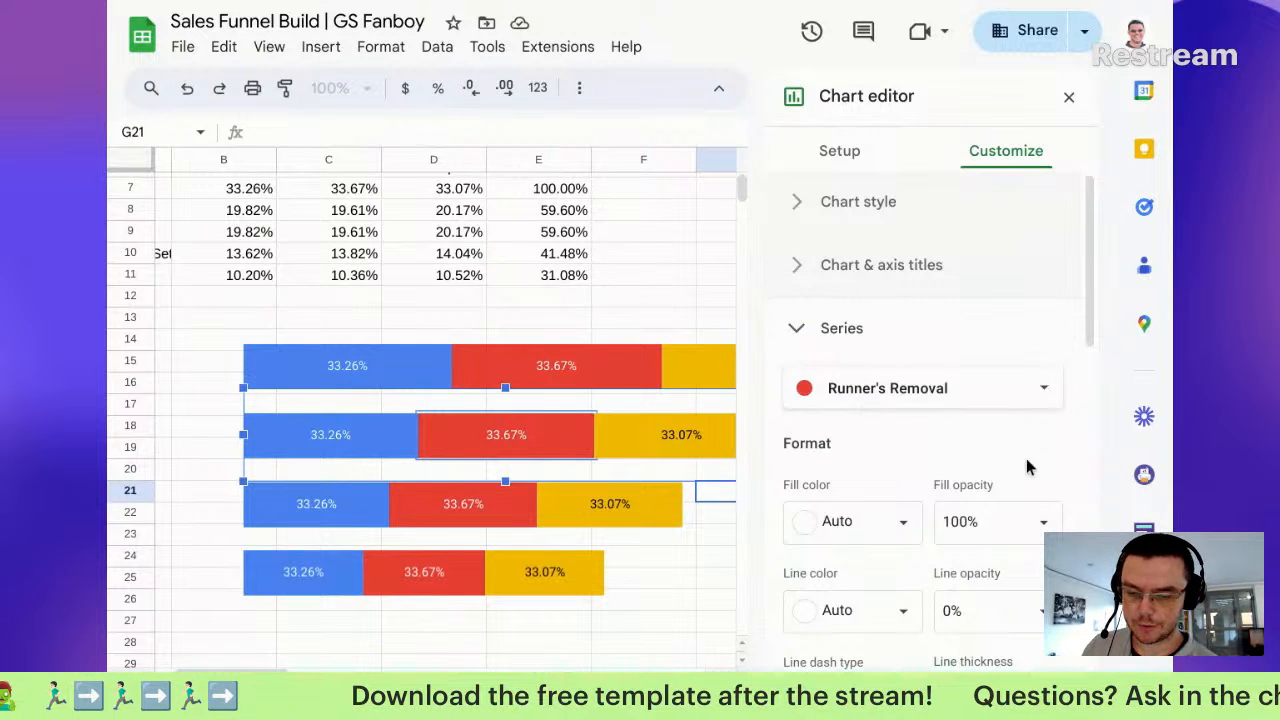
{"action": "scroll", "coordinate": [1071, 362], "scroll_direction": "down", "scroll_amount": 3}
{"action": "scroll", "coordinate": [1051, 356], "scroll_direction": "up", "scroll_amount": 3}
{"action": "left_click", "coordinate": [870, 165]}
{"action": "scroll", "coordinate": [447, 327], "scroll_direction": "up", "scroll_amount": 2}
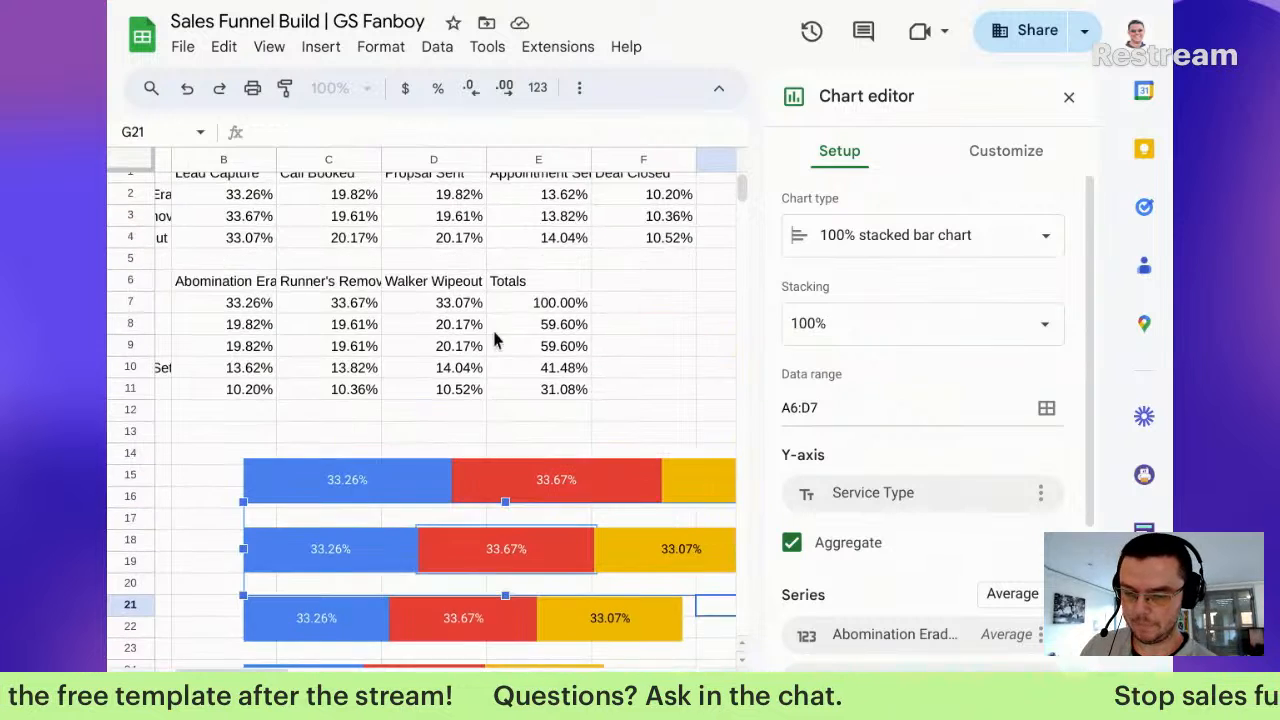
{"action": "scroll", "coordinate": [480, 378], "scroll_direction": "up", "scroll_amount": 1}
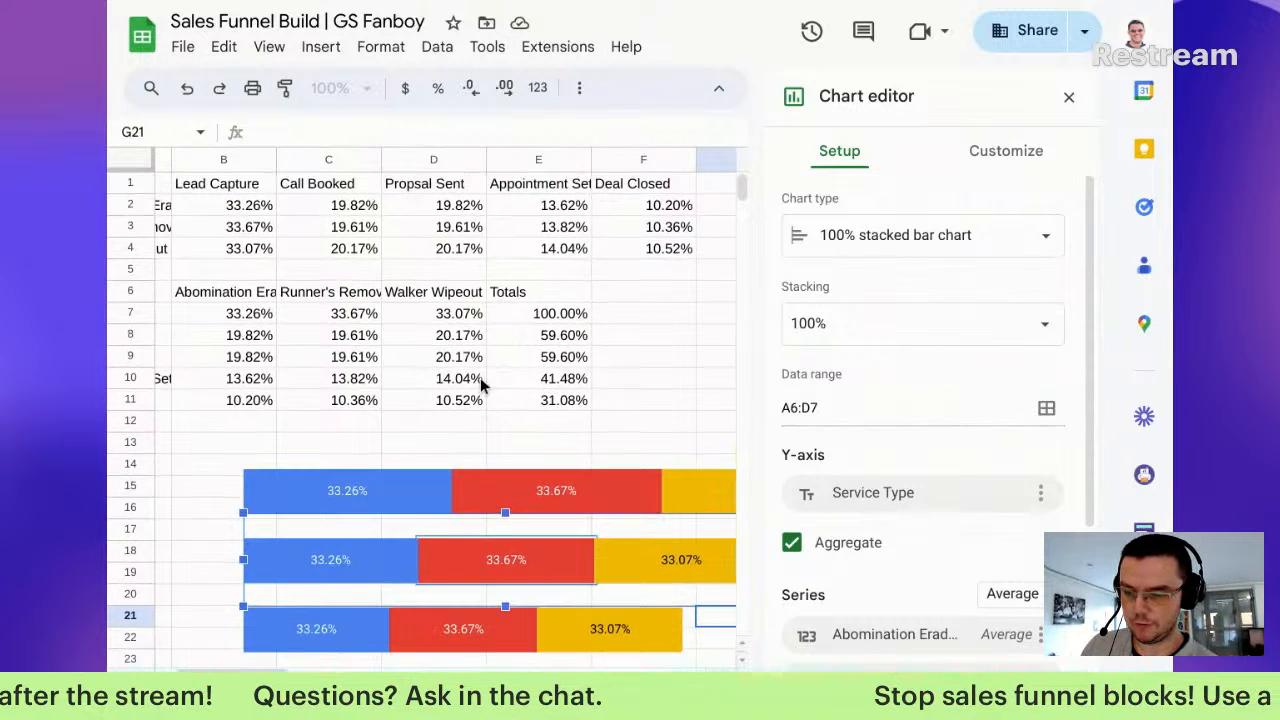
Step: Add the Call Booked row, A8:D8, as a second data range beside A6:D6
{"action": "left_click", "coordinate": [1046, 410]}
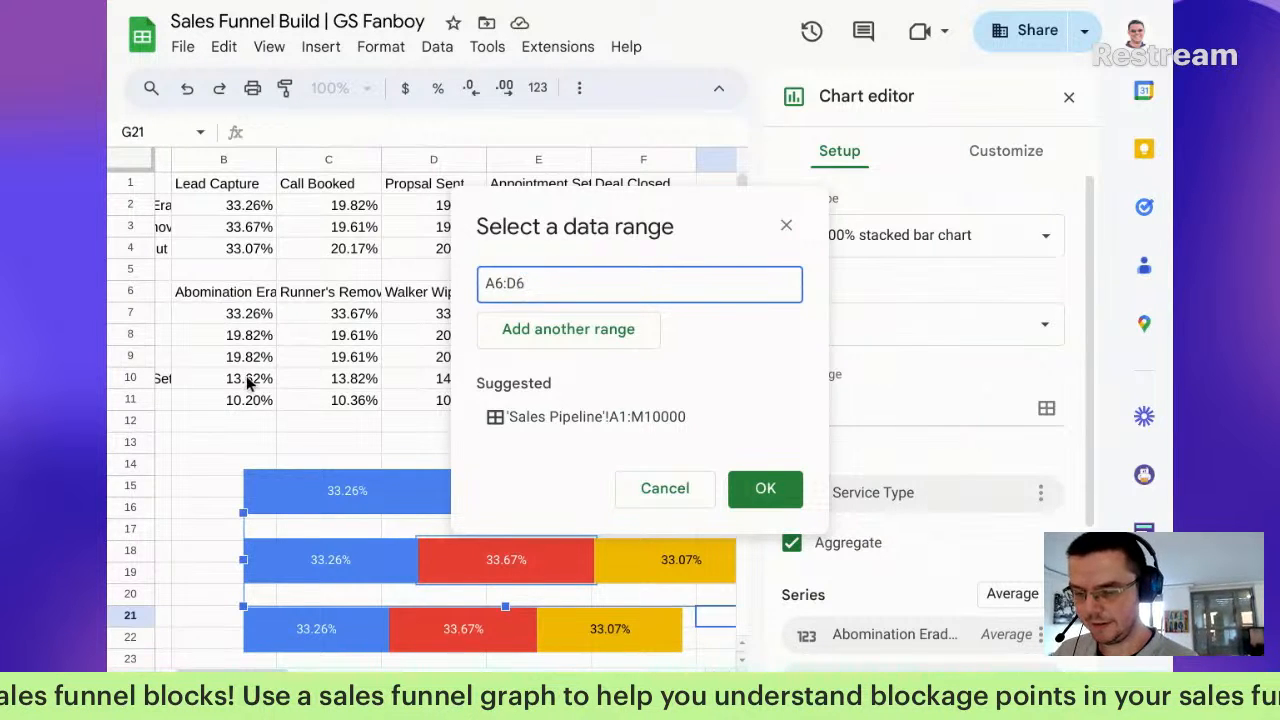
{"action": "left_click", "coordinate": [624, 343]}
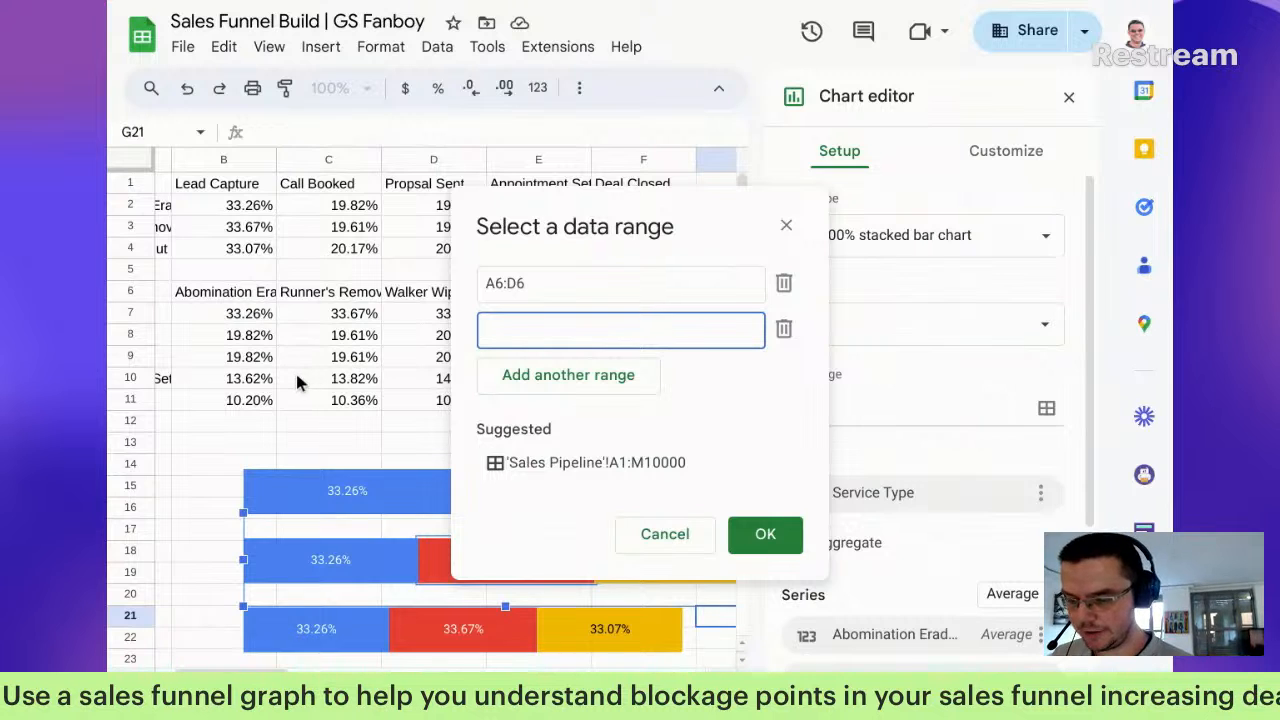
{"action": "scroll", "coordinate": [290, 374], "scroll_direction": "left", "scroll_amount": 3}
{"action": "left_click_drag", "start_coordinate": [233, 334], "coordinate": [673, 331]}
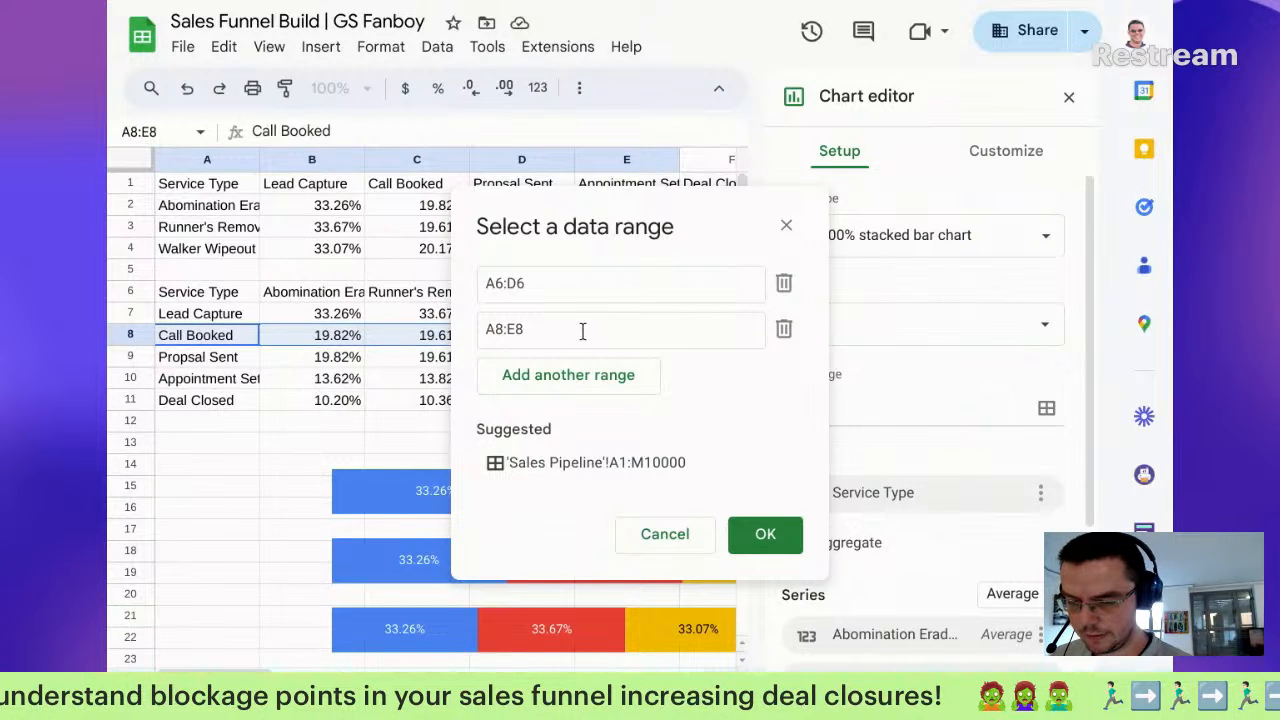
{"action": "left_click_drag", "start_coordinate": [589, 332], "coordinate": [573, 332]}
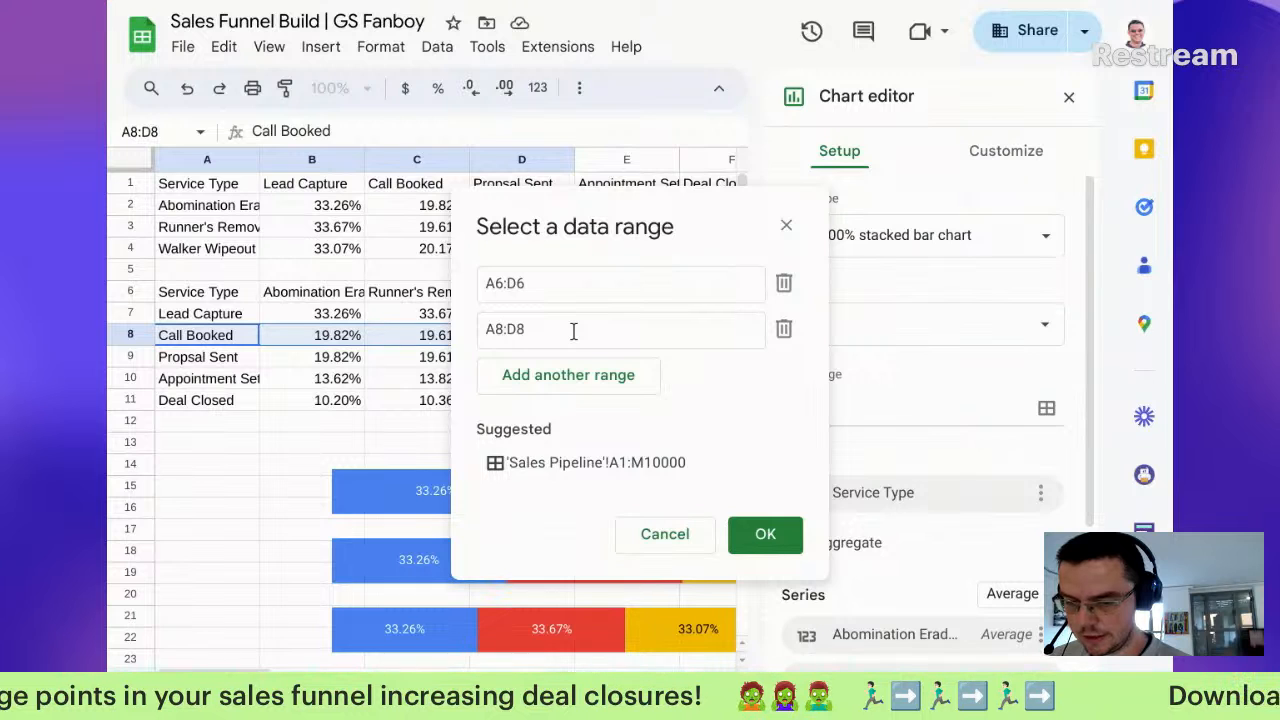
Step: Confirm the two data ranges and turn off Aggregate
{"action": "left_click", "coordinate": [765, 536]}
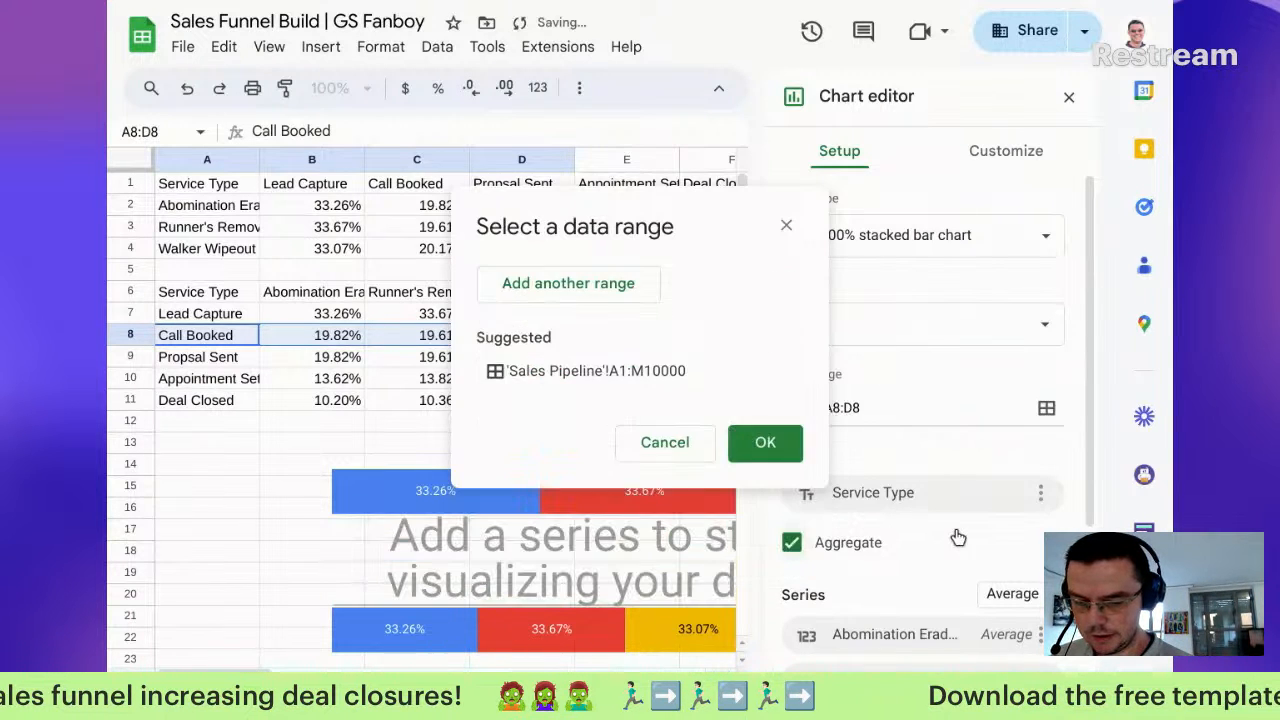
{"action": "scroll", "coordinate": [963, 538], "scroll_direction": "down", "scroll_amount": 3}
{"action": "scroll", "coordinate": [963, 538], "scroll_direction": "down", "scroll_amount": 1}
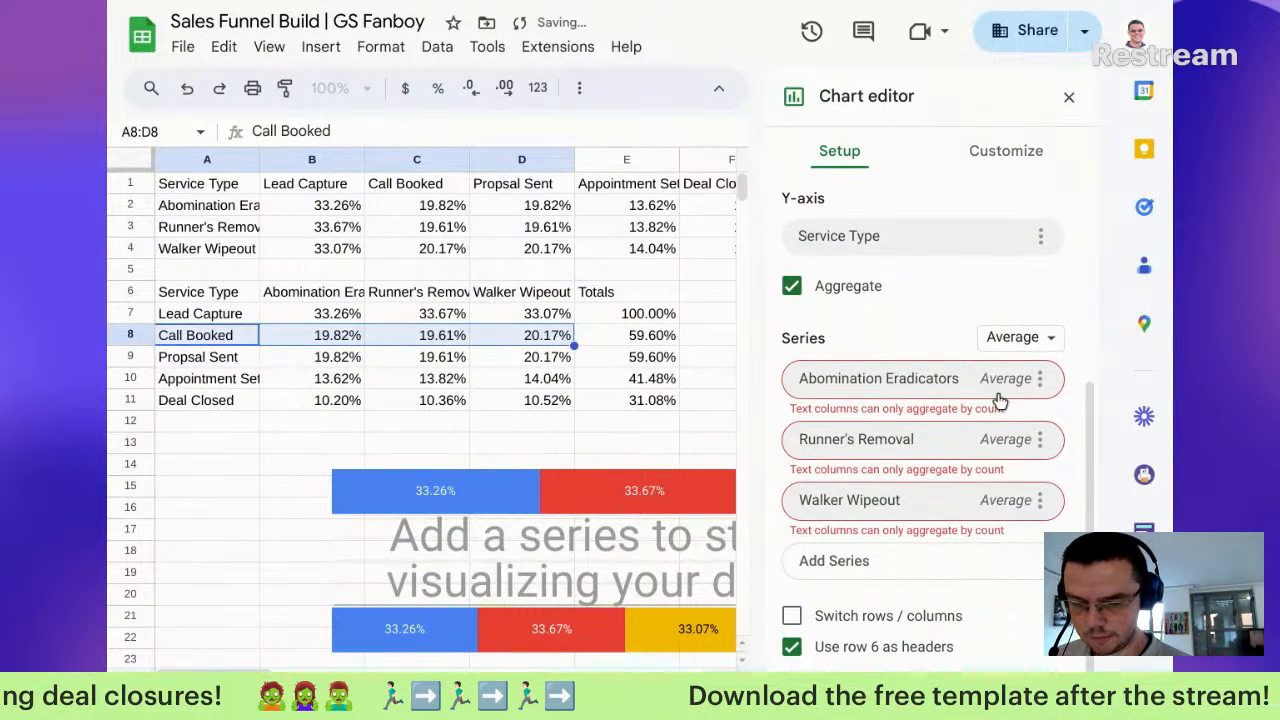
{"action": "left_click", "coordinate": [816, 293]}
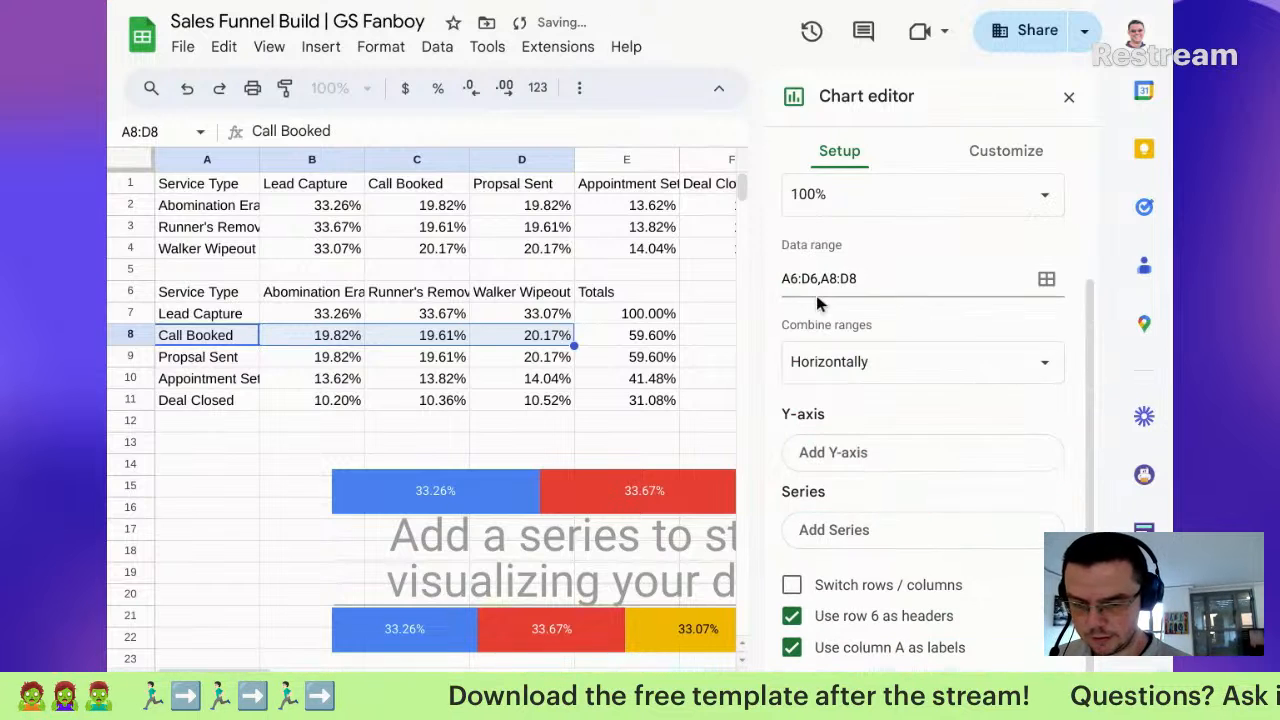
Step: Choose Call Booked as the chart's Y-axis column
{"action": "left_click", "coordinate": [915, 461]}
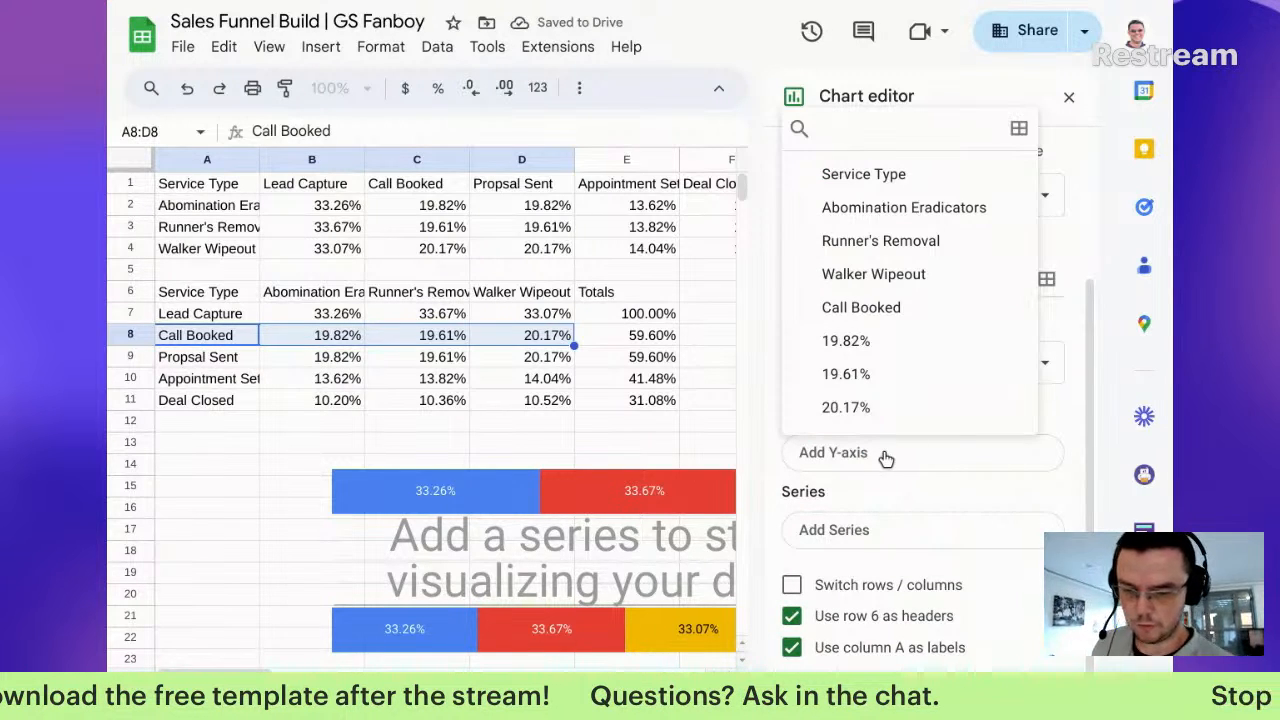
{"action": "left_click", "coordinate": [891, 466]}
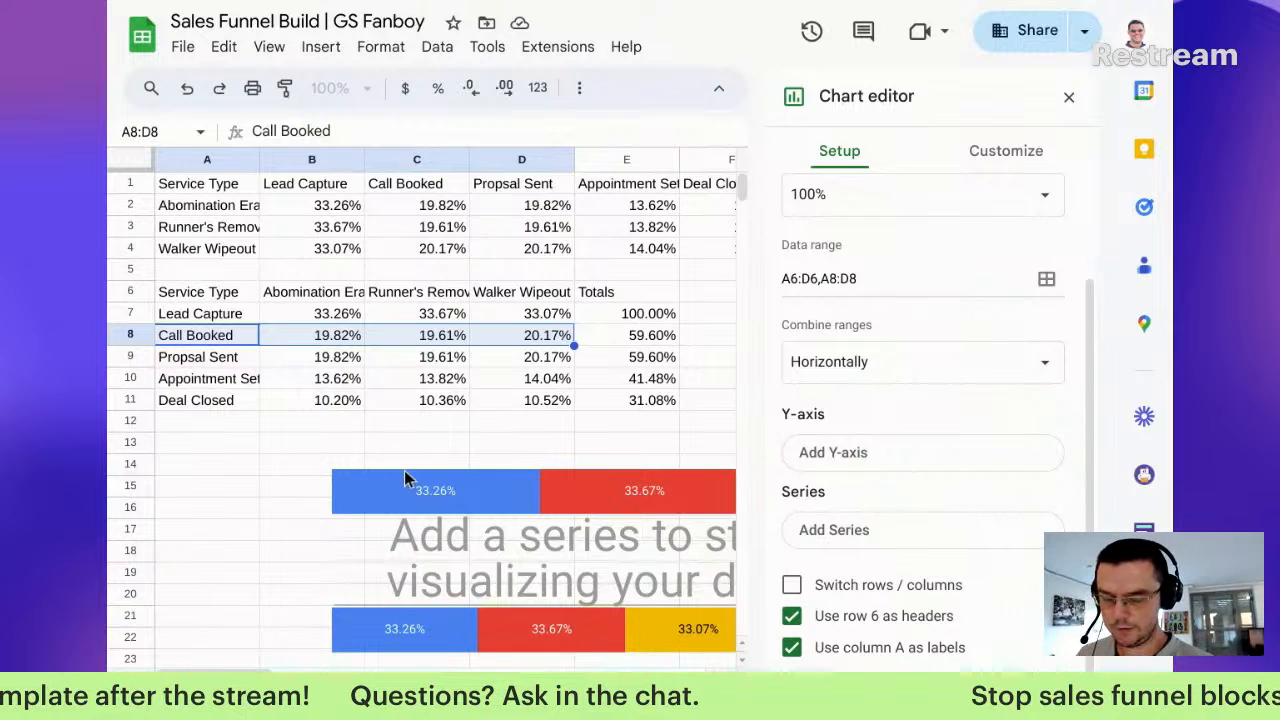
{"action": "left_click", "coordinate": [936, 473]}
{"action": "left_click", "coordinate": [931, 472]}
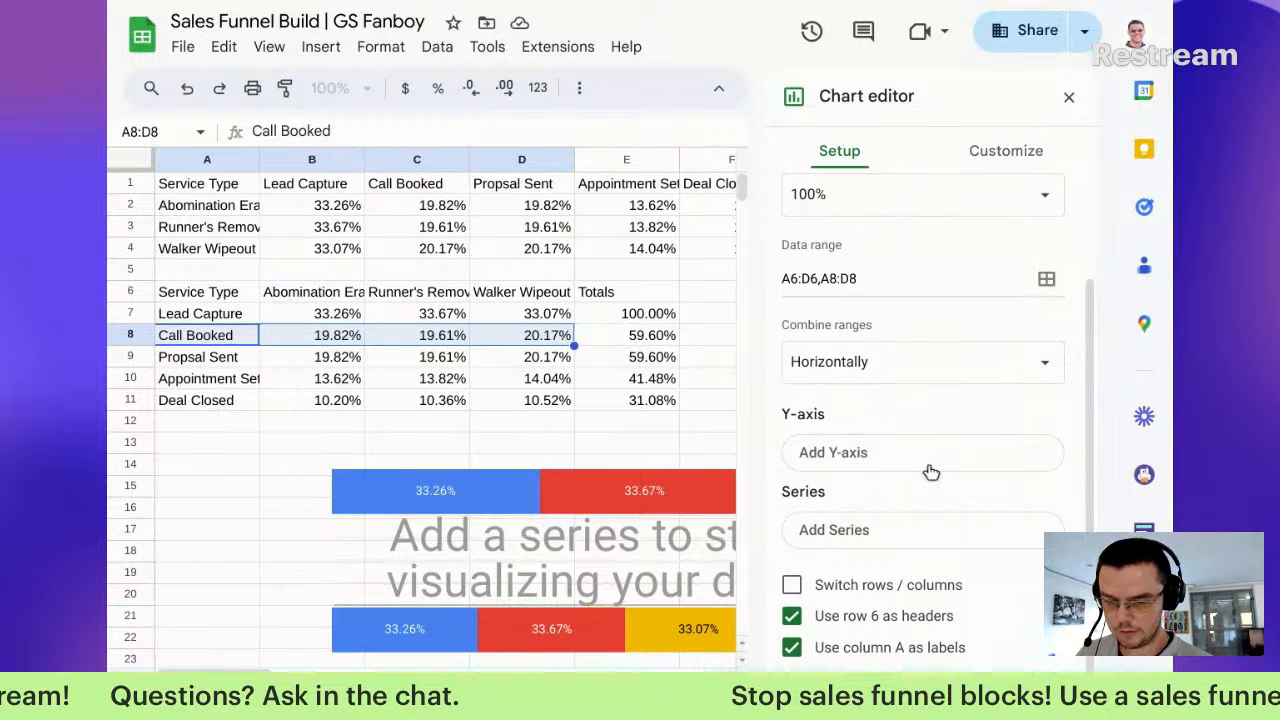
{"action": "left_click", "coordinate": [931, 472]}
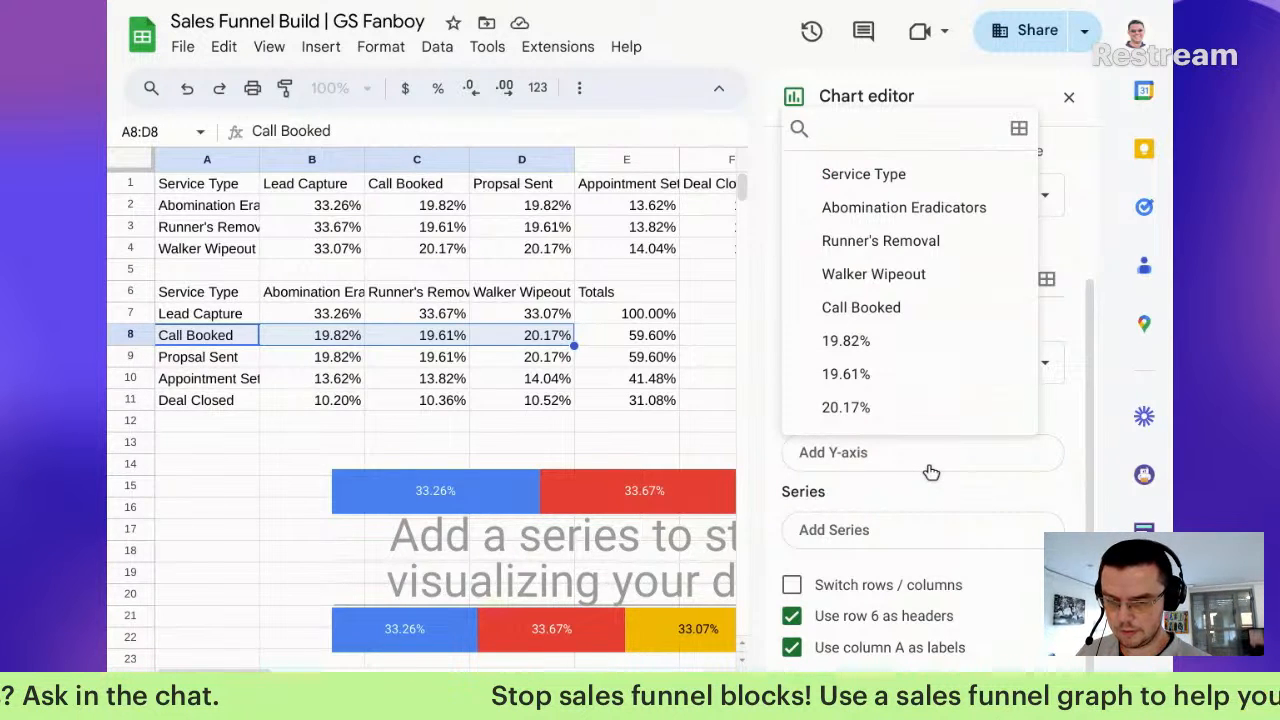
{"action": "left_click", "coordinate": [930, 308]}
{"action": "left_click", "coordinate": [880, 459]}
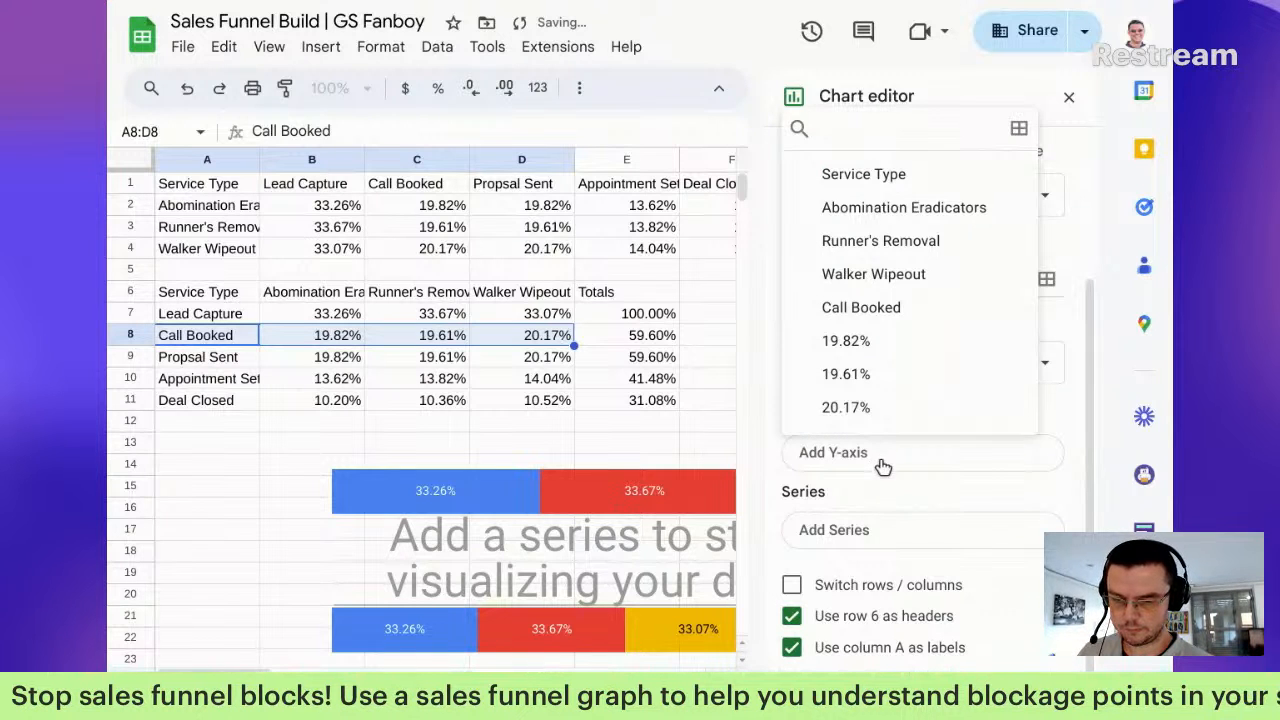
Step: Try adding a series from cell A8, then close the empty range dialog
{"action": "left_click", "coordinate": [893, 524]}
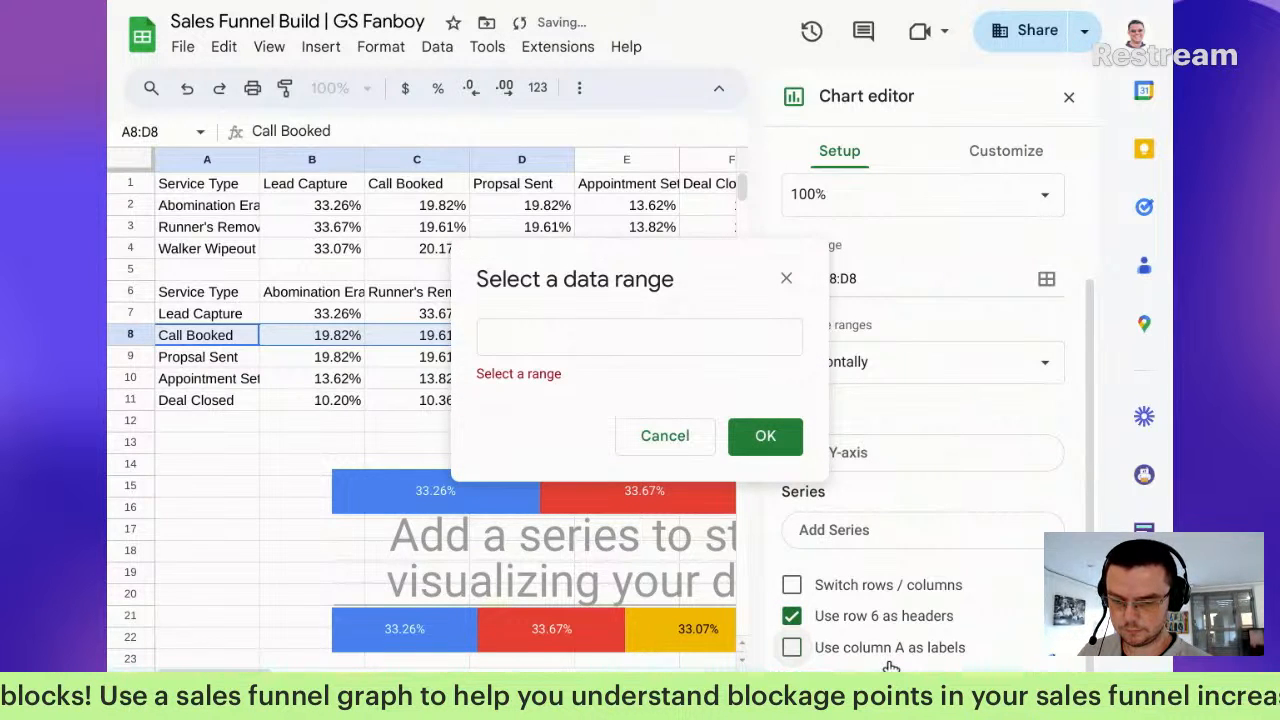
{"action": "left_click", "coordinate": [618, 343]}
{"action": "left_click", "coordinate": [172, 338]}
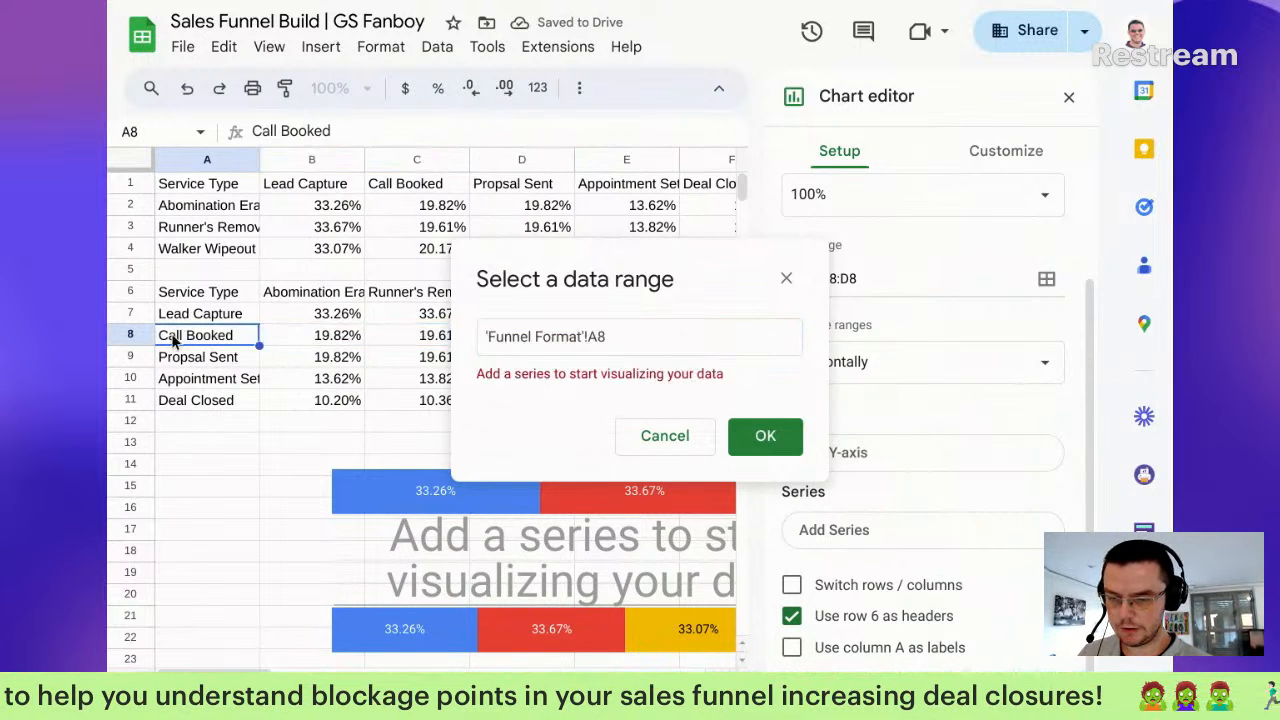
{"action": "left_click", "coordinate": [760, 450]}
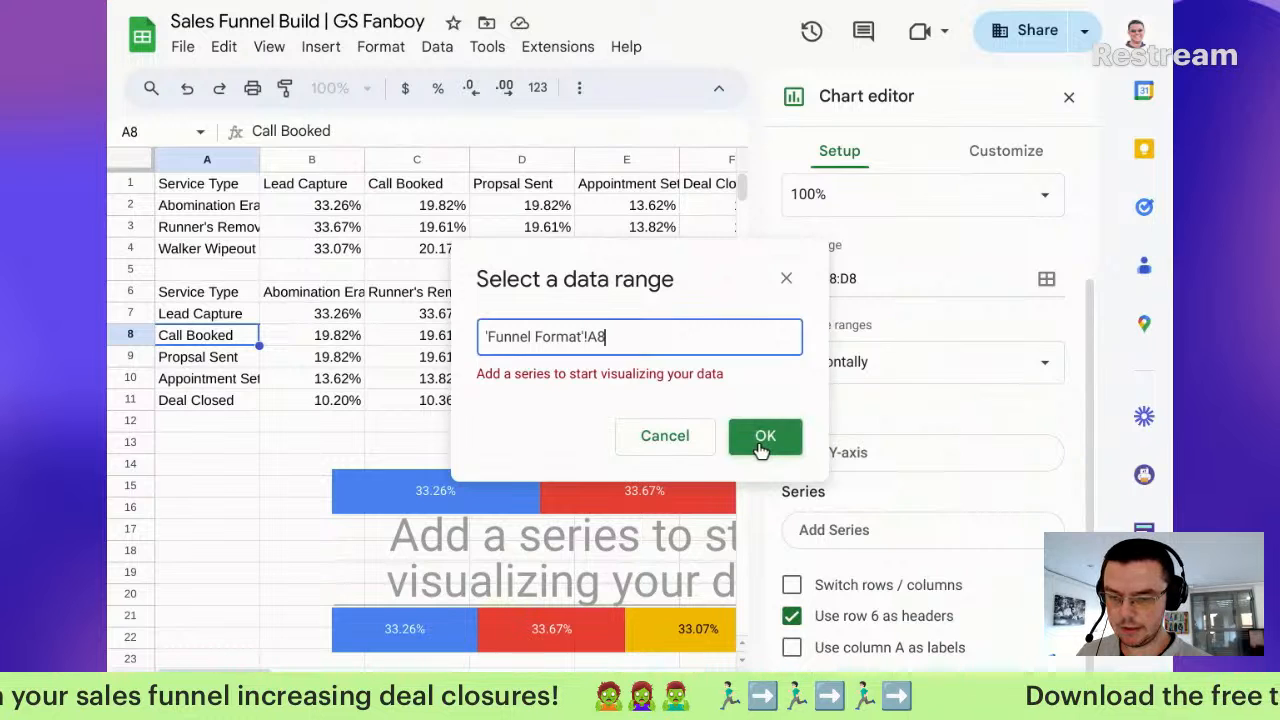
{"action": "left_click", "coordinate": [763, 447]}
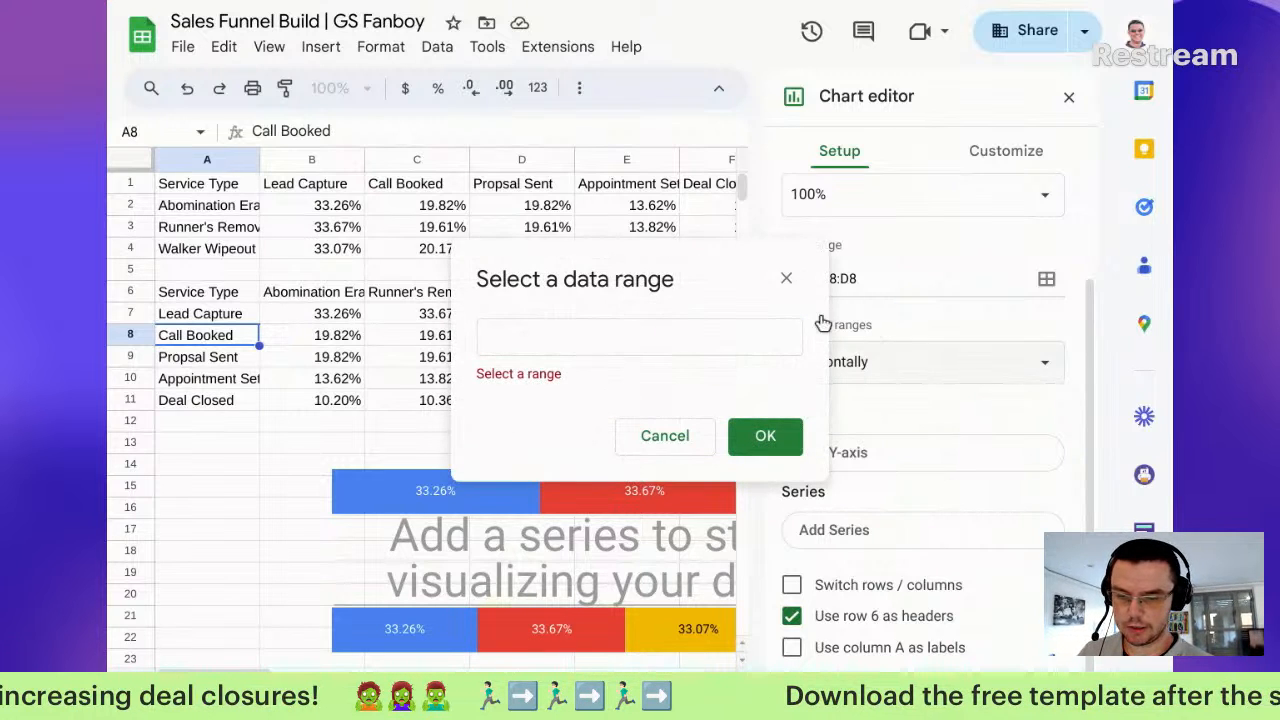
{"action": "left_click", "coordinate": [783, 282]}
Step: Try removing A6:D6 from the data ranges, cancel without saving, and close the chart editor
{"action": "left_click", "coordinate": [1046, 278]}
{"action": "left_click", "coordinate": [782, 241]}
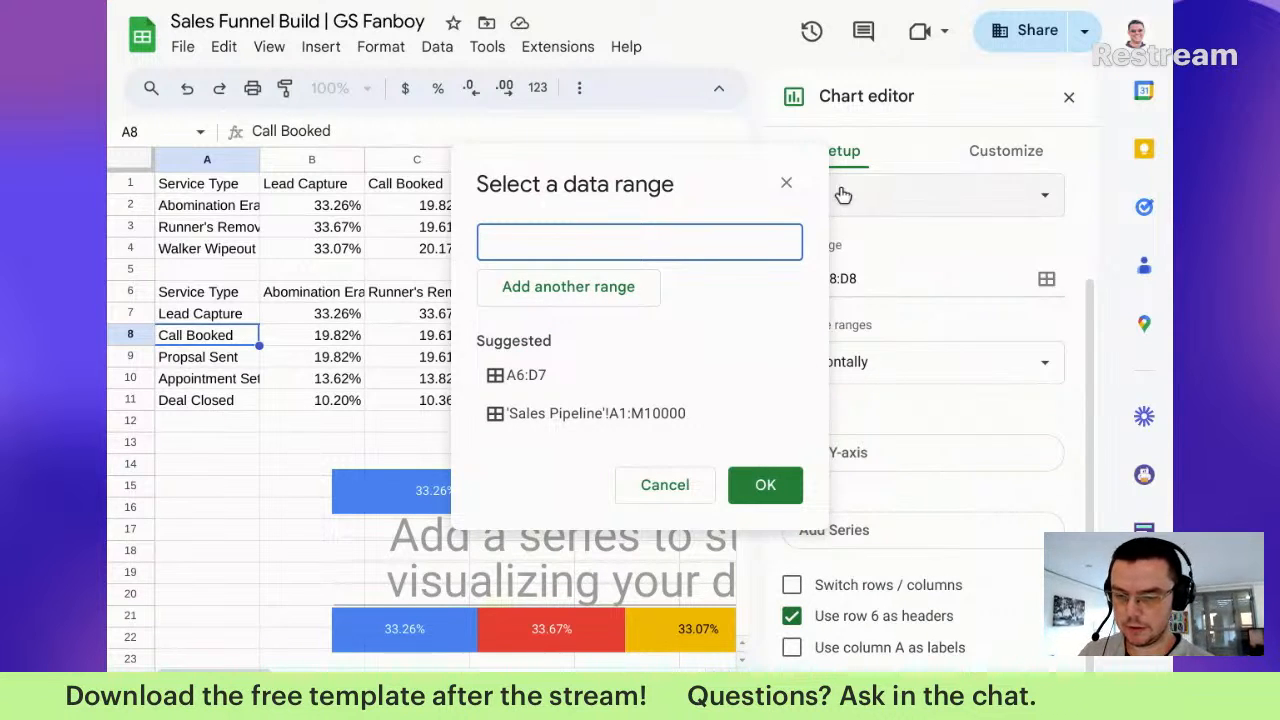
{"action": "left_click", "coordinate": [786, 186]}
{"action": "left_click", "coordinate": [911, 462]}
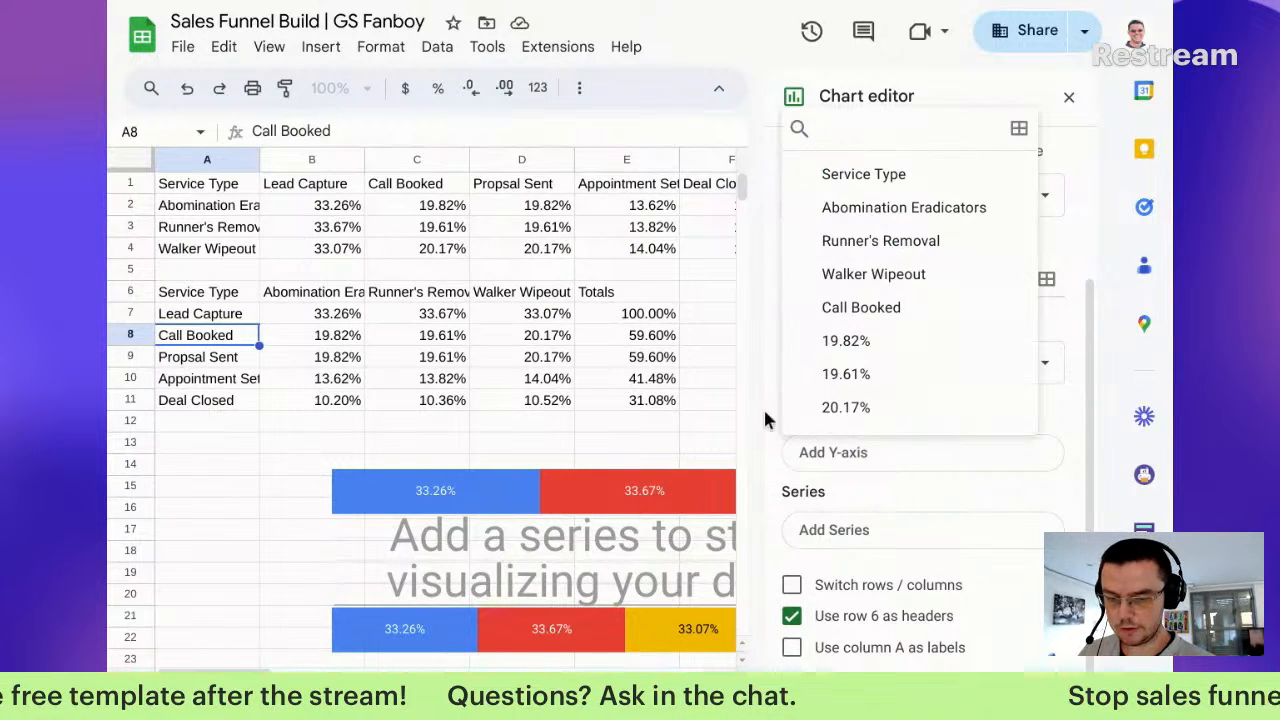
{"action": "left_click", "coordinate": [225, 341]}
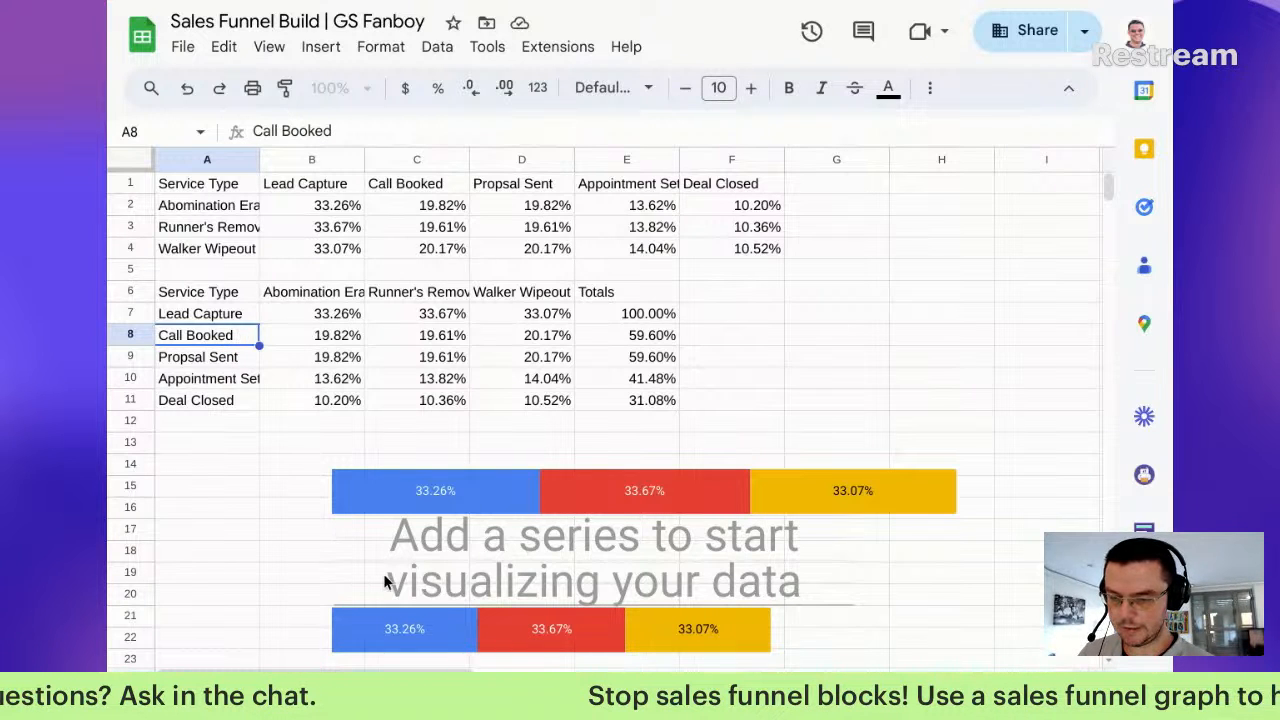
Step: For the empty chart, switch rows/columns, drop column A headers, and combine ranges vertically
{"action": "double_click", "coordinate": [440, 567]}
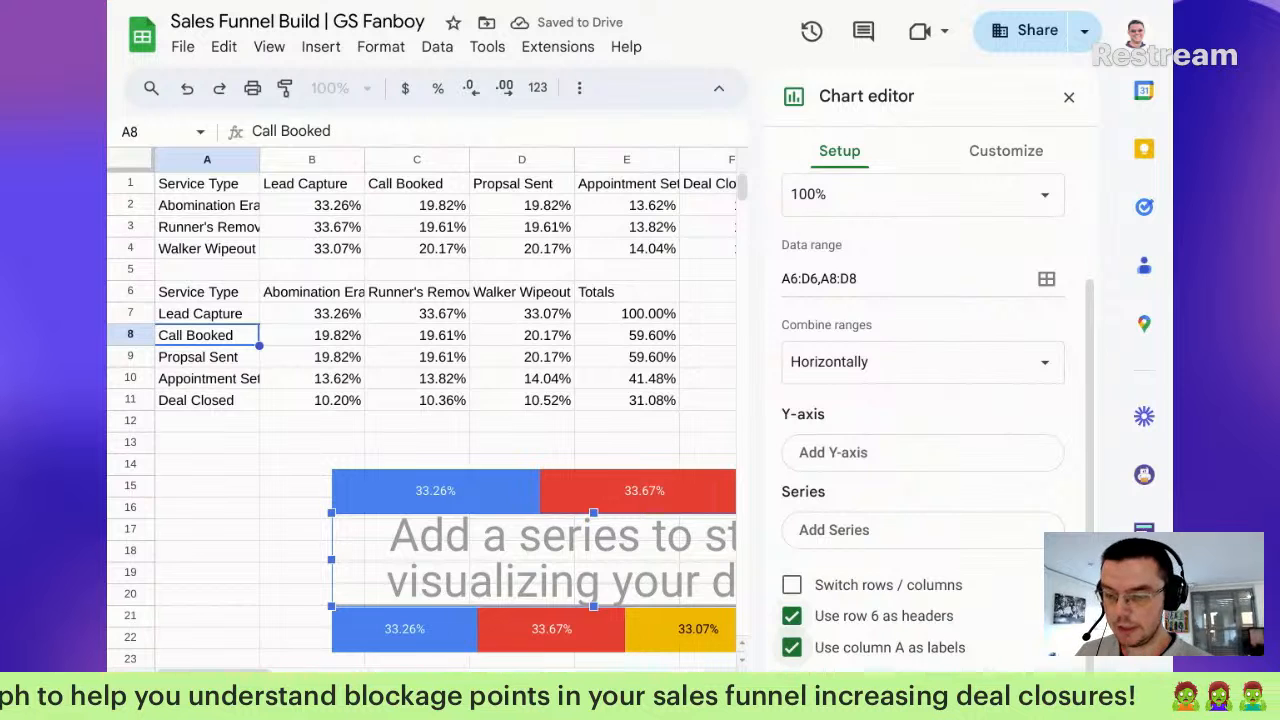
{"action": "left_click", "coordinate": [849, 545]}
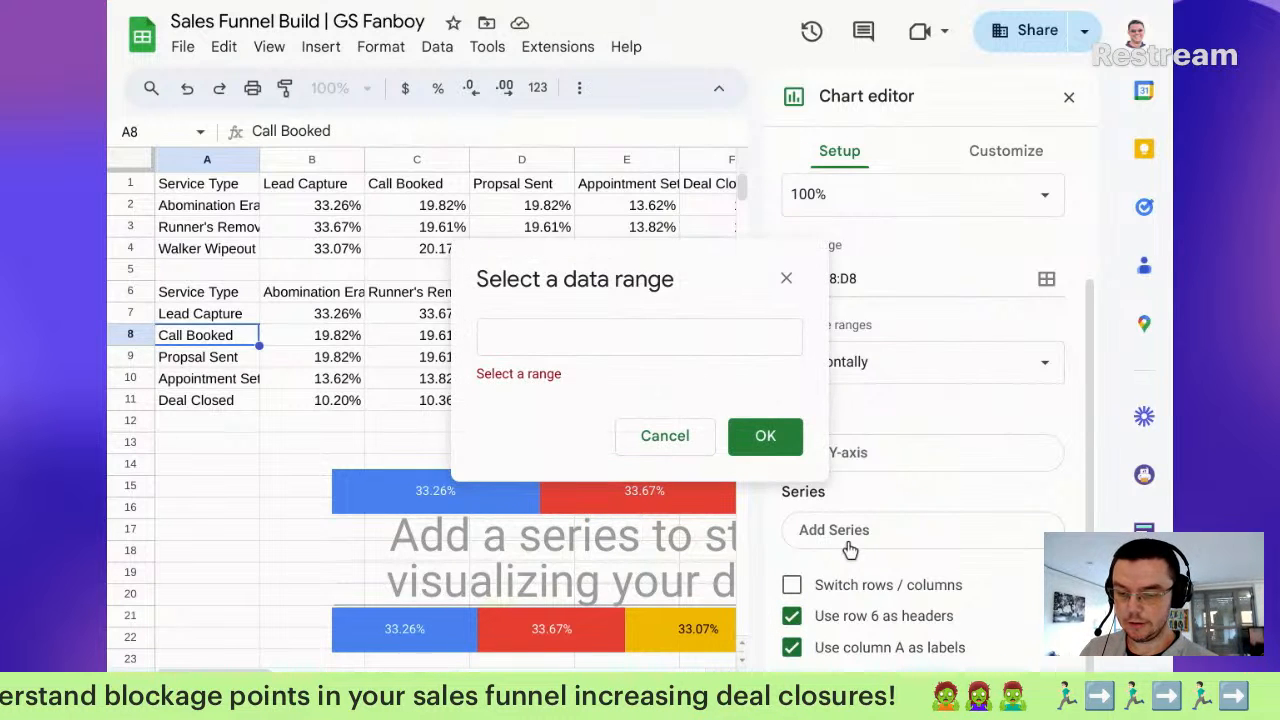
{"action": "left_click", "coordinate": [926, 586]}
{"action": "left_click", "coordinate": [1000, 595]}
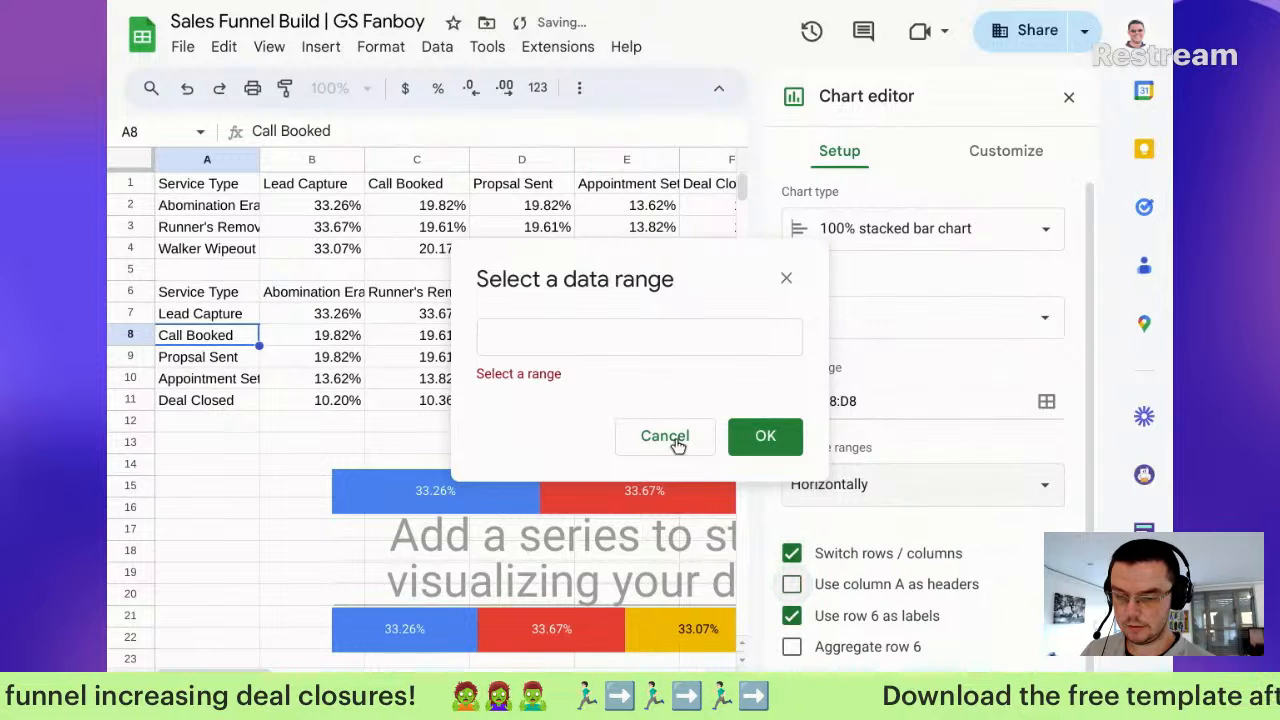
{"action": "left_click", "coordinate": [909, 482]}
{"action": "left_click", "coordinate": [822, 447]}
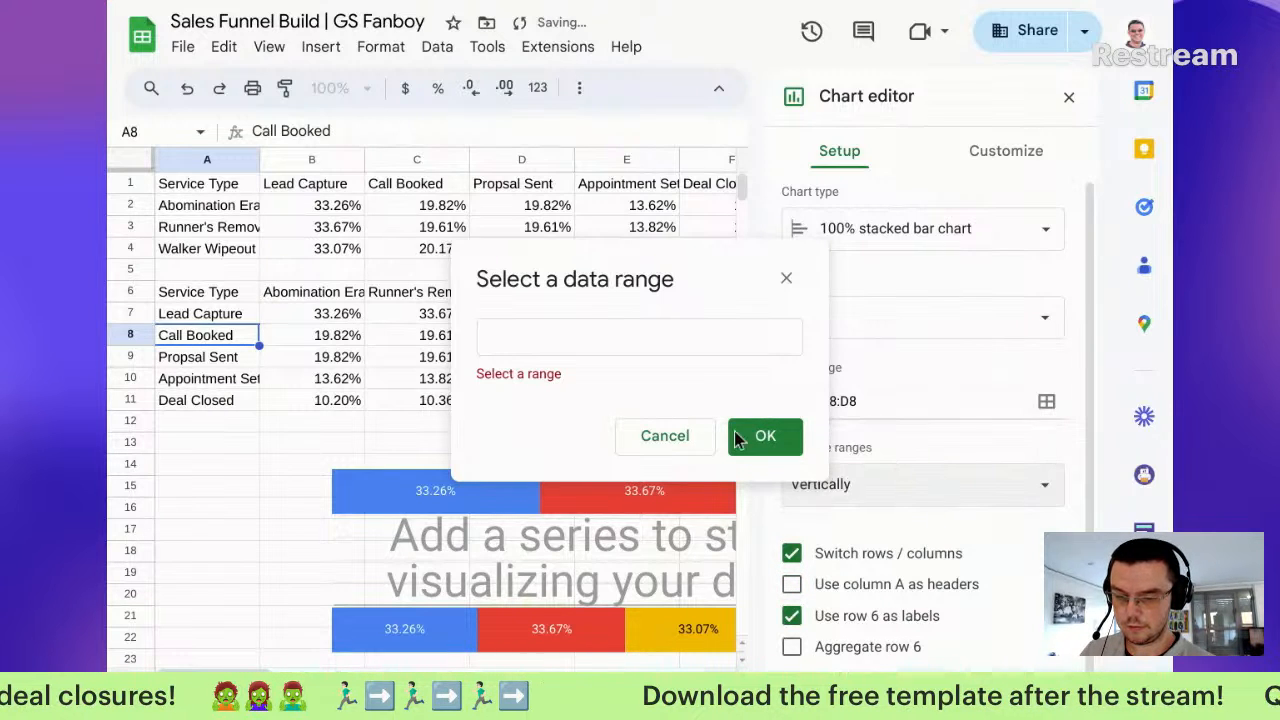
{"action": "scroll", "coordinate": [916, 573], "scroll_direction": "down", "scroll_amount": 2}
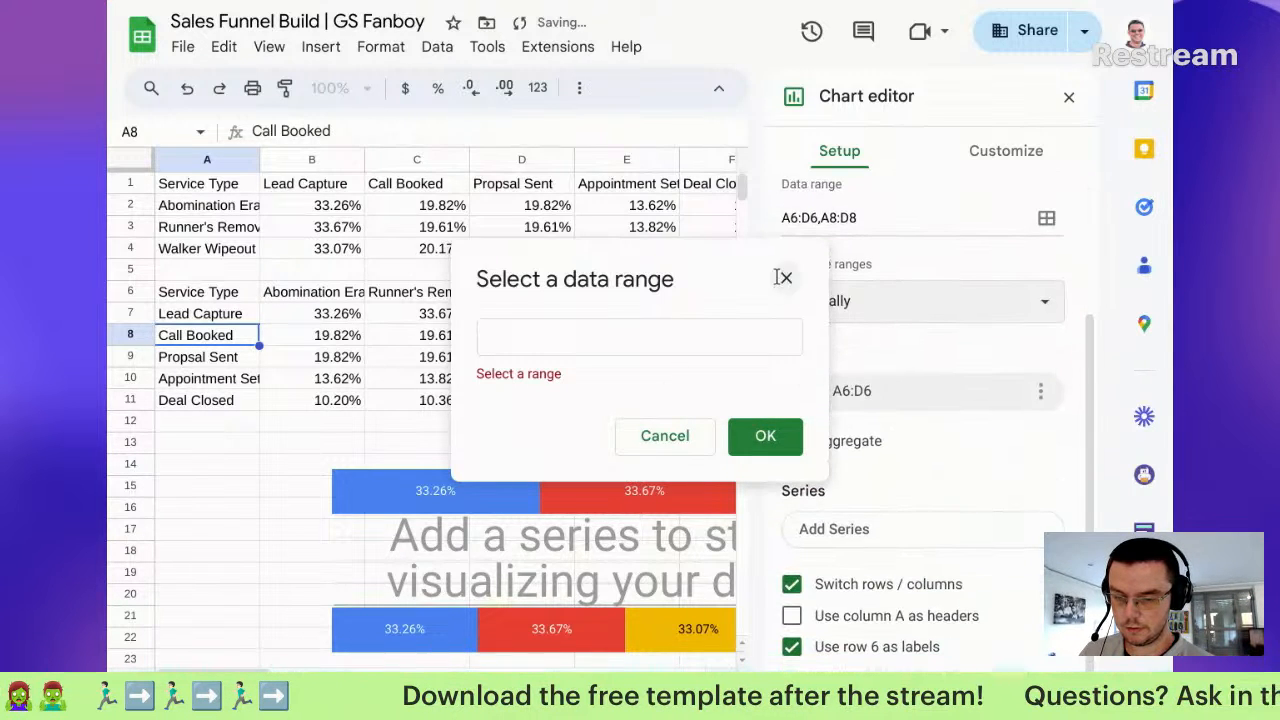
{"action": "left_click", "coordinate": [787, 274]}
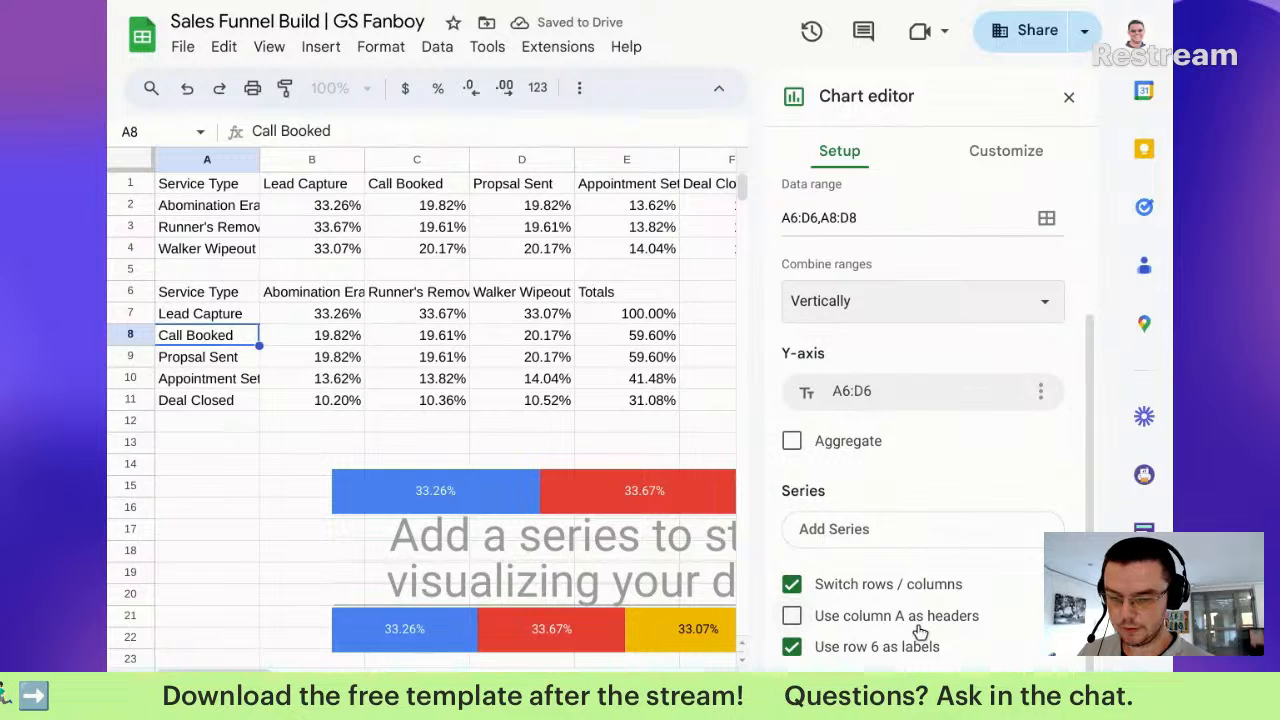
Step: Keep A6:D6 as the Y-axis, add A8:D8 as the series, and use column A as headers
{"action": "left_click", "coordinate": [960, 390]}
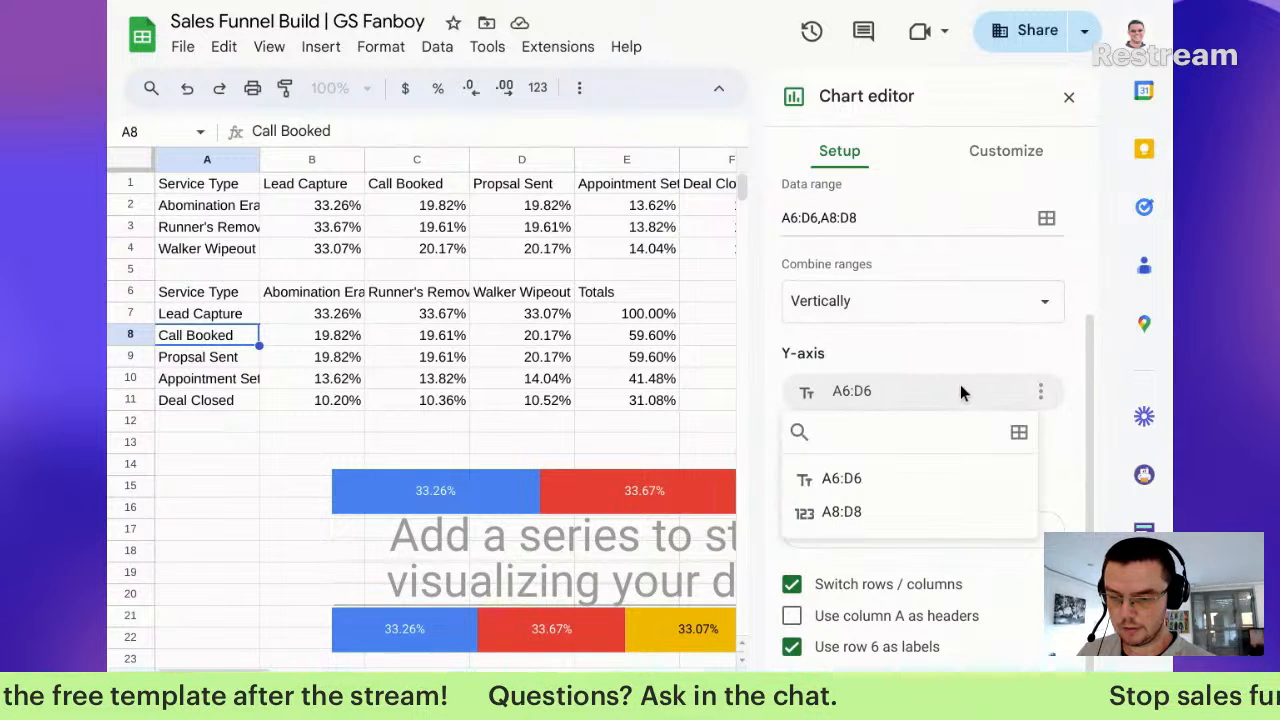
{"action": "left_click", "coordinate": [881, 479]}
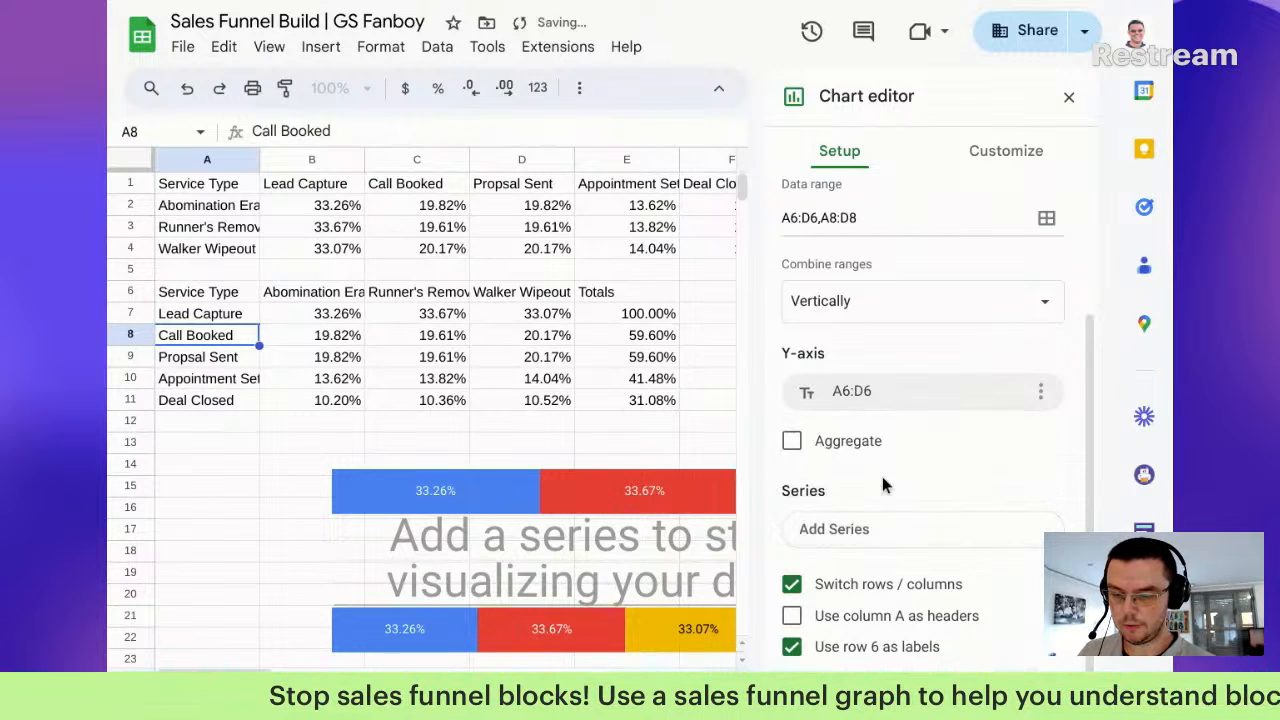
{"action": "left_click", "coordinate": [879, 537]}
{"action": "left_click", "coordinate": [846, 615]}
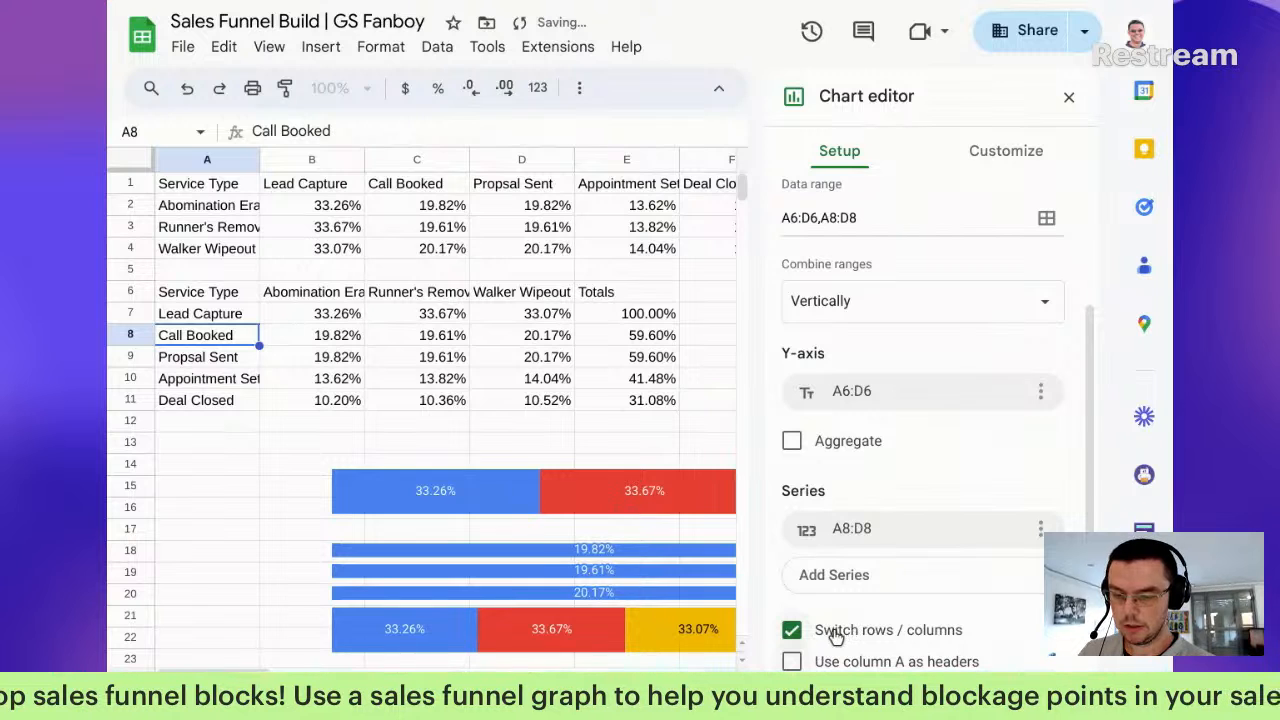
{"action": "scroll", "coordinate": [869, 597], "scroll_direction": "down", "scroll_amount": 1}
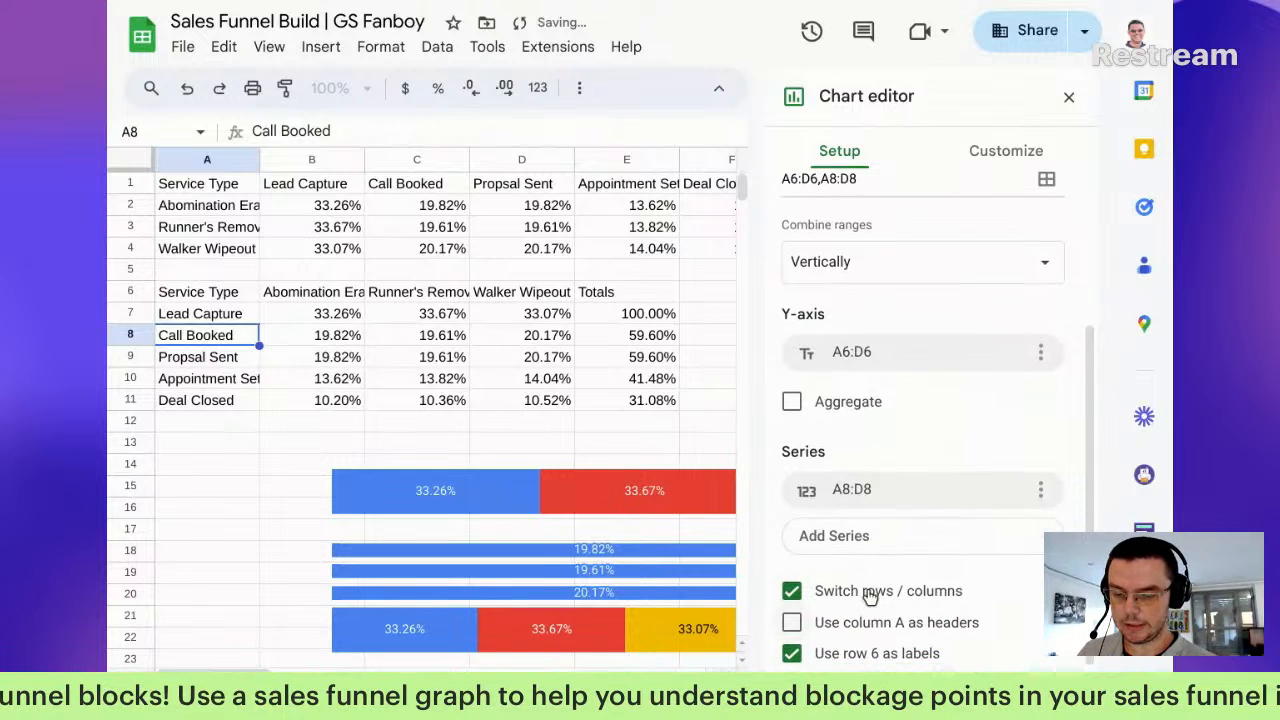
{"action": "left_click", "coordinate": [843, 397]}
{"action": "left_click", "coordinate": [845, 424]}
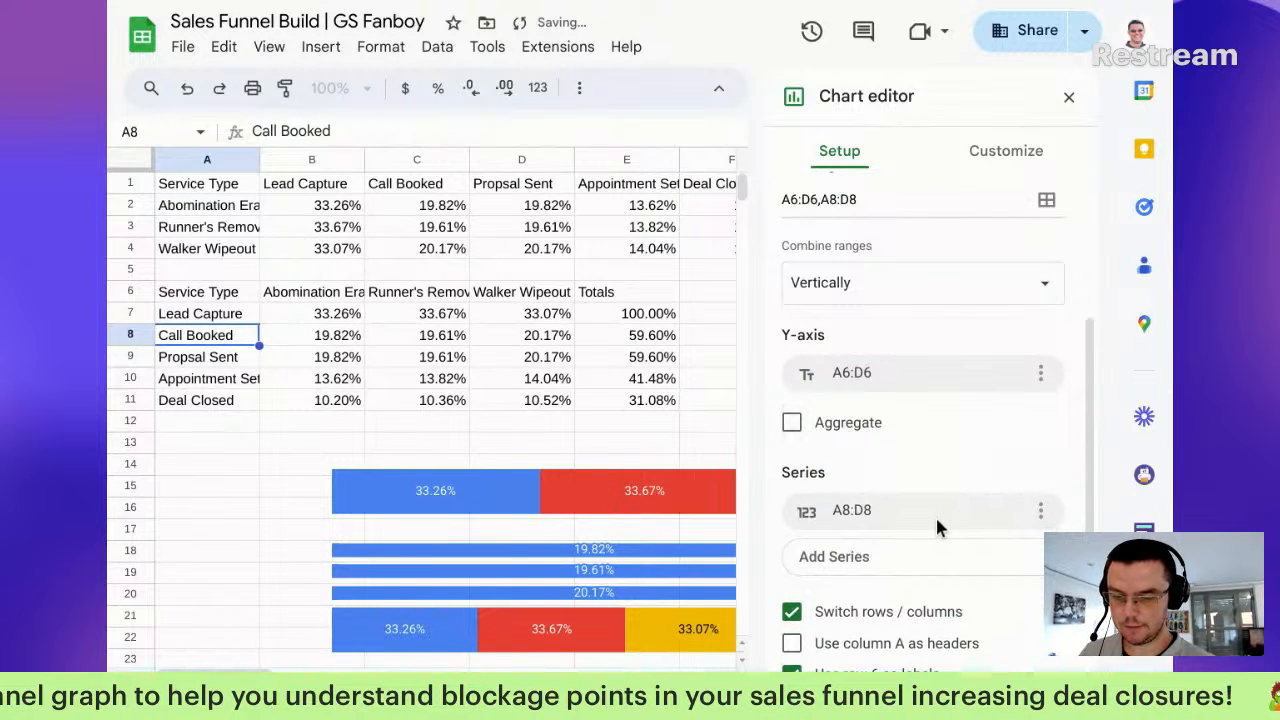
{"action": "left_click", "coordinate": [926, 628]}
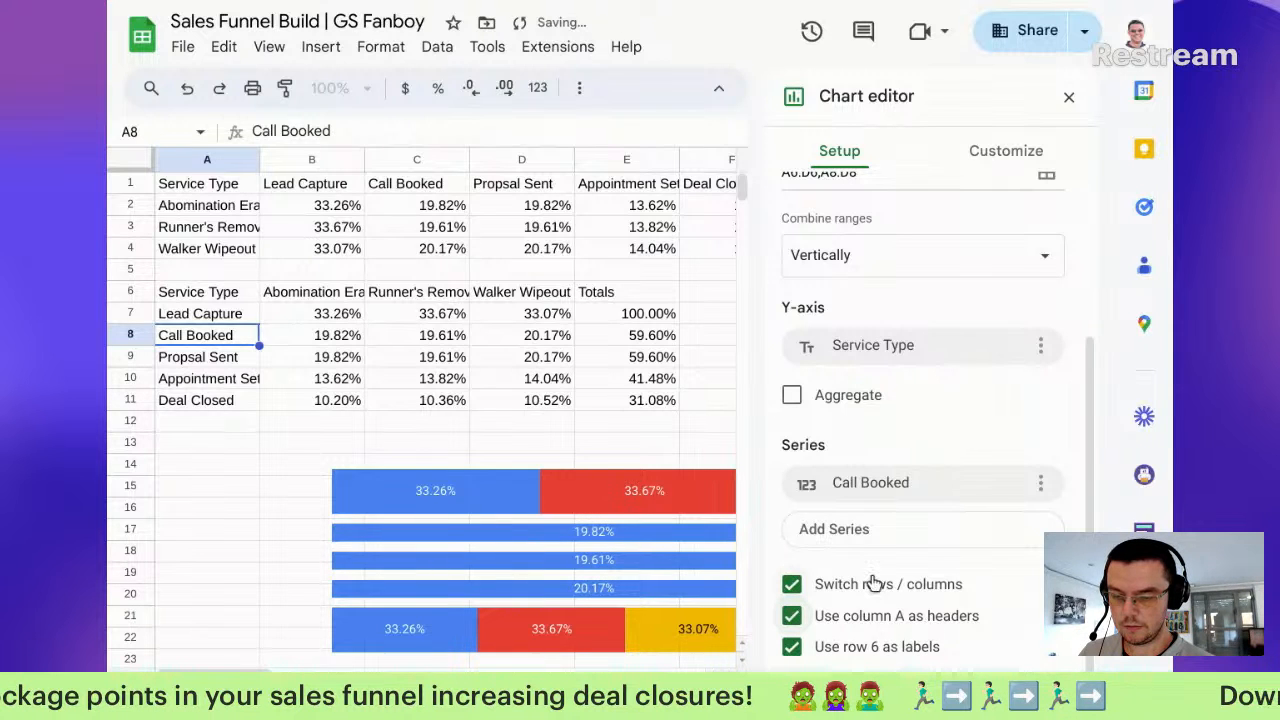
Step: Set Combine ranges back to Vertically, turn Switch rows/columns off, and use row 6 as headers
{"action": "left_click", "coordinate": [921, 250]}
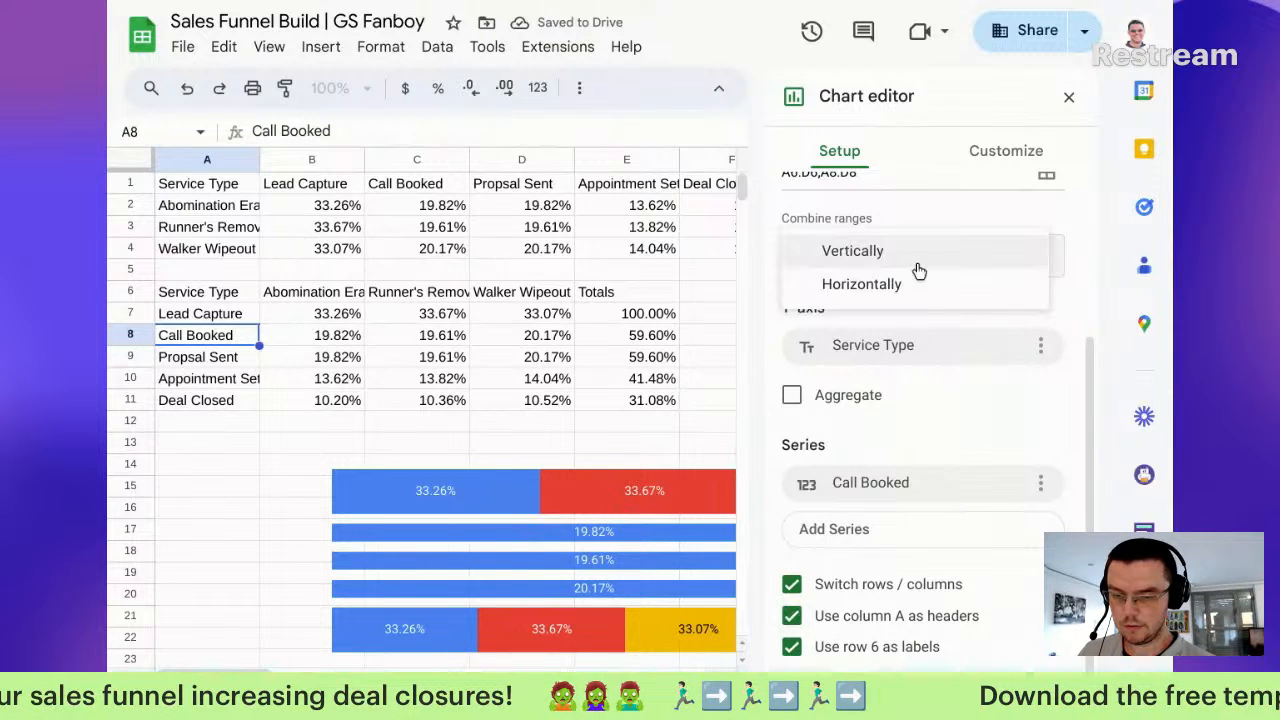
{"action": "left_click", "coordinate": [917, 287]}
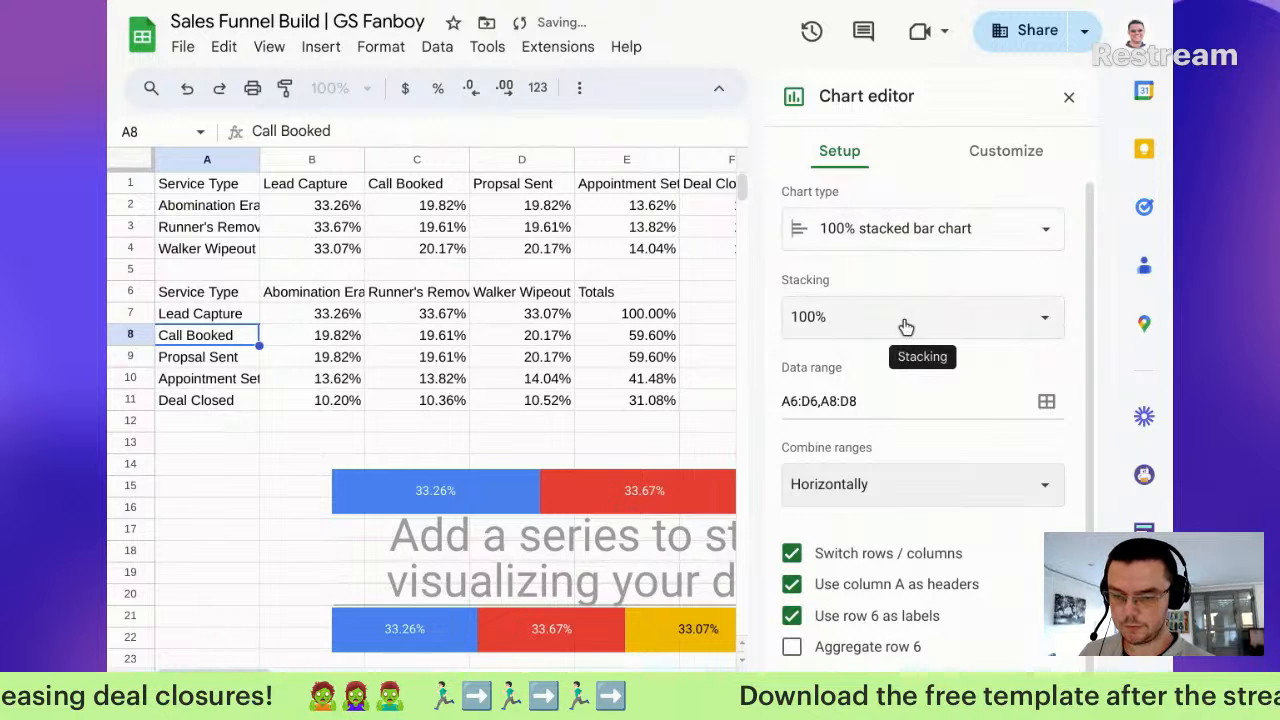
{"action": "left_click", "coordinate": [878, 490]}
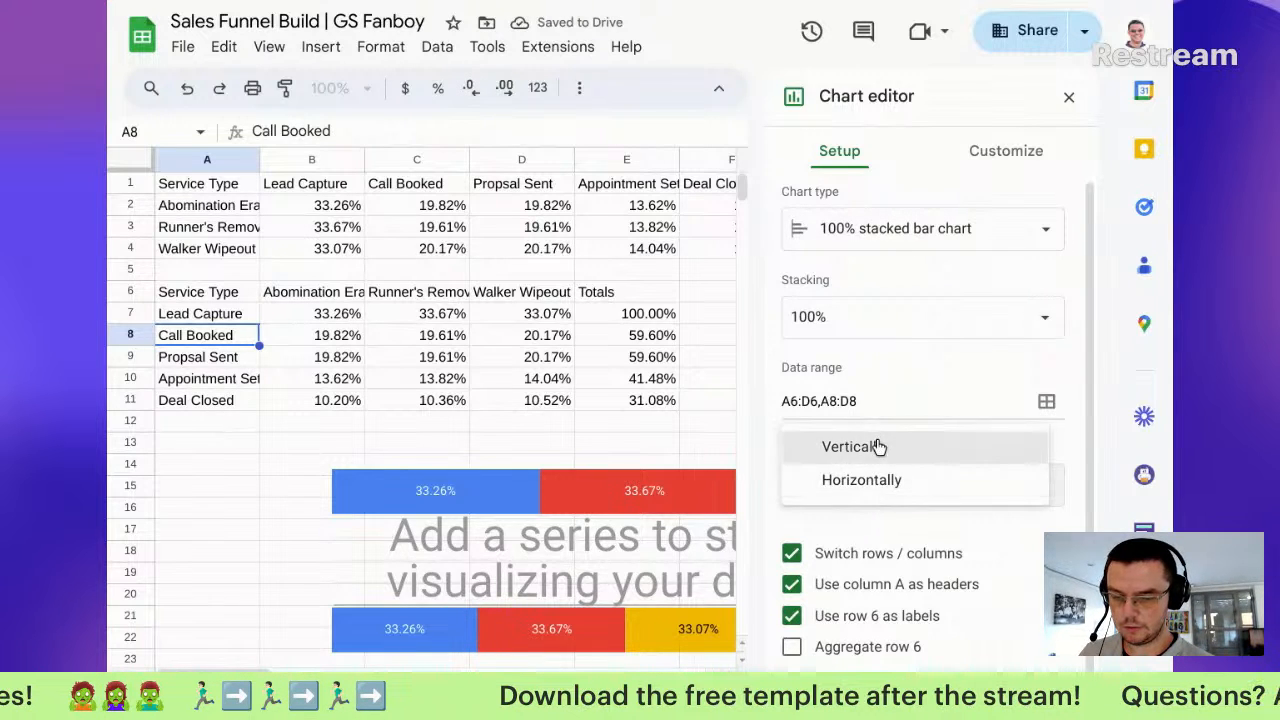
{"action": "left_click", "coordinate": [877, 449]}
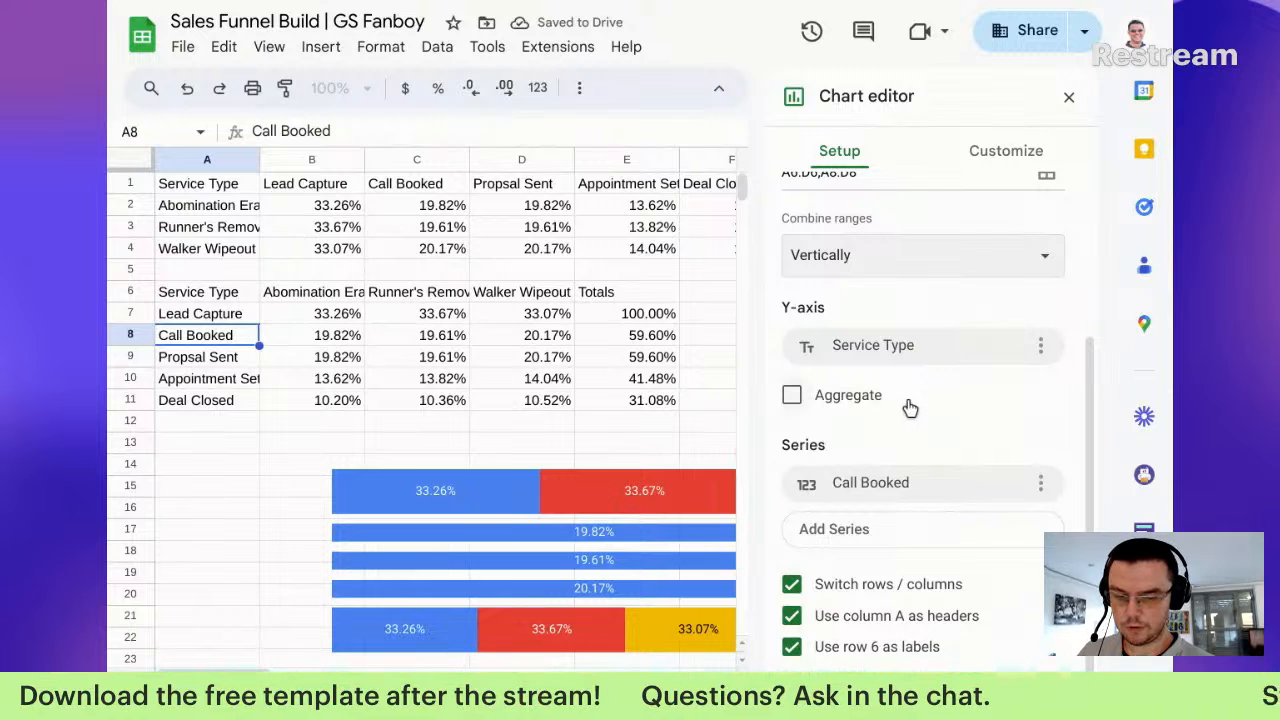
{"action": "scroll", "coordinate": [912, 406], "scroll_direction": "up", "scroll_amount": 3}
{"action": "scroll", "coordinate": [912, 406], "scroll_direction": "down", "scroll_amount": 3}
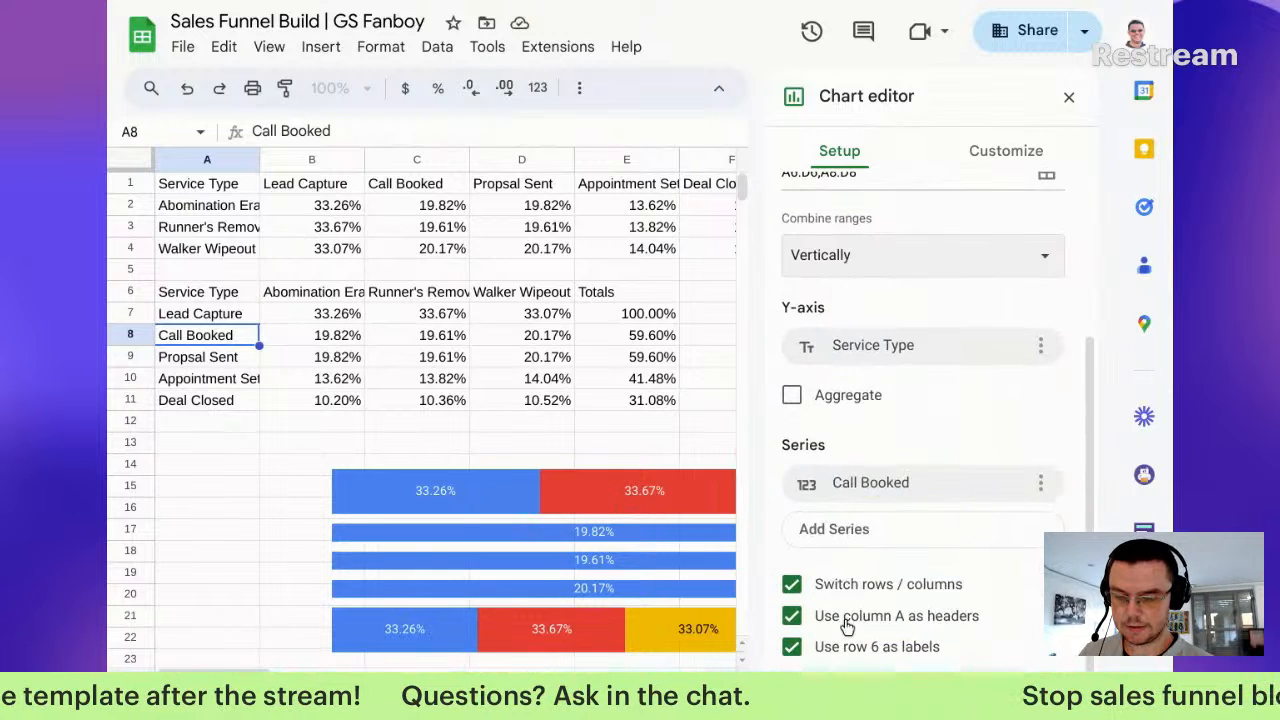
{"action": "left_click", "coordinate": [884, 620]}
{"action": "left_click", "coordinate": [885, 621]}
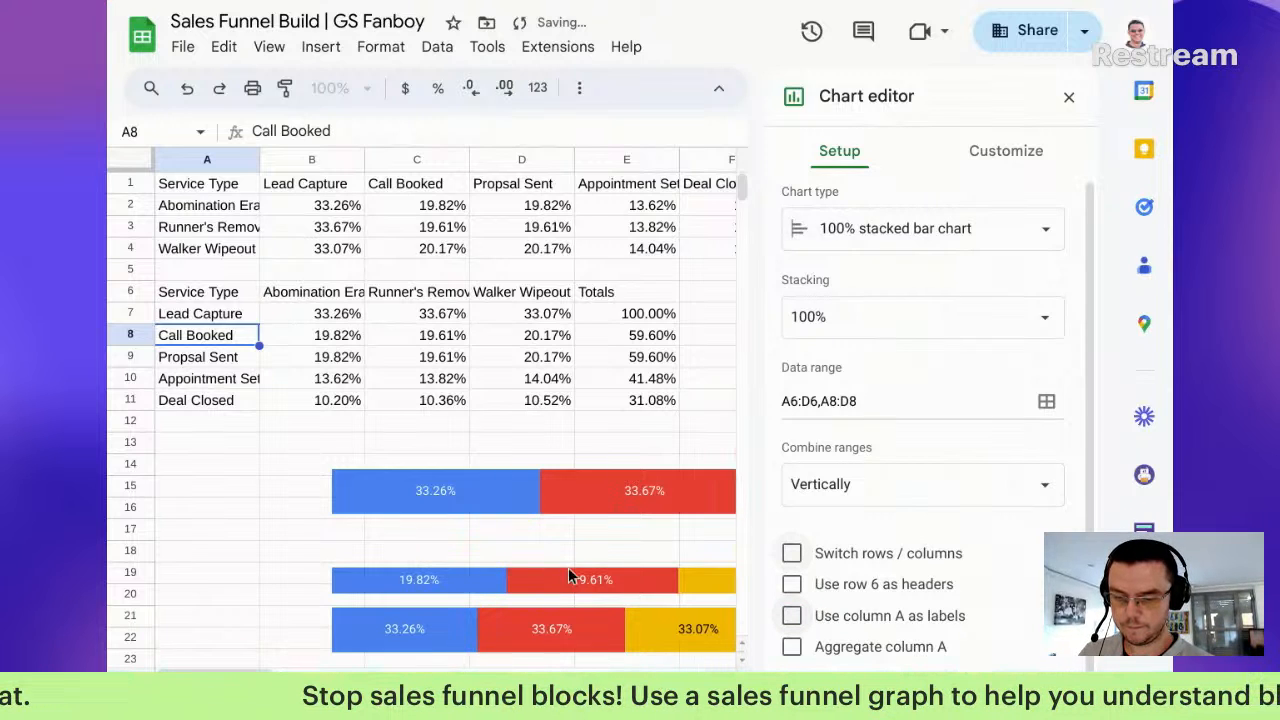
{"action": "left_click", "coordinate": [793, 588]}
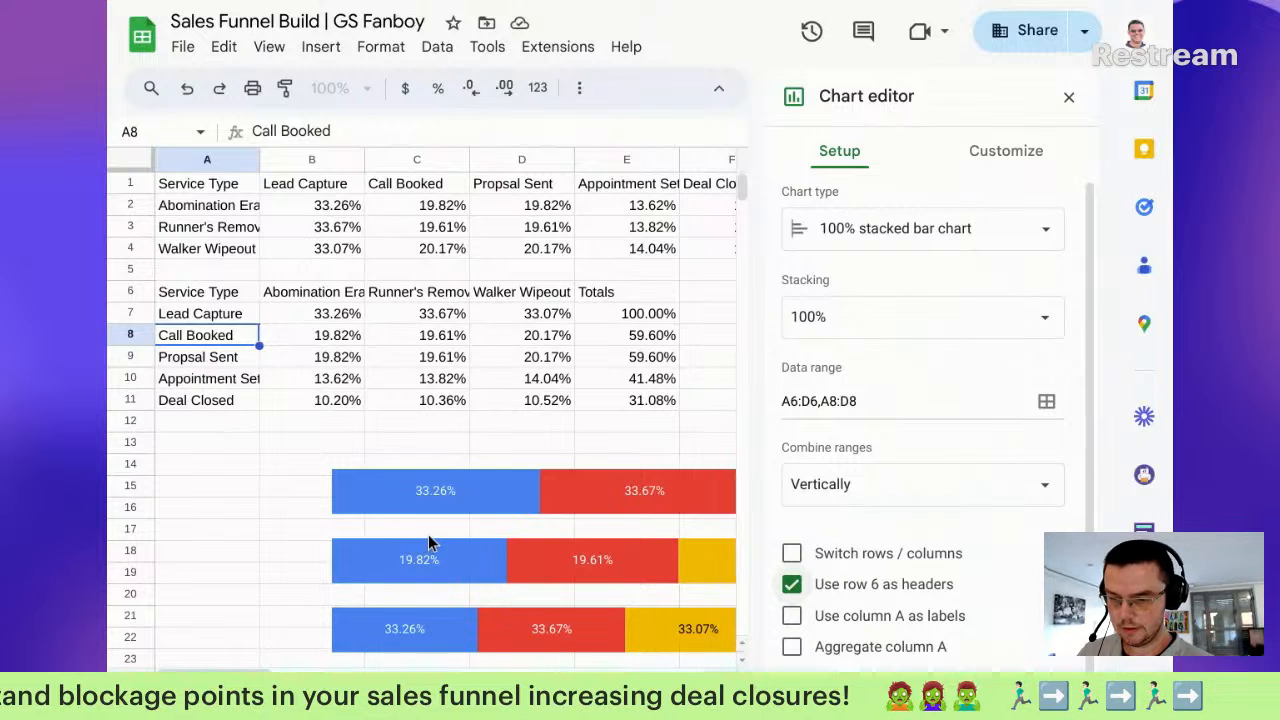
{"action": "scroll", "coordinate": [430, 543], "scroll_direction": "right", "scroll_amount": 4}
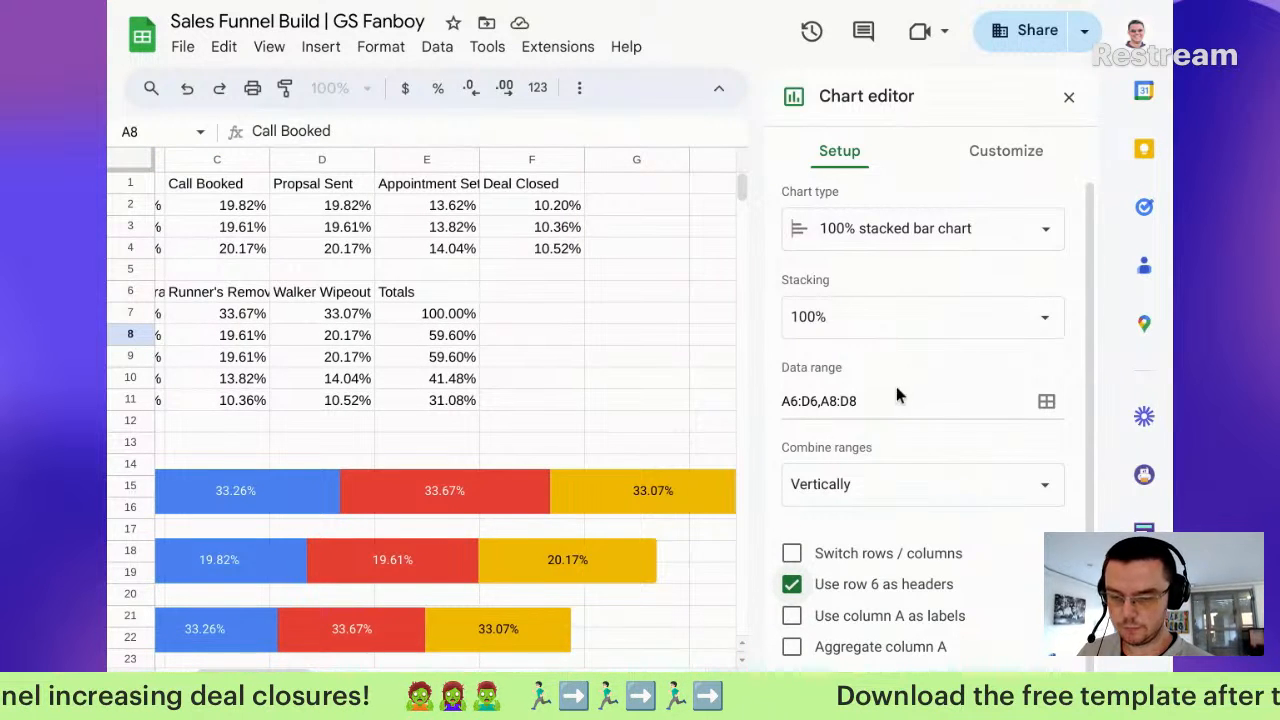
{"action": "scroll", "coordinate": [515, 468], "scroll_direction": "down", "scroll_amount": 4}
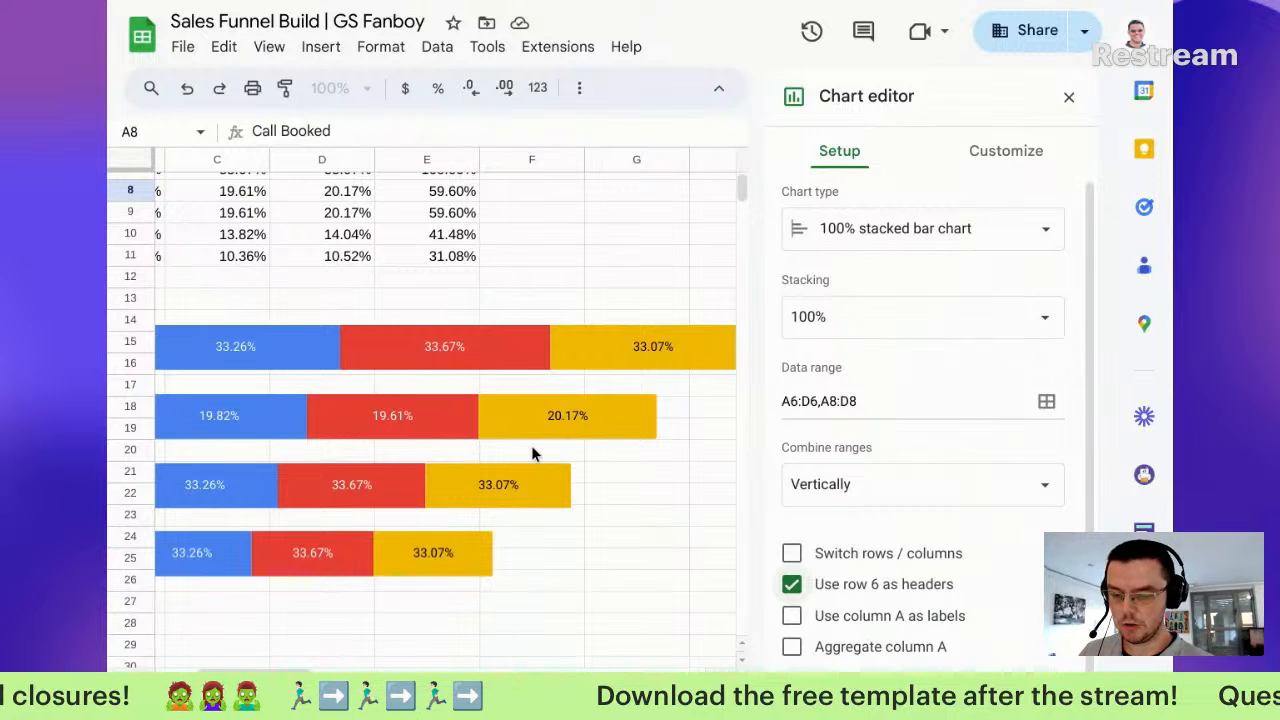
Step: Add the Appointment Set row, A10:D10, as a second data range on the third chart
{"action": "left_click", "coordinate": [422, 484]}
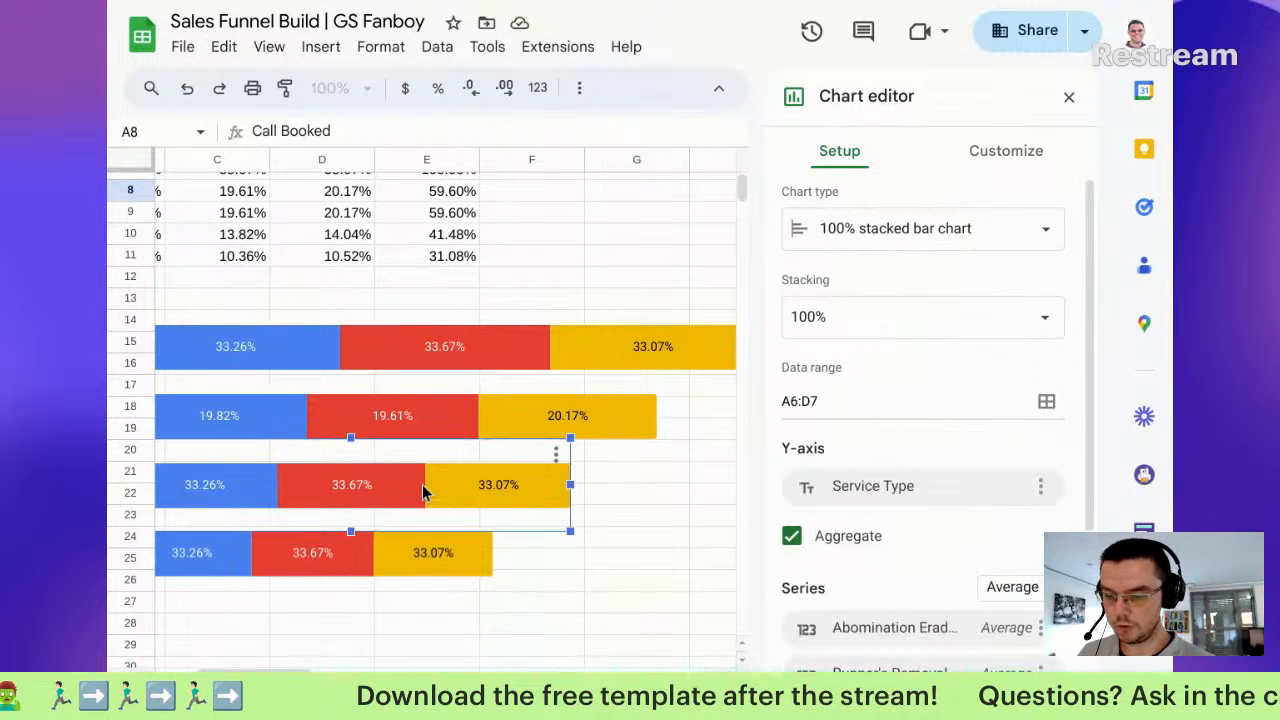
{"action": "left_click", "coordinate": [1046, 401]}
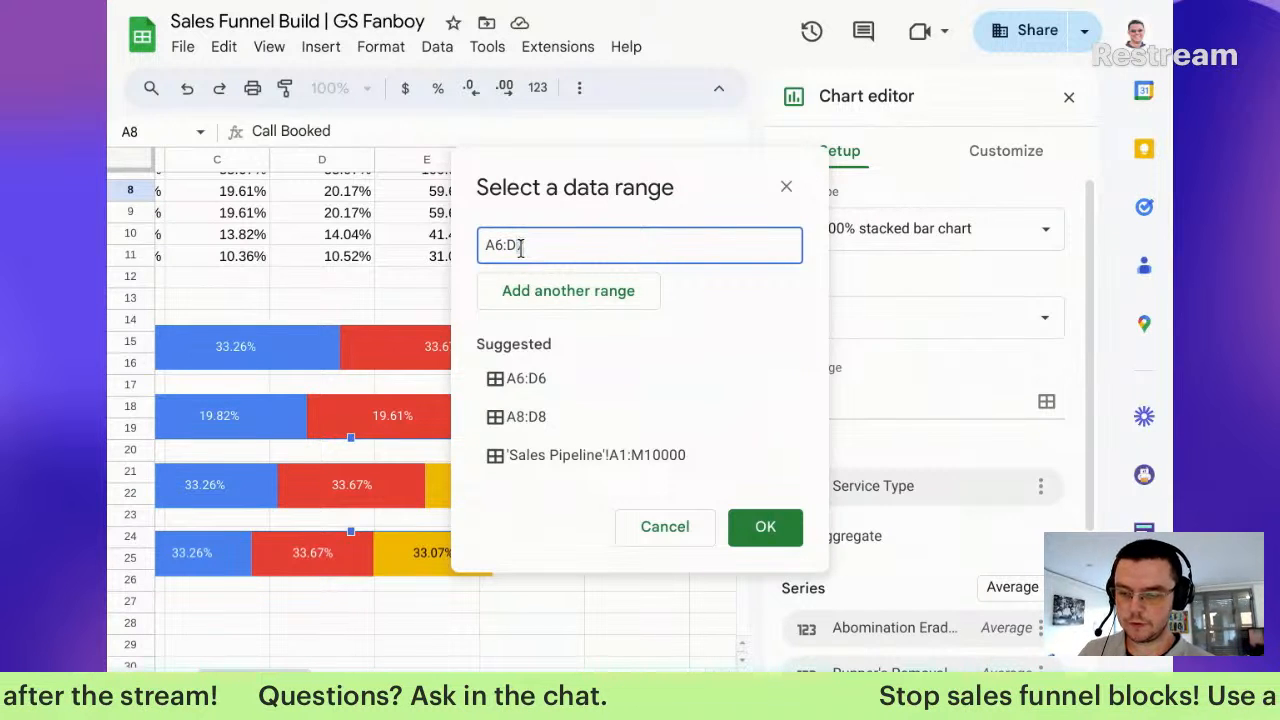
{"action": "left_click", "coordinate": [567, 293]}
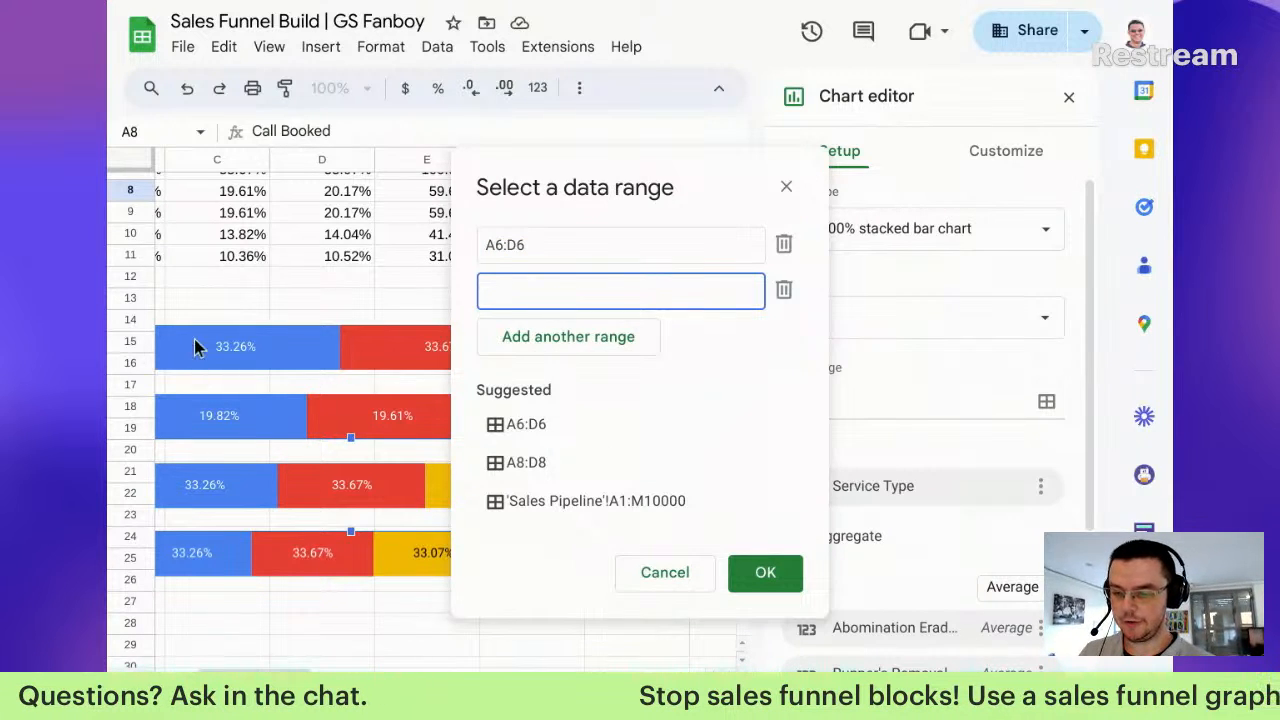
{"action": "scroll", "coordinate": [200, 336], "scroll_direction": "up", "scroll_amount": 1}
{"action": "scroll", "coordinate": [200, 336], "scroll_direction": "left", "scroll_amount": 1}
{"action": "scroll", "coordinate": [202, 330], "scroll_direction": "left", "scroll_amount": 1}
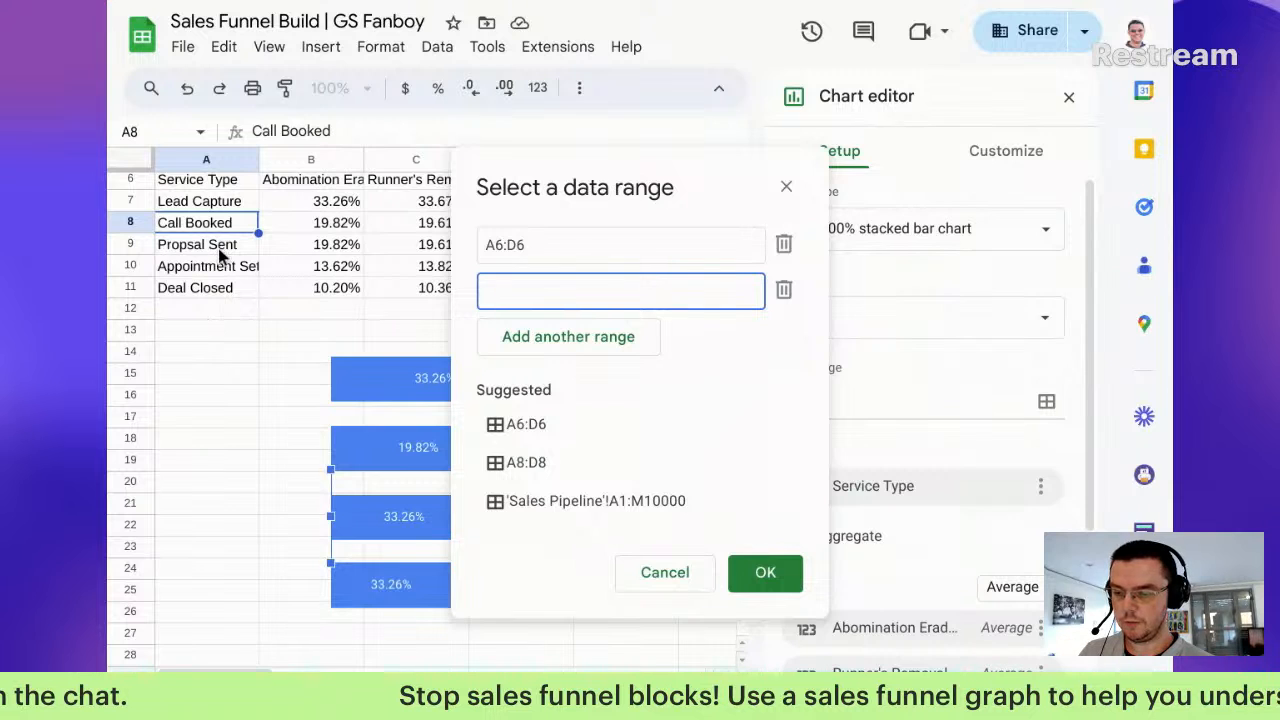
{"action": "left_click_drag", "start_coordinate": [225, 266], "coordinate": [538, 271]}
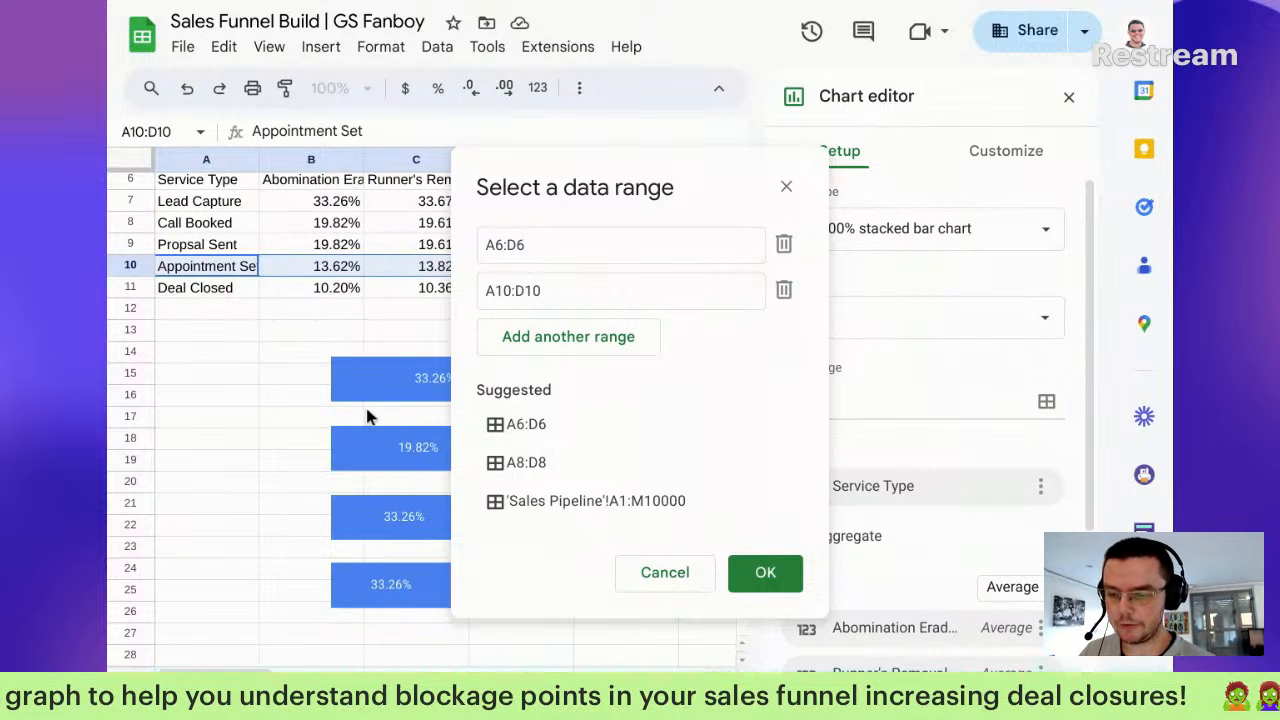
{"action": "left_click", "coordinate": [597, 288]}
{"action": "left_click", "coordinate": [758, 575]}
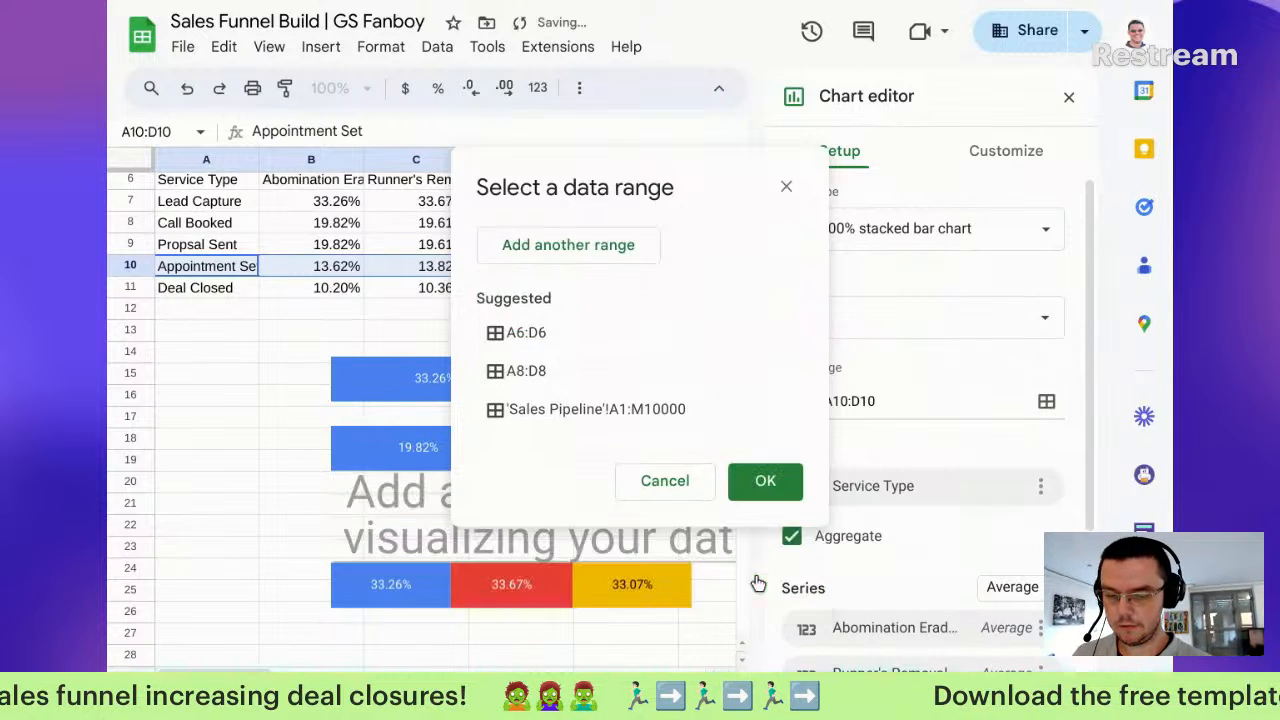
Step: Combine the third chart's ranges vertically to show 13.62%, 13.82% and 14.04%
{"action": "scroll", "coordinate": [864, 531], "scroll_direction": "down", "scroll_amount": 2}
{"action": "scroll", "coordinate": [864, 538], "scroll_direction": "down", "scroll_amount": 2}
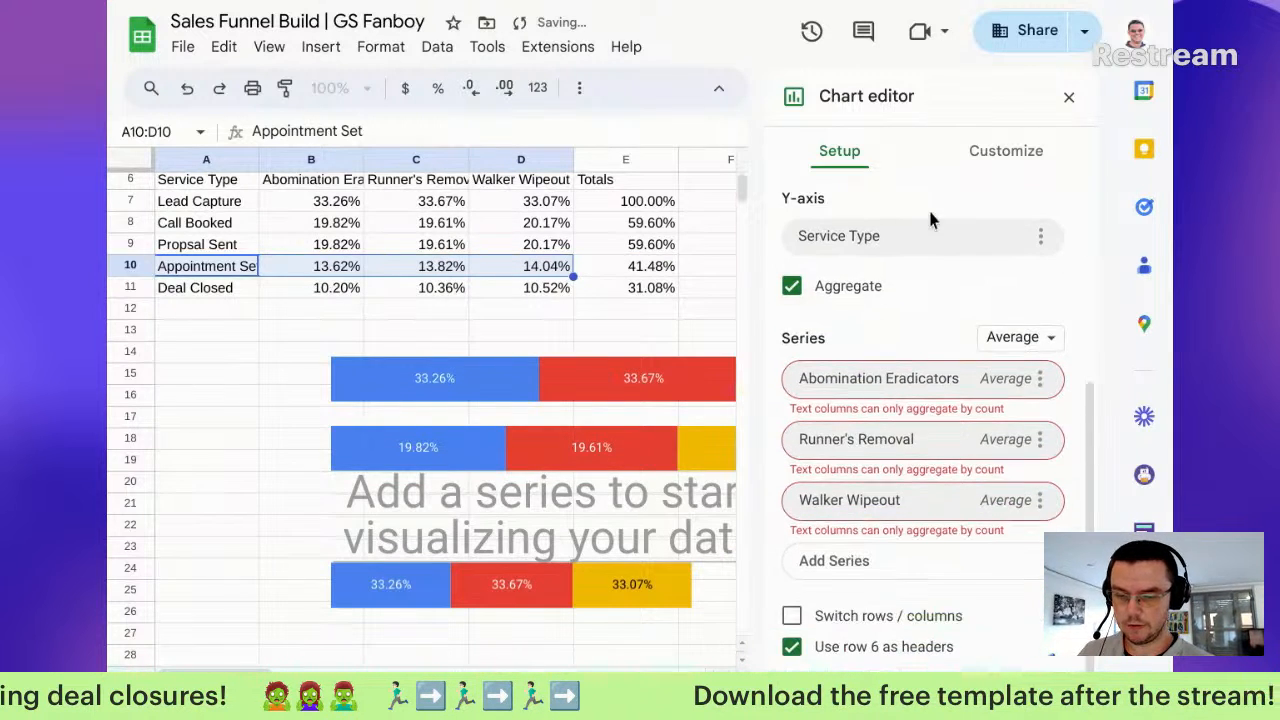
{"action": "scroll", "coordinate": [955, 340], "scroll_direction": "up", "scroll_amount": 3}
{"action": "left_click", "coordinate": [943, 290]}
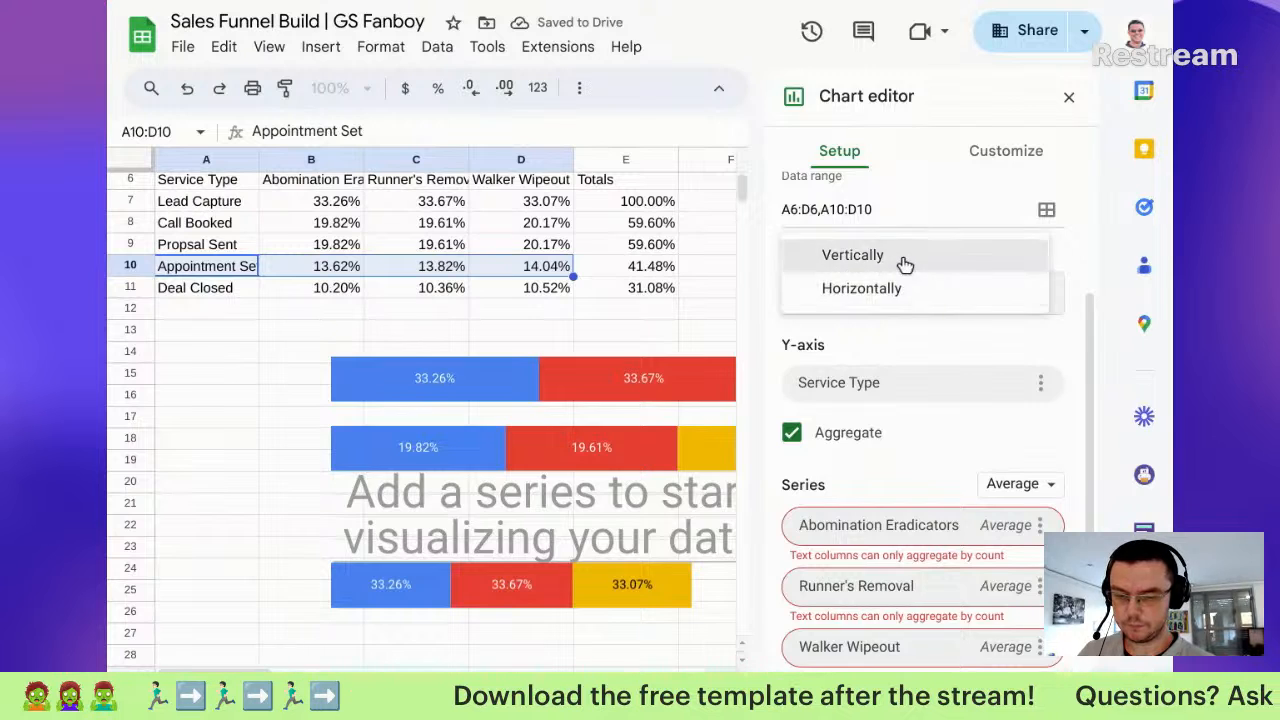
{"action": "left_click", "coordinate": [903, 258]}
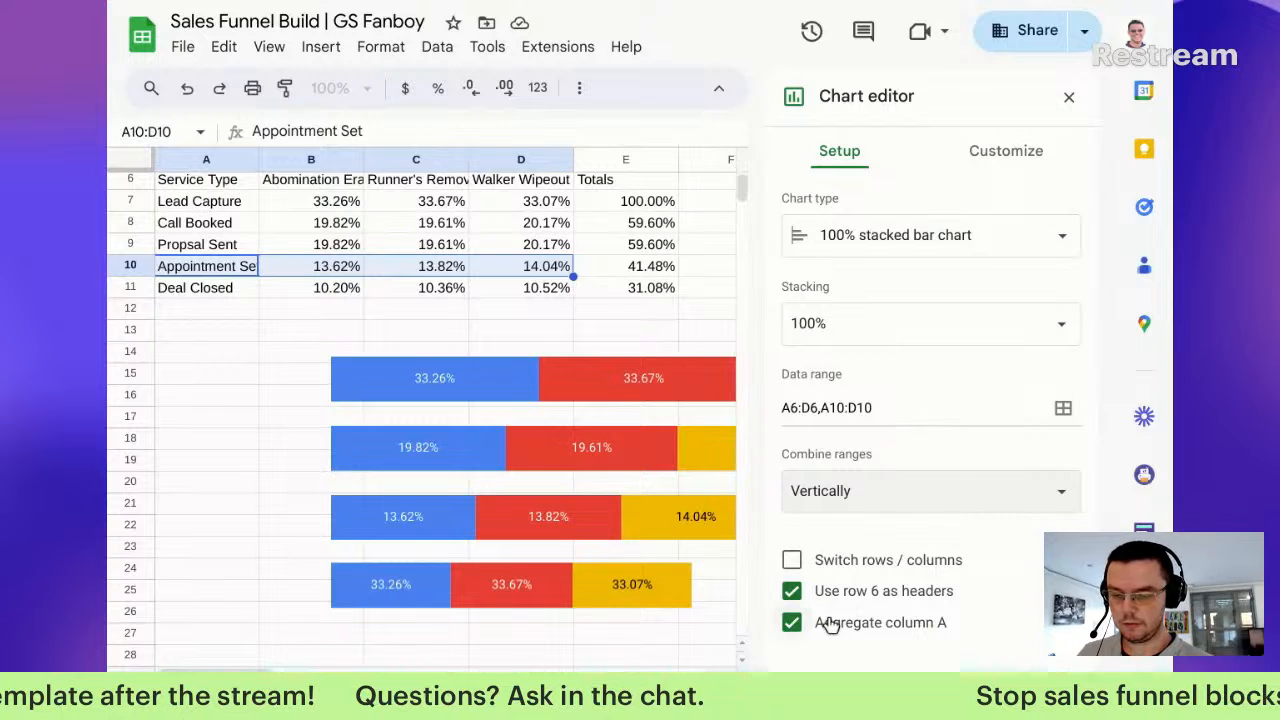
{"action": "scroll", "coordinate": [546, 523], "scroll_direction": "down", "scroll_amount": 1}
{"action": "scroll", "coordinate": [548, 523], "scroll_direction": "right", "scroll_amount": 5}
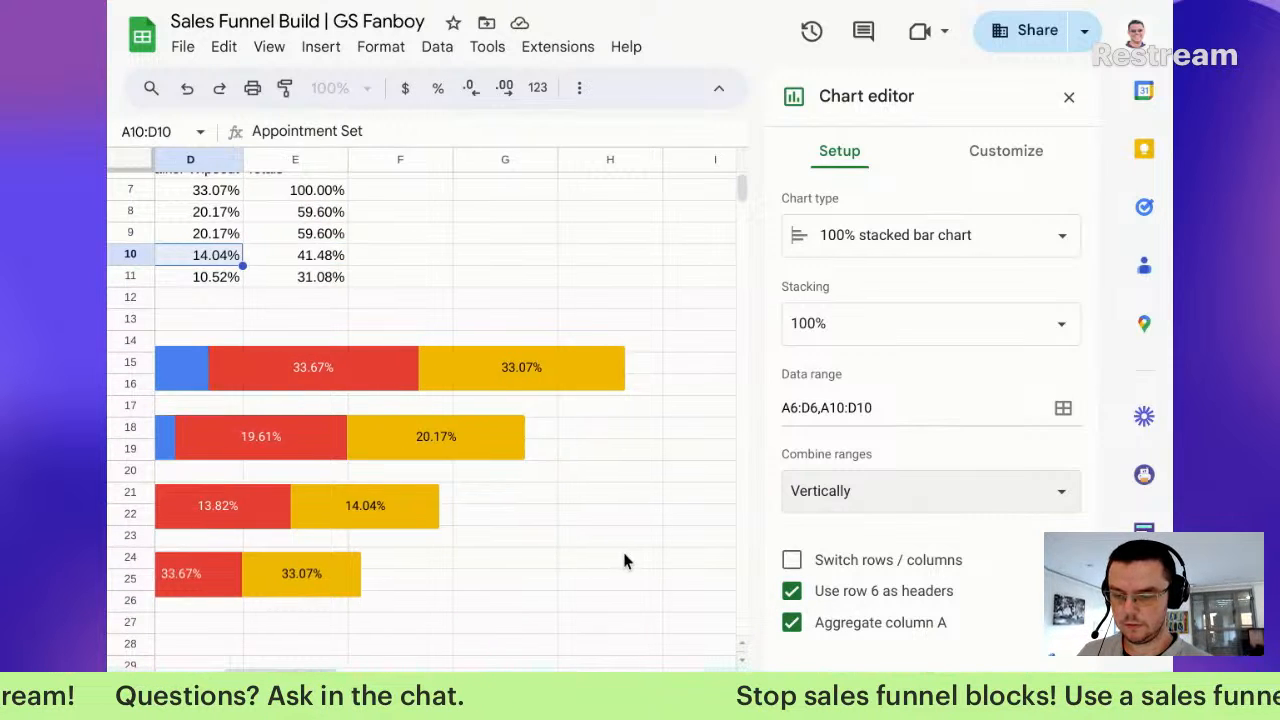
{"action": "scroll", "coordinate": [624, 561], "scroll_direction": "left", "scroll_amount": 4}
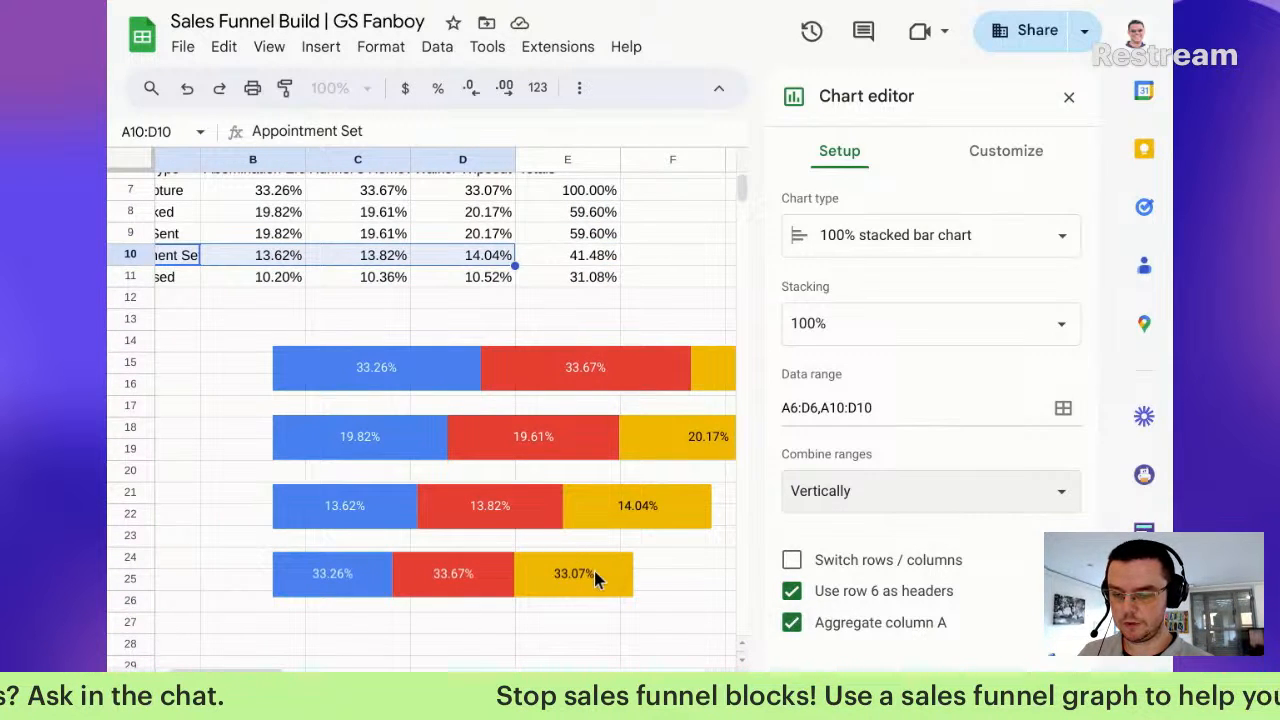
Step: Set the bottom chart's data ranges to A6:D6 and A11:D11
{"action": "left_click", "coordinate": [594, 571]}
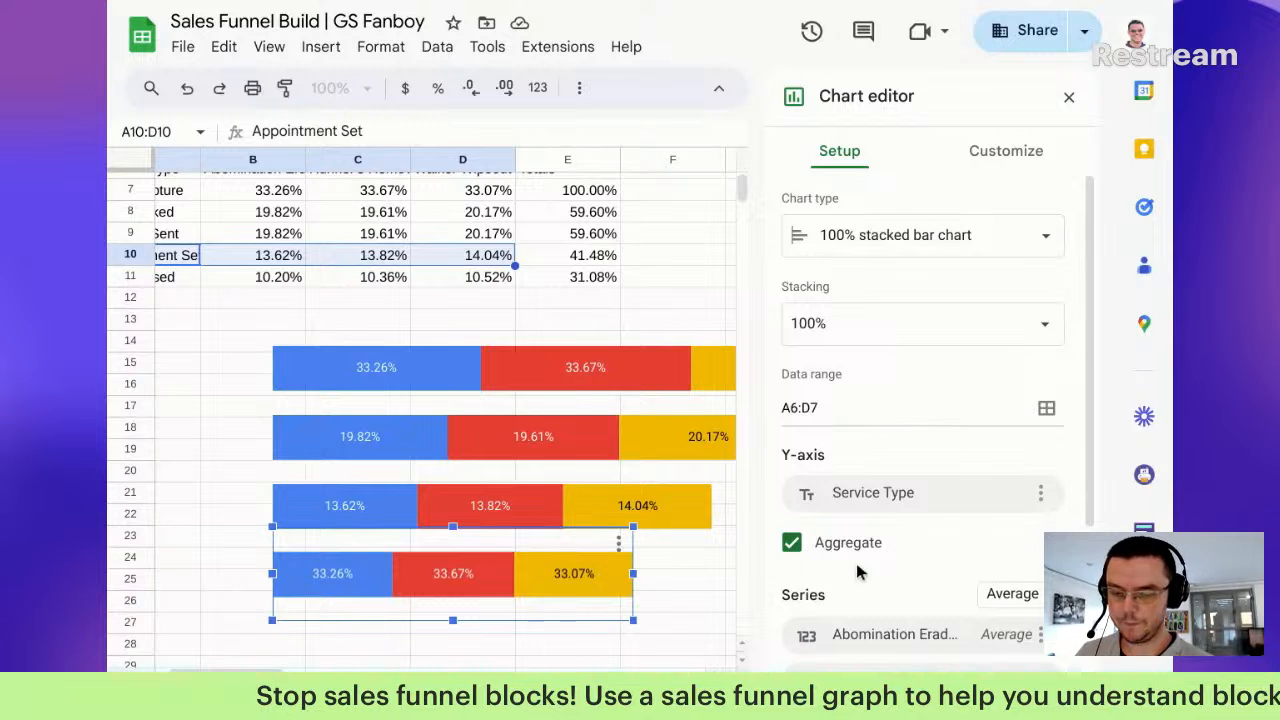
{"action": "scroll", "coordinate": [858, 572], "scroll_direction": "down", "scroll_amount": 2}
{"action": "scroll", "coordinate": [1048, 395], "scroll_direction": "up", "scroll_amount": 2}
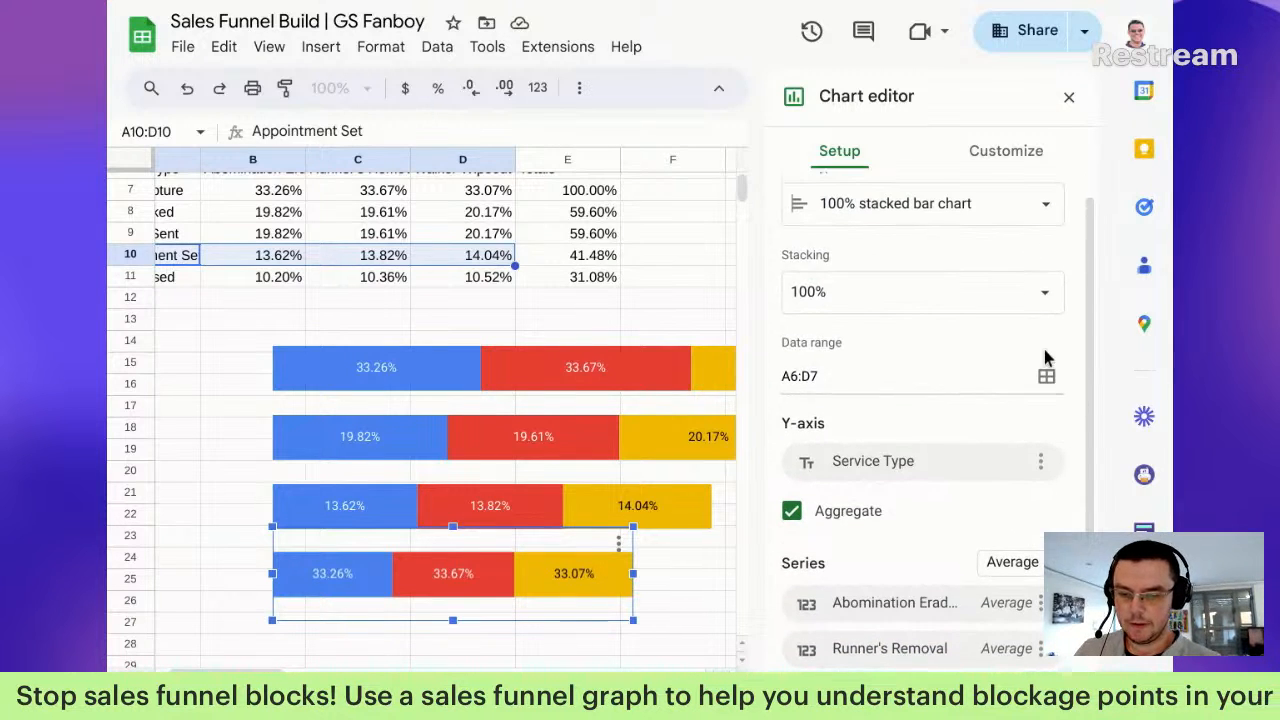
{"action": "left_click", "coordinate": [1047, 392]}
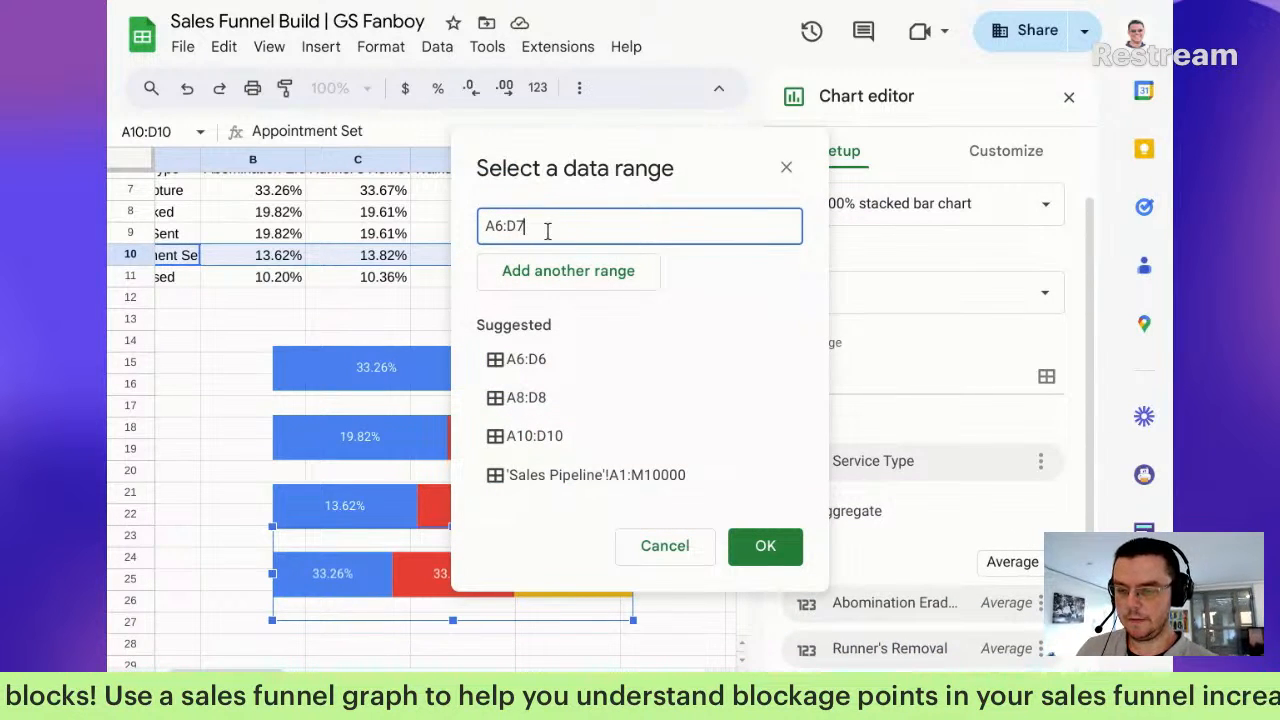
{"action": "key", "text": "BackSpace"}
{"action": "type", "text": "6"}
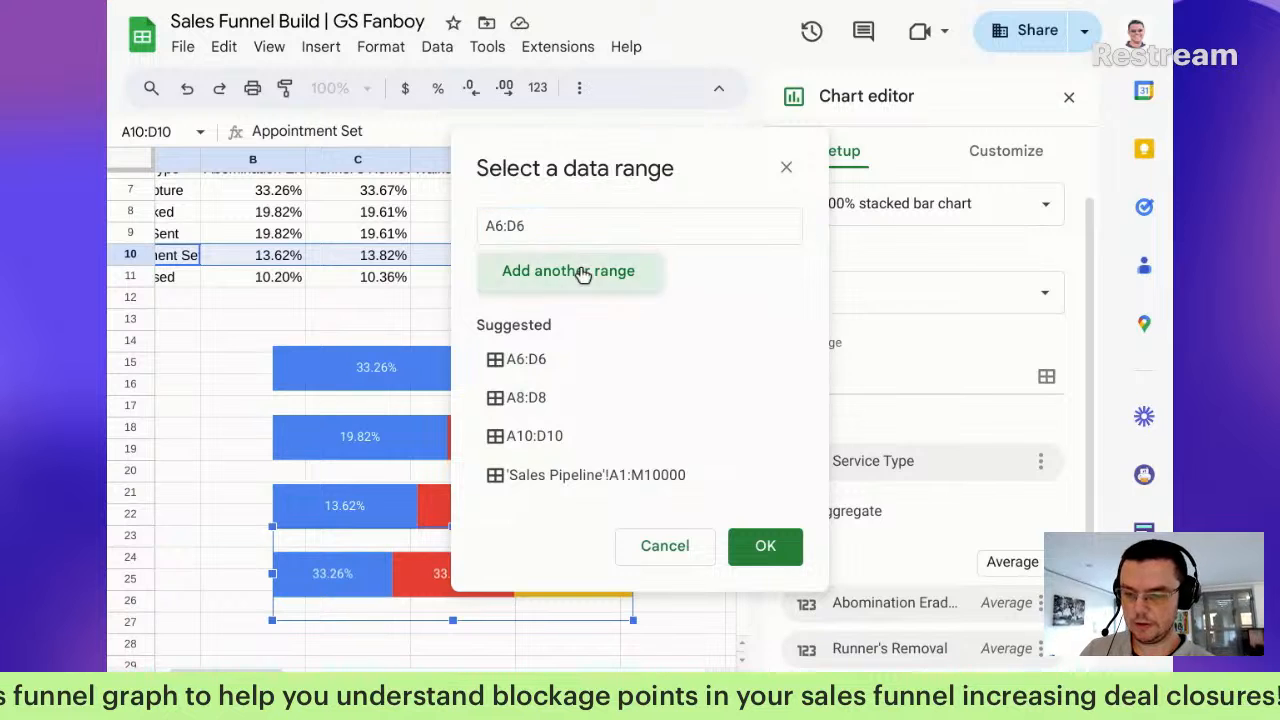
{"action": "left_click", "coordinate": [586, 271]}
{"action": "type", "text": "a"}
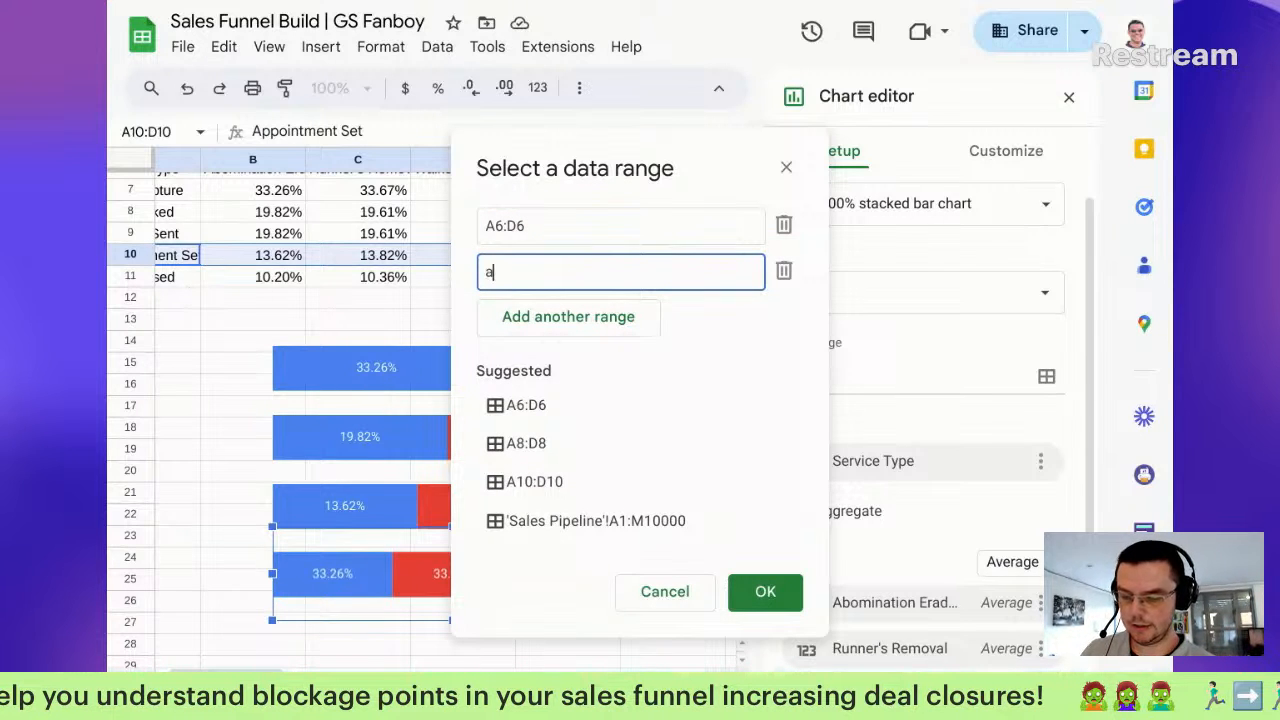
{"action": "type", "text": "11:d11"}
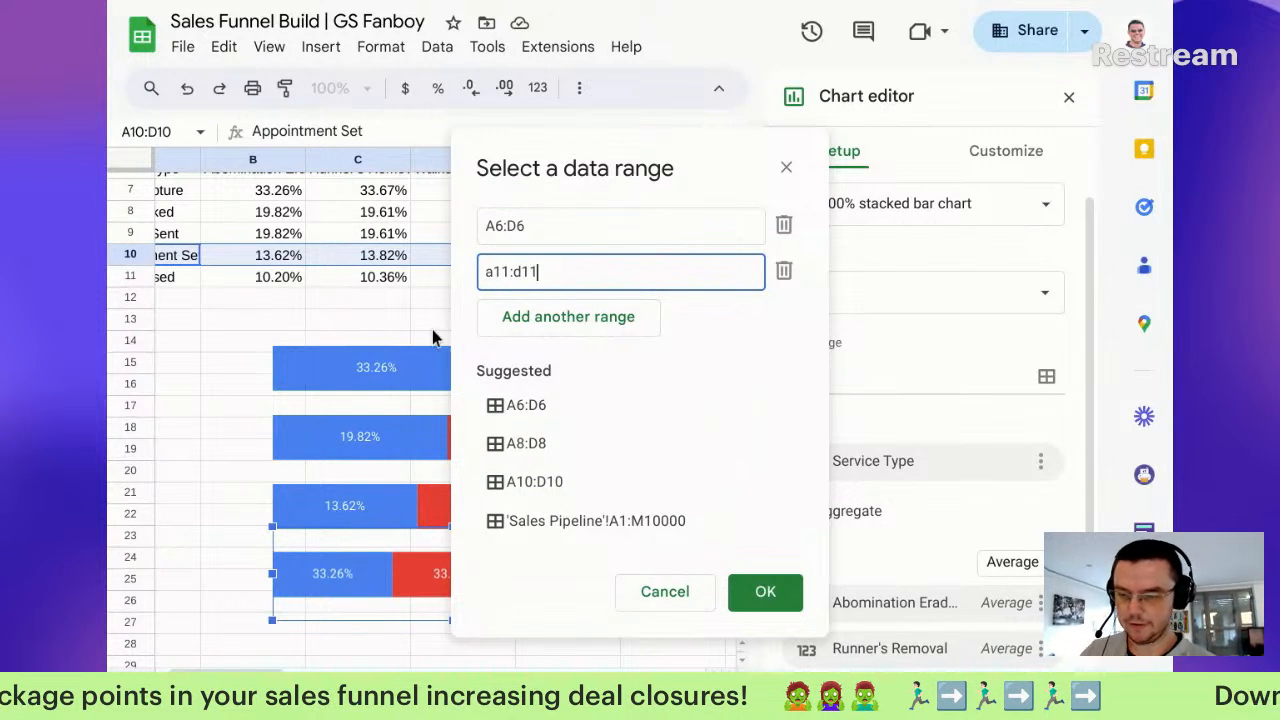
{"action": "left_click", "coordinate": [765, 591]}
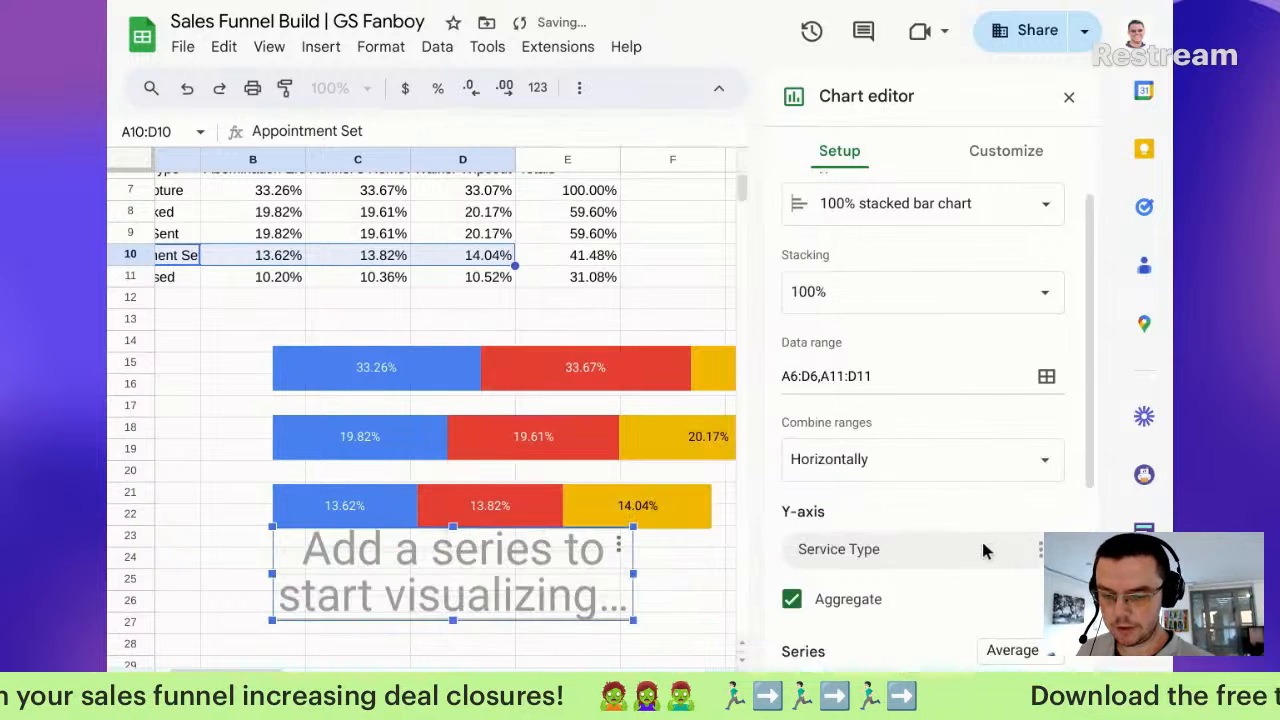
Step: Combine the bottom chart's ranges vertically to show 10.20%, 10.36% and 10.52%
{"action": "scroll", "coordinate": [898, 533], "scroll_direction": "down", "scroll_amount": 2}
{"action": "left_click", "coordinate": [876, 270]}
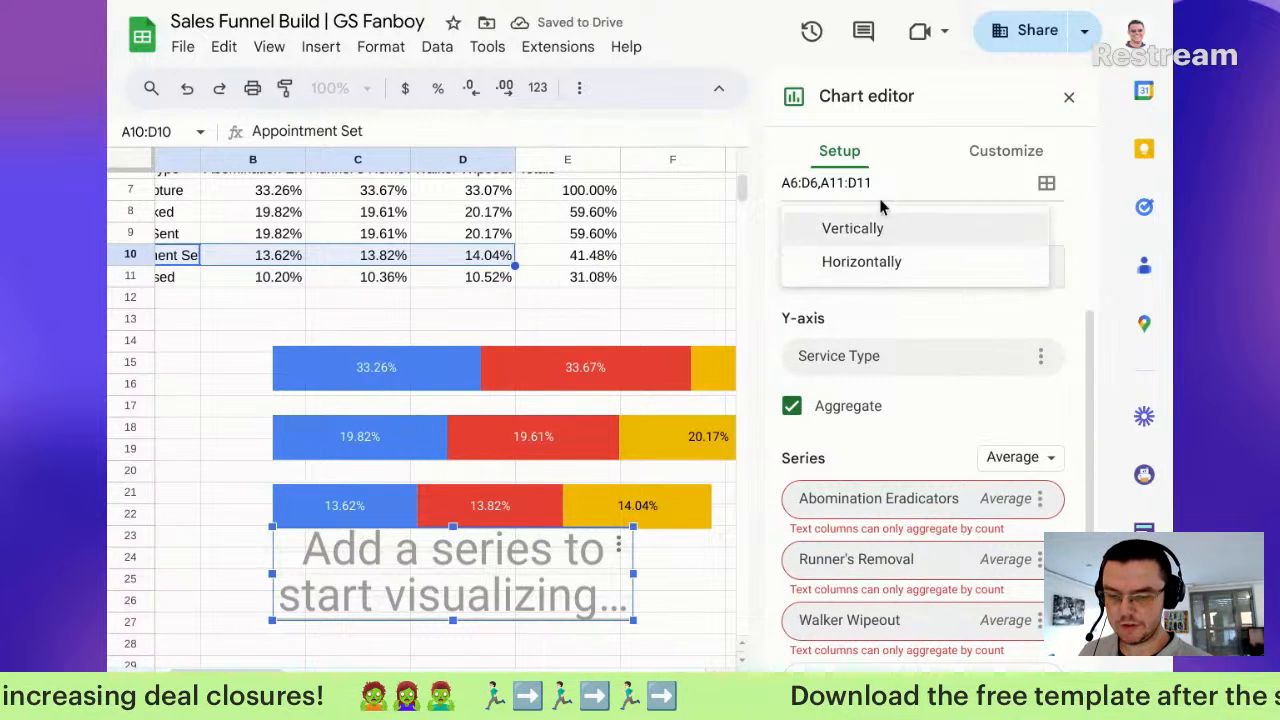
{"action": "left_click", "coordinate": [853, 229]}
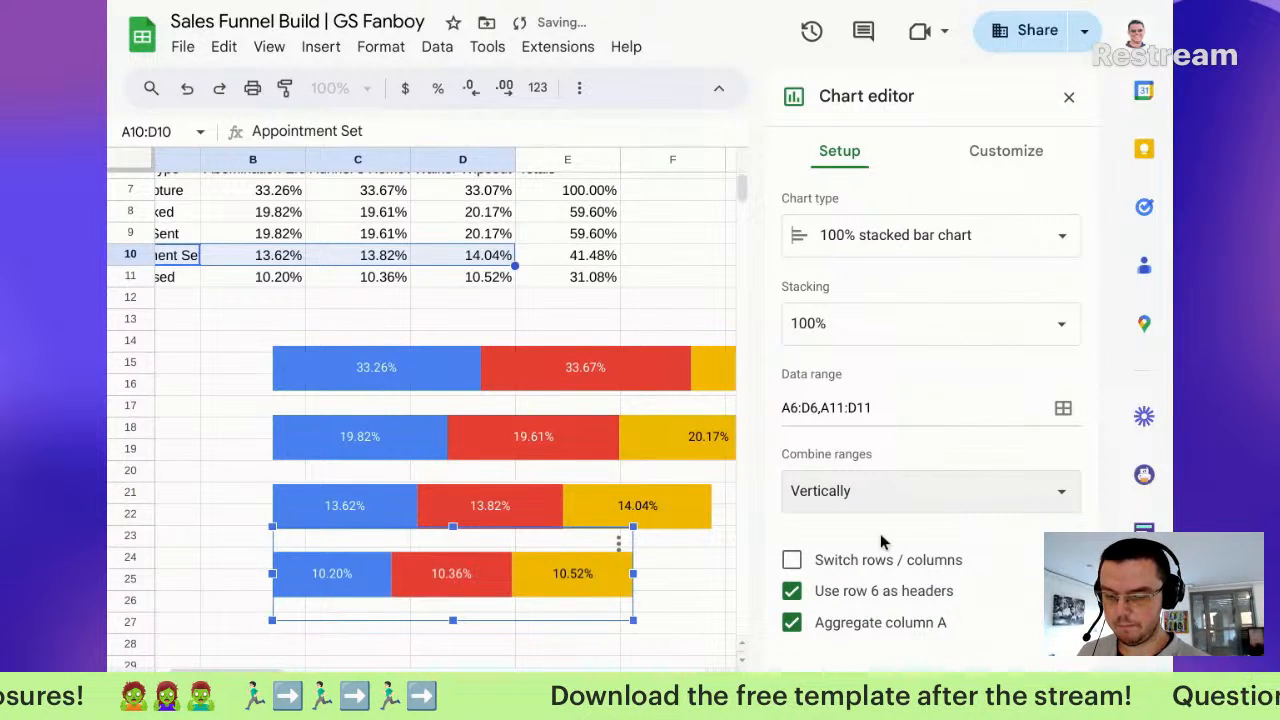
Step: Shift the second, third and bottom bars progressively further right
{"action": "left_click", "coordinate": [1069, 98]}
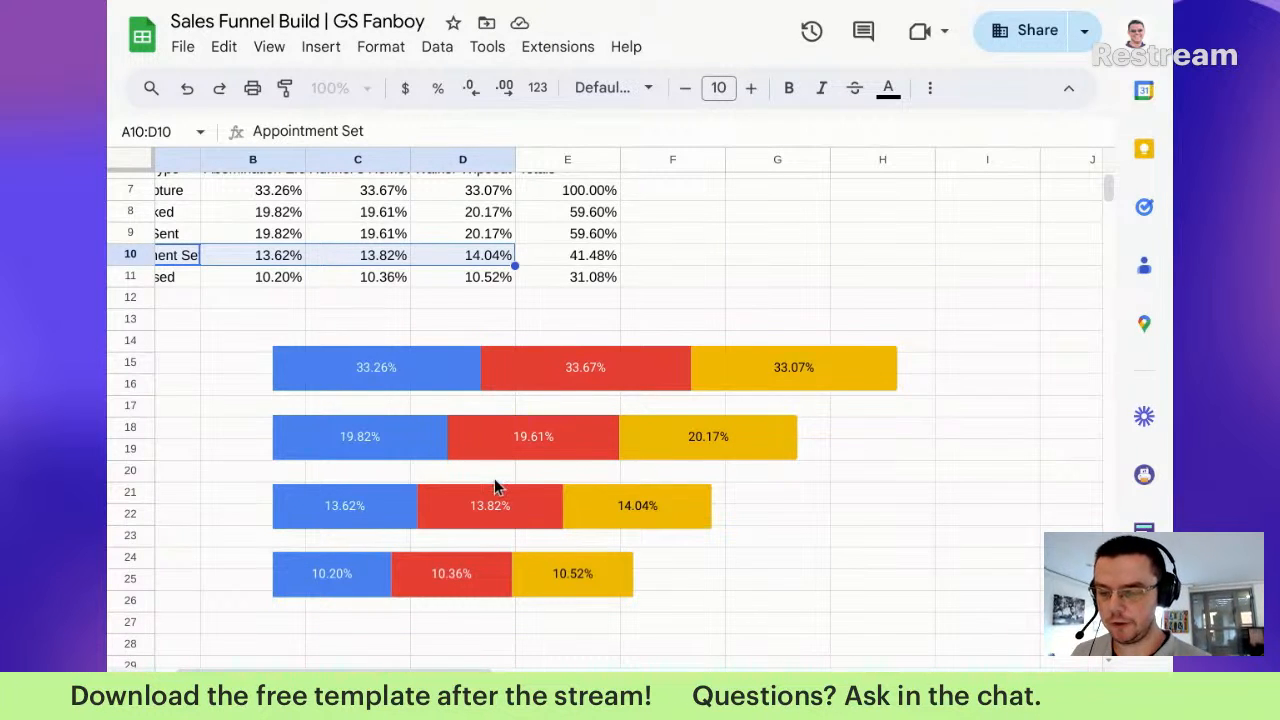
{"action": "left_click", "coordinate": [460, 380]}
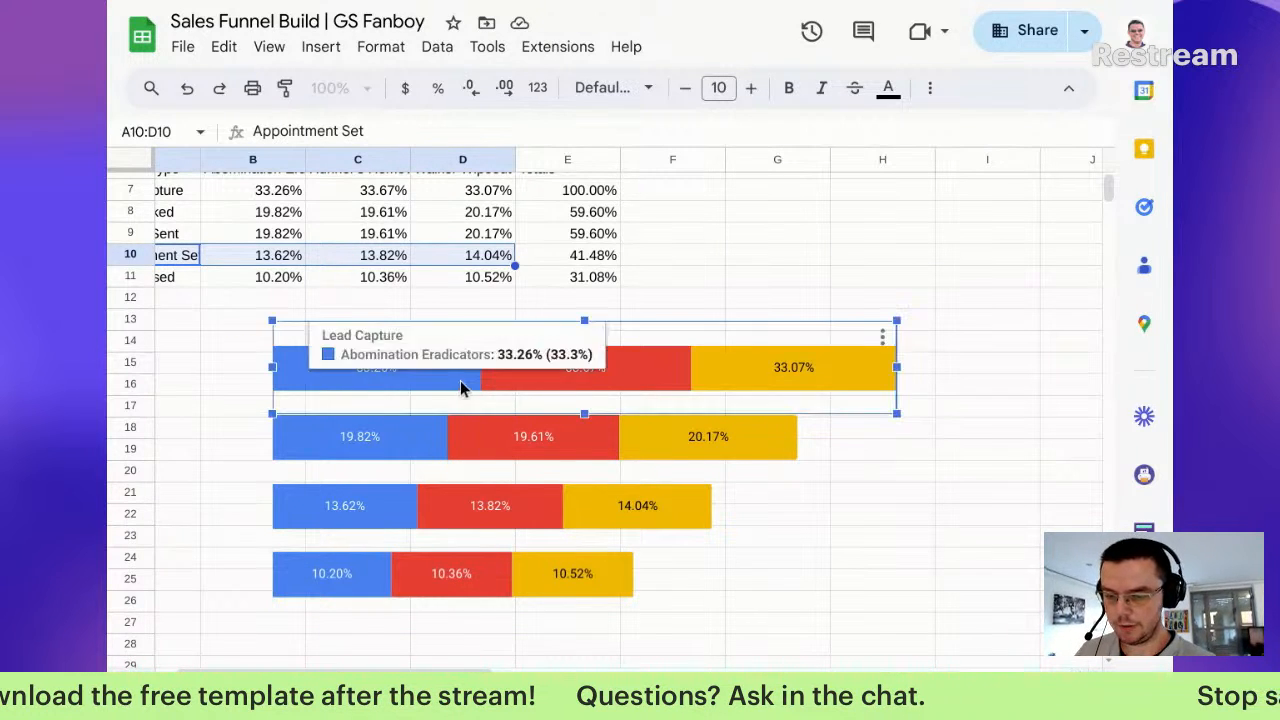
{"action": "left_click", "coordinate": [487, 438]}
{"action": "left_click_drag", "start_coordinate": [488, 437], "coordinate": [543, 440]}
{"action": "left_click", "coordinate": [518, 502]}
{"action": "left_click_drag", "start_coordinate": [518, 502], "coordinate": [629, 504]}
{"action": "left_click", "coordinate": [543, 571]}
{"action": "left_click_drag", "start_coordinate": [543, 571], "coordinate": [668, 570]}
Step: Narrow the bottom, third, second and top bars from their right edges
{"action": "left_click_drag", "start_coordinate": [767, 569], "coordinate": [649, 569]}
{"action": "left_click", "coordinate": [760, 515]}
{"action": "left_click_drag", "start_coordinate": [804, 502], "coordinate": [693, 502]}
{"action": "left_click", "coordinate": [783, 437]}
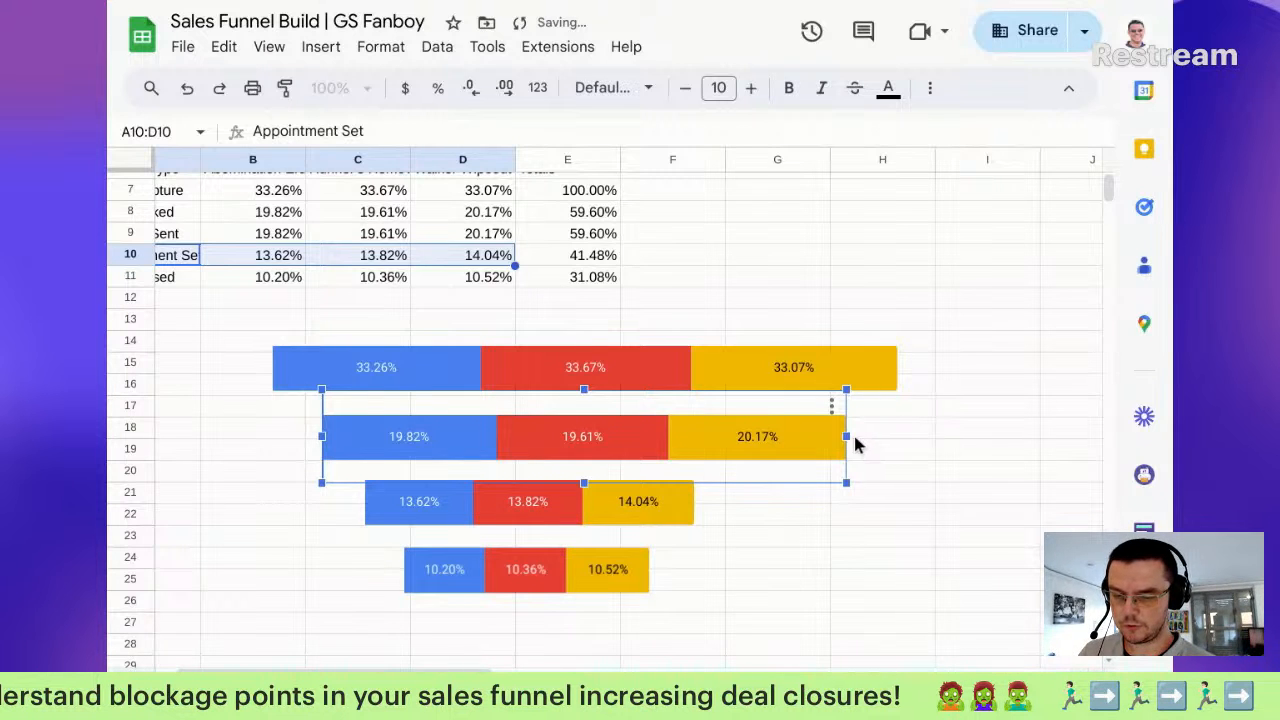
{"action": "left_click_drag", "start_coordinate": [846, 435], "coordinate": [757, 437]}
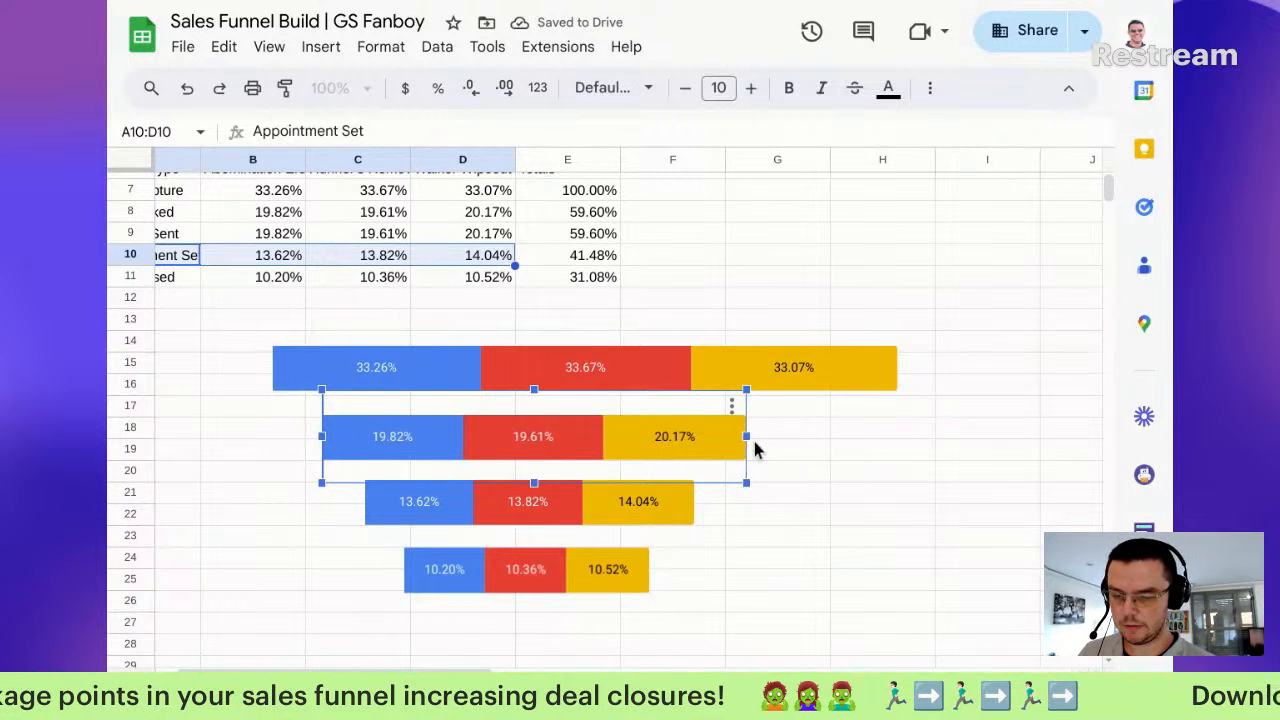
{"action": "left_click", "coordinate": [816, 376]}
{"action": "left_click_drag", "start_coordinate": [897, 367], "coordinate": [811, 367]}
{"action": "left_click", "coordinate": [527, 447]}
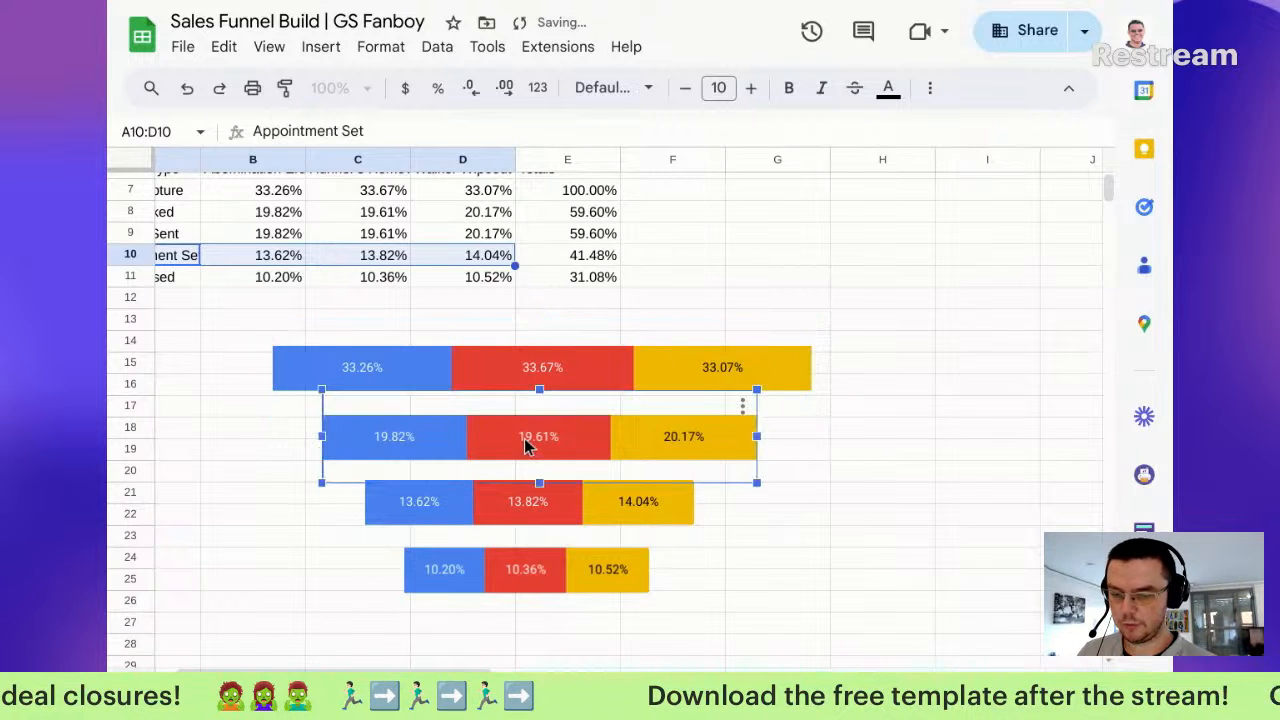
Step: Nudge the second, third and bottom bars so each is centred beneath the one above
{"action": "left_click_drag", "start_coordinate": [521, 438], "coordinate": [524, 438]}
{"action": "left_click", "coordinate": [520, 521]}
{"action": "left_click_drag", "start_coordinate": [520, 521], "coordinate": [534, 521]}
{"action": "left_click", "coordinate": [508, 579]}
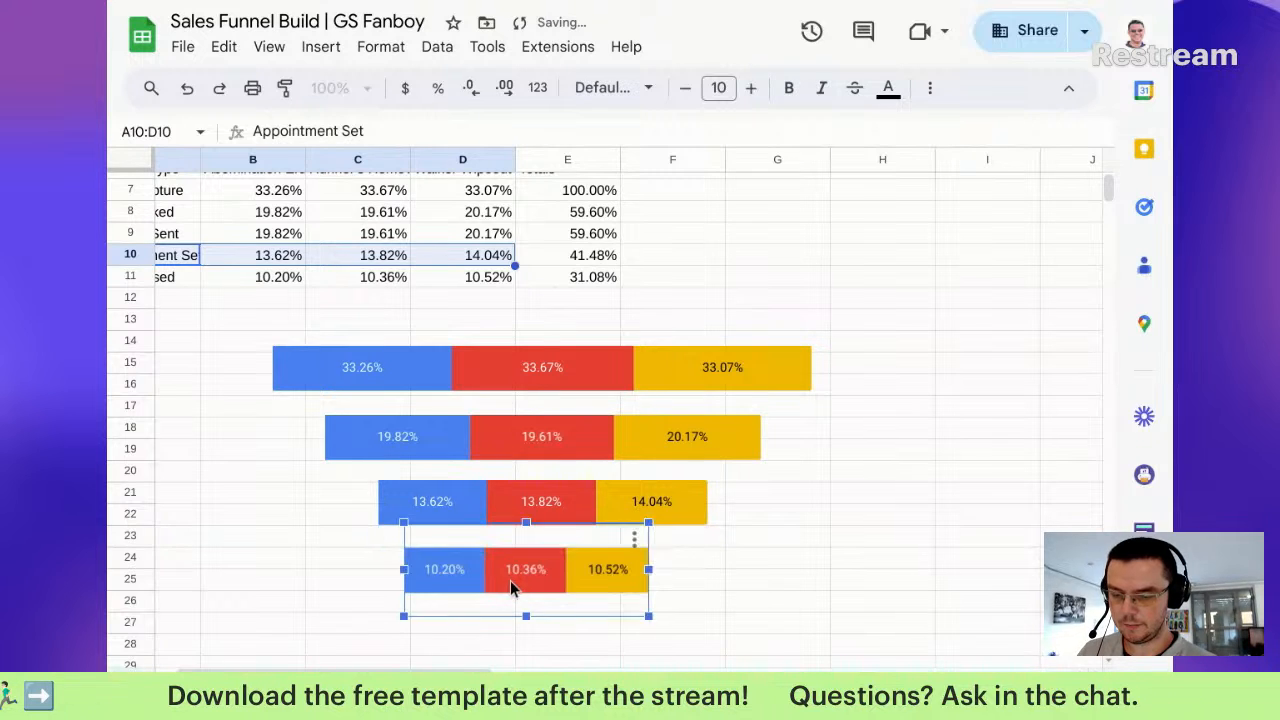
{"action": "left_click_drag", "start_coordinate": [517, 578], "coordinate": [538, 581]}
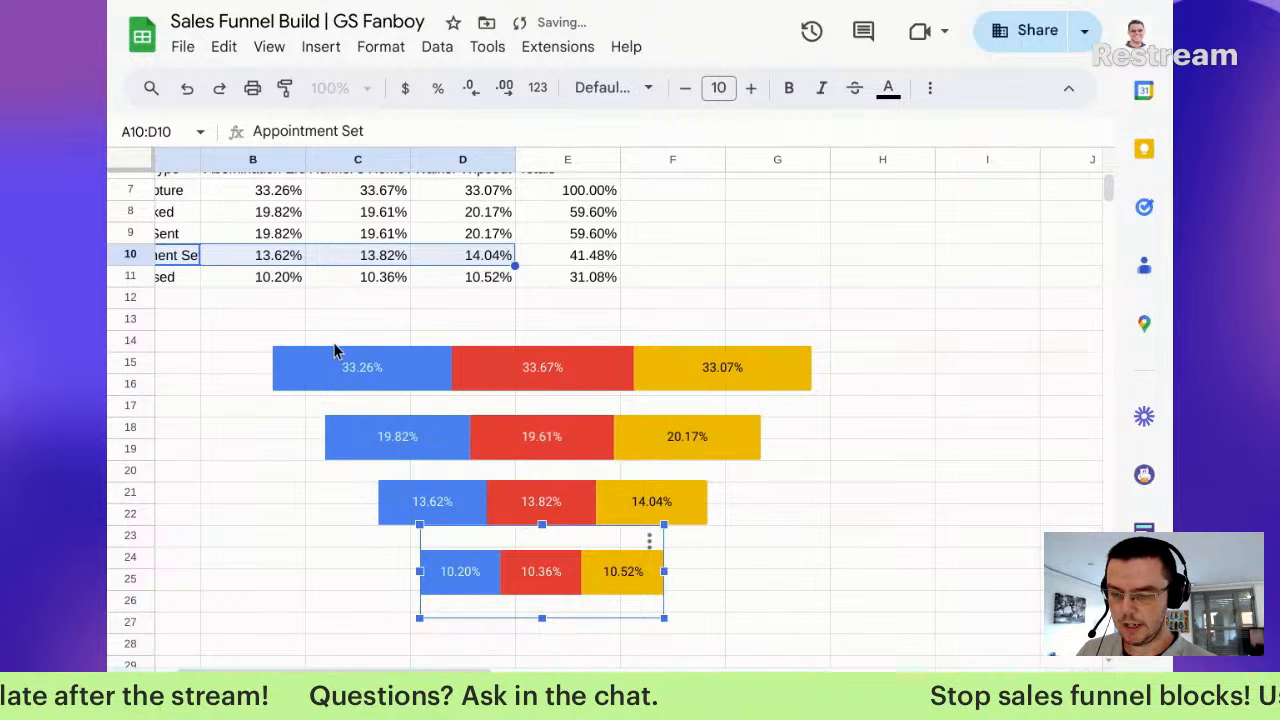
{"action": "left_click", "coordinate": [242, 341]}
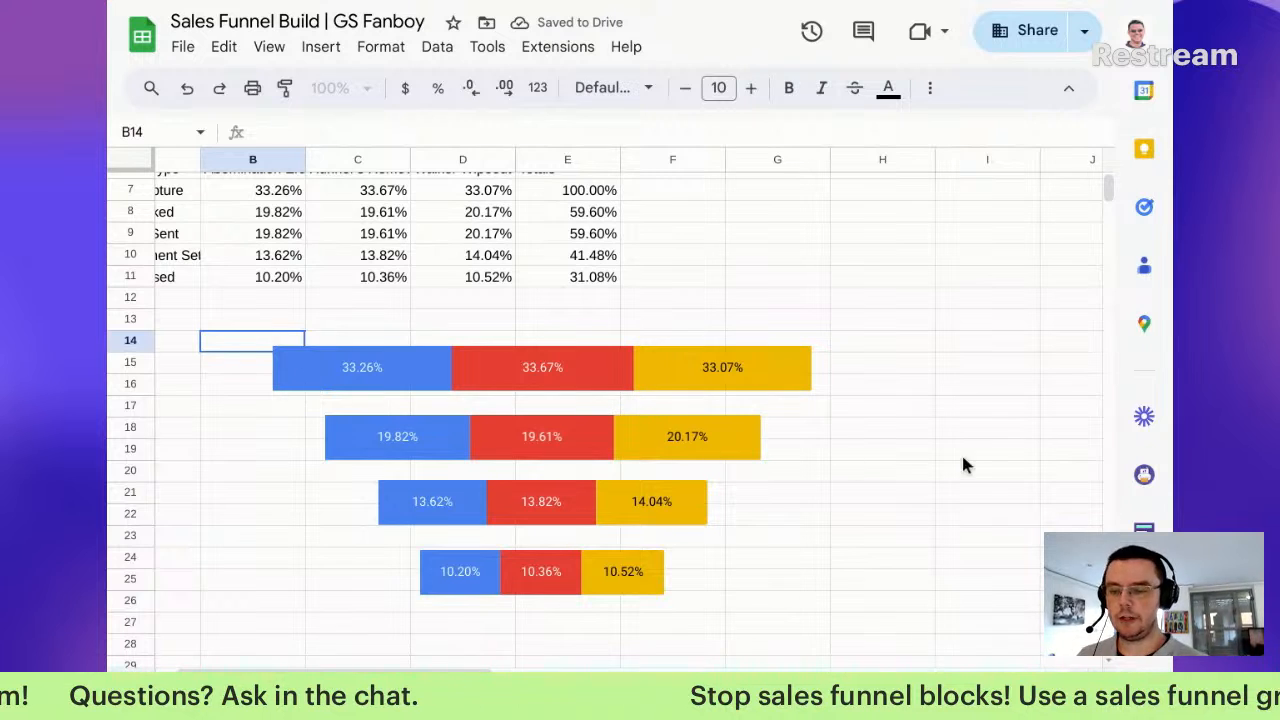
Step: Select cells E13:H25 around the funnel, then select the top three funnel charts together
{"action": "left_click_drag", "start_coordinate": [853, 326], "coordinate": [553, 583]}
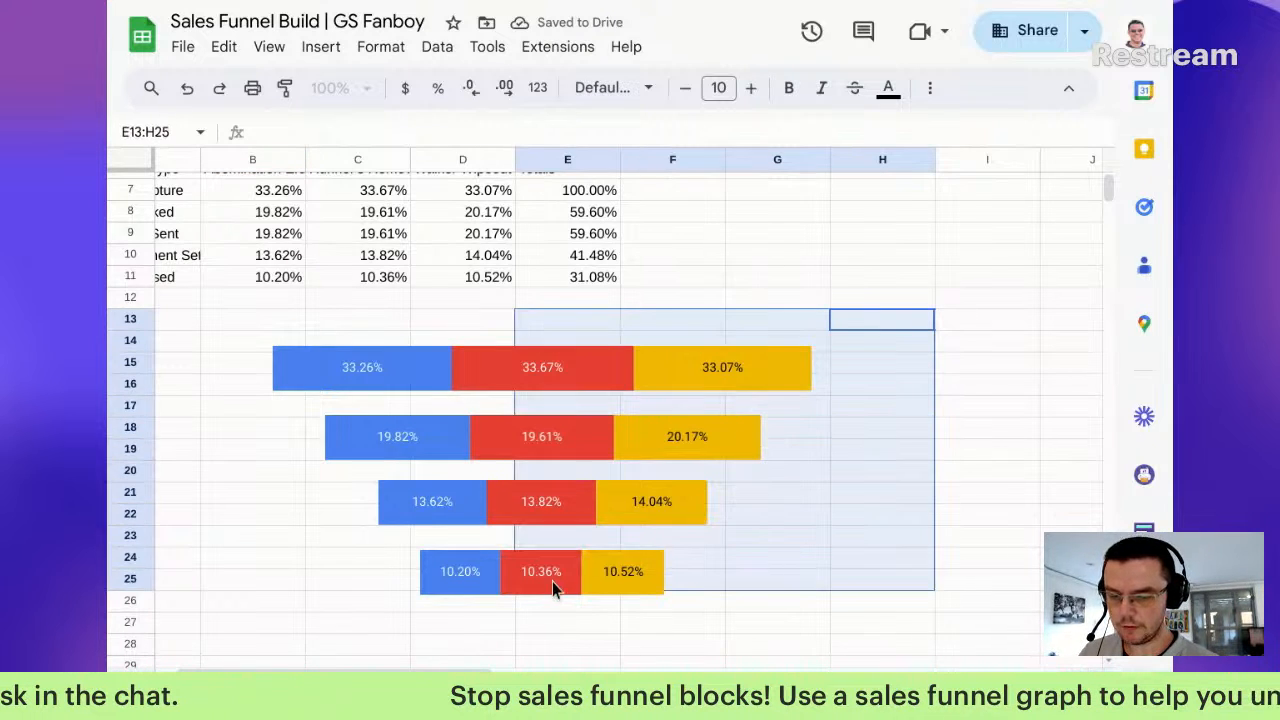
{"action": "left_click", "coordinate": [588, 378]}
{"action": "left_click", "coordinate": [446, 437], "text": "ctrl"}
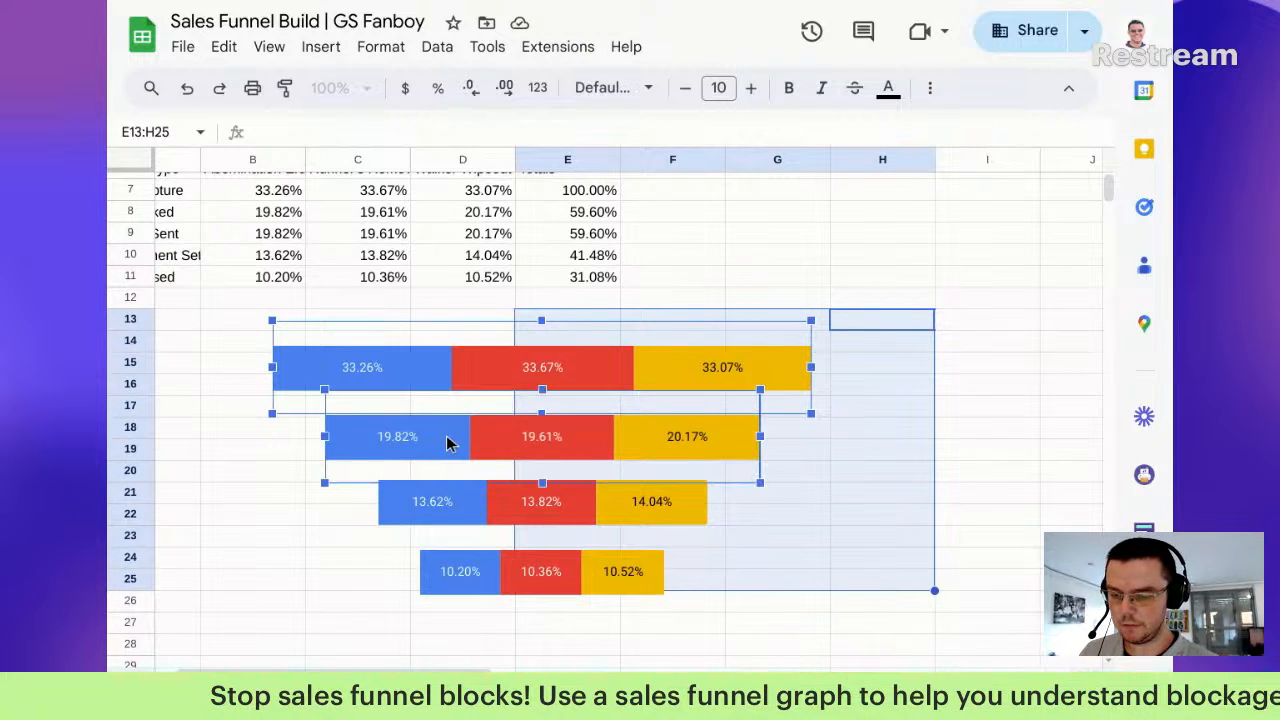
{"action": "left_click", "coordinate": [436, 500], "text": "ctrl"}
Step: Copy the selected funnel chart block and paste it into cell B7 of the dashboard sheet
{"action": "left_click", "coordinate": [462, 576], "text": "ctrl"}
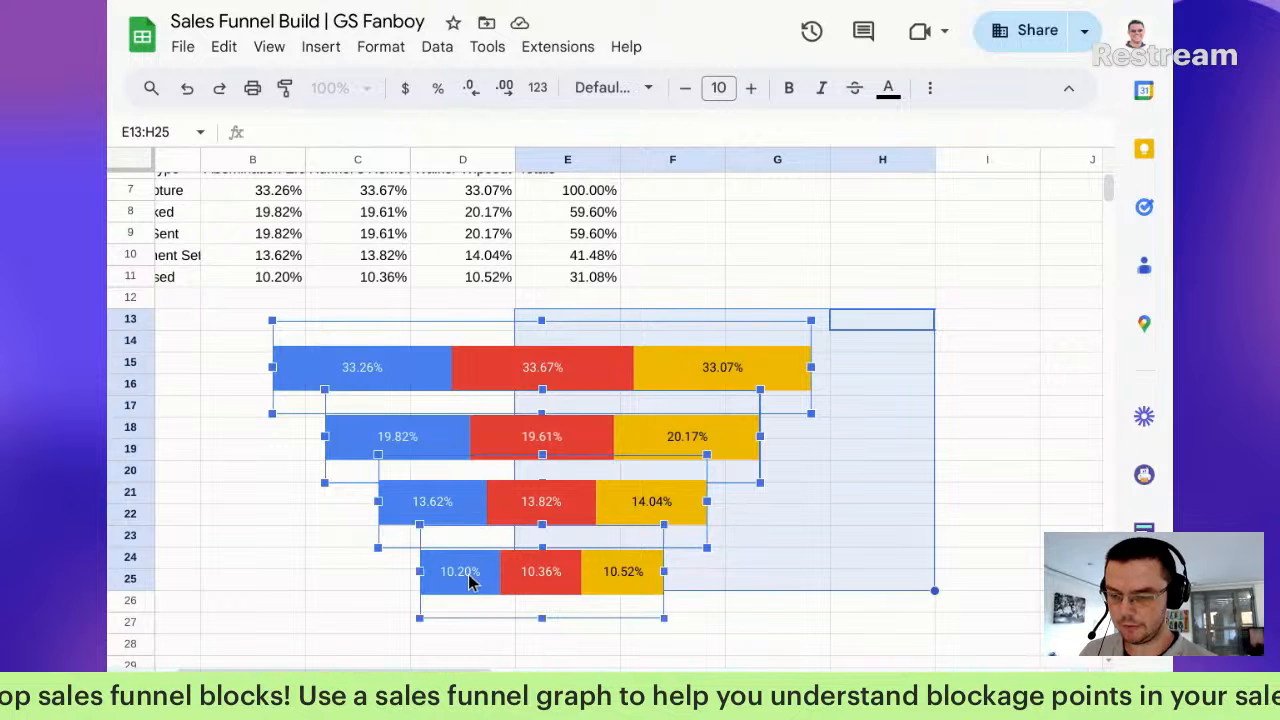
{"action": "key", "text": "ctrl+c"}
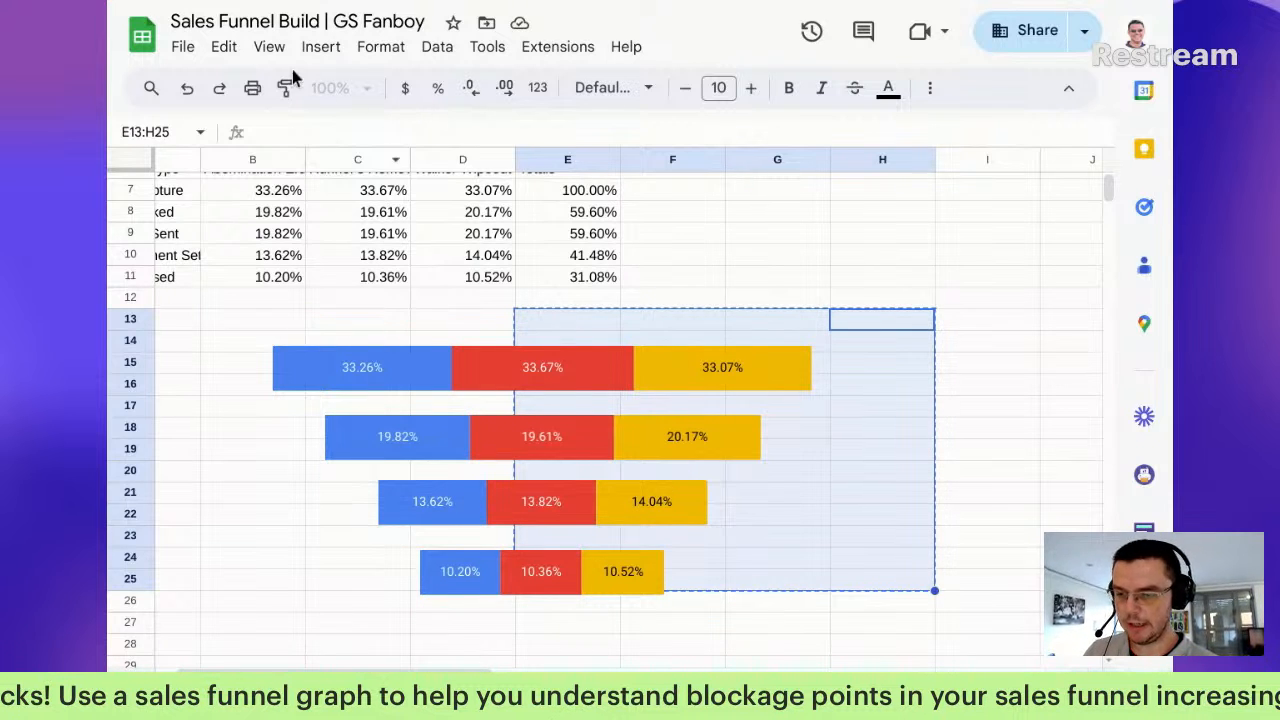
{"action": "left_click", "coordinate": [240, 52]}
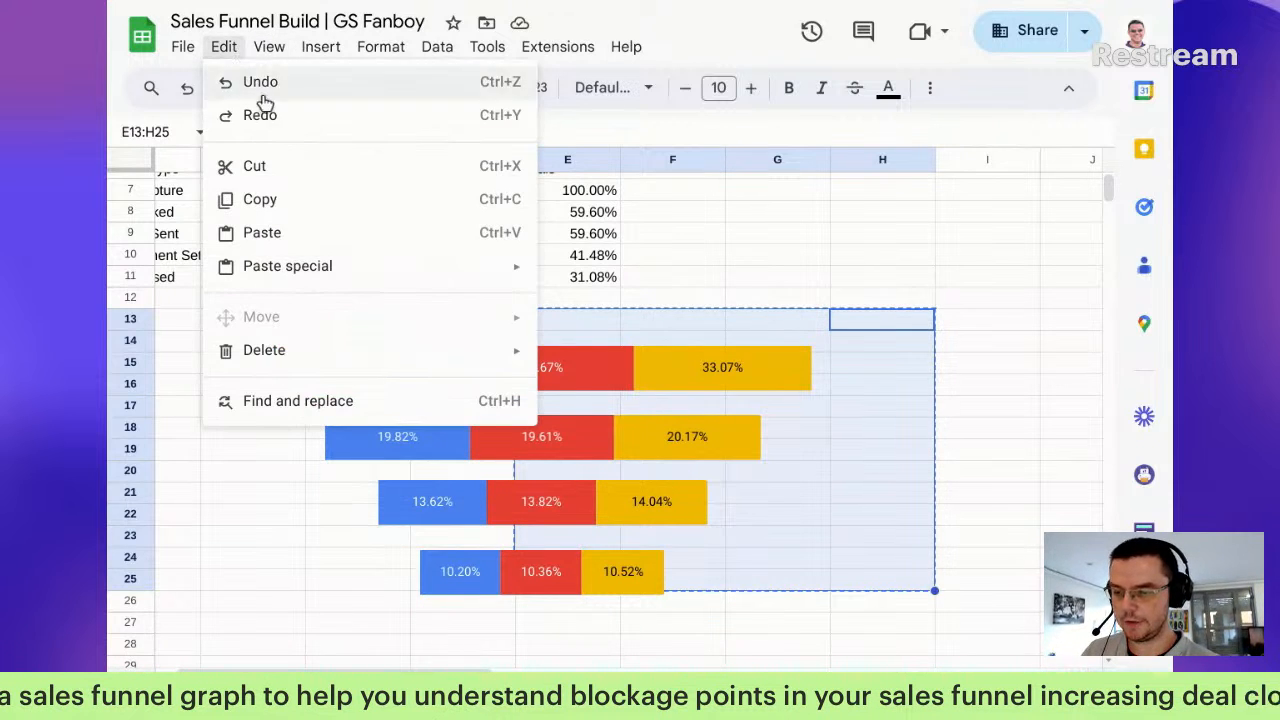
{"action": "left_click", "coordinate": [297, 203]}
{"action": "left_click", "coordinate": [346, 688]}
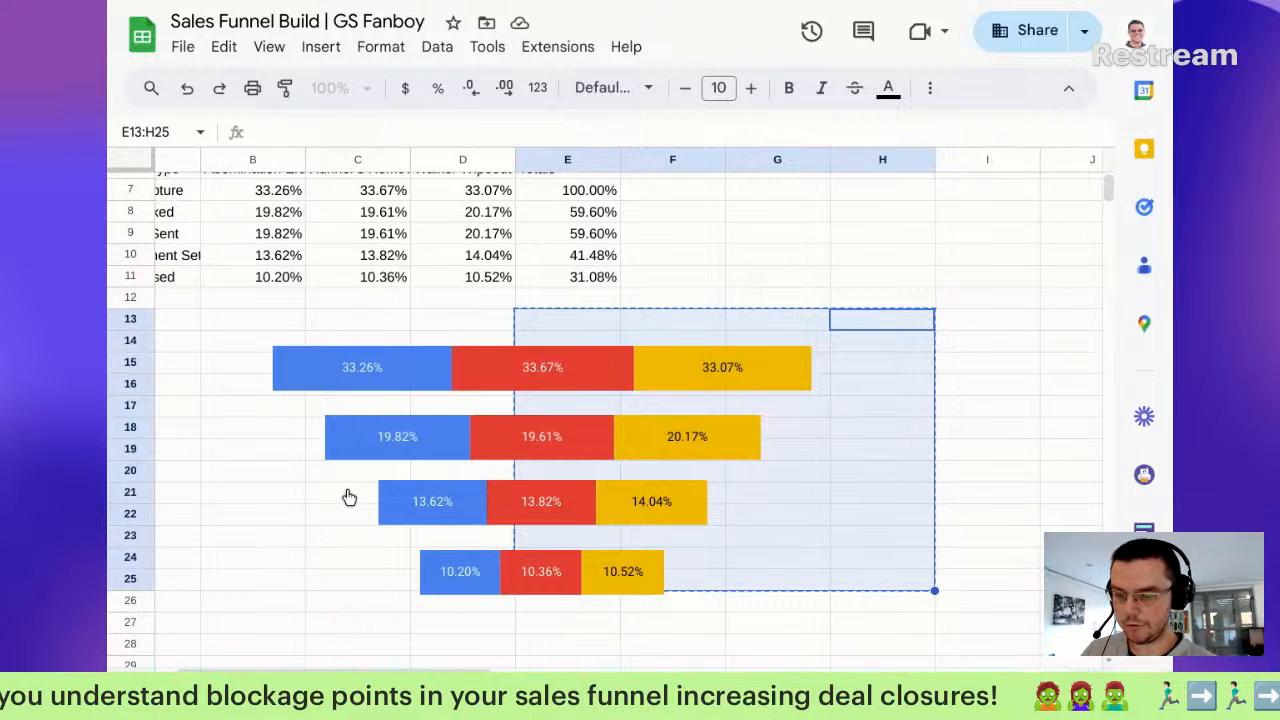
{"action": "scroll", "coordinate": [369, 470], "scroll_direction": "up", "scroll_amount": 3}
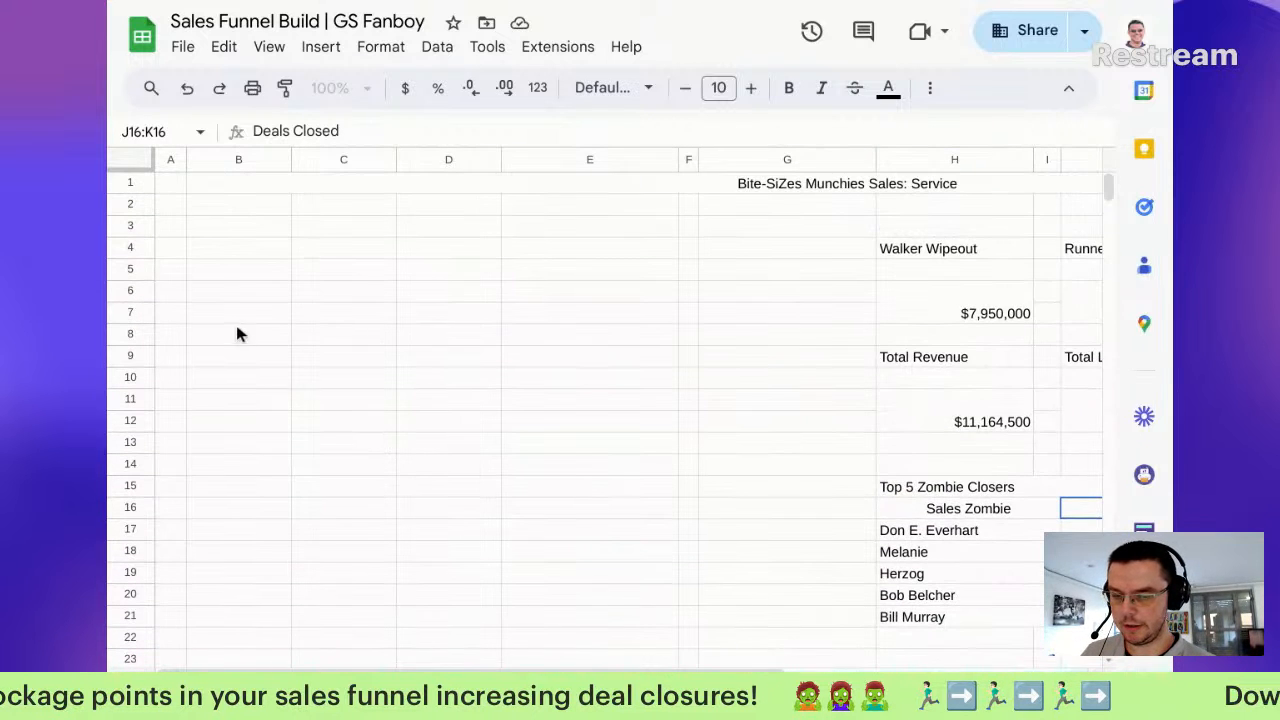
{"action": "left_click", "coordinate": [234, 315]}
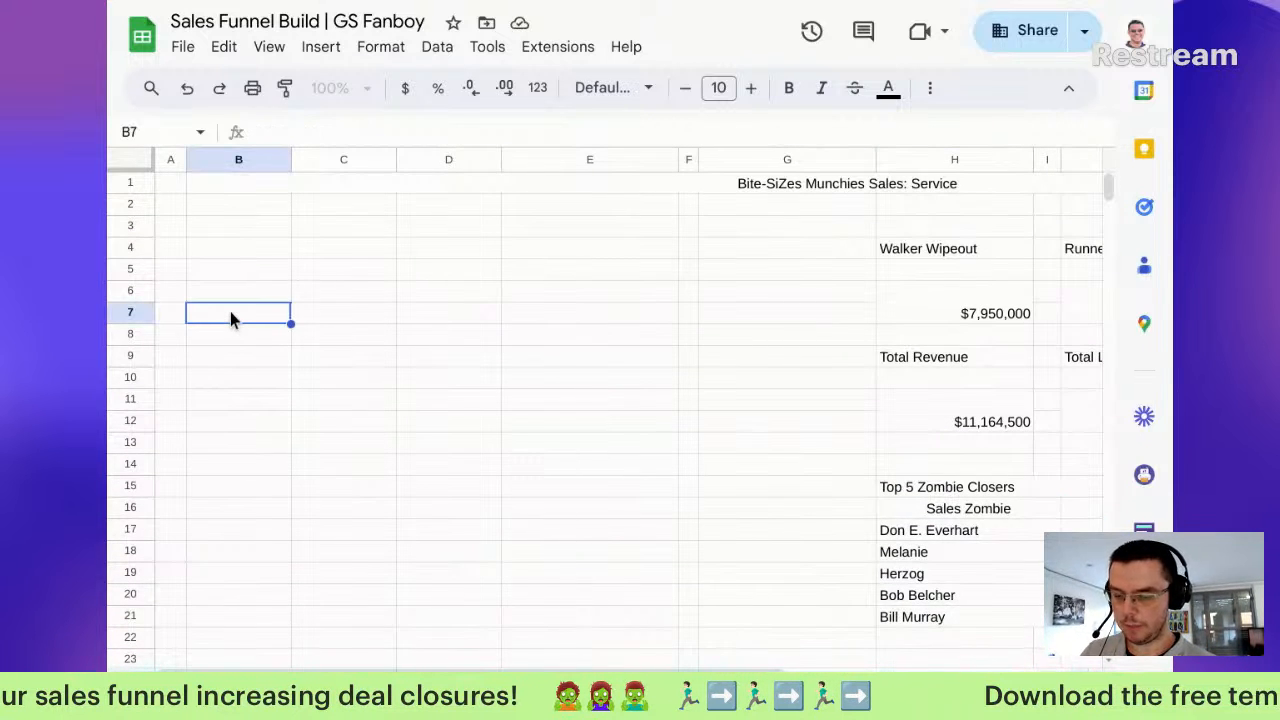
{"action": "key", "text": "ctrl+v"}
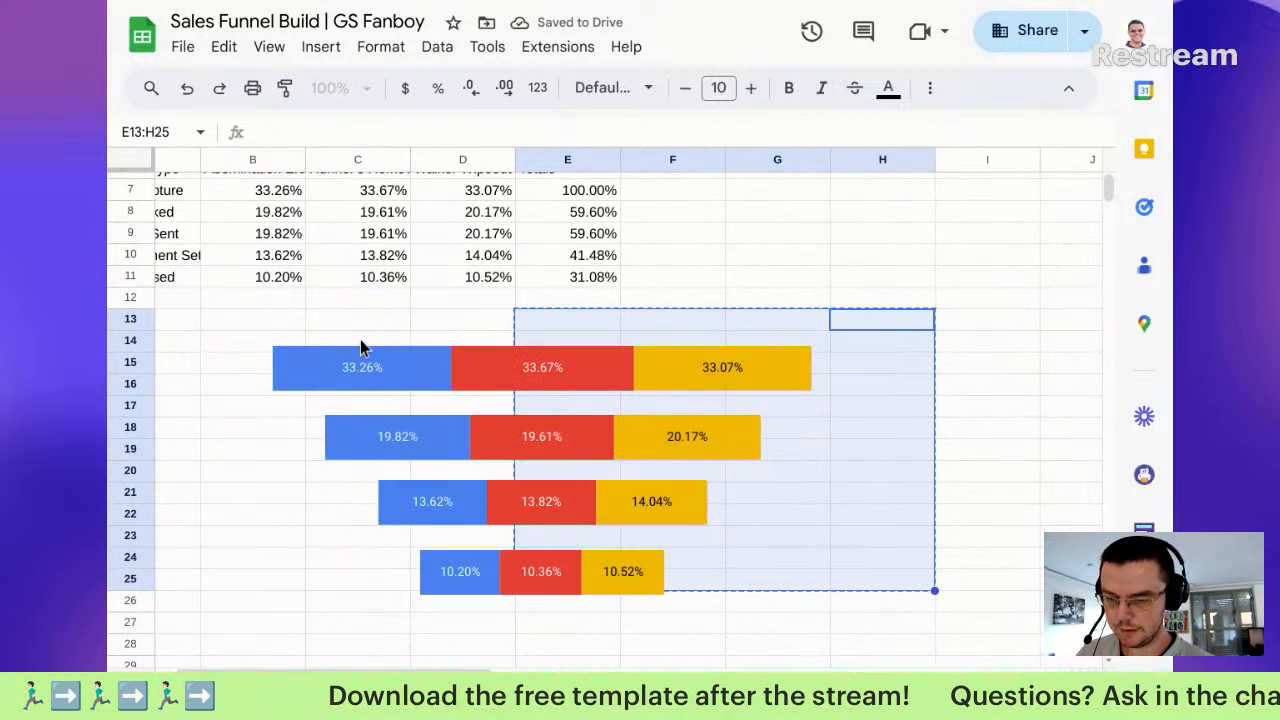
Step: Paste the top funnel chart onto the dashboard sheet at cell B6
{"action": "left_click", "coordinate": [363, 345]}
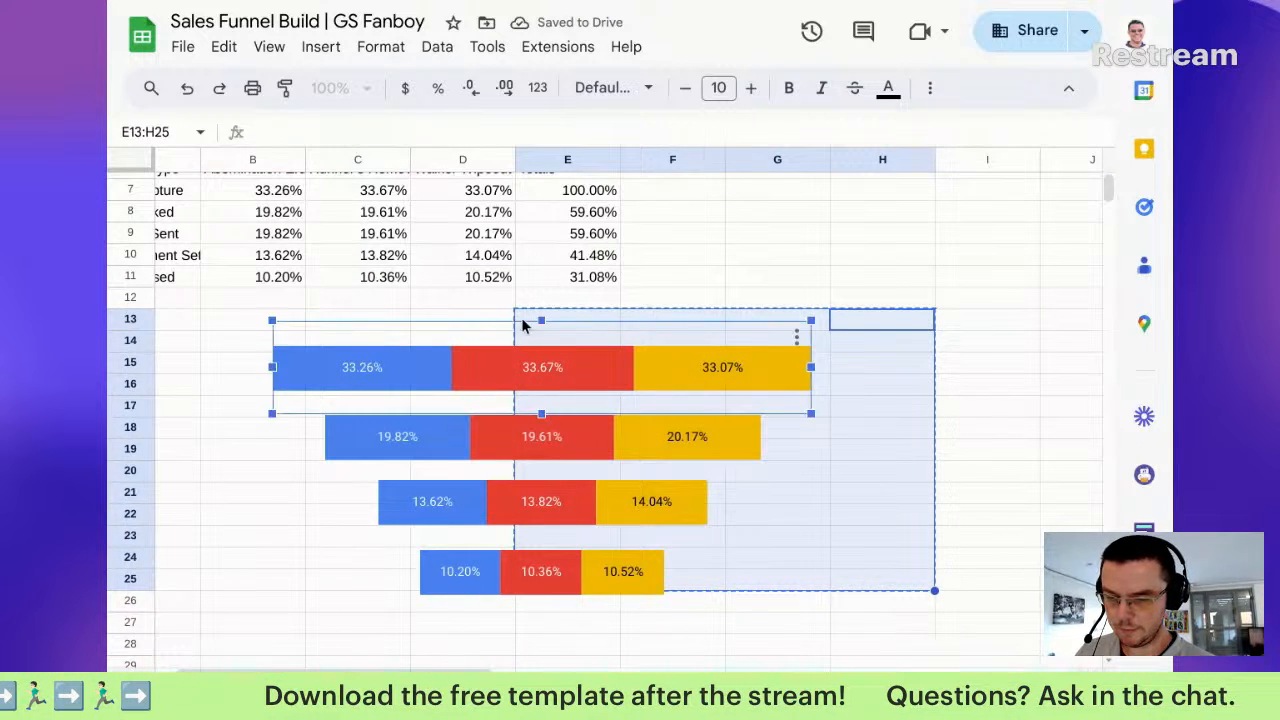
{"action": "left_click", "coordinate": [1010, 258]}
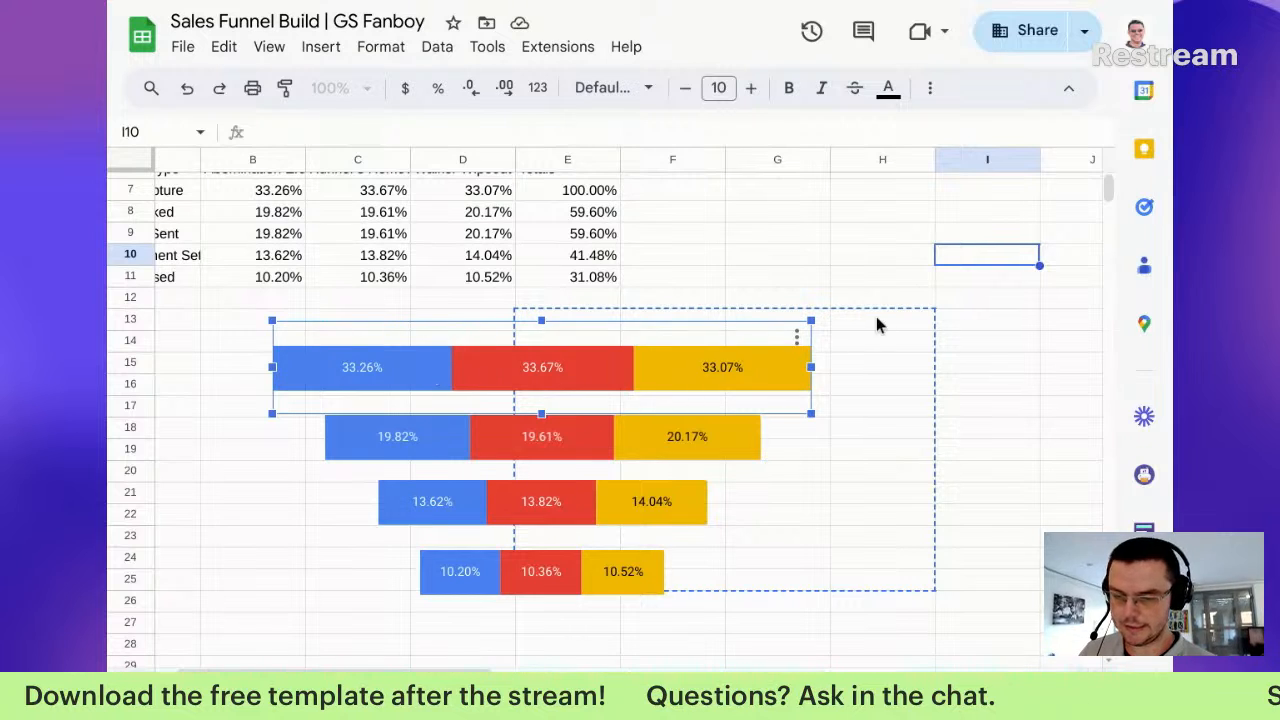
{"action": "key", "text": "Escape"}
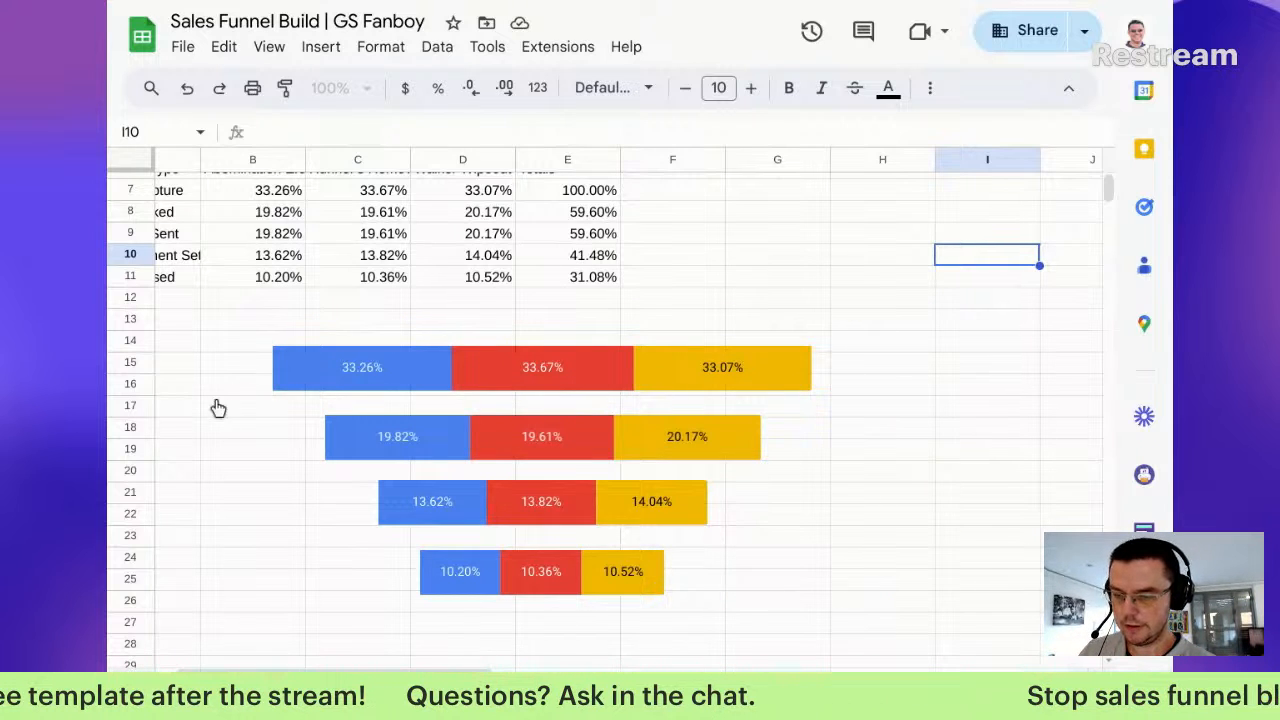
{"action": "key", "text": "alt+Up"}
{"action": "left_click", "coordinate": [230, 301]}
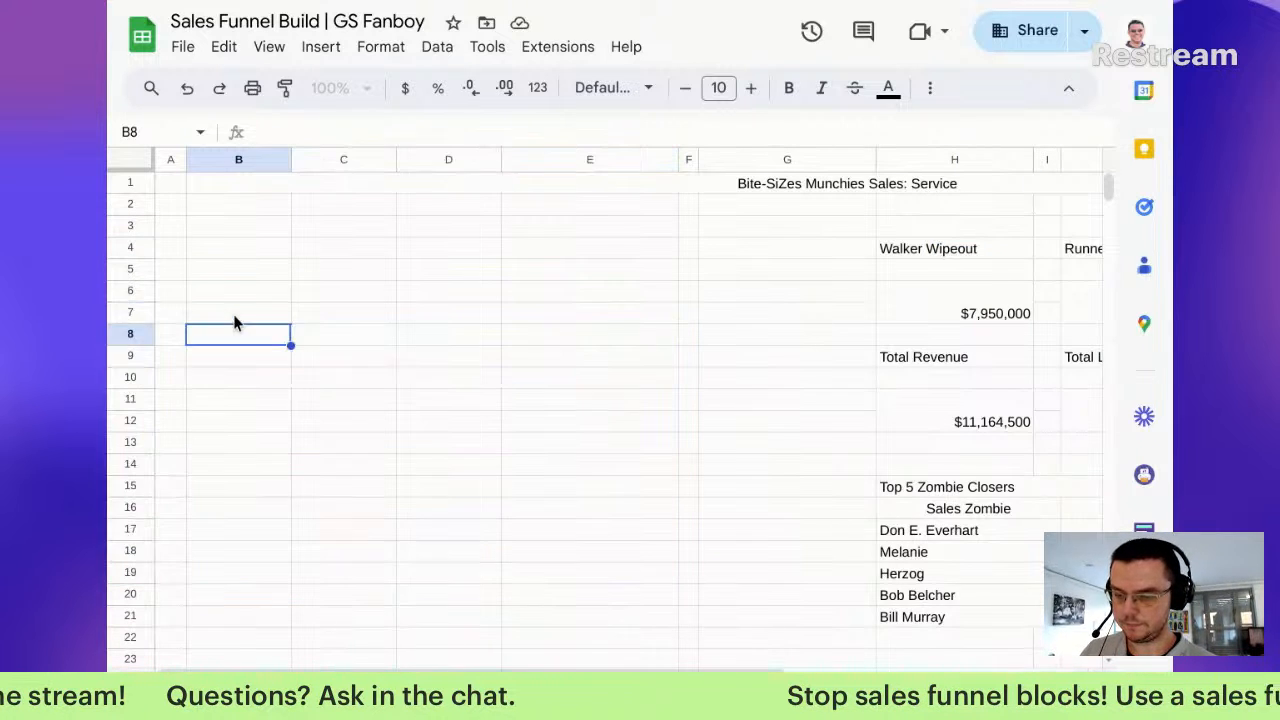
{"action": "key", "text": "ctrl+v"}
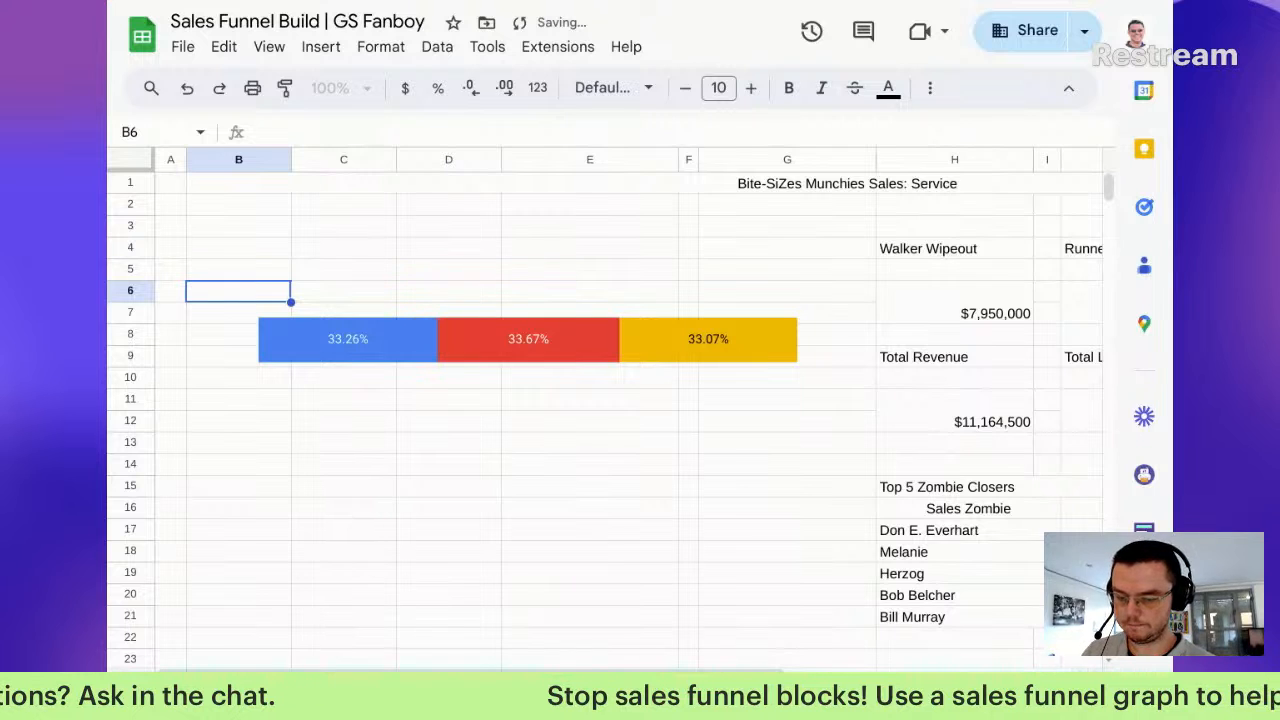
Step: Paste the second funnel chart at cell C10, below the first bar
{"action": "key", "text": "alt+Down"}
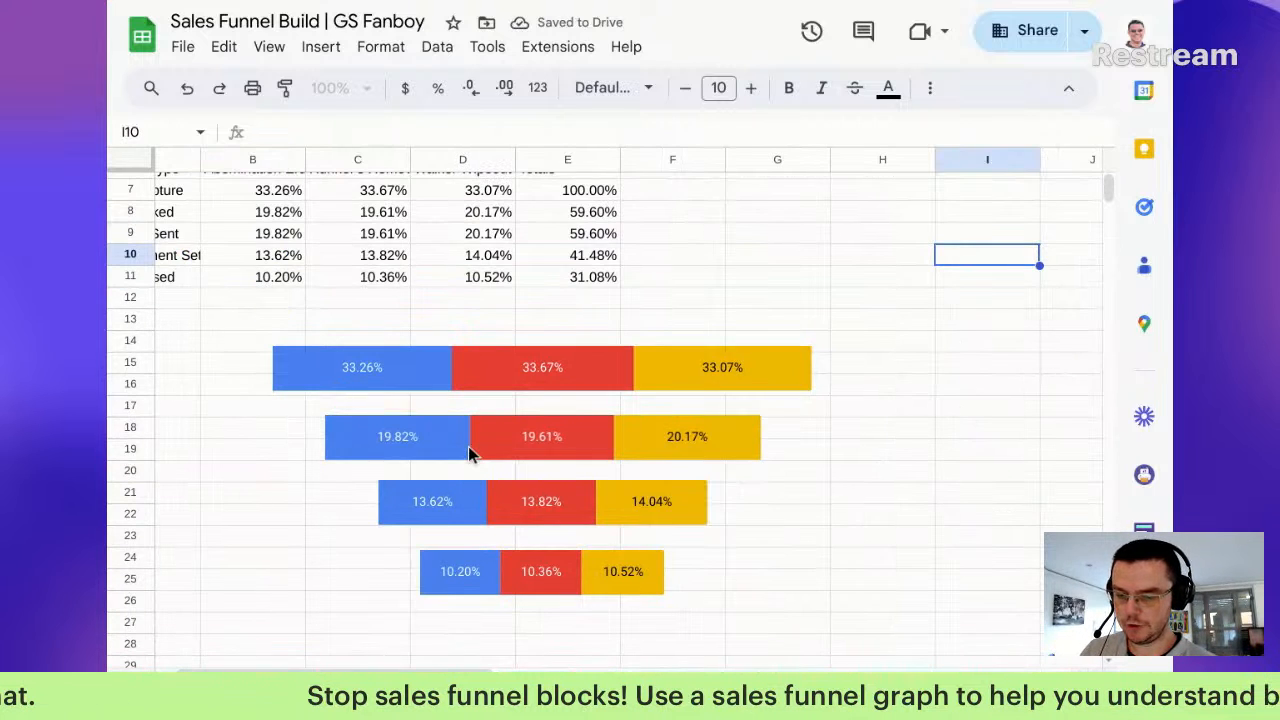
{"action": "key", "text": "alt+Up"}
{"action": "left_click", "coordinate": [344, 384]}
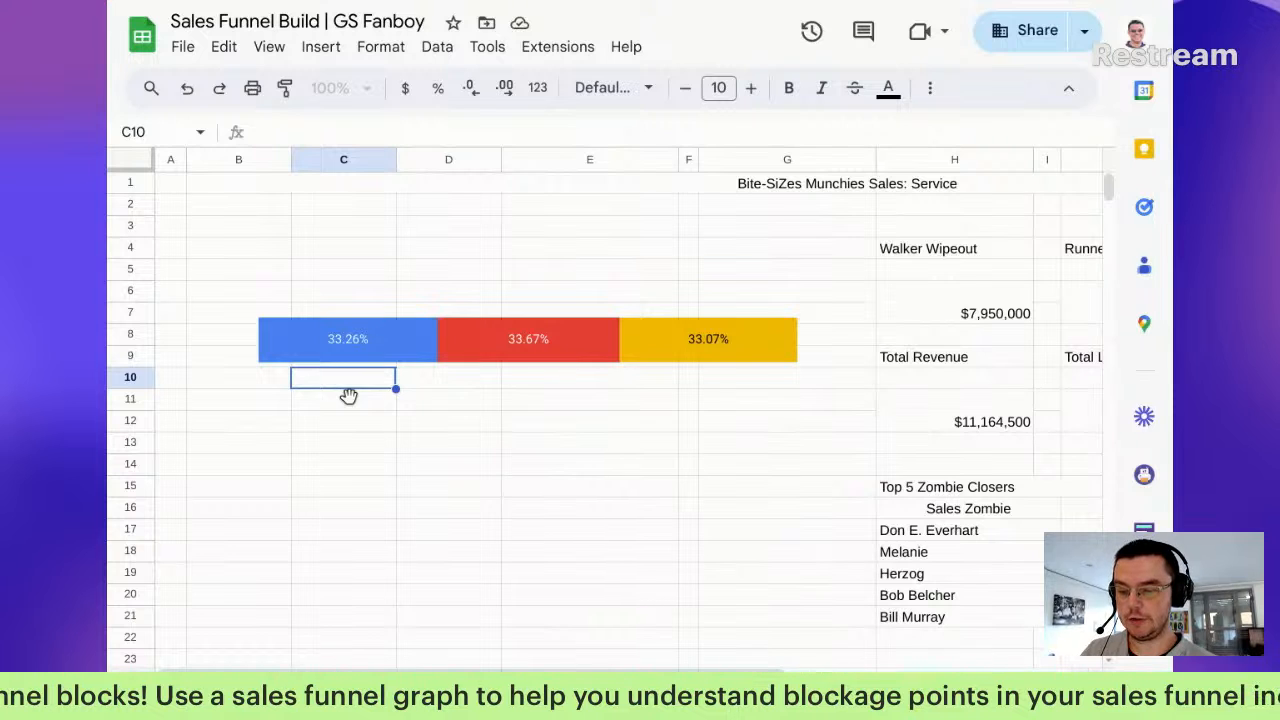
{"action": "key", "text": "ctrl+v"}
Step: Copy the 13.62% funnel chart and paste it onto the dashboard at cell C17
{"action": "key", "text": "alt+Down"}
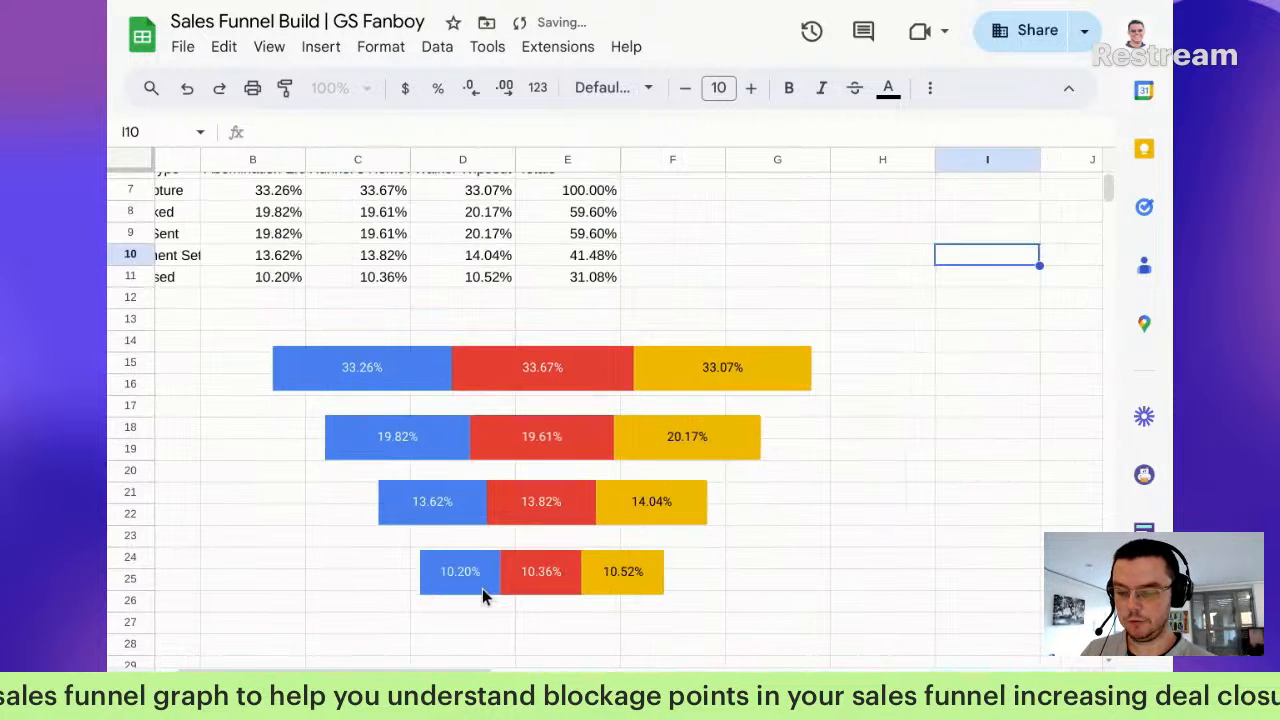
{"action": "left_click", "coordinate": [475, 488]}
{"action": "key", "text": "ctrl+c"}
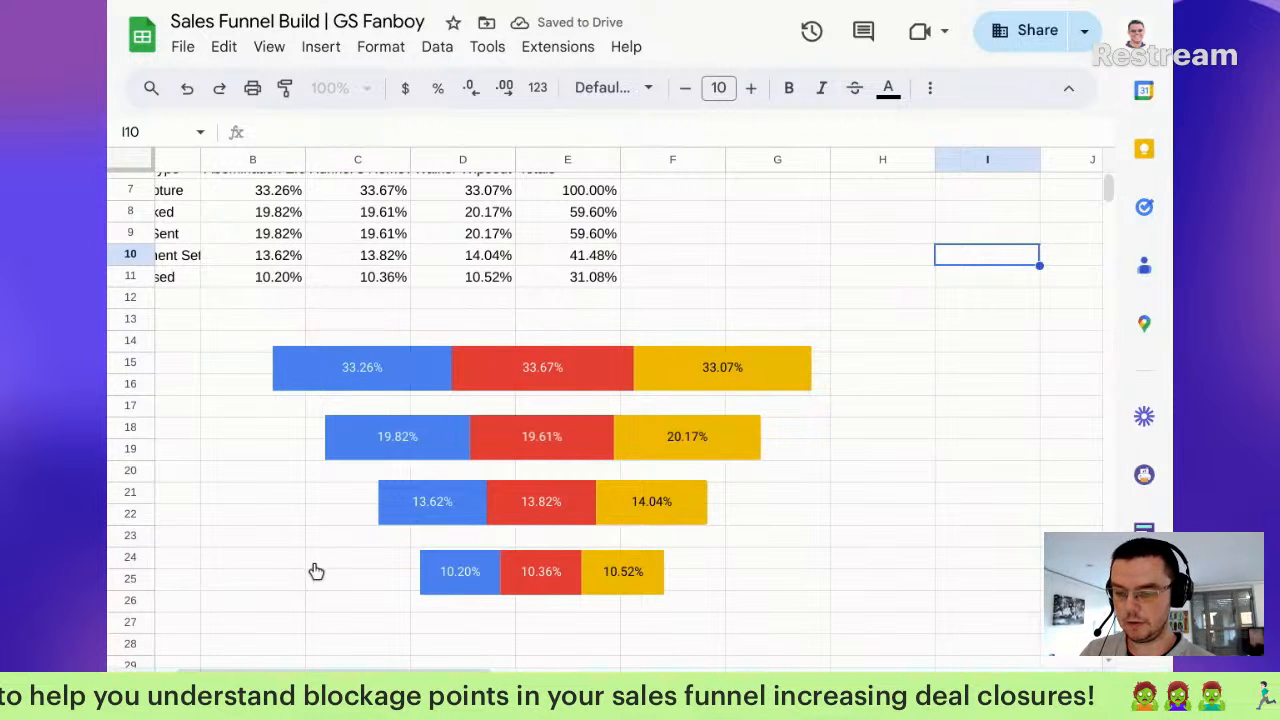
{"action": "key", "text": "alt+Up"}
{"action": "left_click", "coordinate": [348, 536]}
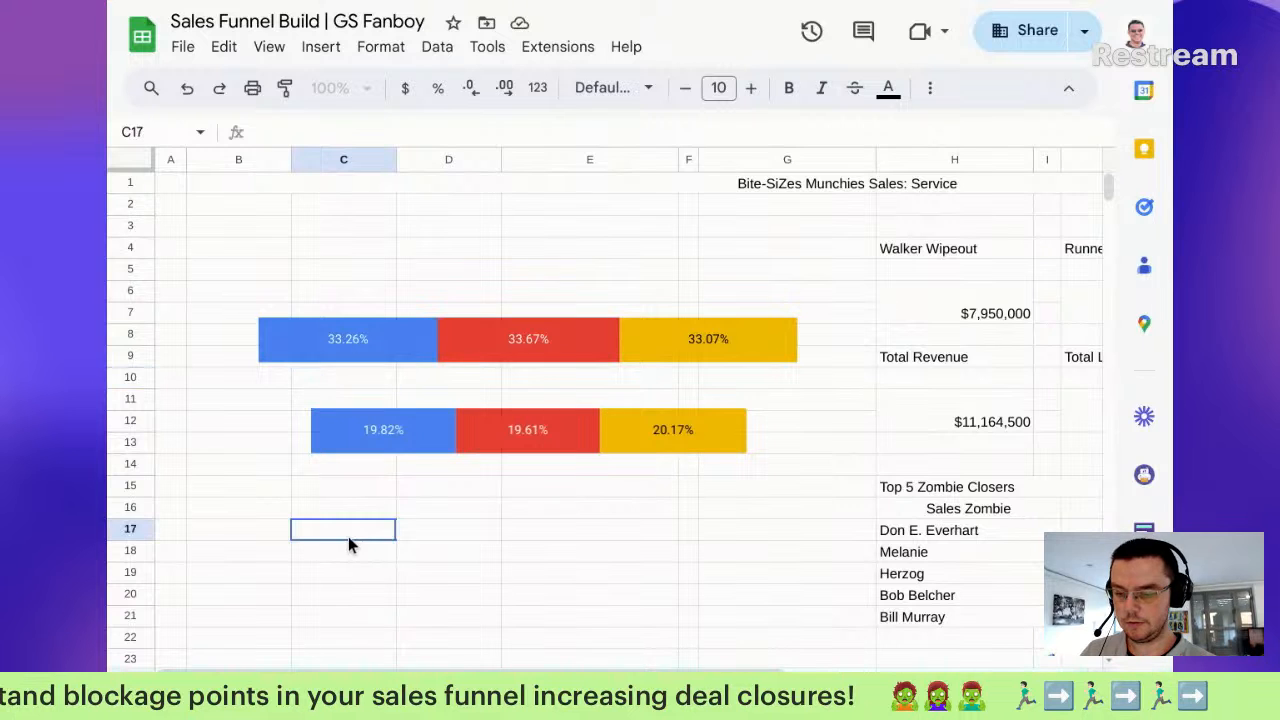
{"action": "key", "text": "ctrl+v"}
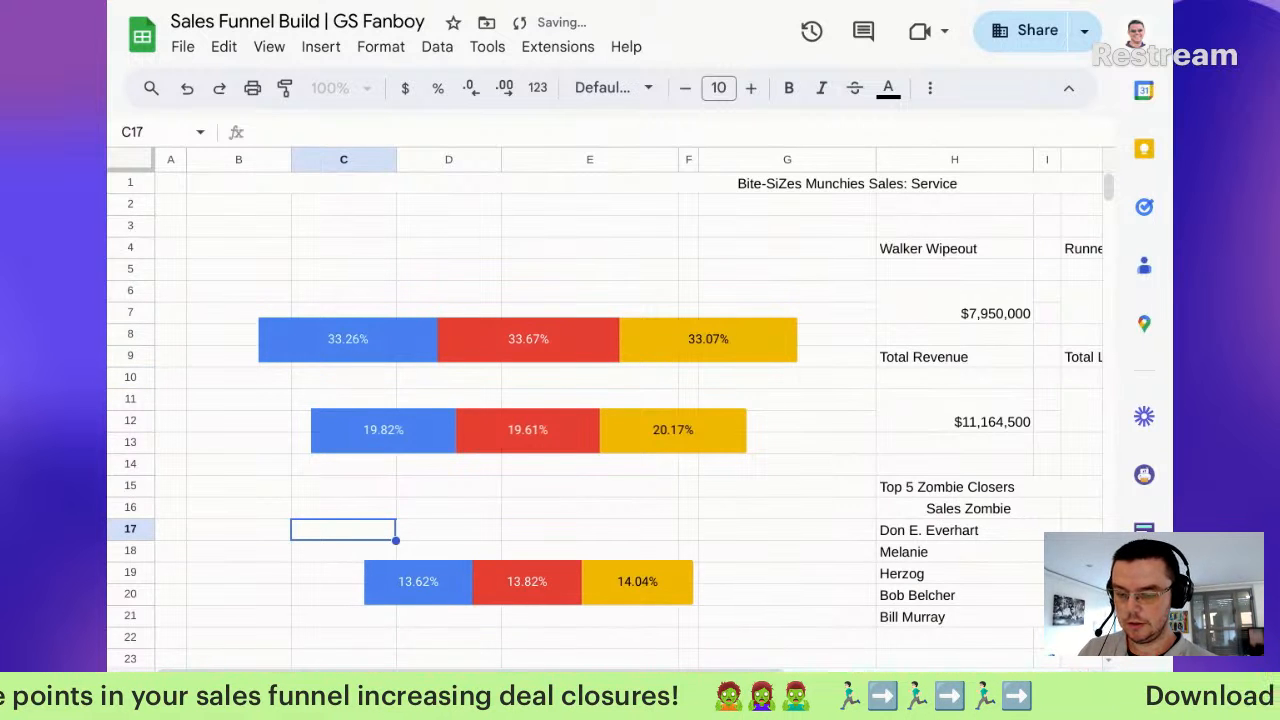
Step: Drag the 13.62% chart on the dashboard up to rows 16-17
{"action": "key", "text": "alt+Down"}
{"action": "left_click", "coordinate": [476, 566]}
{"action": "key", "text": "Escape"}
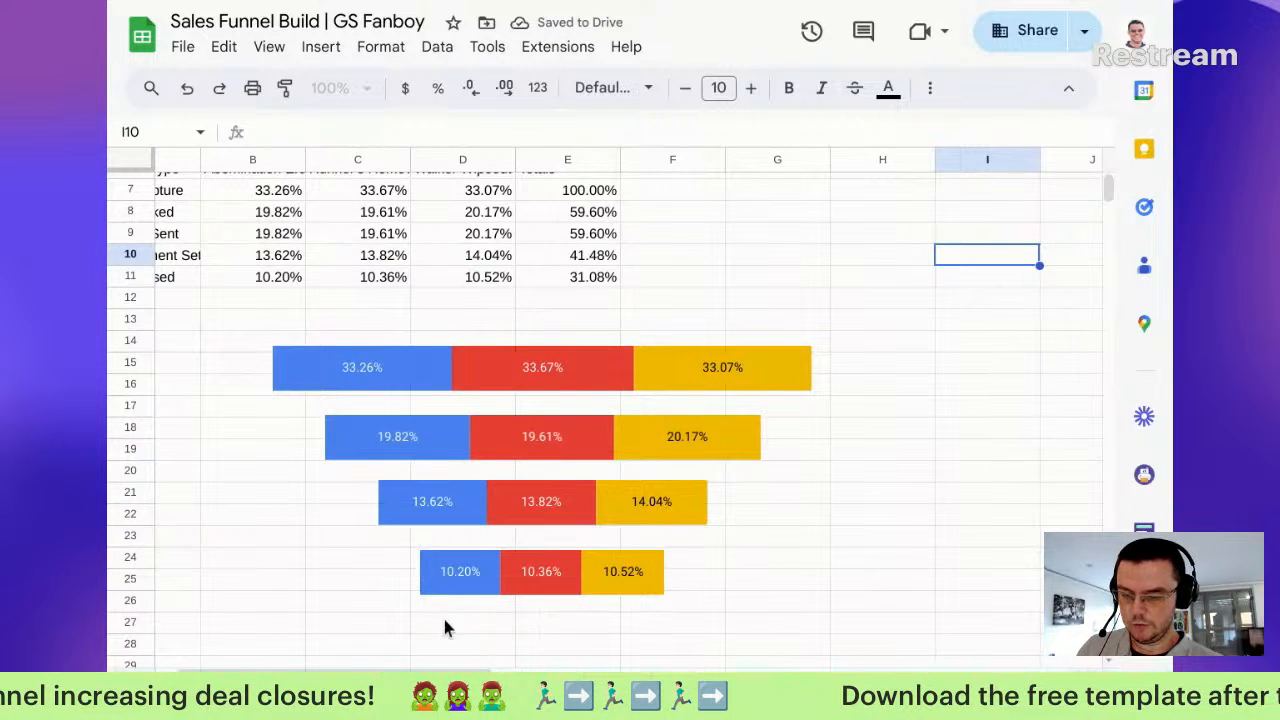
{"action": "key", "text": "alt+Up"}
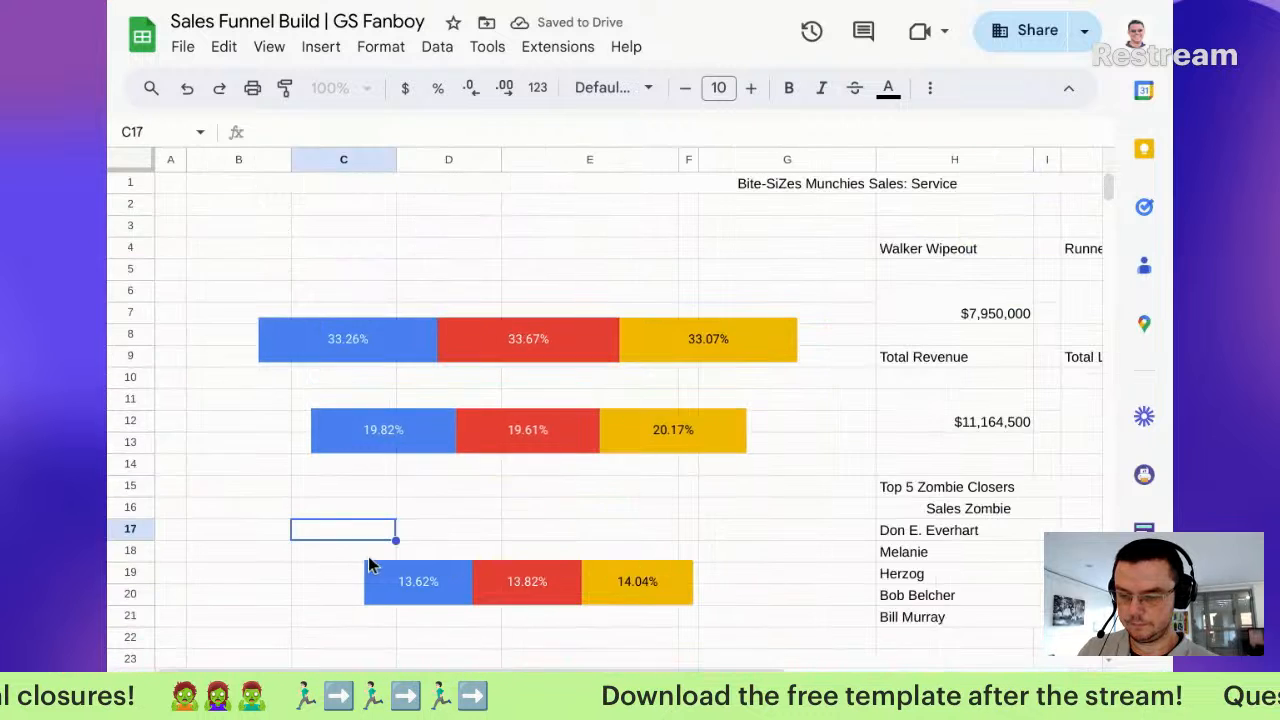
{"action": "left_click", "coordinate": [434, 596]}
{"action": "left_click_drag", "start_coordinate": [434, 596], "coordinate": [431, 526]}
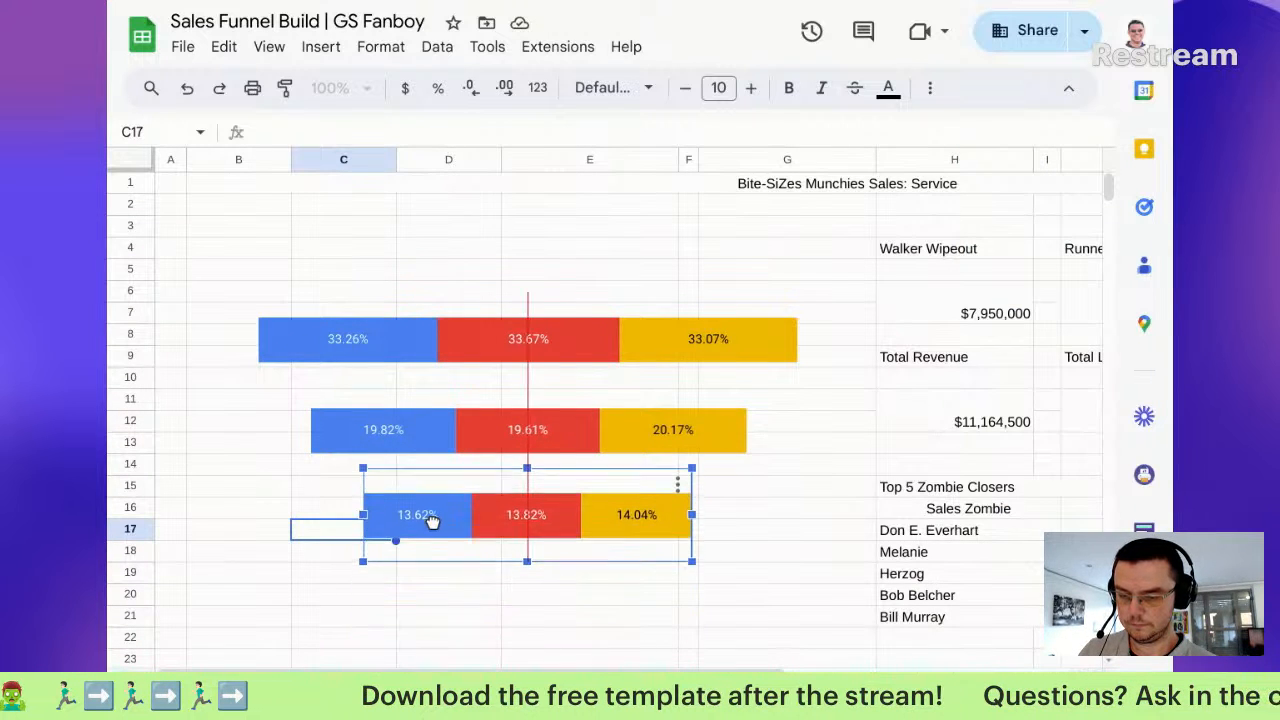
{"action": "left_click", "coordinate": [405, 600]}
{"action": "scroll", "coordinate": [405, 610], "scroll_direction": "down", "scroll_amount": 1}
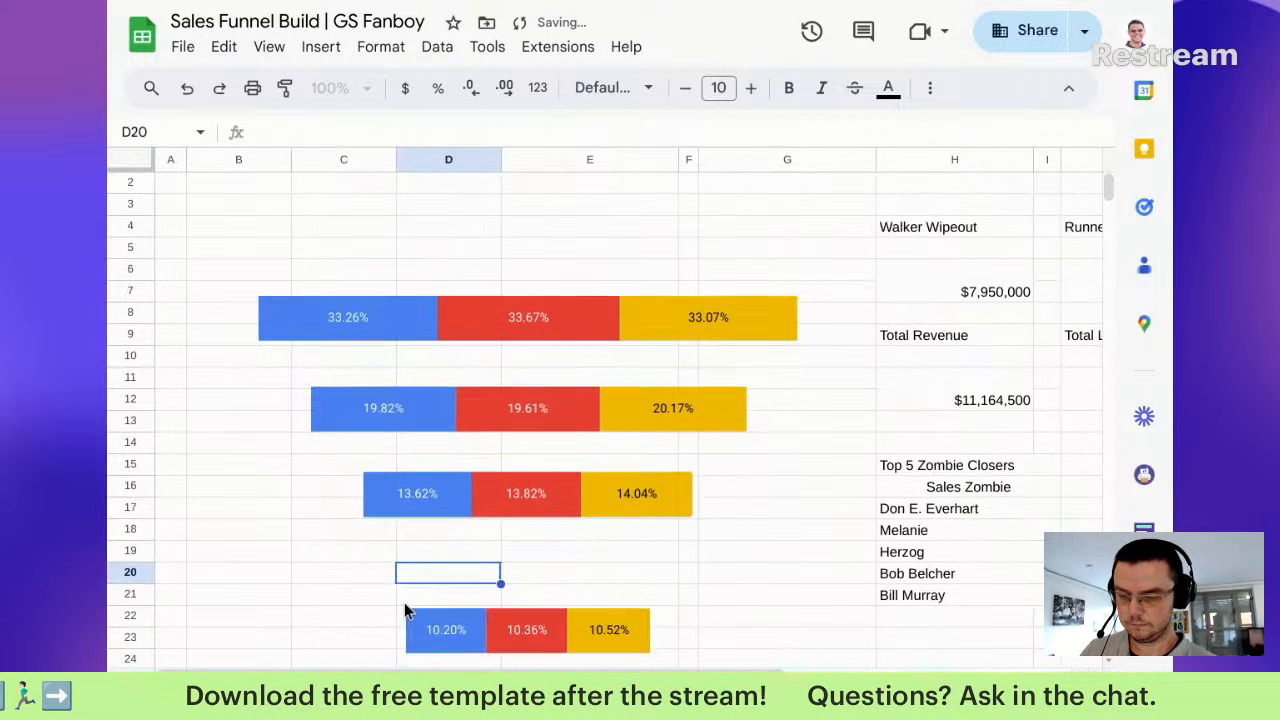
Step: Move the 33.26% and 19.82% charts to column B at rows 5-6, narrowing the second one more
{"action": "left_click", "coordinate": [529, 343]}
{"action": "left_click_drag", "start_coordinate": [529, 343], "coordinate": [443, 287]}
{"action": "left_click_drag", "start_coordinate": [726, 260], "coordinate": [612, 260]}
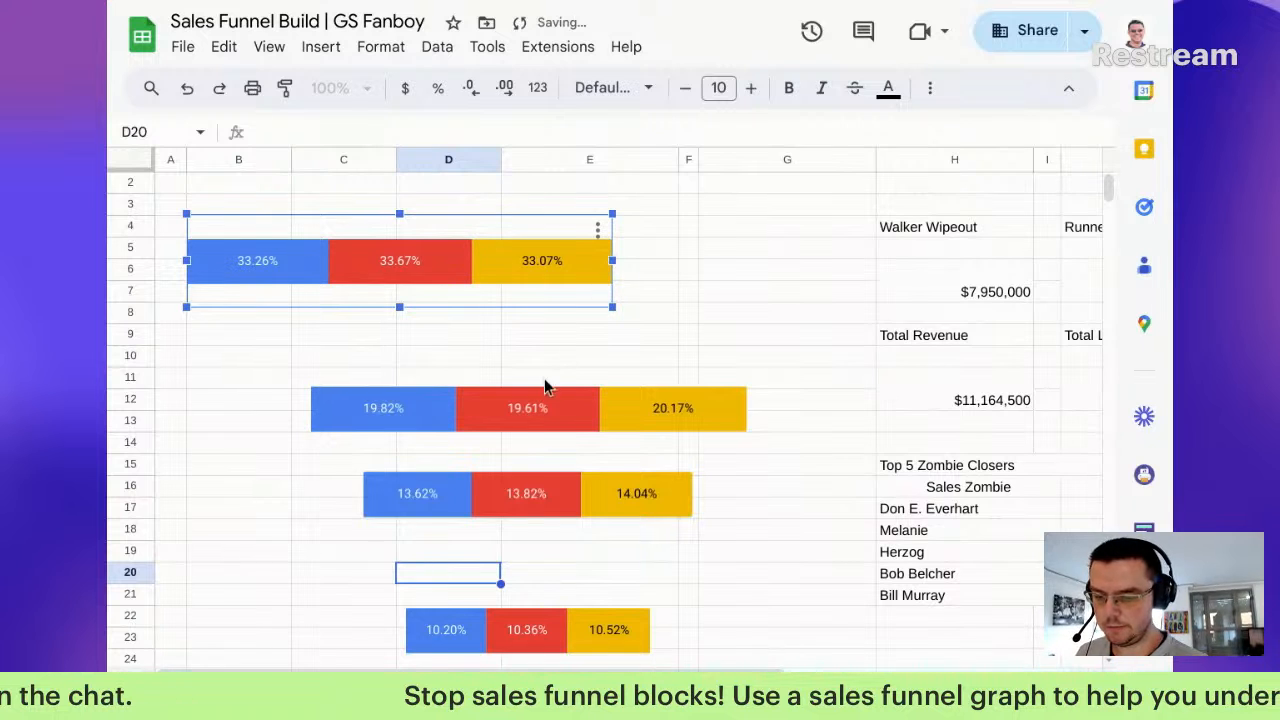
{"action": "left_click", "coordinate": [540, 419]}
{"action": "left_click_drag", "start_coordinate": [540, 419], "coordinate": [408, 342]}
{"action": "left_click_drag", "start_coordinate": [537, 263], "coordinate": [543, 263]}
{"action": "mouse_move", "coordinate": [543, 329]}
{"action": "left_mouse_down"}
{"action": "mouse_move", "coordinate": [534, 346]}
{"action": "mouse_move", "coordinate": [545, 330]}
{"action": "left_mouse_up"}
{"action": "left_click_drag", "start_coordinate": [622, 321], "coordinate": [541, 323]}
{"action": "mouse_move", "coordinate": [458, 337]}
{"action": "left_mouse_down"}
{"action": "mouse_move", "coordinate": [471, 334]}
{"action": "mouse_move", "coordinate": [452, 337]}
{"action": "left_mouse_up"}
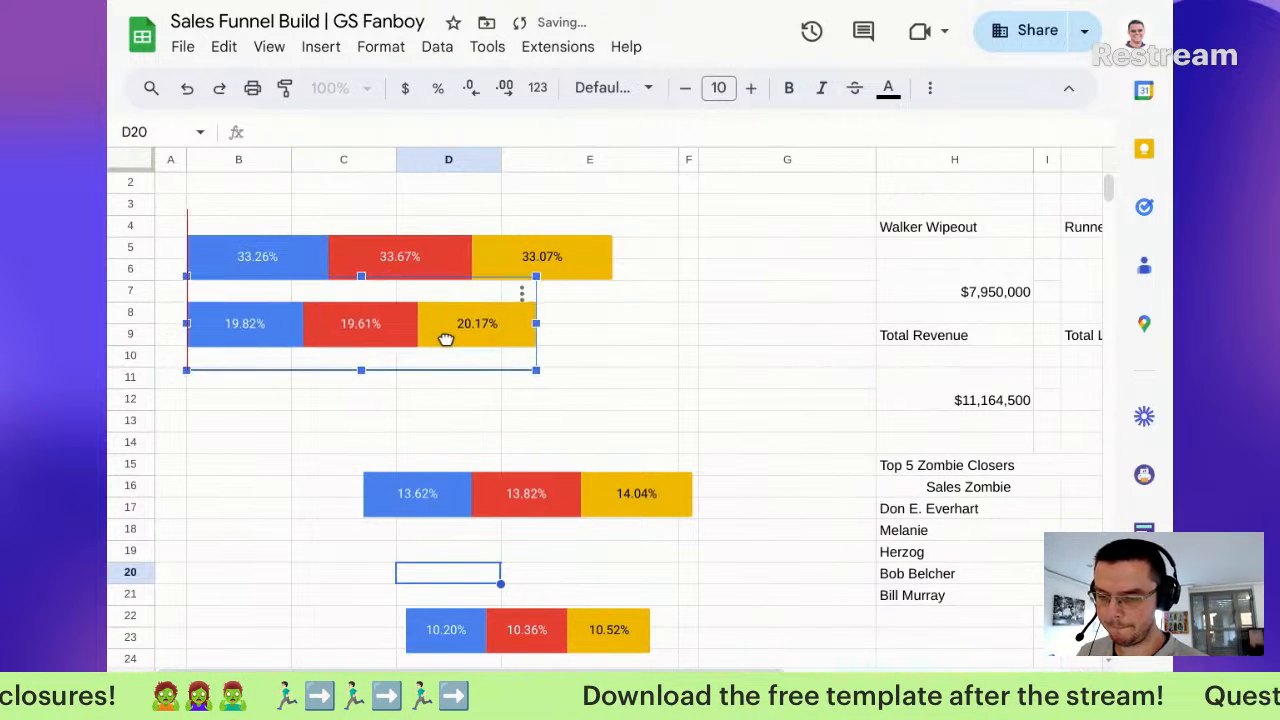
Step: Stack the 13.62% and 10.20% charts beneath them, each narrower than the one above
{"action": "left_click", "coordinate": [466, 497]}
{"action": "left_click_drag", "start_coordinate": [457, 497], "coordinate": [288, 399]}
{"action": "left_click_drag", "start_coordinate": [506, 396], "coordinate": [465, 395]}
{"action": "left_click_drag", "start_coordinate": [534, 628], "coordinate": [323, 466]}
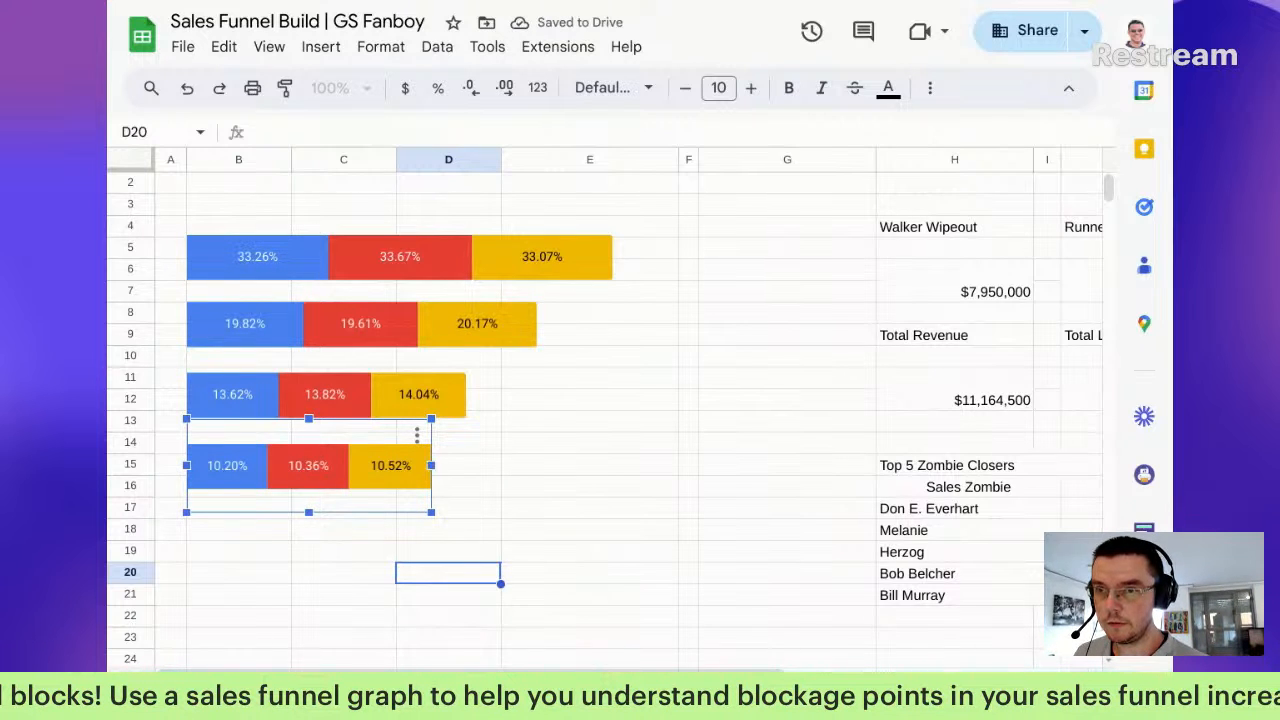
{"action": "left_click_drag", "start_coordinate": [431, 465], "coordinate": [399, 579]}
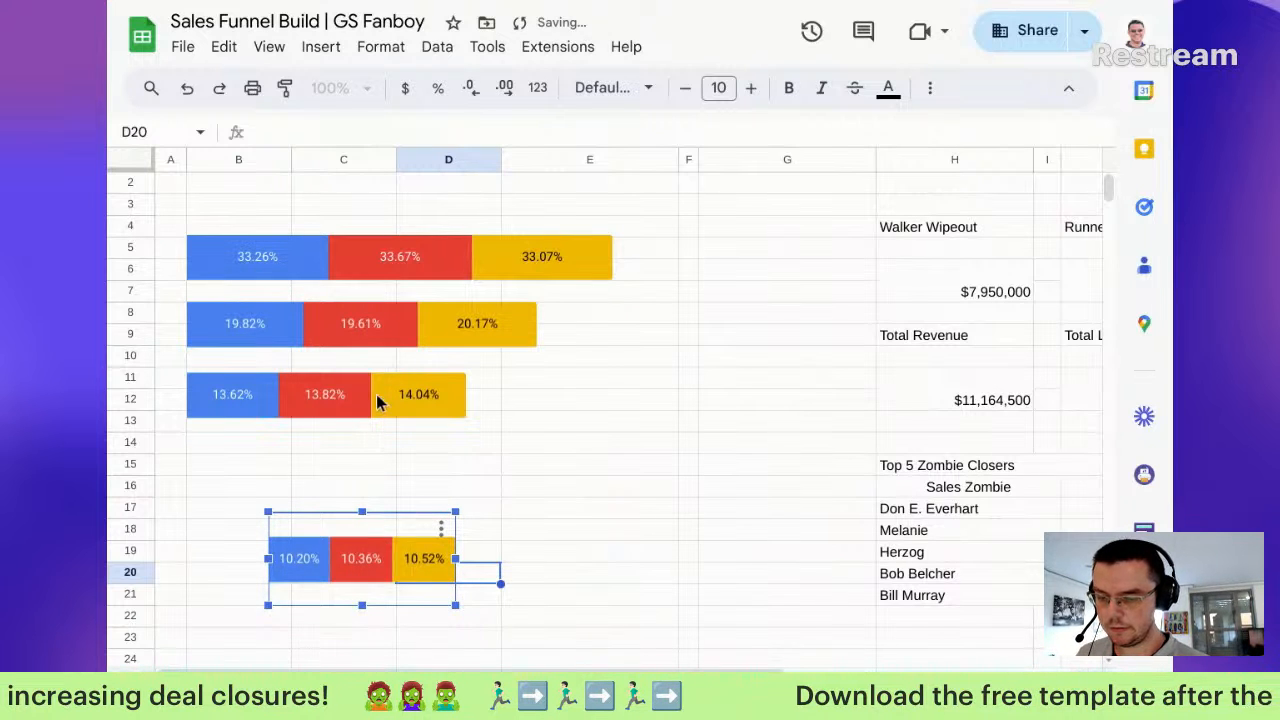
Step: Space the charts out, with the third at rows 15-16 and the second at rows 10-12
{"action": "left_click_drag", "start_coordinate": [371, 536], "coordinate": [392, 540]}
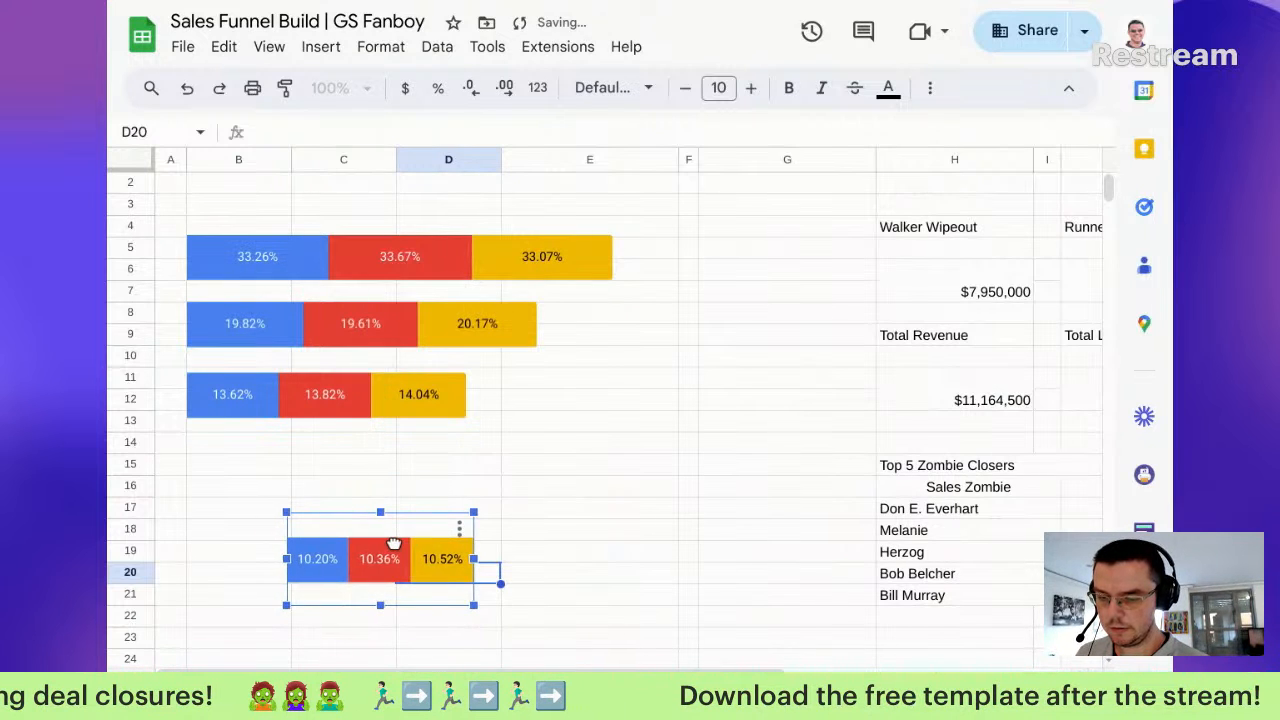
{"action": "left_click", "coordinate": [423, 270]}
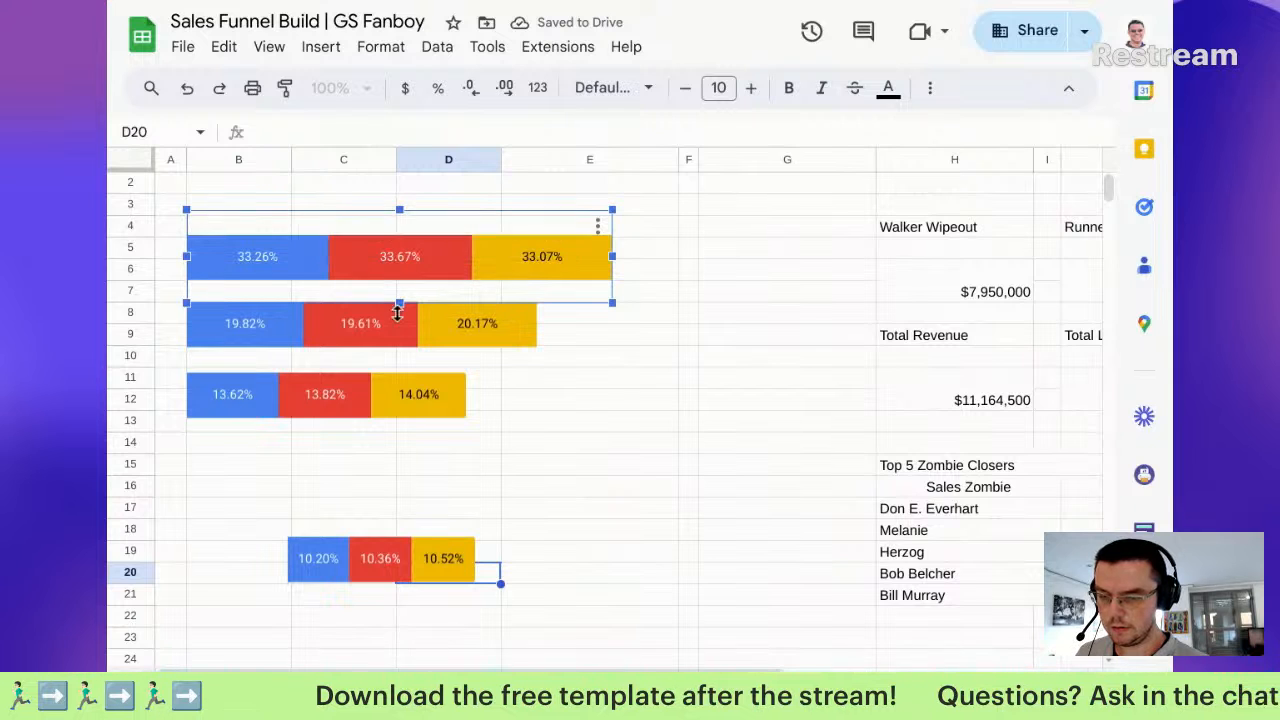
{"action": "left_click_drag", "start_coordinate": [374, 405], "coordinate": [445, 485]}
{"action": "mouse_move", "coordinate": [422, 323]}
{"action": "left_mouse_down"}
{"action": "mouse_move", "coordinate": [448, 386]}
{"action": "mouse_move", "coordinate": [428, 345]}
{"action": "left_mouse_up"}
{"action": "left_click", "coordinate": [432, 252]}
{"action": "left_click", "coordinate": [403, 374]}
Step: Centre the second, third and bottom 10.20% charts under the top chart to form the funnel
{"action": "left_click_drag", "start_coordinate": [406, 477], "coordinate": [433, 471]}
{"action": "left_click_drag", "start_coordinate": [394, 562], "coordinate": [425, 557]}
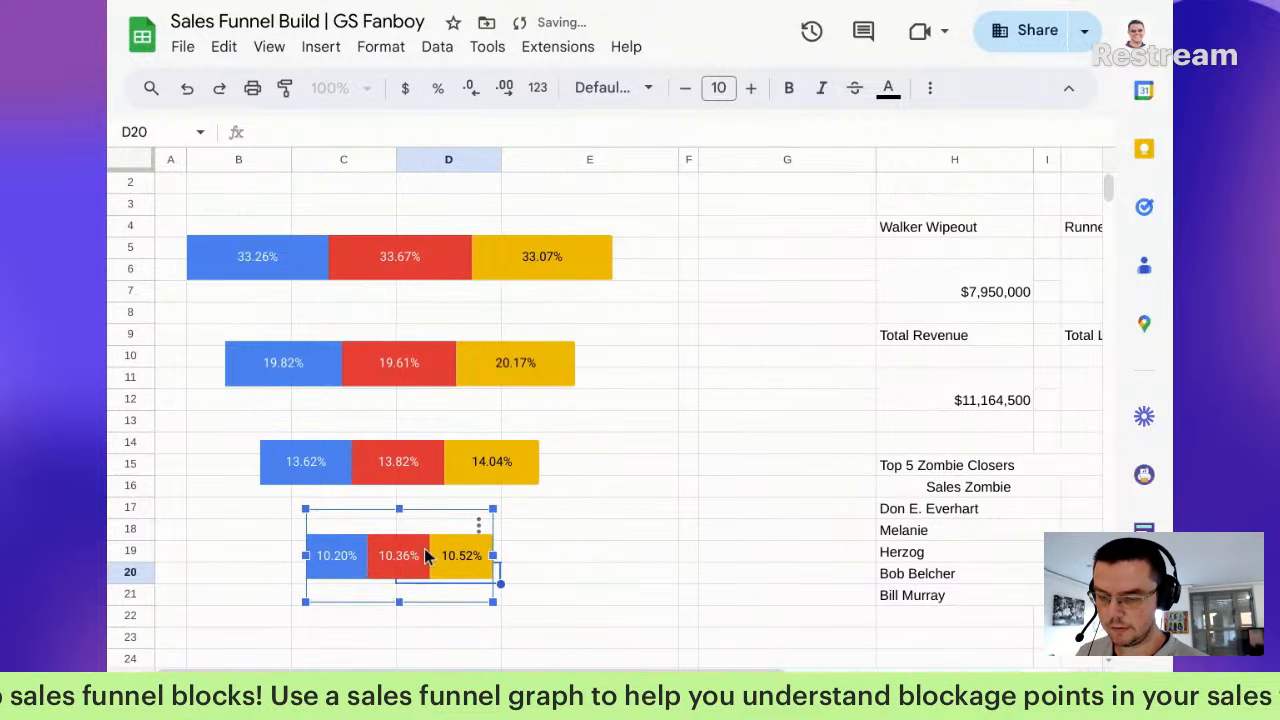
{"action": "left_click", "coordinate": [586, 515]}
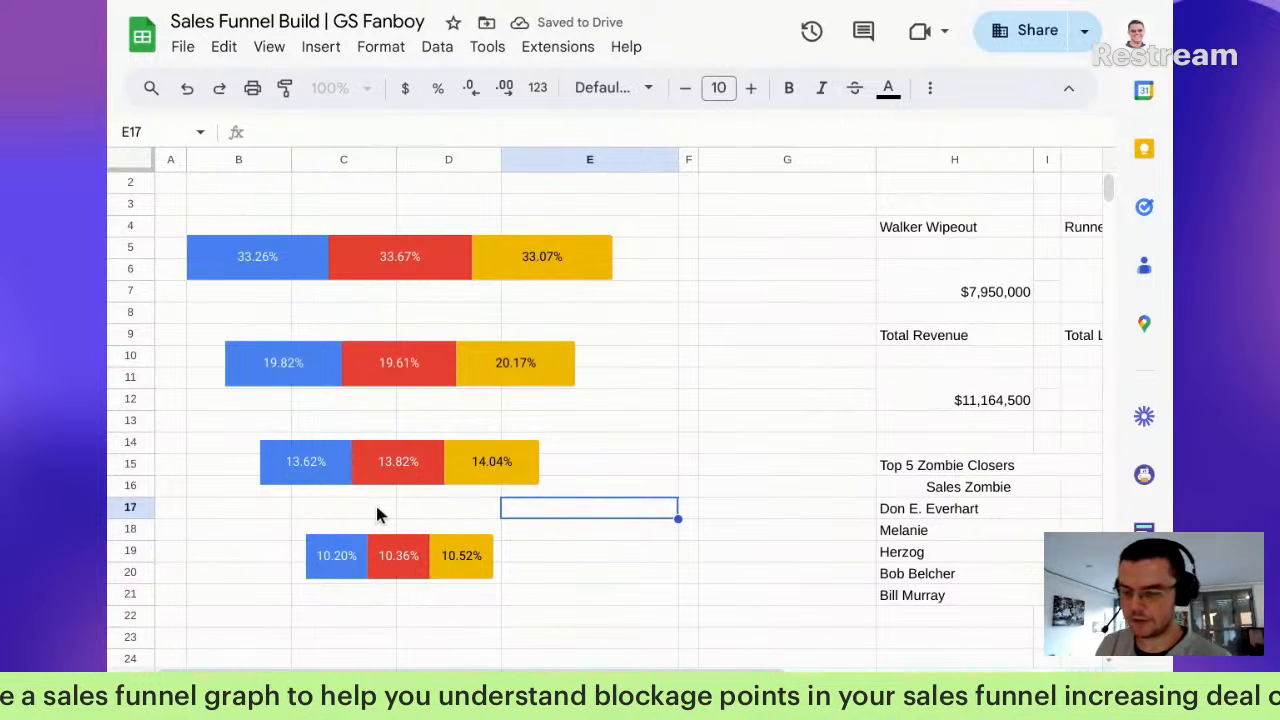
{"action": "left_click", "coordinate": [378, 566]}
{"action": "mouse_move", "coordinate": [378, 566]}
{"action": "left_mouse_down"}
{"action": "mouse_move", "coordinate": [380, 547]}
{"action": "mouse_move", "coordinate": [383, 559]}
{"action": "left_mouse_up"}
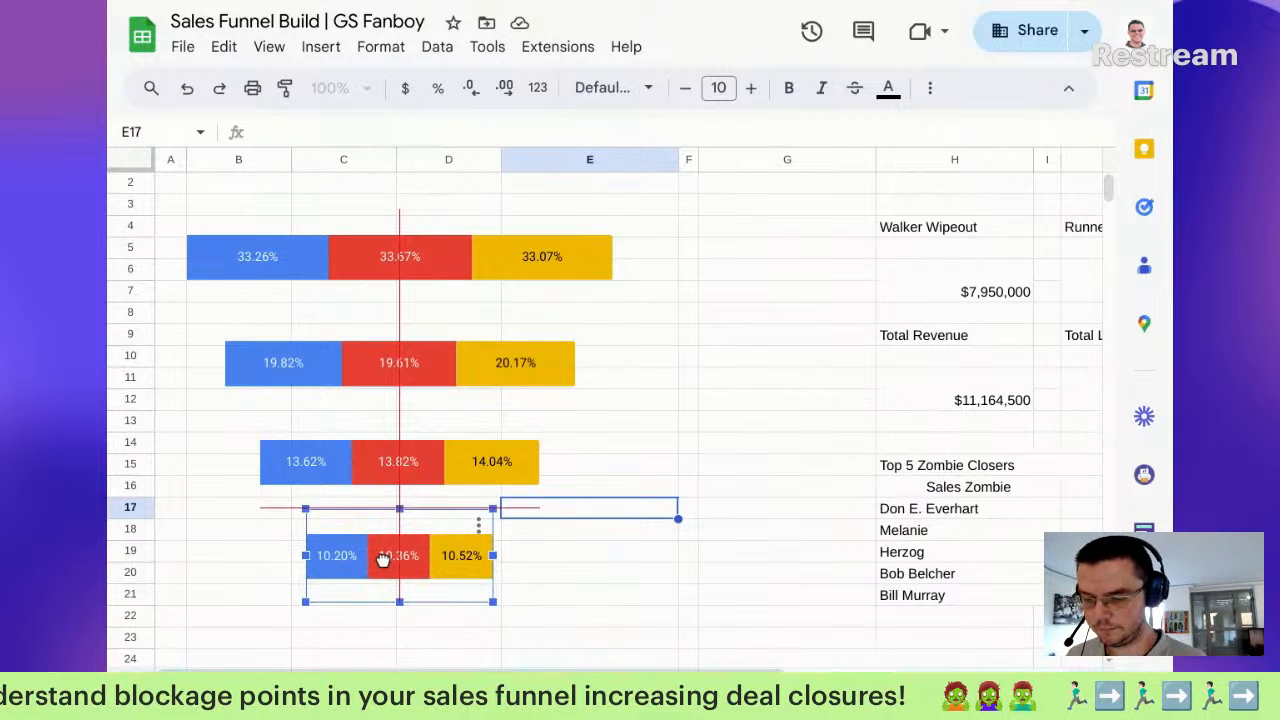
{"action": "left_click", "coordinate": [575, 556]}
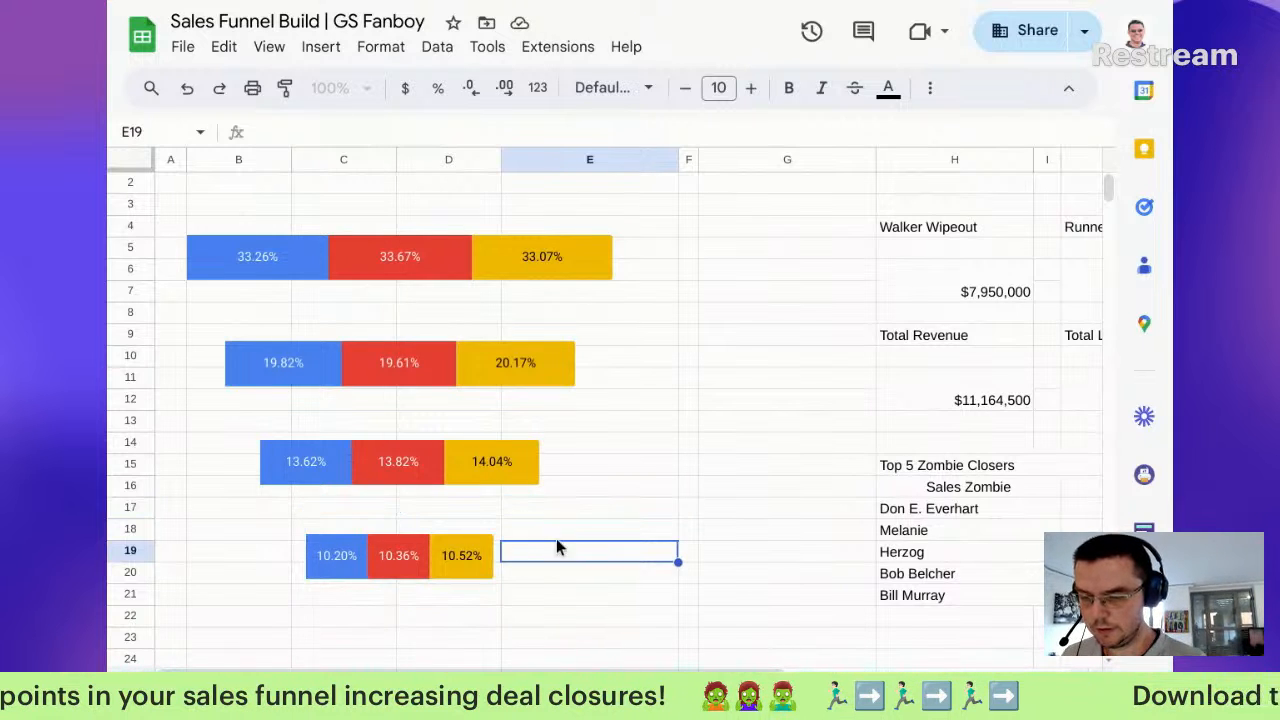
{"action": "left_click", "coordinate": [358, 300]}
{"action": "left_click", "coordinate": [380, 318]}
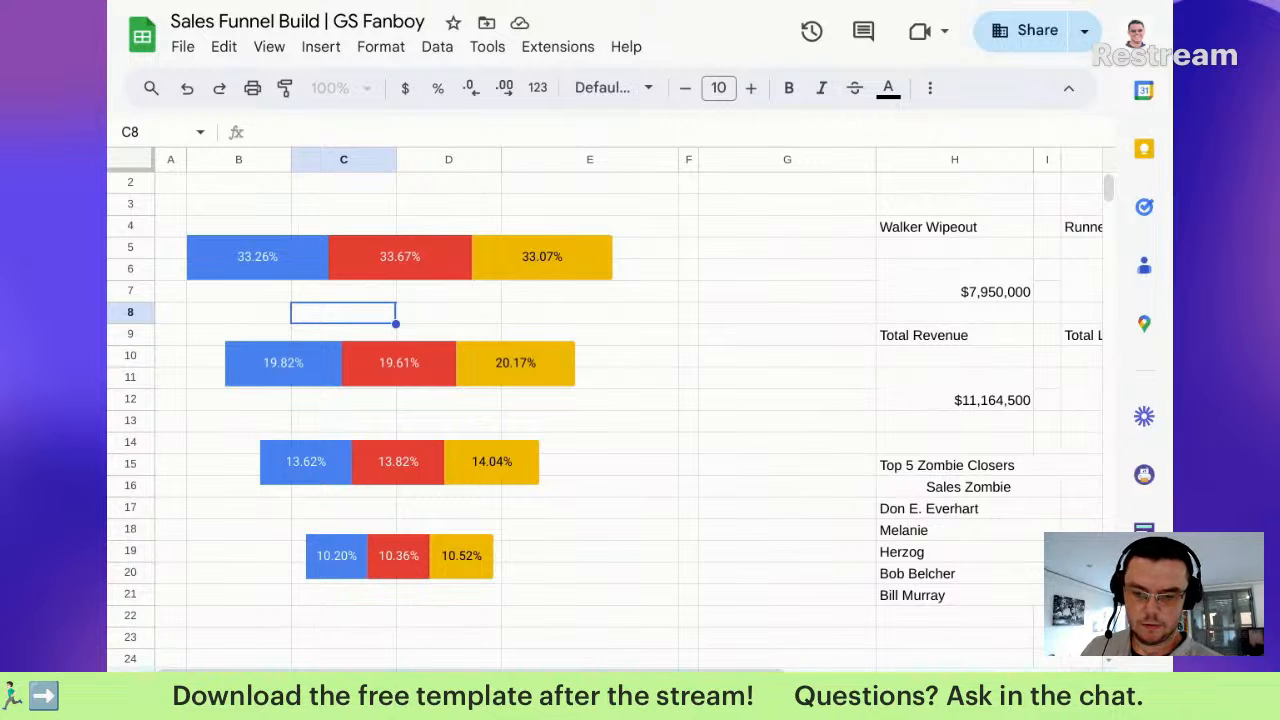
Step: Select all four funnel charts and move them down the sheet together
{"action": "scroll", "coordinate": [732, 400], "scroll_direction": "up", "scroll_amount": 1}
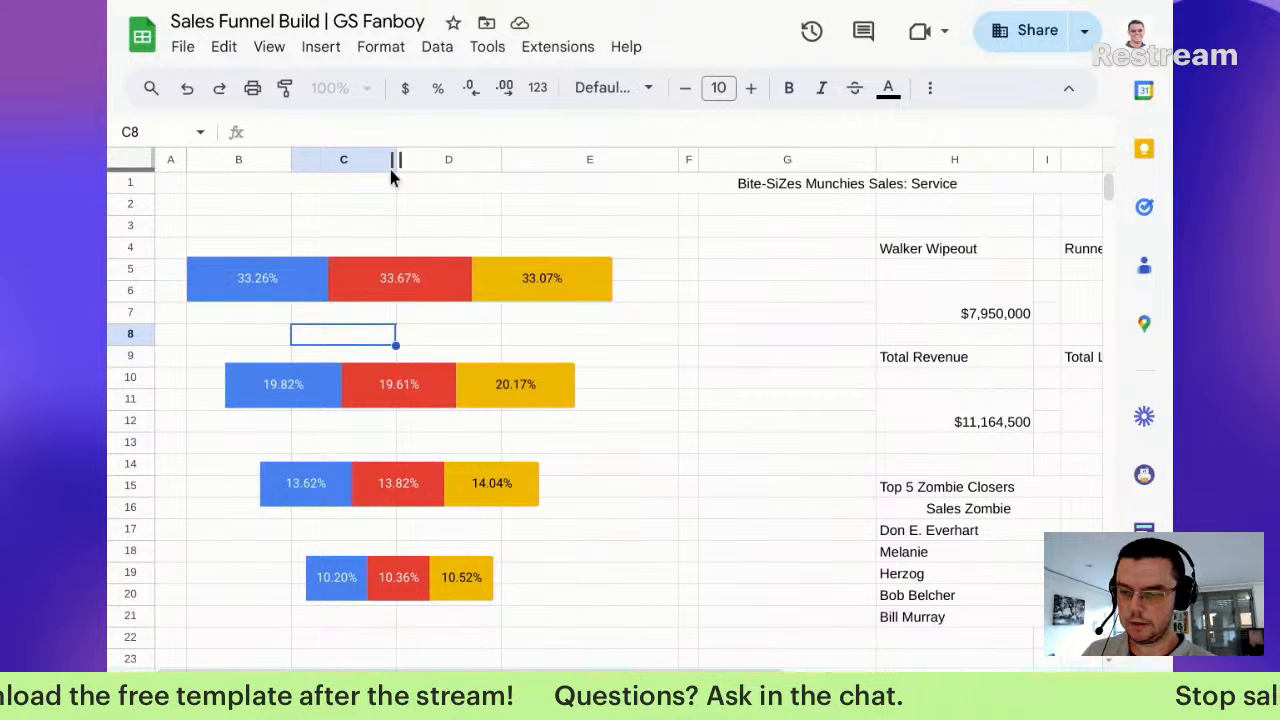
{"action": "left_click", "coordinate": [371, 321]}
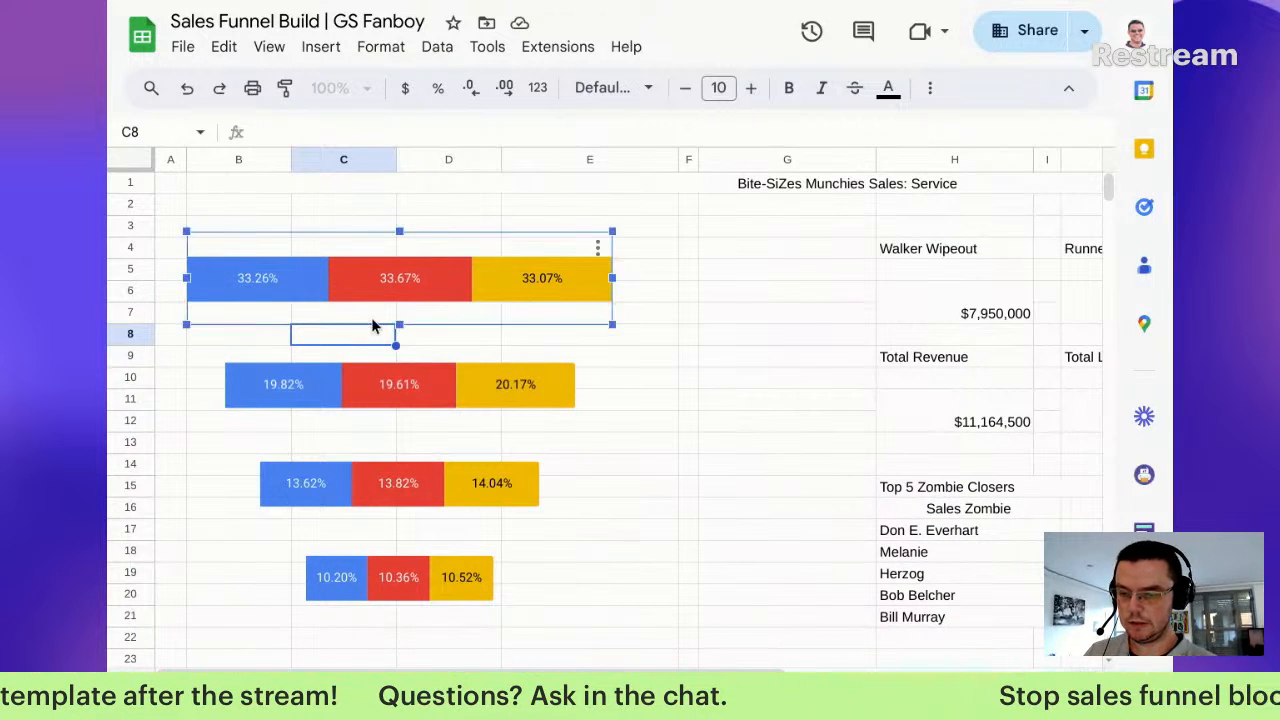
{"action": "left_click", "coordinate": [426, 408], "text": "ctrl"}
{"action": "left_click", "coordinate": [420, 491], "text": "ctrl"}
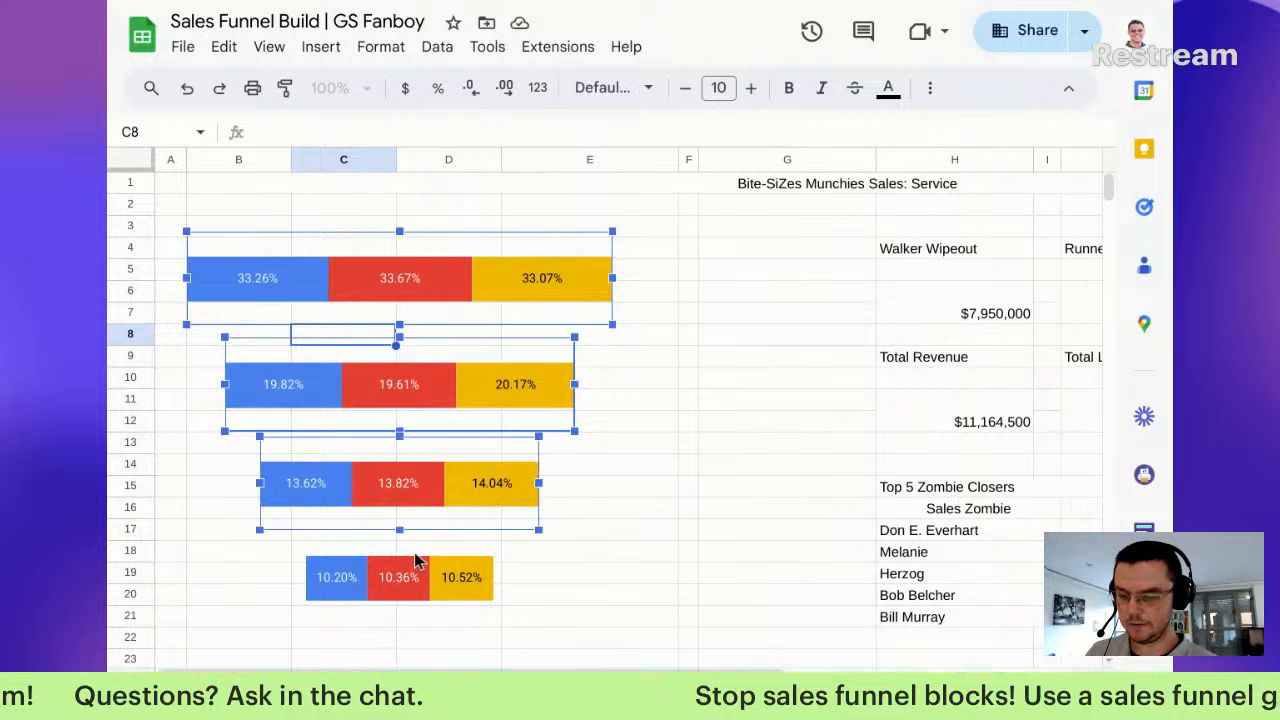
{"action": "left_click", "coordinate": [400, 578], "text": "ctrl"}
{"action": "left_click_drag", "start_coordinate": [400, 578], "coordinate": [417, 633]}
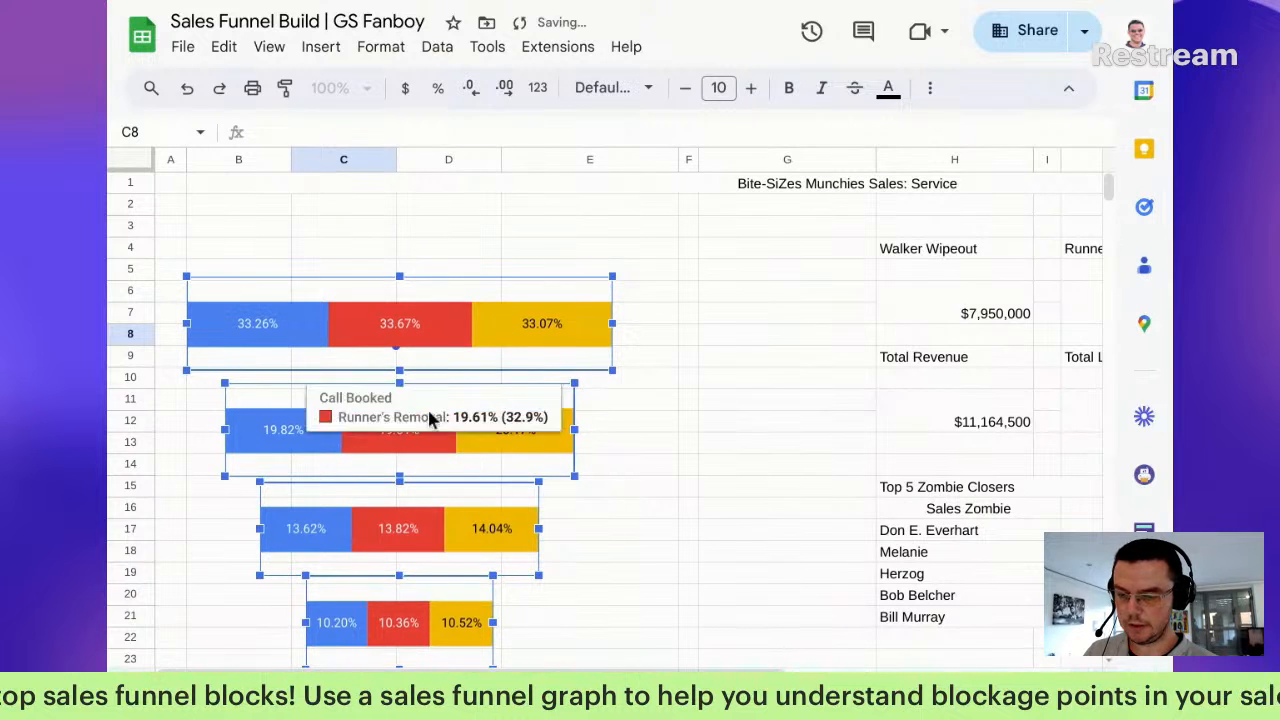
{"action": "left_click", "coordinate": [690, 400]}
Step: Move the second, third and fourth charts up so the gaps between charts are even
{"action": "left_click", "coordinate": [474, 440]}
{"action": "left_click_drag", "start_coordinate": [474, 436], "coordinate": [473, 412]}
{"action": "left_click_drag", "start_coordinate": [438, 540], "coordinate": [452, 488]}
{"action": "left_click_drag", "start_coordinate": [442, 618], "coordinate": [443, 572]}
{"action": "left_click", "coordinate": [660, 528]}
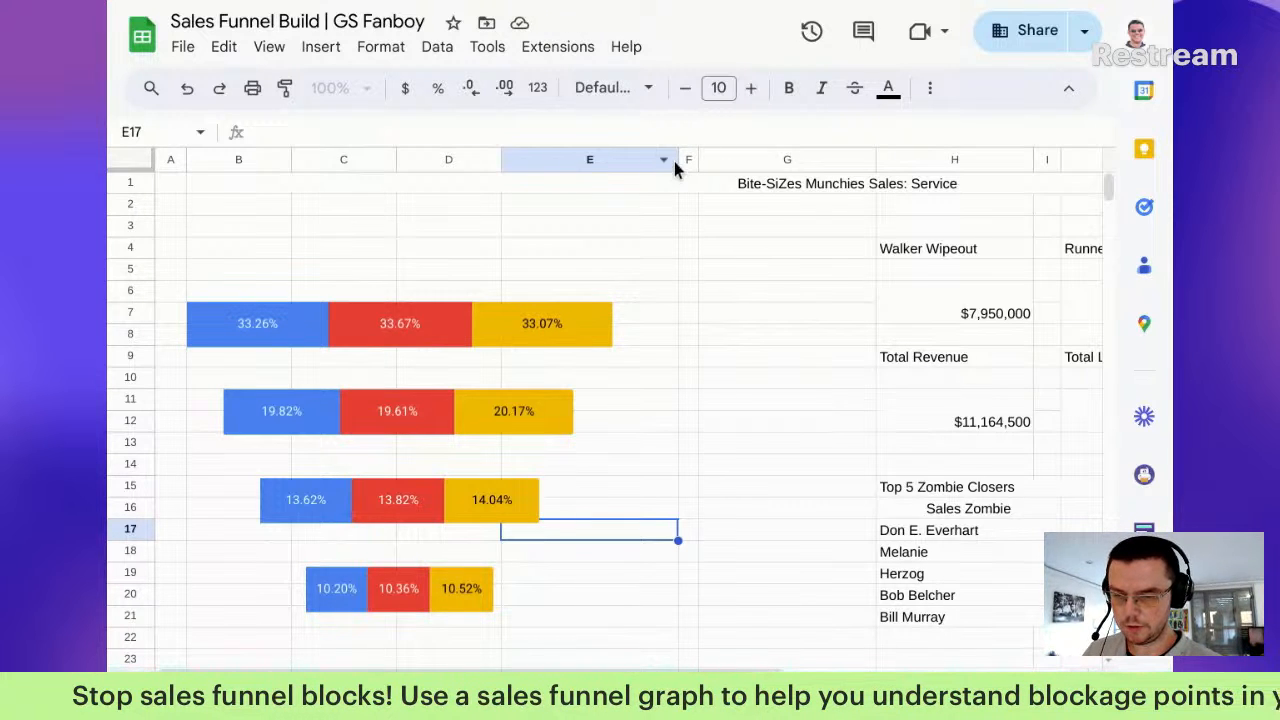
Step: Narrow column E so the revenue summaries sit closer to the funnel
{"action": "left_click_drag", "start_coordinate": [680, 160], "coordinate": [619, 160]}
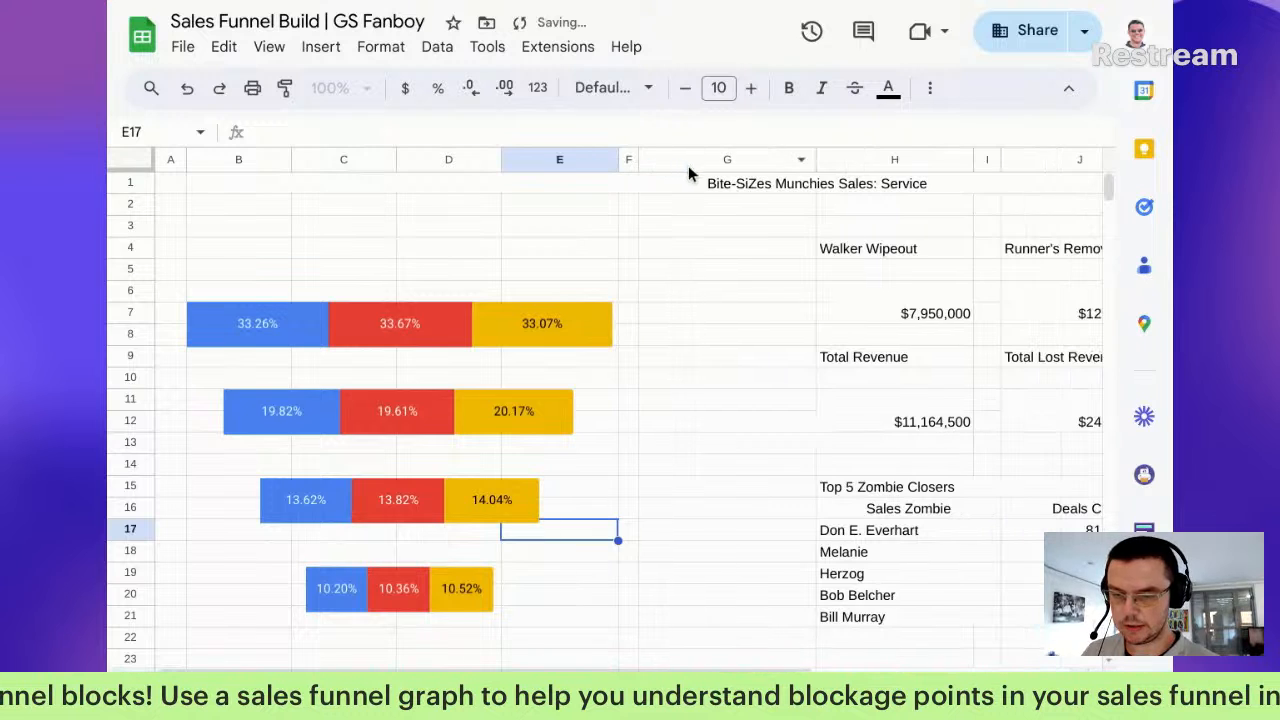
{"action": "right_click", "coordinate": [544, 165]}
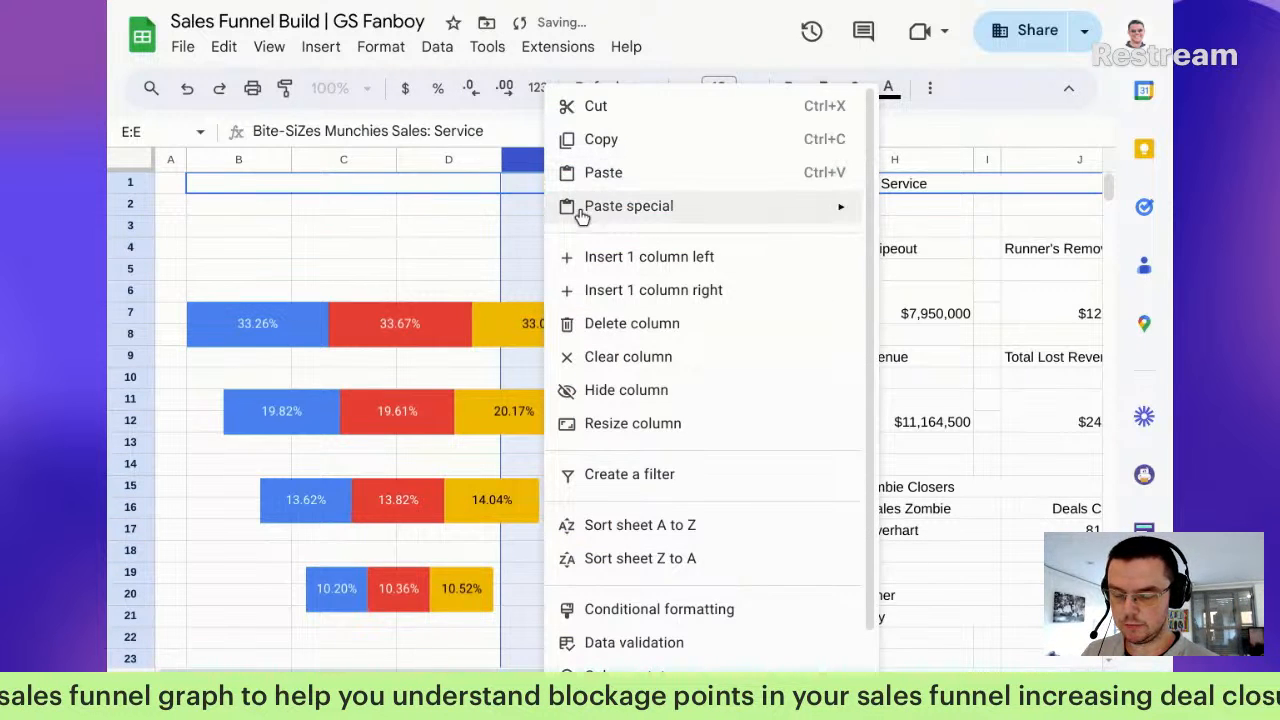
{"action": "key", "text": "Escape"}
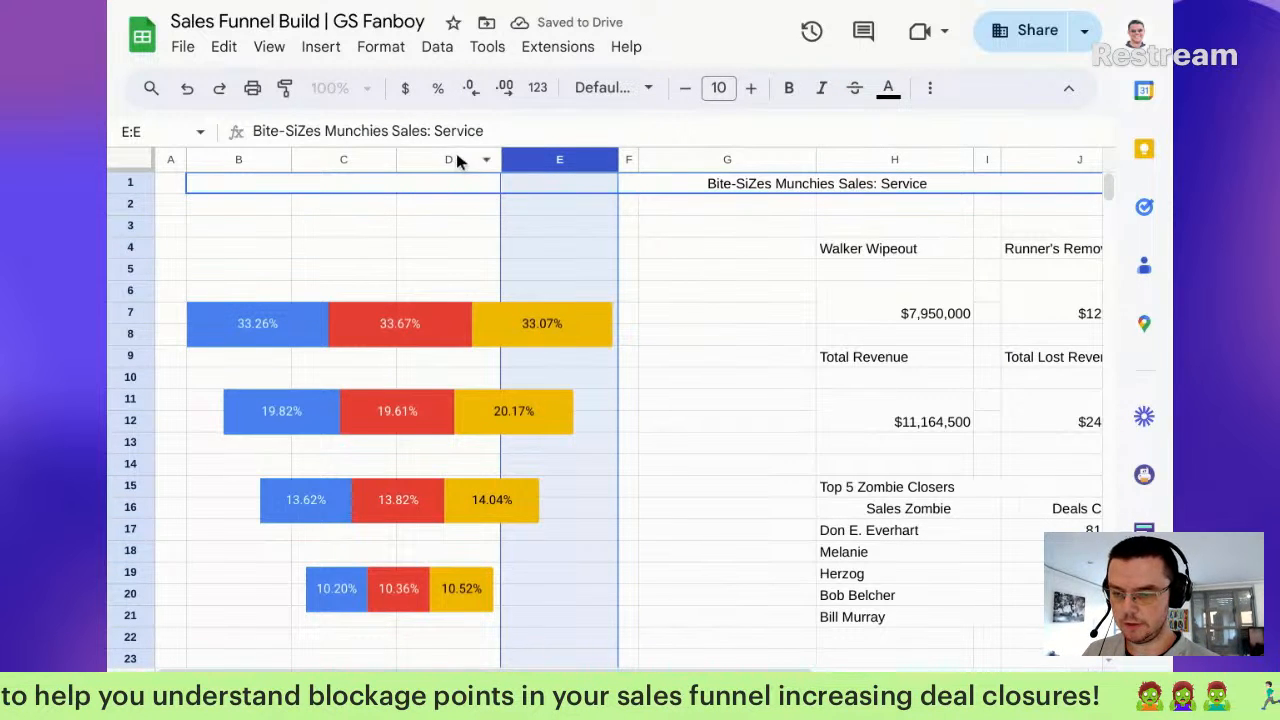
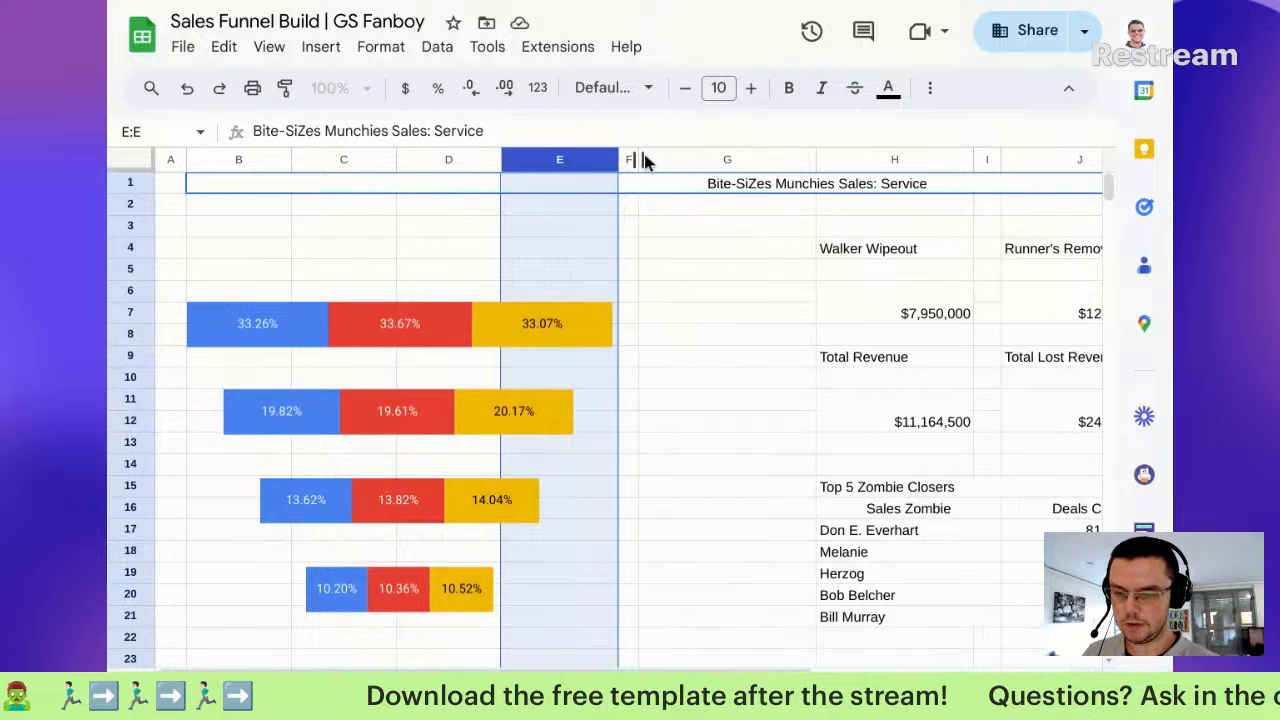
Step: Resize columns F and G, widening F and narrowing G beside the funnel charts
{"action": "left_click_drag", "start_coordinate": [638, 159], "coordinate": [771, 183]}
{"action": "left_click", "coordinate": [765, 160]}
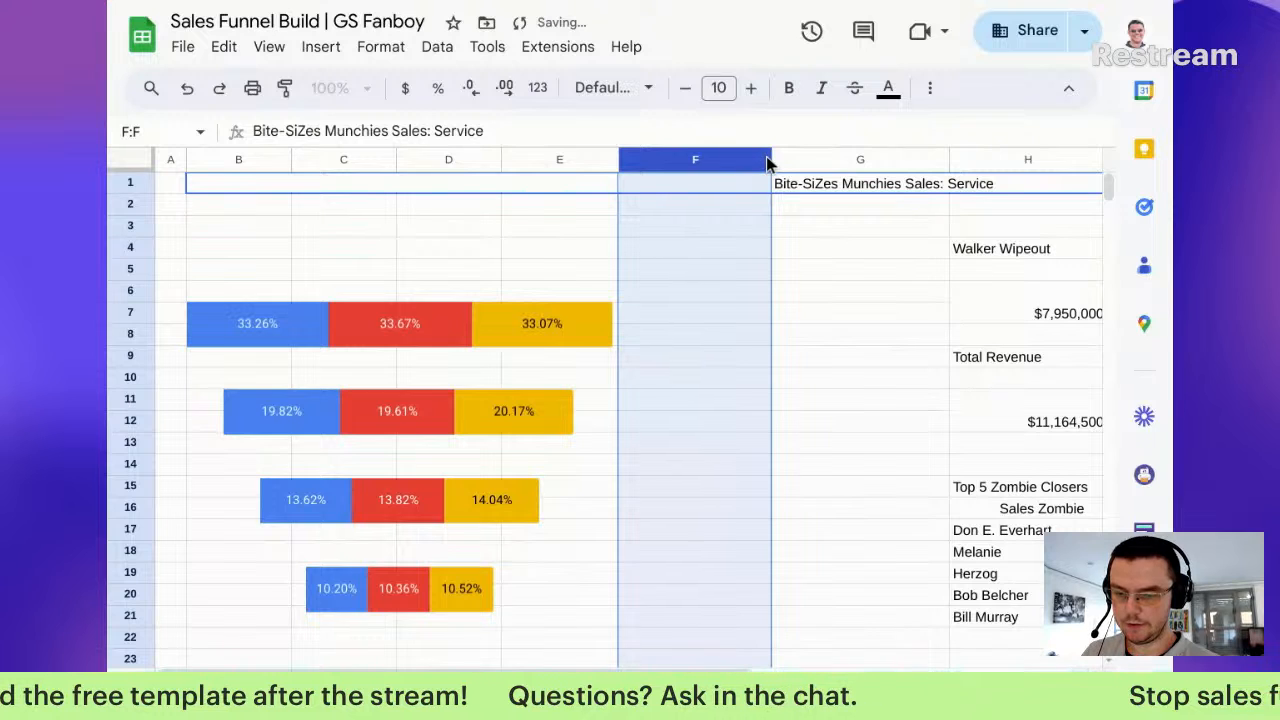
{"action": "left_click_drag", "start_coordinate": [768, 163], "coordinate": [758, 165]}
{"action": "left_click_drag", "start_coordinate": [933, 160], "coordinate": [811, 160]}
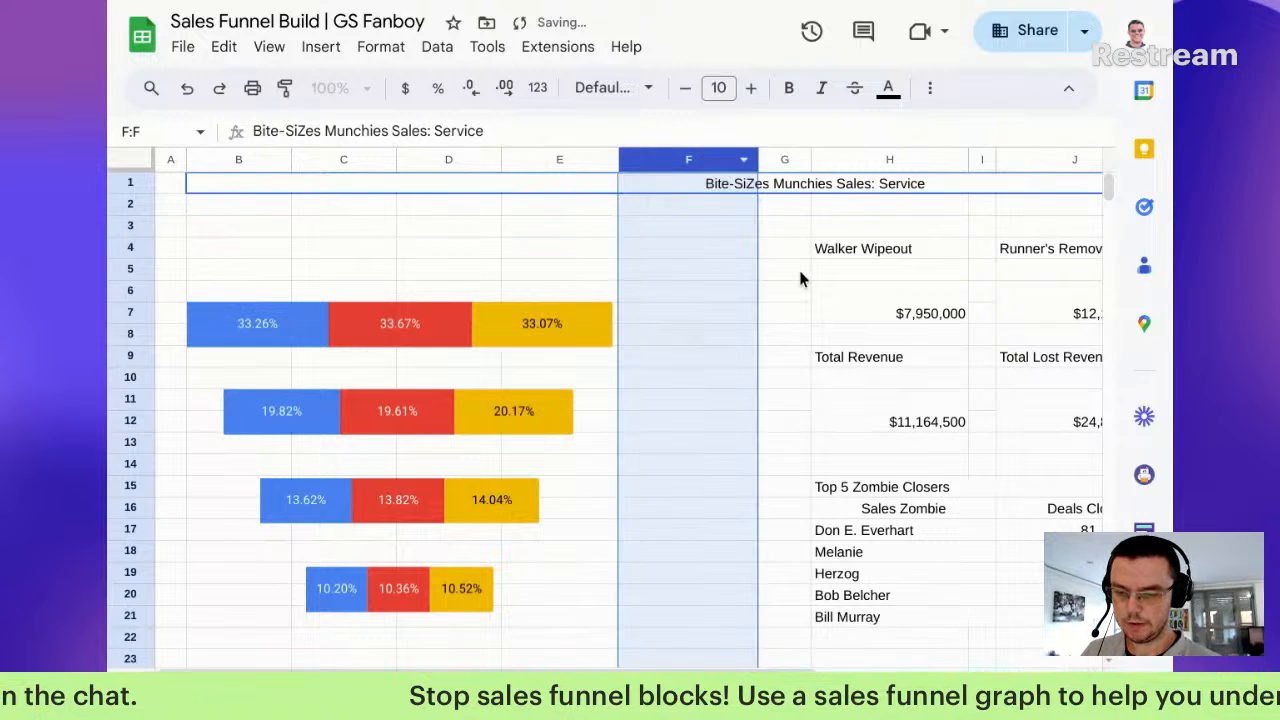
{"action": "left_click", "coordinate": [800, 265]}
{"action": "left_click", "coordinate": [684, 324]}
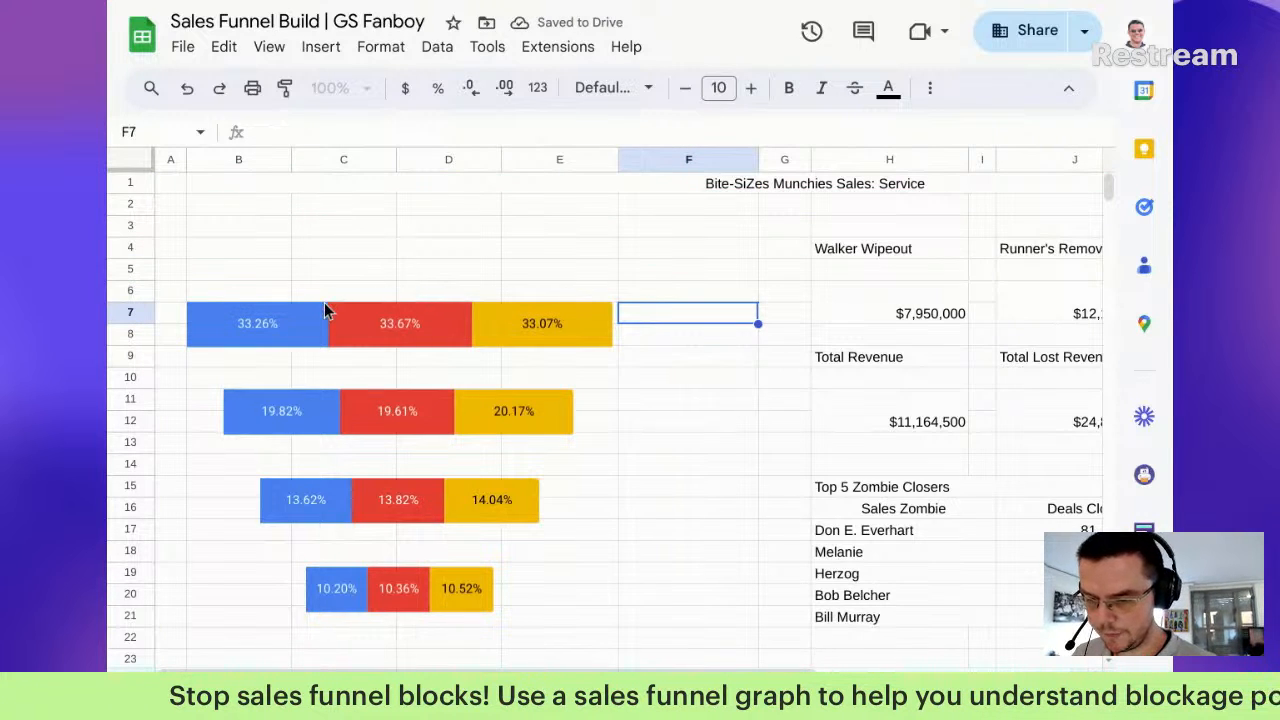
{"action": "left_click", "coordinate": [579, 293]}
Step: Merge cells B6:E6 into one label cell above the top funnel bar
{"action": "left_click", "coordinate": [684, 314]}
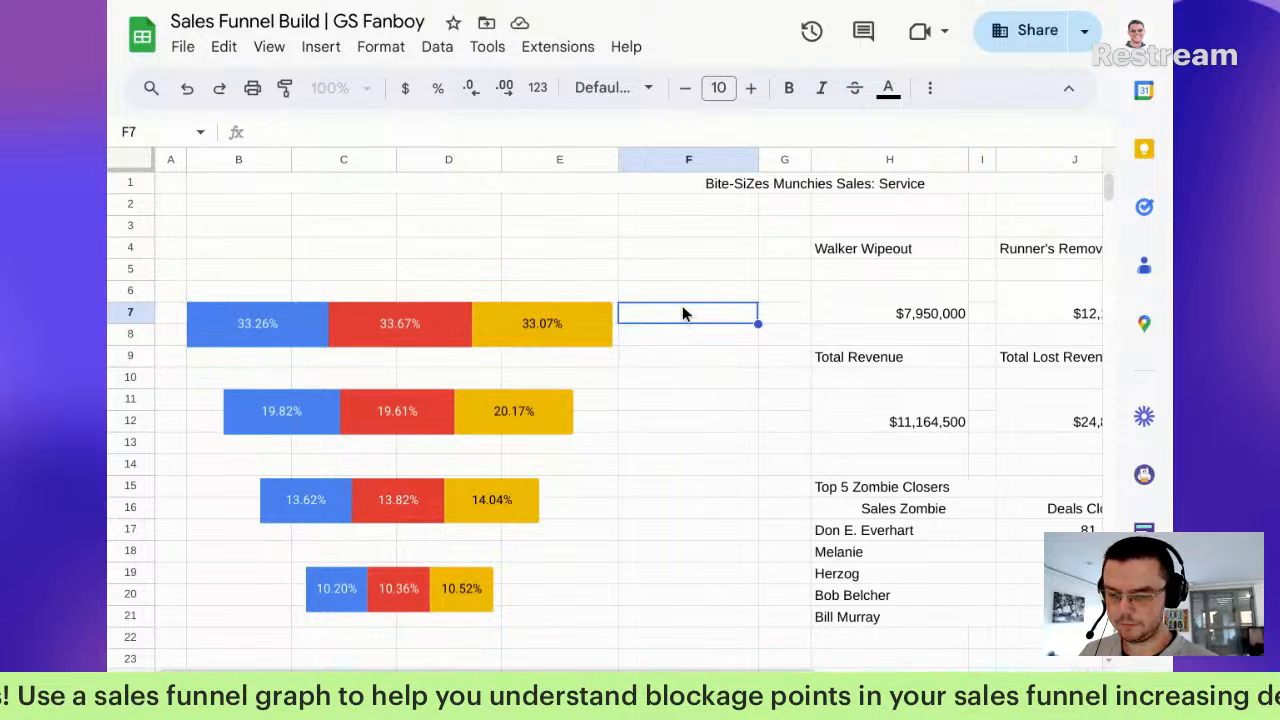
{"action": "key", "text": "Up"}
{"action": "key", "text": "Left"}
{"action": "key", "text": "shift+Left"}
{"action": "key", "text": "shift+Left"}
{"action": "key", "text": "shift+Left"}
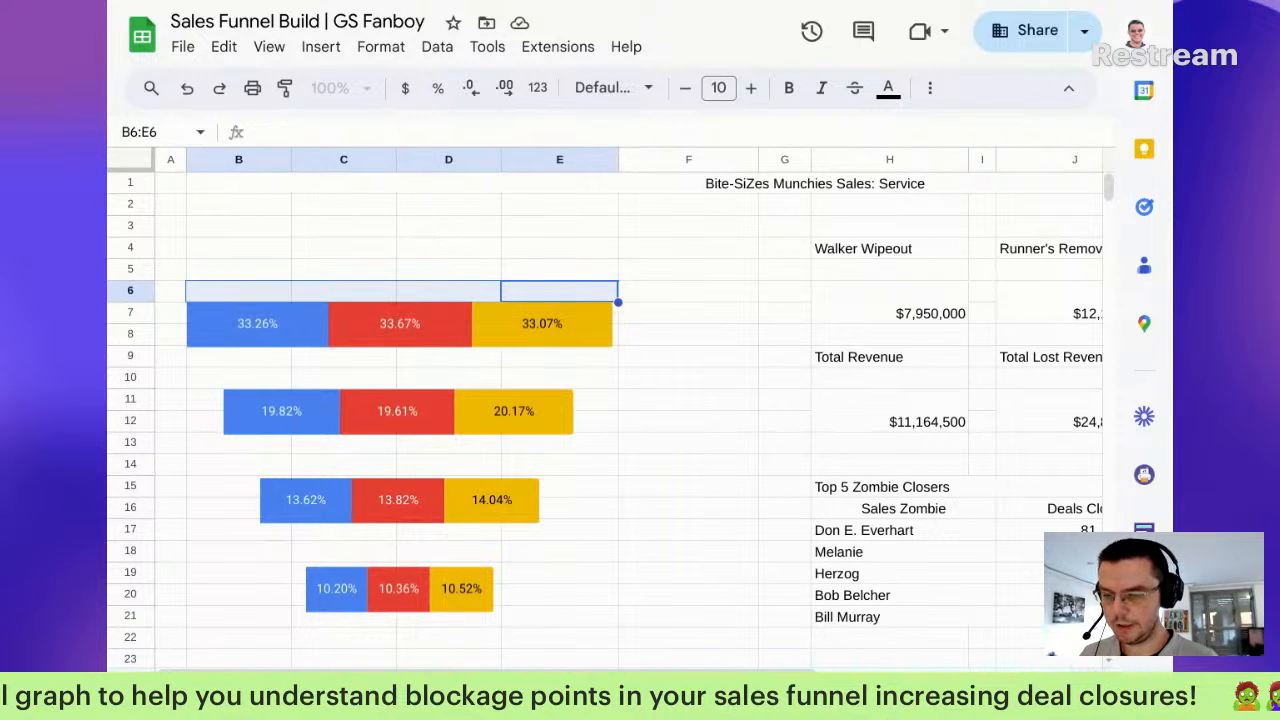
{"action": "left_click", "coordinate": [930, 88]}
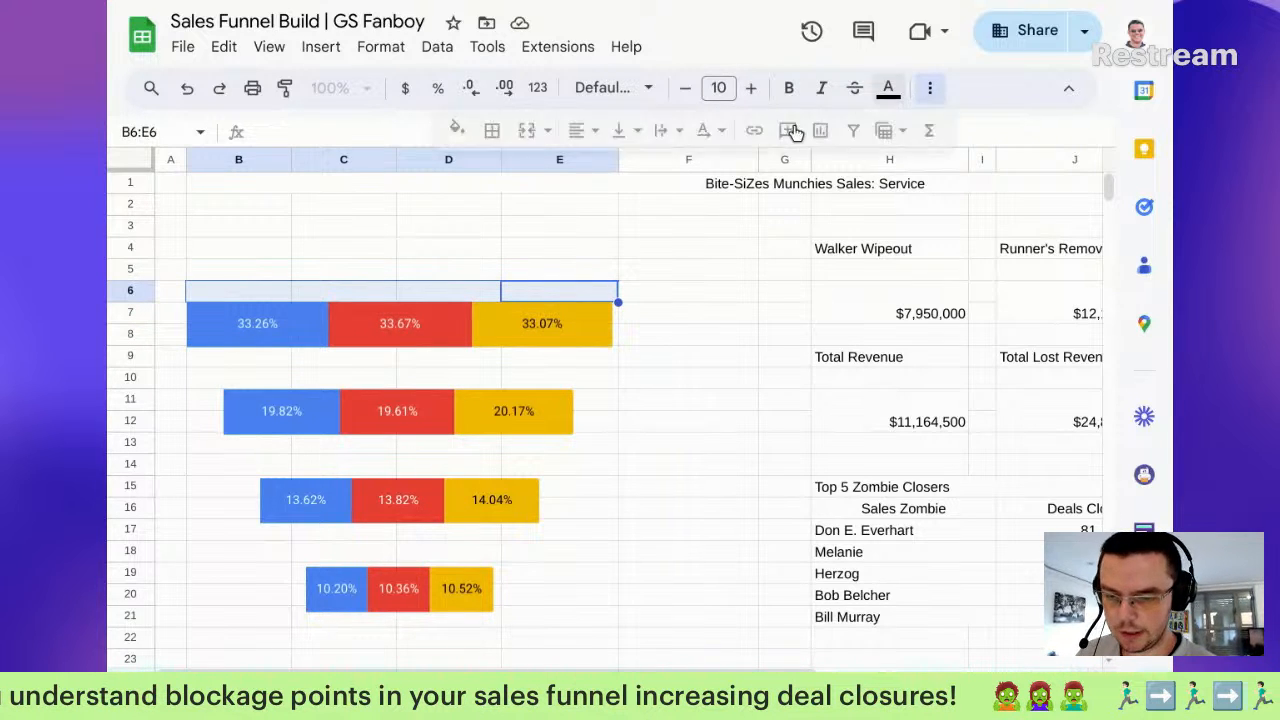
{"action": "left_click", "coordinate": [525, 131]}
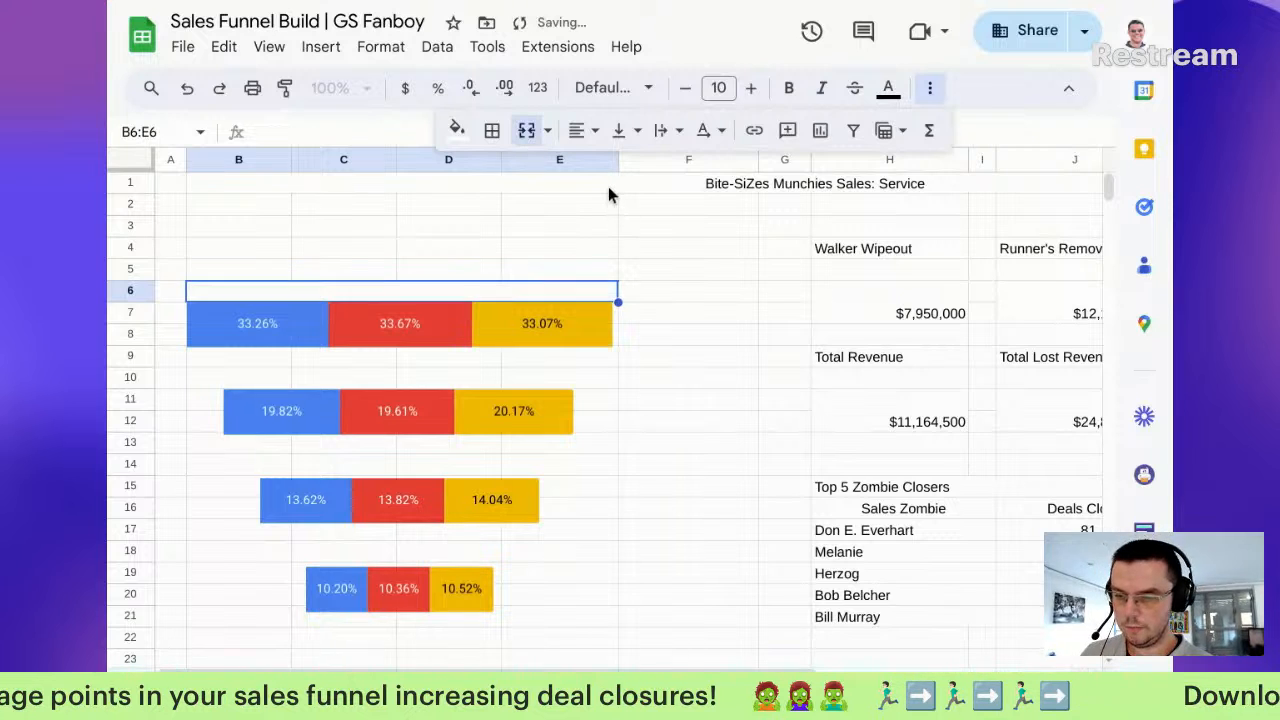
Step: Paste the merged cell into rows 10 and 18 and center it horizontally and vertically
{"action": "key", "text": "ctrl+c"}
{"action": "key", "text": "Down"}
{"action": "key", "text": "Down"}
{"action": "key", "text": "Down"}
{"action": "key", "text": "Down"}
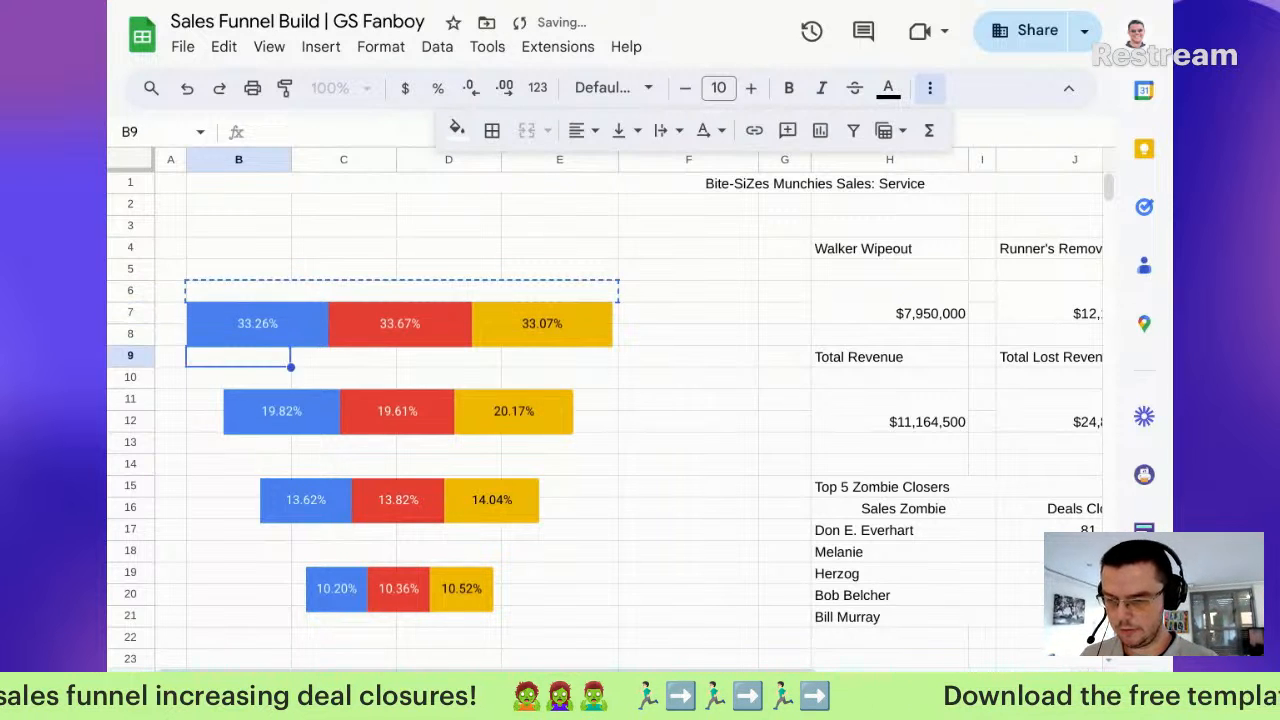
{"action": "key", "text": "ctrl+v"}
{"action": "key", "text": "Down"}
{"action": "key", "text": "Down"}
{"action": "key", "text": "Down"}
{"action": "key", "text": "Down"}
{"action": "key", "text": "Down"}
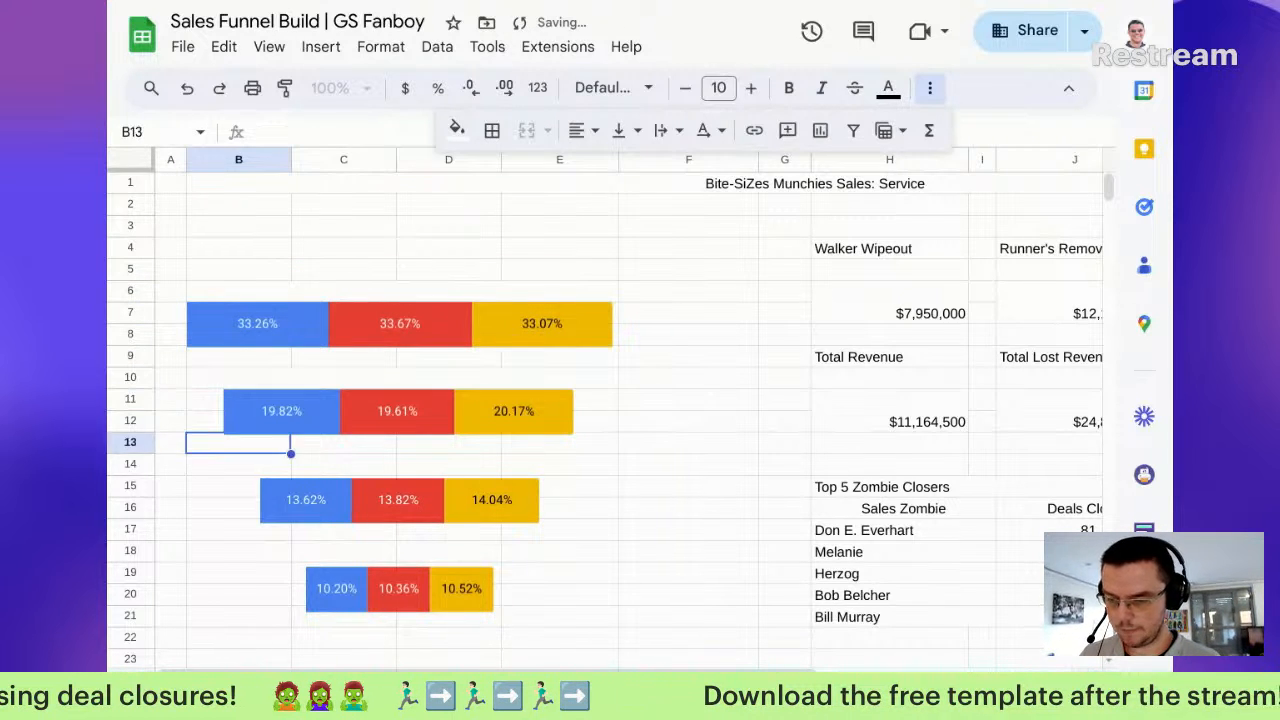
{"action": "key", "text": "Down"}
{"action": "key", "text": "Down"}
{"action": "key", "text": "Down"}
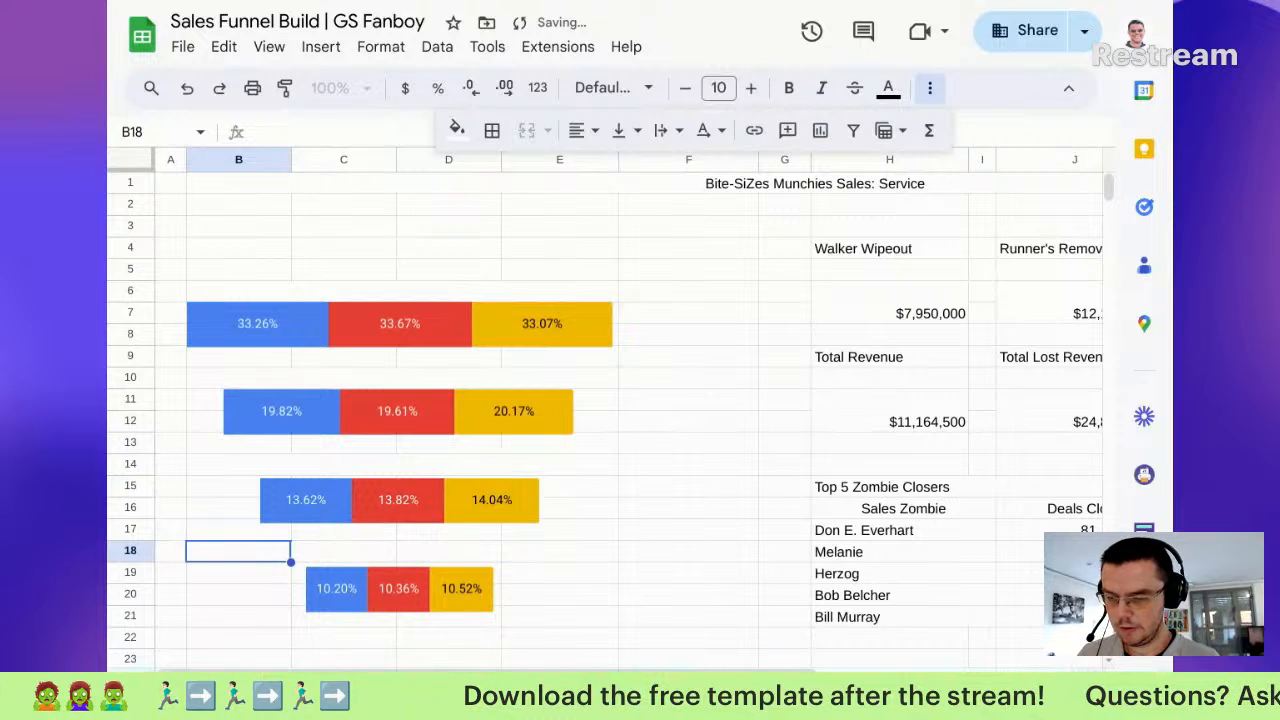
{"action": "key", "text": "ctrl+v"}
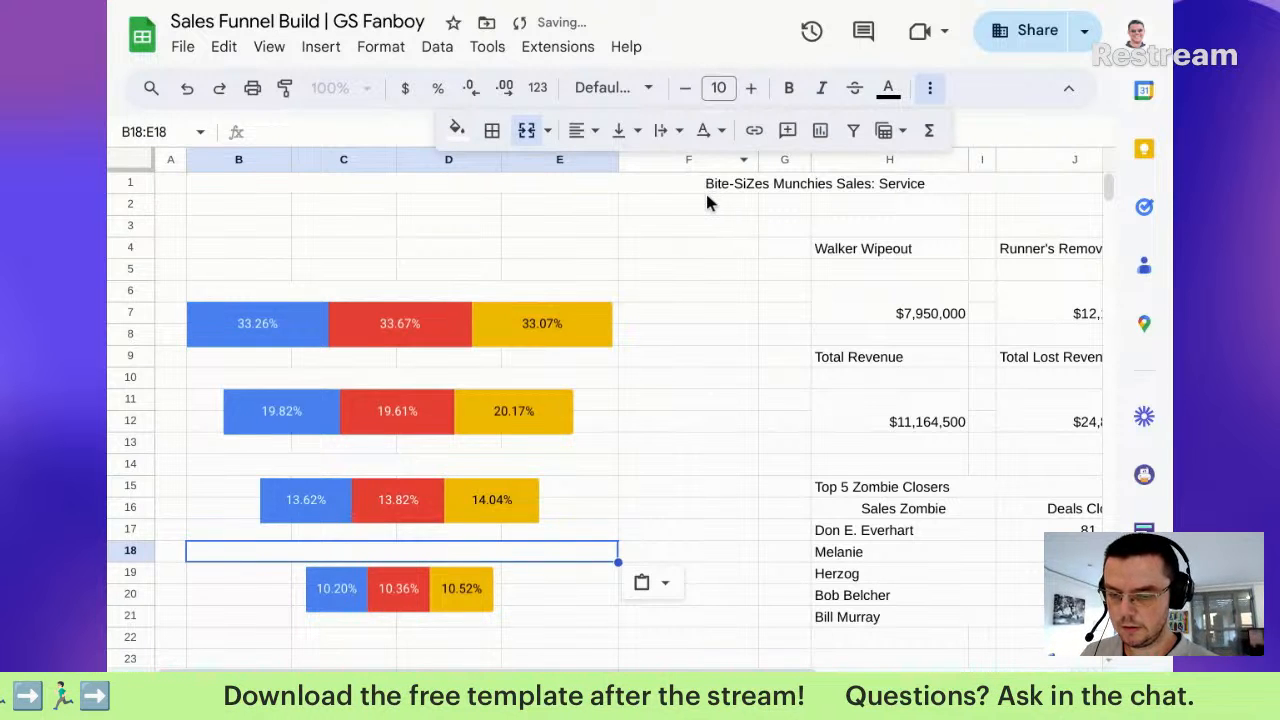
{"action": "left_click", "coordinate": [580, 130]}
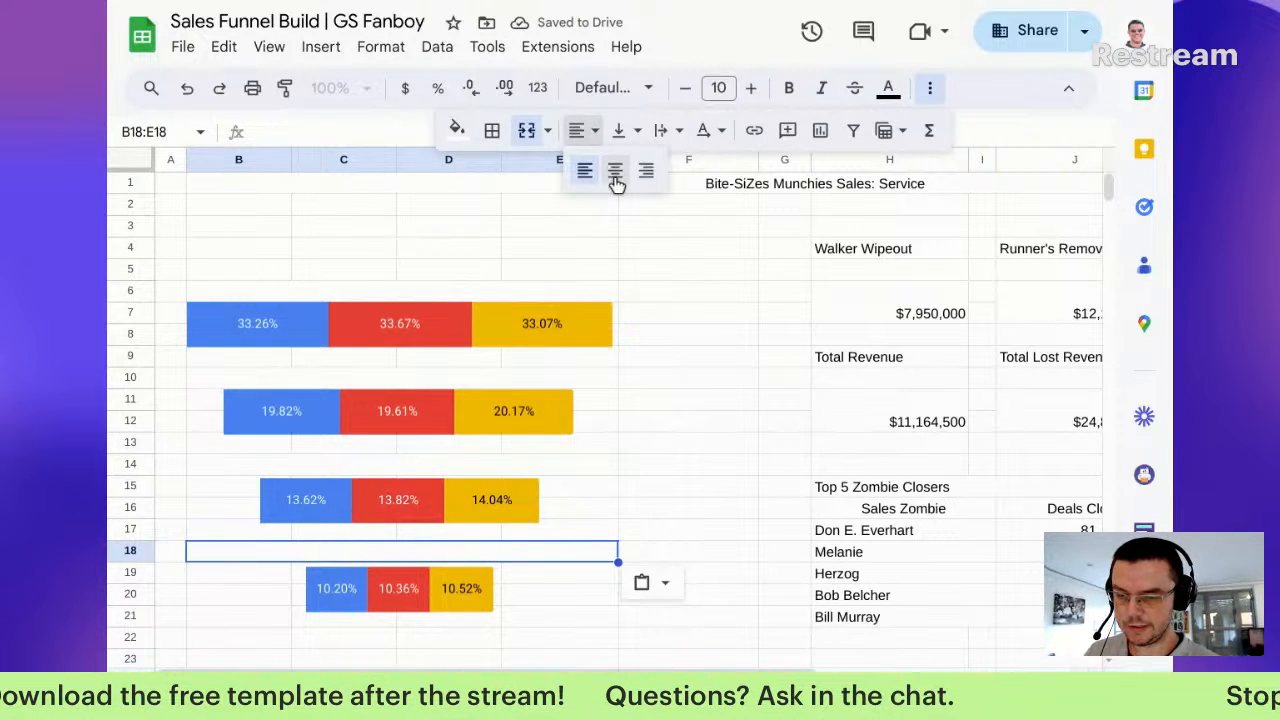
{"action": "left_click", "coordinate": [615, 172]}
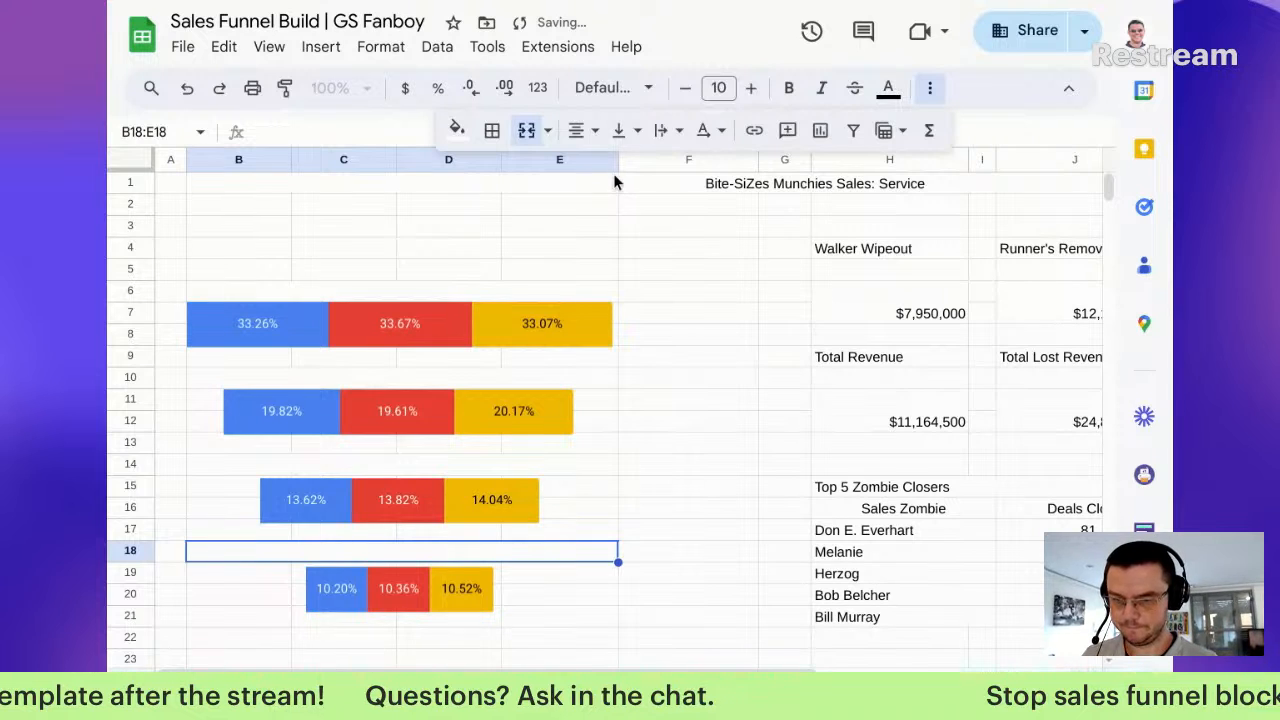
{"action": "left_click", "coordinate": [620, 130]}
{"action": "left_click", "coordinate": [655, 172]}
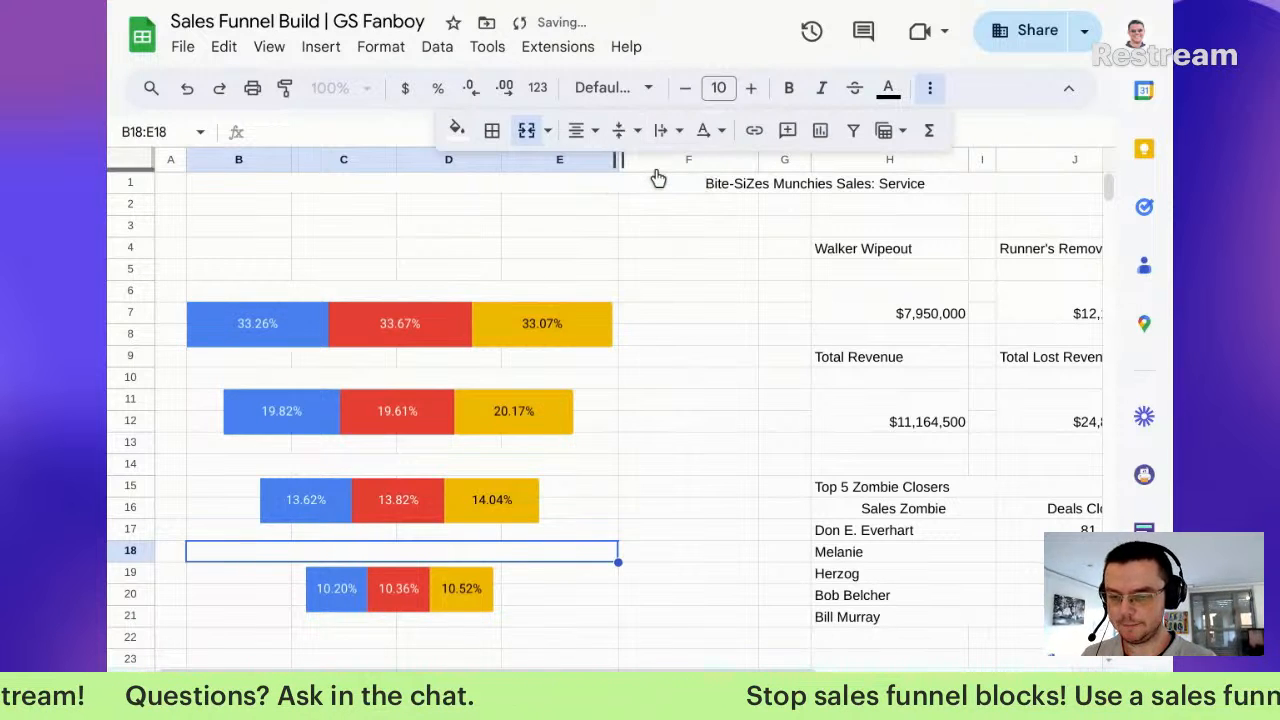
Step: Copy the centred merged format to rows 14, 10 and 6, then start typing 'Lead C'
{"action": "key", "text": "ctrl+c"}
{"action": "key", "text": "Up"}
{"action": "key", "text": "Up"}
{"action": "key", "text": "Up"}
{"action": "key", "text": "Up"}
{"action": "key", "text": "ctrl+v"}
{"action": "key", "text": "Up"}
{"action": "key", "text": "Up"}
{"action": "key", "text": "Up"}
{"action": "key", "text": "ctrl+v"}
{"action": "key", "text": "Up"}
{"action": "key", "text": "Up"}
{"action": "key", "text": "Up"}
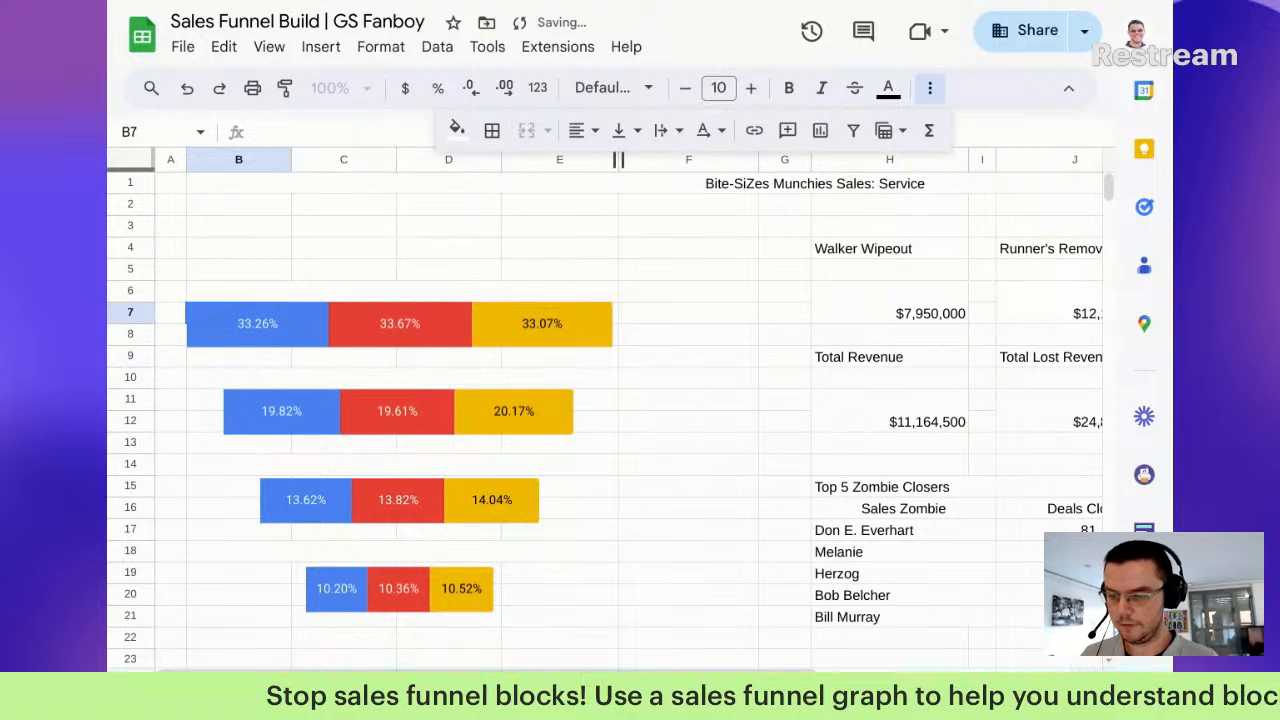
{"action": "key", "text": "ctrl+v"}
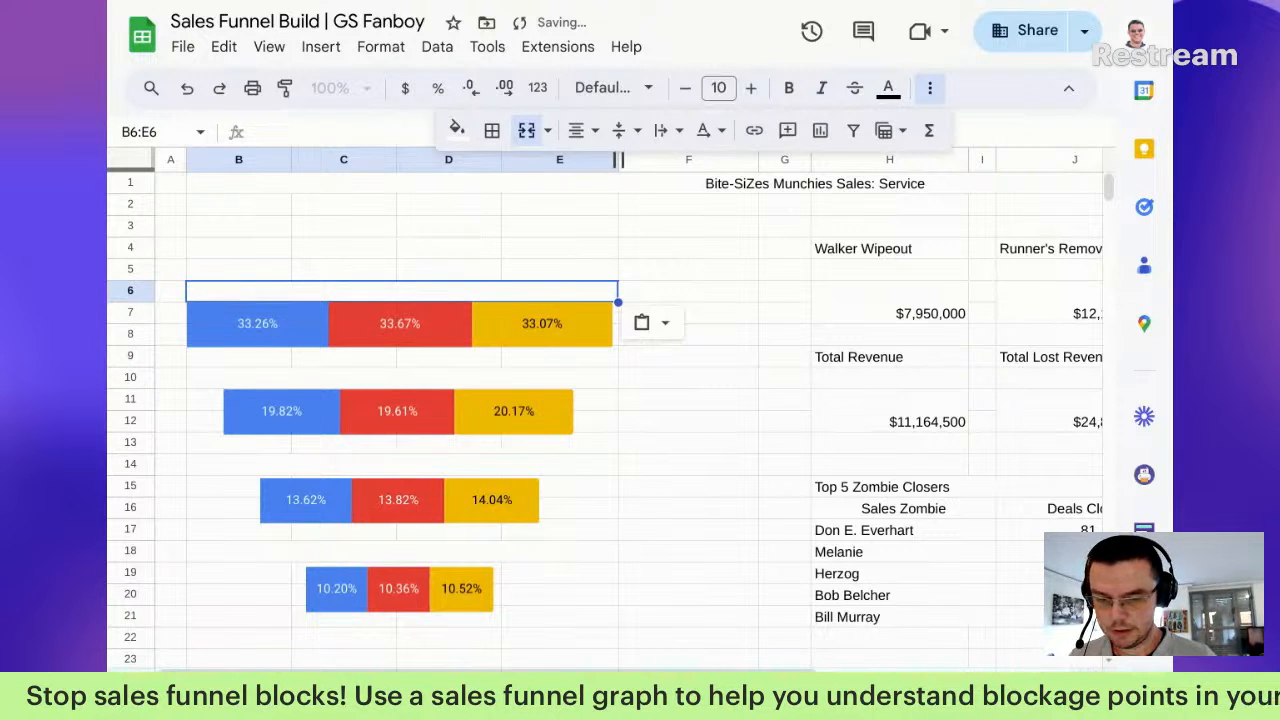
{"action": "type", "text": "Lead C"}
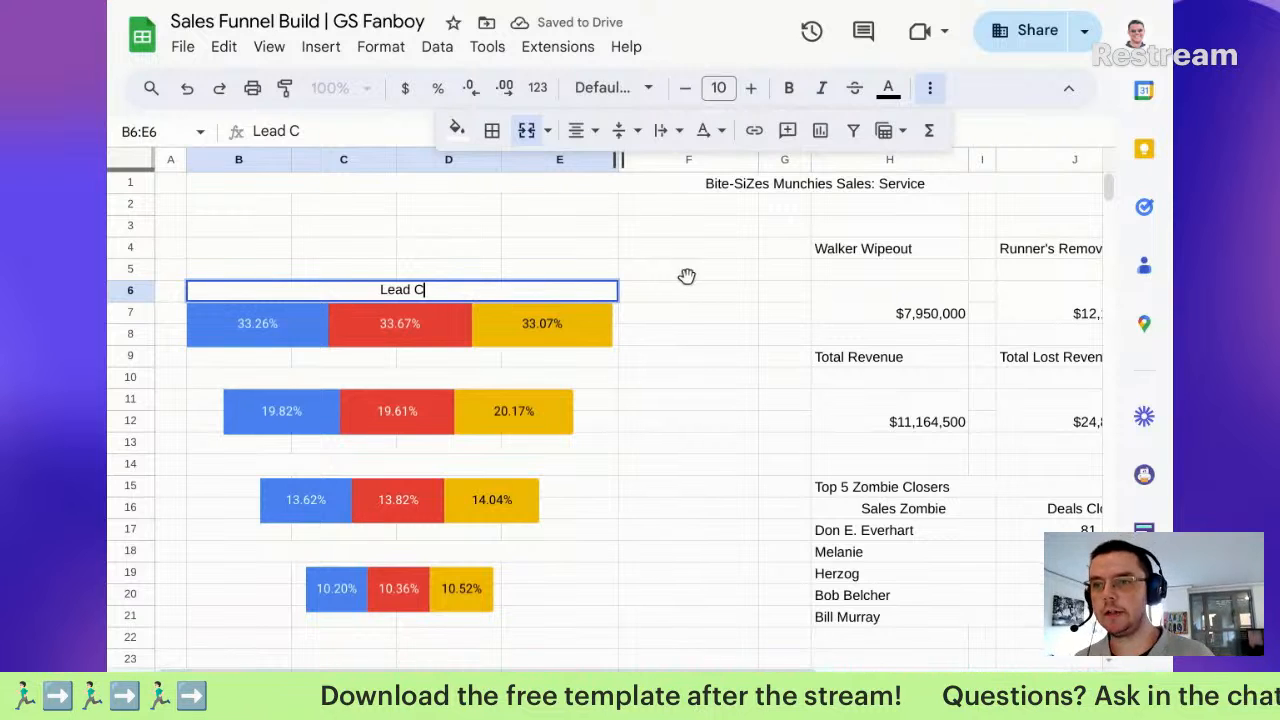
Step: Finish the top label as 'Lead Capture', fixing the typo, and make it italic
{"action": "type", "text": "aptire"}
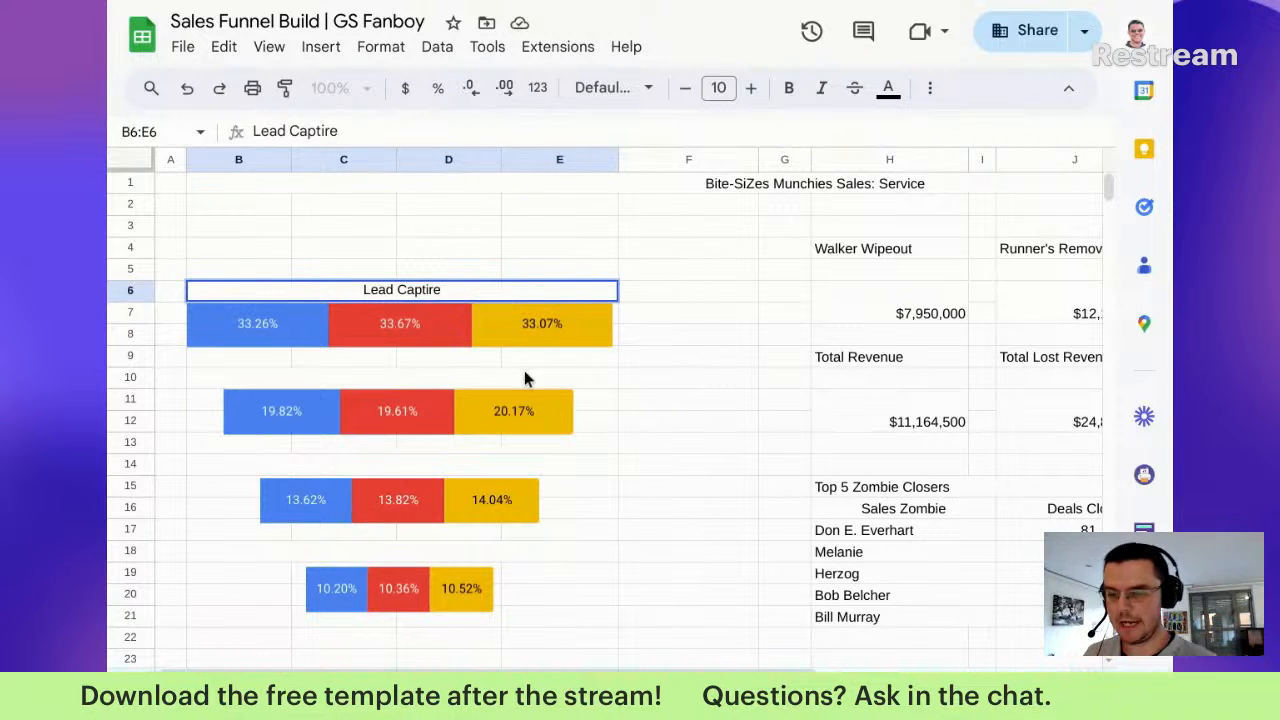
{"action": "double_click", "coordinate": [530, 289]}
{"action": "key", "text": "BackSpace"}
{"action": "key", "text": "BackSpace"}
{"action": "key", "text": "BackSpace"}
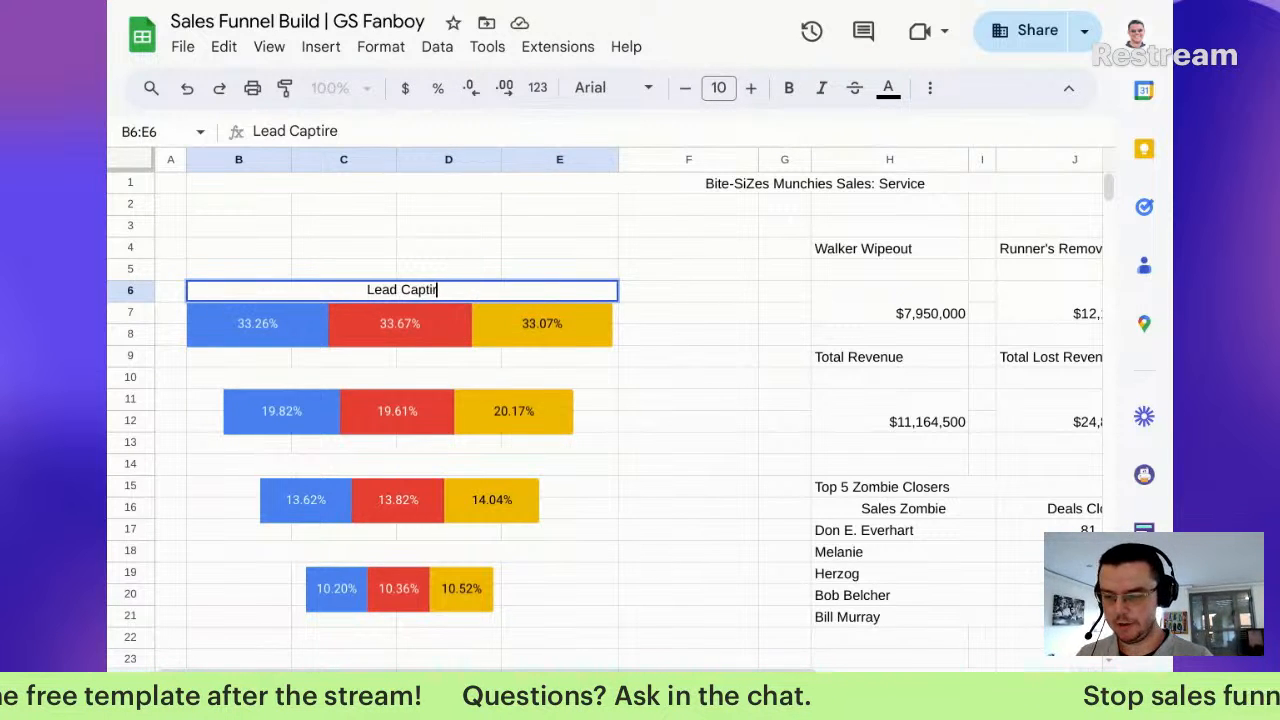
{"action": "type", "text": "ure"}
{"action": "key", "text": "Return"}
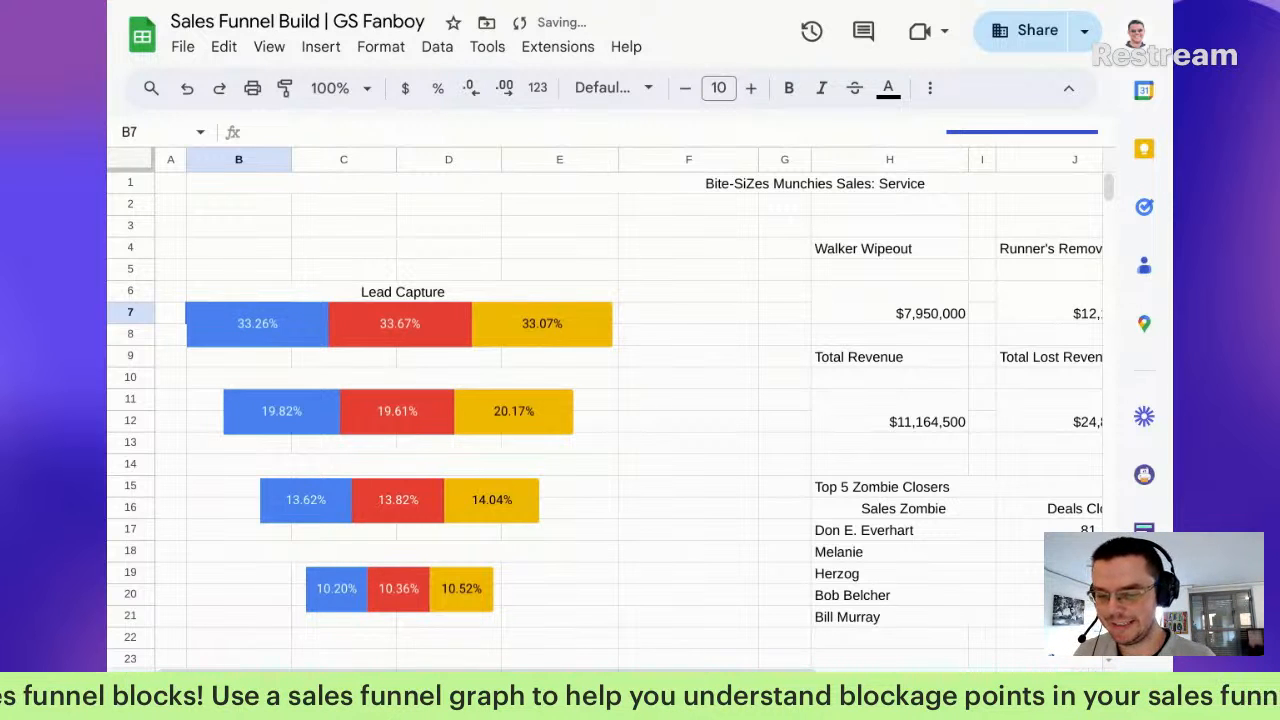
{"action": "left_click", "coordinate": [400, 324]}
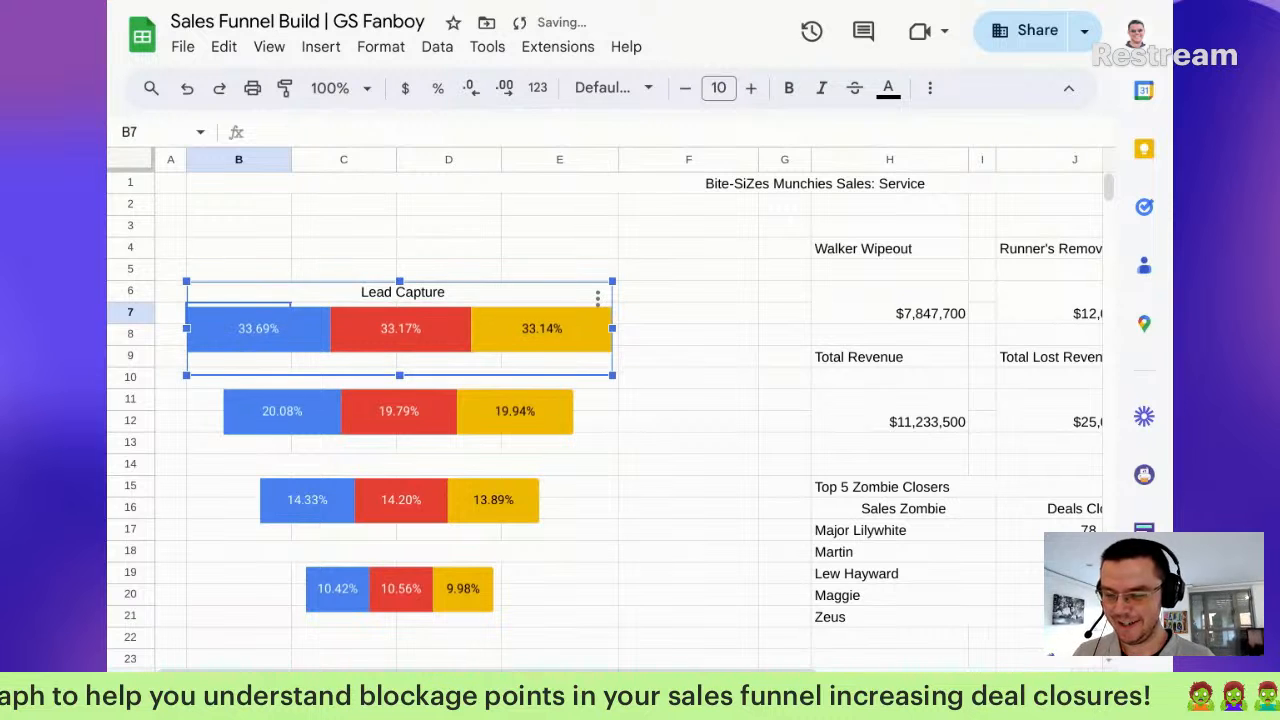
{"action": "left_click", "coordinate": [705, 306]}
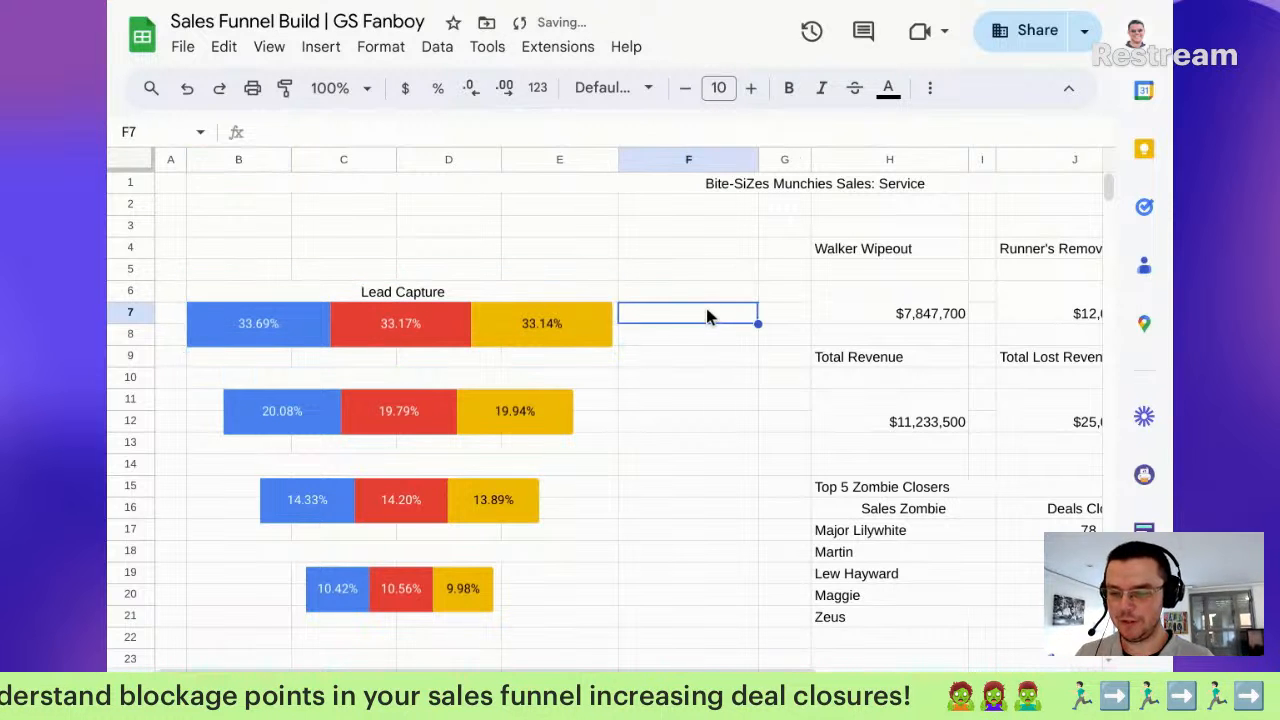
{"action": "key", "text": "Up"}
{"action": "key", "text": "Up"}
{"action": "key", "text": "Left"}
{"action": "key", "text": "Down"}
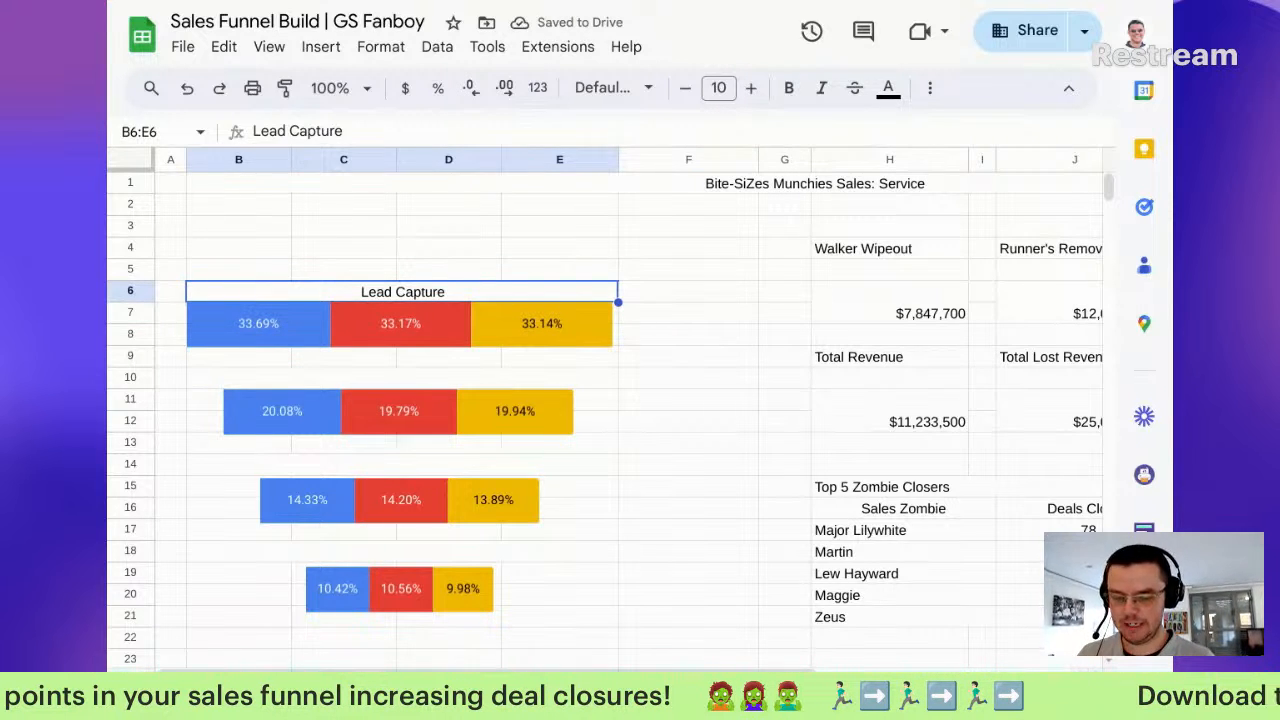
{"action": "key", "text": "ctrl+i"}
Step: Label row 10 'Calls Booked' in italics and row 14 'Appointments Set'
{"action": "key", "text": "Down"}
{"action": "key", "text": "Down"}
{"action": "key", "text": "Down"}
{"action": "key", "text": "Down"}
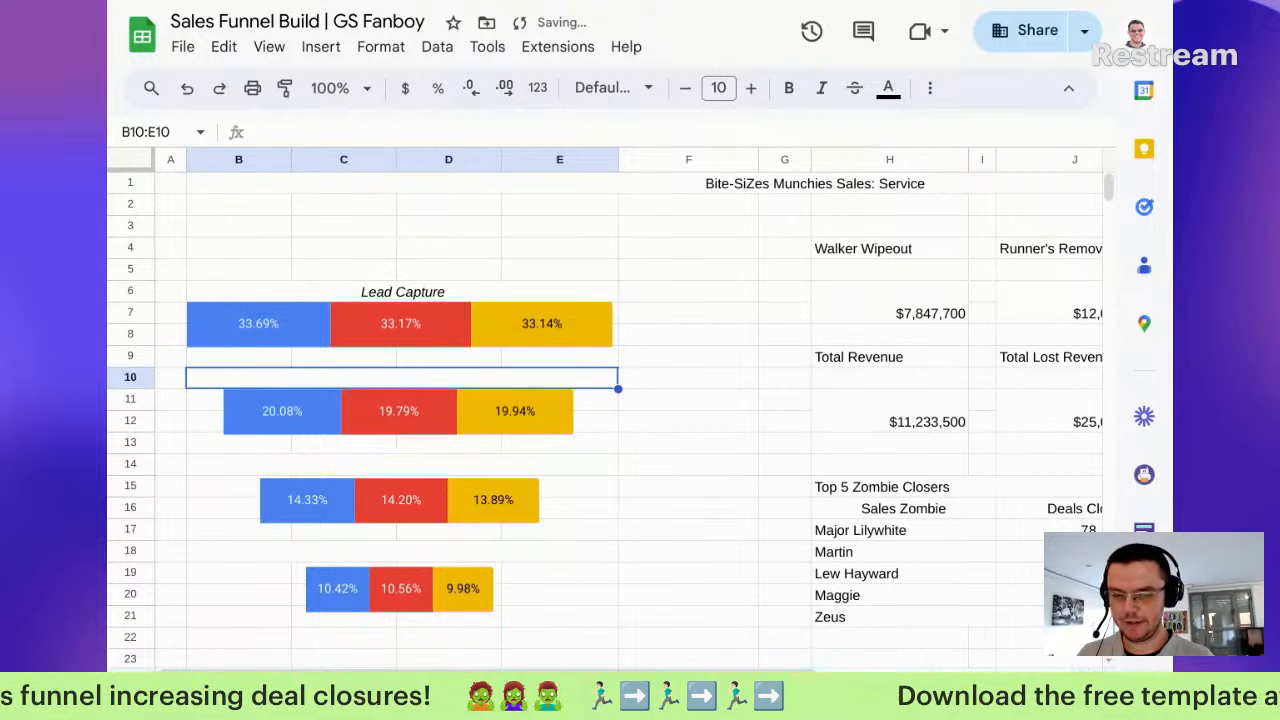
{"action": "type", "text": "Ca"}
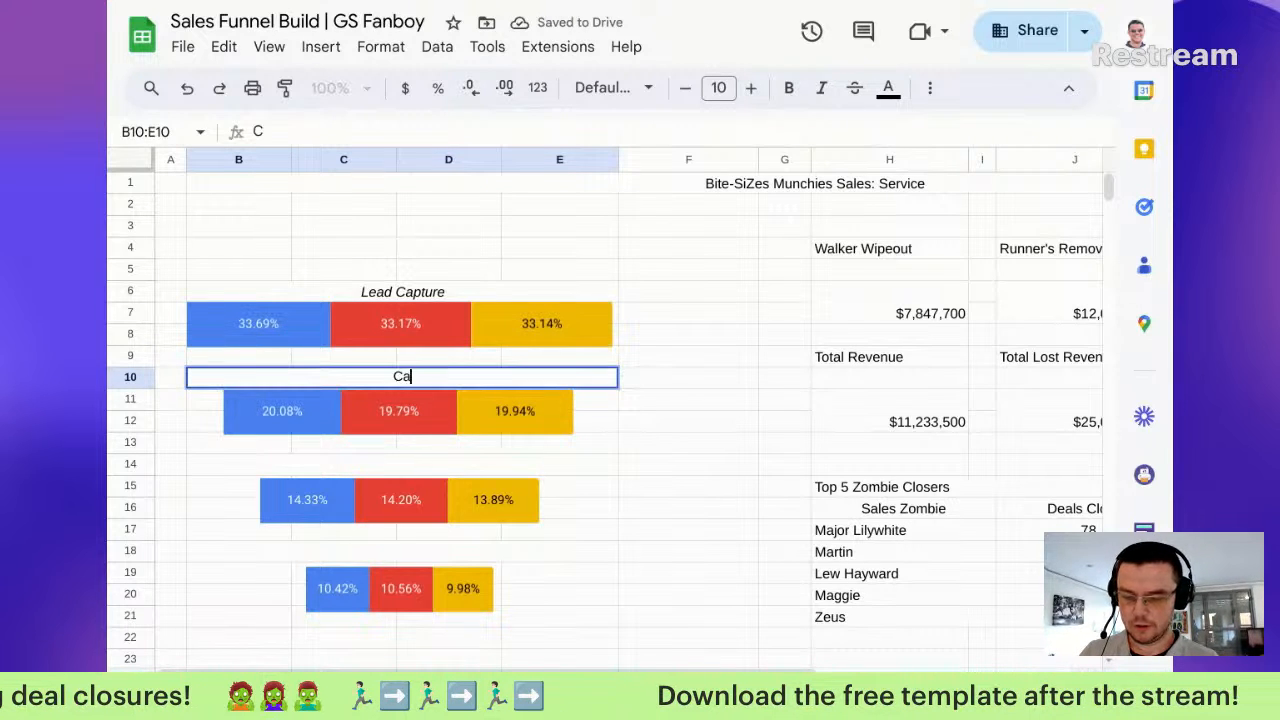
{"action": "type", "text": "lls Booked"}
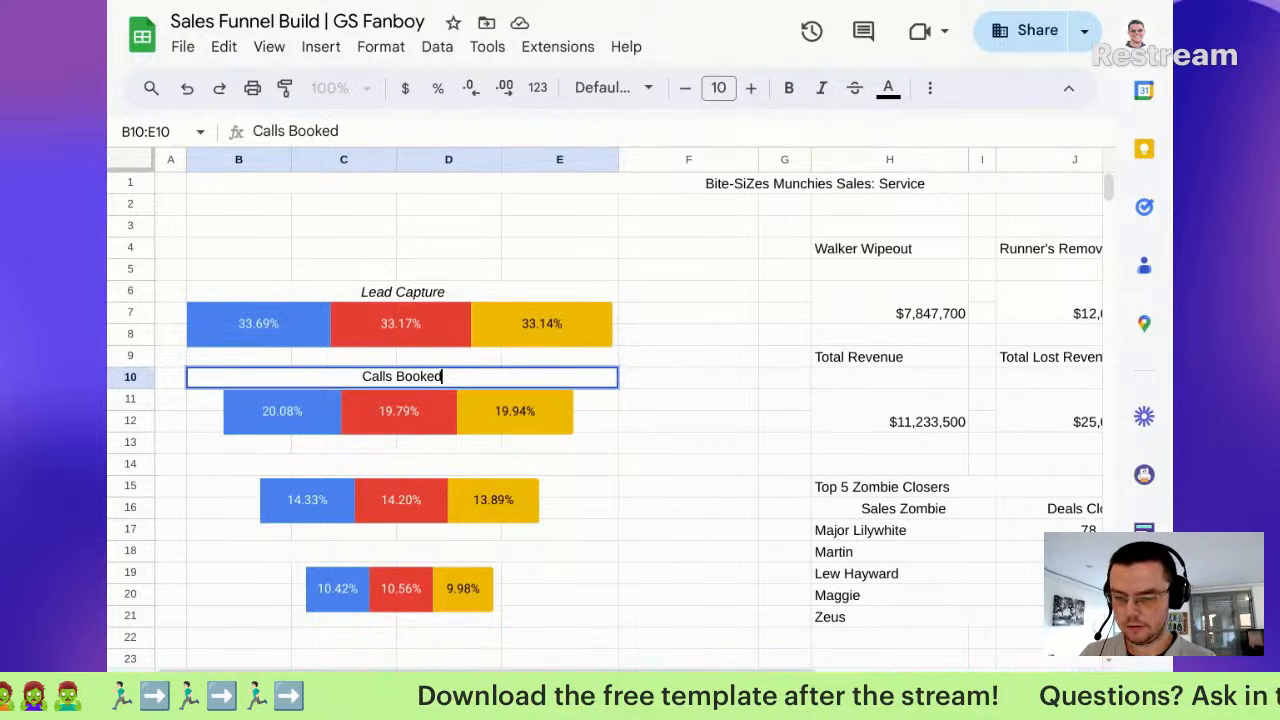
{"action": "key", "text": "Return"}
{"action": "key", "text": "Up"}
{"action": "key", "text": "ctrl+i"}
{"action": "key", "text": "Down"}
{"action": "key", "text": "Down"}
{"action": "key", "text": "Down"}
{"action": "key", "text": "Down"}
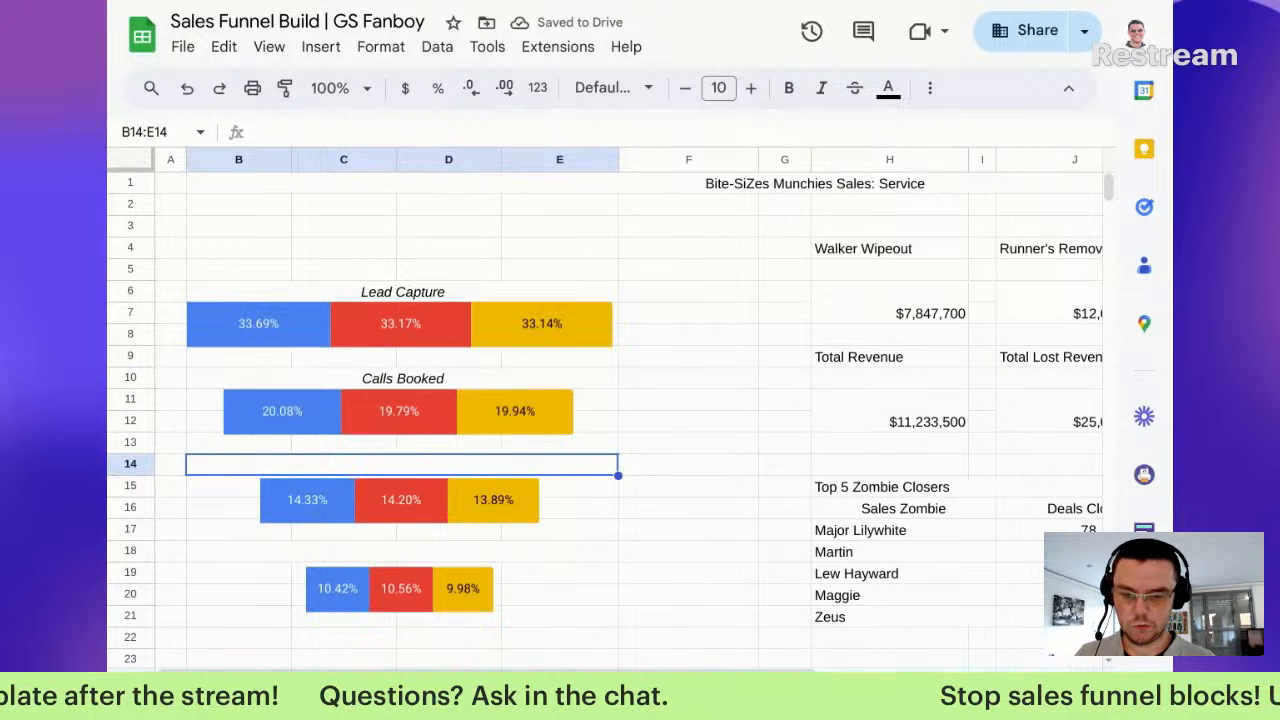
{"action": "type", "text": "Appoi"}
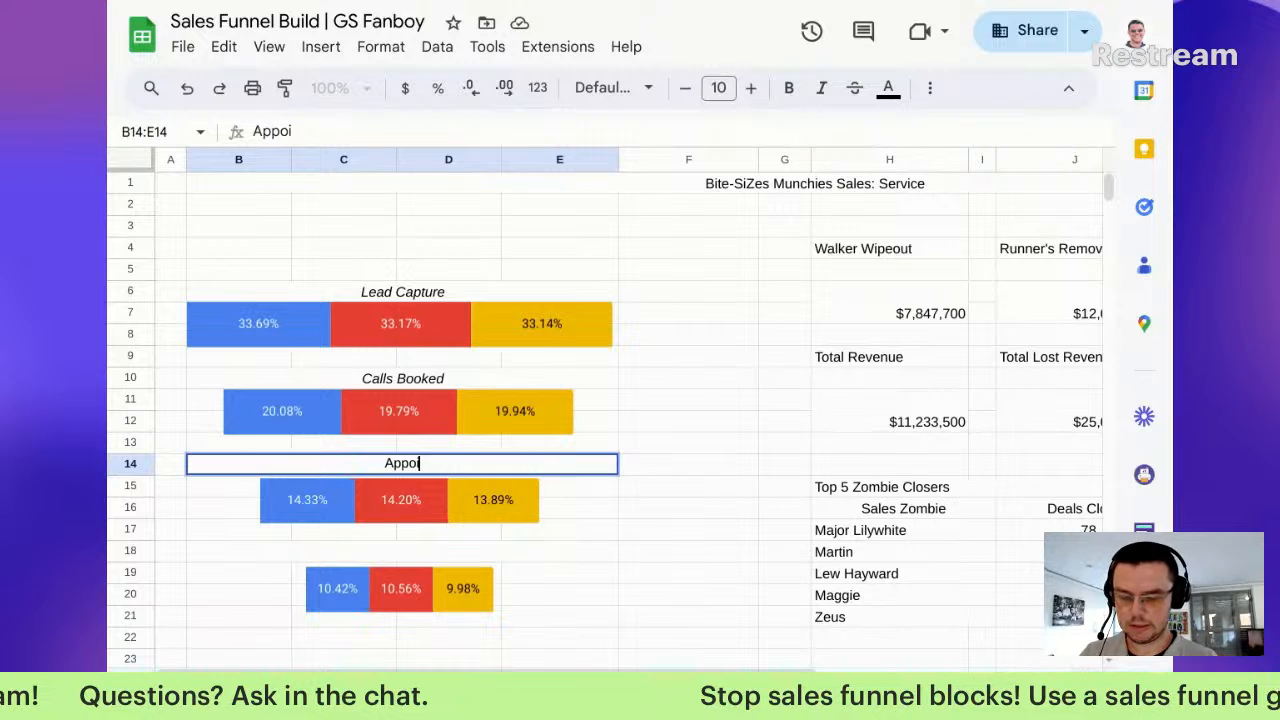
{"action": "type", "text": "ntments Set"}
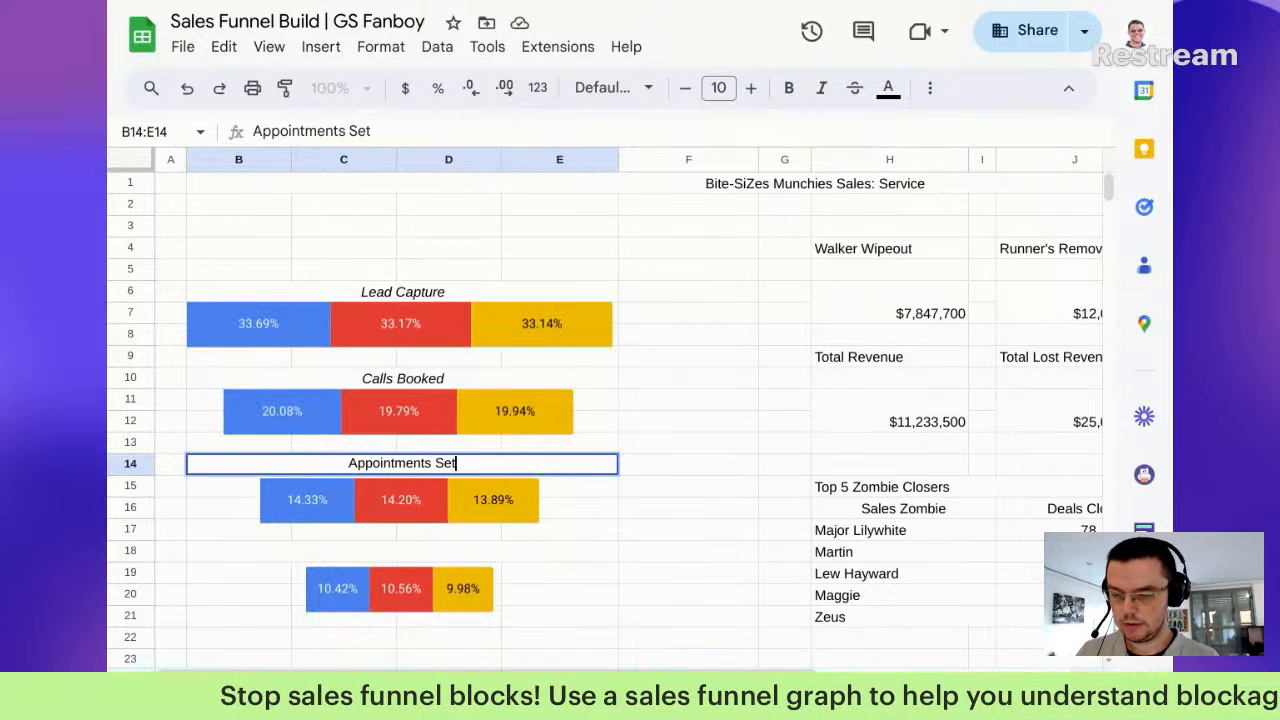
{"action": "key", "text": "ctrl+Return"}
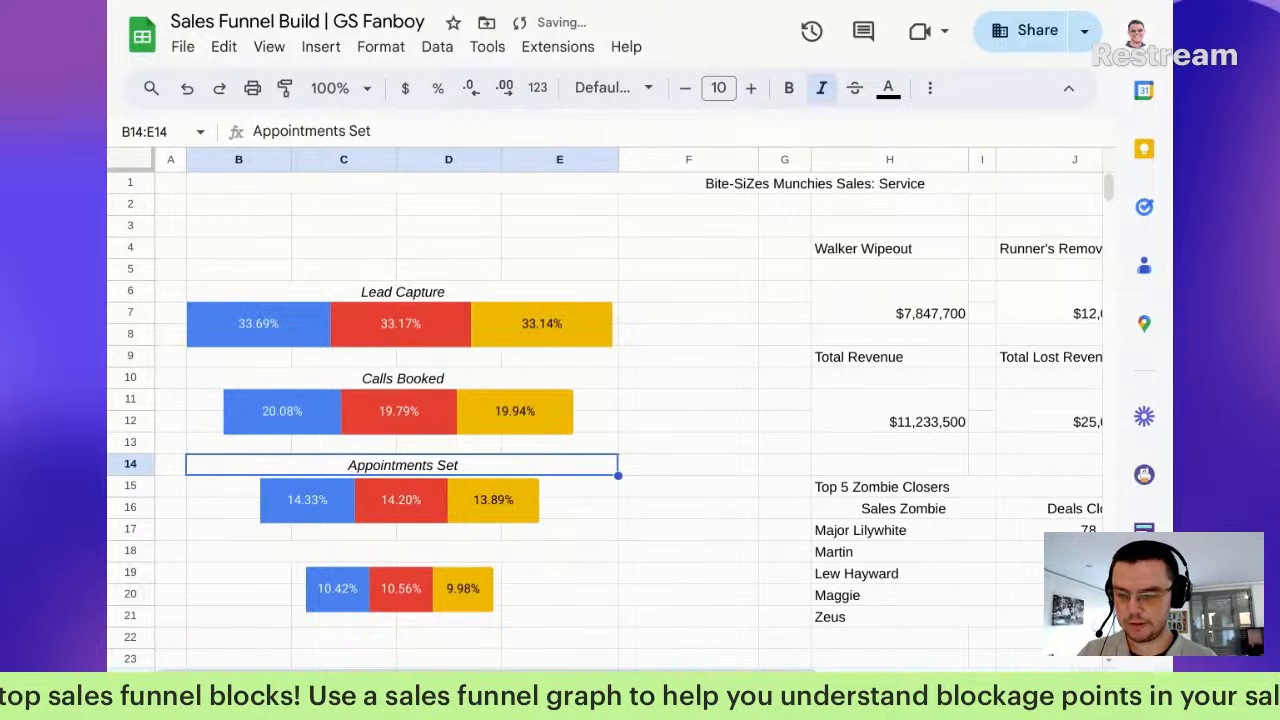
Step: Enter 'Deals Closed' in the row 18 merged cell and italicize it
{"action": "key", "text": "Down"}
{"action": "key", "text": "Down"}
{"action": "key", "text": "Down"}
{"action": "key", "text": "Down"}
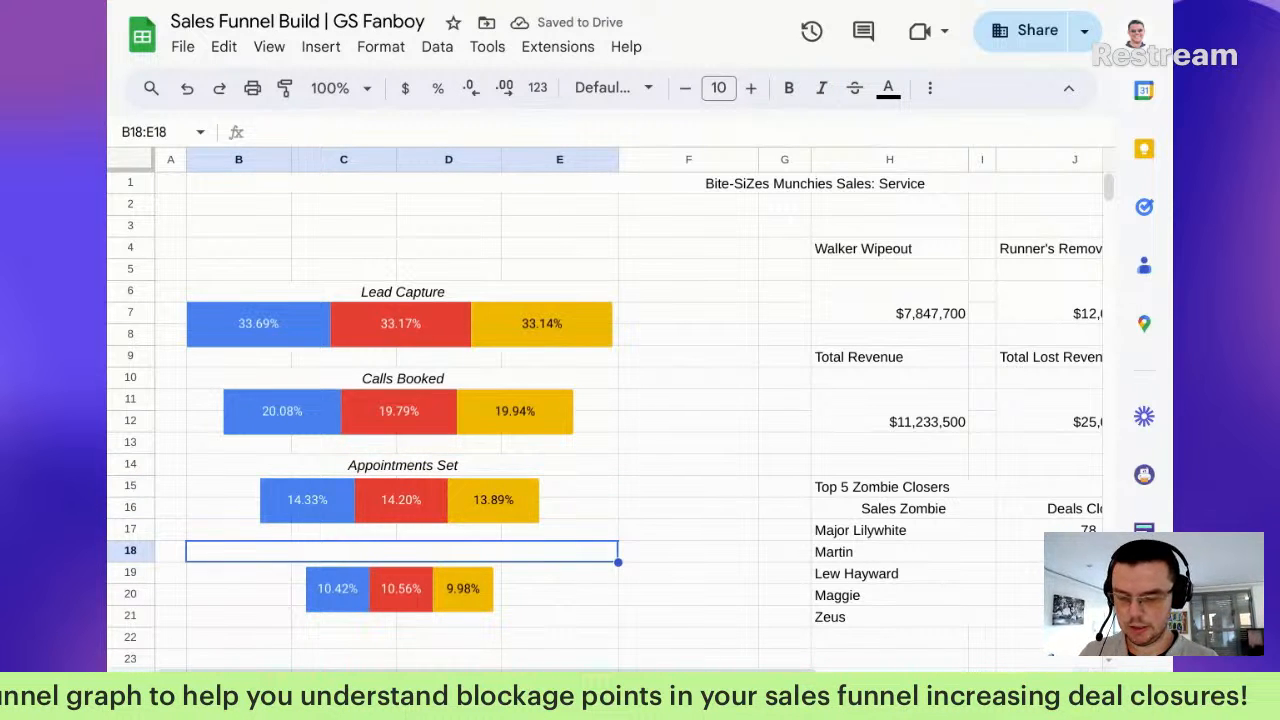
{"action": "type", "text": "Deals C"}
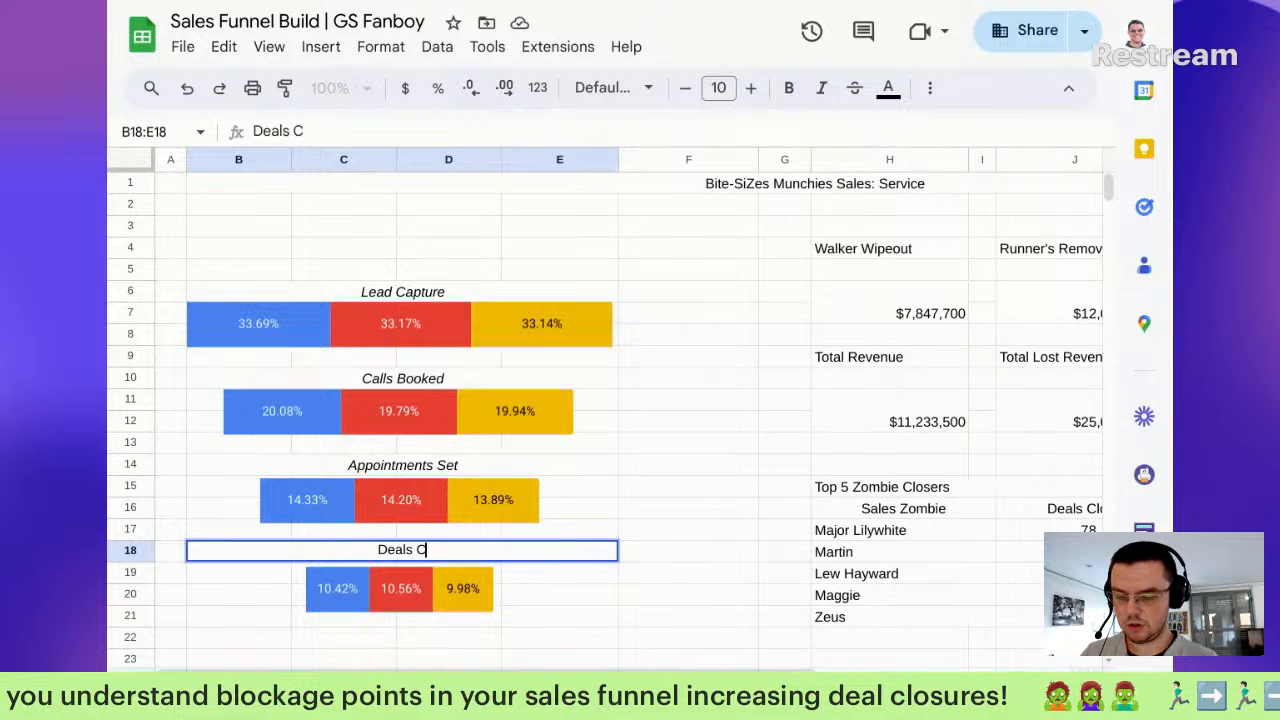
{"action": "type", "text": "losed"}
{"action": "key", "text": "Return"}
{"action": "key", "text": "Up"}
{"action": "key", "text": "ctrl+i"}
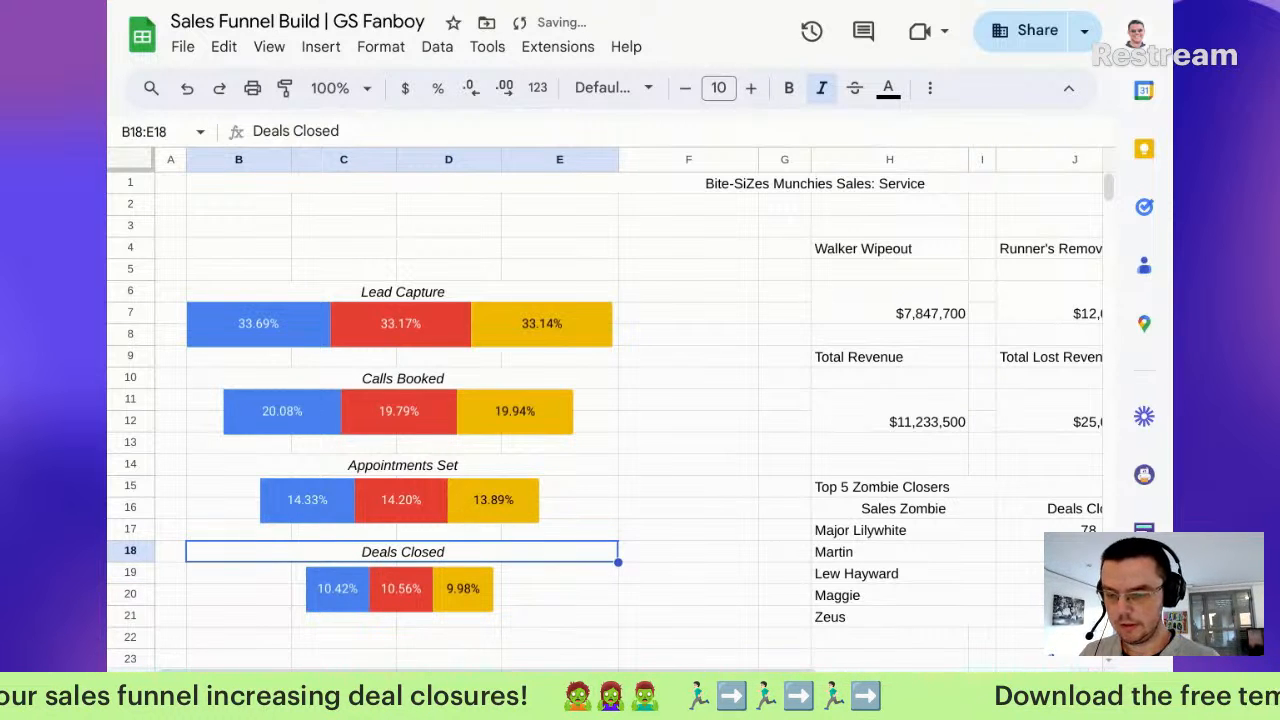
Step: Insert a chart beside the Lead Capture bar, then remove it again
{"action": "left_click", "coordinate": [682, 315]}
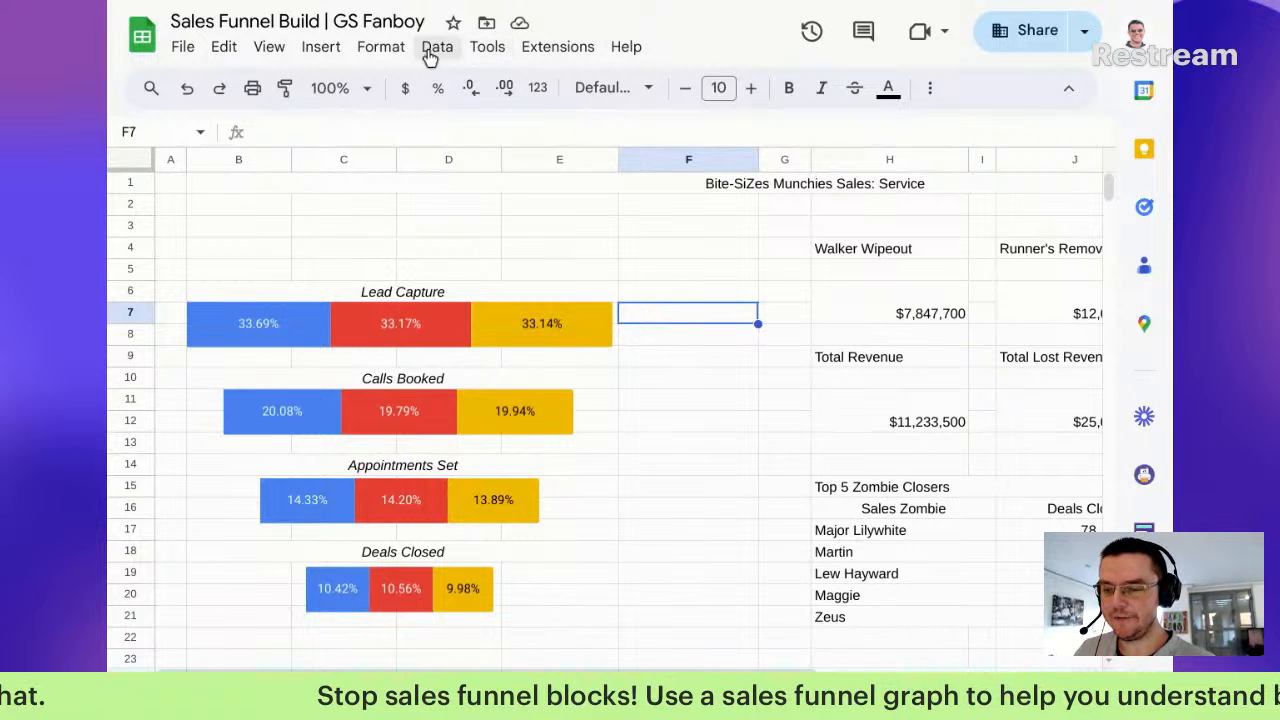
{"action": "left_click", "coordinate": [321, 47]}
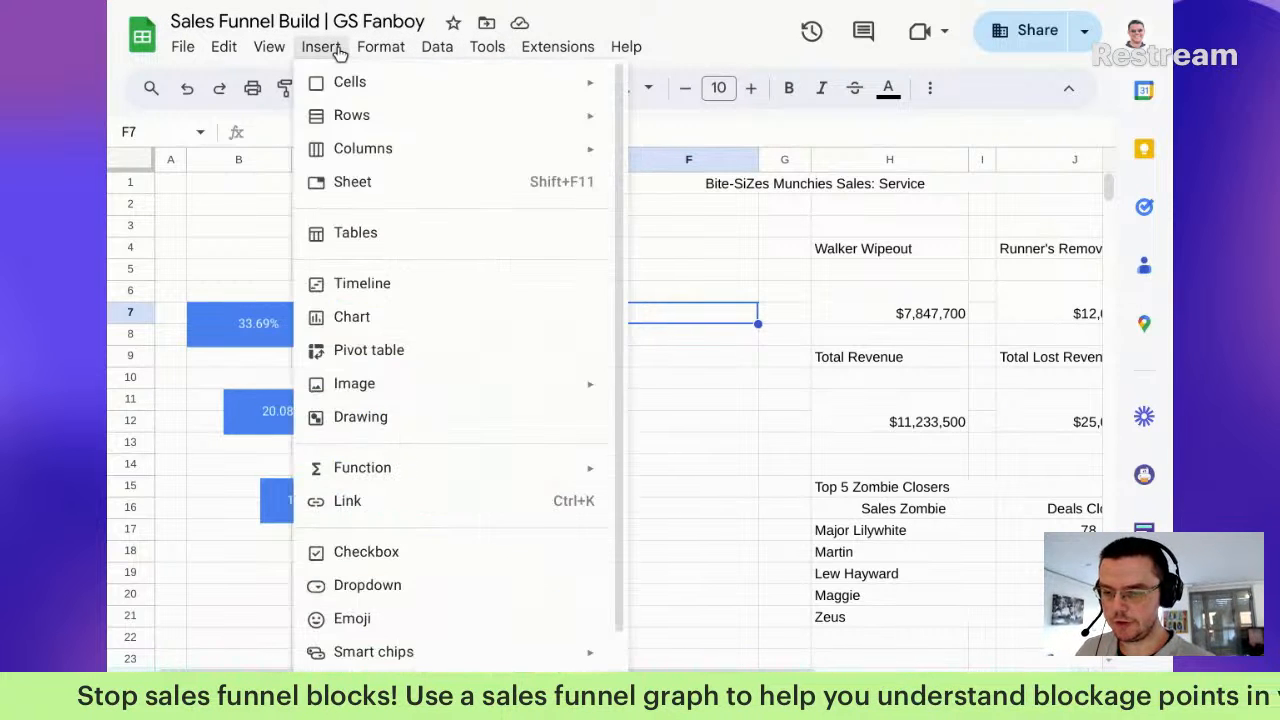
{"action": "left_click", "coordinate": [427, 317]}
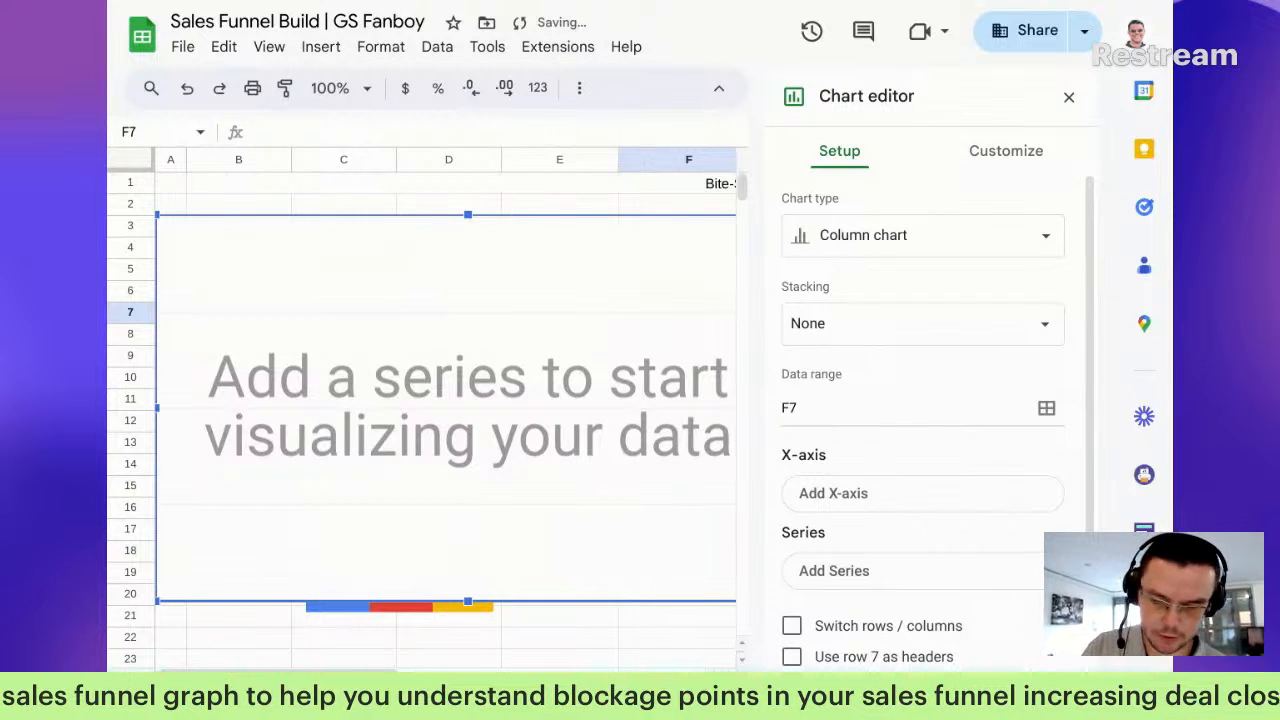
{"action": "key", "text": "Delete"}
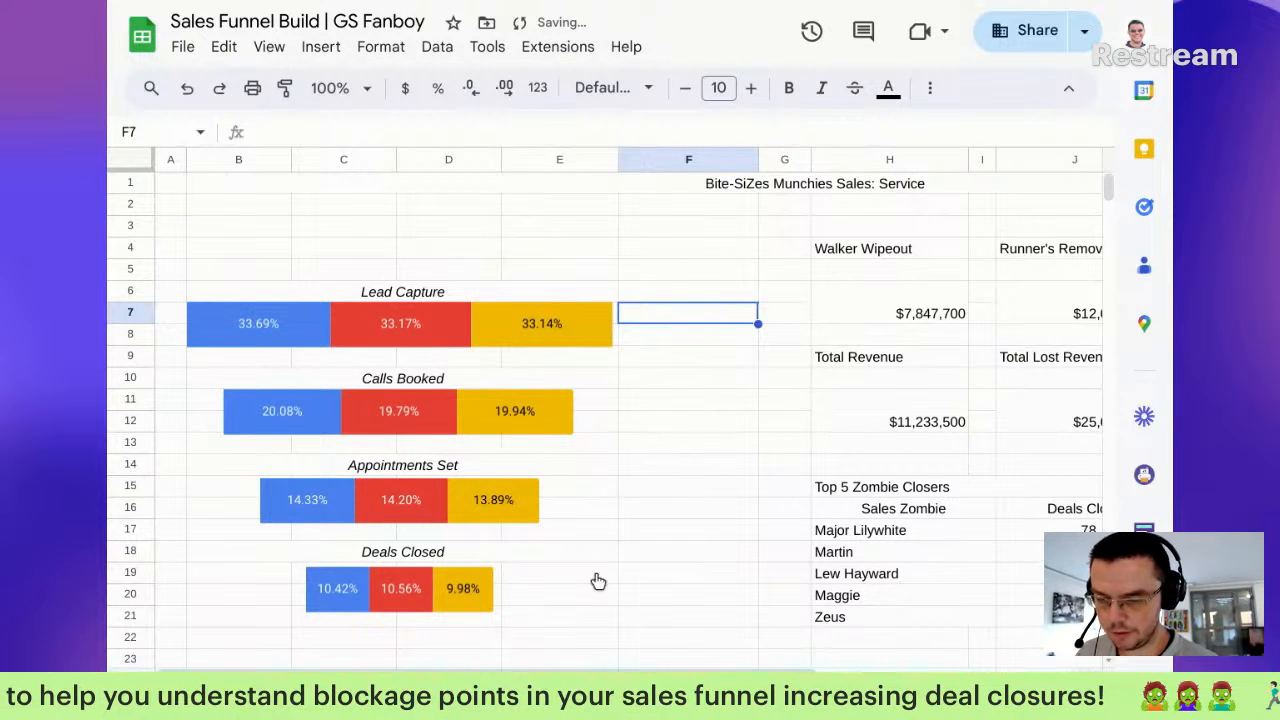
Step: On the data sheet, delete the four funnel bar charts (20.08%, 10.42%, 14.33% and top) below the tables
{"action": "key", "text": "alt+Down"}
{"action": "left_click", "coordinate": [629, 354]}
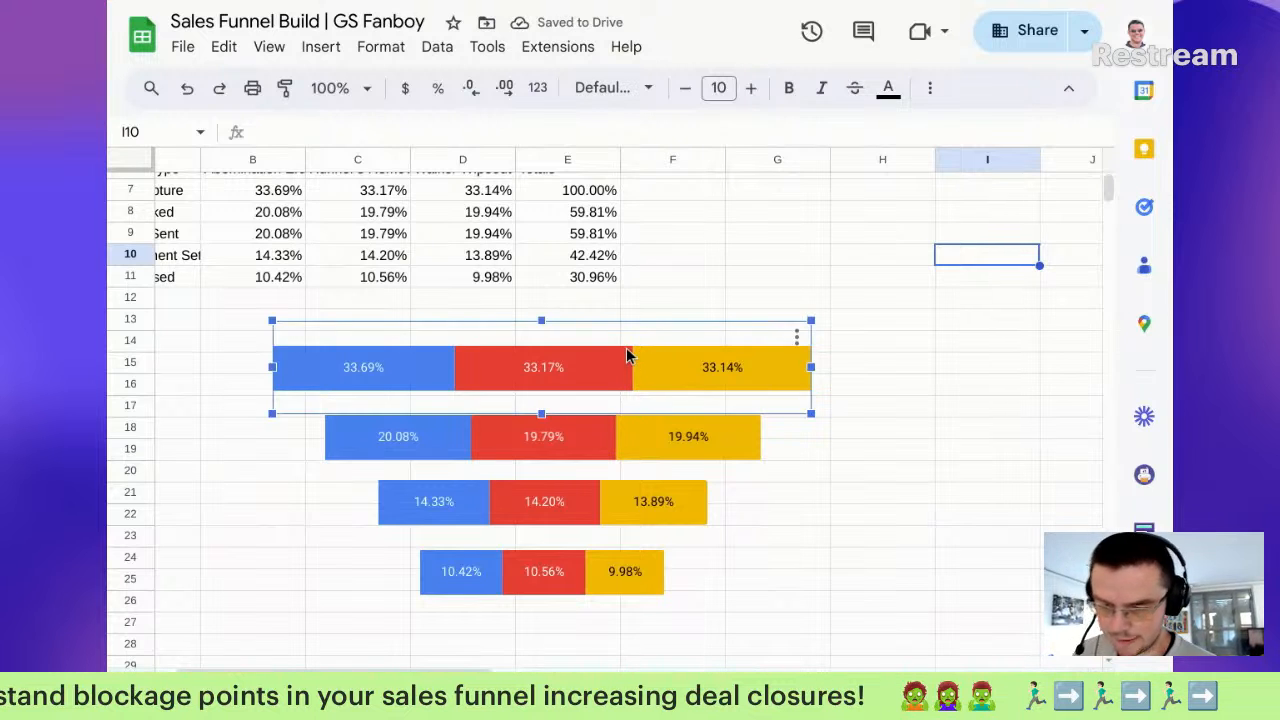
{"action": "key", "text": "Delete"}
{"action": "left_click", "coordinate": [605, 449]}
{"action": "key", "text": "Delete"}
{"action": "left_click", "coordinate": [604, 538]}
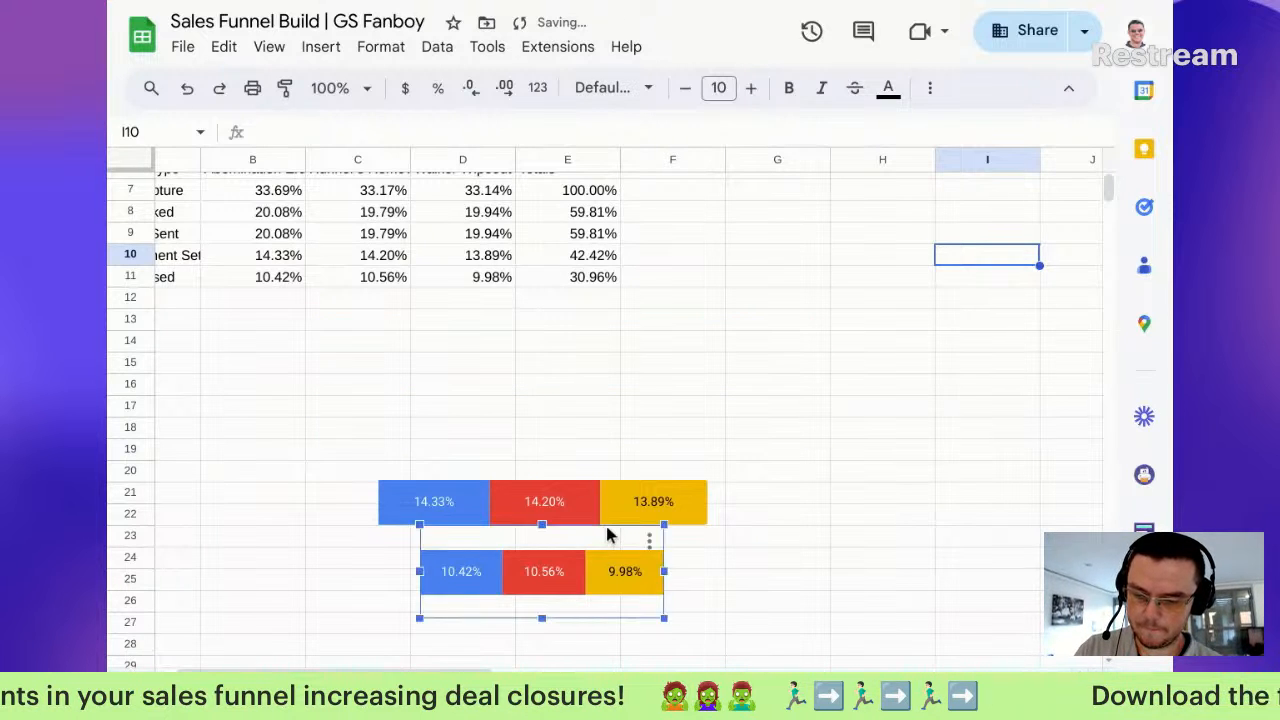
{"action": "key", "text": "Delete"}
{"action": "left_click", "coordinate": [612, 490]}
{"action": "key", "text": "Delete"}
{"action": "scroll", "coordinate": [594, 452], "scroll_direction": "up", "scroll_amount": 1}
{"action": "scroll", "coordinate": [594, 452], "scroll_direction": "up", "scroll_amount": 2}
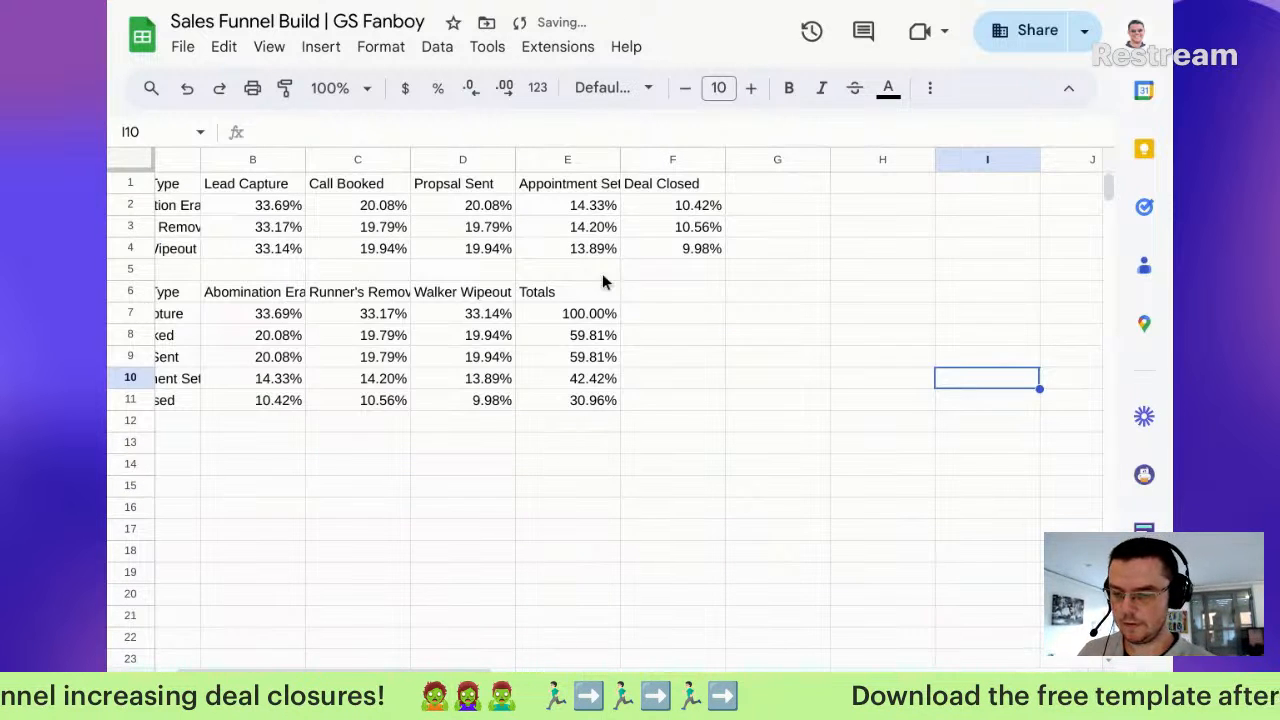
{"action": "left_click", "coordinate": [569, 314]}
{"action": "scroll", "coordinate": [570, 331], "scroll_direction": "left", "scroll_amount": 1}
Step: Insert a chart from the E7 total, turn it into a scorecard, and move it lower
{"action": "scroll", "coordinate": [569, 331], "scroll_direction": "left", "scroll_amount": 1}
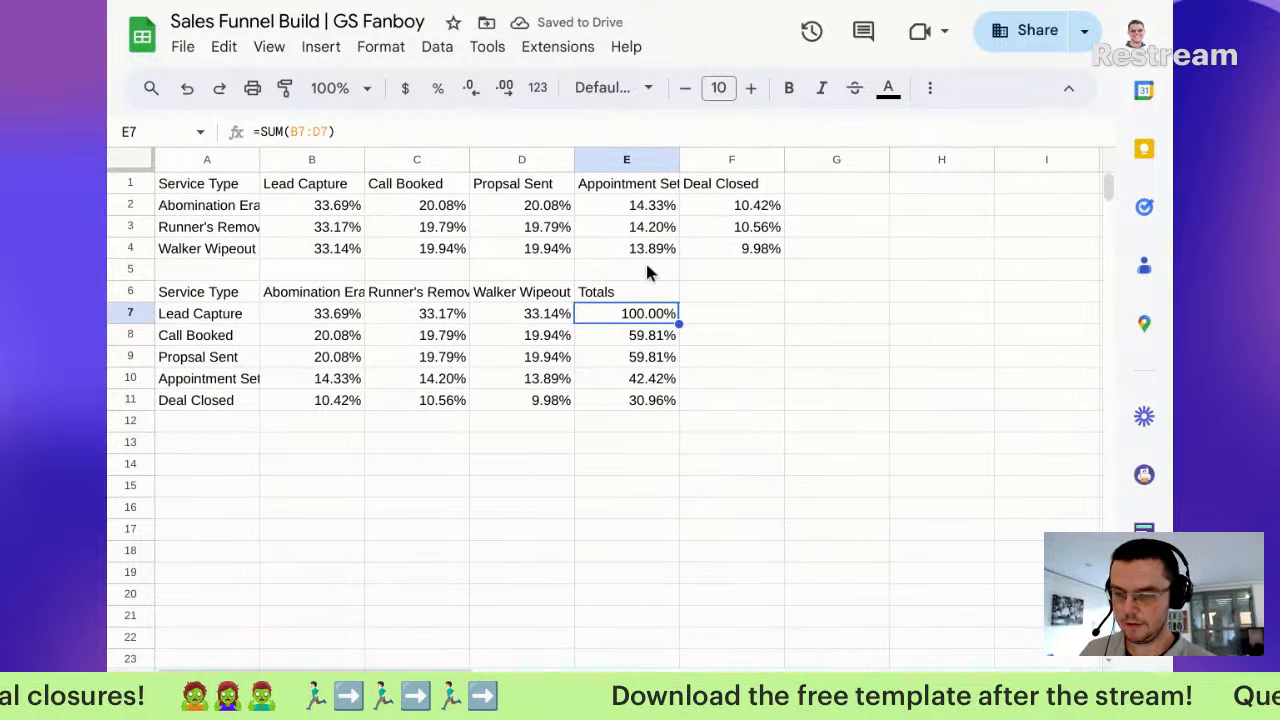
{"action": "left_click_drag", "start_coordinate": [636, 289], "coordinate": [636, 312]}
{"action": "left_click", "coordinate": [636, 313]}
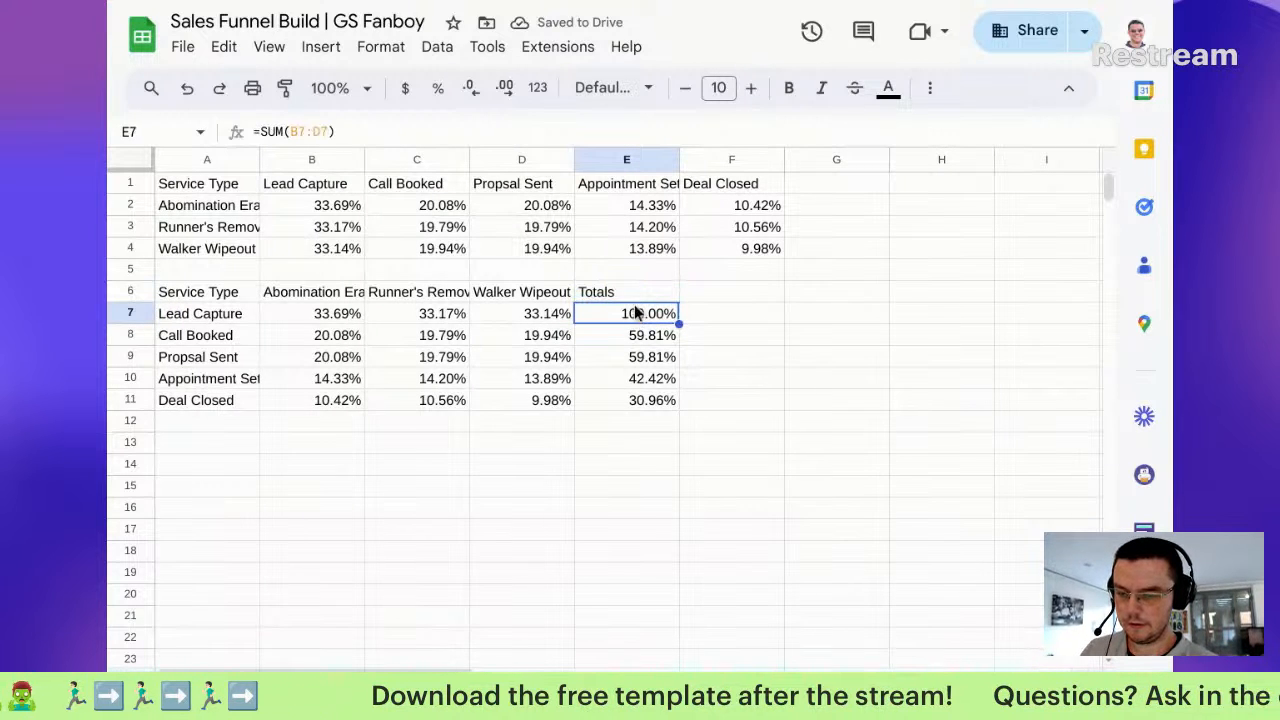
{"action": "left_click", "coordinate": [334, 49]}
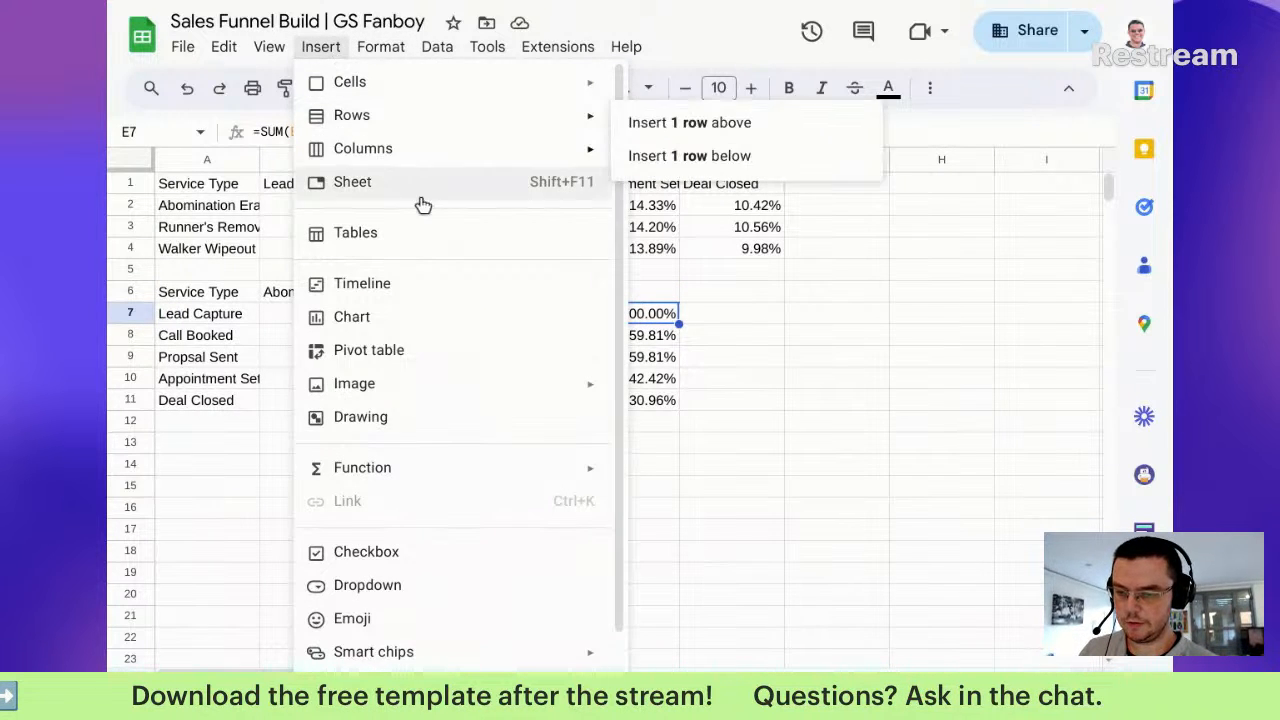
{"action": "left_click", "coordinate": [788, 365]}
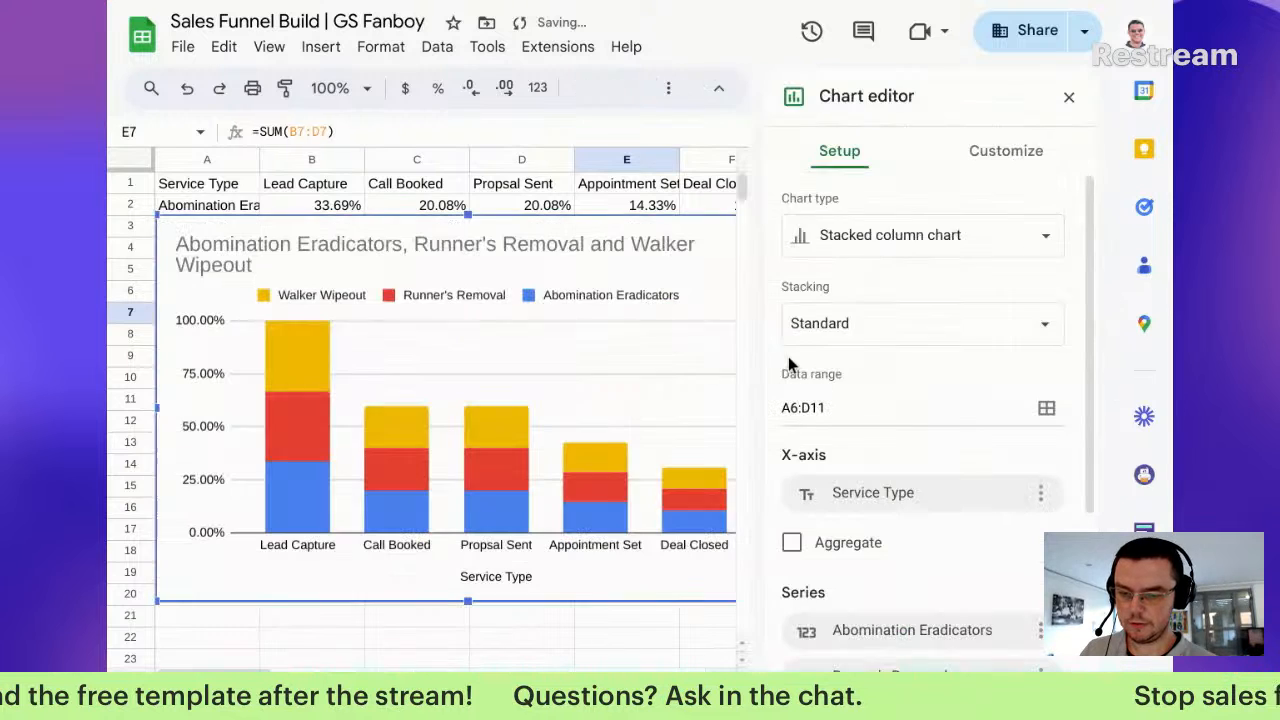
{"action": "left_click", "coordinate": [880, 234]}
{"action": "scroll", "coordinate": [895, 365], "scroll_direction": "down", "scroll_amount": 10}
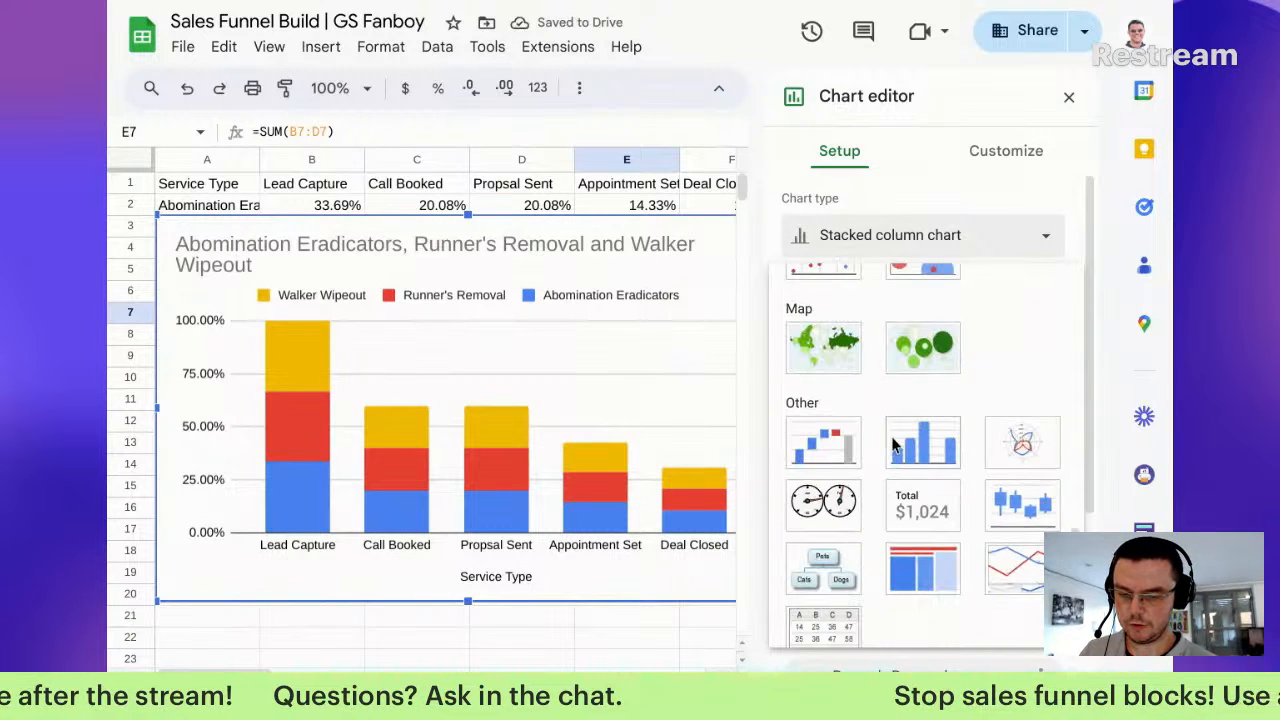
{"action": "left_click", "coordinate": [918, 505]}
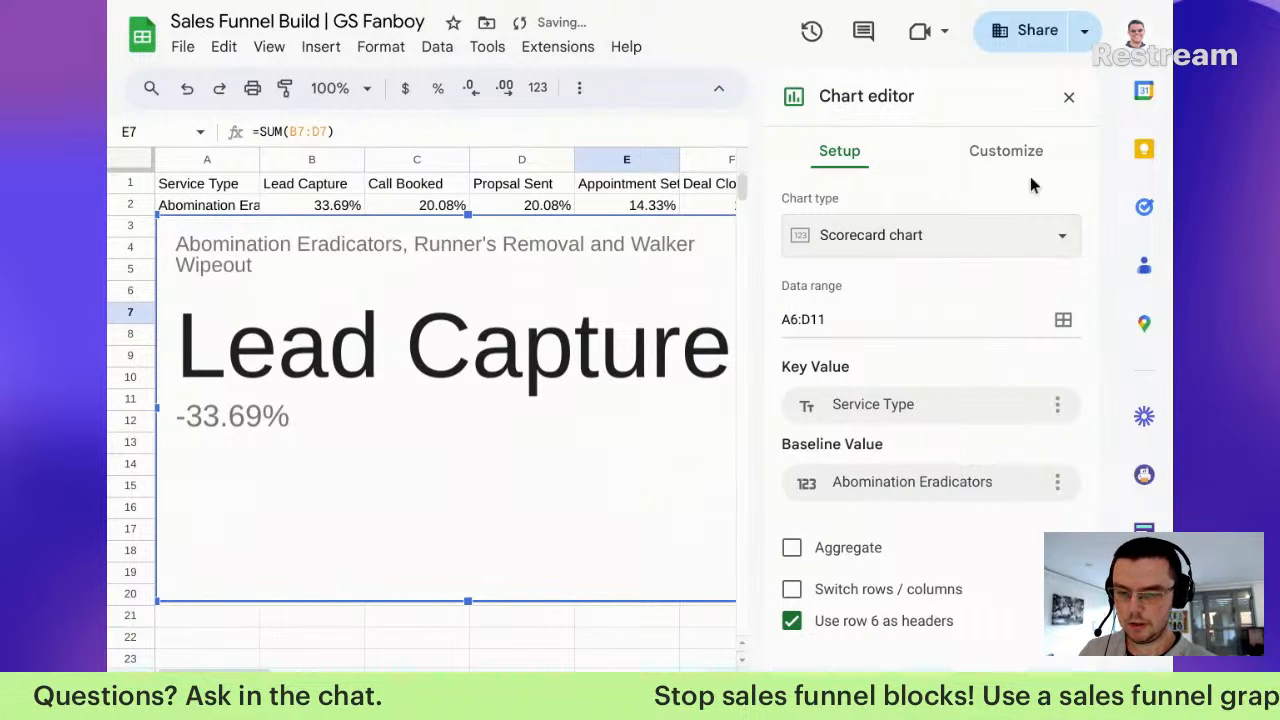
{"action": "left_click_drag", "start_coordinate": [555, 392], "coordinate": [592, 591]}
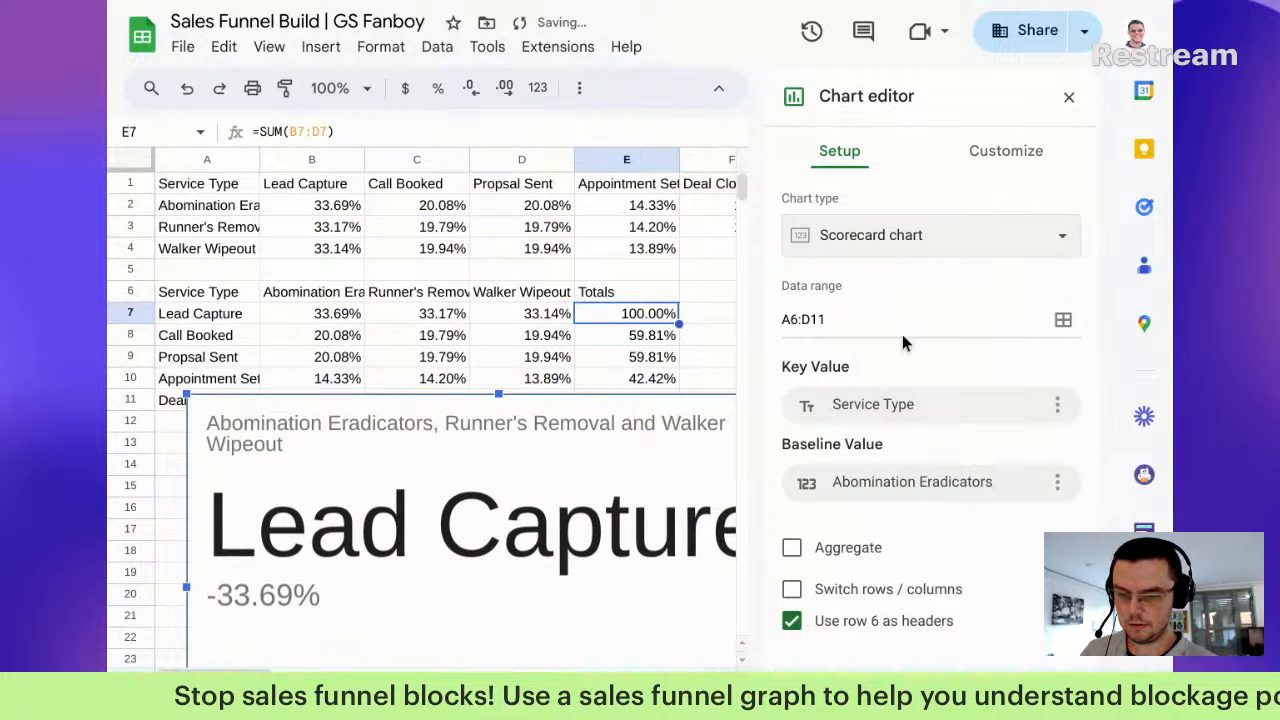
Step: Replace the scorecard's A6:D11 data range with E7, abandoning a key value entry
{"action": "left_click", "coordinate": [1063, 319]}
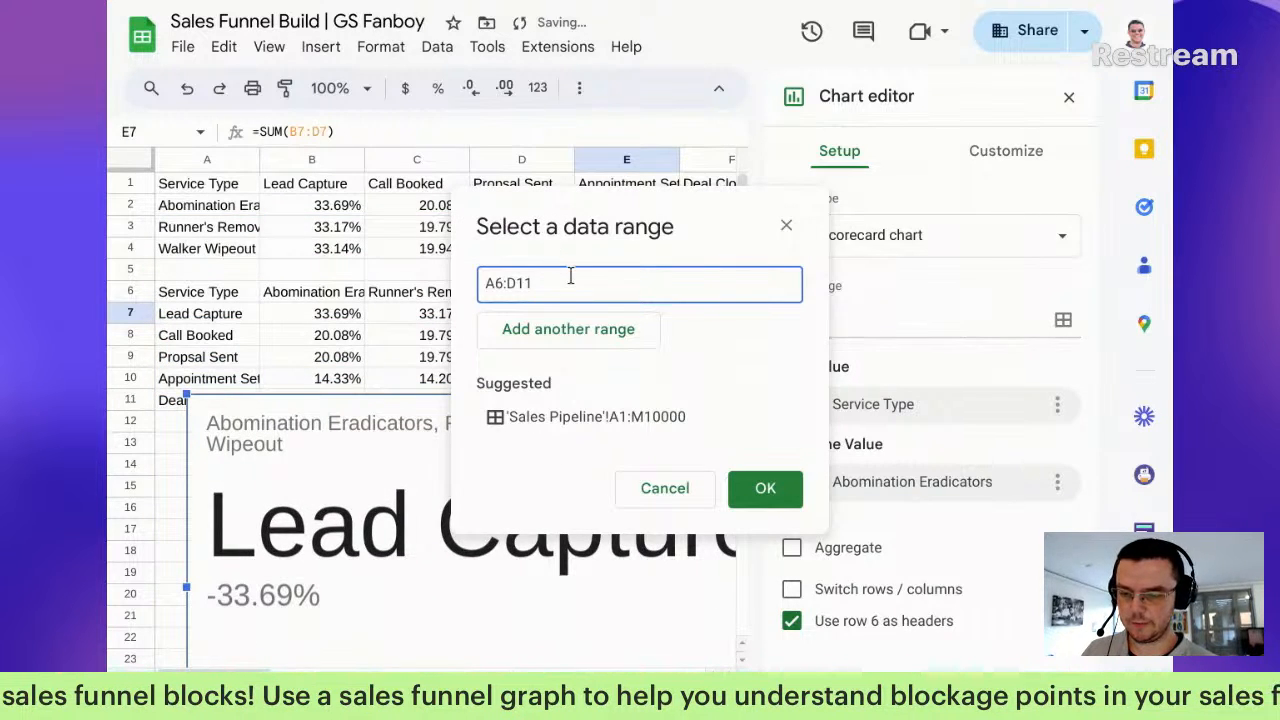
{"action": "left_click_drag", "start_coordinate": [583, 289], "coordinate": [310, 280]}
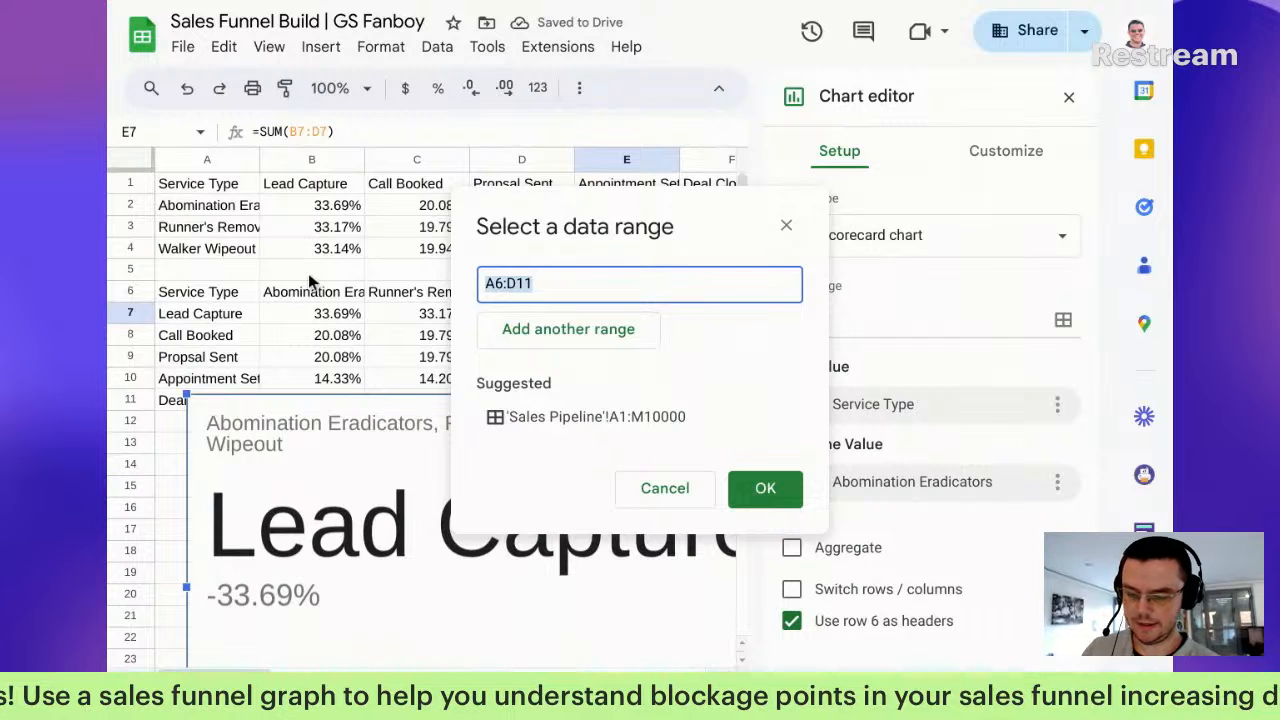
{"action": "type", "text": "e7"}
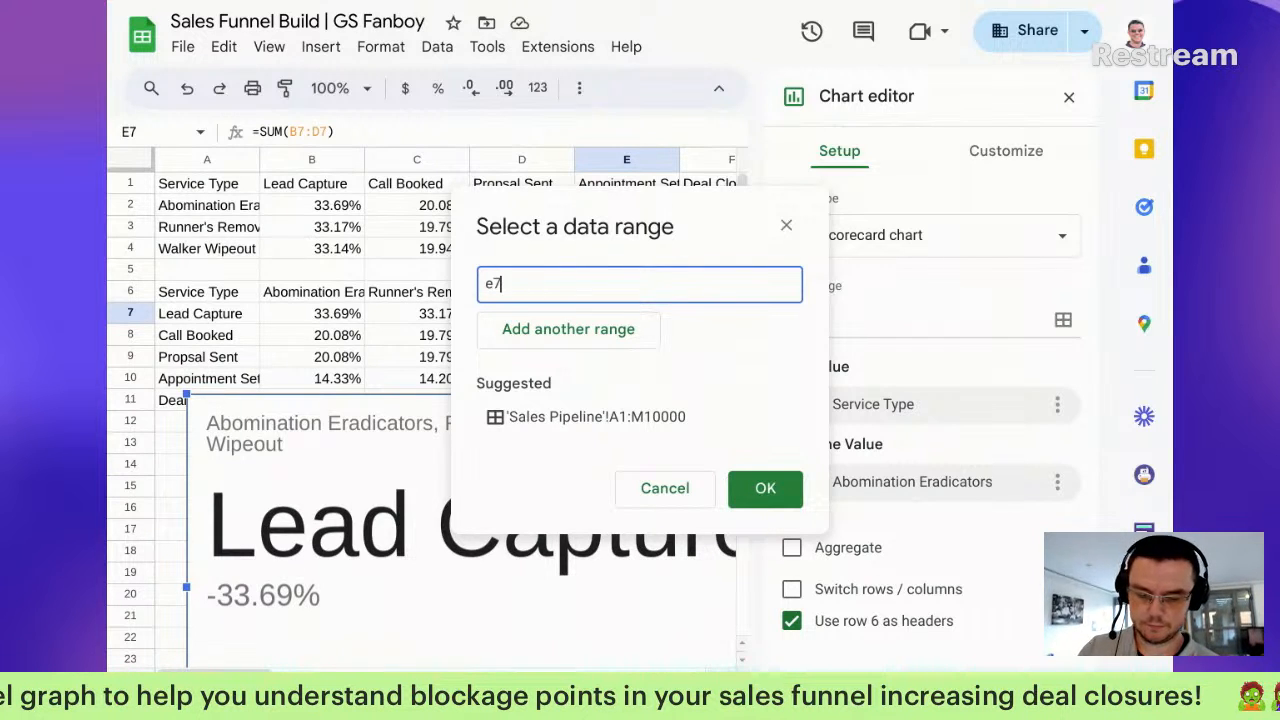
{"action": "key", "text": "Return"}
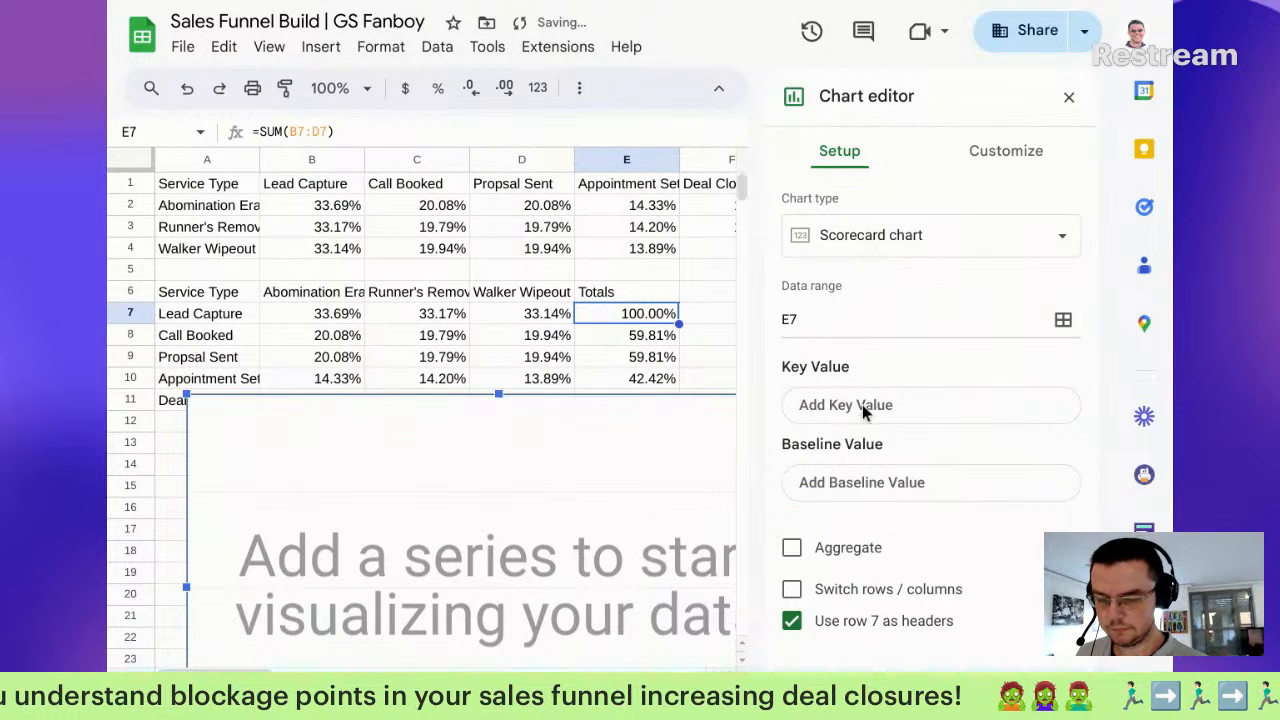
{"action": "left_click", "coordinate": [863, 405]}
{"action": "left_click", "coordinate": [681, 338]}
{"action": "type", "text": "e7"}
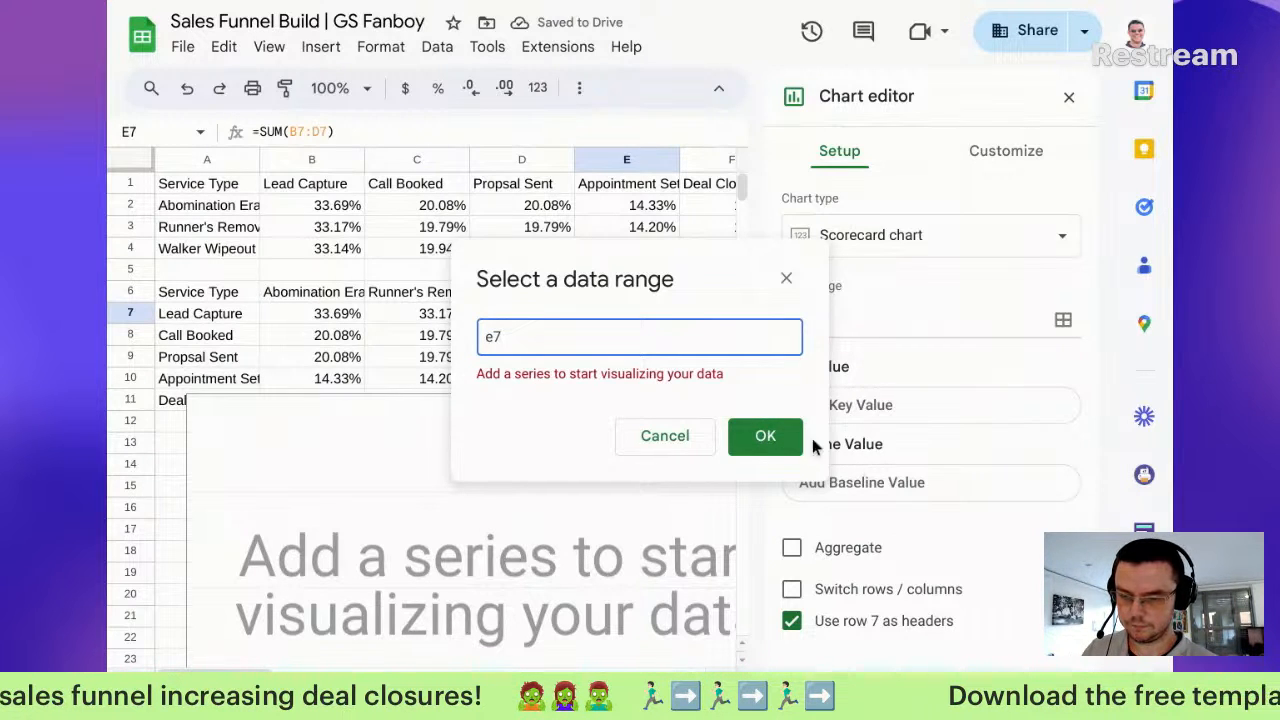
{"action": "left_click", "coordinate": [652, 434]}
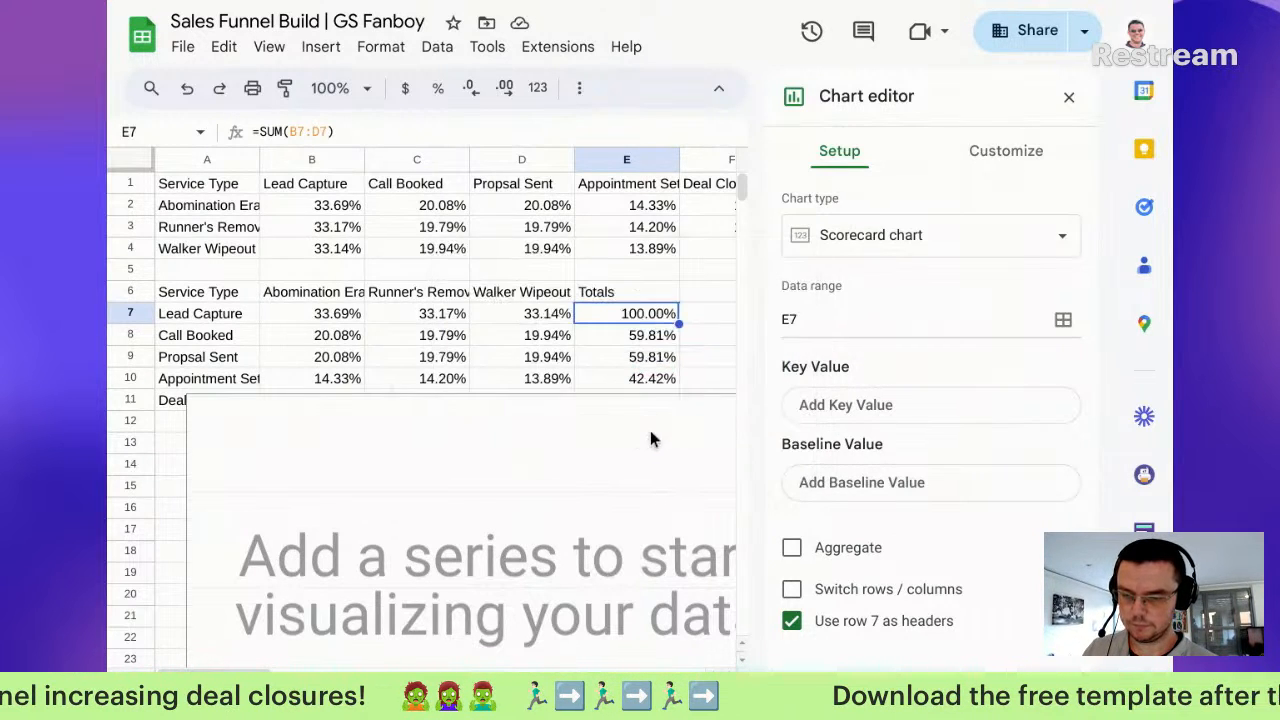
Step: Add A7 as a second range so the data range reads E7,A7
{"action": "left_click", "coordinate": [834, 330]}
{"action": "left_click", "coordinate": [1064, 322]}
{"action": "left_click", "coordinate": [622, 330]}
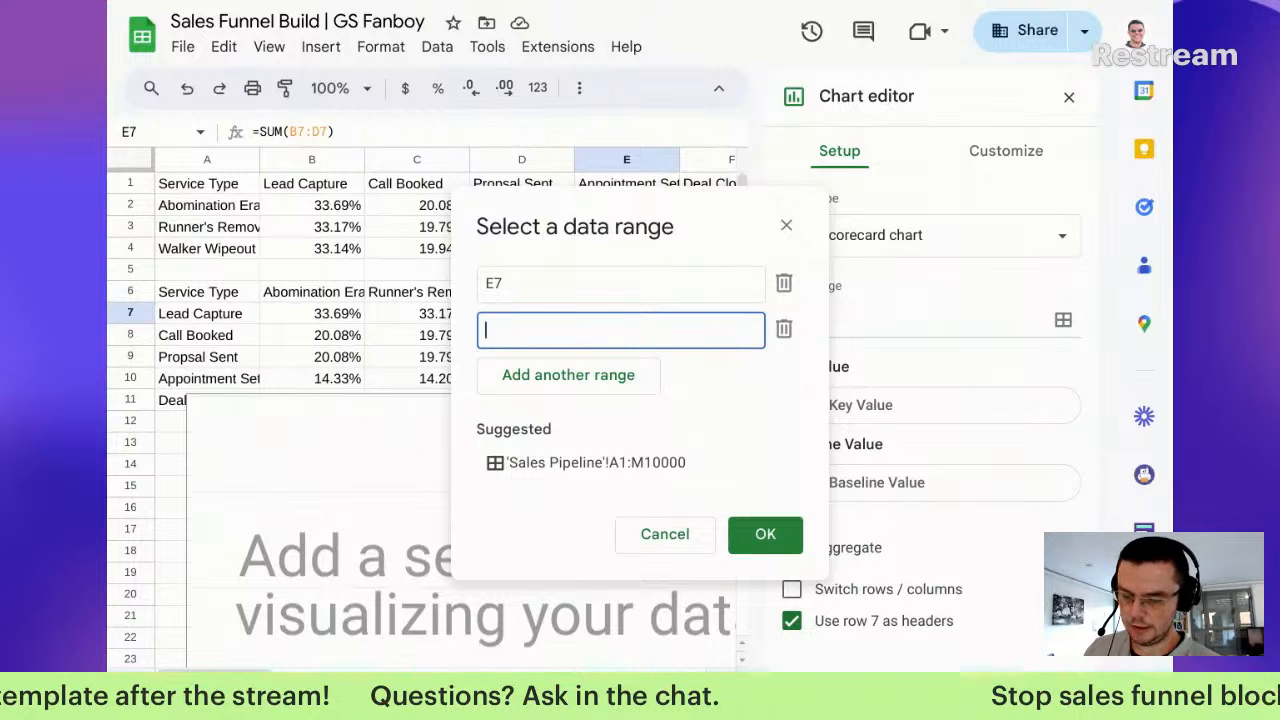
{"action": "type", "text": "a7"}
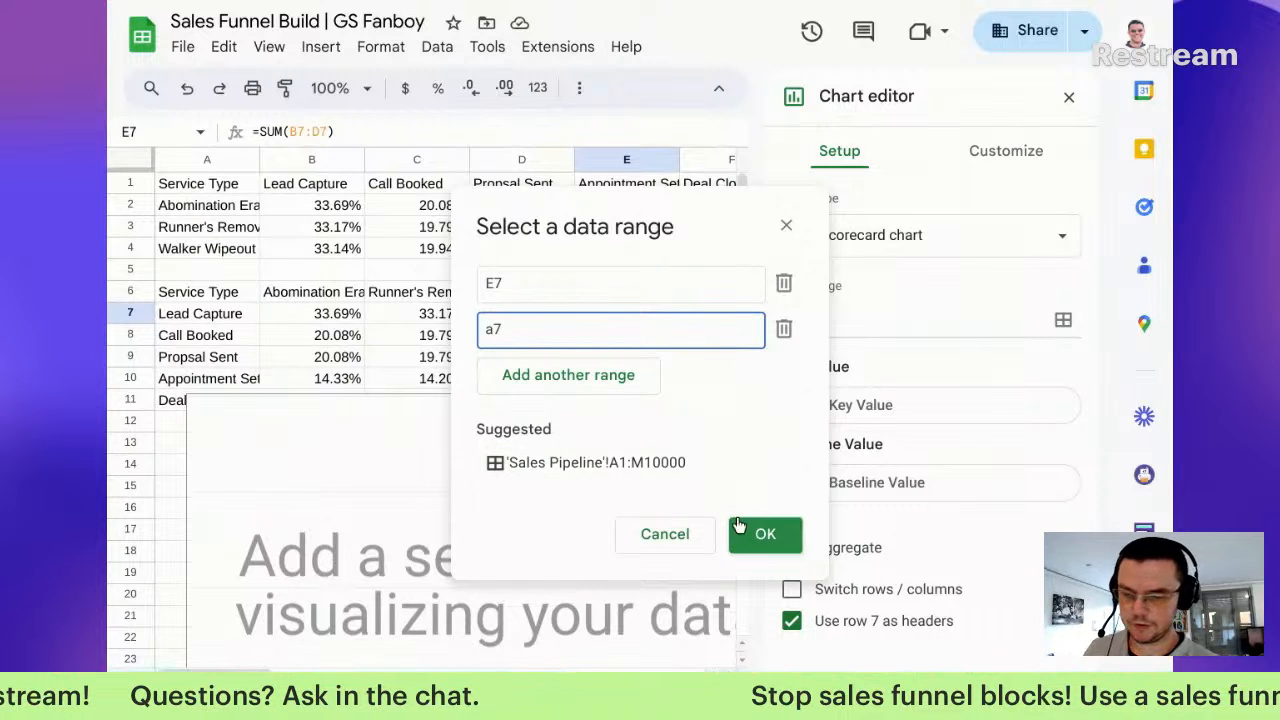
{"action": "left_click", "coordinate": [762, 532]}
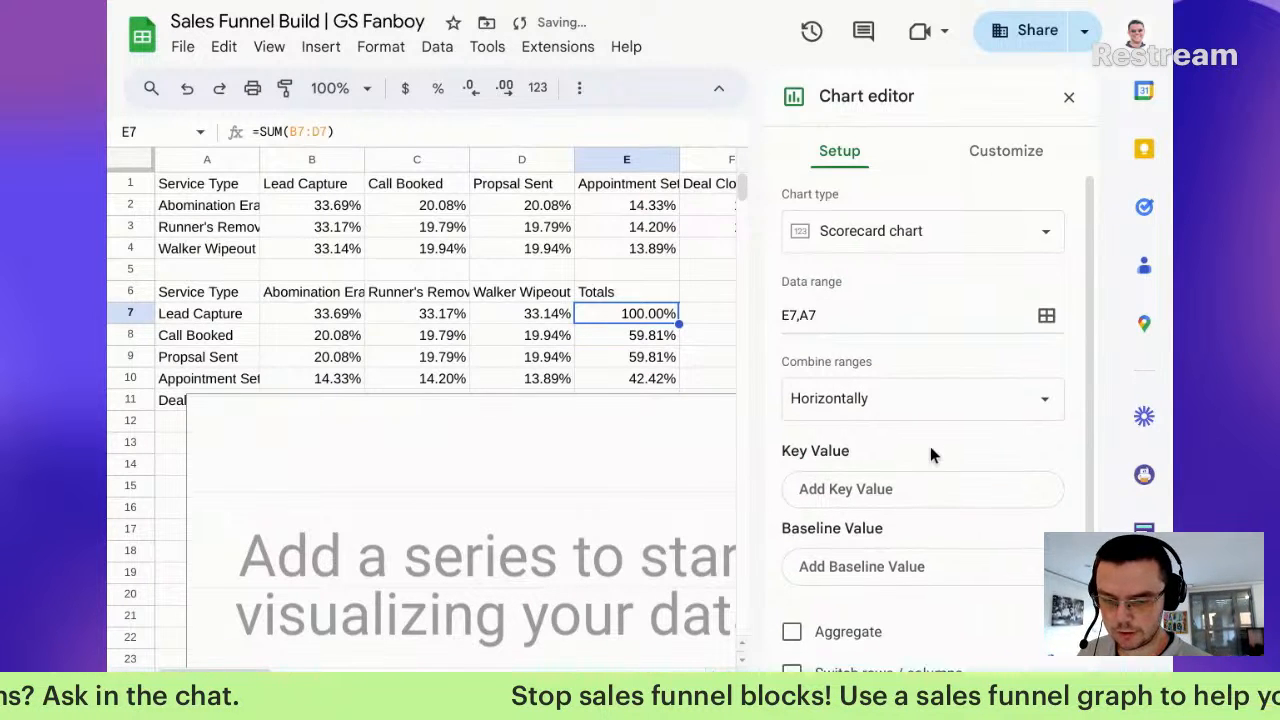
Step: Retry entering E7 as the scorecard's key value and confirm the E7,A7 data
{"action": "scroll", "coordinate": [930, 444], "scroll_direction": "down", "scroll_amount": 1}
{"action": "left_click", "coordinate": [914, 446]}
{"action": "left_click", "coordinate": [667, 321]}
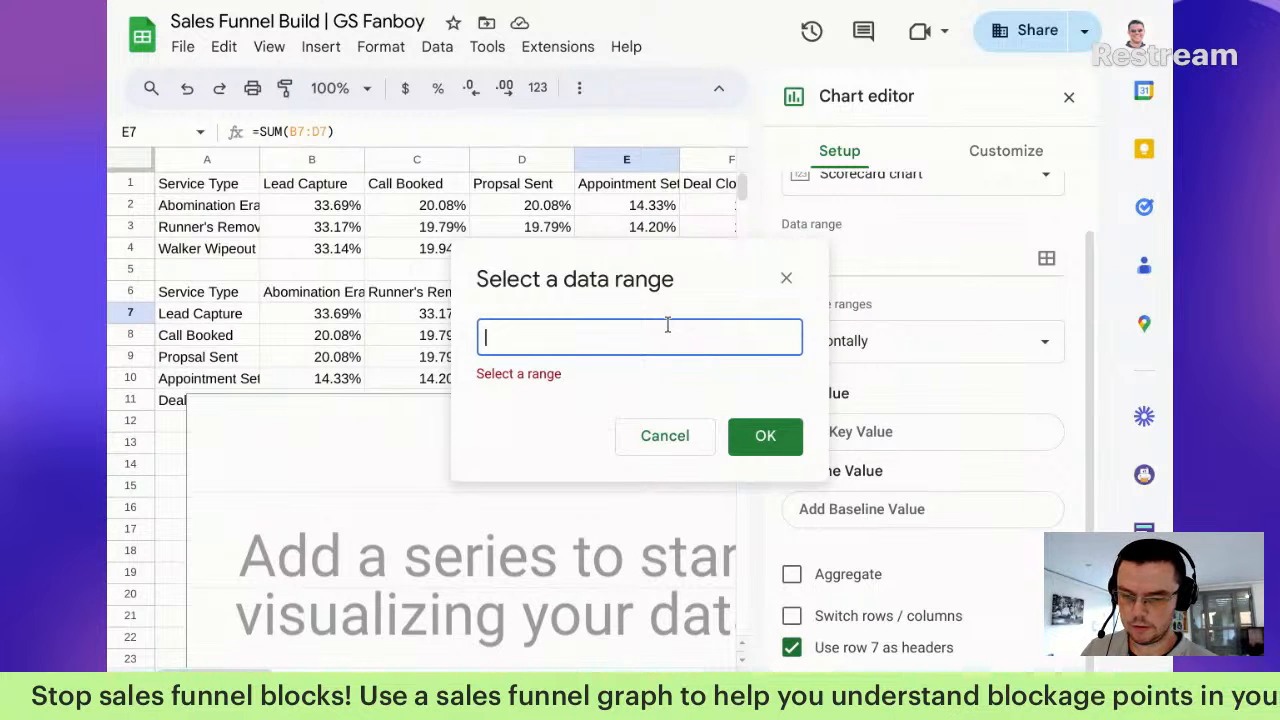
{"action": "left_click", "coordinate": [766, 434]}
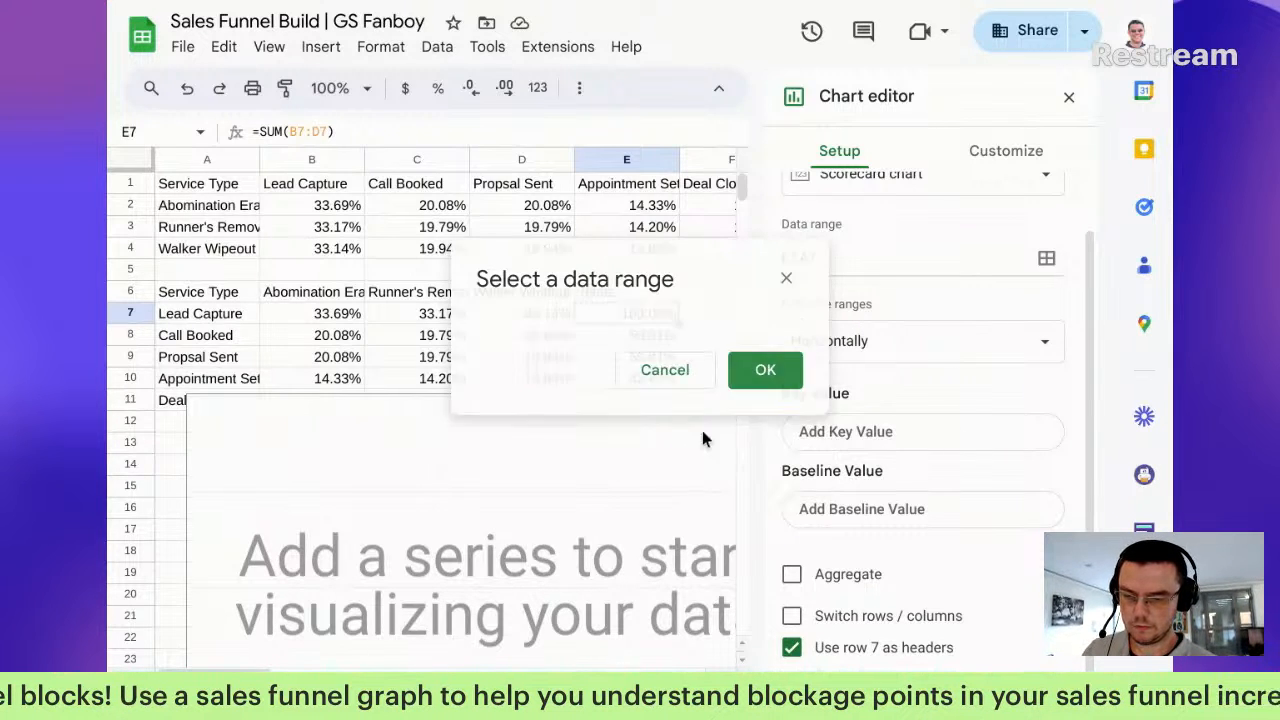
{"action": "left_click", "coordinate": [855, 430]}
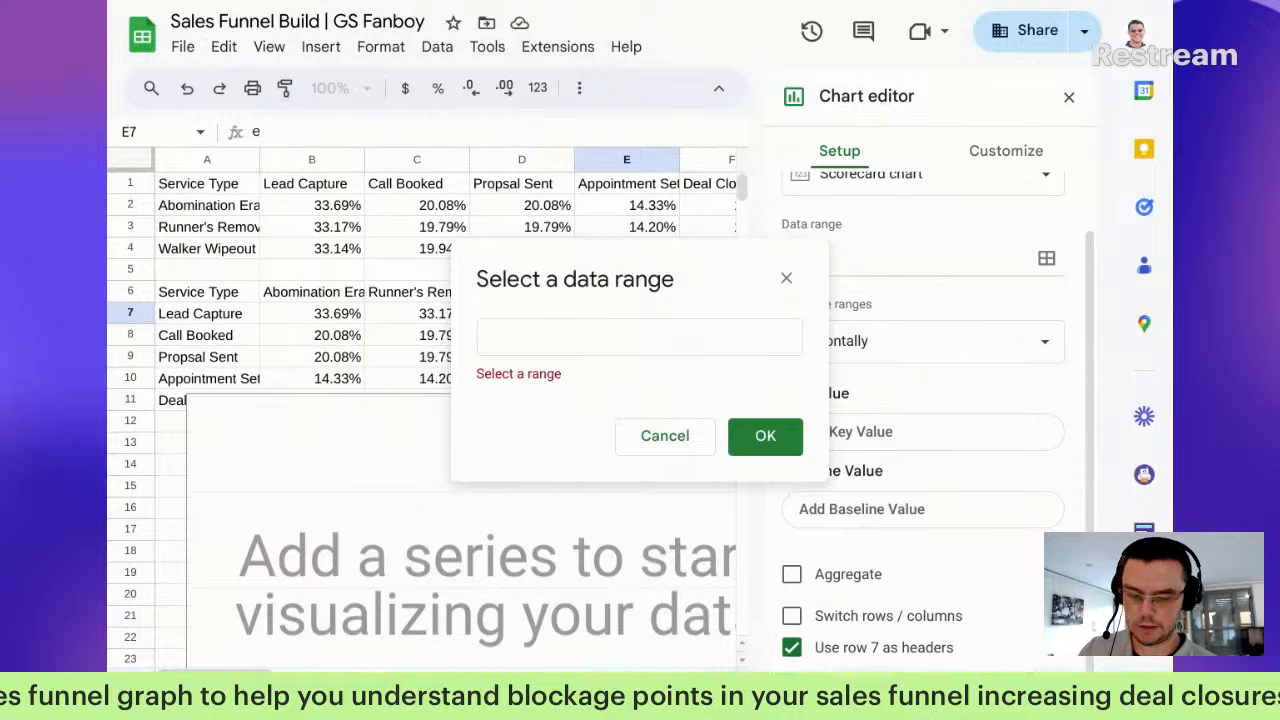
{"action": "left_click", "coordinate": [698, 338]}
{"action": "type", "text": "e7"}
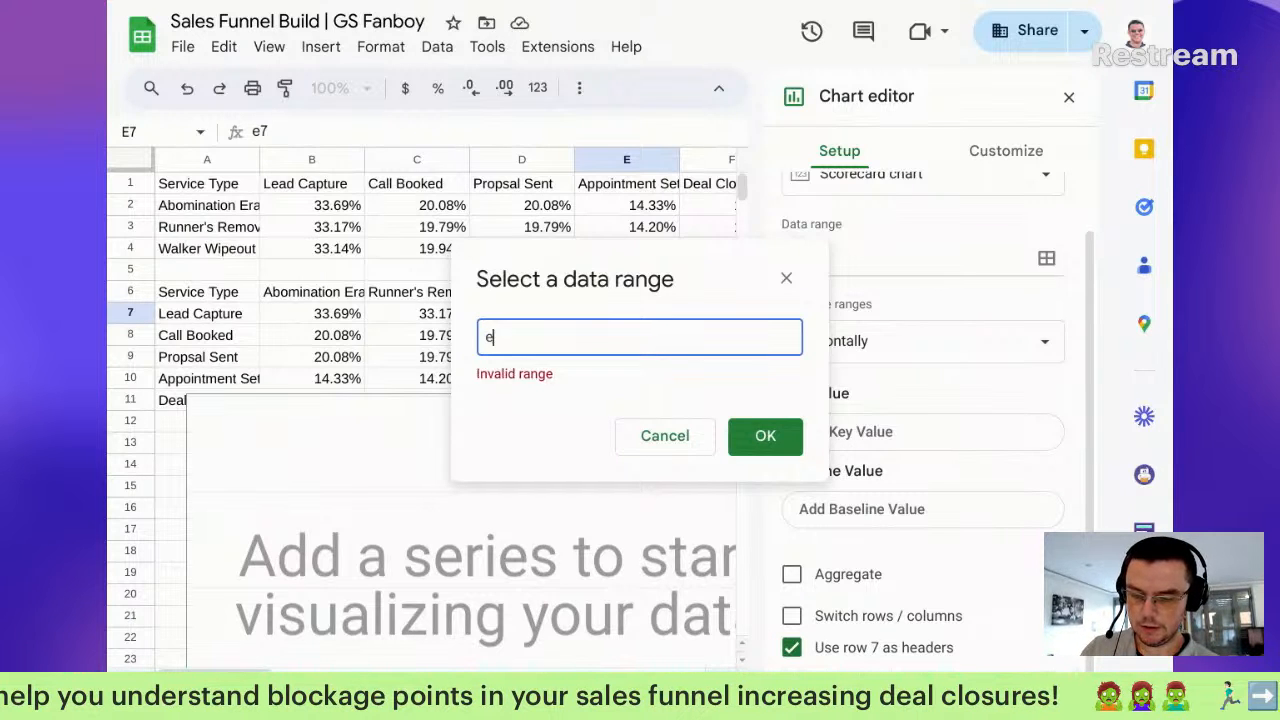
{"action": "left_click", "coordinate": [788, 433]}
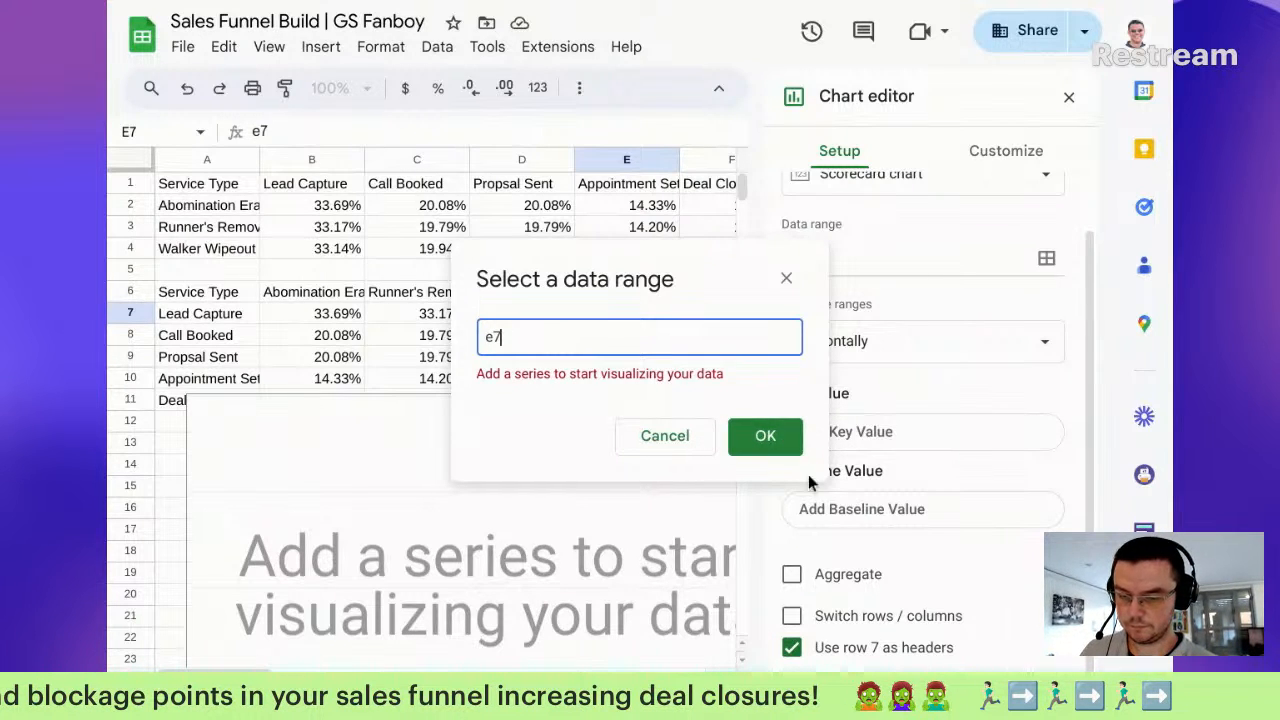
{"action": "left_click", "coordinate": [796, 449]}
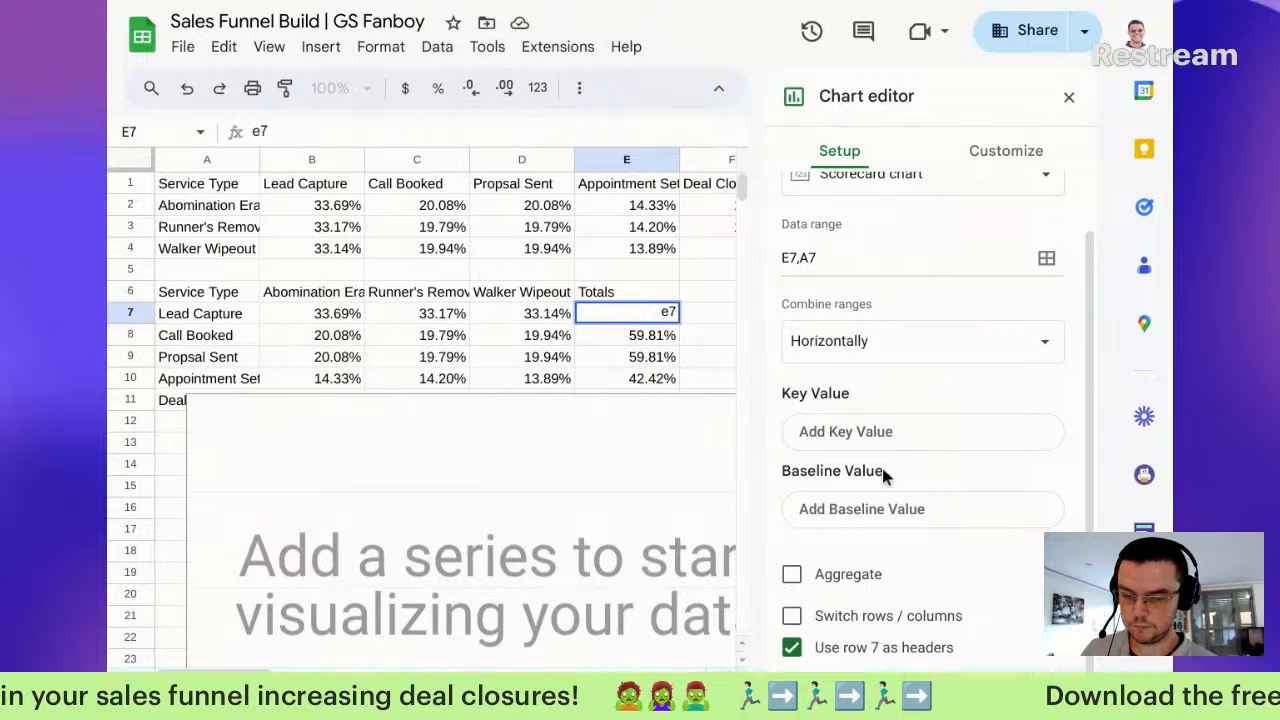
{"action": "left_click", "coordinate": [857, 510]}
Step: Undo the stray entry to restore E7's 100.00% total and delete the empty chart
{"action": "left_click", "coordinate": [704, 312]}
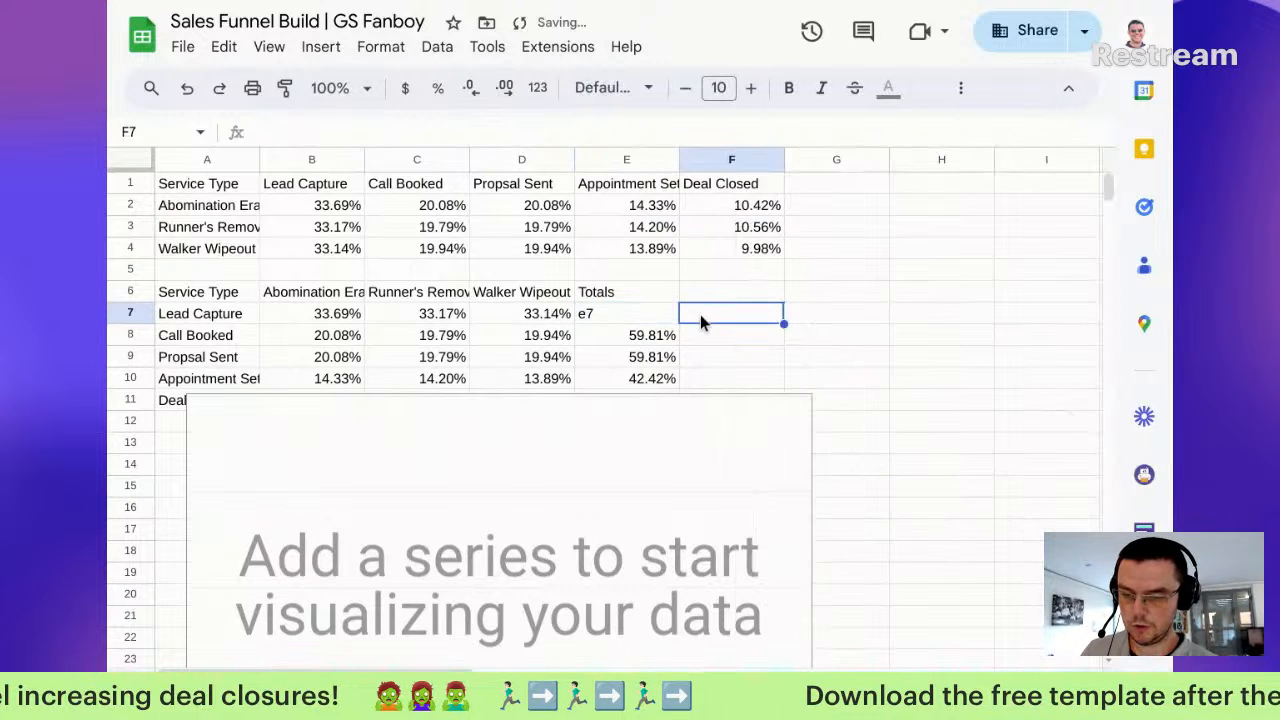
{"action": "key", "text": "ctrl+z"}
{"action": "left_click_drag", "start_coordinate": [618, 299], "coordinate": [618, 306]}
{"action": "left_click", "coordinate": [164, 317], "text": "ctrl"}
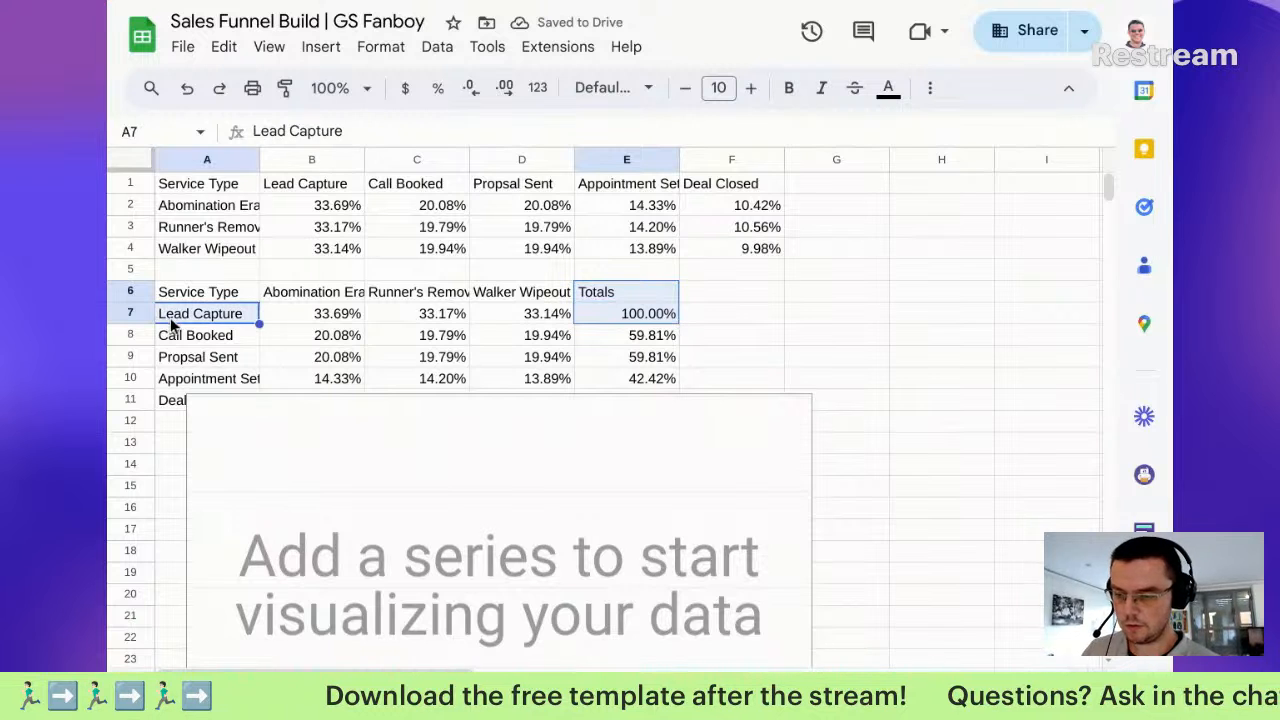
{"action": "left_click", "coordinate": [366, 478]}
{"action": "key", "text": "Delete"}
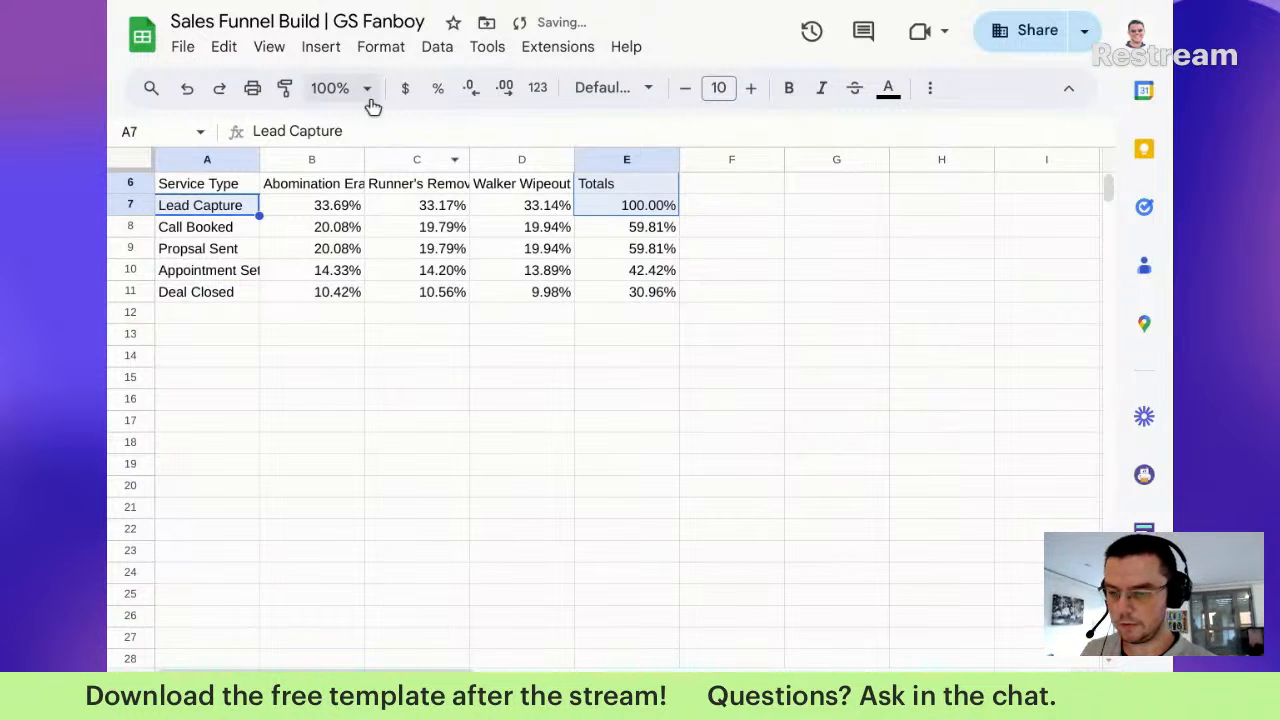
Step: Insert a new stacked column chart from the stage data
{"action": "left_click", "coordinate": [321, 46]}
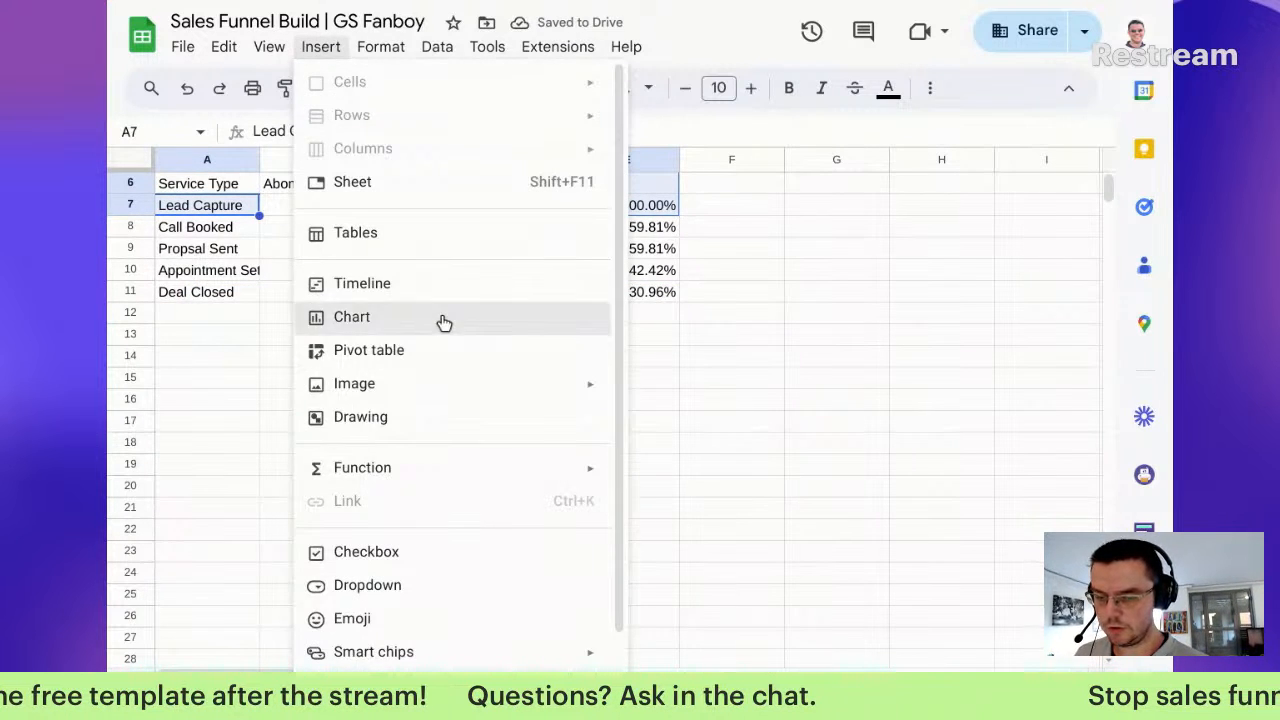
{"action": "left_click", "coordinate": [444, 318]}
{"action": "left_click", "coordinate": [928, 195]}
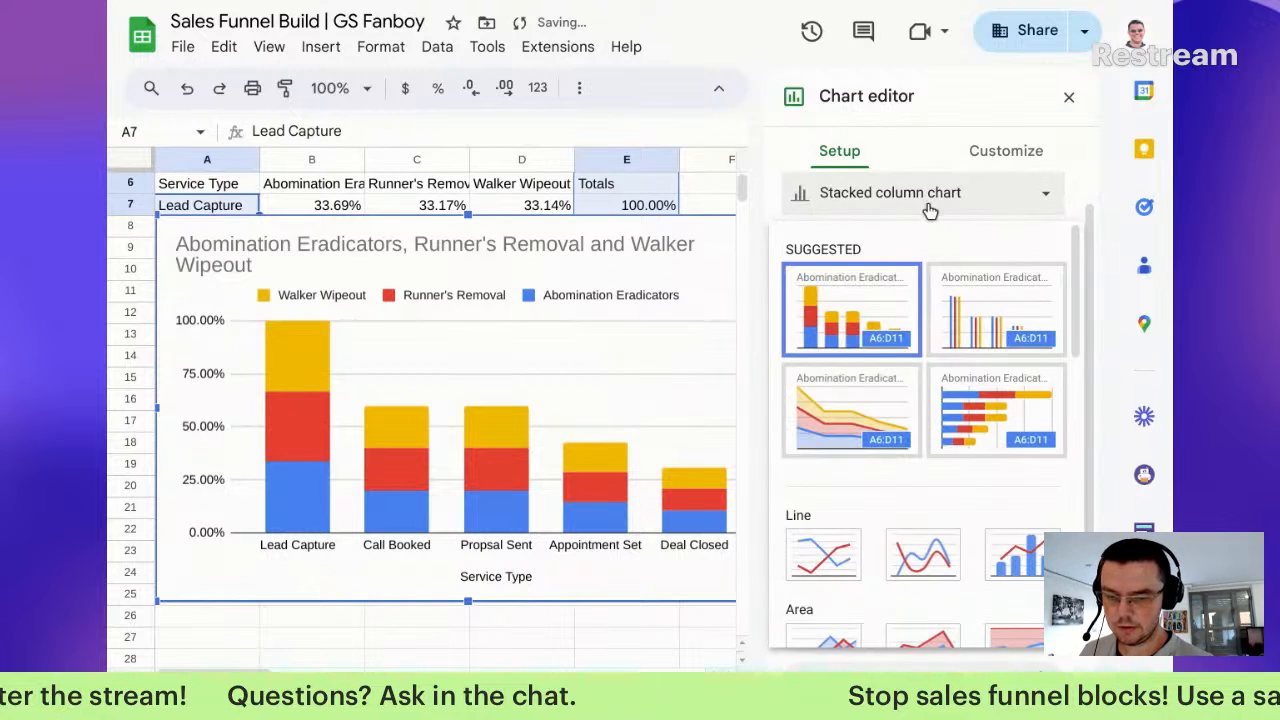
{"action": "scroll", "coordinate": [888, 464], "scroll_direction": "down", "scroll_amount": 6}
{"action": "scroll", "coordinate": [928, 474], "scroll_direction": "down", "scroll_amount": 1}
{"action": "left_click", "coordinate": [933, 468]}
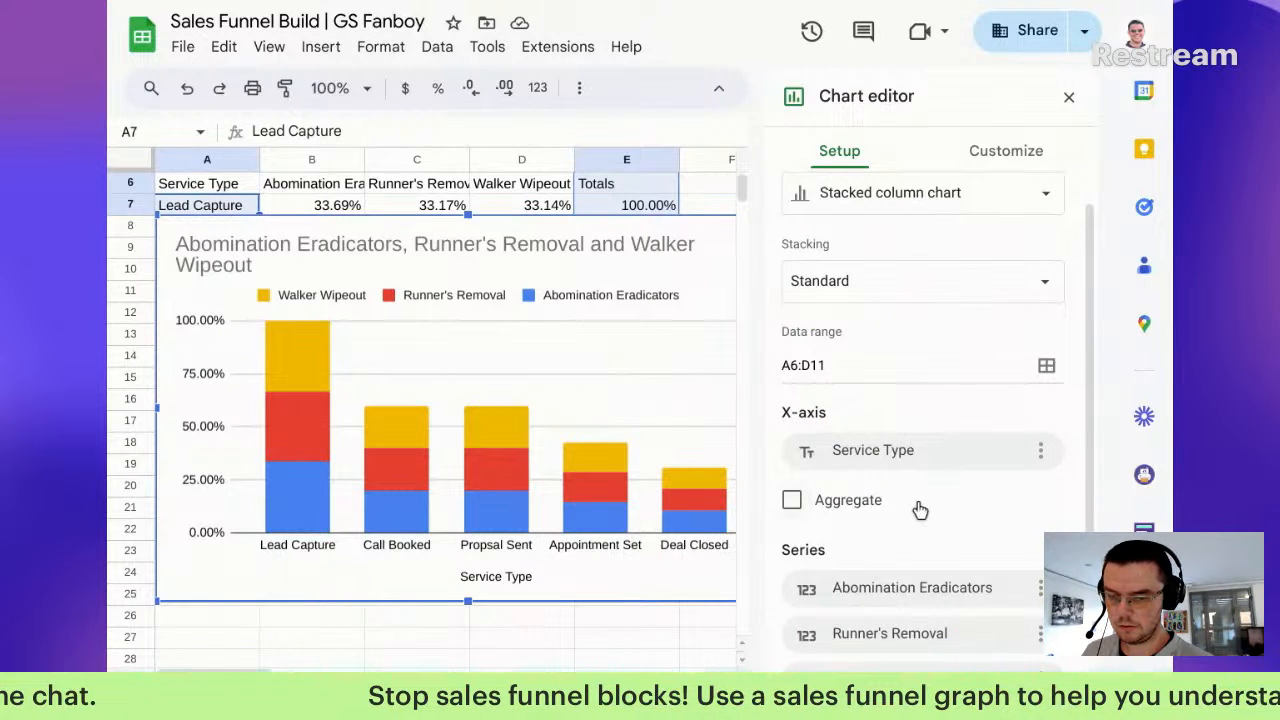
{"action": "scroll", "coordinate": [919, 509], "scroll_direction": "up", "scroll_amount": 1}
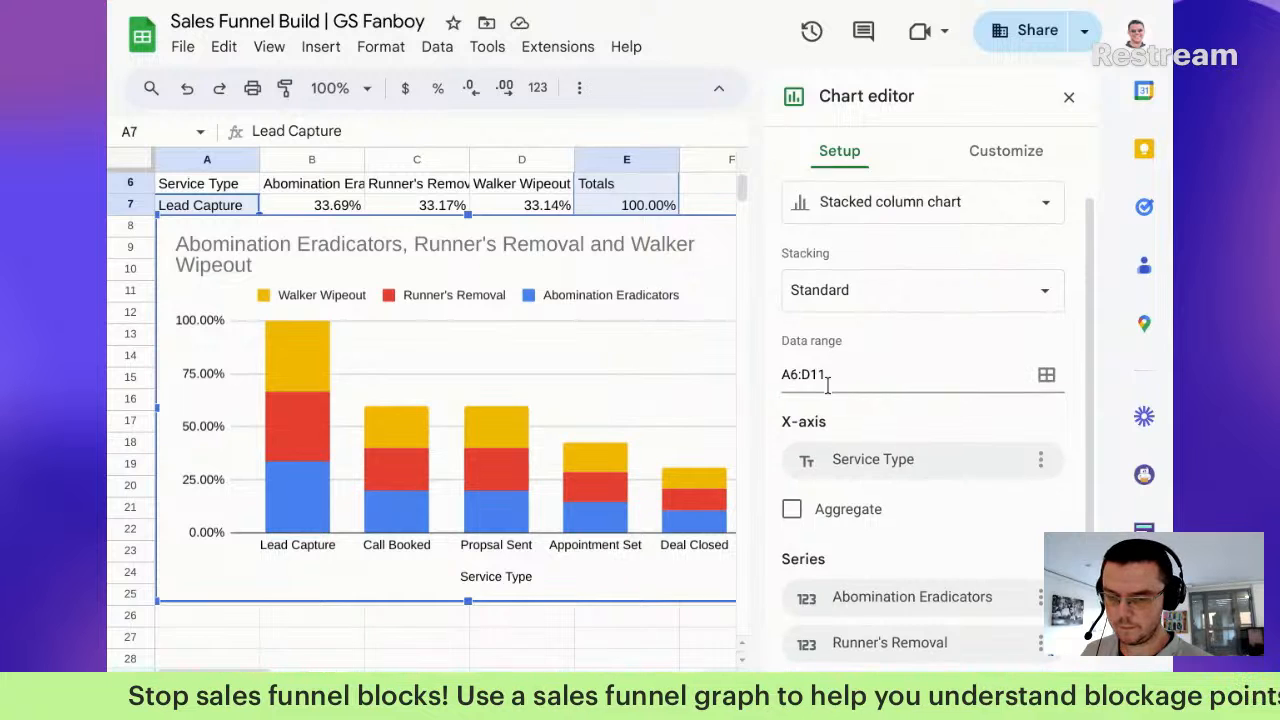
{"action": "scroll", "coordinate": [827, 385], "scroll_direction": "down", "scroll_amount": 1}
Step: Extend the chart's data range to A6:E11 to include the Totals column
{"action": "left_click", "coordinate": [1046, 343]}
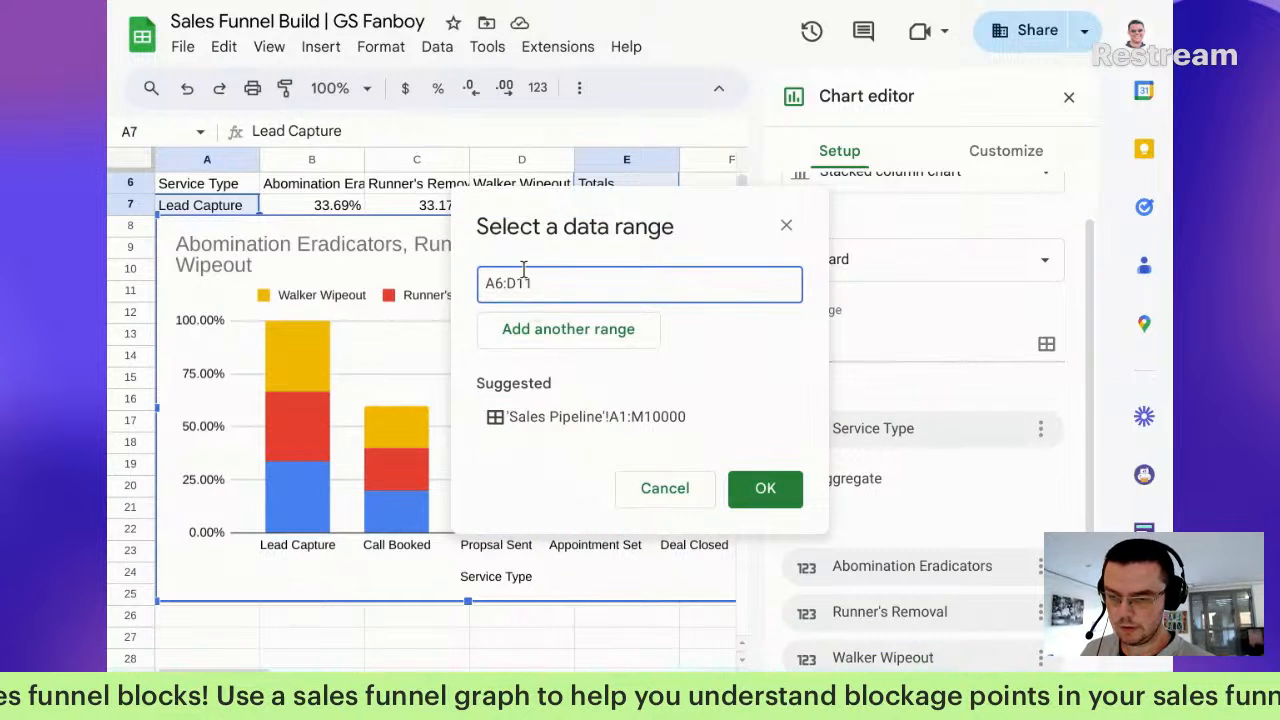
{"action": "left_click_drag", "start_coordinate": [515, 283], "coordinate": [542, 290]}
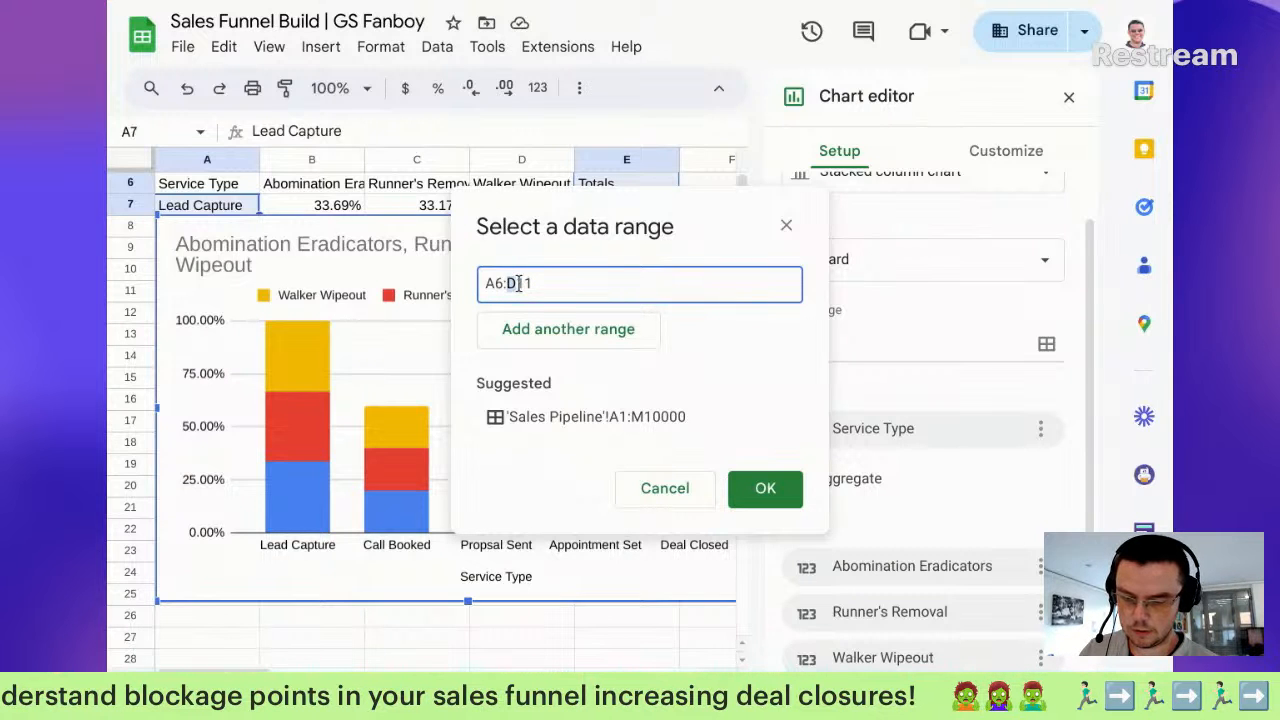
{"action": "type", "text": "e"}
{"action": "left_click", "coordinate": [765, 488]}
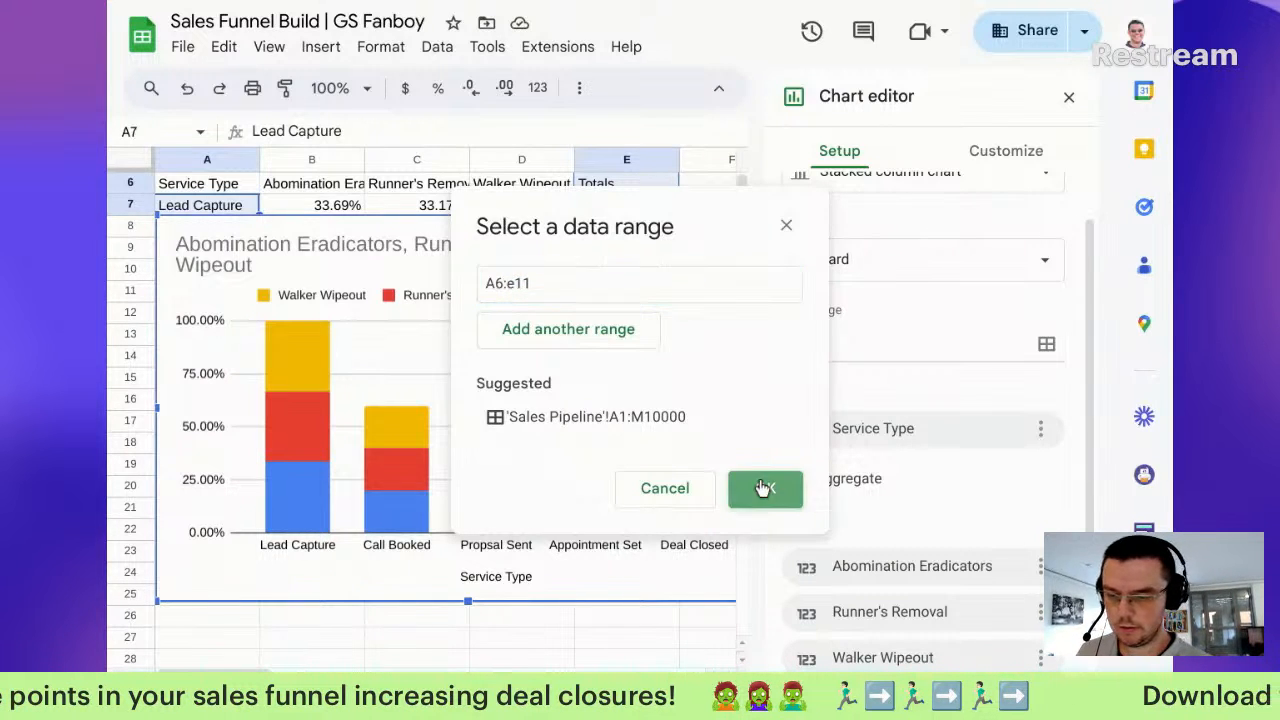
{"action": "scroll", "coordinate": [910, 461], "scroll_direction": "down", "scroll_amount": 3}
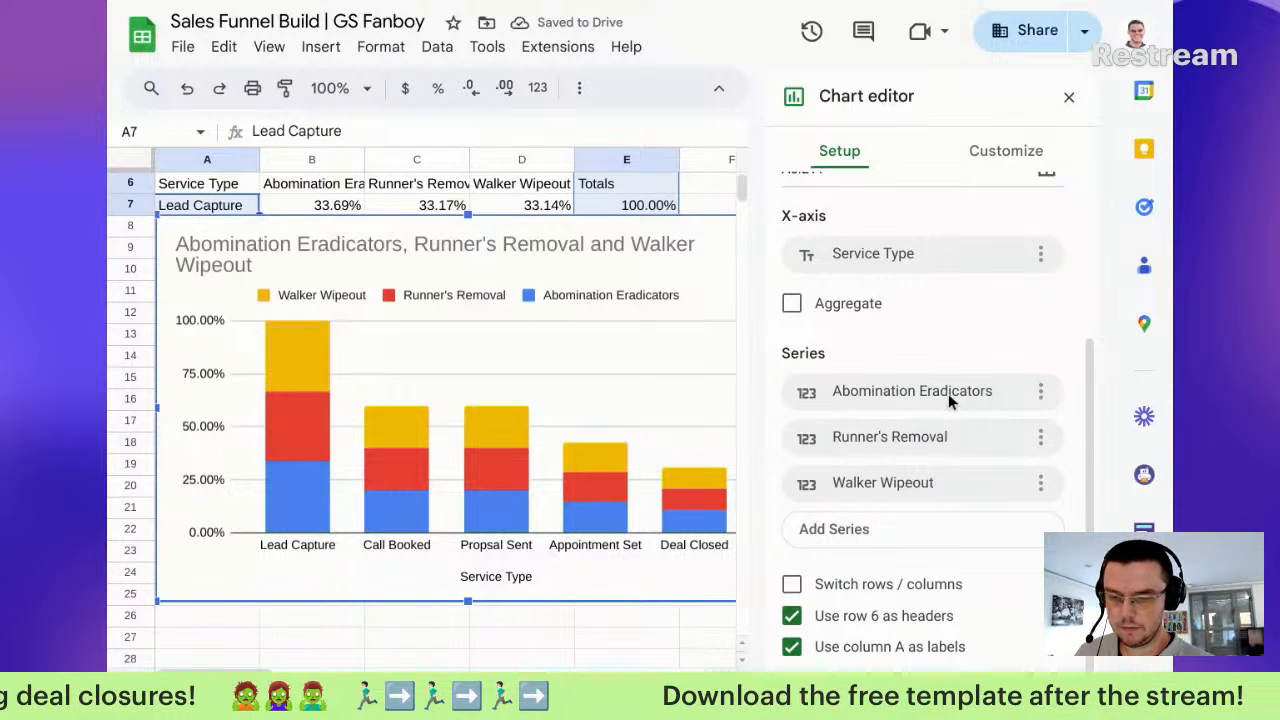
{"action": "scroll", "coordinate": [945, 400], "scroll_direction": "up", "scroll_amount": 2}
{"action": "left_click", "coordinate": [993, 155]}
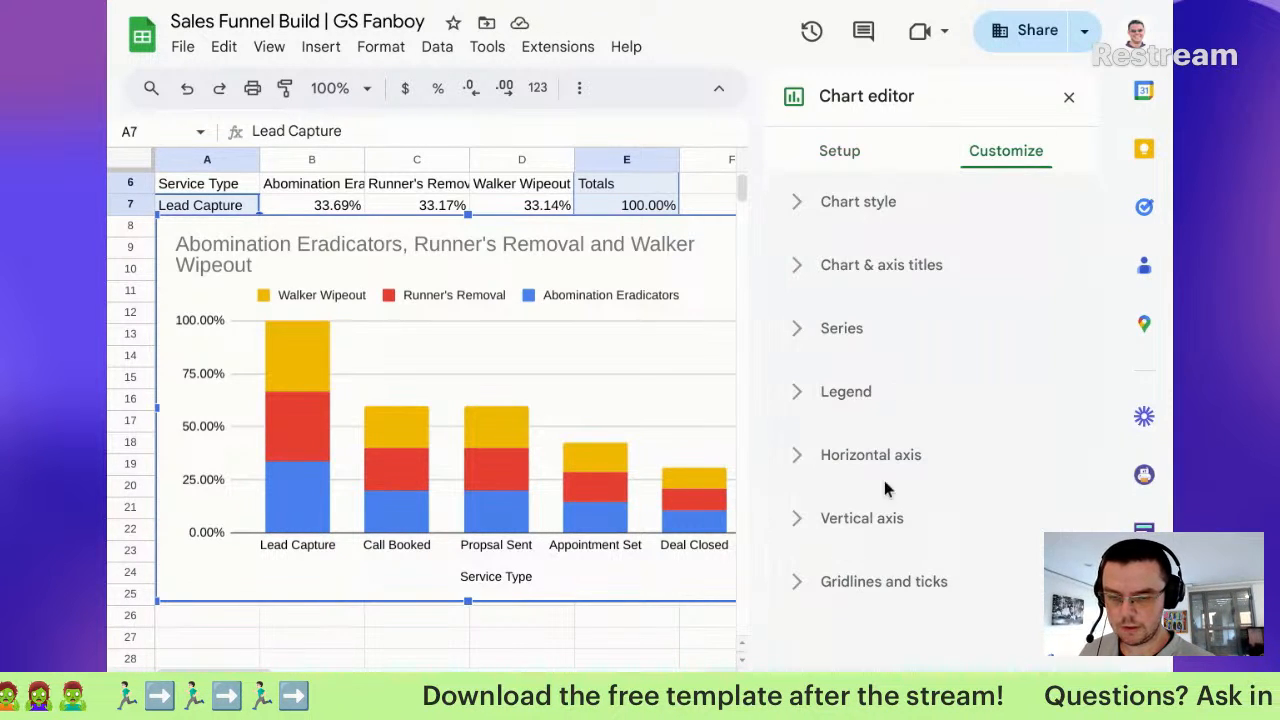
{"action": "left_click", "coordinate": [845, 155]}
Step: Change the chart to a scorecard and move it below the table to row 13
{"action": "left_click", "coordinate": [925, 240]}
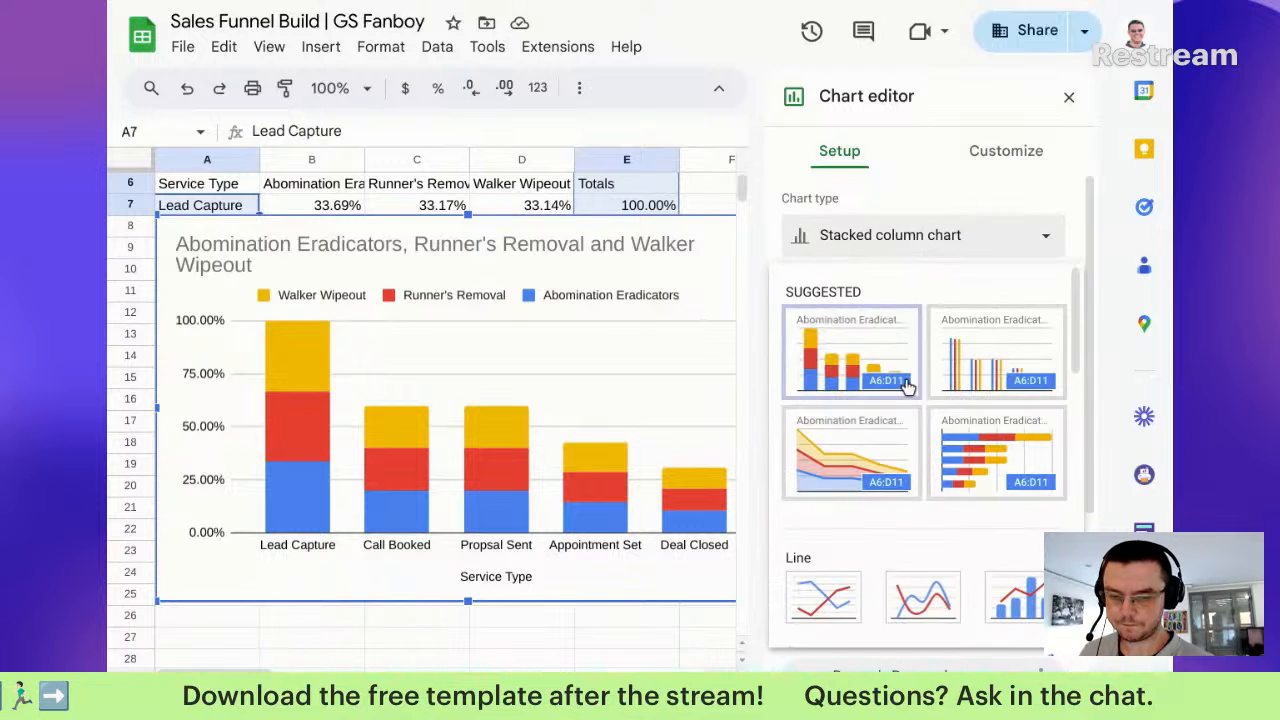
{"action": "scroll", "coordinate": [900, 500], "scroll_direction": "down", "scroll_amount": 10}
{"action": "left_click", "coordinate": [922, 472]}
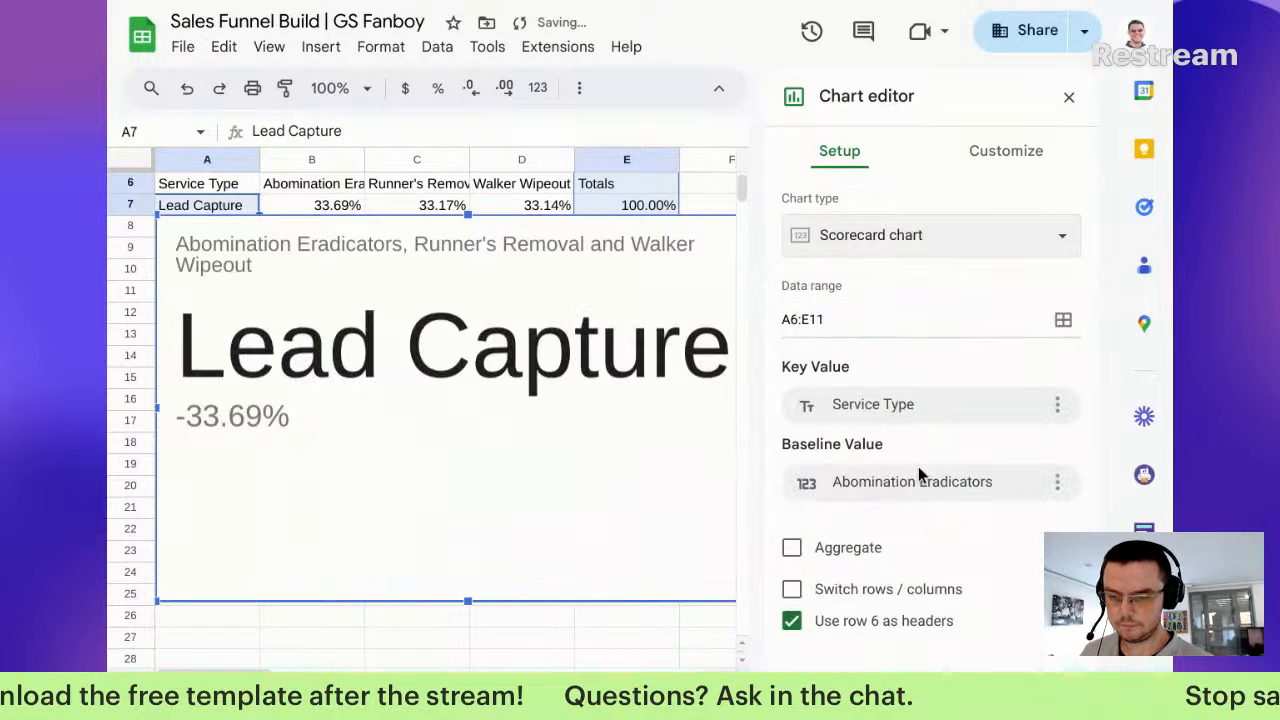
{"action": "left_click_drag", "start_coordinate": [450, 428], "coordinate": [469, 563]}
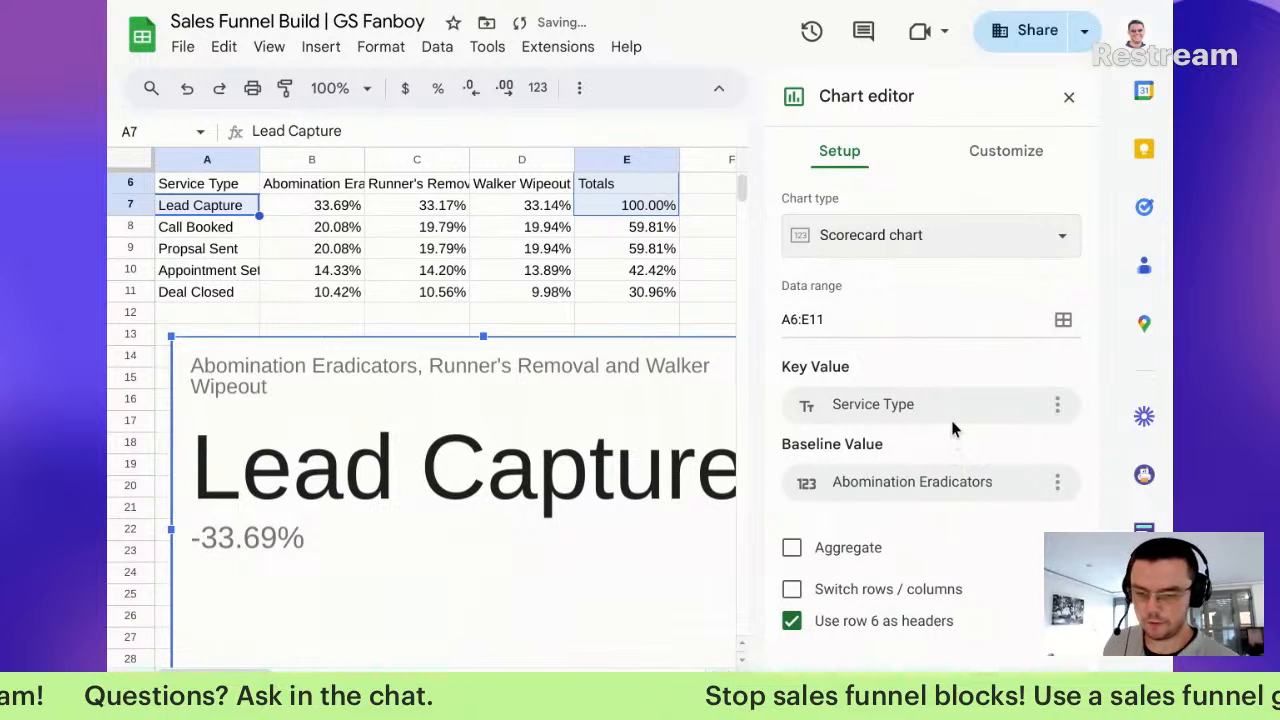
Step: Set both key and baseline values to Totals and delete the scorecard's title
{"action": "left_click", "coordinate": [952, 428]}
{"action": "left_click", "coordinate": [918, 492]}
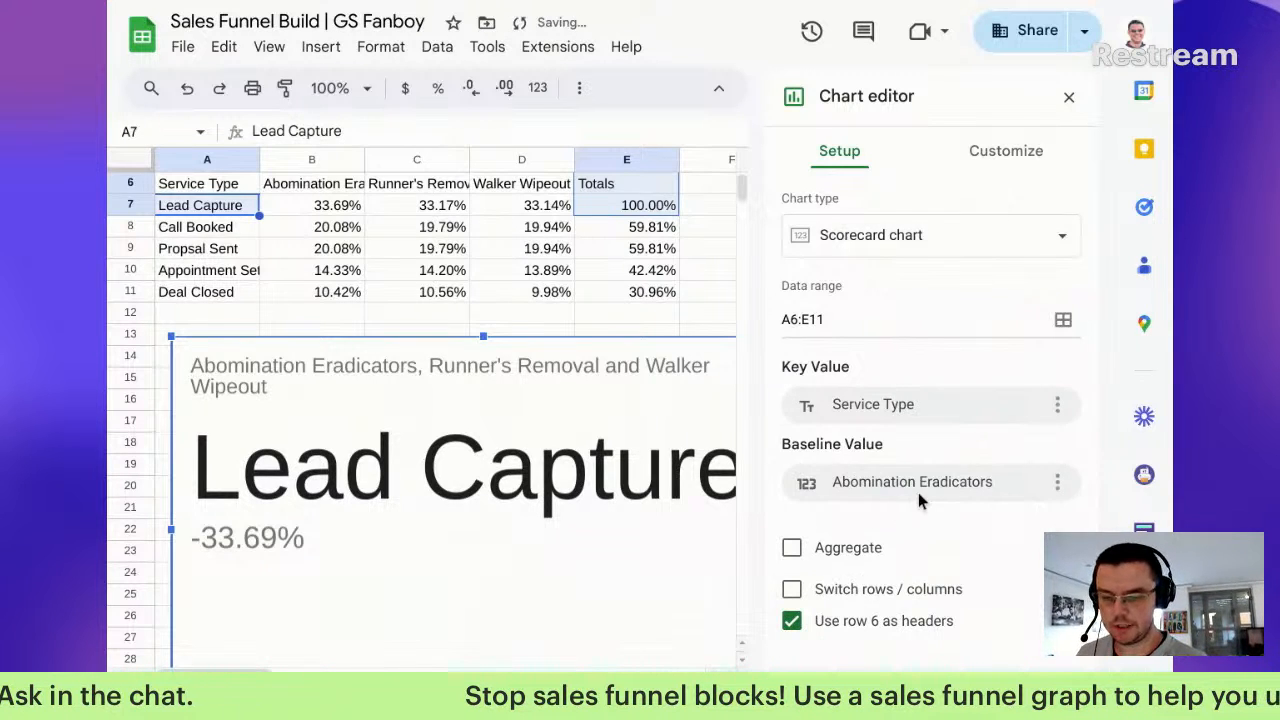
{"action": "left_click", "coordinate": [920, 491]}
{"action": "left_click", "coordinate": [900, 452]}
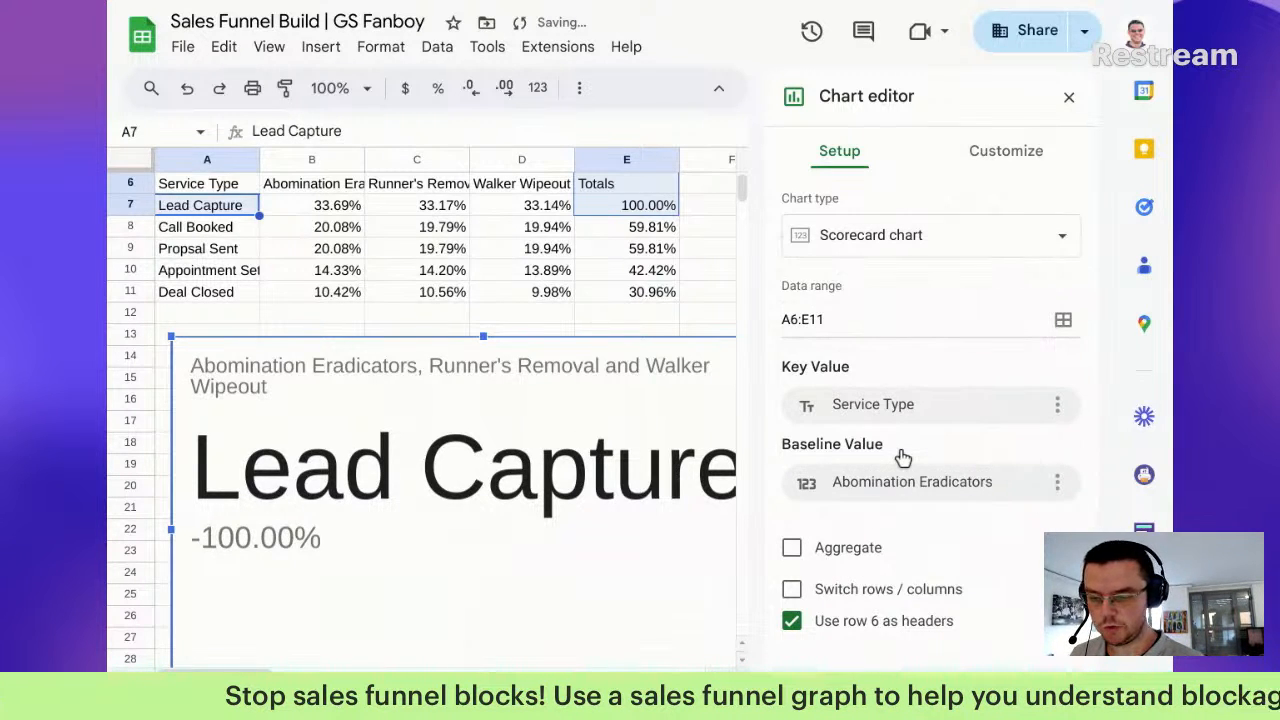
{"action": "left_click", "coordinate": [898, 403]}
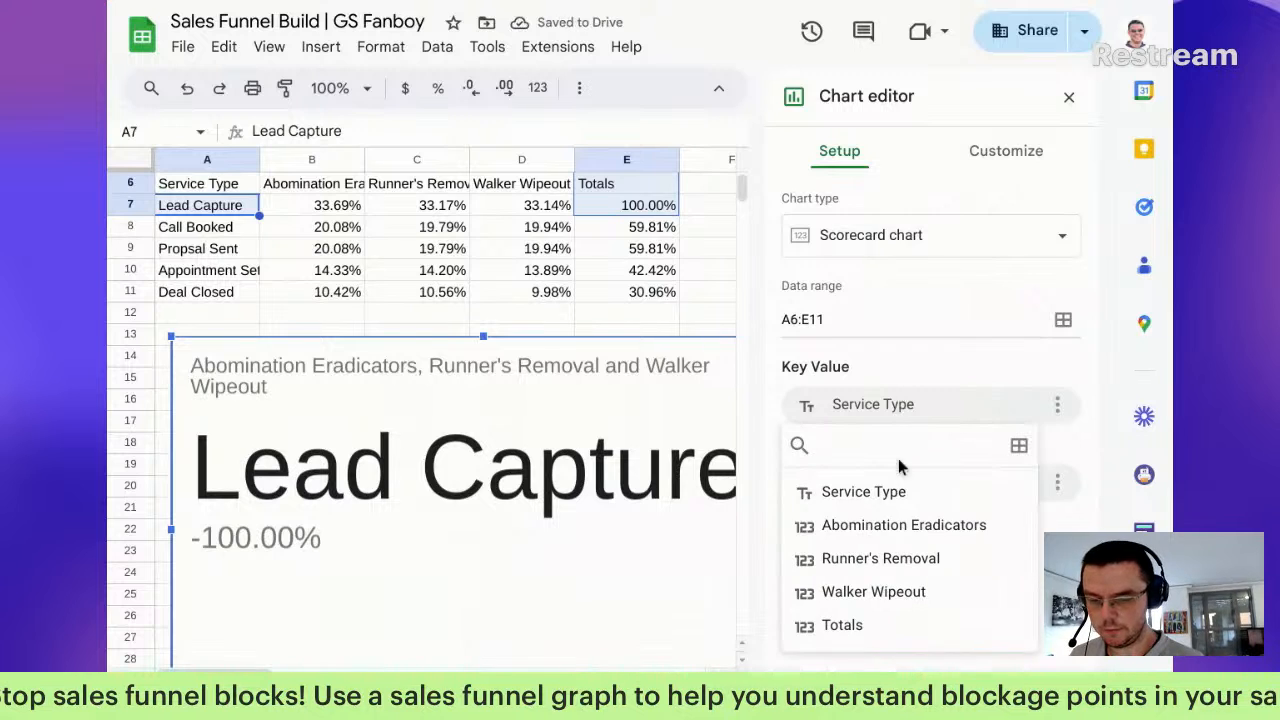
{"action": "left_click", "coordinate": [846, 623]}
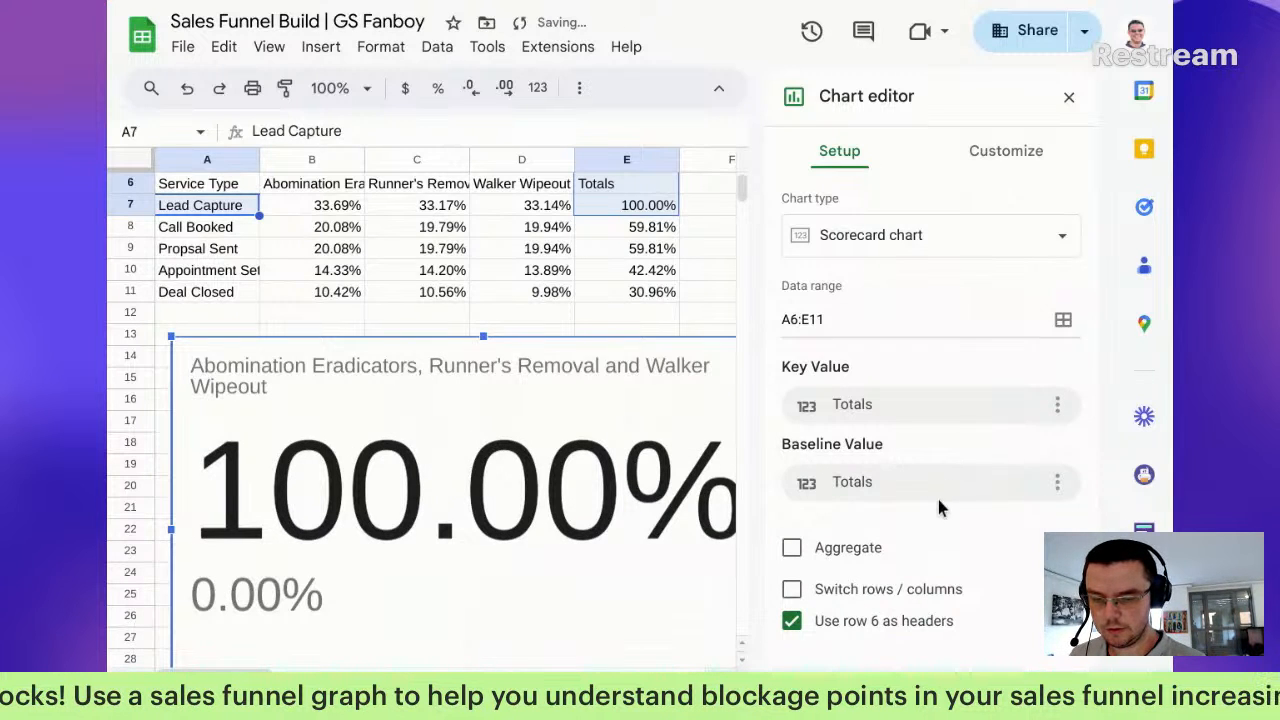
{"action": "left_click", "coordinate": [939, 491]}
{"action": "left_click", "coordinate": [901, 440]}
{"action": "left_click", "coordinate": [516, 374]}
{"action": "key", "text": "Delete"}
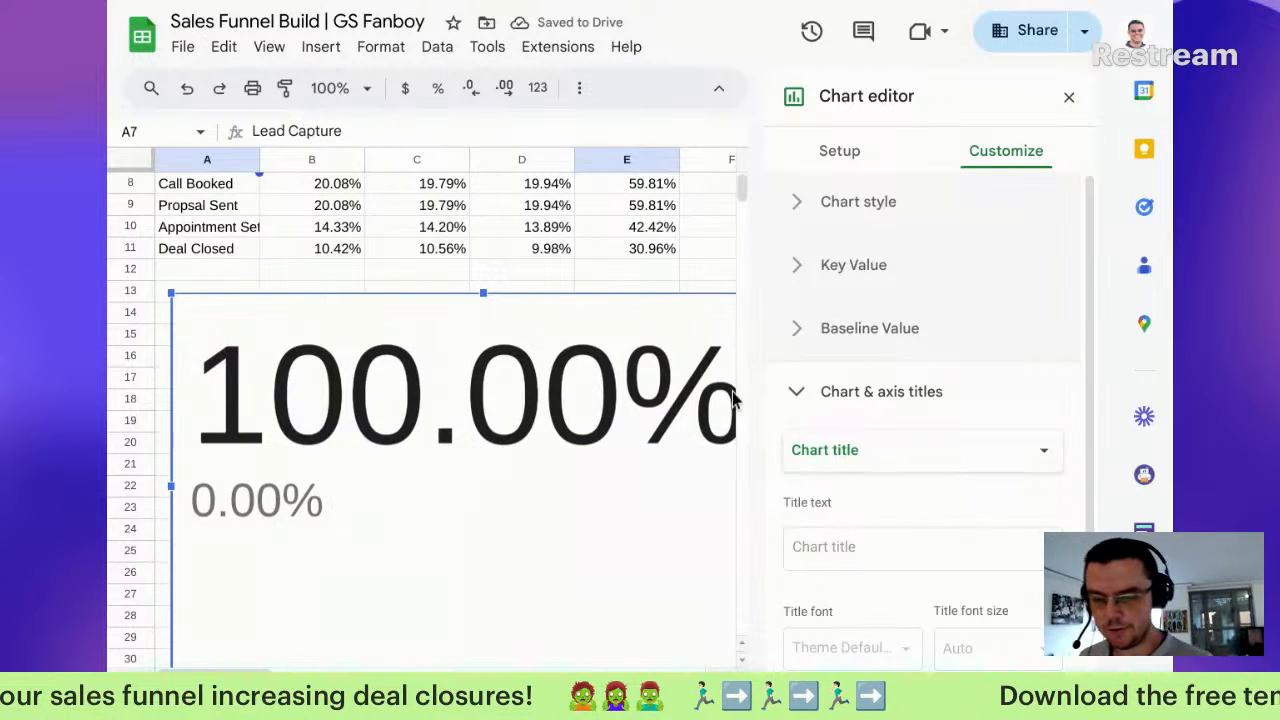
Step: Center the 100.00% key value and colour it blue
{"action": "left_click", "coordinate": [848, 268]}
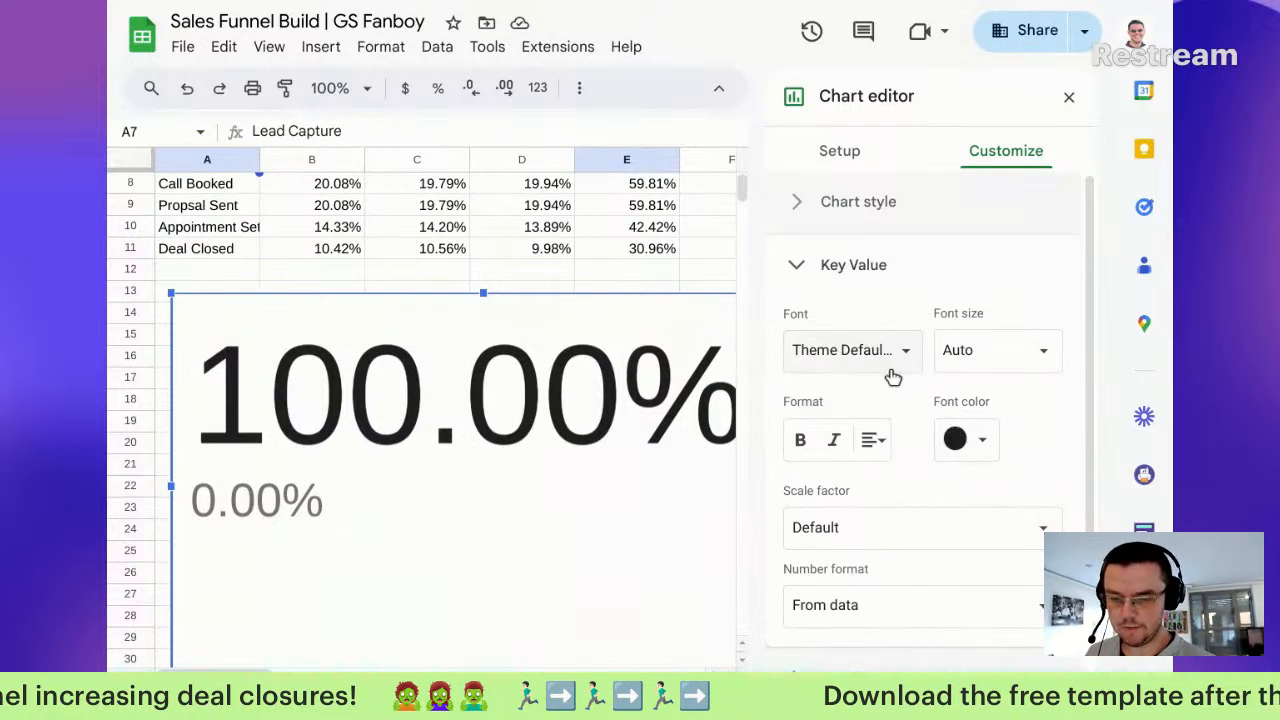
{"action": "left_click", "coordinate": [872, 440]}
{"action": "left_click", "coordinate": [901, 484]}
{"action": "left_click", "coordinate": [982, 440]}
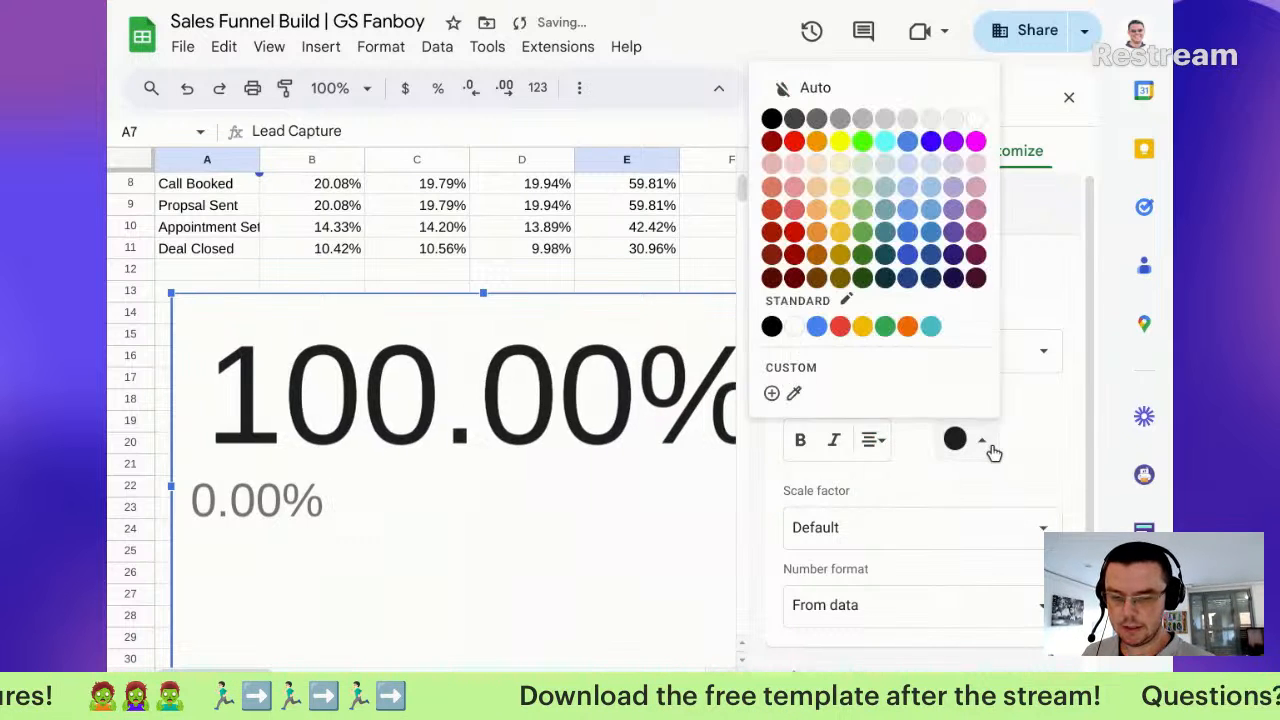
{"action": "left_click", "coordinate": [814, 332]}
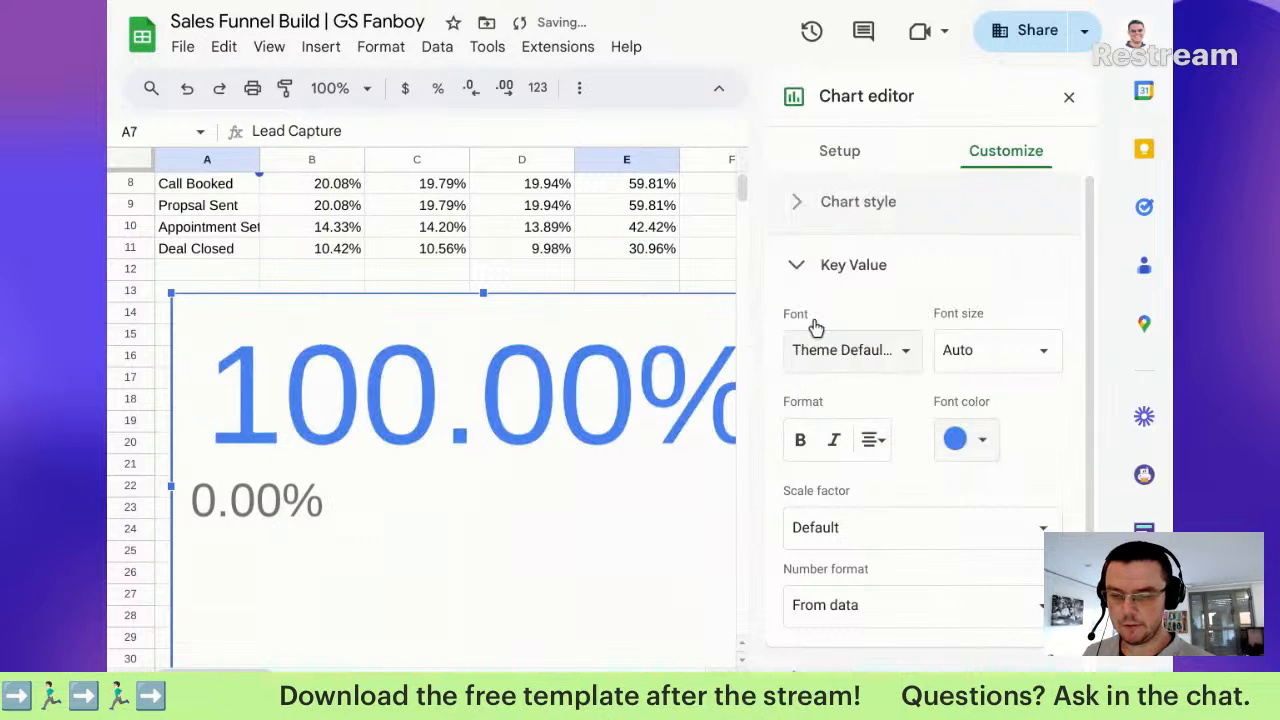
{"action": "left_click", "coordinate": [865, 270]}
Step: Center the 0.00% comparison value, with negative change in orange and positive change in red
{"action": "left_click", "coordinate": [893, 345]}
{"action": "scroll", "coordinate": [880, 610], "scroll_direction": "down", "scroll_amount": 2}
{"action": "left_click", "coordinate": [872, 464]}
{"action": "left_click", "coordinate": [900, 508]}
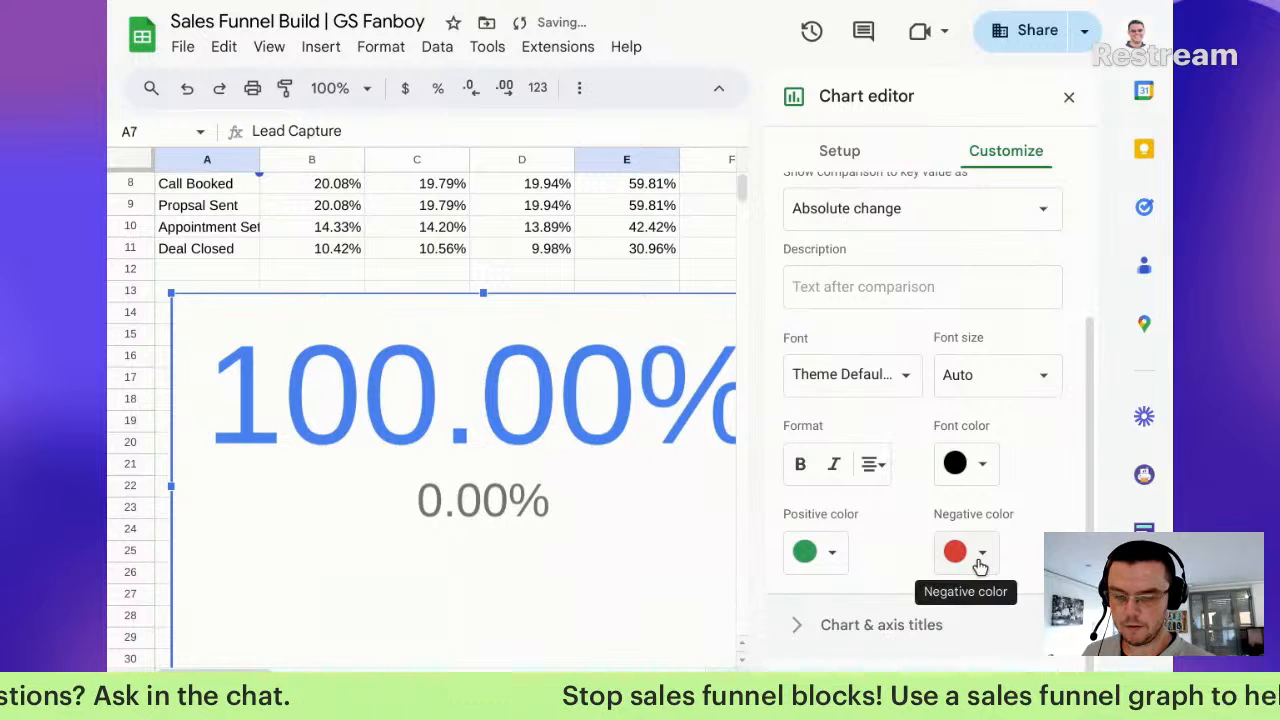
{"action": "left_click", "coordinate": [977, 556]}
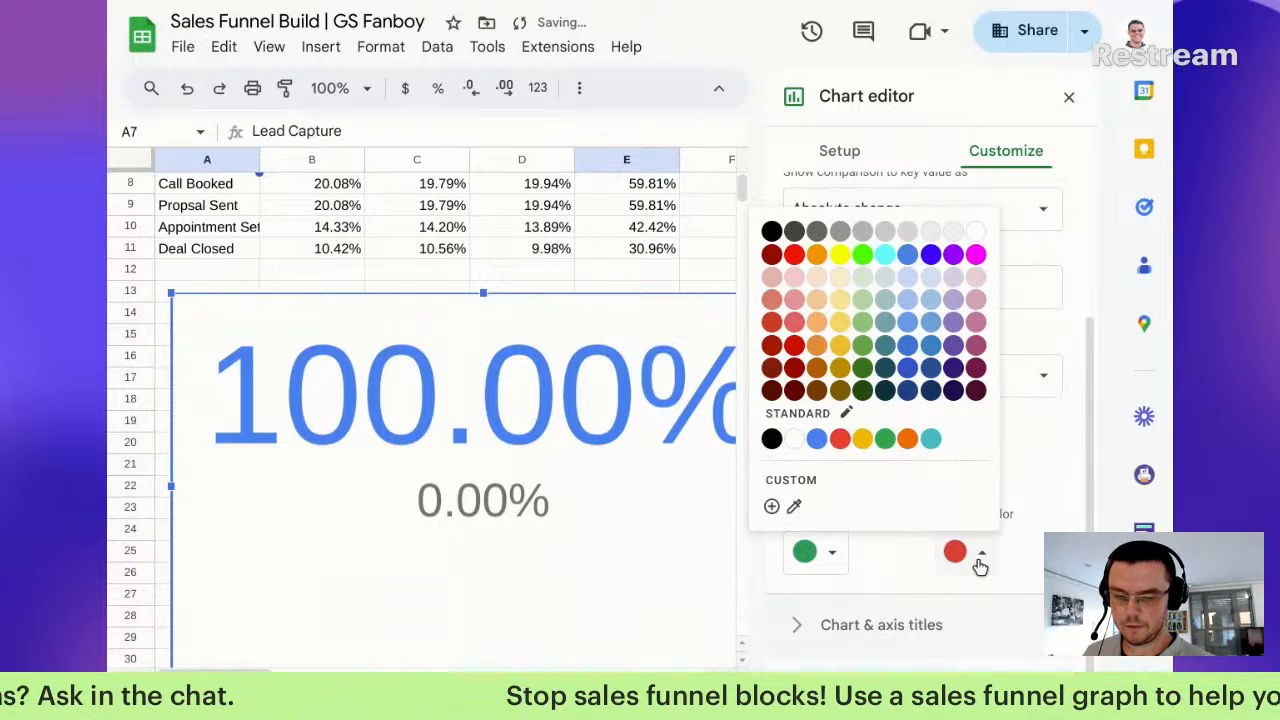
{"action": "left_click", "coordinate": [836, 444]}
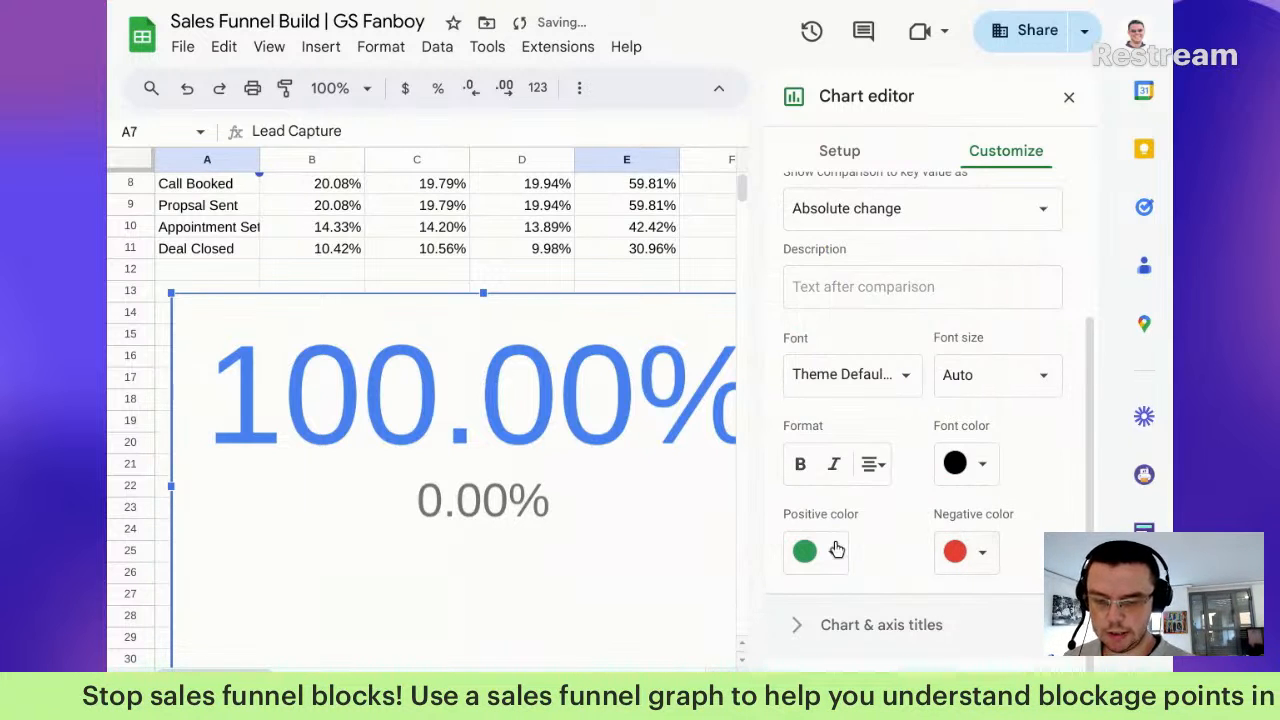
{"action": "left_click", "coordinate": [822, 551]}
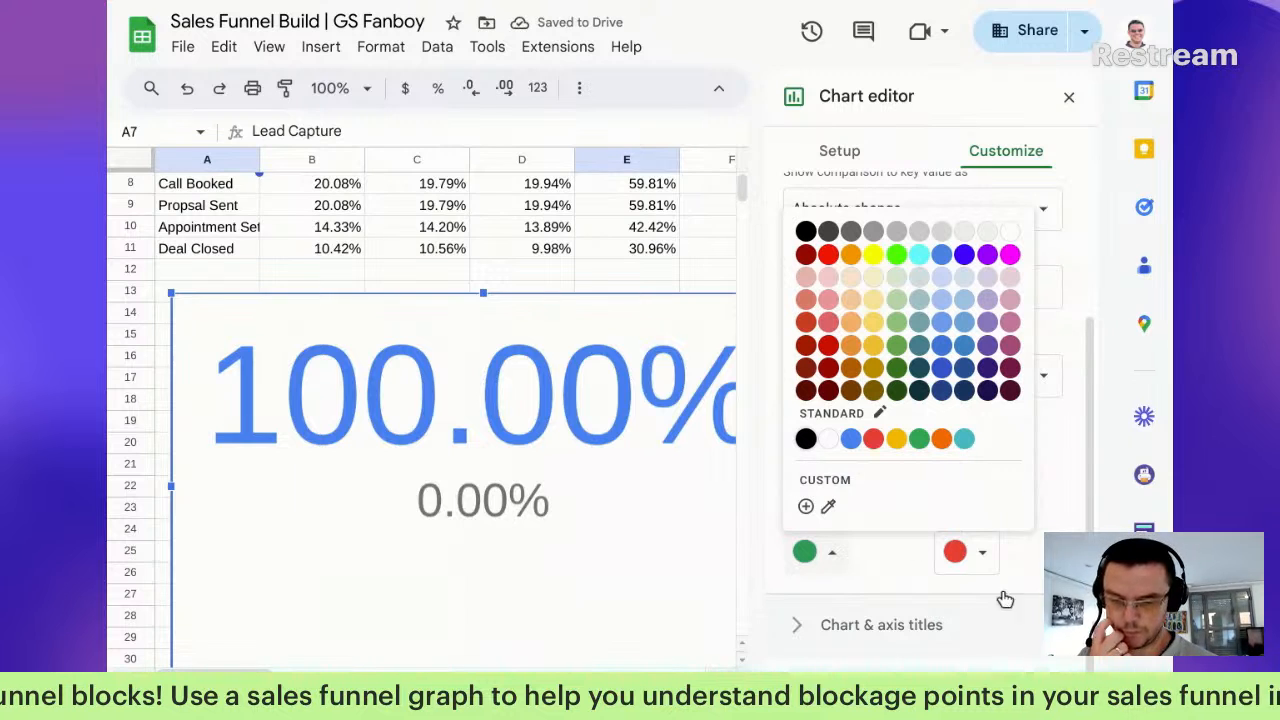
{"action": "left_click", "coordinate": [982, 552]}
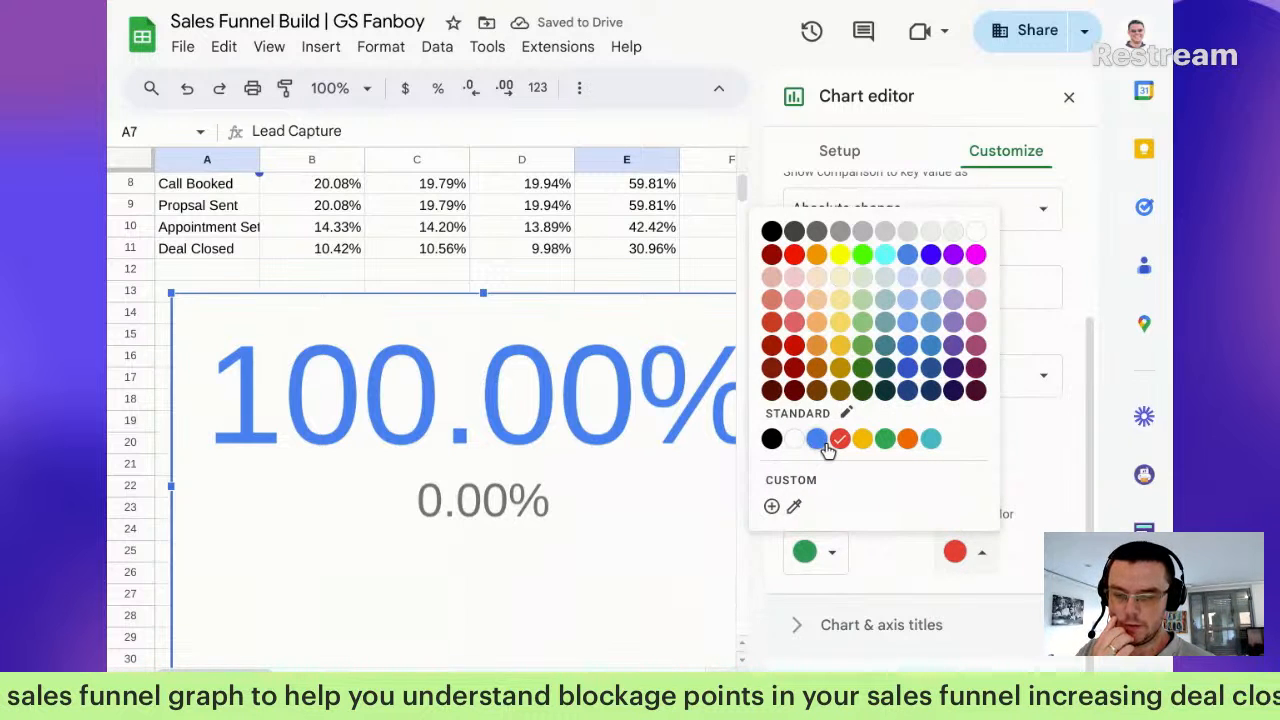
{"action": "left_click", "coordinate": [908, 441]}
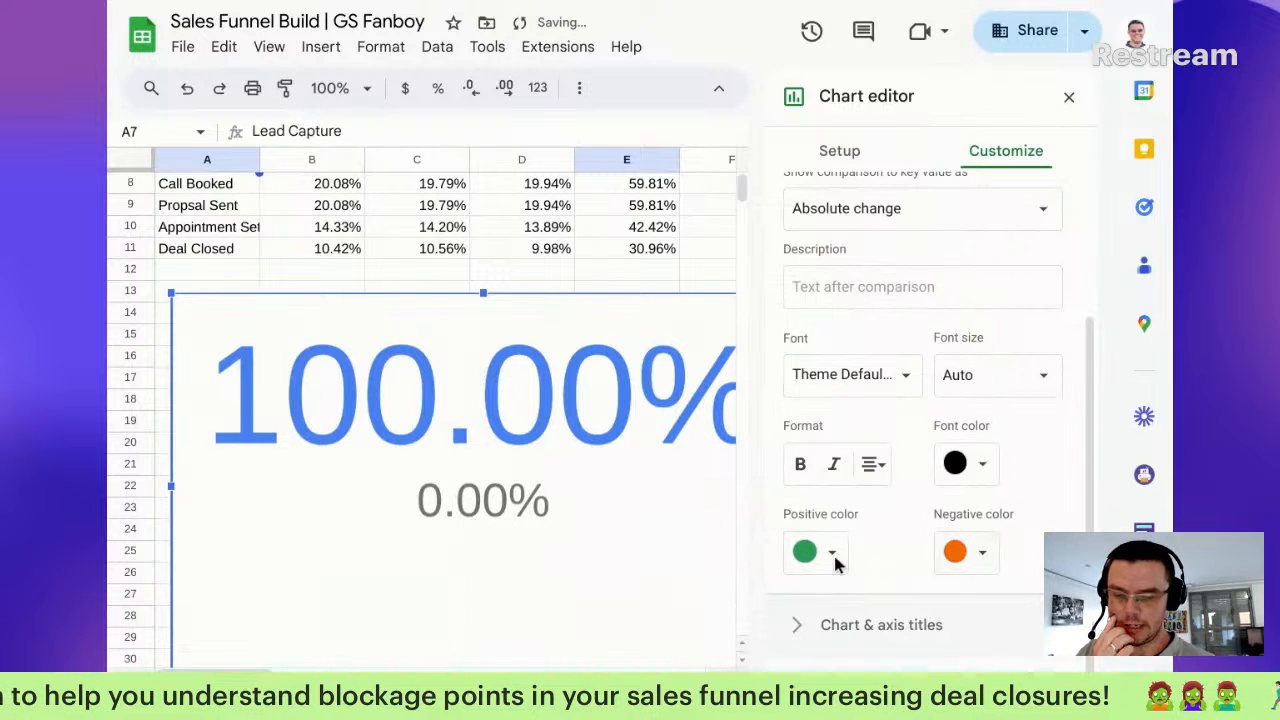
{"action": "left_click", "coordinate": [832, 553]}
{"action": "left_click", "coordinate": [869, 445]}
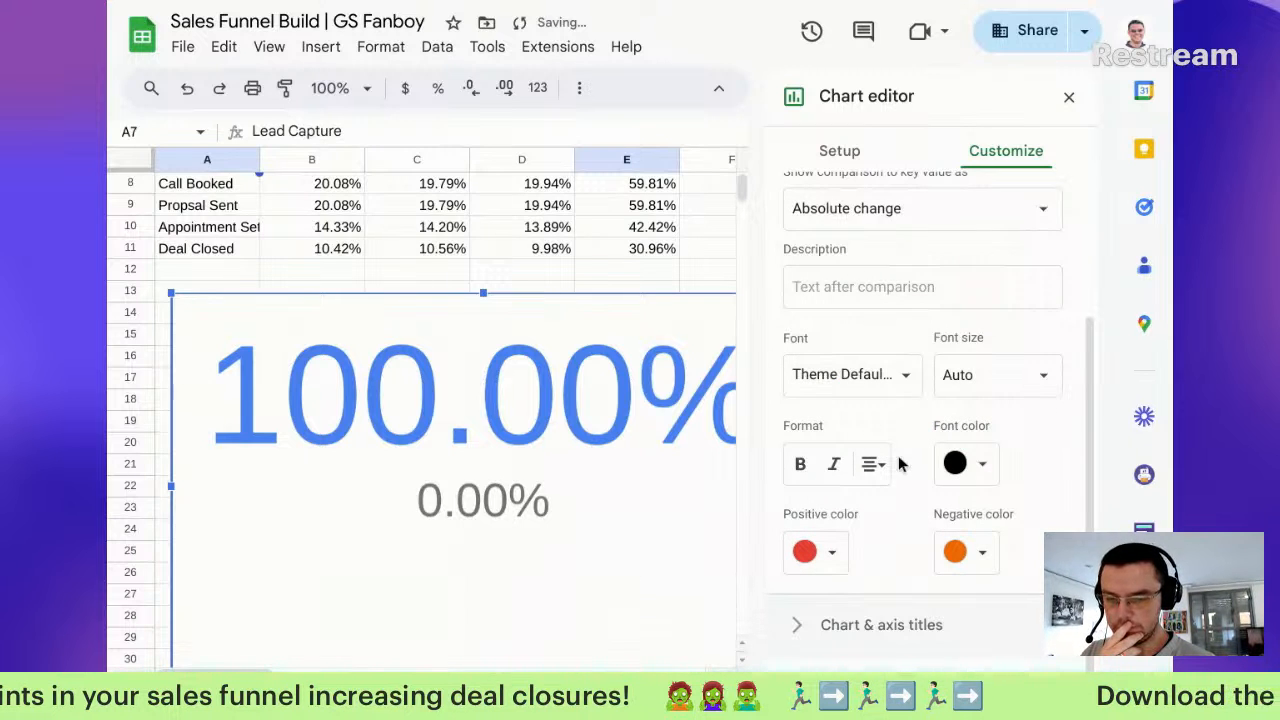
{"action": "scroll", "coordinate": [390, 552], "scroll_direction": "down", "scroll_amount": 3}
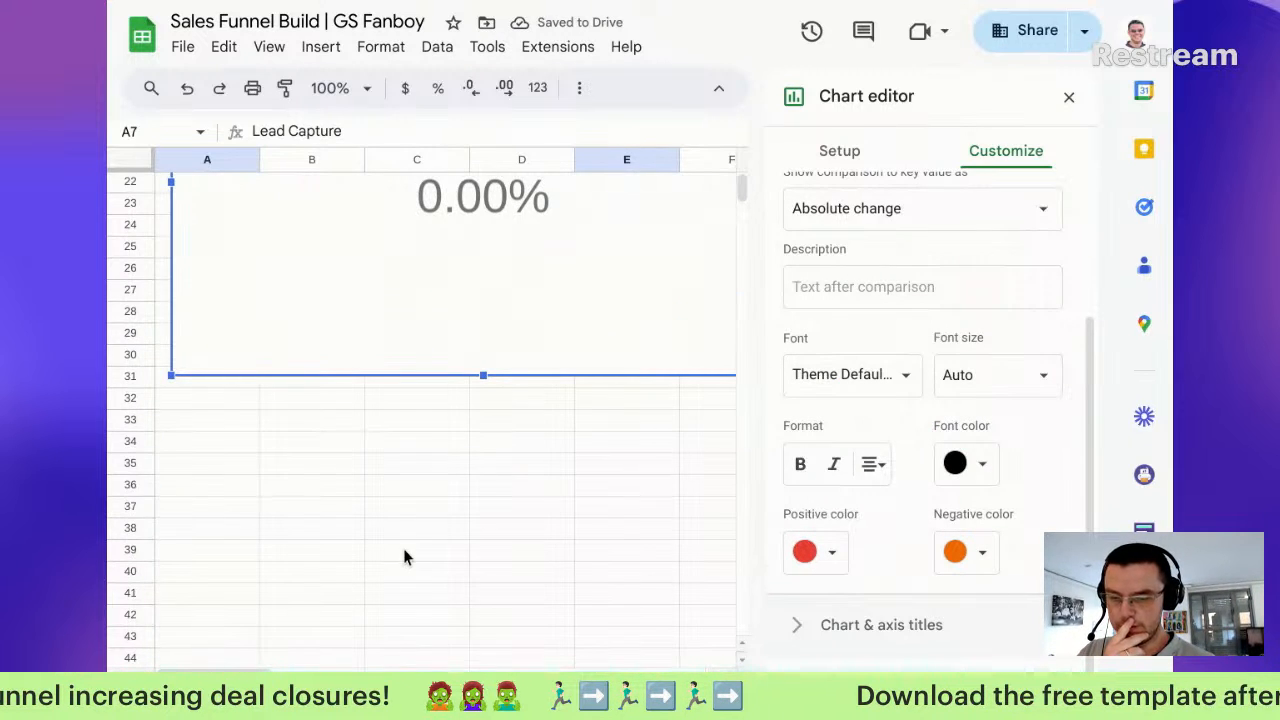
Step: Resize the scorecard down to a small box spanning about A13:B15
{"action": "left_click", "coordinate": [490, 379]}
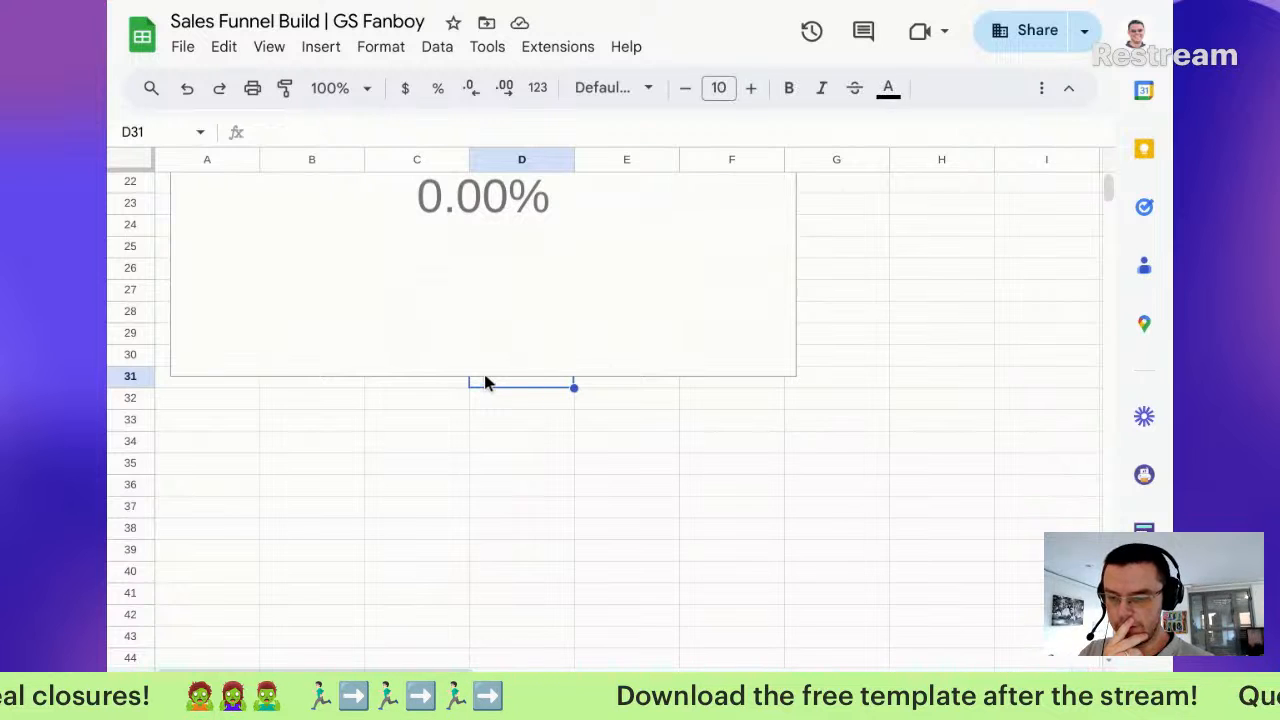
{"action": "scroll", "coordinate": [528, 343], "scroll_direction": "up", "scroll_amount": 3}
{"action": "left_click", "coordinate": [530, 345]}
{"action": "scroll", "coordinate": [775, 607], "scroll_direction": "up", "scroll_amount": 3}
{"action": "scroll", "coordinate": [786, 606], "scroll_direction": "down", "scroll_amount": 2}
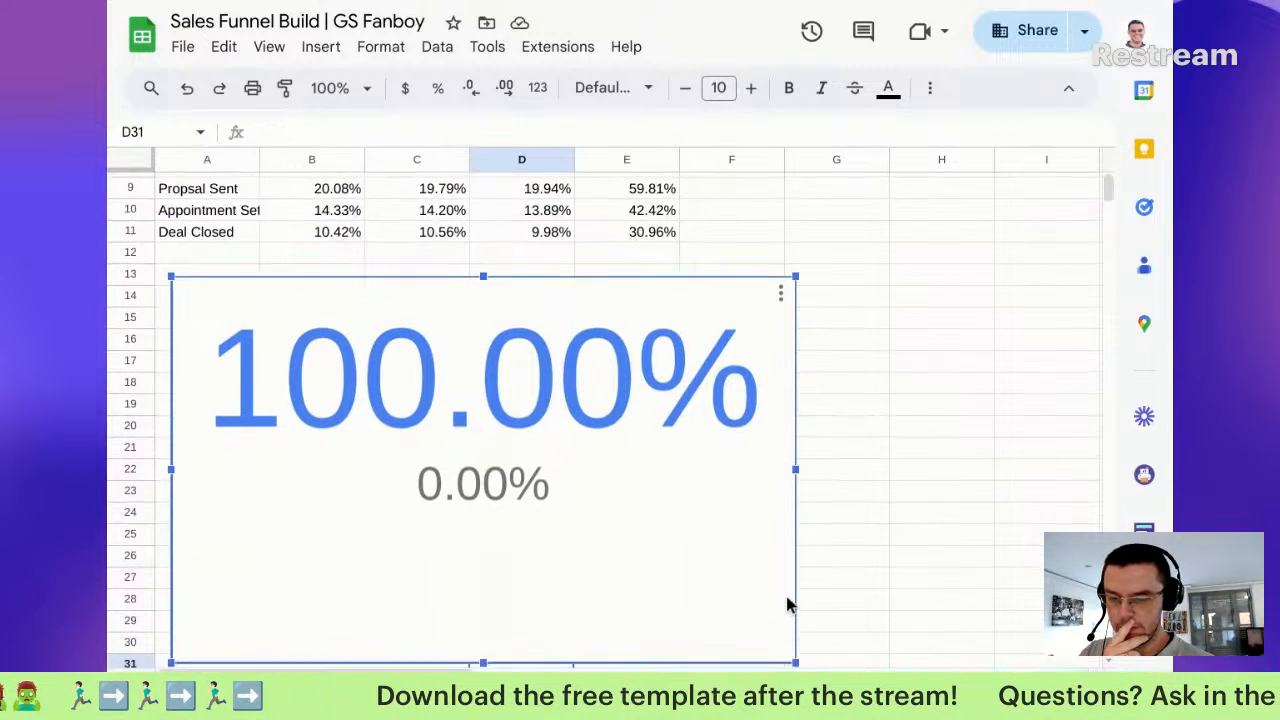
{"action": "left_click_drag", "start_coordinate": [797, 585], "coordinate": [391, 360]}
{"action": "left_click_drag", "start_coordinate": [309, 373], "coordinate": [311, 290]}
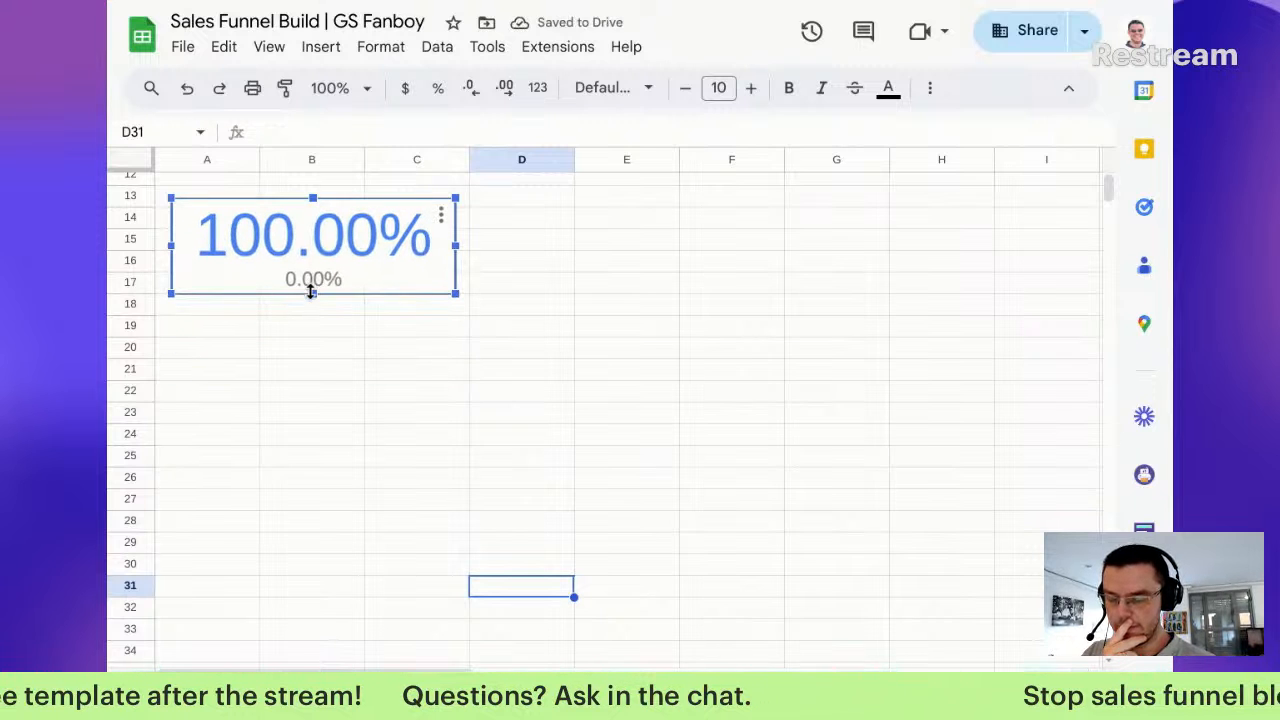
{"action": "left_click", "coordinate": [456, 288]}
{"action": "left_click", "coordinate": [443, 286]}
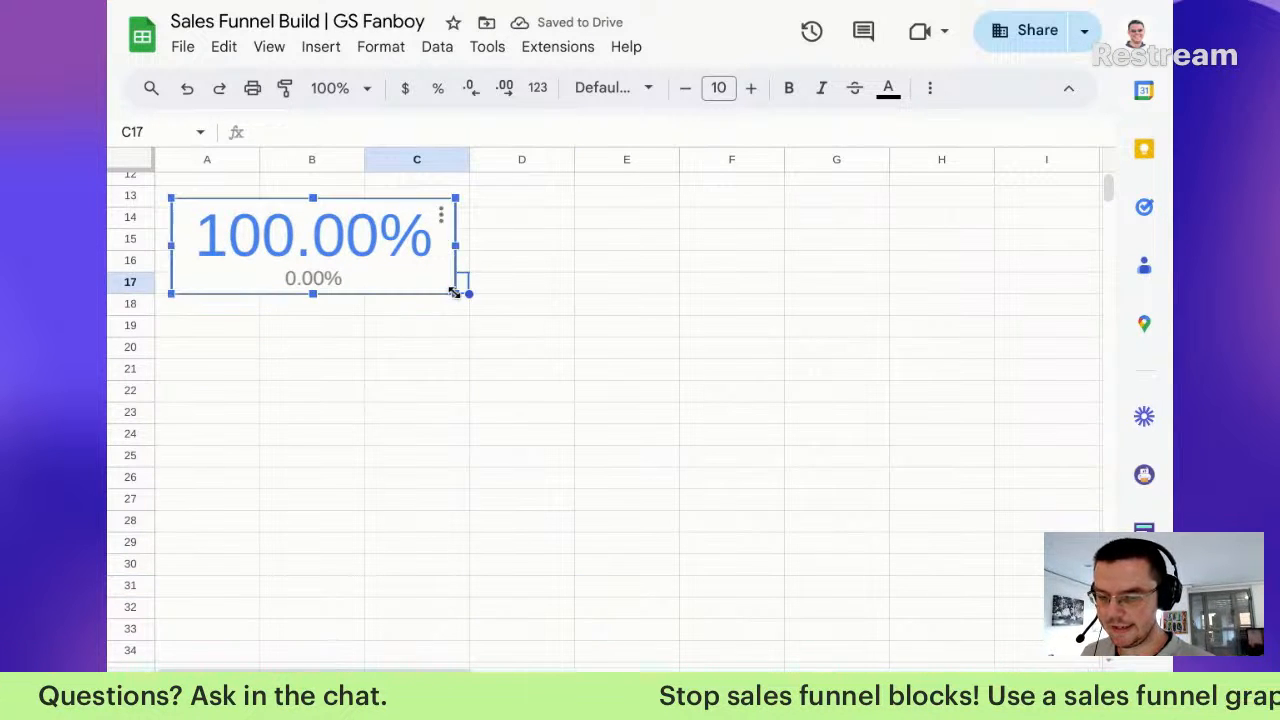
{"action": "left_click_drag", "start_coordinate": [459, 294], "coordinate": [327, 249]}
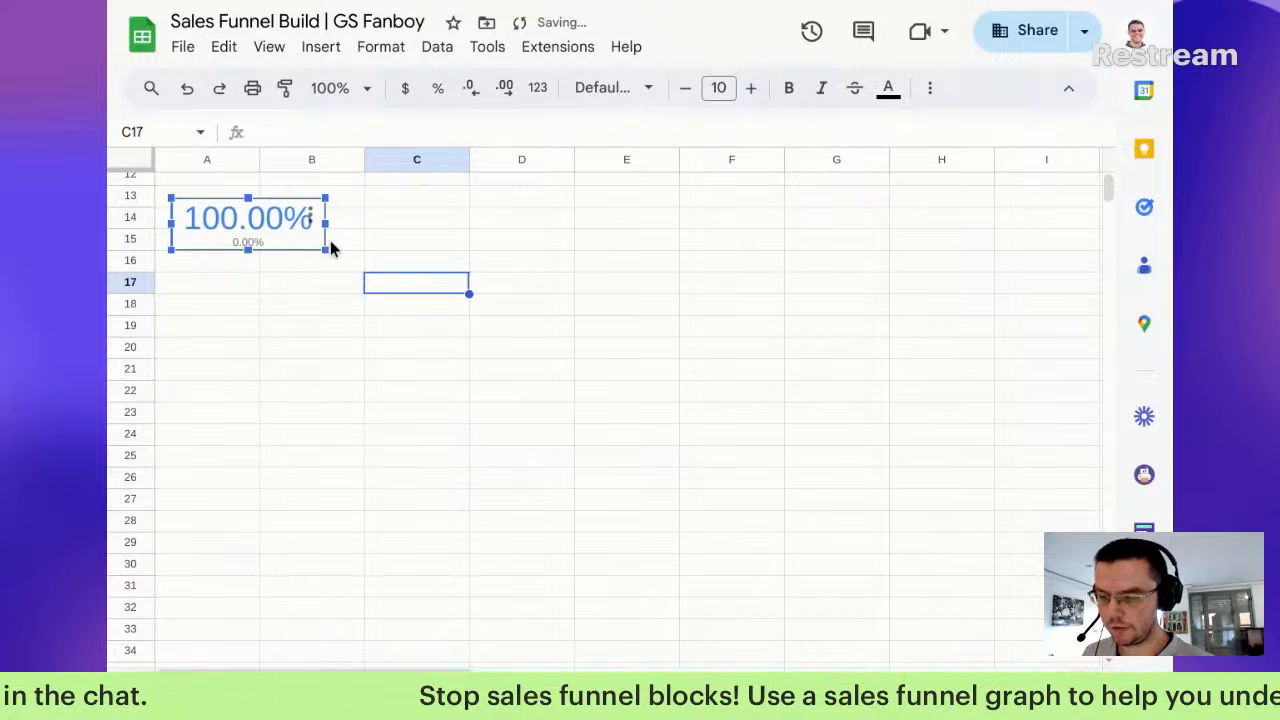
Step: Set the scorecard's chart background and border colour to None
{"action": "double_click", "coordinate": [307, 243]}
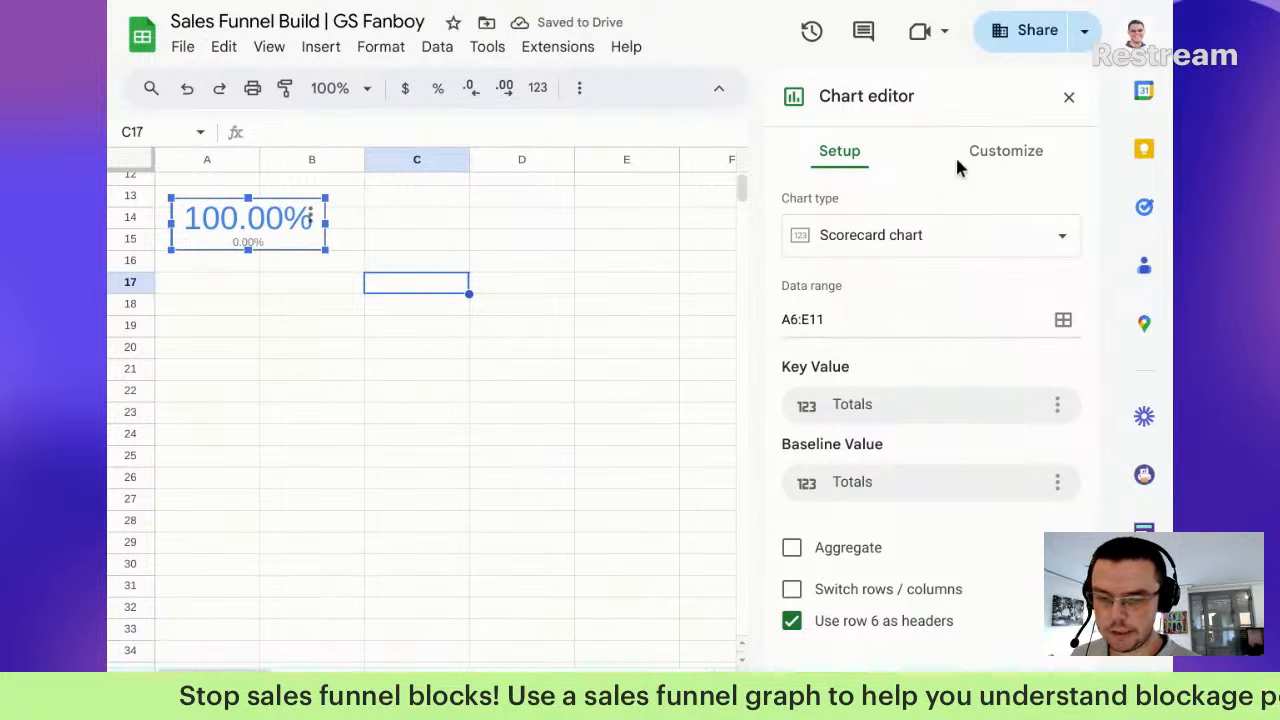
{"action": "left_click", "coordinate": [996, 158]}
{"action": "left_click", "coordinate": [842, 203]}
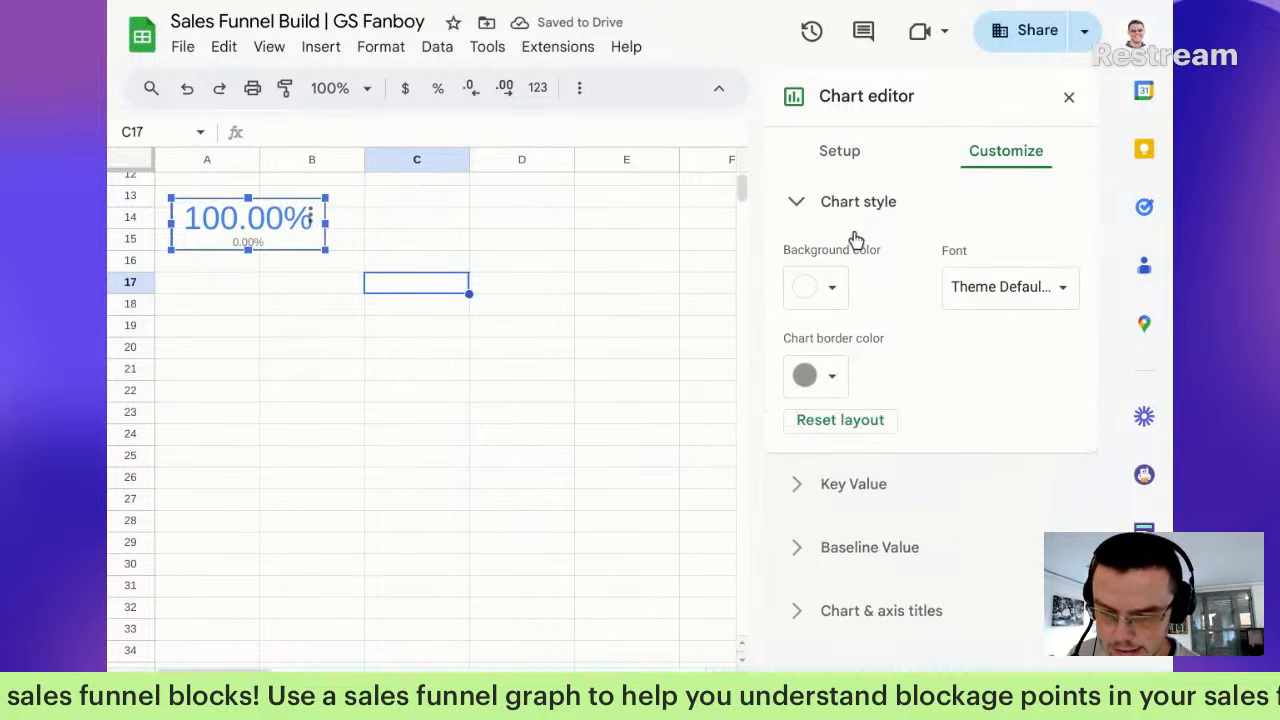
{"action": "left_click", "coordinate": [828, 293]}
{"action": "left_click", "coordinate": [832, 337]}
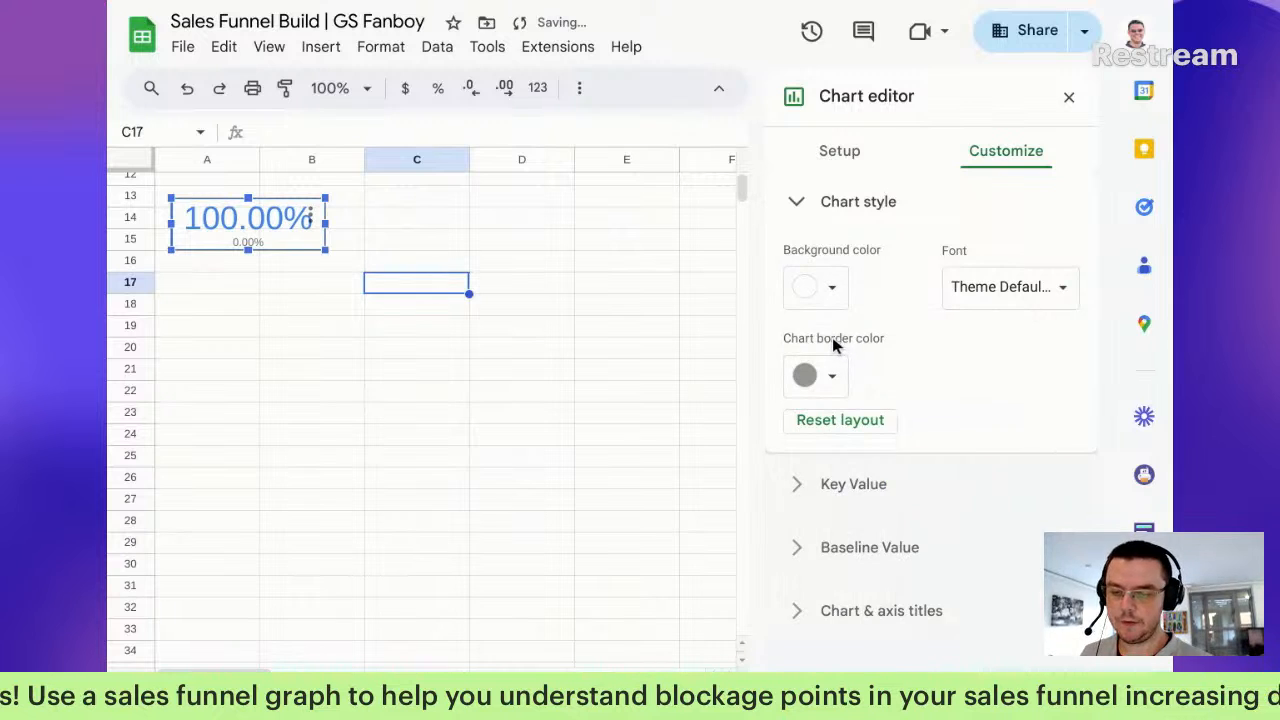
{"action": "left_click", "coordinate": [832, 375]}
{"action": "left_click", "coordinate": [876, 426]}
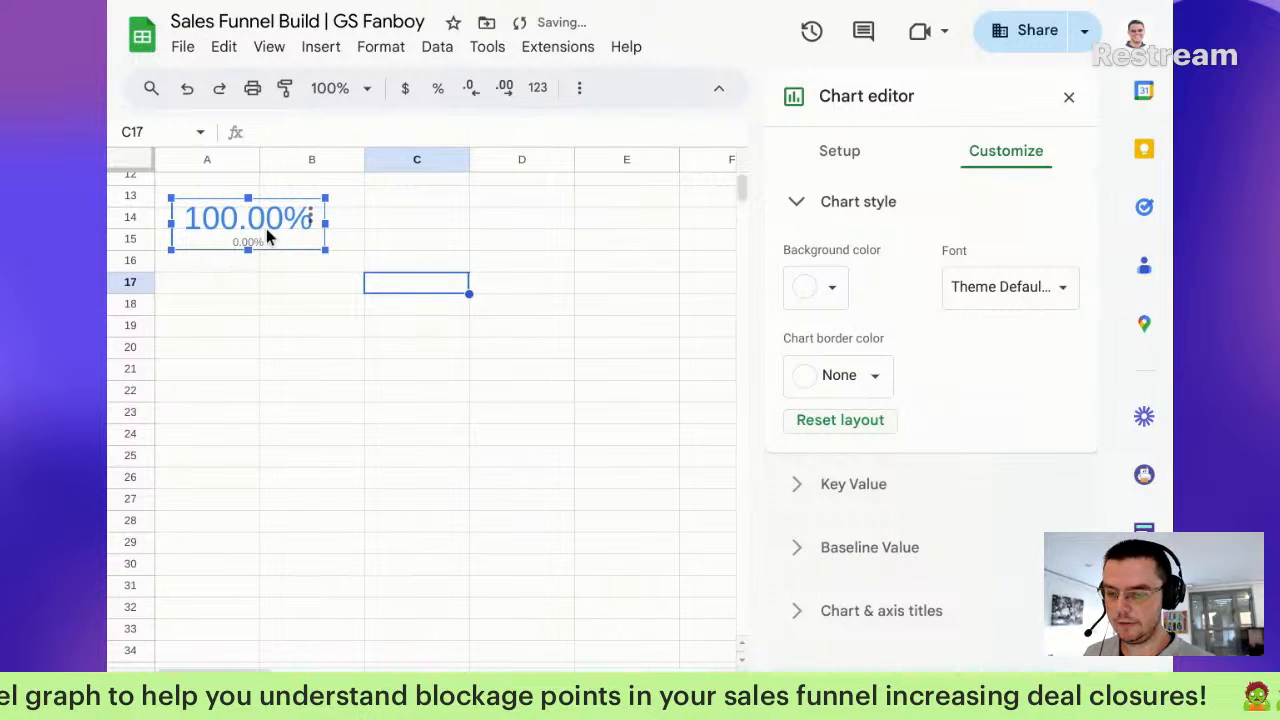
{"action": "key", "text": "Escape"}
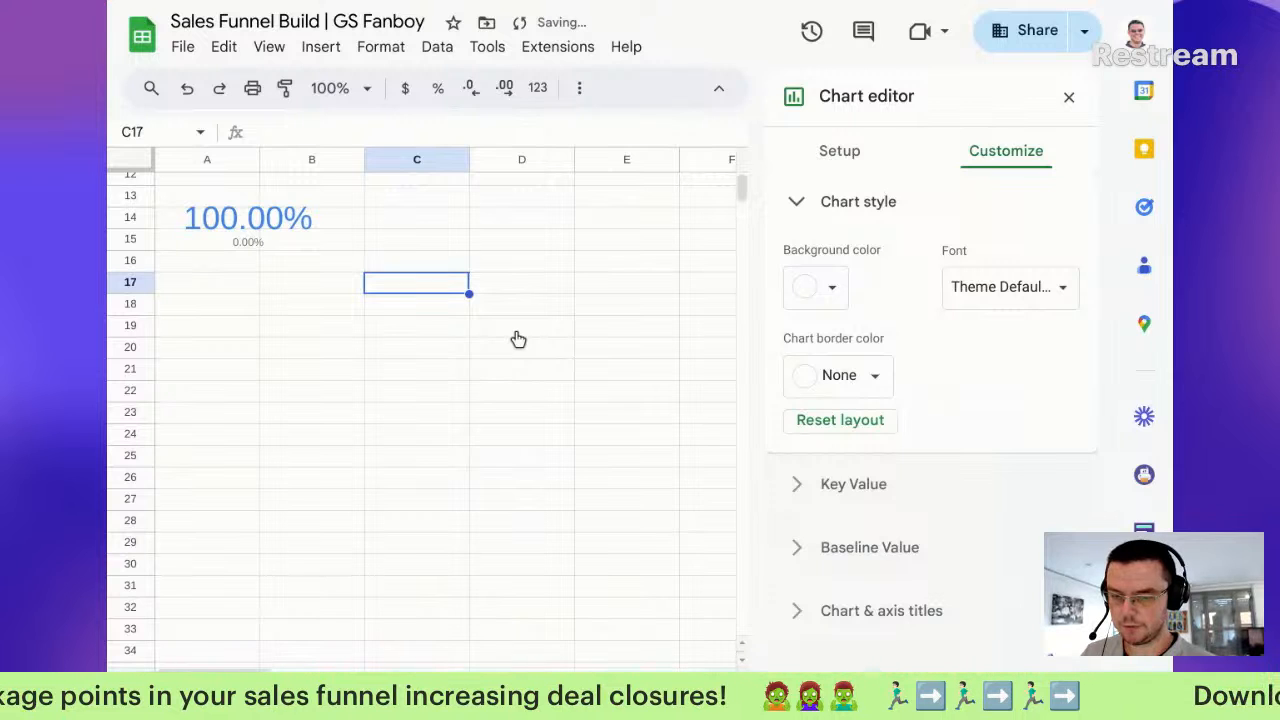
Step: Paste the scorecard at F7 on the funnel dashboard beside the Lead Capture bar
{"action": "left_click", "coordinate": [1071, 98]}
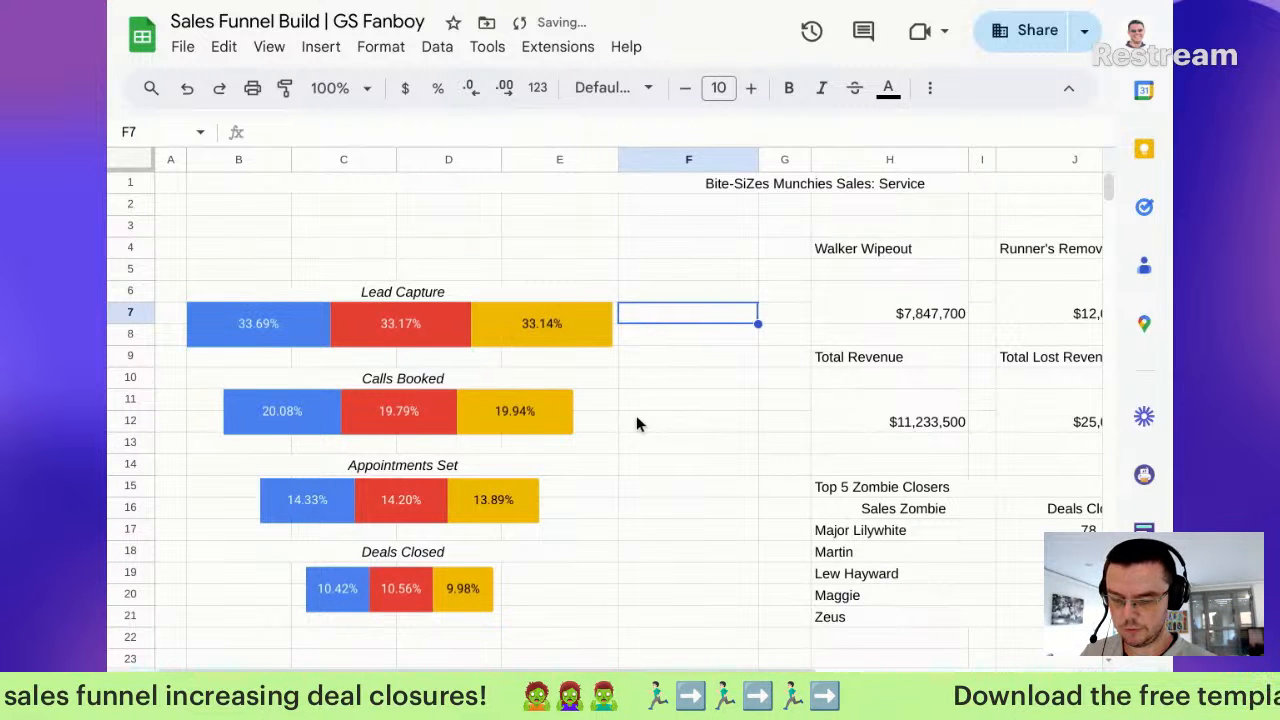
{"action": "key", "text": "ctrl+v"}
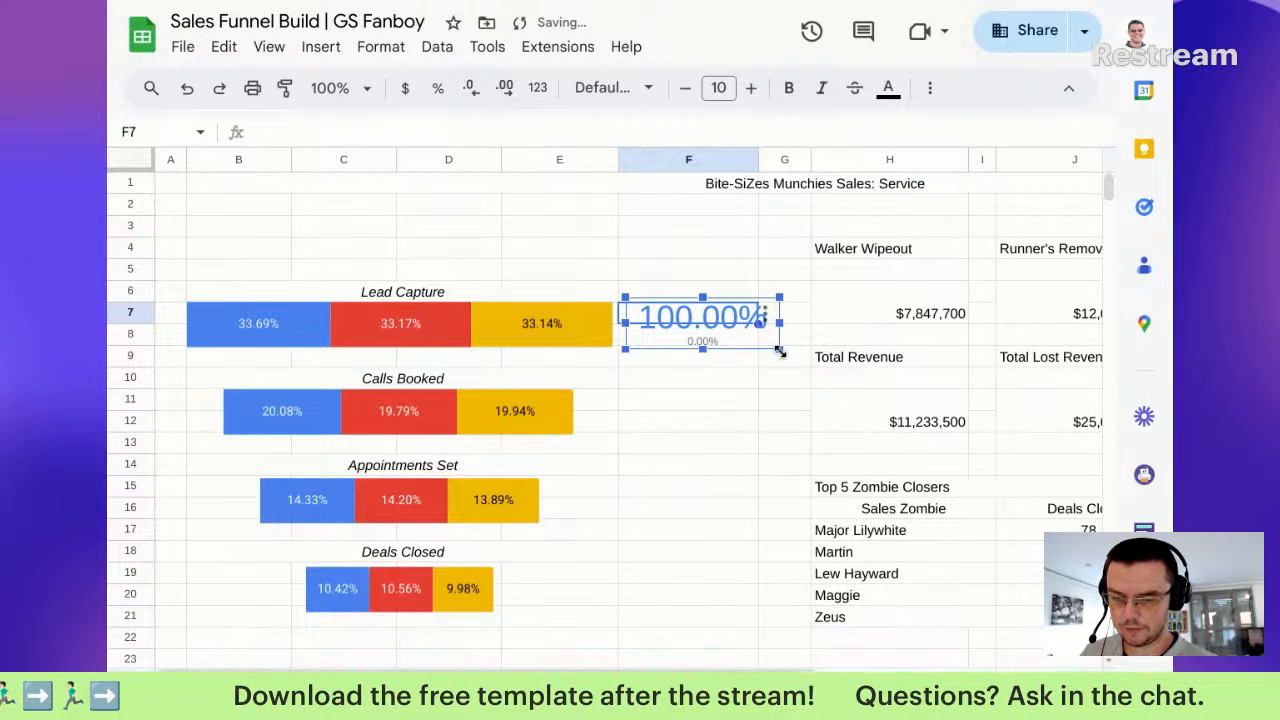
{"action": "double_click", "coordinate": [717, 316]}
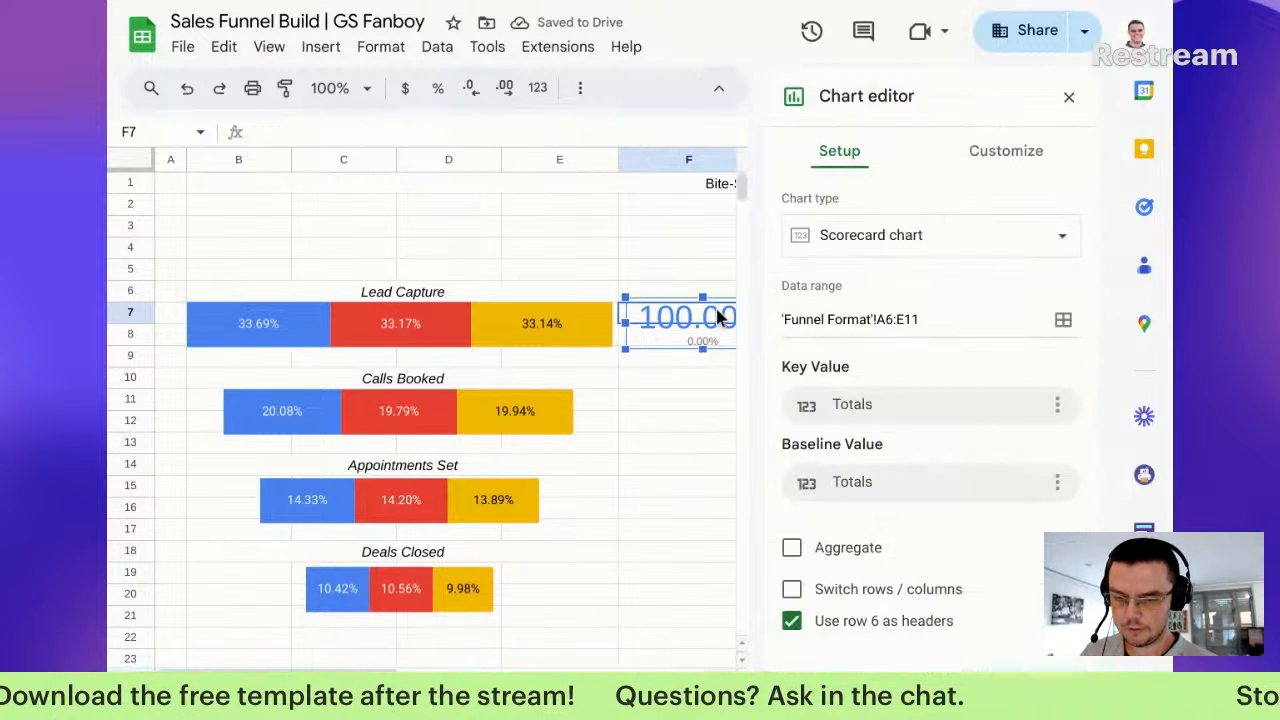
Step: Raise the key value font size to 20 and nudge the scorecard slightly down
{"action": "left_click", "coordinate": [995, 152]}
{"action": "left_click", "coordinate": [851, 265]}
{"action": "left_click", "coordinate": [1040, 358]}
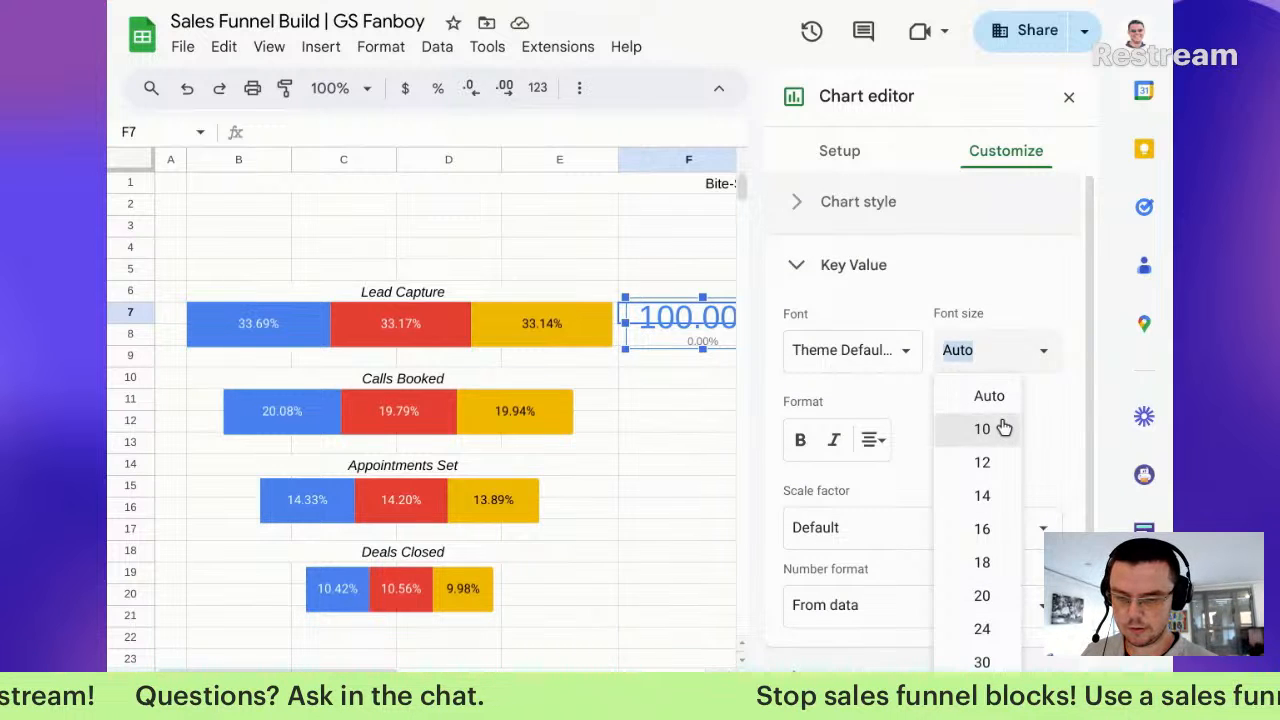
{"action": "left_click", "coordinate": [1000, 426]}
{"action": "left_click", "coordinate": [1040, 350]}
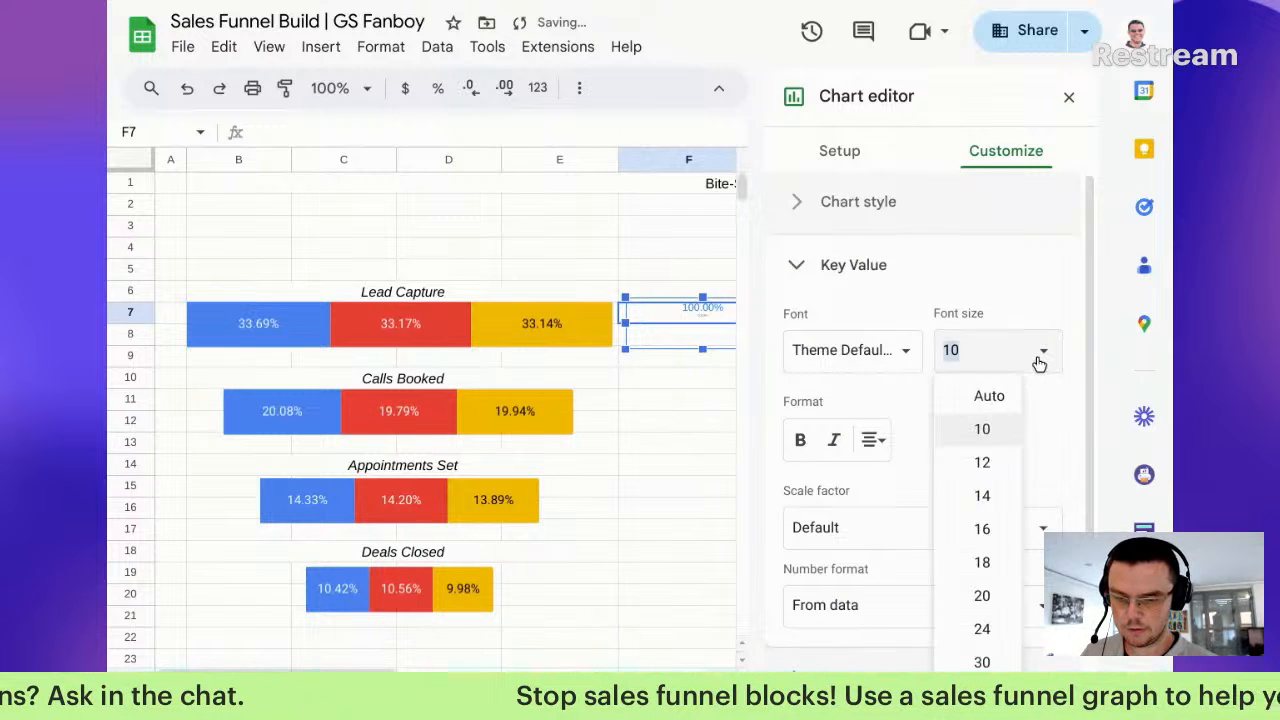
{"action": "left_click", "coordinate": [985, 500]}
{"action": "left_click", "coordinate": [1041, 352]}
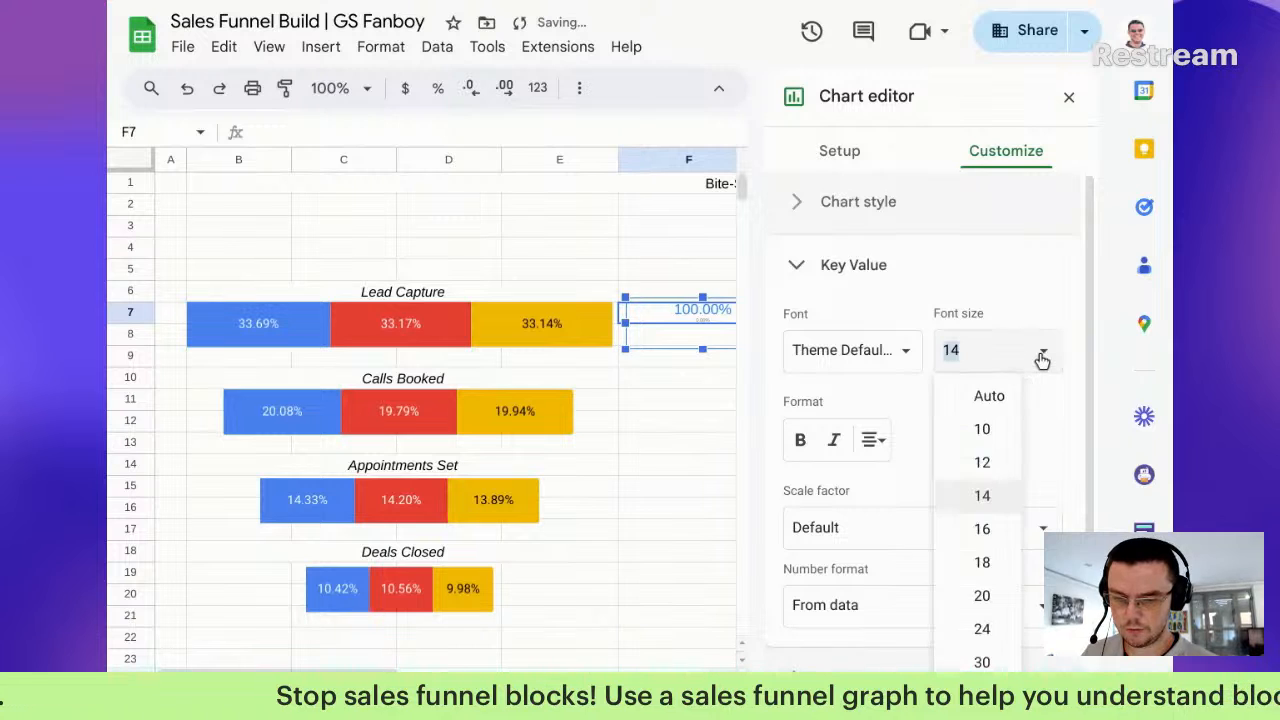
{"action": "left_click", "coordinate": [985, 530]}
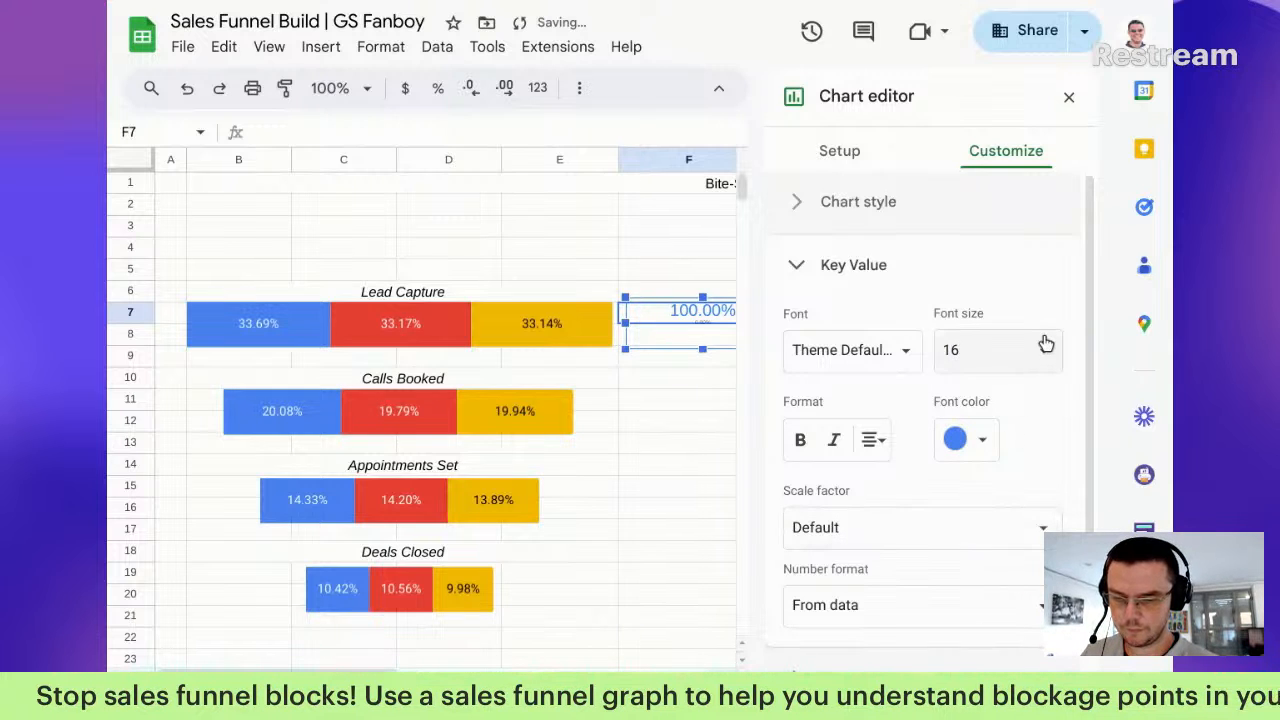
{"action": "left_click", "coordinate": [1043, 345]}
{"action": "left_click", "coordinate": [985, 562]}
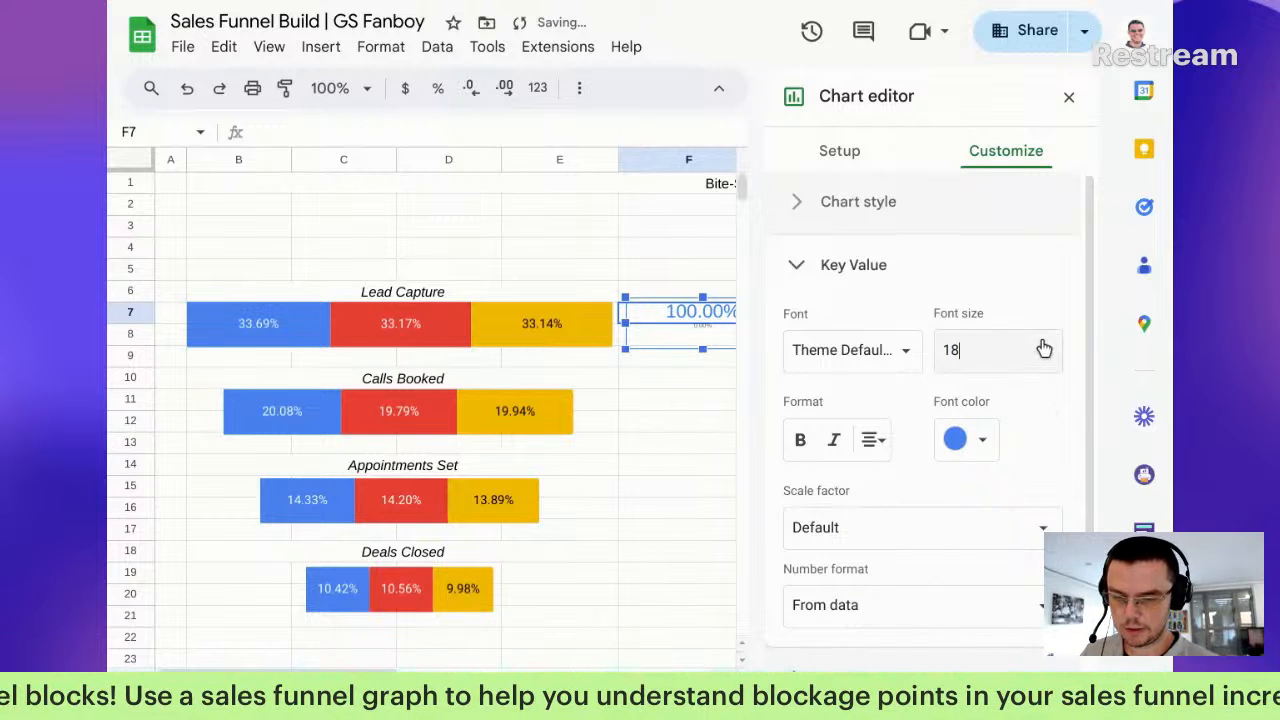
{"action": "left_click", "coordinate": [1040, 350]}
{"action": "left_click", "coordinate": [984, 598]}
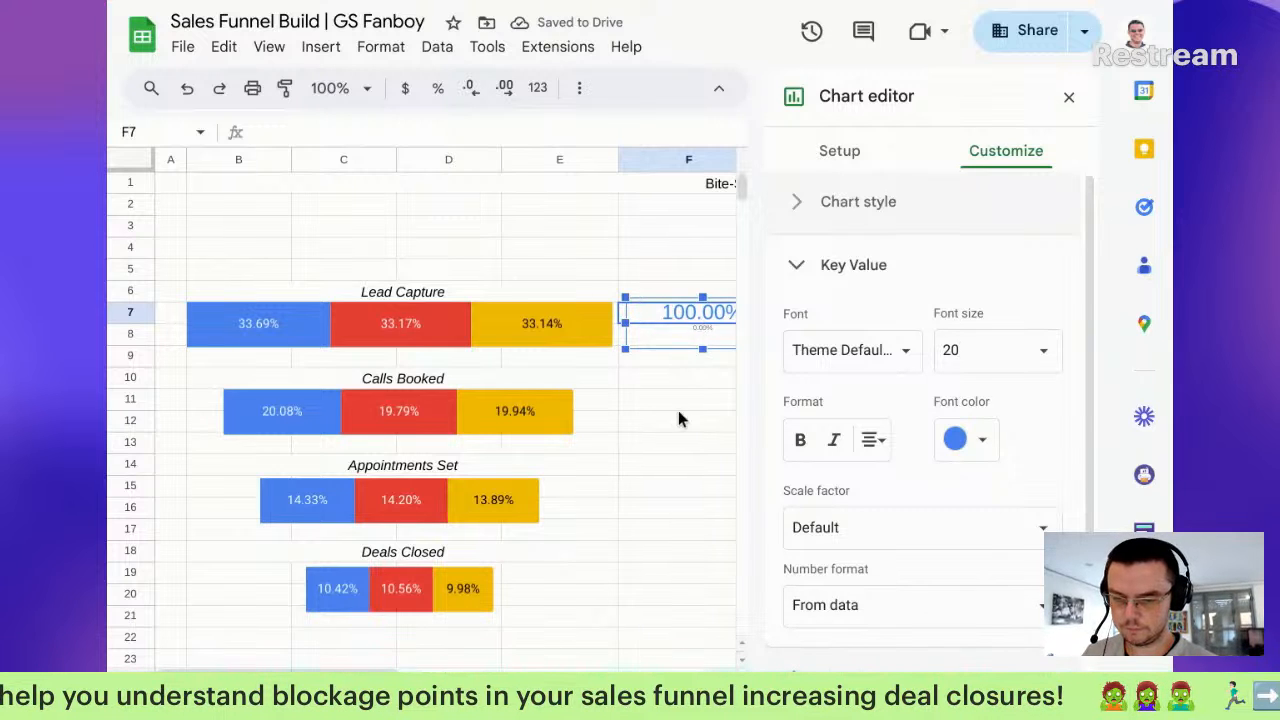
{"action": "left_click", "coordinate": [680, 403]}
{"action": "left_click_drag", "start_coordinate": [703, 320], "coordinate": [757, 330]}
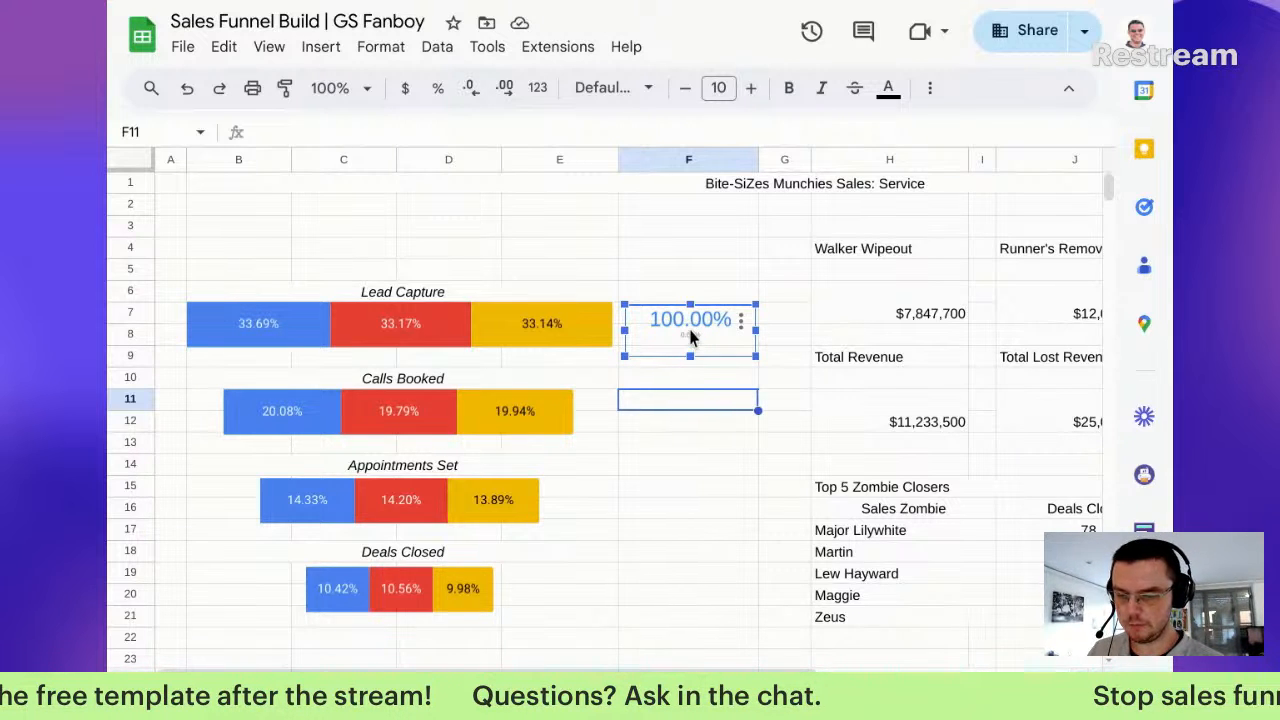
Step: Paste copies of the 100.00% scorecard beside Calls Booked, Appointments Set and Deals Closed
{"action": "key", "text": "Escape"}
{"action": "key", "text": "ctrl+v"}
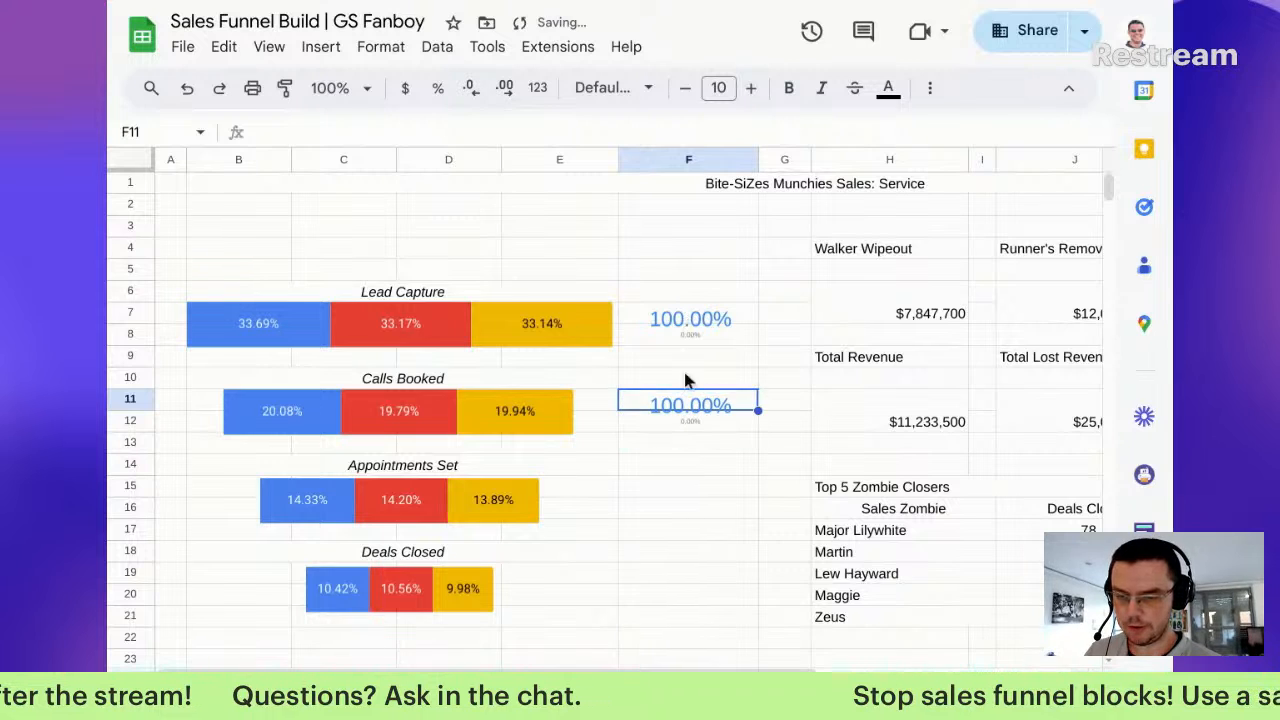
{"action": "left_click", "coordinate": [691, 405]}
{"action": "left_click_drag", "start_coordinate": [693, 418], "coordinate": [687, 514]}
{"action": "left_click", "coordinate": [687, 427]}
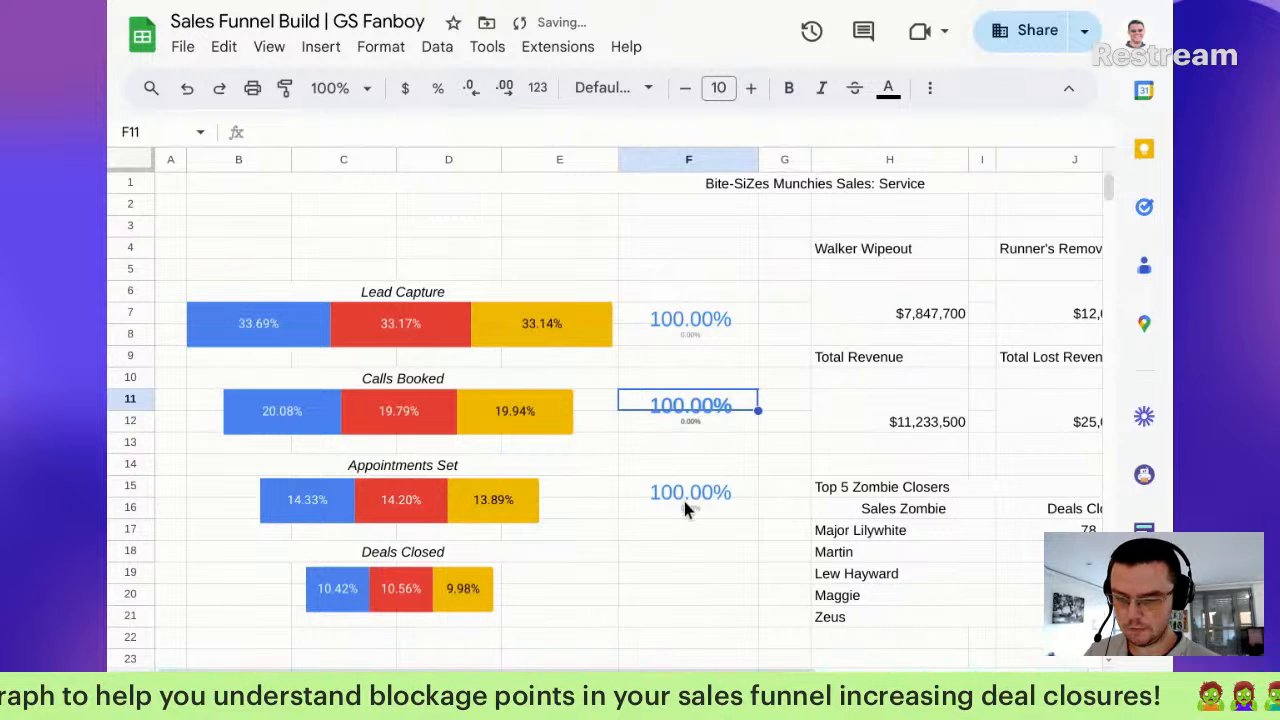
{"action": "key", "text": "ctrl+v"}
{"action": "left_click_drag", "start_coordinate": [692, 404], "coordinate": [677, 577]}
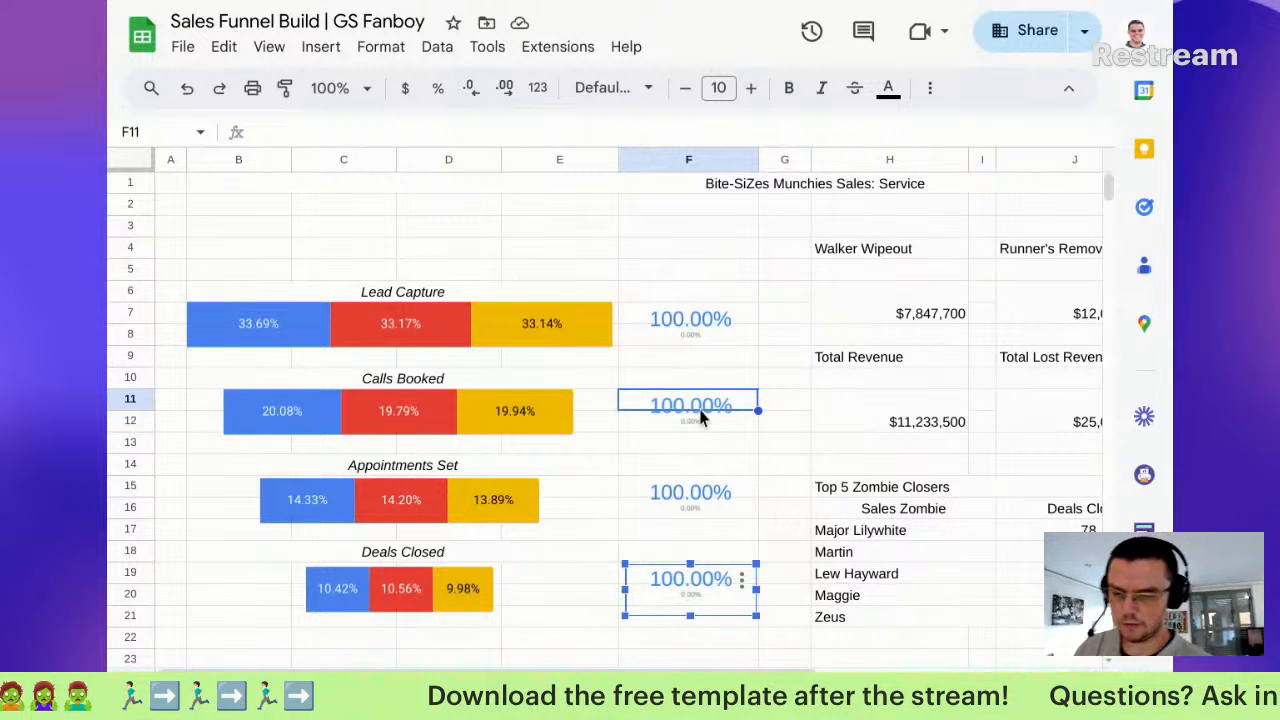
{"action": "left_click_drag", "start_coordinate": [712, 450], "coordinate": [715, 468]}
{"action": "double_click", "coordinate": [684, 601]}
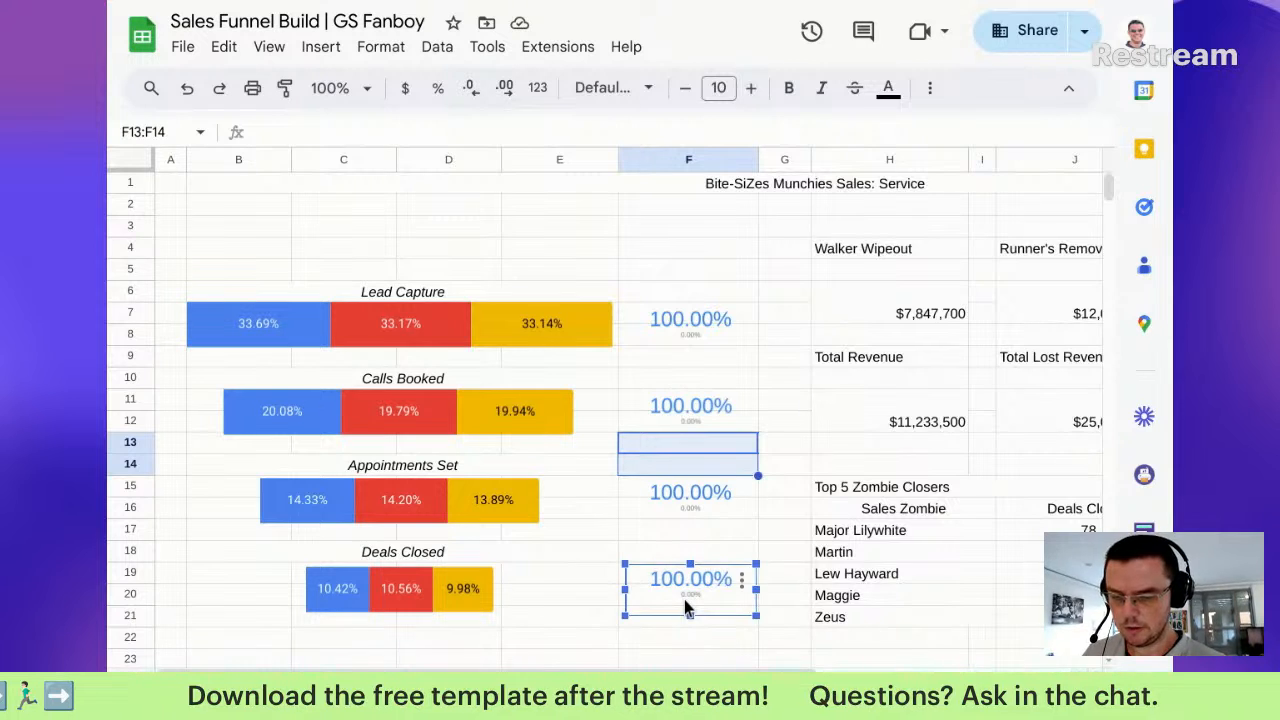
Step: Toggle Aggregate on and back off for the Deals Closed scorecard
{"action": "left_click", "coordinate": [914, 320]}
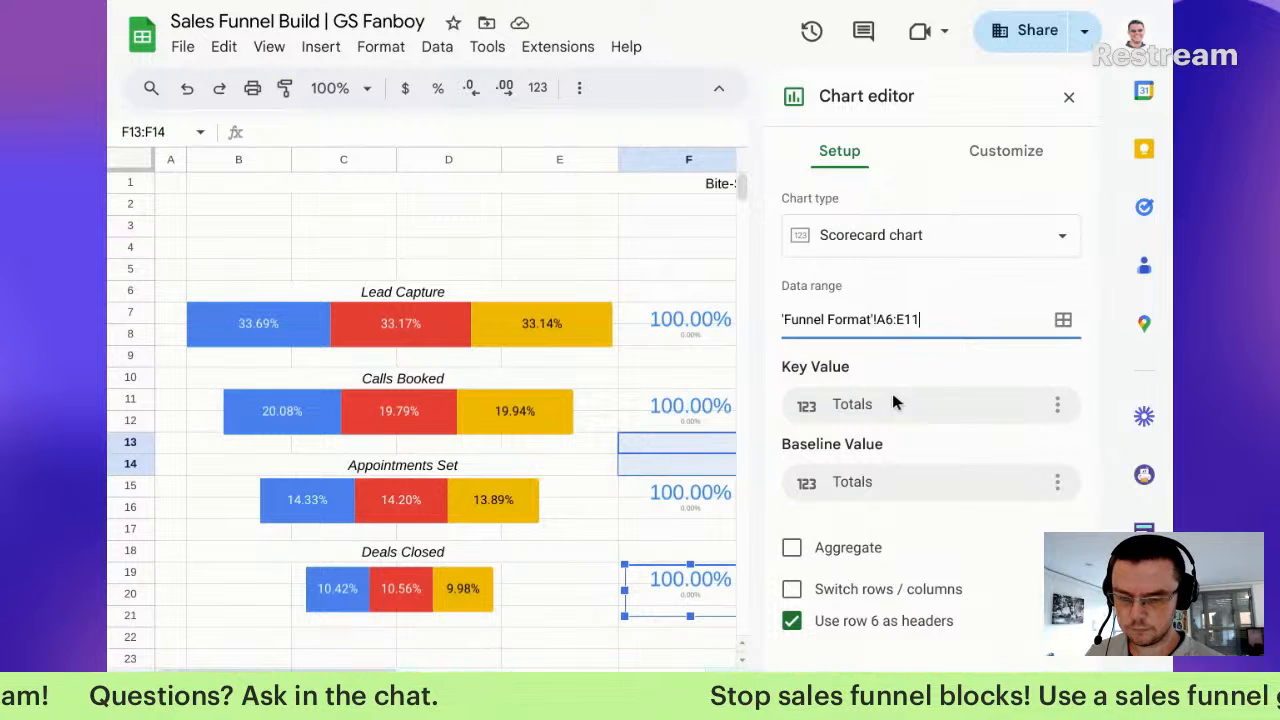
{"action": "left_click", "coordinate": [892, 482]}
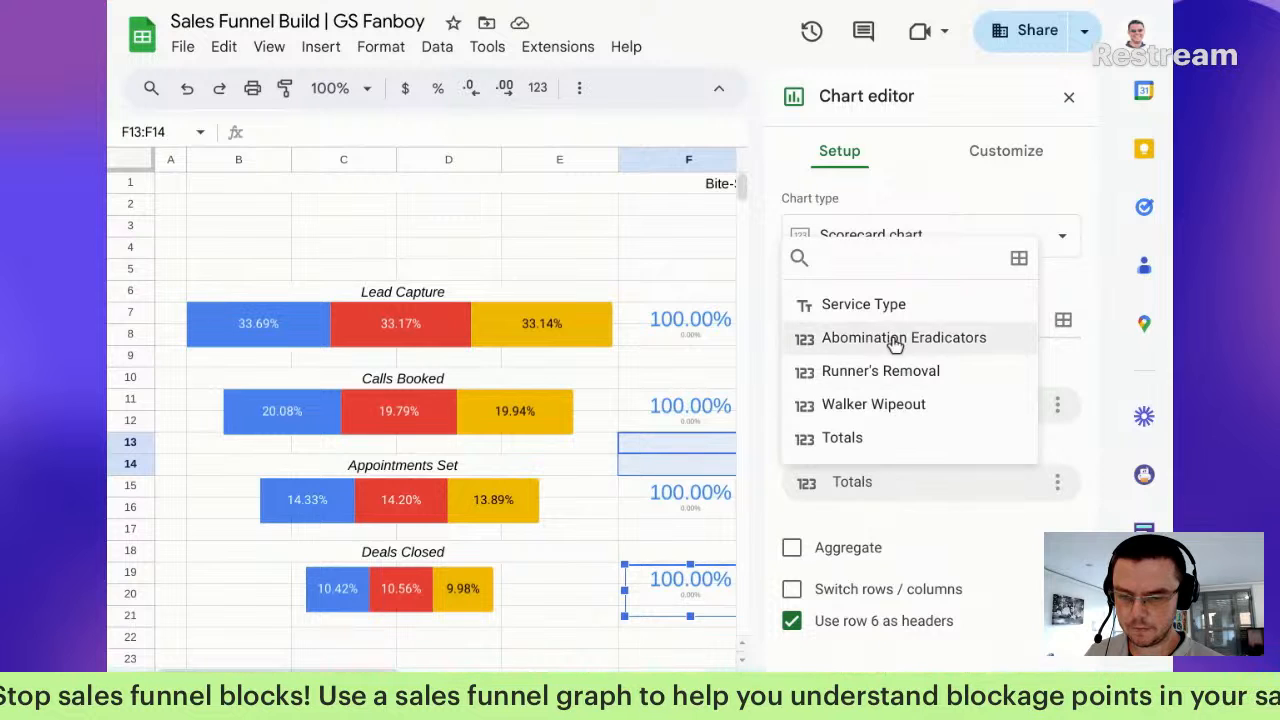
{"action": "left_click", "coordinate": [913, 545]}
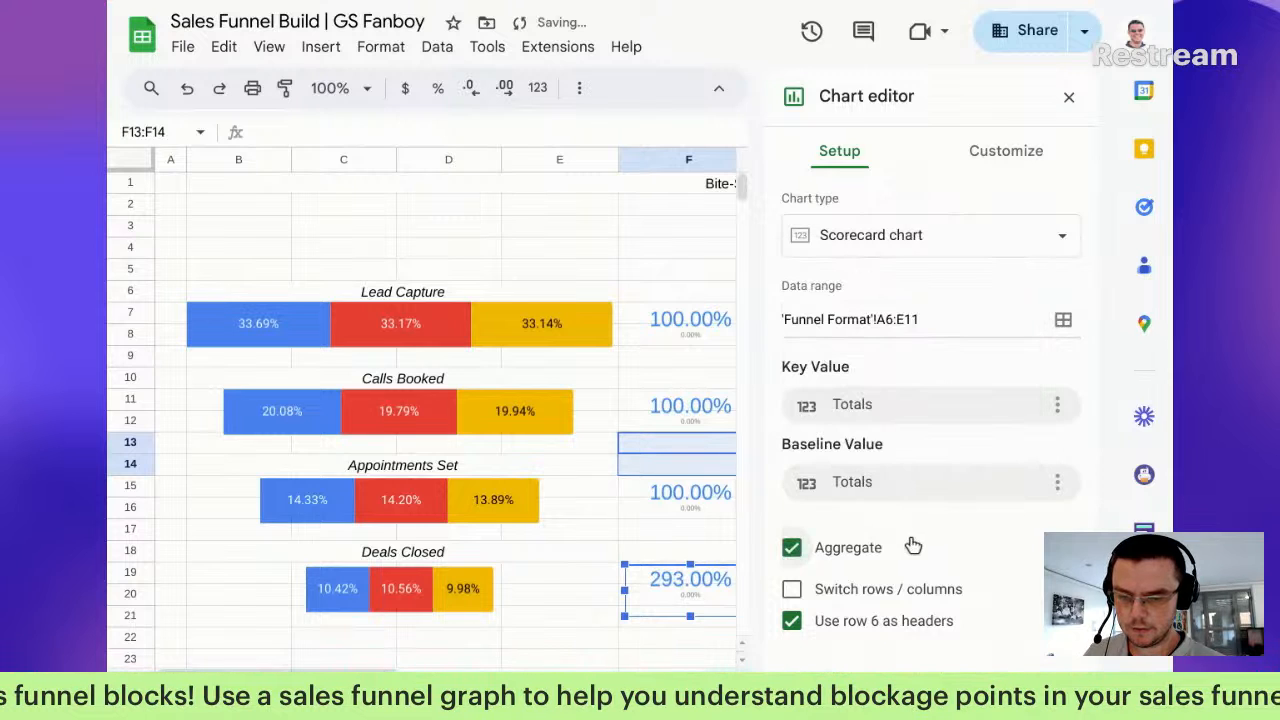
{"action": "left_click", "coordinate": [852, 548]}
{"action": "left_click", "coordinate": [668, 435]}
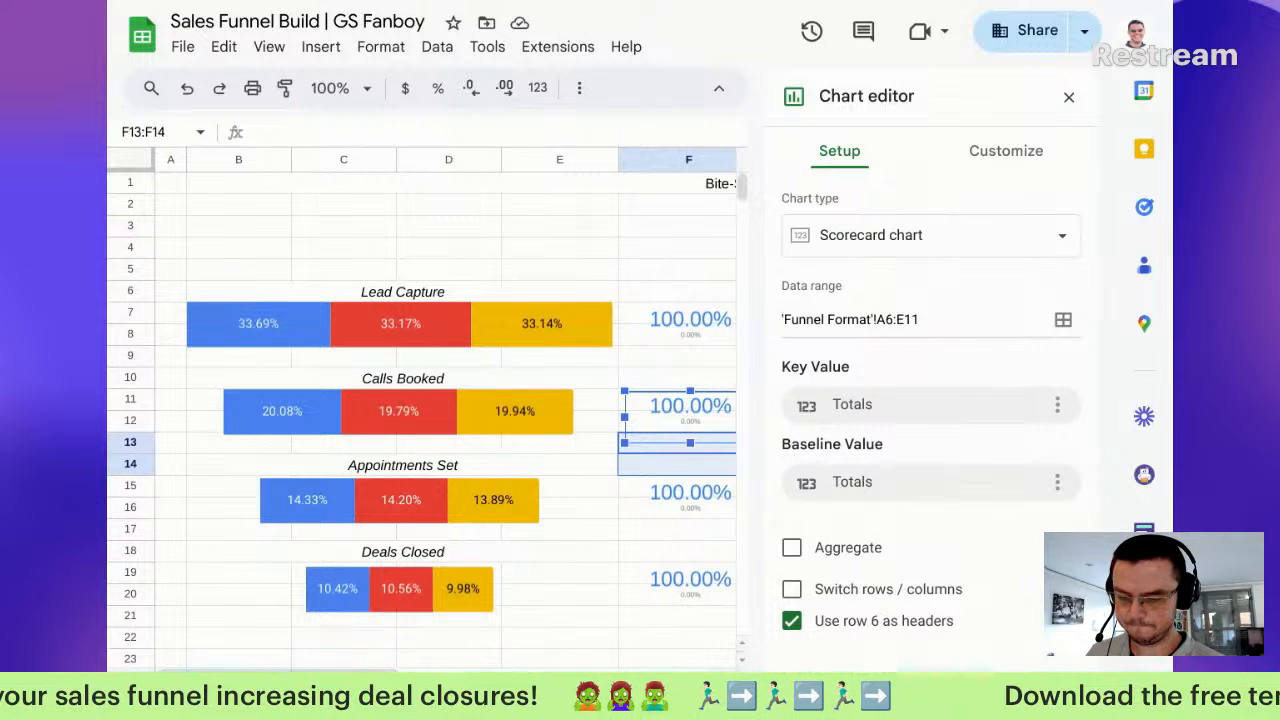
Step: Switch to the Funnel Format sheet and scroll to its top
{"action": "key", "text": "ctrl+shift+Page_Down"}
{"action": "left_click", "coordinate": [640, 688]}
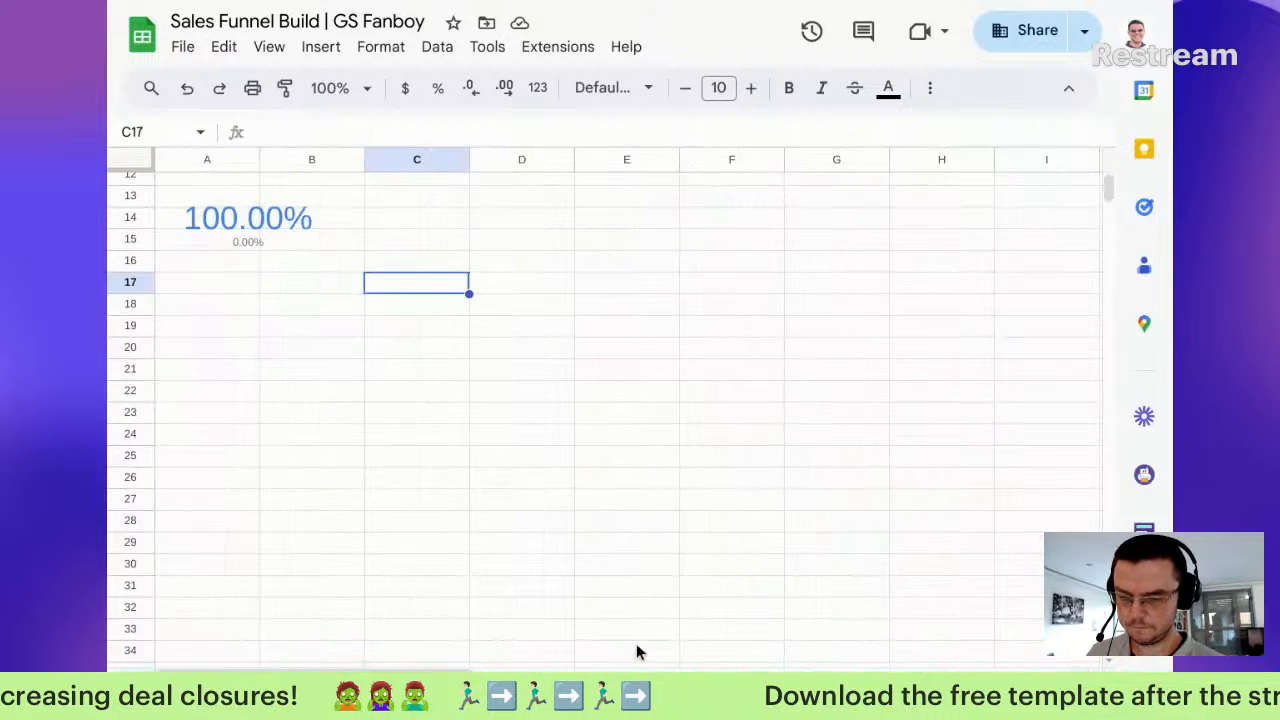
{"action": "scroll", "coordinate": [275, 266], "scroll_direction": "up", "scroll_amount": 4}
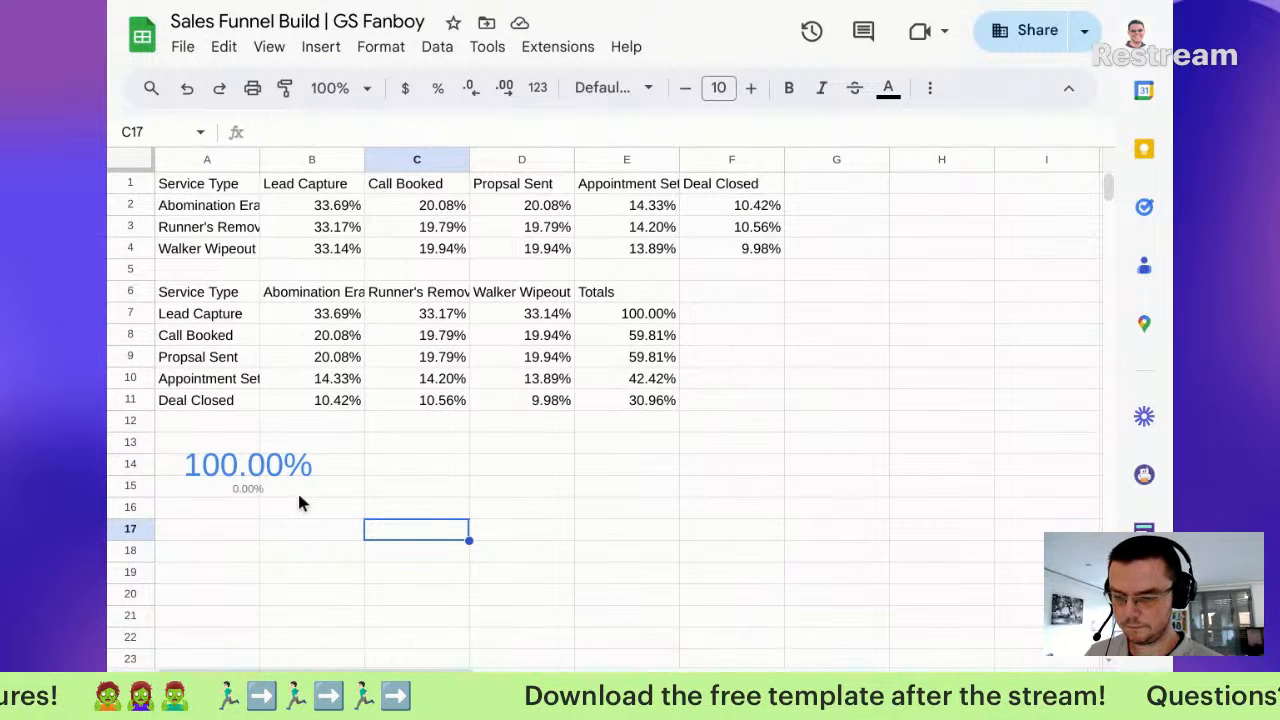
Step: Move the scorecard down to C17, keep Totals as baseline, and begin editing its data range
{"action": "double_click", "coordinate": [250, 478]}
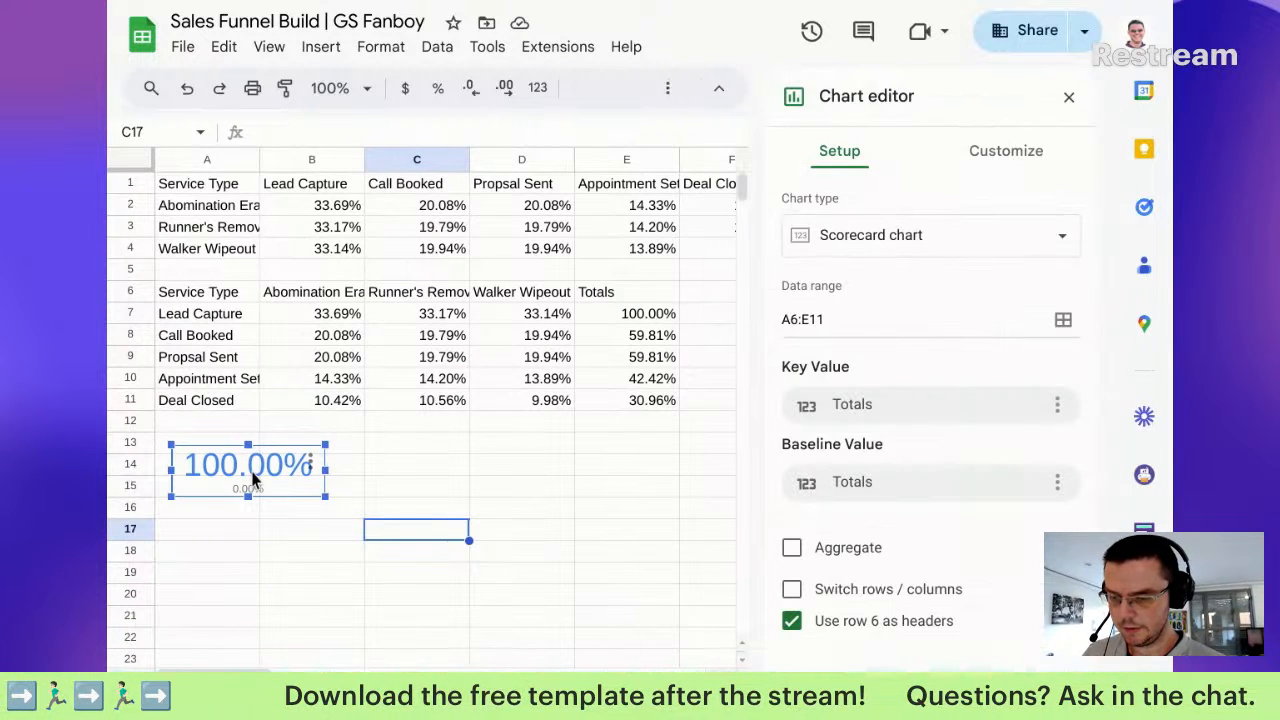
{"action": "left_click_drag", "start_coordinate": [305, 490], "coordinate": [544, 571]}
{"action": "left_click", "coordinate": [1063, 320]}
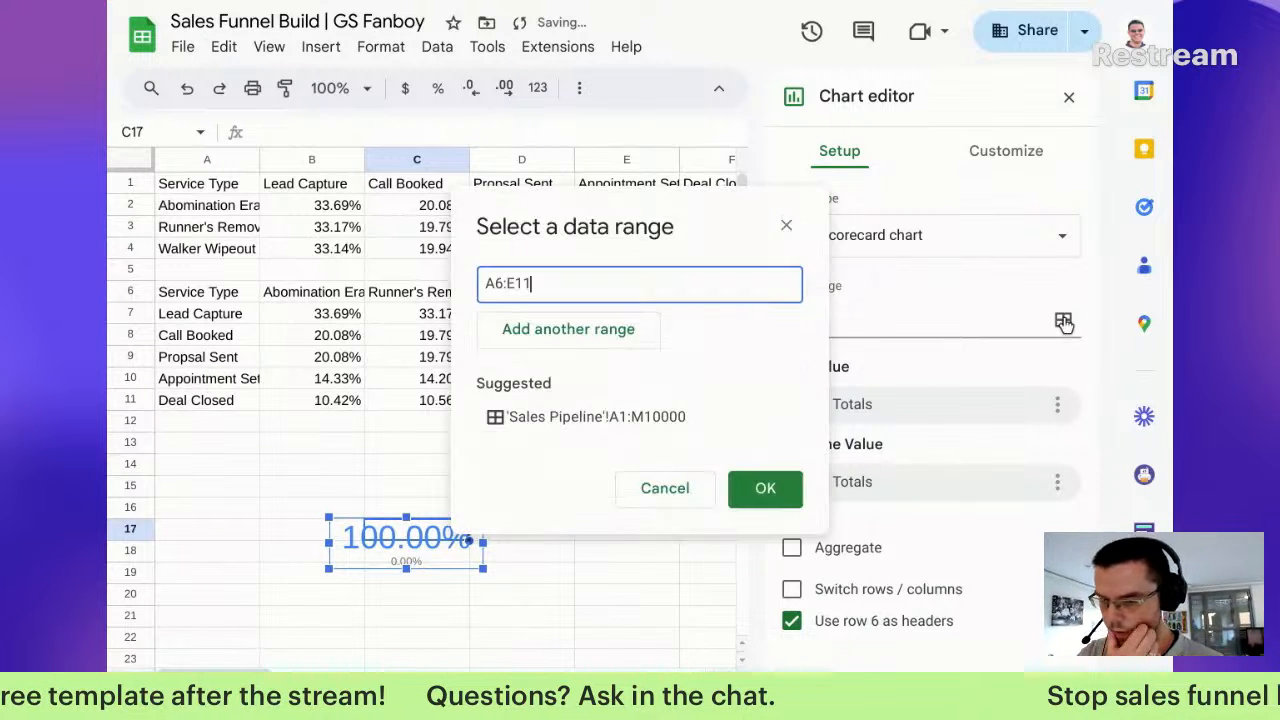
{"action": "left_click", "coordinate": [786, 226]}
{"action": "left_click", "coordinate": [862, 484]}
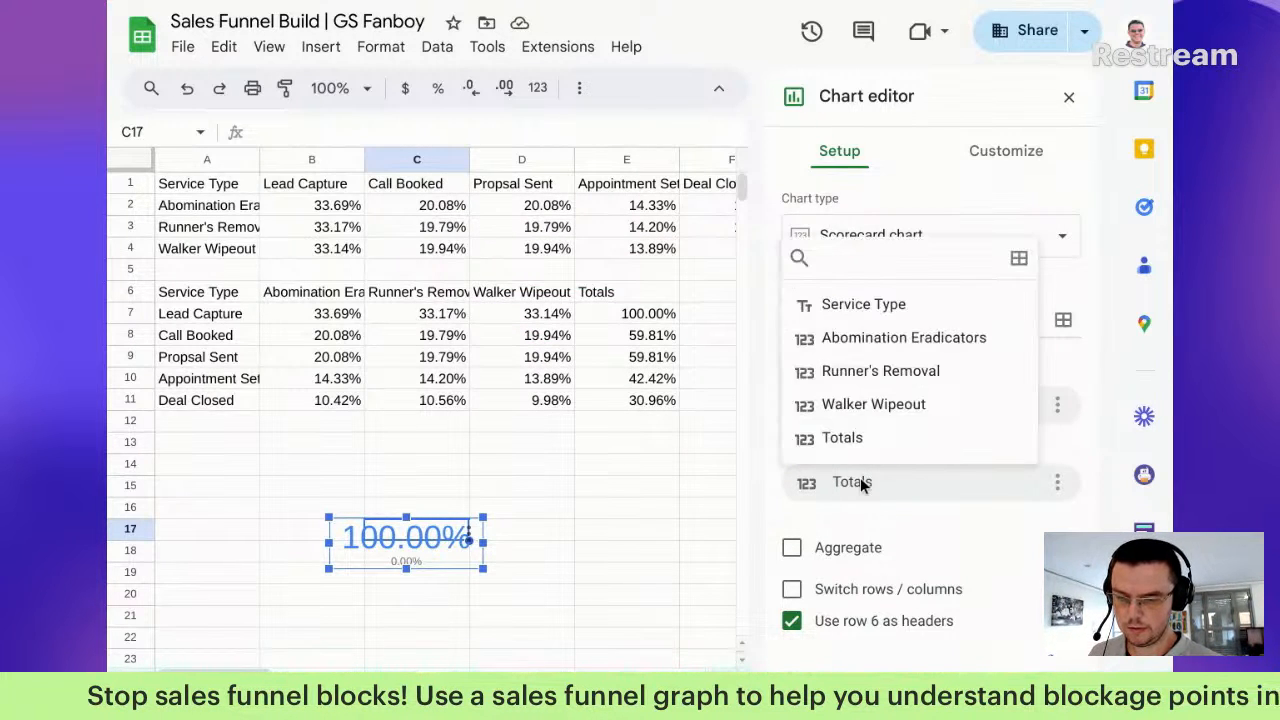
{"action": "left_click", "coordinate": [851, 450]}
{"action": "left_click", "coordinate": [815, 318]}
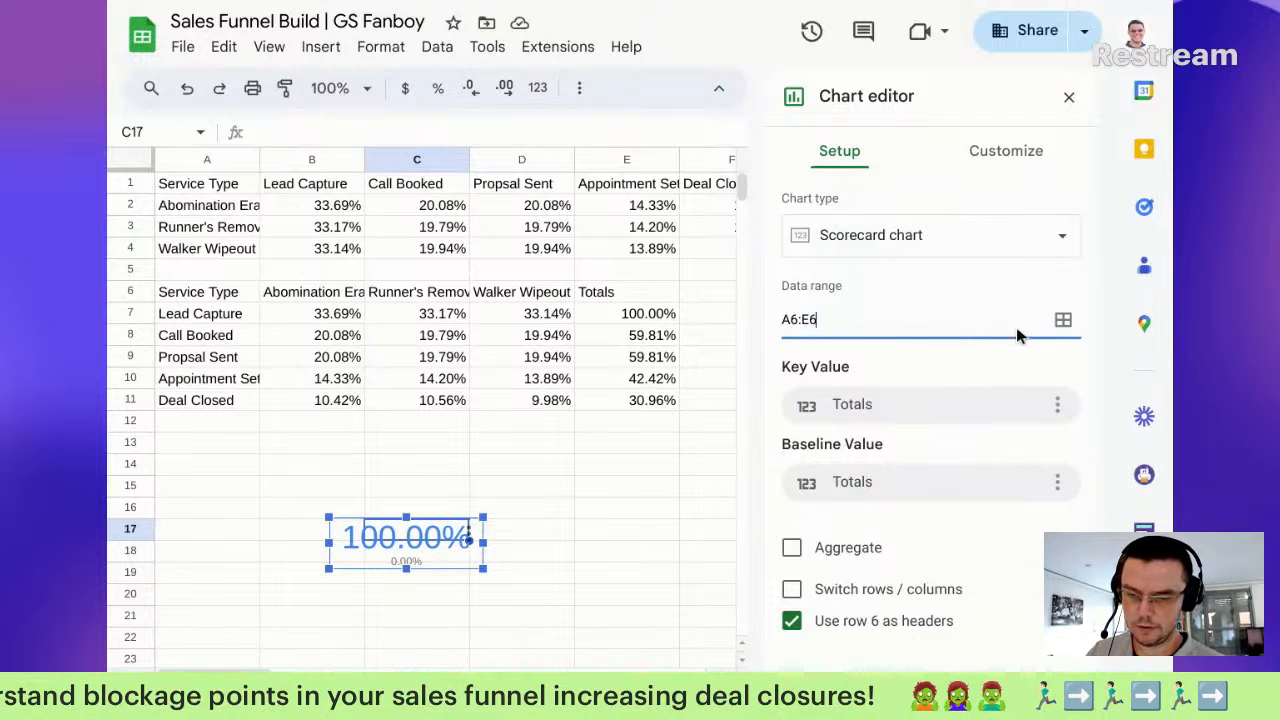
Step: Add A8:E8 as a second data range alongside A6:E6
{"action": "left_click", "coordinate": [1063, 320]}
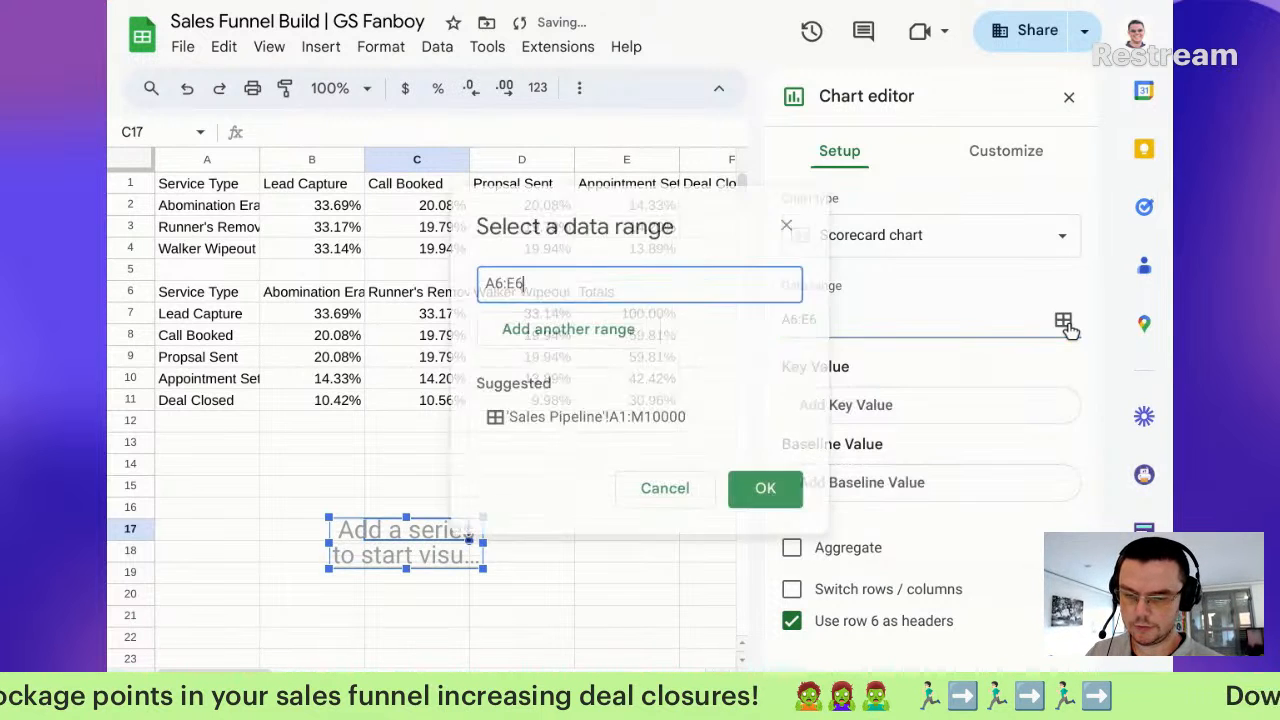
{"action": "left_click", "coordinate": [618, 330]}
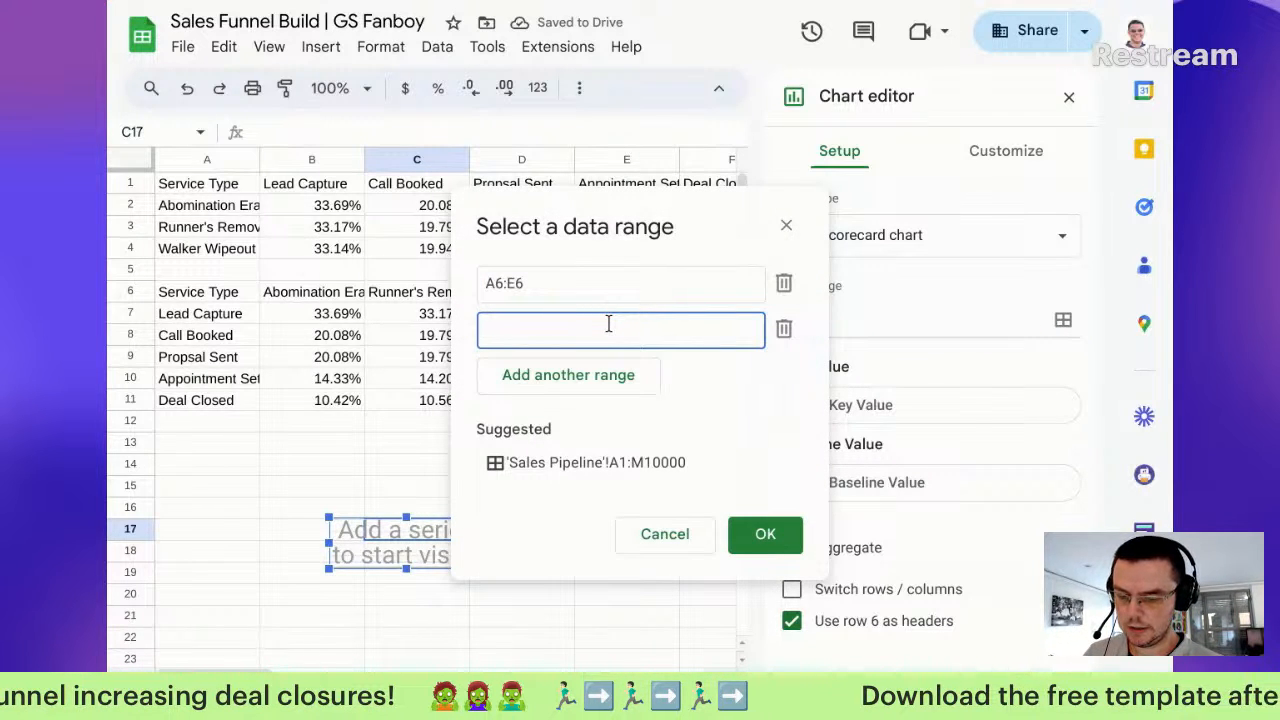
{"action": "type", "text": ":e"}
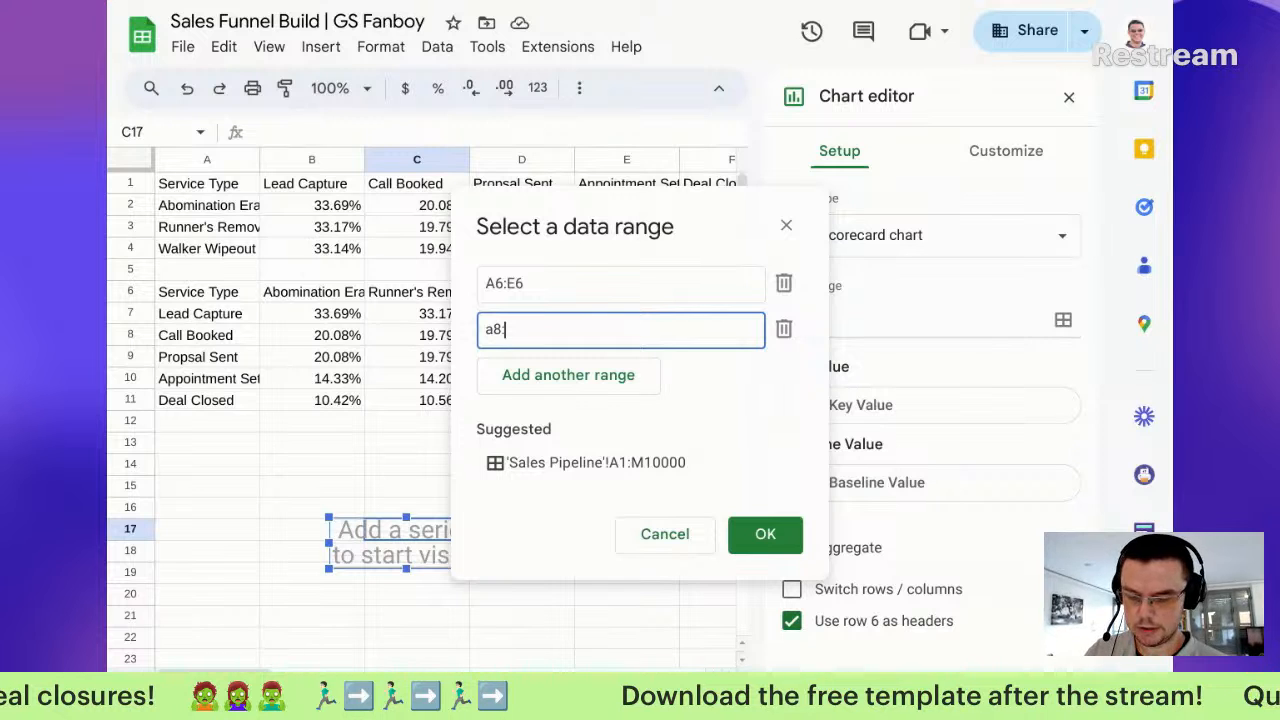
{"action": "type", "text": "8"}
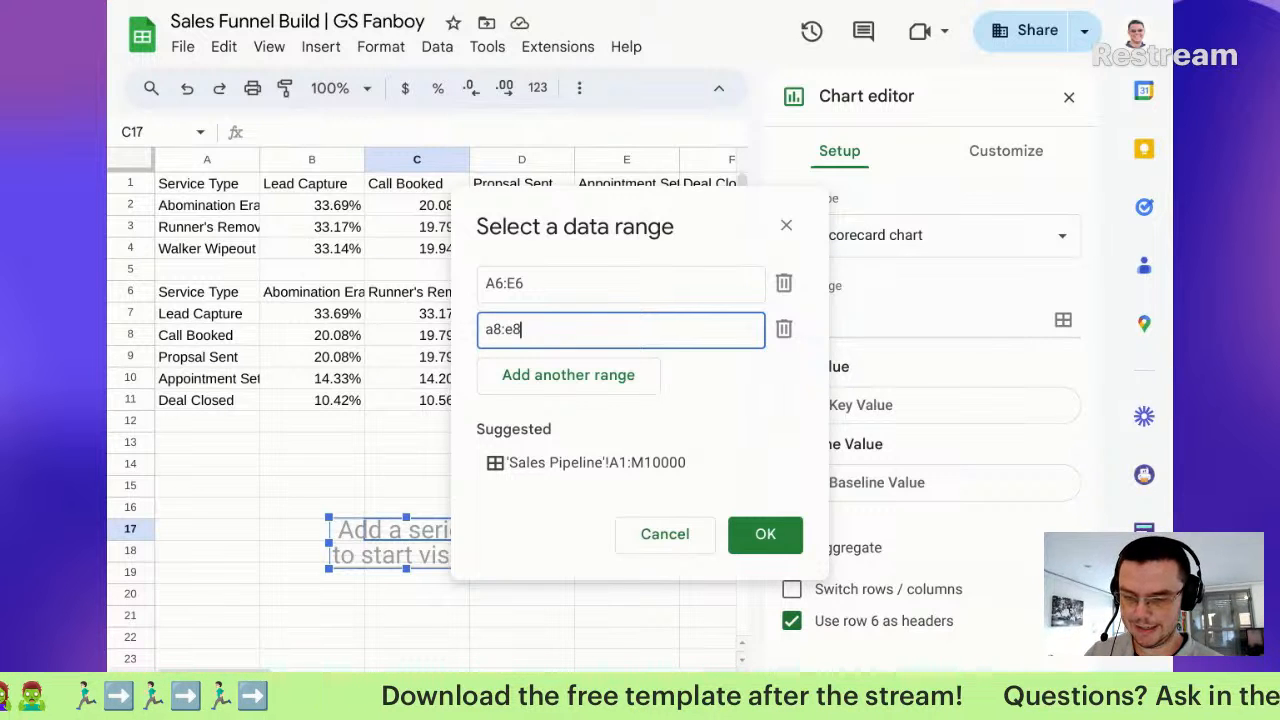
{"action": "left_click", "coordinate": [750, 534]}
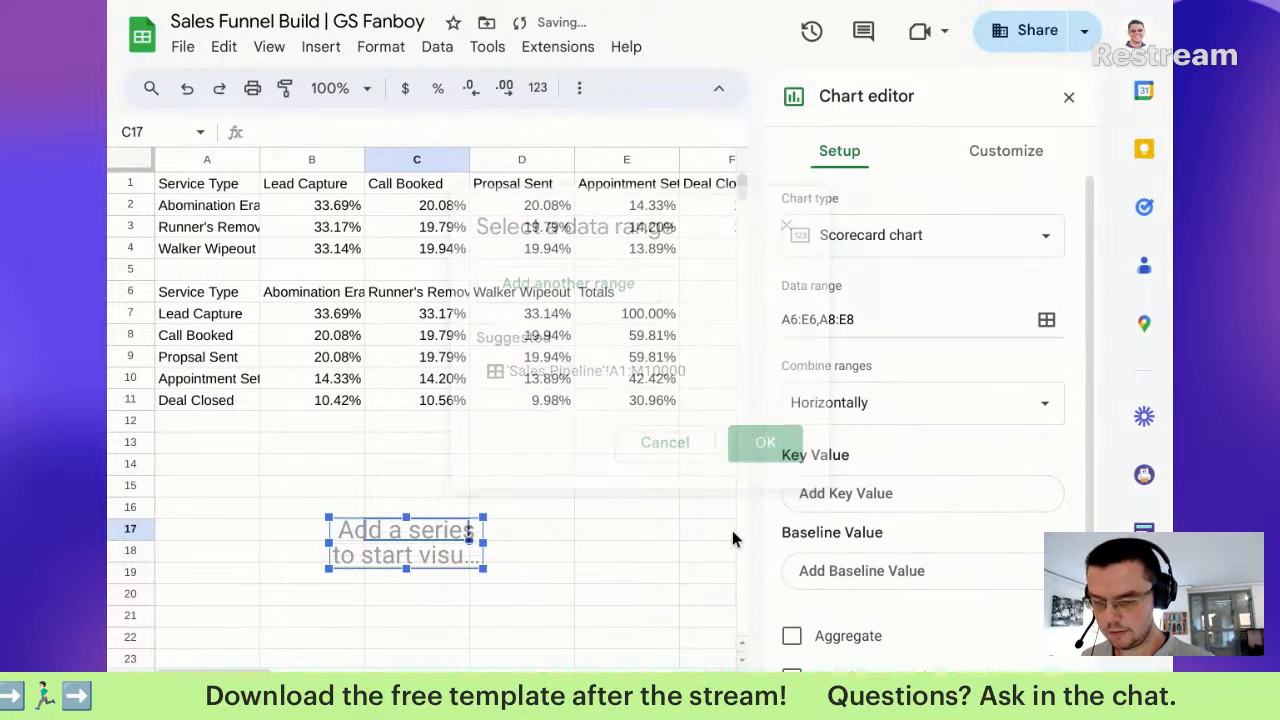
Step: Dismiss the empty key value range prompts and uncheck 'Use row 6 as headers'
{"action": "left_click", "coordinate": [963, 497]}
{"action": "left_click", "coordinate": [765, 435]}
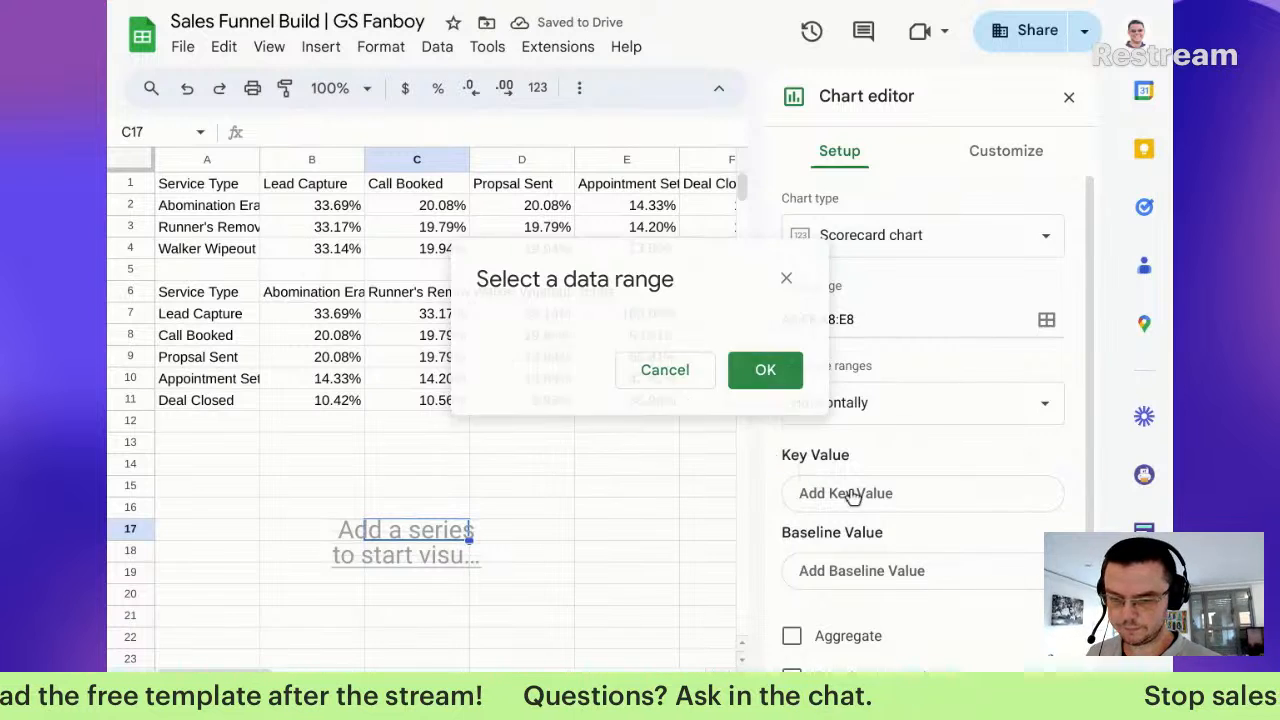
{"action": "scroll", "coordinate": [870, 360], "scroll_direction": "down", "scroll_amount": 1}
{"action": "left_click", "coordinate": [888, 452]}
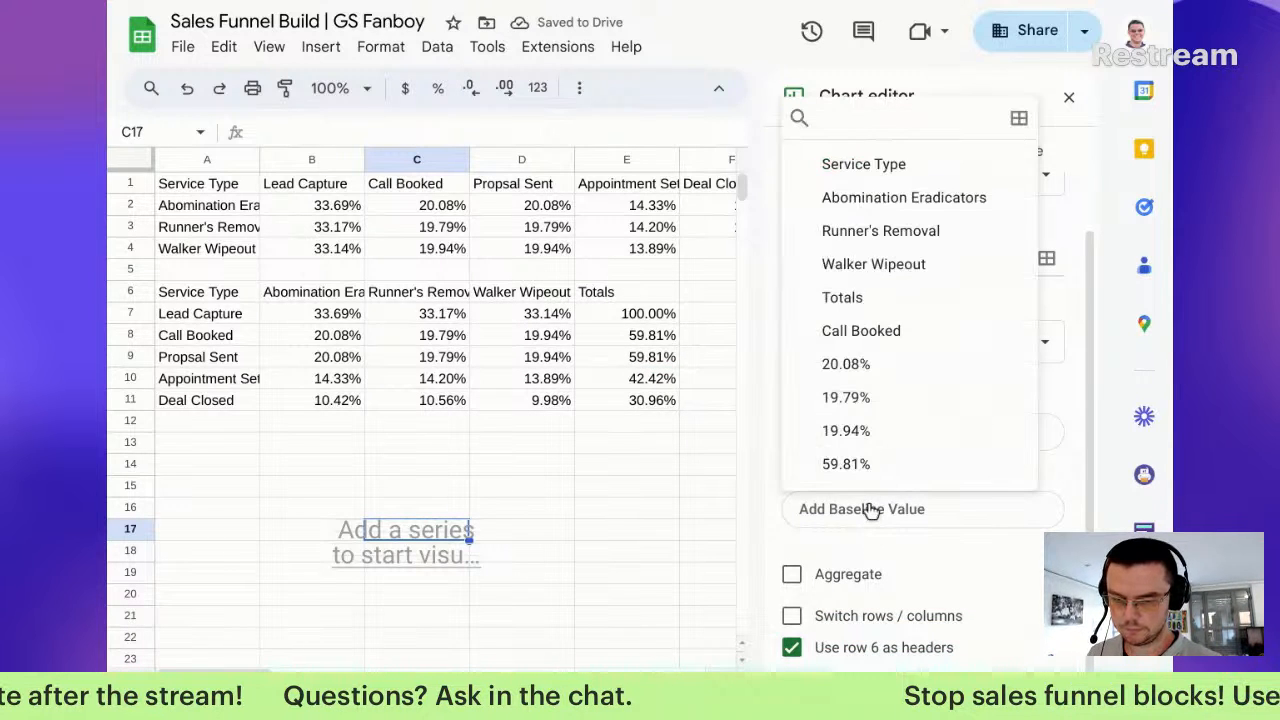
{"action": "left_click", "coordinate": [885, 300]}
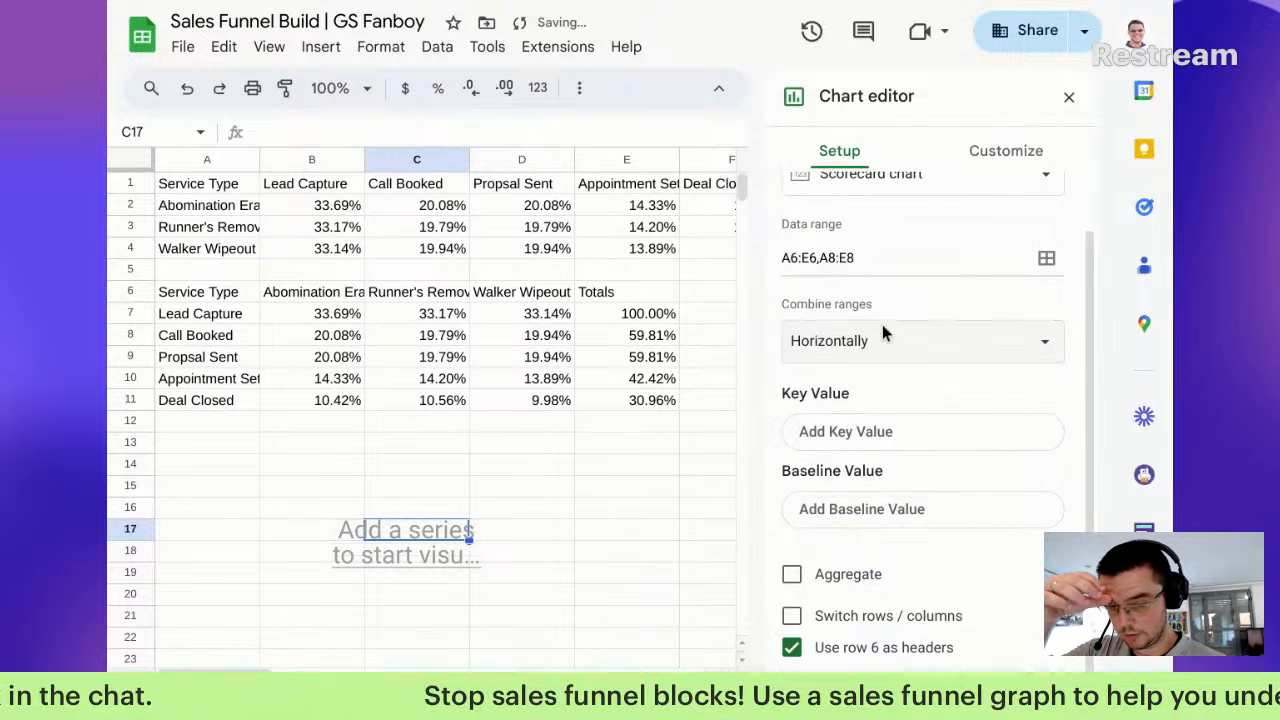
{"action": "left_click", "coordinate": [886, 437]}
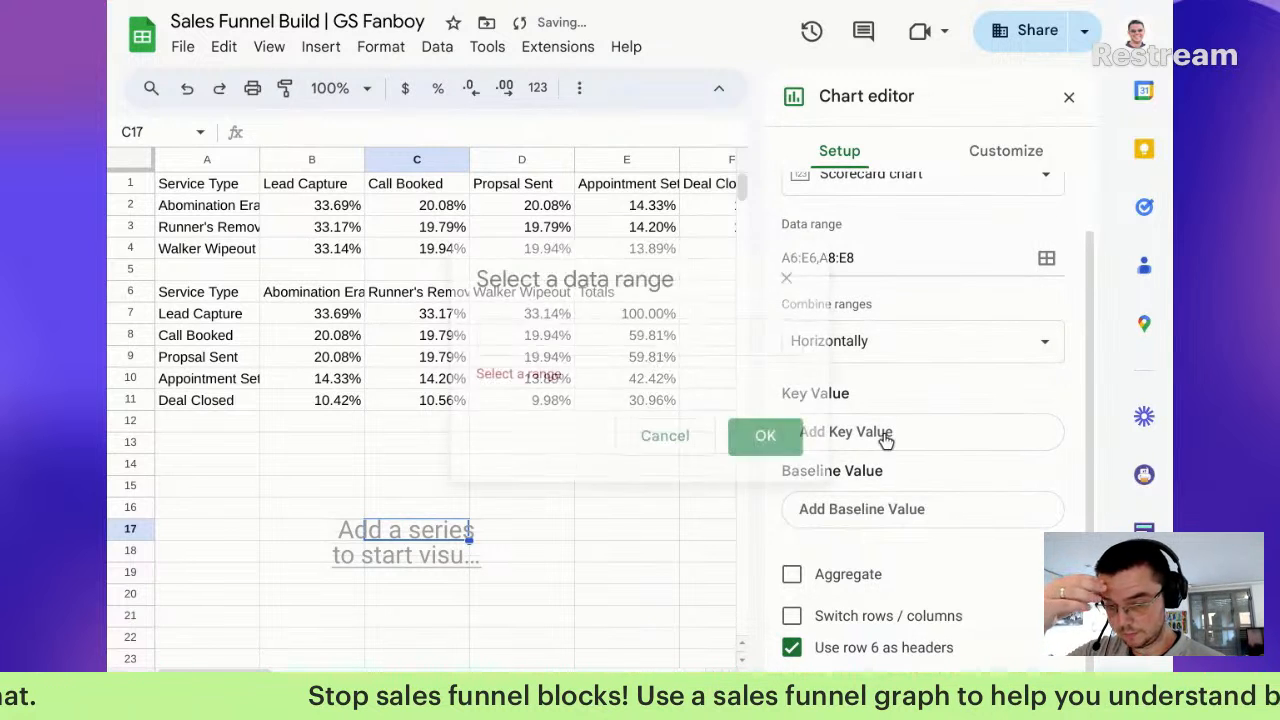
{"action": "left_click", "coordinate": [684, 437]}
{"action": "left_click", "coordinate": [792, 648]}
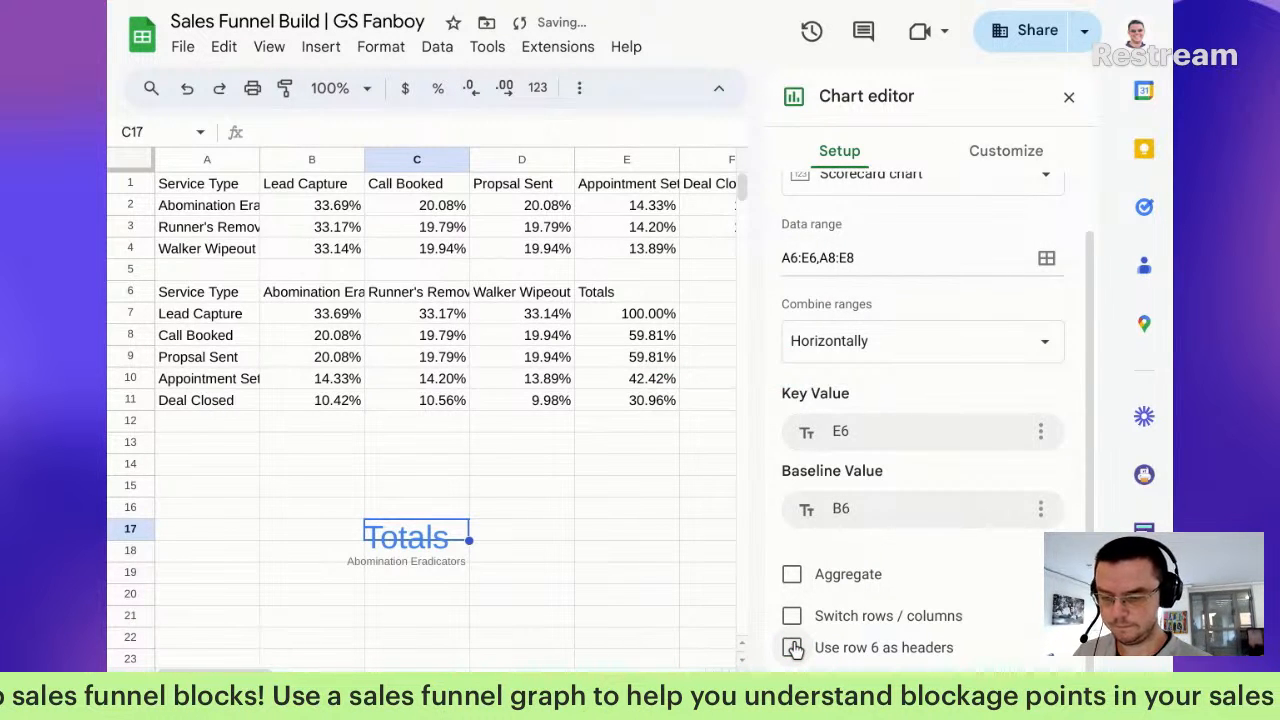
Step: Set the key value to E8 (59.81%) and the baseline value to E6, labelled Totals
{"action": "left_click", "coordinate": [855, 506]}
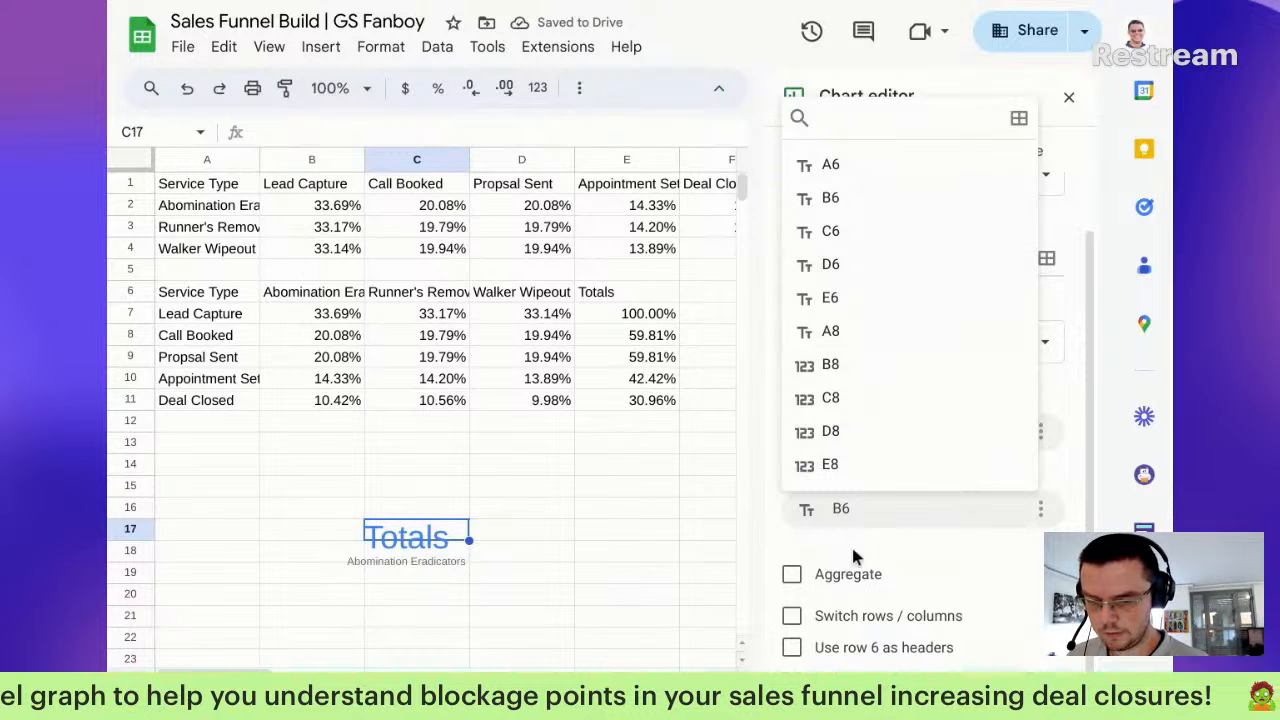
{"action": "left_click", "coordinate": [872, 462]}
{"action": "left_click", "coordinate": [869, 431]}
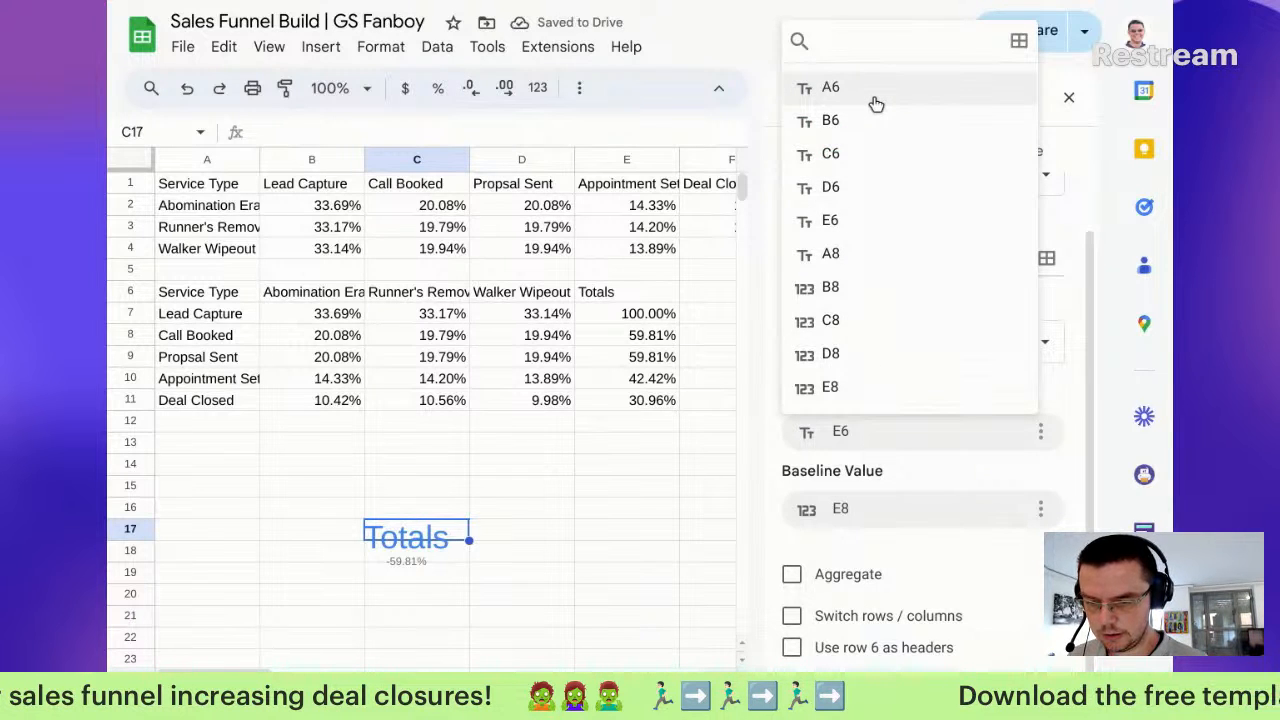
{"action": "left_click", "coordinate": [858, 262]}
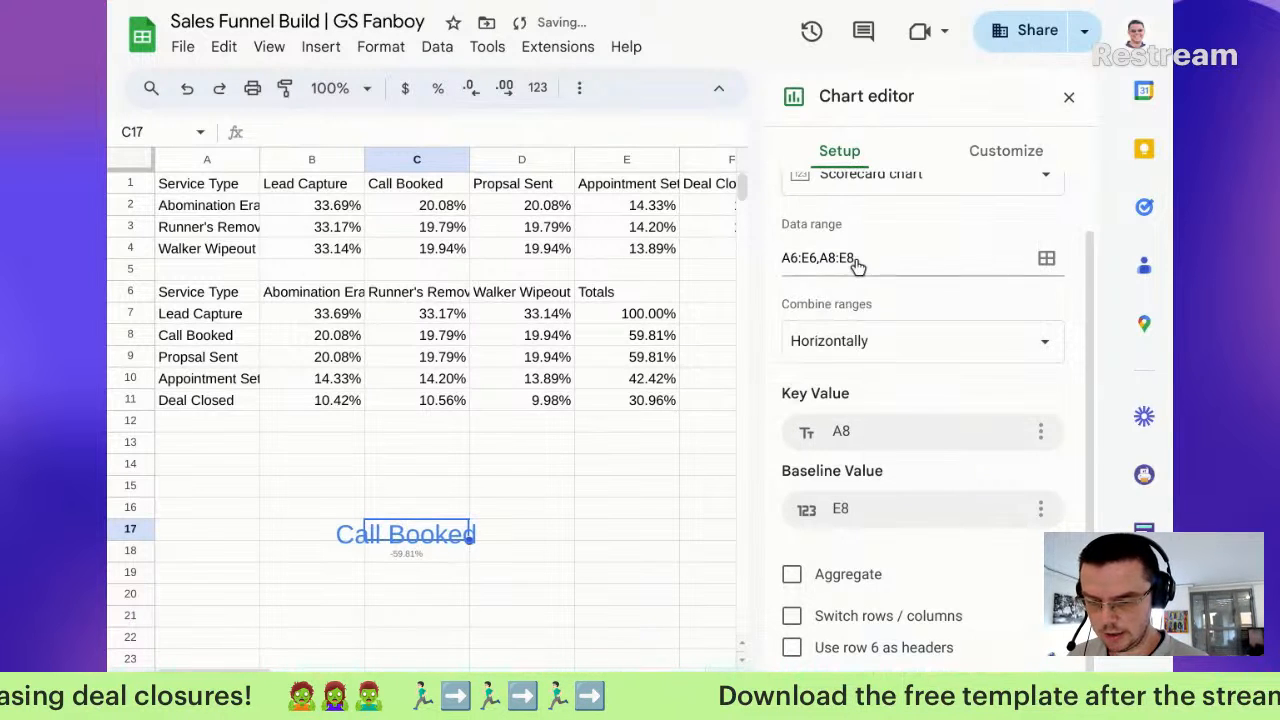
{"action": "left_click", "coordinate": [900, 434]}
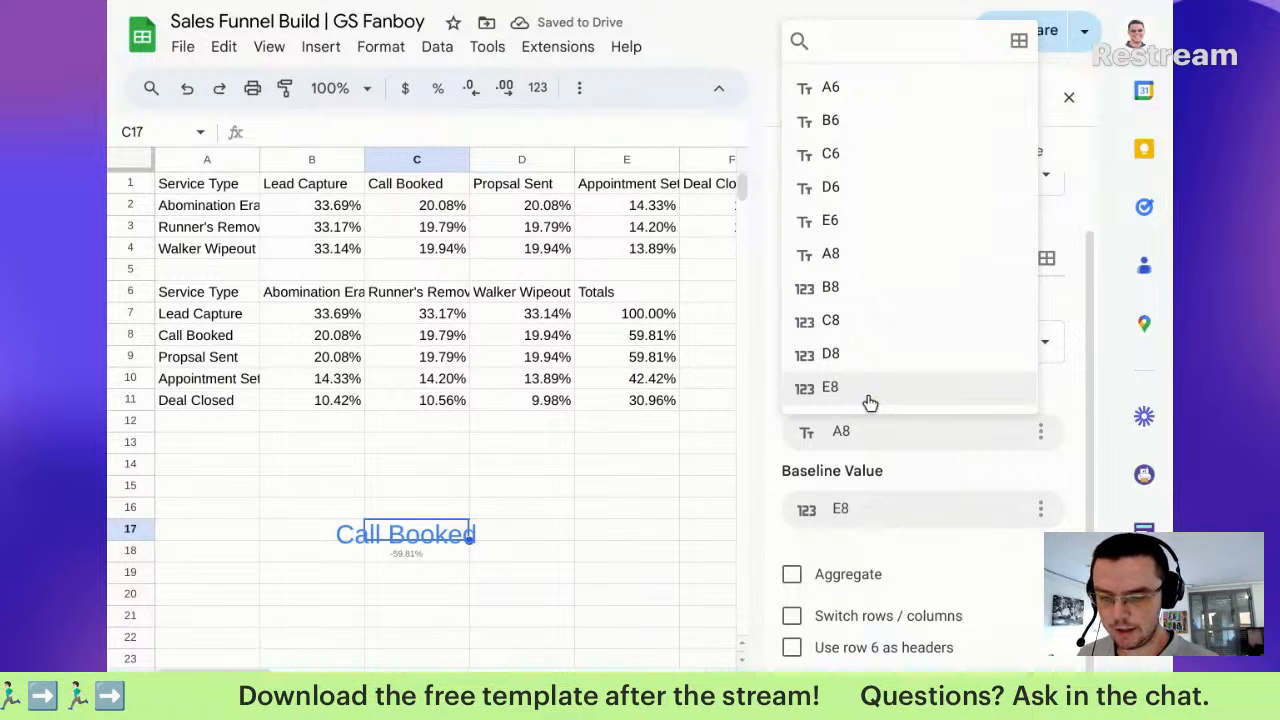
{"action": "left_click", "coordinate": [868, 400]}
{"action": "left_click", "coordinate": [858, 510]}
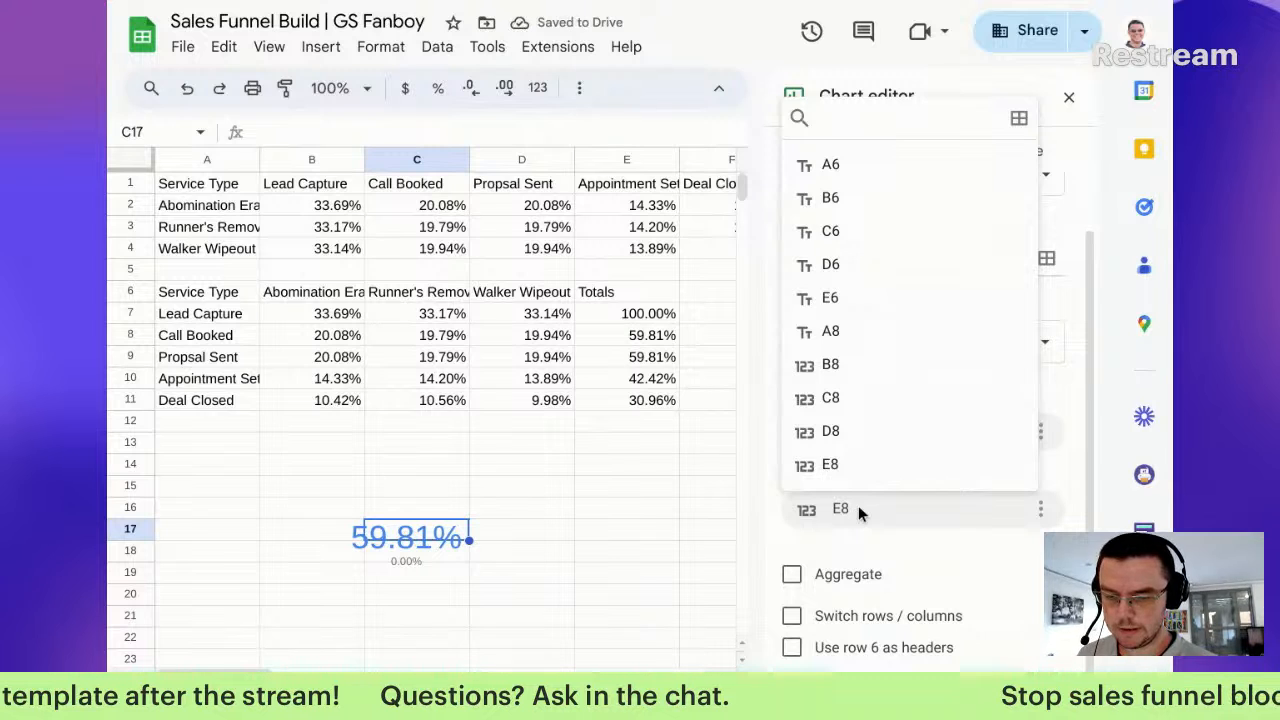
{"action": "left_click", "coordinate": [855, 298]}
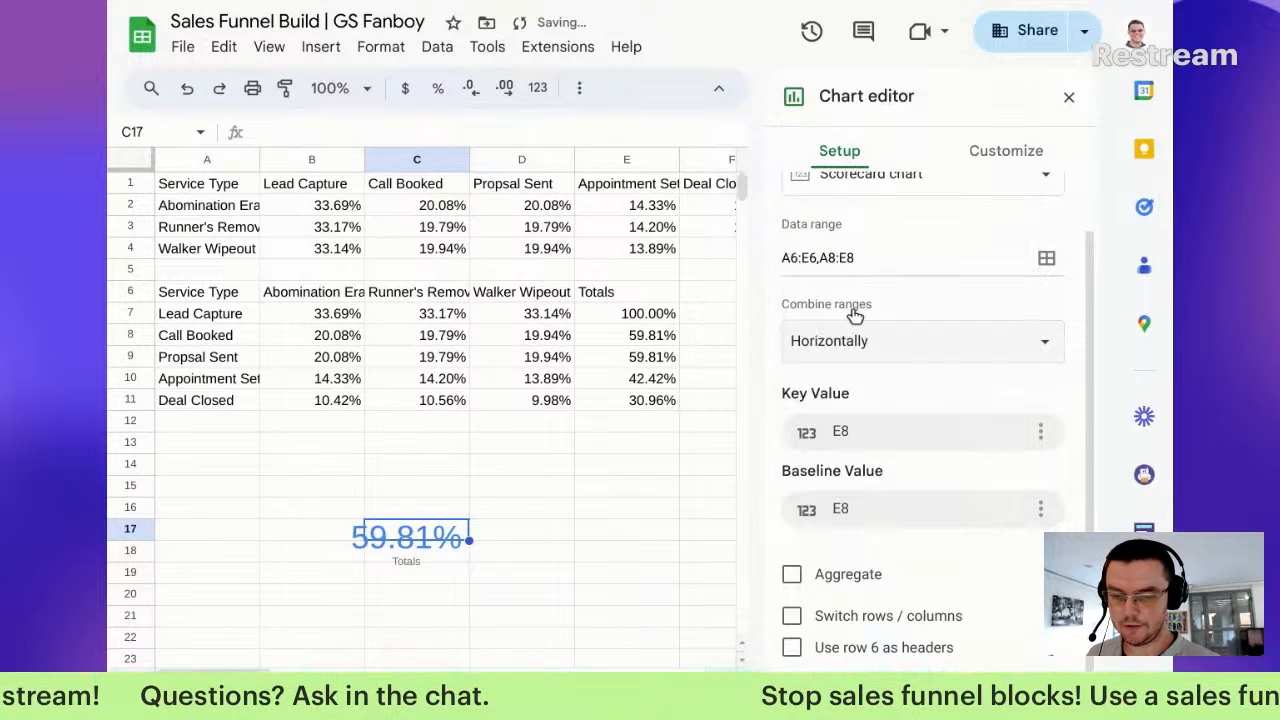
Step: Select the end of the data range text to replace it
{"action": "left_click", "coordinate": [815, 257]}
{"action": "left_click_drag", "start_coordinate": [816, 257], "coordinate": [811, 257]}
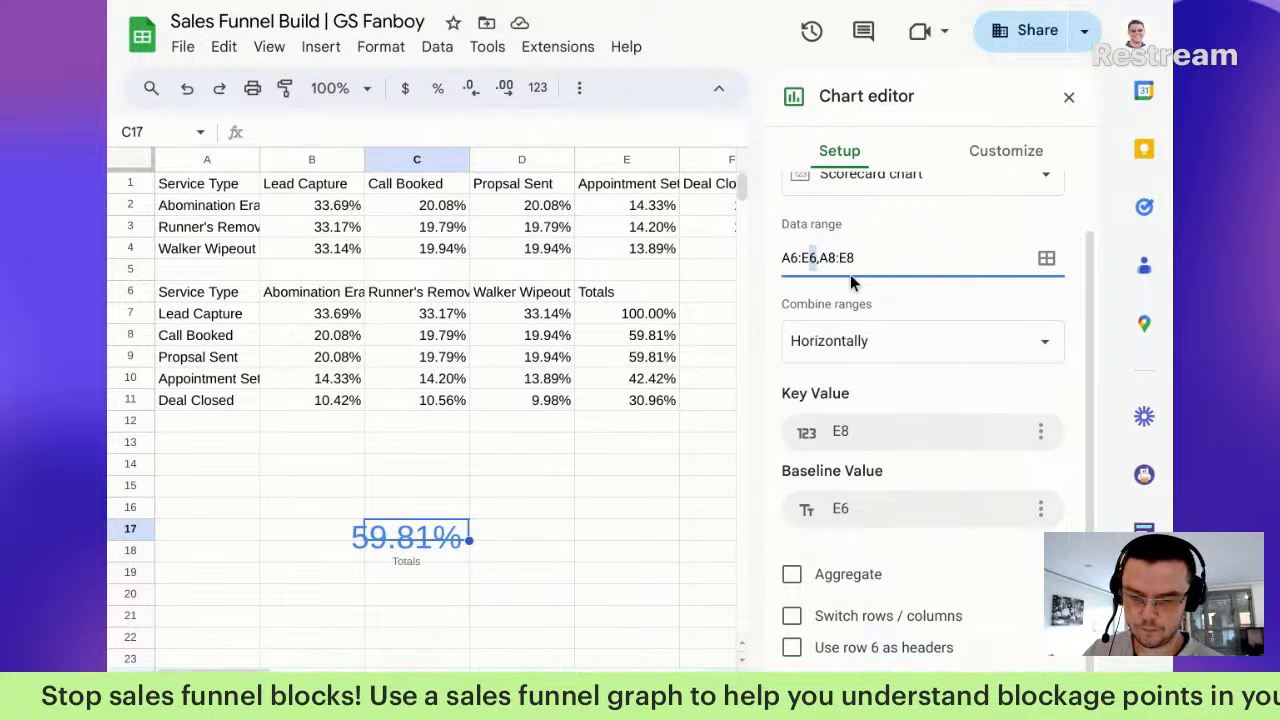
{"action": "left_click_drag", "start_coordinate": [859, 258], "coordinate": [810, 254]}
Step: Revert the data range to A6:E6,A8:E8 and start appending a third range
{"action": "type", "text": "11"}
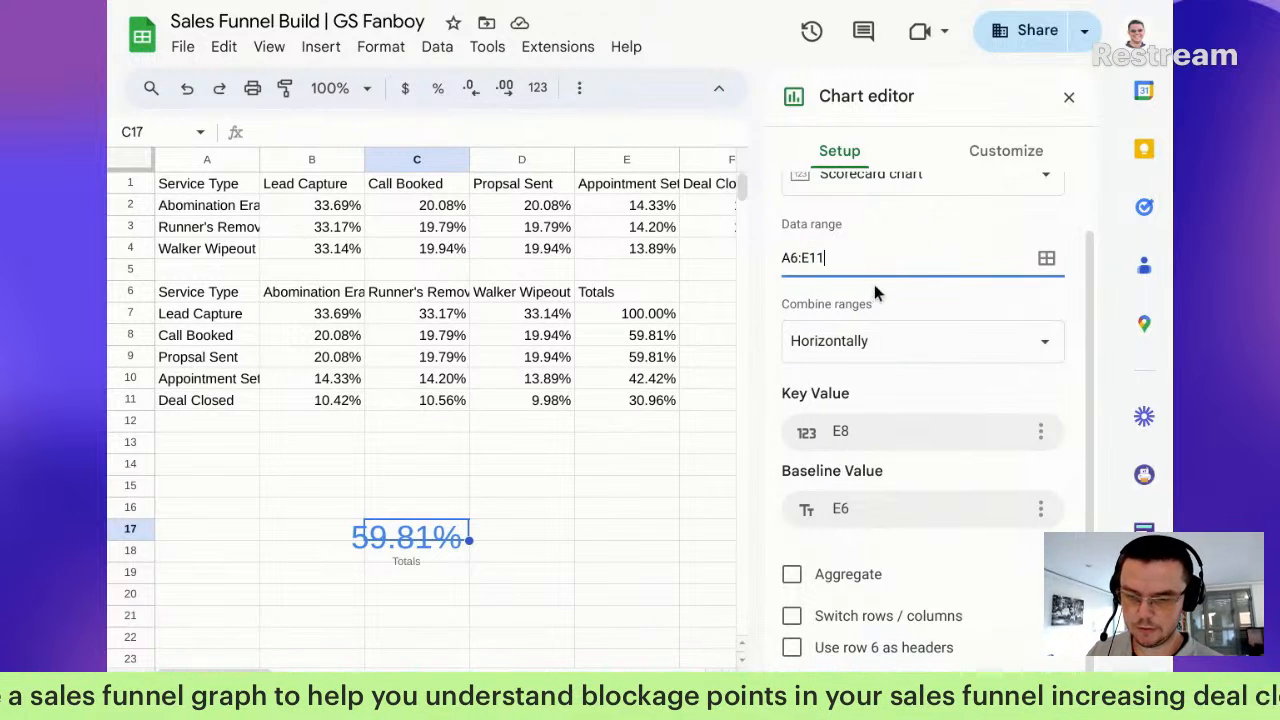
{"action": "left_click", "coordinate": [931, 393]}
{"action": "left_click", "coordinate": [898, 482]}
{"action": "left_click", "coordinate": [898, 480]}
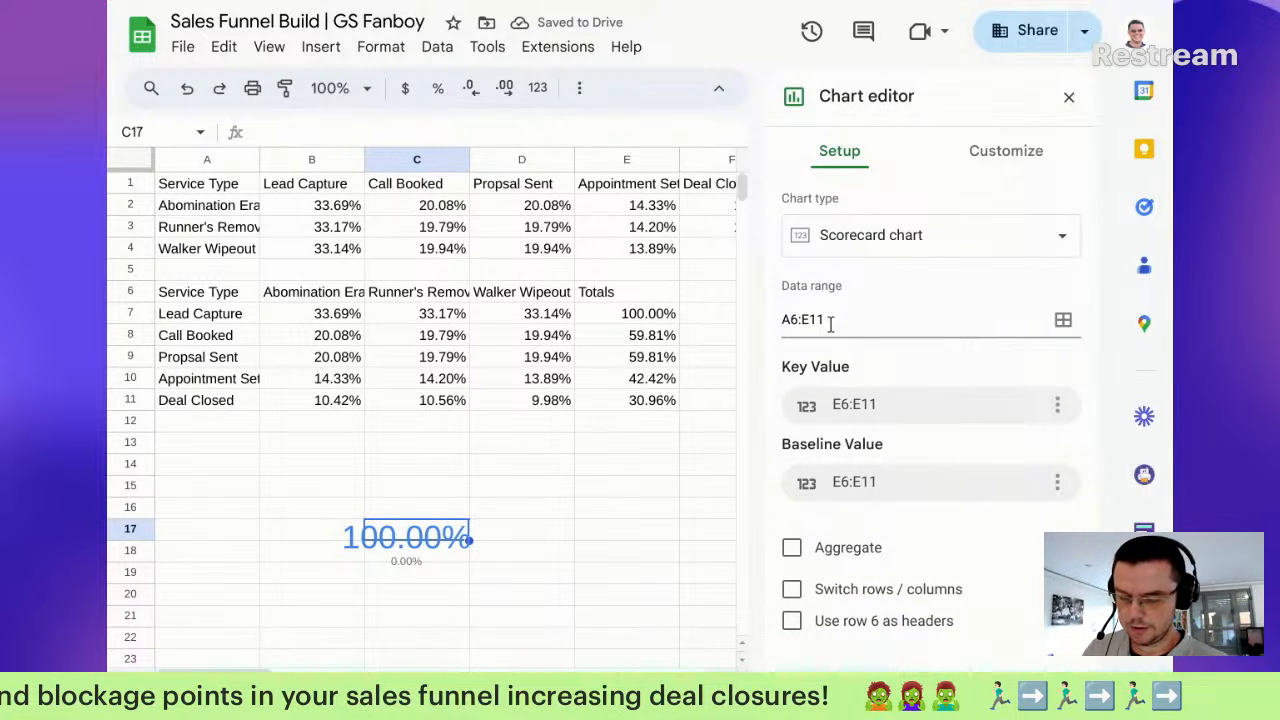
{"action": "key", "text": "ctrl+z"}
{"action": "left_click", "coordinate": [866, 320]}
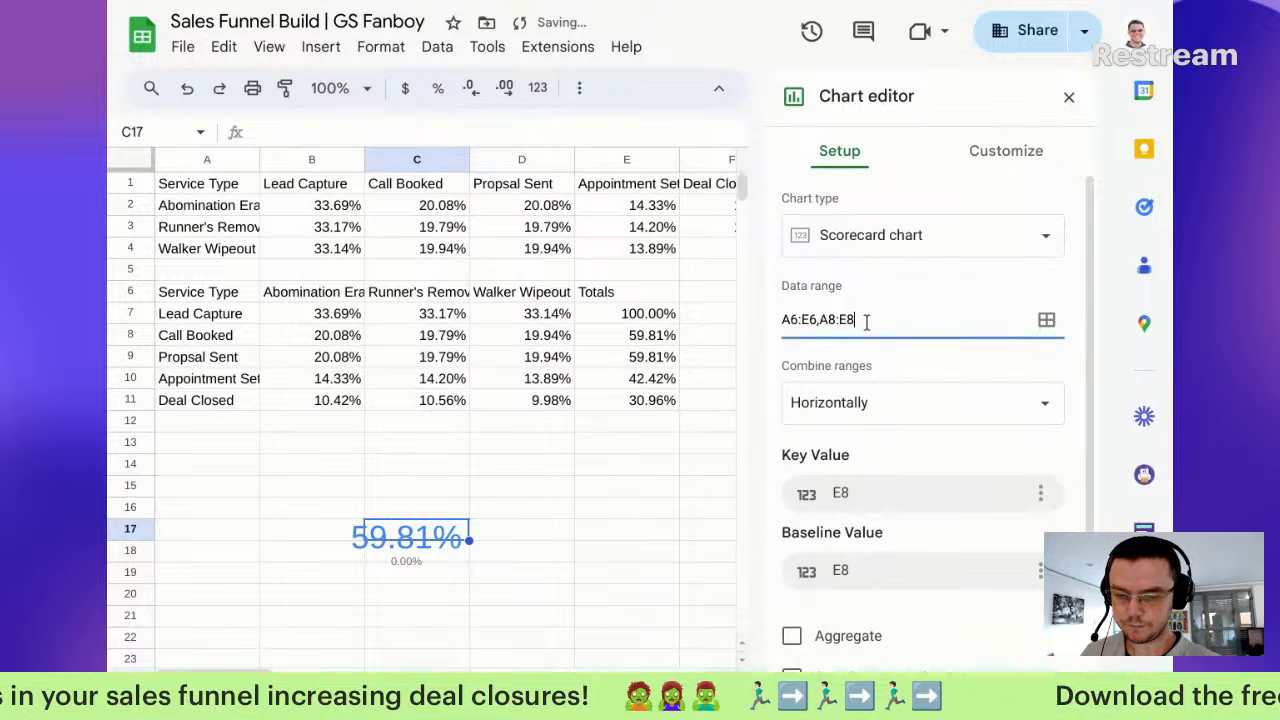
{"action": "type", "text": ",A"}
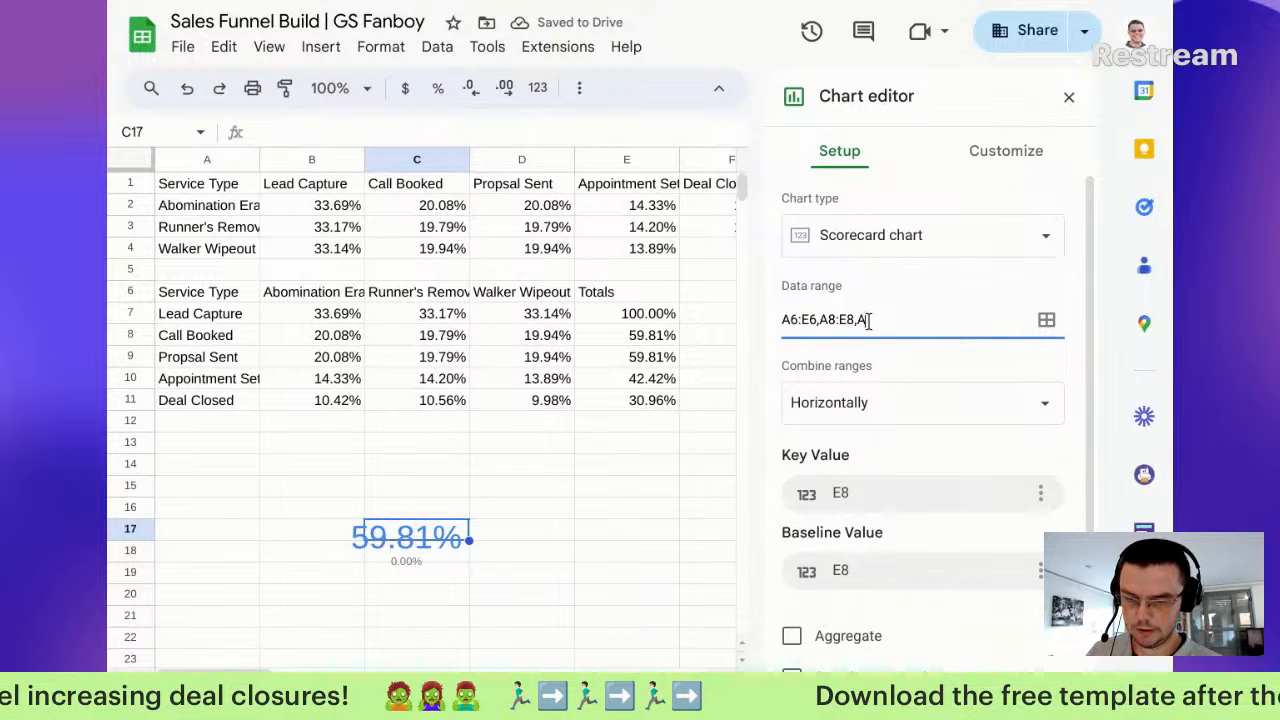
{"action": "left_click", "coordinate": [902, 492]}
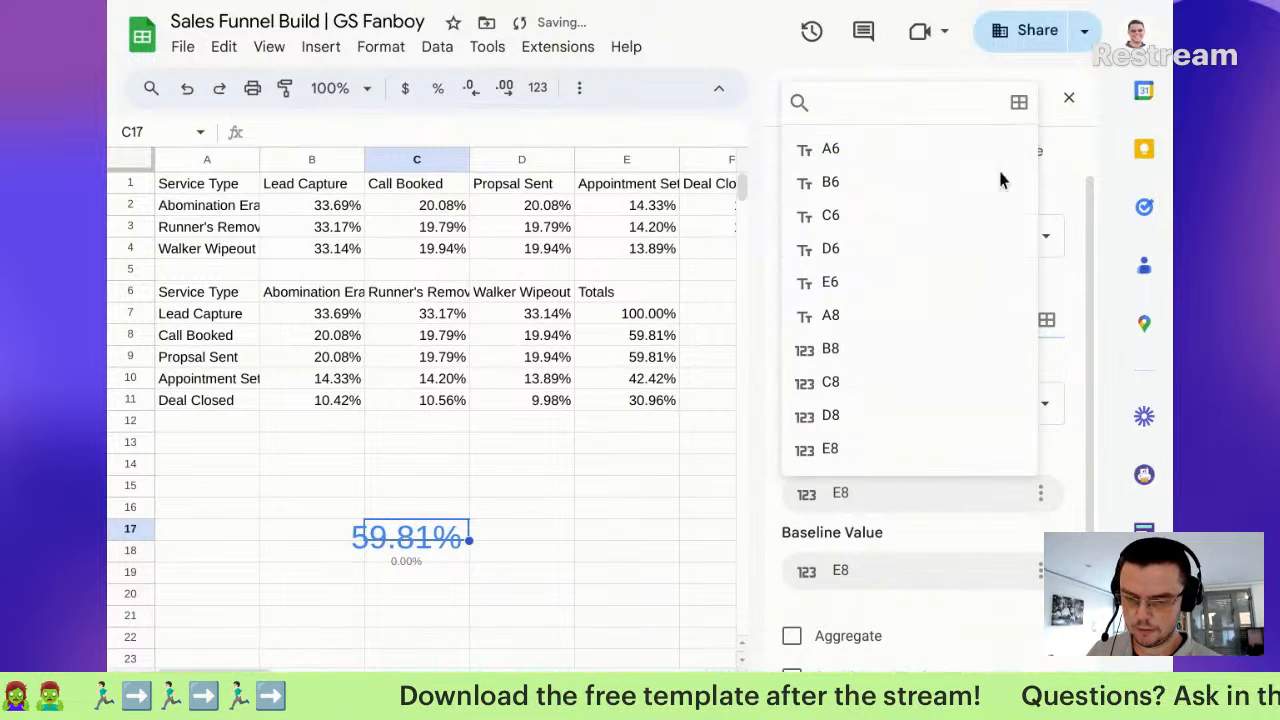
{"action": "left_click", "coordinate": [916, 526]}
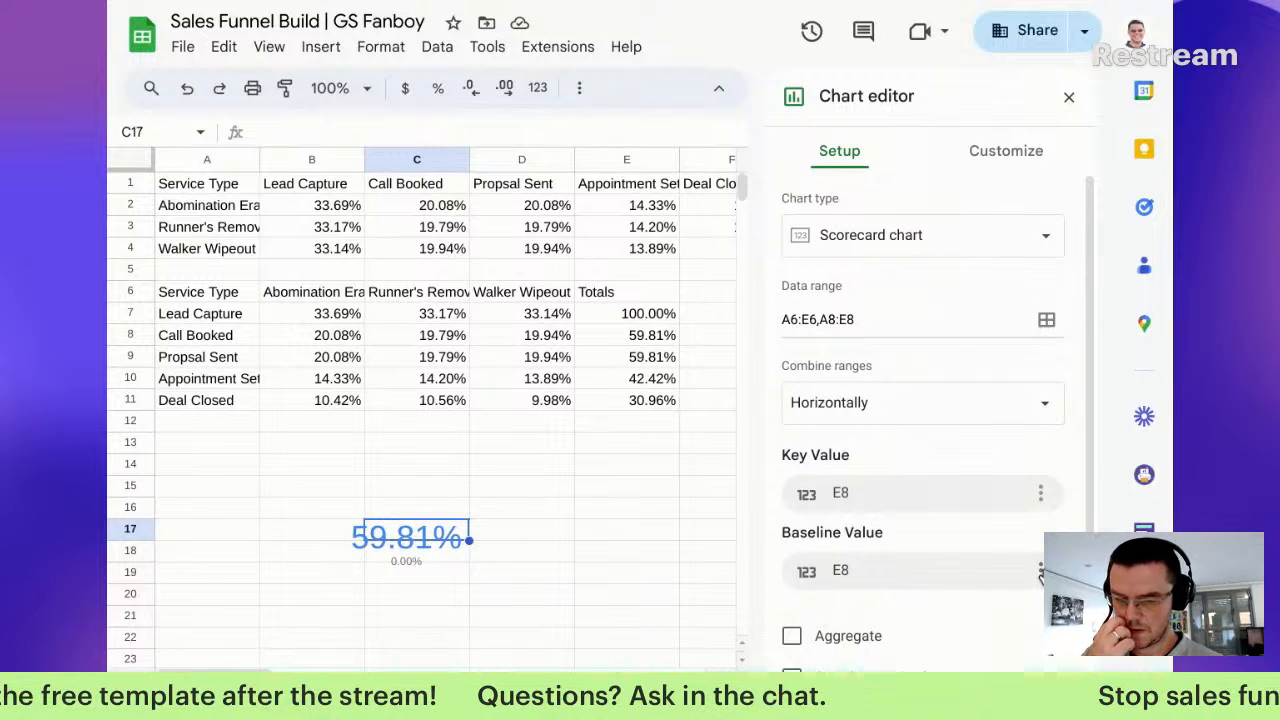
Step: Set the baseline value to E7, giving a ↓40.19% comparison against Lead Capture
{"action": "left_click", "coordinate": [1008, 569]}
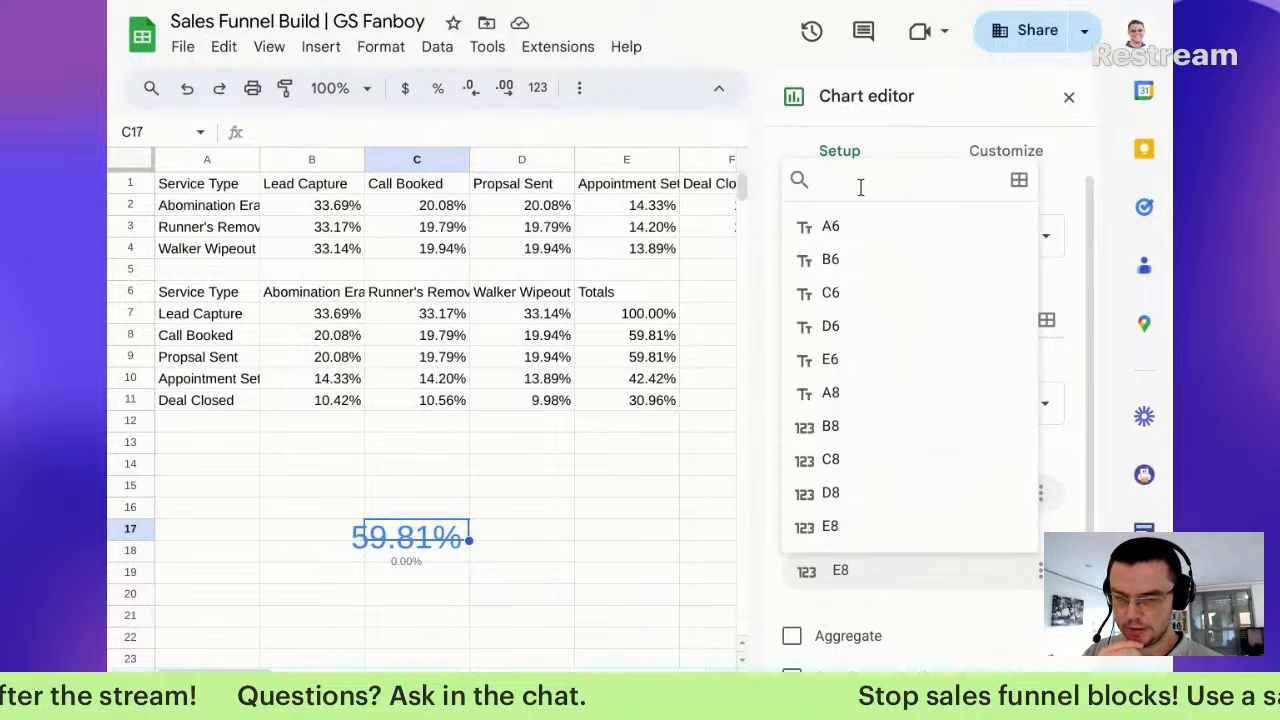
{"action": "left_click", "coordinate": [1022, 182]}
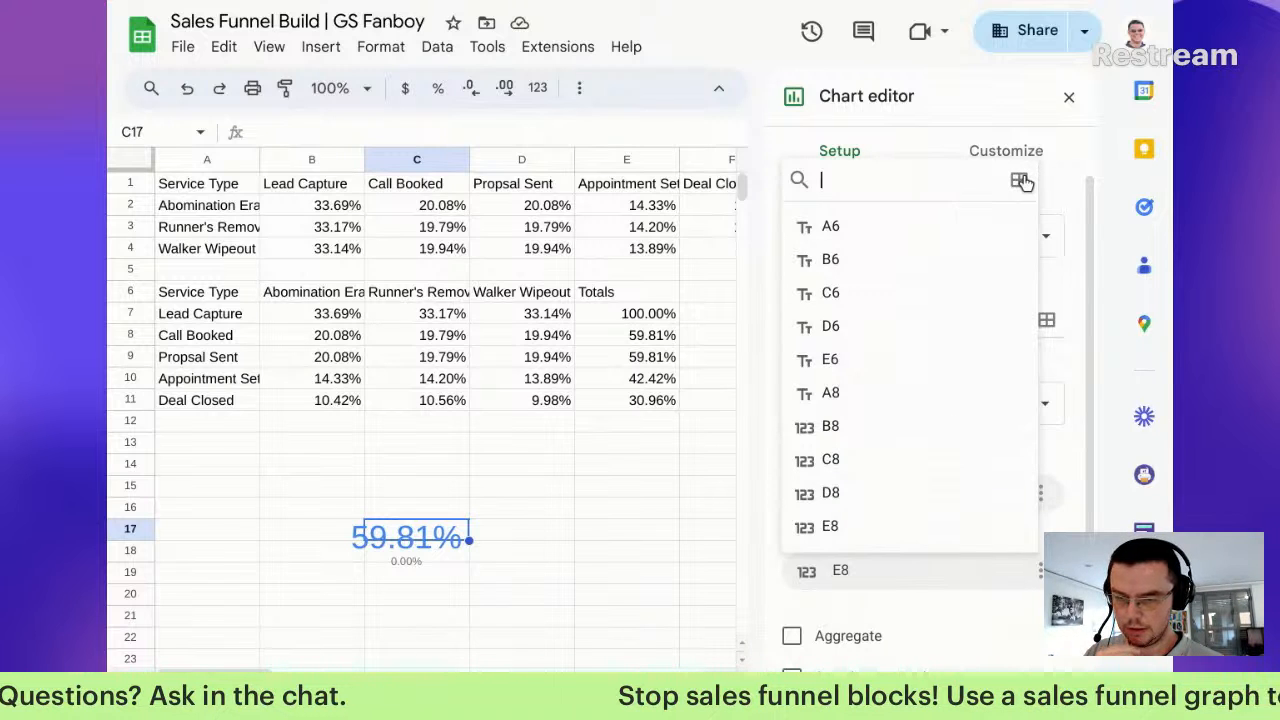
{"action": "left_click", "coordinate": [566, 347]}
{"action": "key", "text": "BackSpace"}
{"action": "type", "text": "7"}
{"action": "left_click", "coordinate": [765, 427]}
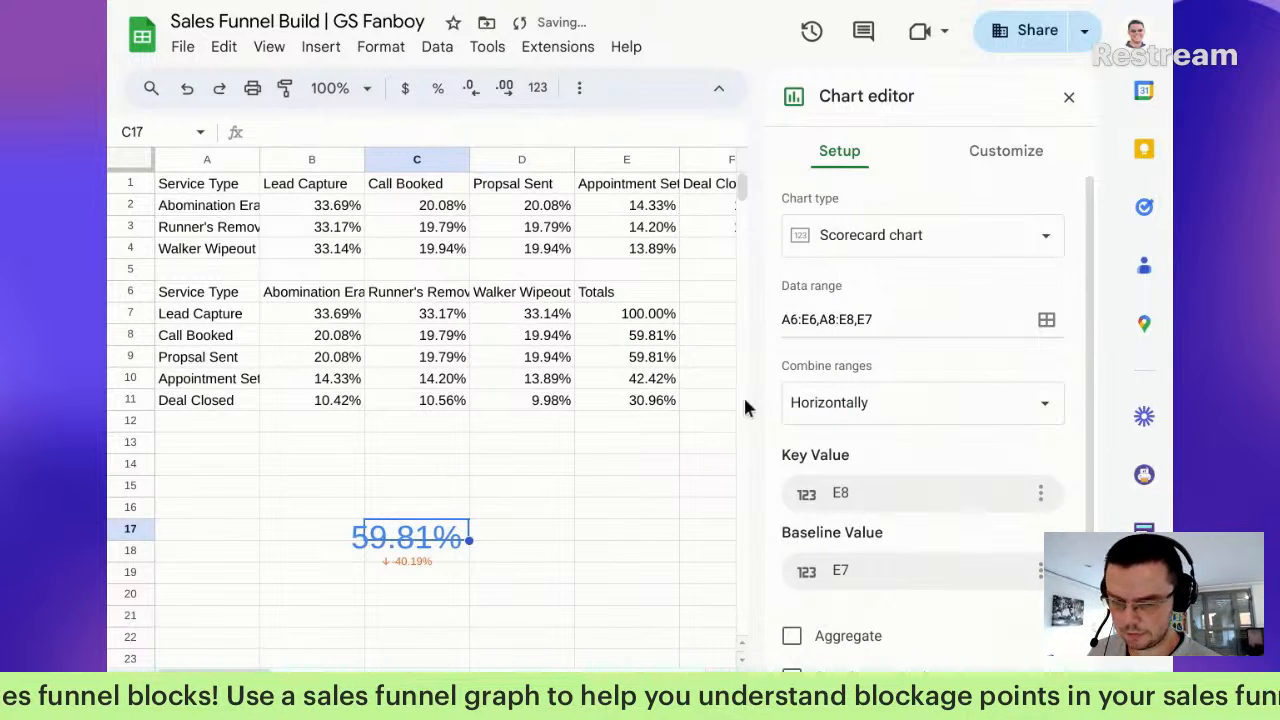
{"action": "left_click", "coordinate": [440, 545]}
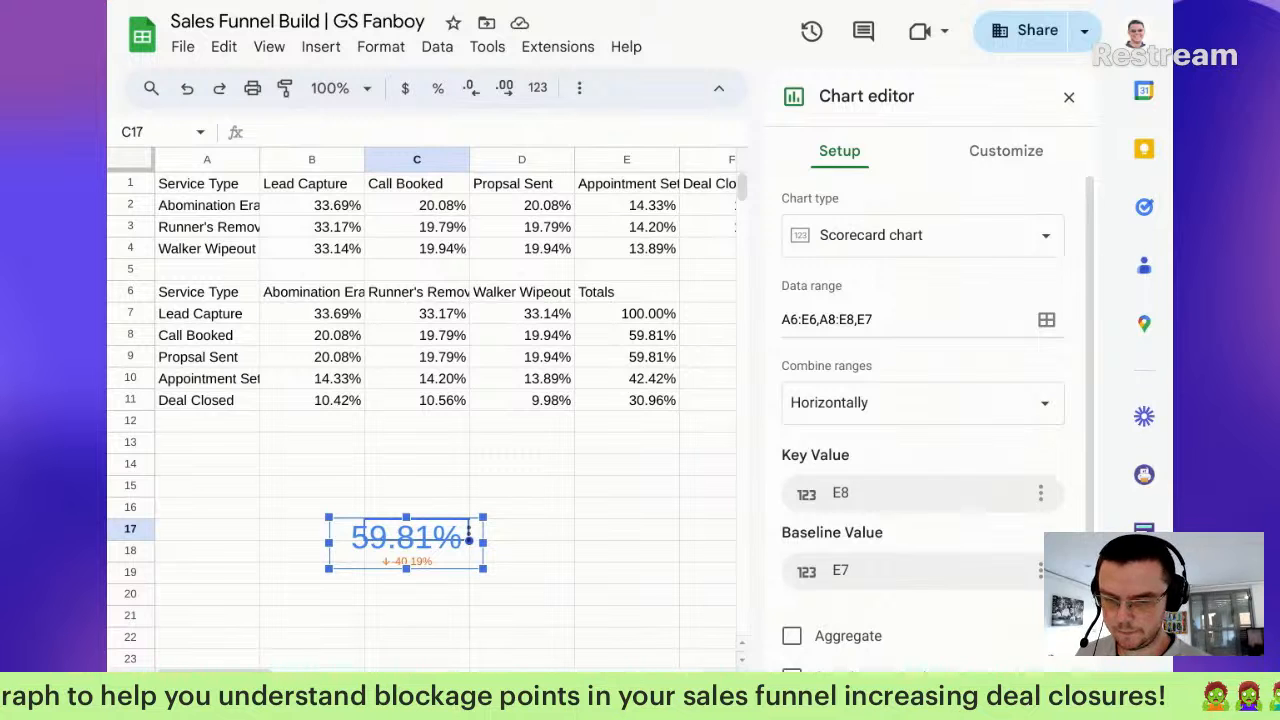
{"action": "left_click_drag", "start_coordinate": [908, 318], "coordinate": [746, 316]}
{"action": "key", "text": "ctrl+c"}
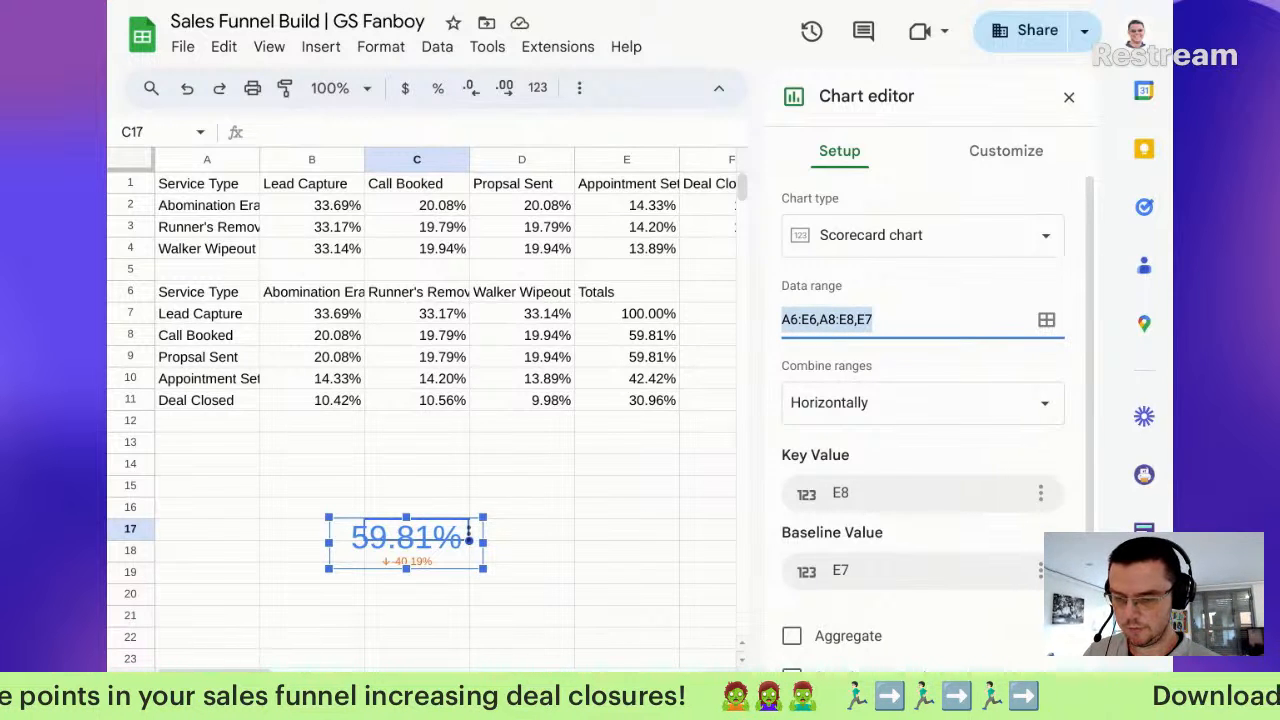
Step: Try changing the Calls Booked scorecard's data range to A6:E6,A8:E8,E7, with row 6 not used as headers
{"action": "double_click", "coordinate": [690, 405]}
{"action": "left_click", "coordinate": [910, 319]}
{"action": "left_click_drag", "start_coordinate": [910, 319], "coordinate": [880, 320]}
{"action": "key", "text": "ctrl+v"}
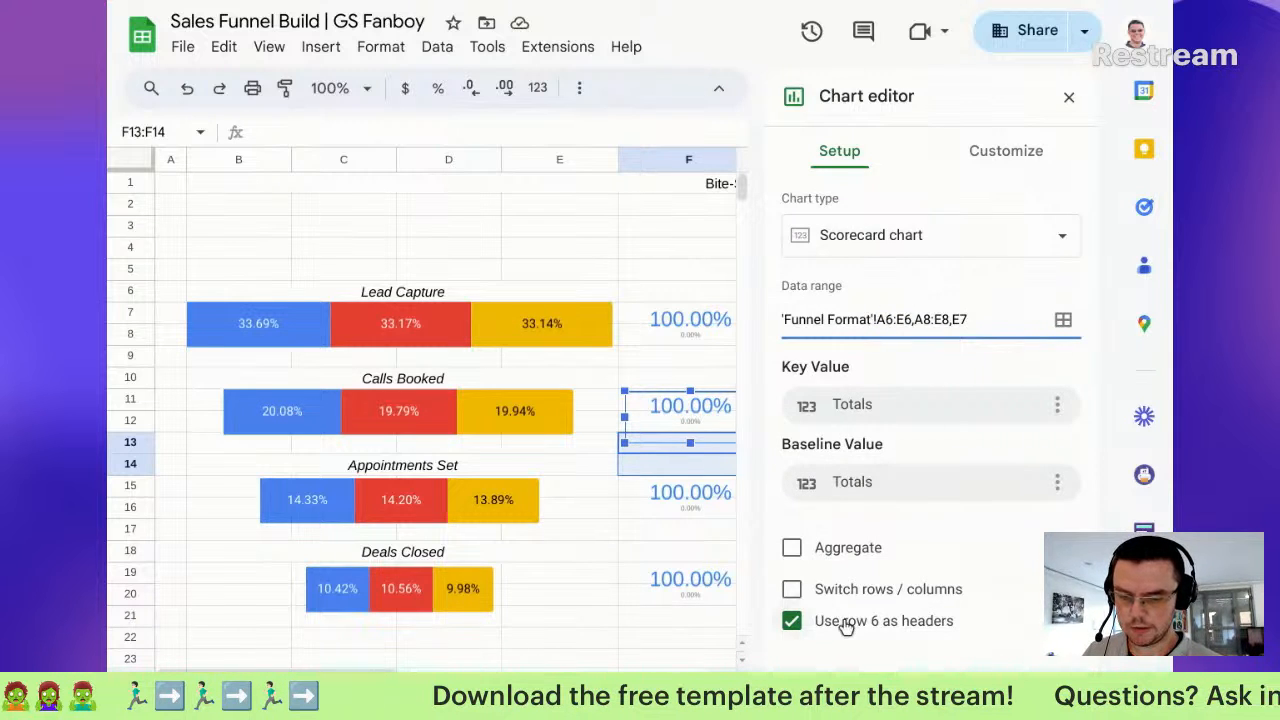
{"action": "left_click", "coordinate": [846, 626]}
{"action": "left_click", "coordinate": [910, 494]}
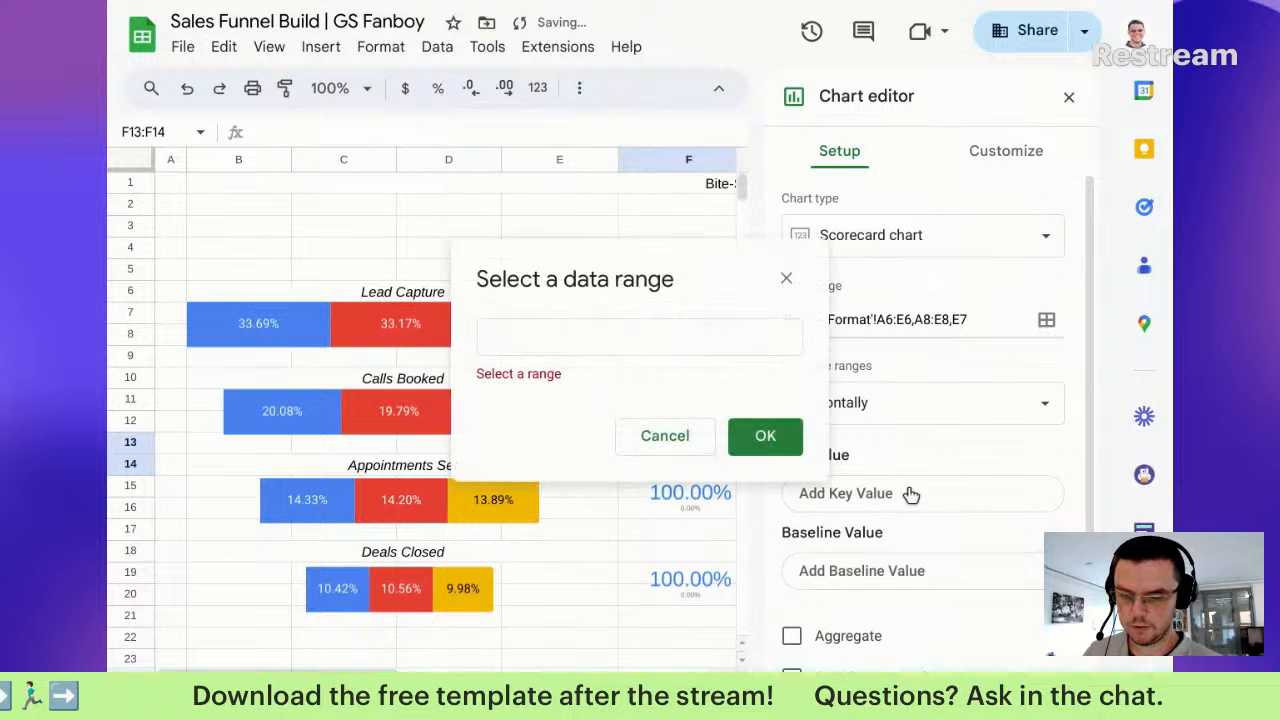
{"action": "left_click", "coordinate": [668, 336]}
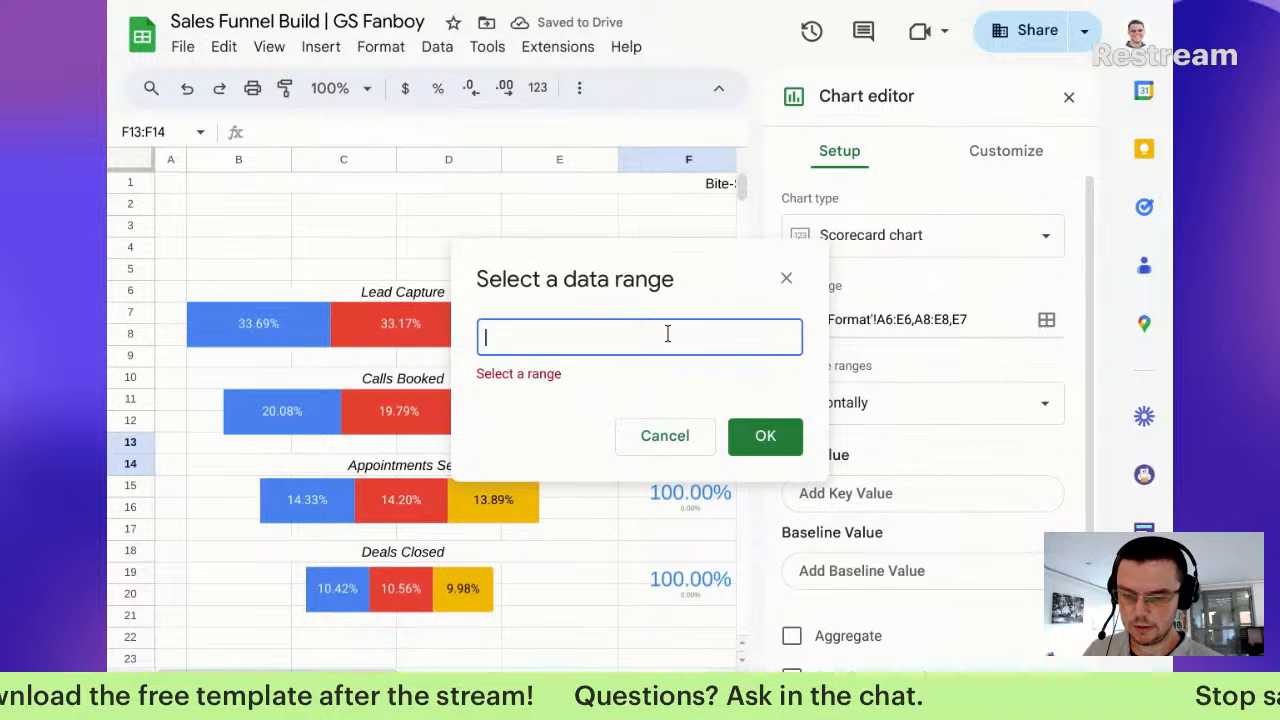
{"action": "type", "text": "e8"}
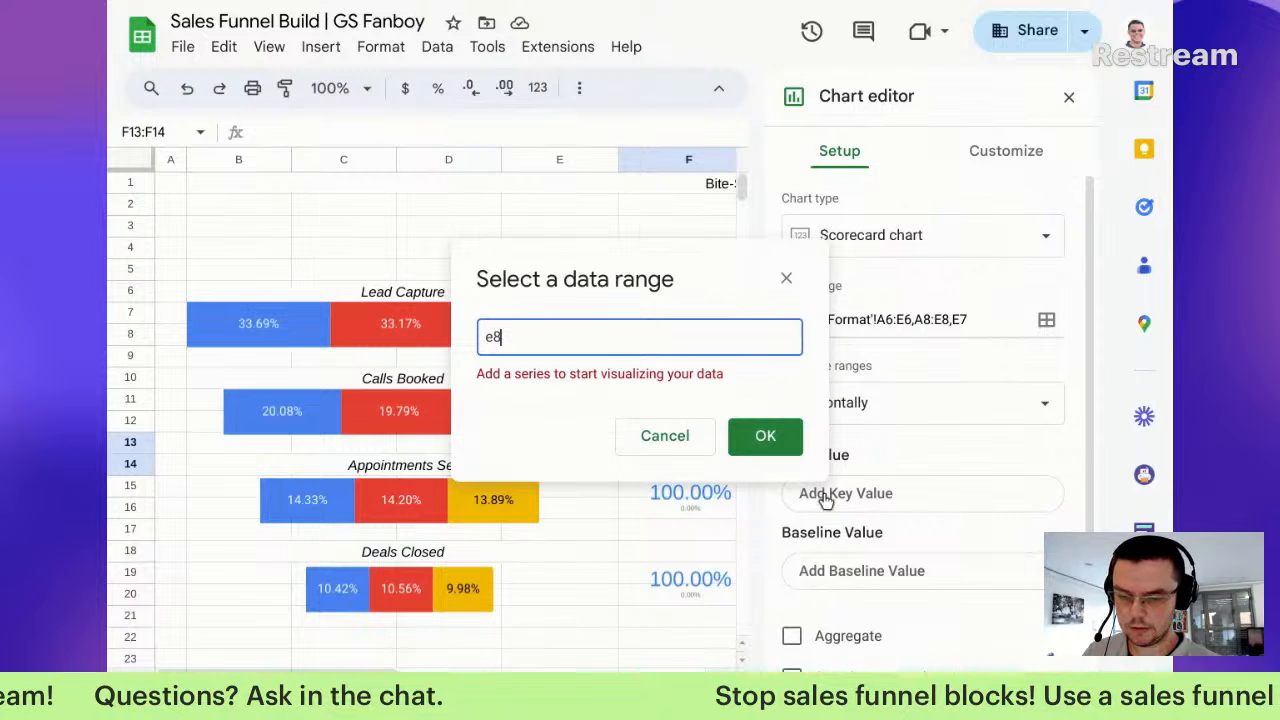
{"action": "left_click", "coordinate": [893, 410]}
{"action": "scroll", "coordinate": [840, 600], "scroll_direction": "down", "scroll_amount": 1}
{"action": "left_click", "coordinate": [795, 656]}
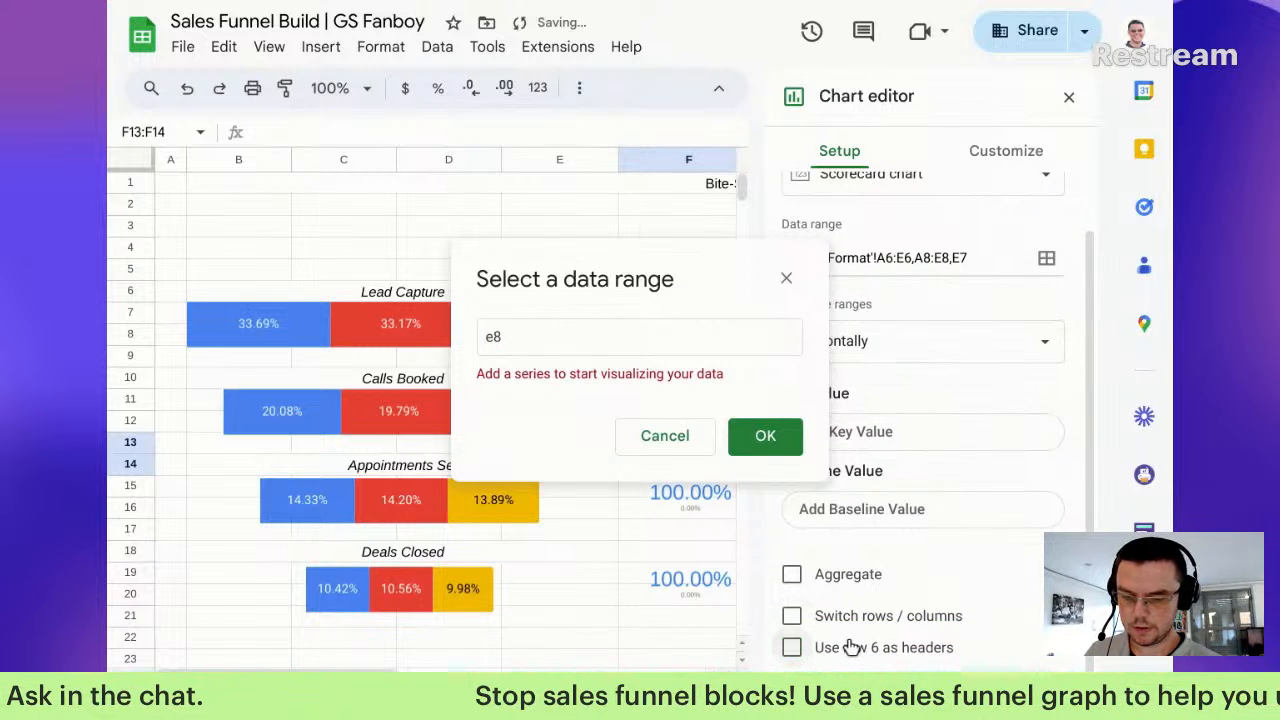
Step: Leave the scorecard's key value cell unchanged at Funnel Format!E6
{"action": "left_click", "coordinate": [765, 445]}
{"action": "left_click", "coordinate": [968, 443]}
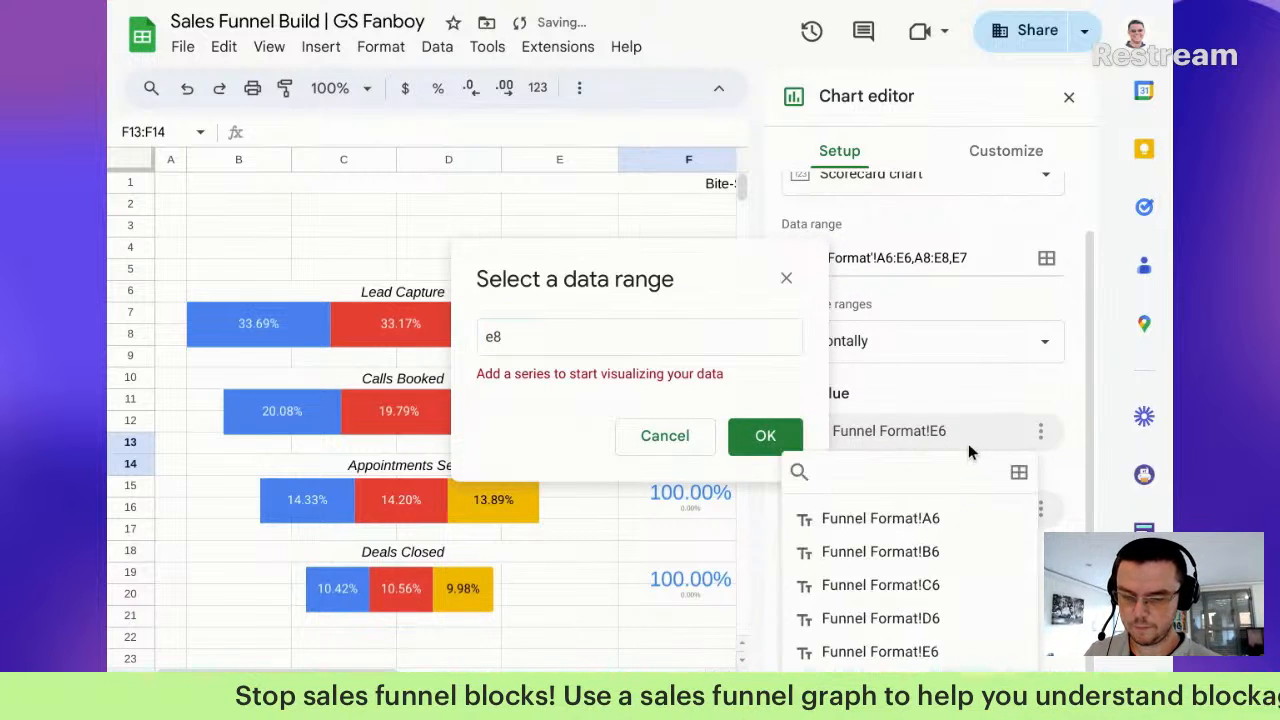
{"action": "left_click", "coordinate": [679, 436]}
{"action": "left_click", "coordinate": [968, 441]}
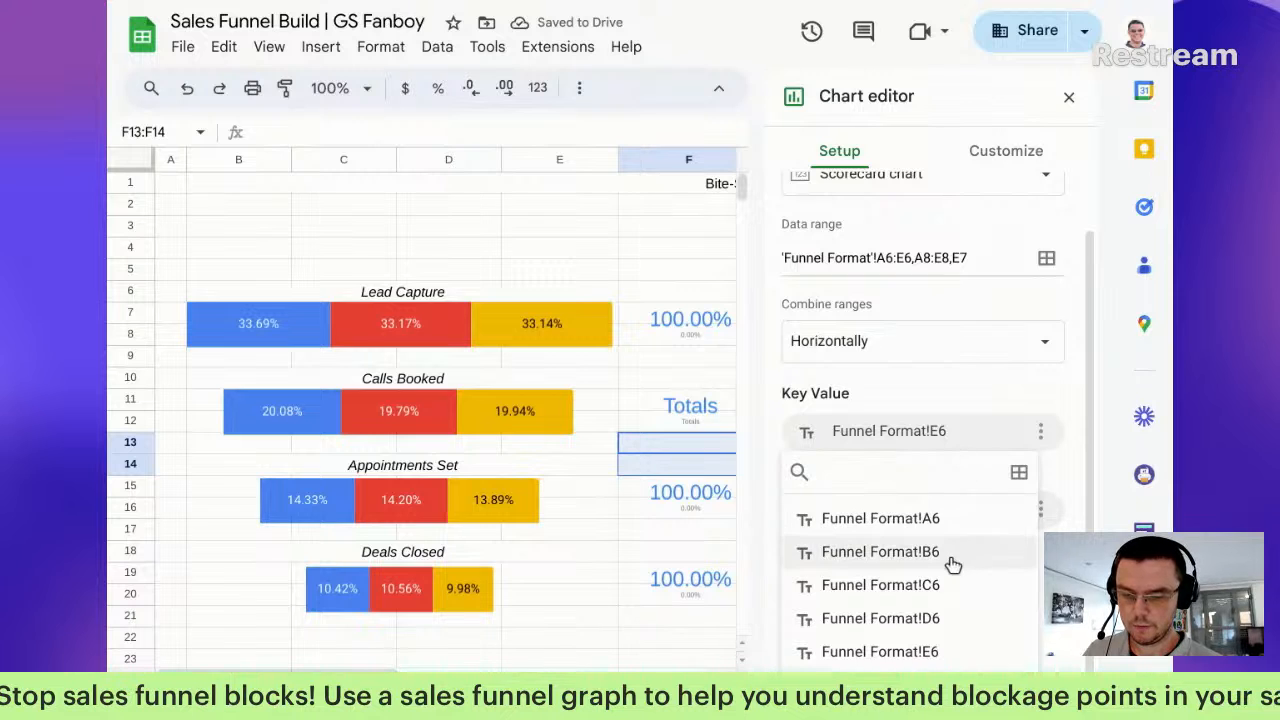
{"action": "left_click", "coordinate": [947, 430]}
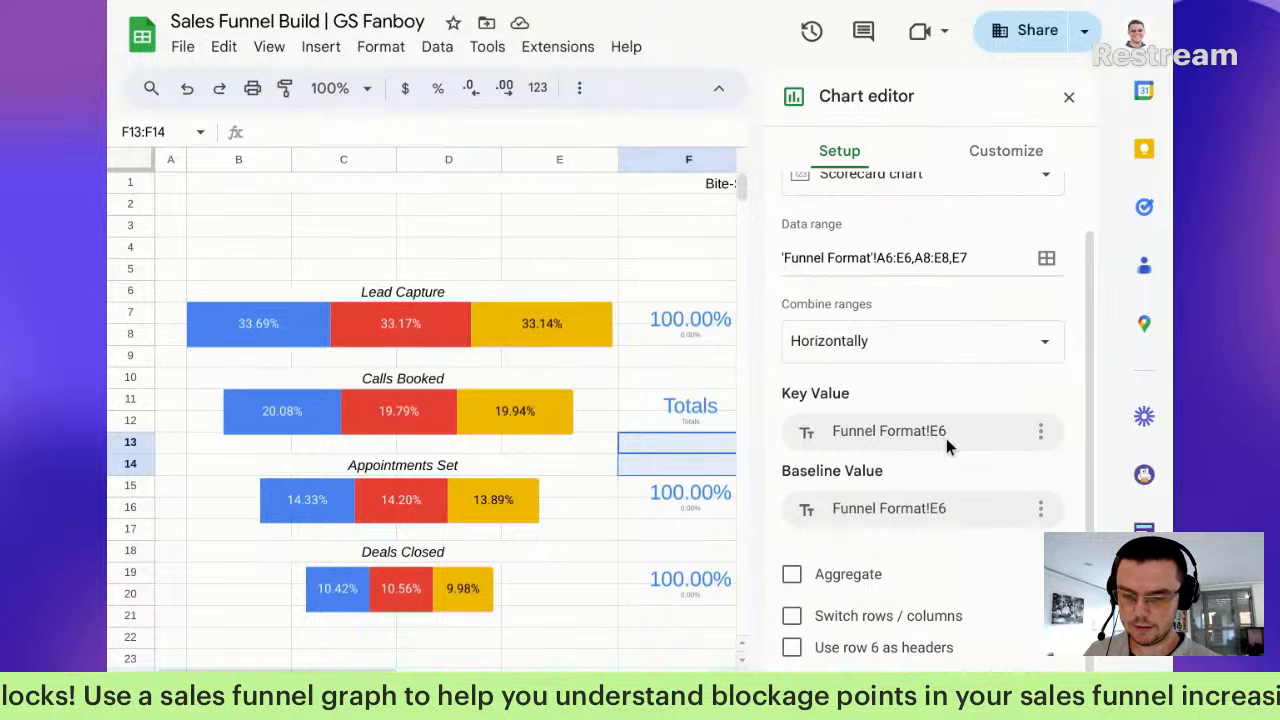
{"action": "left_click", "coordinate": [946, 436]}
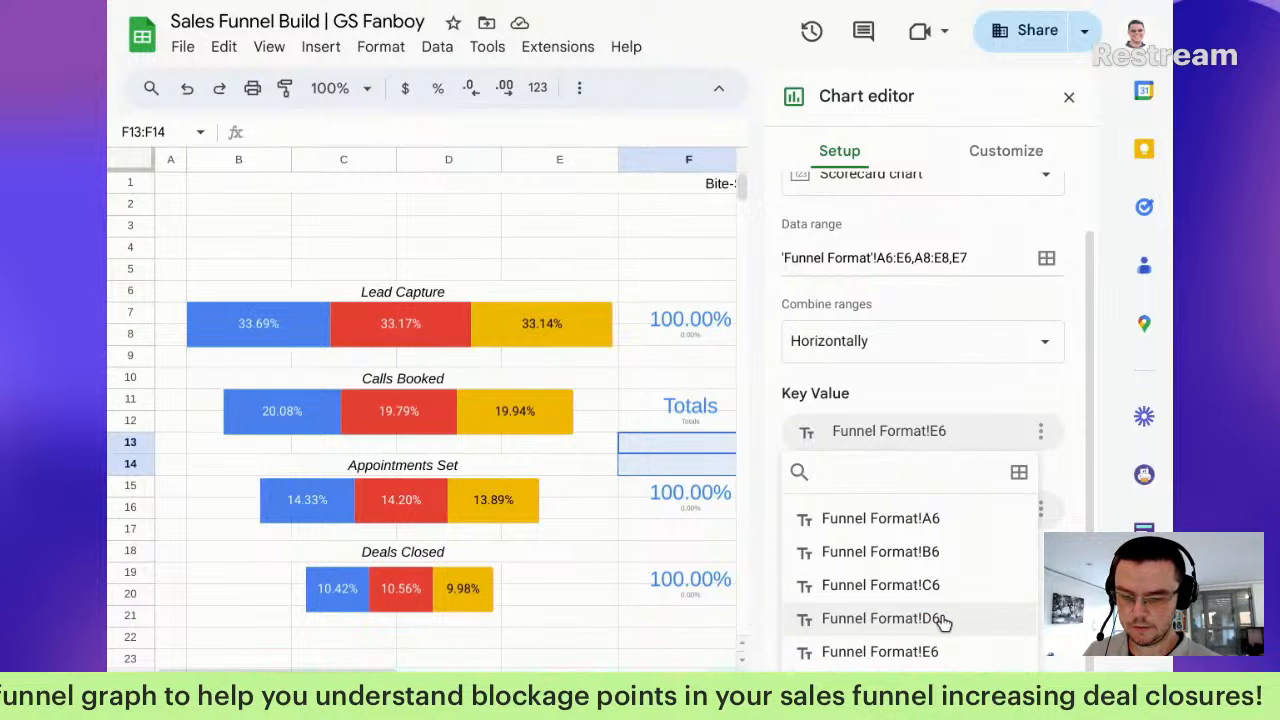
{"action": "left_click", "coordinate": [919, 374]}
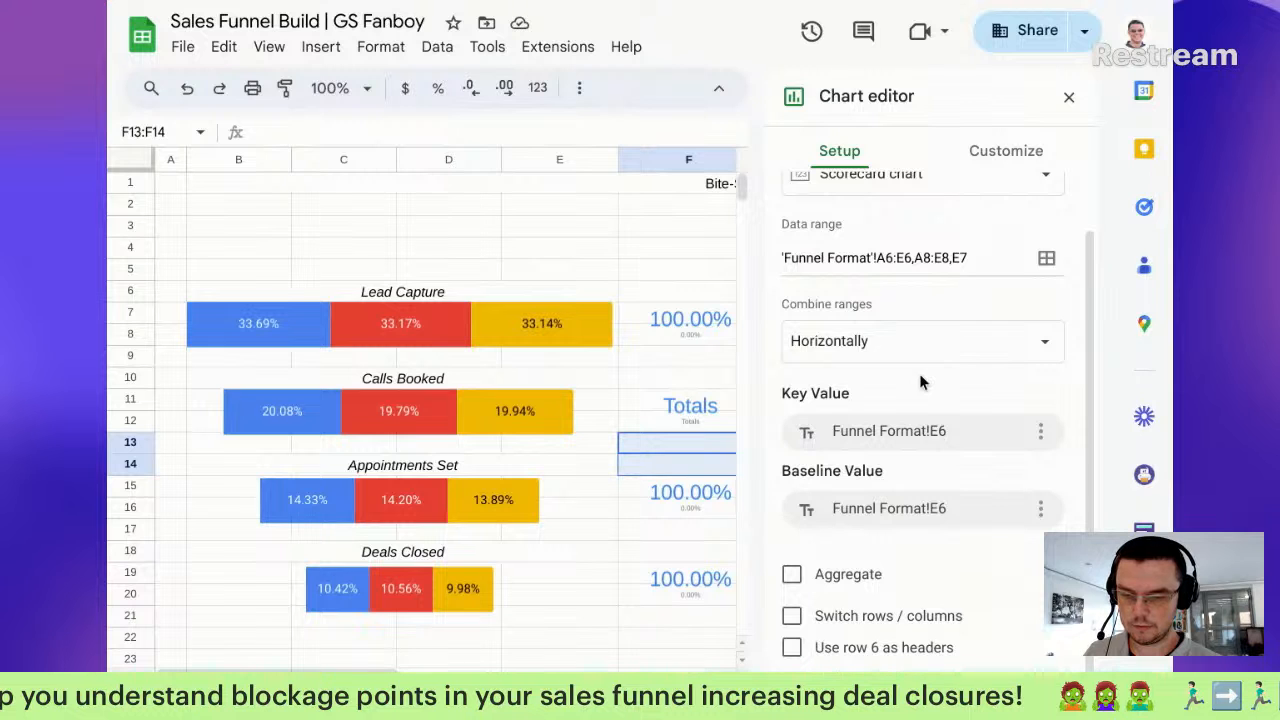
Step: Attempt to change the baseline value cell from E6 to E7, then abandon the change
{"action": "left_click", "coordinate": [899, 510]}
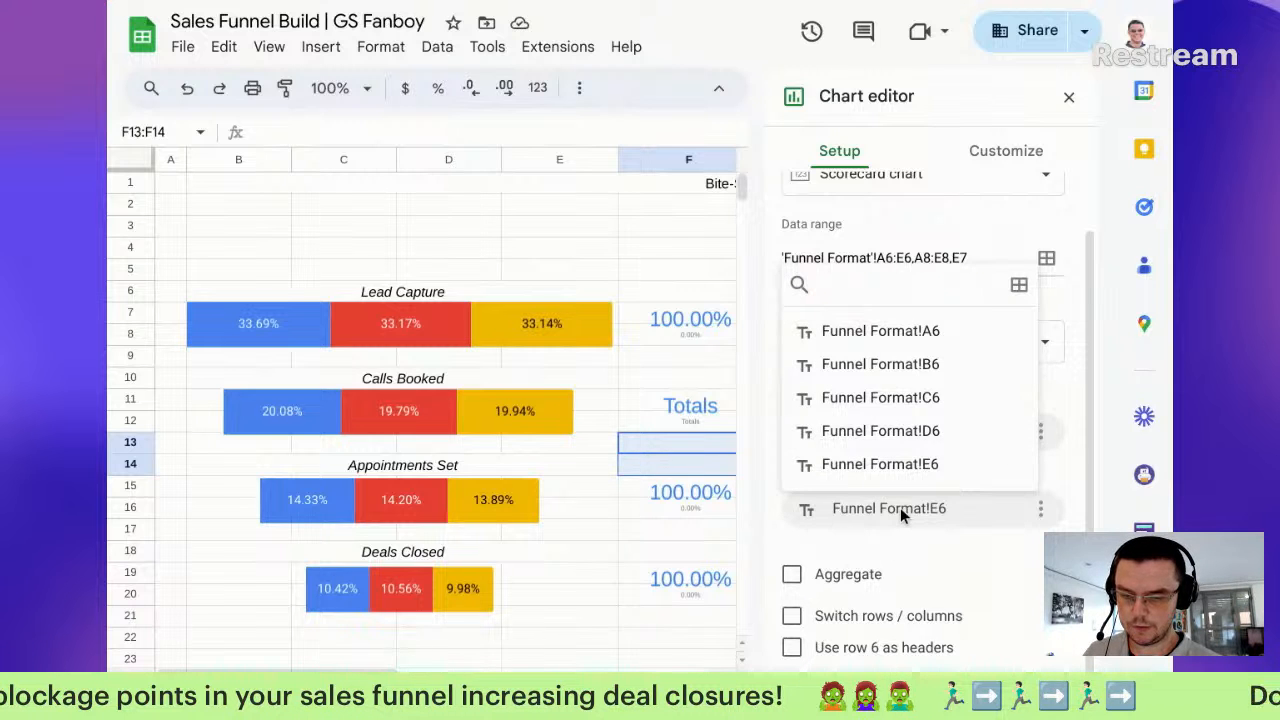
{"action": "left_click", "coordinate": [1018, 288]}
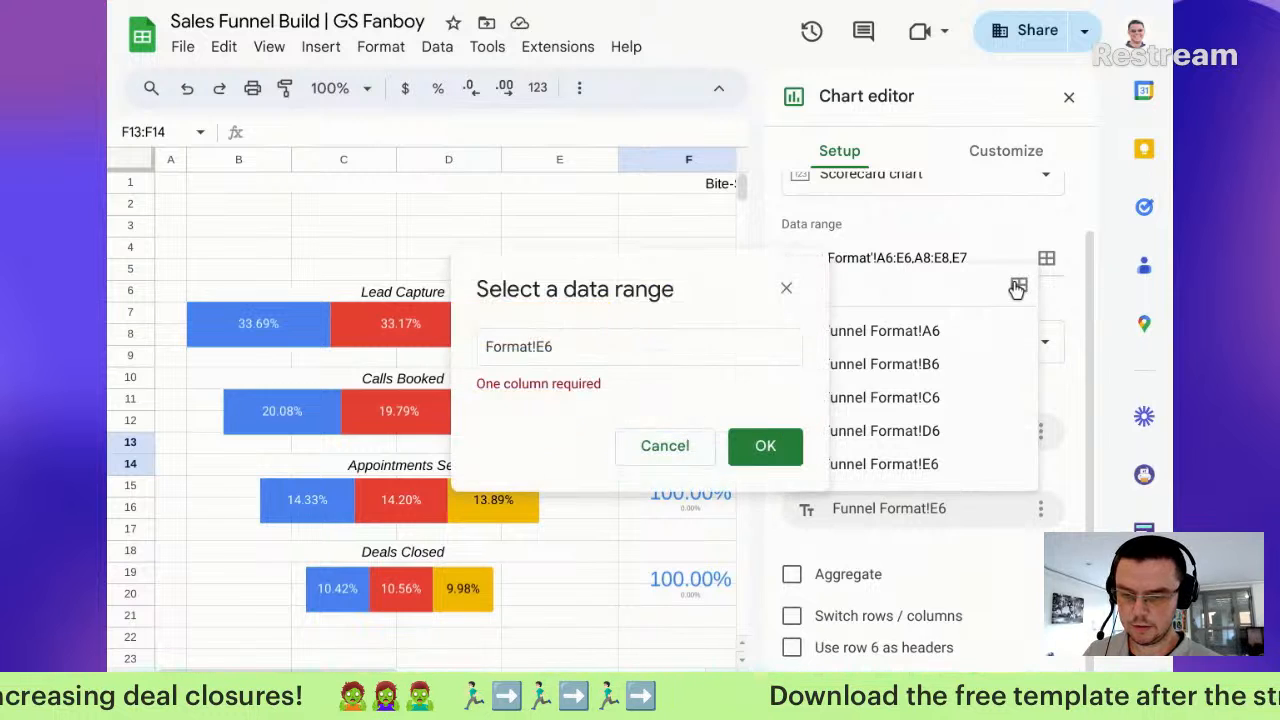
{"action": "left_click", "coordinate": [582, 352]}
{"action": "key", "text": "BackSpace"}
{"action": "type", "text": "7"}
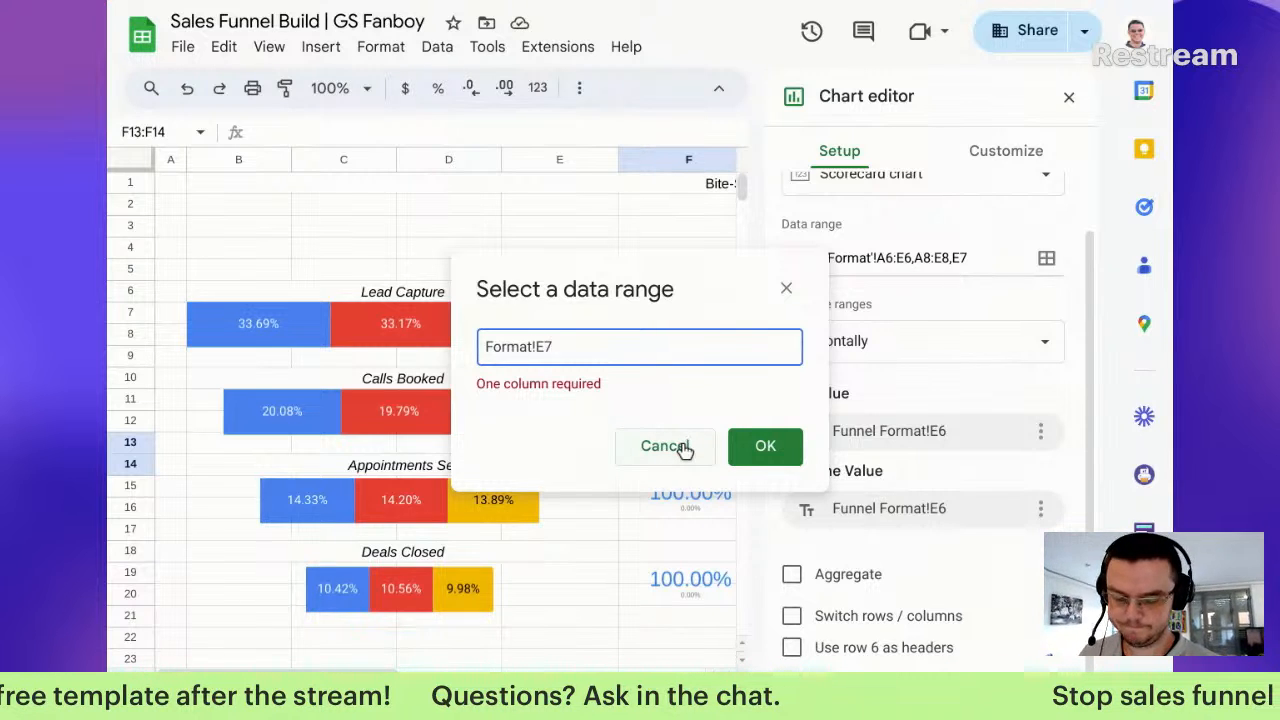
{"action": "type", "text": ":e7"}
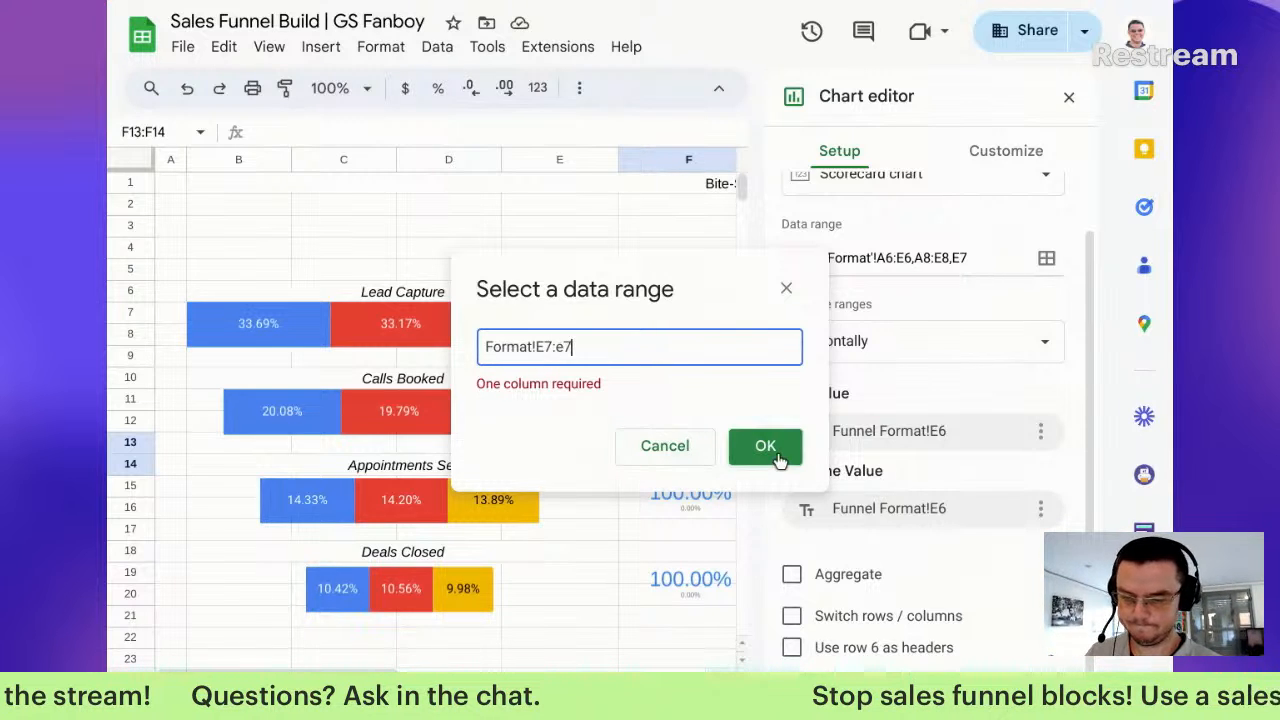
{"action": "left_click", "coordinate": [694, 448]}
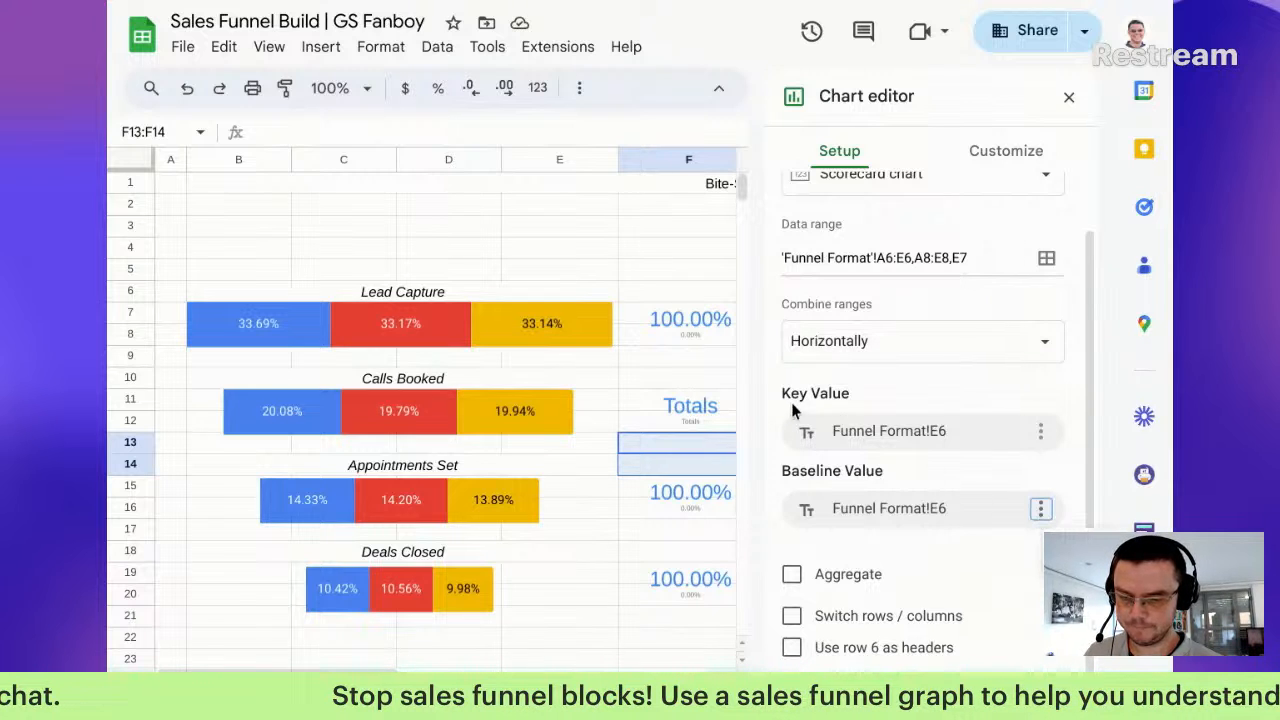
{"action": "left_click", "coordinate": [1005, 509]}
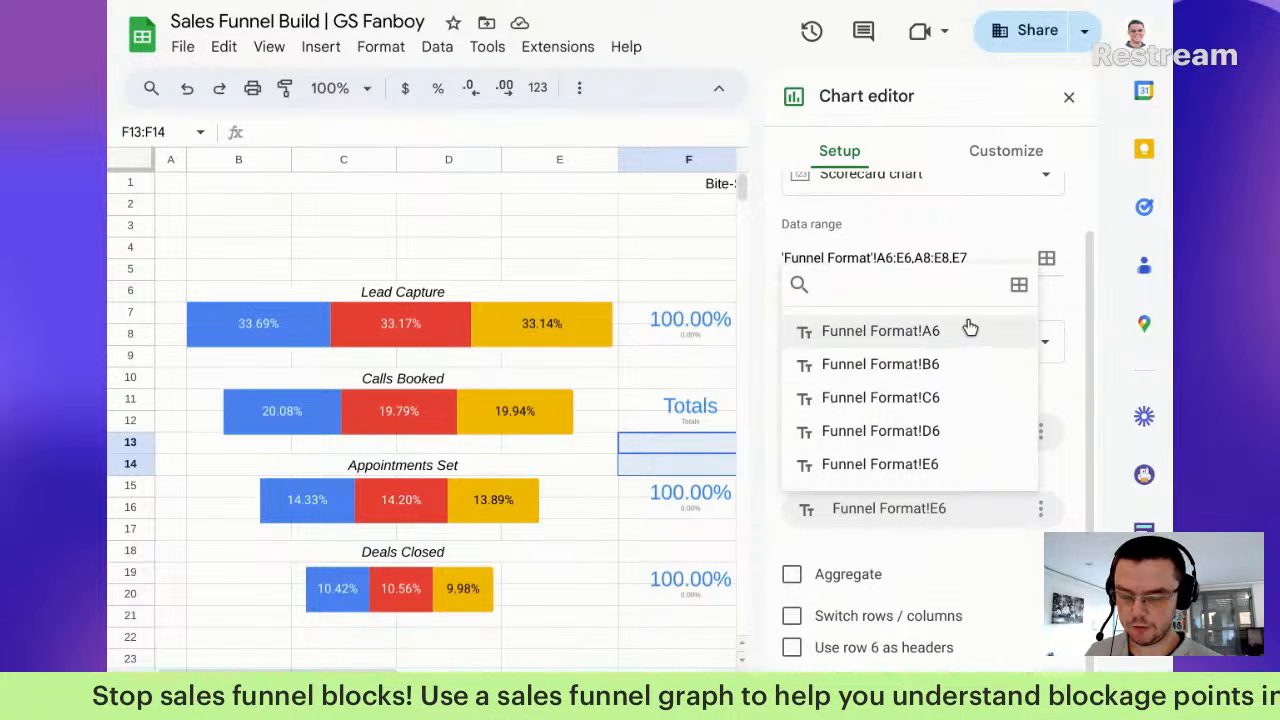
{"action": "left_click", "coordinate": [686, 434]}
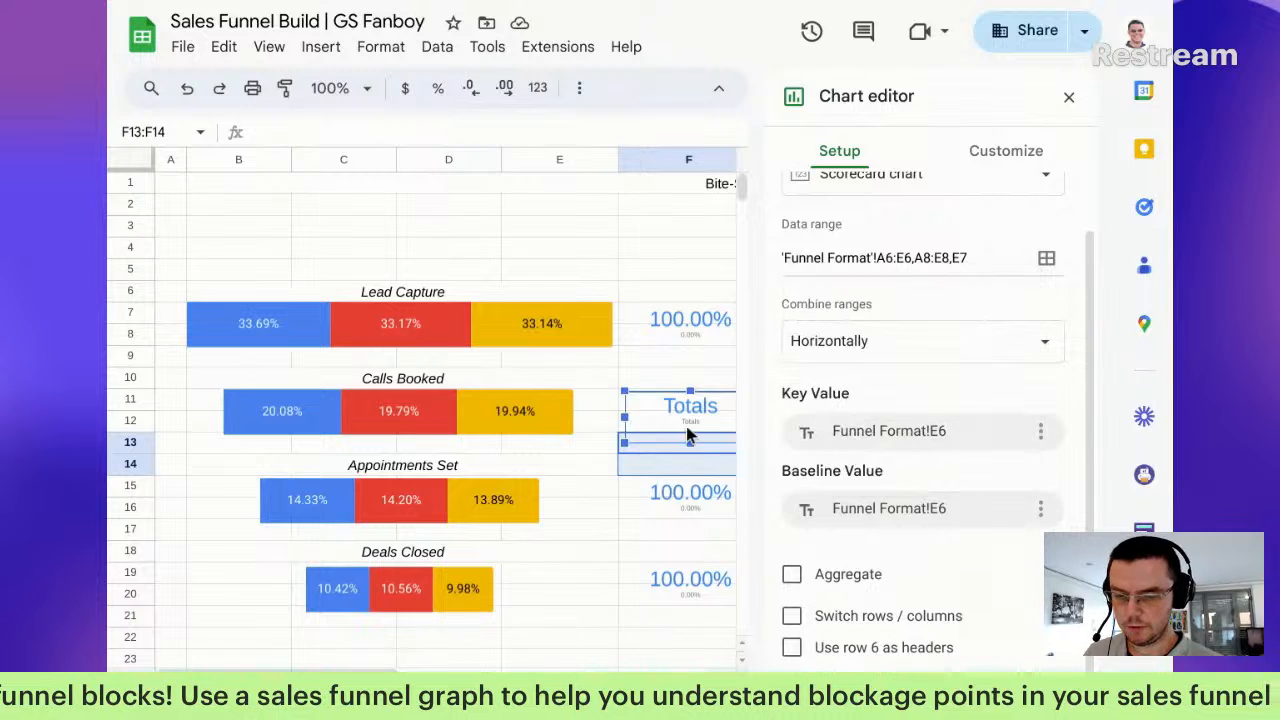
Step: Delete the Calls Booked scorecard from the dashboard
{"action": "left_click", "coordinate": [1005, 152]}
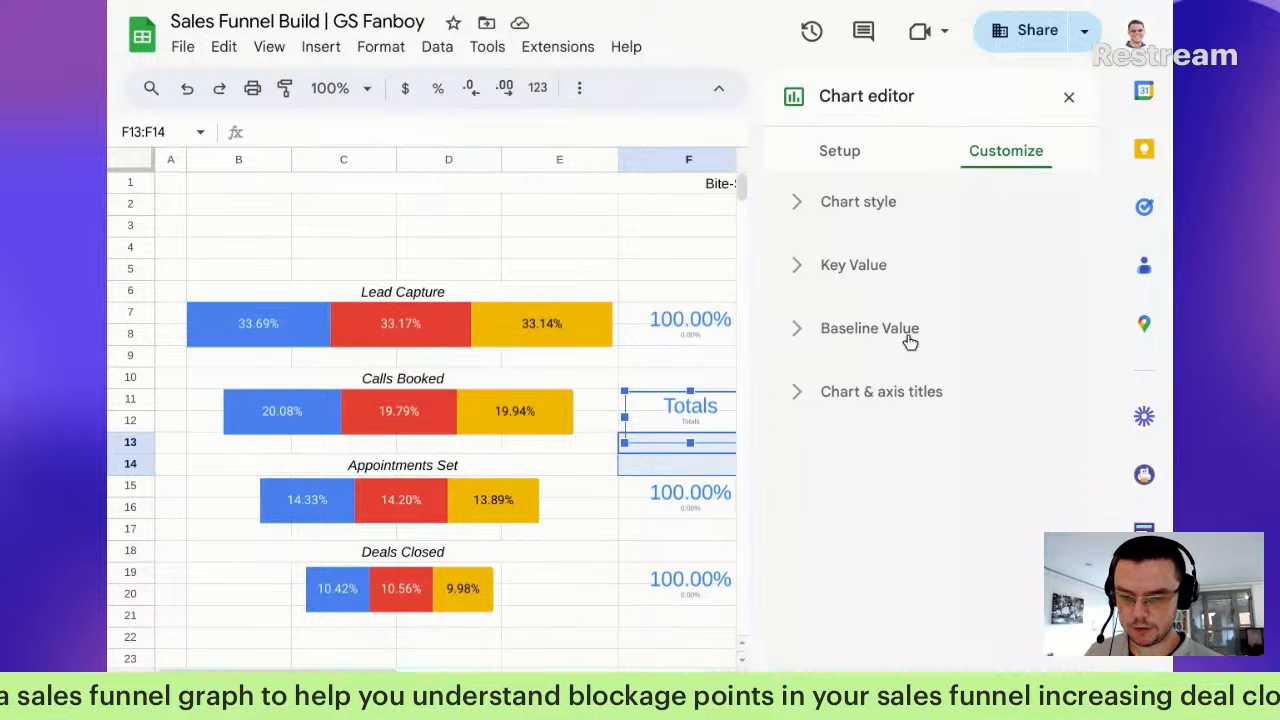
{"action": "left_click", "coordinate": [841, 268]}
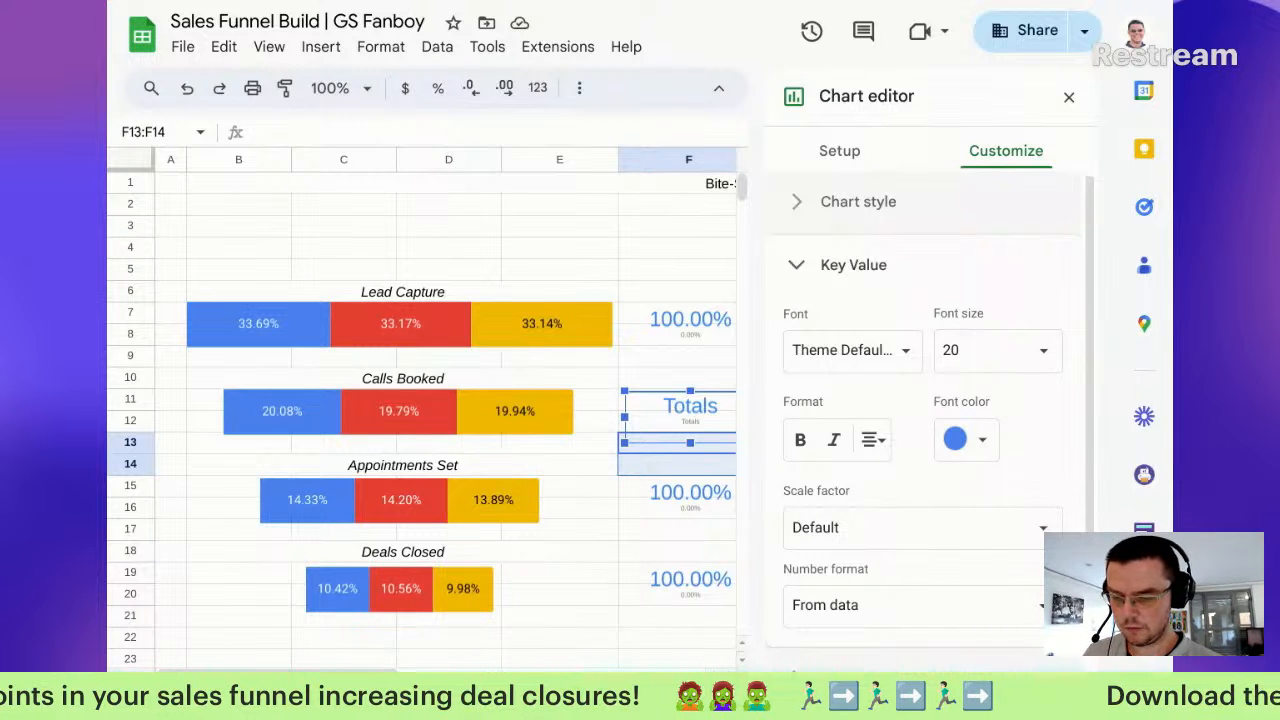
{"action": "key", "text": "Delete"}
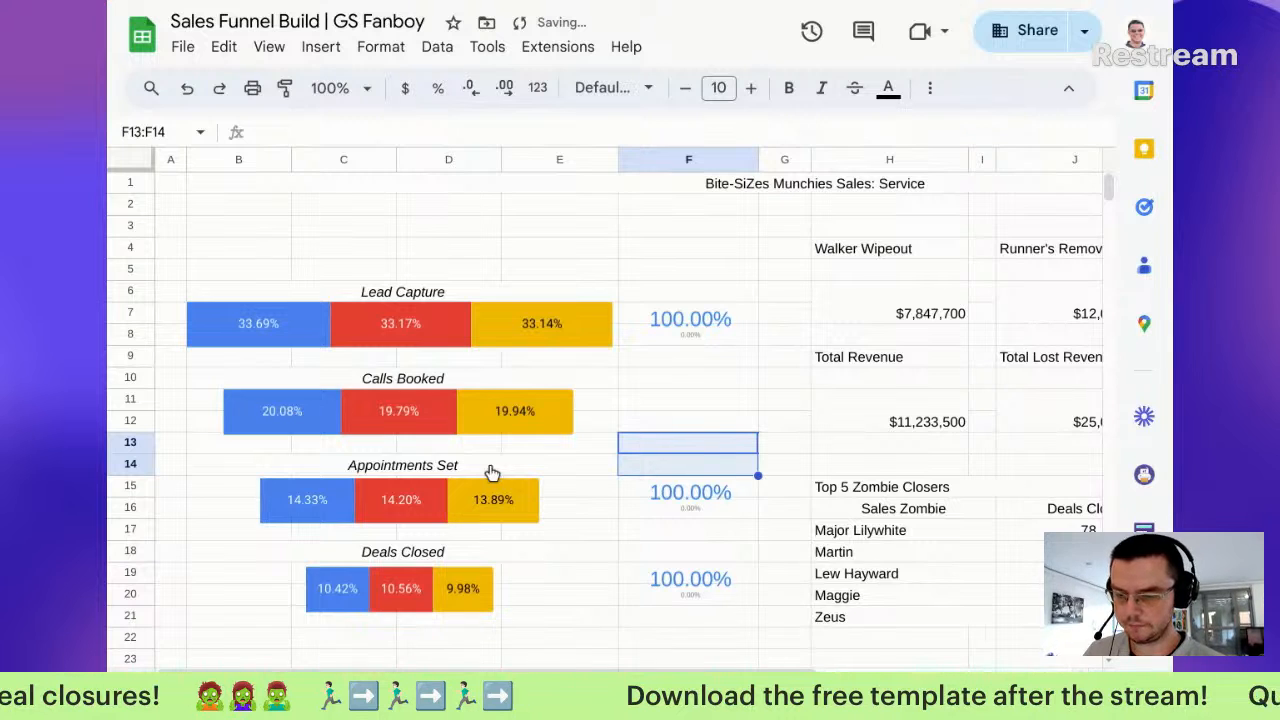
Step: Copy the 59.81% scorecard from the data sheet onto the dashboard, into column F beside Calls Booked
{"action": "key", "text": "alt+Down"}
{"action": "left_click", "coordinate": [452, 540]}
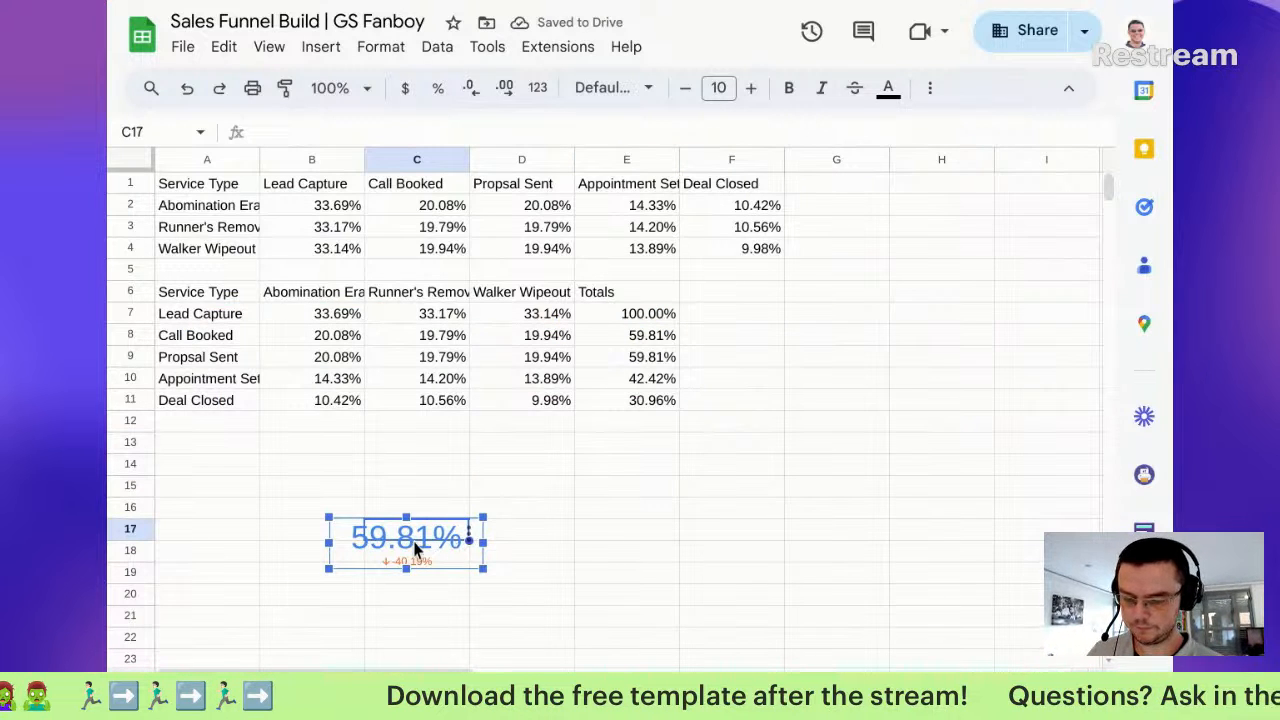
{"action": "key", "text": "ctrl+c"}
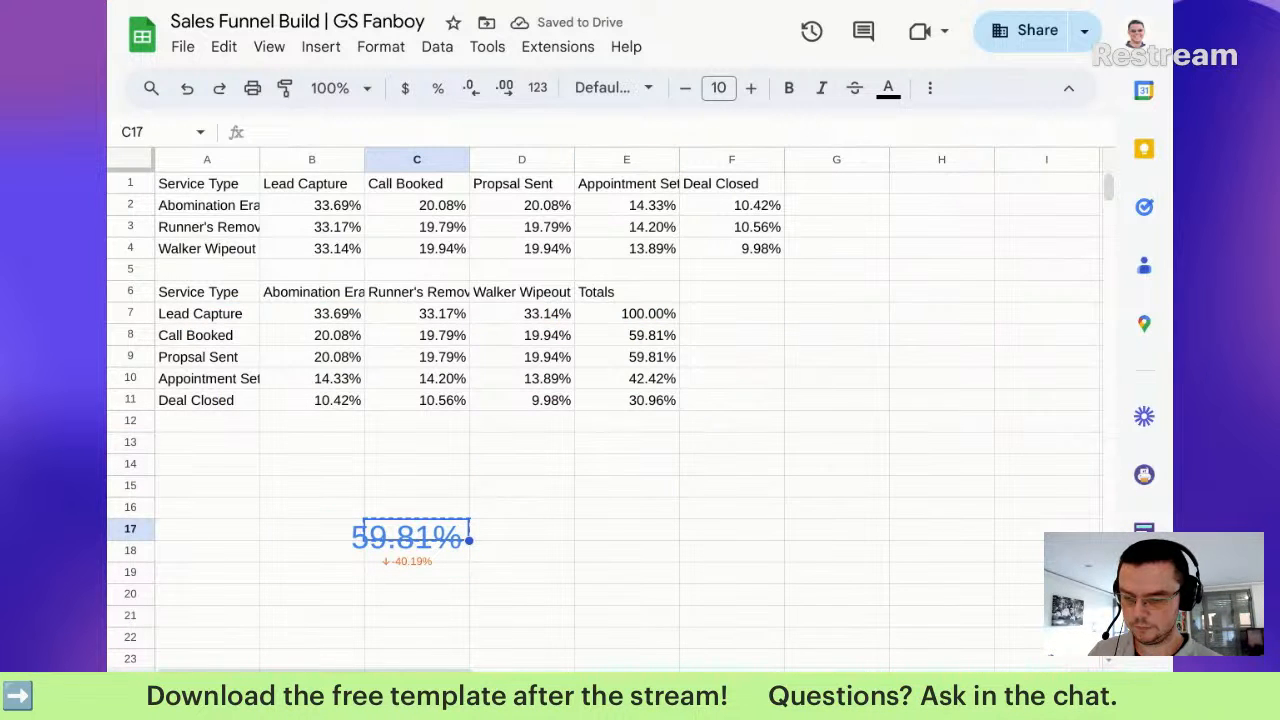
{"action": "key", "text": "alt+Up"}
{"action": "left_click", "coordinate": [678, 400]}
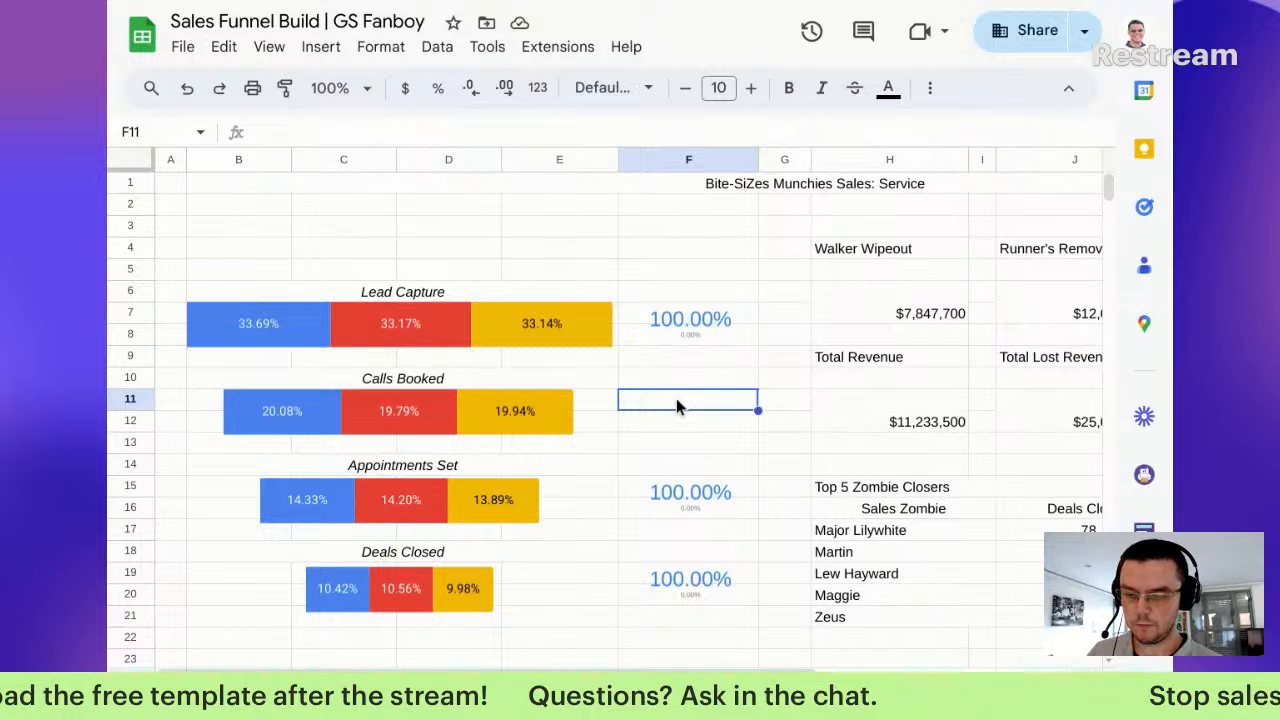
{"action": "key", "text": "ctrl+v"}
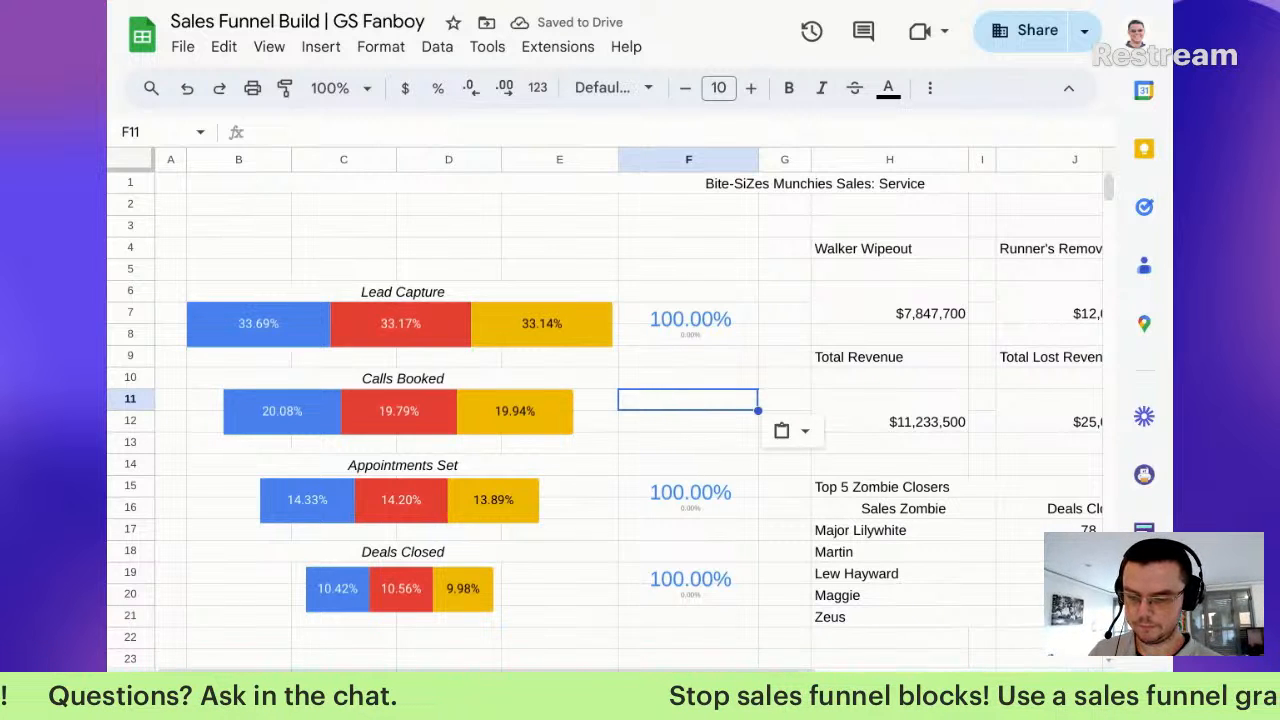
{"action": "key", "text": "alt+Down"}
{"action": "left_click", "coordinate": [444, 544]}
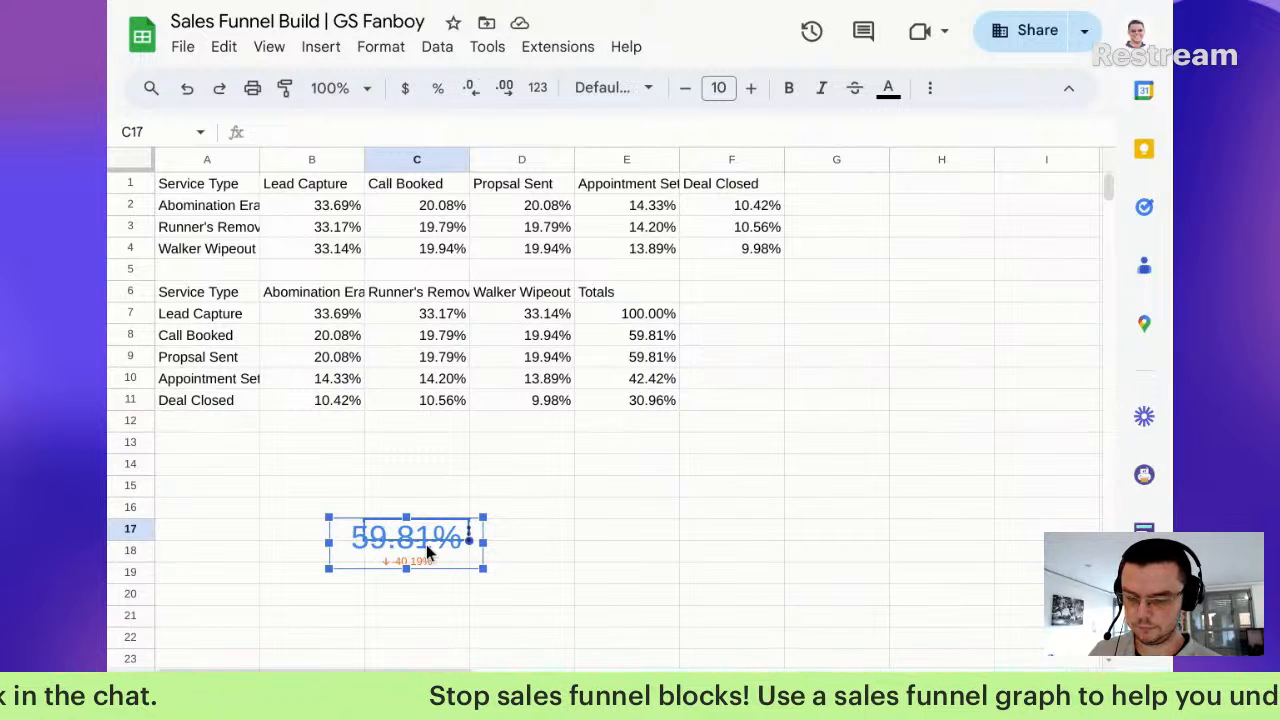
{"action": "key", "text": "ctrl+c"}
{"action": "key", "text": "alt+Up"}
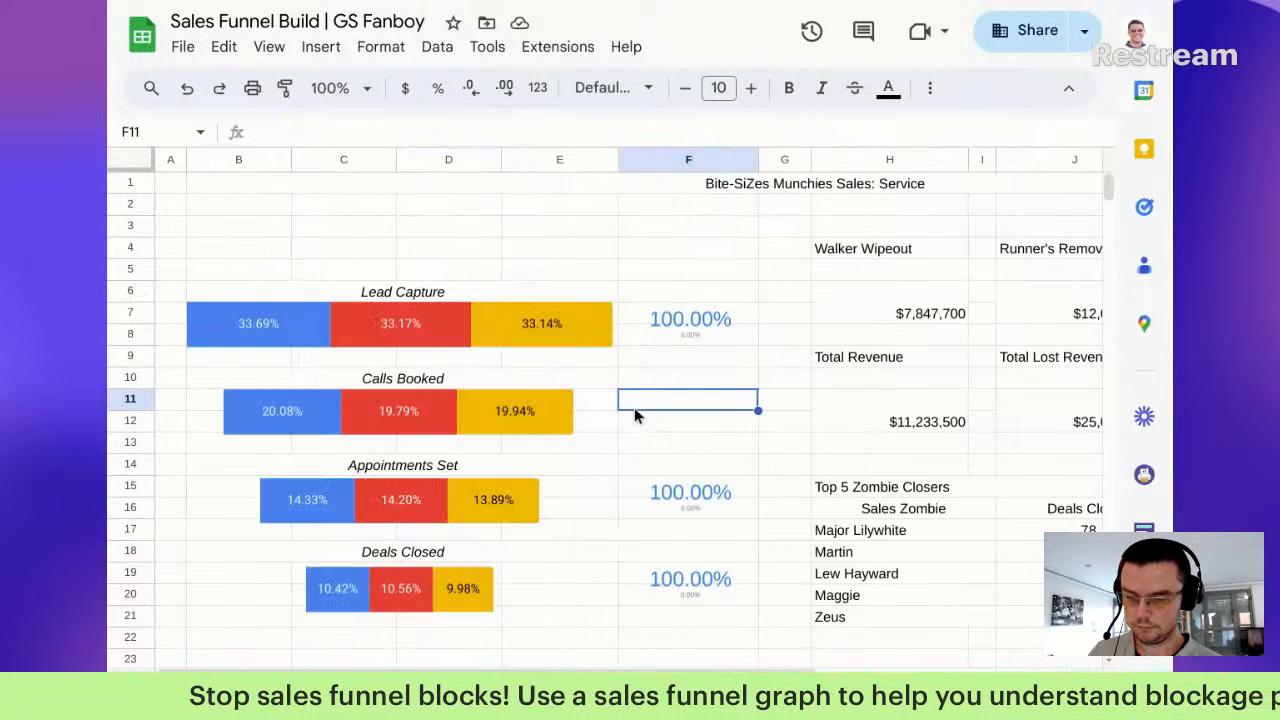
{"action": "key", "text": "ctrl+v"}
{"action": "left_click_drag", "start_coordinate": [771, 436], "coordinate": [690, 418]}
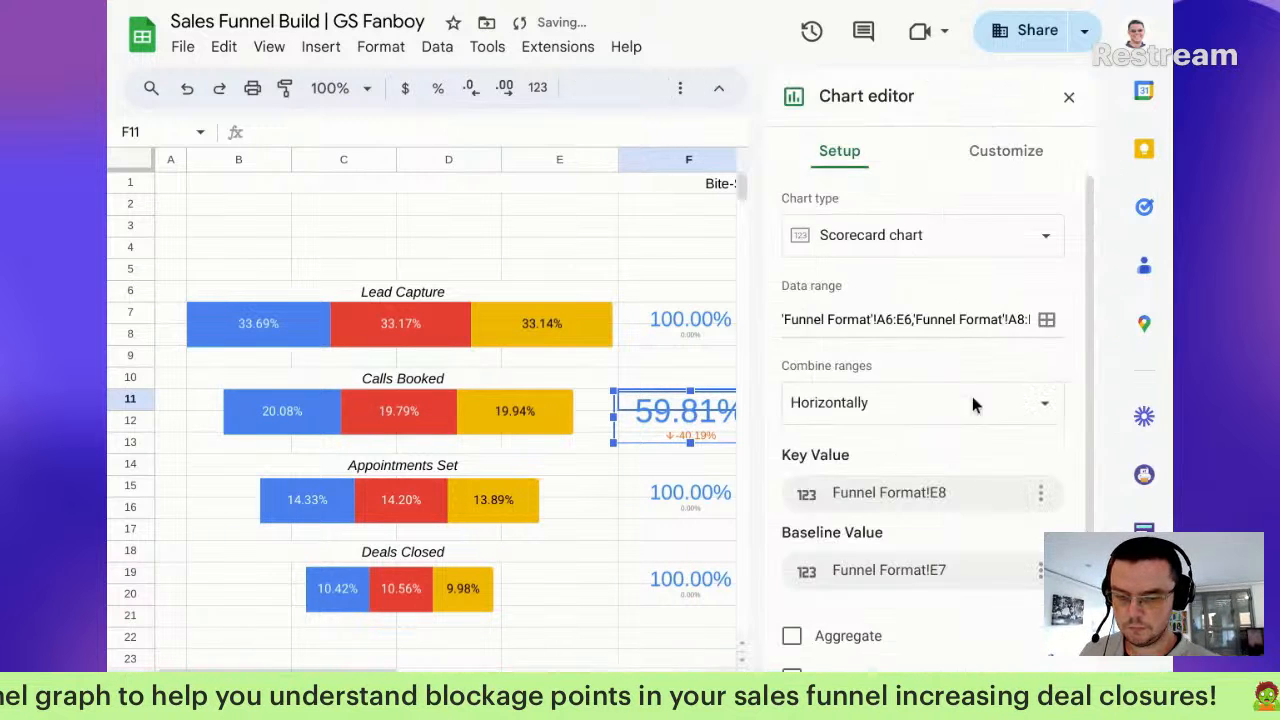
Step: Set the 59.81% scorecard's key value font size to 20 and narrow it to fit column F
{"action": "left_click", "coordinate": [1006, 150]}
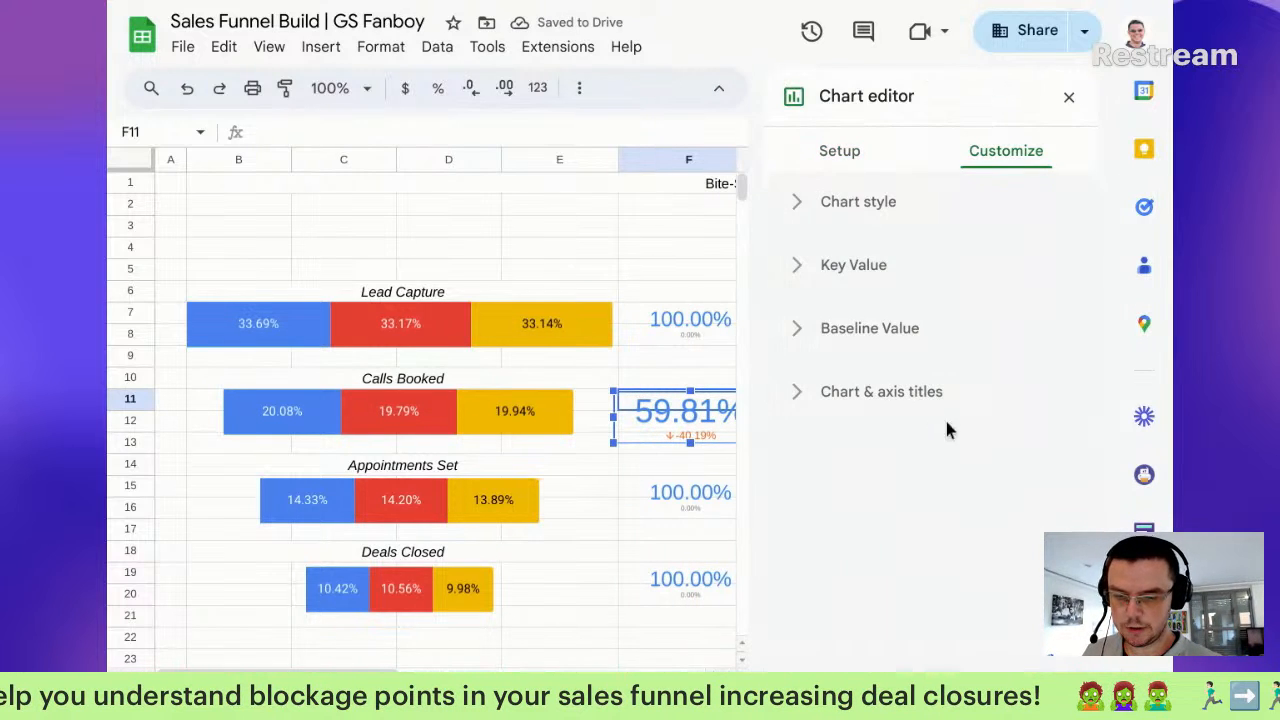
{"action": "left_click", "coordinate": [853, 265]}
{"action": "left_click", "coordinate": [975, 350]}
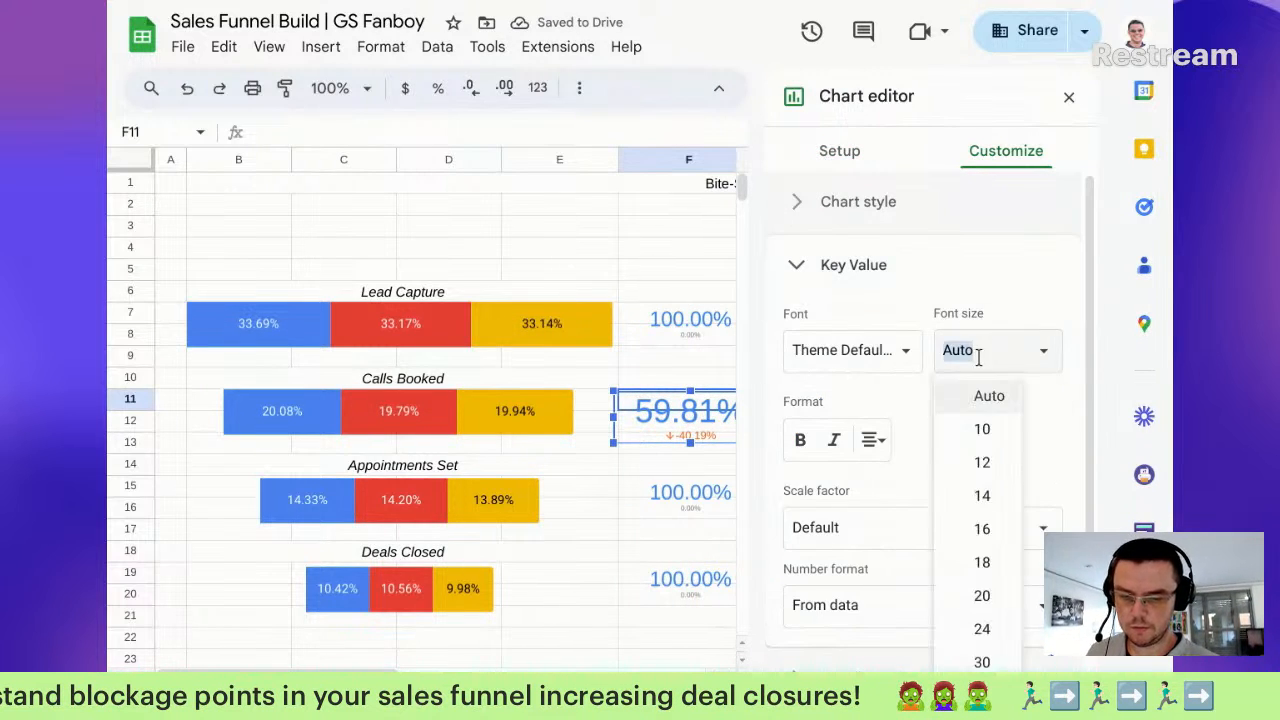
{"action": "left_click", "coordinate": [970, 606]}
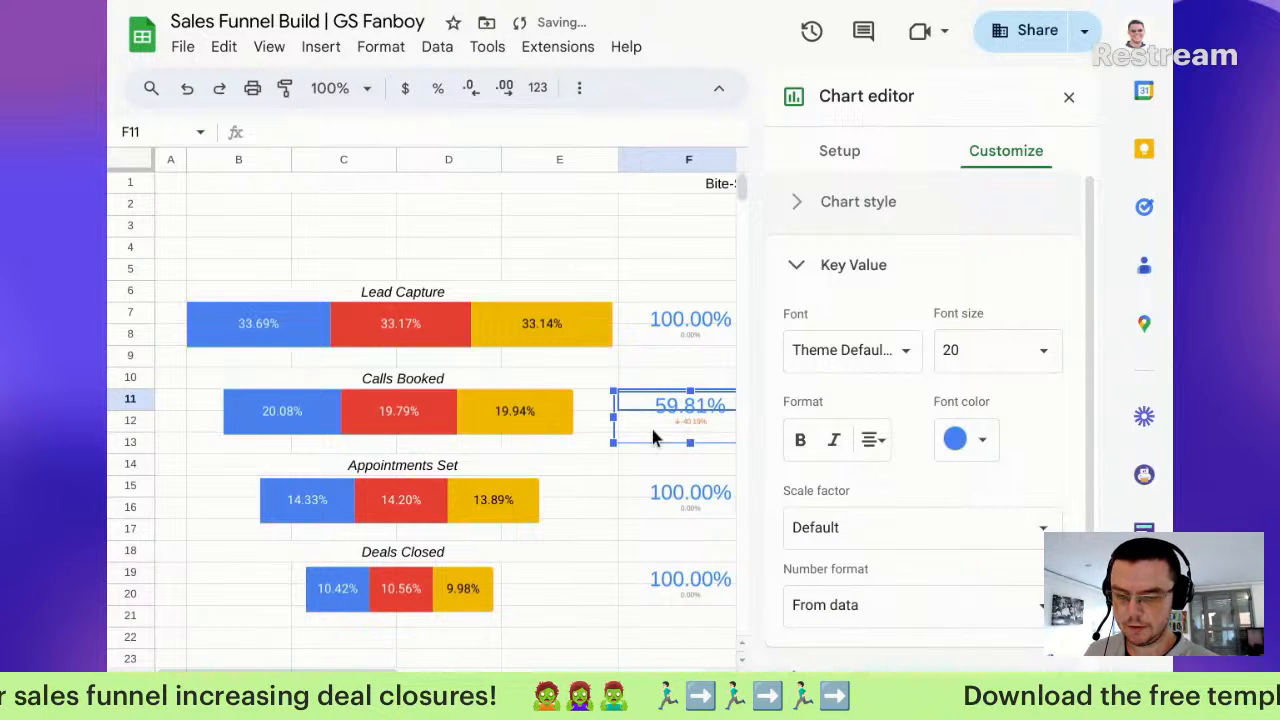
{"action": "left_click_drag", "start_coordinate": [613, 417], "coordinate": [632, 417]}
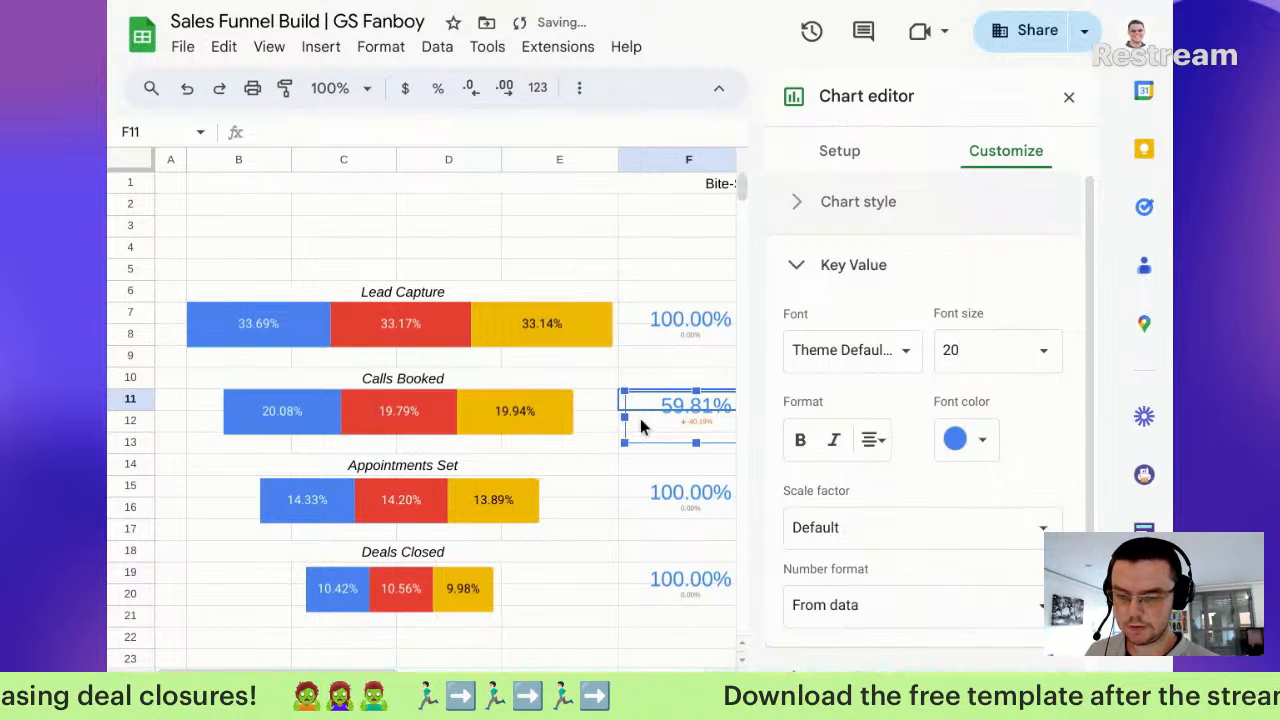
{"action": "left_click", "coordinate": [1069, 97]}
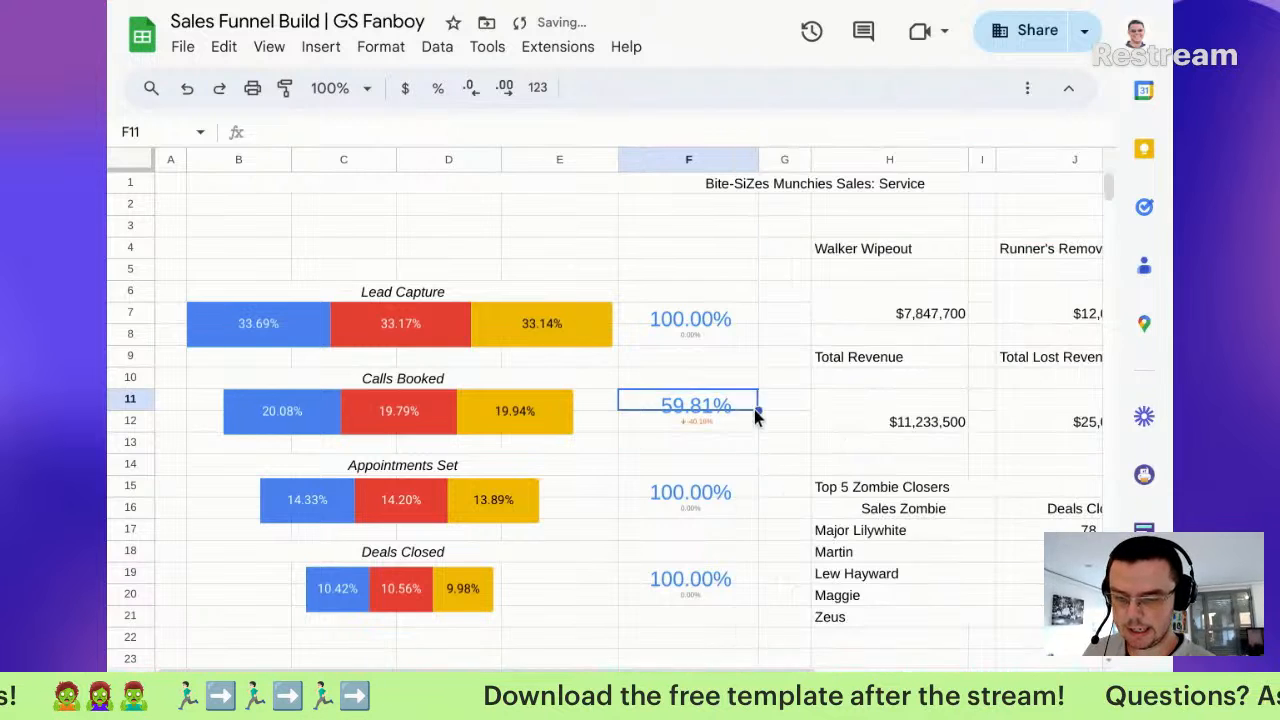
{"action": "left_click", "coordinate": [714, 421]}
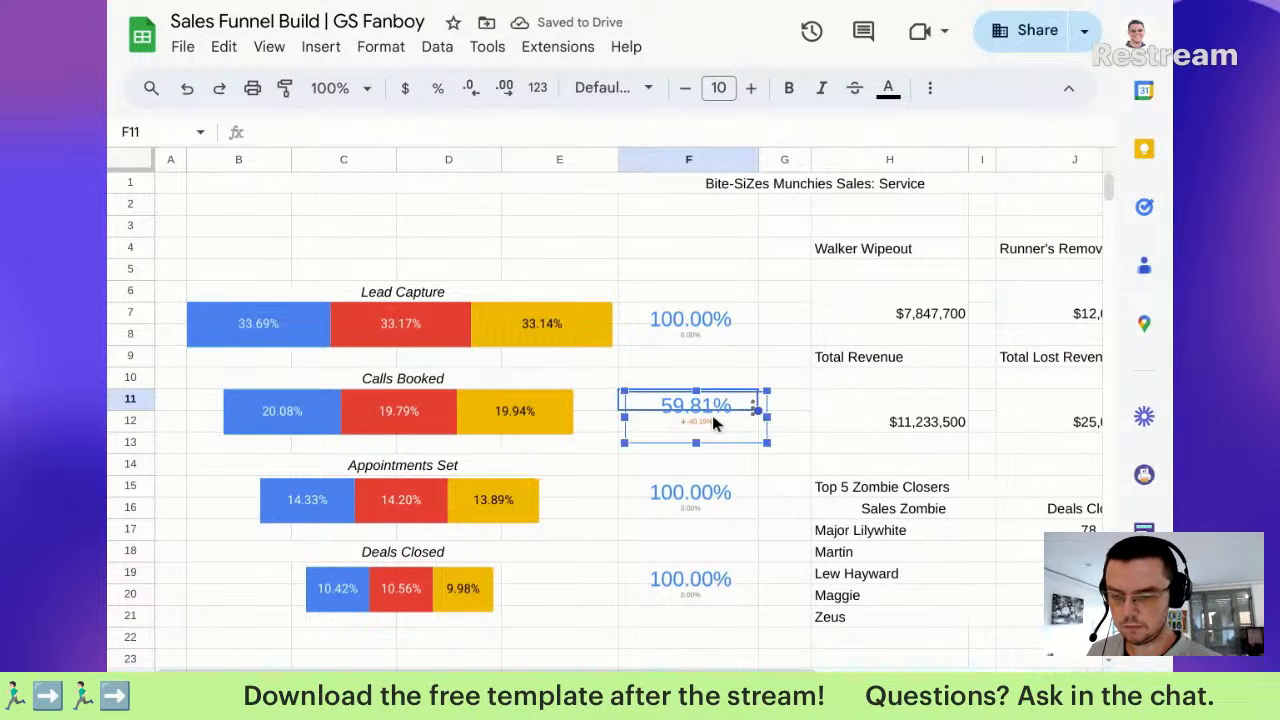
{"action": "left_click_drag", "start_coordinate": [766, 418], "coordinate": [757, 417]}
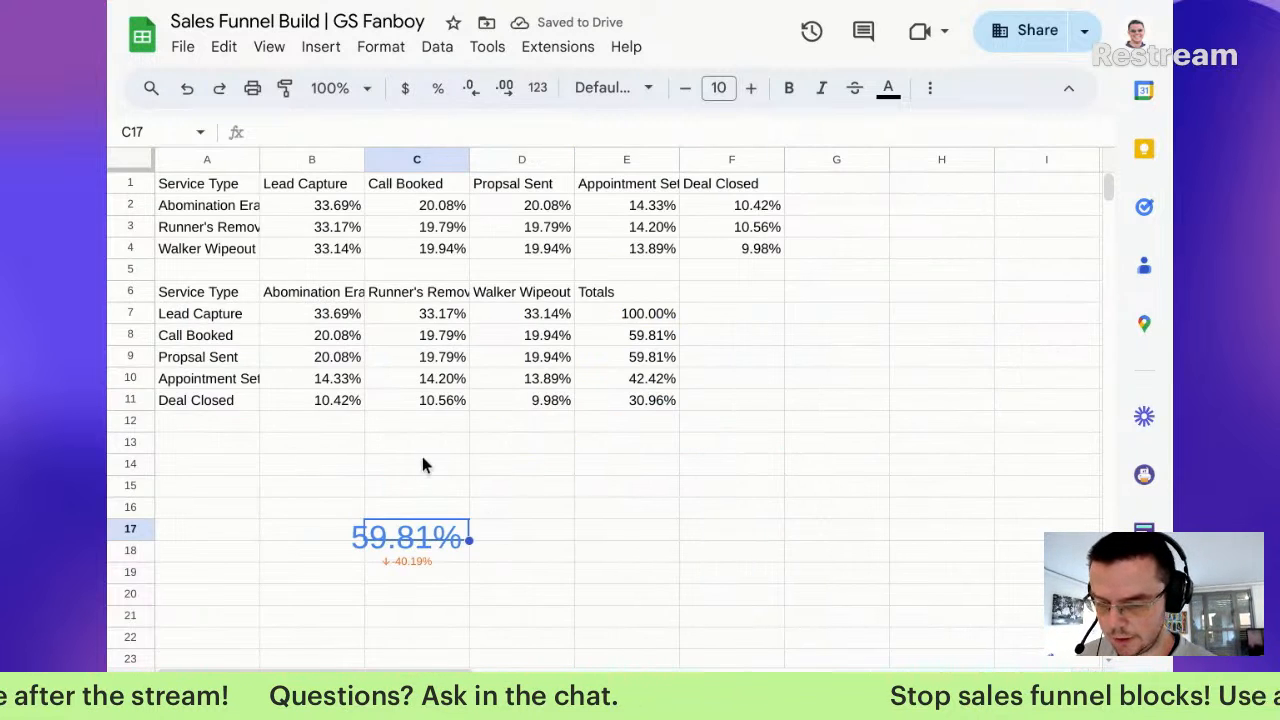
Step: Point the spare scorecard at row 10, with E10 as key value and E7 as baseline
{"action": "double_click", "coordinate": [420, 527]}
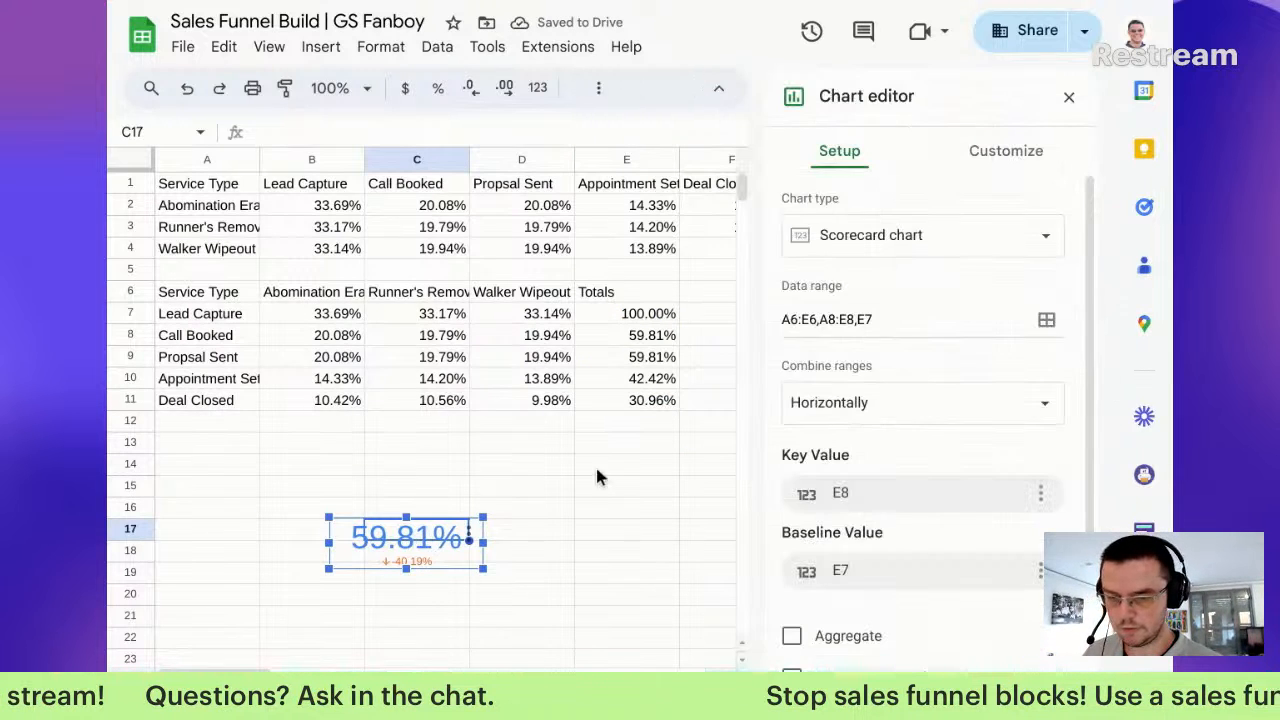
{"action": "left_click", "coordinate": [888, 320]}
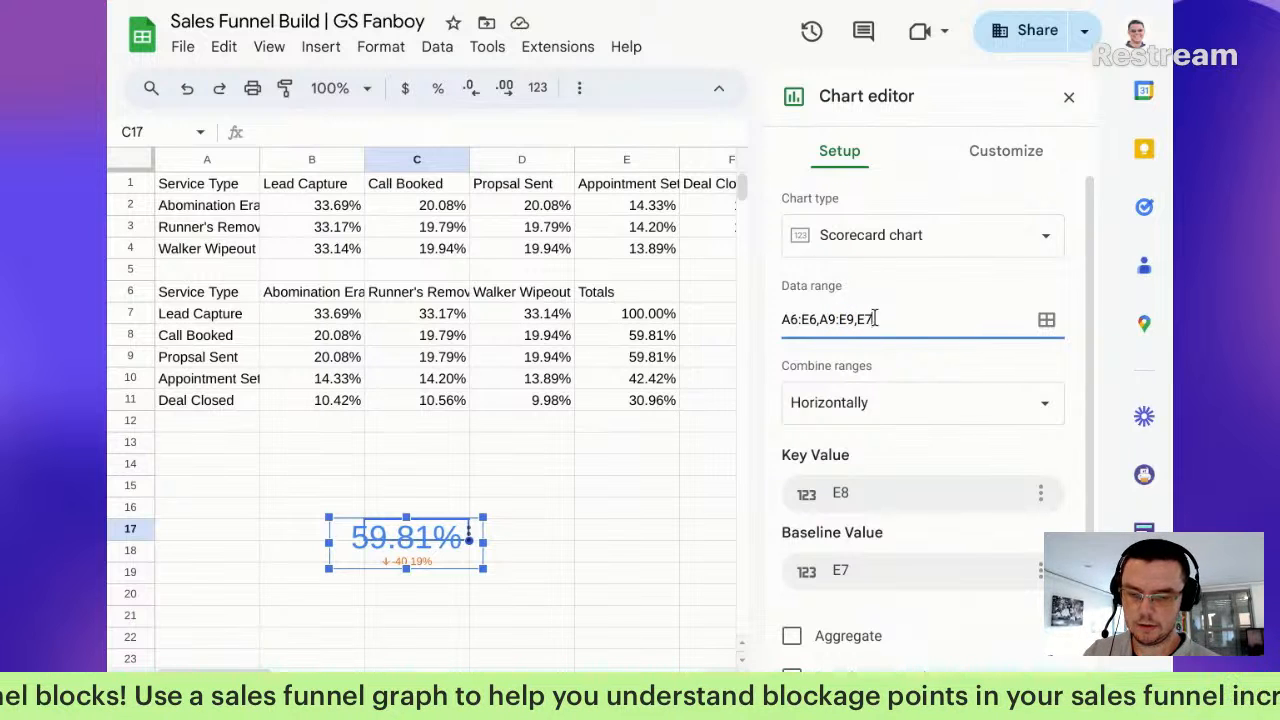
{"action": "left_click", "coordinate": [933, 497]}
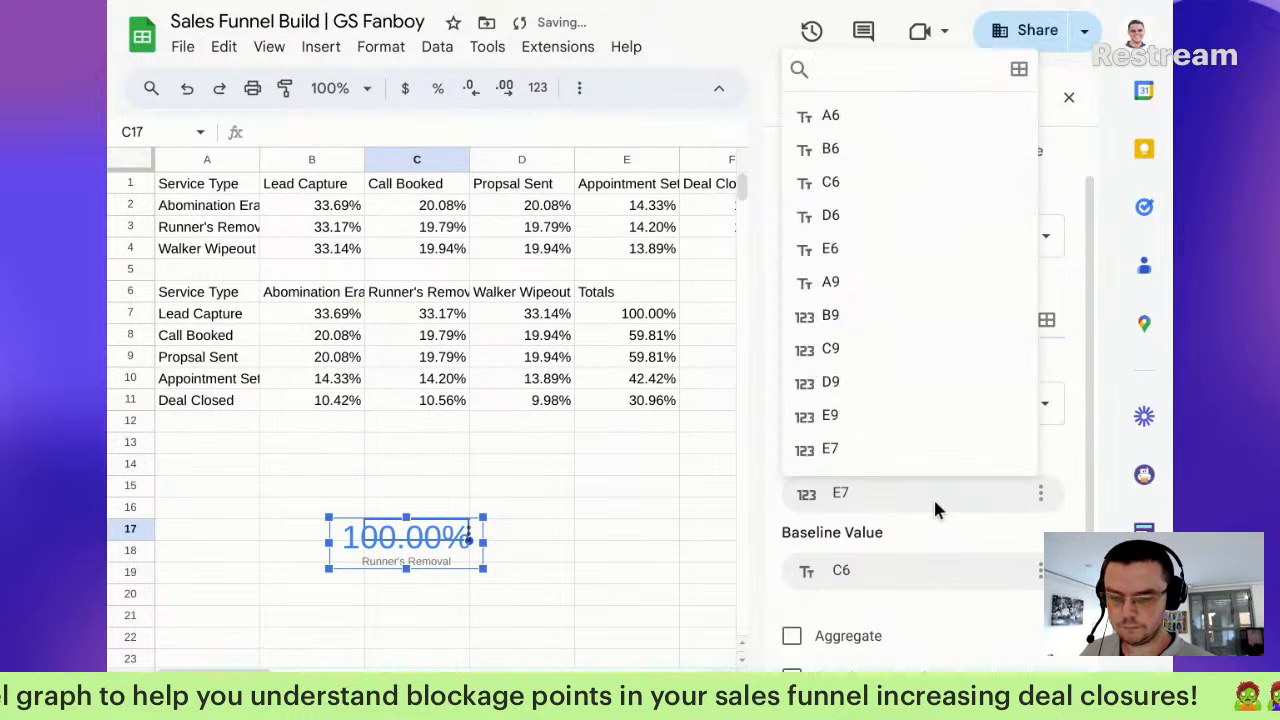
{"action": "left_click", "coordinate": [886, 427]}
{"action": "left_click", "coordinate": [901, 558]}
{"action": "left_click", "coordinate": [892, 530]}
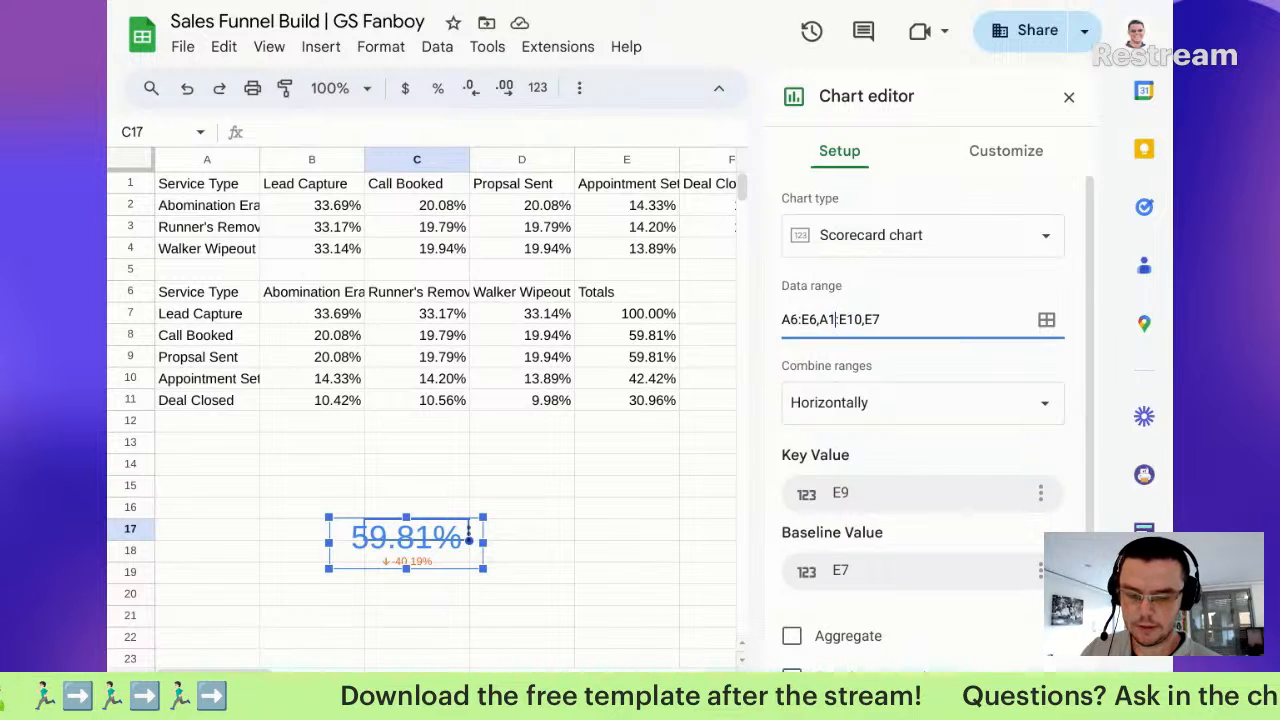
{"action": "left_click", "coordinate": [952, 452]}
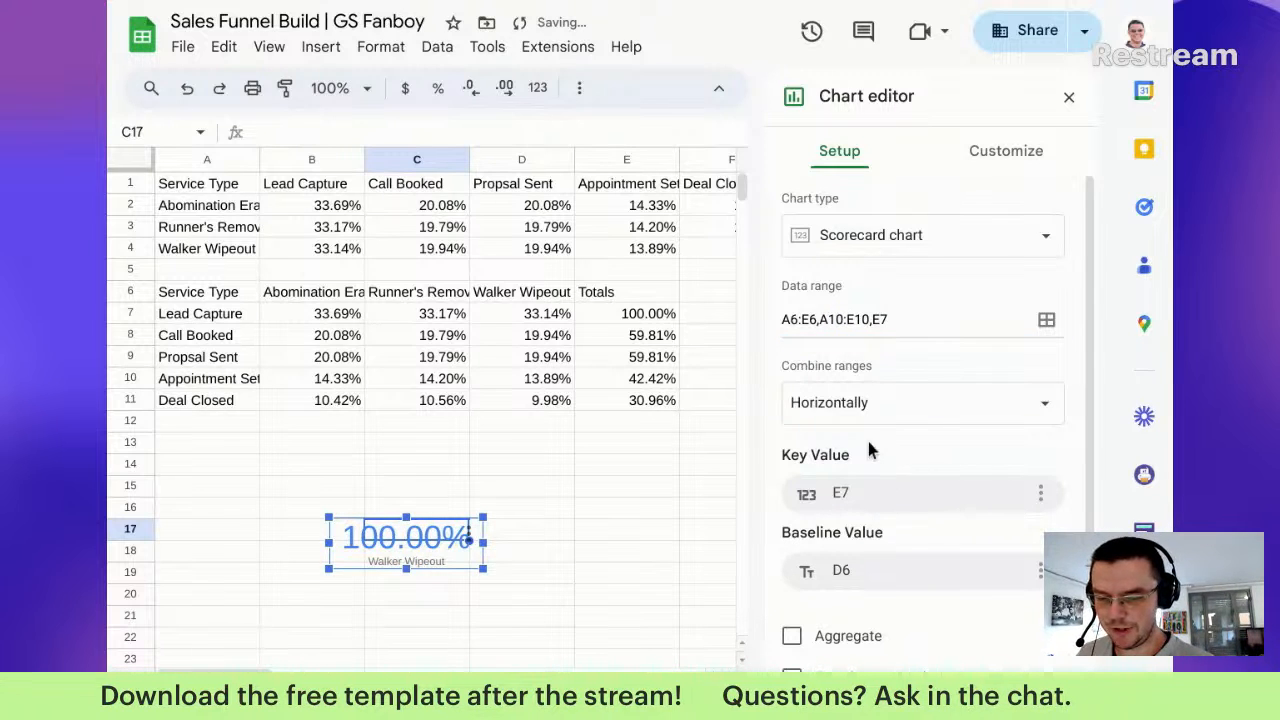
{"action": "left_click", "coordinate": [884, 494]}
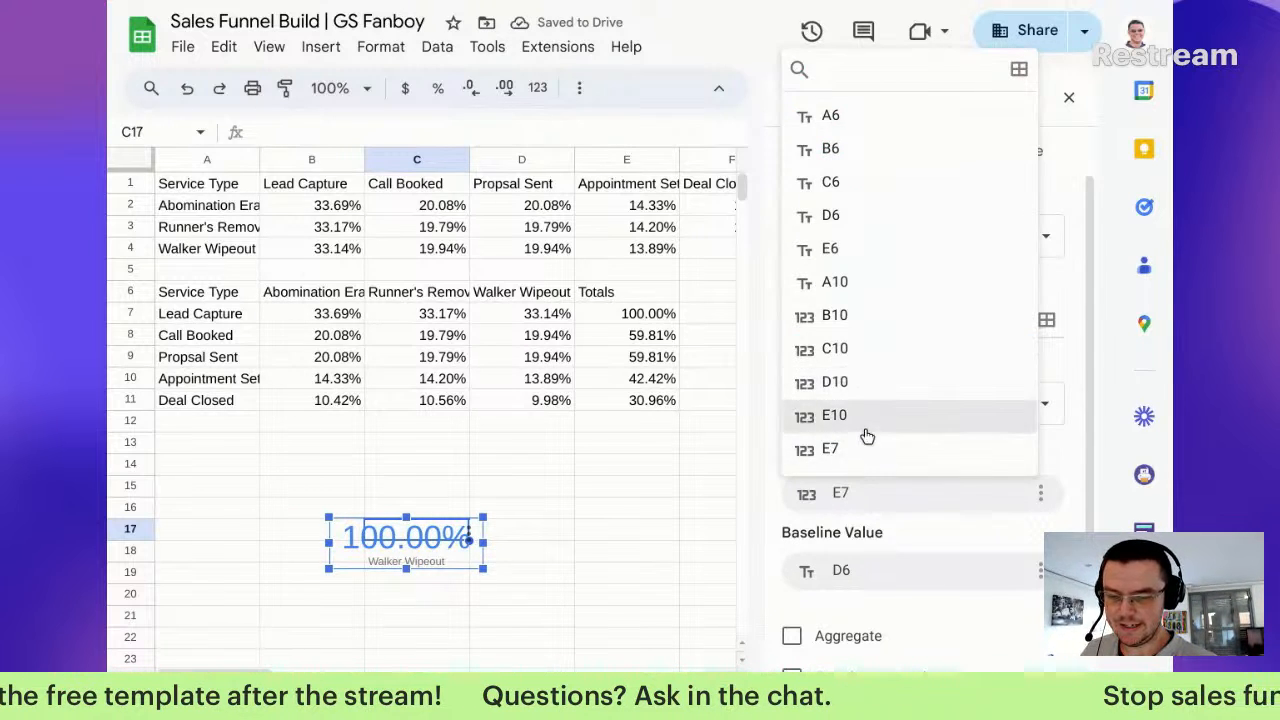
{"action": "left_click", "coordinate": [866, 430]}
{"action": "left_click", "coordinate": [882, 569]}
{"action": "left_click", "coordinate": [850, 528]}
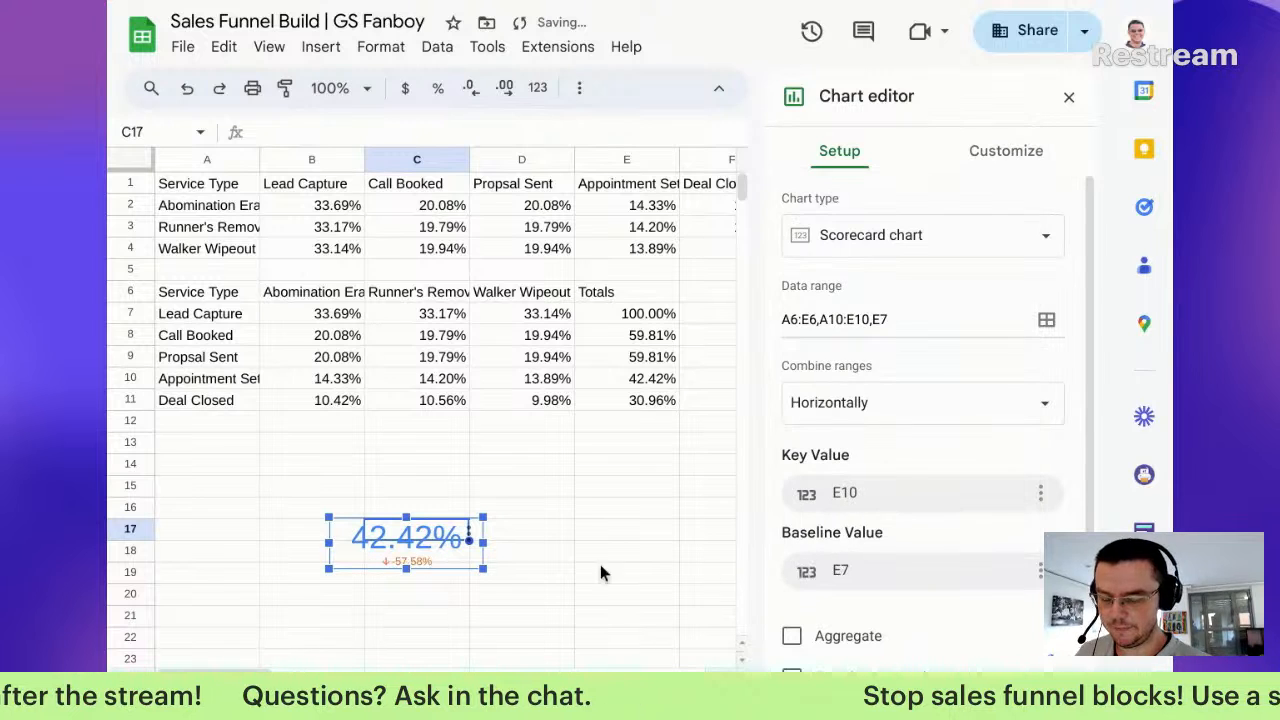
Step: Set the 42.42% scorecard's key value font size to 20 and make it narrower
{"action": "left_click", "coordinate": [990, 148]}
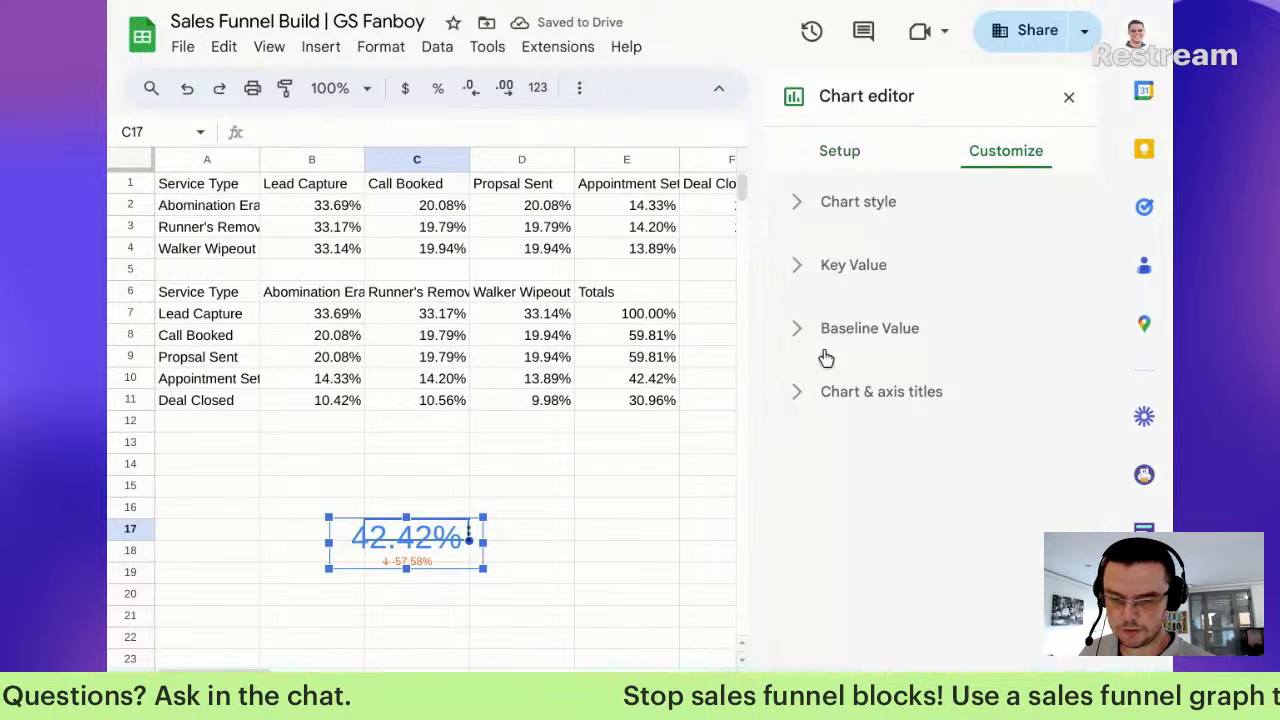
{"action": "left_click", "coordinate": [824, 262]}
{"action": "left_click", "coordinate": [1003, 362]}
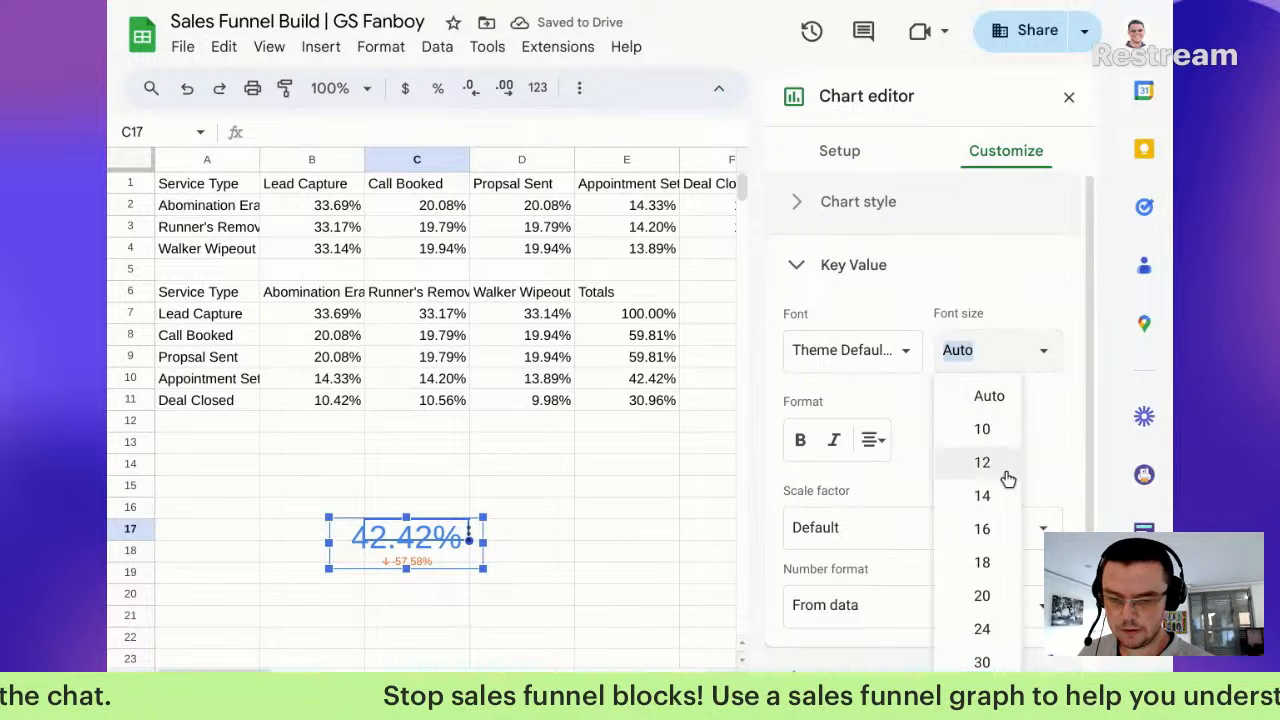
{"action": "left_click", "coordinate": [985, 596]}
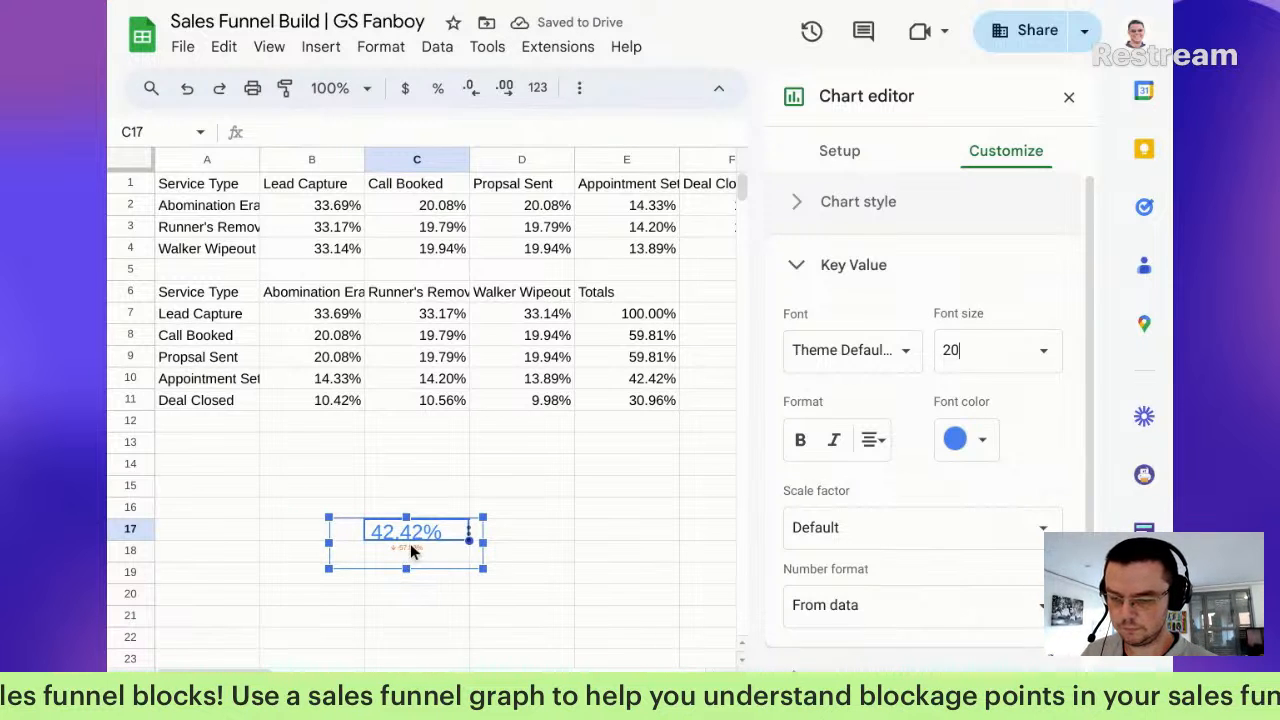
{"action": "left_click_drag", "start_coordinate": [484, 544], "coordinate": [440, 547]}
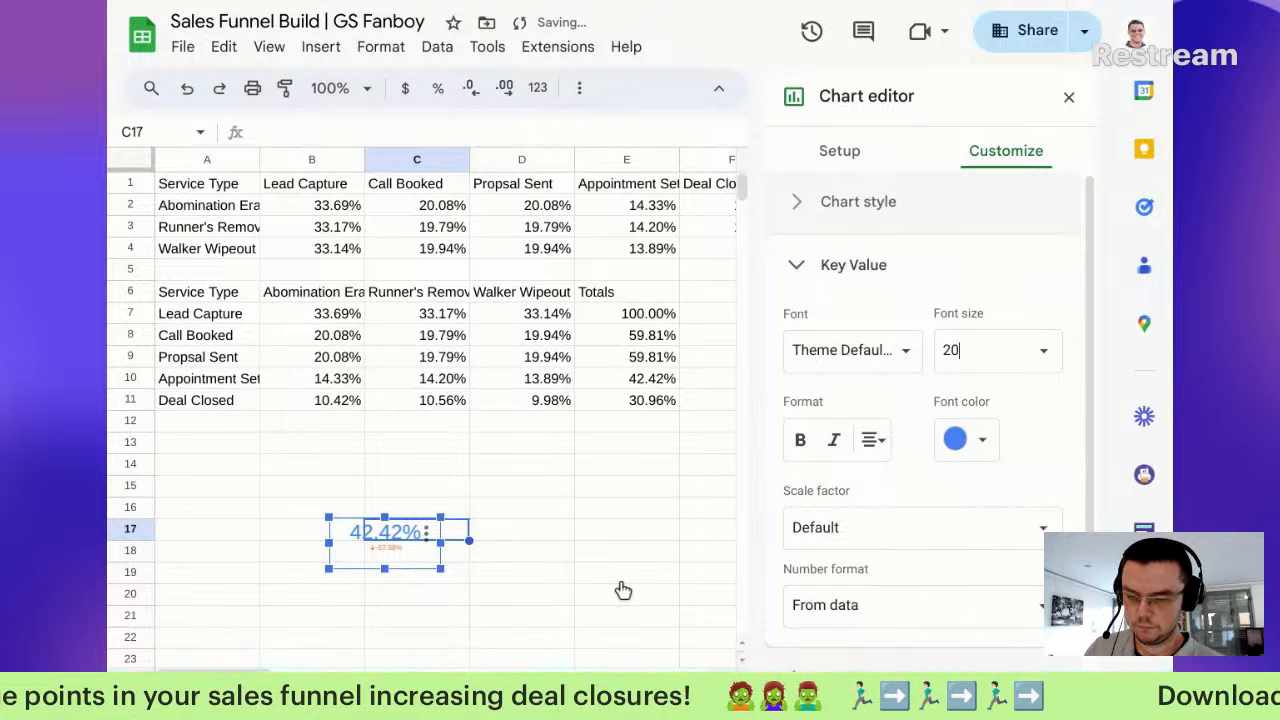
{"action": "key", "text": "ctrl+shift+Page_Up"}
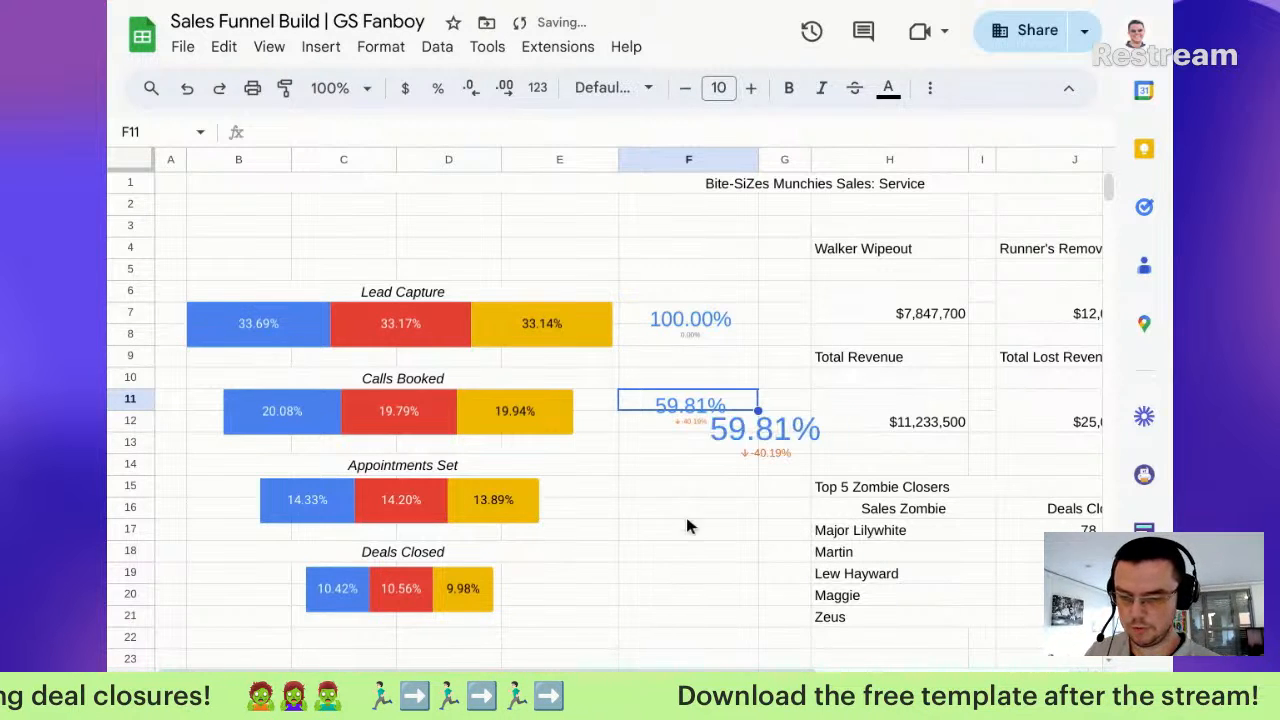
Step: Delete the oversized 59.81% duplicate and paste the 42.42% scorecard at F16 beside Appointments Set
{"action": "left_click", "coordinate": [754, 437]}
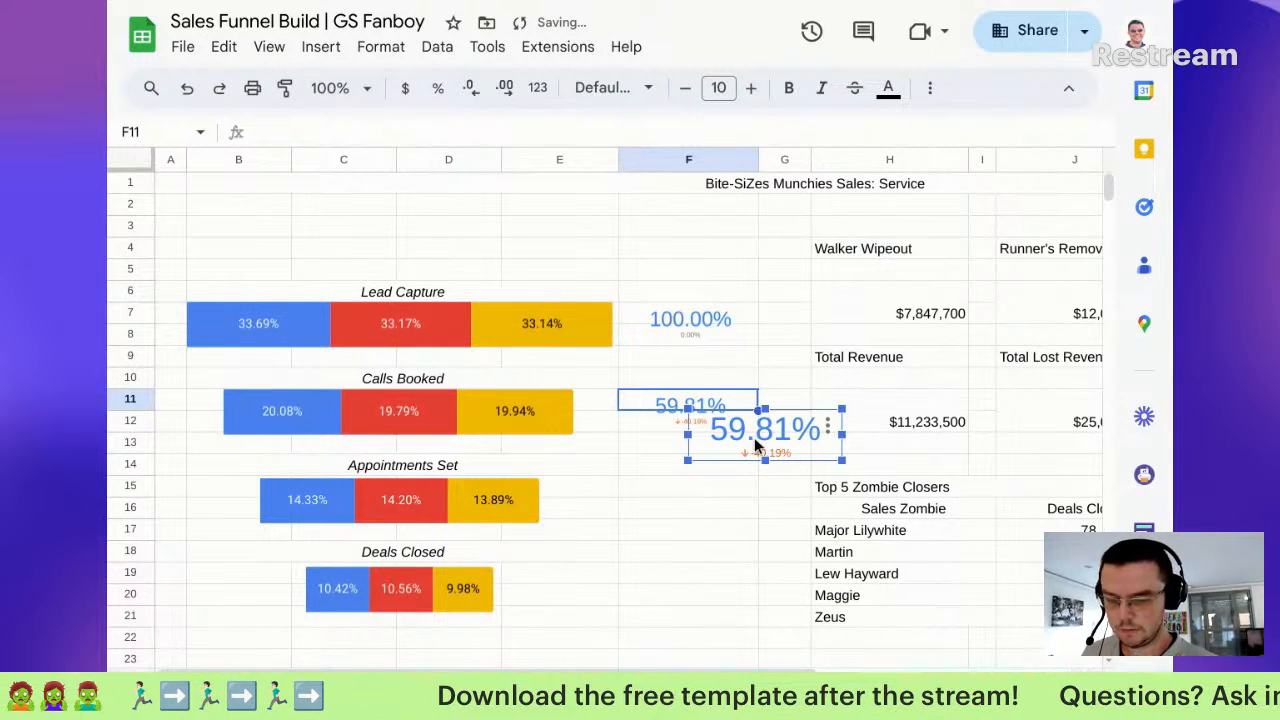
{"action": "key", "text": "Delete"}
{"action": "left_click", "coordinate": [405, 688]}
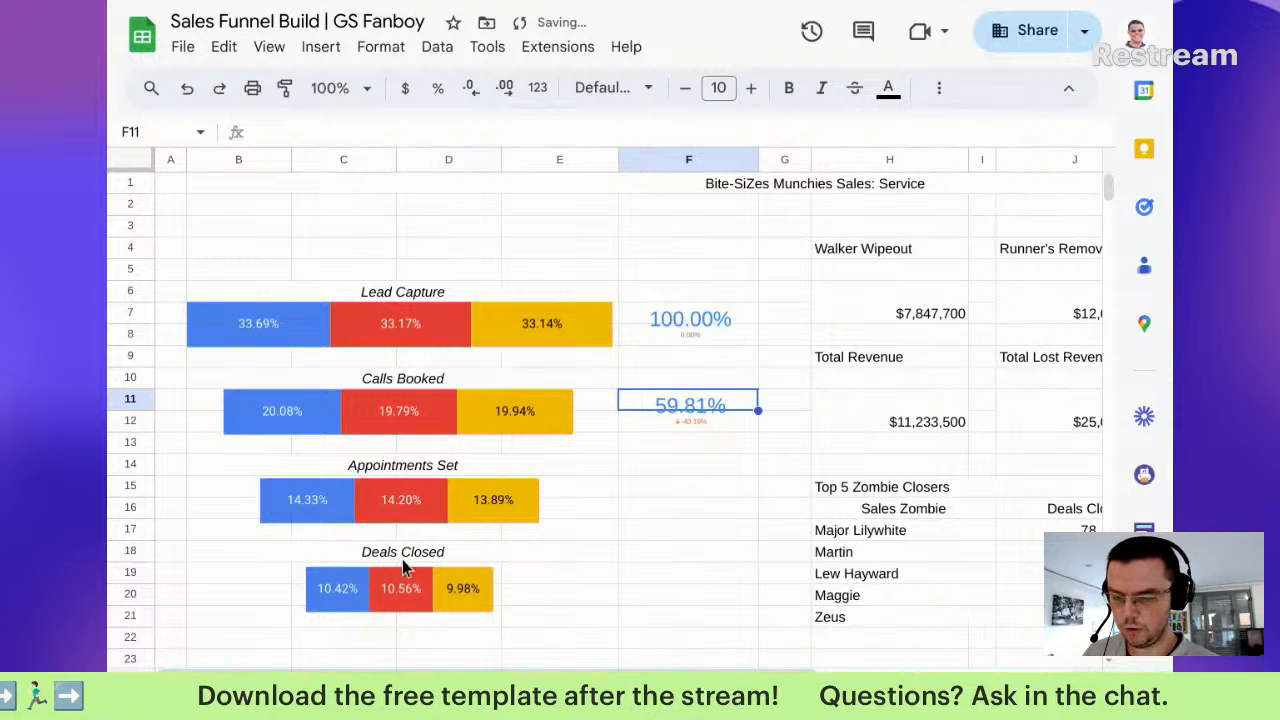
{"action": "left_click", "coordinate": [348, 534]}
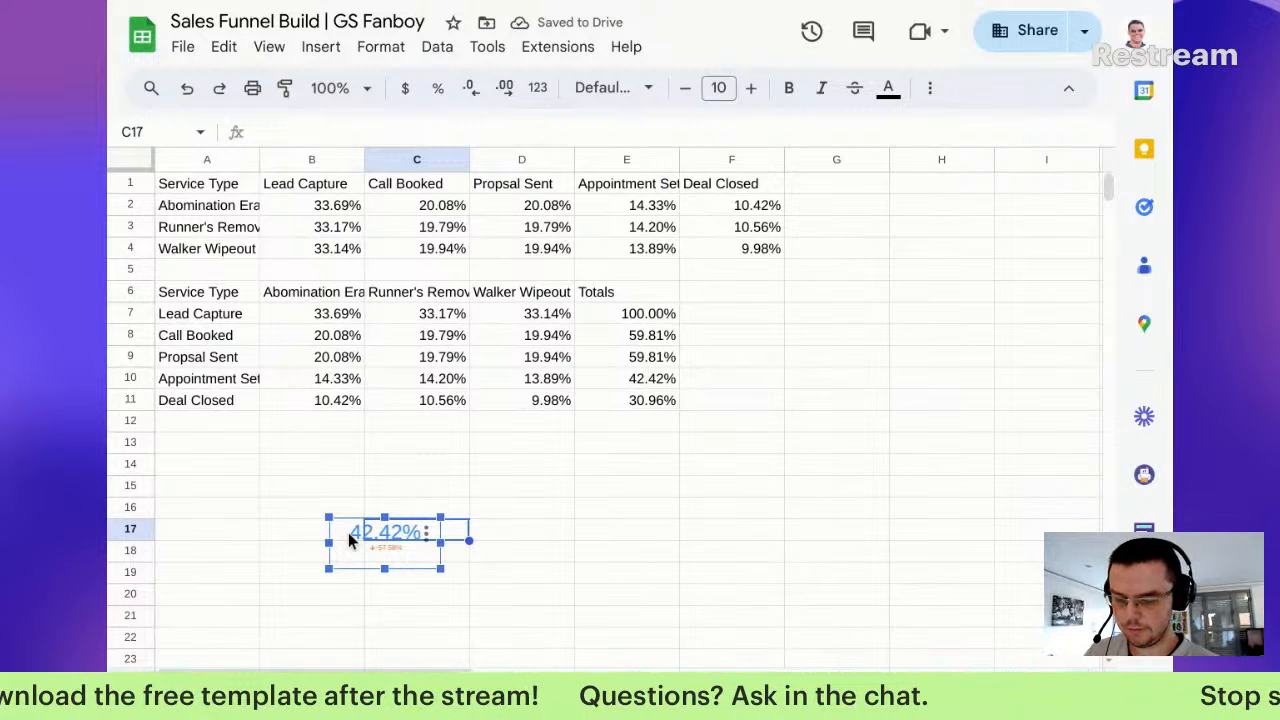
{"action": "key", "text": "ctrl+c"}
{"action": "left_click", "coordinate": [350, 534]}
{"action": "left_click", "coordinate": [314, 688]}
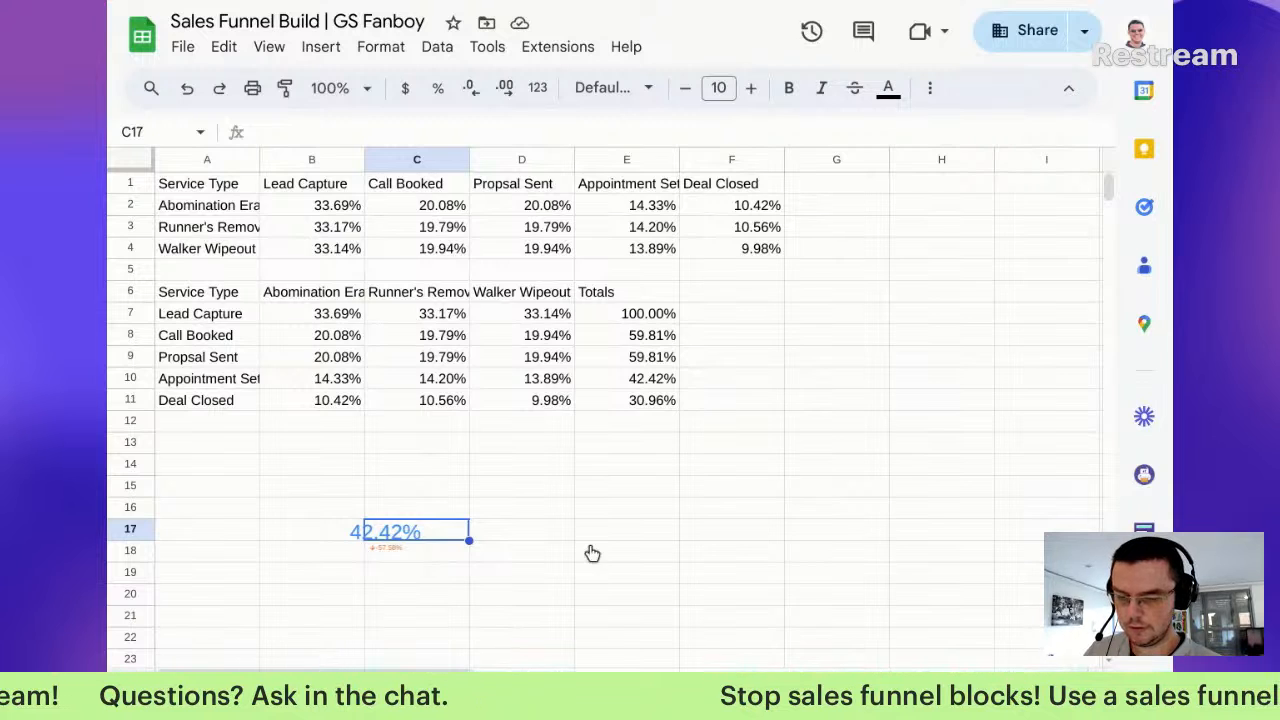
{"action": "left_click", "coordinate": [637, 506]}
{"action": "key", "text": "ctrl+v"}
{"action": "left_click_drag", "start_coordinate": [714, 531], "coordinate": [663, 511]}
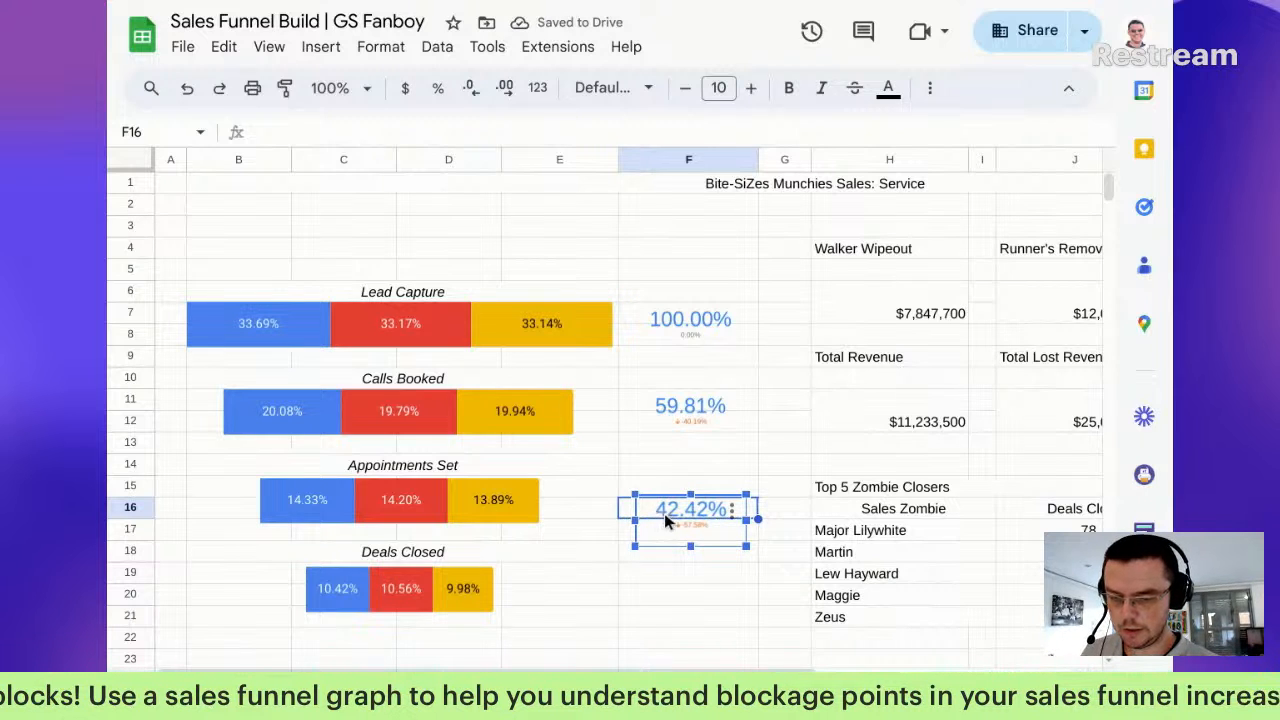
{"action": "left_click_drag", "start_coordinate": [672, 512], "coordinate": [668, 504]}
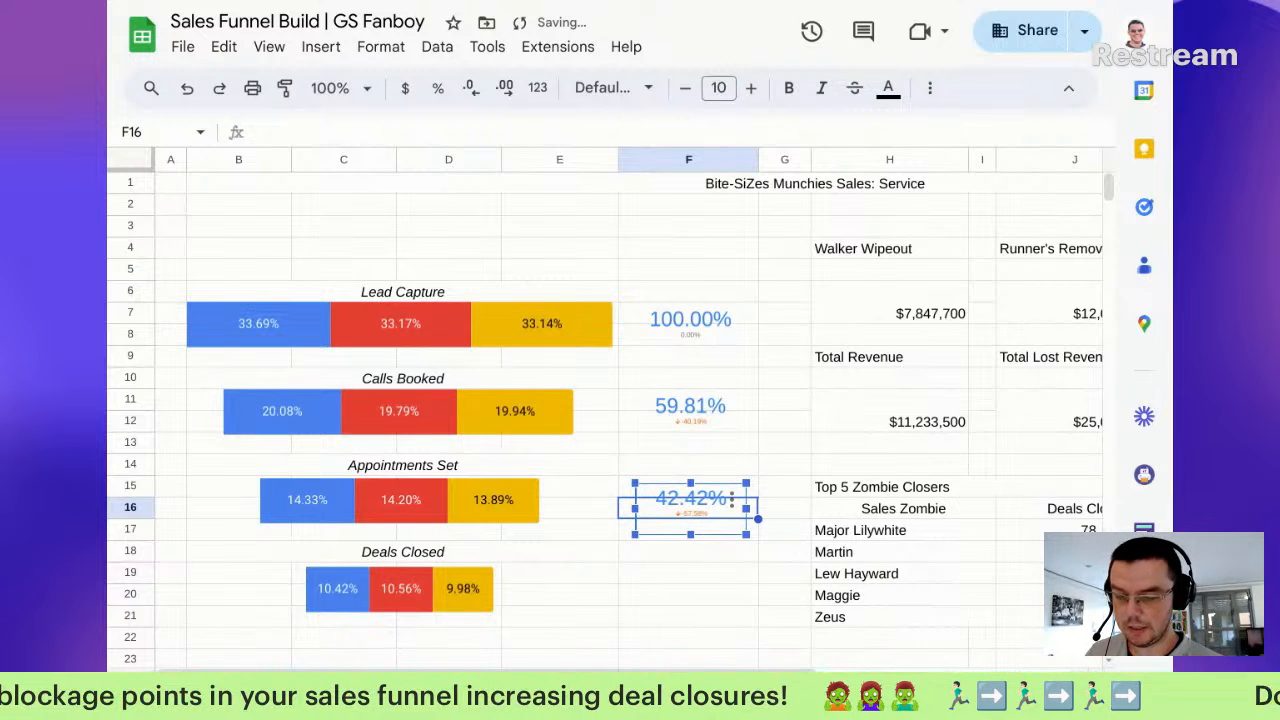
{"action": "left_click", "coordinate": [704, 690]}
Step: Change the spare scorecard's data range to row 11, with E11 as key value and E7 as baseline
{"action": "double_click", "coordinate": [396, 540]}
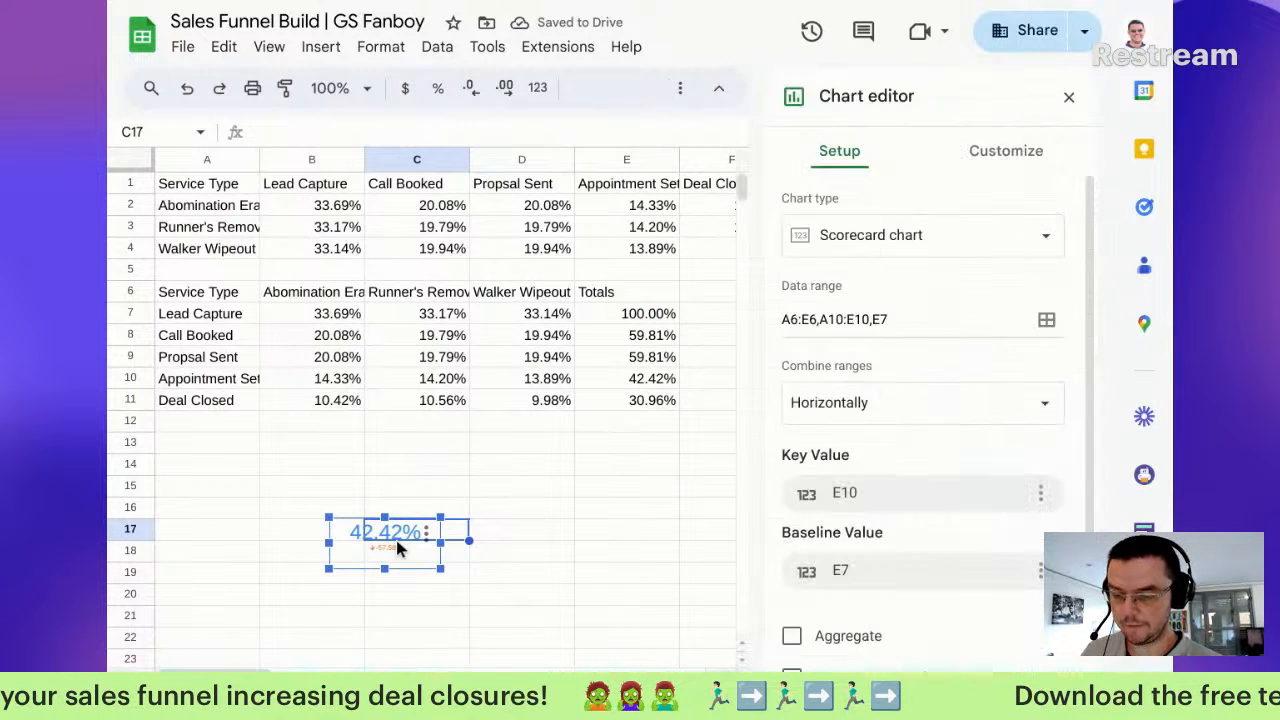
{"action": "left_click", "coordinate": [865, 318]}
{"action": "type", "text": "1"}
{"action": "left_click_drag", "start_coordinate": [845, 320], "coordinate": [837, 320]}
{"action": "type", "text": "1"}
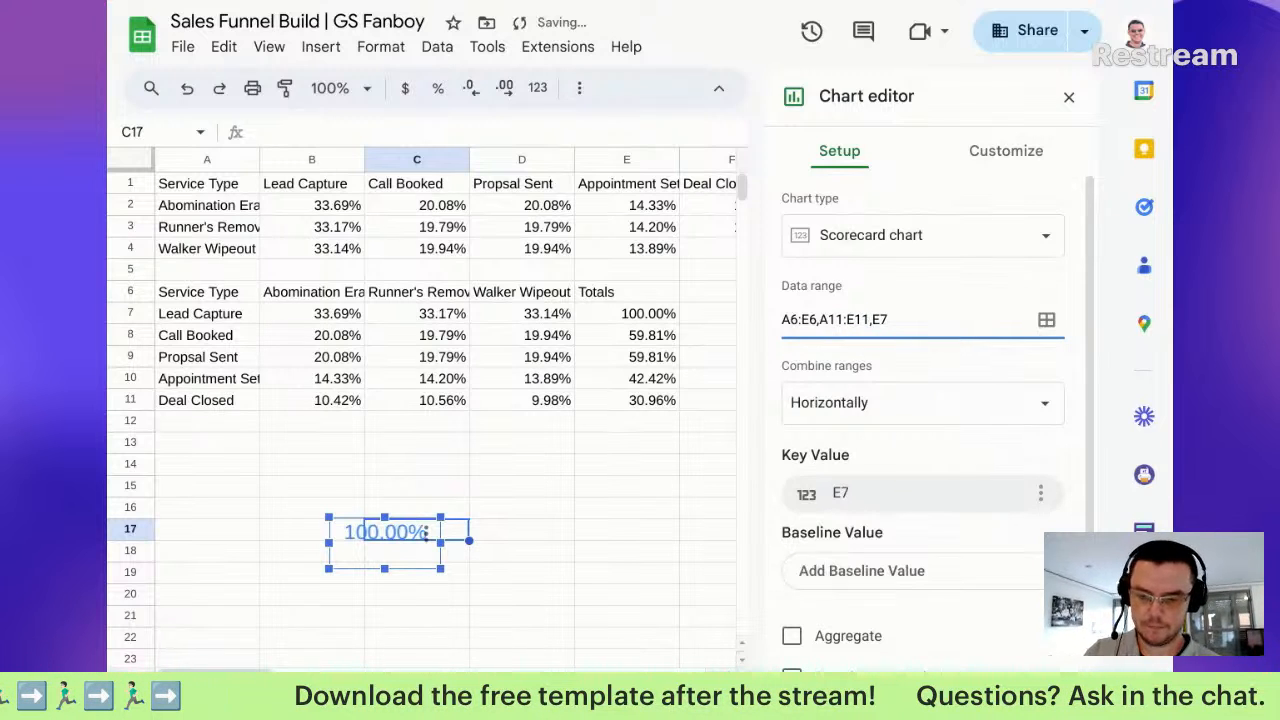
{"action": "left_click", "coordinate": [877, 490]}
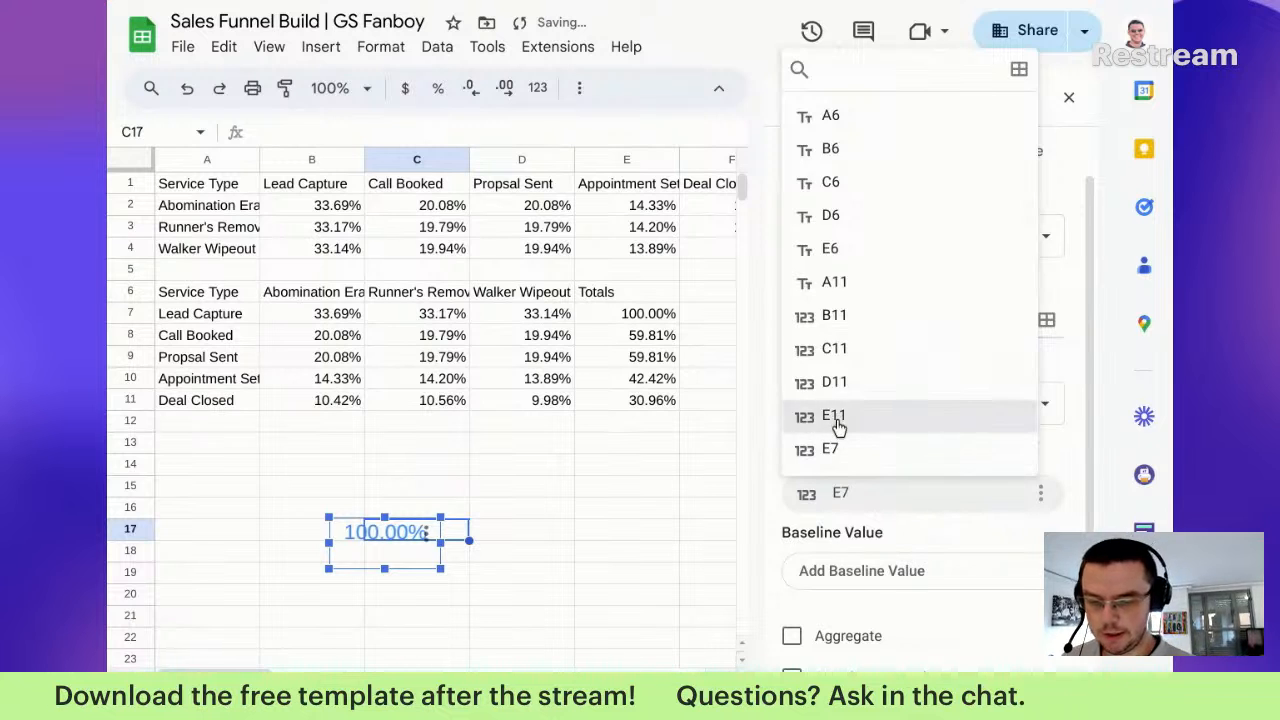
{"action": "left_click", "coordinate": [837, 420]}
{"action": "left_click", "coordinate": [860, 493]}
{"action": "left_click", "coordinate": [836, 525]}
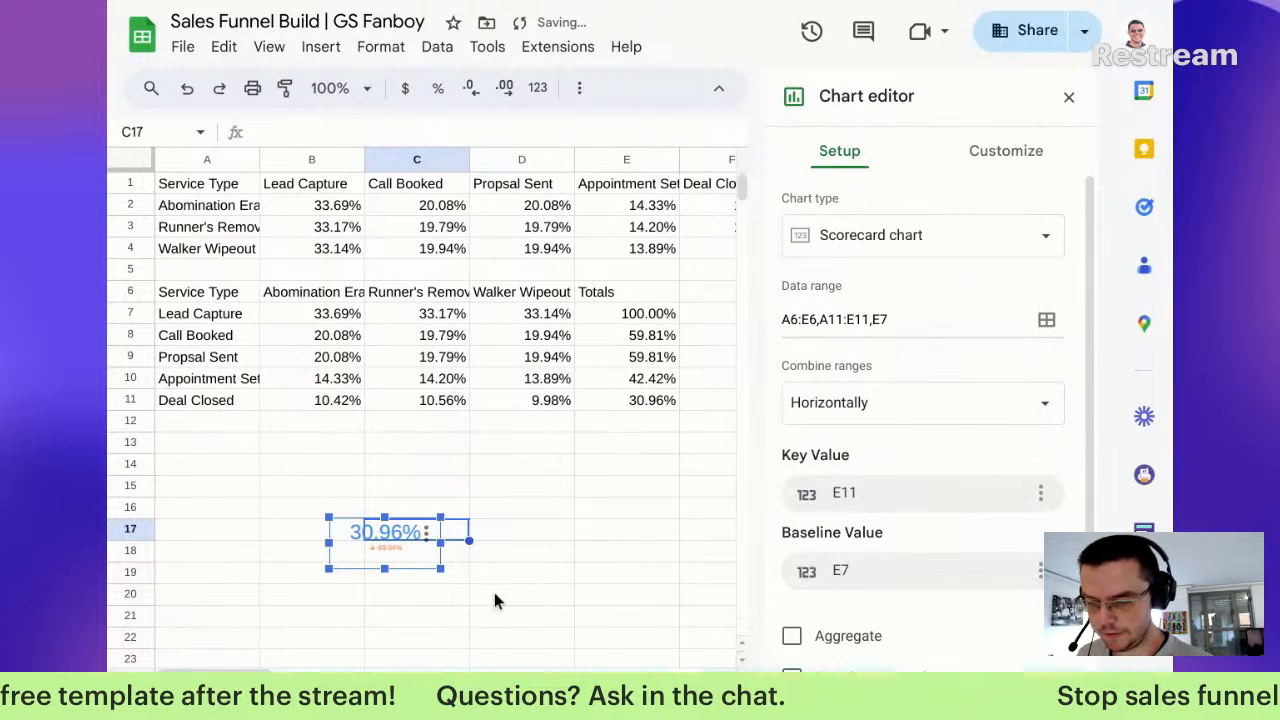
Step: Copy the 30.96% scorecard to F19 on the dashboard and line it up beside Deals Closed
{"action": "left_click", "coordinate": [590, 512]}
{"action": "left_click", "coordinate": [384, 555]}
{"action": "key", "text": "ctrl+c"}
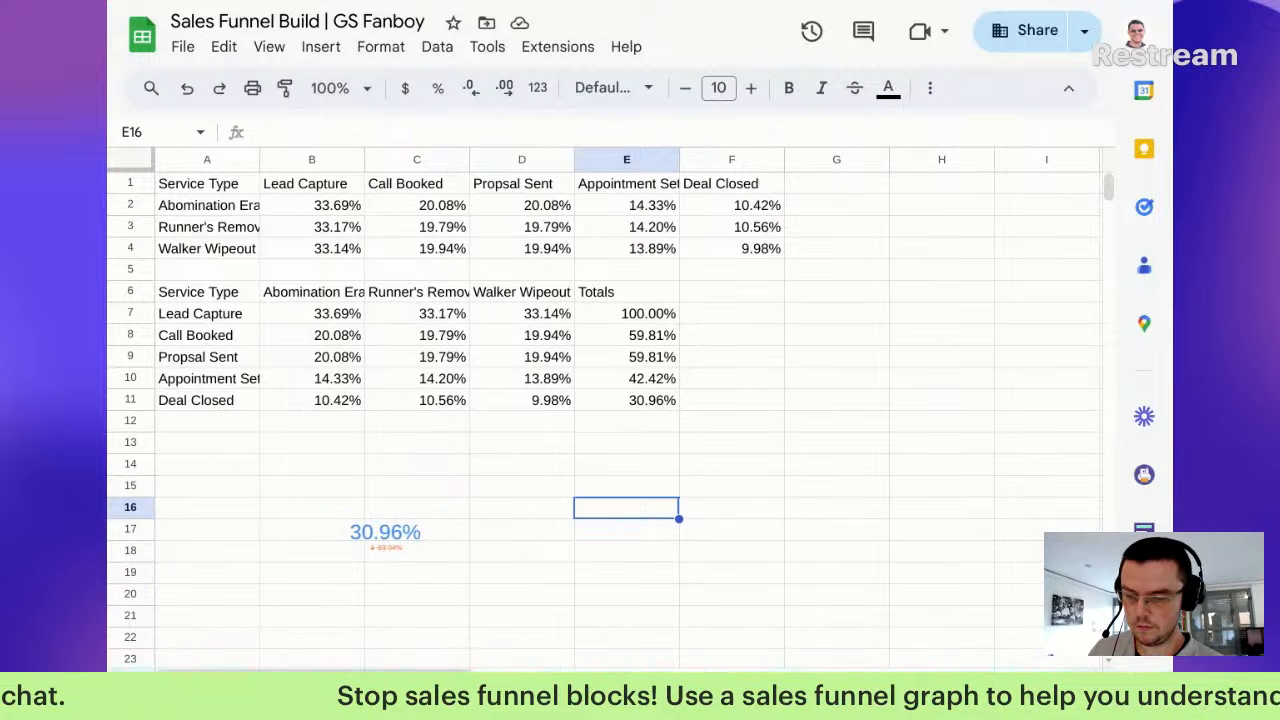
{"action": "left_click", "coordinate": [588, 690]}
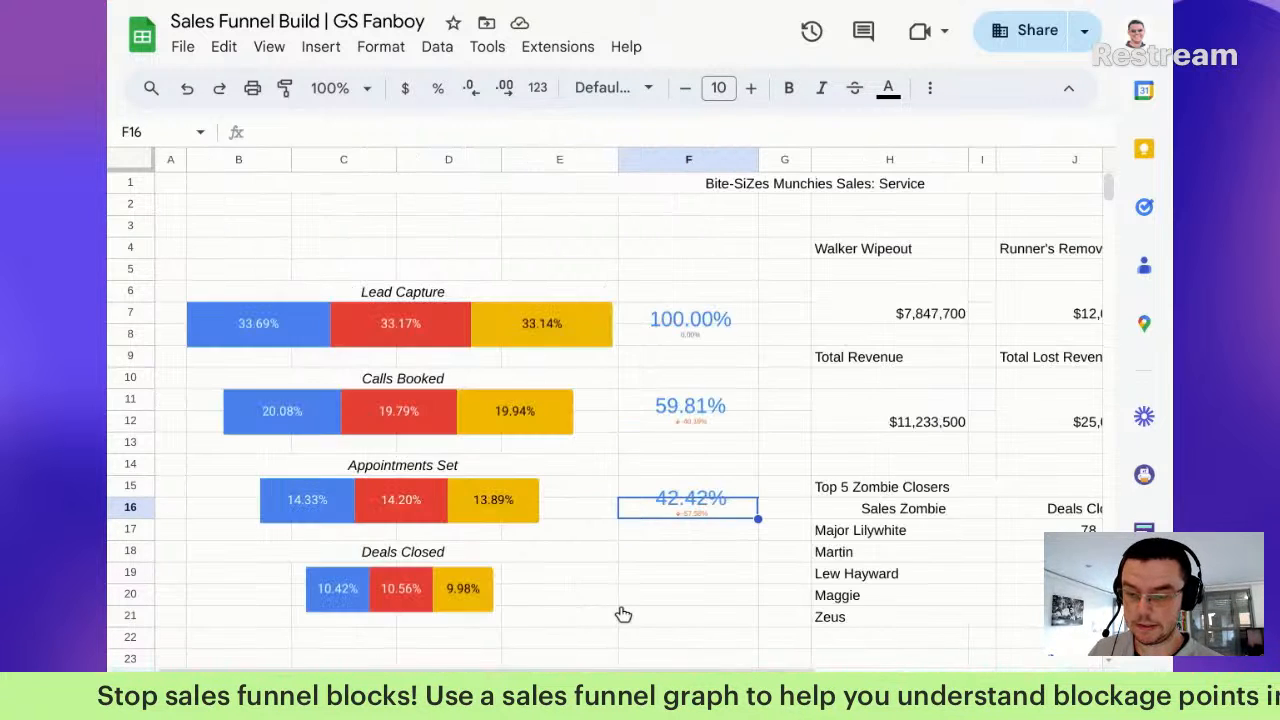
{"action": "left_click", "coordinate": [676, 574]}
{"action": "key", "text": "ctrl+v"}
{"action": "left_click", "coordinate": [722, 606]}
{"action": "left_click_drag", "start_coordinate": [722, 606], "coordinate": [633, 582]}
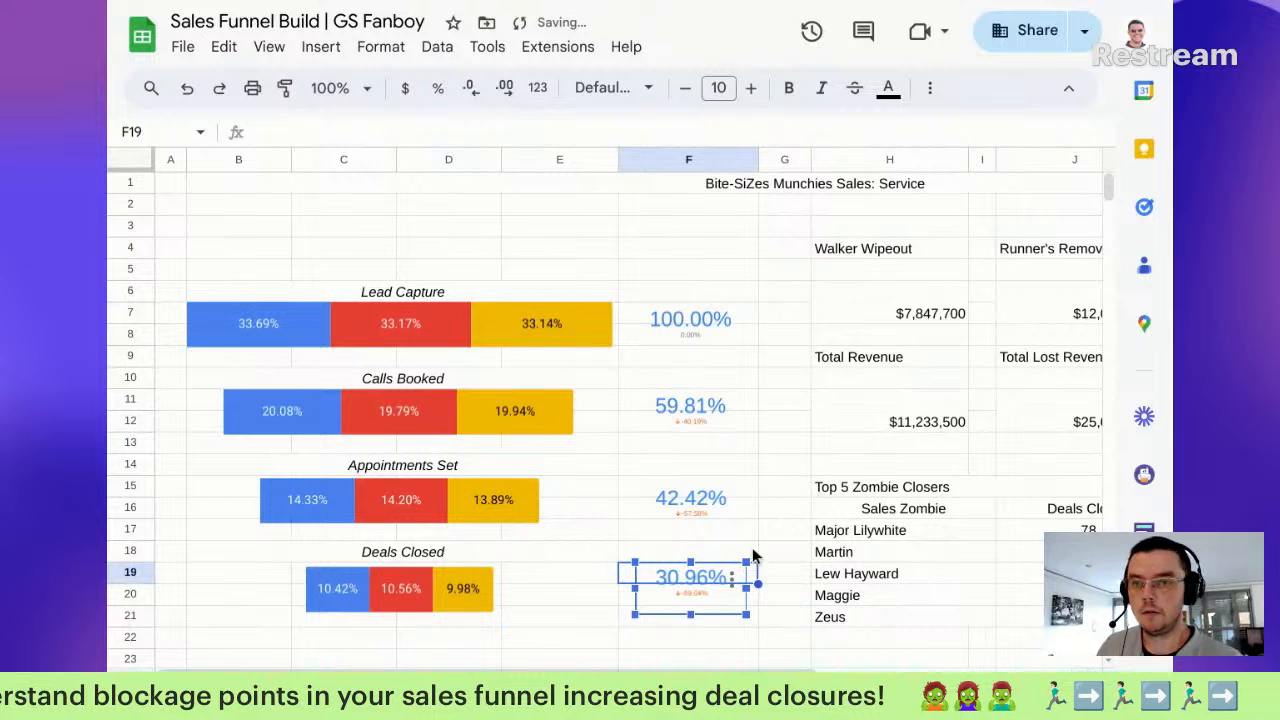
{"action": "scroll", "coordinate": [553, 660], "scroll_direction": "down", "scroll_amount": 1}
Step: Zoom and scroll around the dashboard to find the last used row below the Top 5 Zombie Closers table
{"action": "scroll", "coordinate": [500, 650], "scroll_direction": "down", "scroll_amount": 5}
{"action": "scroll", "coordinate": [400, 590], "scroll_direction": "up", "scroll_amount": 1}
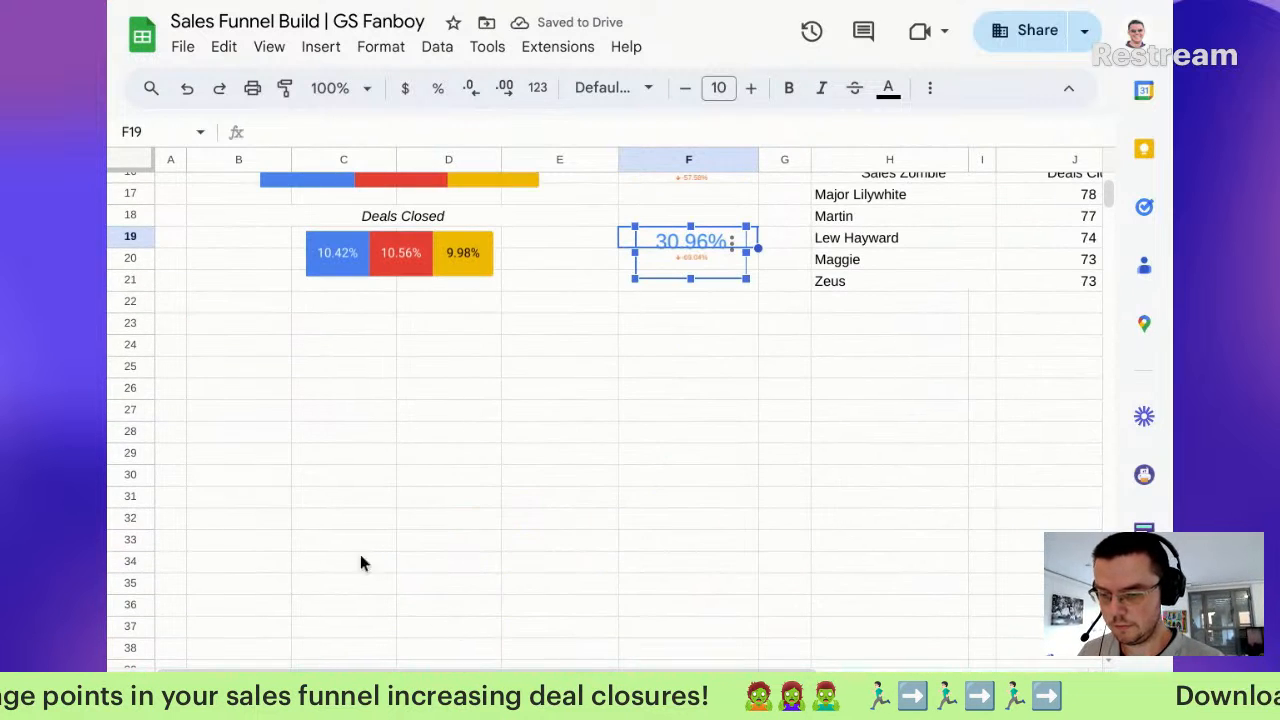
{"action": "left_click", "coordinate": [138, 323]}
{"action": "scroll", "coordinate": [128, 395], "scroll_direction": "right", "scroll_amount": 5}
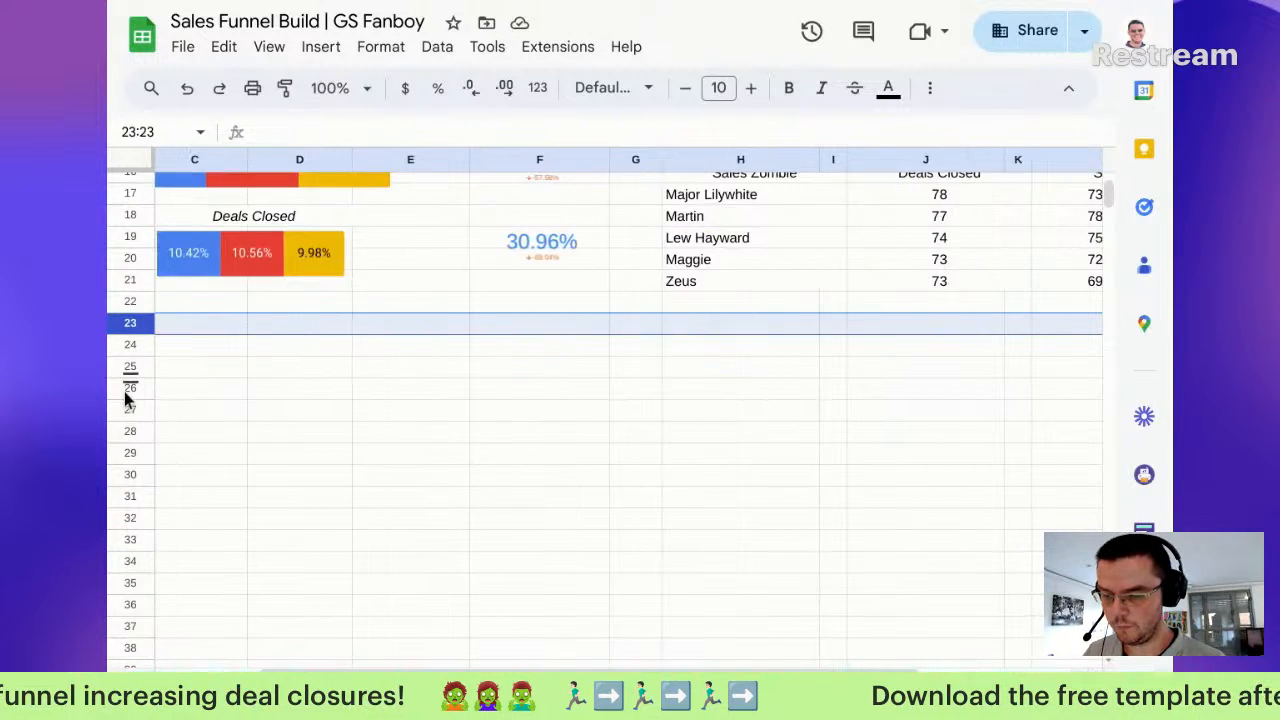
{"action": "key", "text": "ctrl+minus"}
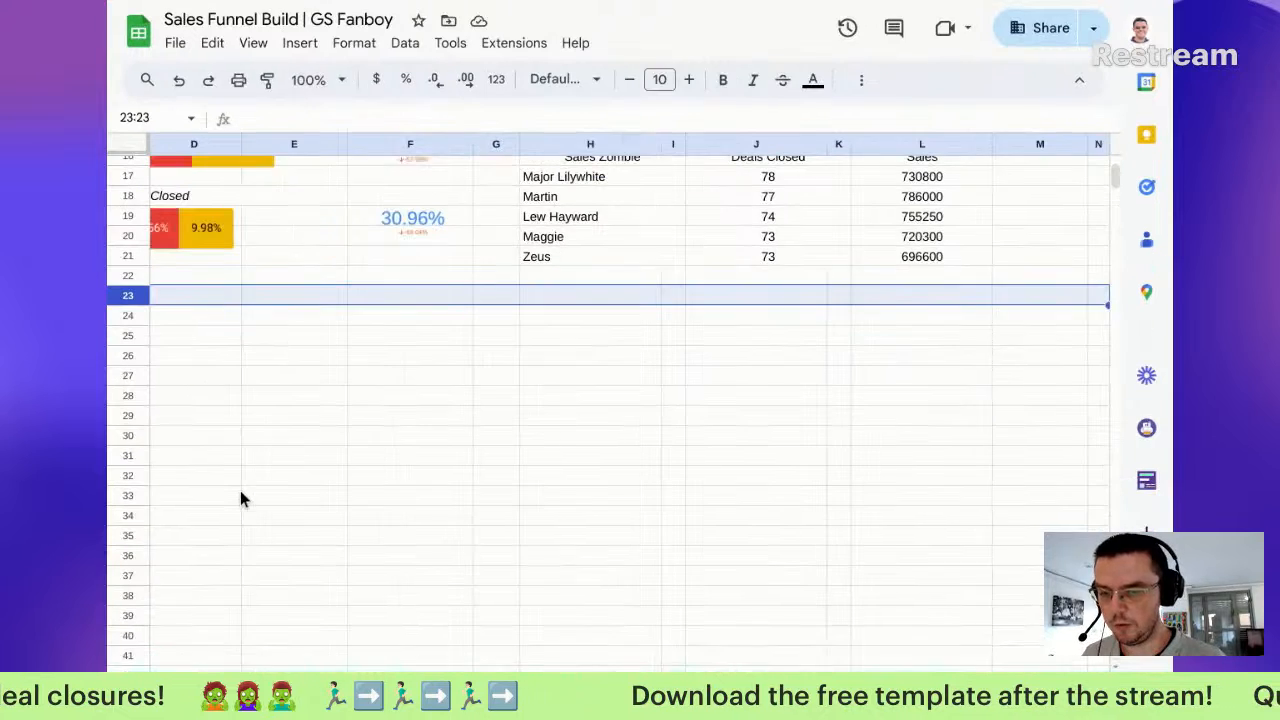
{"action": "key", "text": "ctrl+minus"}
{"action": "scroll", "coordinate": [232, 486], "scroll_direction": "left", "scroll_amount": 2}
{"action": "scroll", "coordinate": [234, 486], "scroll_direction": "up", "scroll_amount": 3}
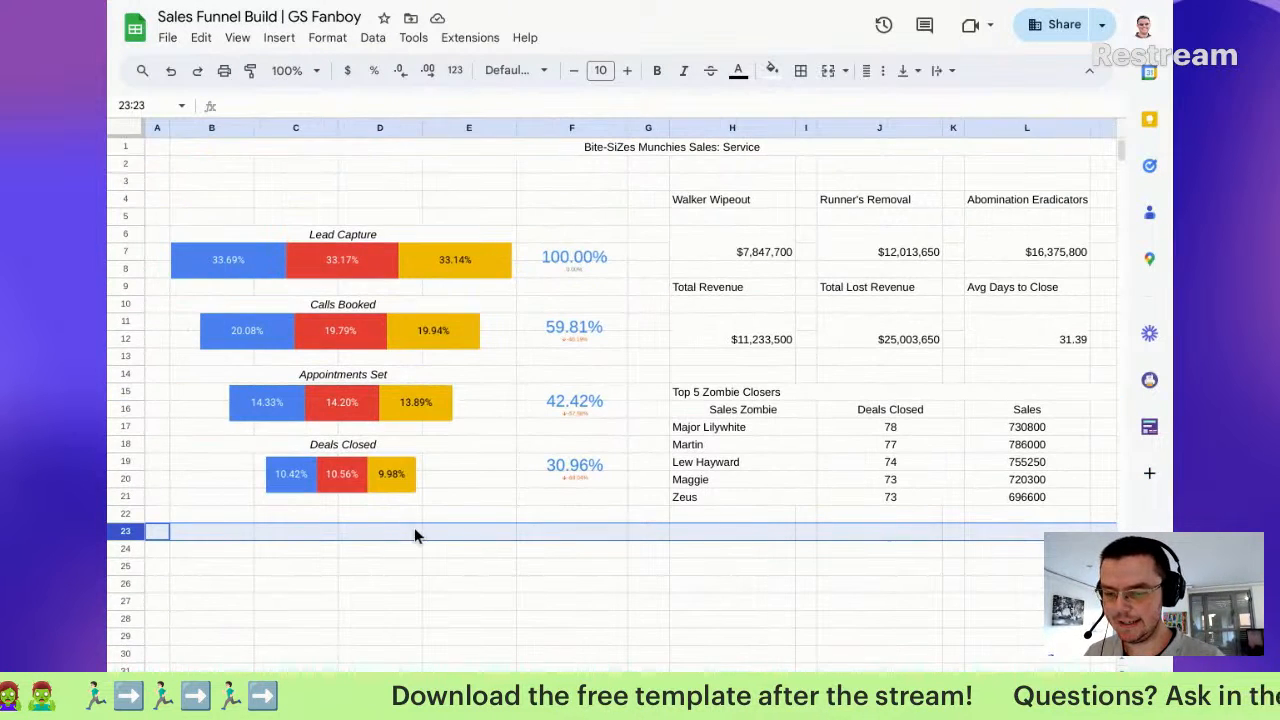
{"action": "scroll", "coordinate": [128, 560], "scroll_direction": "right", "scroll_amount": 1}
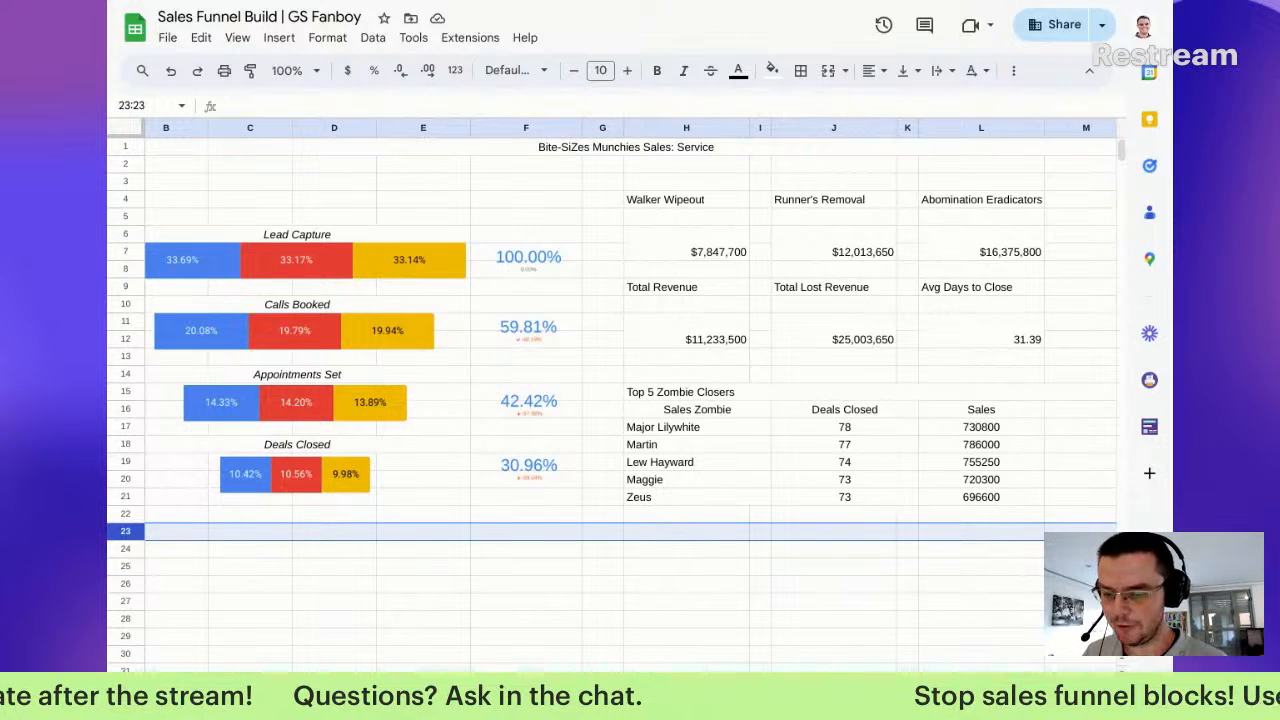
{"action": "key", "text": "super+plus"}
{"action": "key", "text": "super+plus"}
{"action": "scroll", "coordinate": [283, 572], "scroll_direction": "down", "scroll_amount": 2}
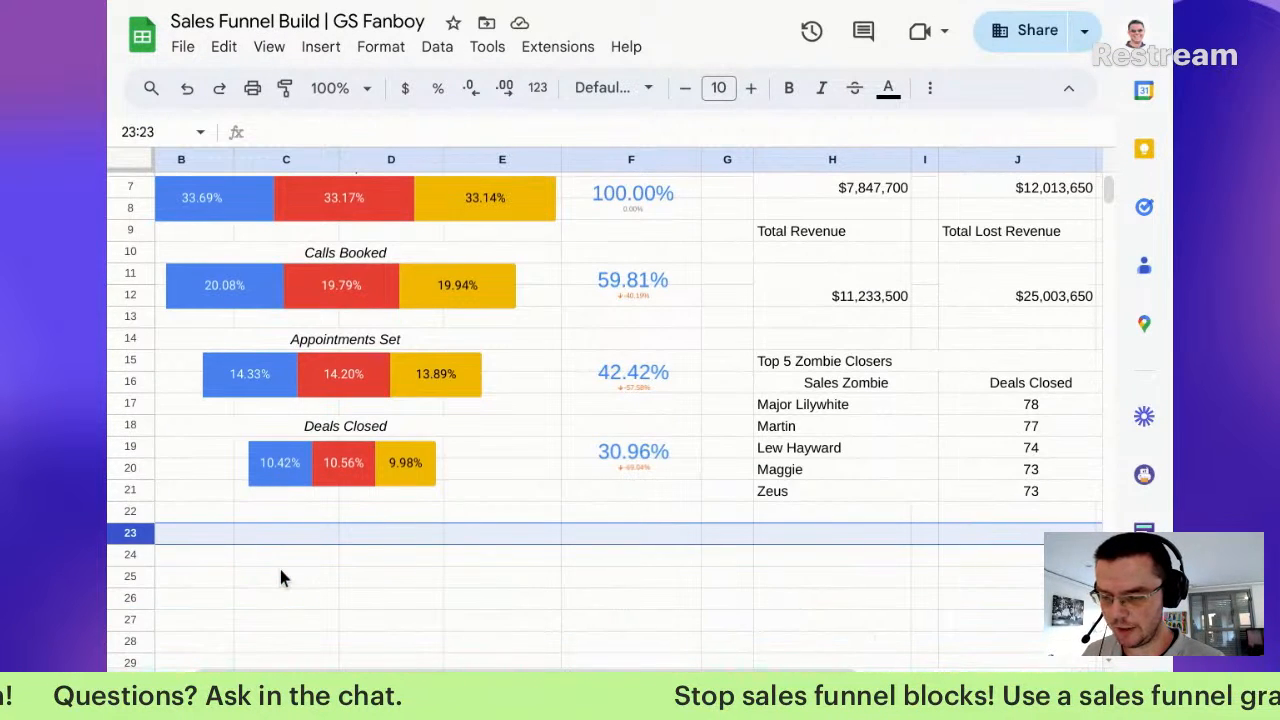
Step: Delete the empty rows 25 through 1000
{"action": "left_click", "coordinate": [130, 576]}
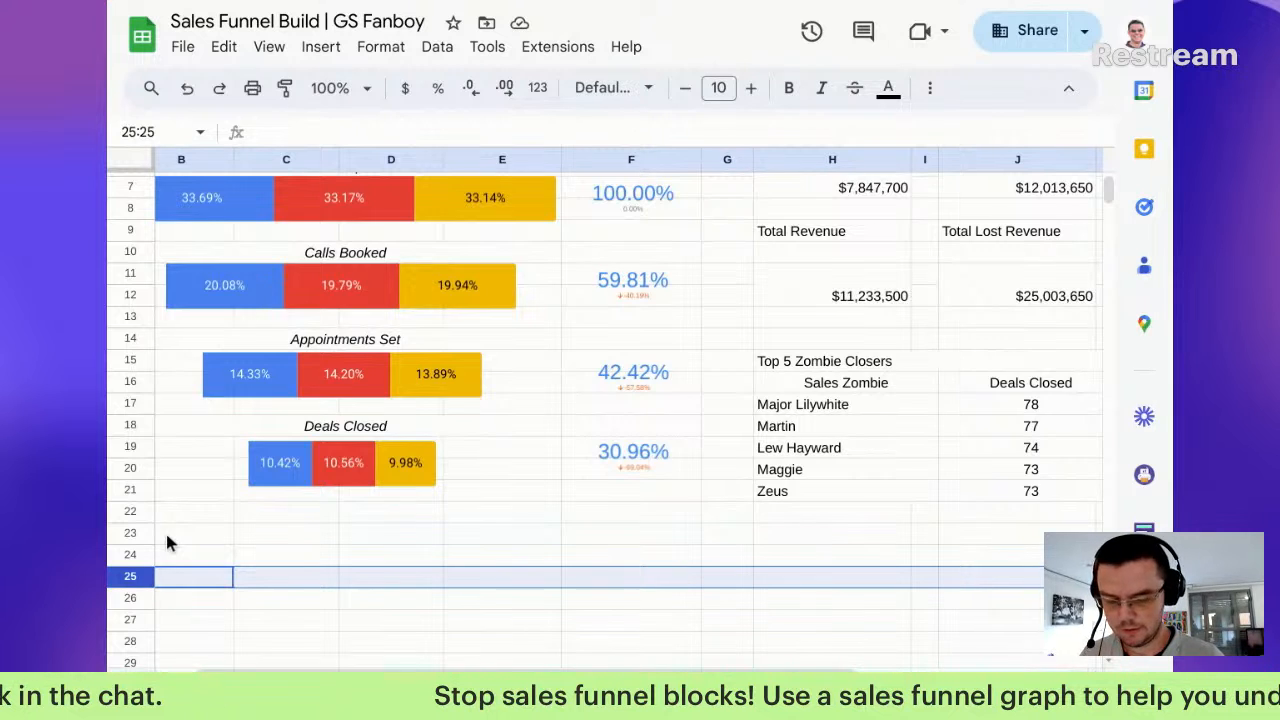
{"action": "key", "text": "ctrl+shift+Down"}
{"action": "right_click", "coordinate": [137, 521]}
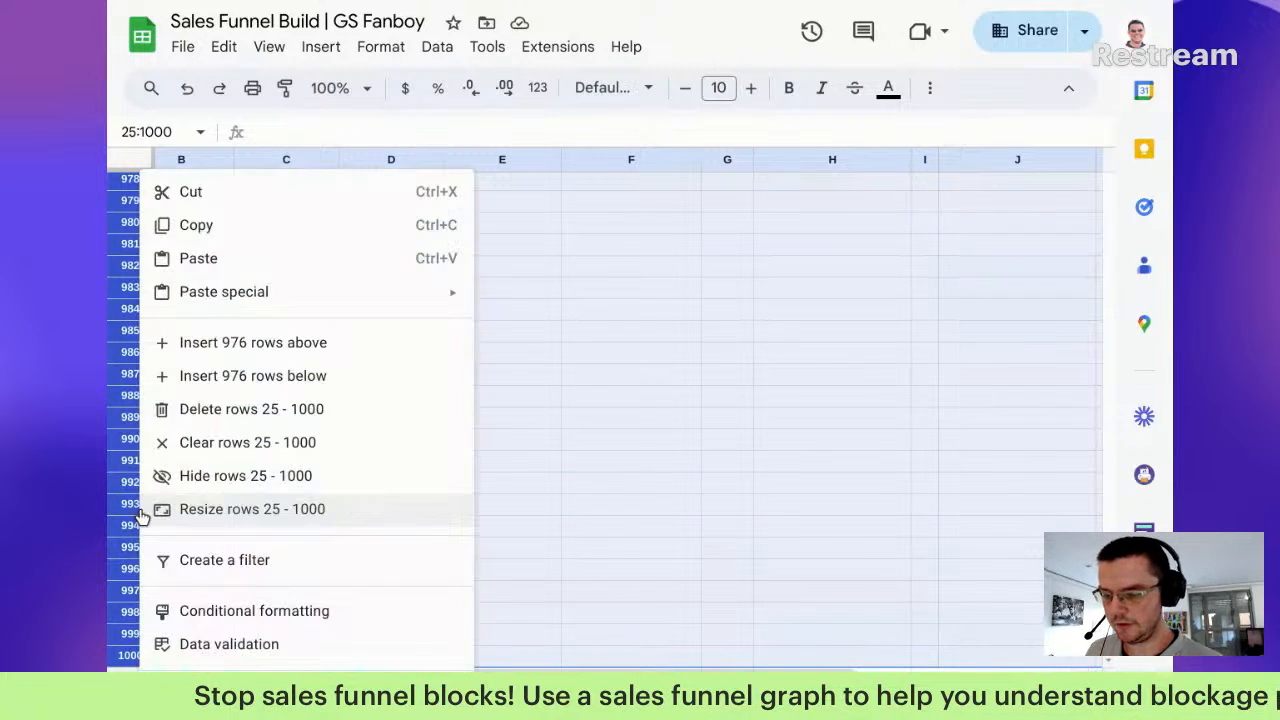
{"action": "left_click", "coordinate": [243, 413]}
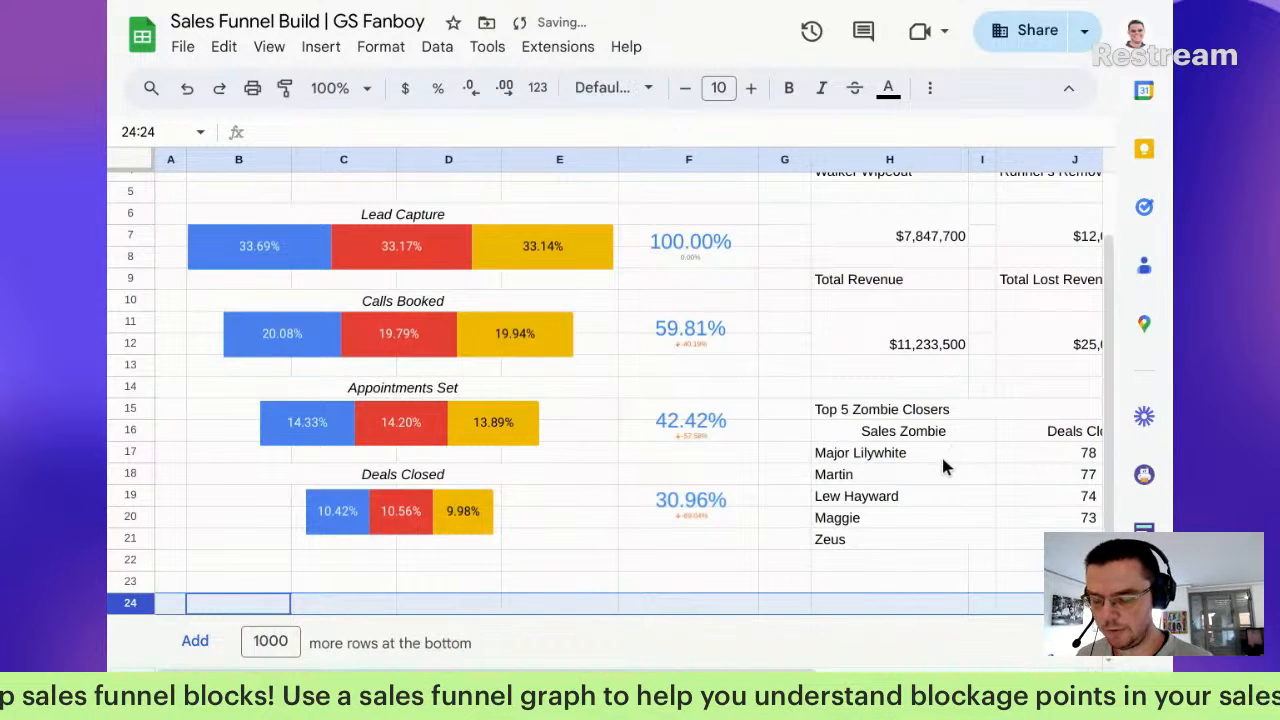
{"action": "scroll", "coordinate": [946, 465], "scroll_direction": "right", "scroll_amount": 5}
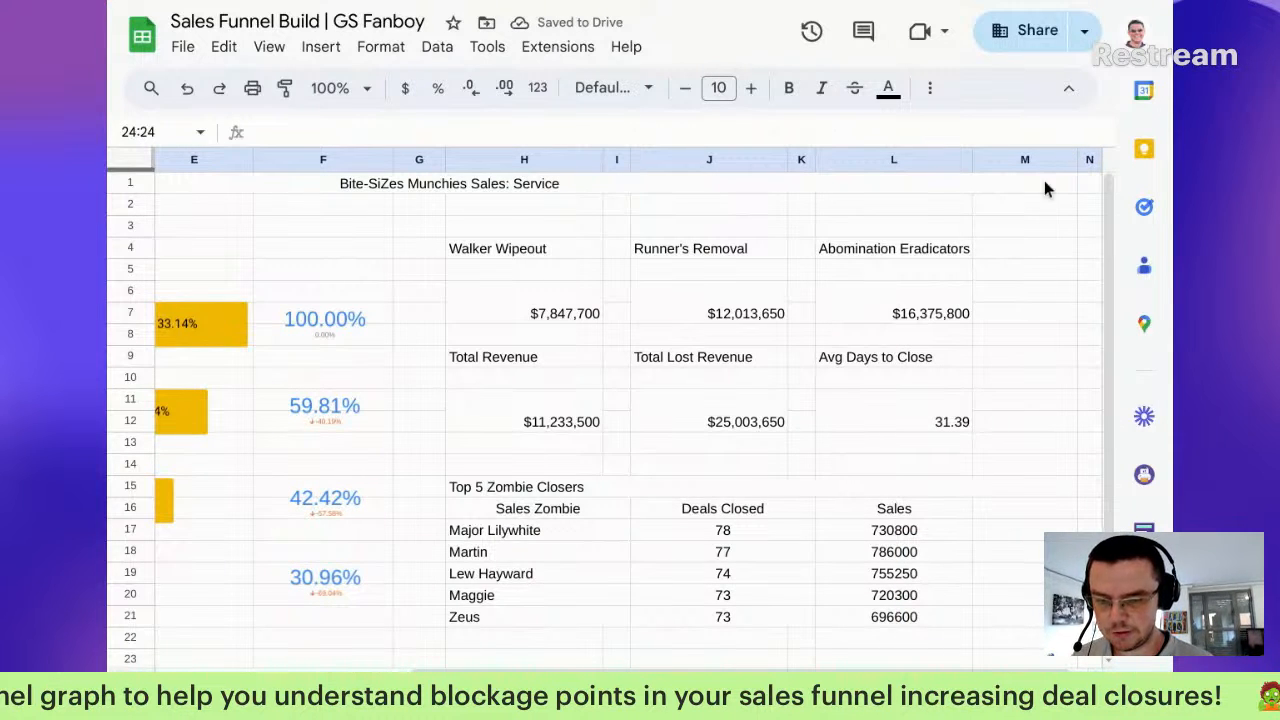
Step: Merge Total Revenue, Total Lost Revenue, Avg Days to Close and the three team-name labels with the cells below them
{"action": "left_click_drag", "start_coordinate": [530, 356], "coordinate": [520, 374]}
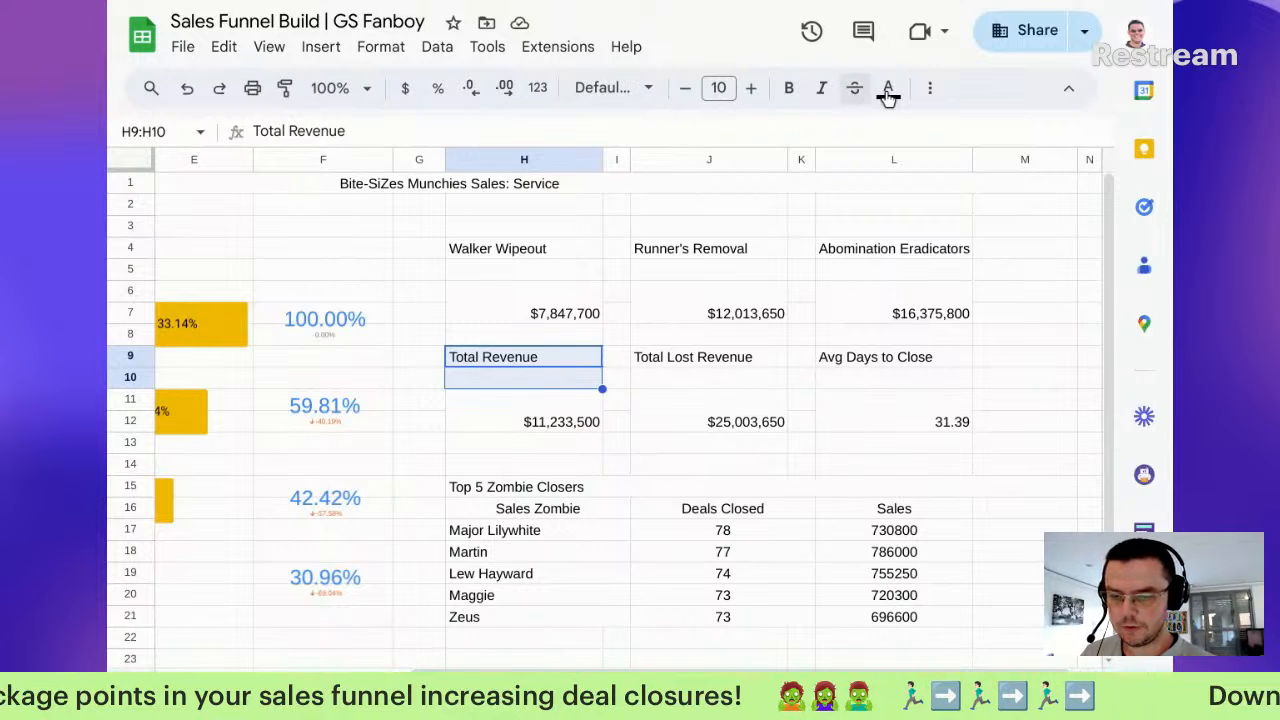
{"action": "left_click", "coordinate": [931, 93]}
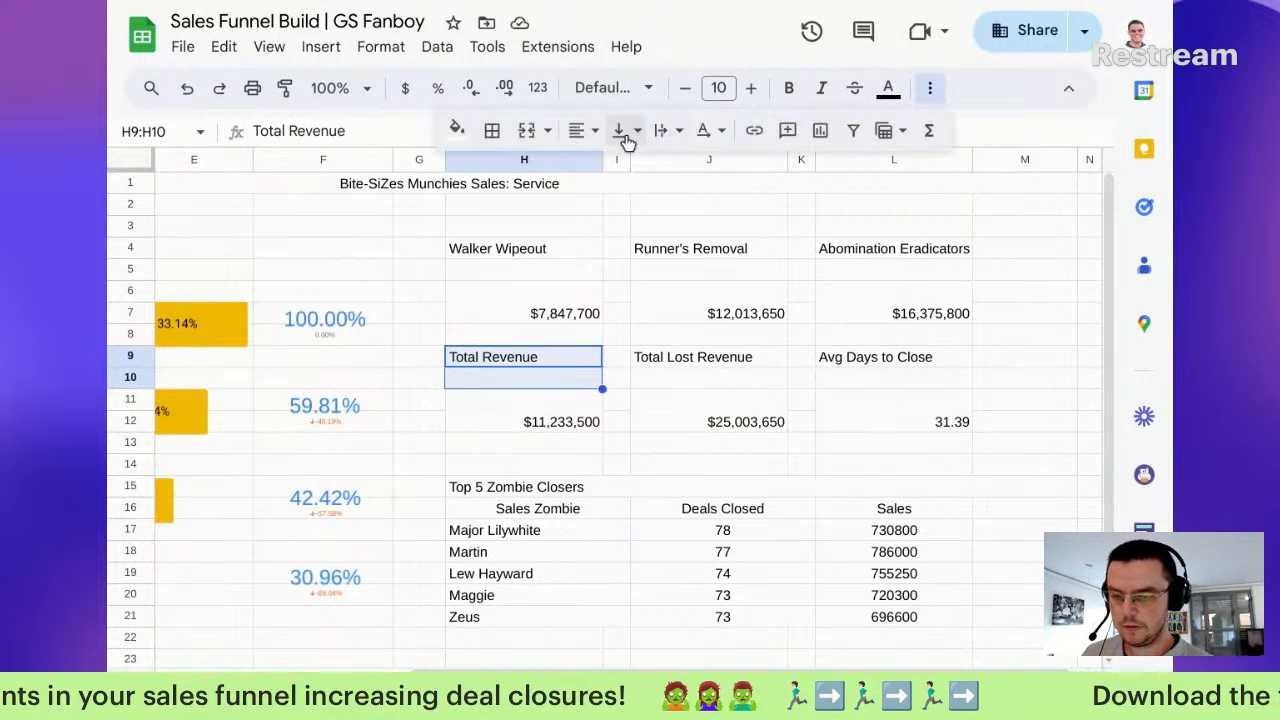
{"action": "left_click", "coordinate": [527, 130]}
{"action": "left_click_drag", "start_coordinate": [711, 341], "coordinate": [713, 385]}
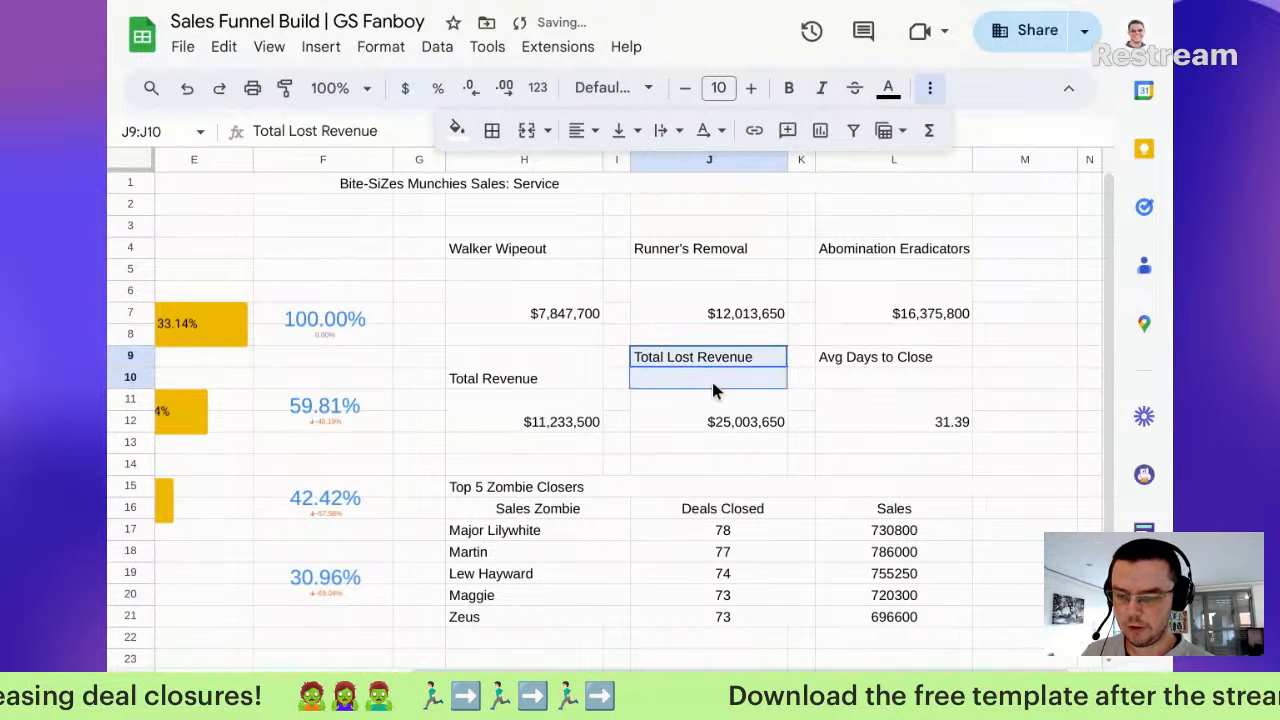
{"action": "left_click_drag", "start_coordinate": [872, 354], "coordinate": [873, 378]}
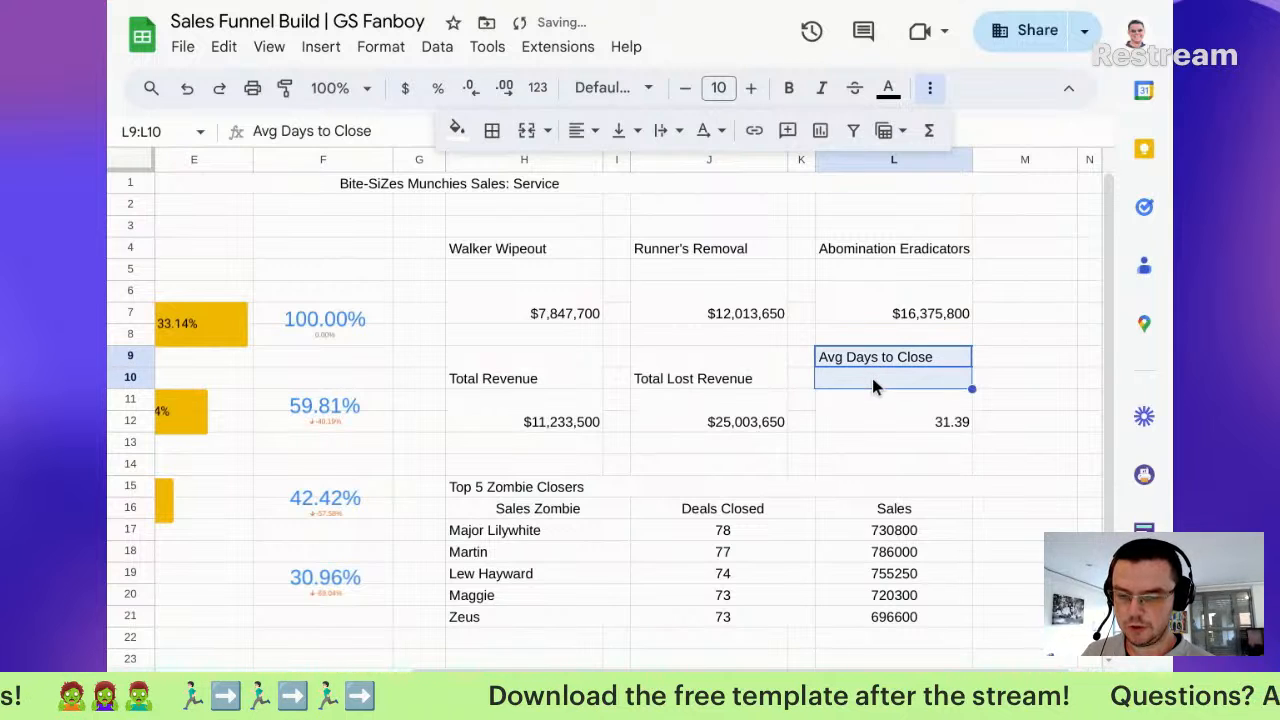
{"action": "mouse_move", "coordinate": [557, 255]}
{"action": "left_mouse_down"}
{"action": "mouse_move", "coordinate": [553, 285]}
{"action": "mouse_move", "coordinate": [554, 263]}
{"action": "left_mouse_up"}
{"action": "left_click_drag", "start_coordinate": [711, 256], "coordinate": [725, 285]}
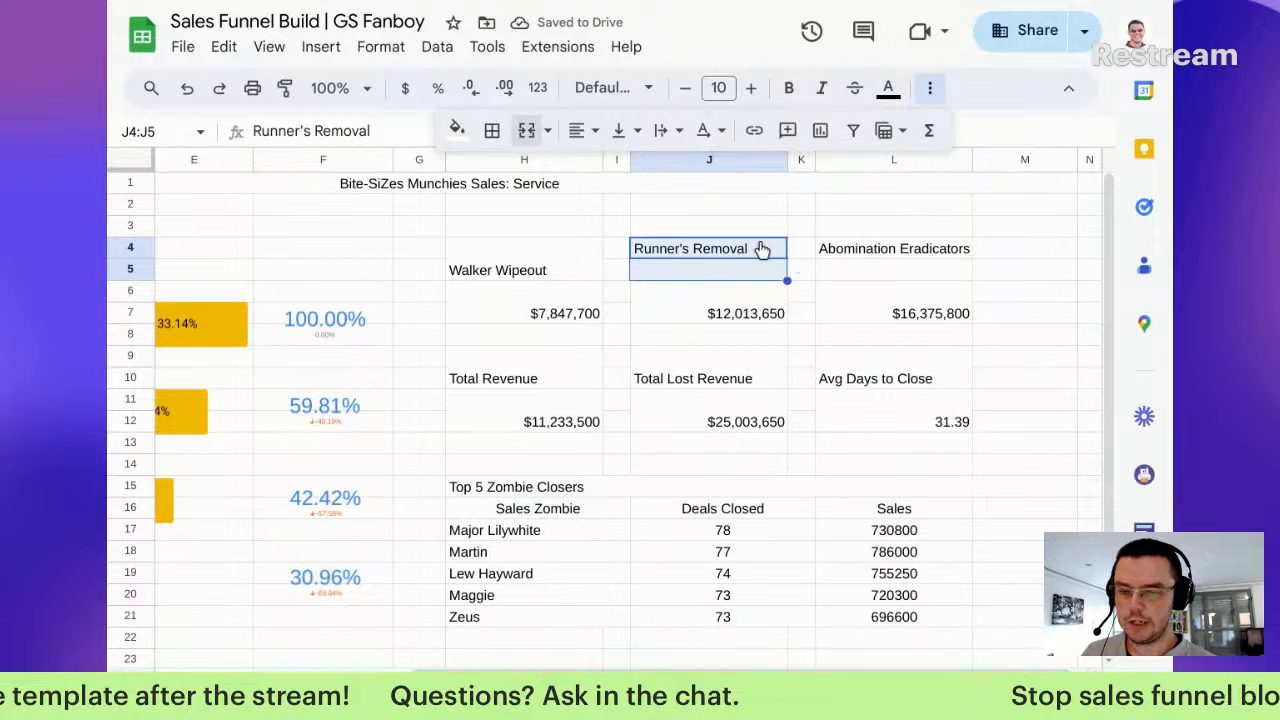
{"action": "left_click_drag", "start_coordinate": [832, 243], "coordinate": [849, 277]}
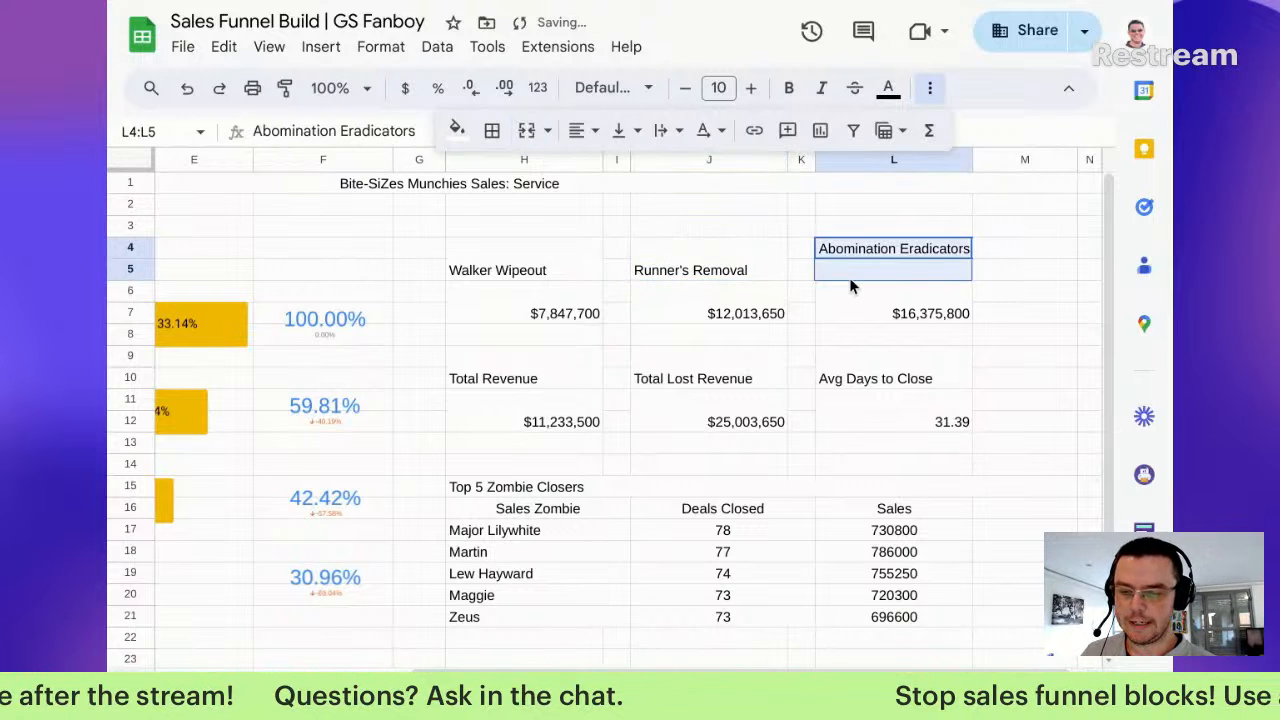
{"action": "left_click", "coordinate": [527, 132]}
Step: Realign the 30.96% scorecard with the other scorecards
{"action": "scroll", "coordinate": [522, 515], "scroll_direction": "left", "scroll_amount": 3}
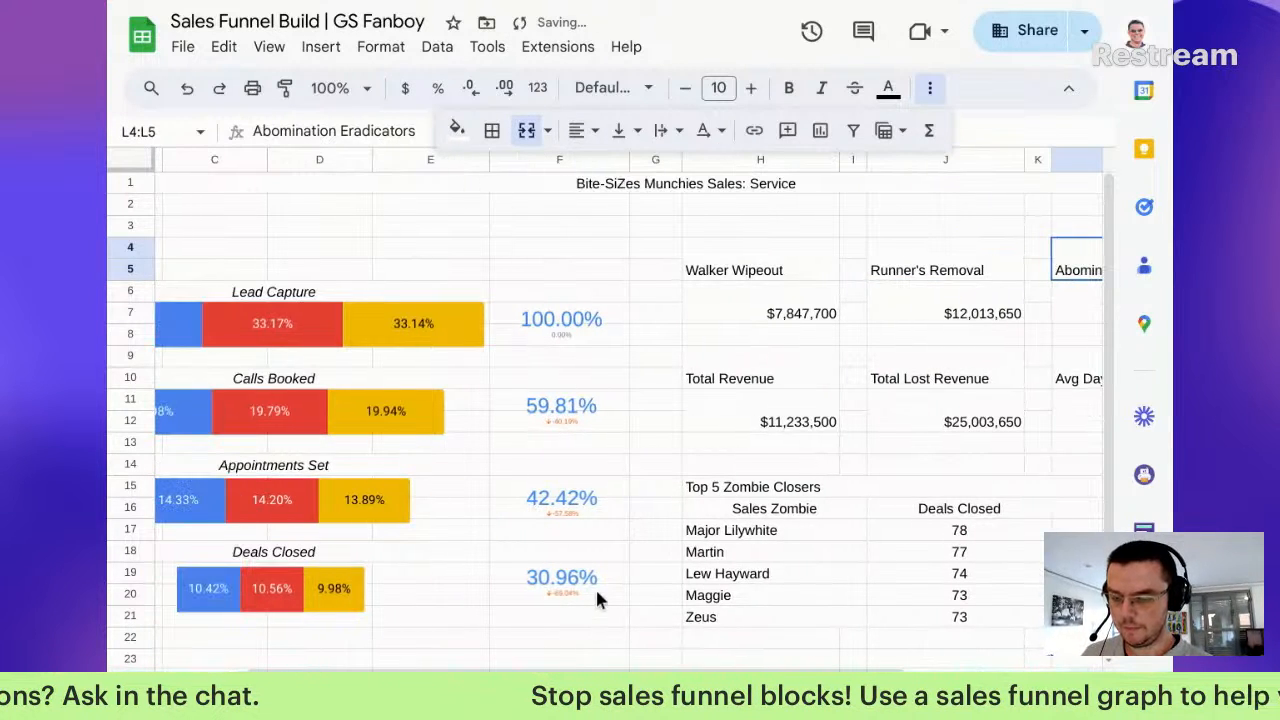
{"action": "left_click", "coordinate": [568, 584]}
{"action": "left_click_drag", "start_coordinate": [568, 584], "coordinate": [552, 597]}
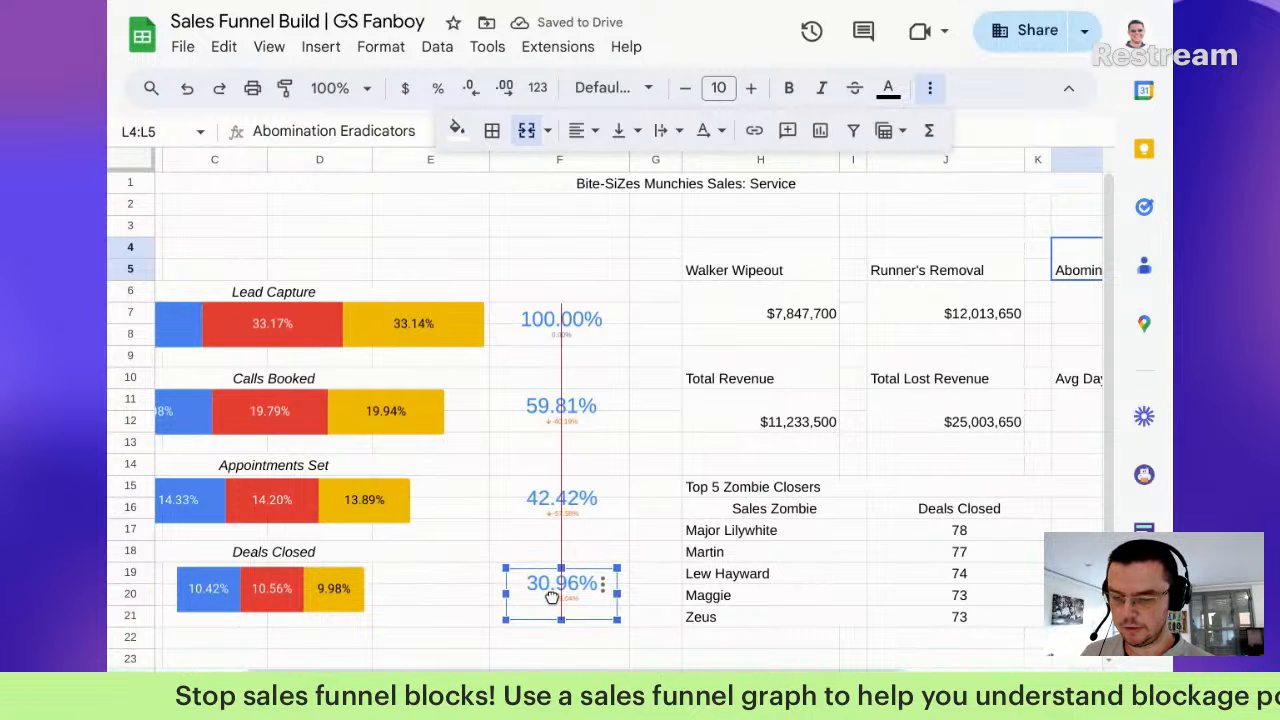
{"action": "left_click", "coordinate": [655, 528]}
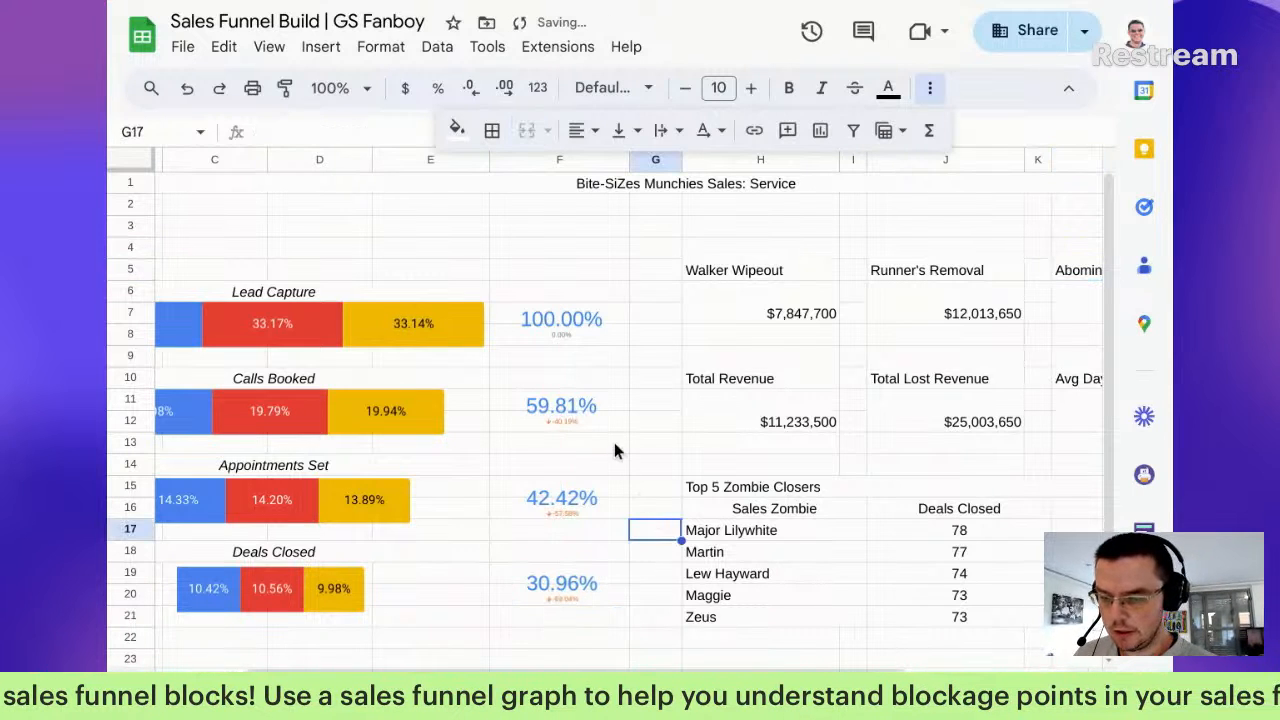
{"action": "left_click", "coordinate": [194, 250]}
{"action": "scroll", "coordinate": [194, 250], "scroll_direction": "left", "scroll_amount": 3}
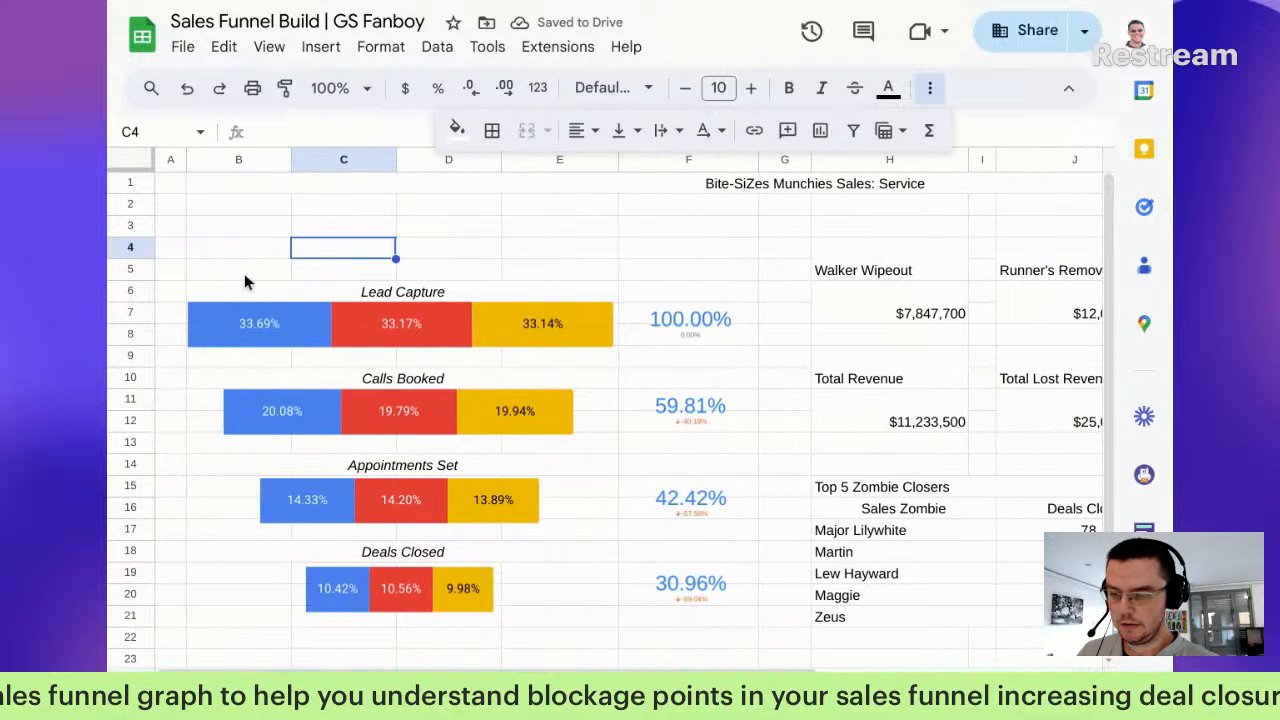
Step: Merge B4:E4 and enter the 'Sales Funnel' title
{"action": "left_click_drag", "start_coordinate": [230, 256], "coordinate": [585, 250]}
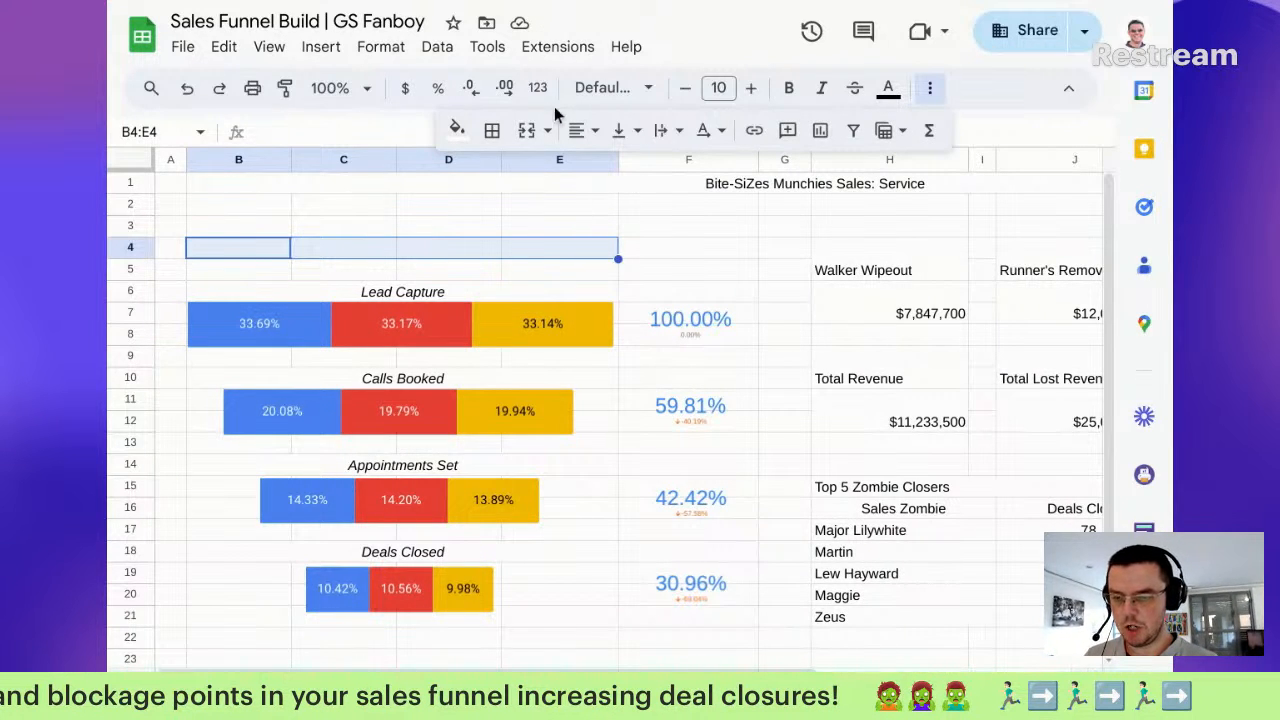
{"action": "left_click", "coordinate": [528, 131]}
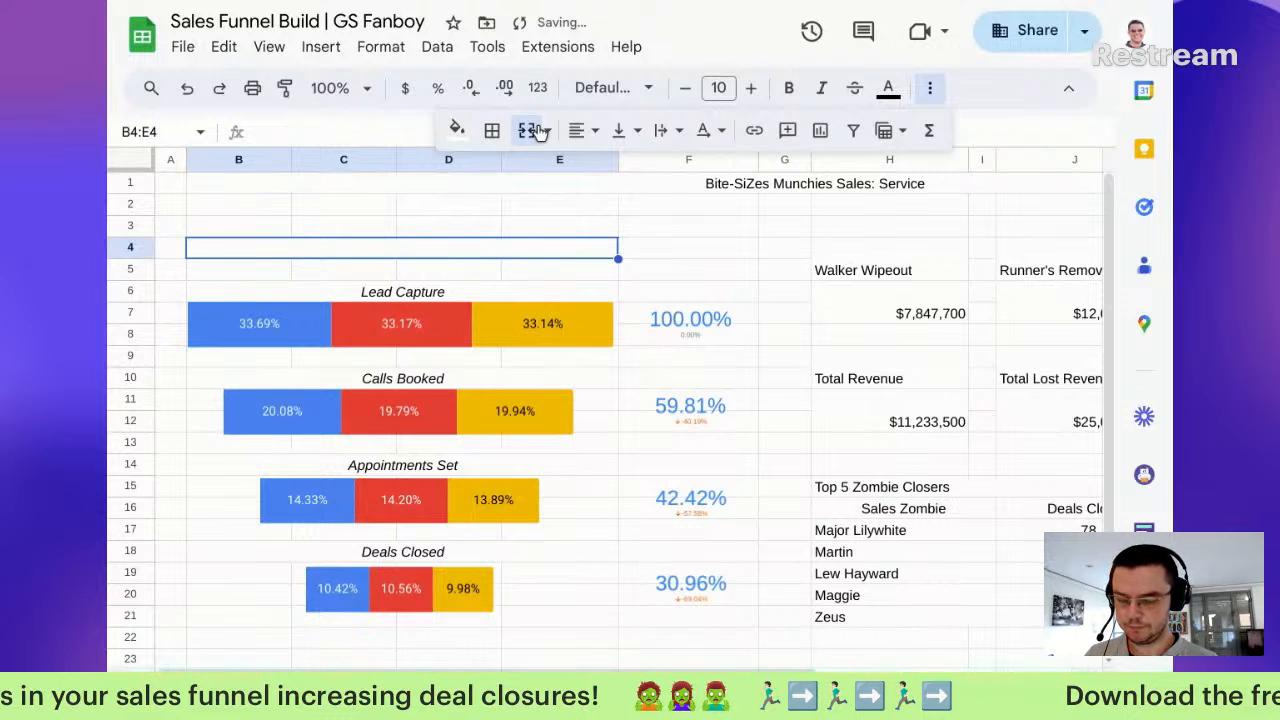
{"action": "left_click", "coordinate": [528, 131]}
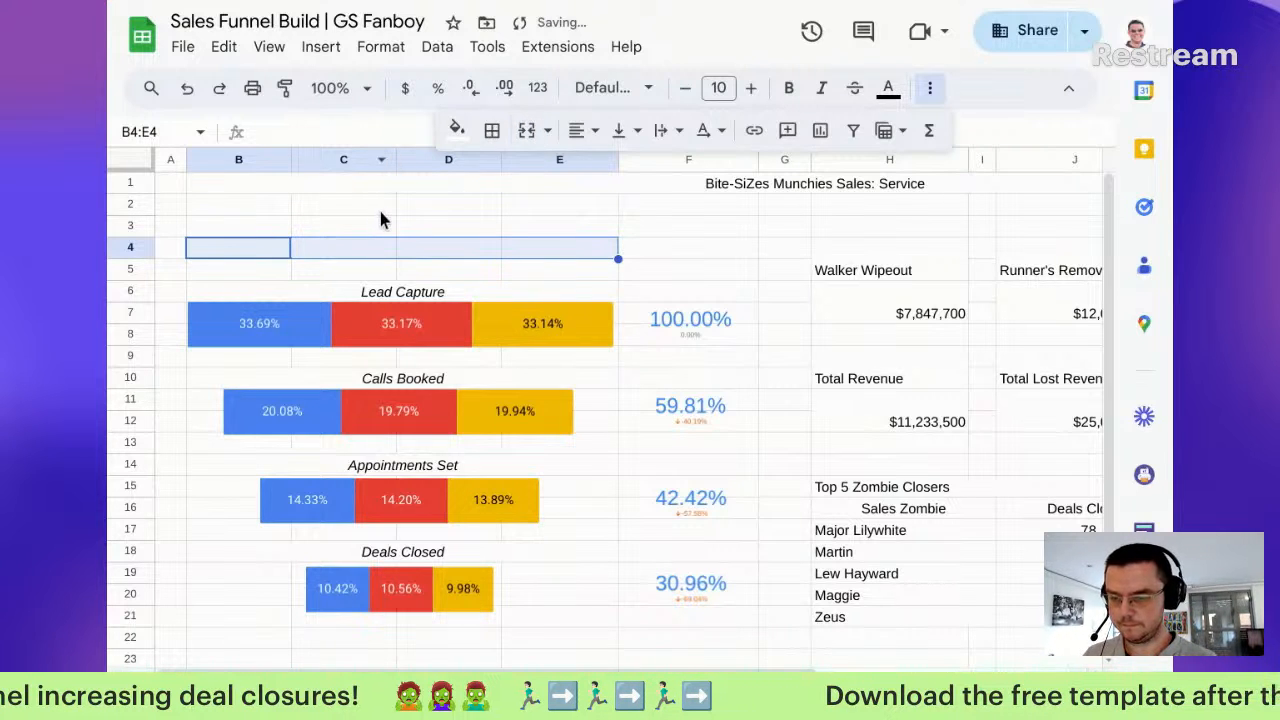
{"action": "key", "text": "ctrl+z"}
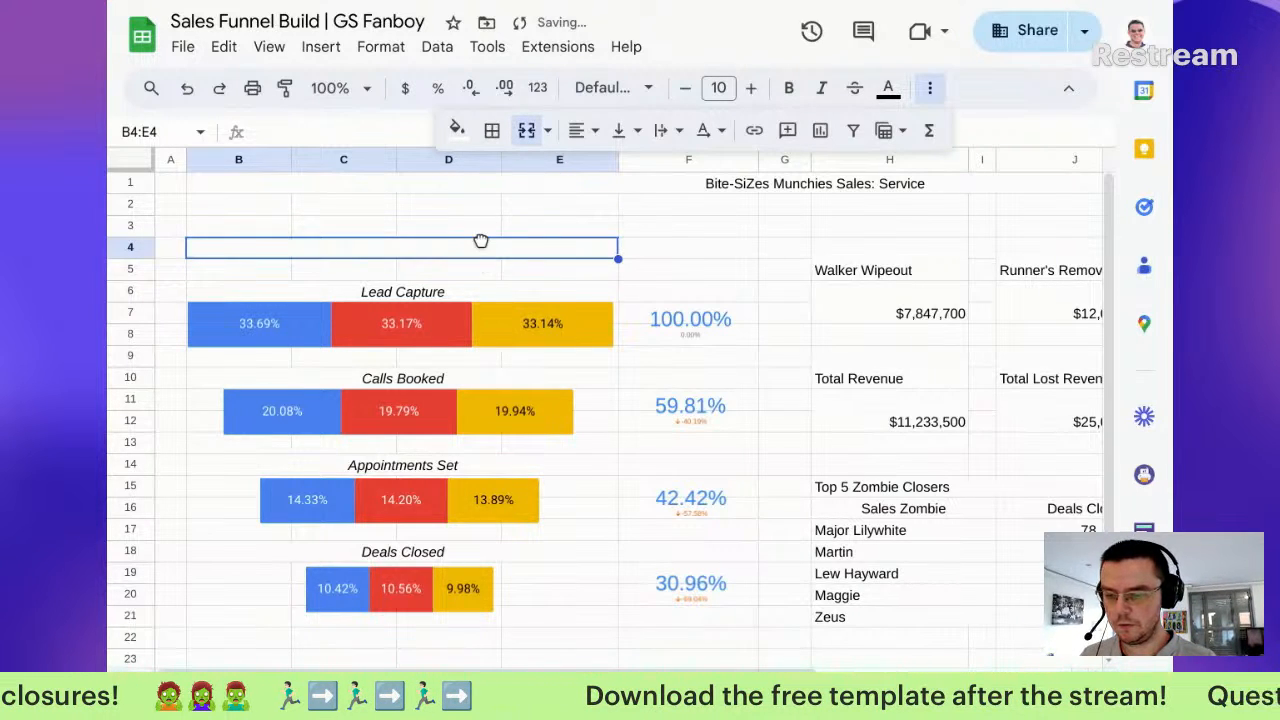
{"action": "type", "text": "Sales Funnel"}
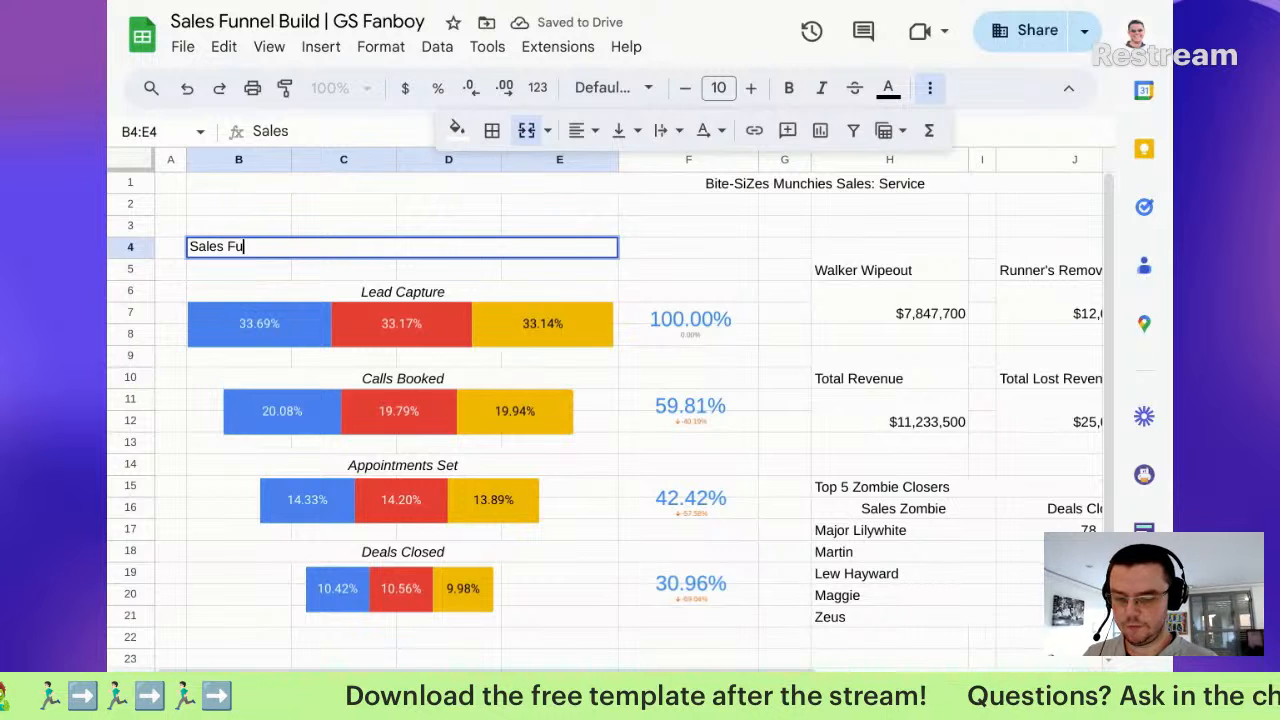
Step: Centre the title horizontally and vertically and raise its font size to 13
{"action": "left_click", "coordinate": [592, 135]}
{"action": "left_click", "coordinate": [615, 170]}
{"action": "left_click", "coordinate": [622, 131]}
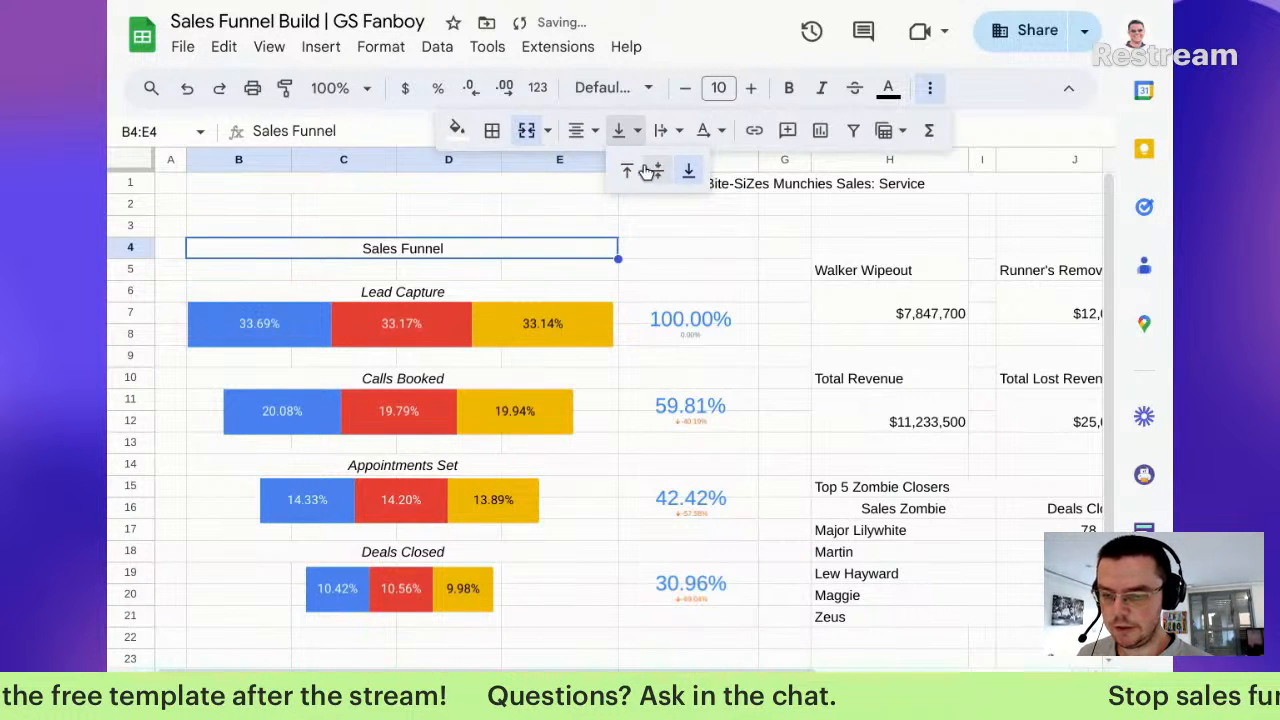
{"action": "left_click", "coordinate": [655, 173]}
{"action": "left_click", "coordinate": [752, 92]}
{"action": "left_click", "coordinate": [752, 92]}
{"action": "left_click", "coordinate": [752, 92]}
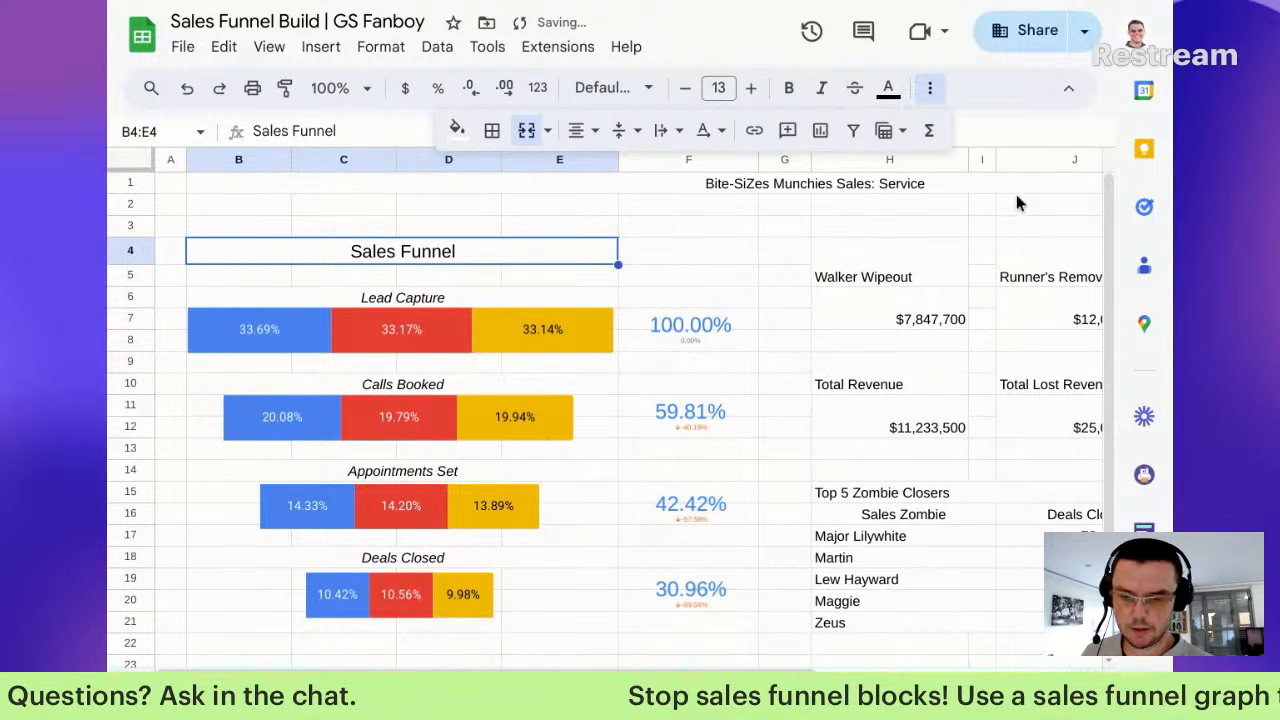
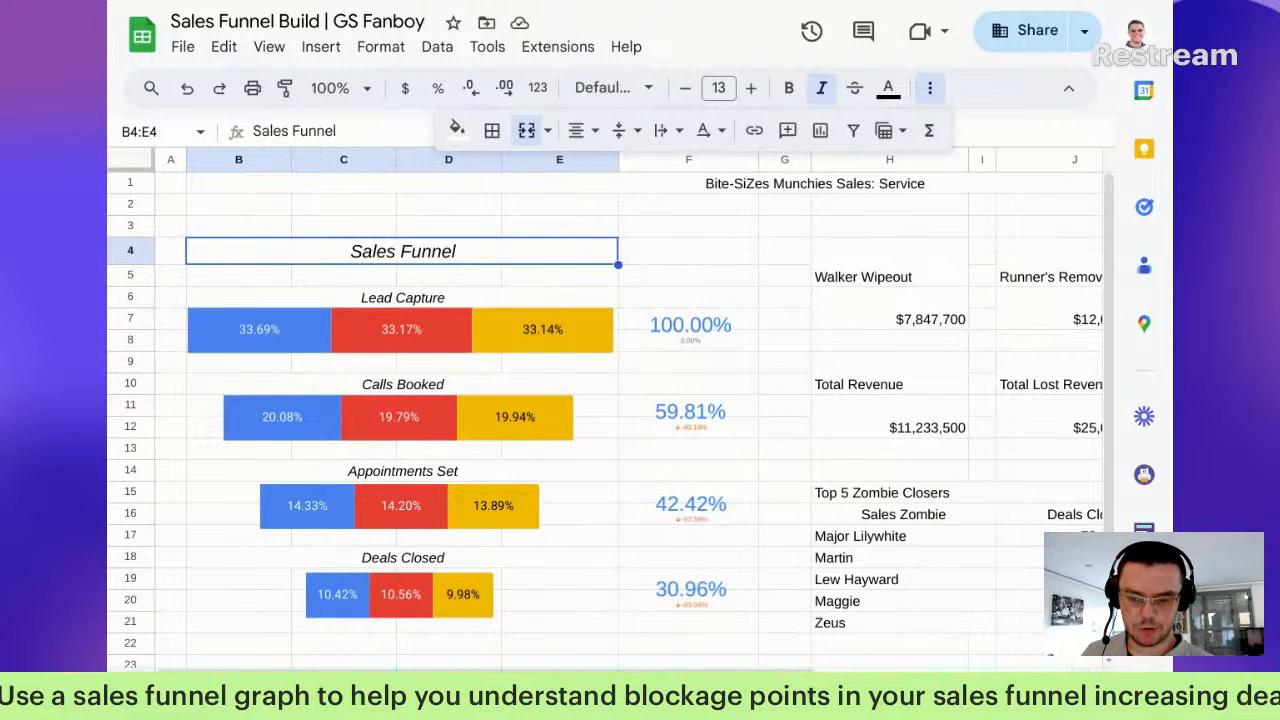
Step: Centre the Top 5 Zombie Closers heading and enlarge its font one step
{"action": "left_click", "coordinate": [937, 495]}
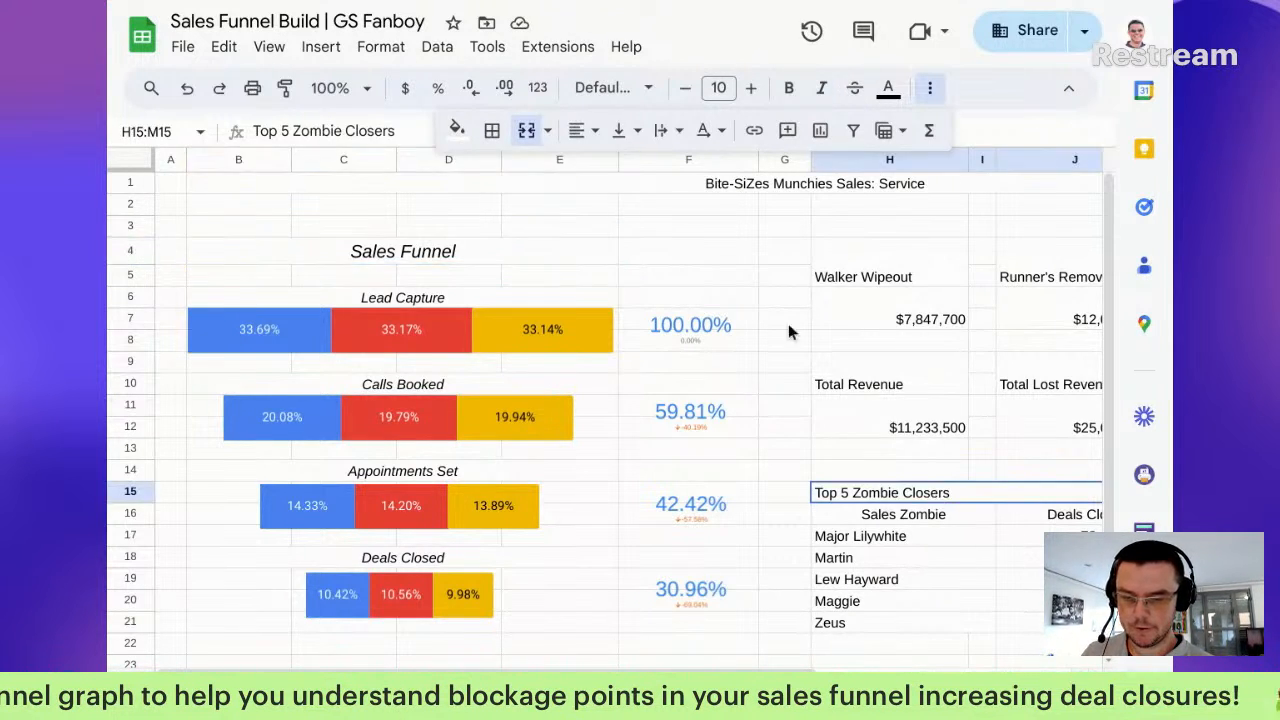
{"action": "left_click", "coordinate": [576, 133]}
{"action": "left_click", "coordinate": [614, 172]}
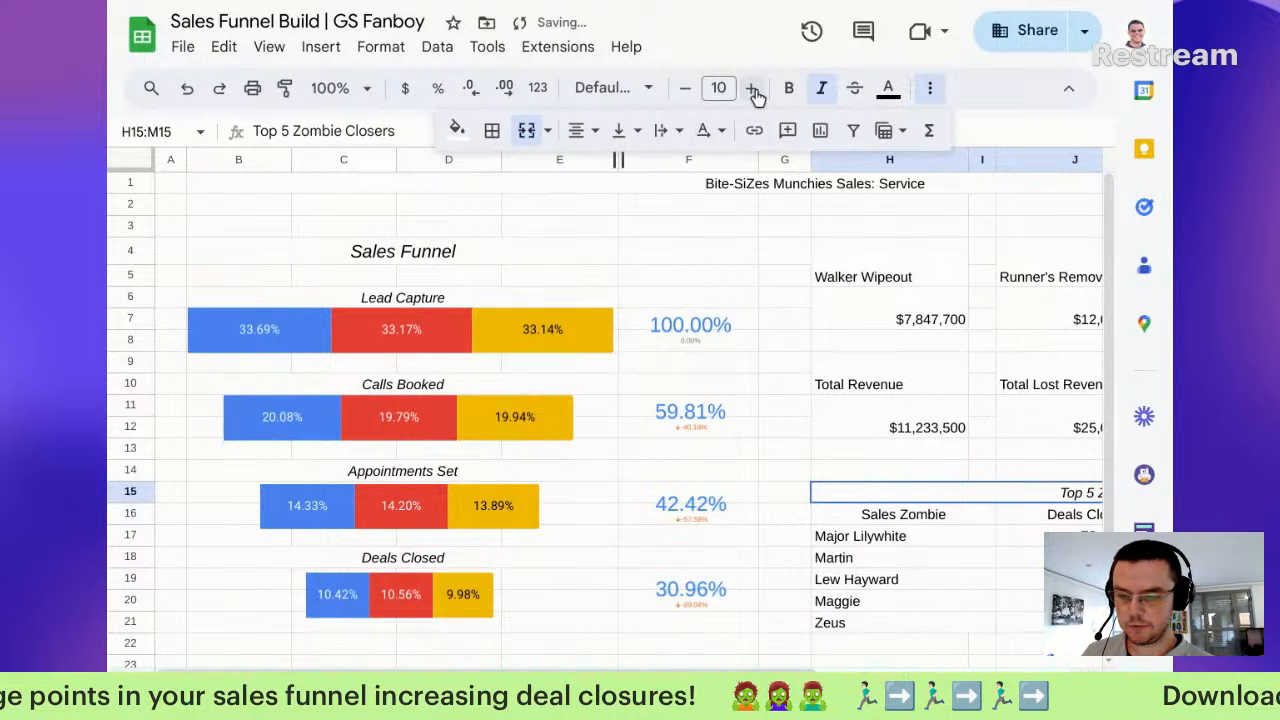
{"action": "left_click", "coordinate": [753, 88]}
Step: Check the Sales Funnel title's font size, leaving it at 13
{"action": "left_click", "coordinate": [447, 256]}
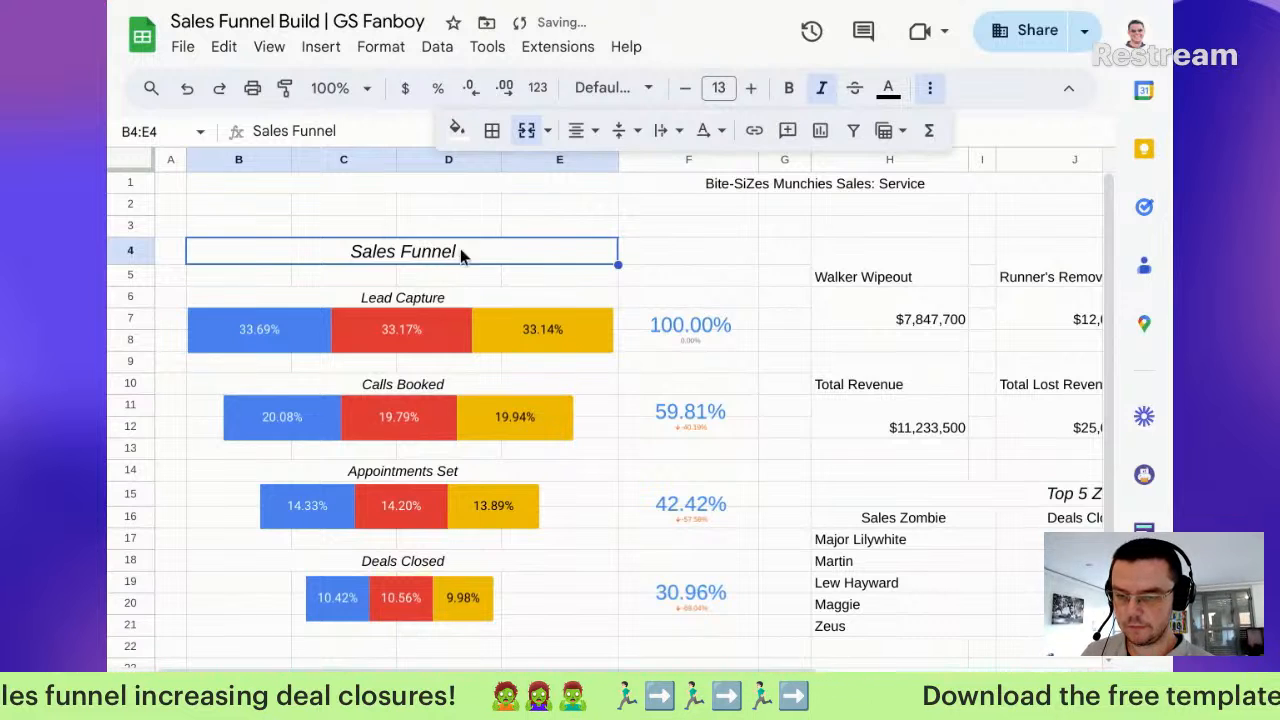
{"action": "left_click", "coordinate": [686, 90]}
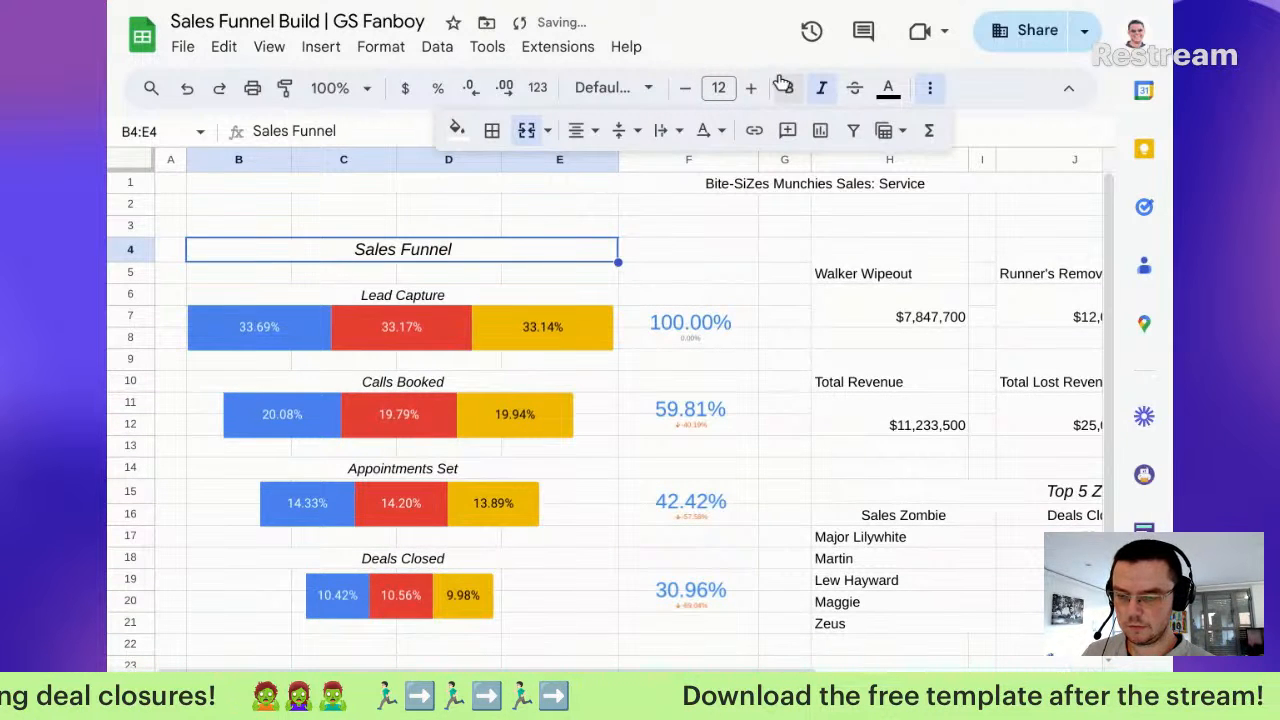
{"action": "left_click", "coordinate": [751, 89]}
{"action": "left_click", "coordinate": [986, 478]}
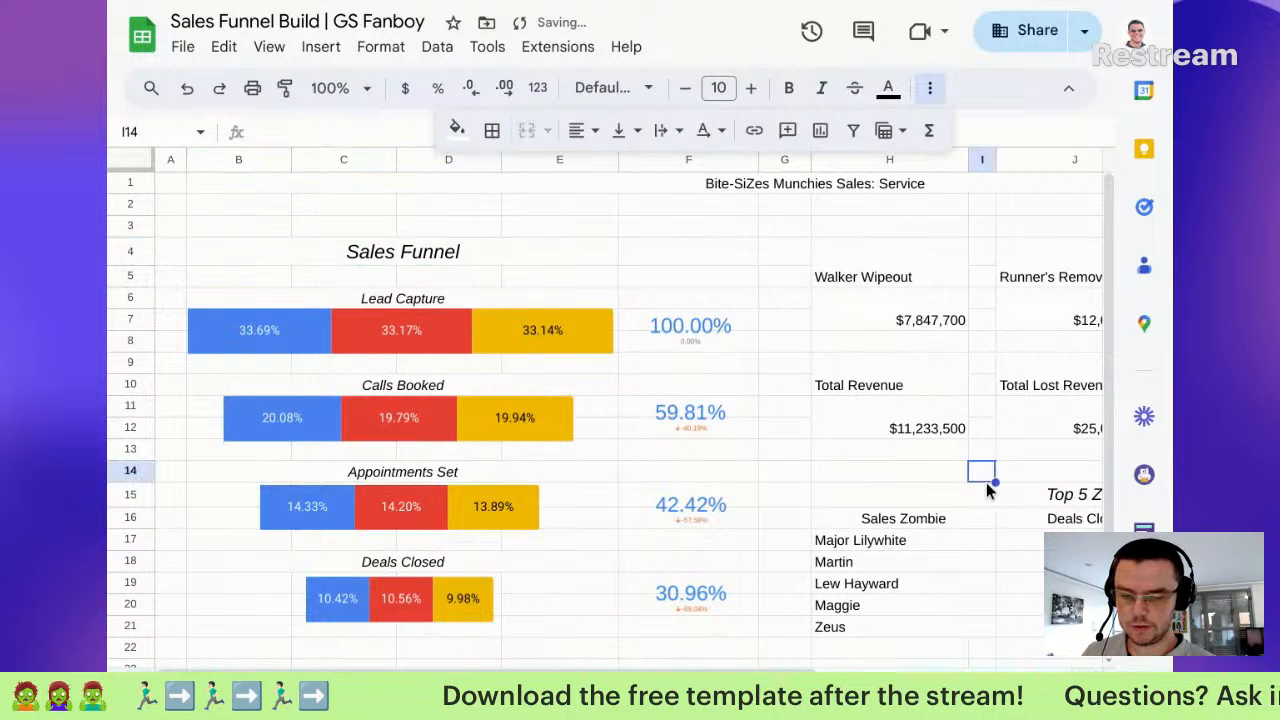
Step: Raise the Top 5 Zombie Closers heading to font size 14
{"action": "left_click", "coordinate": [985, 495]}
{"action": "left_click", "coordinate": [751, 88]}
{"action": "left_click", "coordinate": [751, 89]}
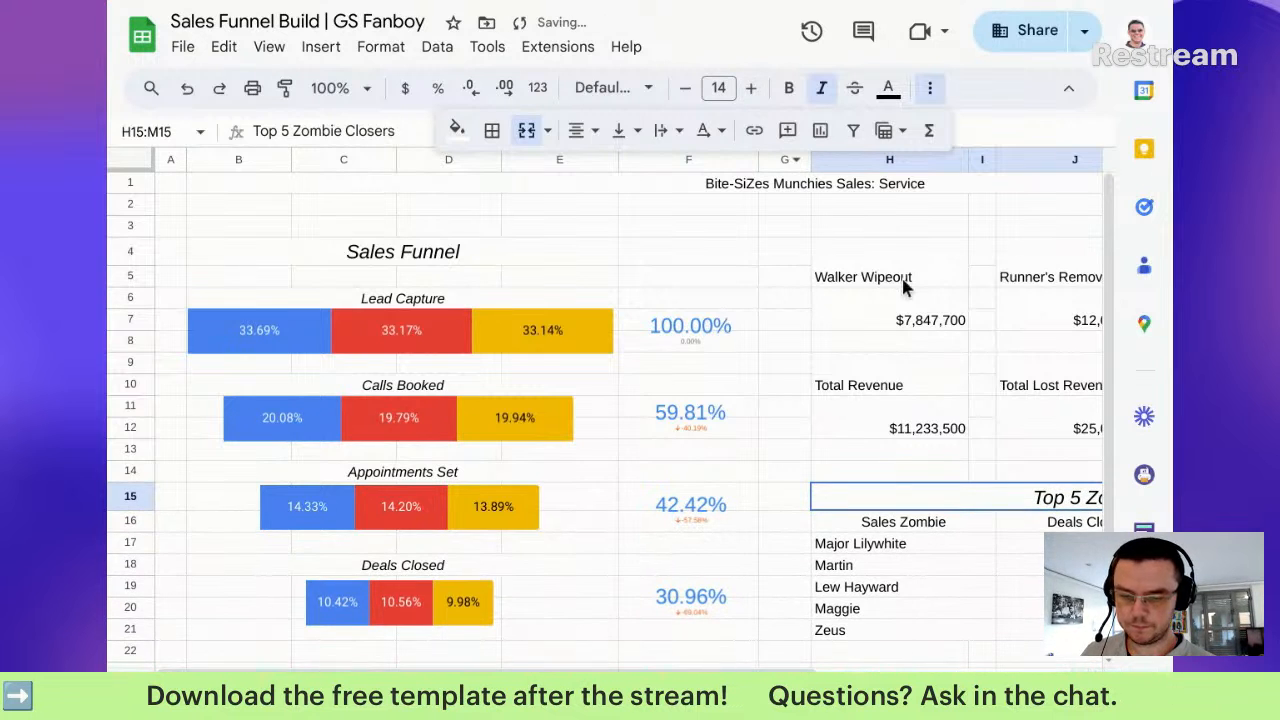
Step: Inspect the Lead Capture chart and step through the funnel stage and Total Revenue cells
{"action": "left_click", "coordinate": [434, 300]}
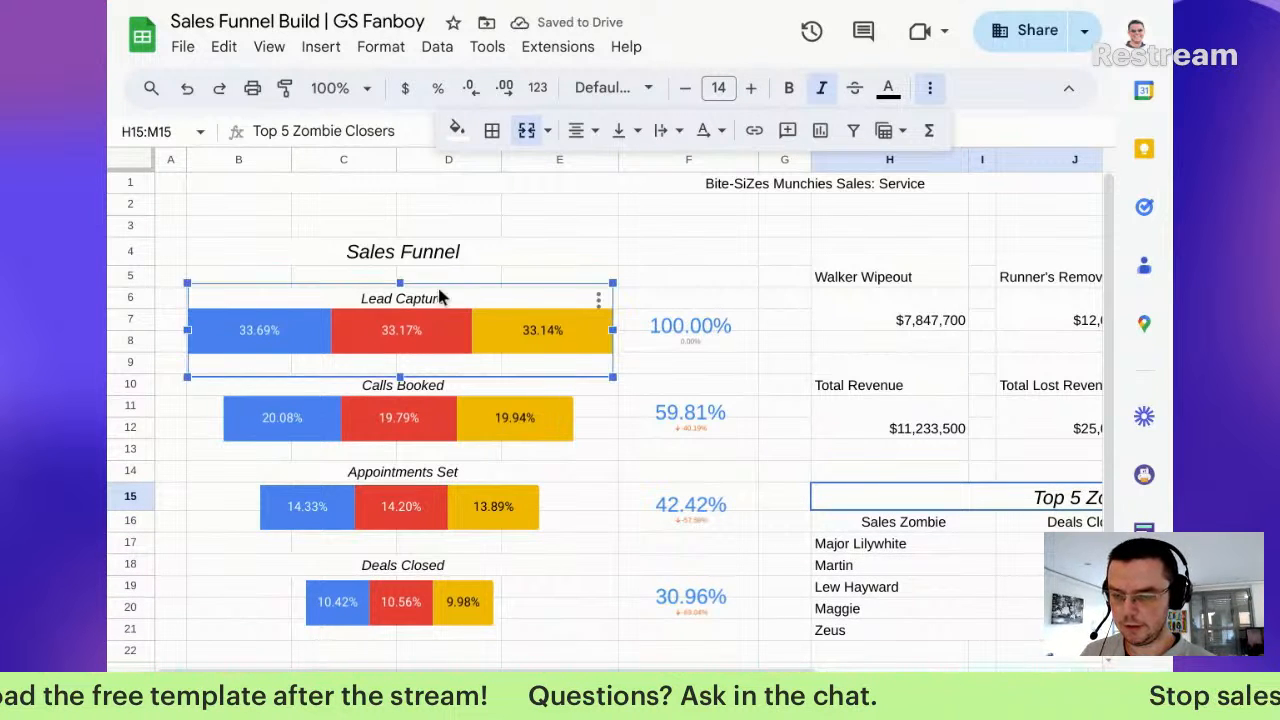
{"action": "left_click", "coordinate": [696, 293]}
{"action": "key", "text": "Left"}
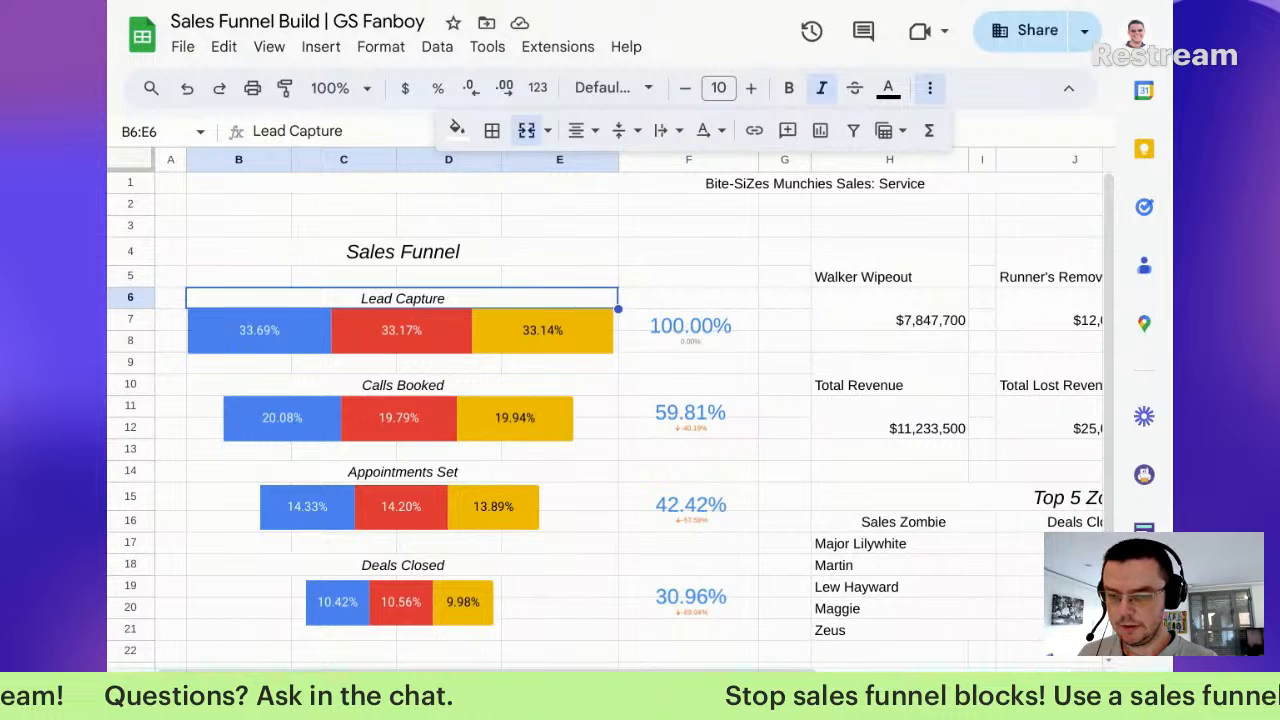
{"action": "key", "text": "Down"}
{"action": "key", "text": "Down"}
{"action": "key", "text": "Down"}
{"action": "key", "text": "Down"}
{"action": "key", "text": "Down"}
{"action": "key", "text": "Down"}
{"action": "key", "text": "Down"}
{"action": "key", "text": "Down"}
{"action": "key", "text": "Down"}
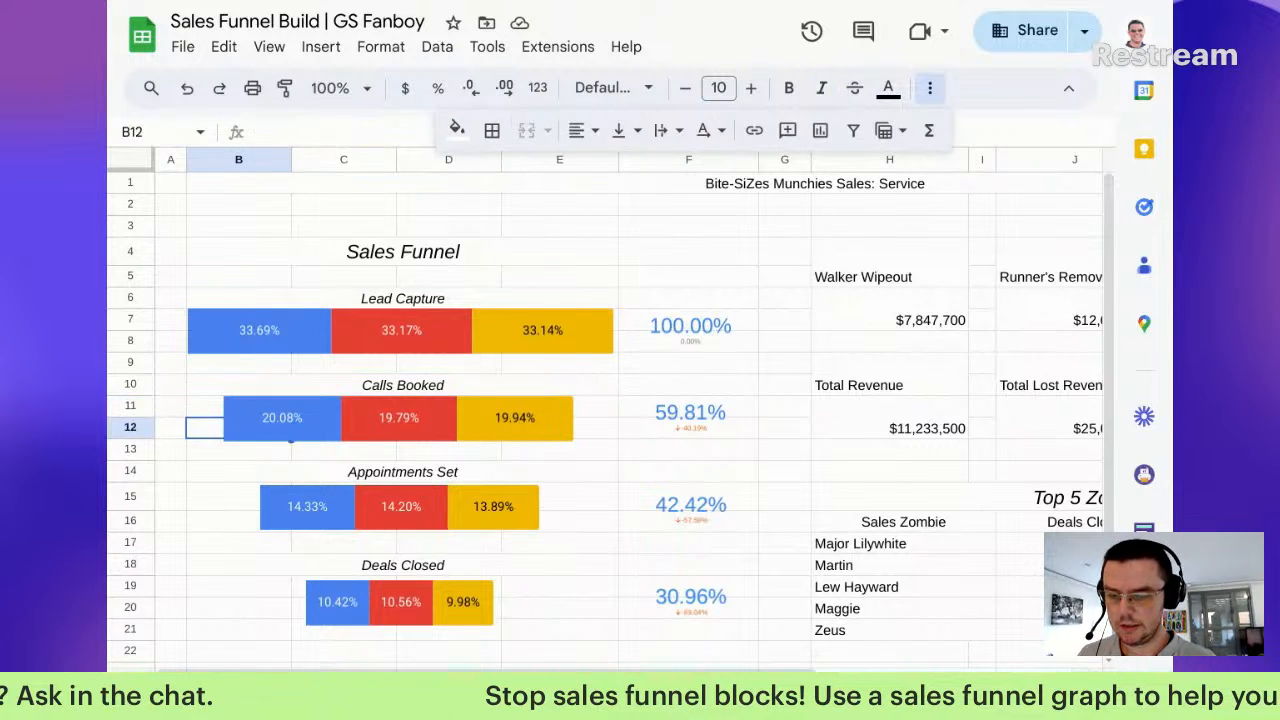
{"action": "key", "text": "Down"}
{"action": "key", "text": "Down"}
{"action": "key", "text": "Down"}
{"action": "key", "text": "Right"}
{"action": "key", "text": "Right"}
{"action": "key", "text": "Right"}
{"action": "key", "text": "Right"}
{"action": "key", "text": "Right"}
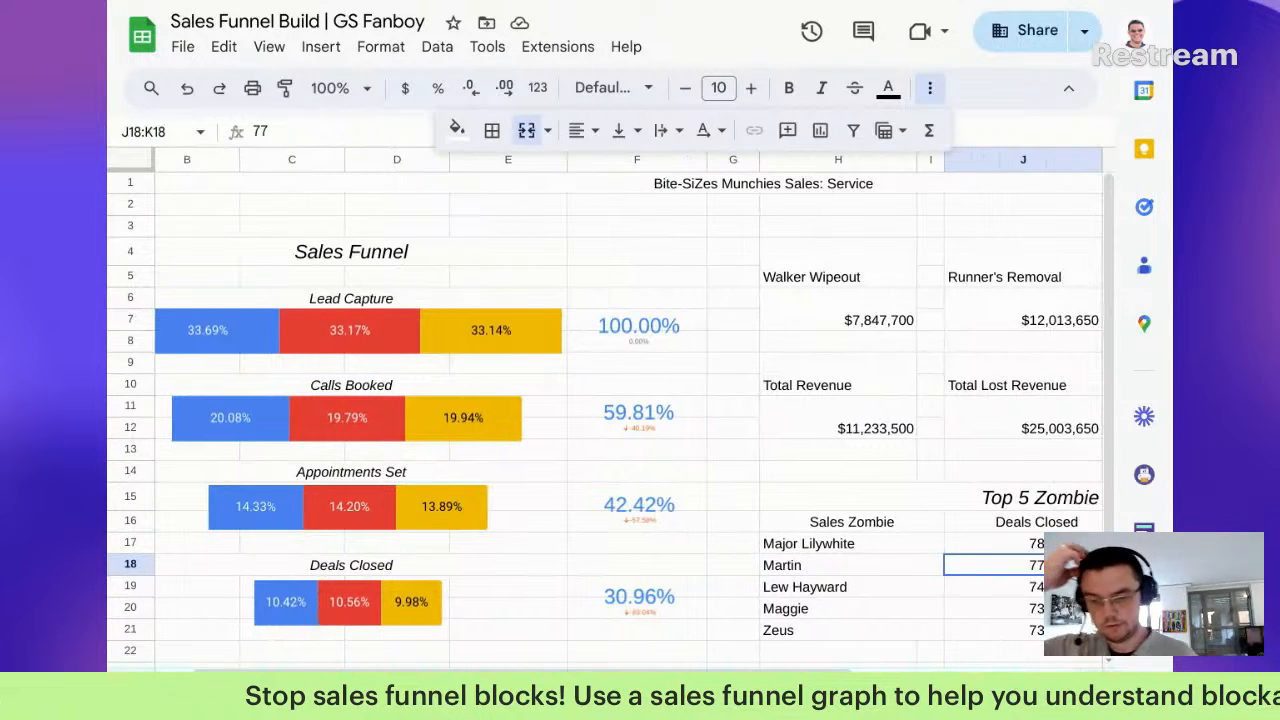
{"action": "key", "text": "Up"}
{"action": "key", "text": "Up"}
{"action": "key", "text": "Up"}
{"action": "key", "text": "Up"}
{"action": "key", "text": "Up"}
{"action": "key", "text": "Up"}
{"action": "key", "text": "Left"}
{"action": "key", "text": "Left"}
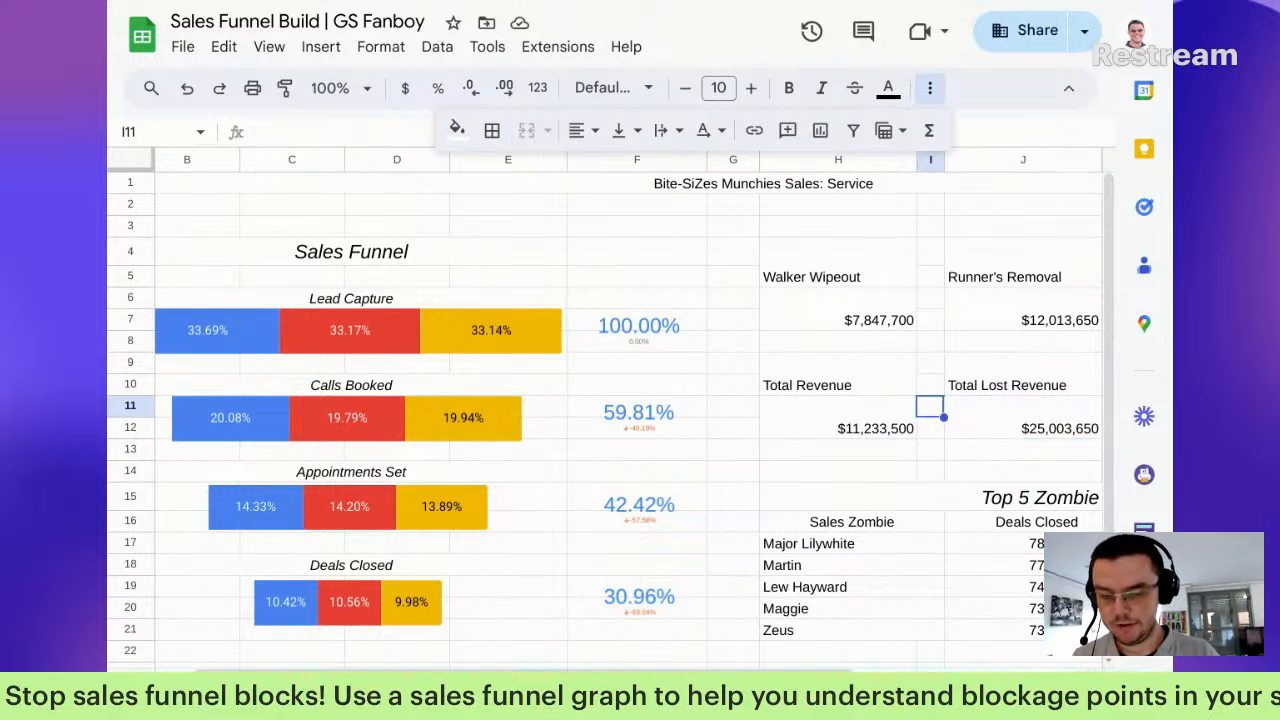
Step: Centre the H4:L12 scorecard block horizontally and middle-align it vertically
{"action": "left_click_drag", "start_coordinate": [848, 290], "coordinate": [943, 428]}
{"action": "left_click", "coordinate": [596, 132]}
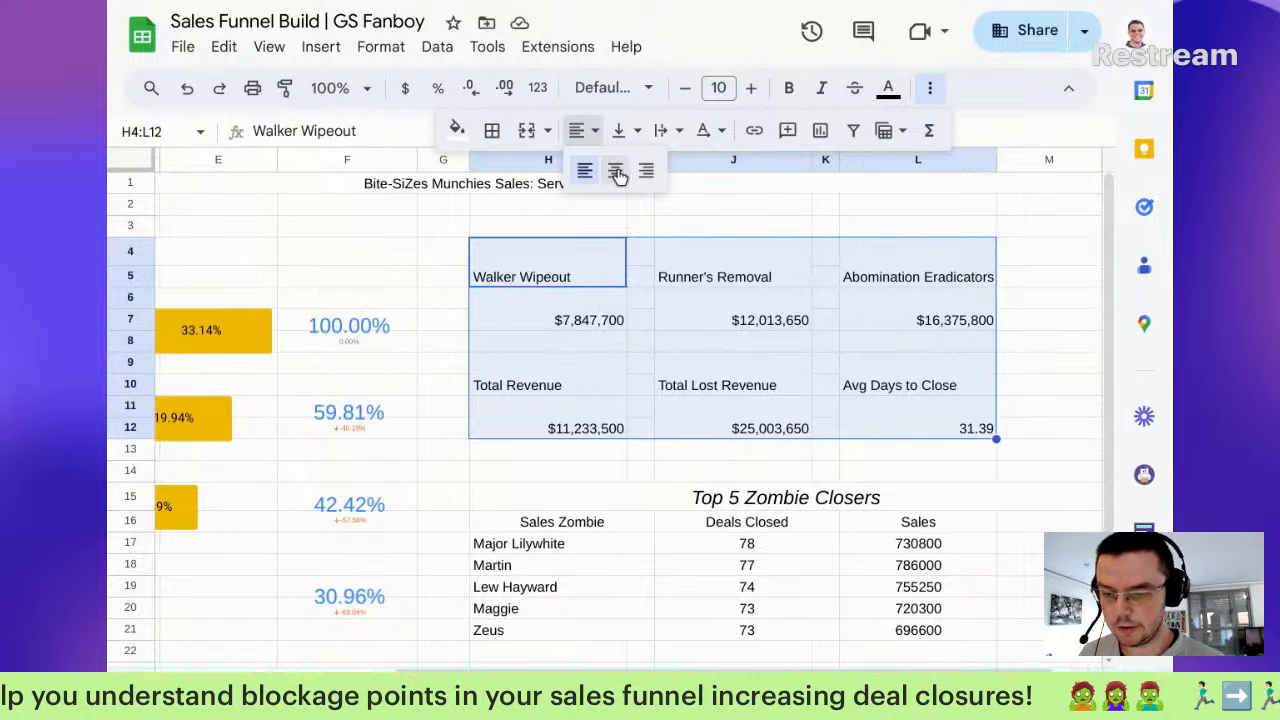
{"action": "left_click", "coordinate": [617, 174]}
{"action": "left_click", "coordinate": [622, 131]}
{"action": "left_click", "coordinate": [654, 172]}
Step: Turn on text wrapping for the scorecard header row
{"action": "left_click", "coordinate": [580, 272]}
{"action": "left_click_drag", "start_coordinate": [580, 272], "coordinate": [860, 264]}
{"action": "left_click", "coordinate": [660, 138]}
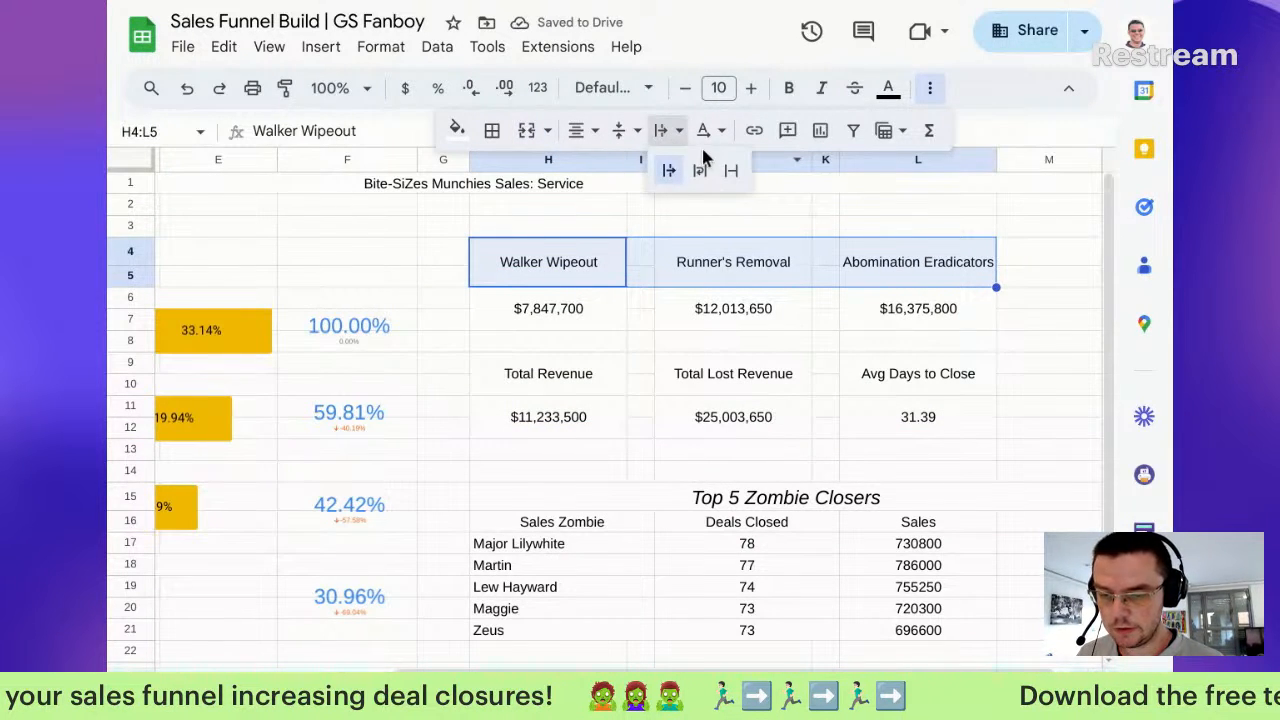
{"action": "left_click", "coordinate": [699, 172]}
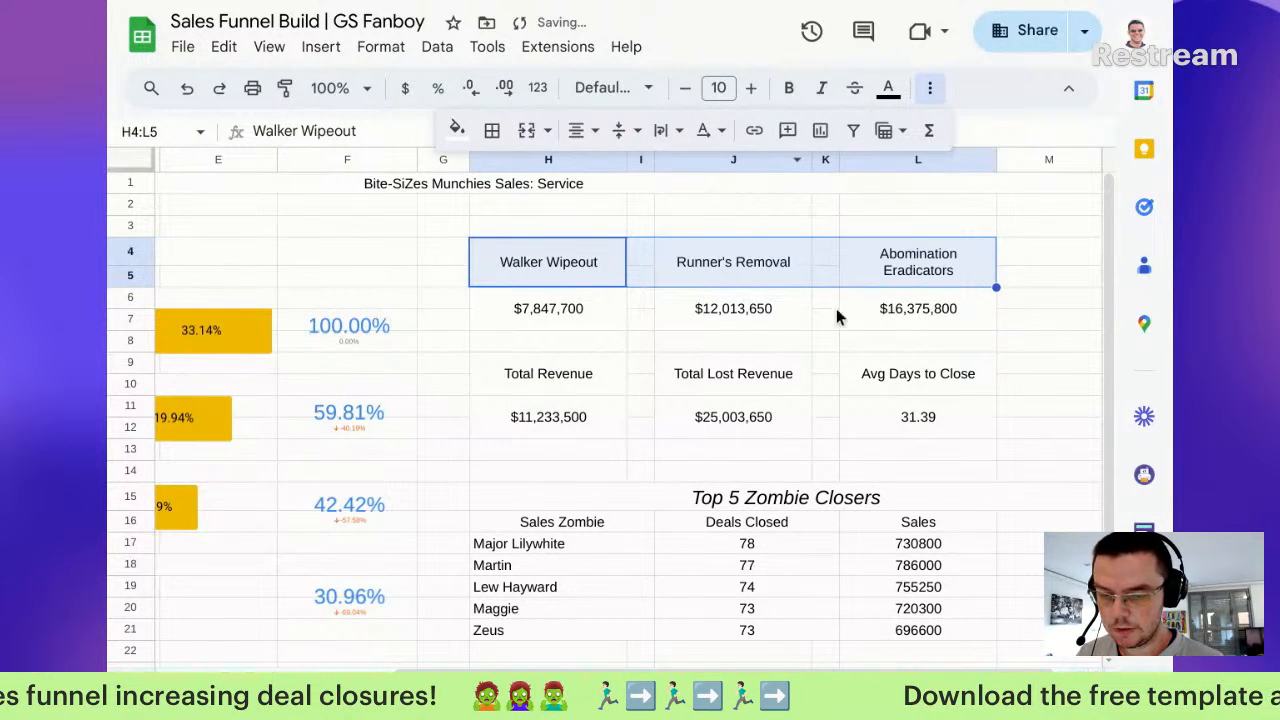
Step: Try a manual line break in the Runner's Removal header, then undo it
{"action": "left_click", "coordinate": [736, 258]}
{"action": "double_click", "coordinate": [734, 262]}
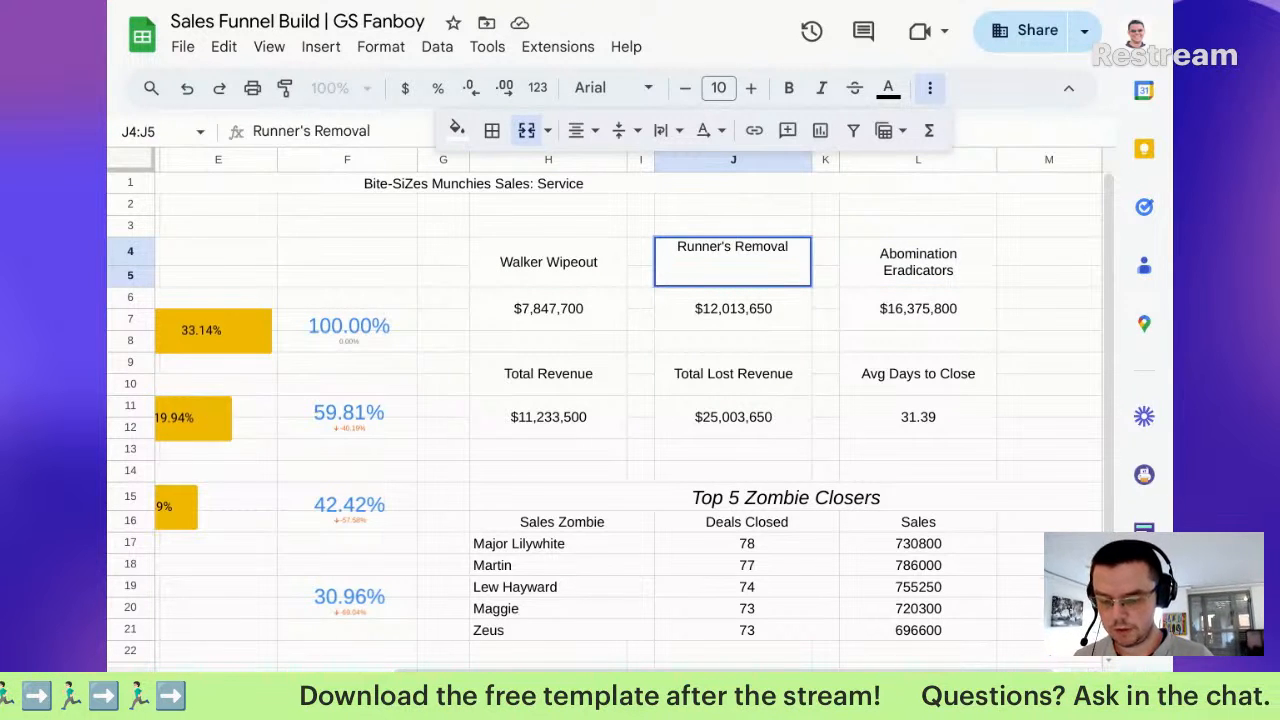
{"action": "key", "text": "ctrl+Return"}
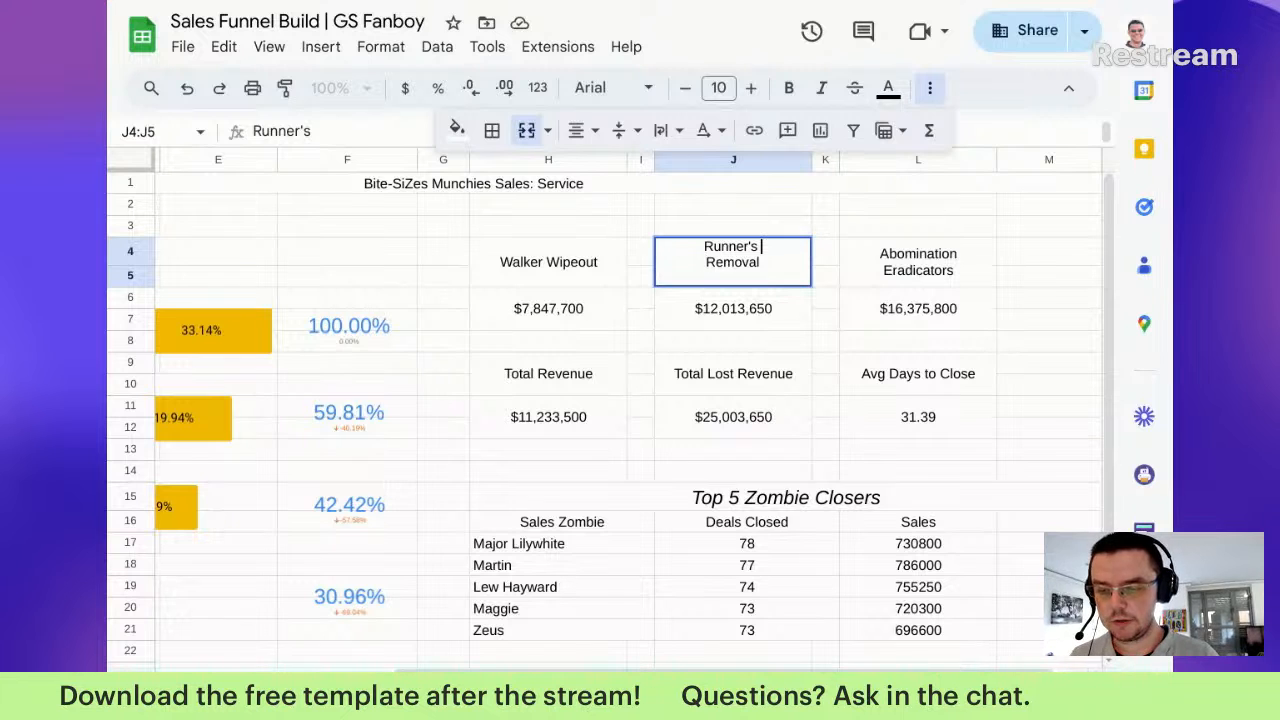
{"action": "key", "text": "Return"}
{"action": "key", "text": "Up"}
{"action": "key", "text": "Left"}
{"action": "key", "text": "Left"}
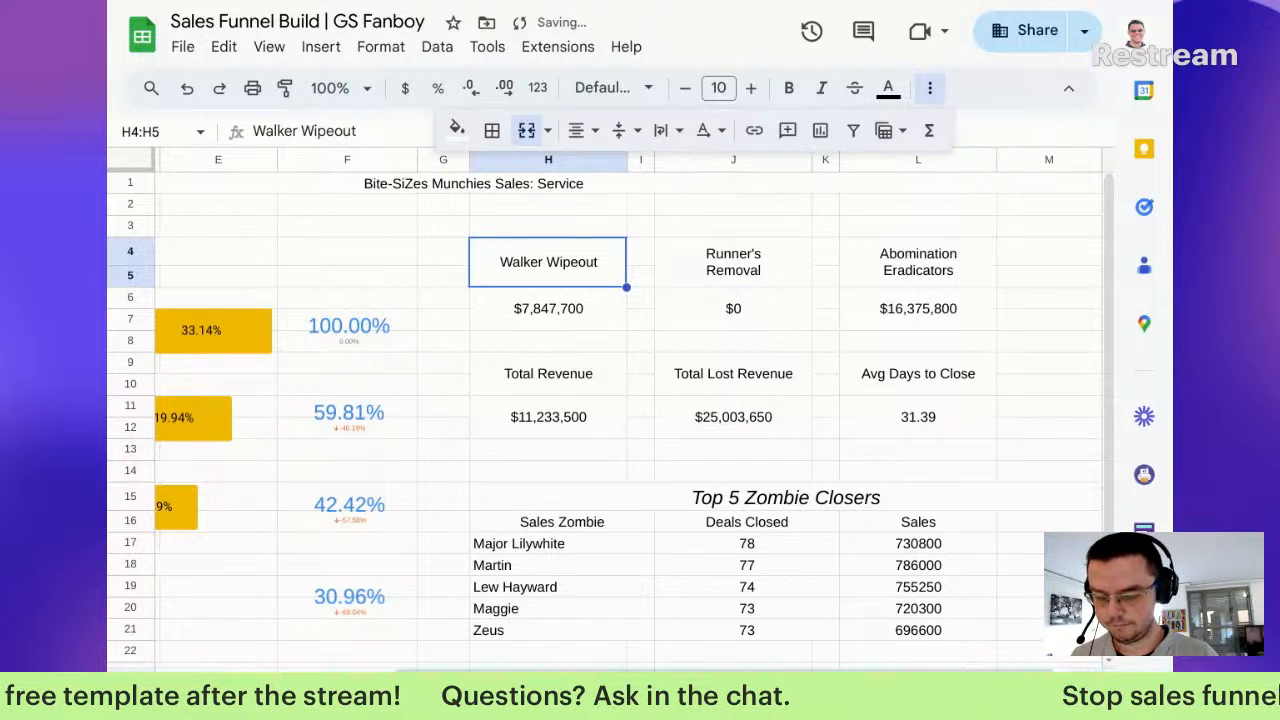
{"action": "key", "text": "ctrl+z"}
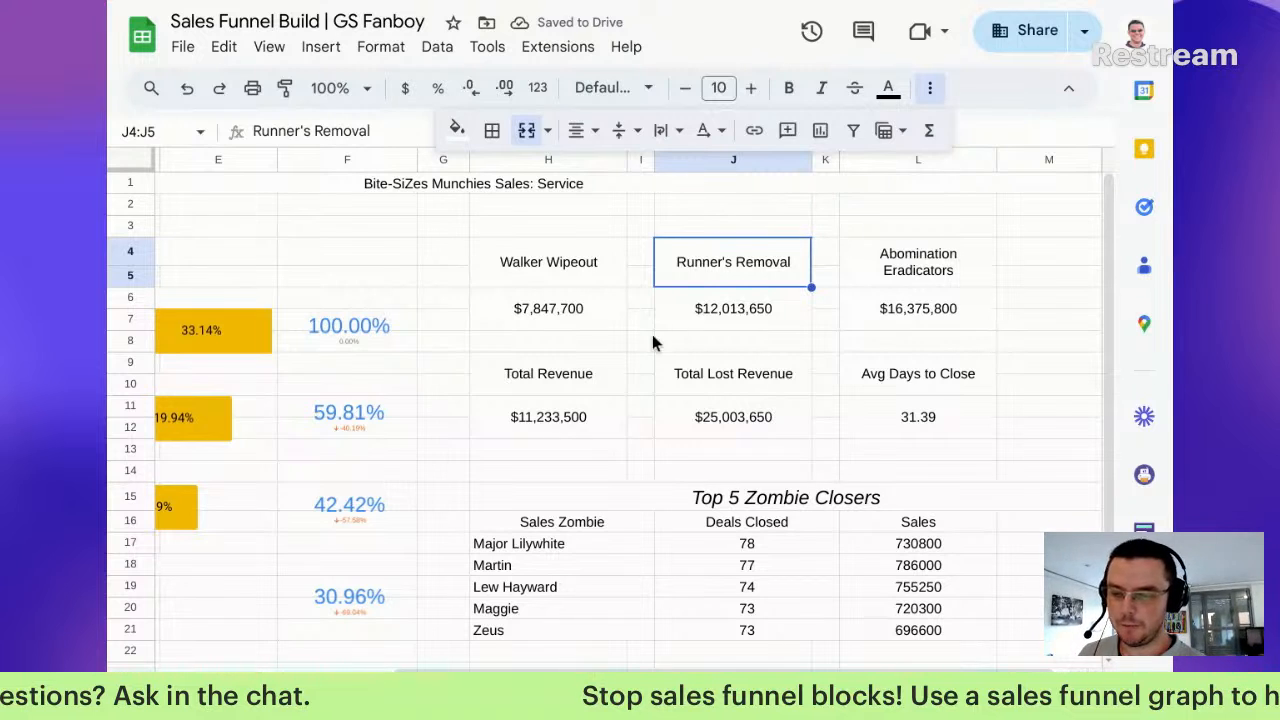
{"action": "left_click", "coordinate": [585, 268]}
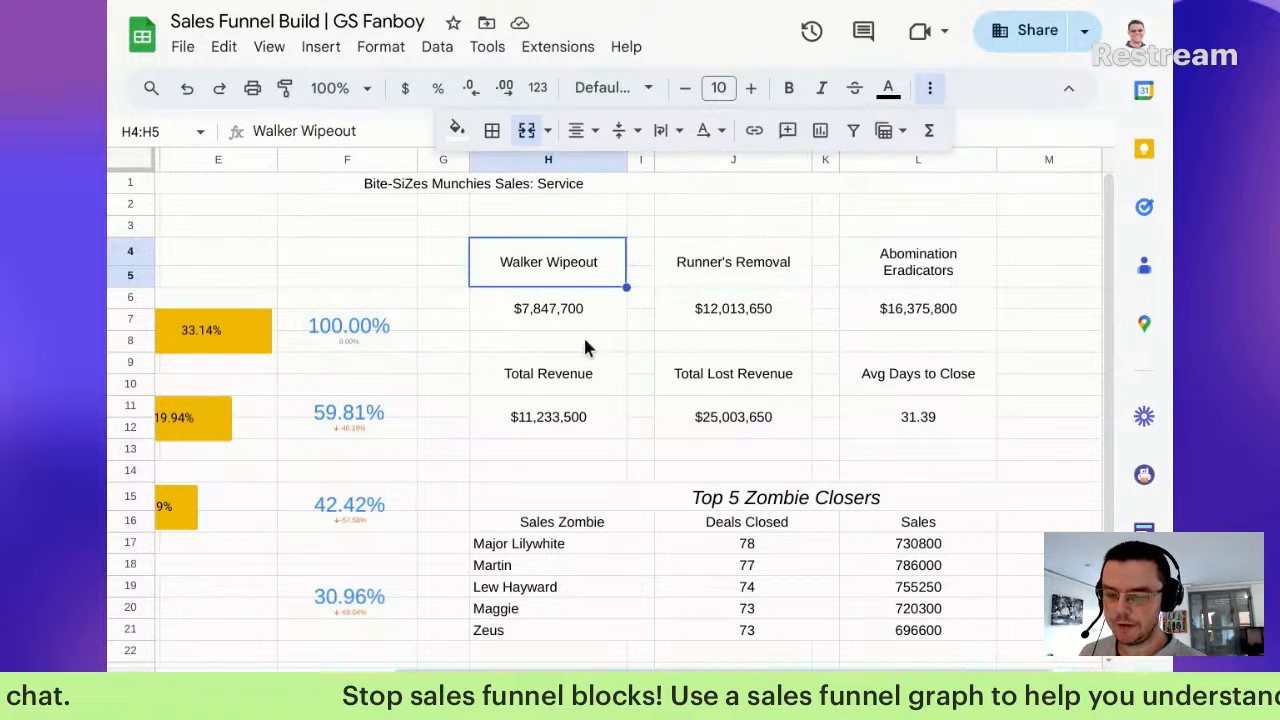
{"action": "left_click", "coordinate": [584, 310]}
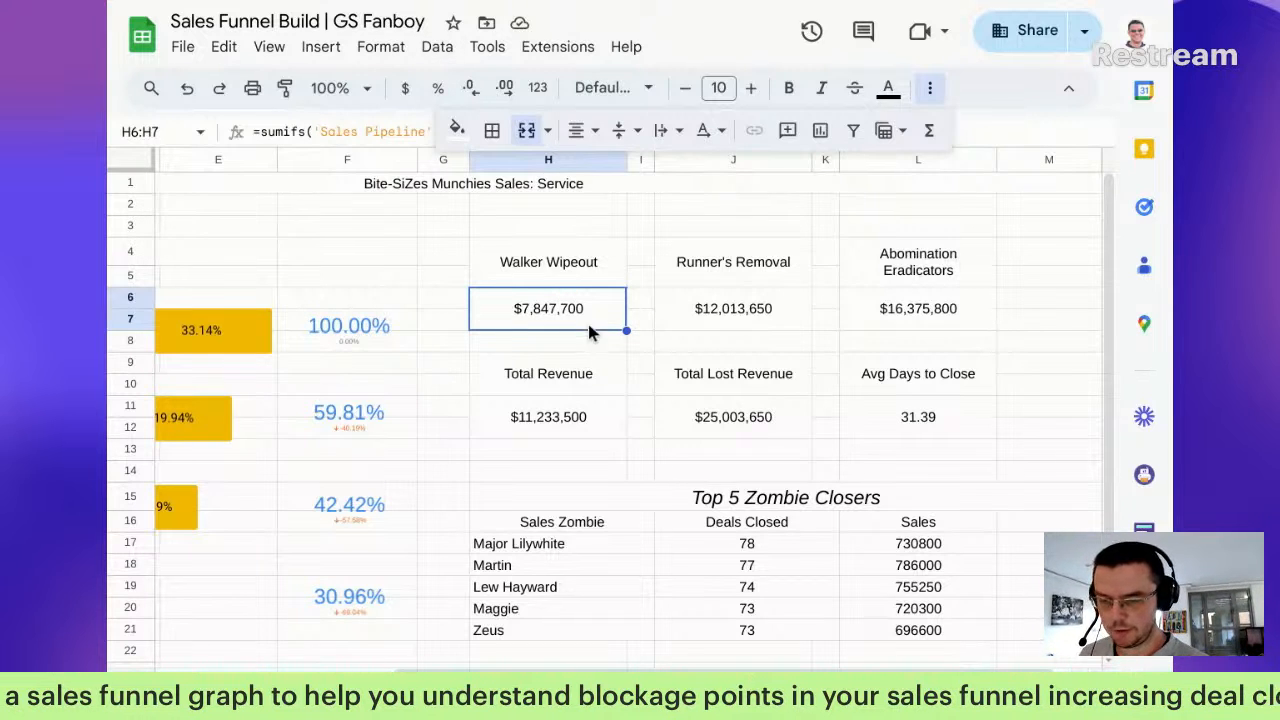
Step: Make the $7,847,700 revenue value bold at font size 16
{"action": "left_click", "coordinate": [749, 88]}
{"action": "left_click", "coordinate": [749, 88]}
{"action": "left_click", "coordinate": [749, 88]}
{"action": "left_click", "coordinate": [749, 88]}
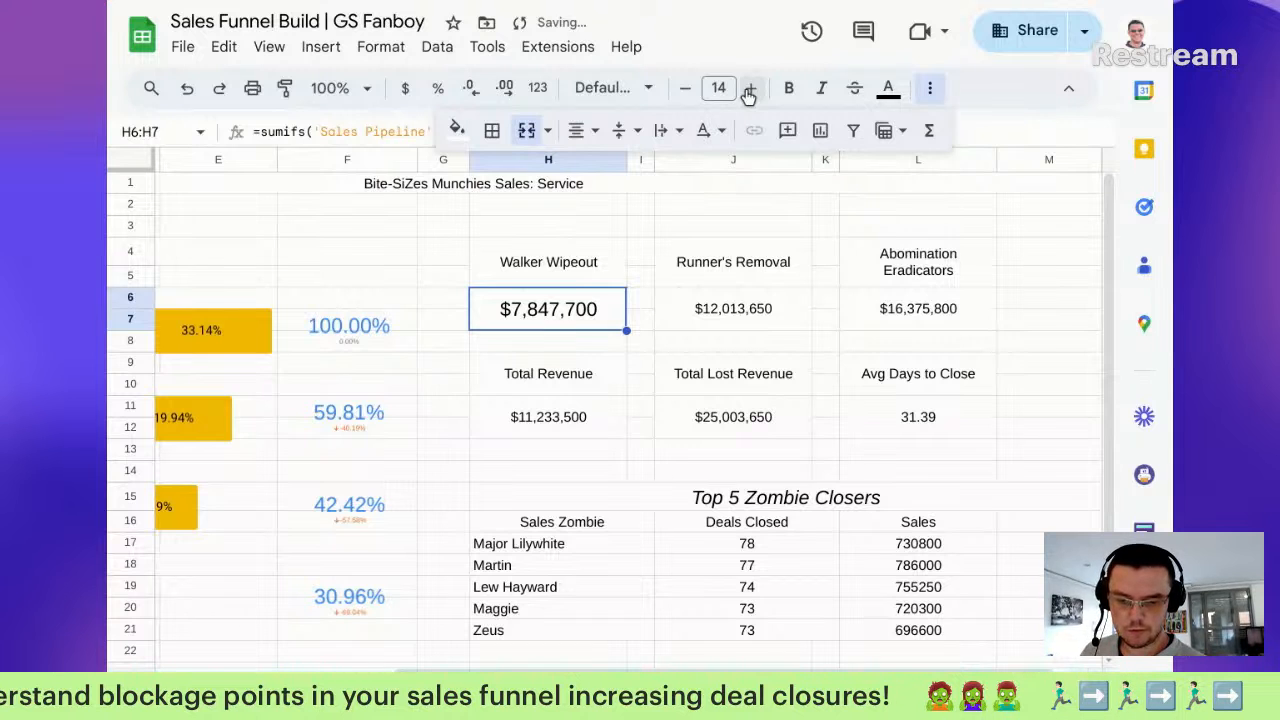
{"action": "left_click", "coordinate": [792, 93]}
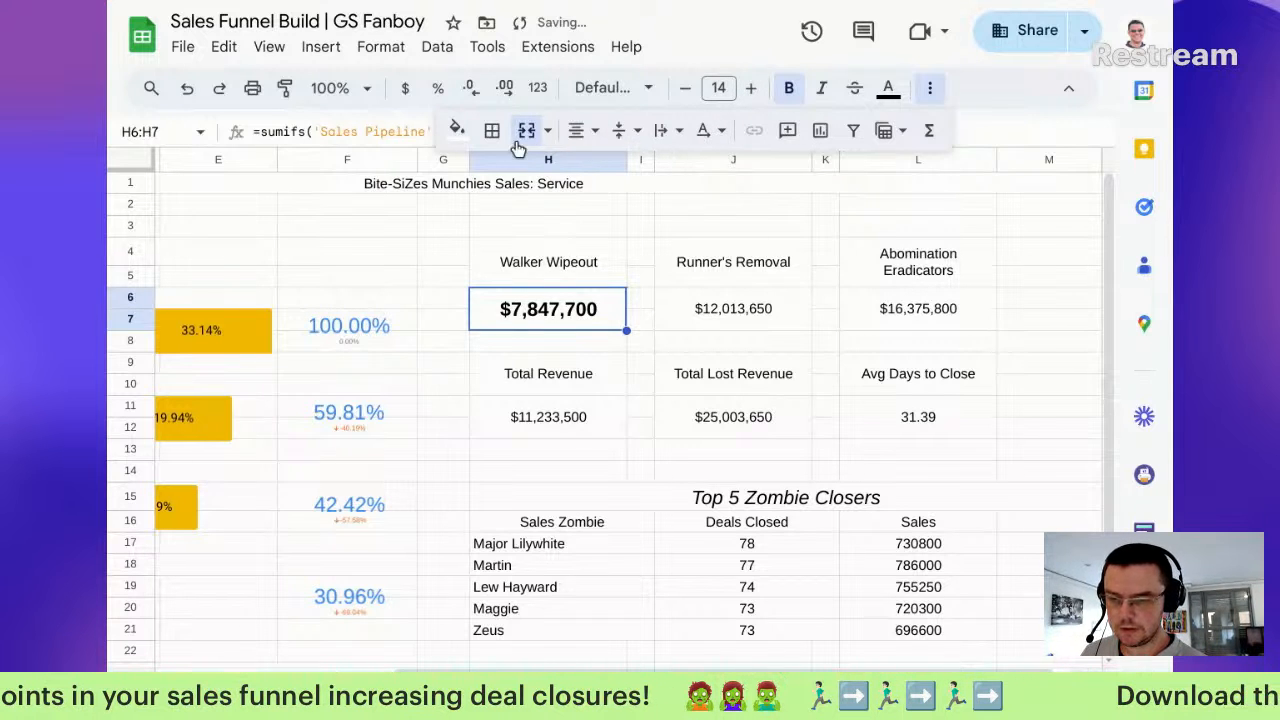
{"action": "left_click", "coordinate": [749, 88]}
{"action": "left_click", "coordinate": [749, 88]}
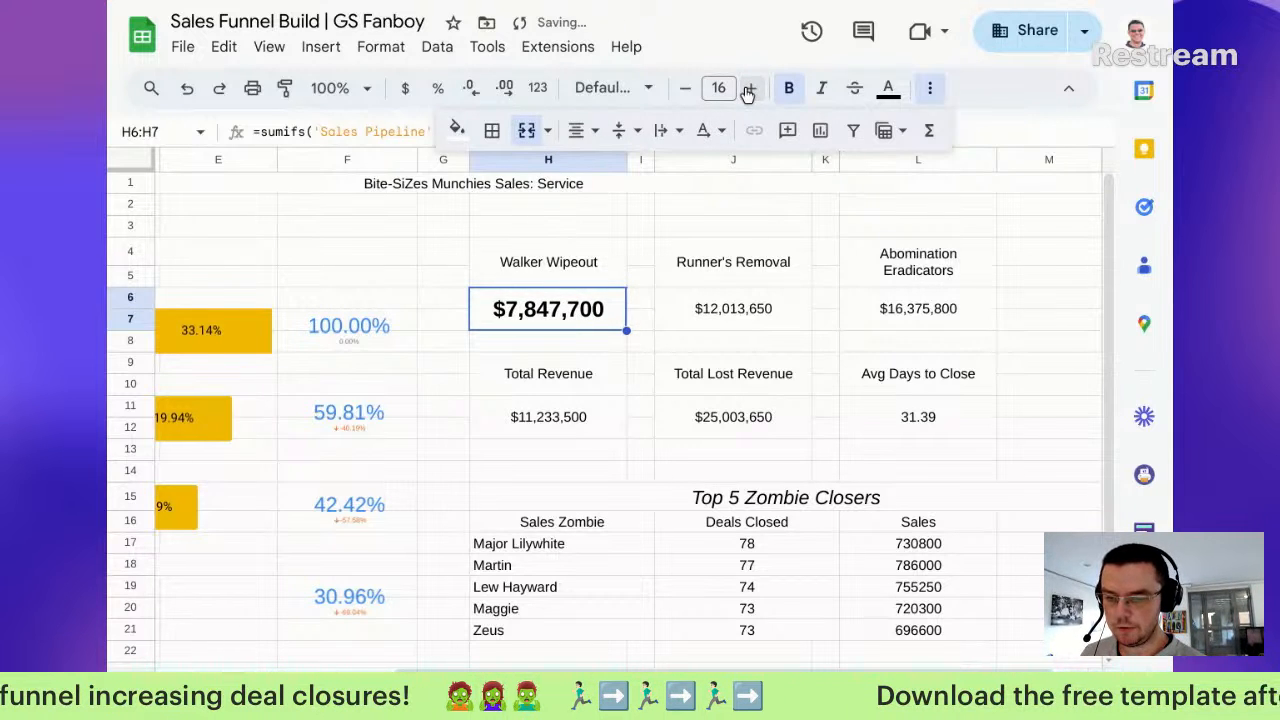
Step: Make the $12,013,650 and $16,375,800 revenue values bold at size 16
{"action": "left_click", "coordinate": [751, 318]}
{"action": "left_click", "coordinate": [751, 88]}
{"action": "left_click", "coordinate": [751, 88]}
{"action": "left_click", "coordinate": [751, 88]}
{"action": "left_click", "coordinate": [751, 88]}
{"action": "left_click", "coordinate": [751, 88]}
{"action": "left_click", "coordinate": [751, 88]}
{"action": "left_click", "coordinate": [789, 88]}
{"action": "left_click", "coordinate": [886, 312]}
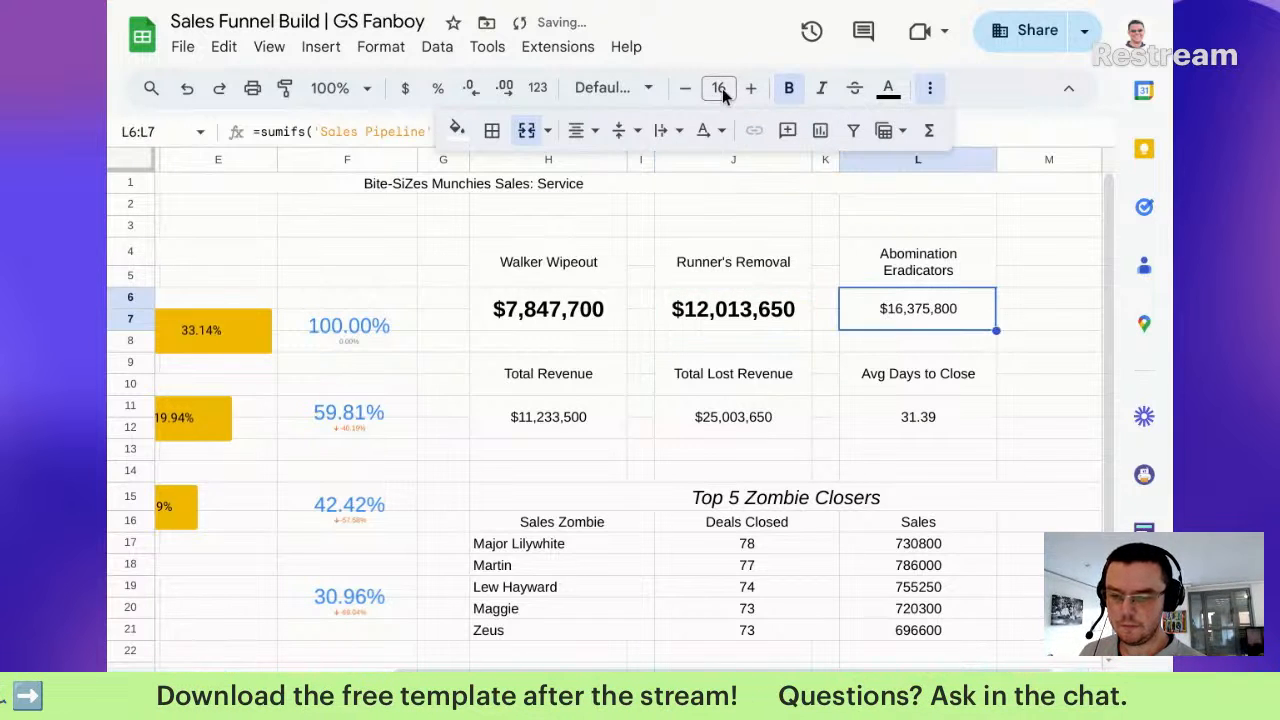
{"action": "left_click", "coordinate": [720, 88]}
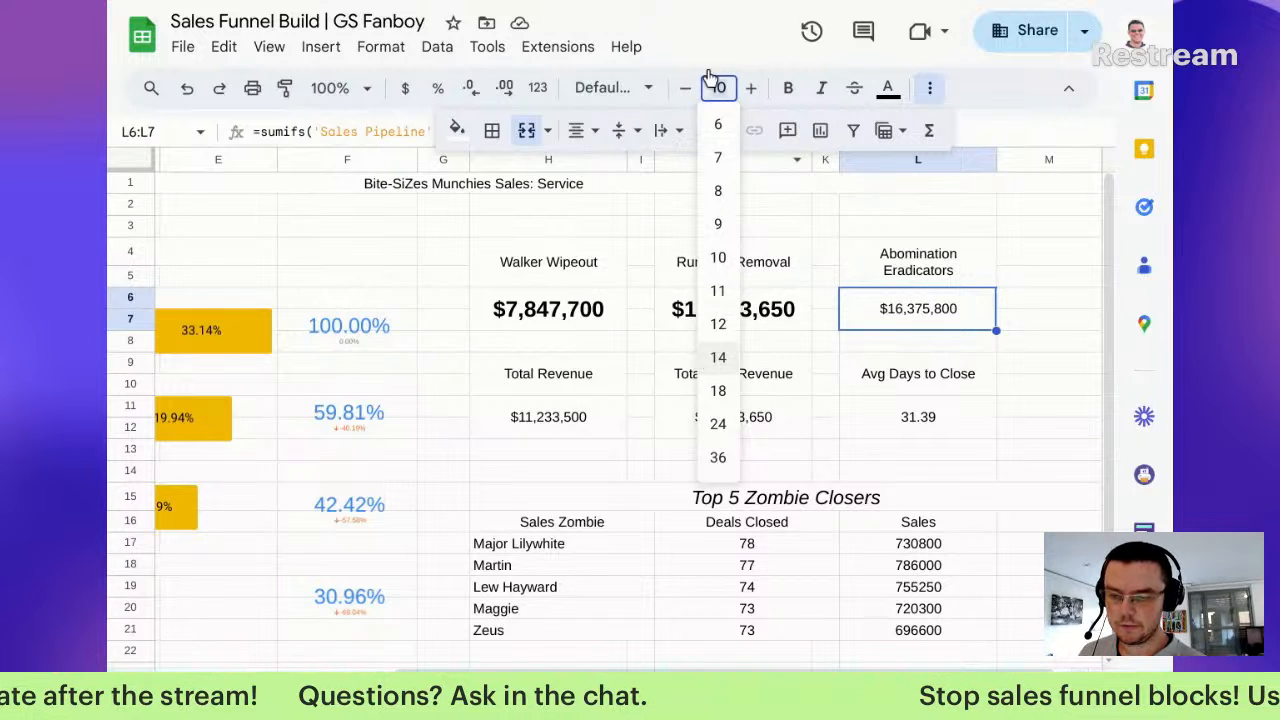
{"action": "left_click", "coordinate": [763, 94]}
{"action": "left_click", "coordinate": [789, 88]}
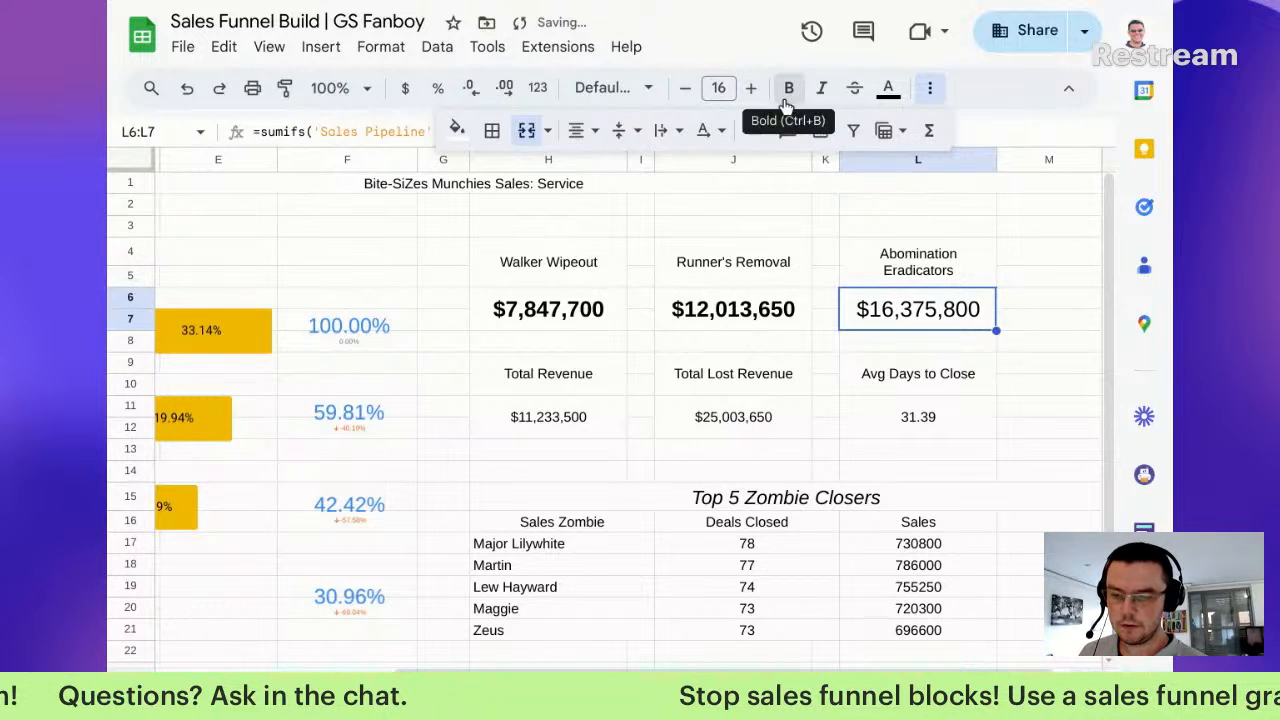
Step: Enlarge the $11,233,500 Total Revenue value to font size 16
{"action": "left_click", "coordinate": [547, 425]}
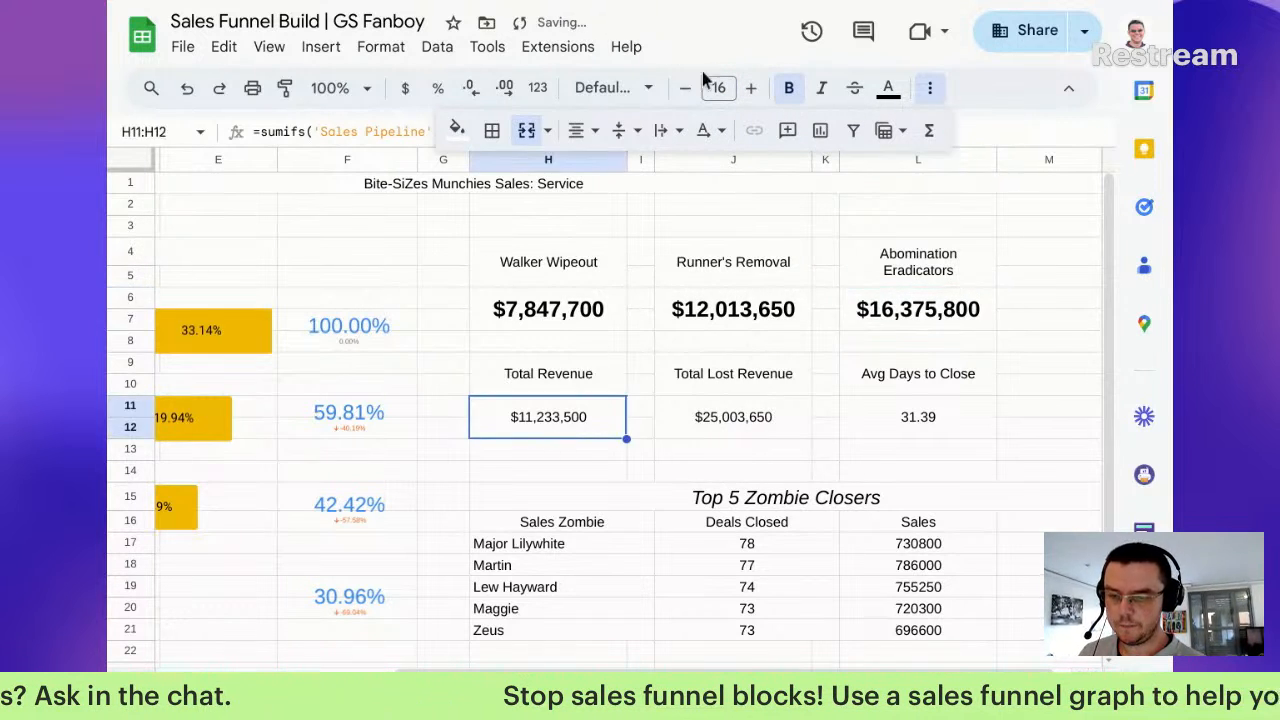
{"action": "left_click", "coordinate": [752, 89]}
{"action": "left_click", "coordinate": [752, 89]}
{"action": "left_click", "coordinate": [752, 89]}
{"action": "left_click", "coordinate": [752, 89]}
{"action": "left_click", "coordinate": [752, 89]}
{"action": "left_click", "coordinate": [752, 89]}
Step: Paste the Total Revenue formatting onto the Total Lost Revenue and Avg Days to Close values
{"action": "left_click", "coordinate": [722, 404]}
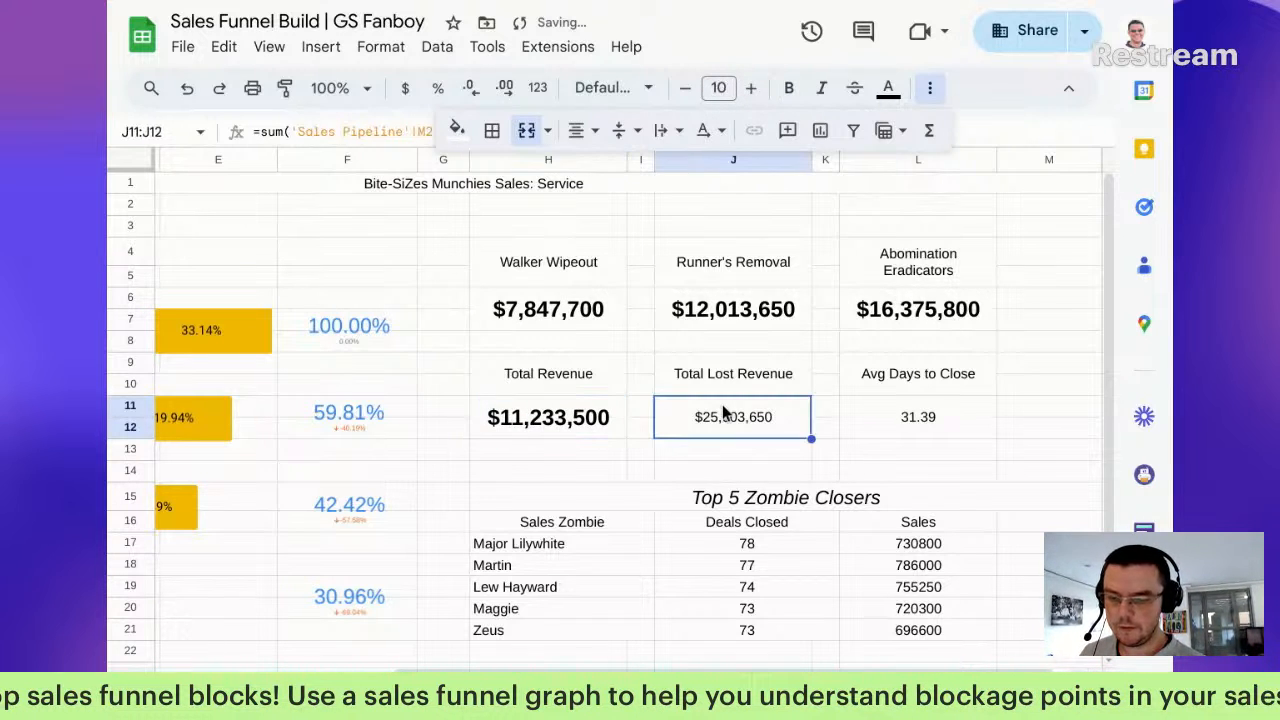
{"action": "left_click", "coordinate": [546, 422]}
{"action": "key", "text": "ctrl+c"}
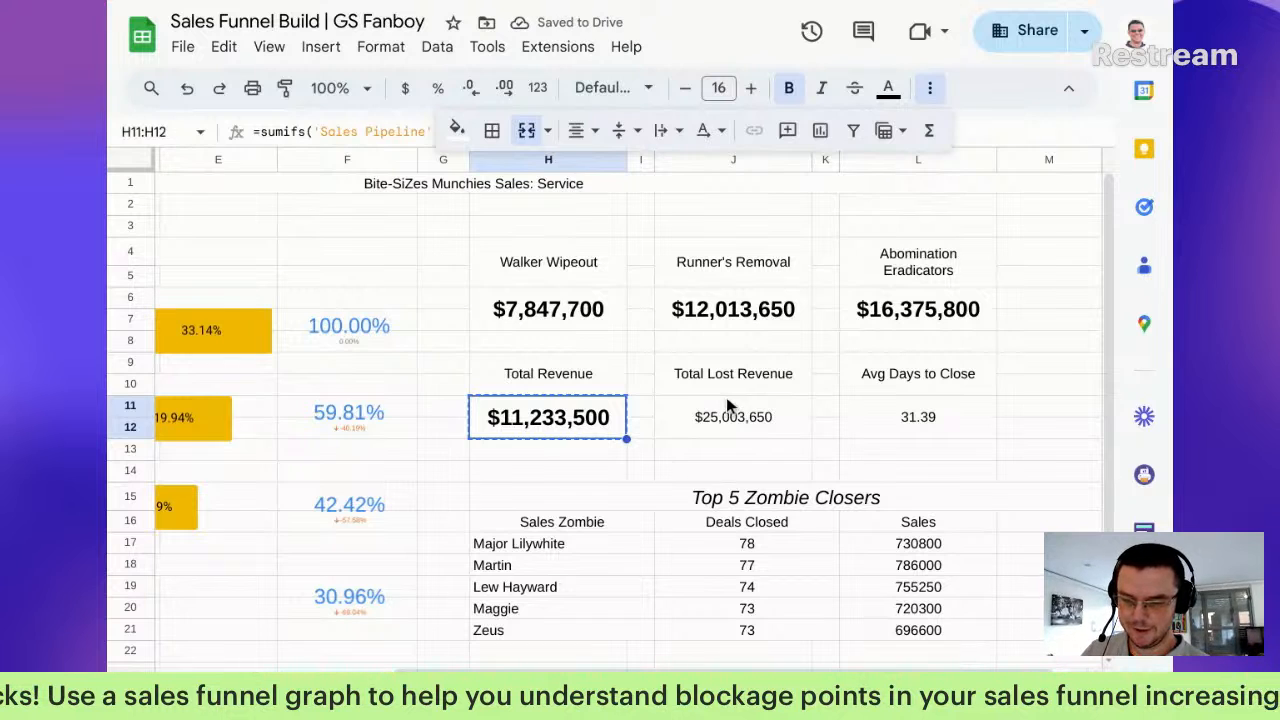
{"action": "left_click", "coordinate": [726, 397]}
{"action": "left_click", "coordinate": [727, 416]}
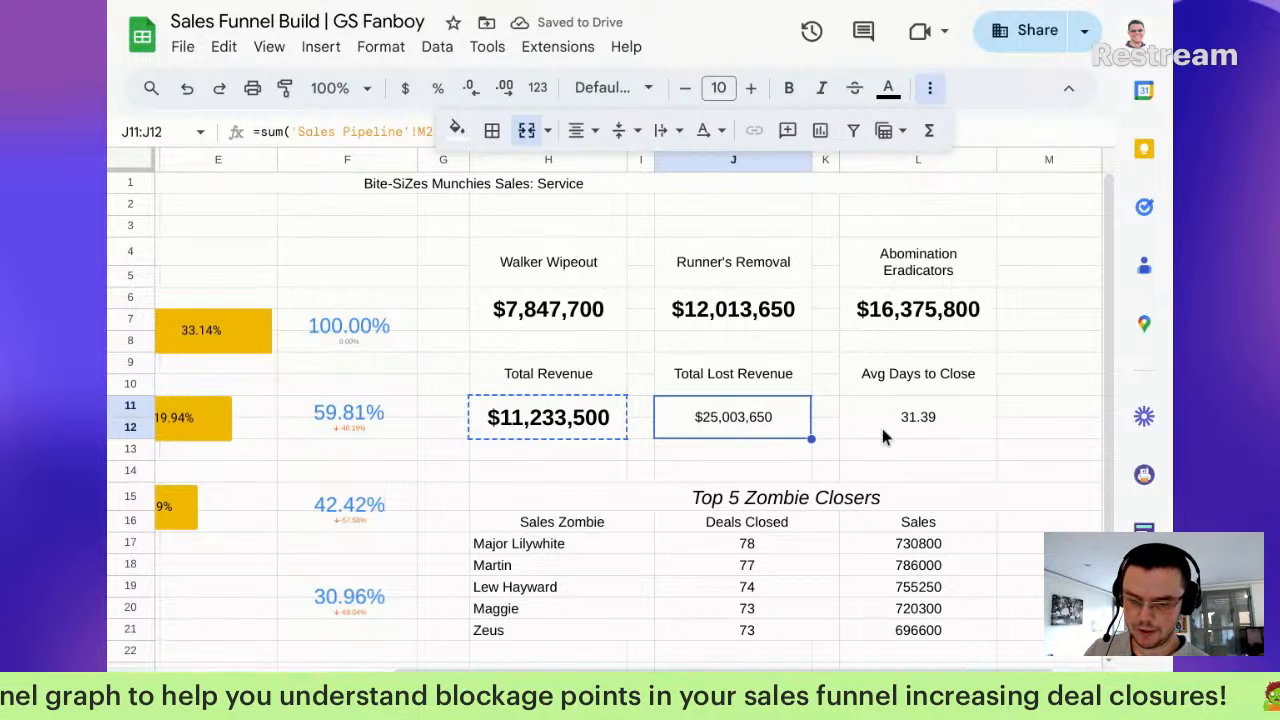
{"action": "key", "text": "ctrl+alt+v"}
{"action": "left_click", "coordinate": [909, 417]}
{"action": "key", "text": "ctrl+alt+v"}
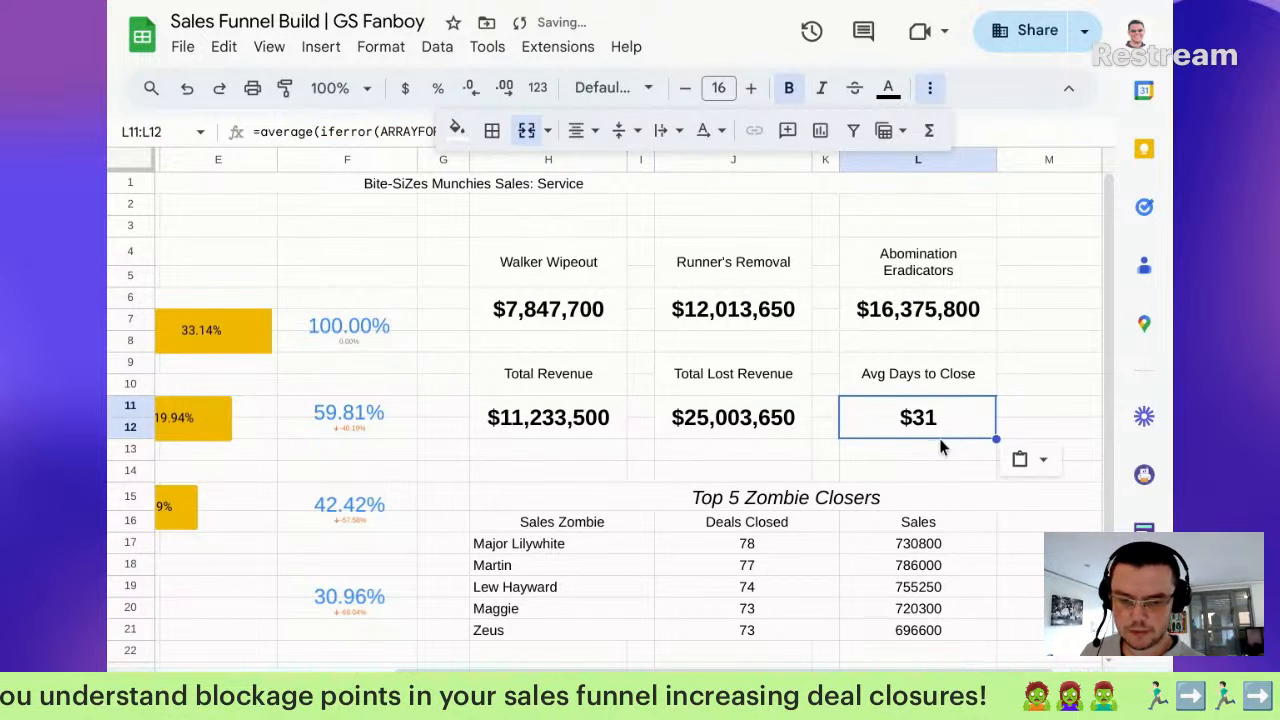
Step: Bold the Avg Days to Close, Total Lost Revenue and Total Revenue labels
{"action": "left_click", "coordinate": [880, 375]}
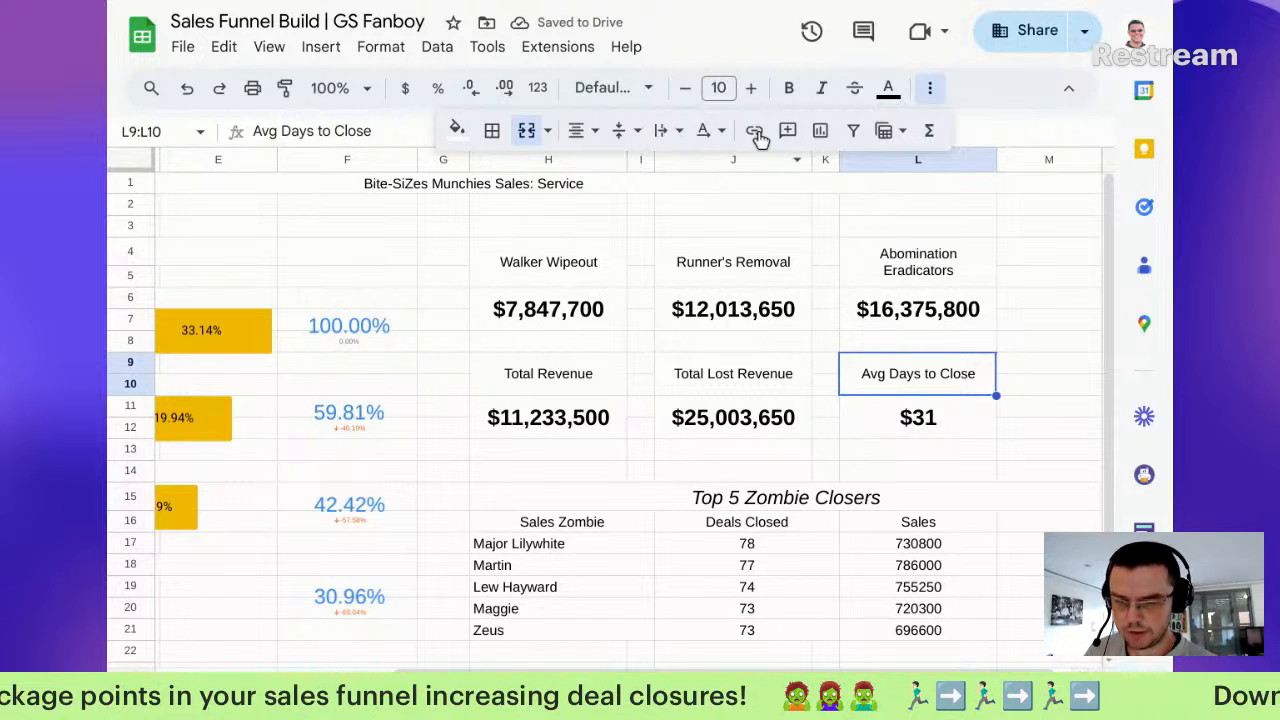
{"action": "left_click", "coordinate": [789, 88]}
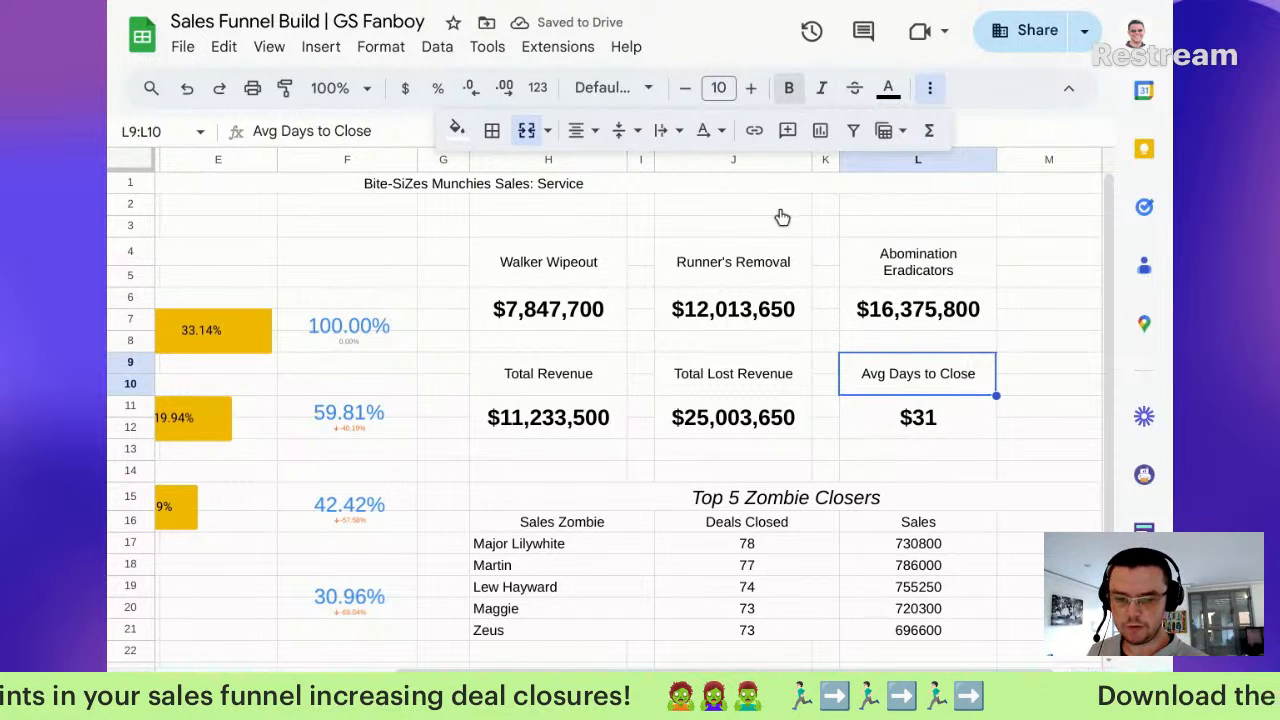
{"action": "left_click", "coordinate": [760, 370]}
{"action": "left_click", "coordinate": [789, 88]}
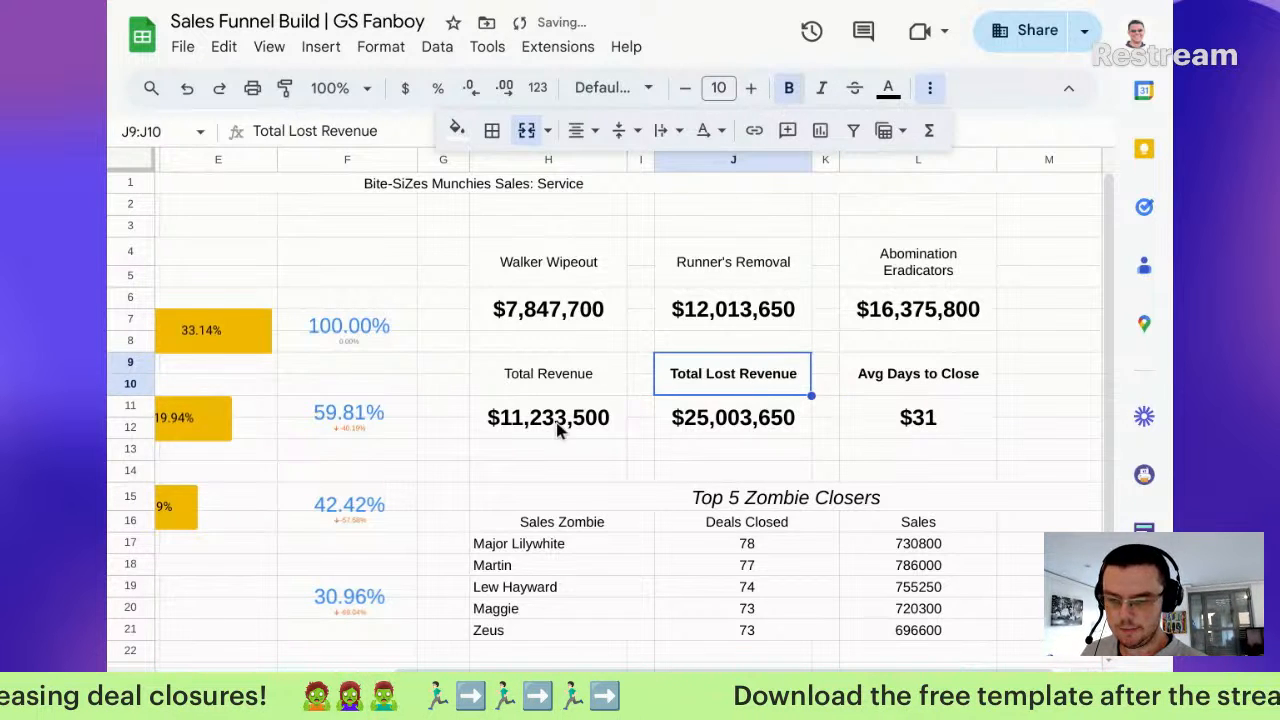
{"action": "left_click", "coordinate": [591, 375]}
{"action": "left_click", "coordinate": [789, 88]}
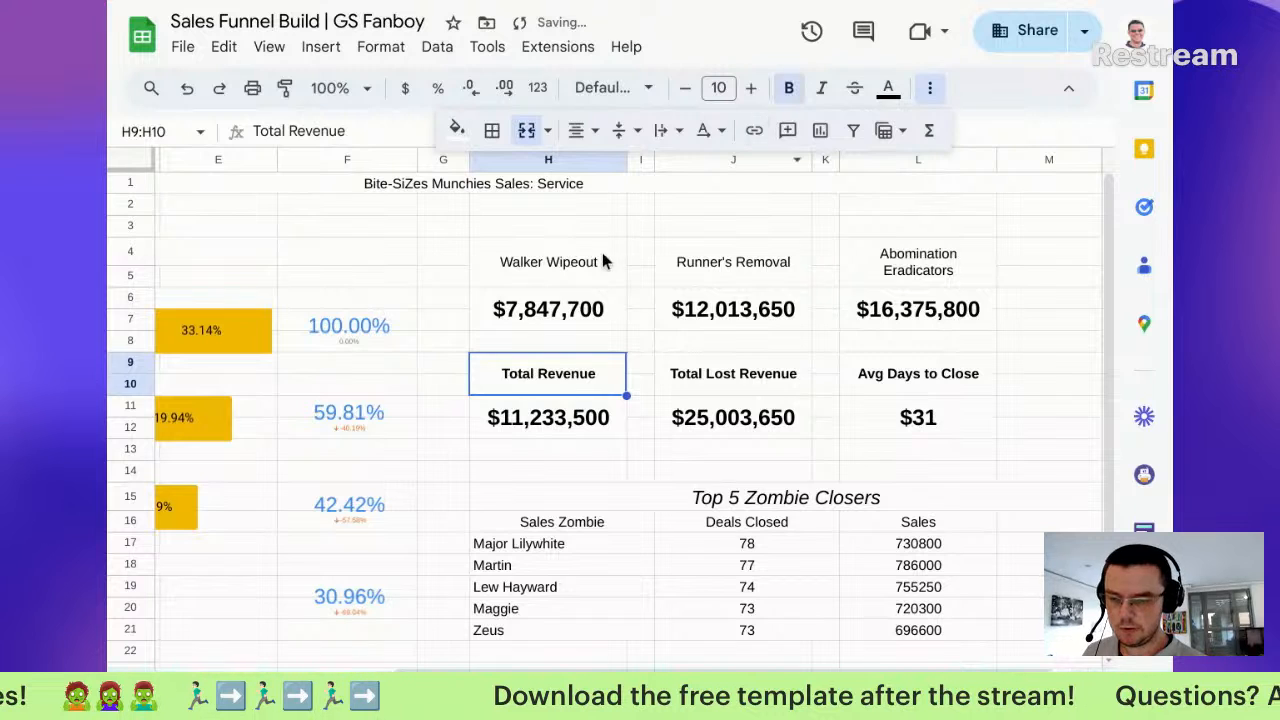
Step: Bold the Walker Wipeout, Runner's Removal and Abomination Eradicators headings
{"action": "left_click", "coordinate": [600, 250]}
{"action": "left_click", "coordinate": [789, 88]}
{"action": "left_click", "coordinate": [752, 260]}
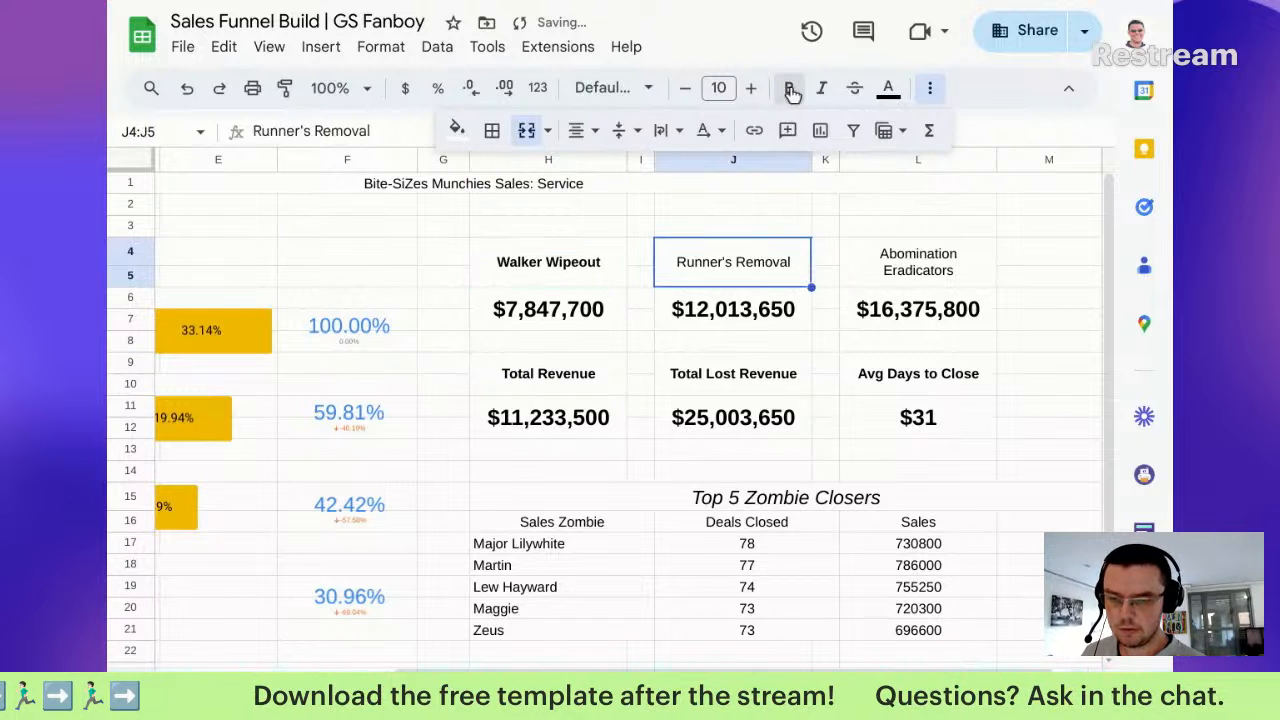
{"action": "left_click", "coordinate": [893, 265]}
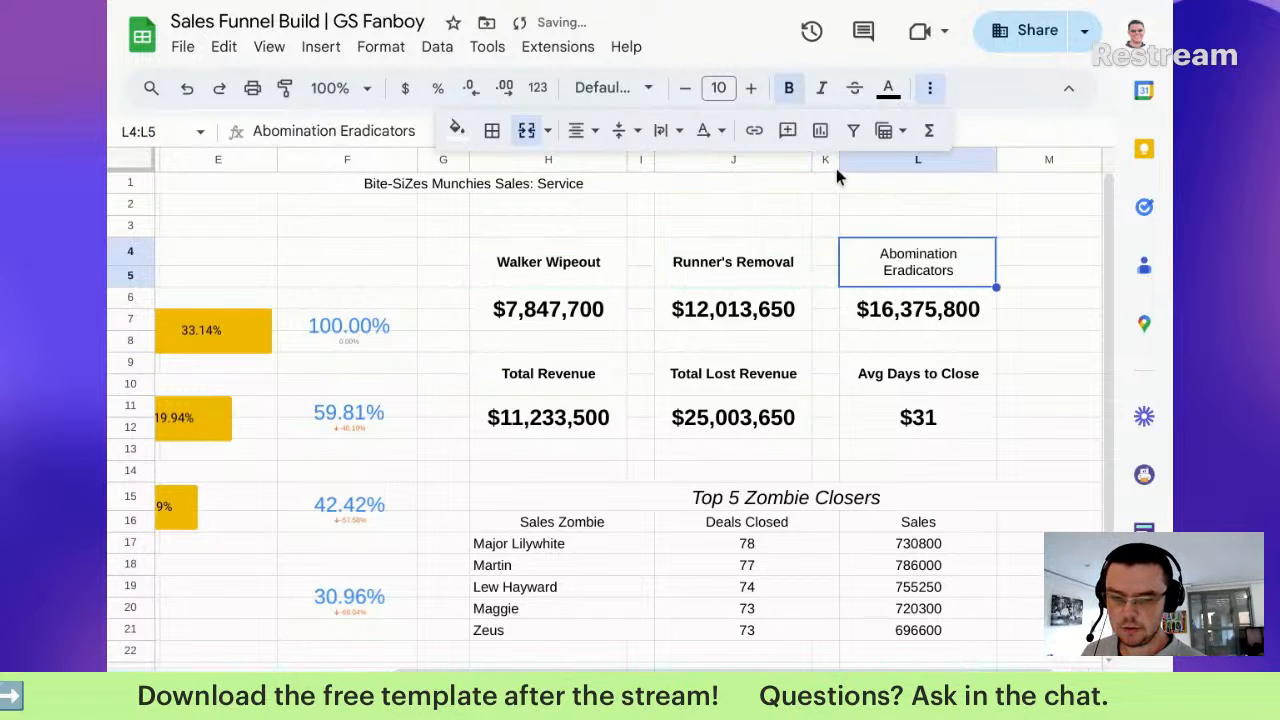
{"action": "left_click", "coordinate": [789, 88]}
{"action": "left_click", "coordinate": [532, 192]}
Step: Make the 'Bite-SiZes Munchies Sales: Service' title bold at font size 20
{"action": "left_click", "coordinate": [789, 88]}
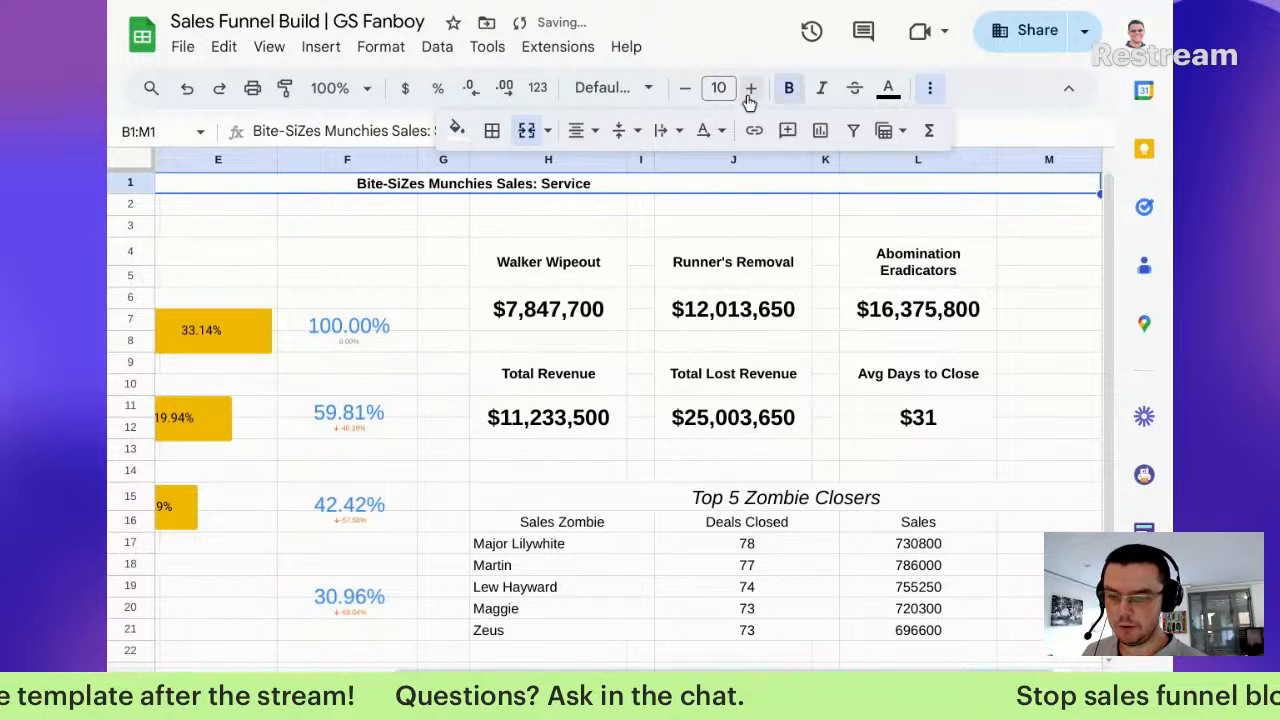
{"action": "left_click", "coordinate": [755, 88]}
{"action": "left_click", "coordinate": [755, 88]}
{"action": "left_click", "coordinate": [755, 88]}
{"action": "left_click", "coordinate": [755, 88]}
{"action": "left_click", "coordinate": [755, 88]}
{"action": "left_click", "coordinate": [755, 88]}
{"action": "left_click", "coordinate": [755, 88]}
{"action": "left_click", "coordinate": [755, 88]}
{"action": "left_click", "coordinate": [755, 88]}
{"action": "left_click", "coordinate": [755, 88]}
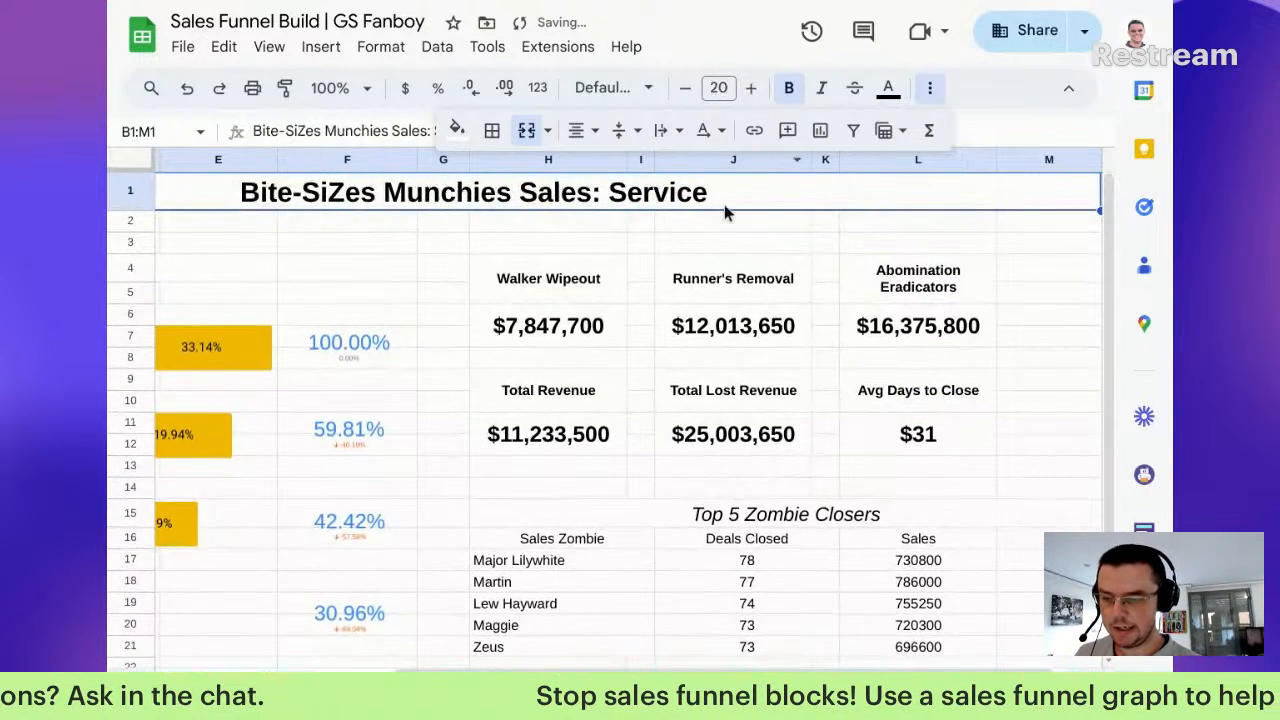
{"action": "scroll", "coordinate": [745, 385], "scroll_direction": "down", "scroll_amount": 3}
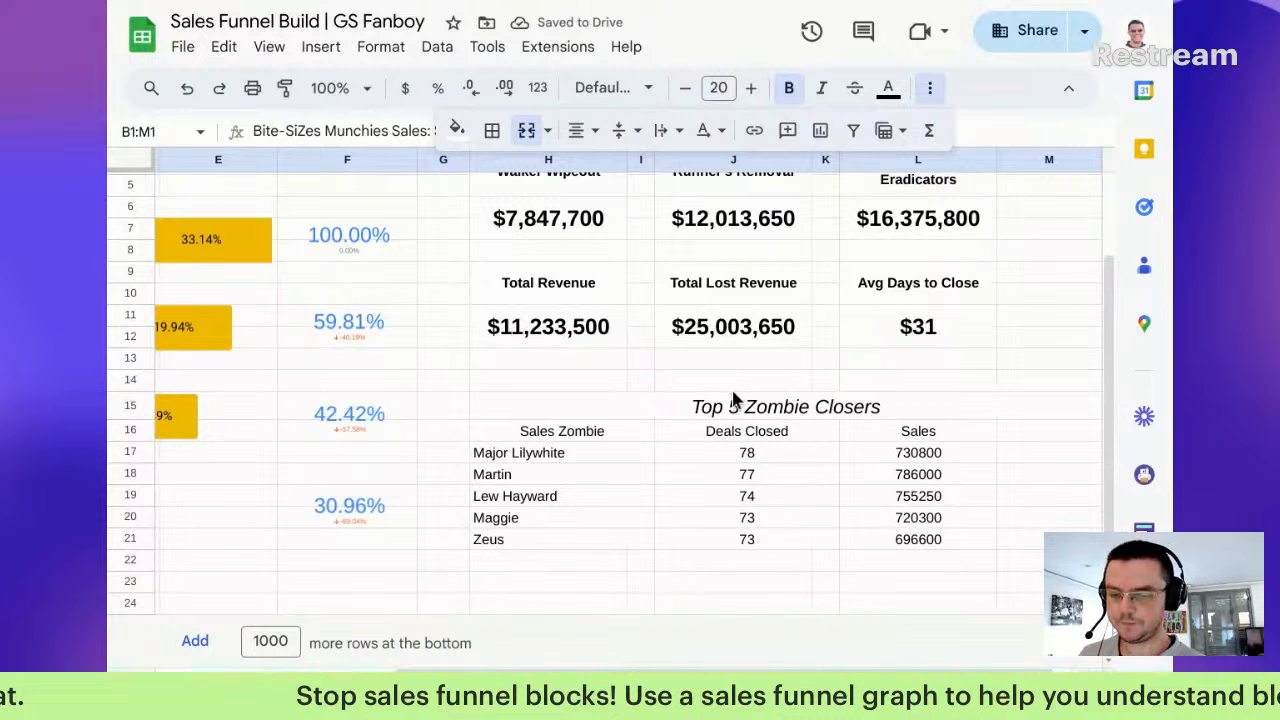
Step: Set the five closer rows H17:L21 to font size 9
{"action": "left_click", "coordinate": [562, 430]}
{"action": "left_click_drag", "start_coordinate": [735, 479], "coordinate": [895, 557]}
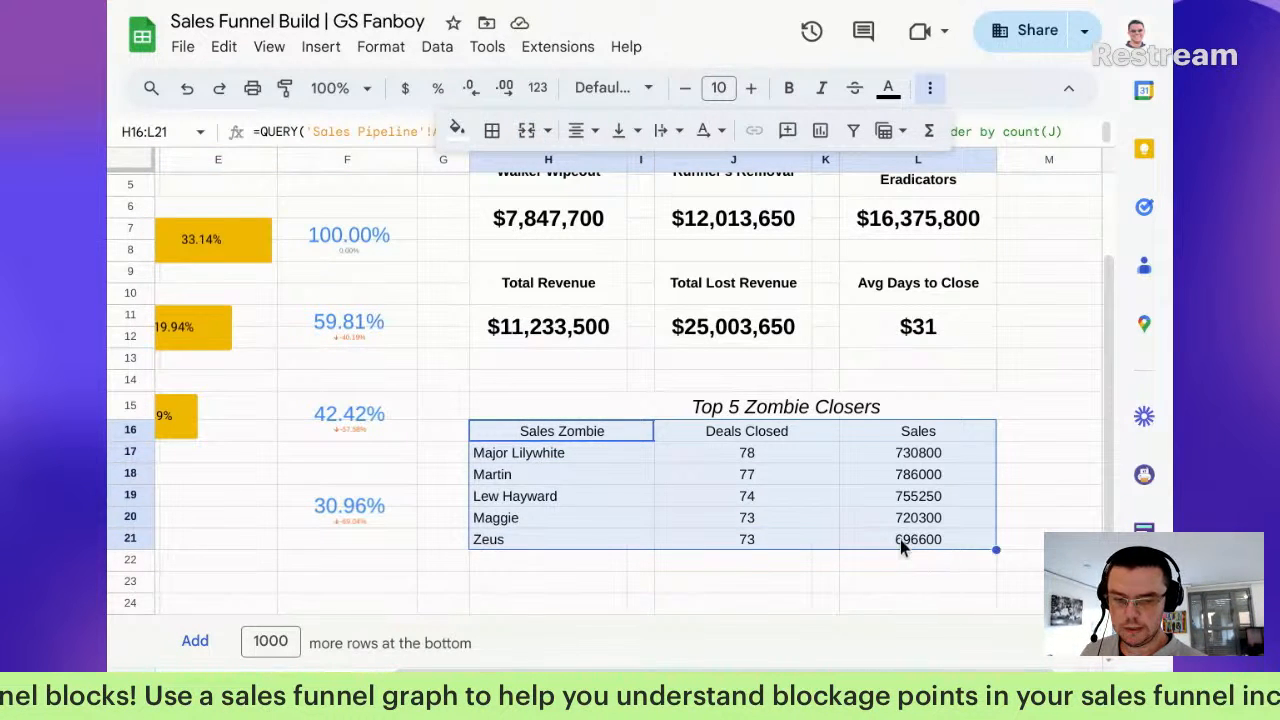
{"action": "left_click", "coordinate": [786, 449]}
{"action": "left_click_drag", "start_coordinate": [574, 457], "coordinate": [923, 537]}
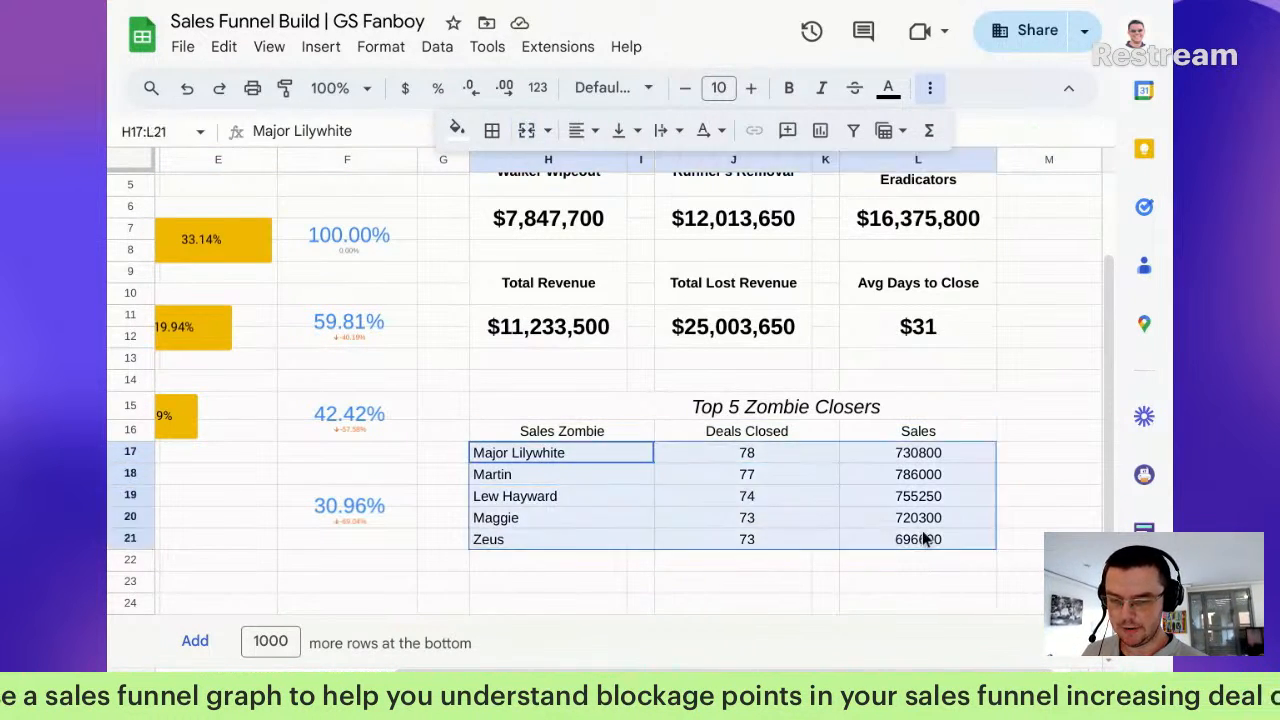
{"action": "left_click", "coordinate": [686, 88]}
{"action": "left_click", "coordinate": [686, 88]}
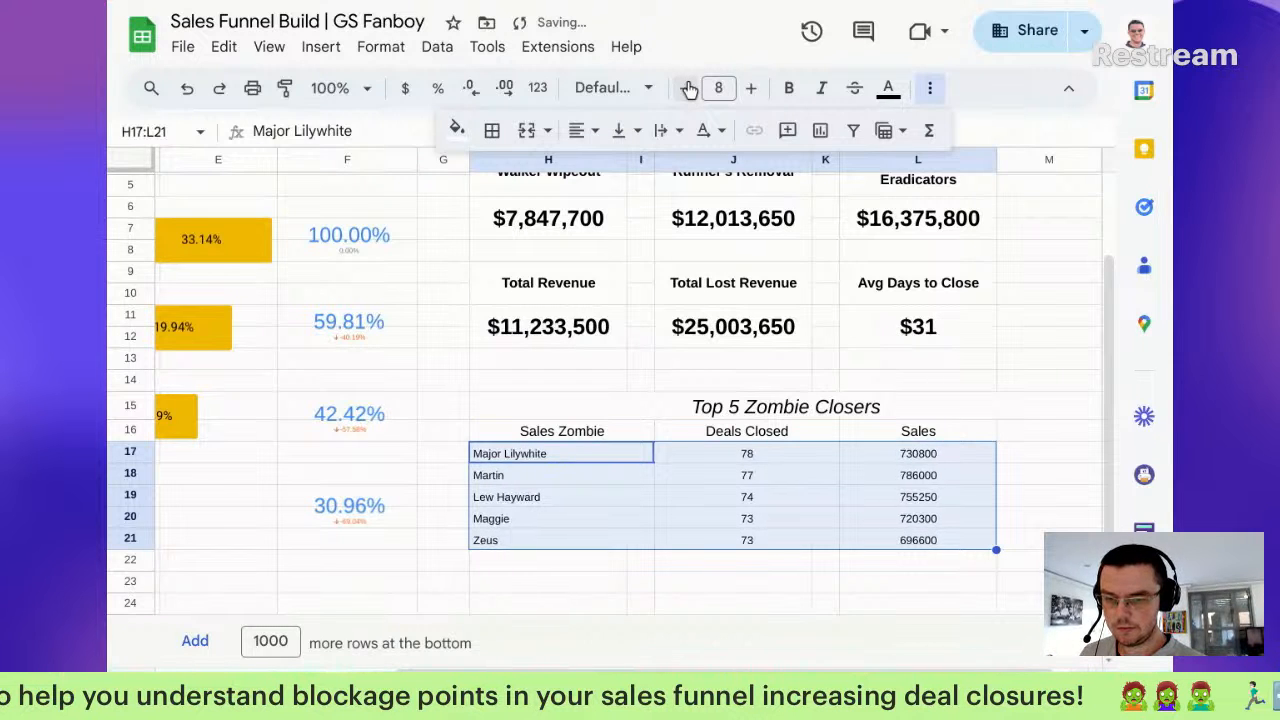
{"action": "left_click", "coordinate": [751, 88]}
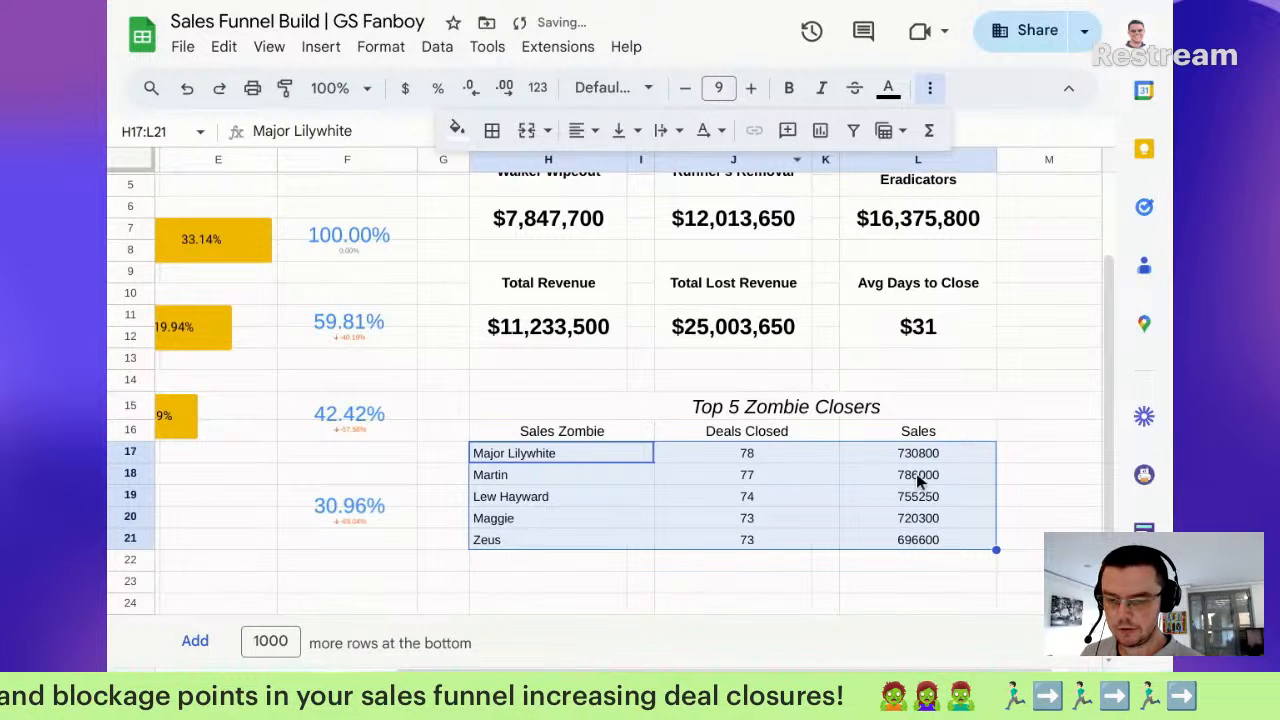
Step: Italicise the H16:L16 table header row
{"action": "key", "text": "Up"}
{"action": "key", "text": "Up"}
{"action": "left_click_drag", "start_coordinate": [589, 434], "coordinate": [874, 443]}
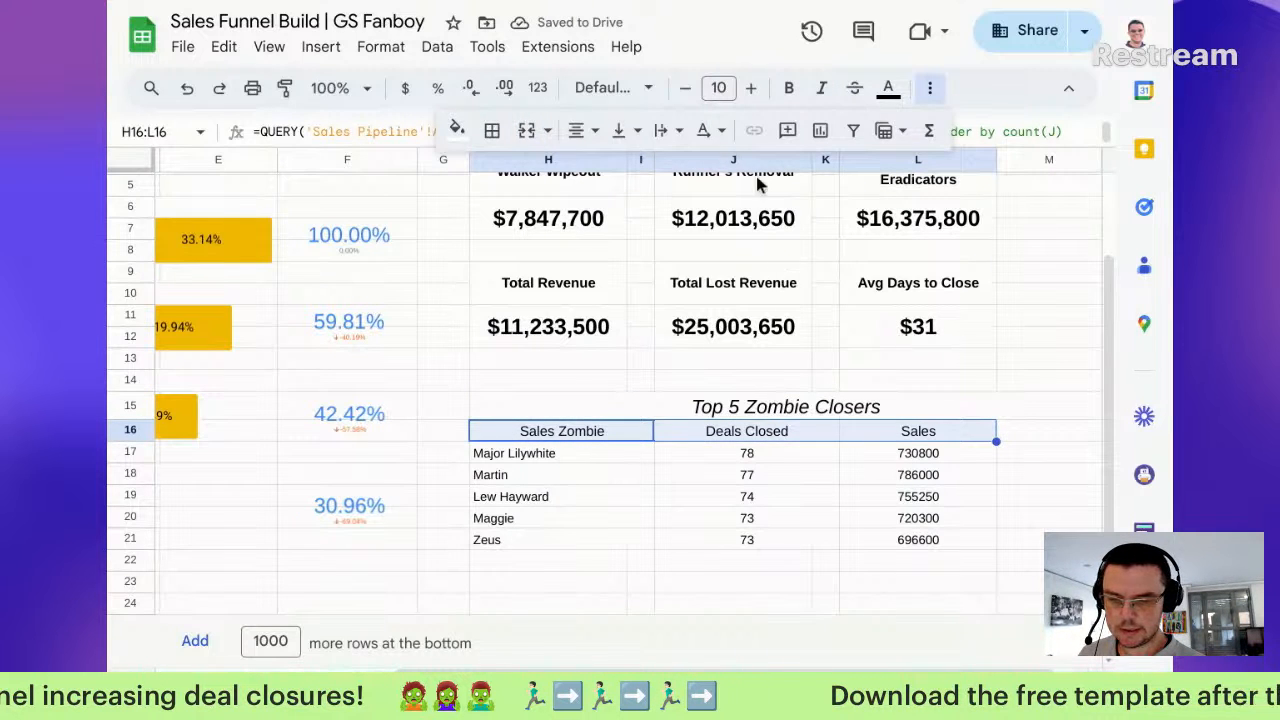
{"action": "left_click", "coordinate": [821, 88]}
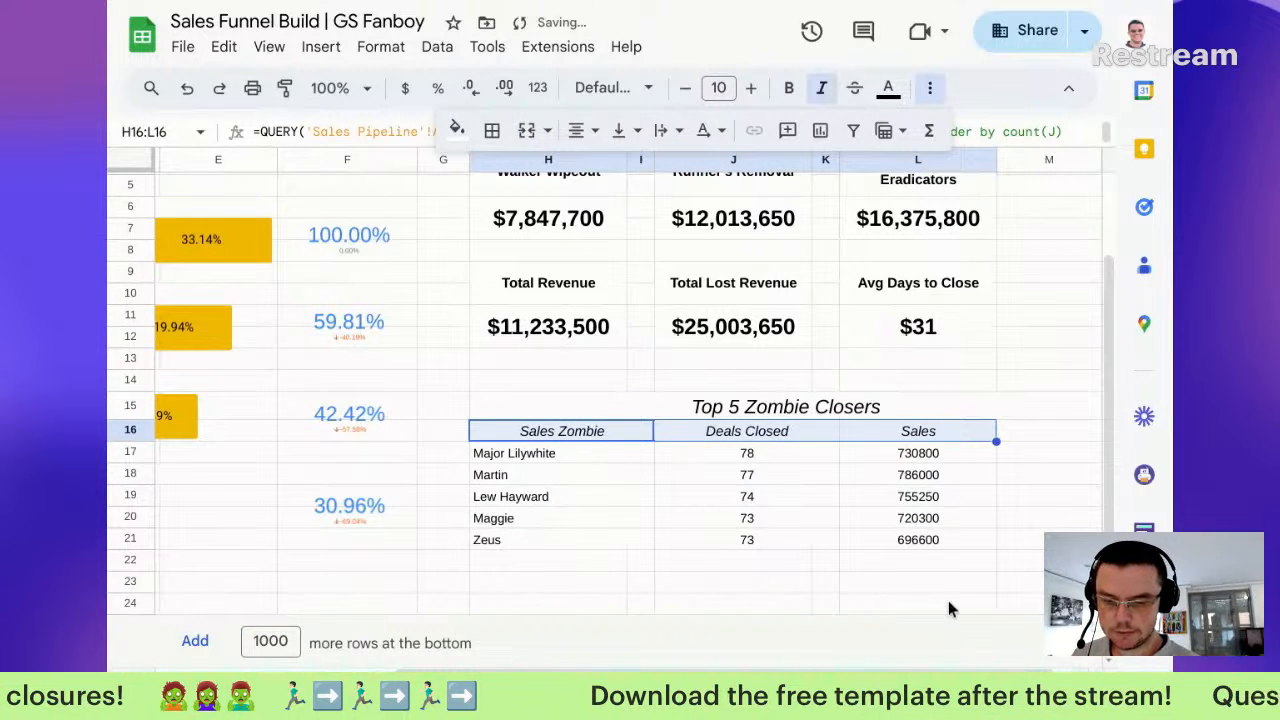
Step: Format the L17:L21 Sales figures as currency with no decimals, like $730,800
{"action": "left_click_drag", "start_coordinate": [915, 453], "coordinate": [920, 540]}
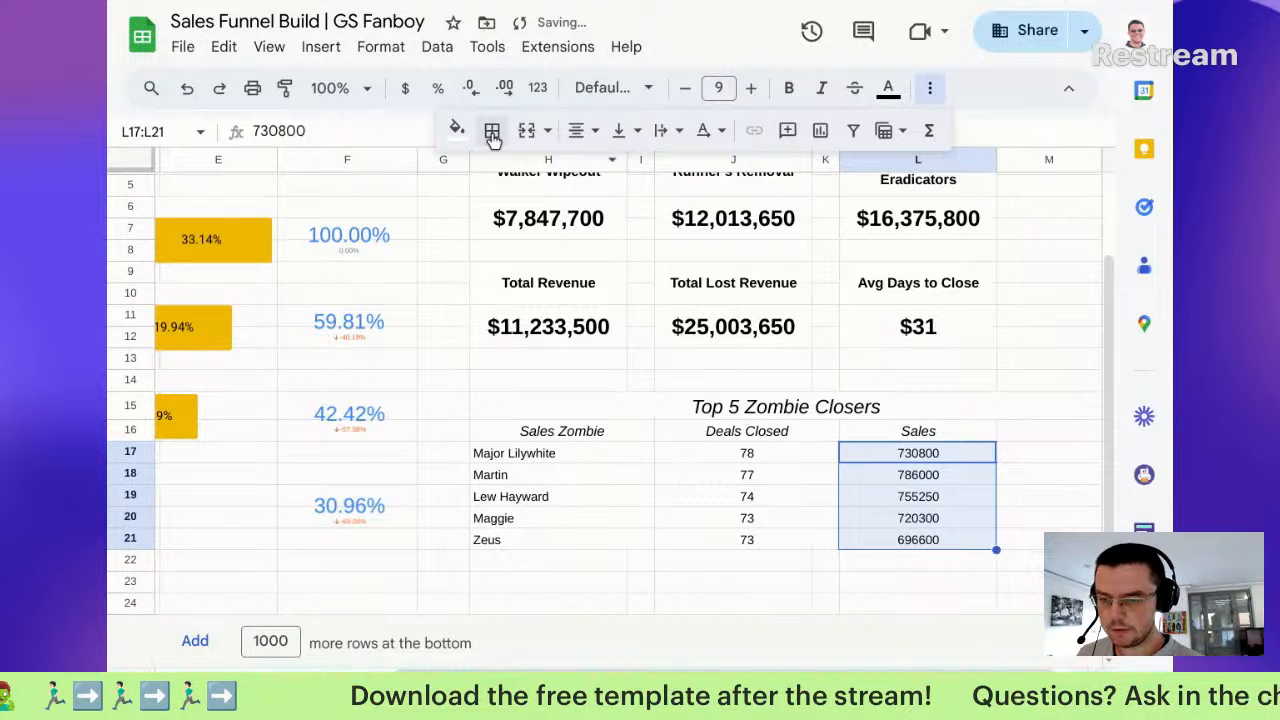
{"action": "left_click", "coordinate": [410, 90]}
{"action": "left_click", "coordinate": [478, 88]}
{"action": "left_click", "coordinate": [478, 88]}
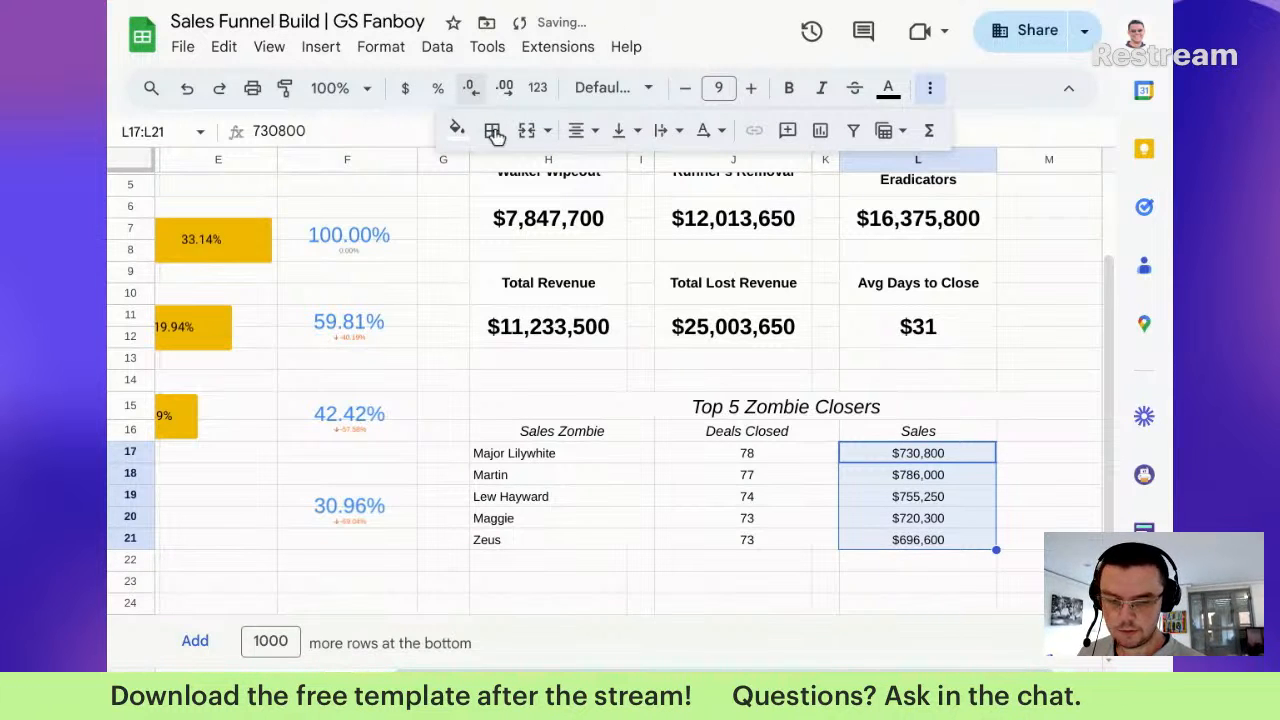
{"action": "left_click", "coordinate": [628, 546]}
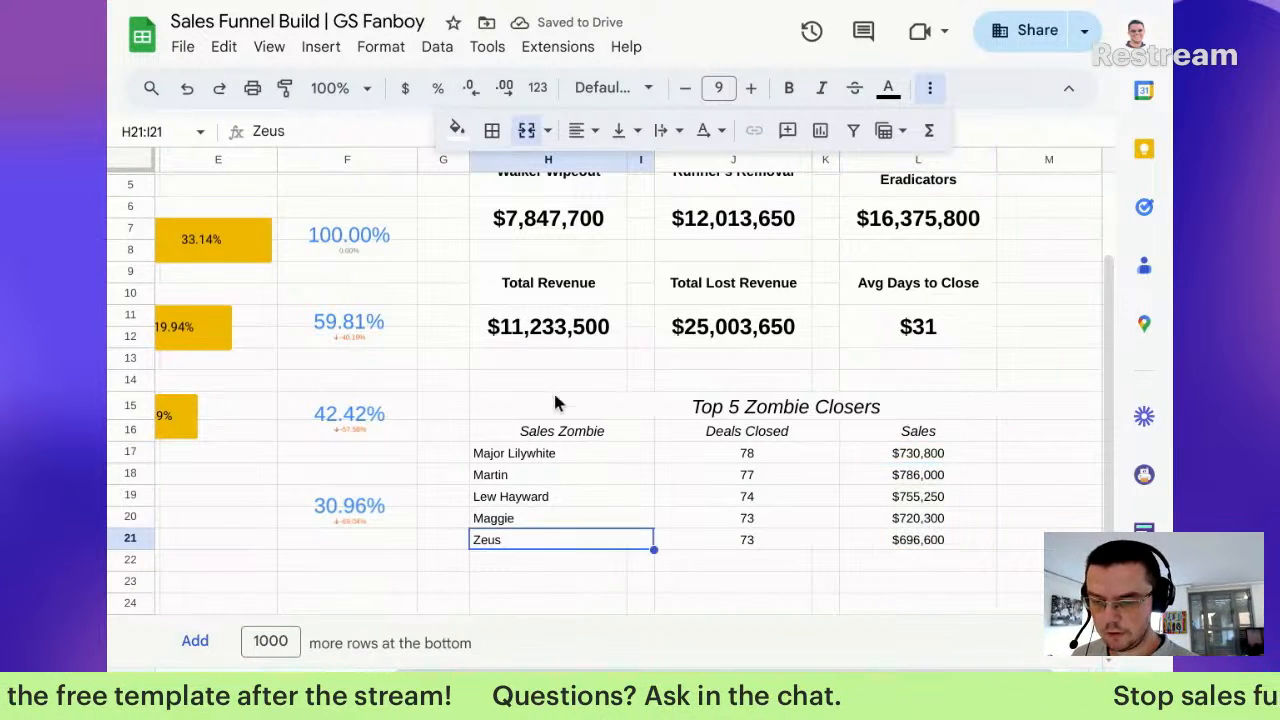
{"action": "left_click", "coordinate": [557, 430]}
{"action": "left_click_drag", "start_coordinate": [820, 494], "coordinate": [903, 538]}
Step: Apply the purple alternating-colour style to the Top 5 Zombie Closers table
{"action": "left_click", "coordinate": [436, 47]}
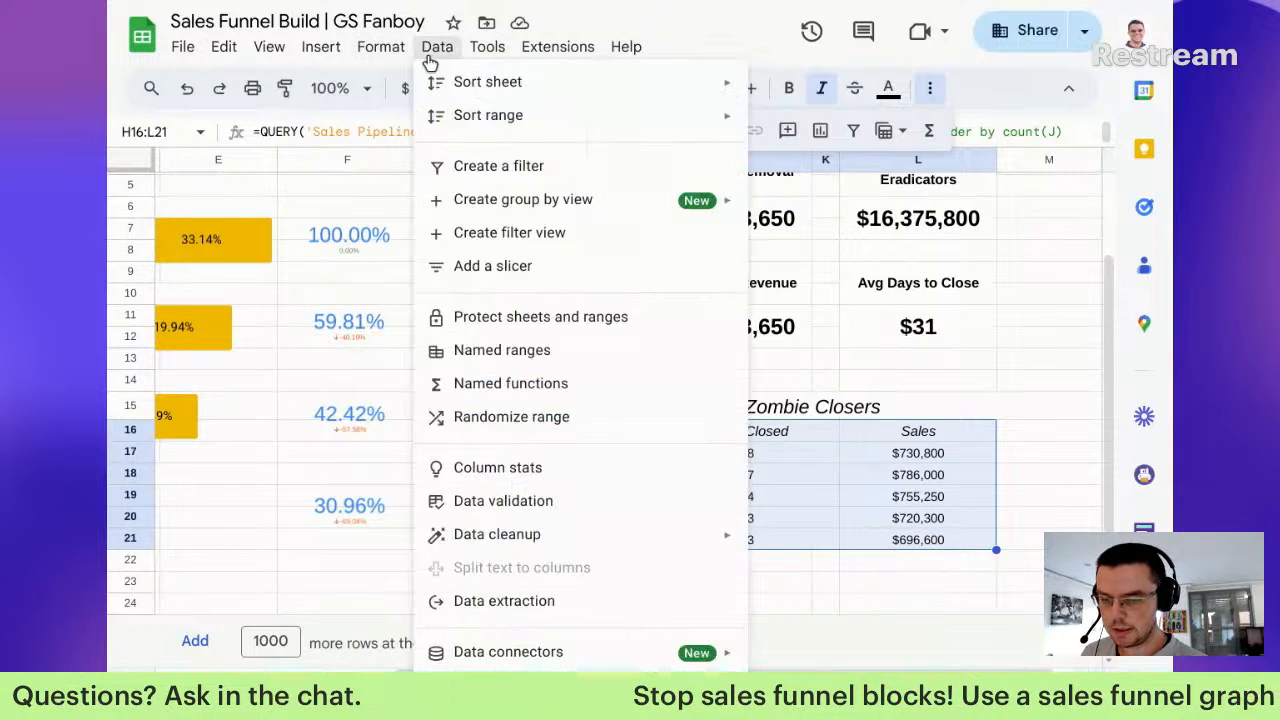
{"action": "mouse_move", "coordinate": [386, 47]}
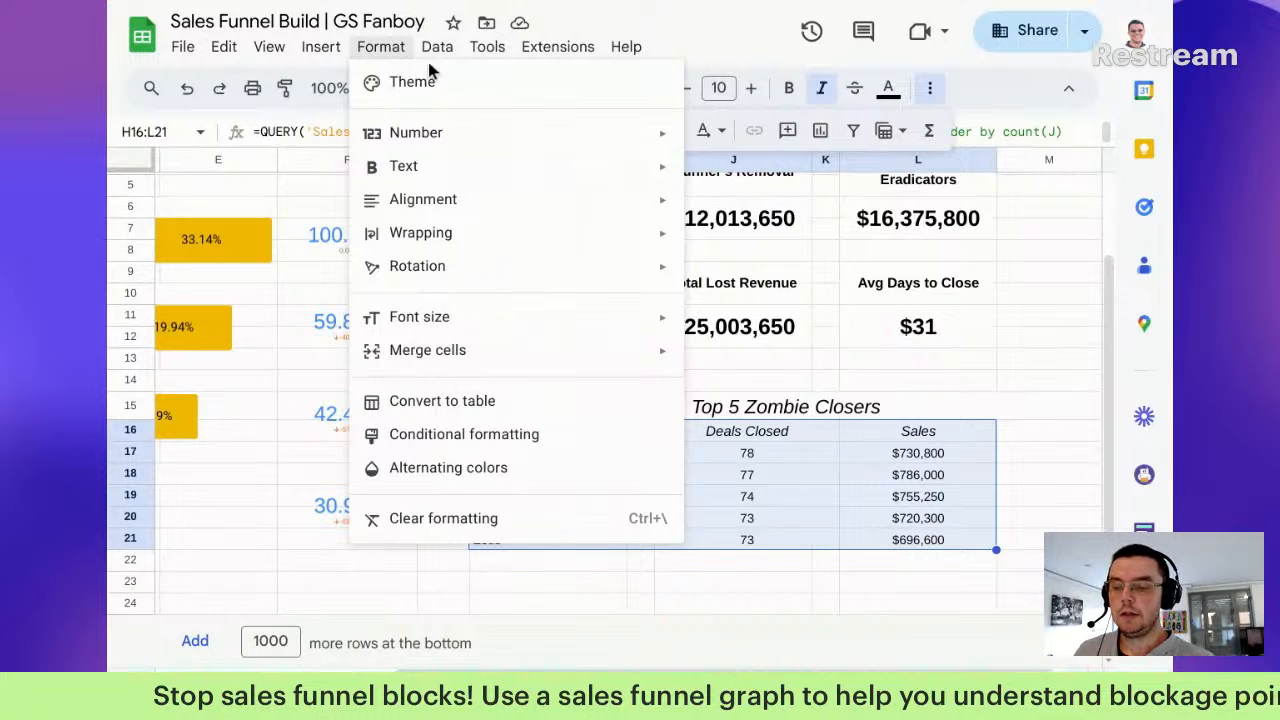
{"action": "mouse_move", "coordinate": [436, 48]}
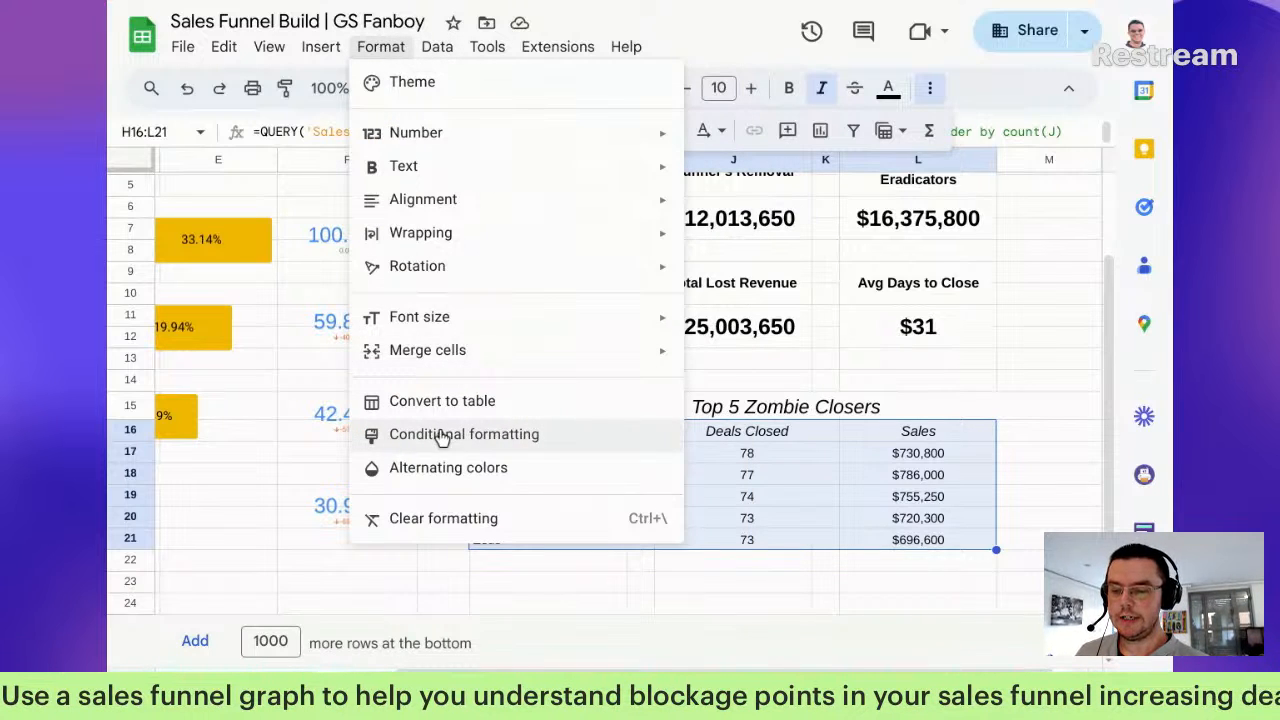
{"action": "left_click", "coordinate": [555, 467]}
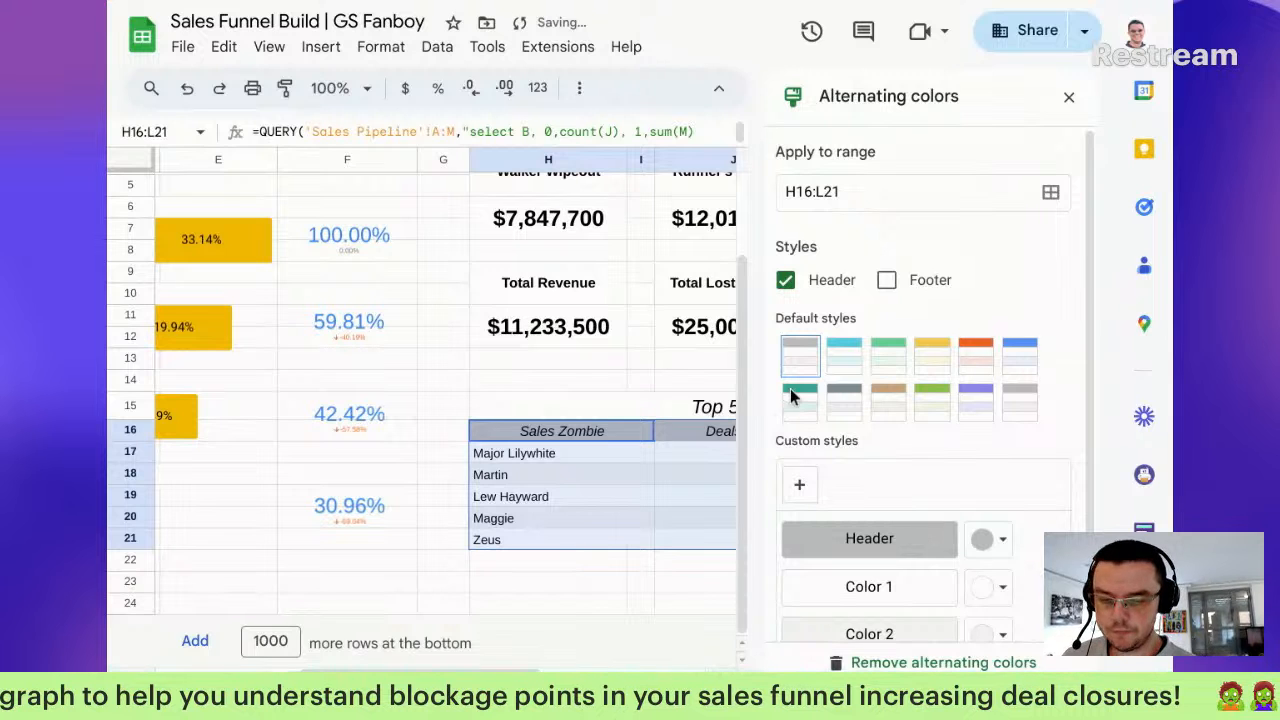
{"action": "left_click", "coordinate": [975, 400]}
Step: Set the banded table's header colour to standard blue
{"action": "left_click", "coordinate": [990, 540]}
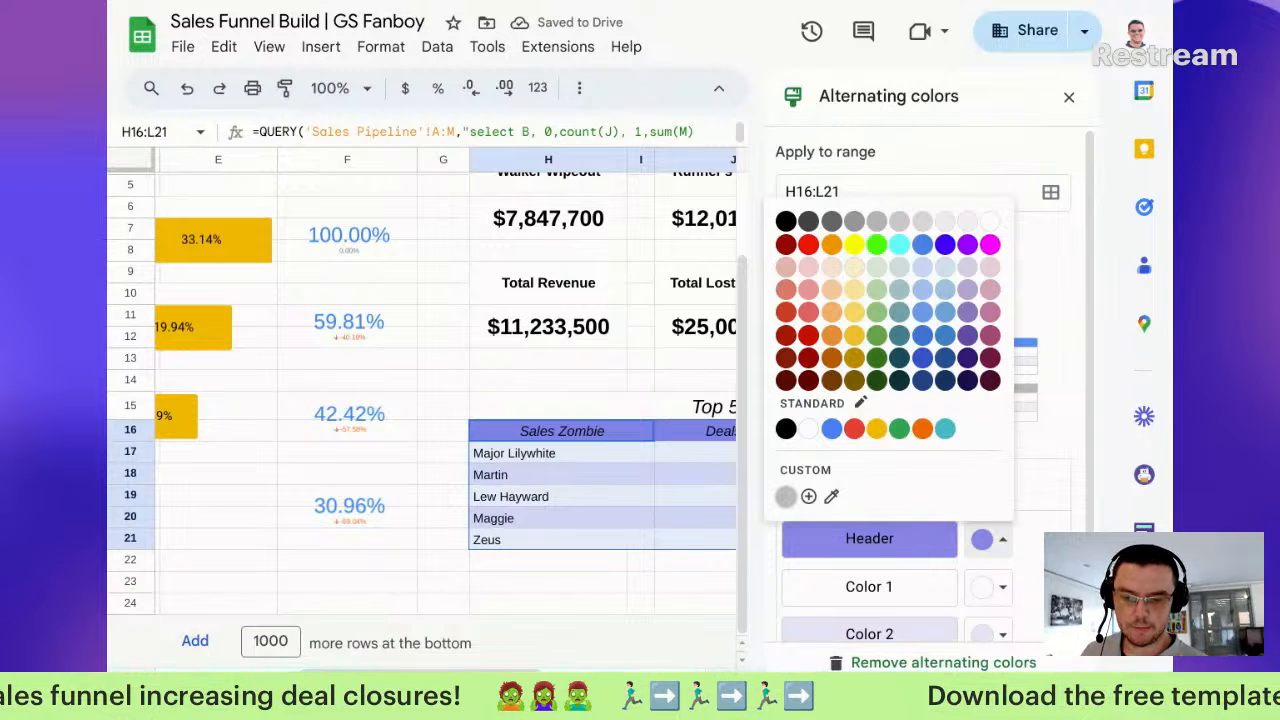
{"action": "left_click", "coordinate": [808, 497]}
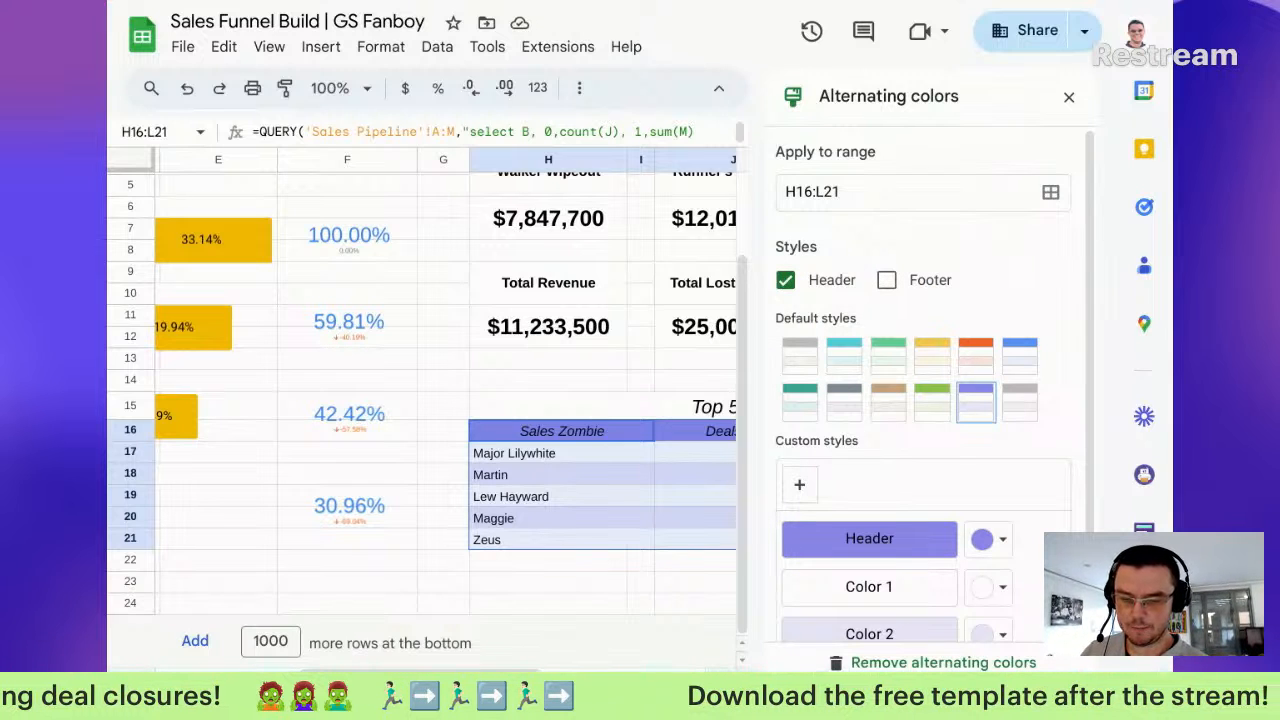
{"action": "left_click", "coordinate": [975, 539]}
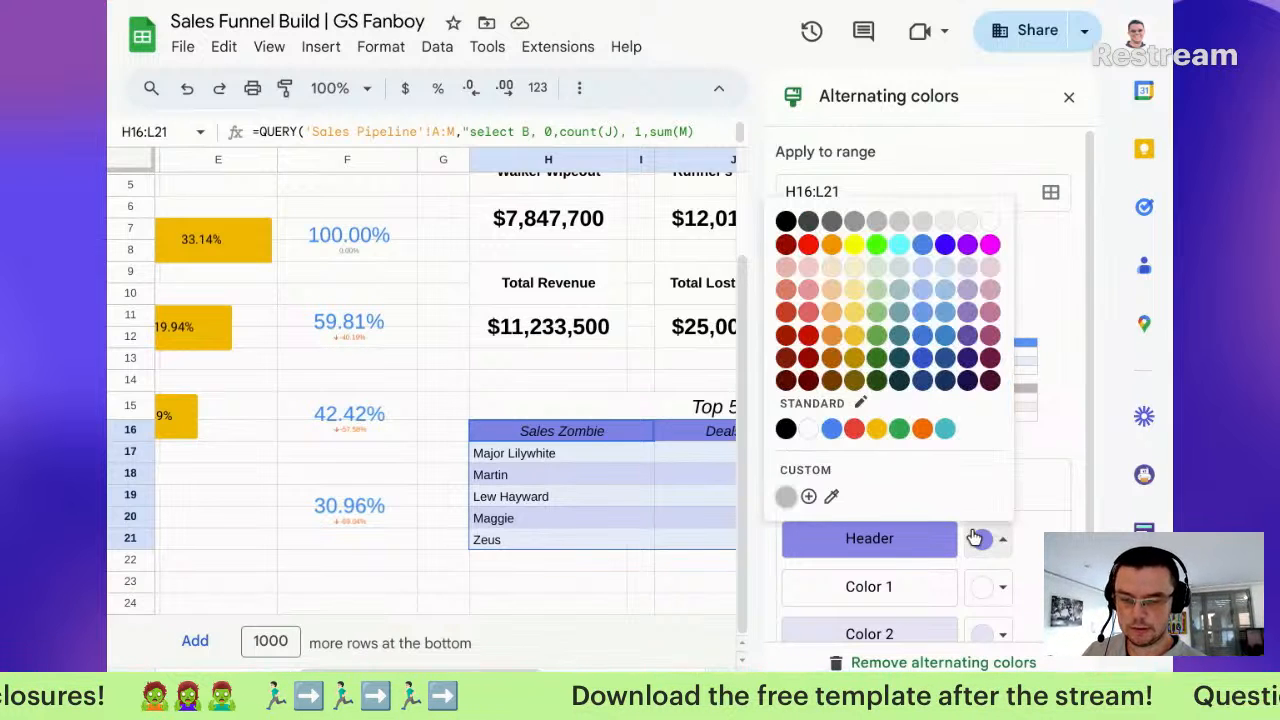
{"action": "left_click", "coordinate": [808, 497]}
{"action": "left_click", "coordinate": [993, 543]}
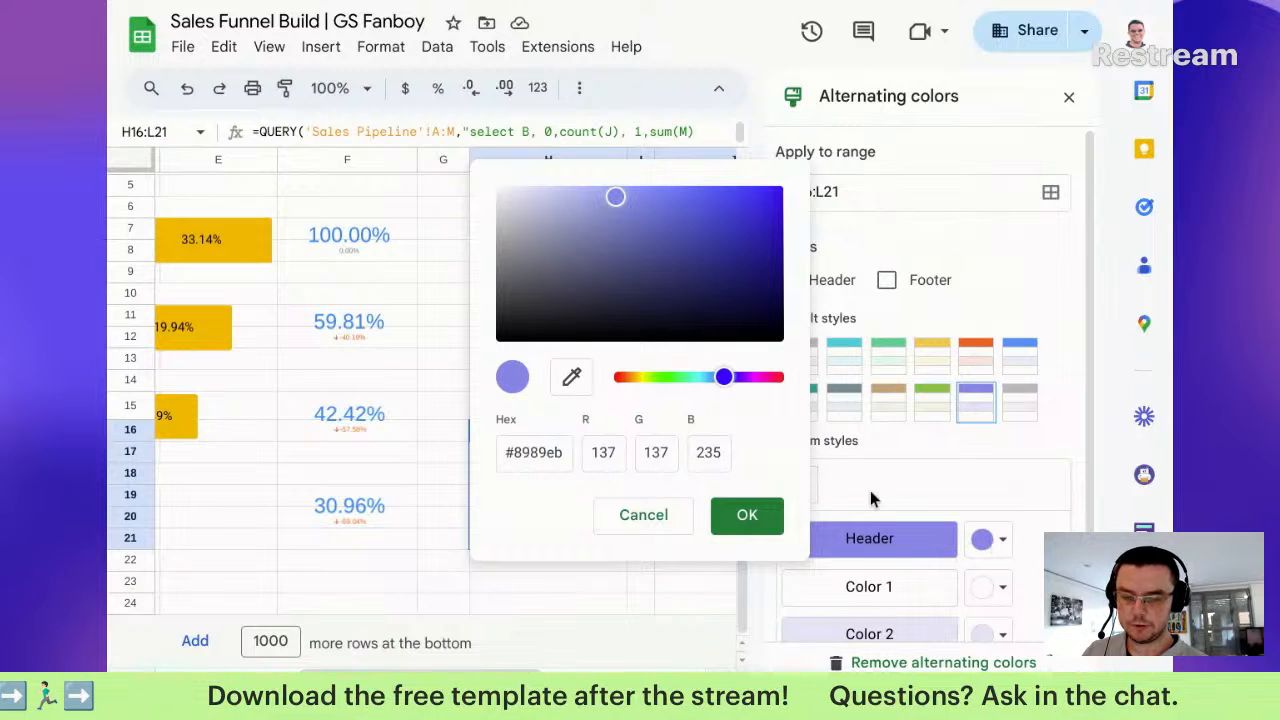
{"action": "left_click", "coordinate": [686, 517]}
{"action": "left_click", "coordinate": [997, 541]}
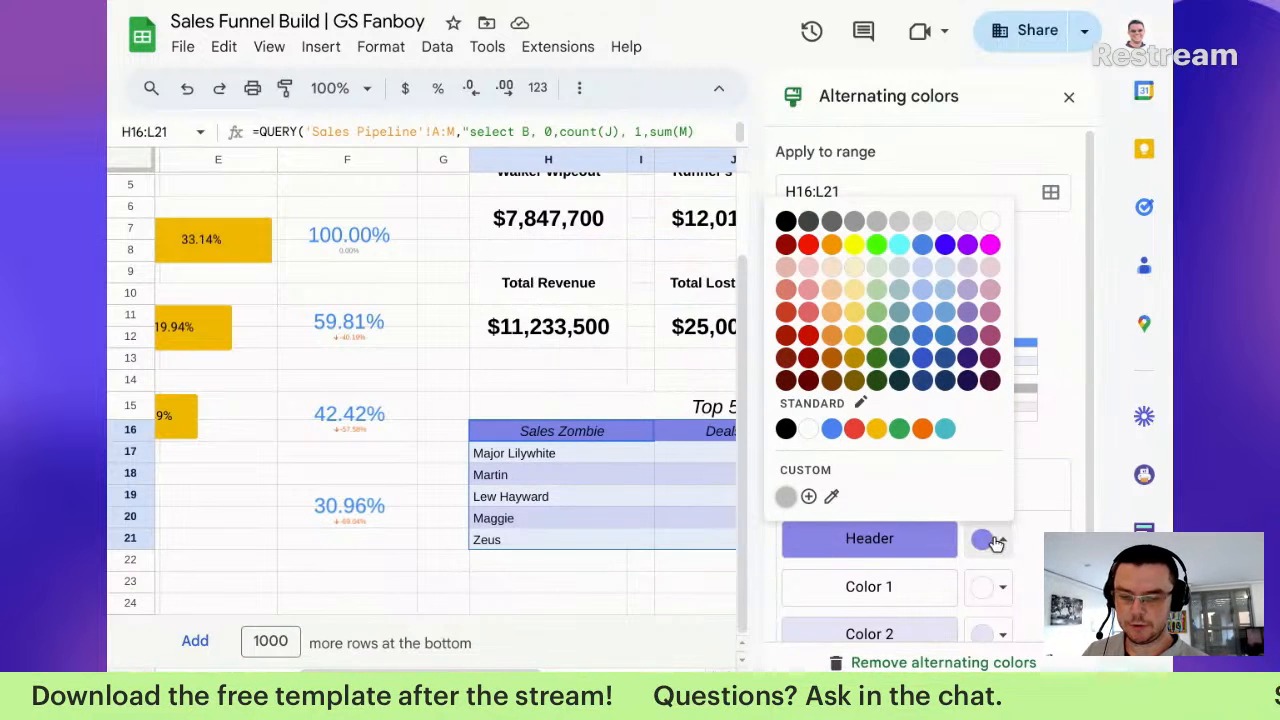
{"action": "left_click", "coordinate": [837, 429]}
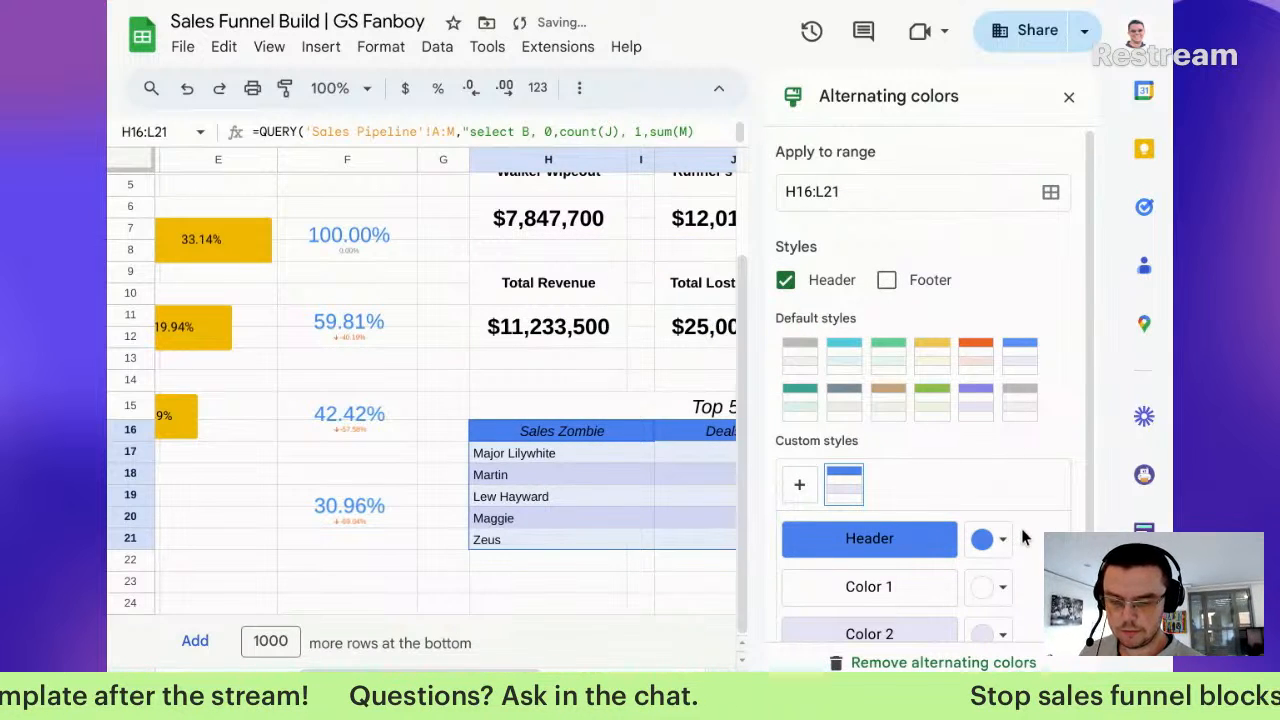
{"action": "left_click", "coordinate": [666, 534]}
{"action": "left_click", "coordinate": [585, 431]}
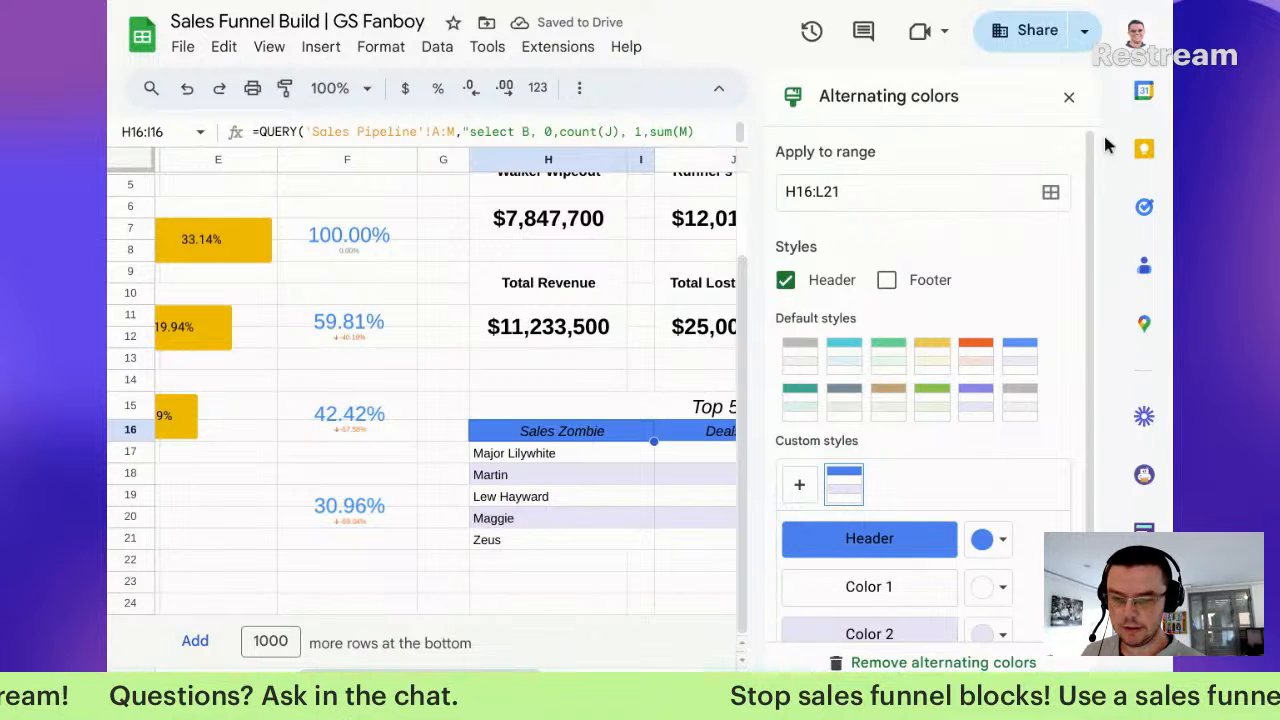
Step: Colour the H16:L16 header text green after briefly trying white
{"action": "left_click", "coordinate": [1069, 96]}
{"action": "left_click_drag", "start_coordinate": [643, 445], "coordinate": [934, 447]}
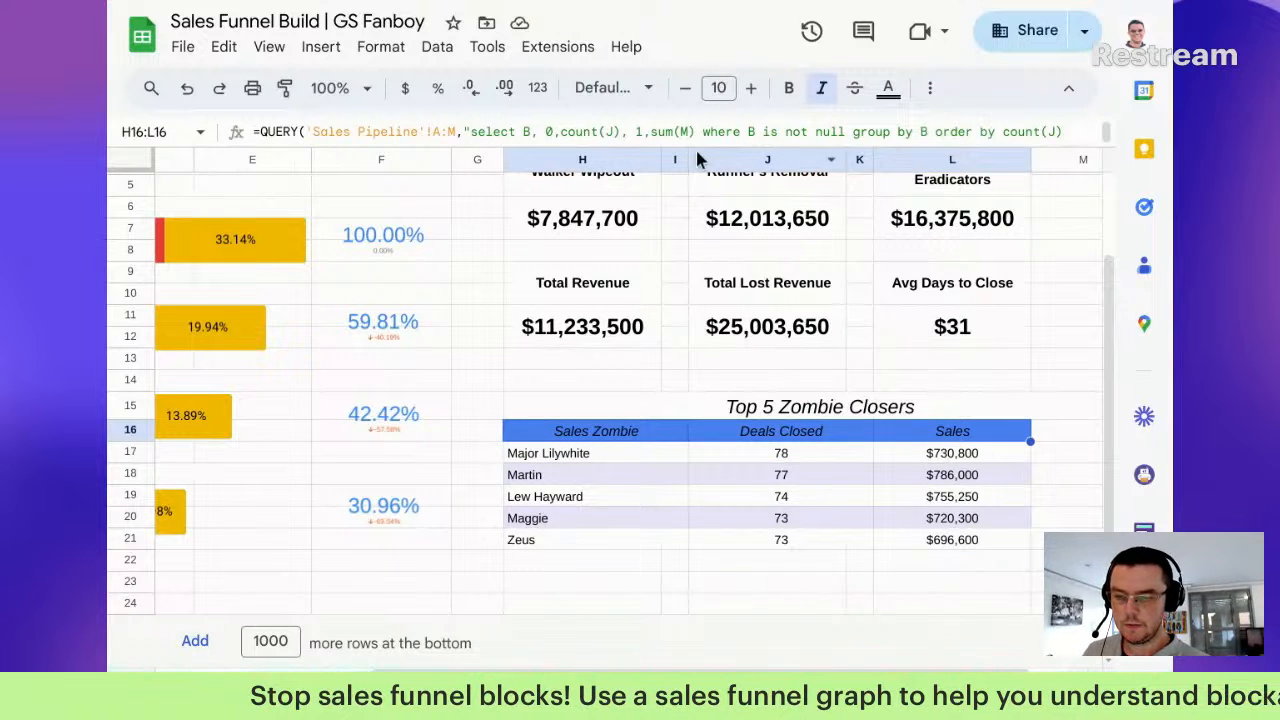
{"action": "left_click", "coordinate": [879, 92]}
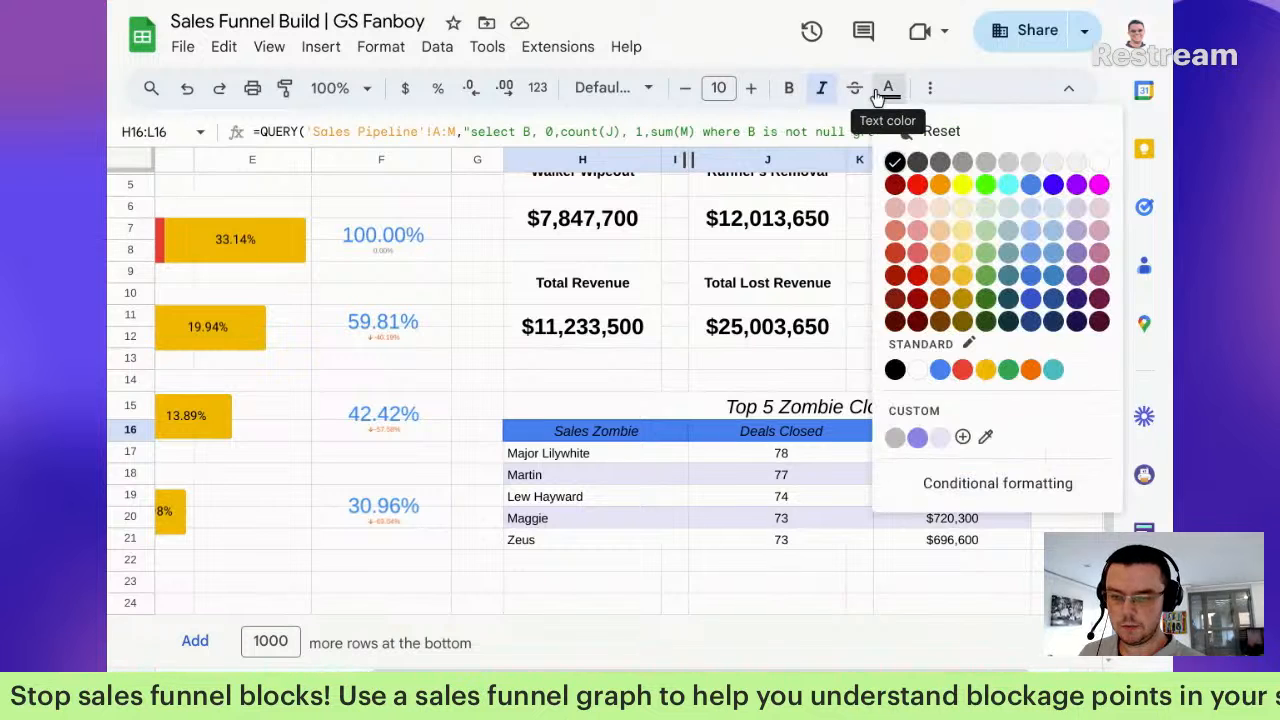
{"action": "left_click", "coordinate": [1099, 162]}
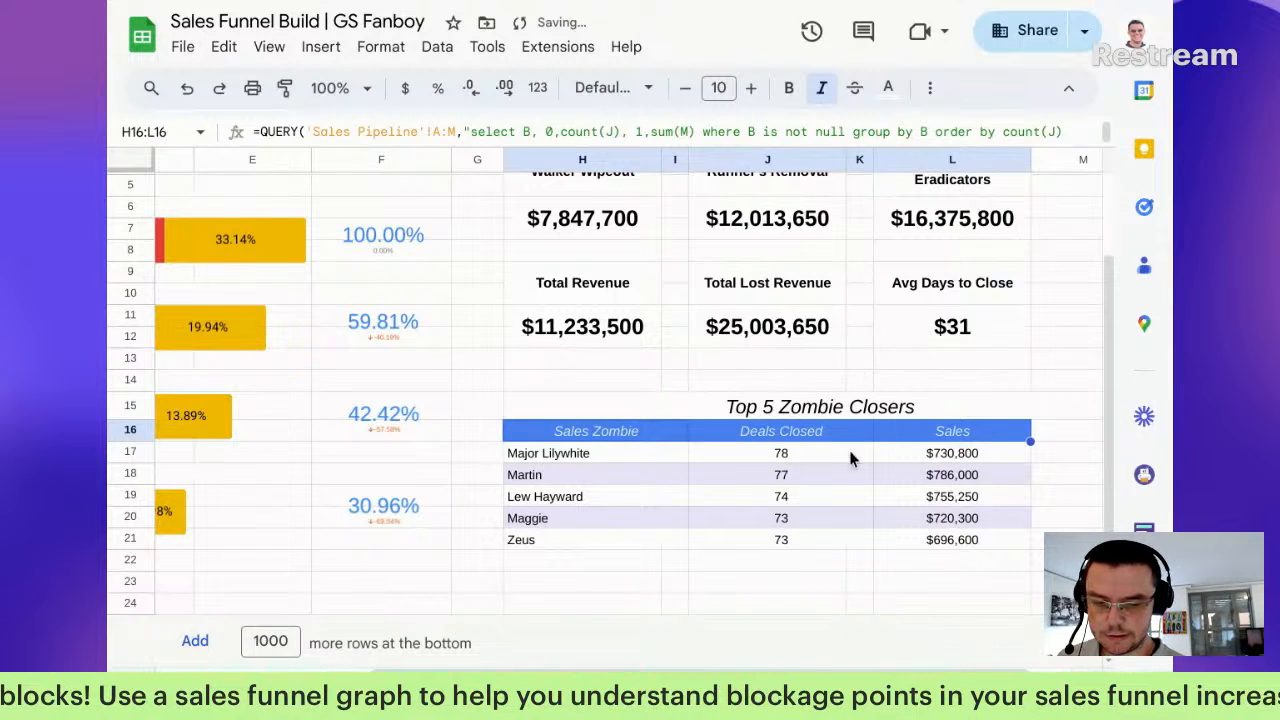
{"action": "left_click", "coordinate": [901, 92]}
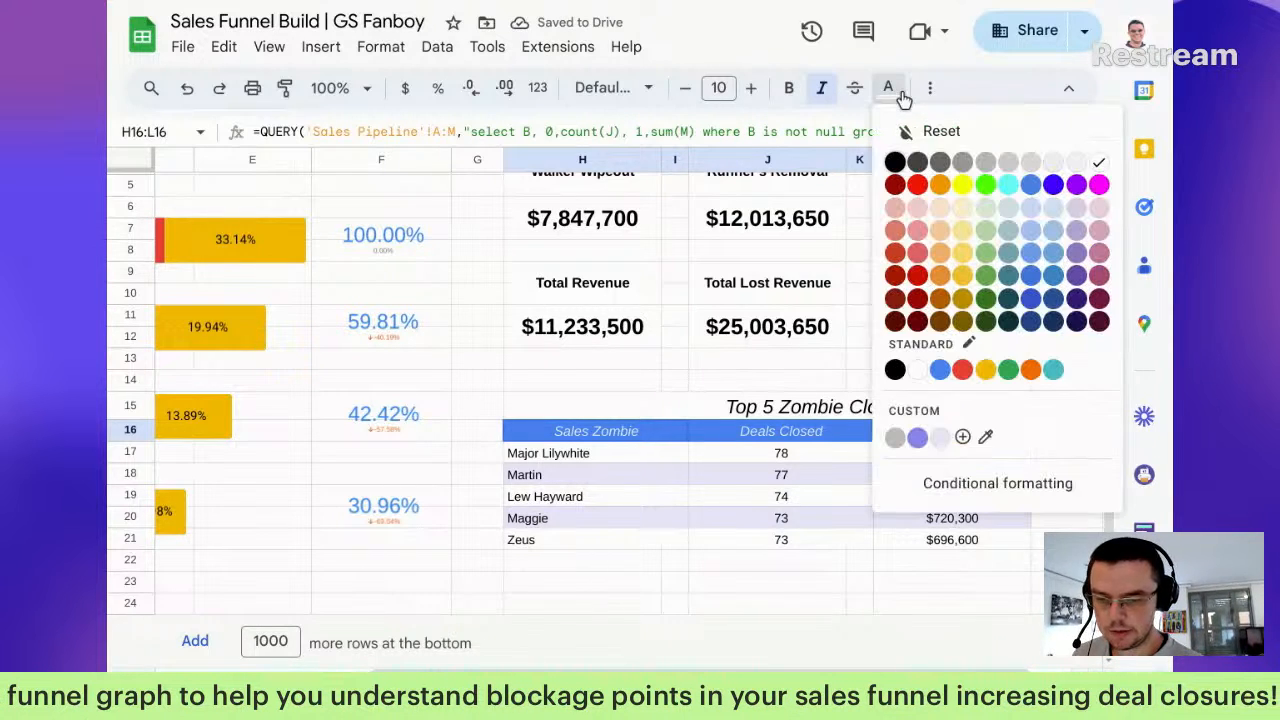
{"action": "left_click", "coordinate": [1008, 370]}
{"action": "left_click", "coordinate": [703, 458]}
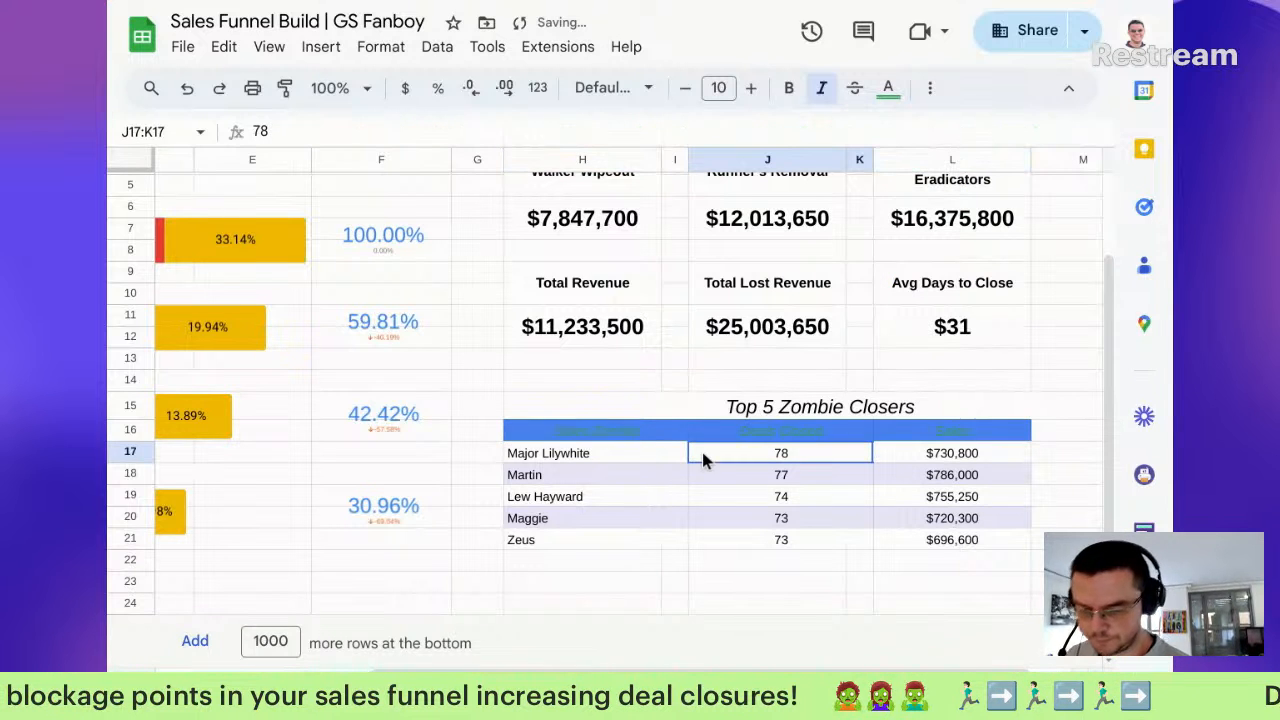
Step: Move the dashboard title from row 1 down into row 2
{"action": "scroll", "coordinate": [605, 600], "scroll_direction": "up", "scroll_amount": 2}
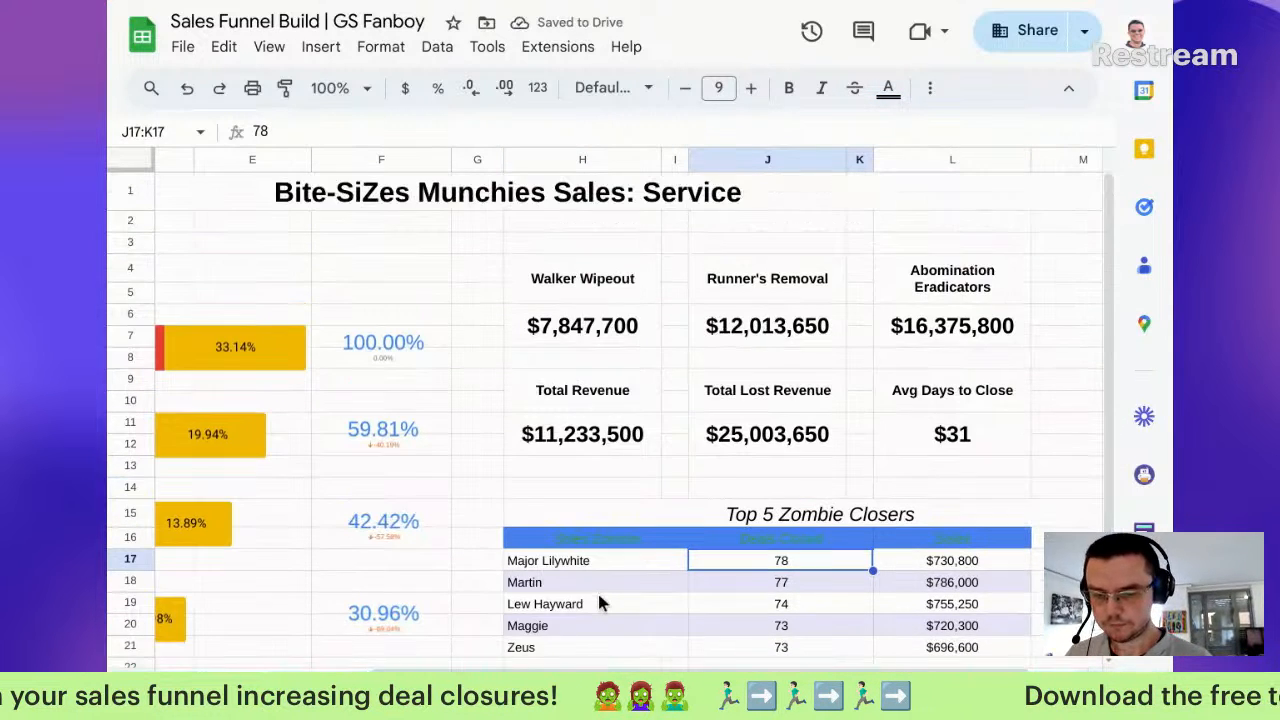
{"action": "scroll", "coordinate": [599, 603], "scroll_direction": "left", "scroll_amount": 5}
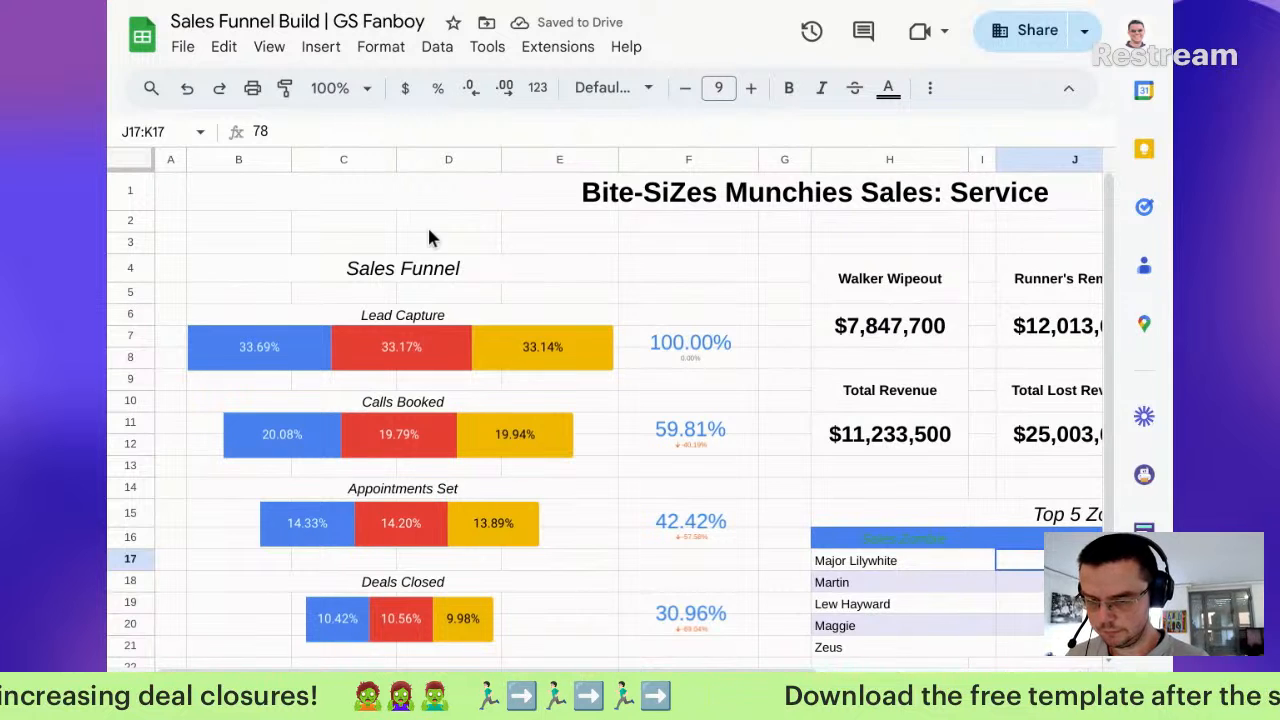
{"action": "left_click", "coordinate": [417, 188]}
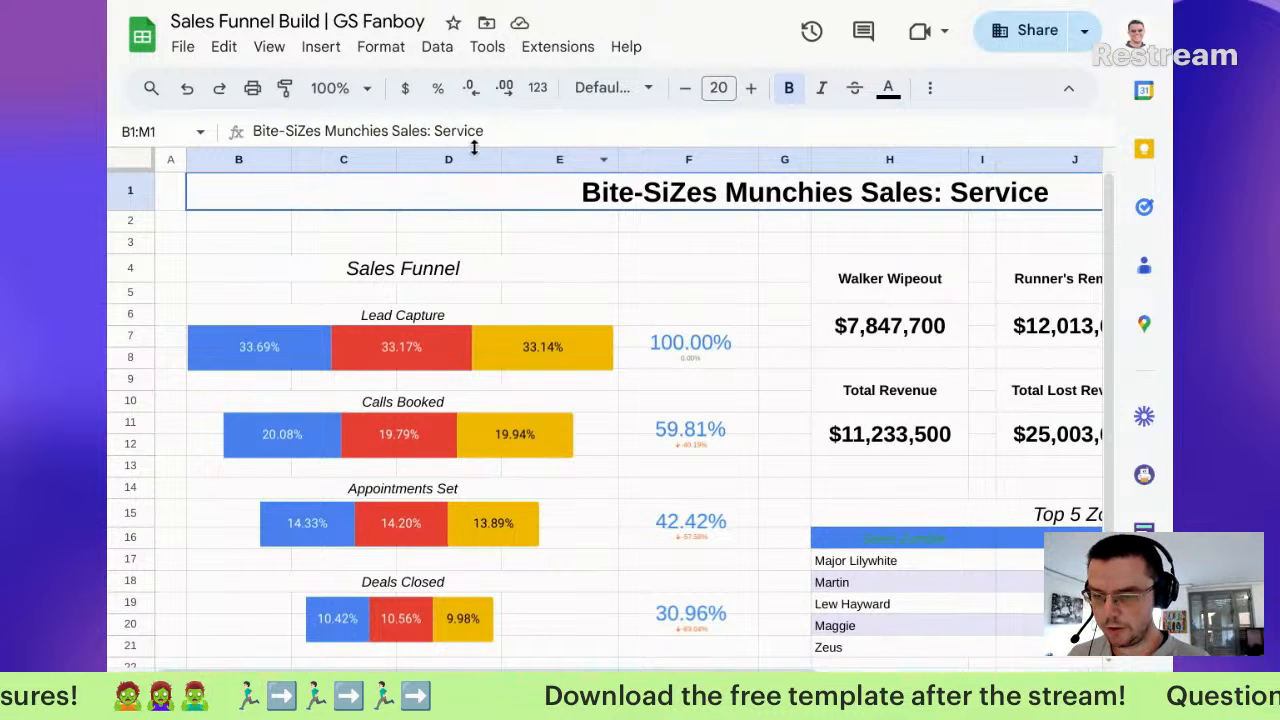
{"action": "mouse_move", "coordinate": [742, 202]}
{"action": "left_mouse_down"}
{"action": "mouse_move", "coordinate": [743, 213]}
{"action": "mouse_move", "coordinate": [746, 176]}
{"action": "mouse_move", "coordinate": [751, 224]}
{"action": "left_mouse_up"}
{"action": "double_click", "coordinate": [751, 224]}
{"action": "left_click_drag", "start_coordinate": [408, 205], "coordinate": [412, 195]}
{"action": "double_click", "coordinate": [413, 196]}
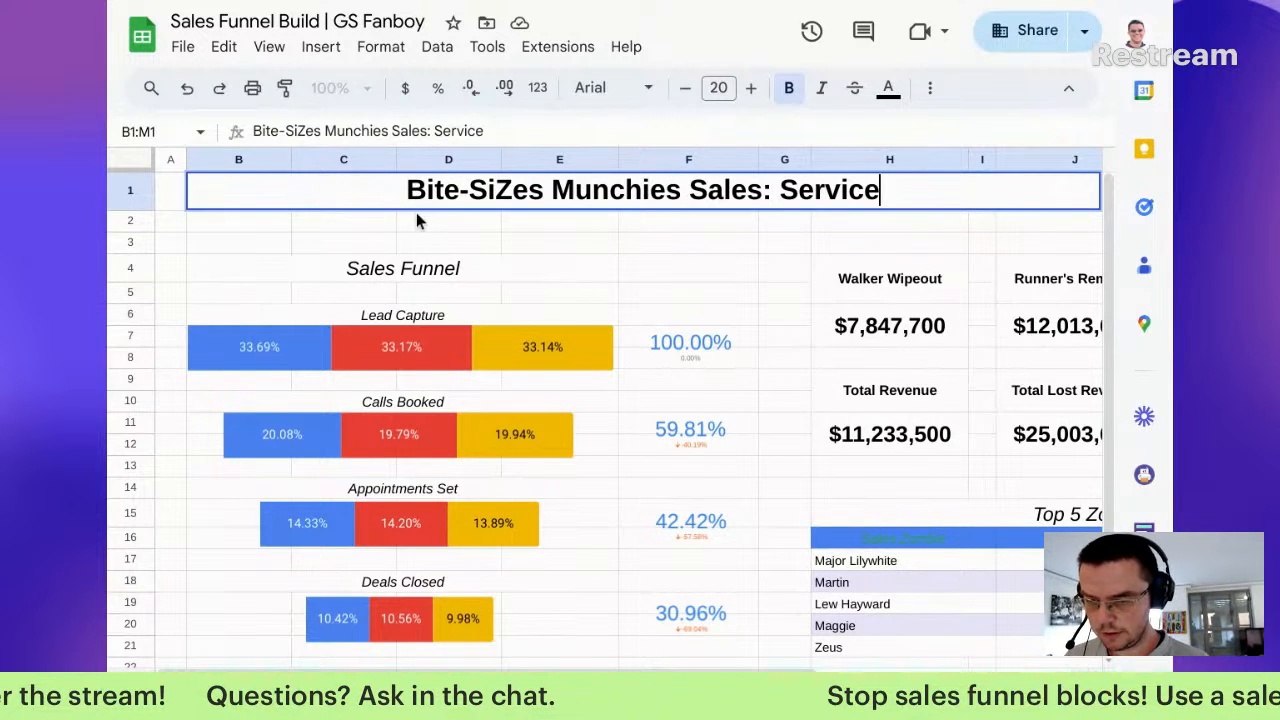
{"action": "left_click", "coordinate": [417, 223]}
{"action": "left_click", "coordinate": [414, 206]}
{"action": "key", "text": "ctrl+c"}
{"action": "left_click", "coordinate": [260, 229]}
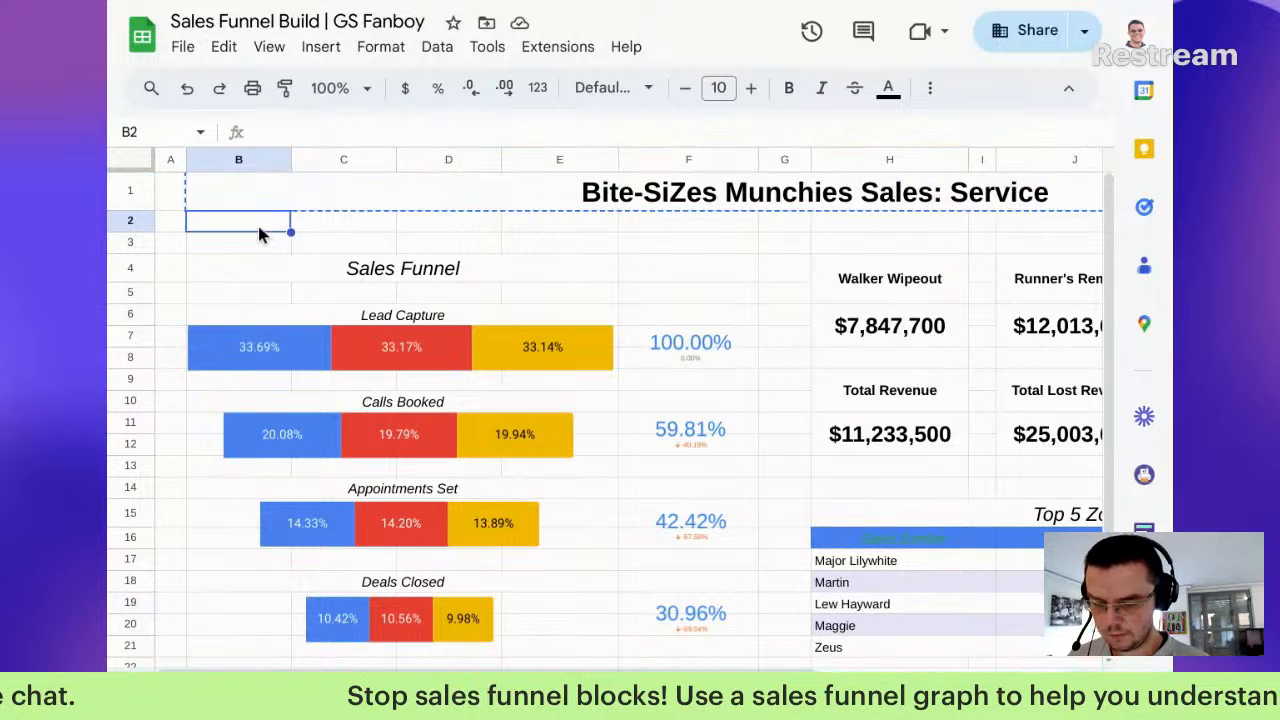
{"action": "key", "text": "ctrl+v"}
Step: Shrink row 1 to a thin strip and make row 2 taller
{"action": "left_click", "coordinate": [386, 185]}
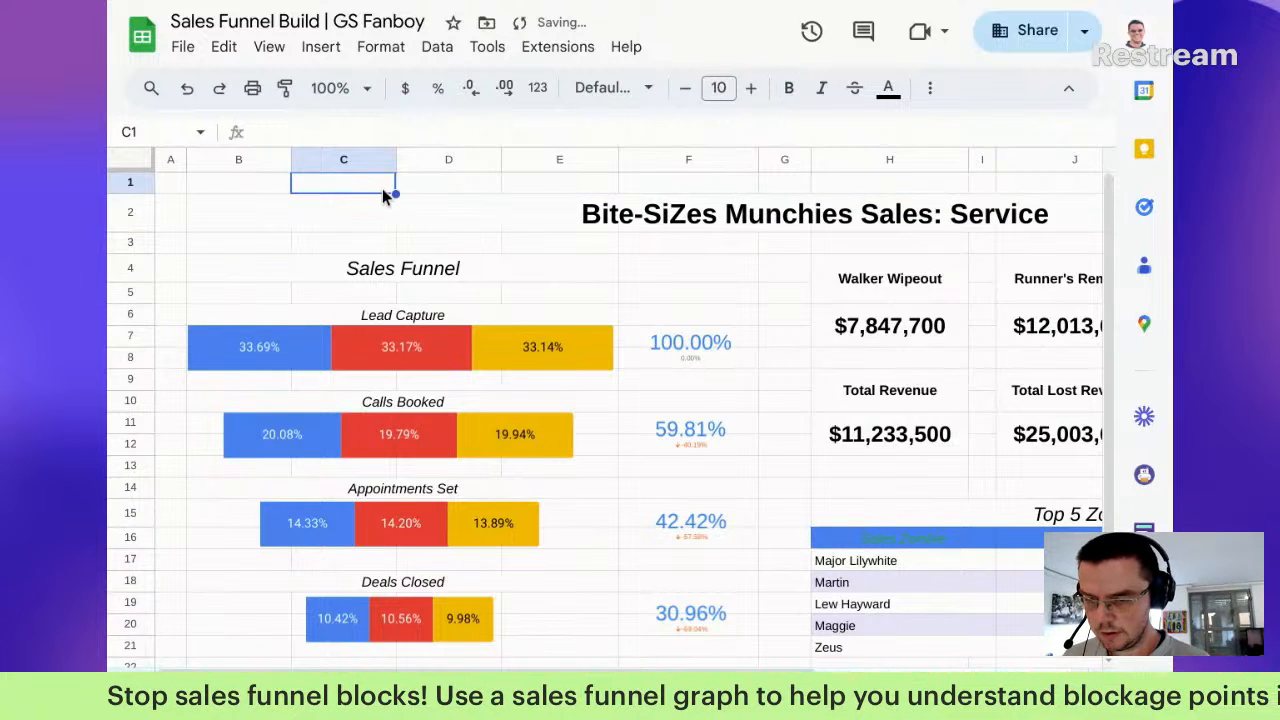
{"action": "left_click_drag", "start_coordinate": [131, 195], "coordinate": [158, 180]}
{"action": "left_click", "coordinate": [480, 209]}
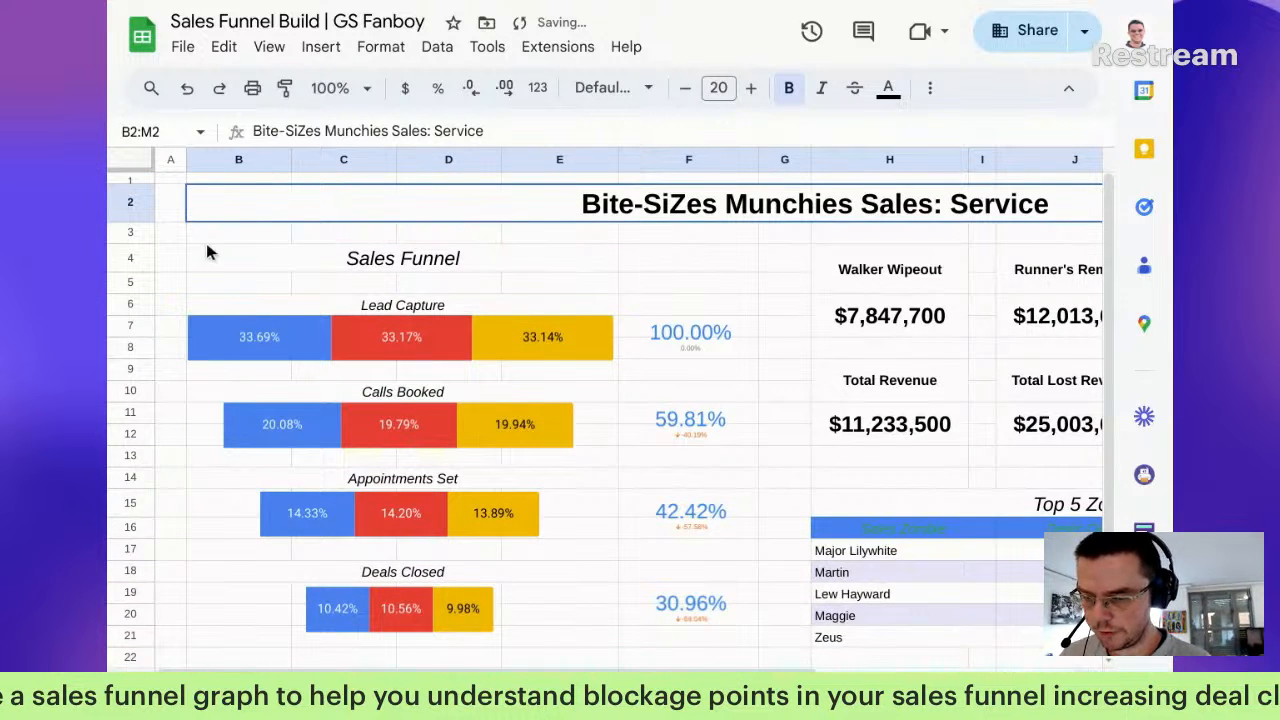
{"action": "left_click_drag", "start_coordinate": [130, 222], "coordinate": [149, 242]}
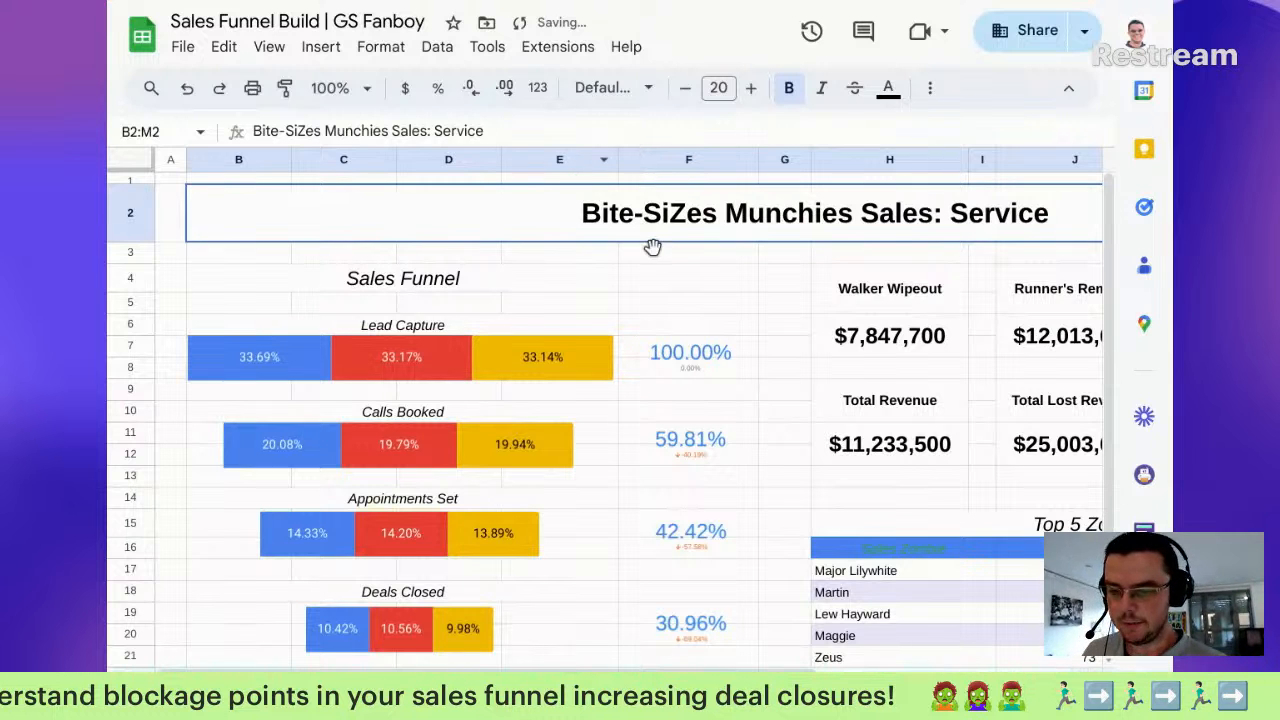
Step: Unmerge the title cells and move the title text into cell F2
{"action": "left_click", "coordinate": [930, 88]}
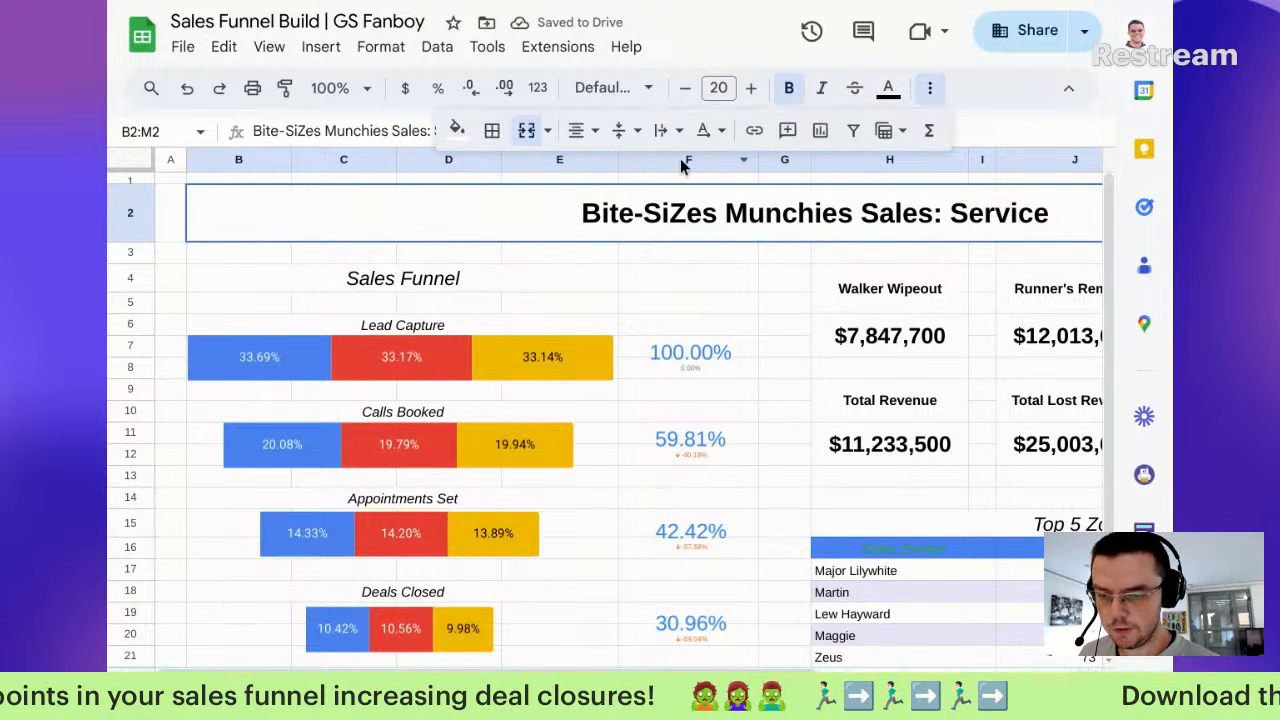
{"action": "left_click", "coordinate": [527, 131]}
{"action": "left_click", "coordinate": [425, 225]}
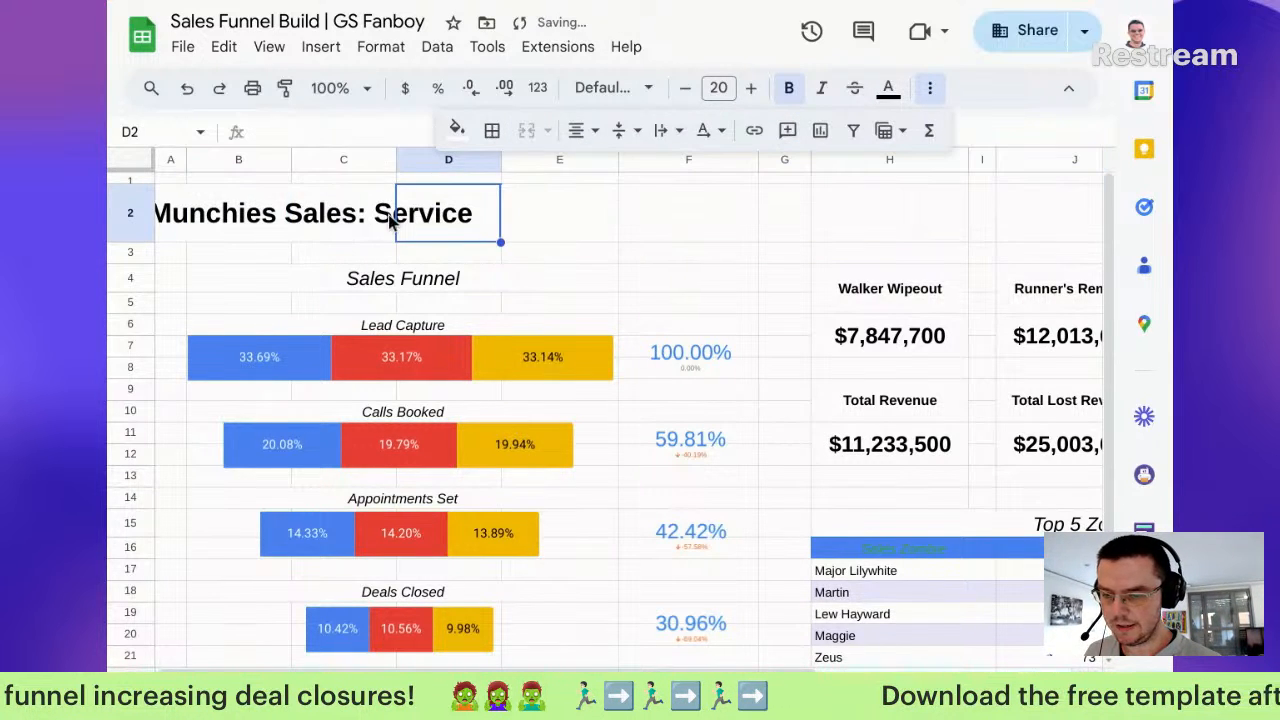
{"action": "left_click", "coordinate": [340, 226]}
{"action": "left_click", "coordinate": [213, 224]}
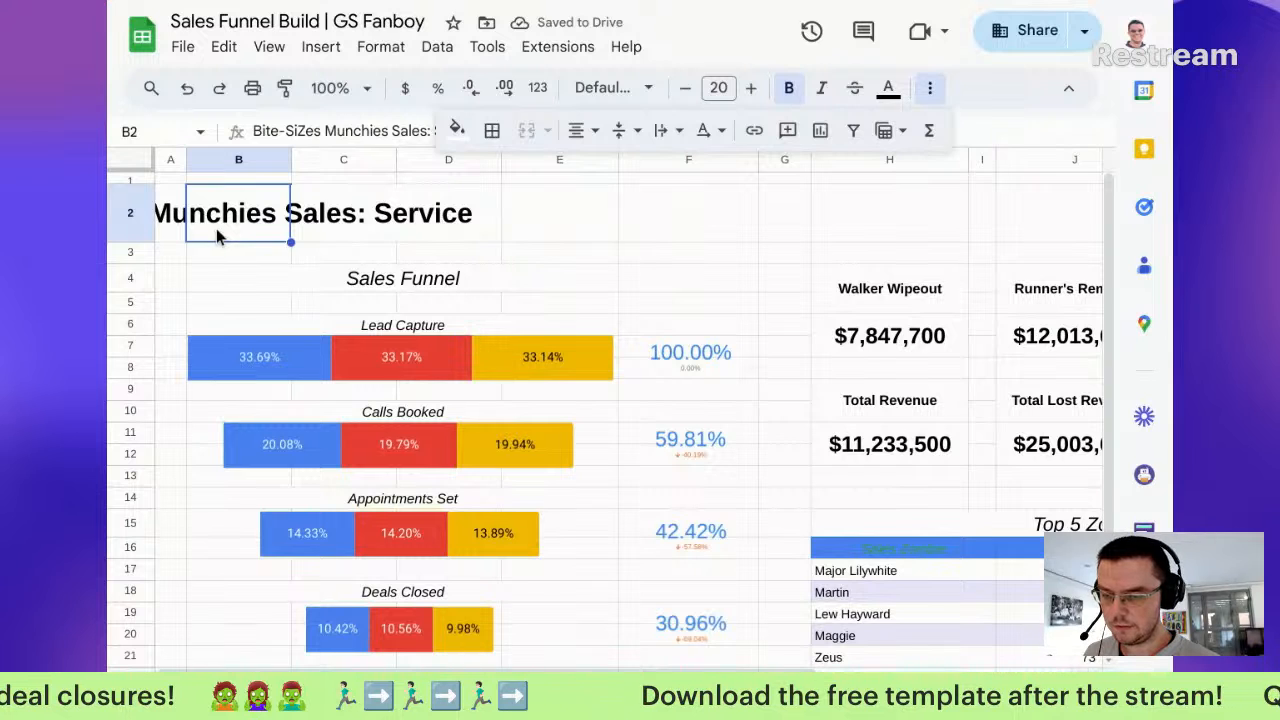
{"action": "left_click_drag", "start_coordinate": [378, 208], "coordinate": [688, 236]}
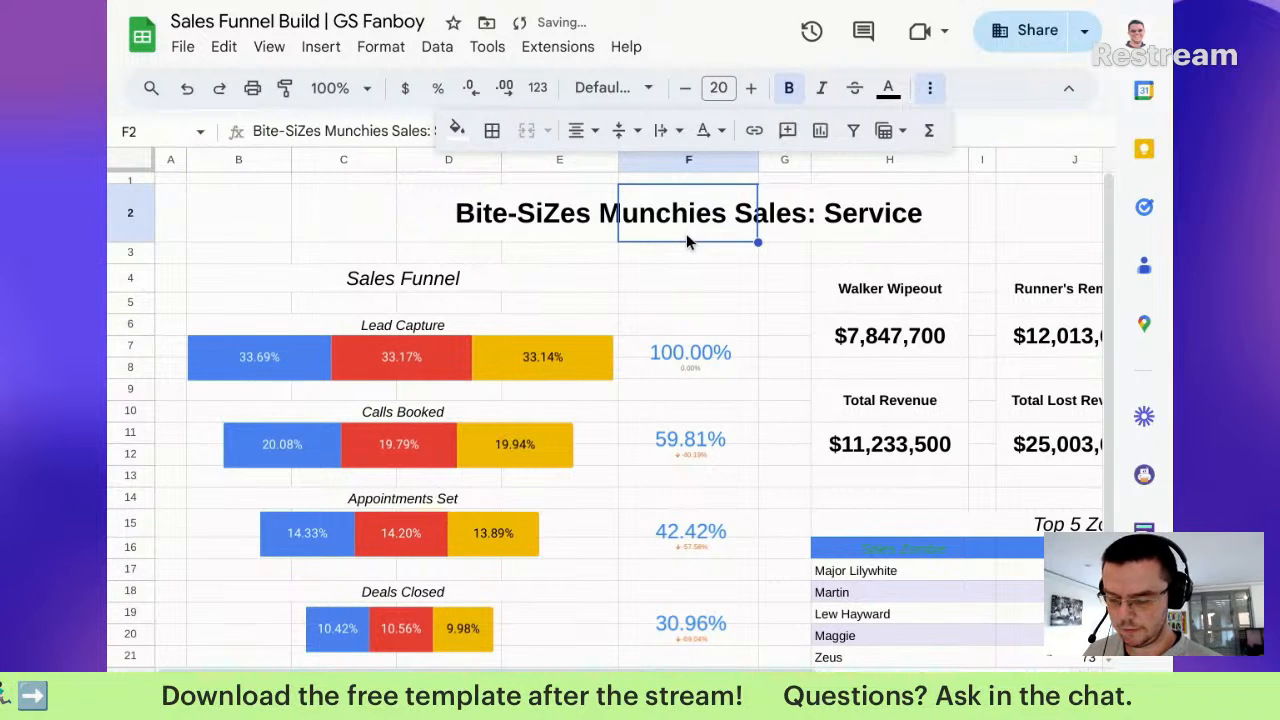
Step: Narrow column M to the right of the title area
{"action": "scroll", "coordinate": [690, 235], "scroll_direction": "right", "scroll_amount": 3}
{"action": "scroll", "coordinate": [720, 250], "scroll_direction": "right", "scroll_amount": 1}
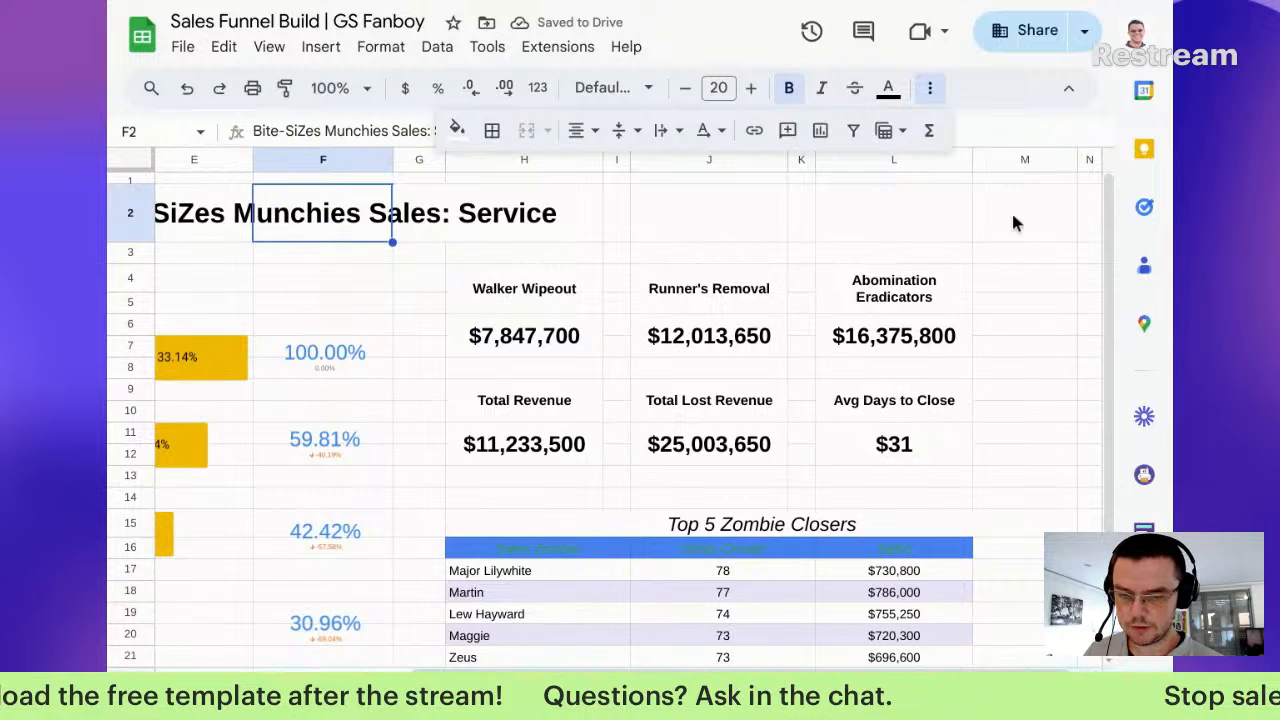
{"action": "left_click_drag", "start_coordinate": [1077, 162], "coordinate": [990, 162]}
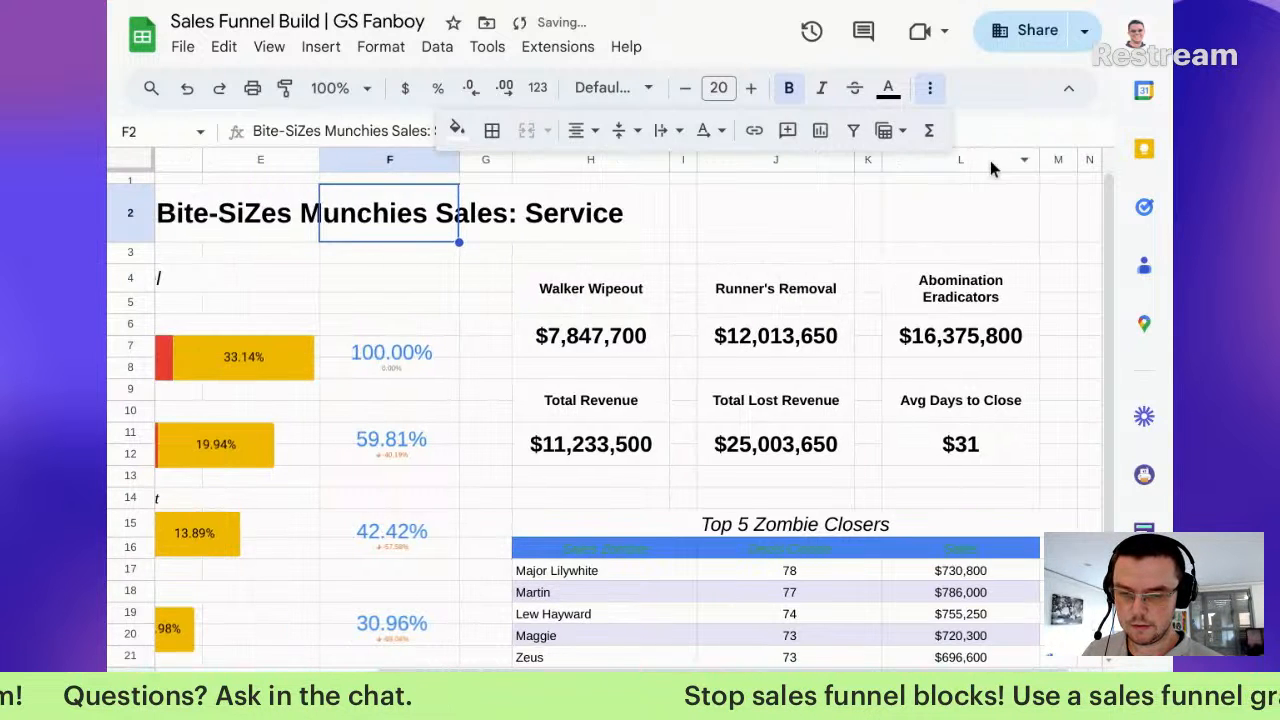
{"action": "left_click", "coordinate": [1061, 162]}
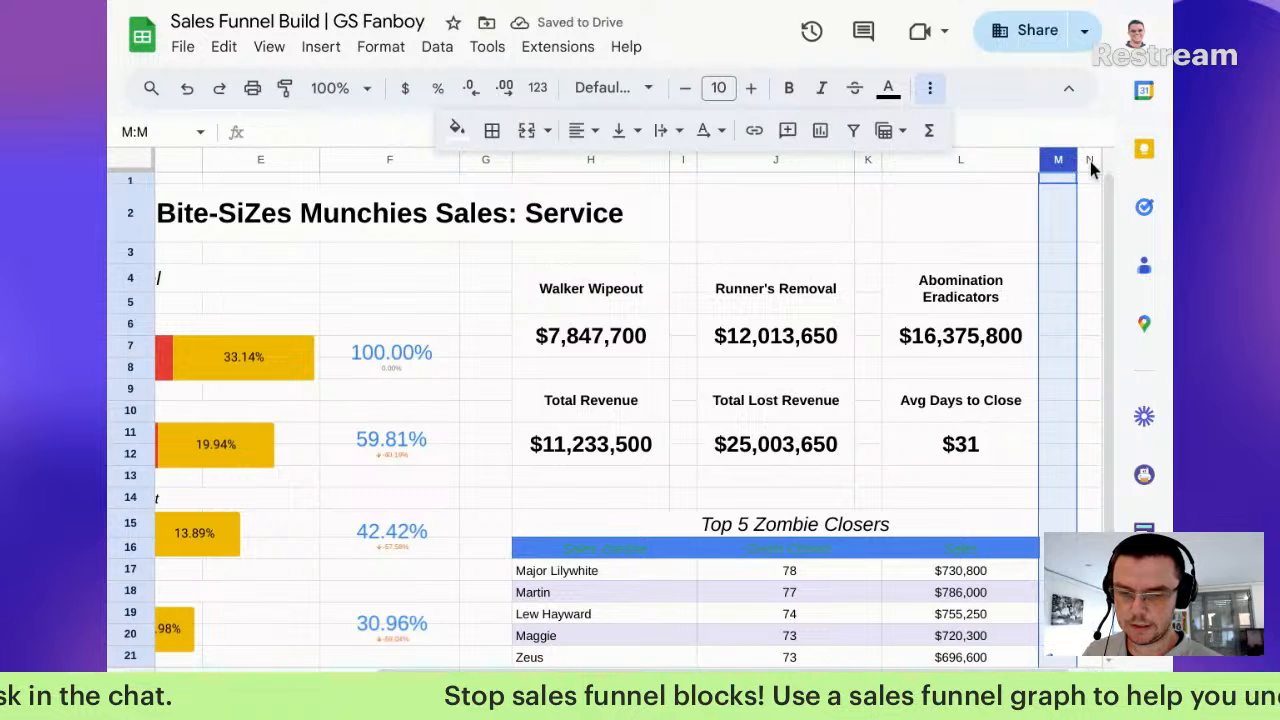
{"action": "right_click", "coordinate": [1089, 162]}
{"action": "left_click", "coordinate": [455, 220]}
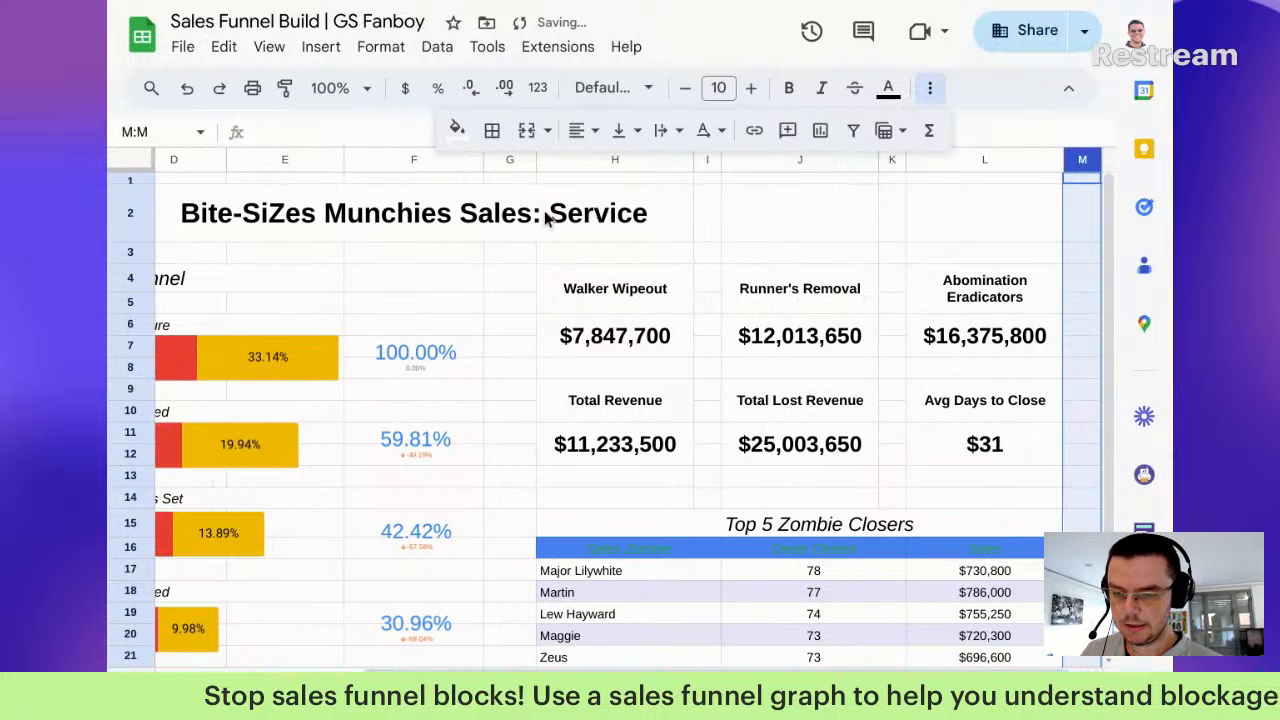
Step: Merge F2:L2 so the title sits centred across columns F to L
{"action": "left_click", "coordinate": [322, 224]}
{"action": "scroll", "coordinate": [250, 222], "scroll_direction": "left", "scroll_amount": 4}
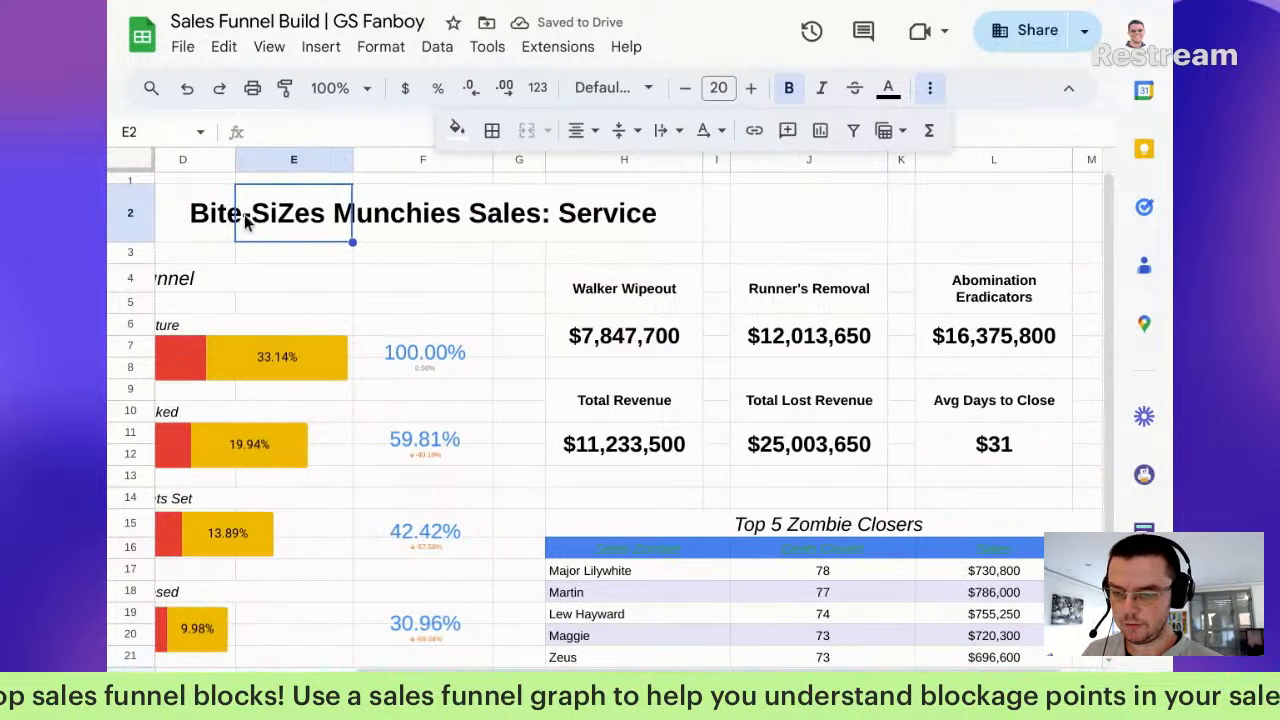
{"action": "left_click", "coordinate": [403, 226]}
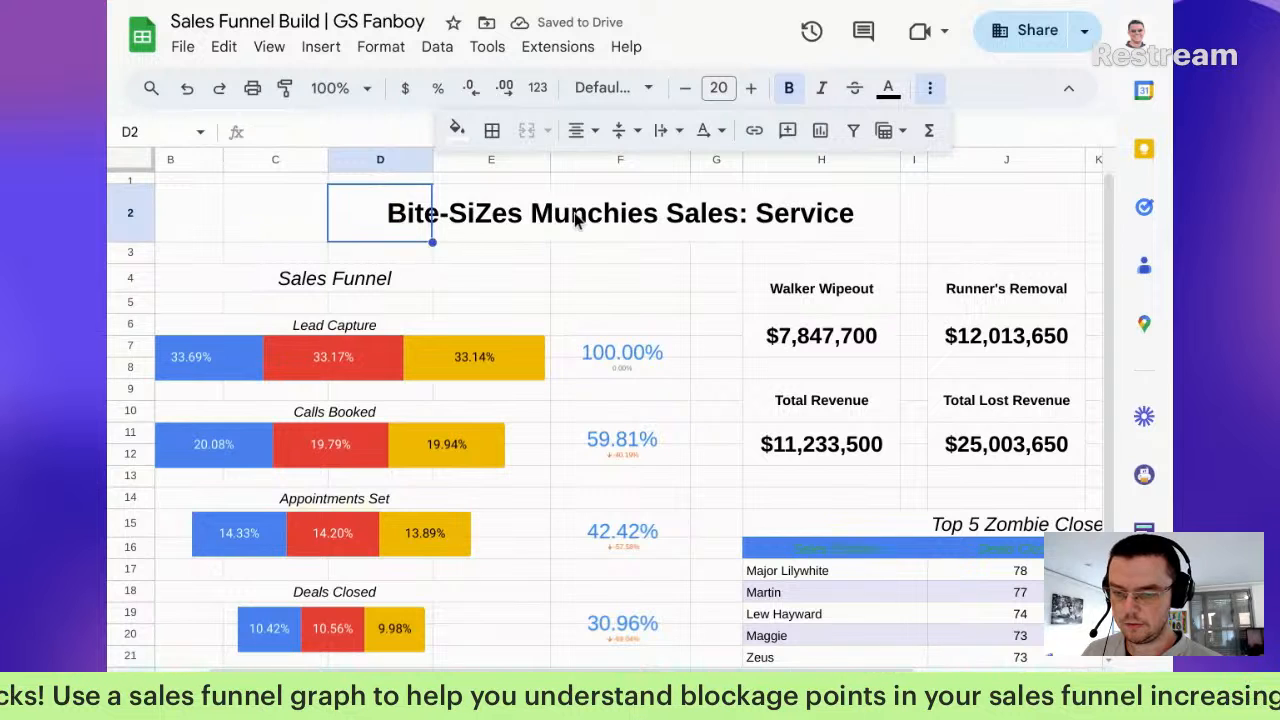
{"action": "left_click", "coordinate": [620, 224]}
{"action": "scroll", "coordinate": [668, 226], "scroll_direction": "right", "scroll_amount": 4}
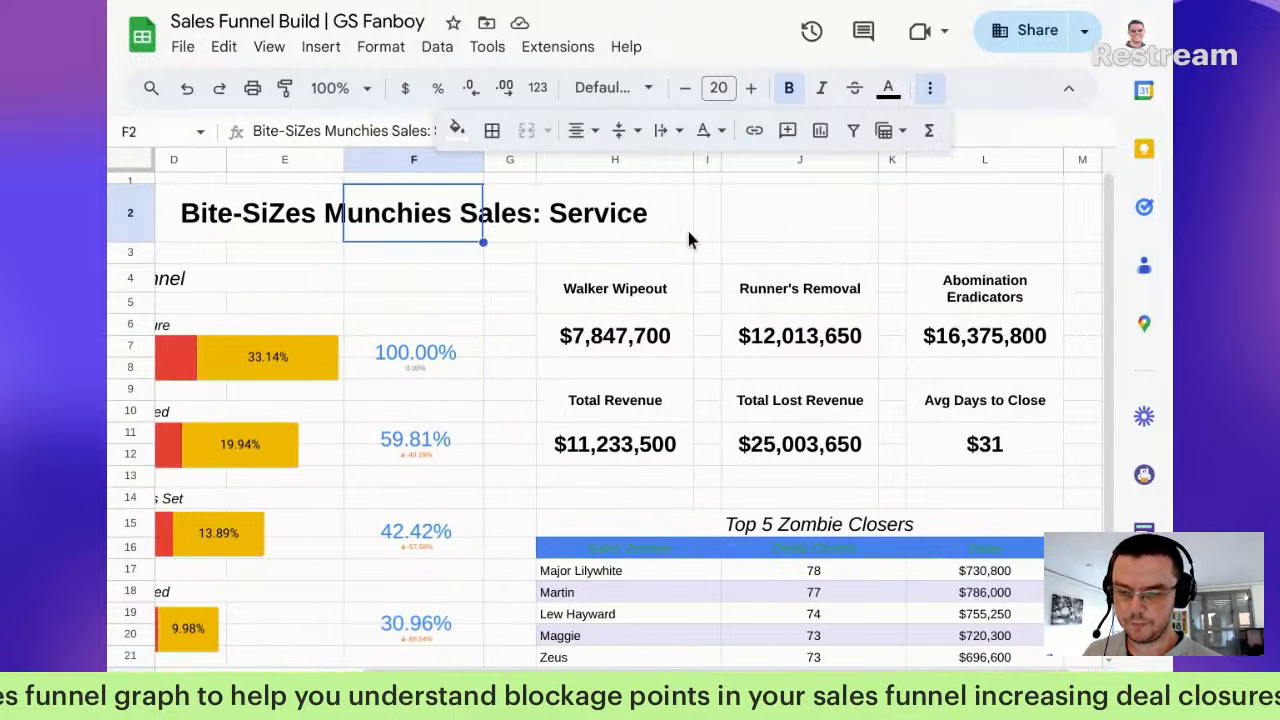
{"action": "left_click", "coordinate": [1022, 236], "text": "shift"}
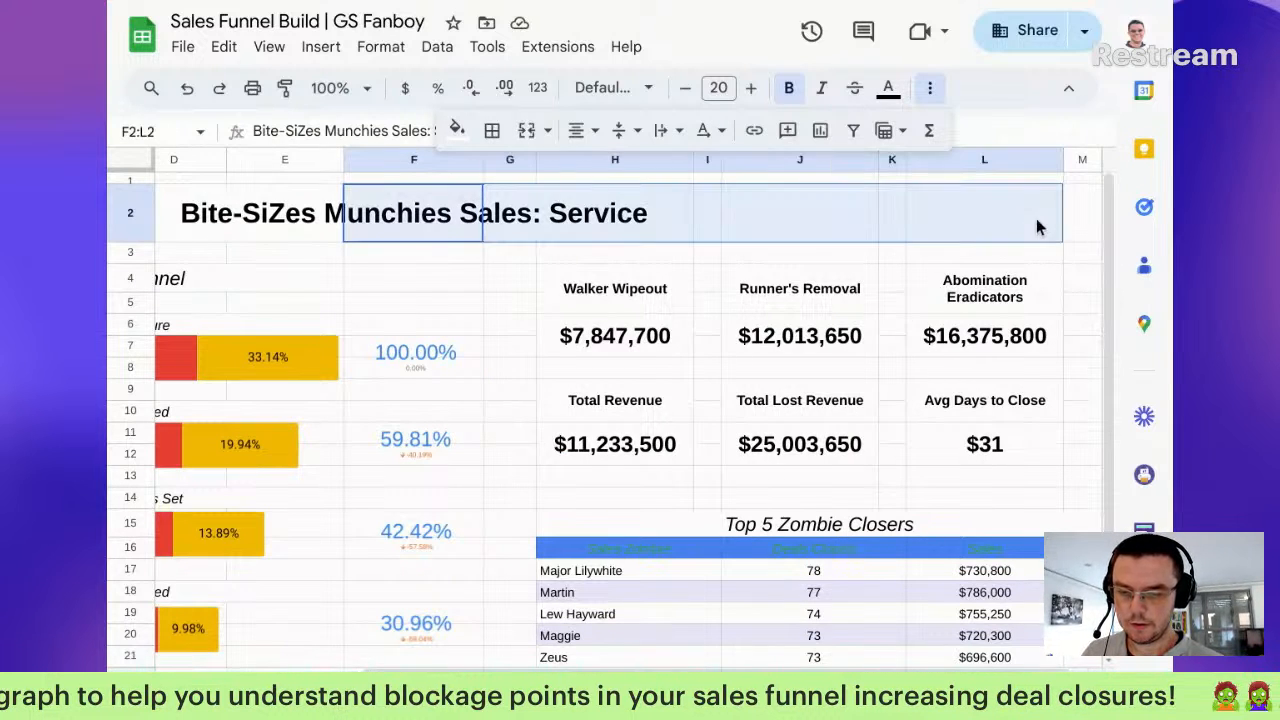
{"action": "left_click", "coordinate": [535, 135]}
Step: Merge the empty cells B2:E2 into one block
{"action": "left_click", "coordinate": [285, 220]}
{"action": "scroll", "coordinate": [274, 238], "scroll_direction": "left", "scroll_amount": 3}
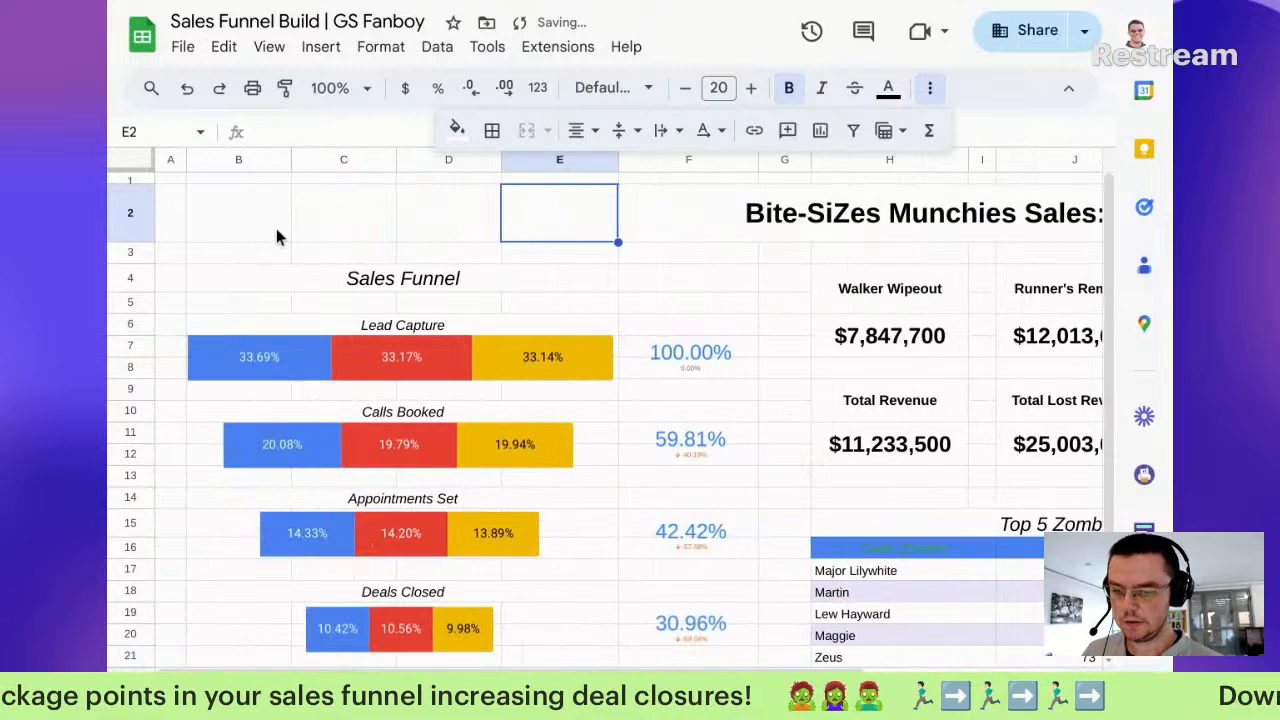
{"action": "left_click", "coordinate": [244, 224], "text": "shift"}
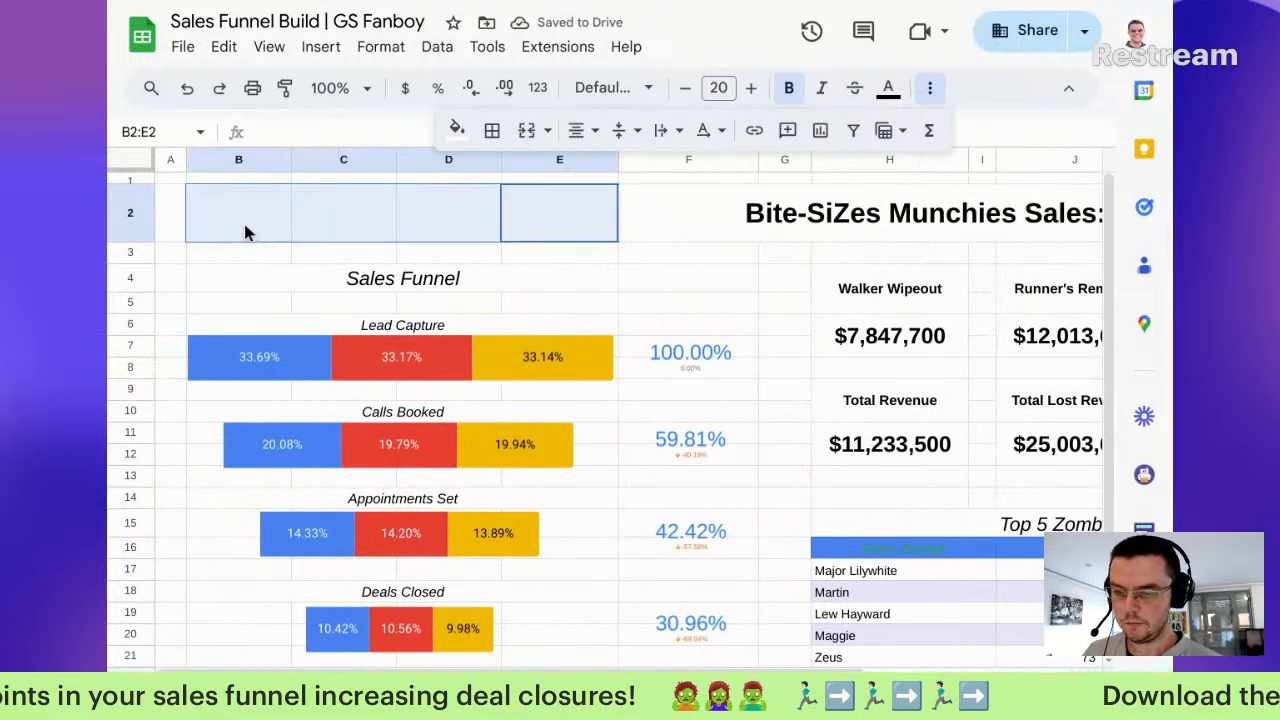
{"action": "left_click", "coordinate": [527, 132]}
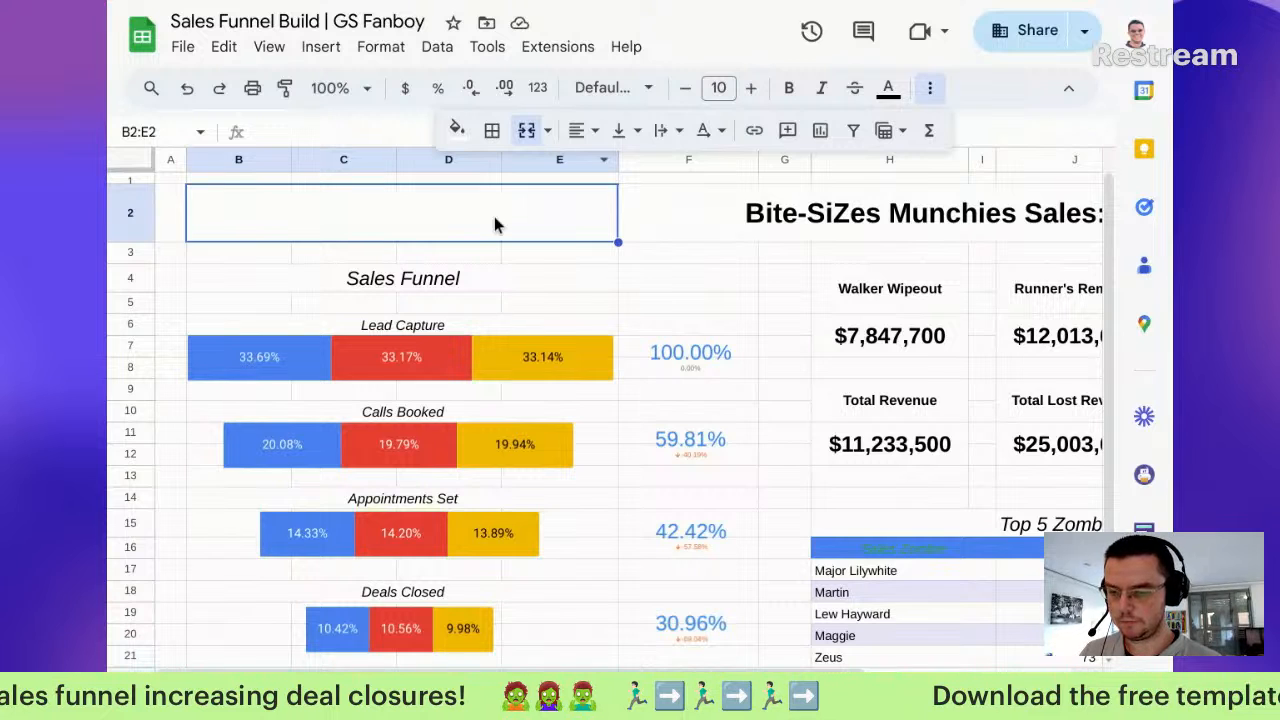
Step: Insert Logo Trimed.png over cells, found in Google Drive by searching its pasted link
{"action": "left_click", "coordinate": [320, 47]}
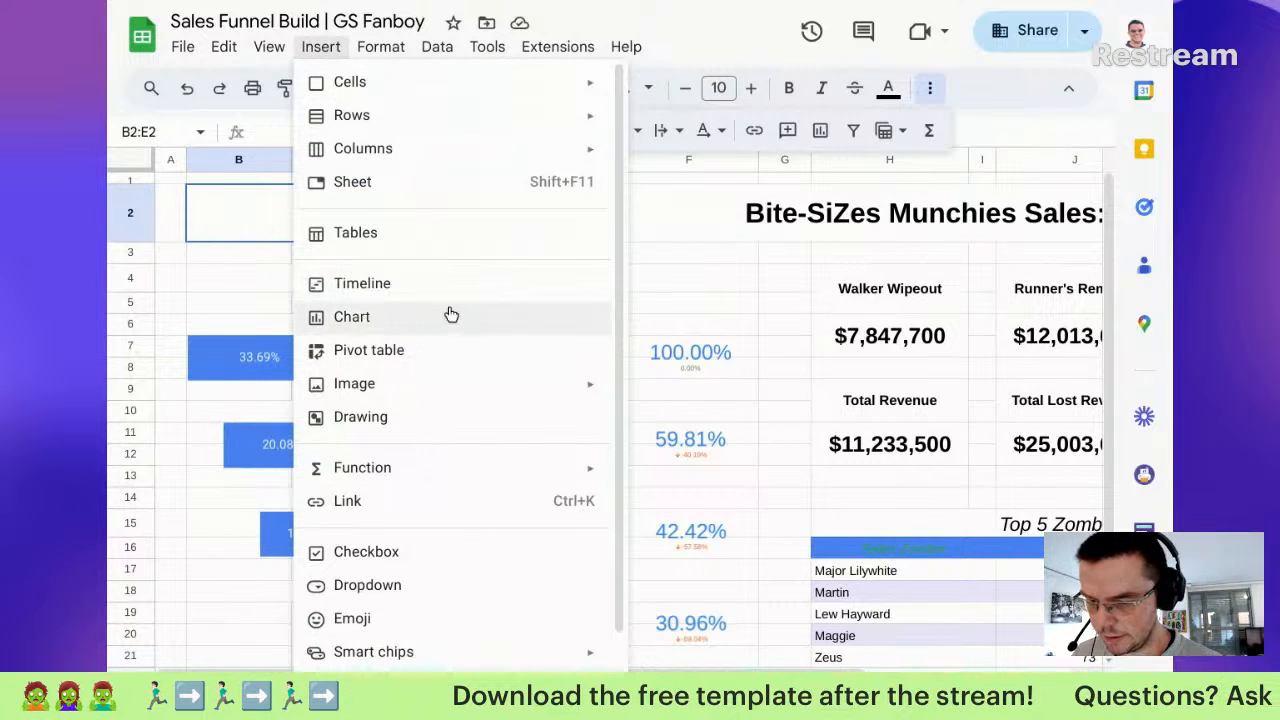
{"action": "mouse_move", "coordinate": [466, 389]}
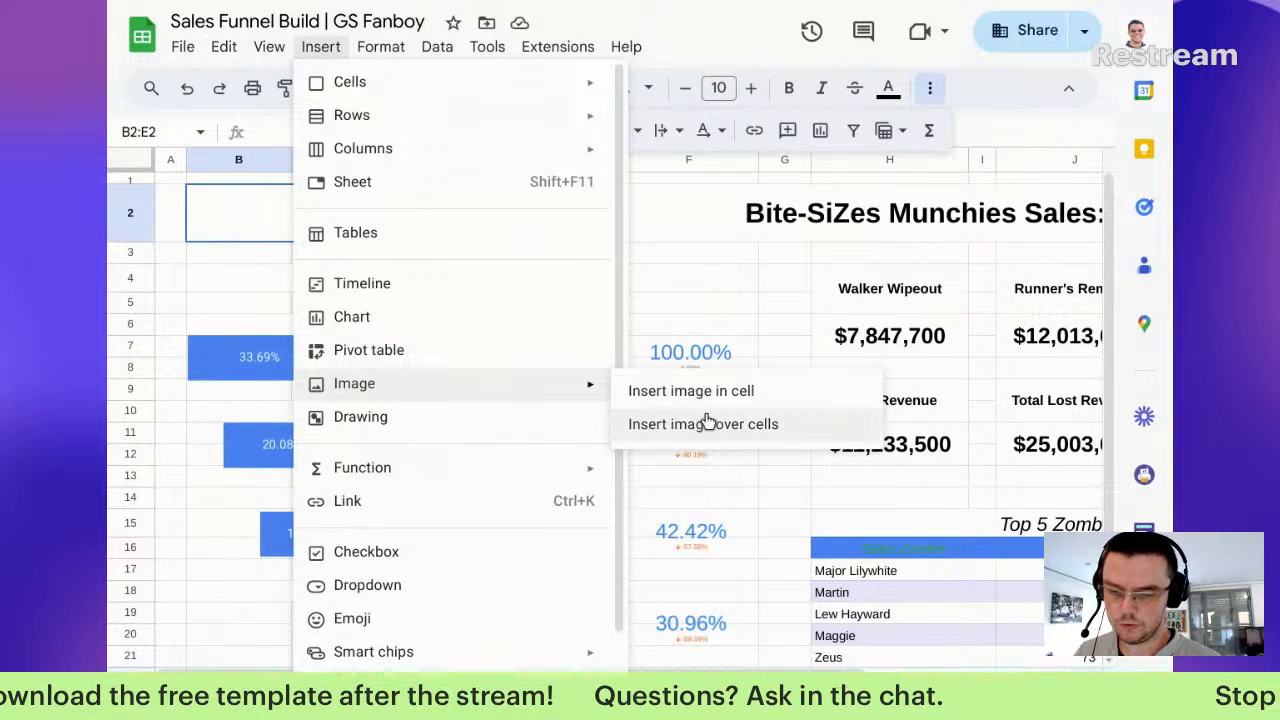
{"action": "left_click", "coordinate": [707, 423]}
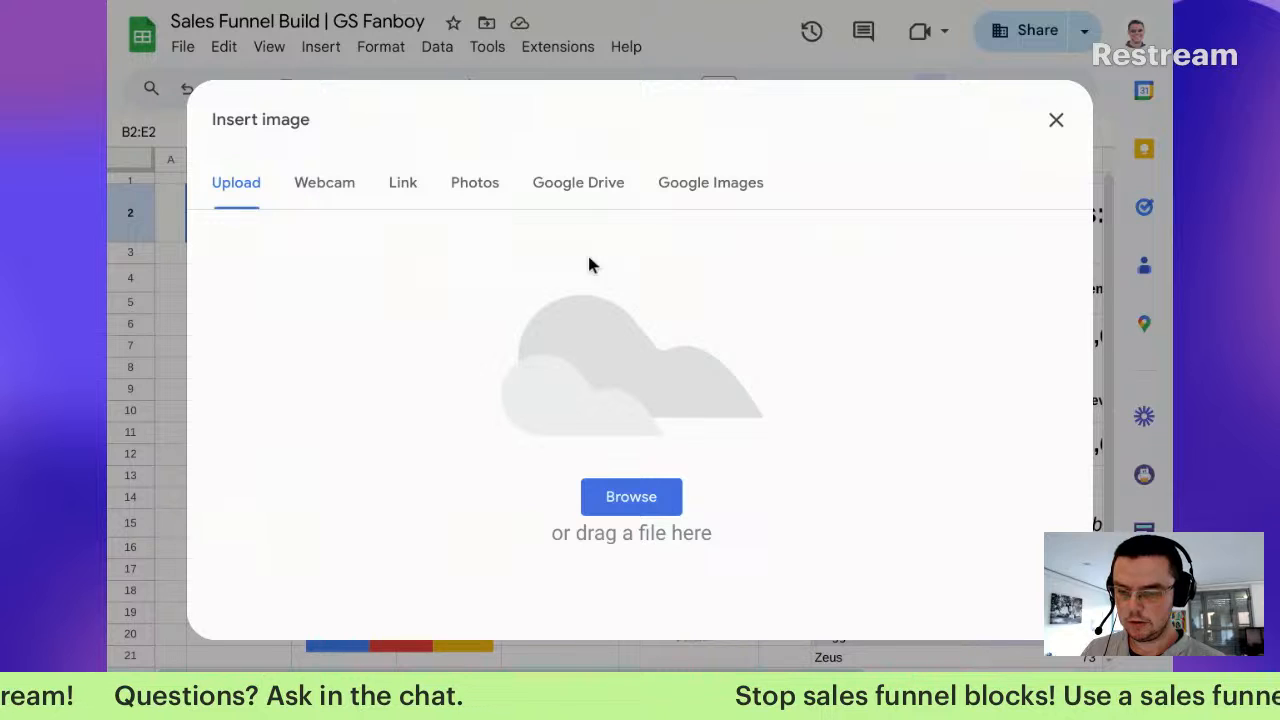
{"action": "left_click", "coordinate": [598, 190]}
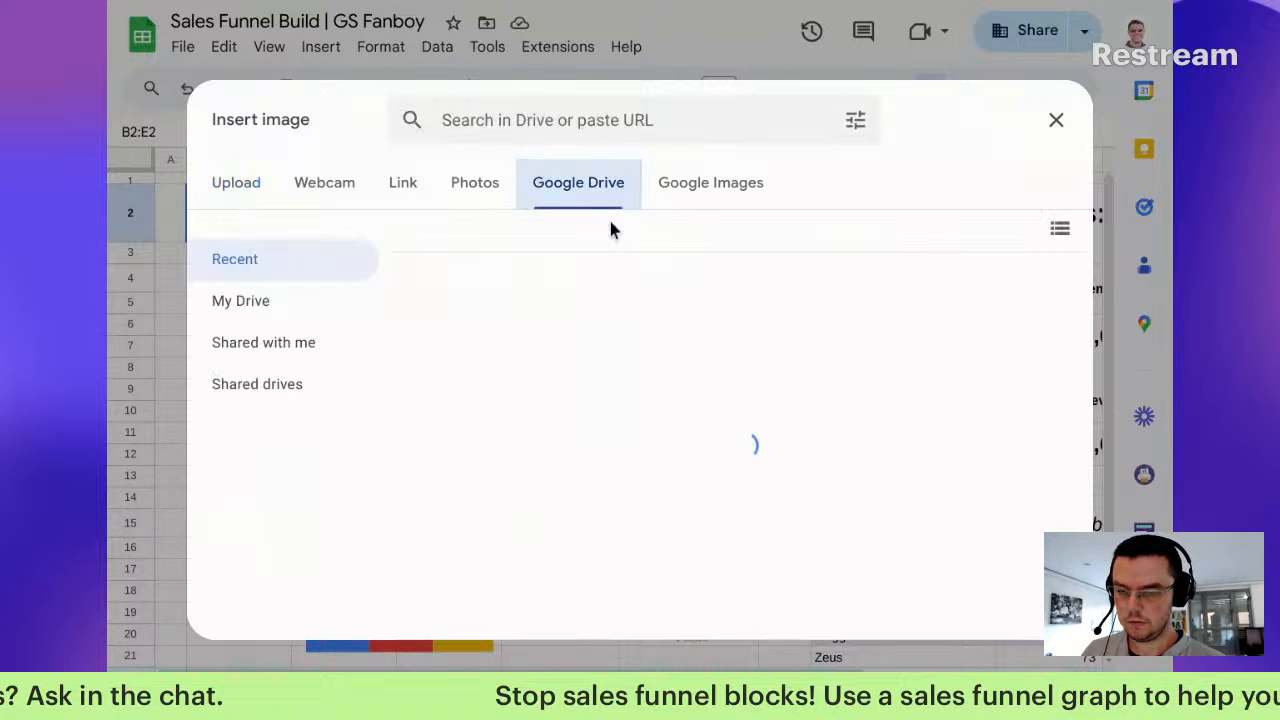
{"action": "left_click", "coordinate": [266, 374]}
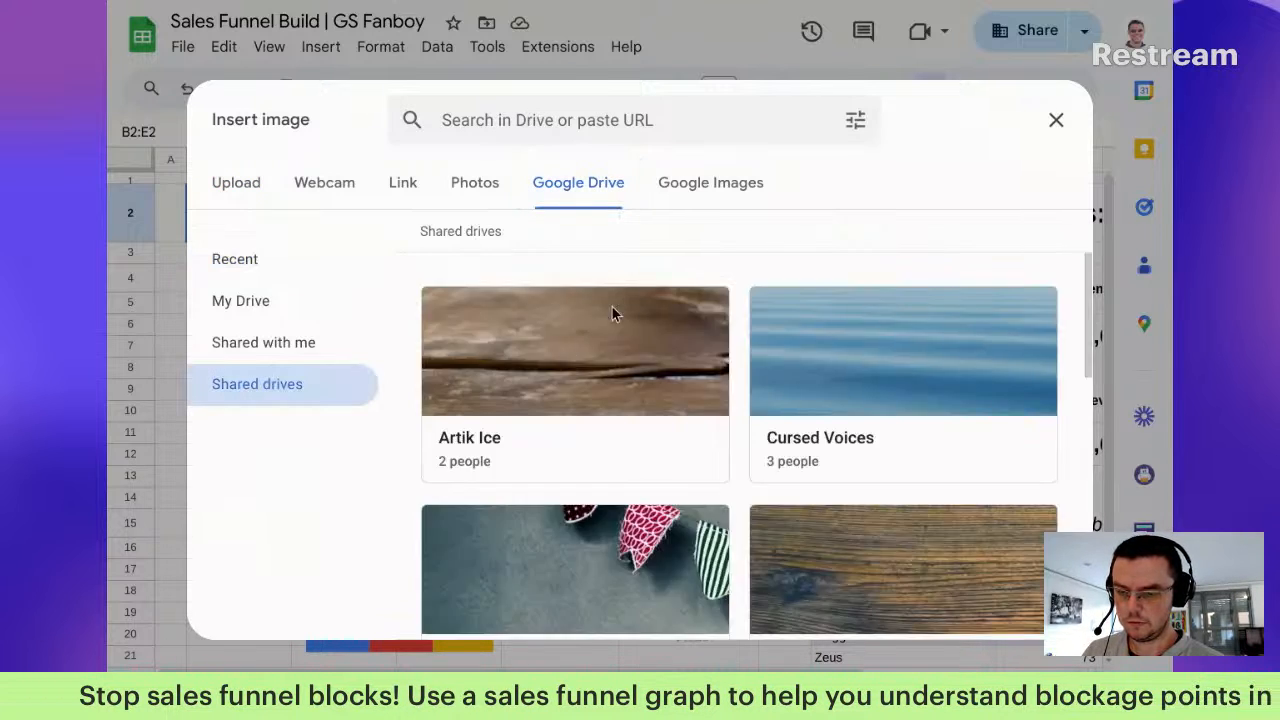
{"action": "left_click", "coordinate": [637, 120]}
{"action": "key", "text": "Return"}
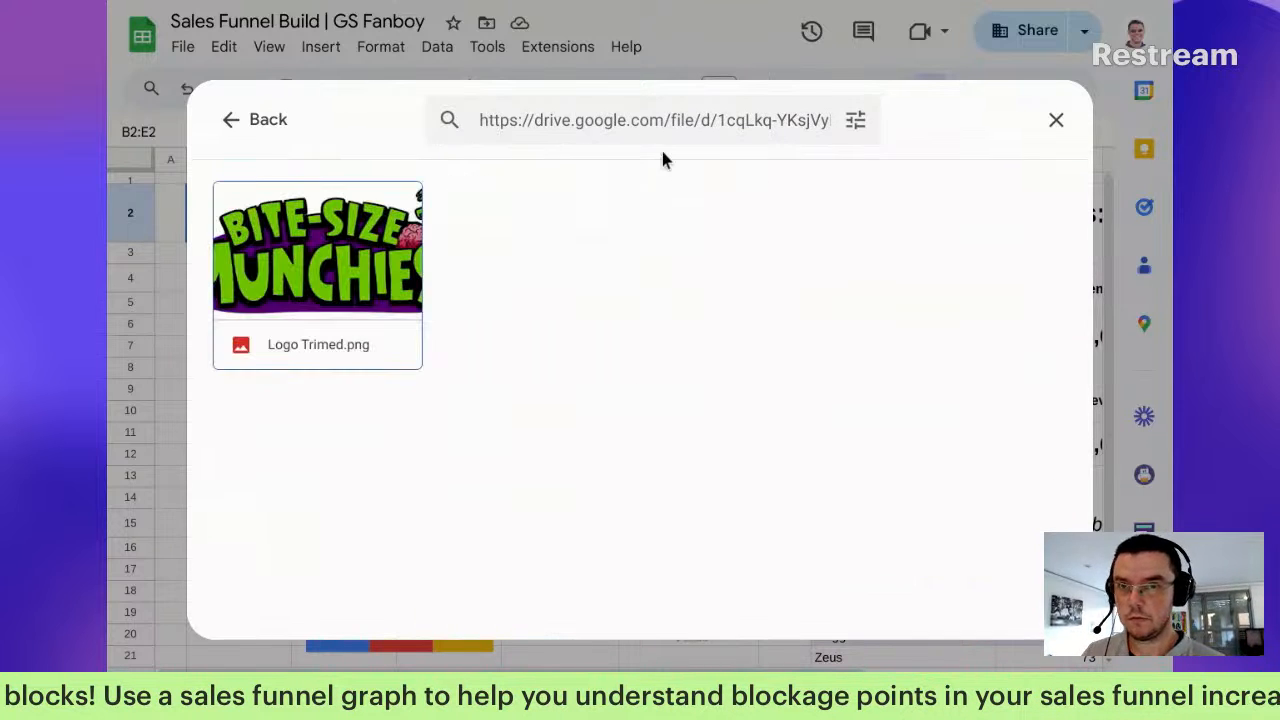
{"action": "double_click", "coordinate": [340, 275]}
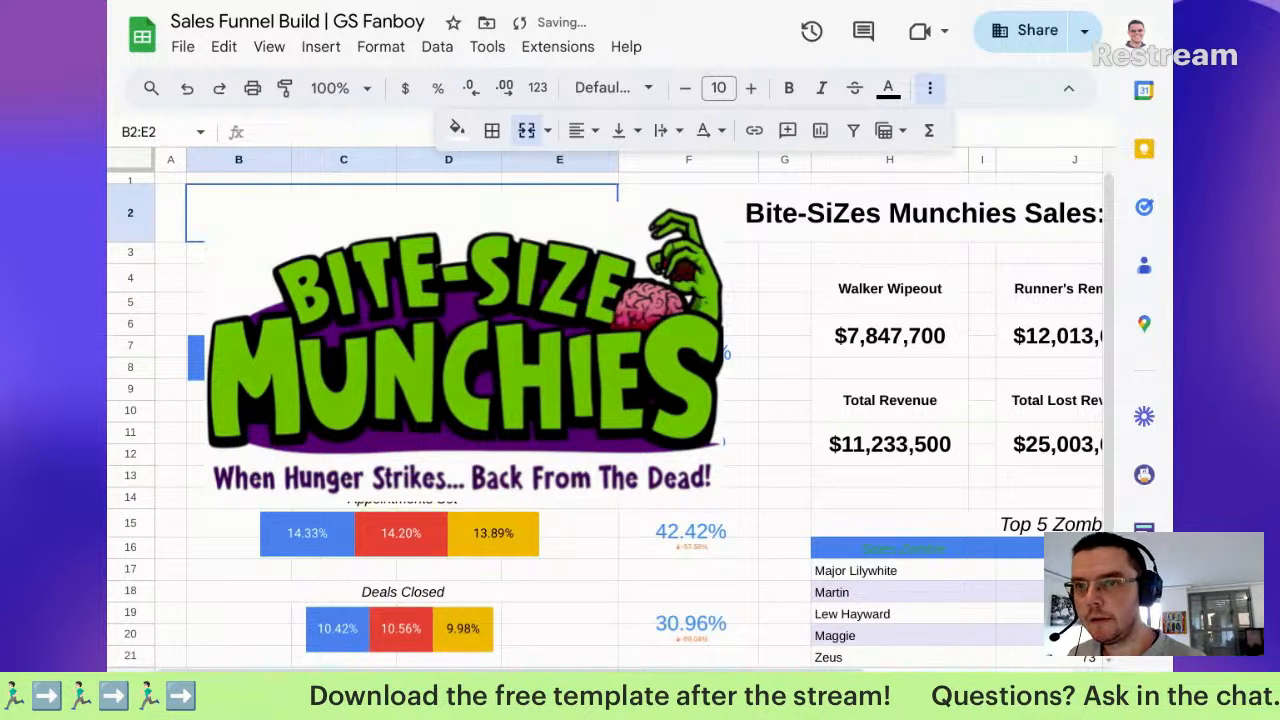
Step: Shrink the inserted logo image to a small size
{"action": "left_click", "coordinate": [465, 351]}
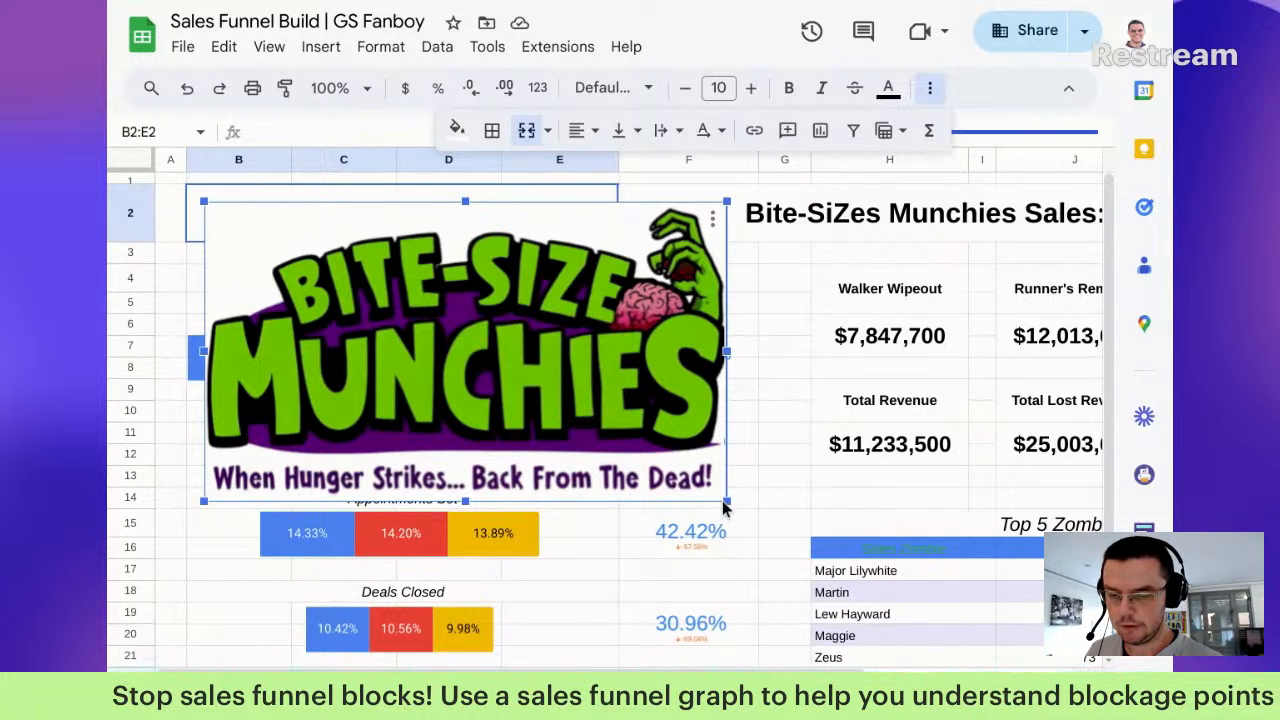
{"action": "left_click_drag", "start_coordinate": [726, 500], "coordinate": [607, 432]}
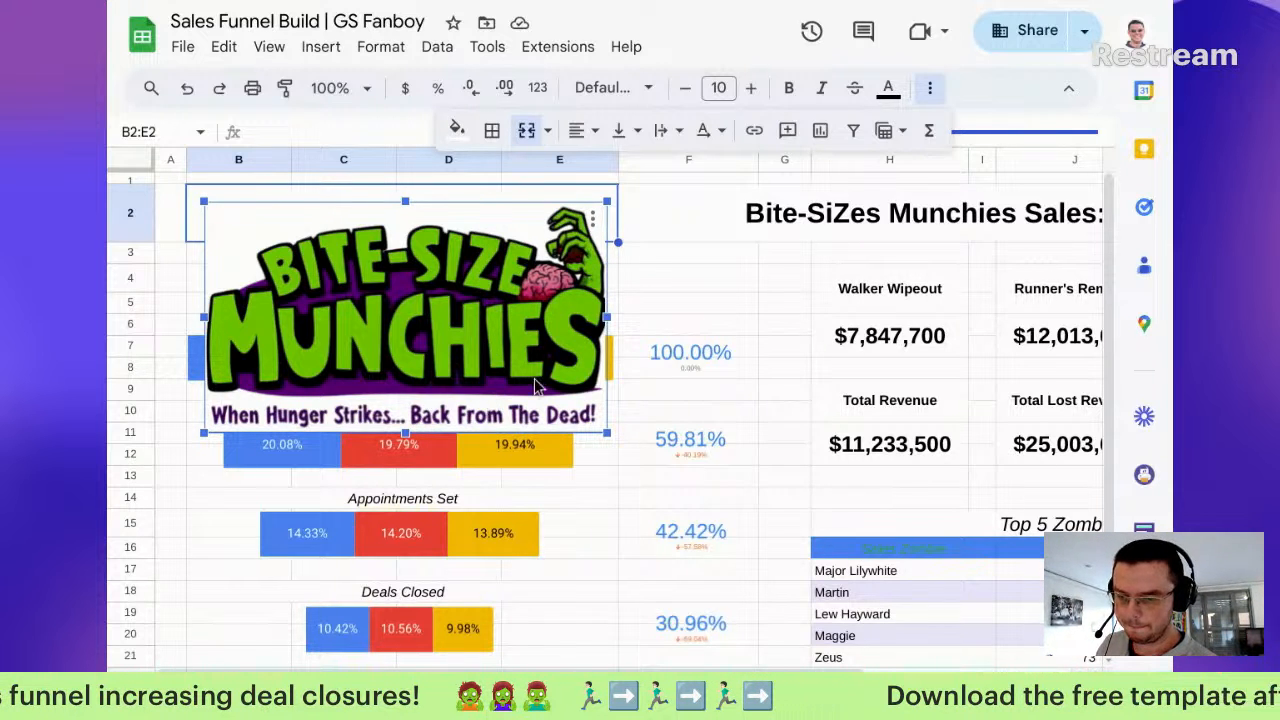
{"action": "key", "text": "ctrl+z"}
{"action": "left_click", "coordinate": [285, 252]}
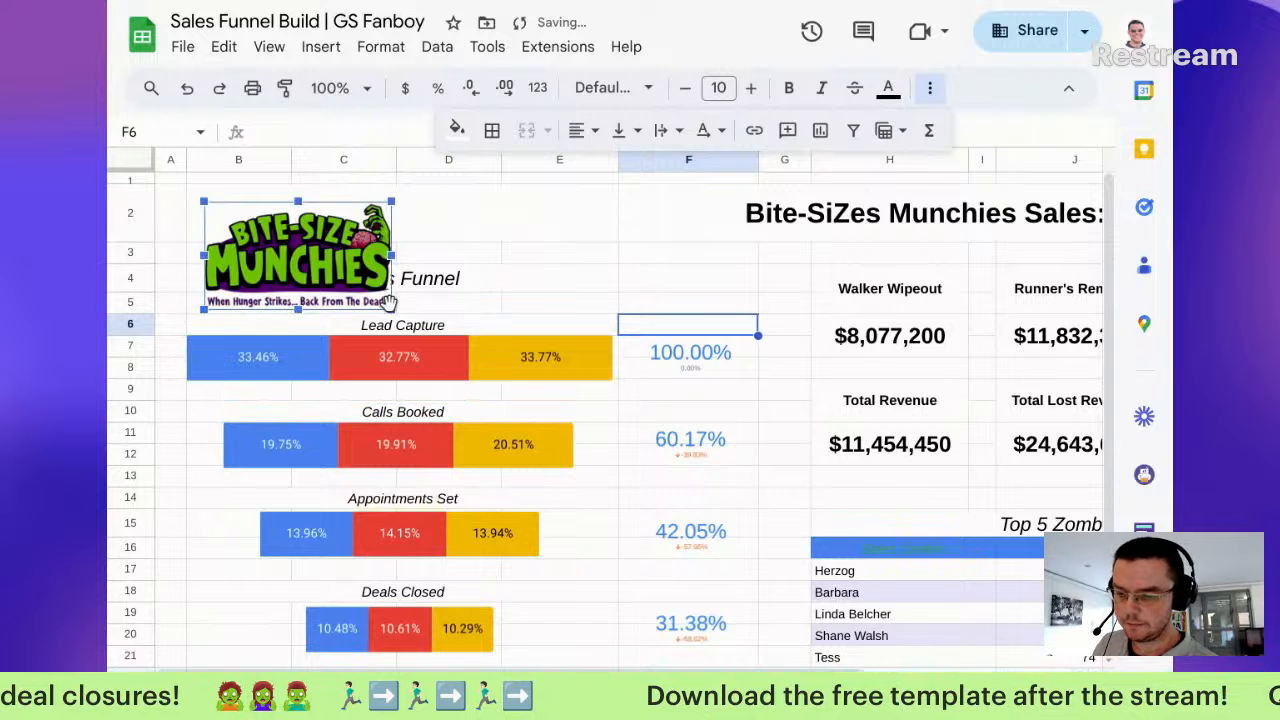
{"action": "left_click_drag", "start_coordinate": [395, 310], "coordinate": [352, 290]}
Step: Centre the logo above the Sales Funnel heading, making row 2 taller to fit it
{"action": "left_click_drag", "start_coordinate": [355, 240], "coordinate": [458, 218]}
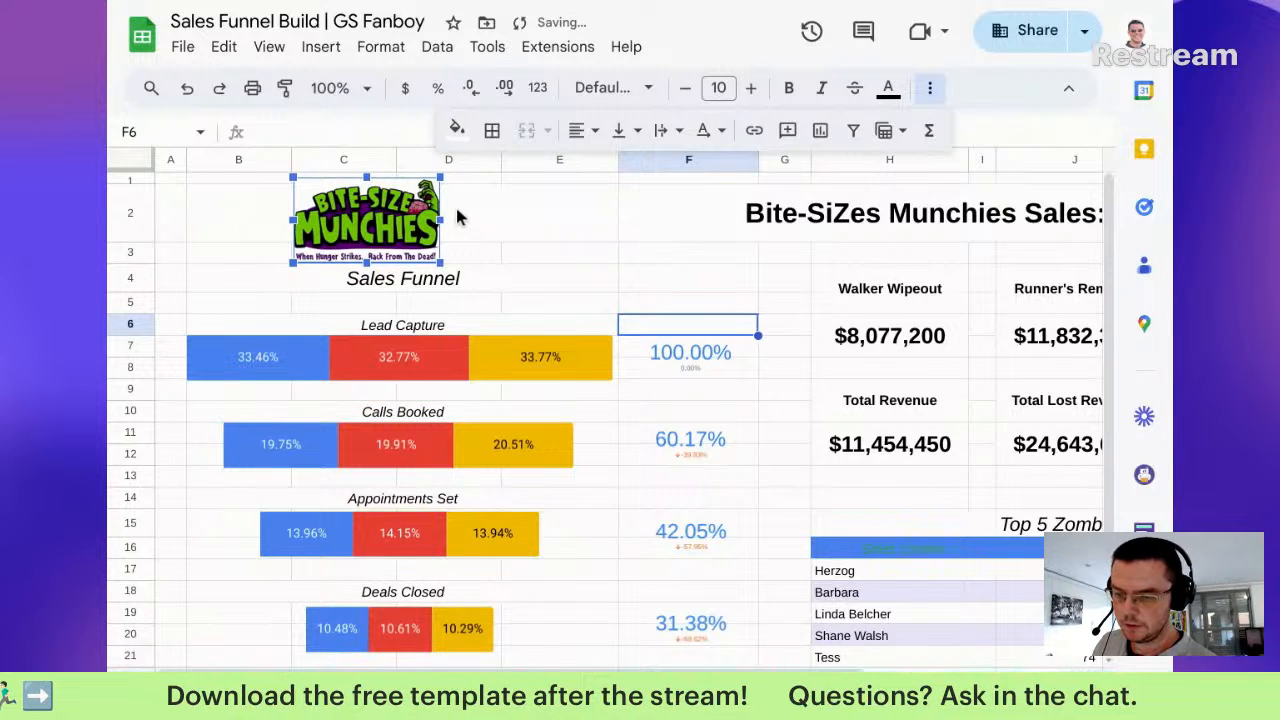
{"action": "left_click_drag", "start_coordinate": [130, 243], "coordinate": [130, 270]}
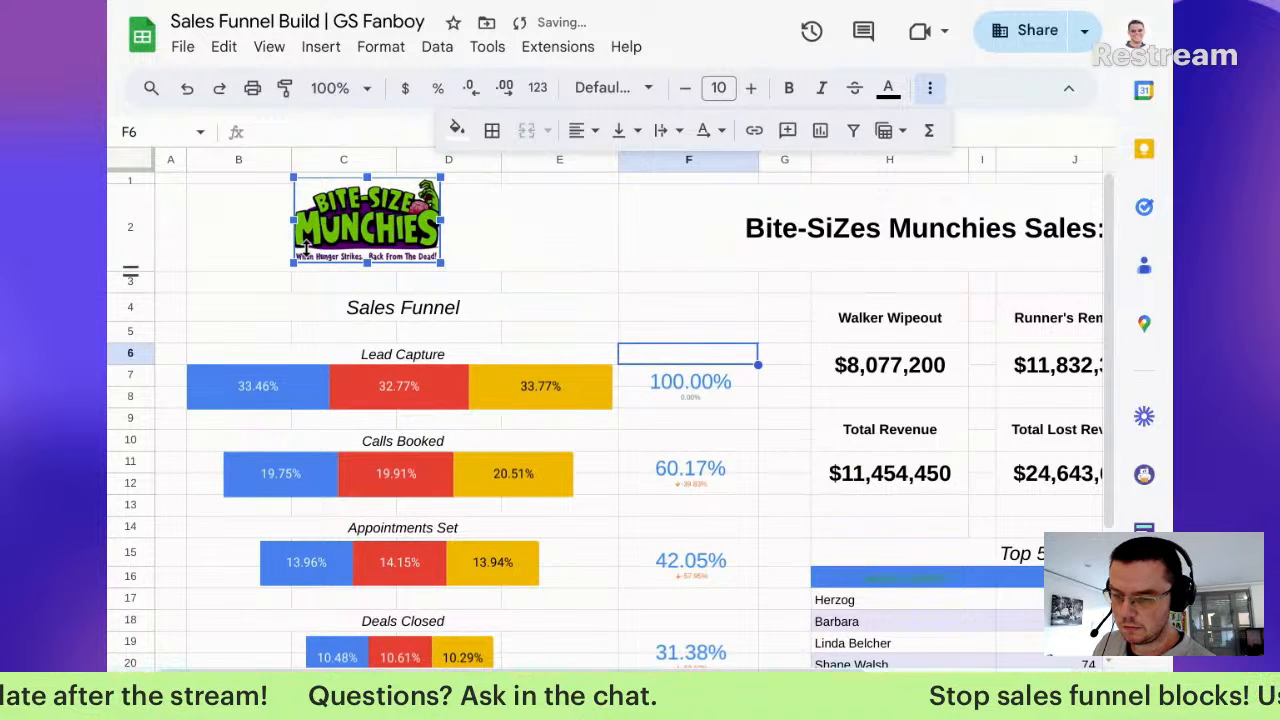
{"action": "left_click_drag", "start_coordinate": [375, 239], "coordinate": [376, 247]}
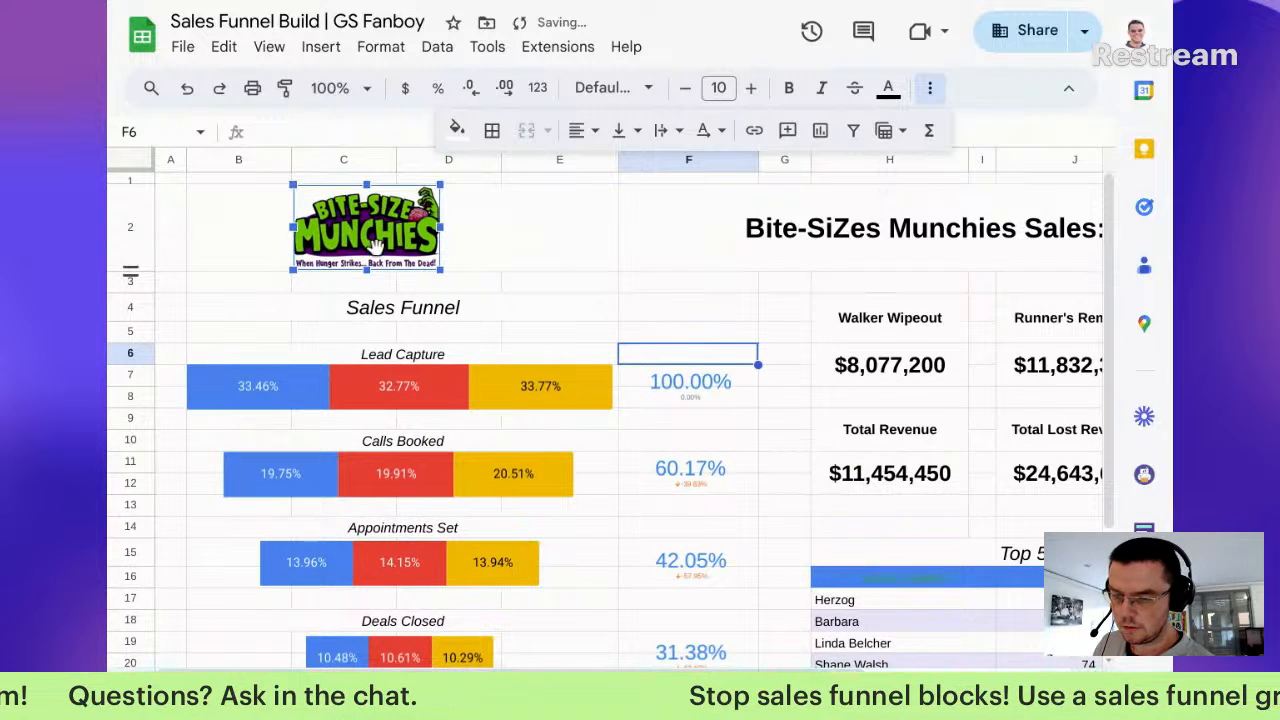
{"action": "left_click", "coordinate": [504, 232]}
{"action": "left_click", "coordinate": [672, 228]}
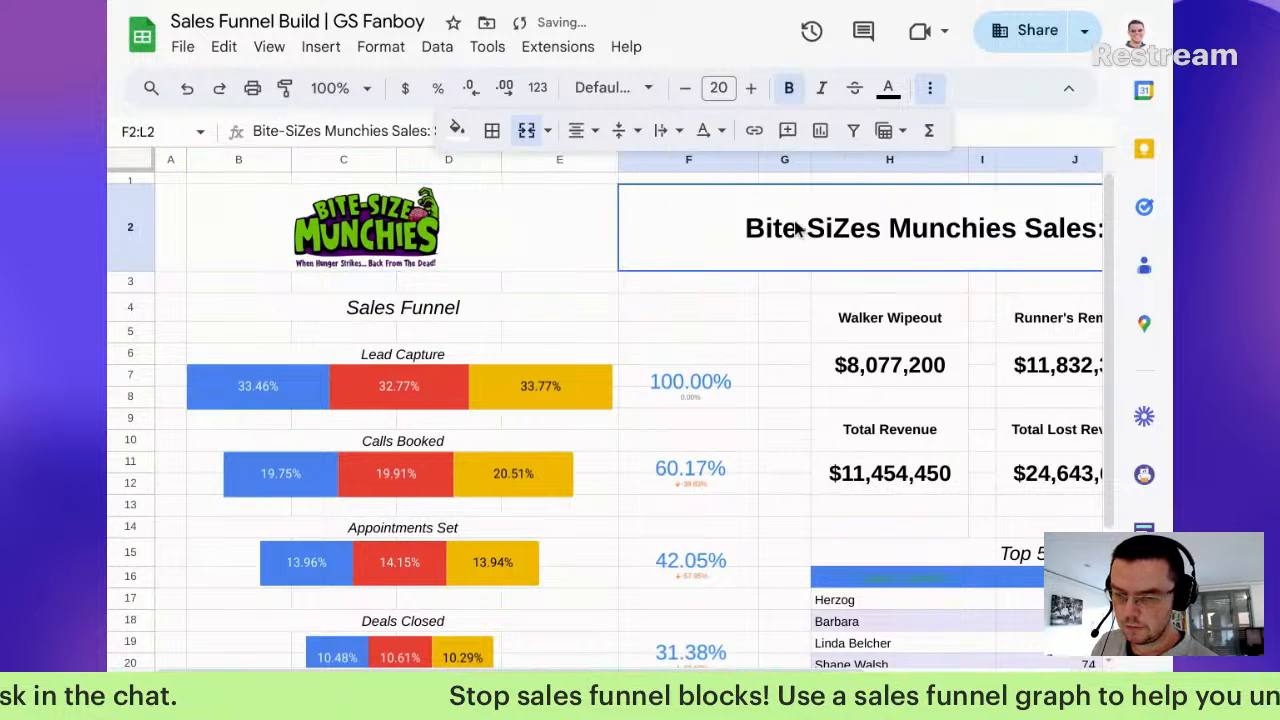
{"action": "left_click", "coordinate": [390, 228]}
{"action": "mouse_move", "coordinate": [390, 228]}
{"action": "left_mouse_down"}
{"action": "mouse_move", "coordinate": [424, 226]}
{"action": "mouse_move", "coordinate": [406, 222]}
{"action": "left_mouse_up"}
{"action": "left_click", "coordinate": [560, 281]}
{"action": "scroll", "coordinate": [650, 370], "scroll_direction": "down", "scroll_amount": 1}
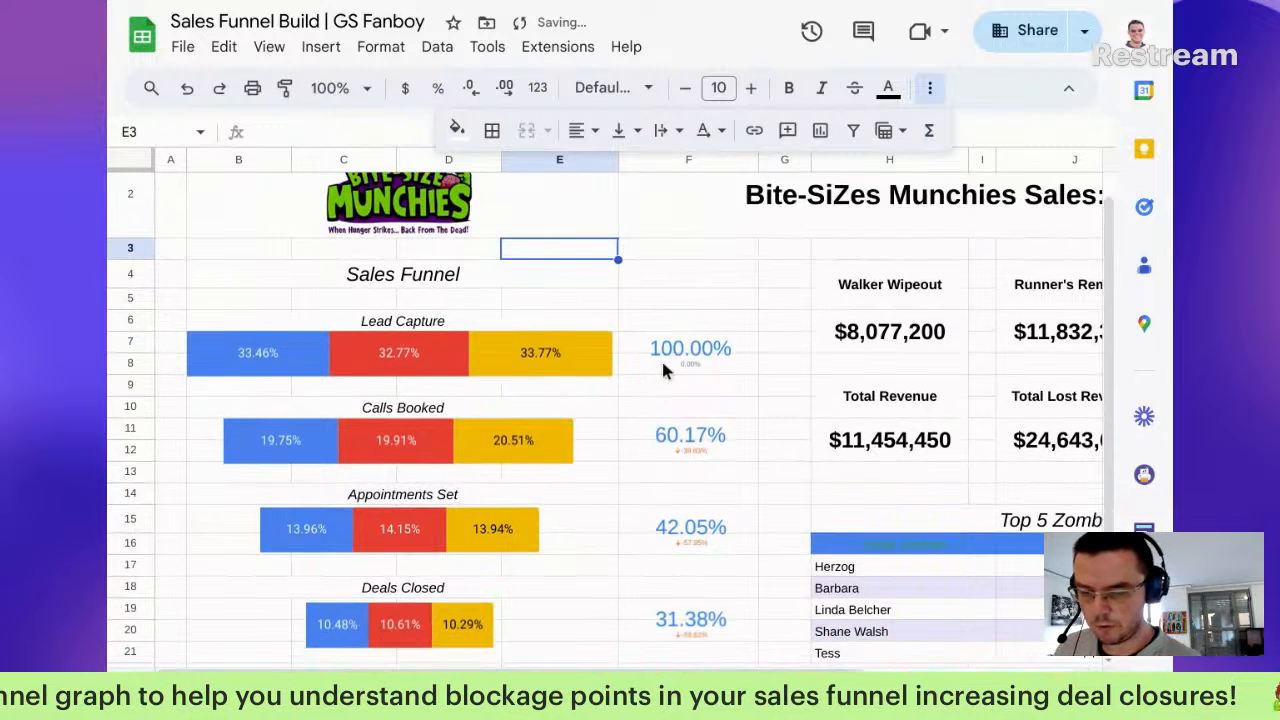
{"action": "scroll", "coordinate": [663, 366], "scroll_direction": "down", "scroll_amount": 3}
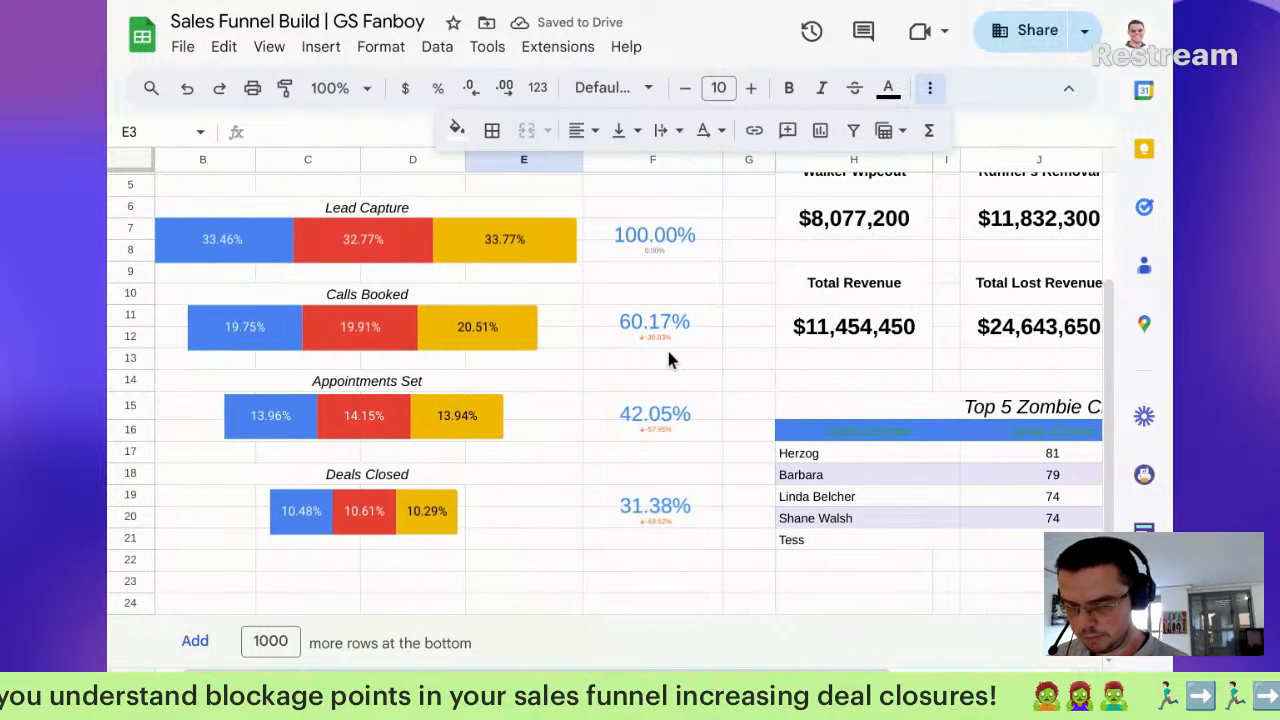
{"action": "scroll", "coordinate": [666, 346], "scroll_direction": "right", "scroll_amount": 3}
{"action": "scroll", "coordinate": [668, 353], "scroll_direction": "up", "scroll_amount": 4}
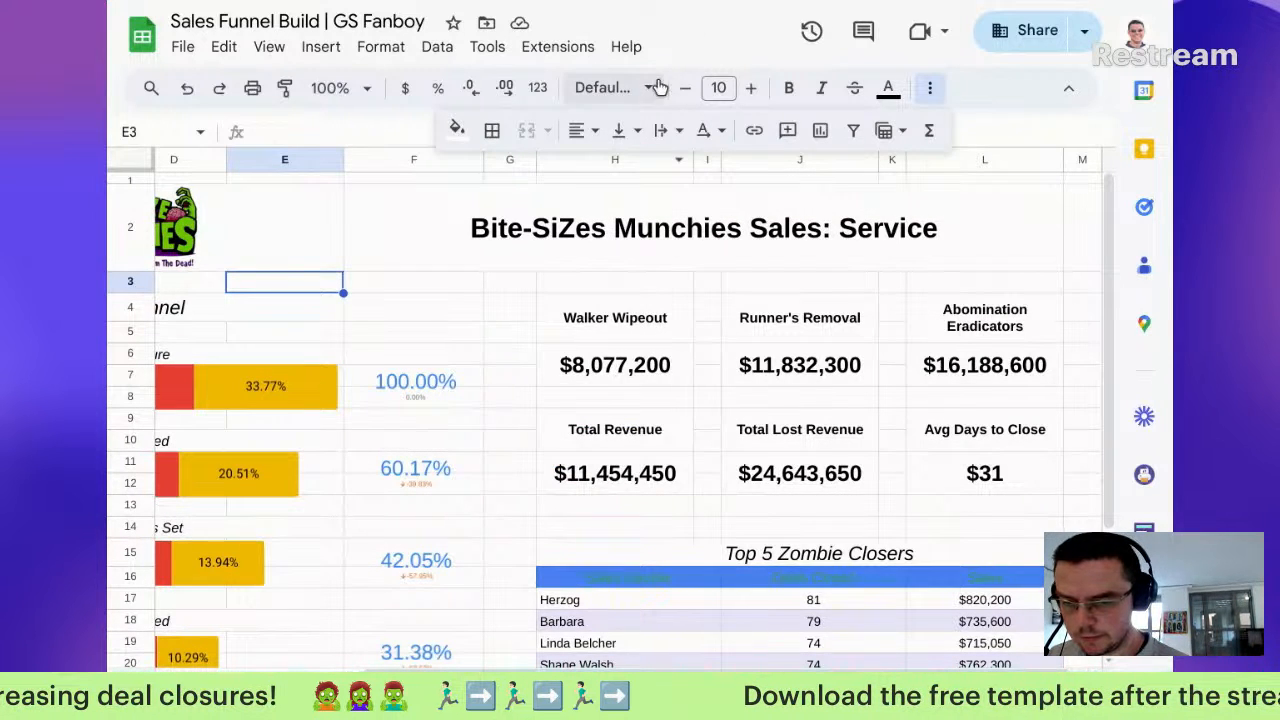
Step: Start customising the spreadsheet theme and set its font to Roboto
{"action": "left_click", "coordinate": [381, 47]}
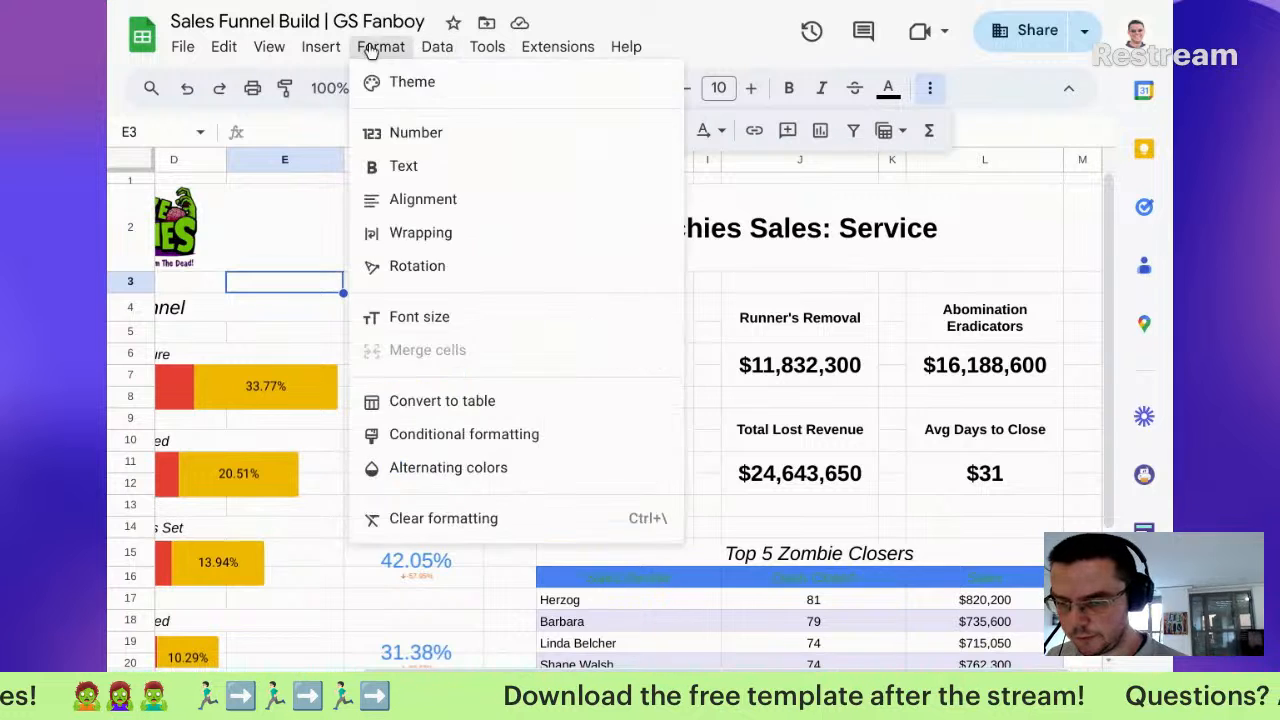
{"action": "left_click", "coordinate": [408, 80]}
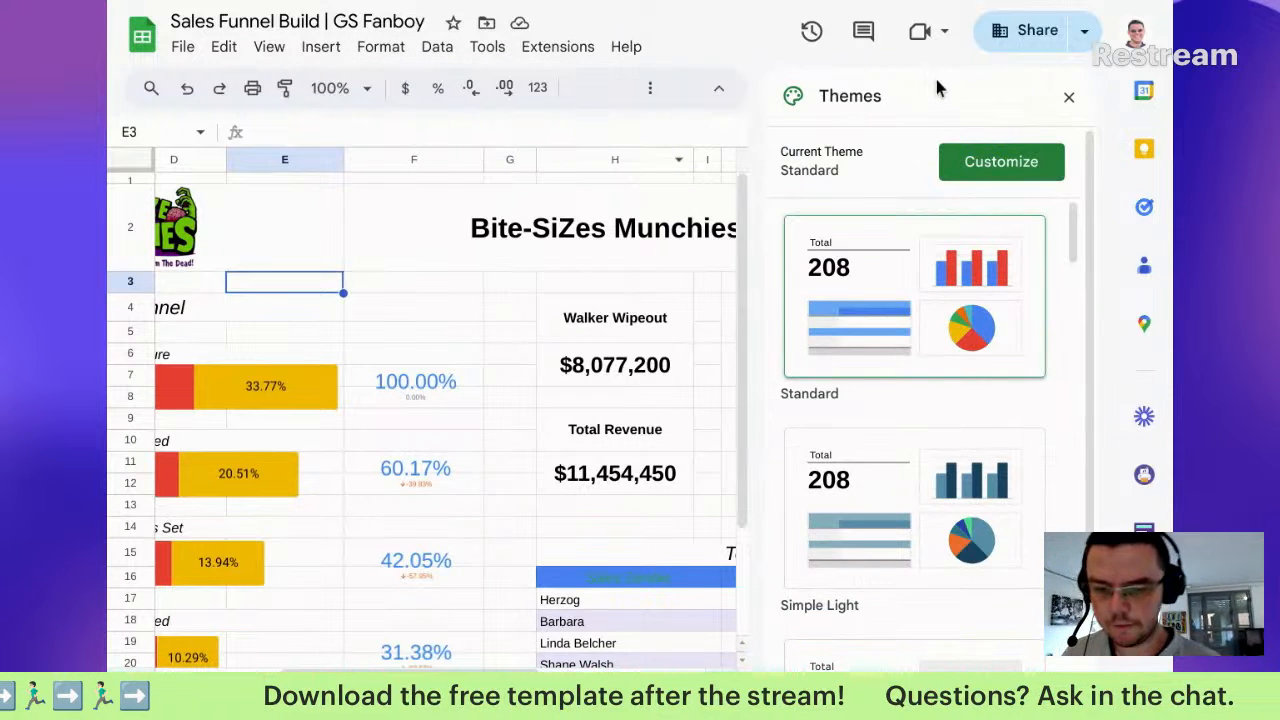
{"action": "left_click", "coordinate": [1008, 165]}
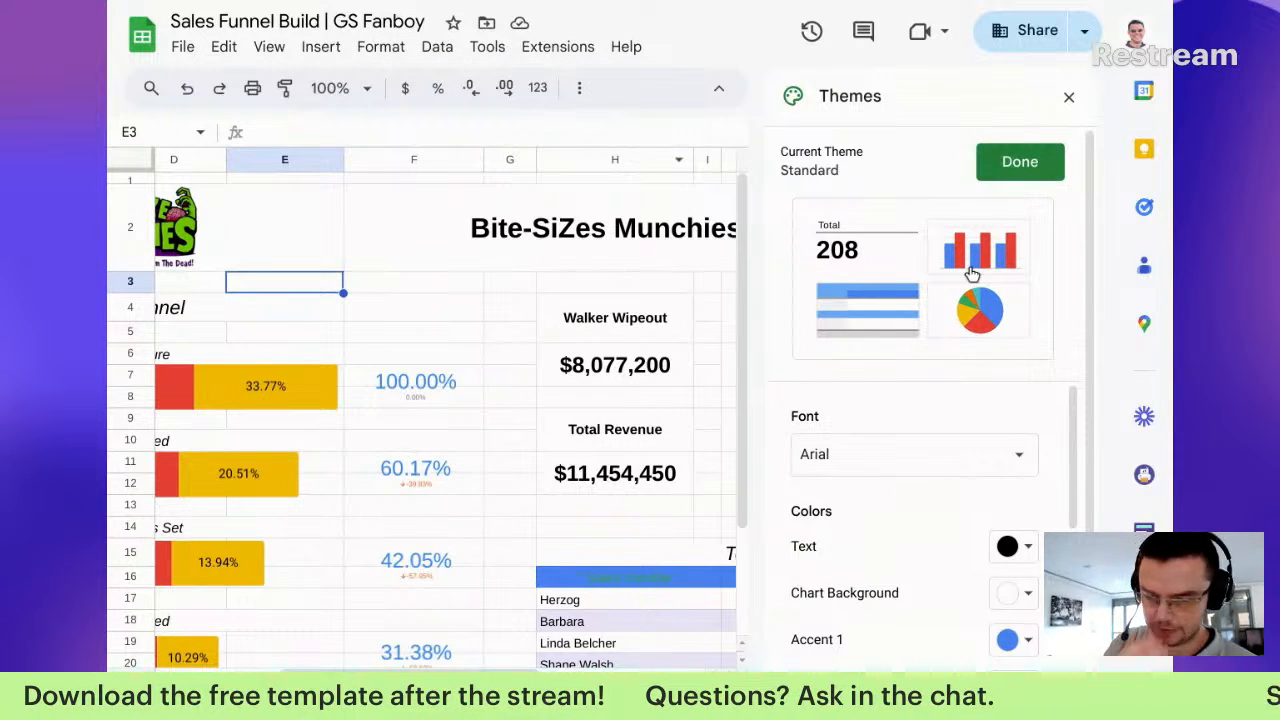
{"action": "left_click", "coordinate": [836, 457]}
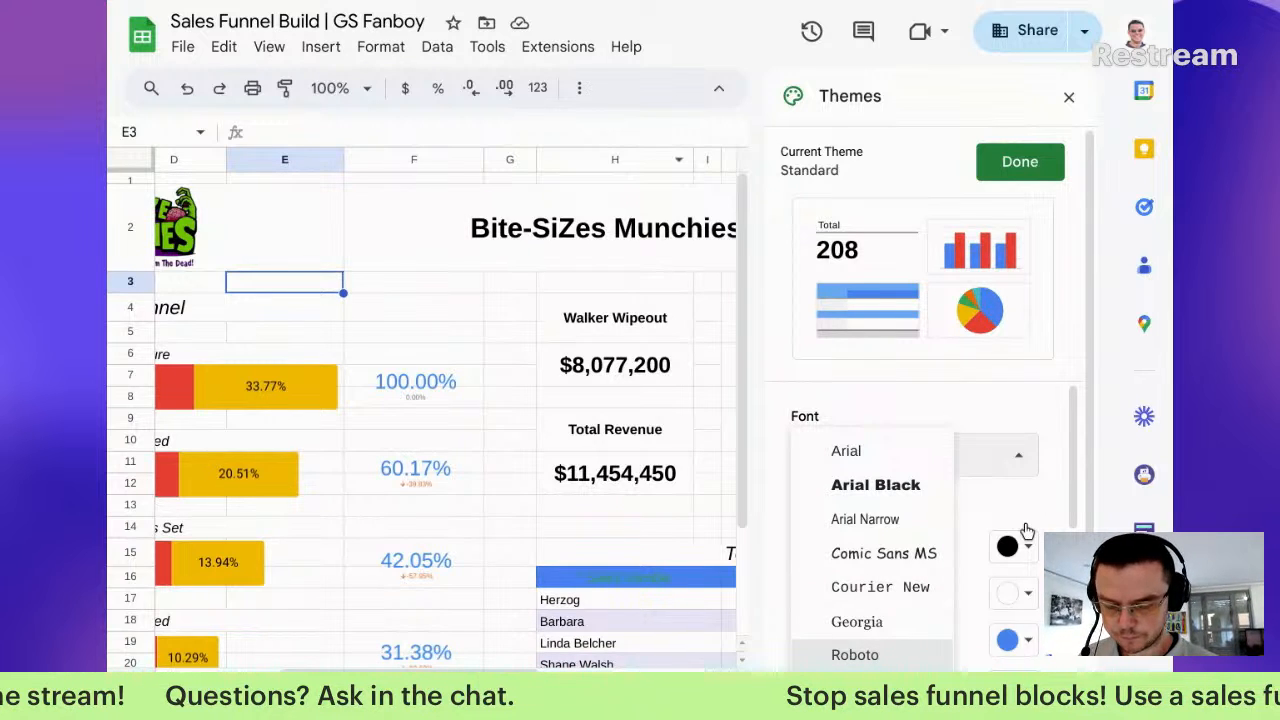
{"action": "left_click", "coordinate": [866, 654]}
{"action": "scroll", "coordinate": [916, 583], "scroll_direction": "down", "scroll_amount": 2}
{"action": "scroll", "coordinate": [914, 580], "scroll_direction": "up", "scroll_amount": 1}
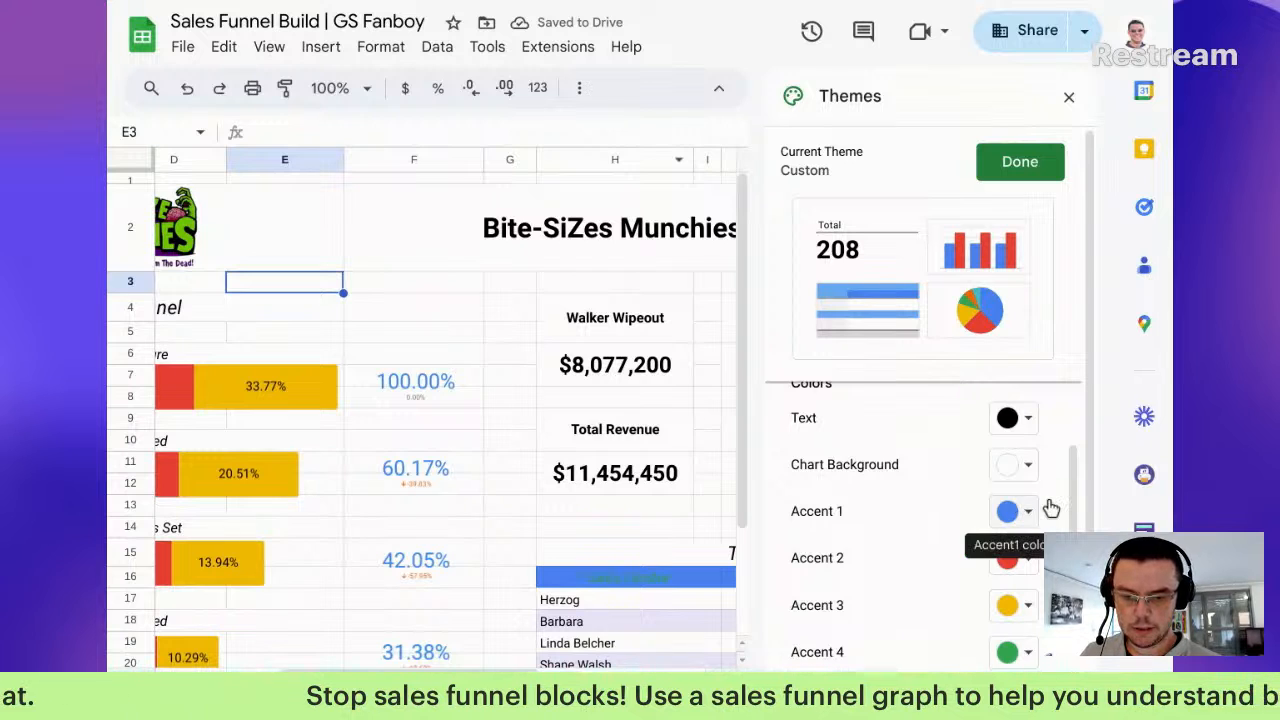
Step: Set the theme's Accent 1 to custom purple 842c8b
{"action": "left_click", "coordinate": [1030, 511]}
{"action": "left_click", "coordinate": [881, 473]}
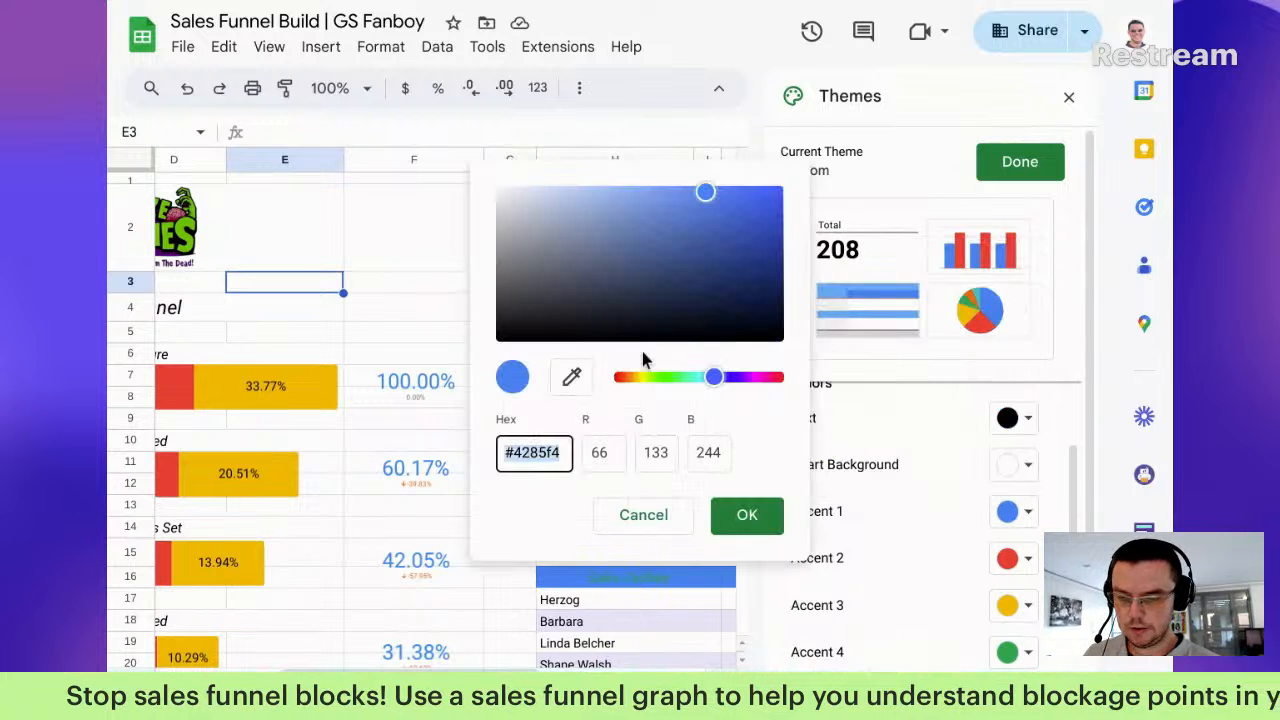
{"action": "type", "text": "https:/"}
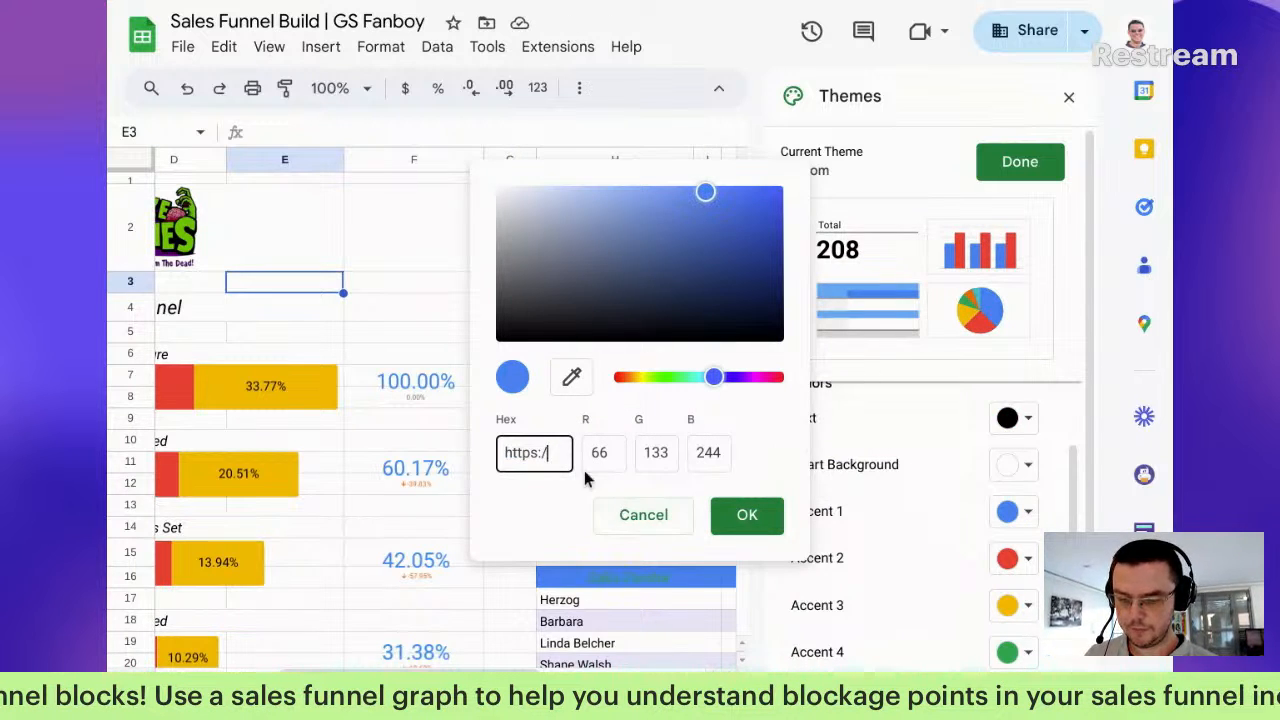
{"action": "left_click_drag", "start_coordinate": [559, 460], "coordinate": [474, 452]}
{"action": "key", "text": "BackSpace"}
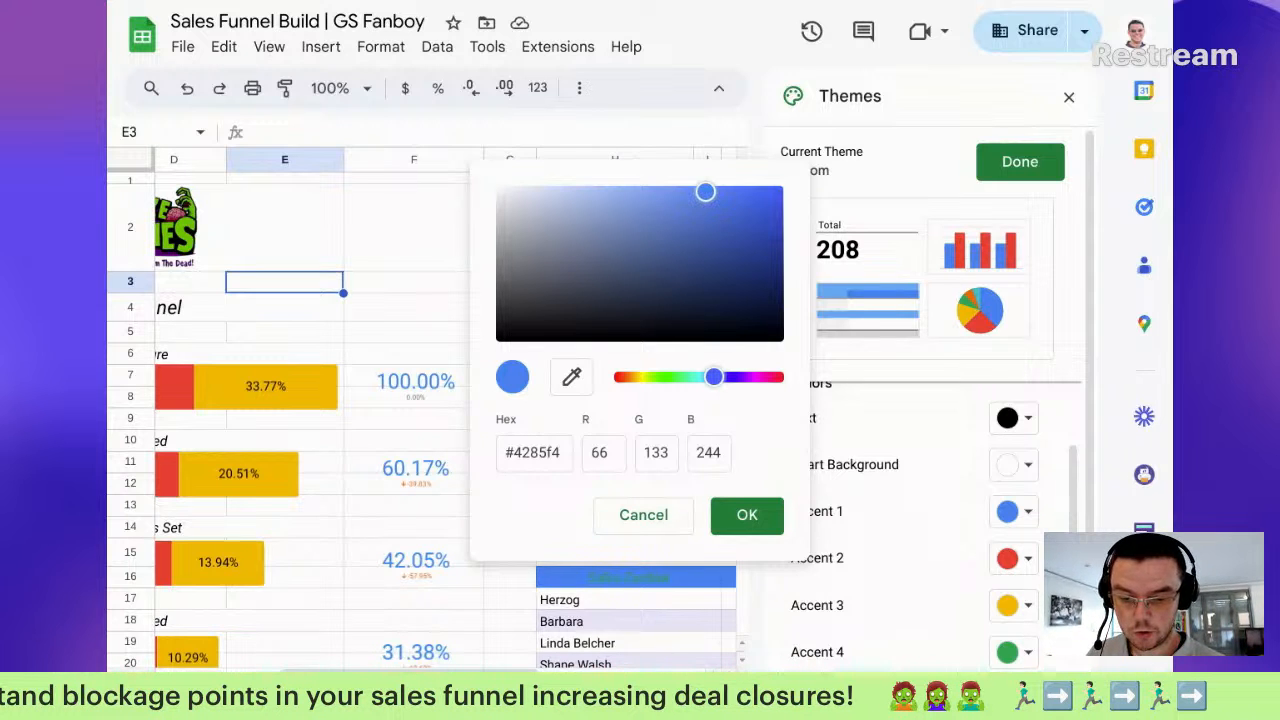
{"action": "double_click", "coordinate": [543, 449]}
{"action": "type", "text": "842c8b"}
{"action": "left_click", "coordinate": [745, 518]}
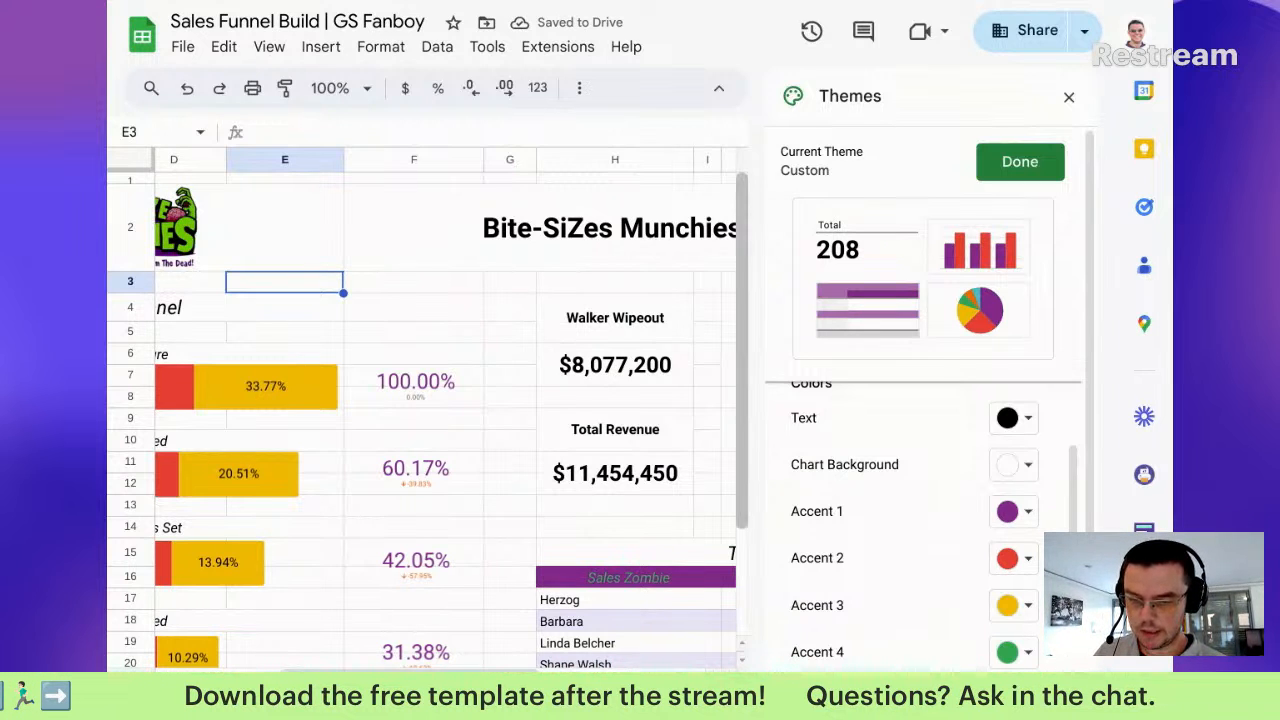
Step: Set Accent 2 to light purple aa70af and Accent 3 to pale purple d7bed9
{"action": "left_click", "coordinate": [1022, 558]}
{"action": "left_click", "coordinate": [905, 519]}
{"action": "type", "text": "aa70af"}
{"action": "left_click", "coordinate": [747, 515]}
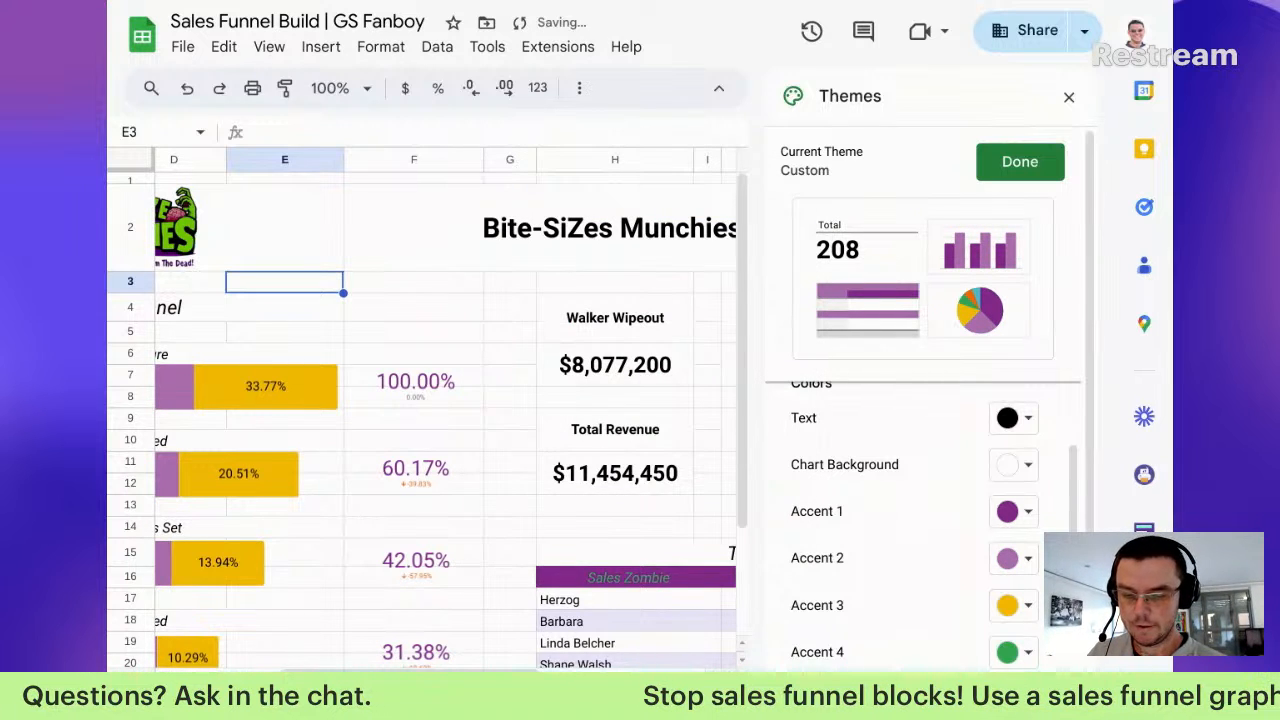
{"action": "left_click", "coordinate": [1020, 605]}
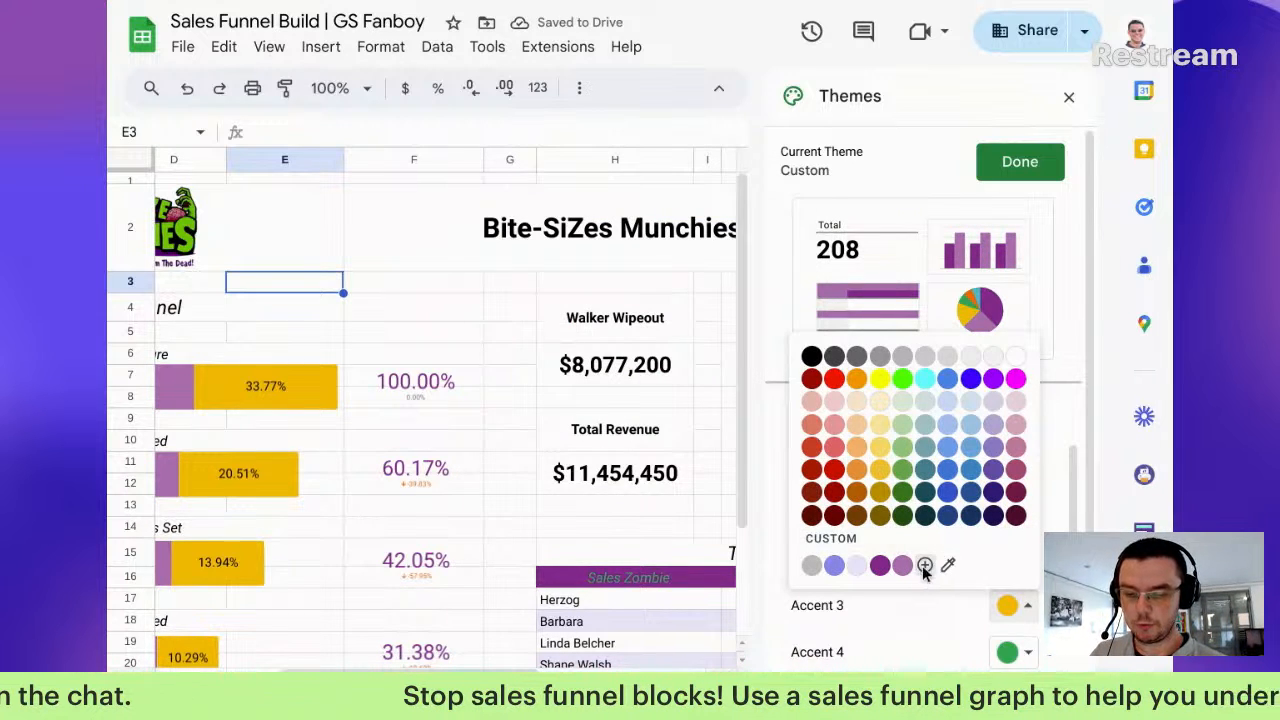
{"action": "left_click", "coordinate": [925, 565]}
{"action": "type", "text": "d7bed9"}
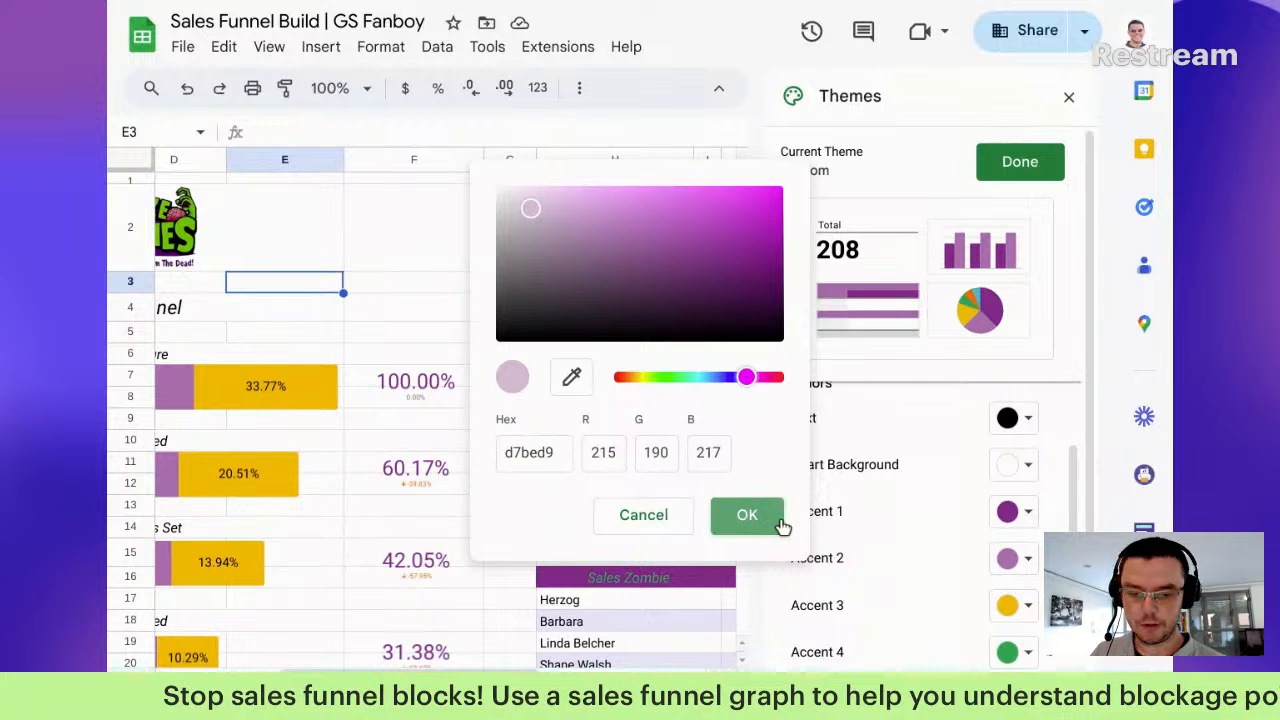
{"action": "left_click", "coordinate": [778, 522]}
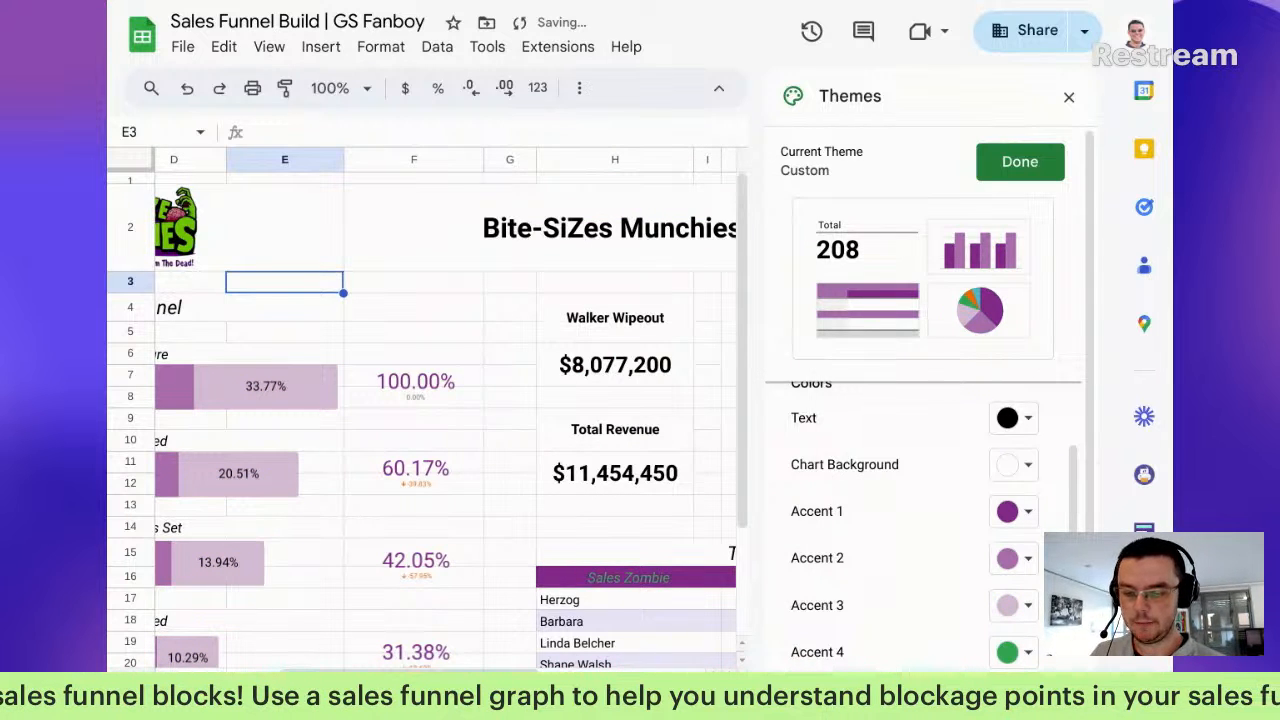
Step: Set Accent 4 to green #00aa4f and Accent 5 to light green #c2f599
{"action": "scroll", "coordinate": [1010, 610], "scroll_direction": "down", "scroll_amount": 2}
{"action": "left_click", "coordinate": [1020, 553]}
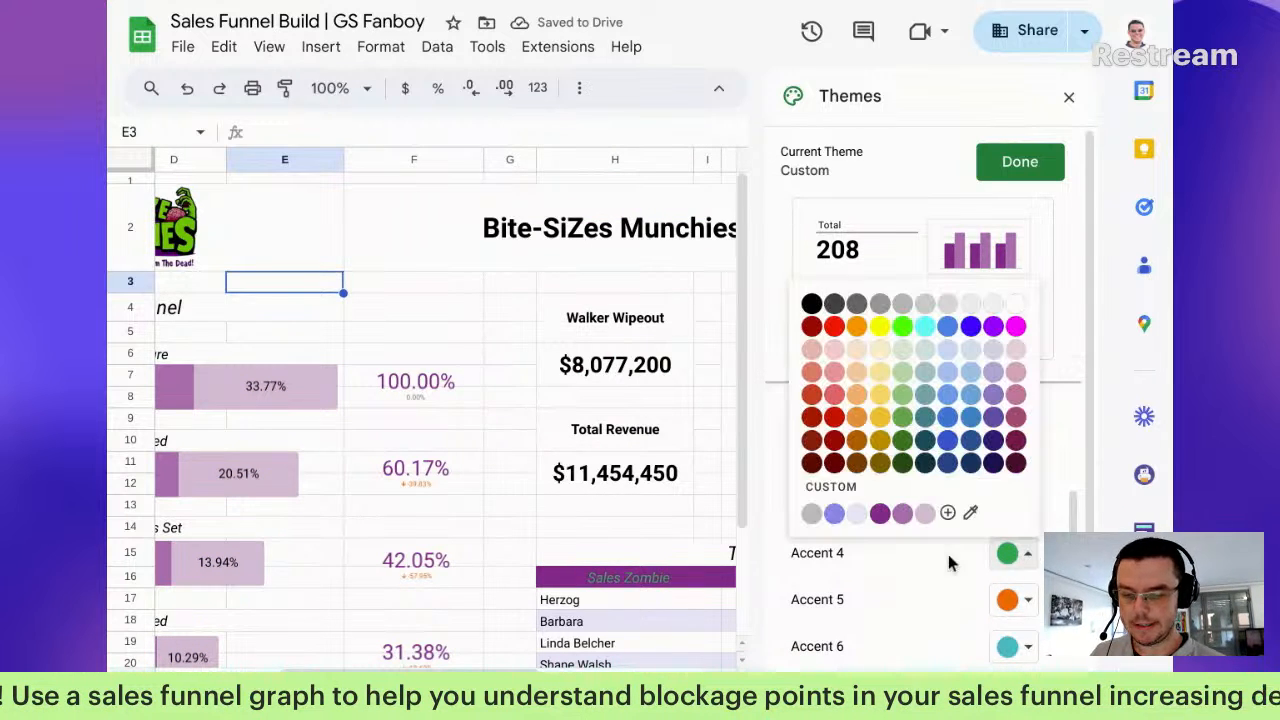
{"action": "left_click", "coordinate": [947, 513]}
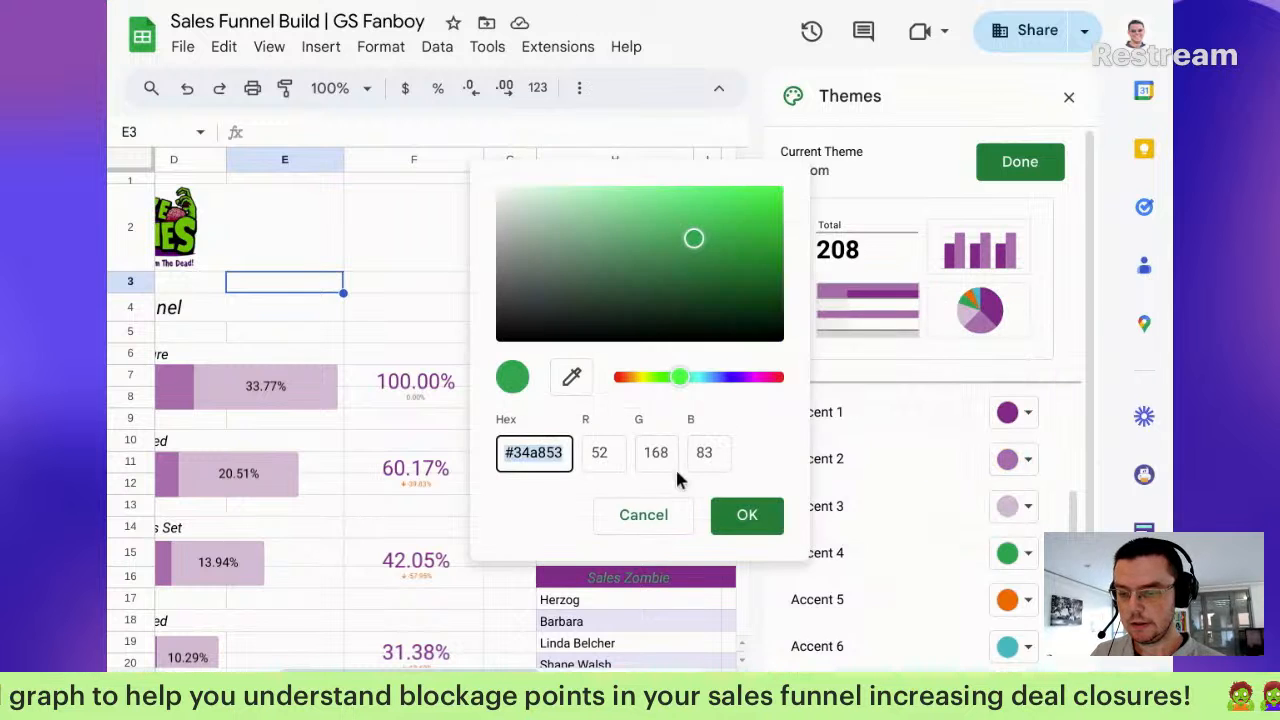
{"action": "type", "text": "00aa4f"}
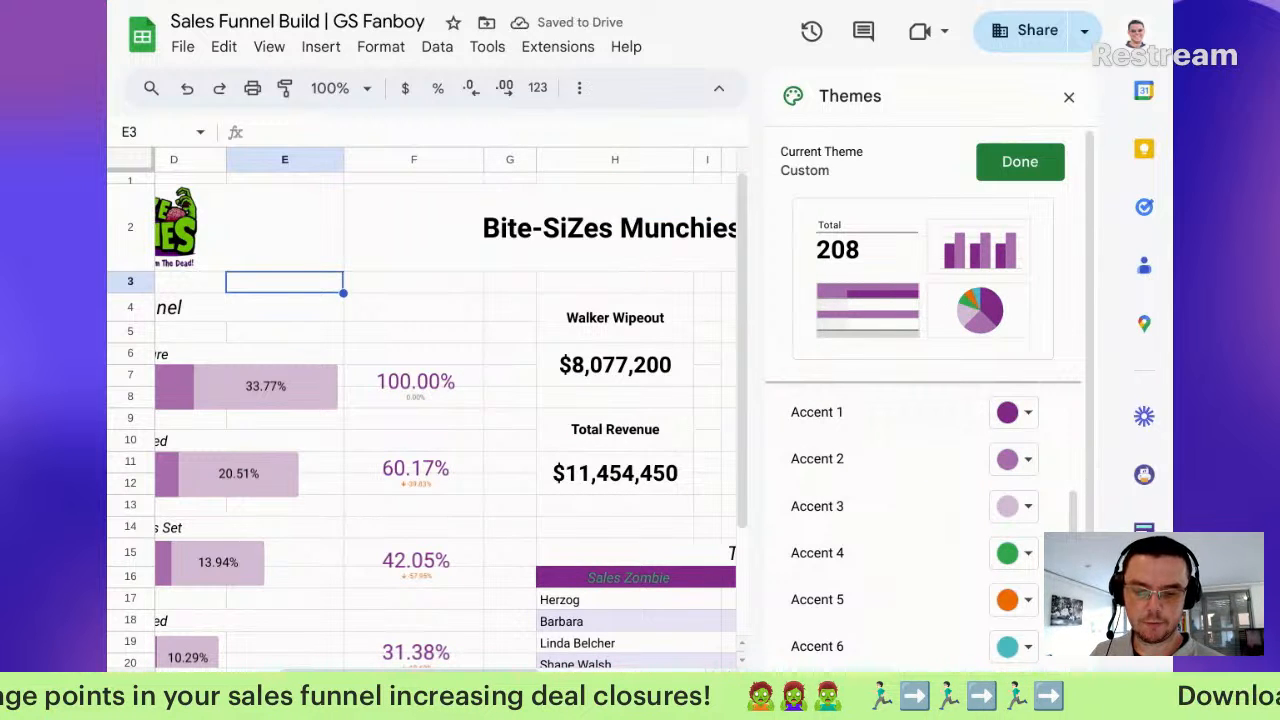
{"action": "left_click", "coordinate": [1017, 599]}
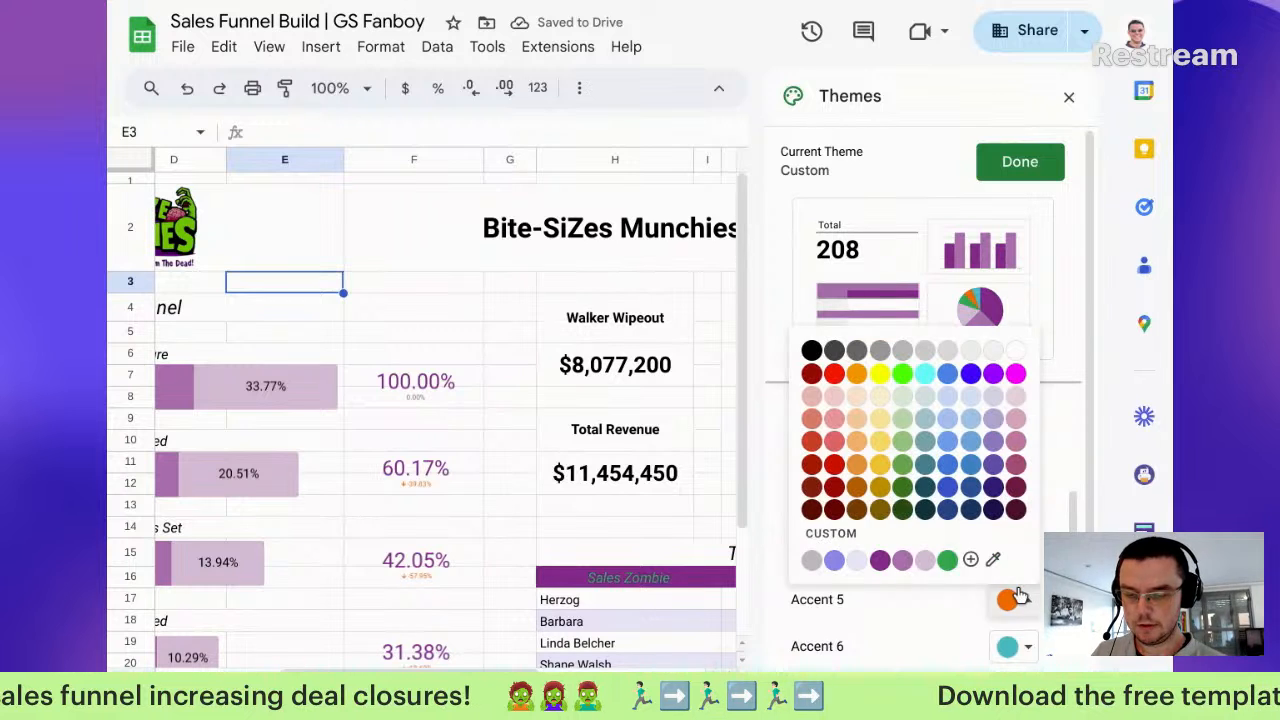
{"action": "left_click", "coordinate": [970, 559]}
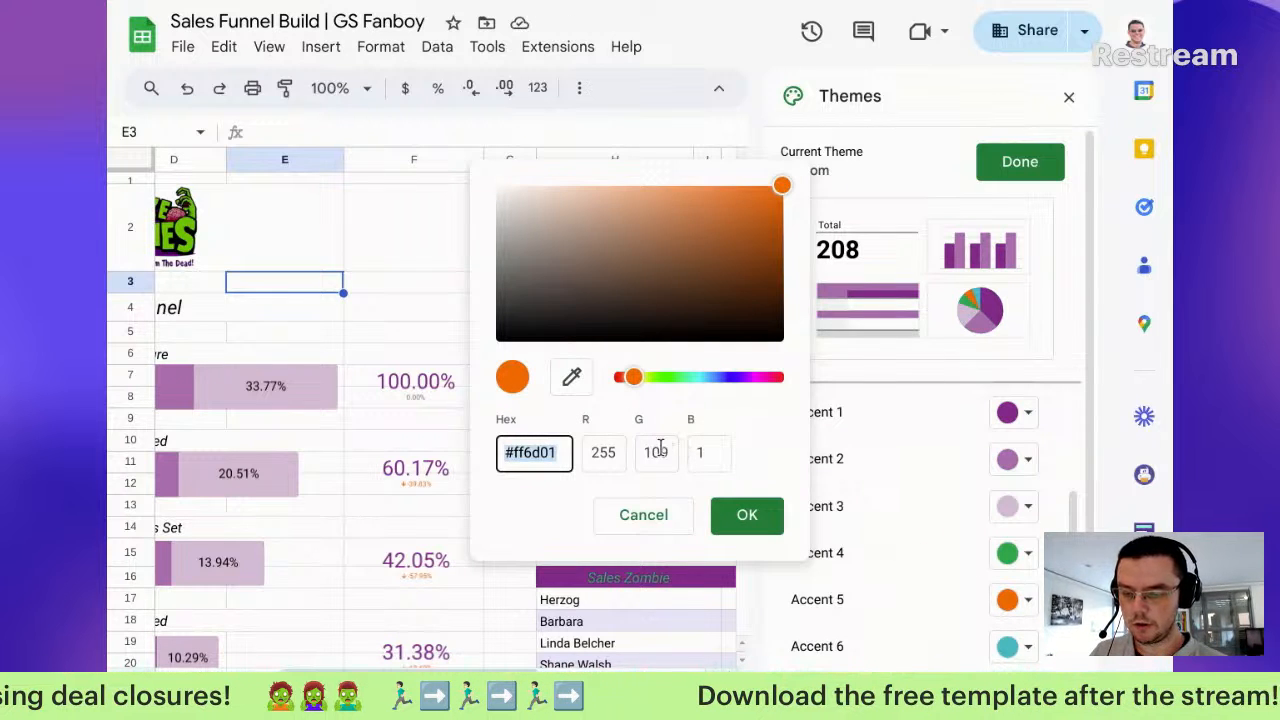
{"action": "type", "text": "c2f599"}
{"action": "left_click", "coordinate": [760, 509]}
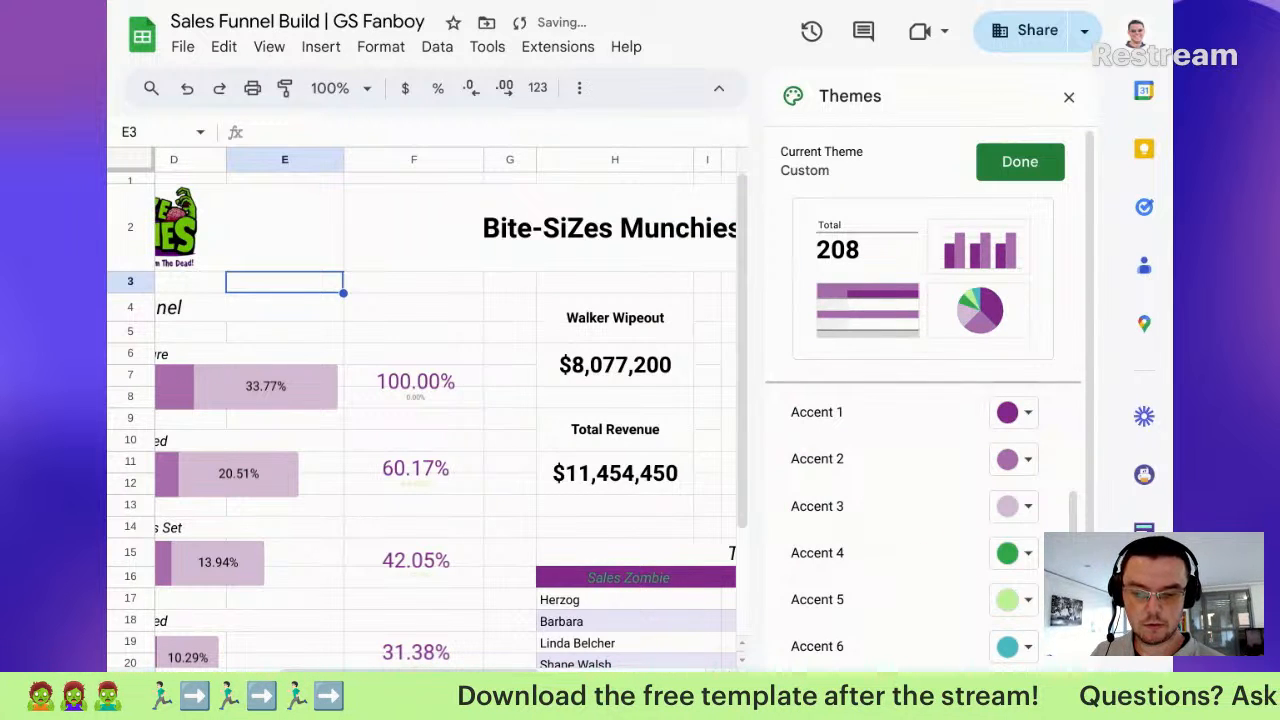
Step: Set Accent 6 to orange #ffa500, save the custom theme and close the themes panel
{"action": "scroll", "coordinate": [1013, 635], "scroll_direction": "down", "scroll_amount": 2}
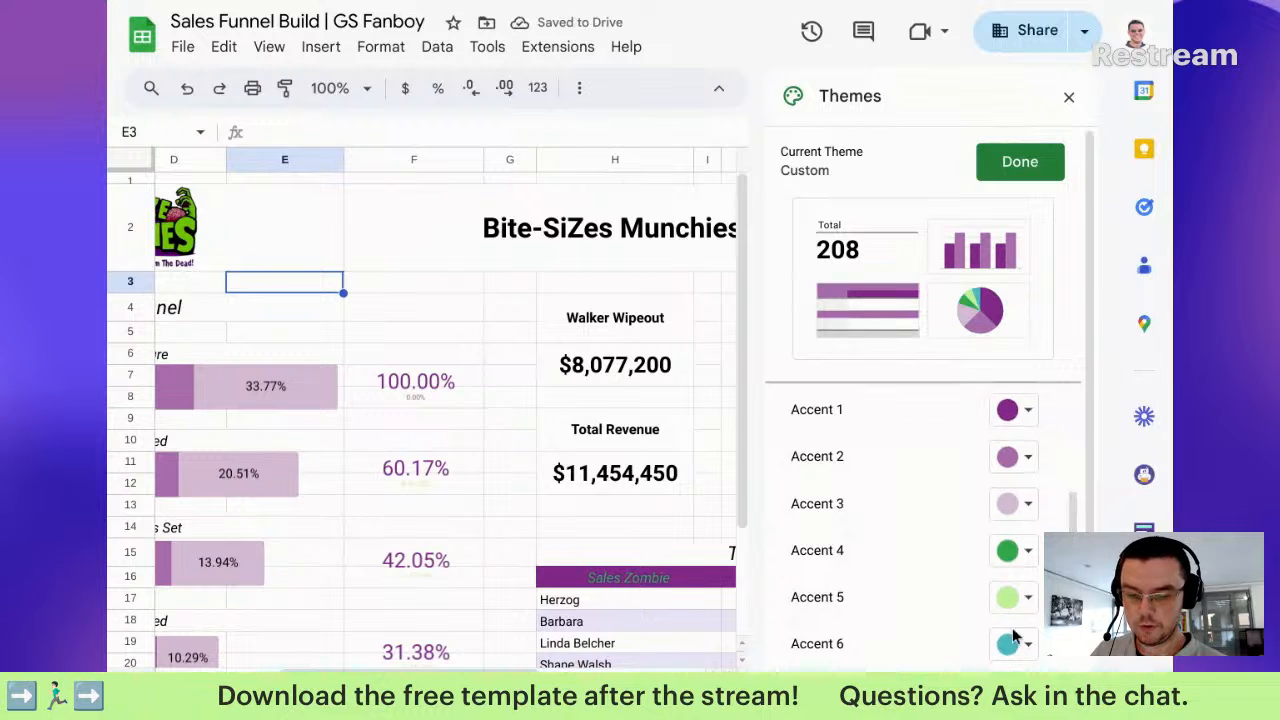
{"action": "left_click", "coordinate": [1027, 560]}
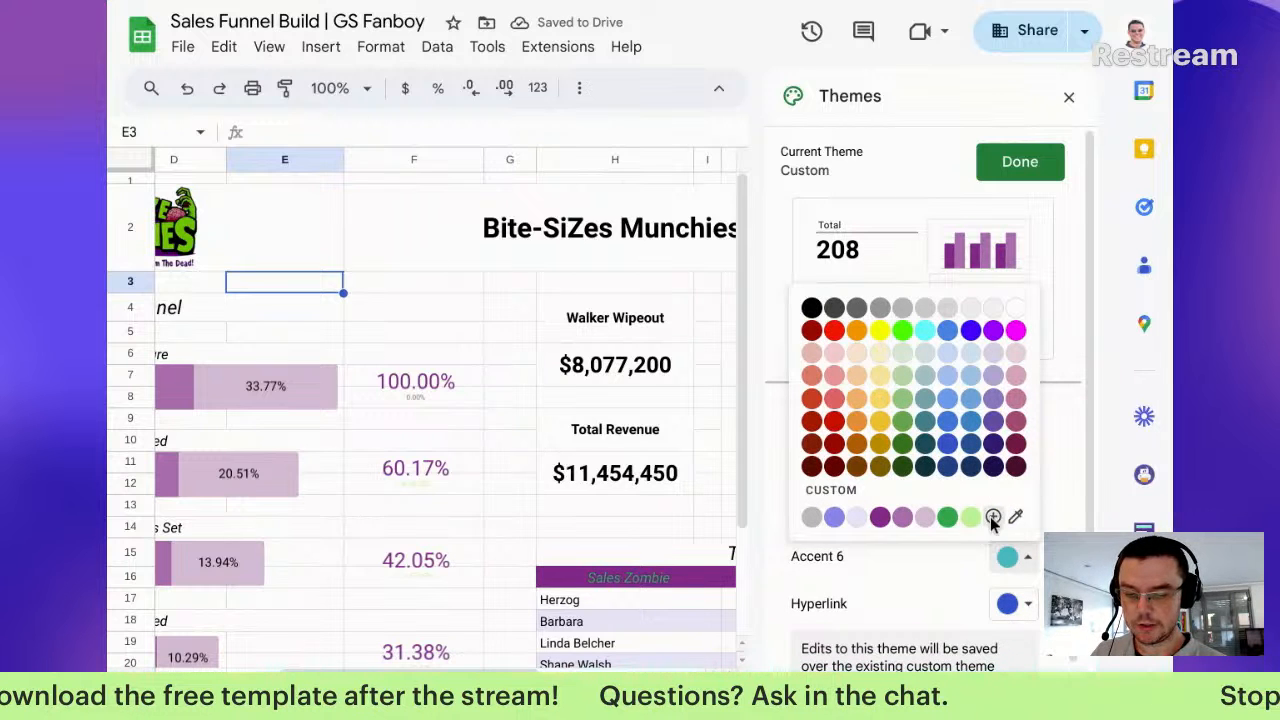
{"action": "left_click", "coordinate": [993, 517]}
{"action": "type", "text": "ffa500"}
{"action": "left_click", "coordinate": [747, 516]}
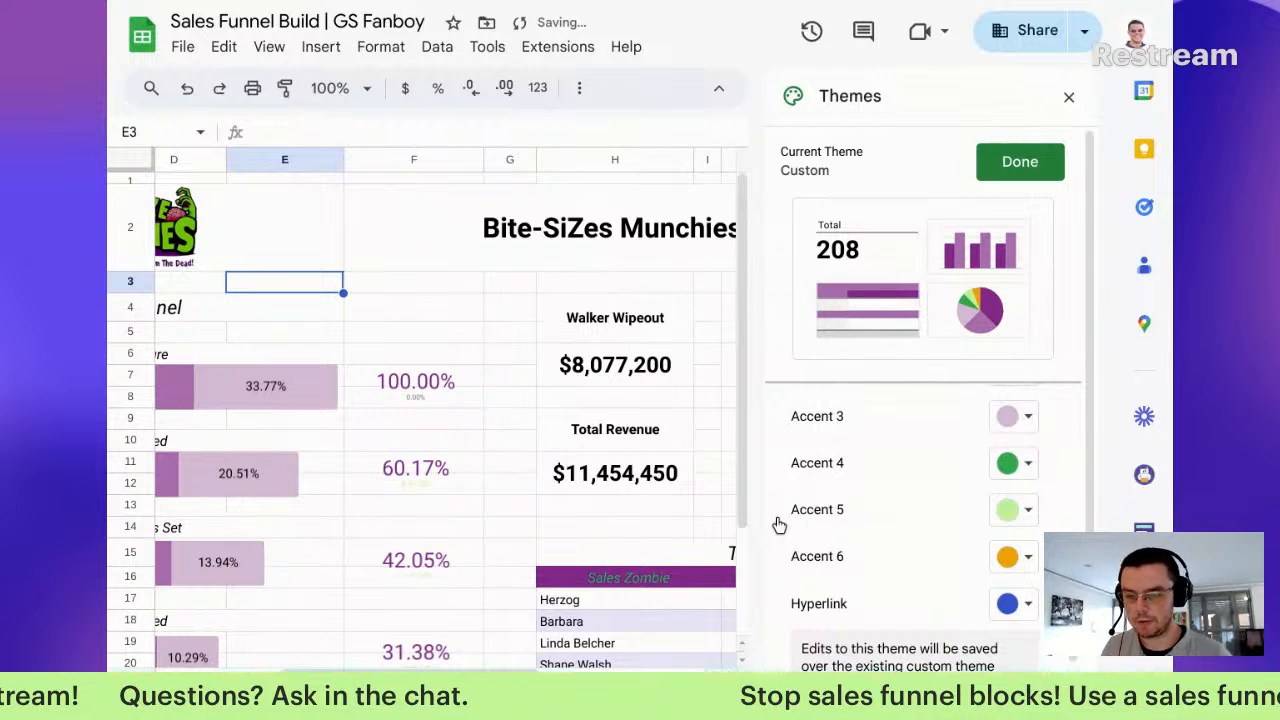
{"action": "left_click", "coordinate": [1042, 160]}
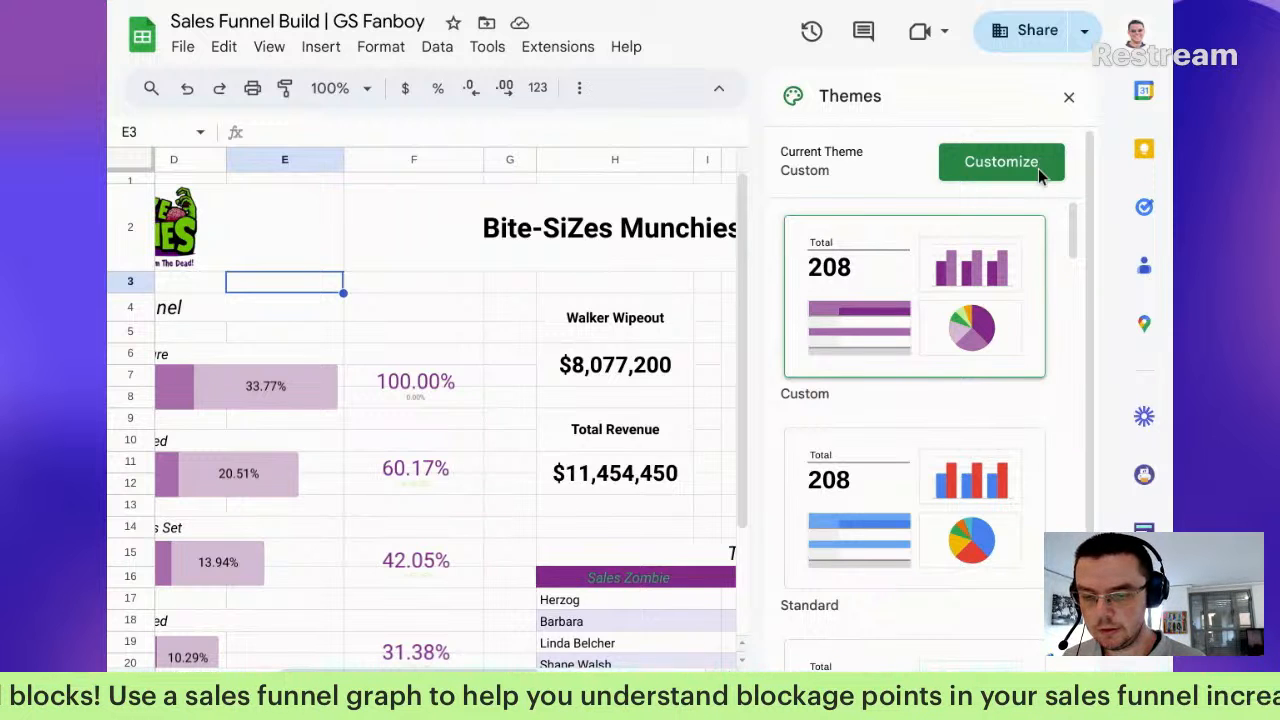
{"action": "left_click", "coordinate": [1038, 168]}
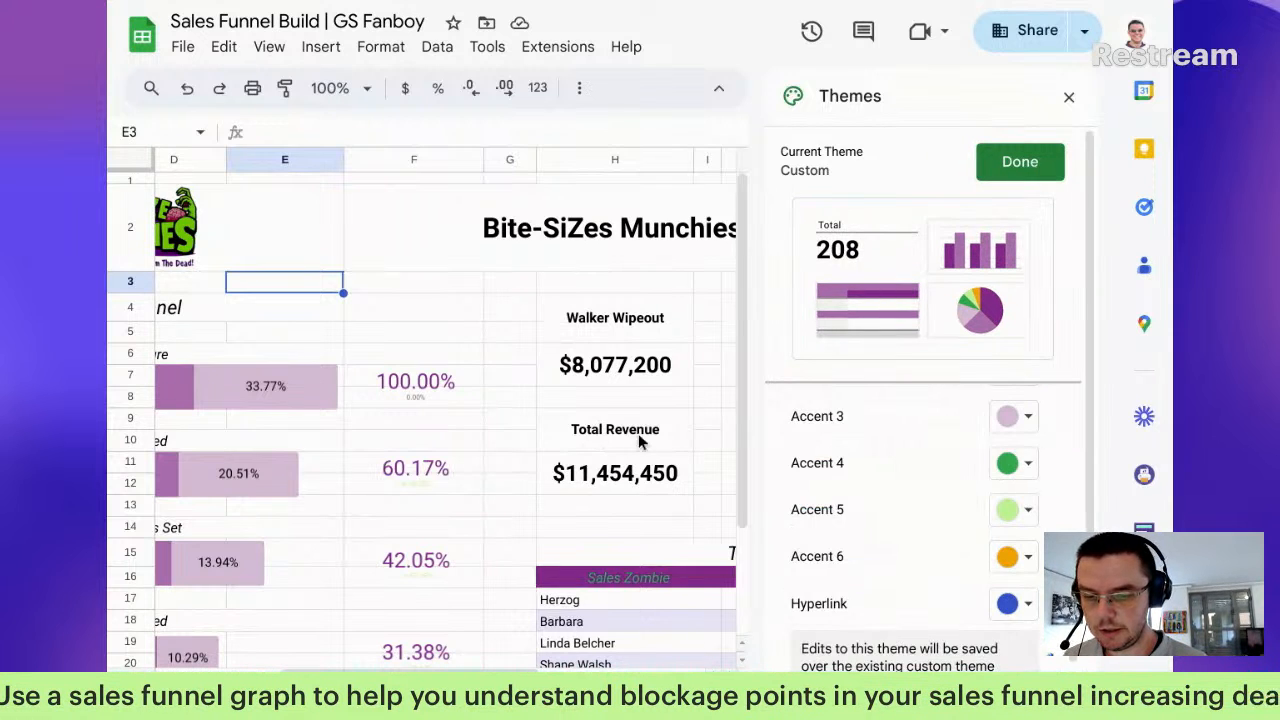
{"action": "left_click", "coordinate": [1050, 162]}
{"action": "left_click", "coordinate": [1069, 99]}
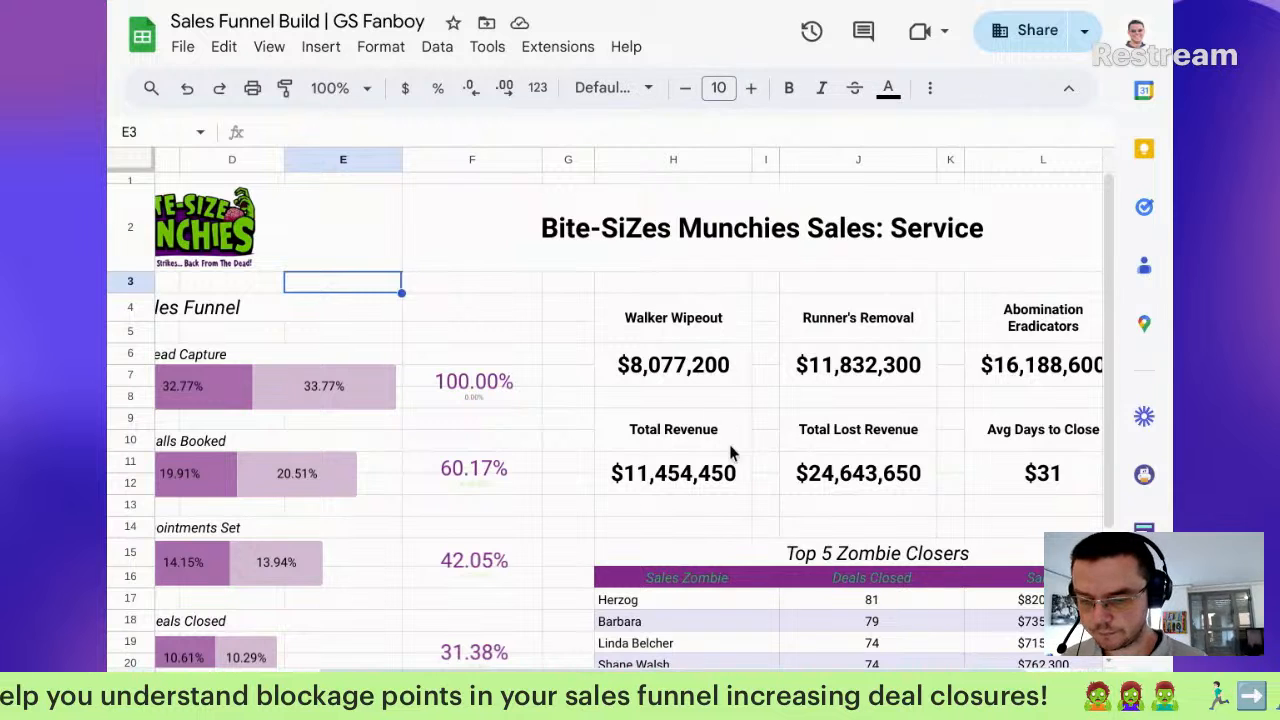
{"action": "scroll", "coordinate": [424, 436], "scroll_direction": "left", "scroll_amount": 5}
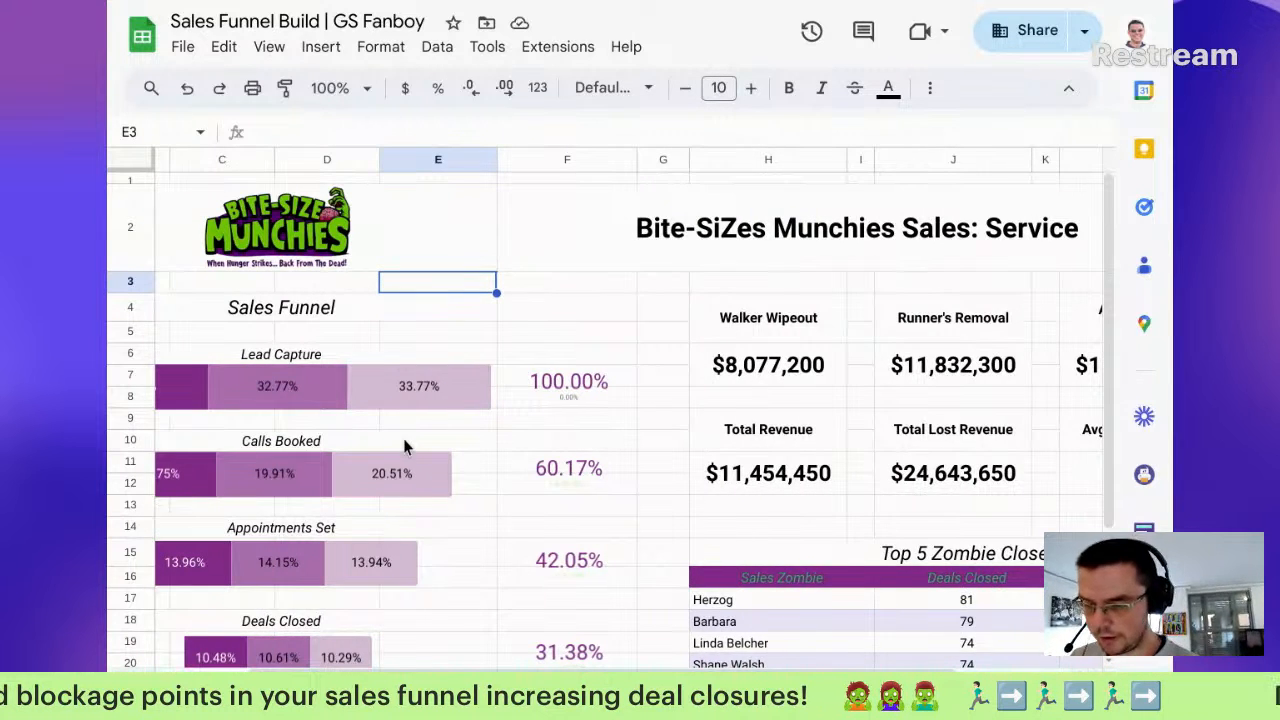
{"action": "left_click", "coordinate": [268, 396]}
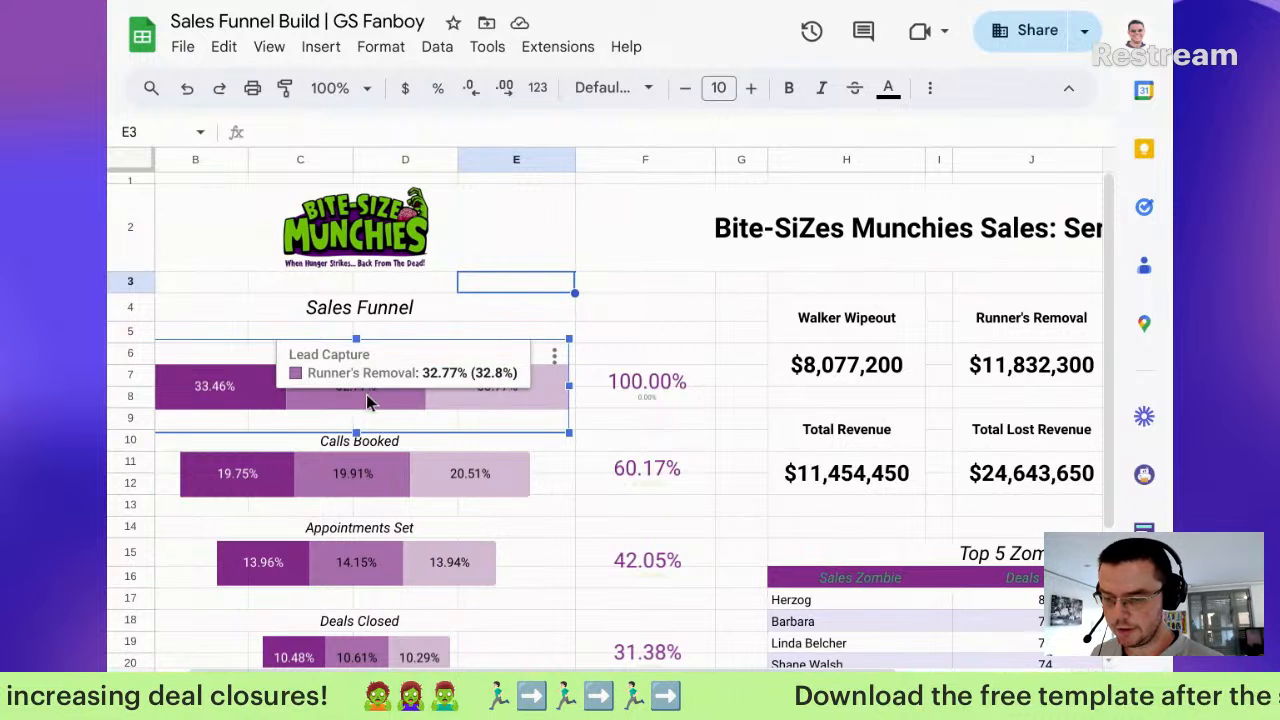
{"action": "left_click_drag", "start_coordinate": [858, 320], "coordinate": [880, 391]}
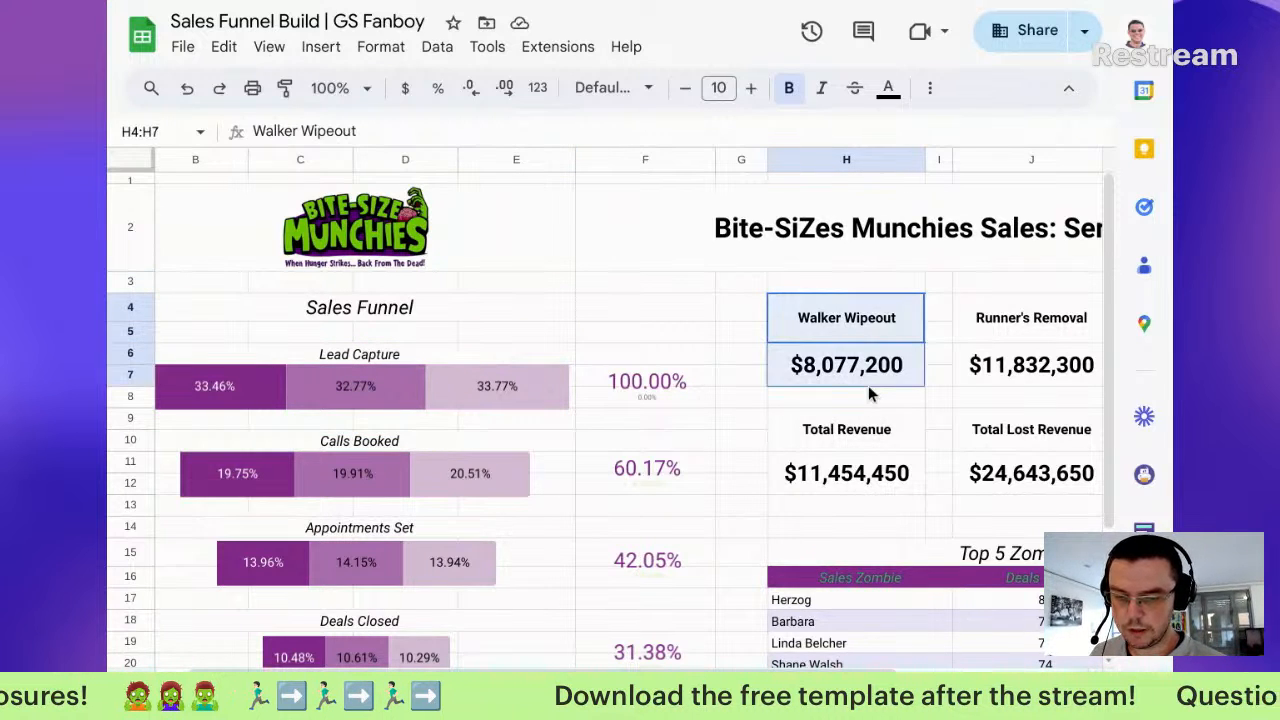
Step: Fill the Walker Wipeout scorecard light purple and Runner's Removal purple
{"action": "left_click", "coordinate": [929, 88]}
{"action": "left_click", "coordinate": [452, 130]}
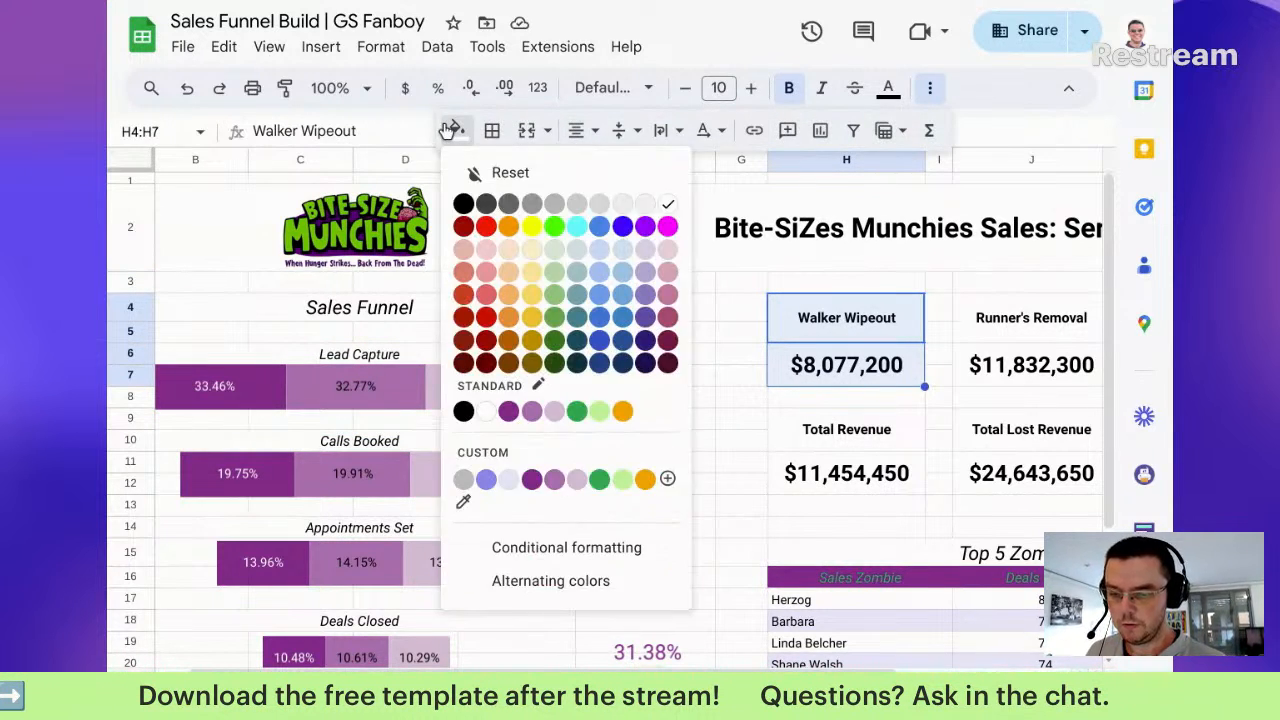
{"action": "left_click", "coordinate": [567, 479]}
{"action": "left_click_drag", "start_coordinate": [1040, 318], "coordinate": [1050, 365]}
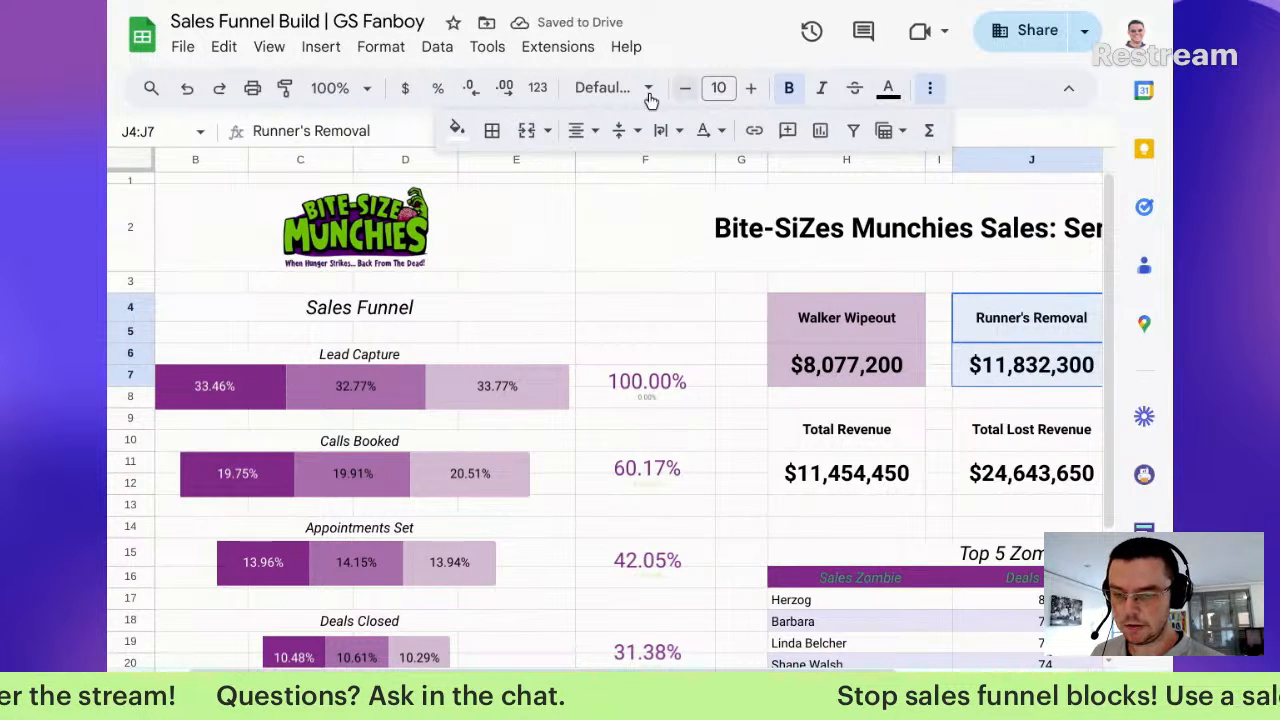
{"action": "left_click", "coordinate": [460, 131]}
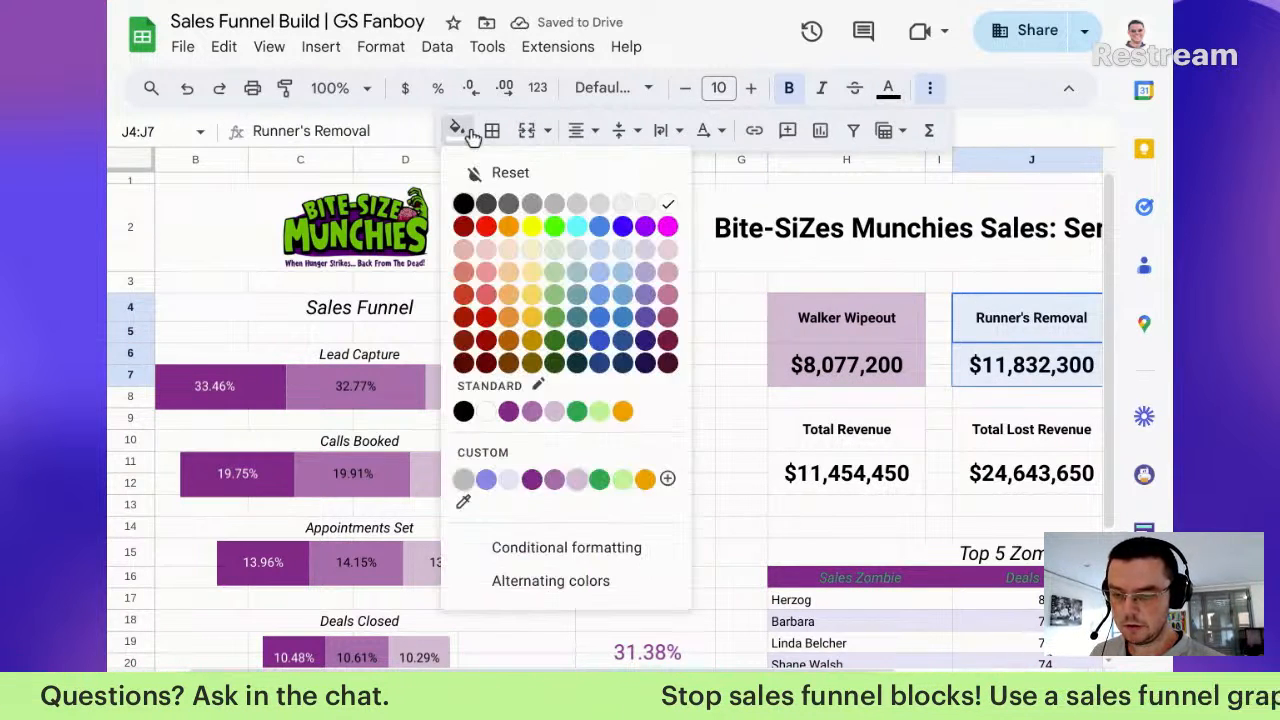
{"action": "left_click", "coordinate": [532, 412]}
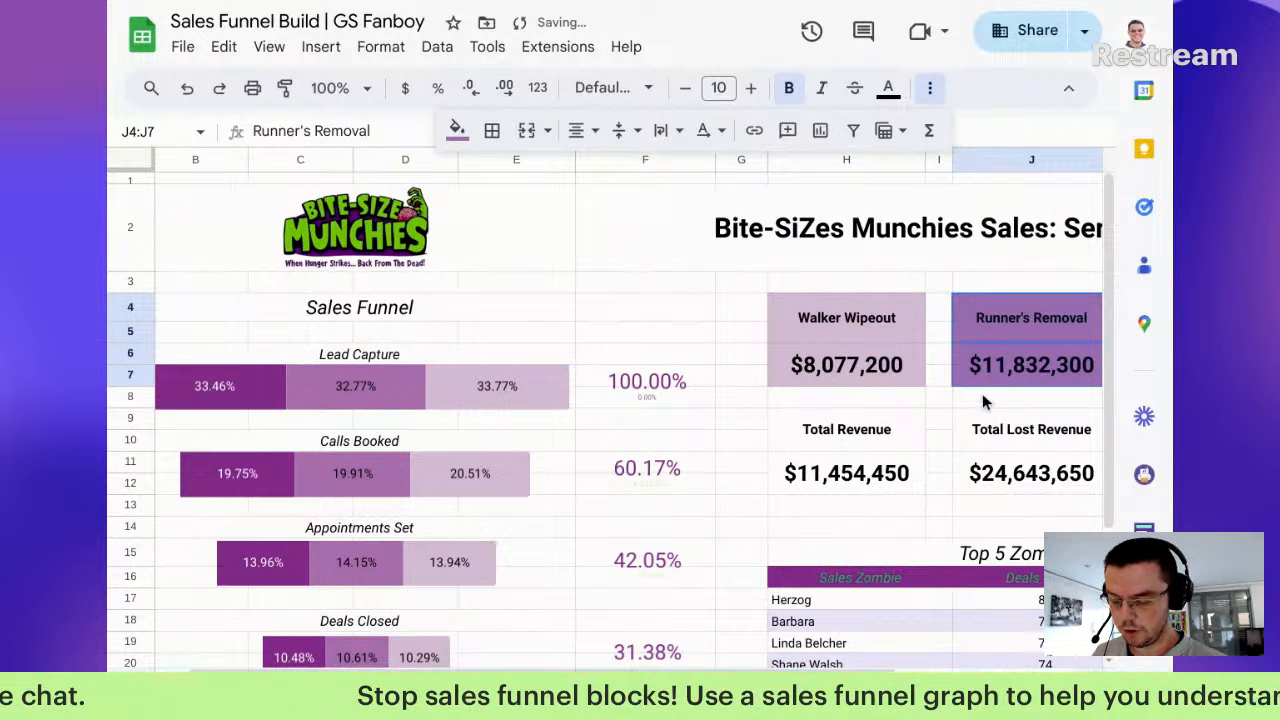
Step: Undo a trial pale text colour on Walker Wipeout and keep its light purple fill
{"action": "scroll", "coordinate": [990, 398], "scroll_direction": "right", "scroll_amount": 2}
{"action": "left_click", "coordinate": [716, 325]}
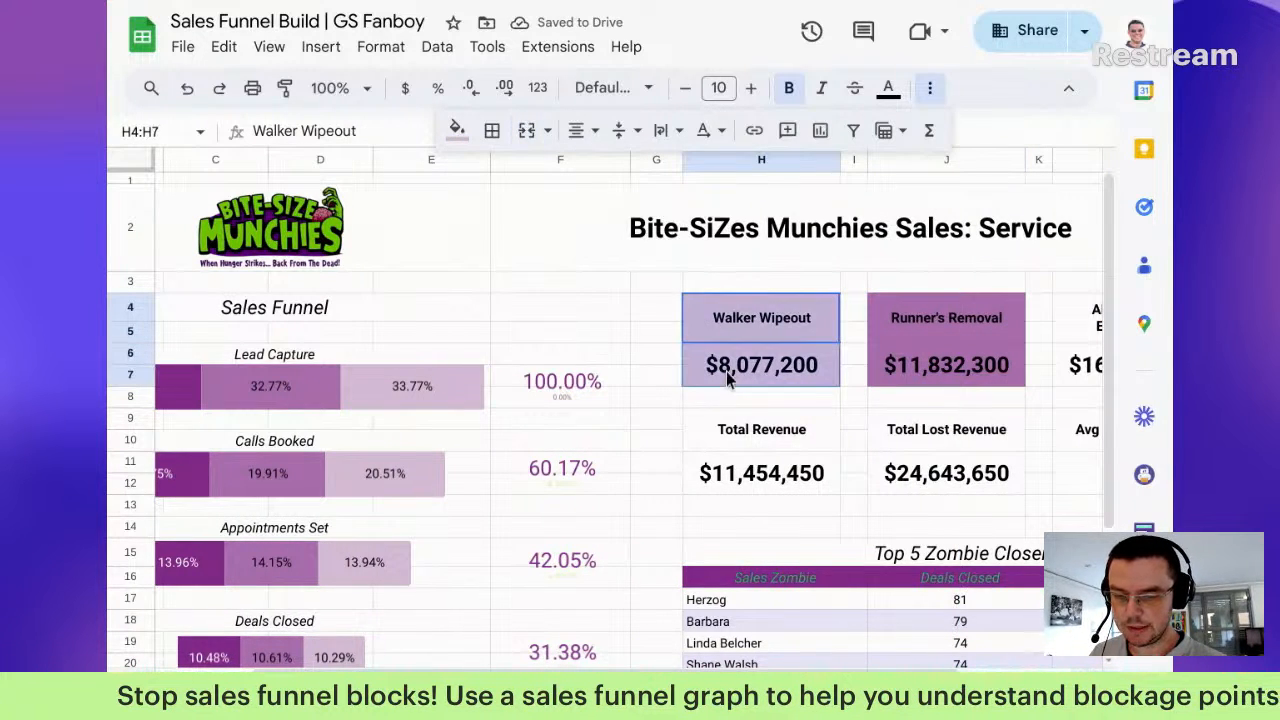
{"action": "left_click", "coordinate": [888, 88]}
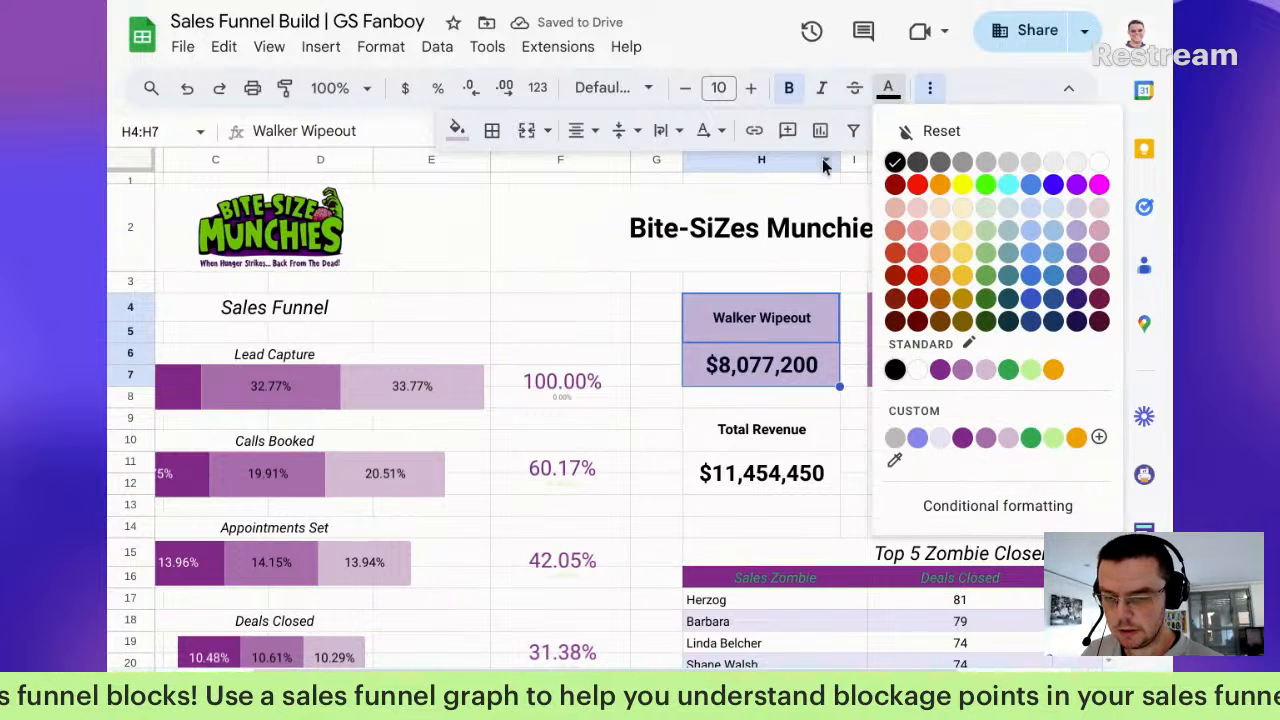
{"action": "left_click", "coordinate": [985, 371]}
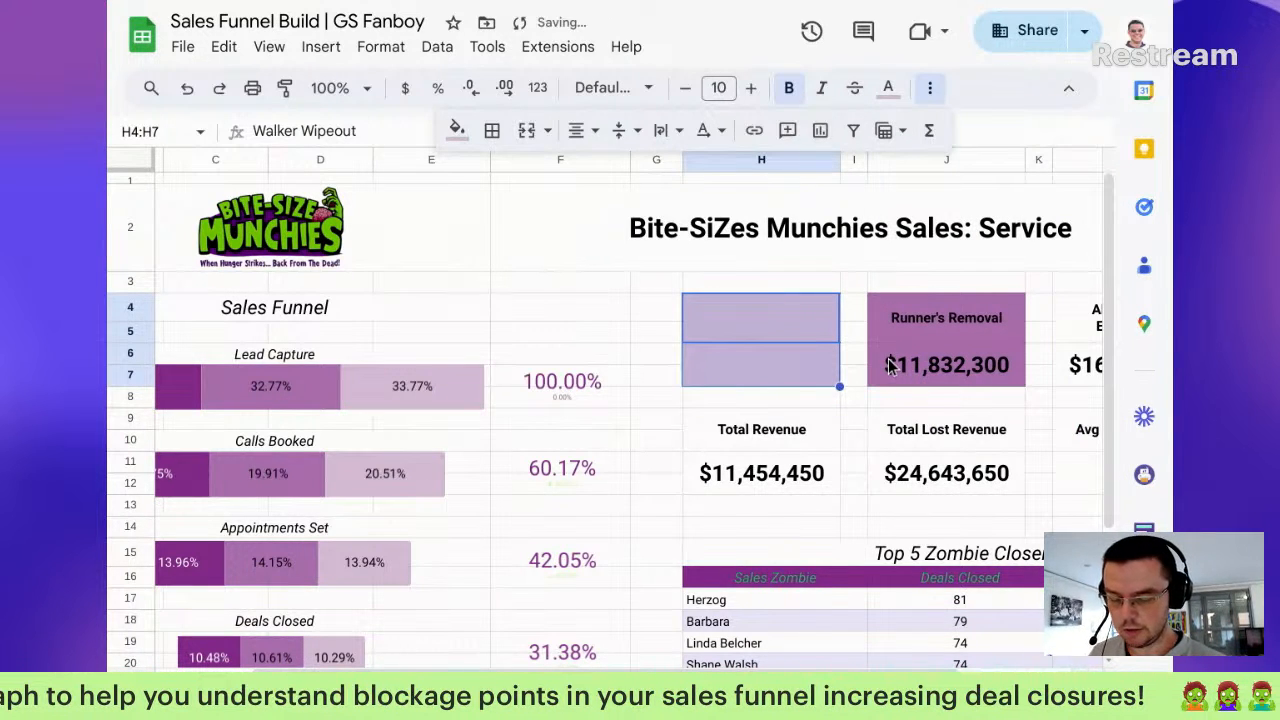
{"action": "key", "text": "ctrl+z"}
{"action": "left_click", "coordinate": [456, 130]}
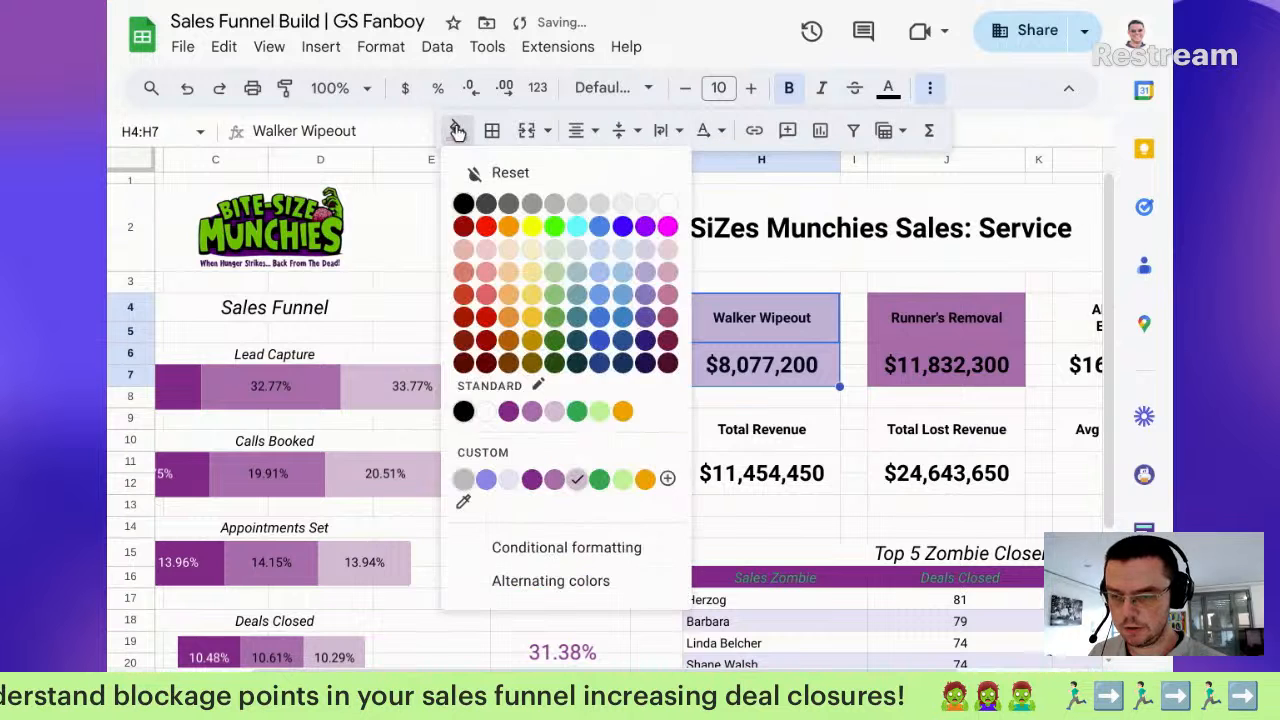
{"action": "left_click", "coordinate": [557, 412]}
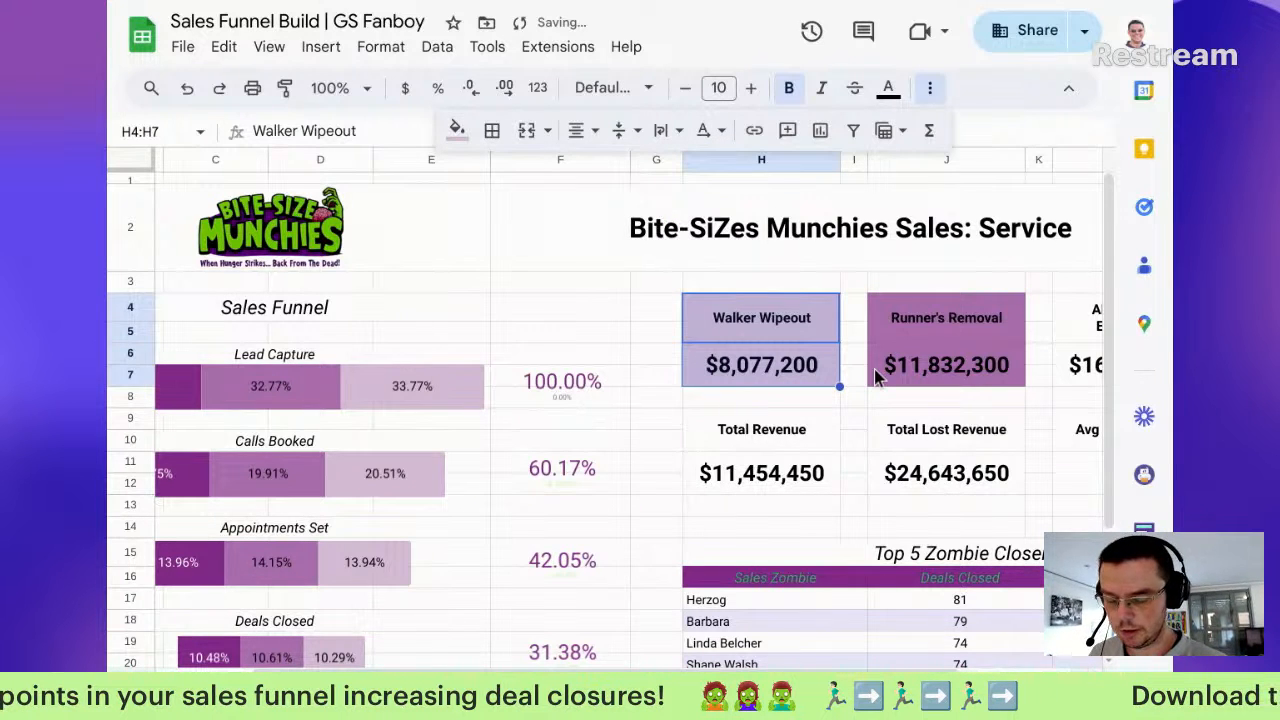
Step: Fill the Abomination Eradicators scorecard dark purple with white text
{"action": "scroll", "coordinate": [918, 335], "scroll_direction": "down", "scroll_amount": 2}
{"action": "scroll", "coordinate": [918, 333], "scroll_direction": "up", "scroll_amount": 2}
{"action": "scroll", "coordinate": [918, 333], "scroll_direction": "right", "scroll_amount": 3}
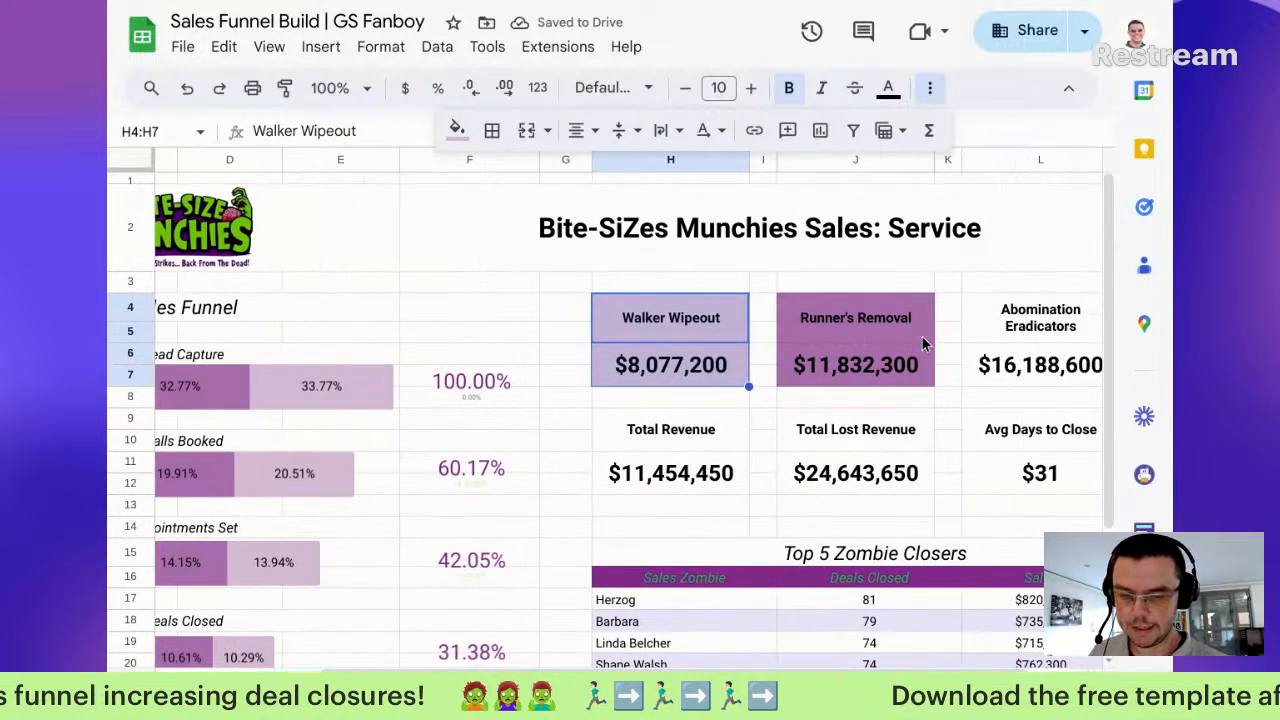
{"action": "left_click", "coordinate": [955, 330]}
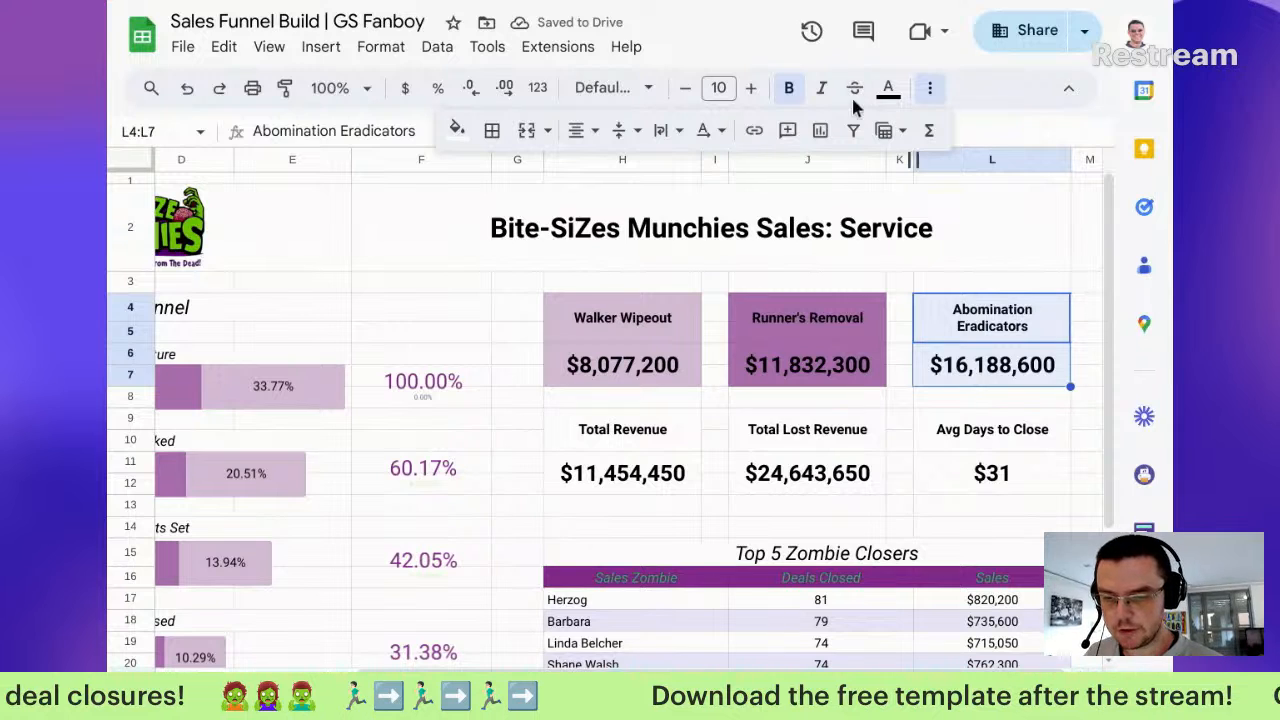
{"action": "left_click", "coordinate": [457, 130]}
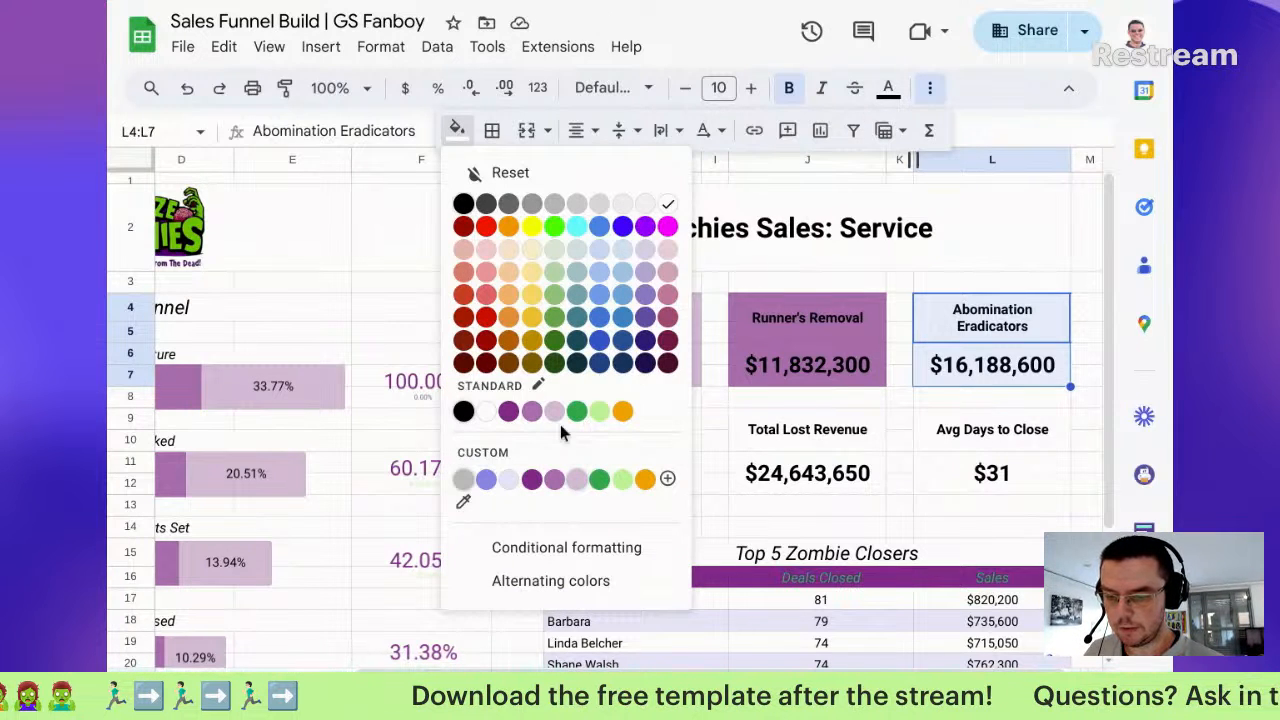
{"action": "left_click", "coordinate": [506, 414]}
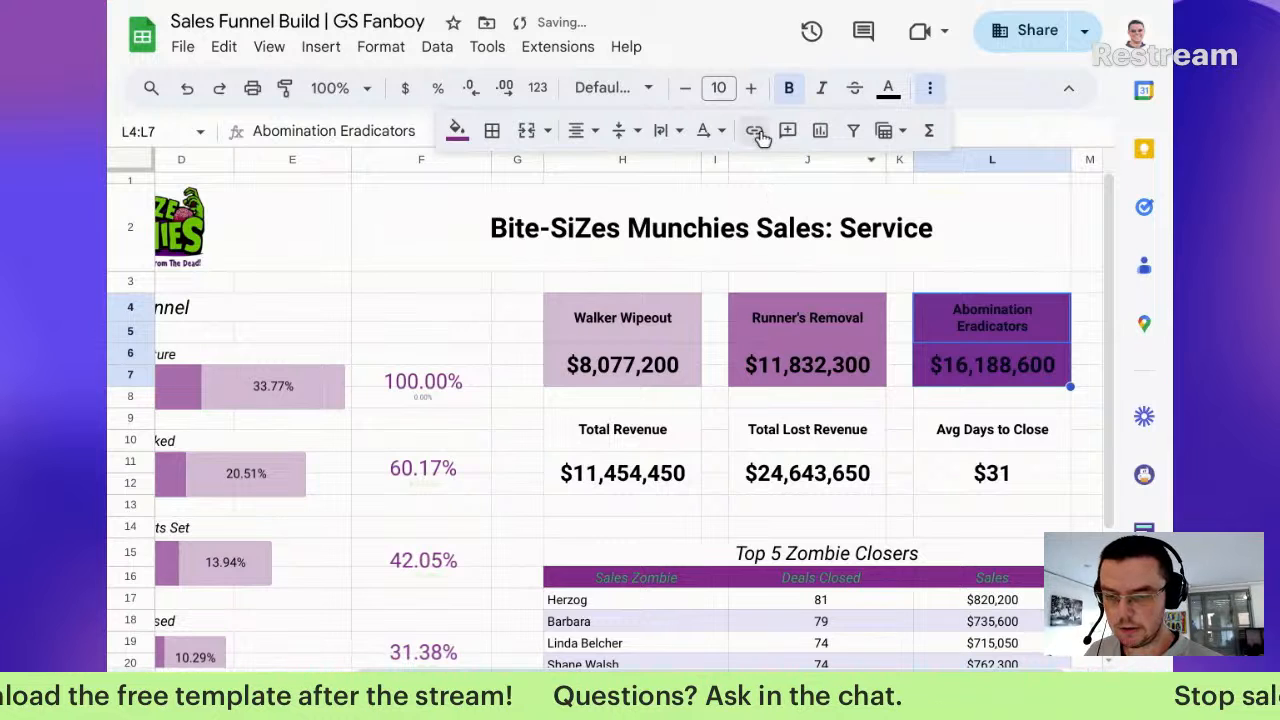
{"action": "left_click", "coordinate": [888, 90]}
{"action": "left_click", "coordinate": [917, 370]}
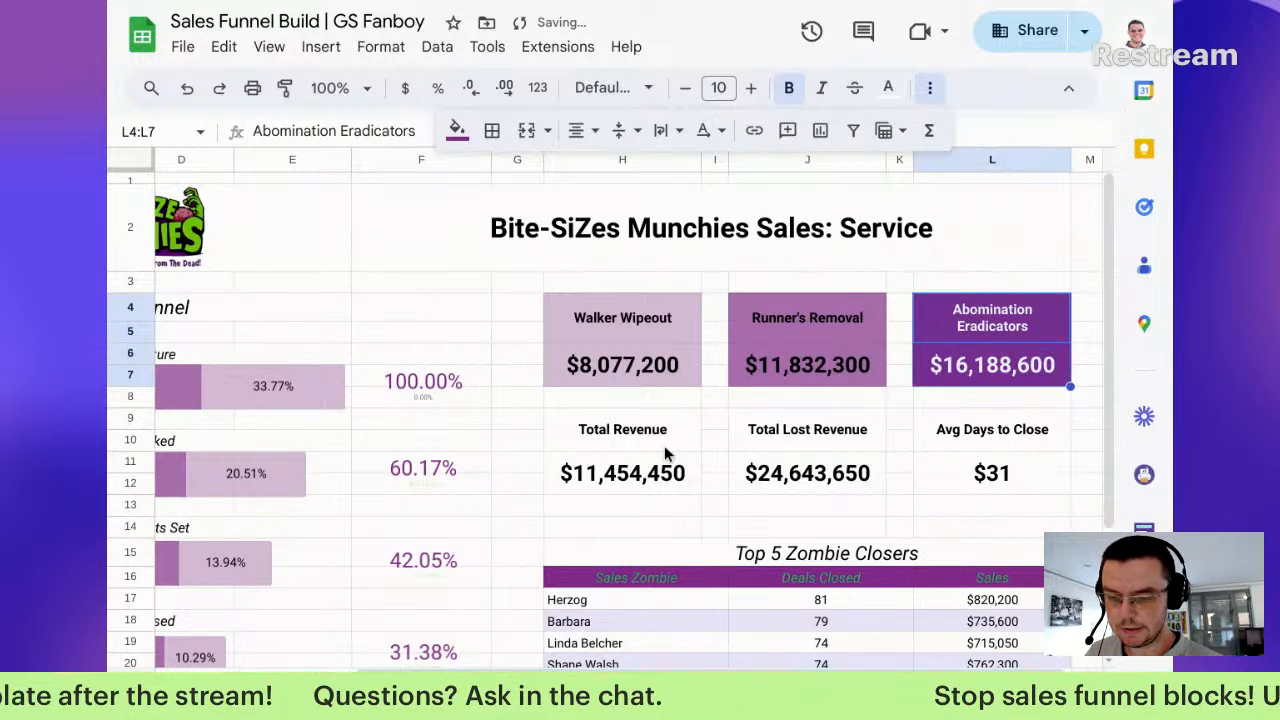
{"action": "left_click", "coordinate": [664, 448]}
{"action": "left_click_drag", "start_coordinate": [664, 450], "coordinate": [663, 486]}
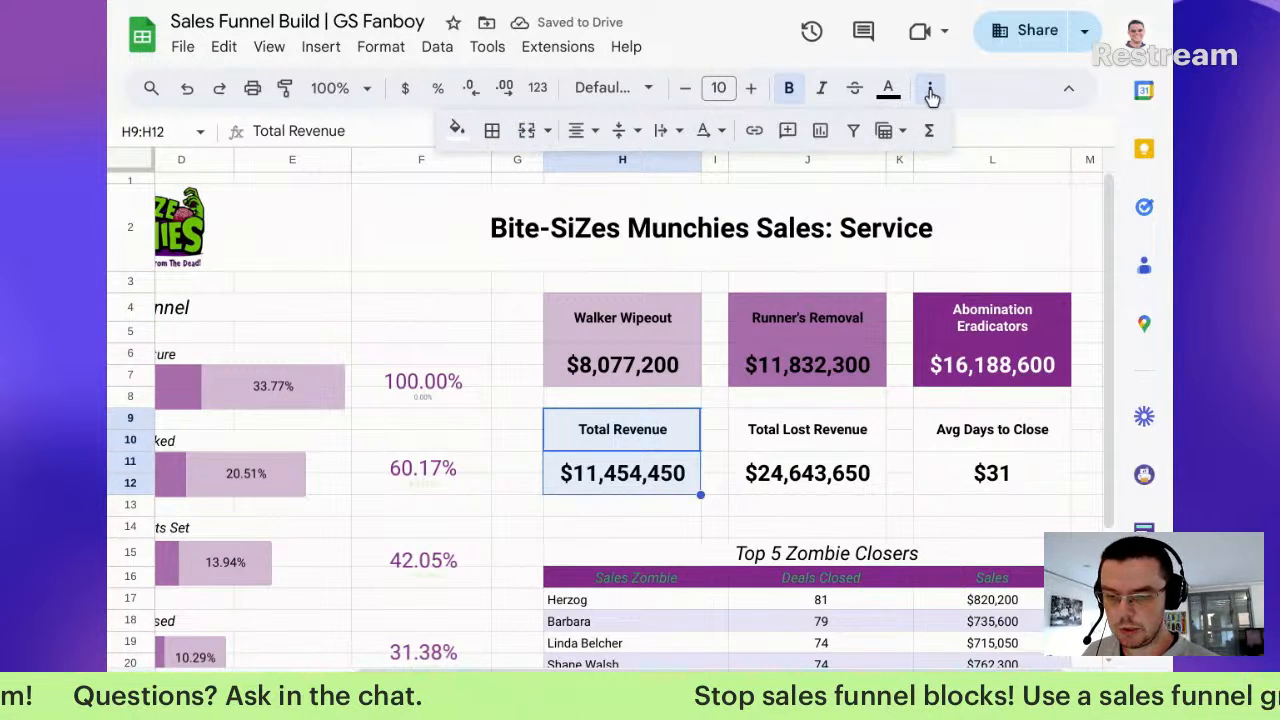
Step: Fill the Total Revenue scorecard green and the Total Lost Revenue scorecard light green
{"action": "left_click", "coordinate": [456, 130]}
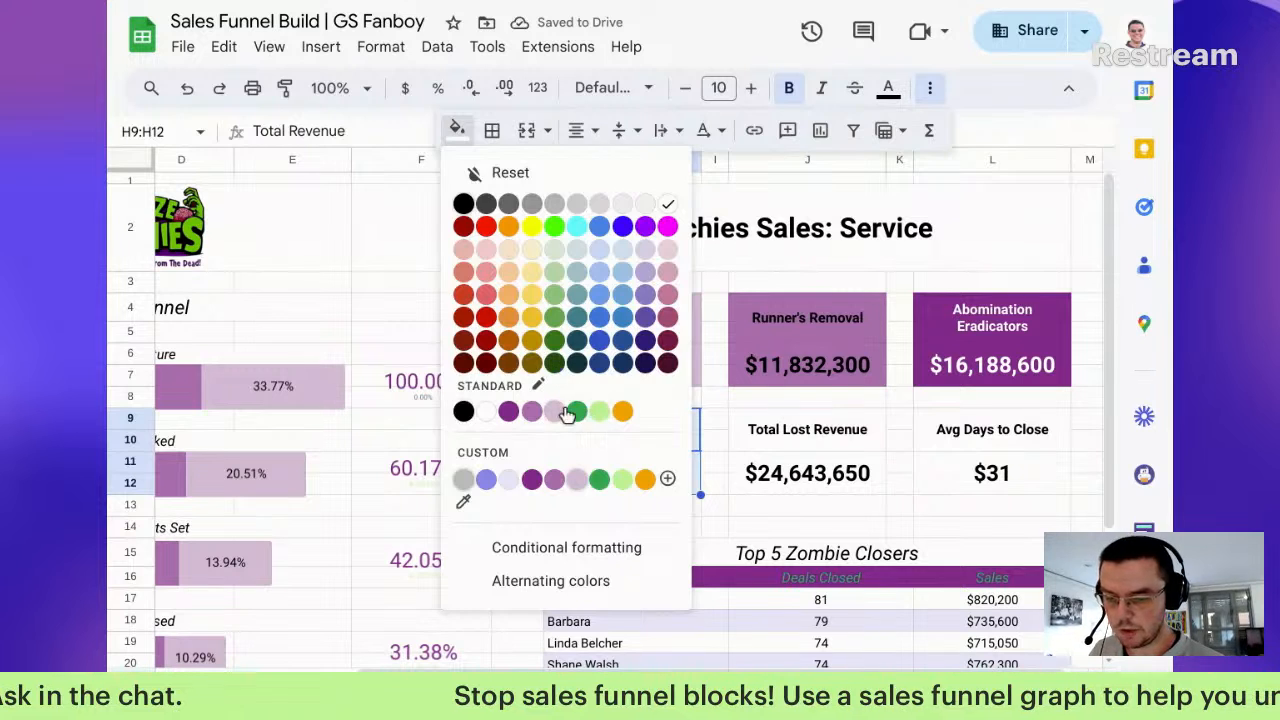
{"action": "left_click", "coordinate": [571, 408]}
{"action": "left_click", "coordinate": [456, 130]}
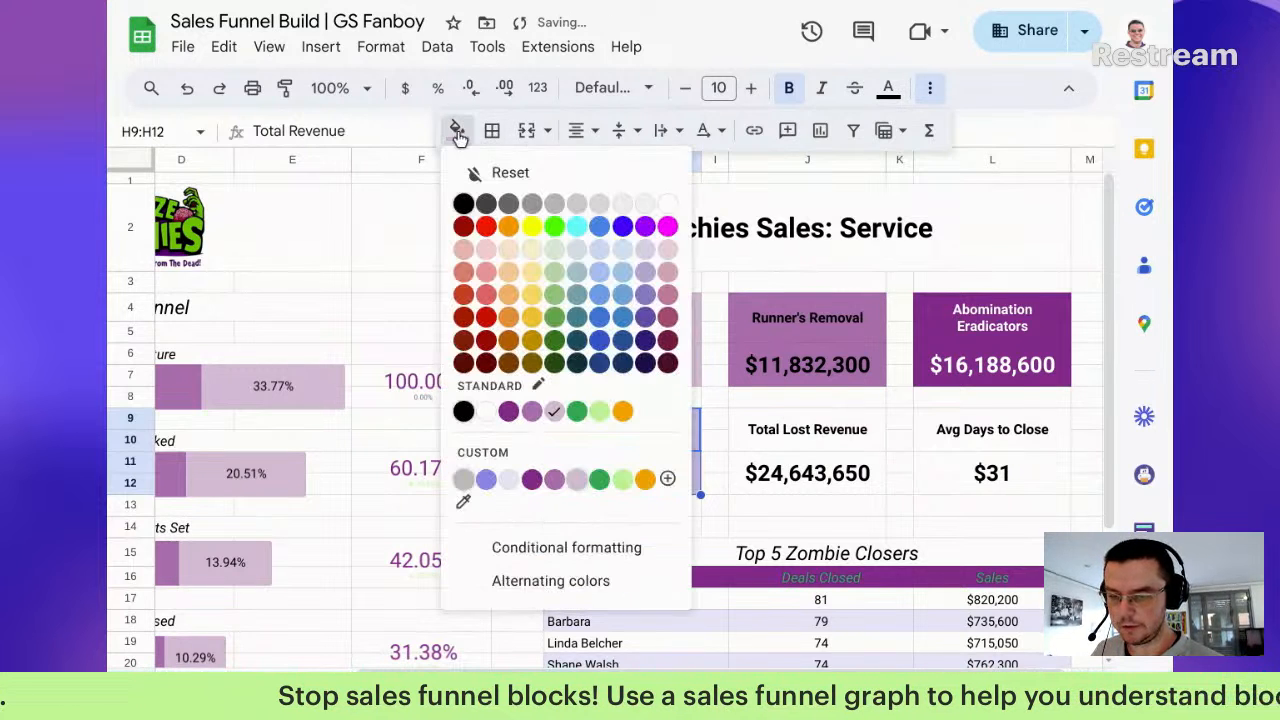
{"action": "left_click", "coordinate": [581, 409]}
{"action": "left_click_drag", "start_coordinate": [834, 427], "coordinate": [840, 484]}
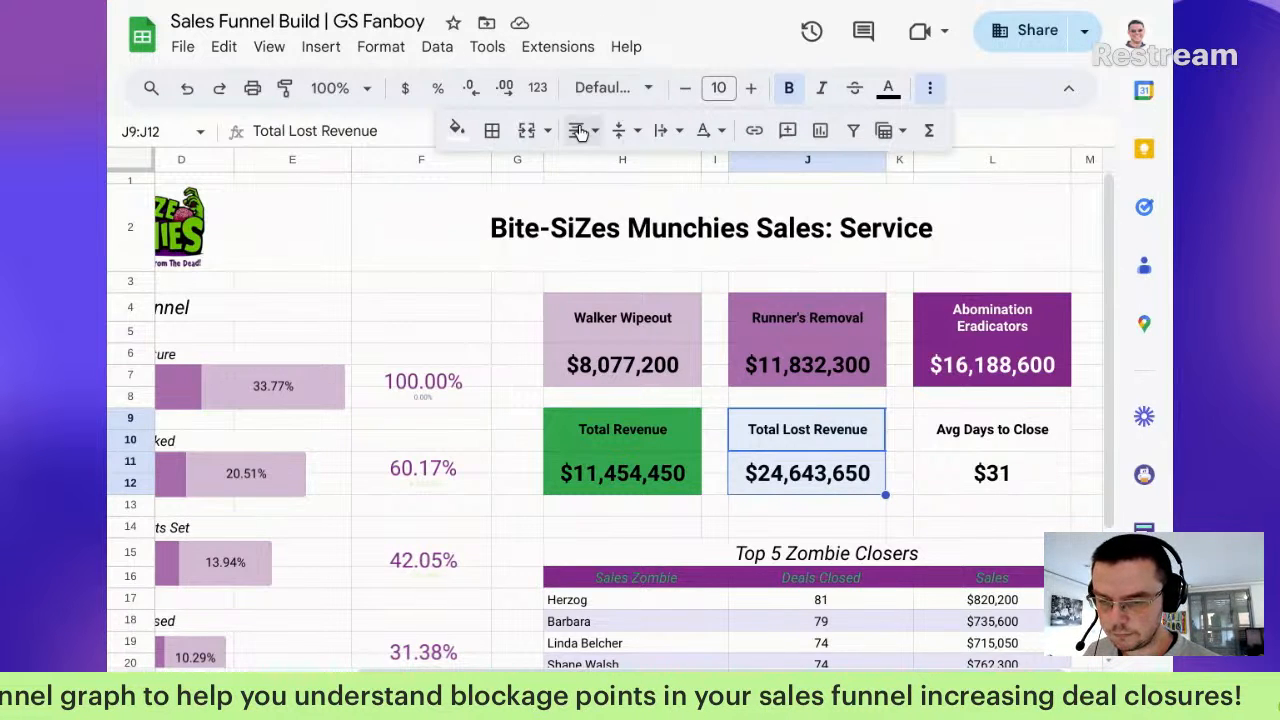
{"action": "left_click", "coordinate": [457, 130]}
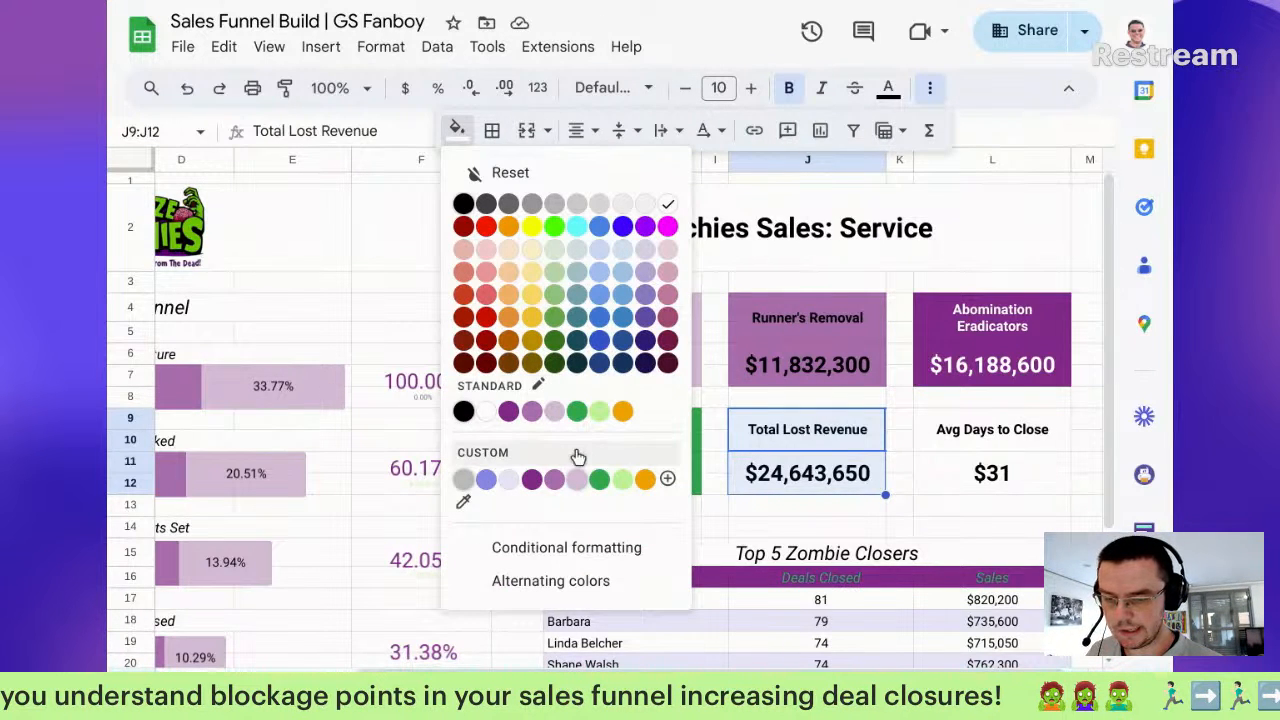
{"action": "left_click", "coordinate": [604, 418]}
Step: Format the Avg Days to Close value as a plain number, 31.18, instead of currency
{"action": "left_click", "coordinate": [1005, 472]}
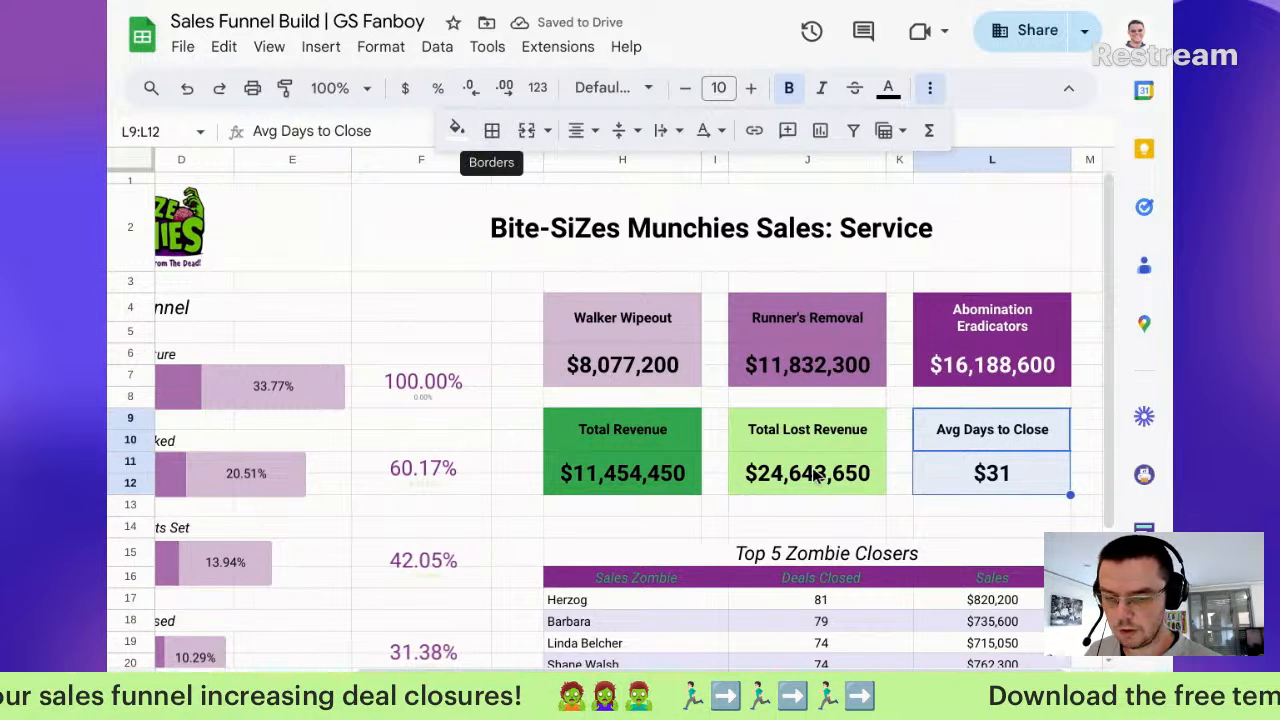
{"action": "key", "text": "Down"}
{"action": "left_click", "coordinate": [405, 88]}
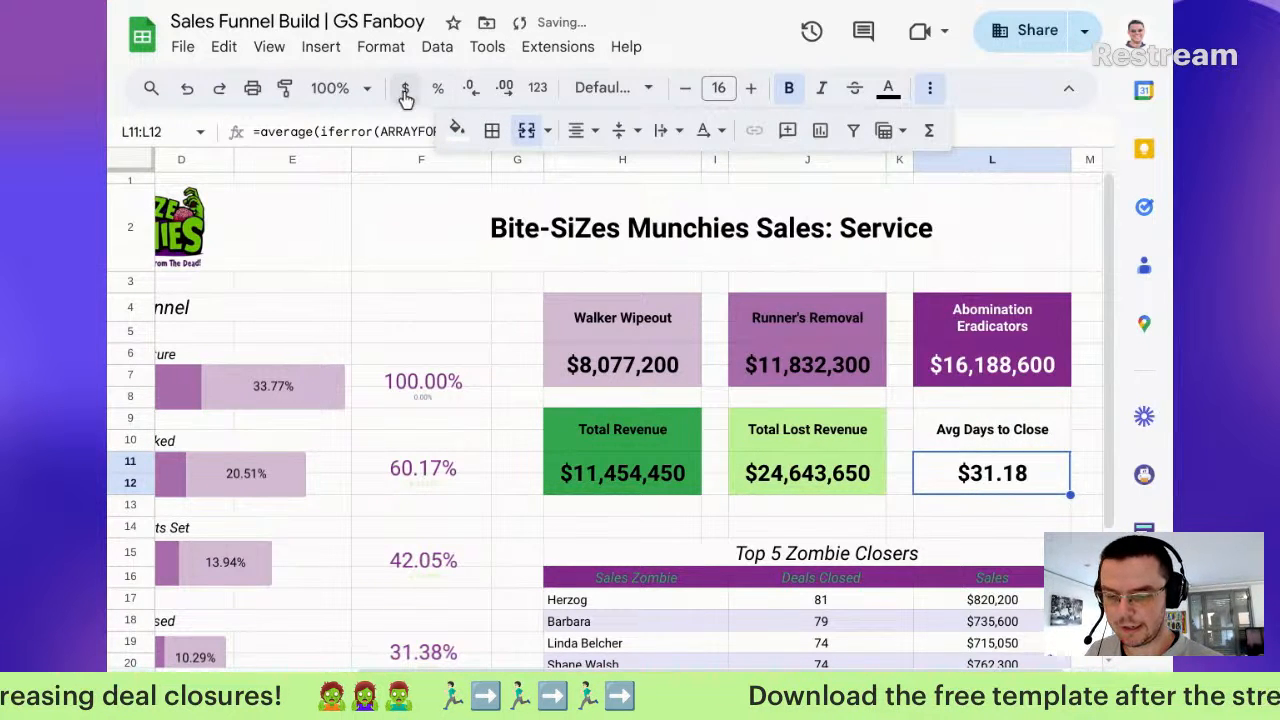
{"action": "left_click", "coordinate": [537, 88]}
{"action": "left_click", "coordinate": [614, 214]}
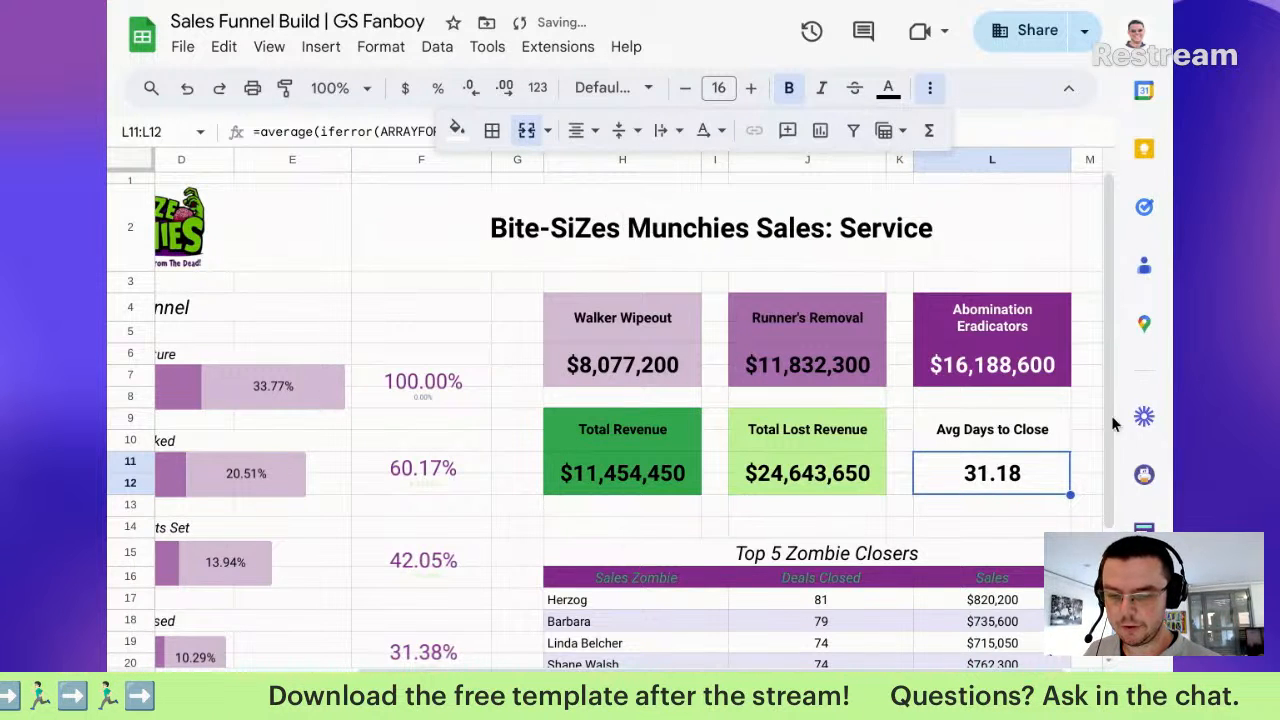
Step: Fill the whole Avg Days to Close scorecard grey
{"action": "left_click_drag", "start_coordinate": [1008, 422], "coordinate": [1010, 470]}
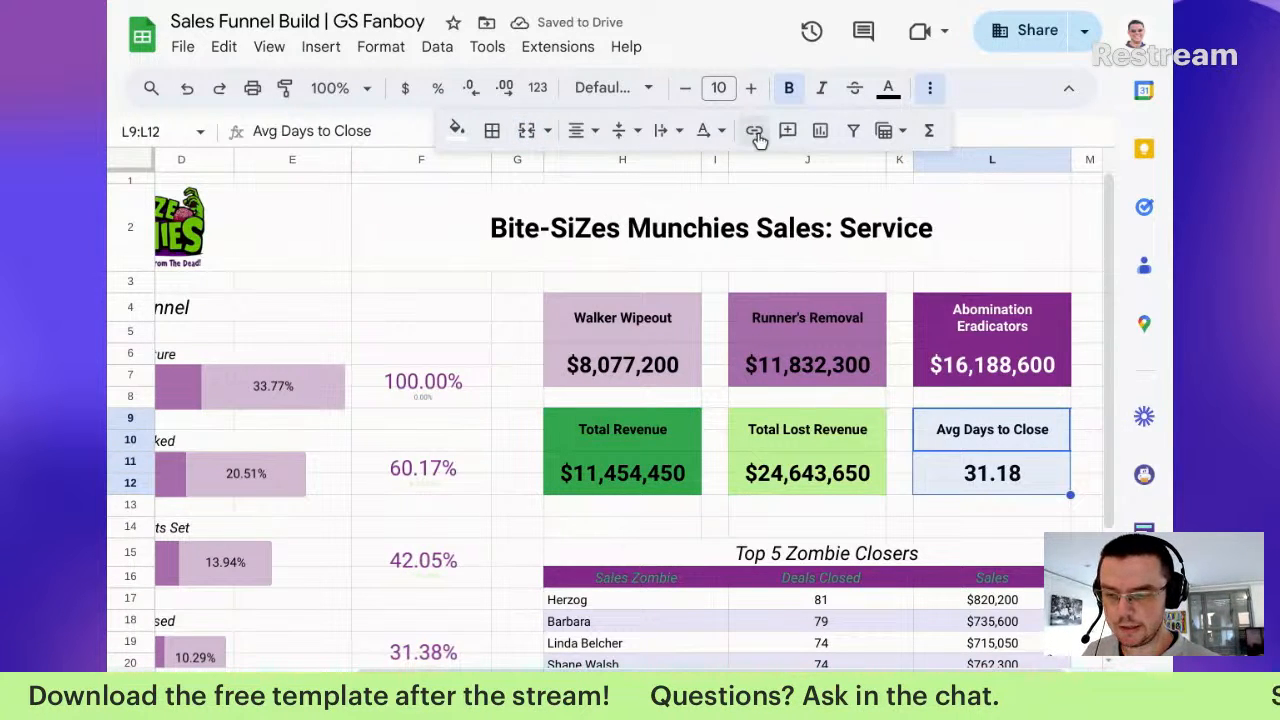
{"action": "left_click", "coordinate": [457, 130]}
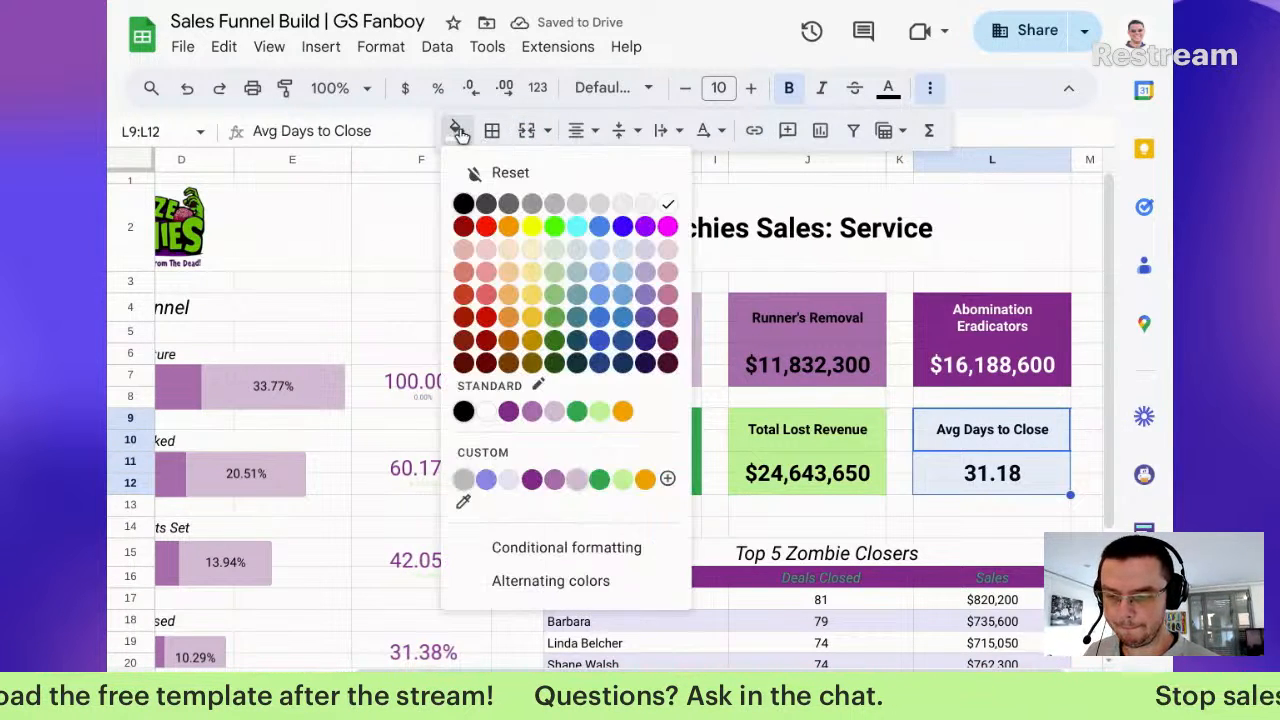
{"action": "left_click", "coordinate": [557, 207]}
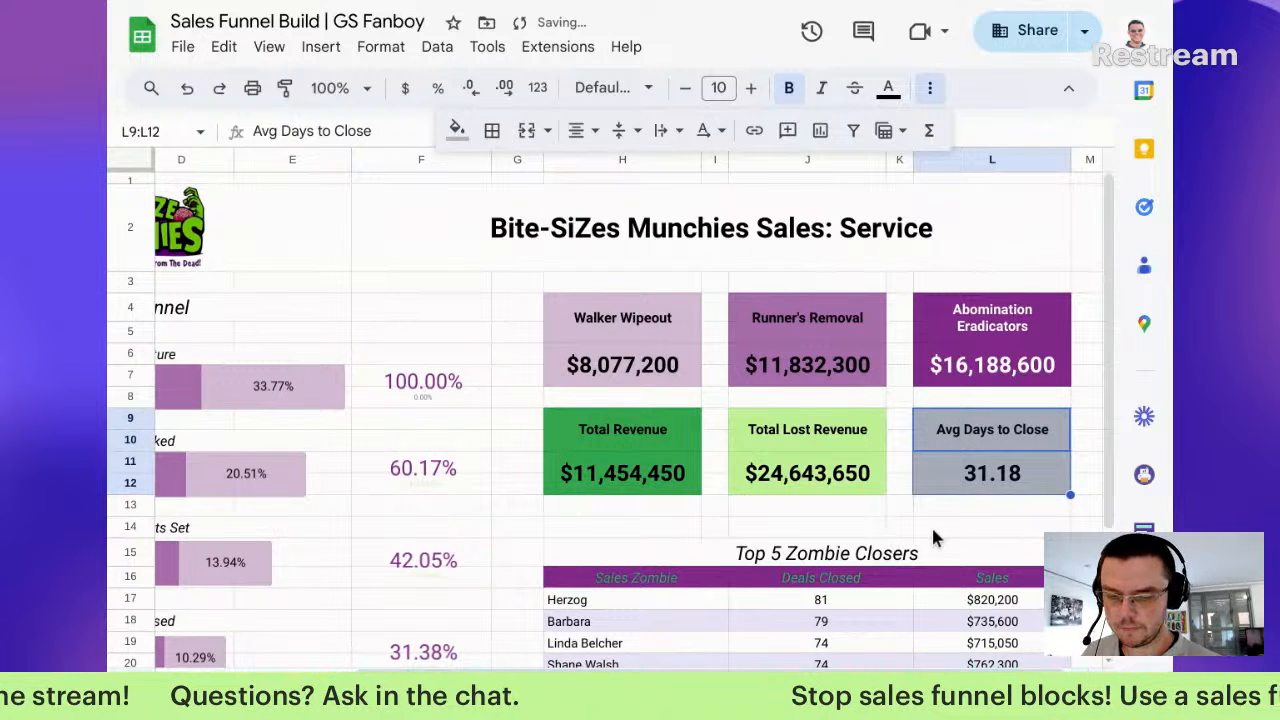
Step: Select the Avg Days to Close, Total Lost Revenue, Total Revenue, Walker Wipeout and Runner's Removal labels together
{"action": "left_click", "coordinate": [1005, 428]}
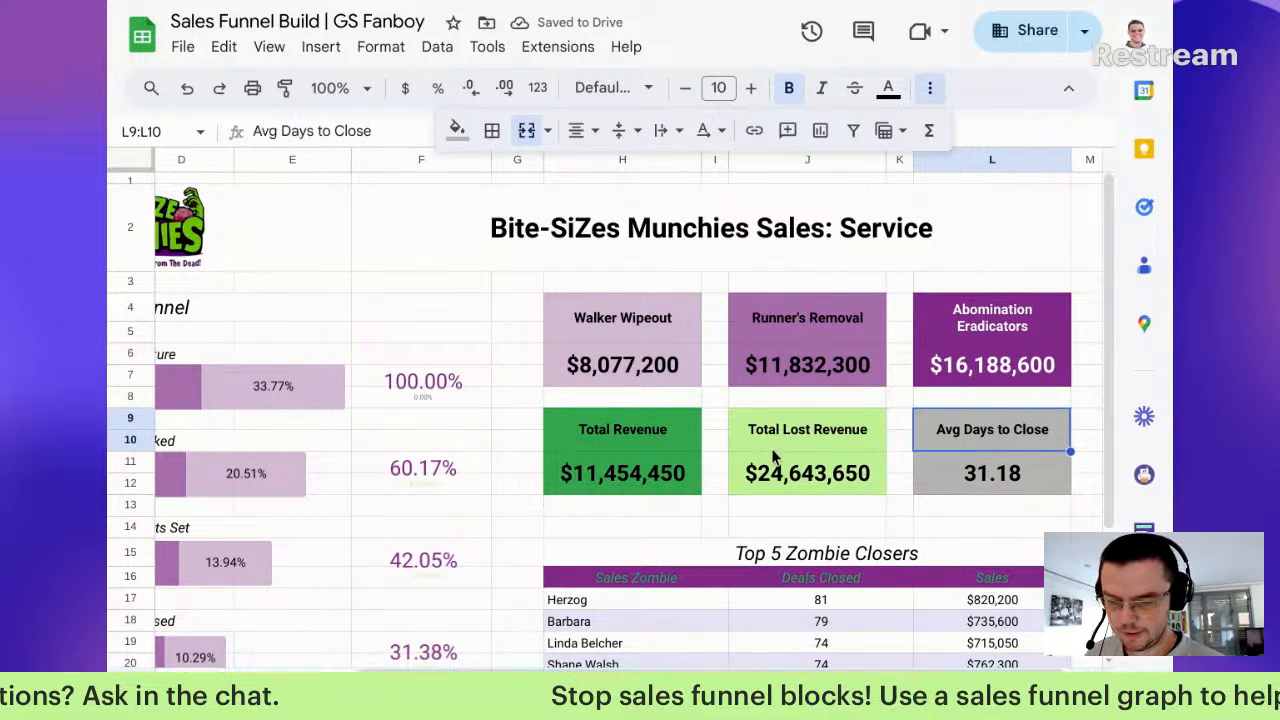
{"action": "left_click", "coordinate": [820, 432]}
{"action": "left_click", "coordinate": [632, 452]}
{"action": "left_click", "coordinate": [680, 315]}
{"action": "left_click", "coordinate": [807, 318], "text": "ctrl"}
Step: Add the Abomination Eradicators label and switch all scorecard labels from bold to italic
{"action": "left_click", "coordinate": [1006, 320], "text": "ctrl"}
{"action": "left_click", "coordinate": [800, 87]}
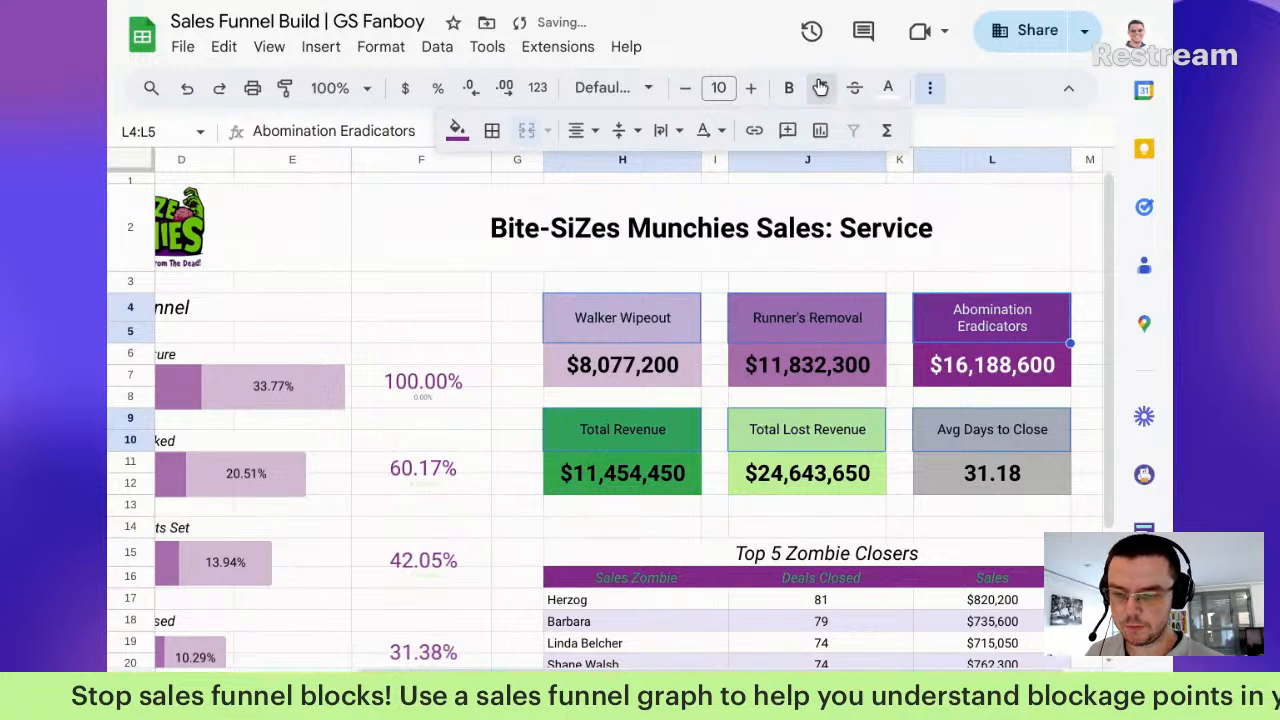
{"action": "left_click", "coordinate": [821, 88]}
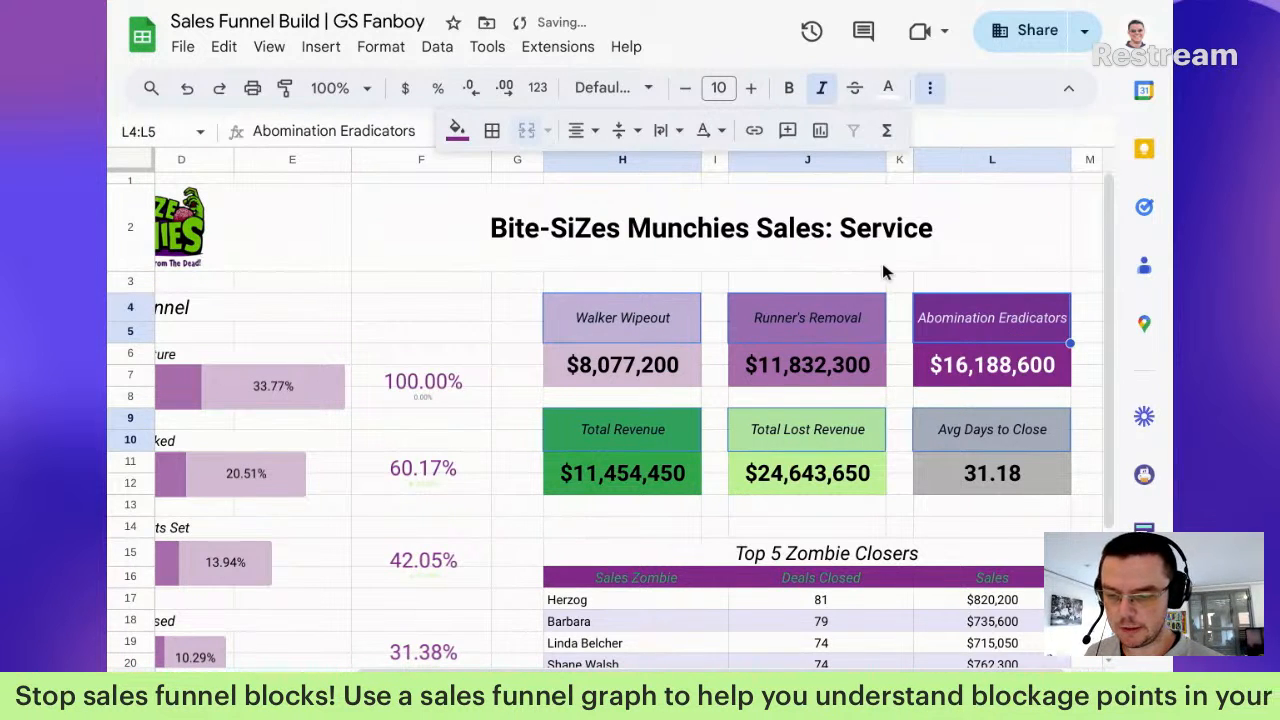
{"action": "left_click", "coordinate": [970, 512]}
Step: Make the Top 5 Zombie Closers header row text white on its purple band
{"action": "scroll", "coordinate": [1000, 420], "scroll_direction": "down", "scroll_amount": 1}
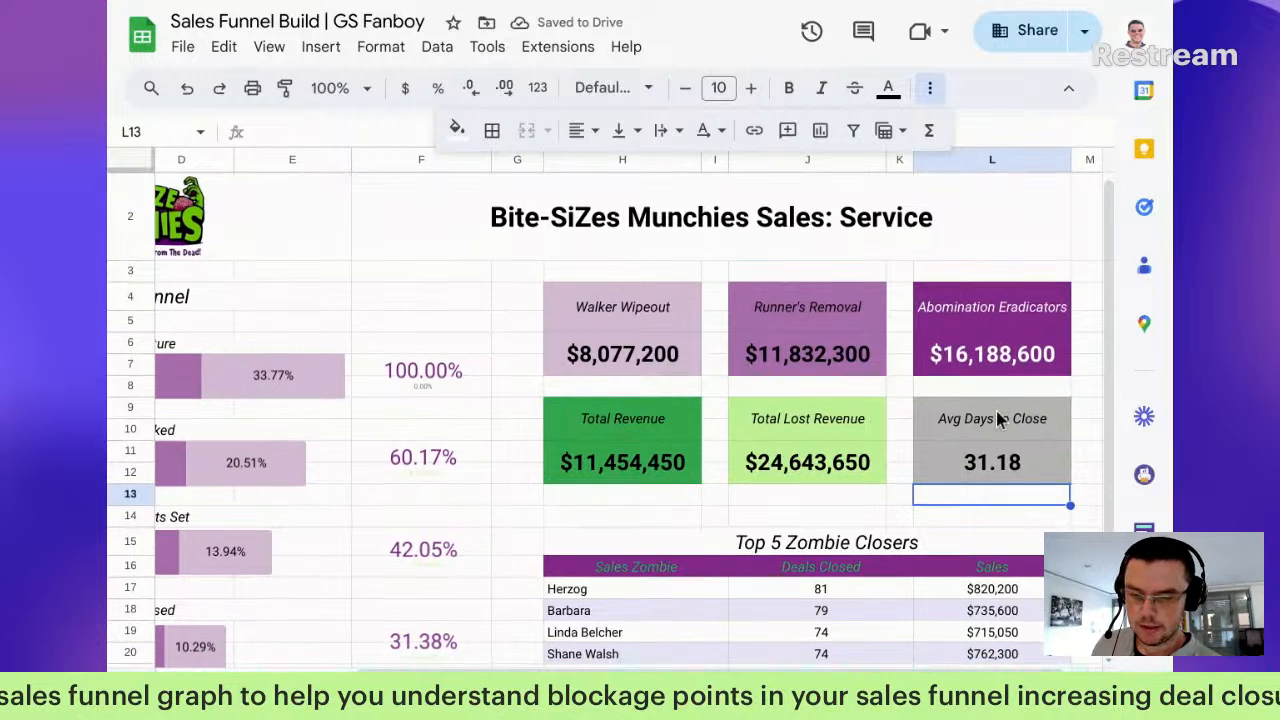
{"action": "scroll", "coordinate": [997, 420], "scroll_direction": "down", "scroll_amount": 1}
{"action": "left_click_drag", "start_coordinate": [640, 520], "coordinate": [1005, 525]}
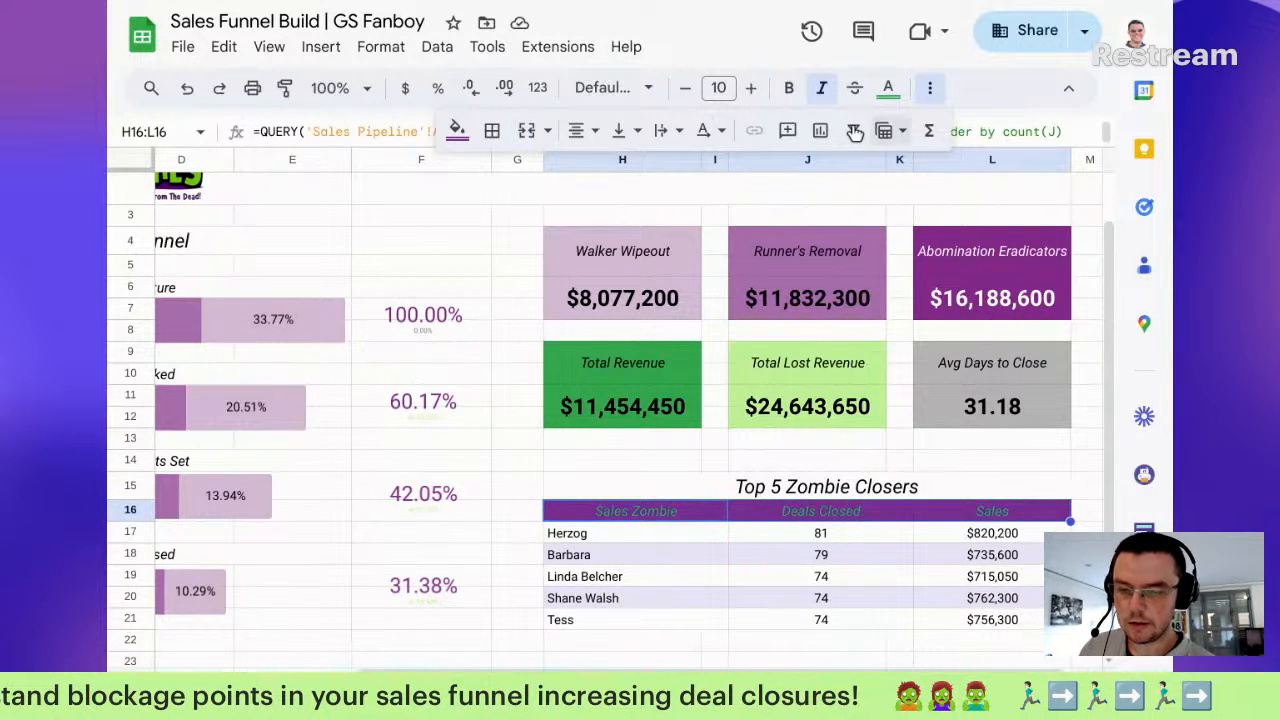
{"action": "left_click", "coordinate": [887, 90]}
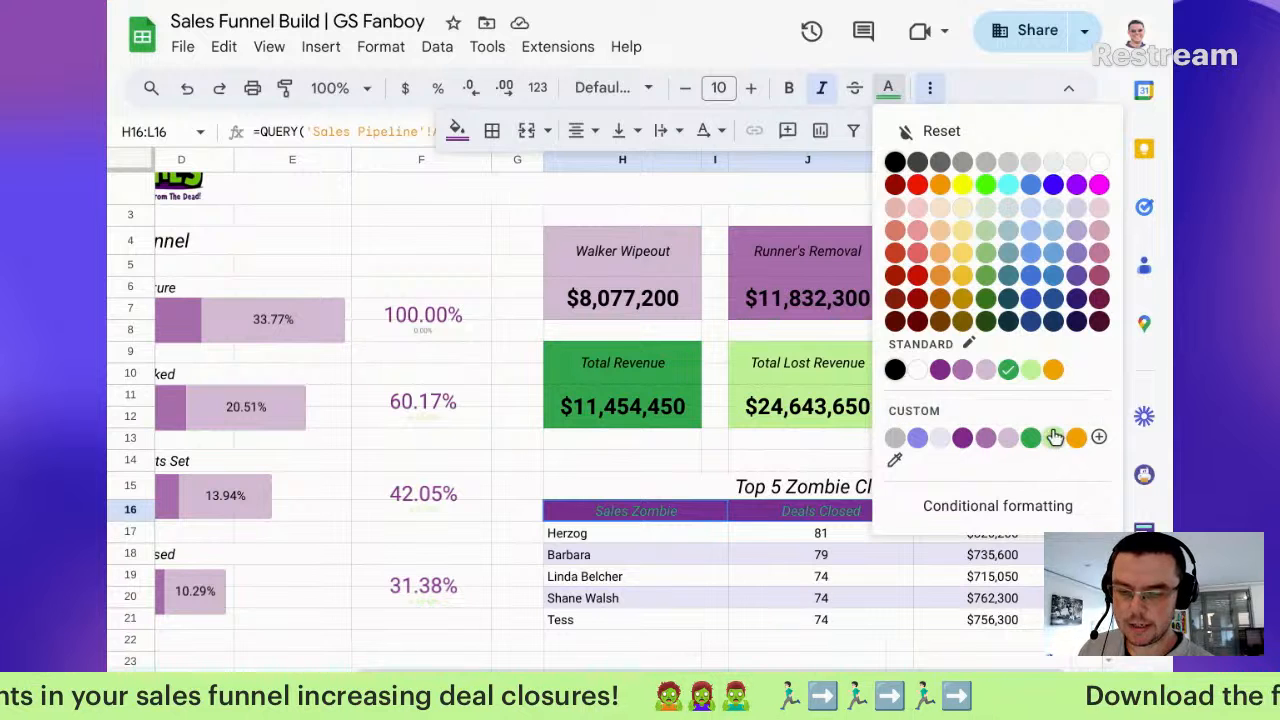
{"action": "left_click", "coordinate": [1030, 372]}
{"action": "left_click", "coordinate": [607, 580]}
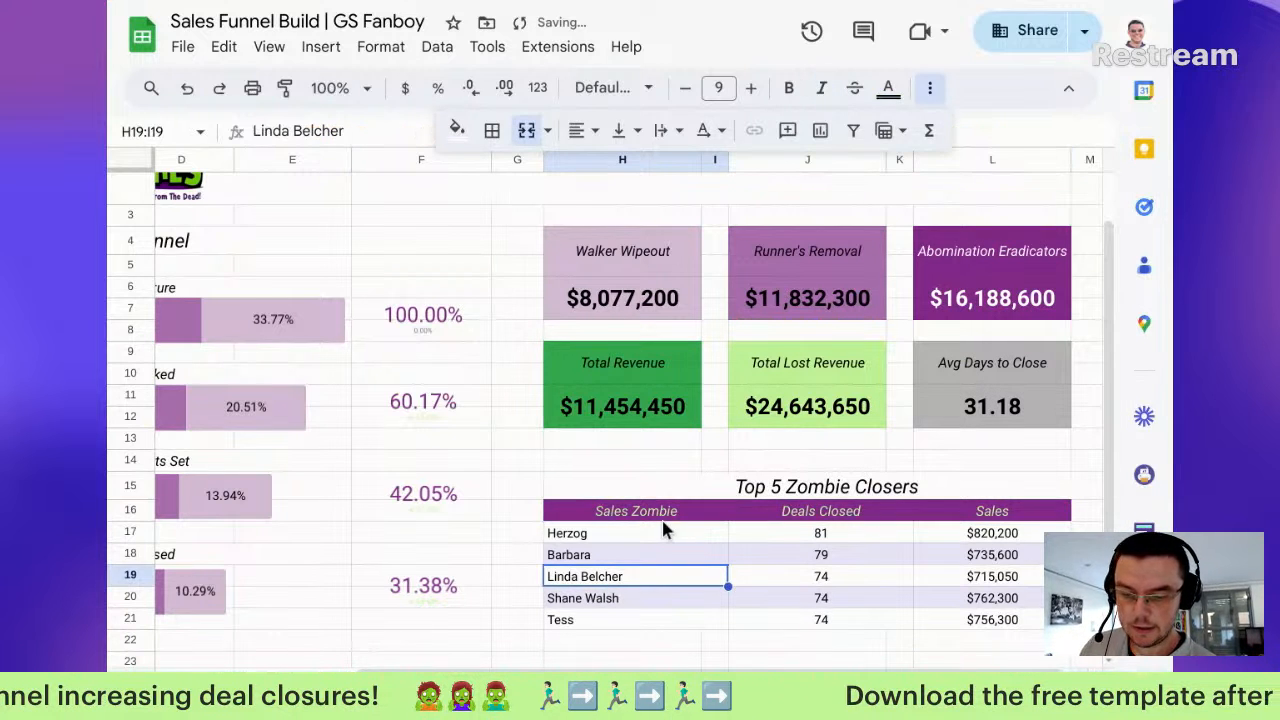
Step: Left-align the Sales Zombie header
{"action": "left_click", "coordinate": [705, 510]}
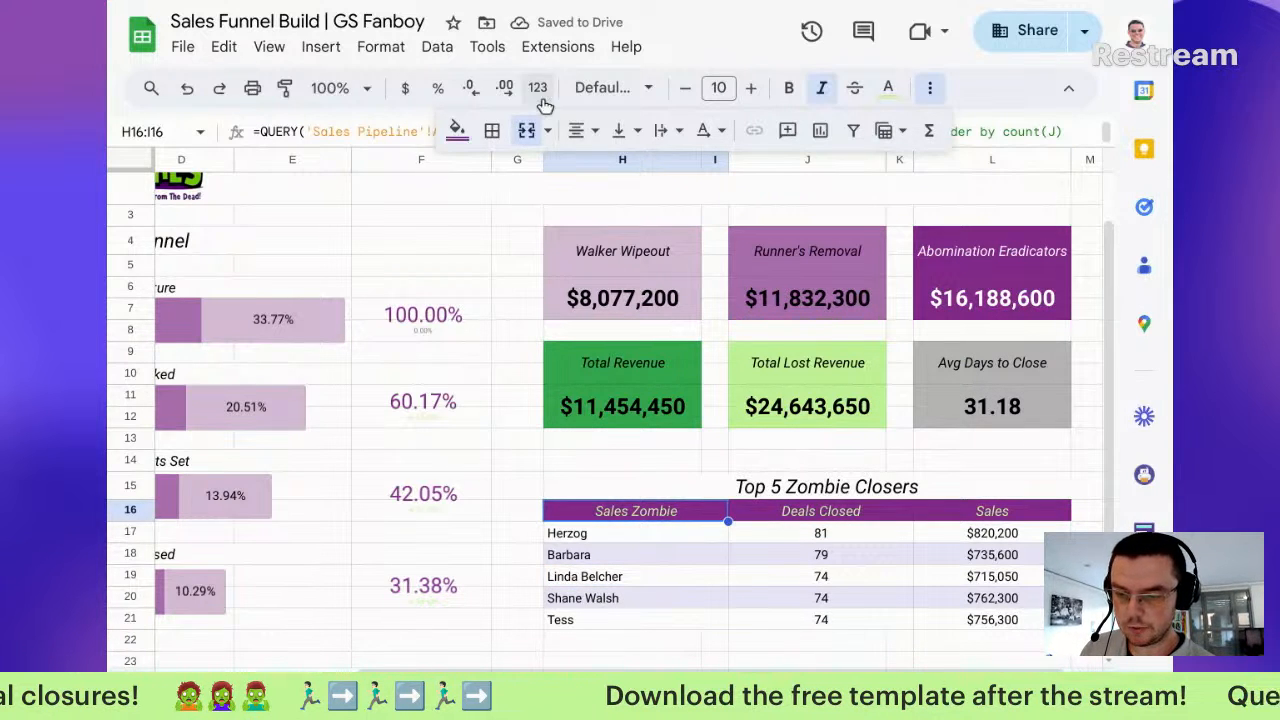
{"action": "left_click", "coordinate": [578, 130]}
{"action": "left_click", "coordinate": [584, 172]}
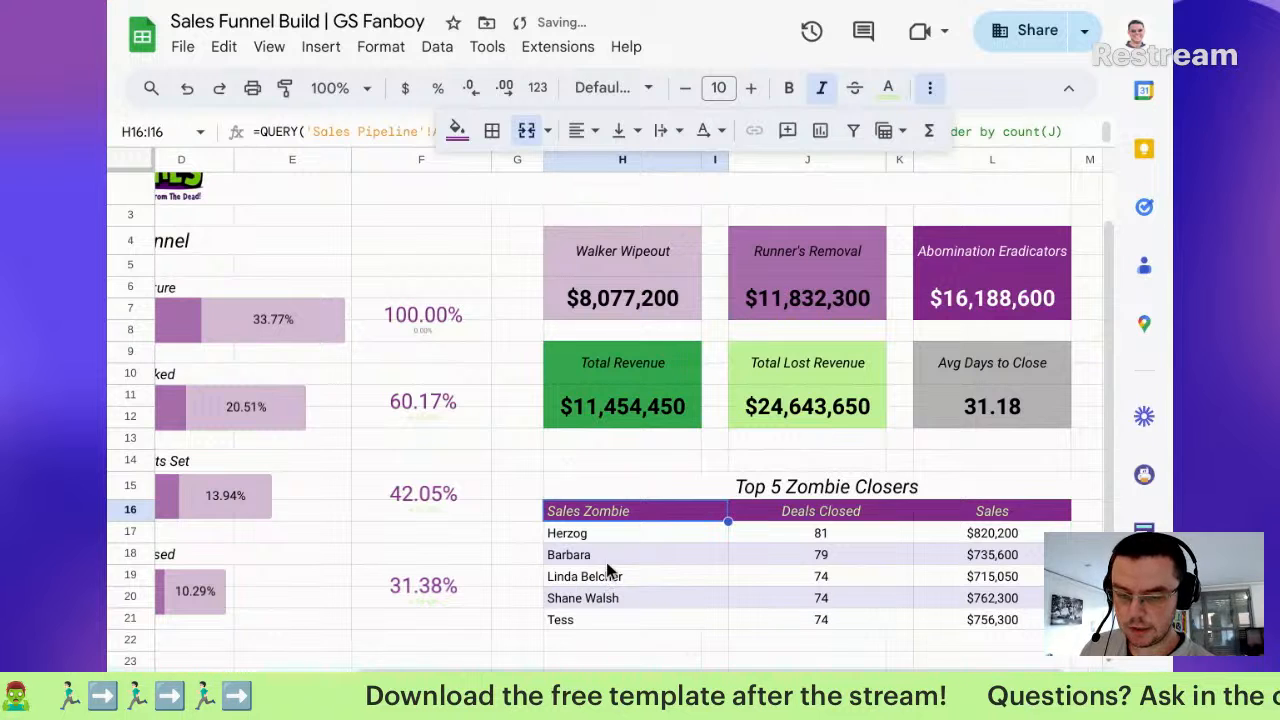
{"action": "scroll", "coordinate": [610, 568], "scroll_direction": "up", "scroll_amount": 1}
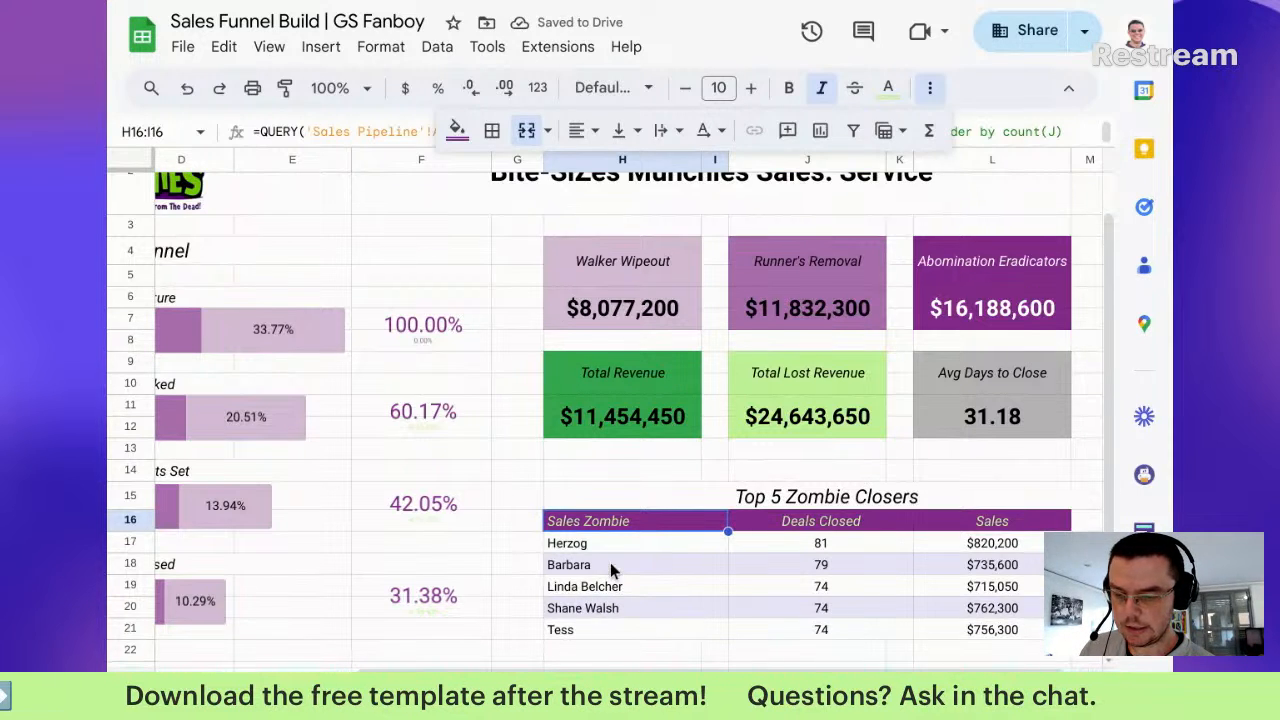
{"action": "scroll", "coordinate": [610, 568], "scroll_direction": "left", "scroll_amount": 5}
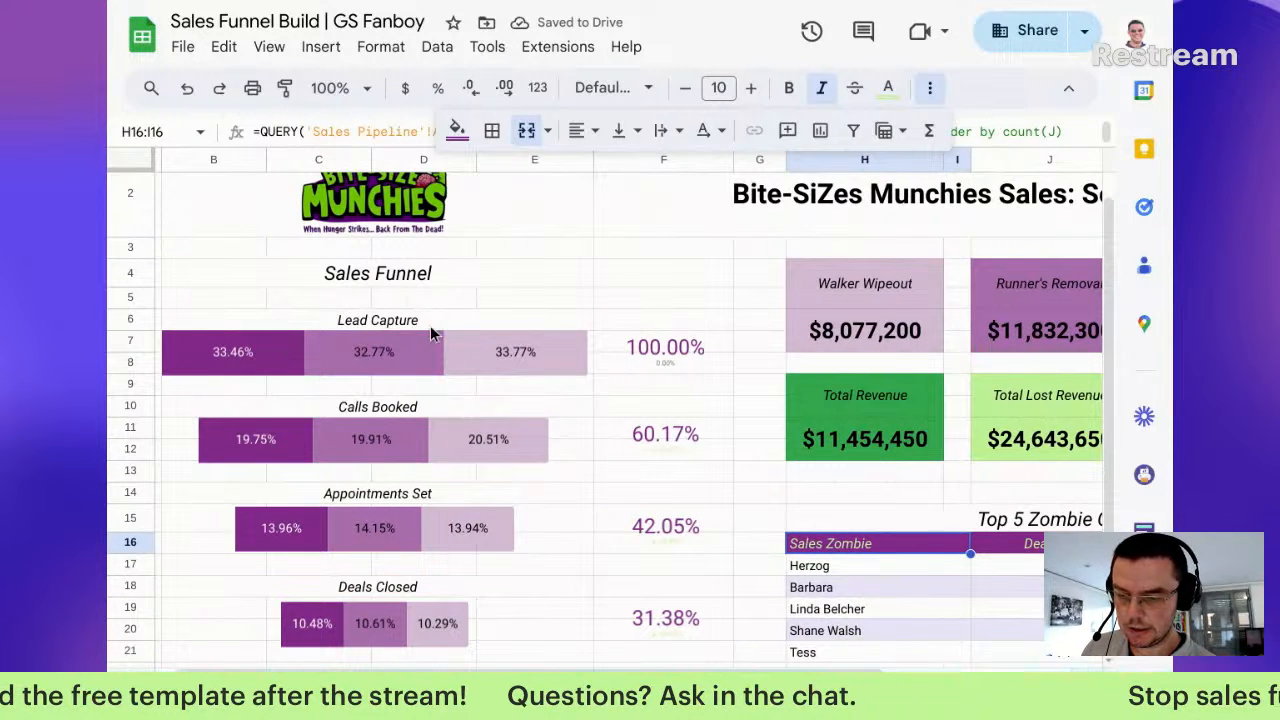
Step: Nudge the 100.00% scorecard chart slightly into position
{"action": "left_click", "coordinate": [680, 347]}
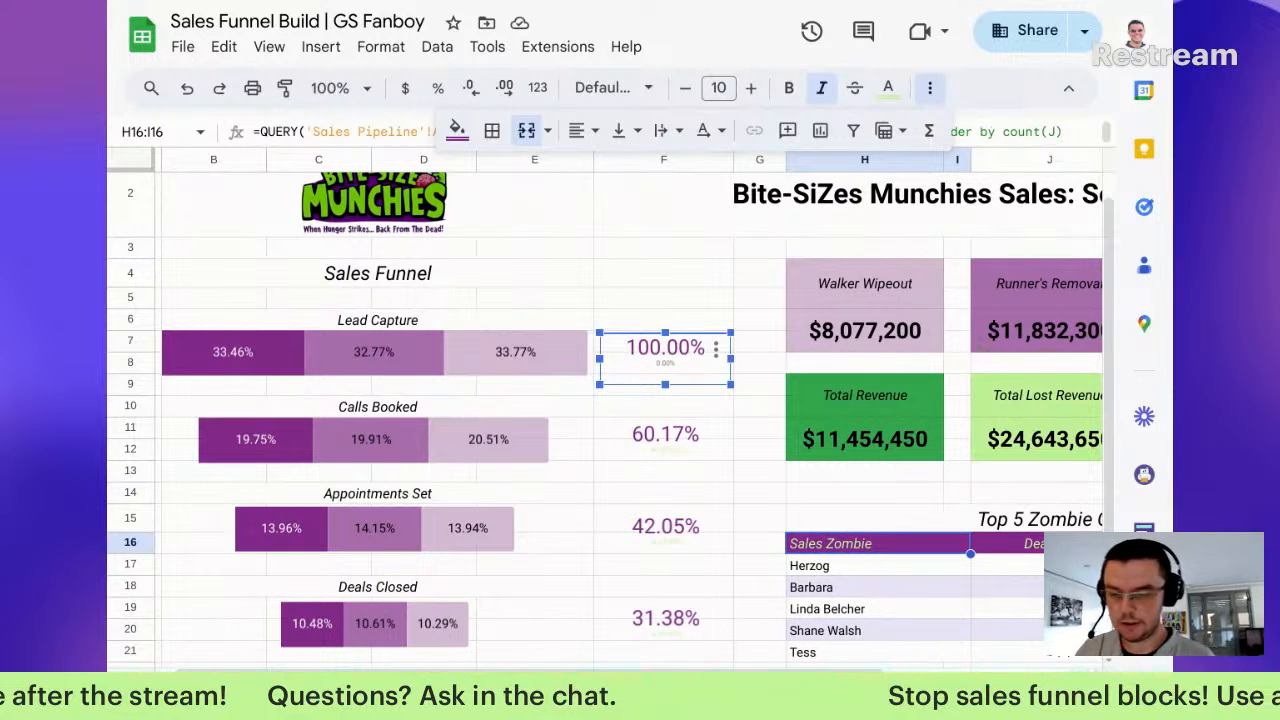
{"action": "key", "text": "Up"}
{"action": "key", "text": "Left"}
{"action": "key", "text": "Left"}
{"action": "key", "text": "Right"}
{"action": "key", "text": "Right"}
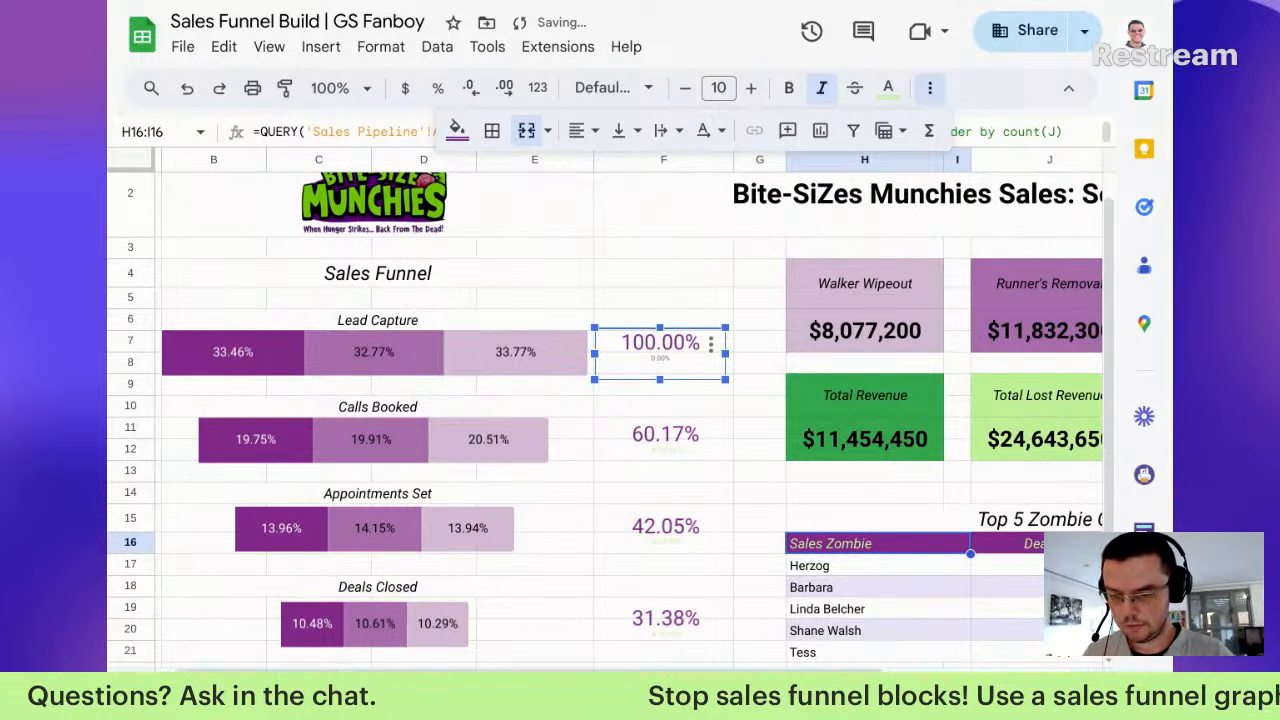
{"action": "key", "text": "Down"}
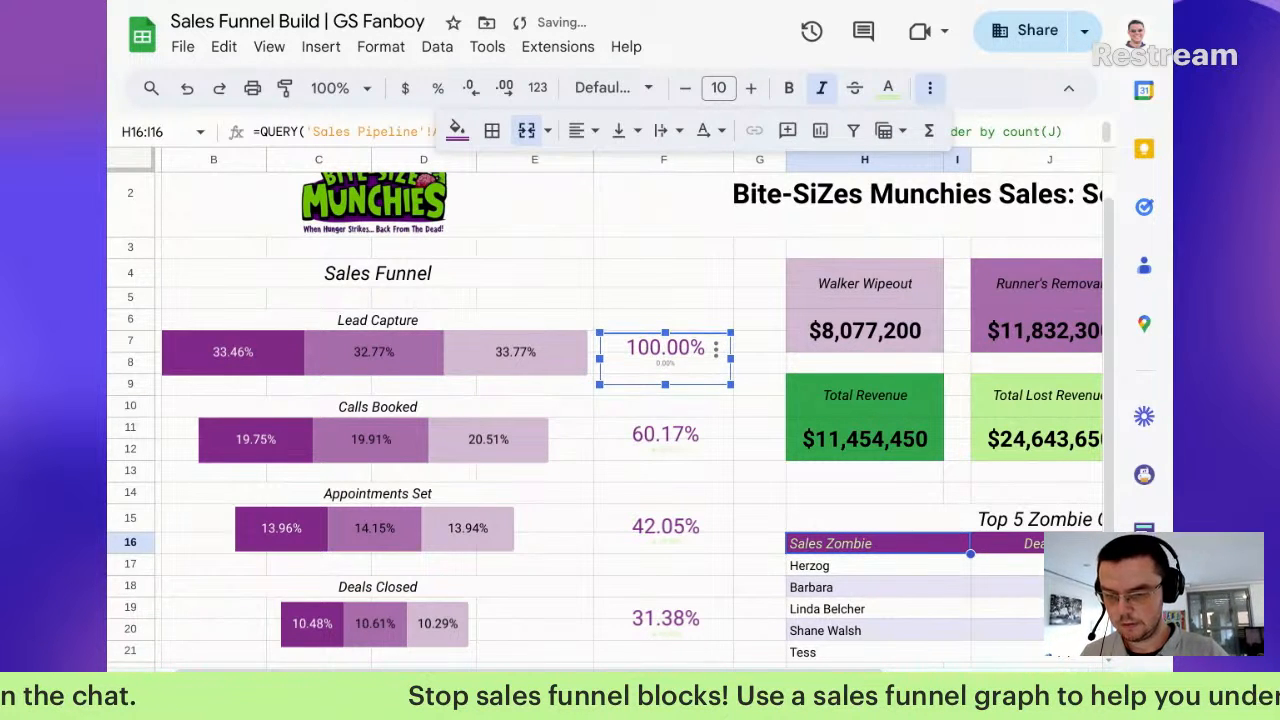
Step: Colour the Appointments Set label text a darker purple-grey
{"action": "left_click", "coordinate": [589, 494]}
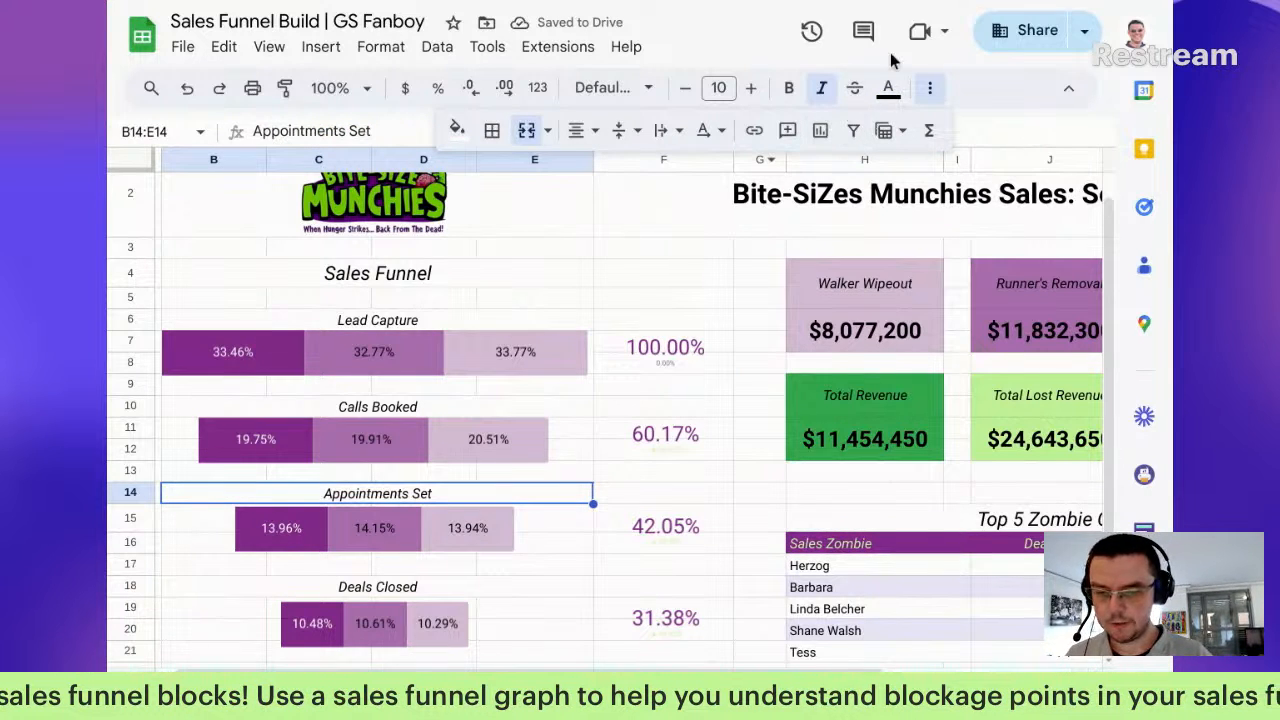
{"action": "left_click", "coordinate": [892, 89]}
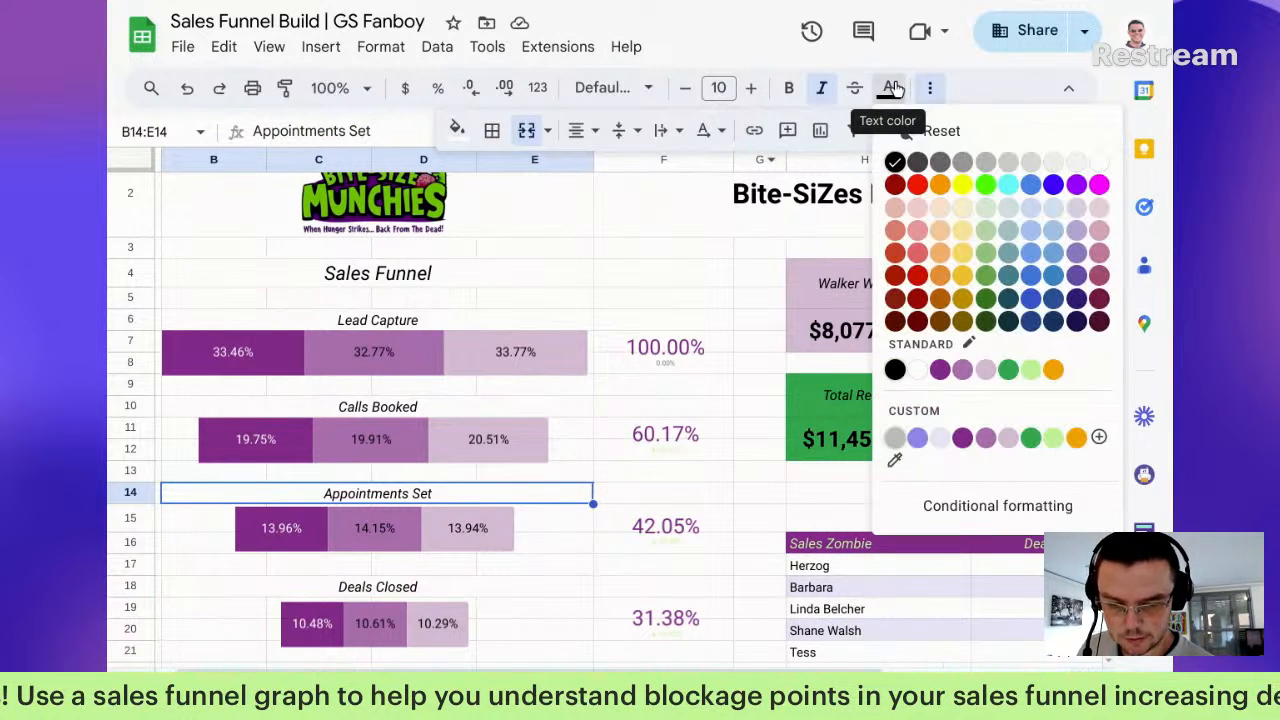
{"action": "left_click", "coordinate": [976, 368]}
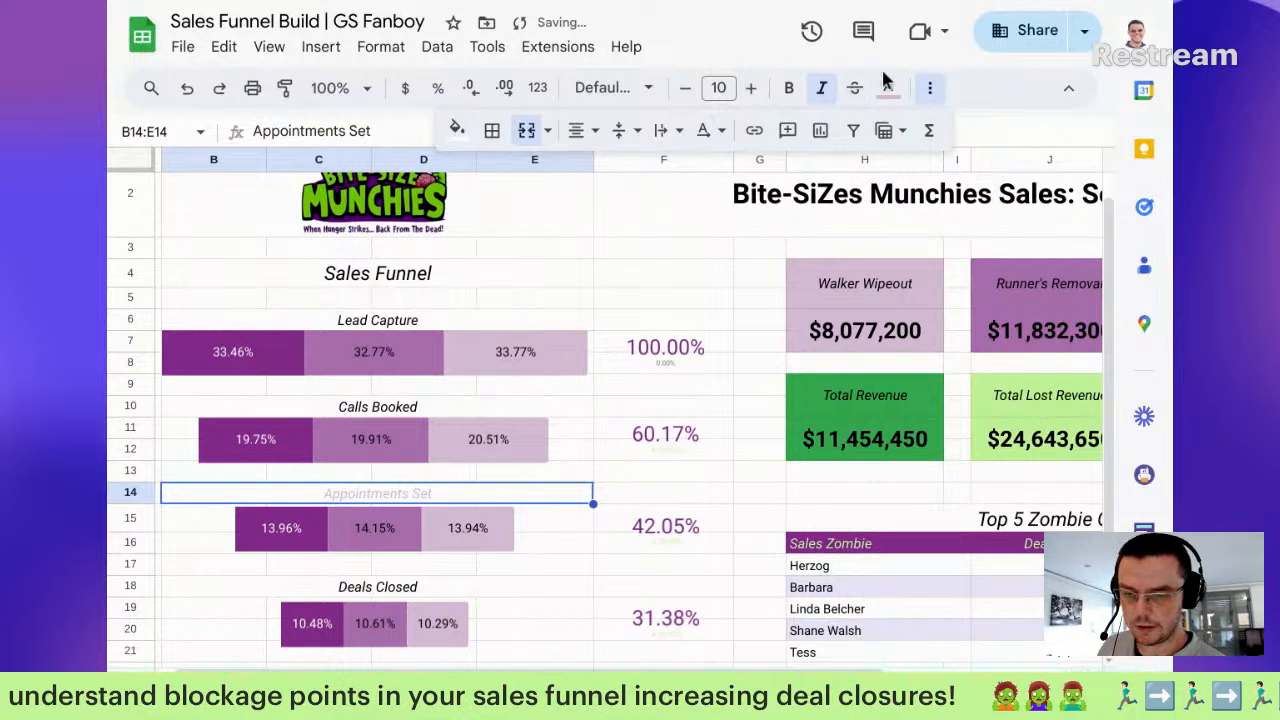
{"action": "left_click", "coordinate": [887, 88]}
{"action": "left_click", "coordinate": [962, 369]}
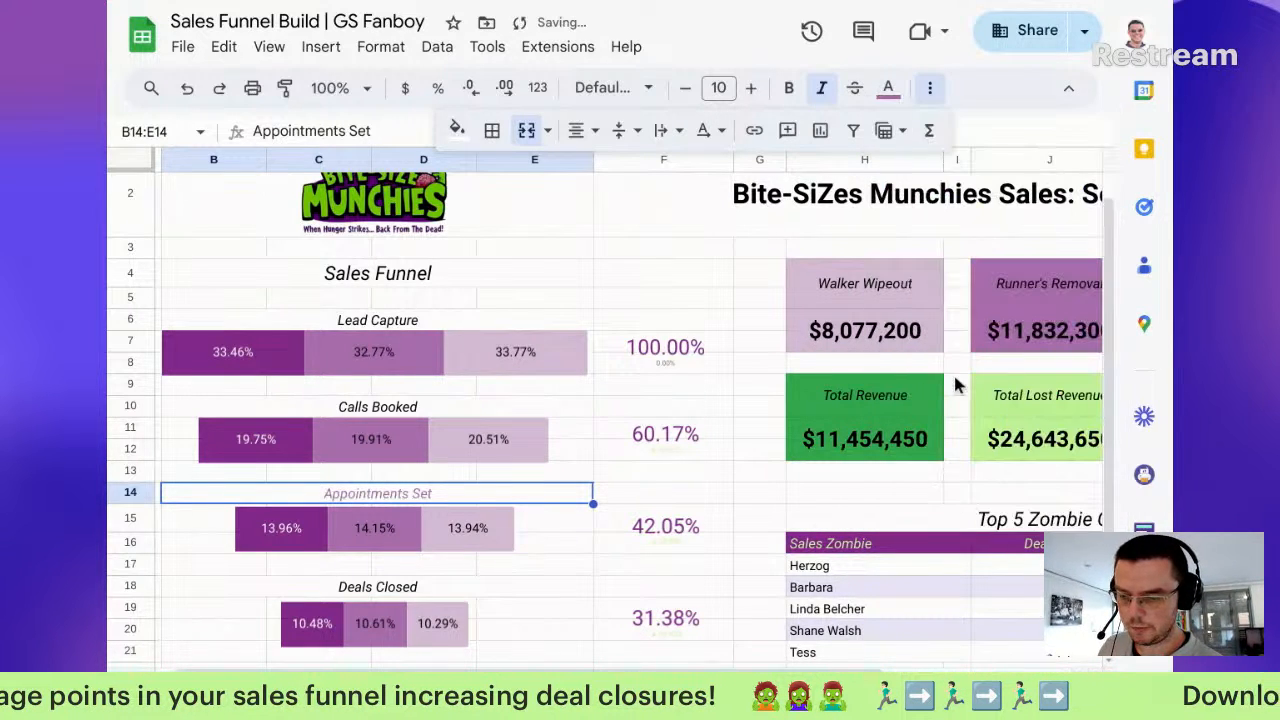
{"action": "left_click", "coordinate": [213, 565]}
{"action": "left_click", "coordinate": [378, 493]}
Step: Paste the Appointments Set label formatting onto Deals Closed, Calls Booked and Lead Capture
{"action": "key", "text": "ctrl+c"}
{"action": "key", "text": "Down"}
{"action": "key", "text": "Down"}
{"action": "key", "text": "Down"}
{"action": "key", "text": "Down"}
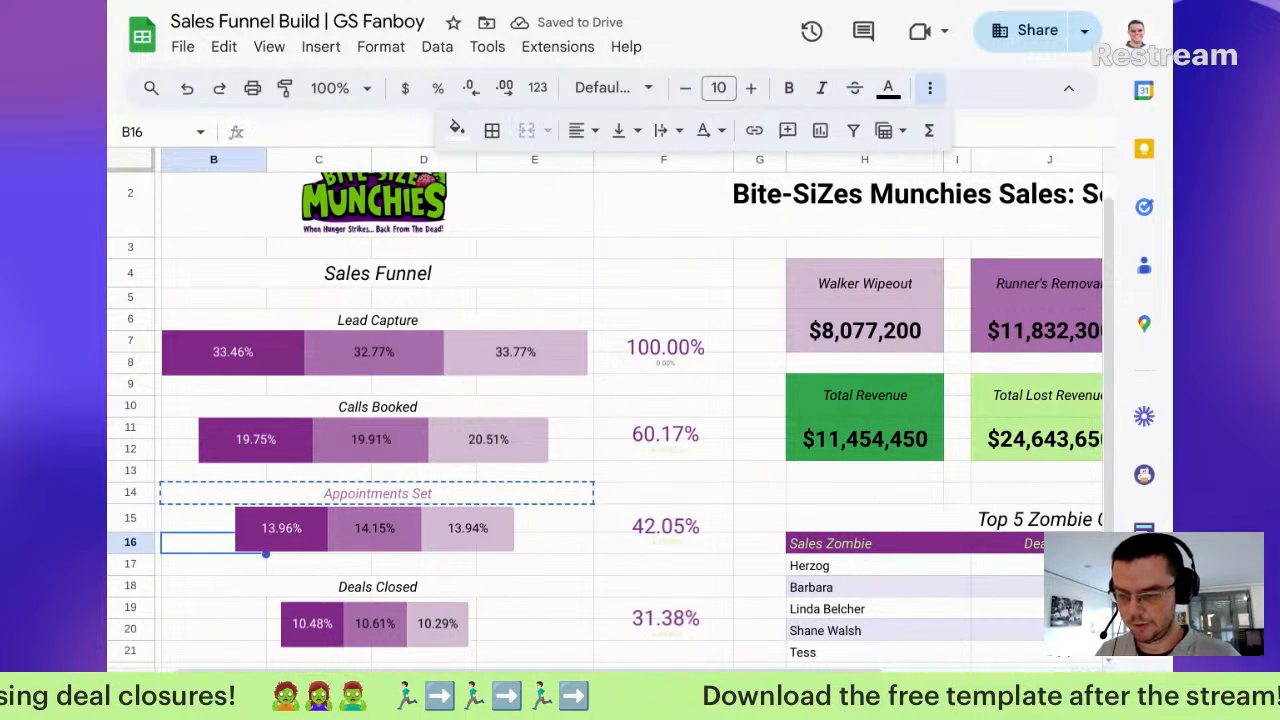
{"action": "key", "text": "ctrl+alt+v"}
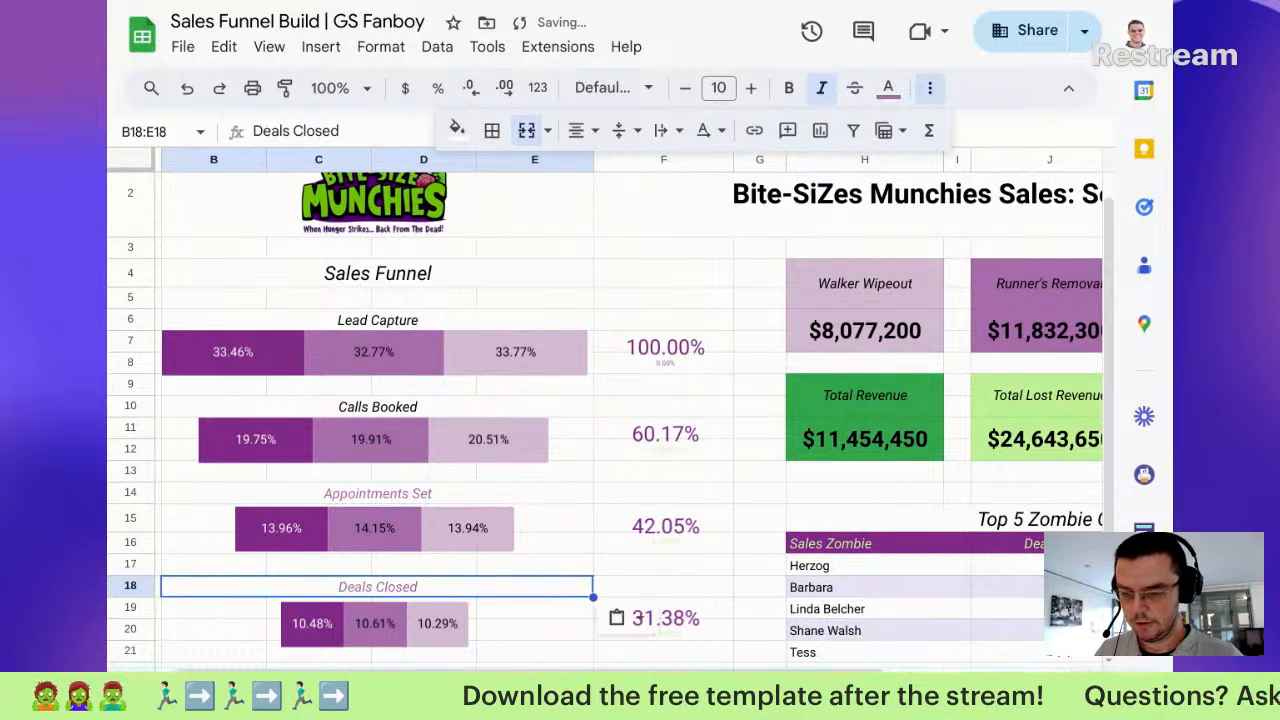
{"action": "key", "text": "Up"}
{"action": "key", "text": "Up"}
{"action": "key", "text": "Up"}
{"action": "key", "text": "Up"}
{"action": "key", "text": "Up"}
{"action": "key", "text": "Up"}
{"action": "key", "text": "Up"}
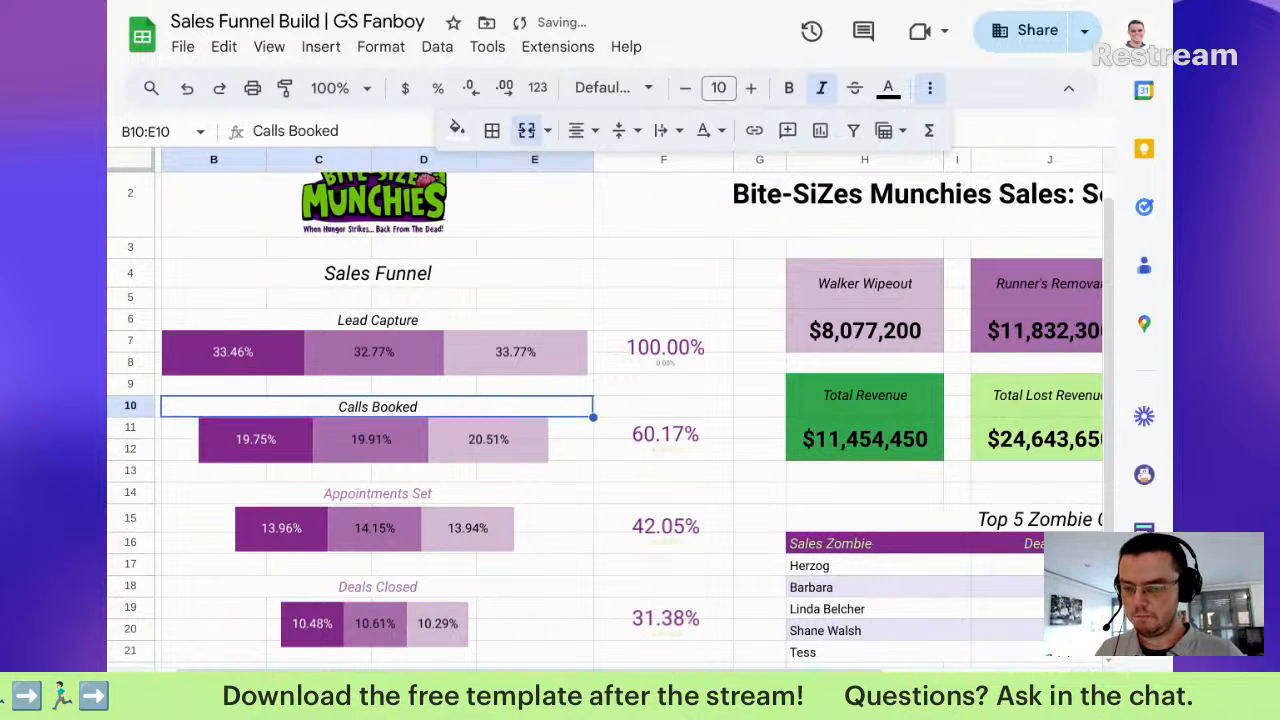
{"action": "key", "text": "ctrl+alt+v"}
{"action": "key", "text": "Up"}
{"action": "key", "text": "Up"}
{"action": "key", "text": "Up"}
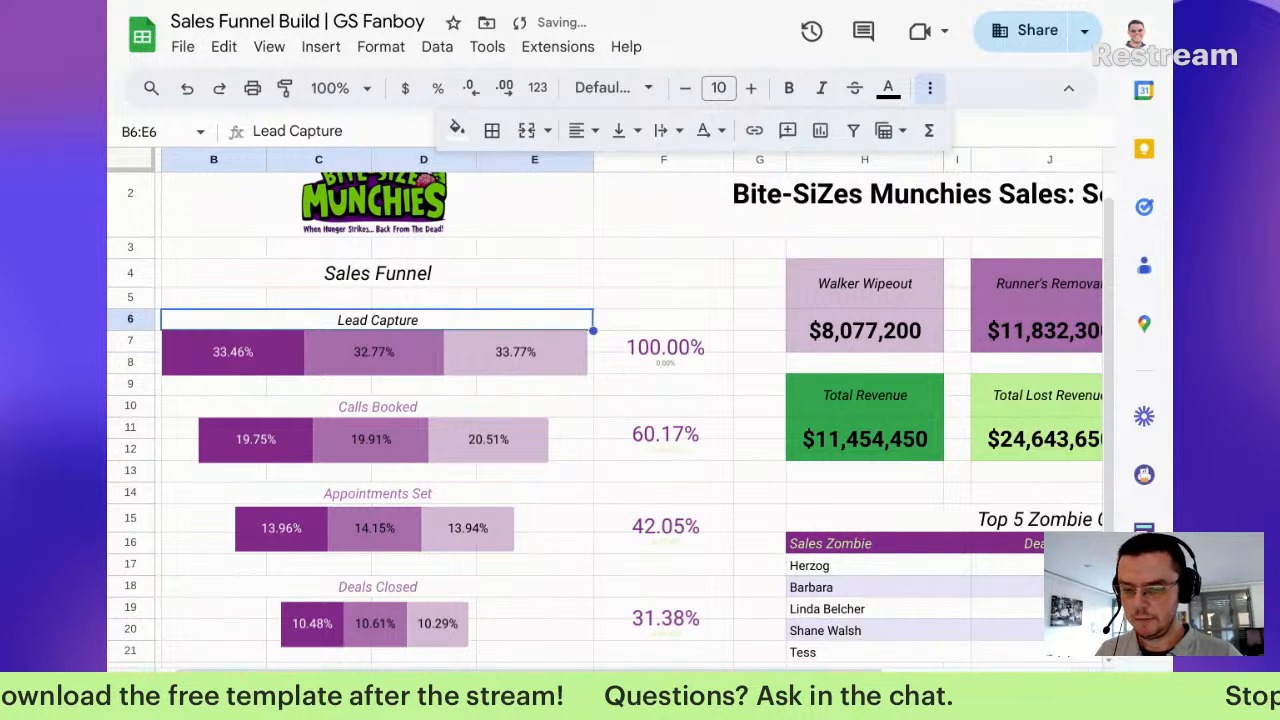
{"action": "key", "text": "ctrl+alt+v"}
{"action": "key", "text": "Up"}
{"action": "key", "text": "Up"}
{"action": "key", "text": "Up"}
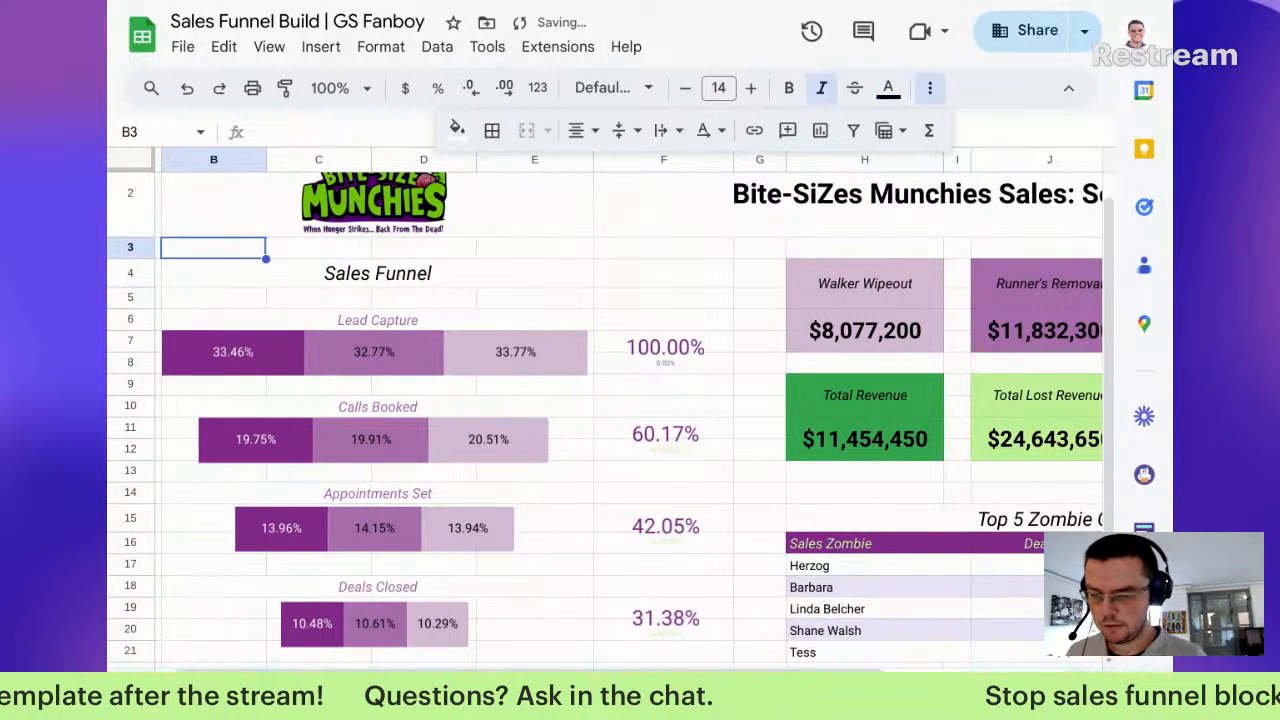
{"action": "key", "text": "Down"}
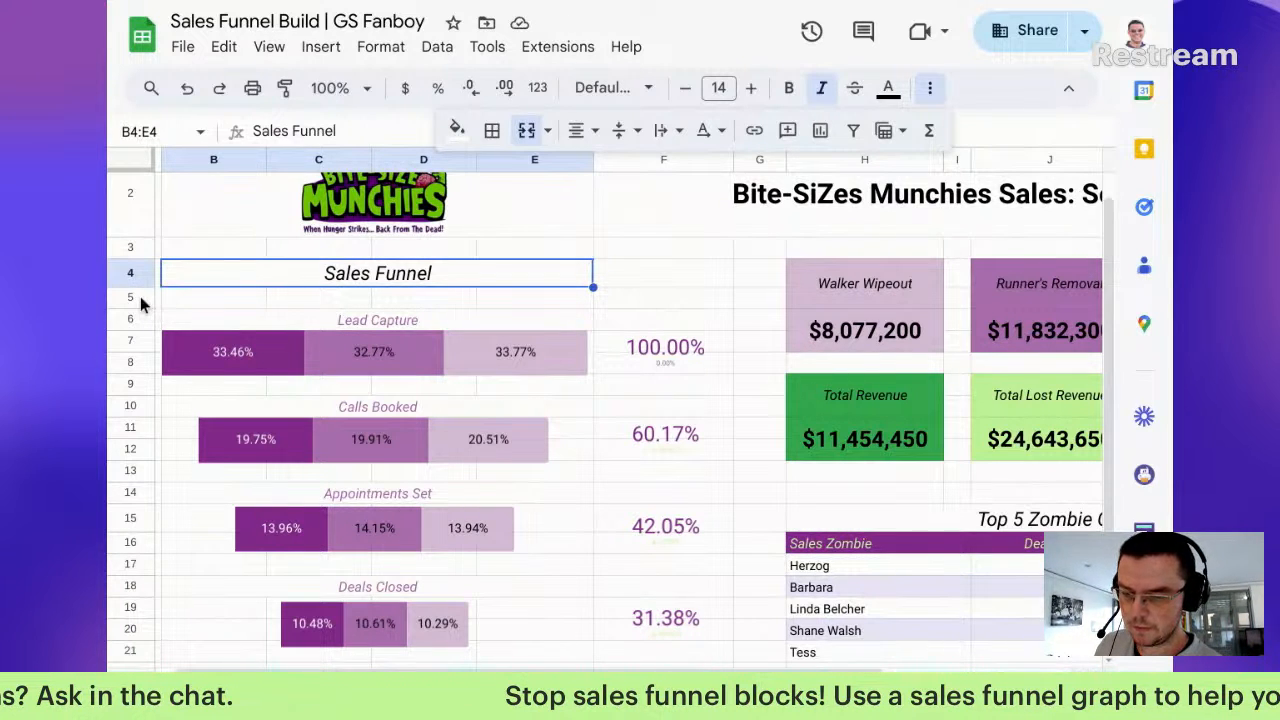
Step: Shorten spacer rows 5 and 10 and narrow column G between the funnel and scorecards
{"action": "left_click_drag", "start_coordinate": [131, 308], "coordinate": [130, 295]}
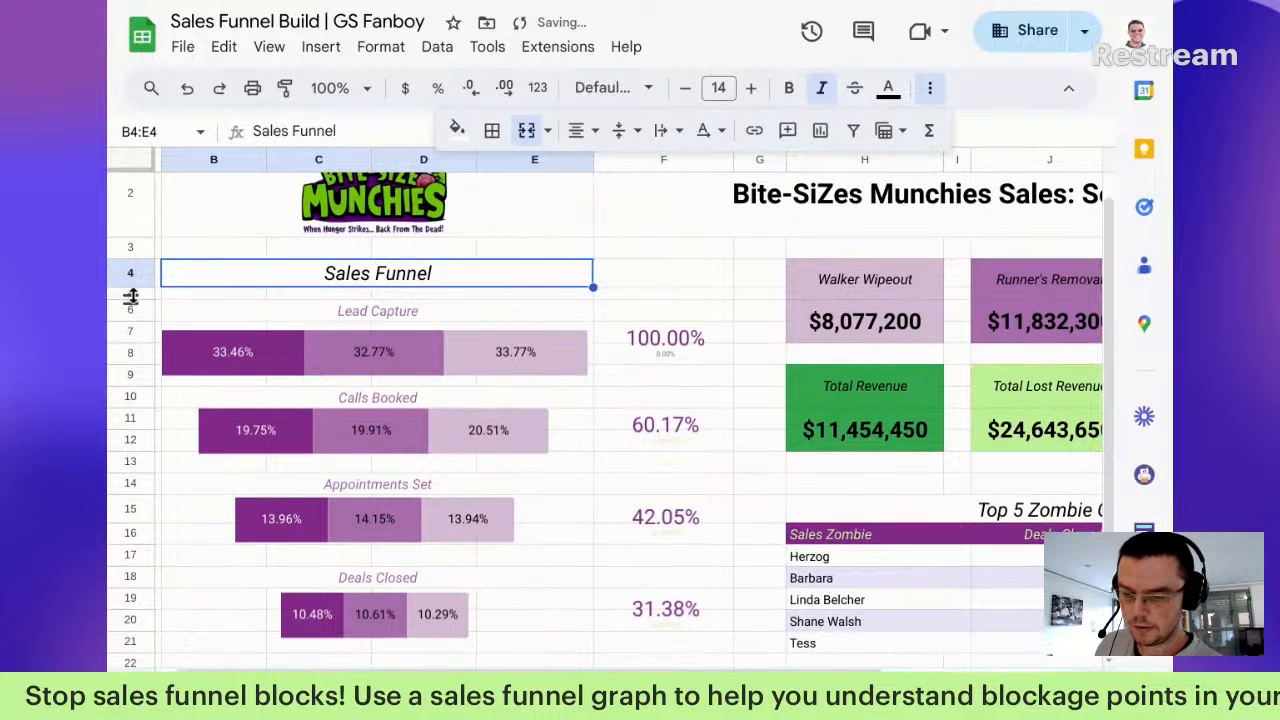
{"action": "left_click_drag", "start_coordinate": [130, 410], "coordinate": [130, 402]}
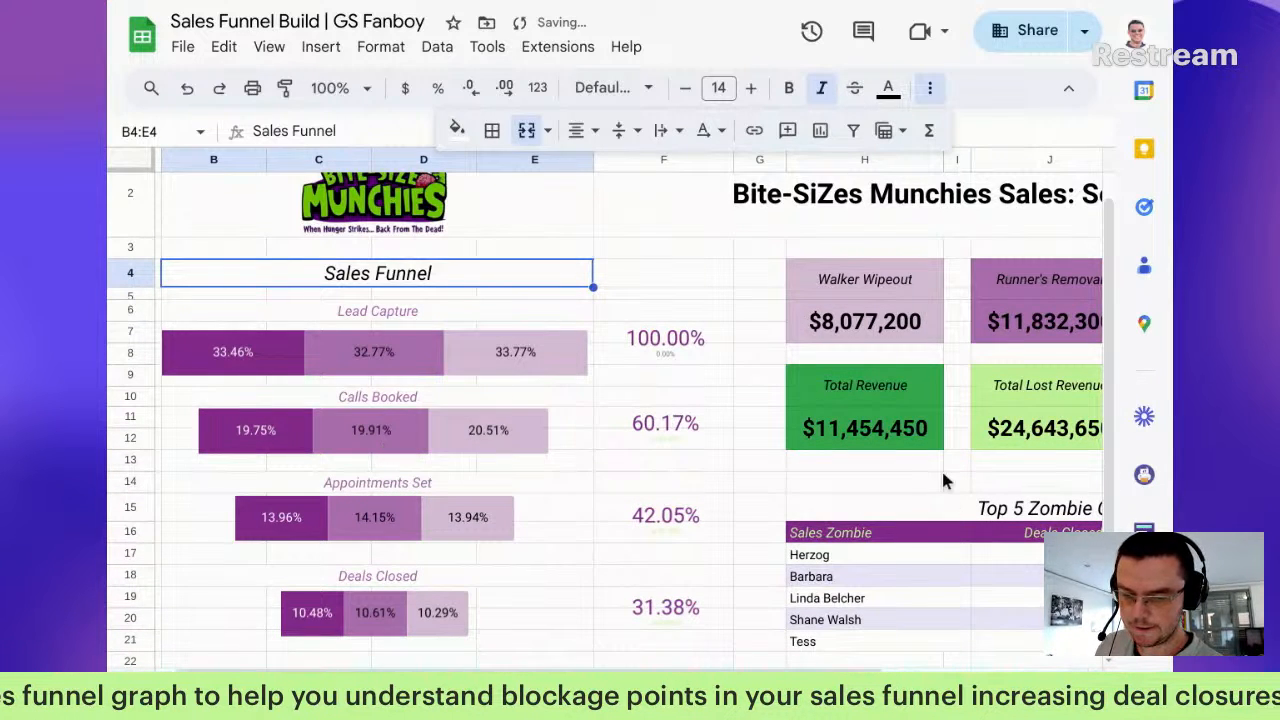
{"action": "scroll", "coordinate": [943, 470], "scroll_direction": "right", "scroll_amount": 5}
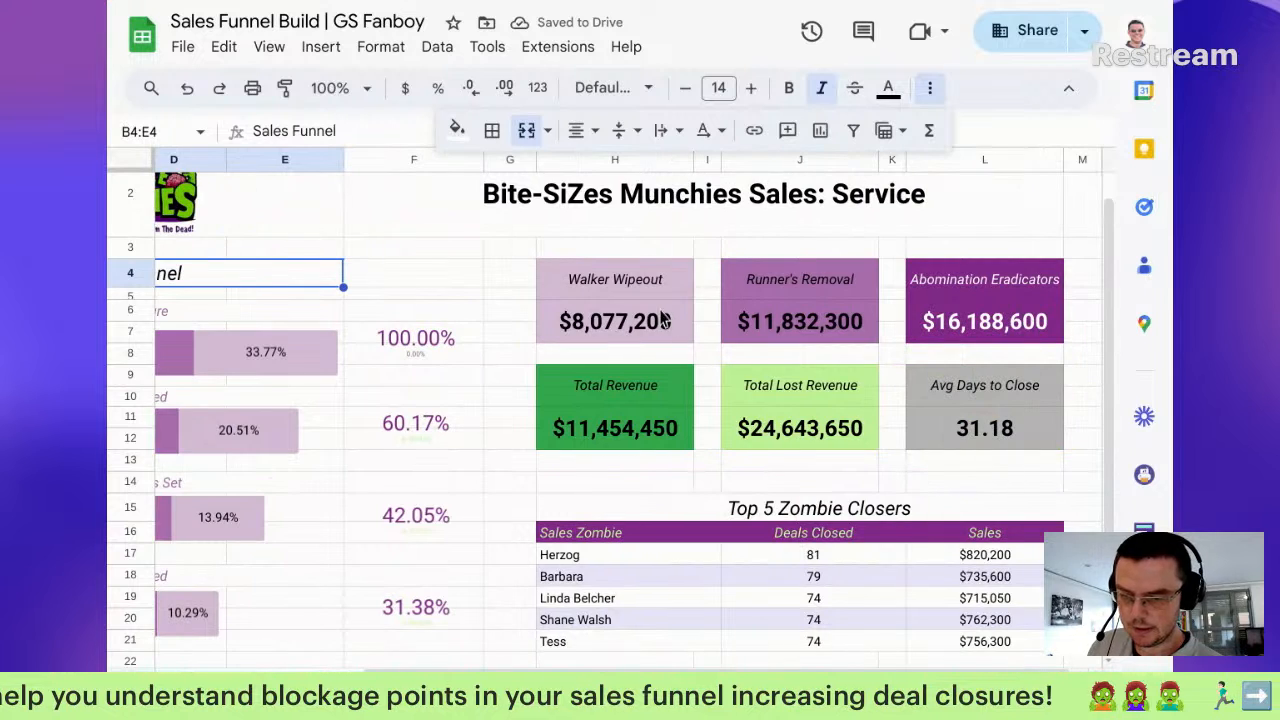
{"action": "left_click_drag", "start_coordinate": [528, 163], "coordinate": [515, 166]}
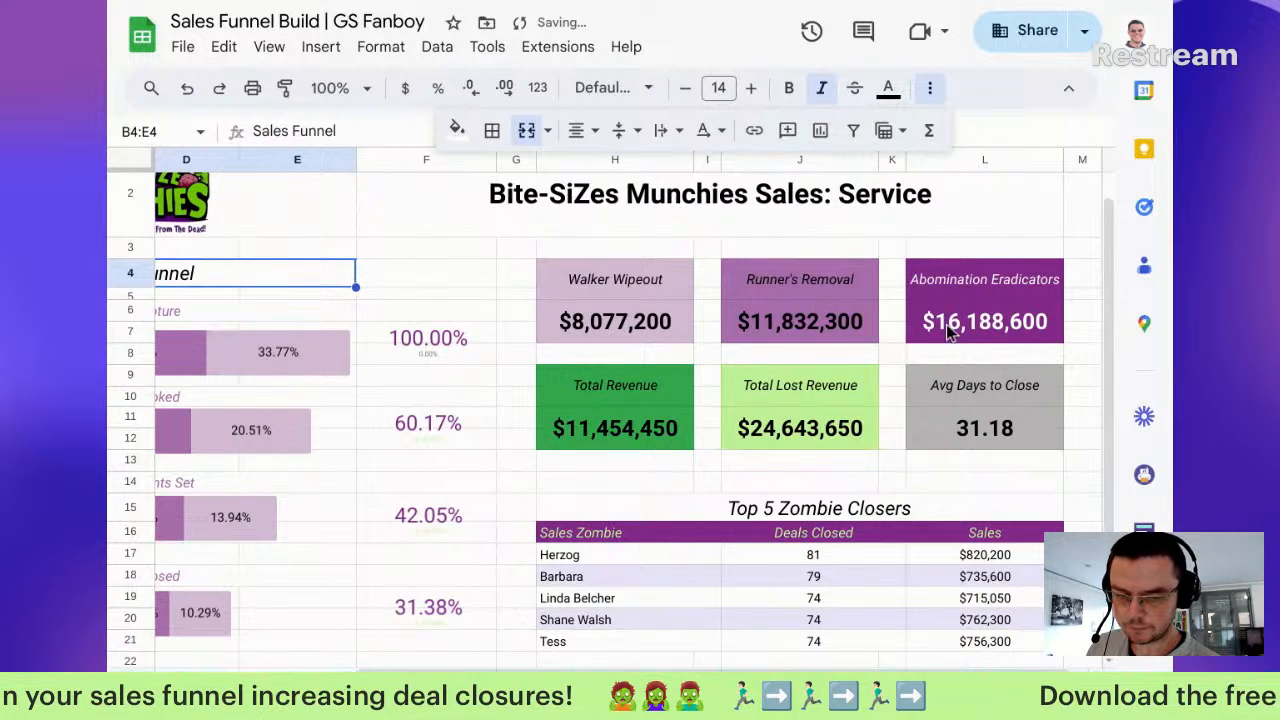
{"action": "scroll", "coordinate": [946, 324], "scroll_direction": "down", "scroll_amount": 2}
{"action": "scroll", "coordinate": [1002, 273], "scroll_direction": "up", "scroll_amount": 3}
{"action": "scroll", "coordinate": [1002, 268], "scroll_direction": "down", "scroll_amount": 2}
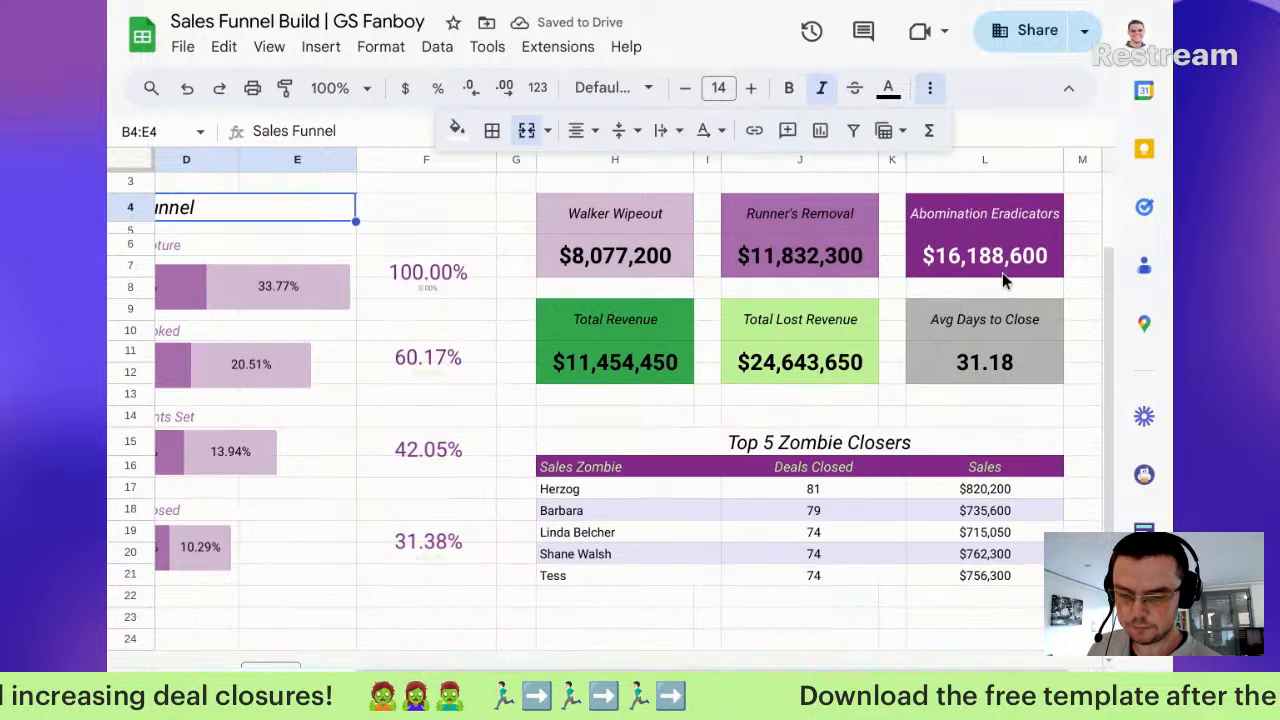
{"action": "scroll", "coordinate": [1002, 272], "scroll_direction": "up", "scroll_amount": 2}
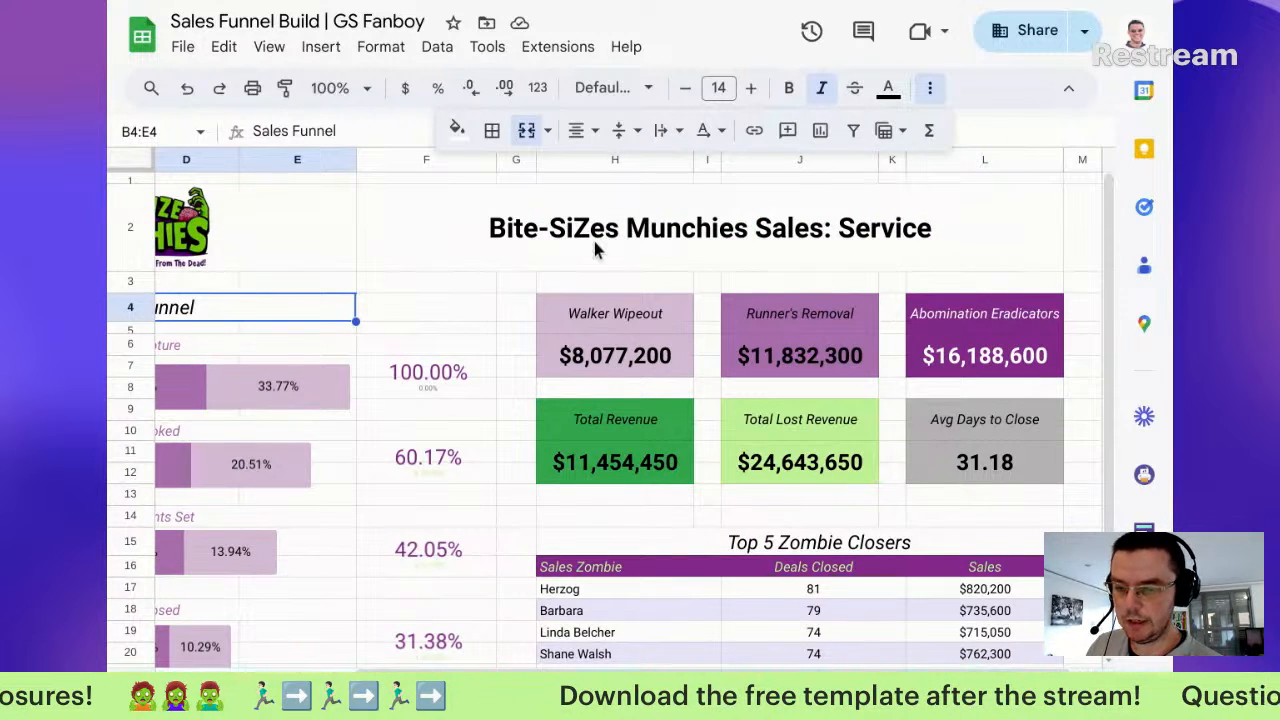
Step: Turn off gridlines, close the side panel and hide the menus with Ctrl+Shift+F, leaving F5 selected
{"action": "left_click", "coordinate": [265, 47]}
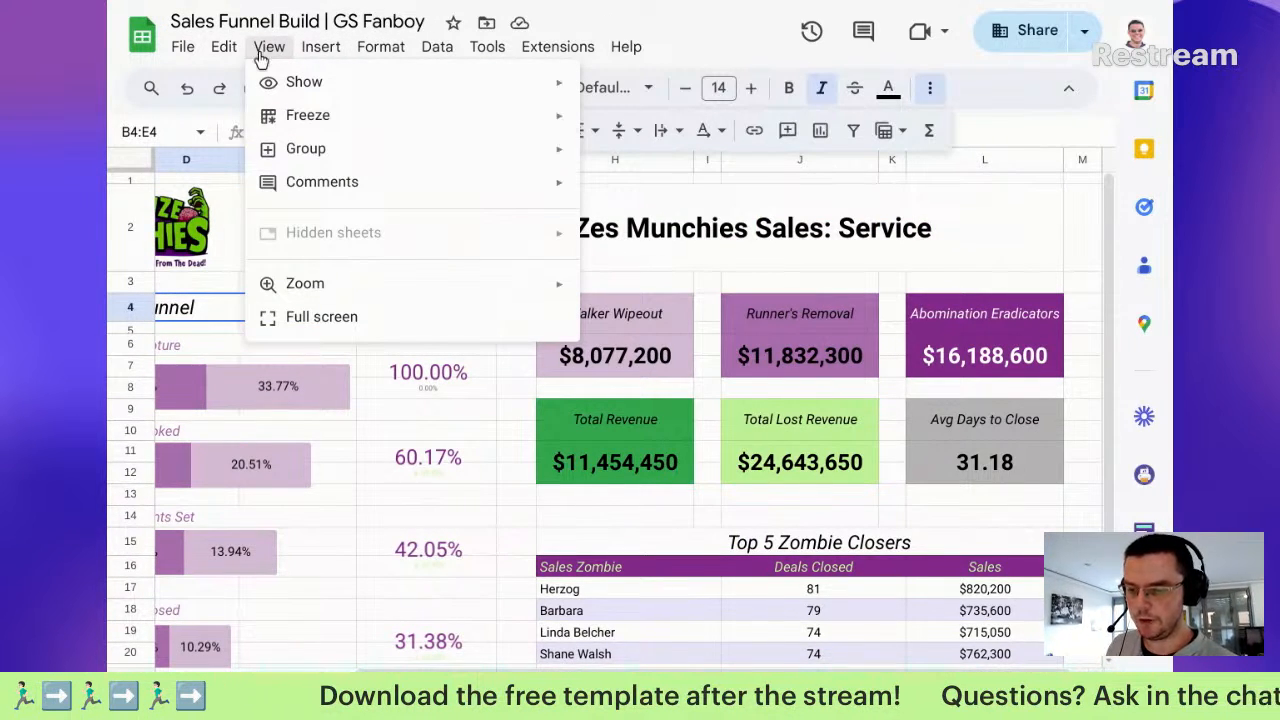
{"action": "mouse_move", "coordinate": [520, 95]}
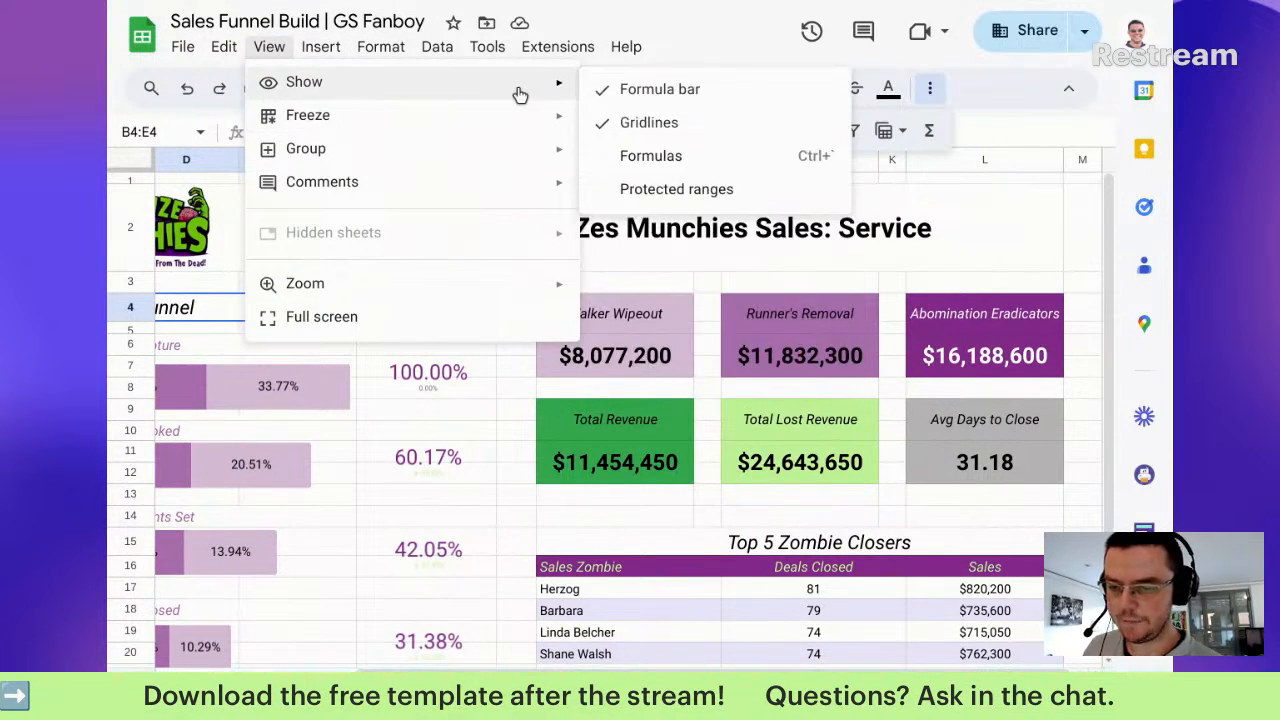
{"action": "left_click", "coordinate": [660, 124]}
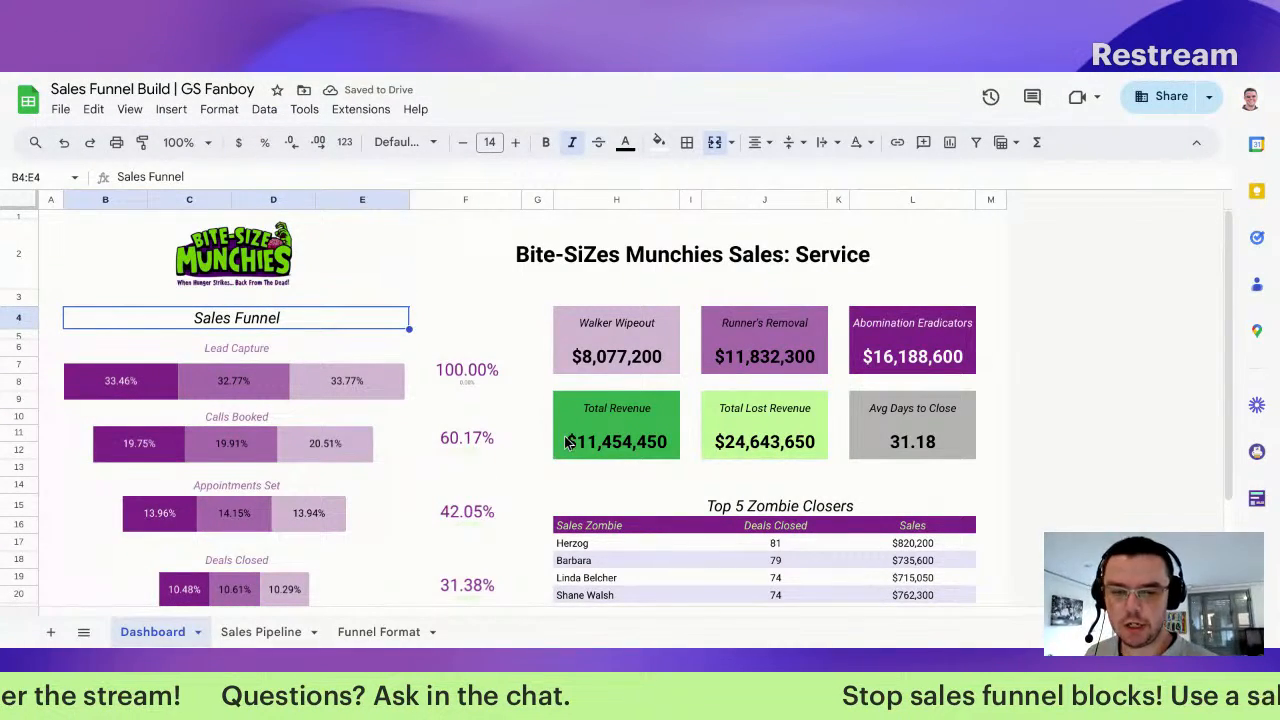
{"action": "left_click", "coordinate": [1197, 143]}
{"action": "key", "text": "ctrl+shift+f"}
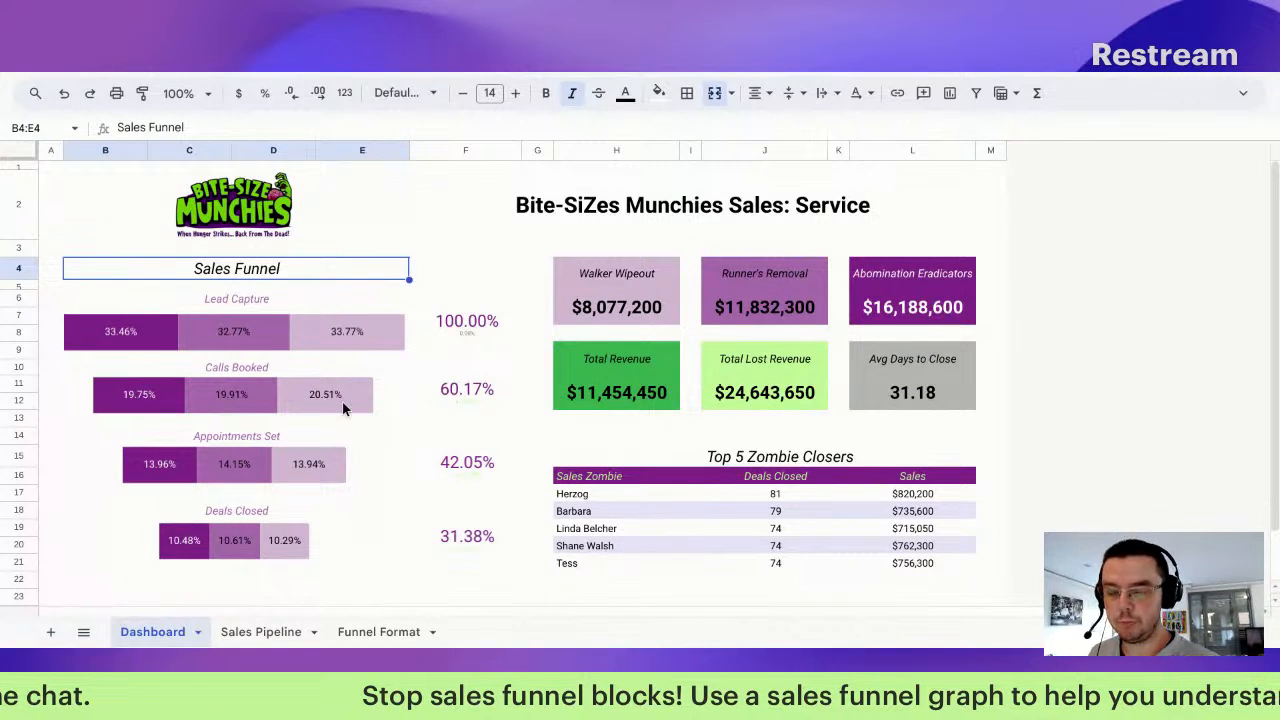
{"action": "scroll", "coordinate": [580, 356], "scroll_direction": "down", "scroll_amount": 1}
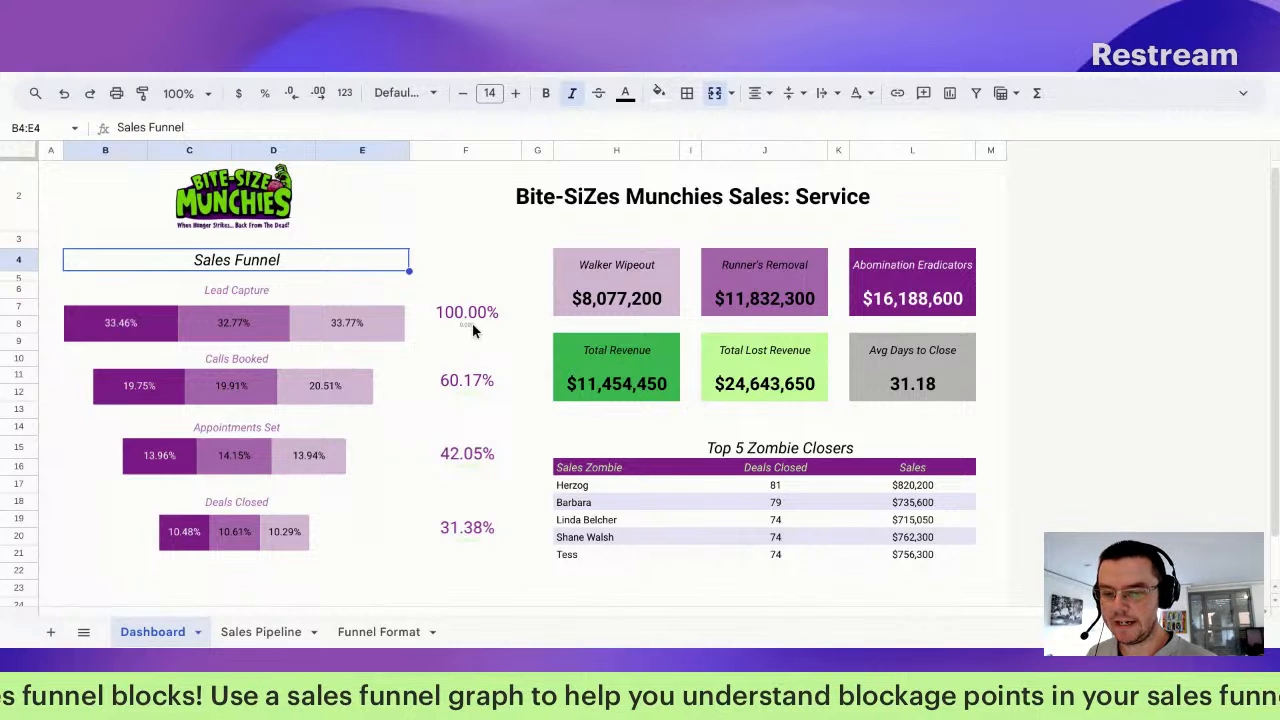
{"action": "left_click", "coordinate": [489, 277]}
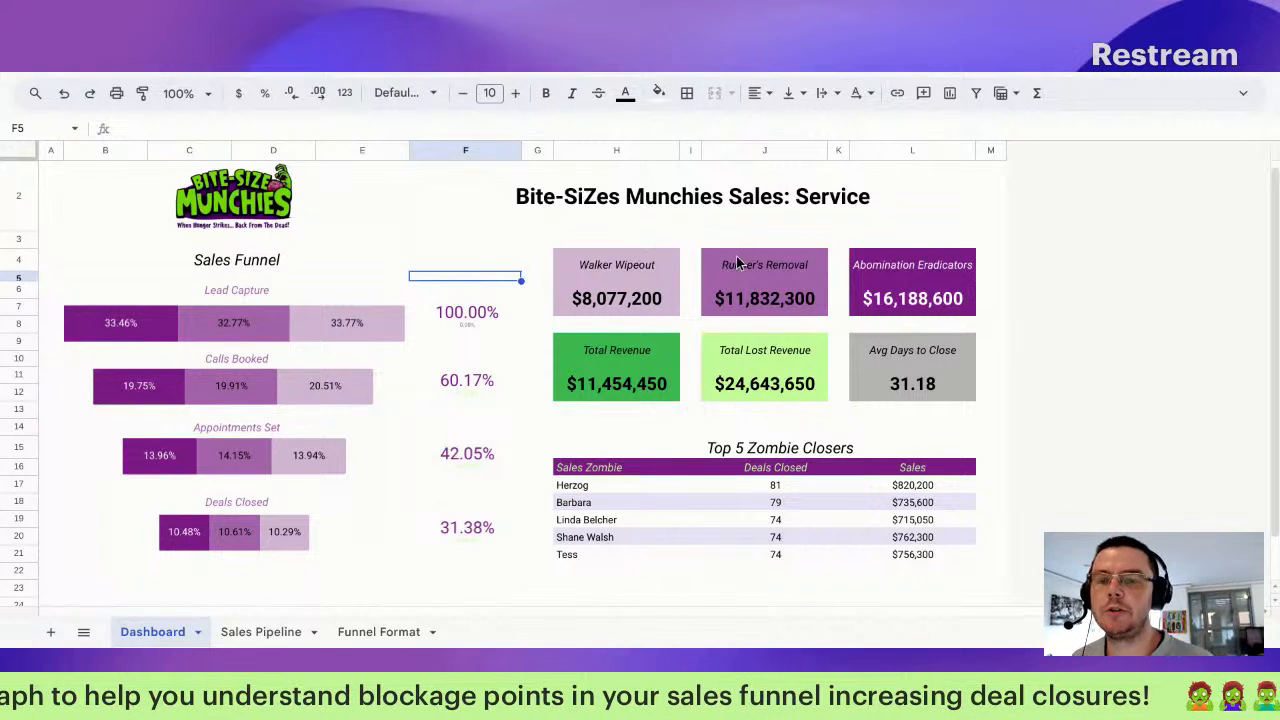
Step: Inspect the Sales Pipeline data and its A1 IMPORTRANGE formula, then delete the leftover 31.38% scorecard chart
{"action": "left_click", "coordinate": [262, 632]}
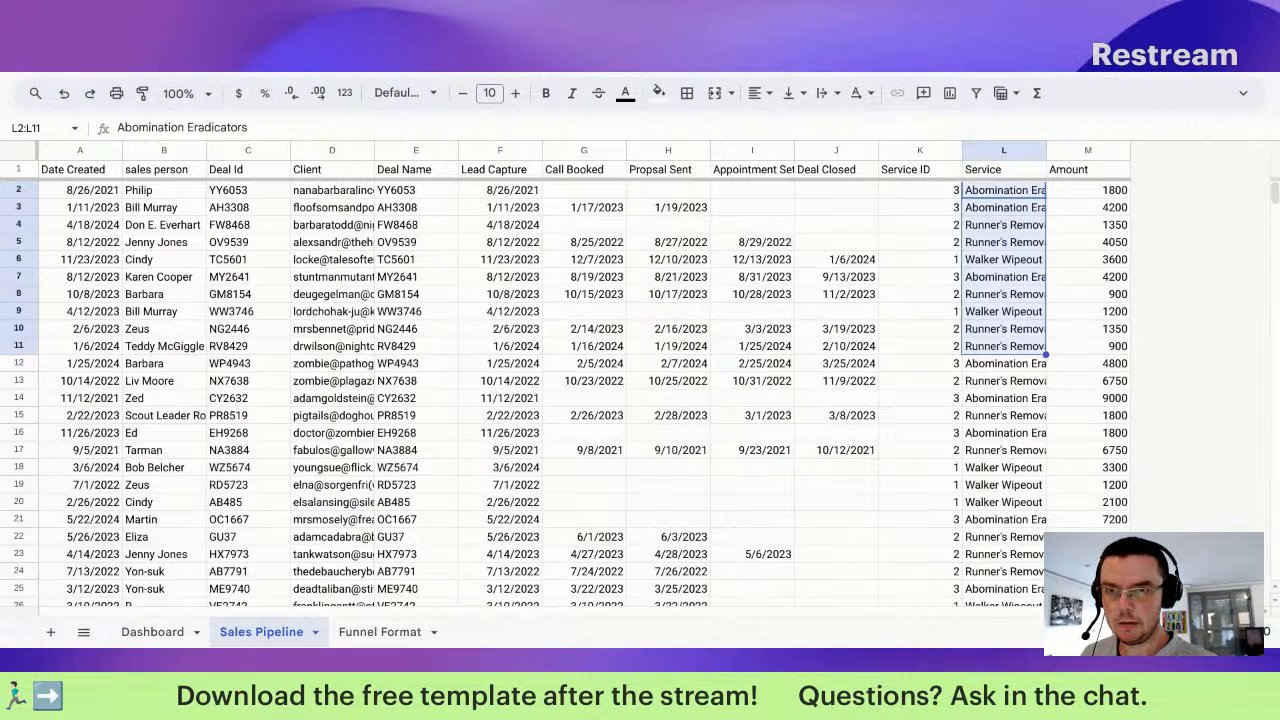
{"action": "scroll", "coordinate": [320, 340], "scroll_direction": "down", "scroll_amount": 2}
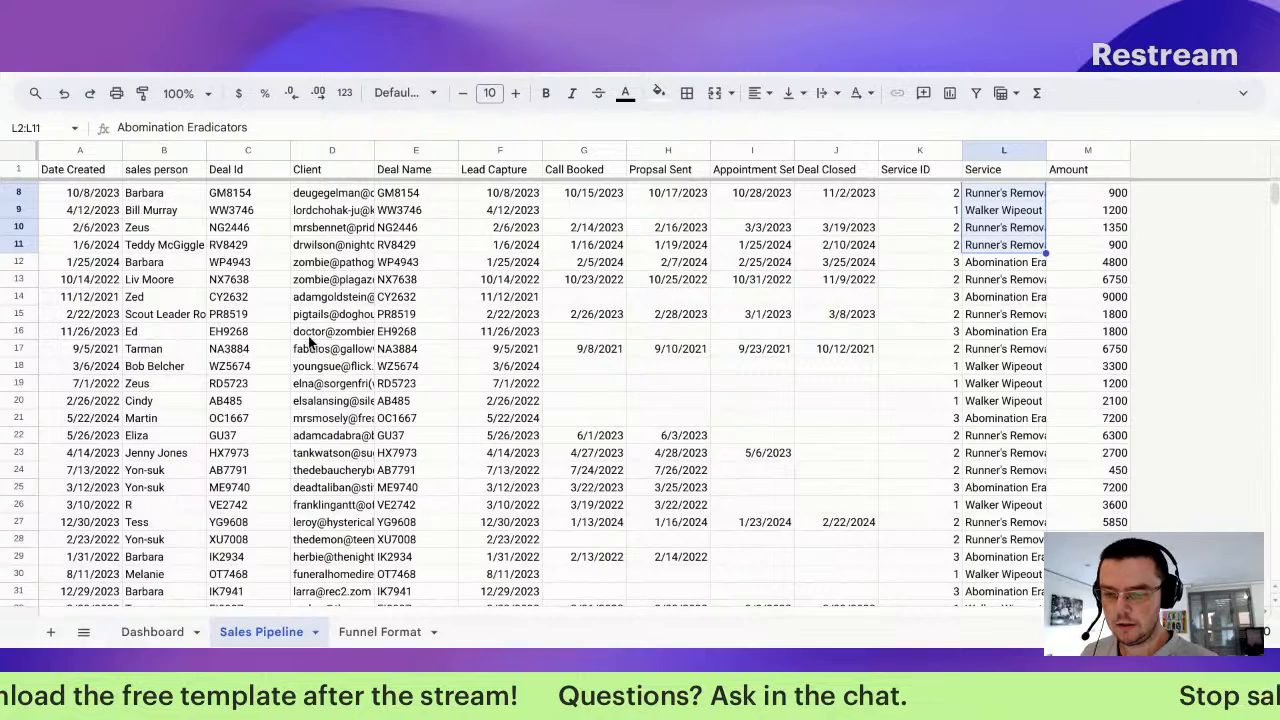
{"action": "scroll", "coordinate": [310, 342], "scroll_direction": "up", "scroll_amount": 2}
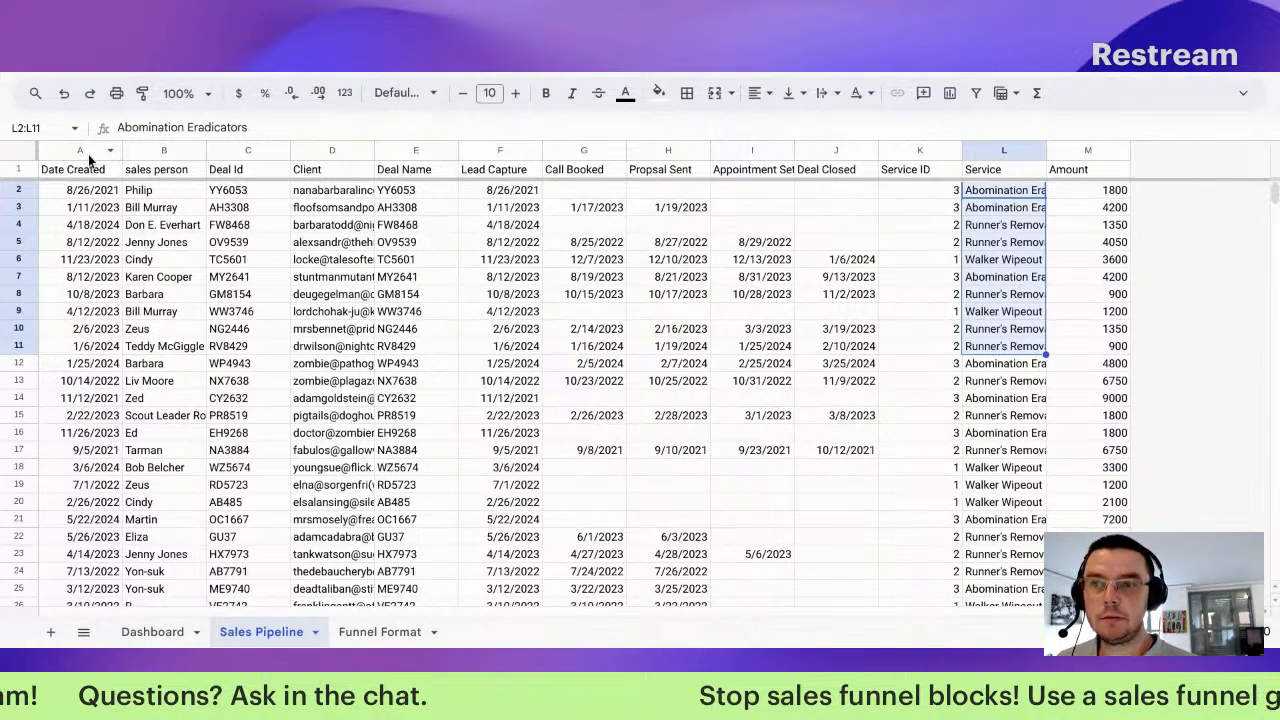
{"action": "left_click", "coordinate": [108, 242]}
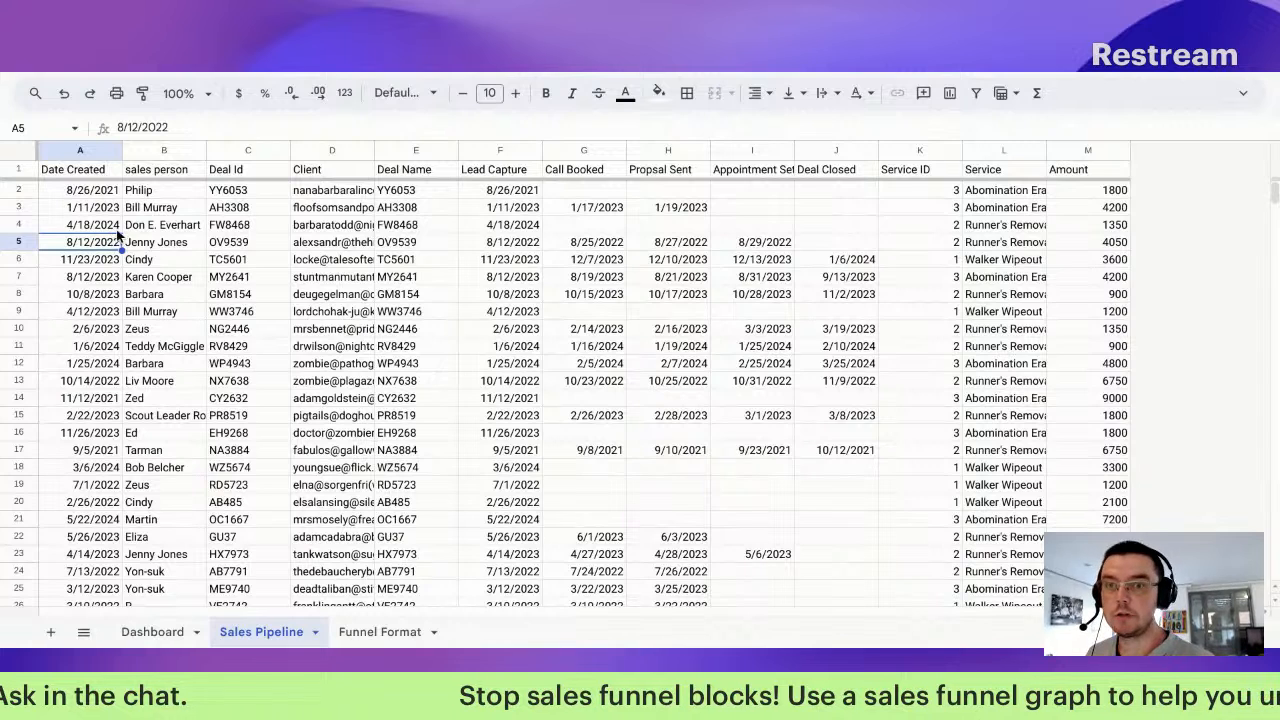
{"action": "left_click", "coordinate": [118, 175]}
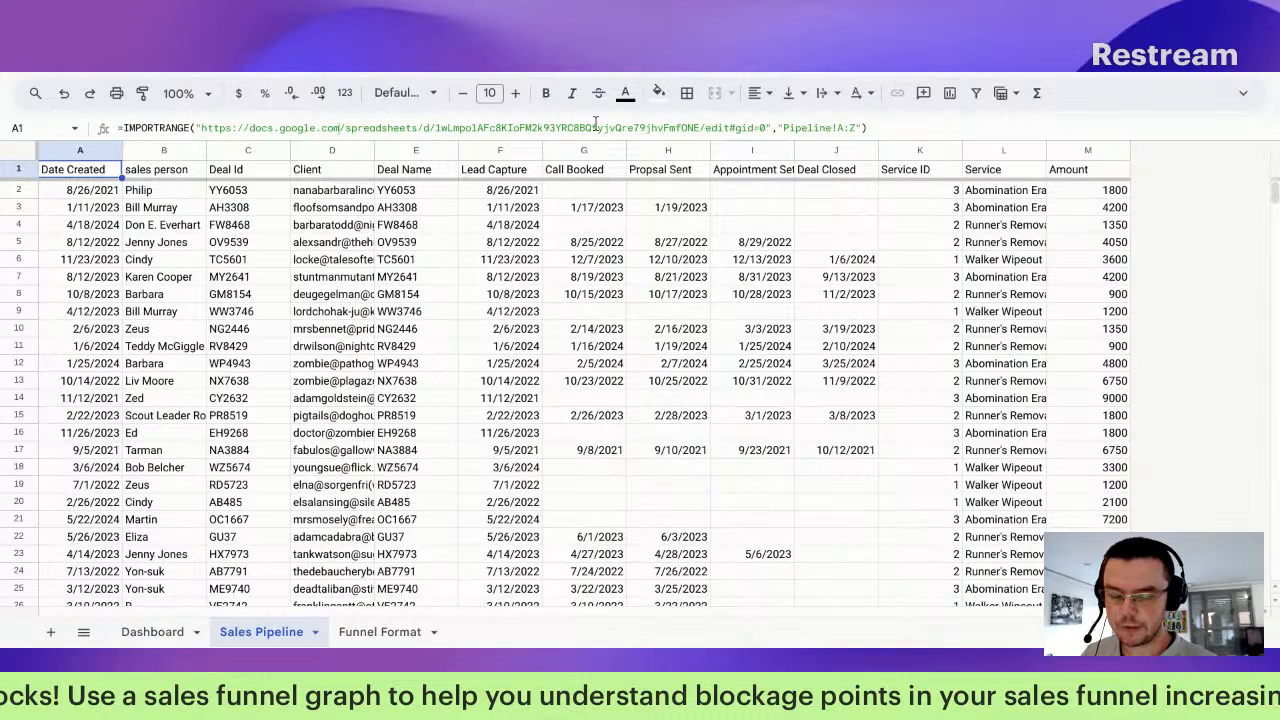
{"action": "left_click", "coordinate": [479, 119]}
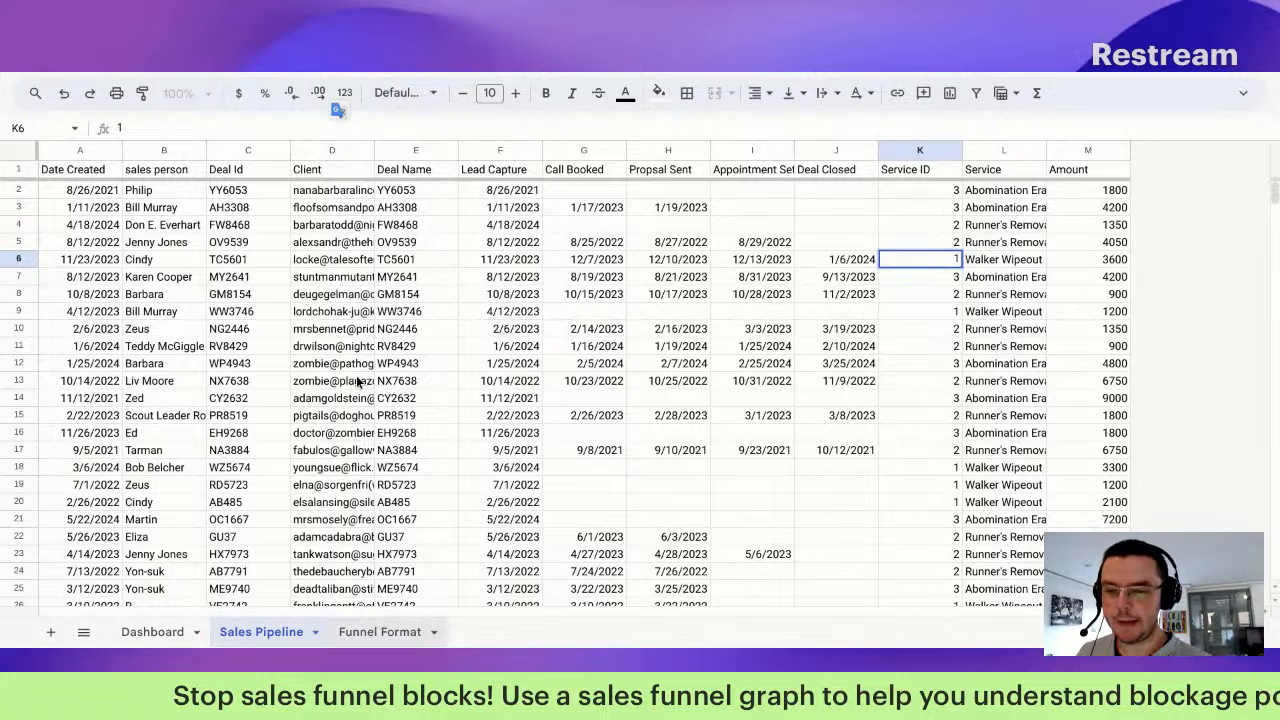
{"action": "left_click", "coordinate": [199, 451]}
{"action": "key", "text": "Delete"}
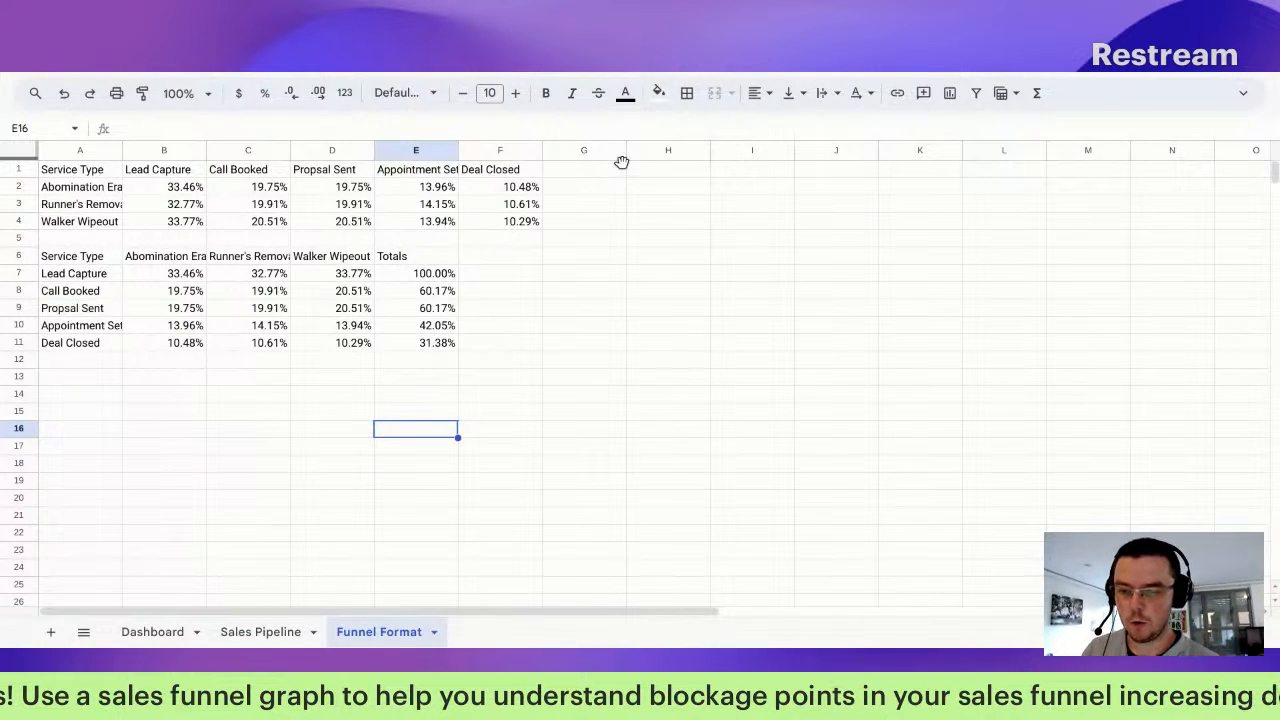
Step: Delete the empty columns G through Z on the Funnel Format sheet
{"action": "left_click", "coordinate": [602, 152]}
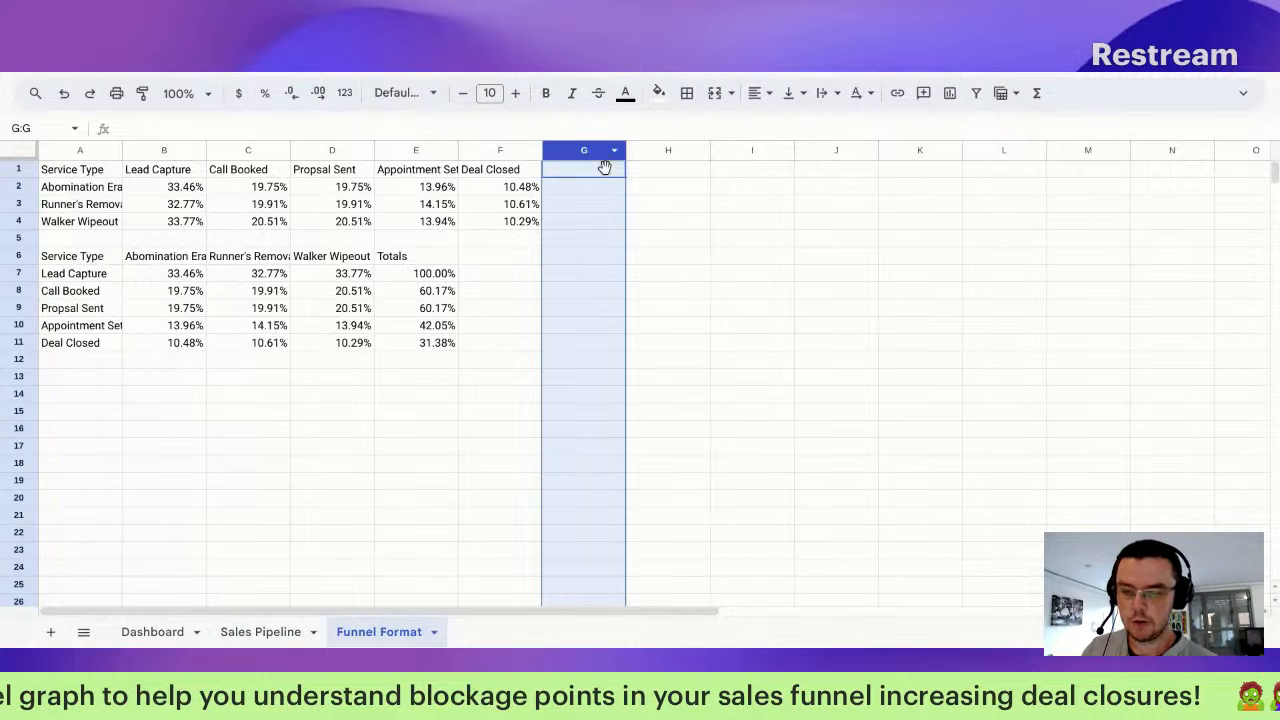
{"action": "scroll", "coordinate": [600, 175], "scroll_direction": "right", "scroll_amount": 5}
{"action": "left_click", "coordinate": [1213, 150], "text": "shift"}
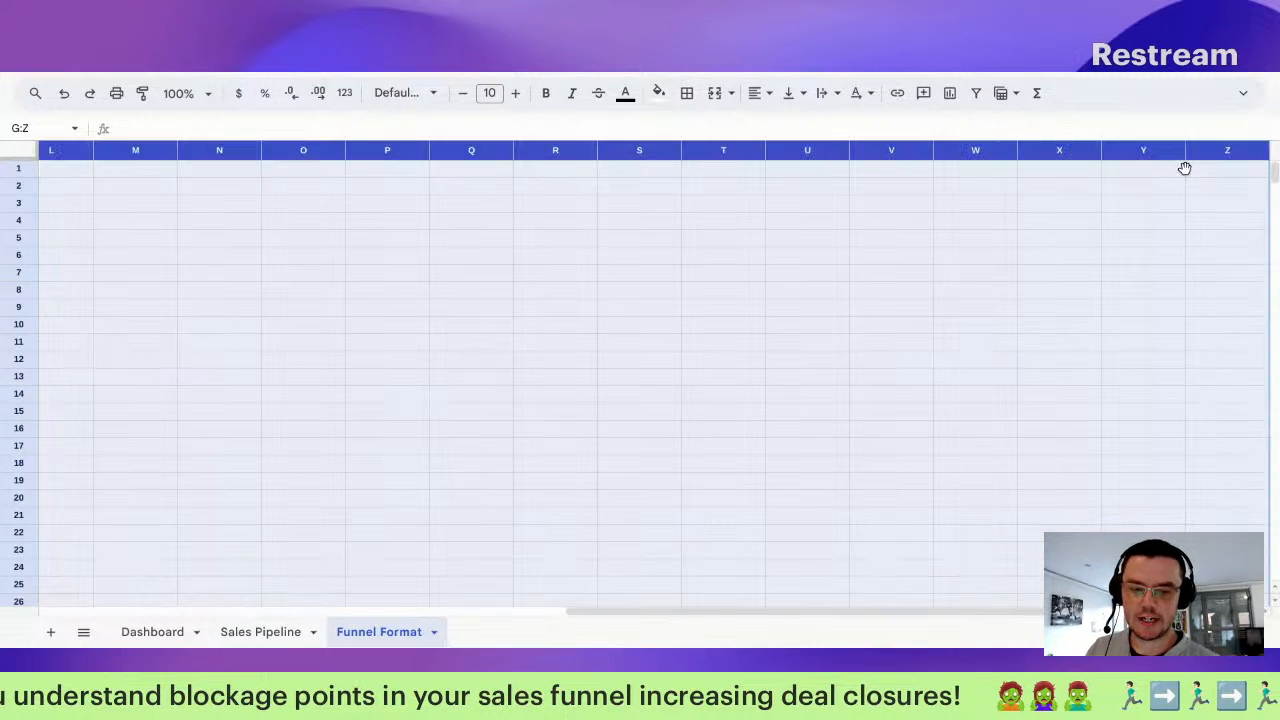
{"action": "right_click", "coordinate": [1184, 165]}
{"action": "left_click", "coordinate": [1214, 330]}
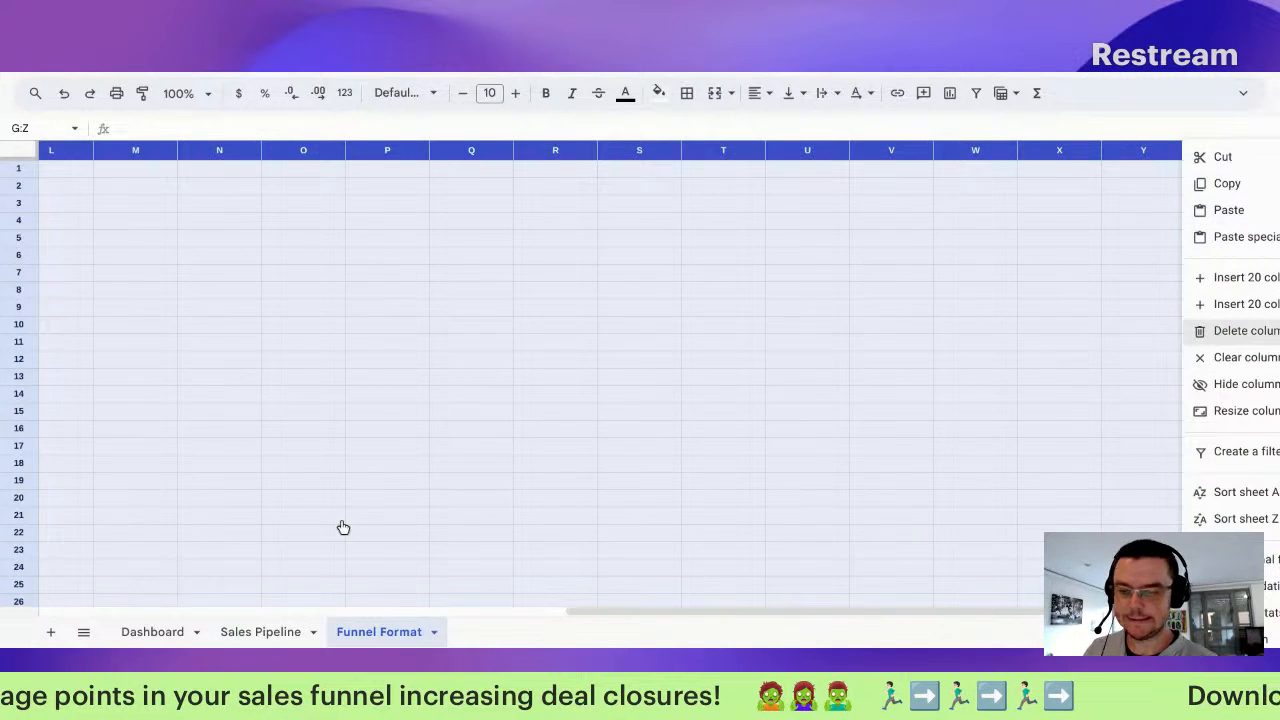
Step: Delete the empty rows 13 through 10502
{"action": "left_click", "coordinate": [34, 376]}
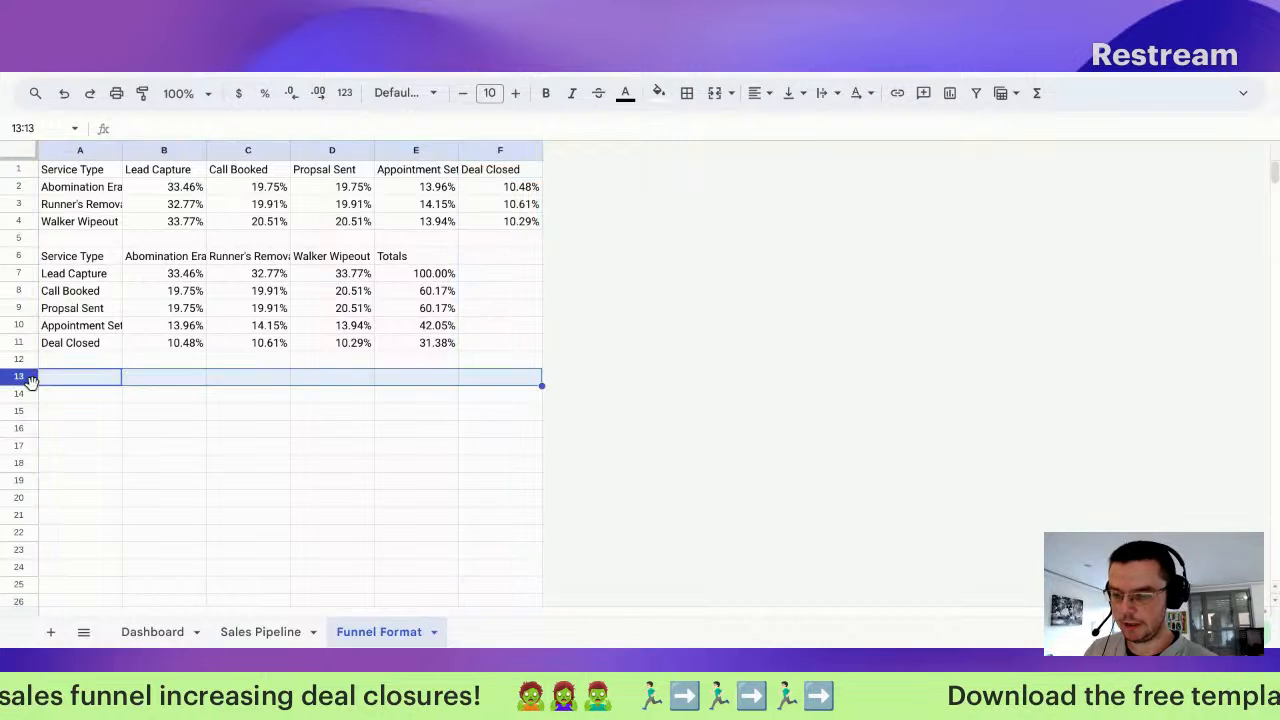
{"action": "key", "text": "ctrl+shift+Down"}
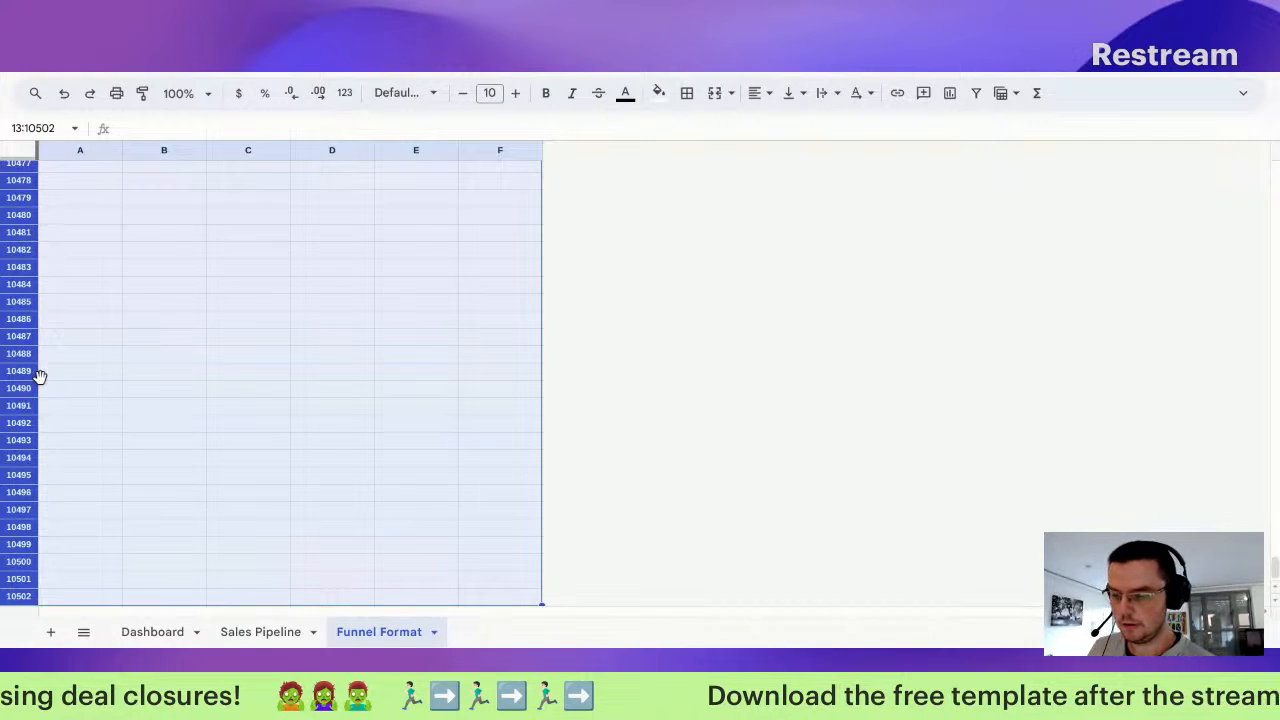
{"action": "right_click", "coordinate": [38, 375]}
{"action": "left_click", "coordinate": [48, 397]}
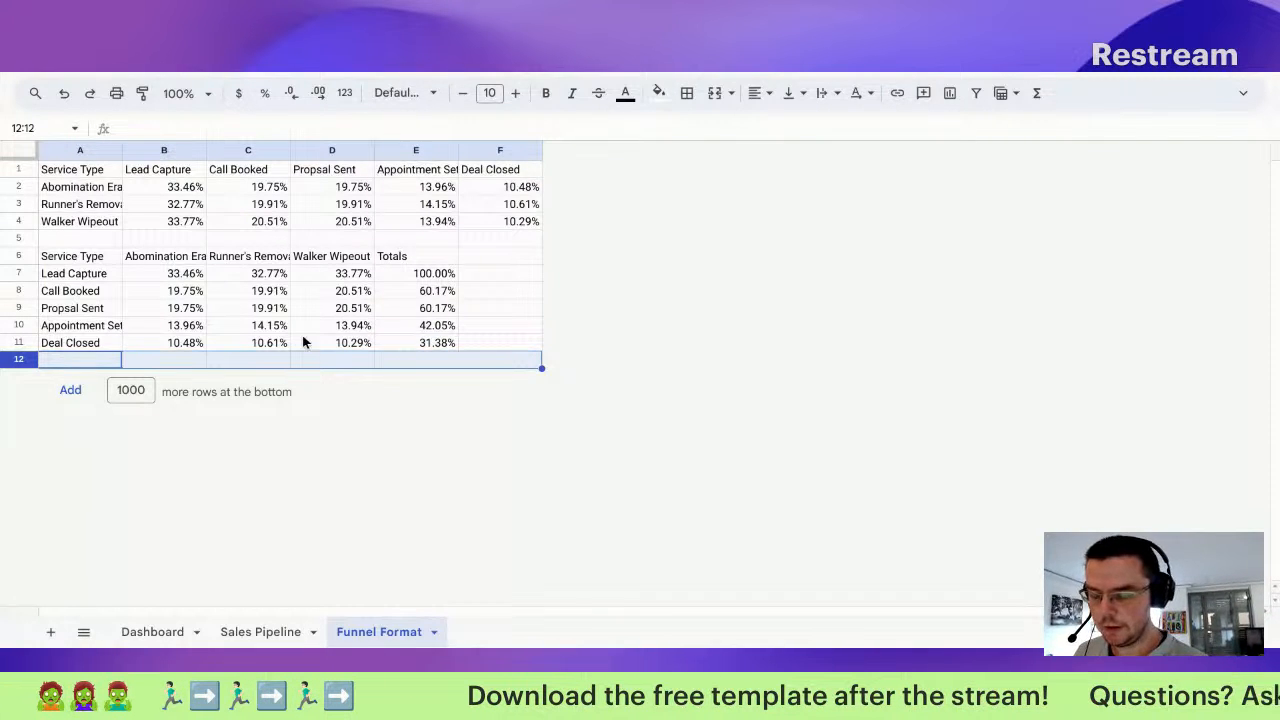
{"action": "left_click", "coordinate": [436, 239]}
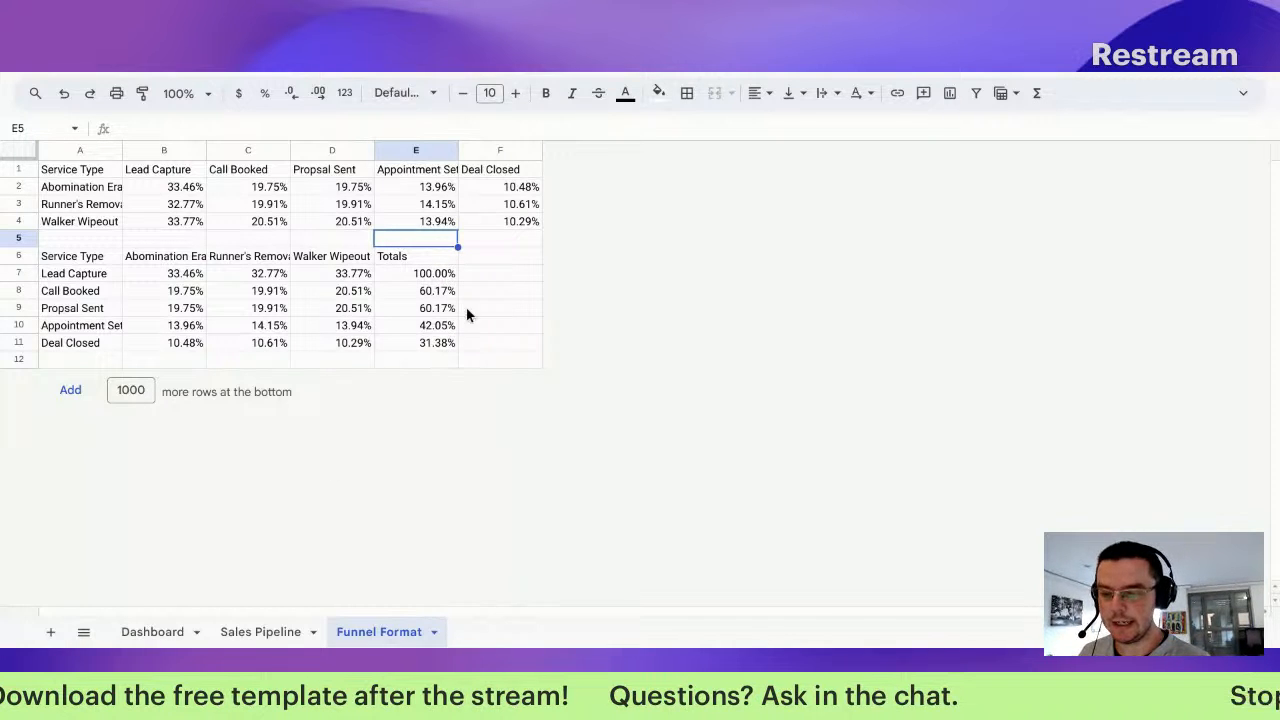
Step: Hide the A6:E11 funnel totals table by making its text white
{"action": "left_click_drag", "start_coordinate": [440, 343], "coordinate": [51, 266]}
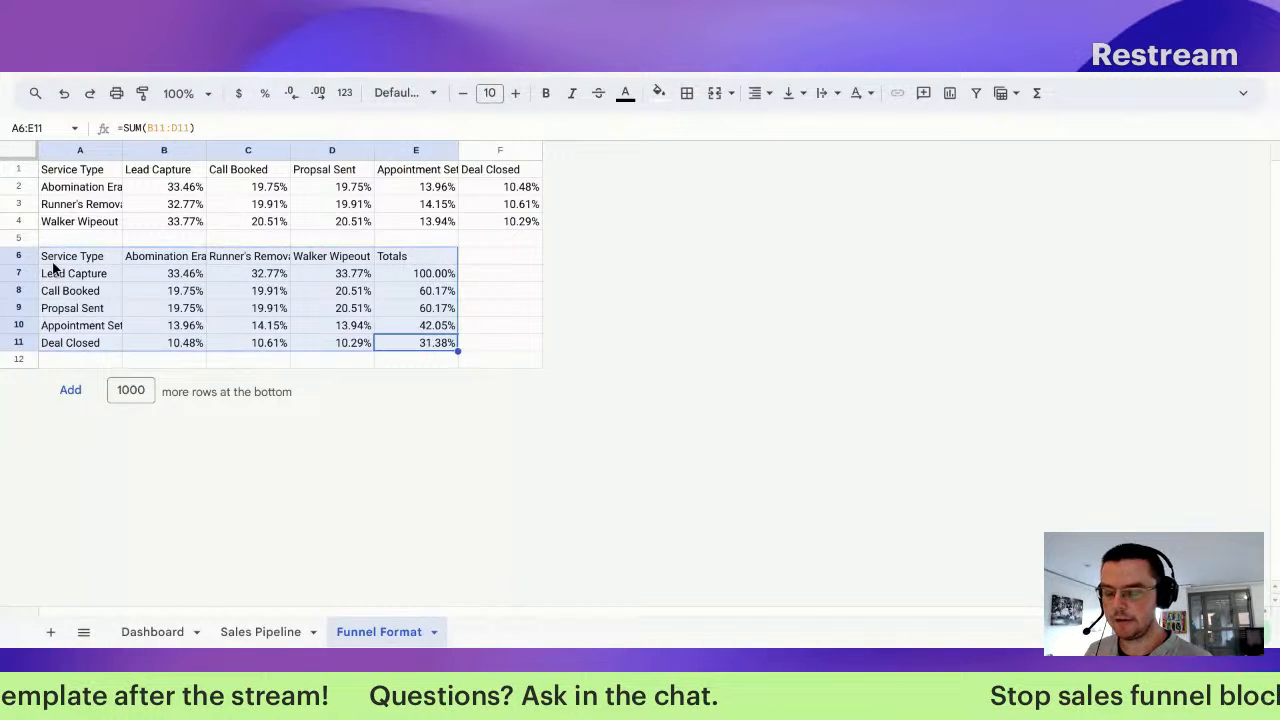
{"action": "left_click", "coordinate": [632, 94]}
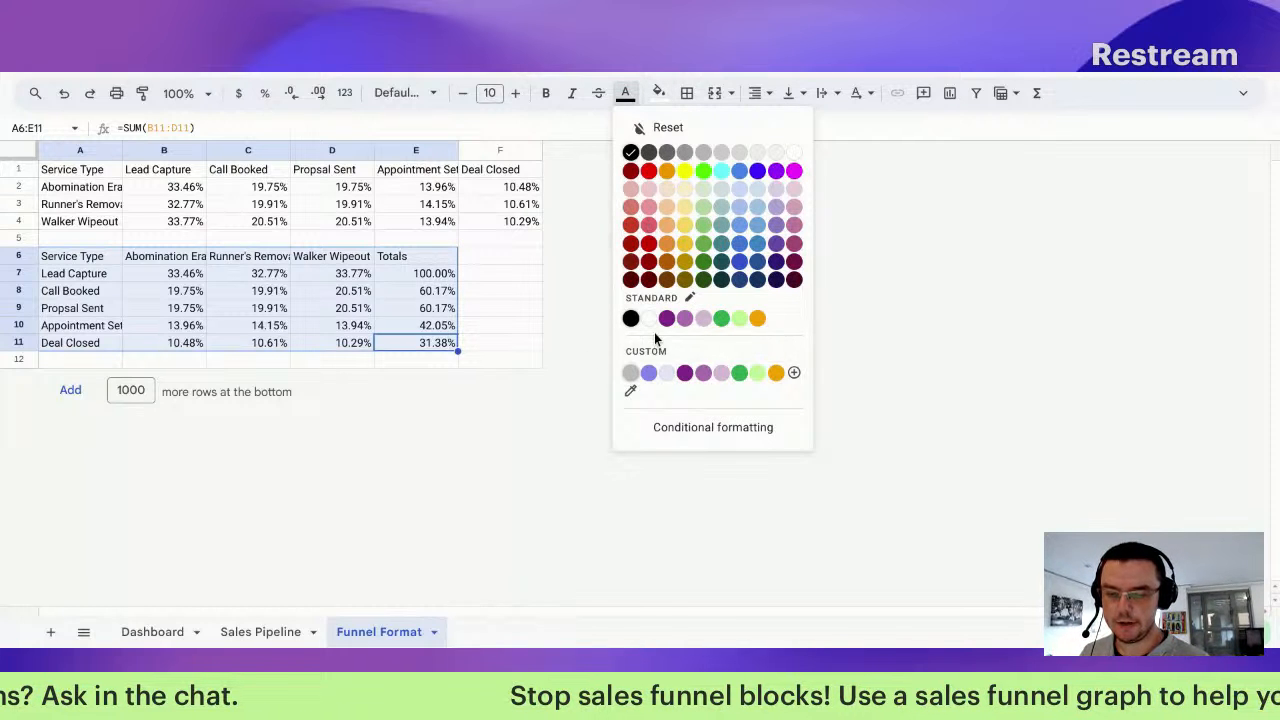
{"action": "left_click", "coordinate": [651, 319]}
{"action": "left_click", "coordinate": [445, 308]}
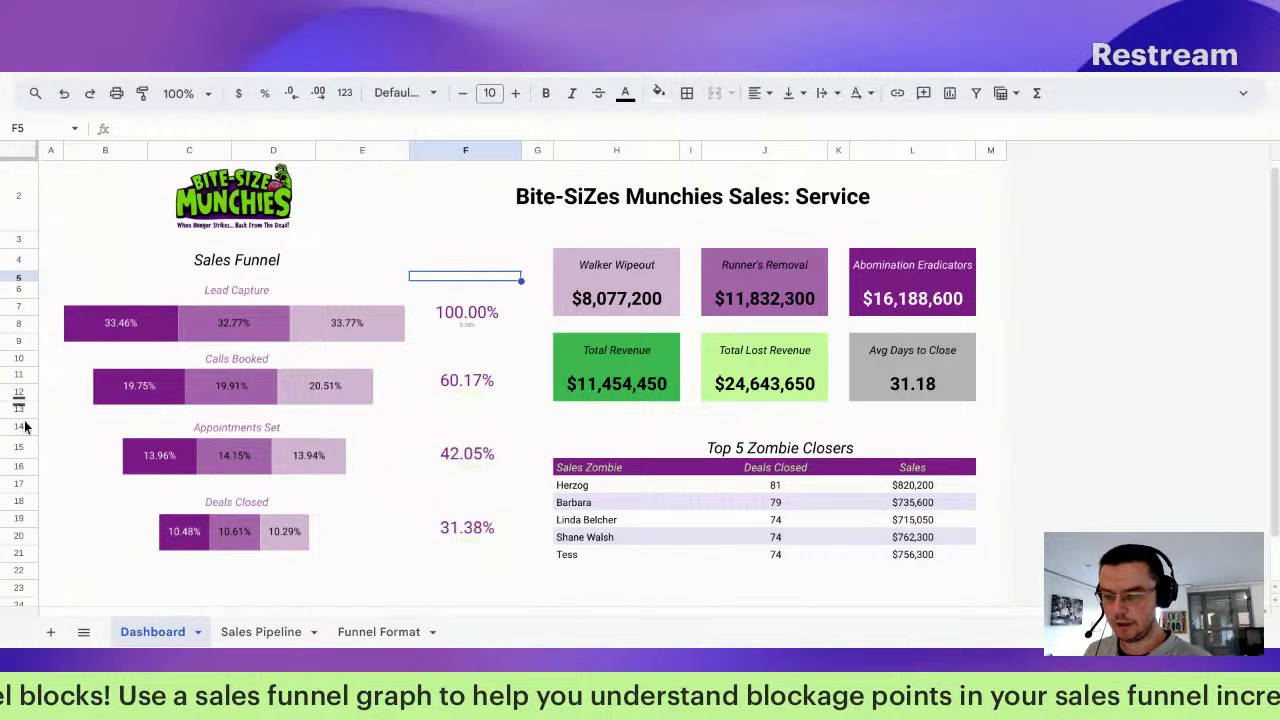
Step: Open the chart editor for the 60.17% Calls Booked conversion scorecard
{"action": "left_click", "coordinate": [102, 421]}
{"action": "left_click", "coordinate": [104, 475]}
{"action": "left_click", "coordinate": [106, 553]}
{"action": "left_click", "coordinate": [106, 602]}
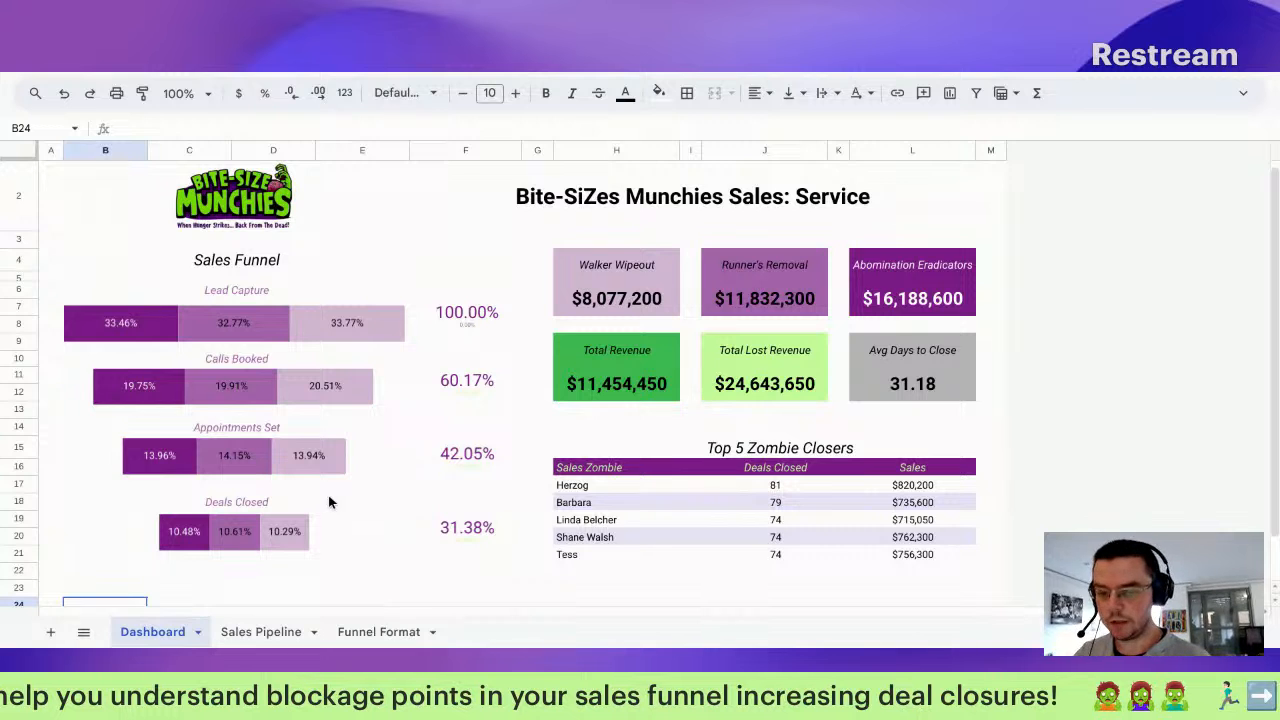
{"action": "left_click_drag", "start_coordinate": [462, 325], "coordinate": [461, 334]}
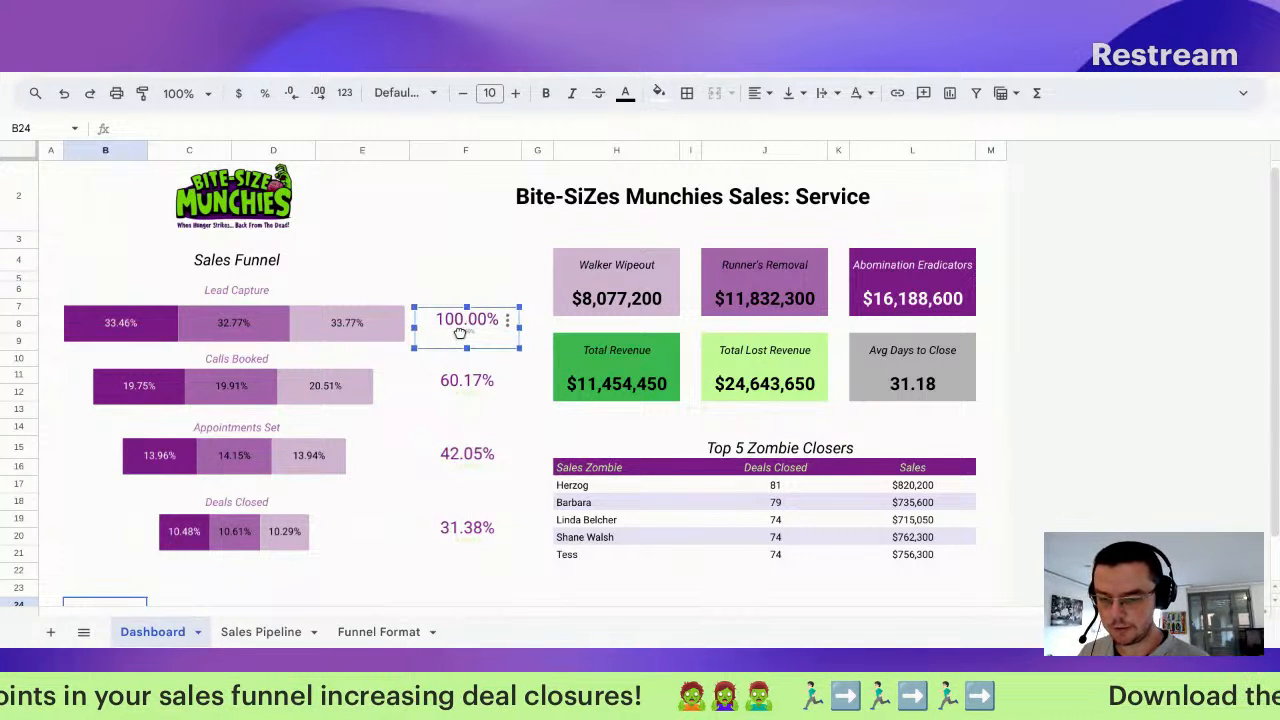
{"action": "left_click", "coordinate": [462, 386]}
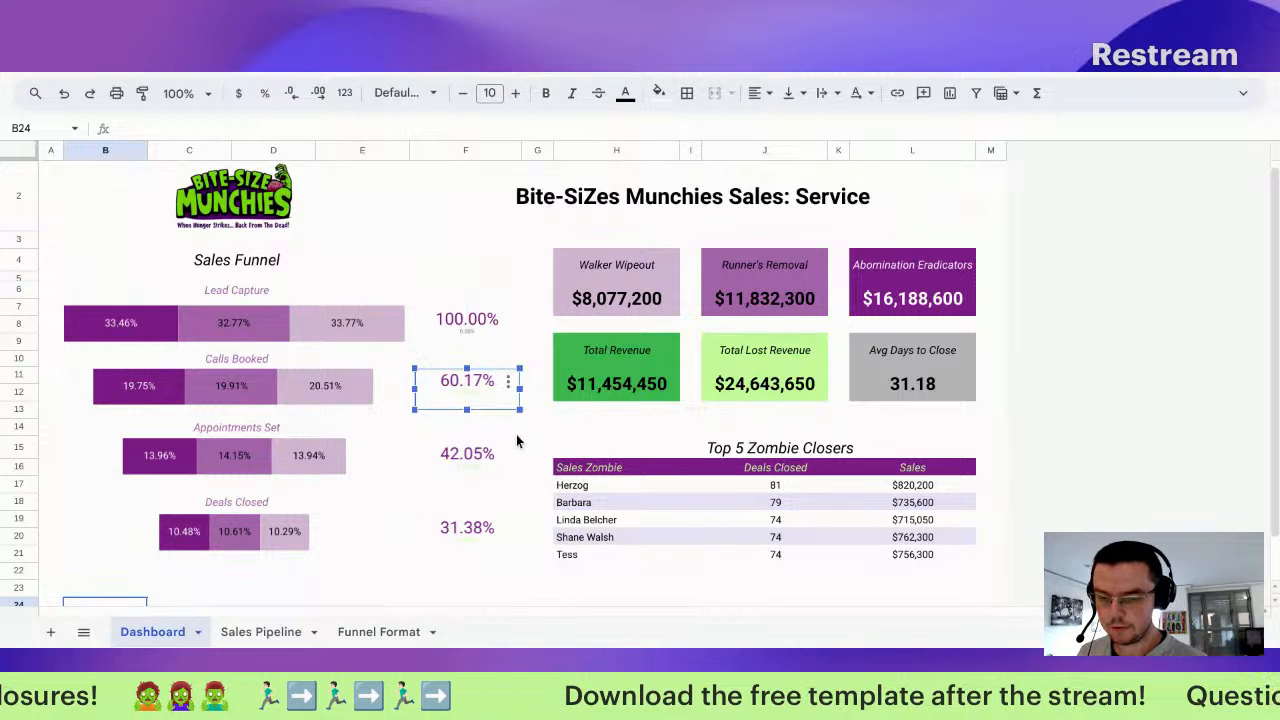
{"action": "double_click", "coordinate": [478, 381]}
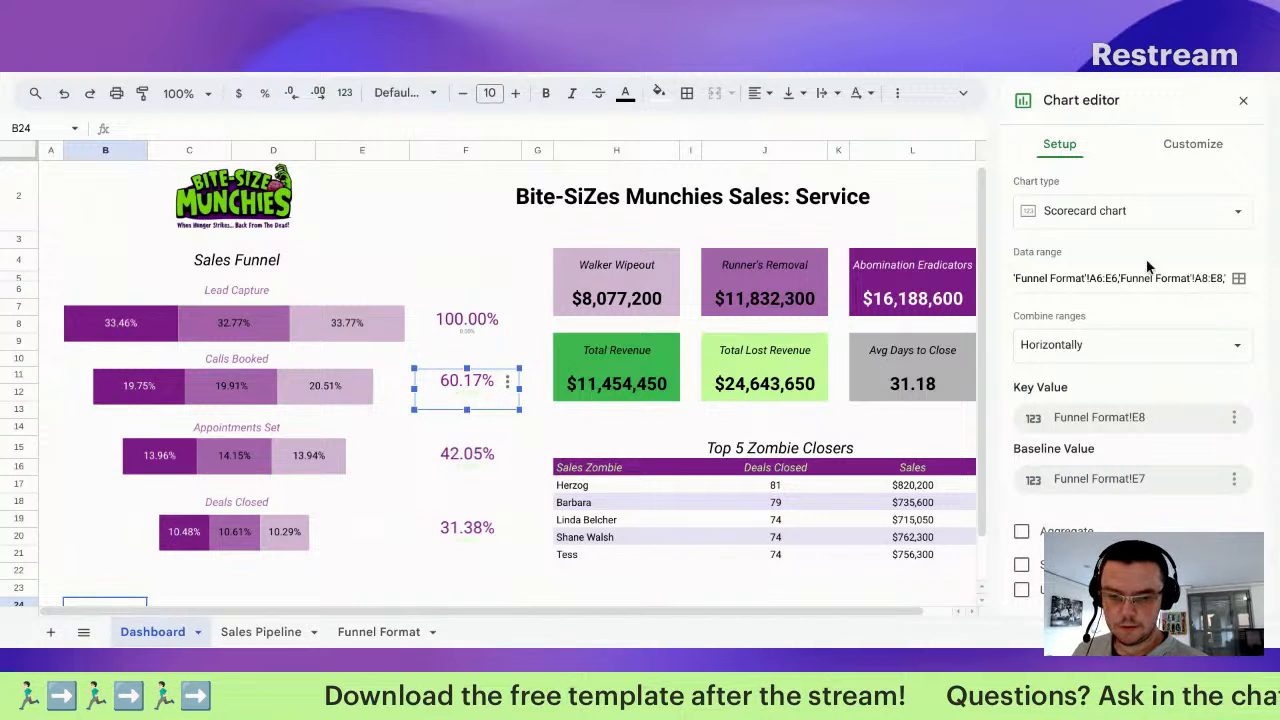
Step: Set the 60.17% scorecard's baseline comparison colours: positive green, negative orange
{"action": "left_click", "coordinate": [1194, 143]}
{"action": "left_click", "coordinate": [1087, 238]}
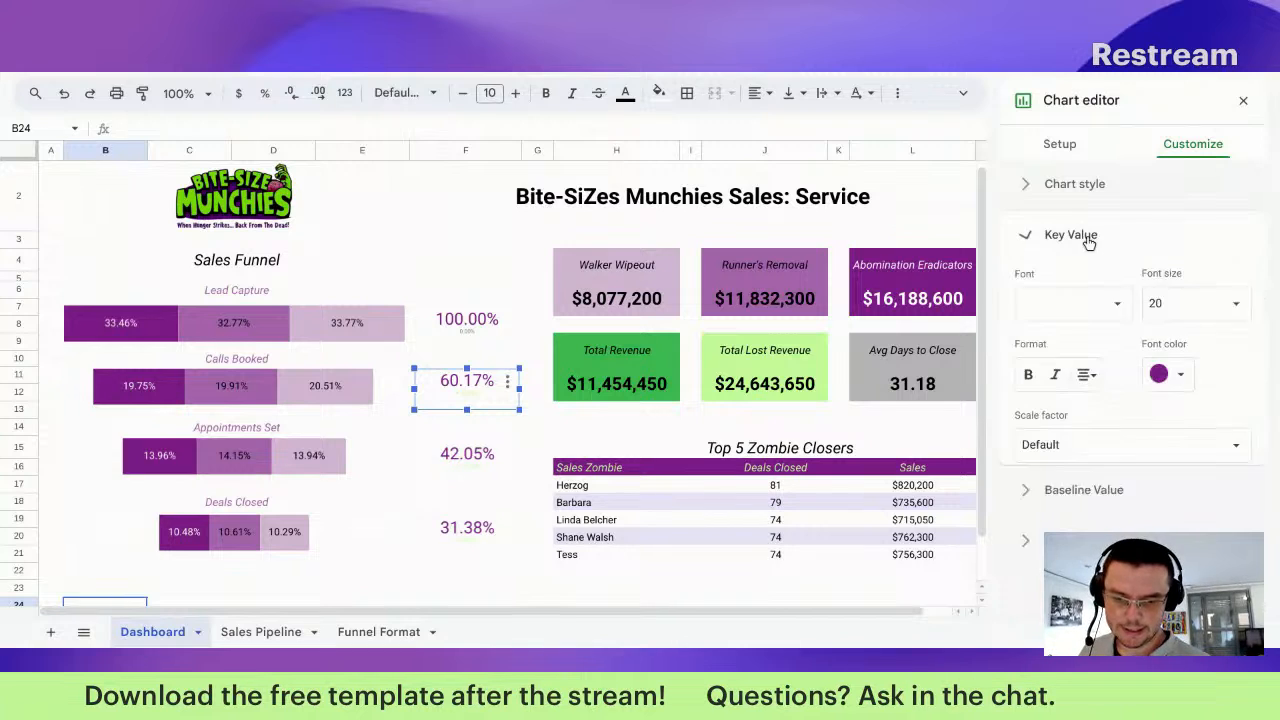
{"action": "left_click", "coordinate": [1081, 243]}
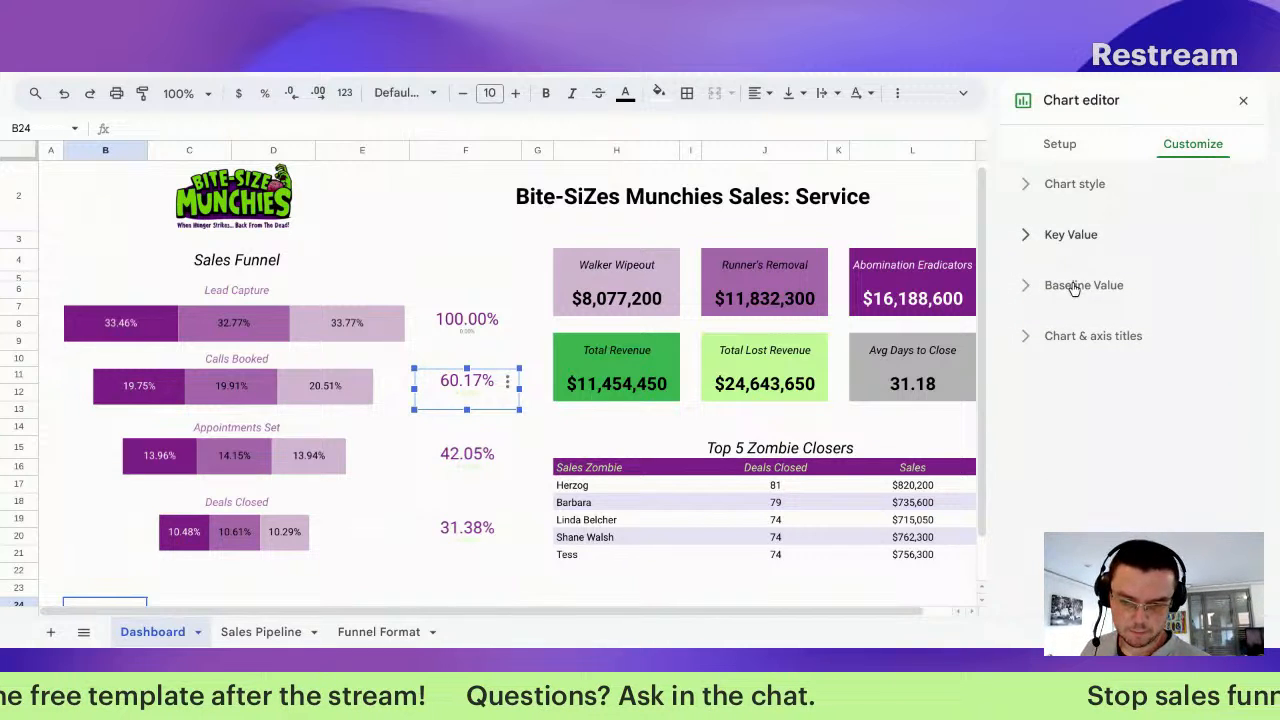
{"action": "left_click", "coordinate": [1074, 287]}
{"action": "scroll", "coordinate": [1170, 515], "scroll_direction": "down", "scroll_amount": 1}
{"action": "left_click", "coordinate": [1178, 520]}
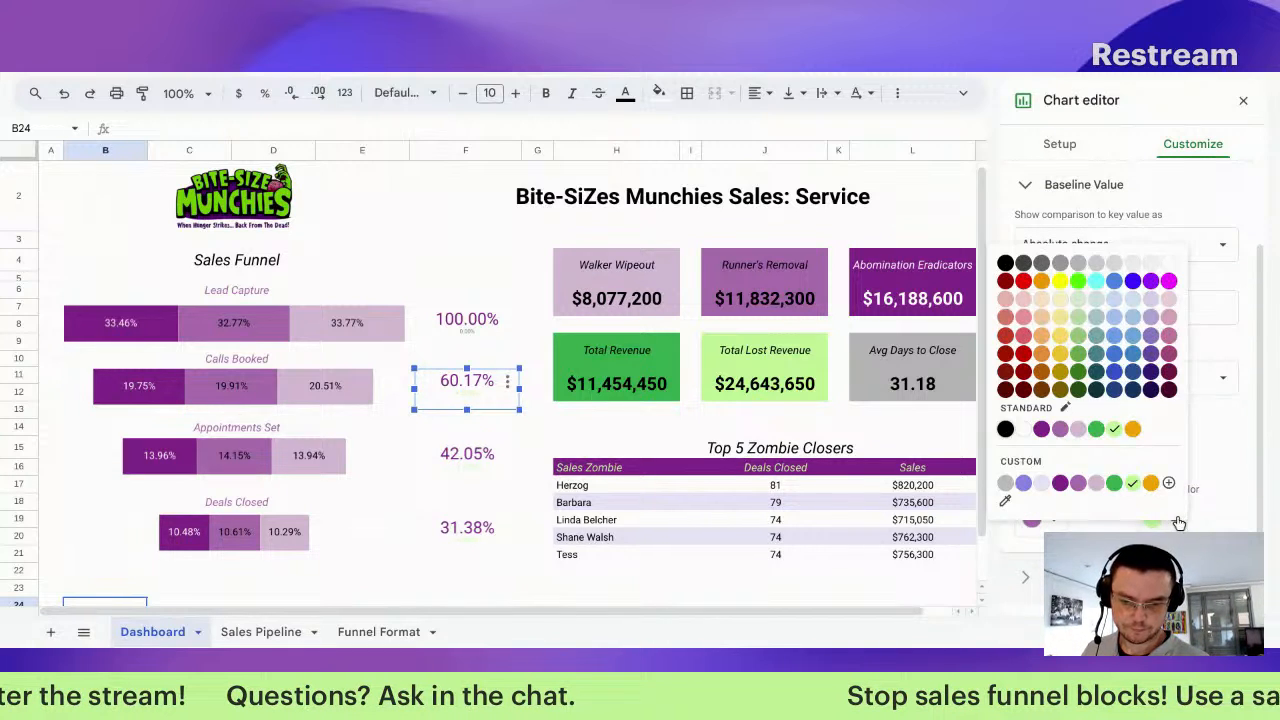
{"action": "left_click", "coordinate": [1138, 432]}
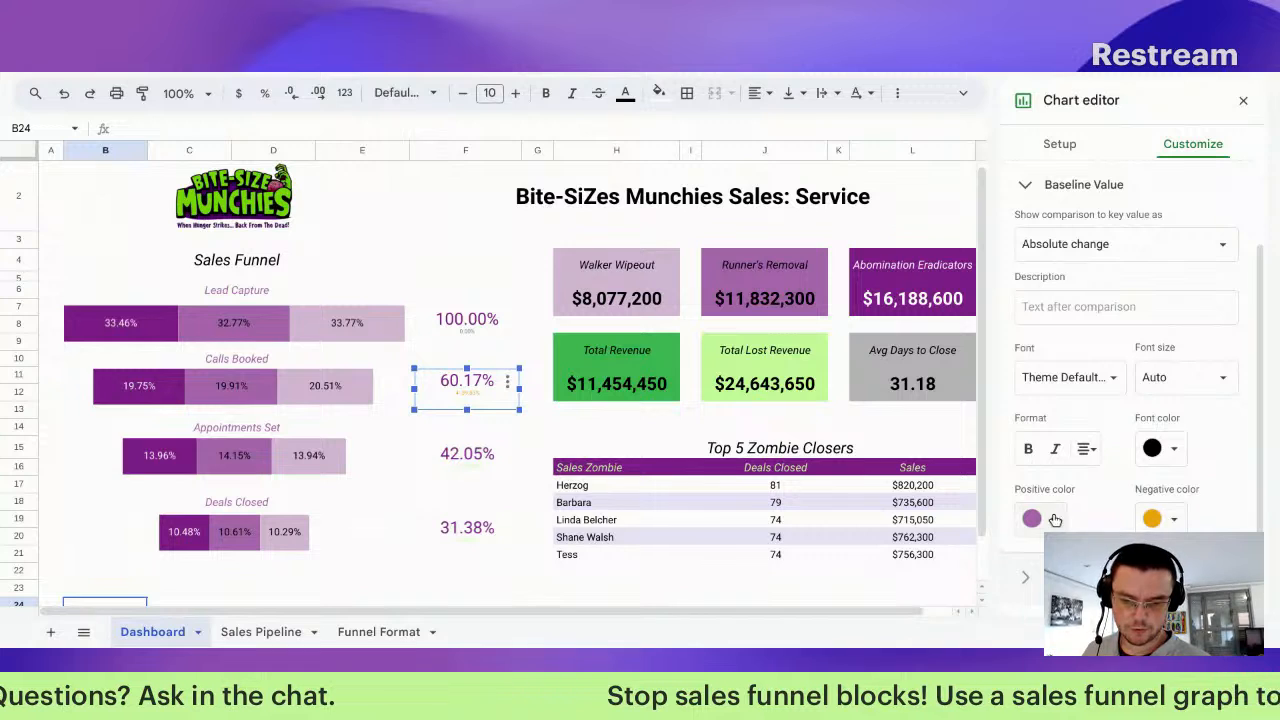
{"action": "left_click", "coordinate": [1054, 519]}
{"action": "left_click", "coordinate": [1116, 432]}
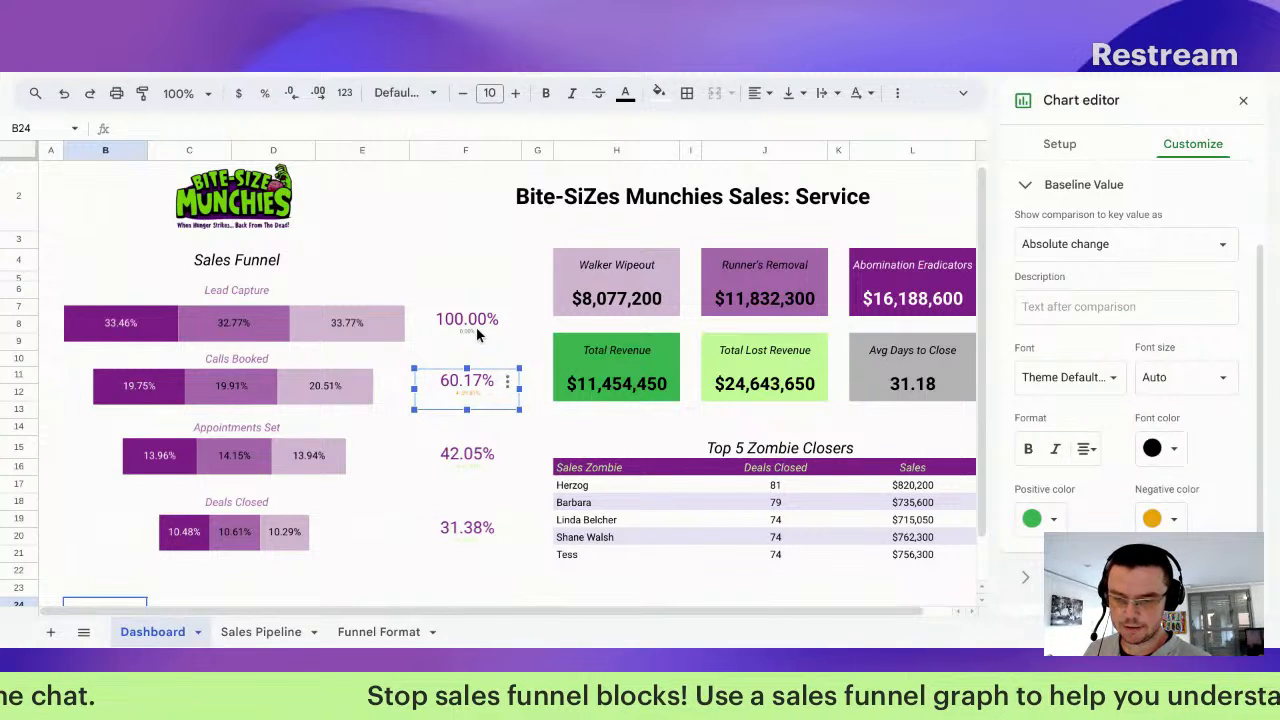
Step: Give the 42.05% scorecard green positive and orange negative comparison colours
{"action": "left_click", "coordinate": [476, 331]}
{"action": "left_click", "coordinate": [483, 453]}
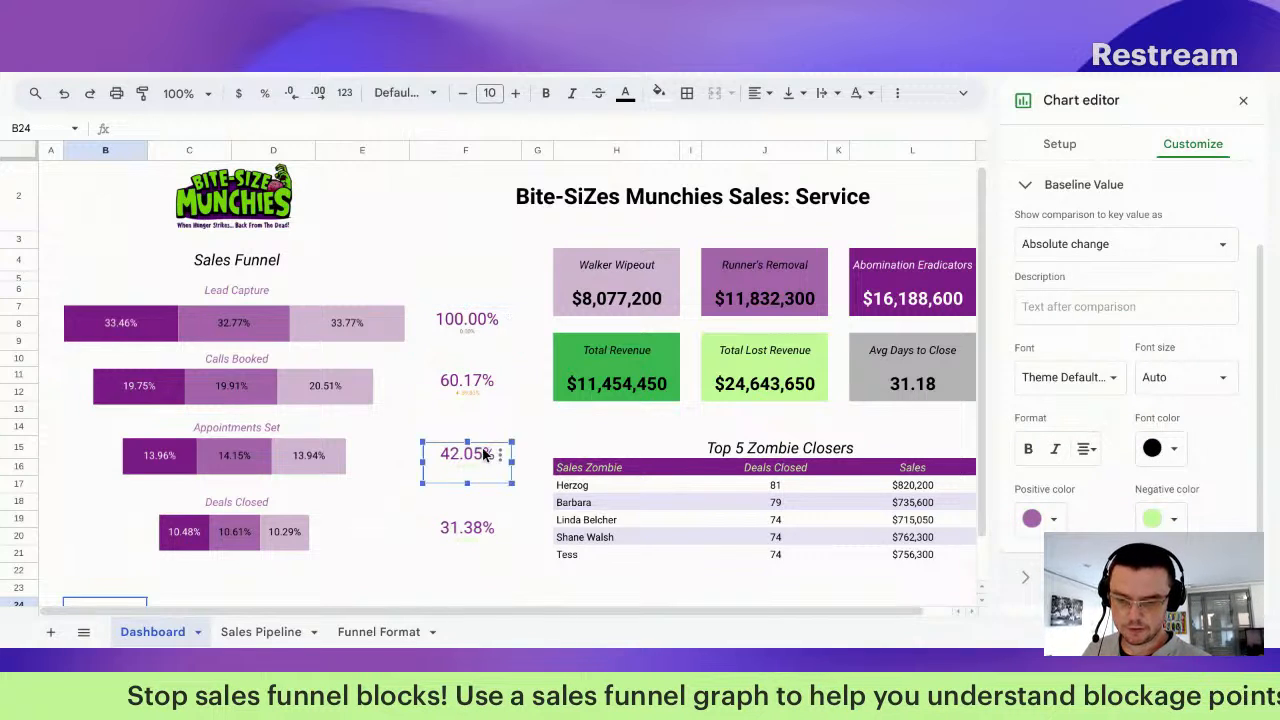
{"action": "left_click", "coordinate": [1054, 519]}
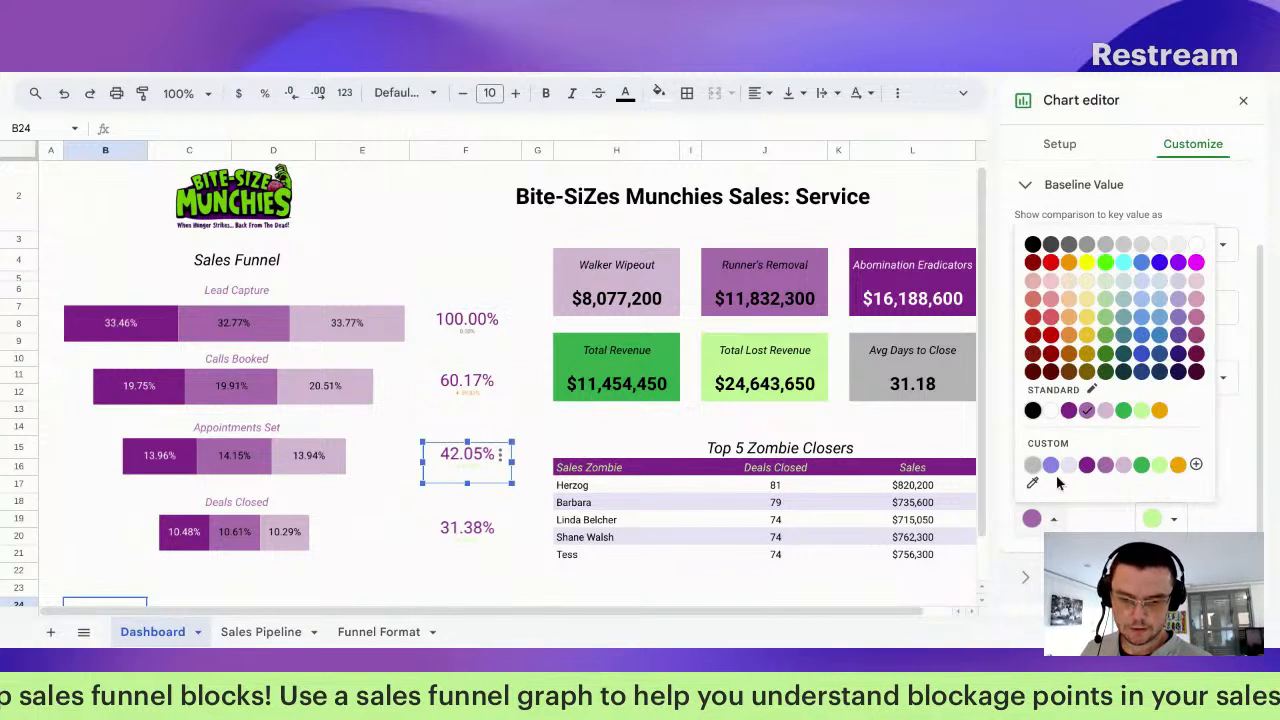
{"action": "left_click", "coordinate": [1124, 410]}
{"action": "left_click", "coordinate": [1160, 519]}
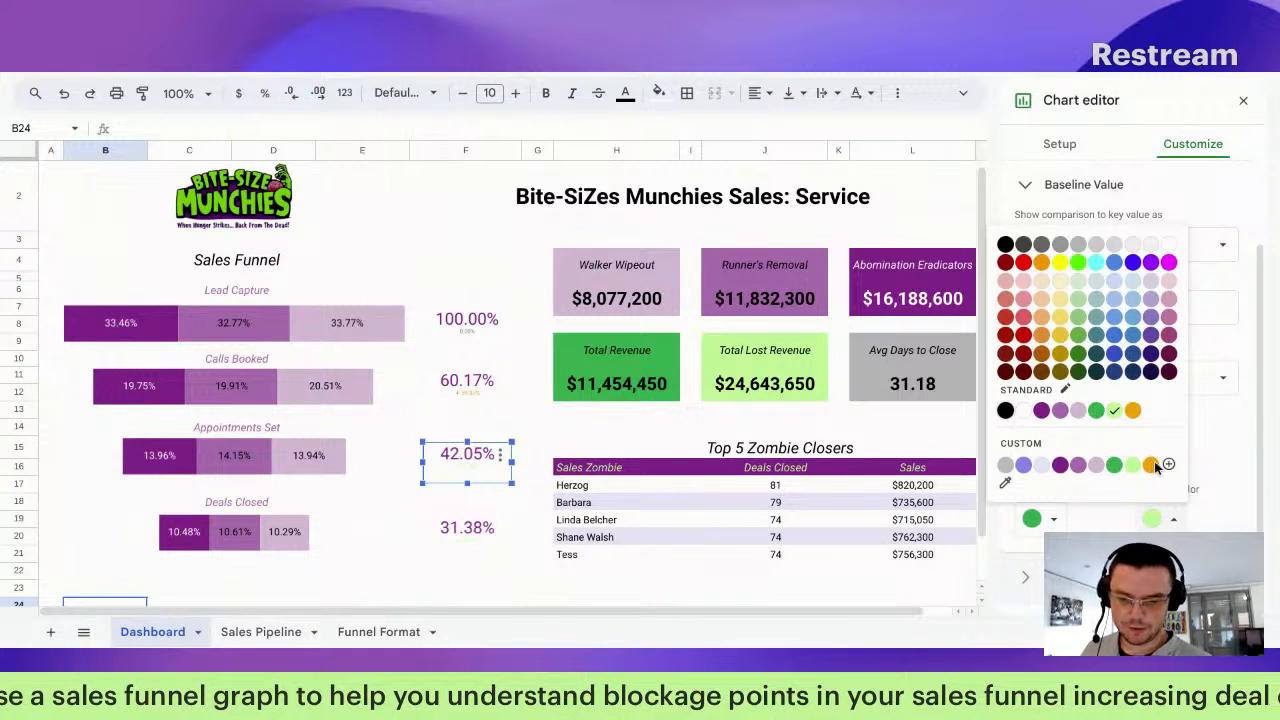
{"action": "left_click", "coordinate": [1168, 464]}
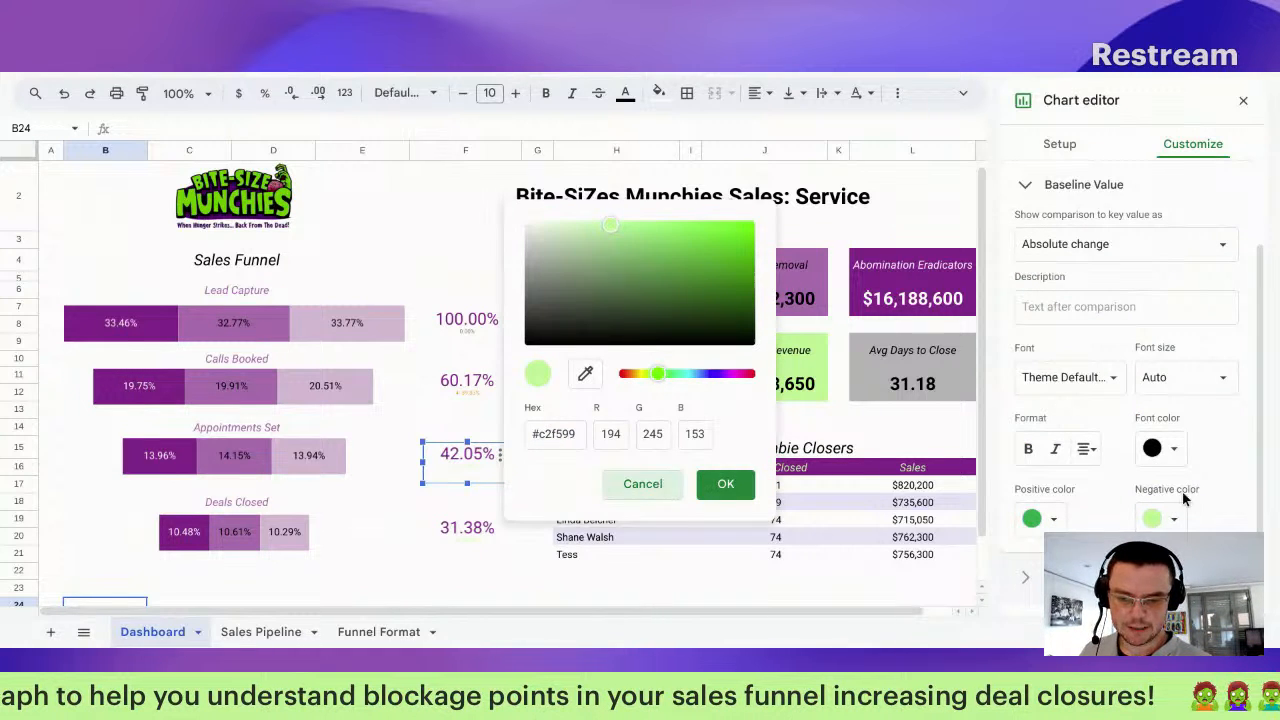
{"action": "left_click", "coordinate": [1154, 520]}
{"action": "left_click", "coordinate": [1150, 466]}
Step: Give the 31.38% scorecard green positive and orange negative comparison colours, then close the editor
{"action": "left_click", "coordinate": [479, 537]}
{"action": "left_click", "coordinate": [1045, 519]}
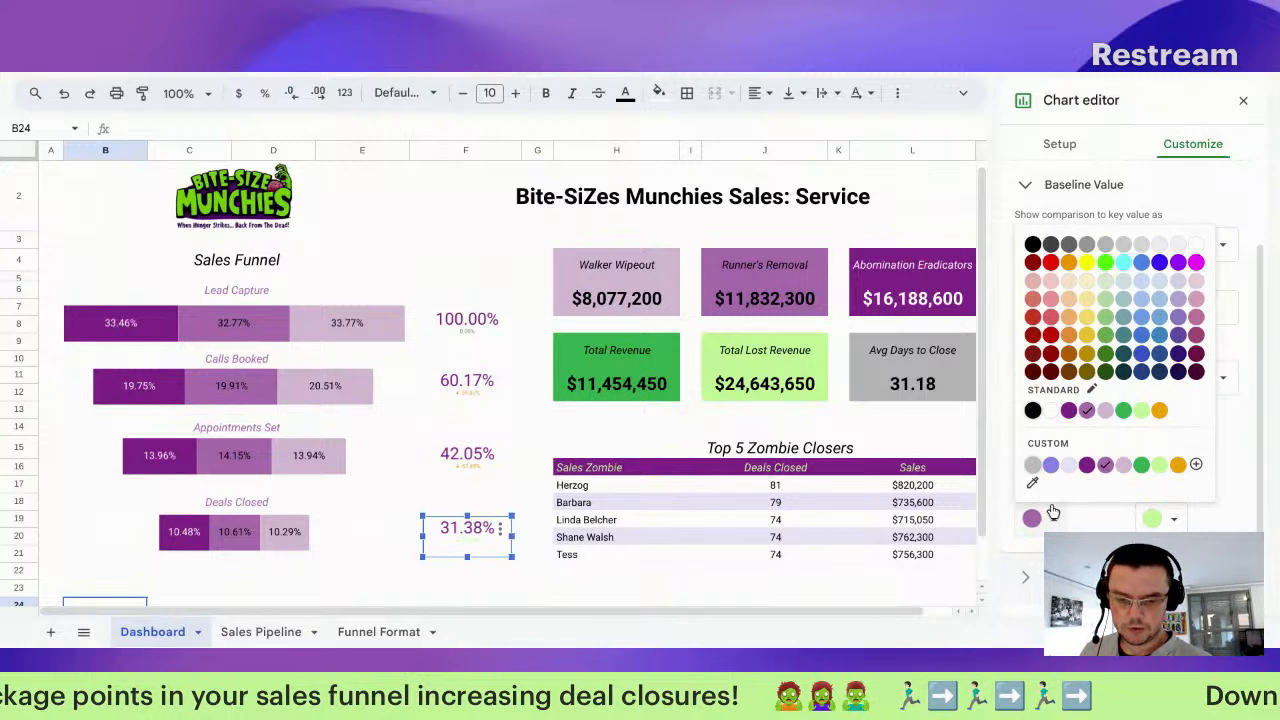
{"action": "left_click", "coordinate": [1123, 410]}
{"action": "left_click", "coordinate": [1160, 519]}
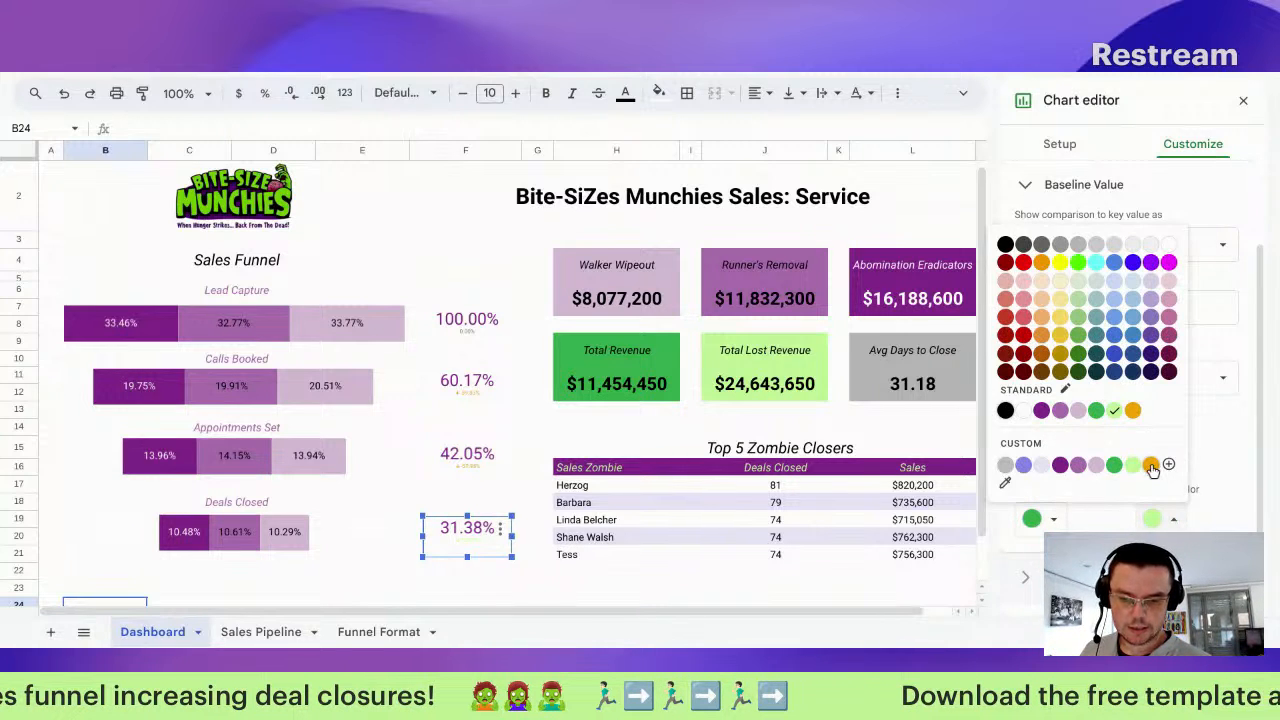
{"action": "left_click", "coordinate": [1151, 466]}
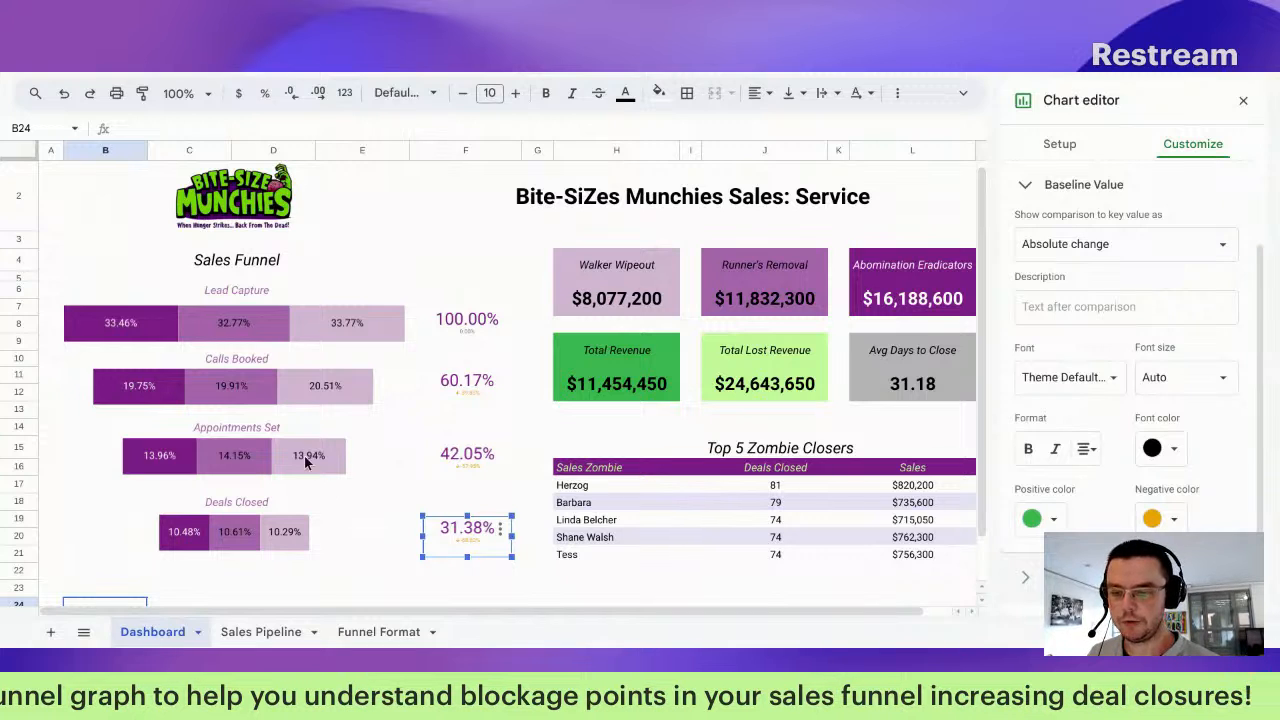
{"action": "left_click", "coordinate": [372, 487]}
{"action": "left_click", "coordinate": [273, 515]}
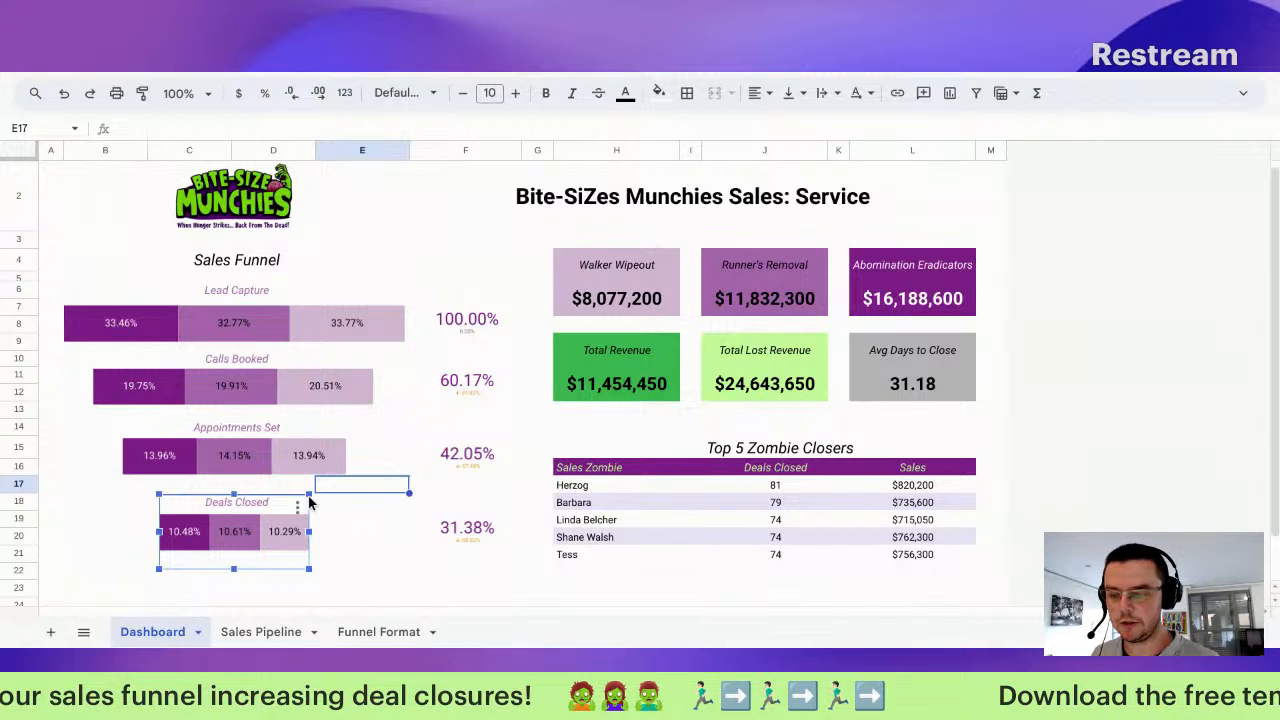
{"action": "left_click", "coordinate": [470, 533]}
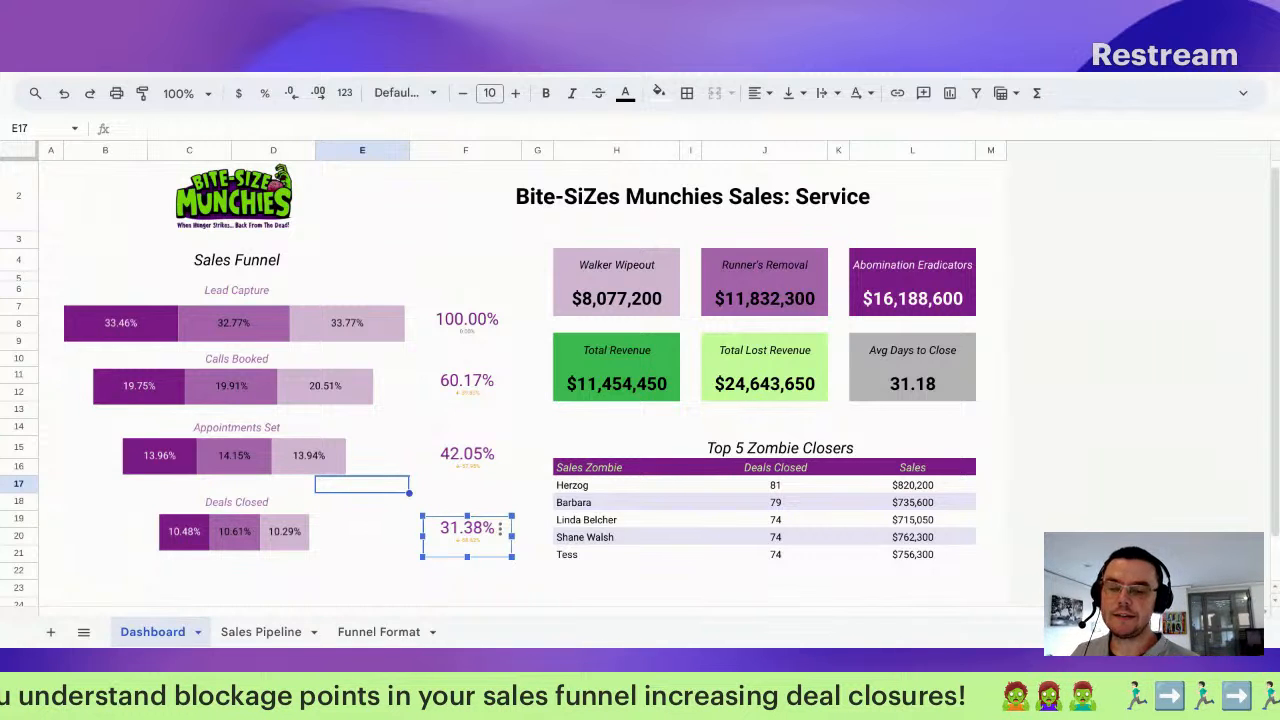
{"action": "left_click", "coordinate": [626, 298]}
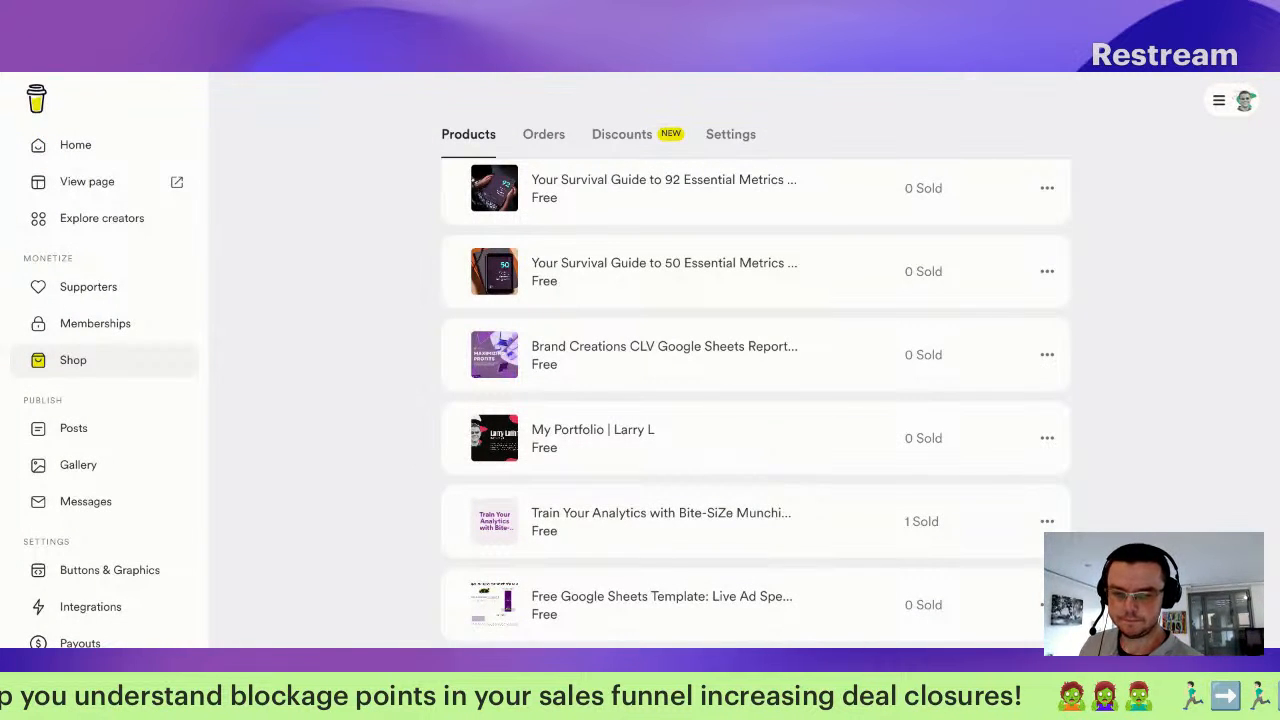
Step: Scroll through the free products in the Buy Me a Coffee shop, then return to the dashboard tab
{"action": "scroll", "coordinate": [714, 377], "scroll_direction": "up", "scroll_amount": 4}
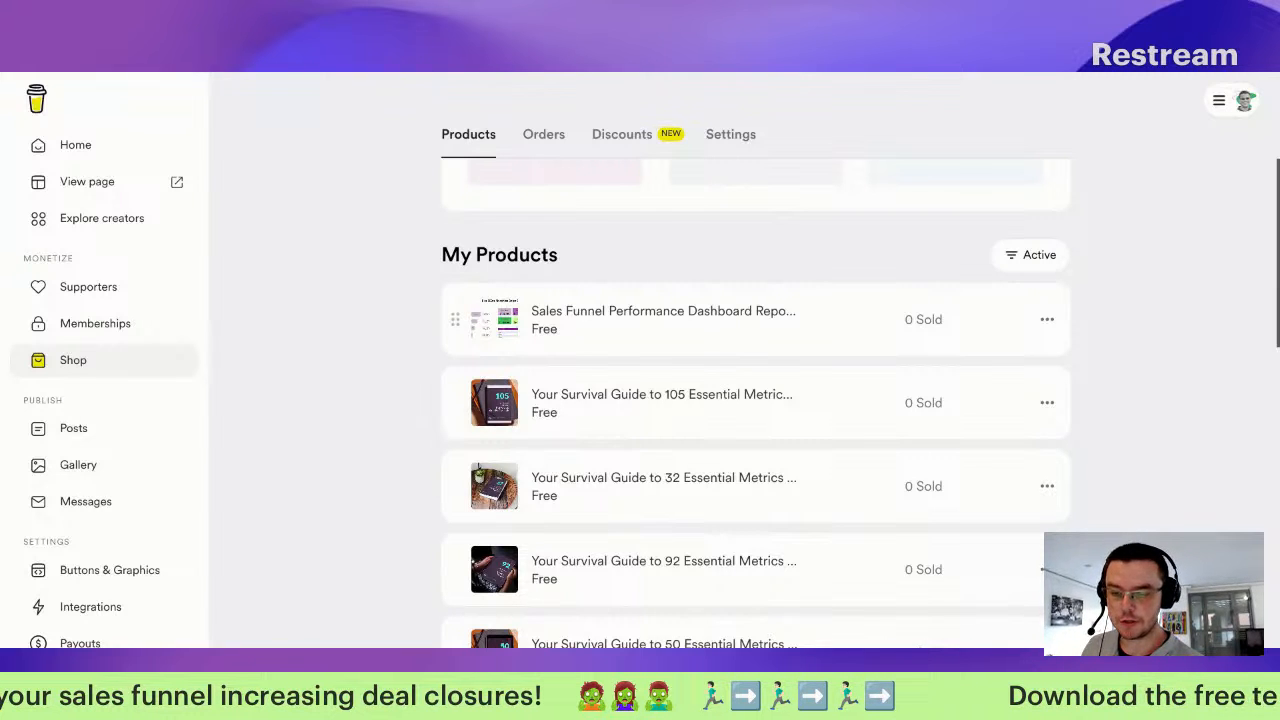
{"action": "scroll", "coordinate": [566, 331], "scroll_direction": "down", "scroll_amount": 5}
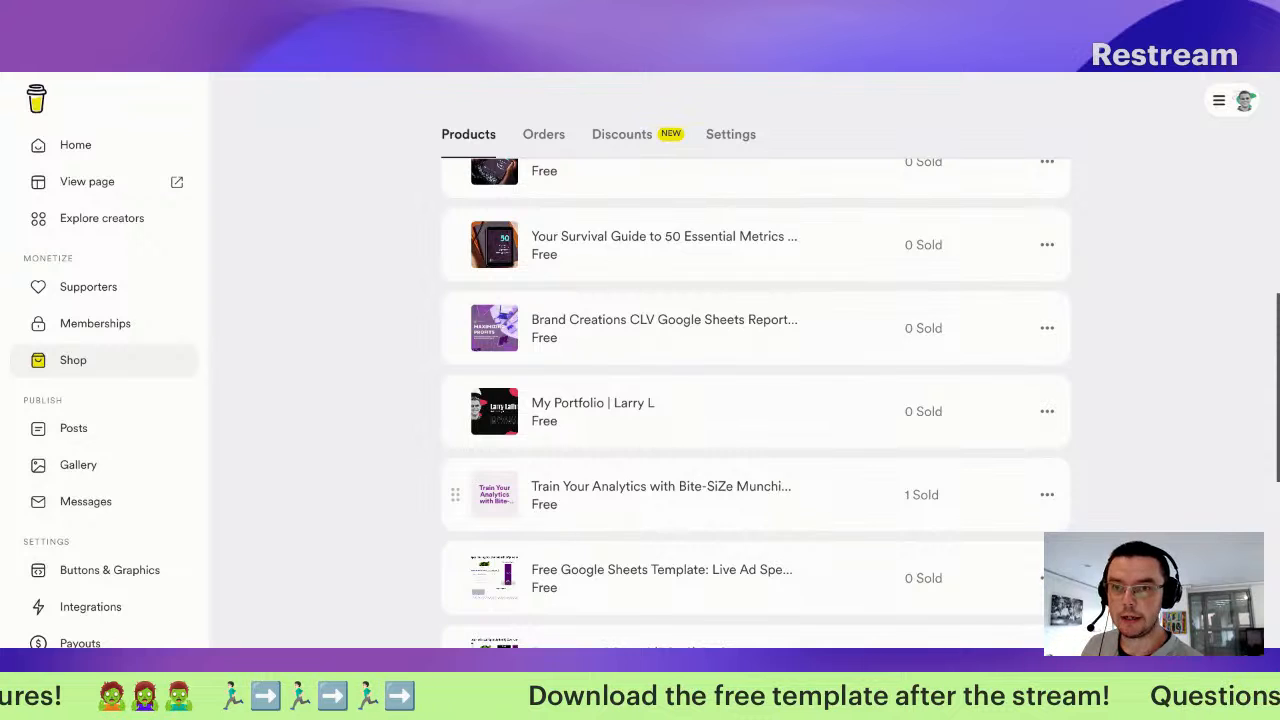
{"action": "scroll", "coordinate": [720, 480], "scroll_direction": "down", "scroll_amount": 1}
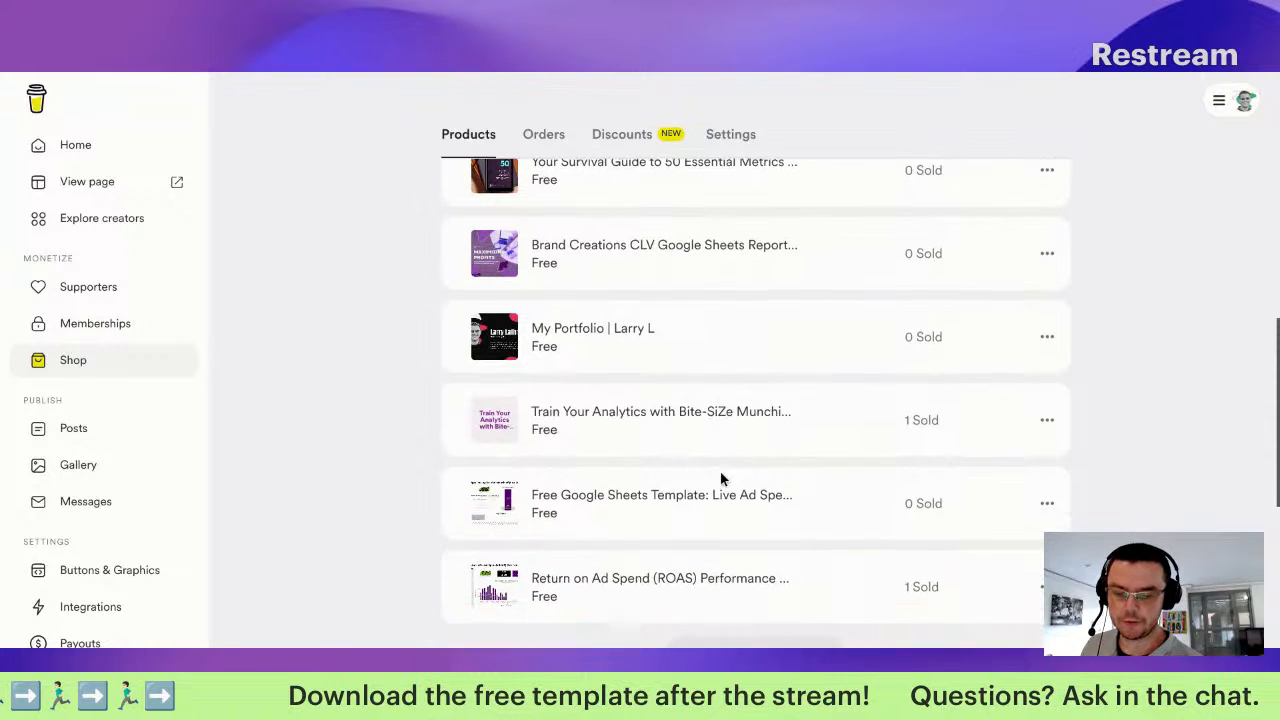
{"action": "scroll", "coordinate": [690, 495], "scroll_direction": "up", "scroll_amount": 1}
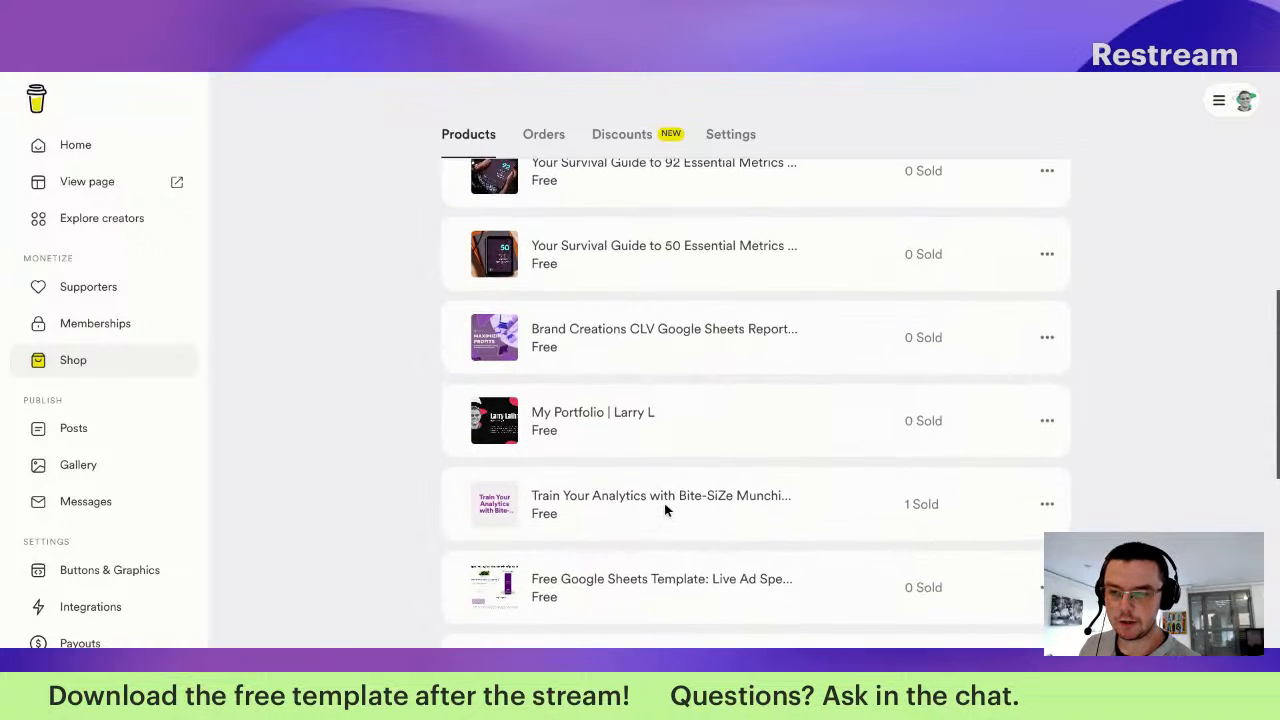
{"action": "key", "text": "ctrl+Tab"}
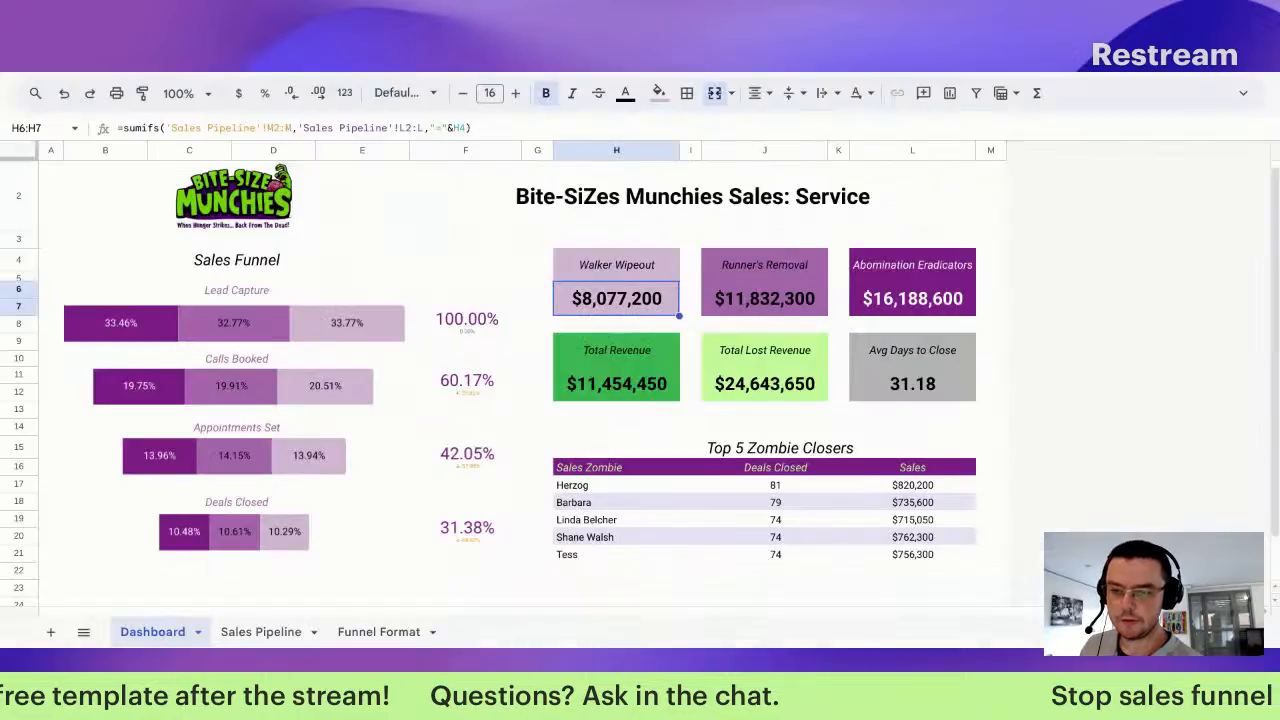